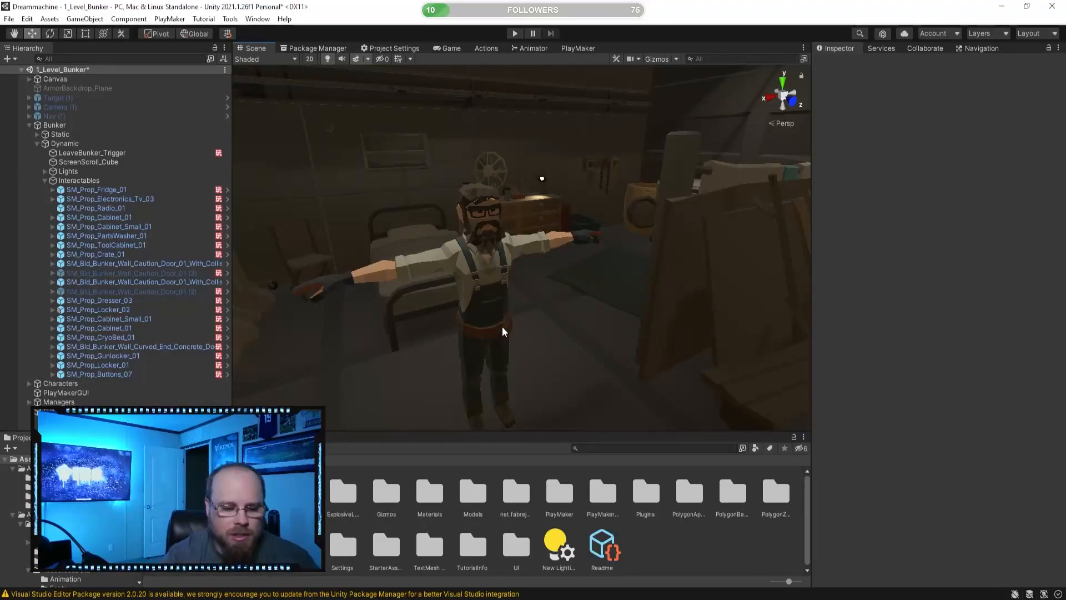
pyautogui.keyDown('alt'); pyautogui.moveTo(392, 229); pyautogui.dragTo(588, 246); pyautogui.keyUp('alt')
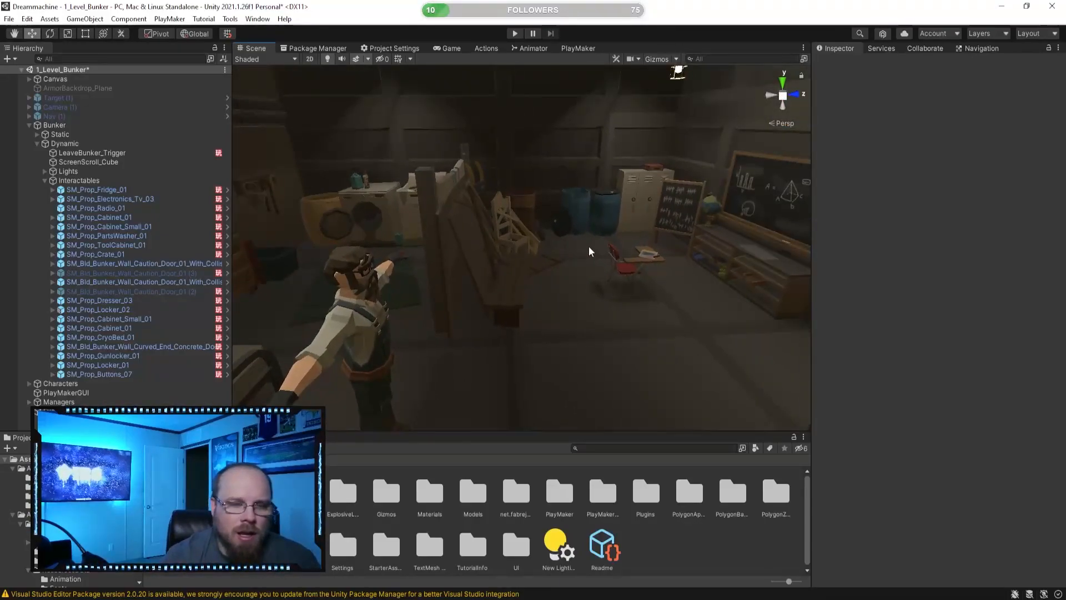
pyautogui.keyDown('alt'); pyautogui.moveTo(537, 309); pyautogui.dragTo(489, 295); pyautogui.keyUp('alt')
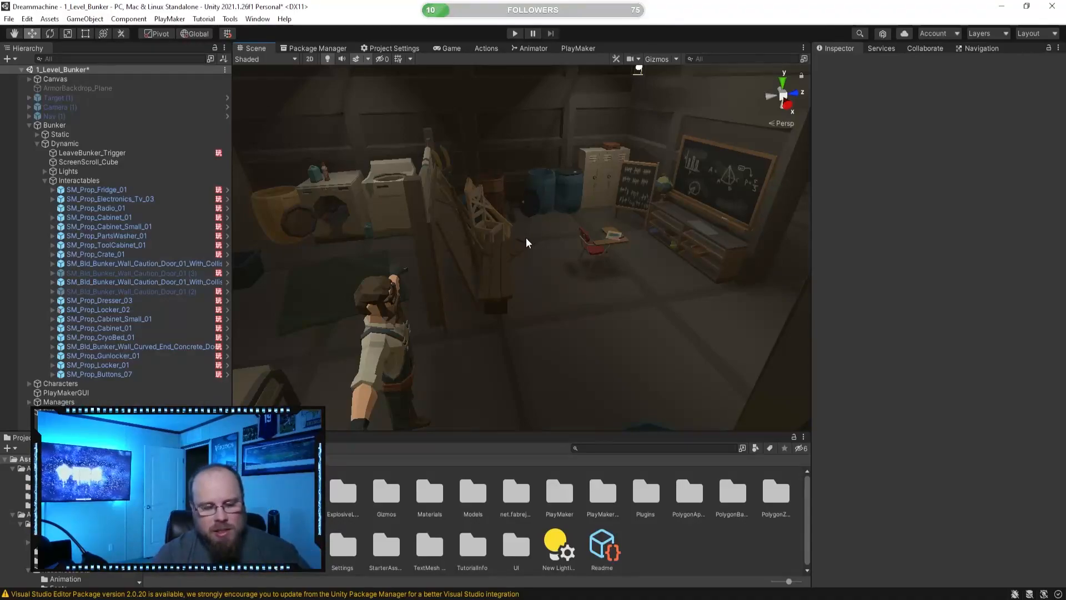
pyautogui.moveTo(465, 290); pyautogui.dragTo(552, 315, button='right')
pyautogui.press('s')
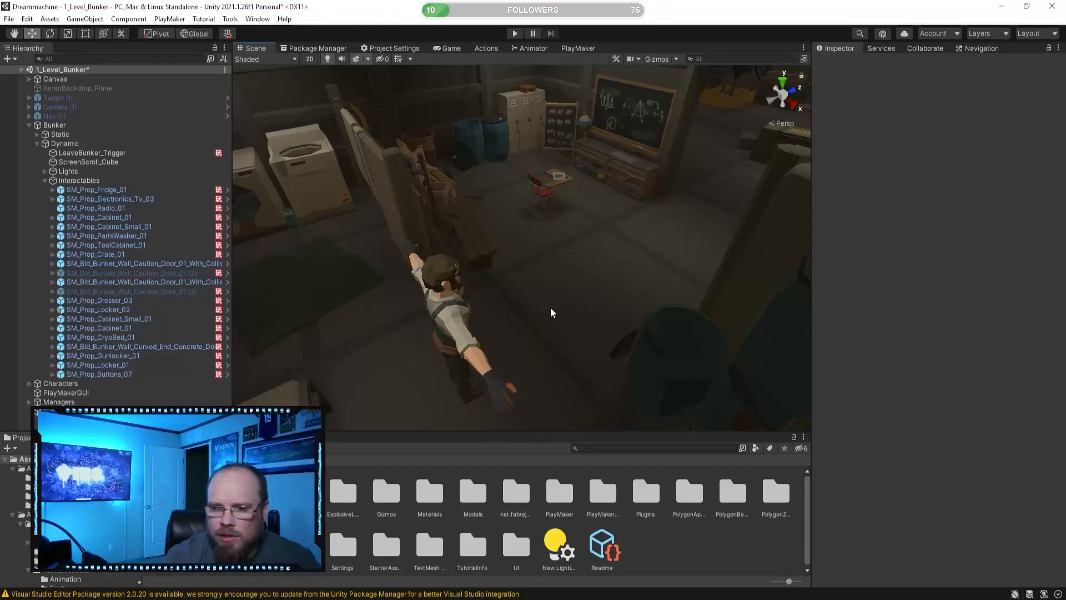
pyautogui.moveTo(550, 307); pyautogui.dragTo(428, 281, button='right')
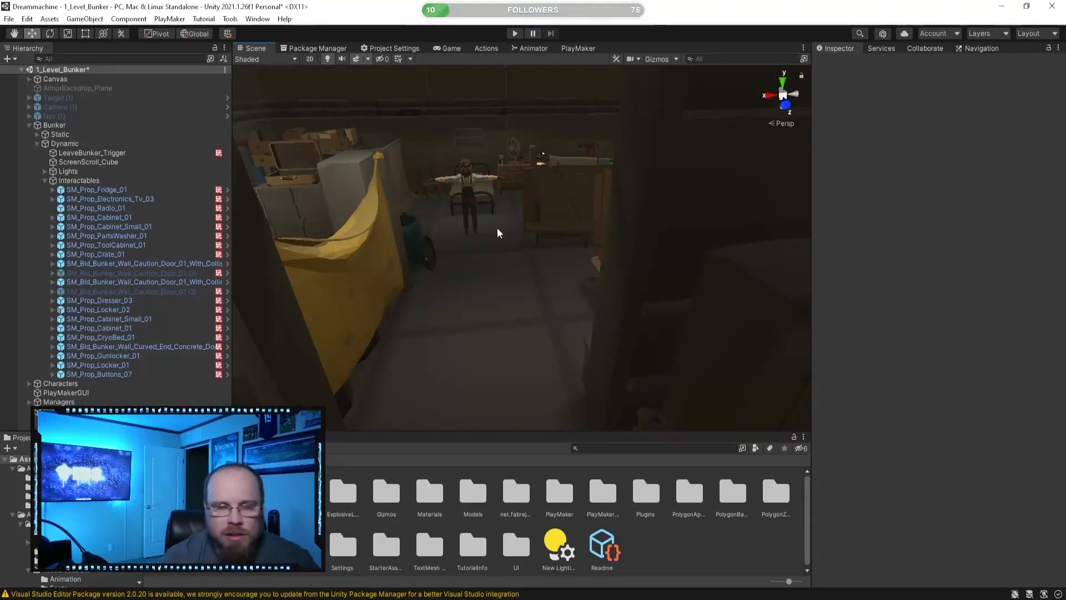
# - Run the game, follow the bearded character's walk through the bunker in the Scene view, and end the test run
pyautogui.click(515, 33)
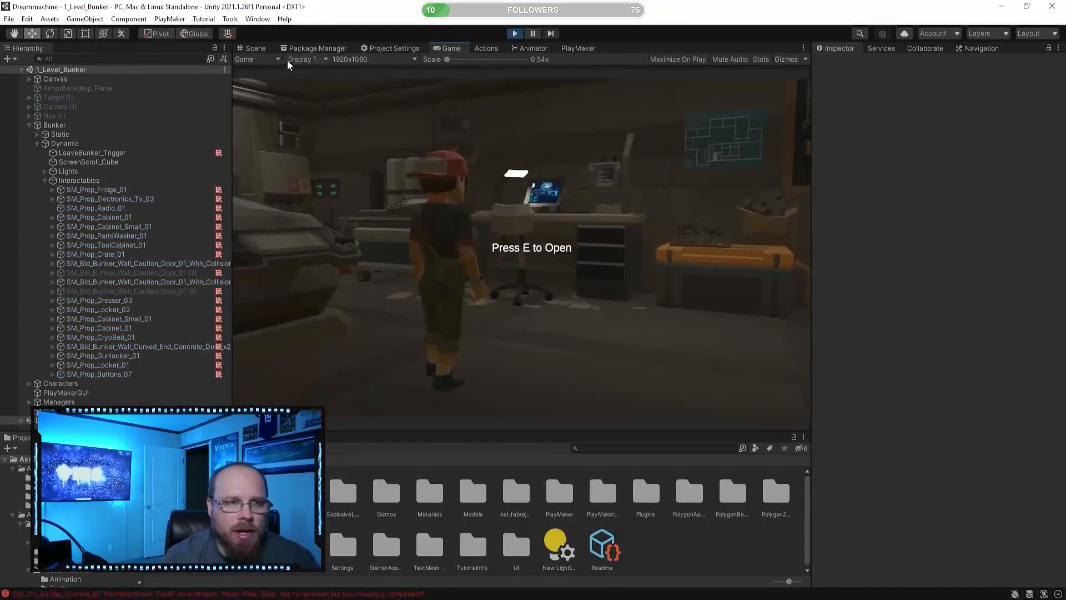
pyautogui.click(257, 48)
pyautogui.moveTo(486, 230); pyautogui.dragTo(522, 289, button='right')
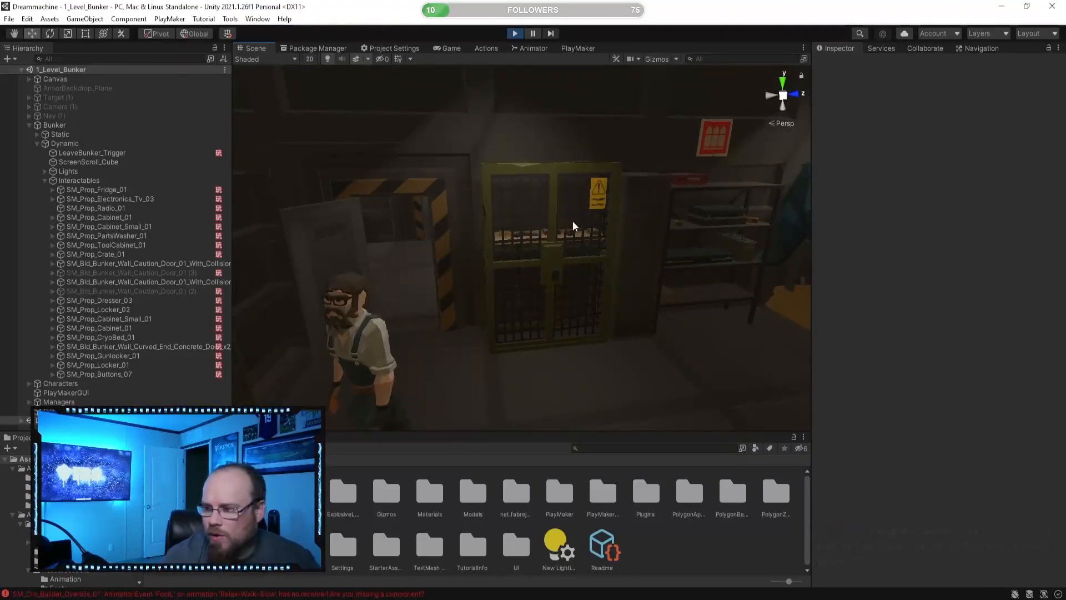
pyautogui.moveTo(586, 223); pyautogui.dragTo(561, 262, button='right')
pyautogui.moveTo(428, 255); pyautogui.dragTo(624, 272, button='right')
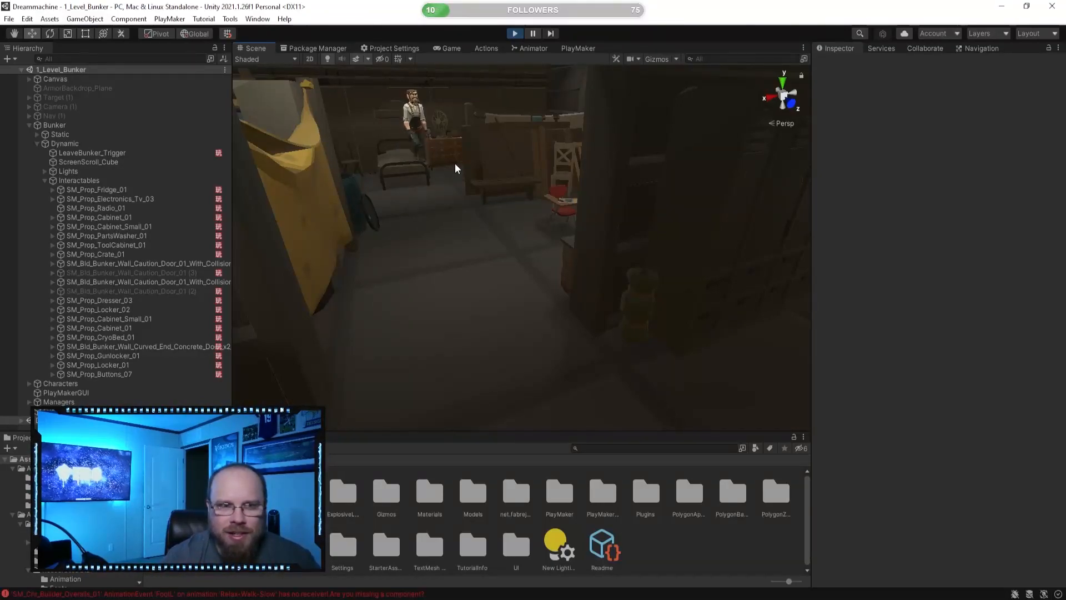
pyautogui.moveTo(430, 193); pyautogui.dragTo(507, 177, button='right')
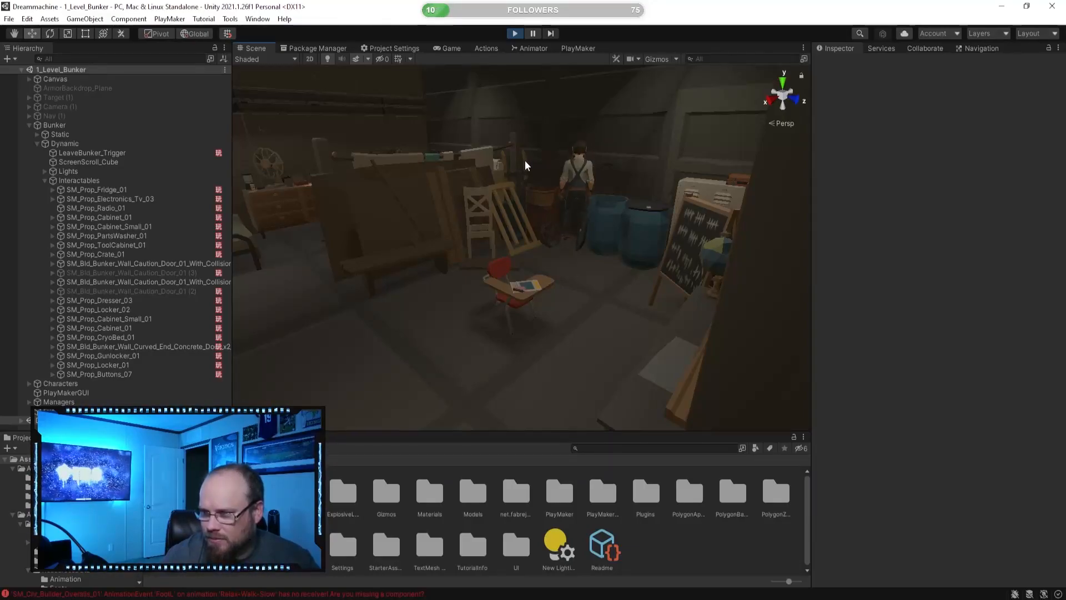
pyautogui.moveTo(524, 177); pyautogui.dragTo(500, 235, button='right')
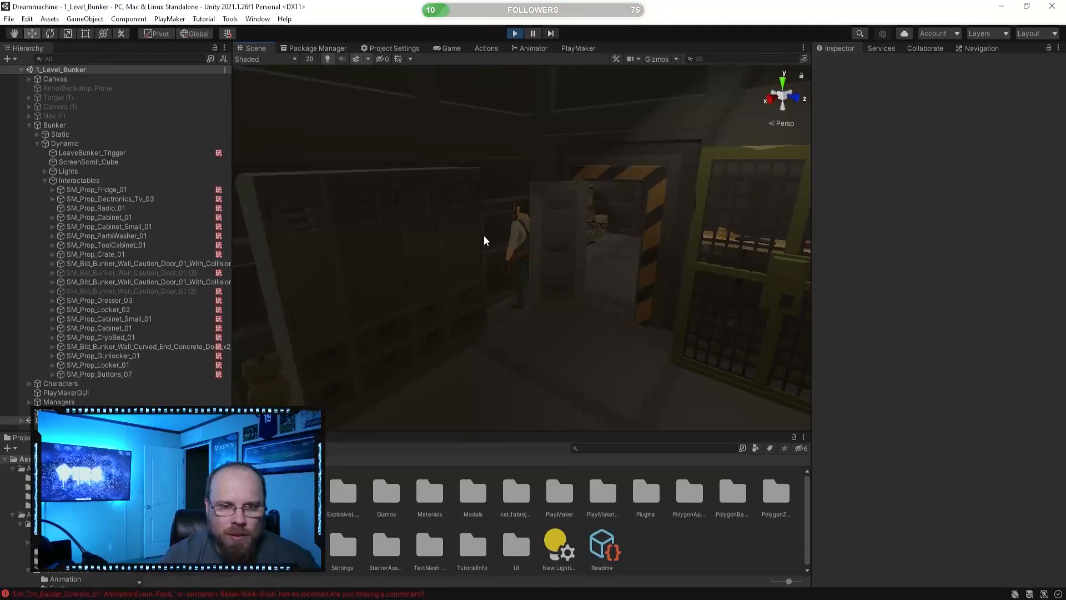
pyautogui.moveTo(458, 351); pyautogui.dragTo(504, 334, button='right')
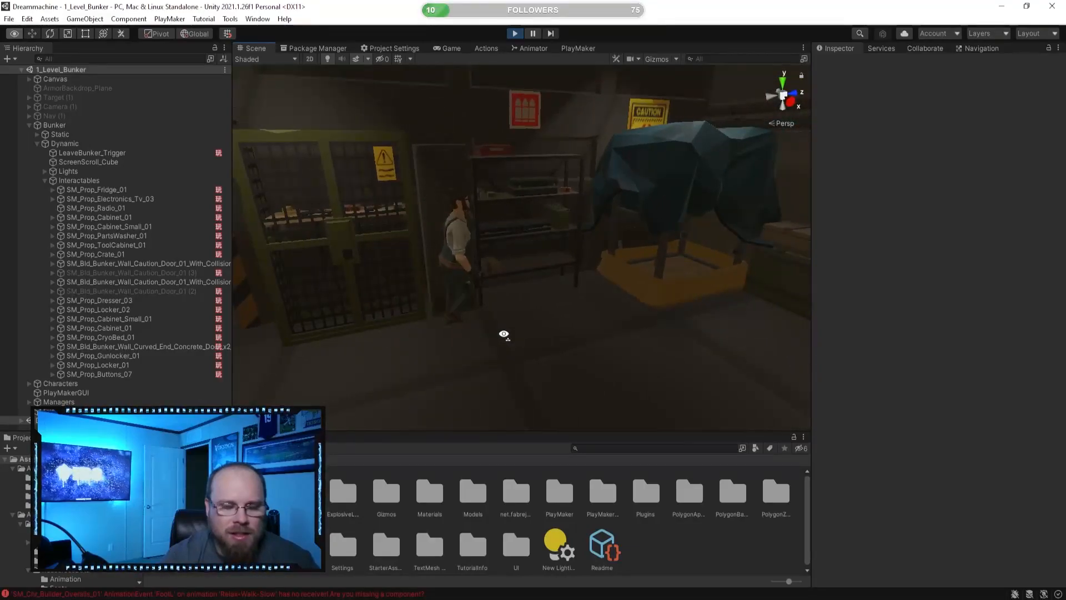
pyautogui.click(515, 34)
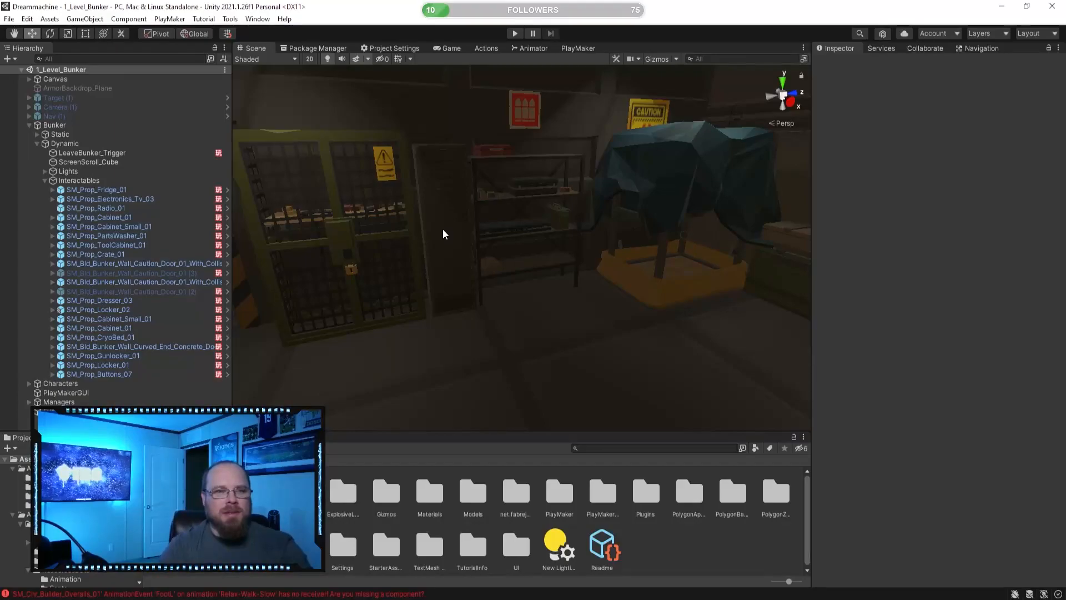
# - Examine the bearded character and the floor space around the bed, yellow tarp and wooden partition in the Scene view
pyautogui.moveTo(431, 262); pyautogui.dragTo(319, 245, button='right')
pyautogui.press('w')
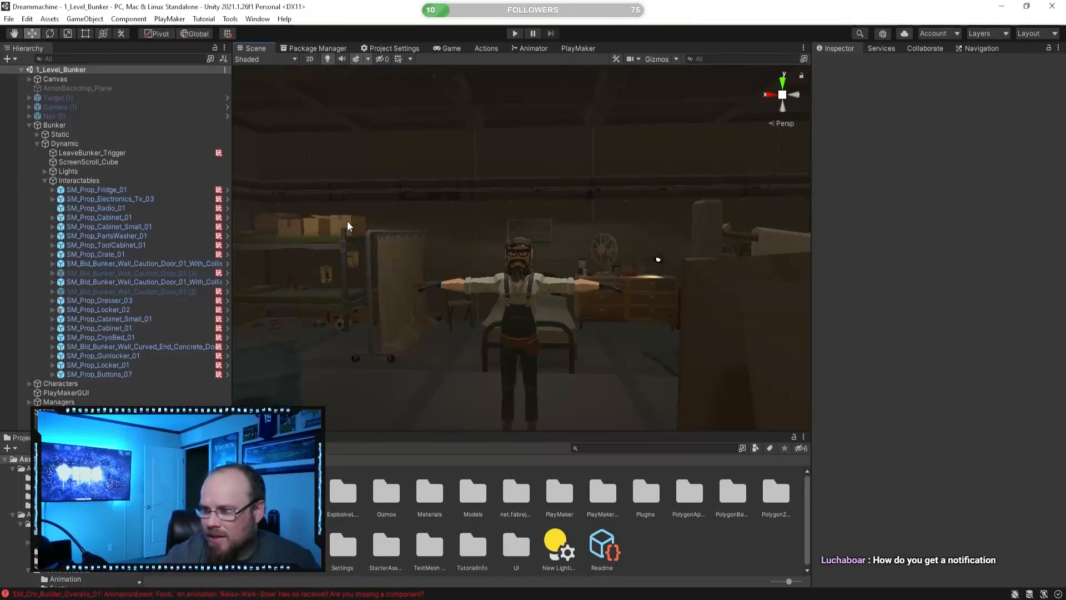
pyautogui.moveTo(348, 220); pyautogui.dragTo(540, 274, button='right')
pyautogui.press('w')
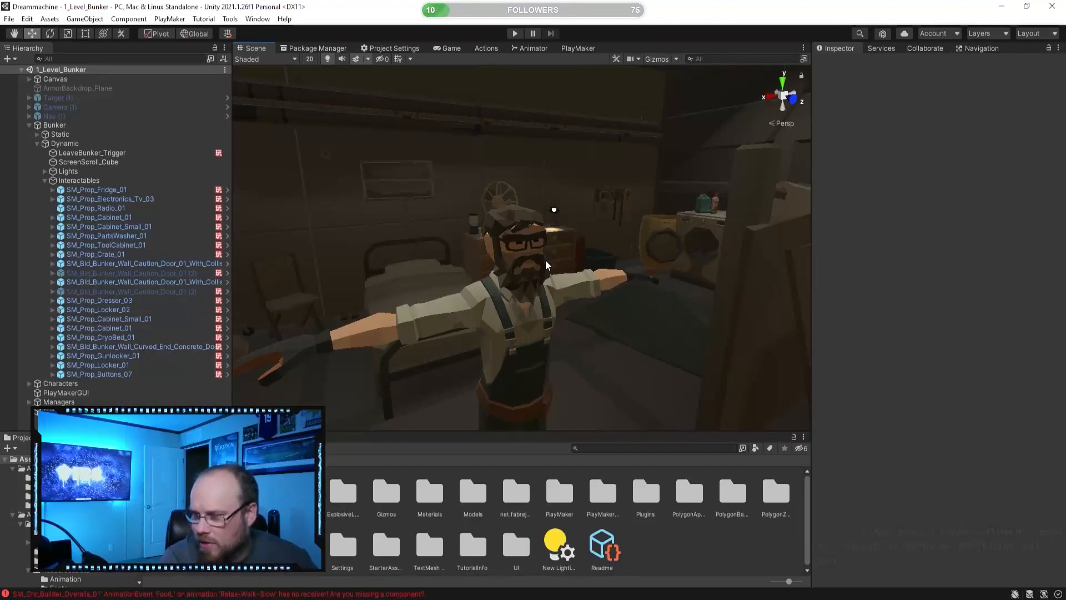
pyautogui.moveTo(498, 241); pyautogui.dragTo(436, 271, button='right')
pyautogui.moveTo(588, 324); pyautogui.dragTo(542, 314, button='right')
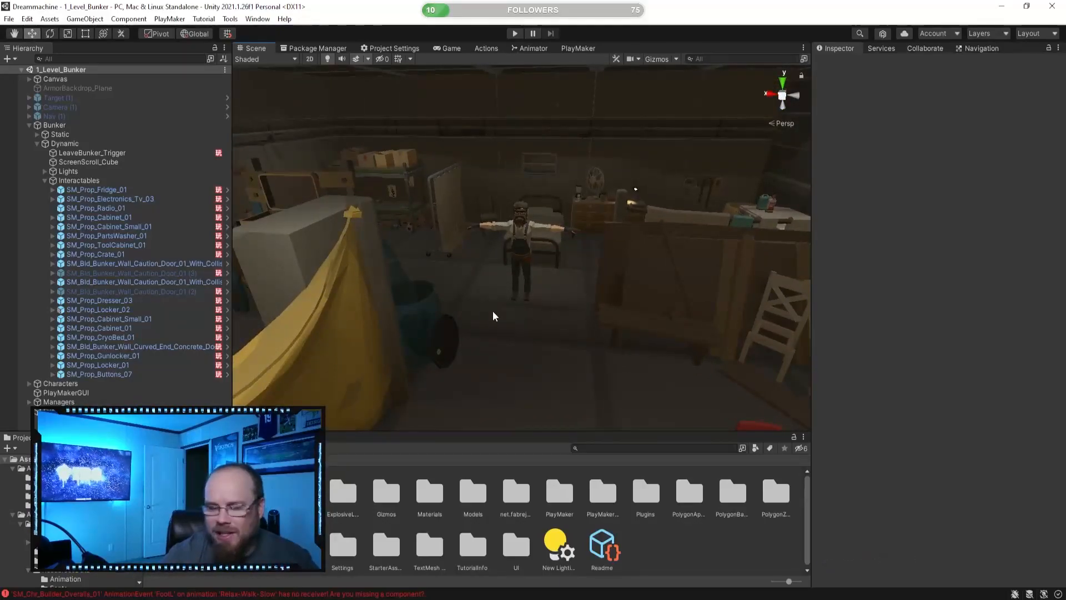
pyautogui.moveTo(398, 317); pyautogui.dragTo(449, 304, button='right')
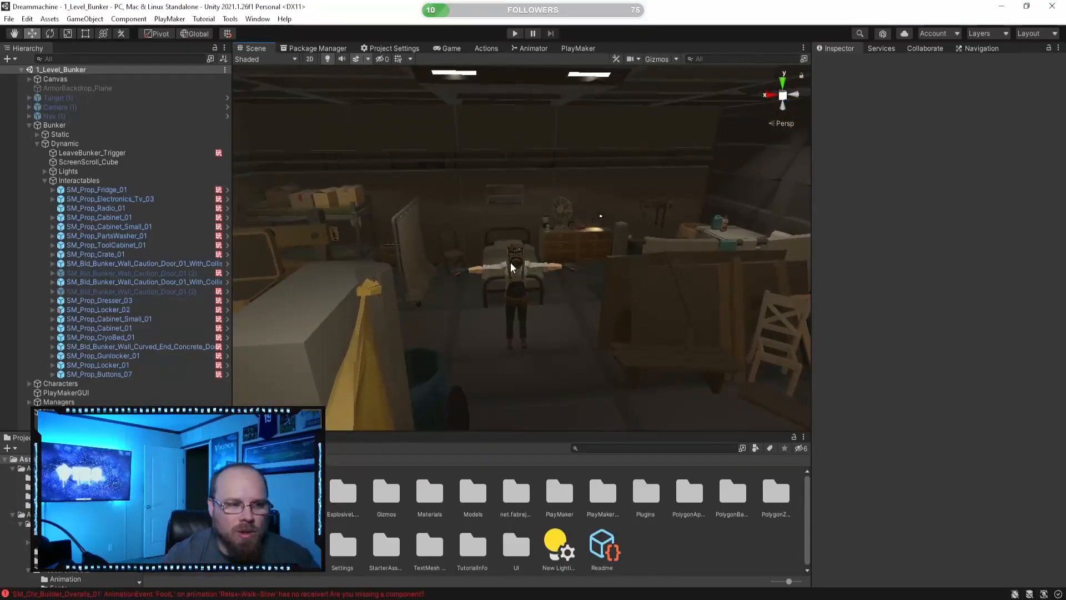
pyautogui.moveTo(508, 267)
pyautogui.mouseDown(button='right')
pyautogui.moveTo(512, 295)
pyautogui.moveTo(581, 275)
pyautogui.moveTo(511, 286)
pyautogui.mouseUp(button='right')
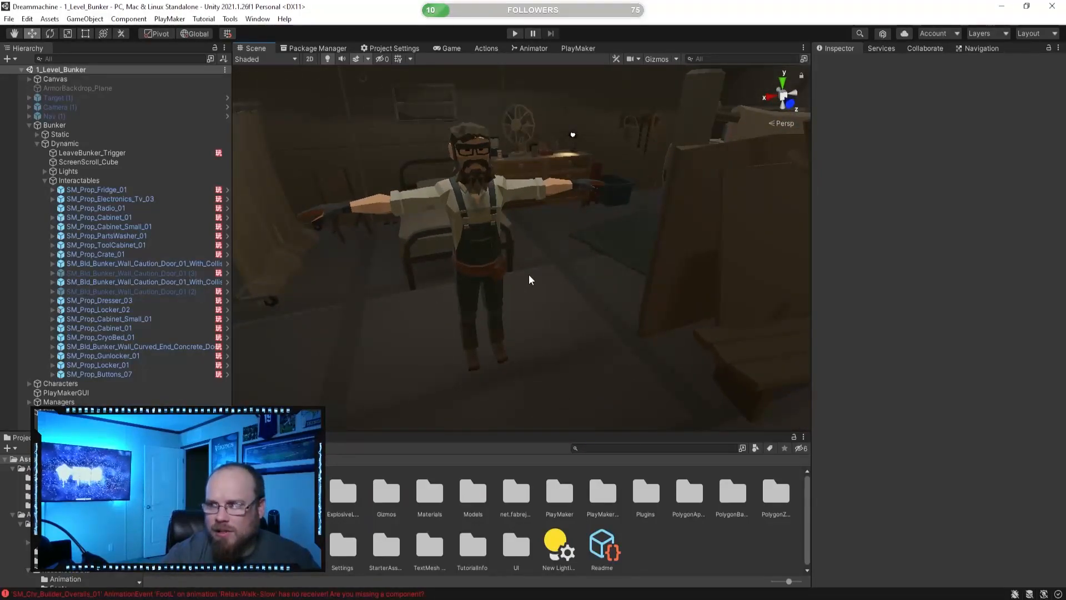
pyautogui.moveTo(534, 274); pyautogui.dragTo(360, 246, button='right')
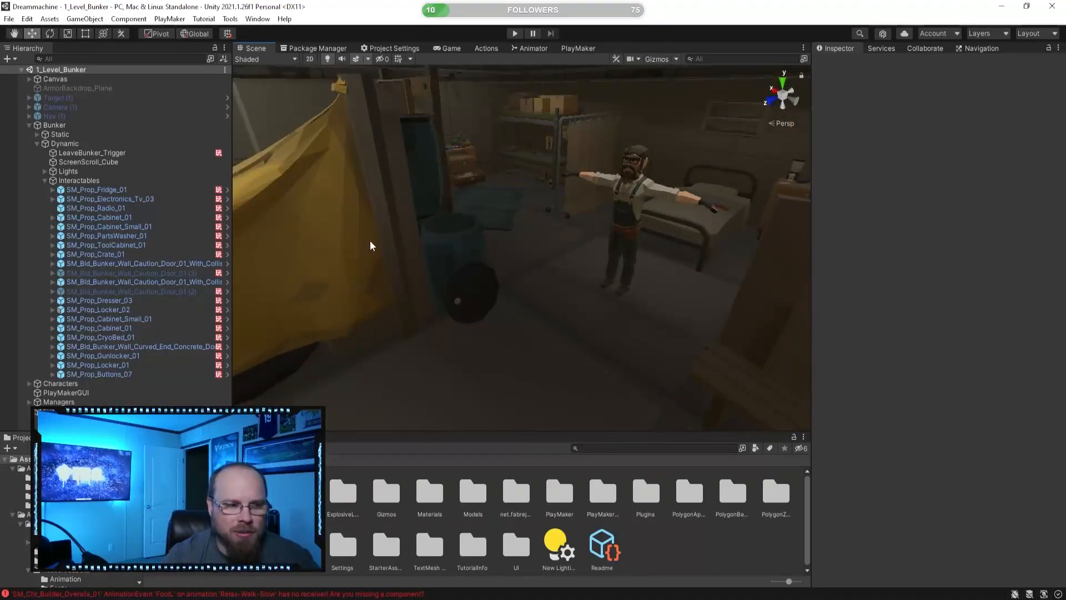
pyautogui.moveTo(405, 255); pyautogui.dragTo(572, 264, button='right')
# - Run the game again, watch how the bearded character moves around the caution door and weapons cage, and stop playback
pyautogui.click(515, 33)
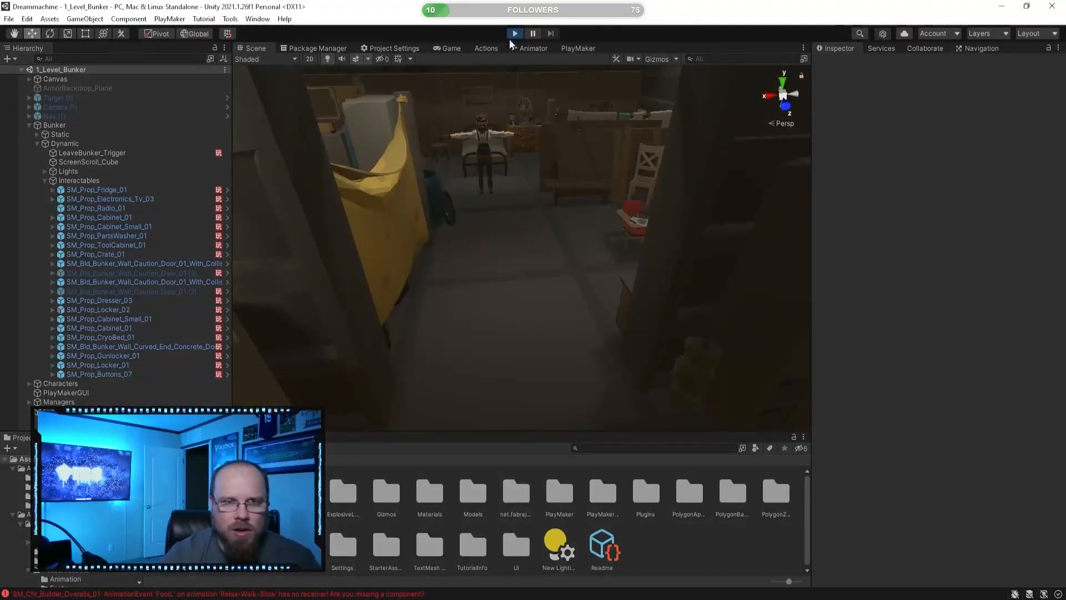
pyautogui.click(254, 48)
pyautogui.moveTo(316, 84); pyautogui.dragTo(428, 217, button='right')
pyautogui.moveTo(412, 261); pyautogui.dragTo(547, 248, button='right')
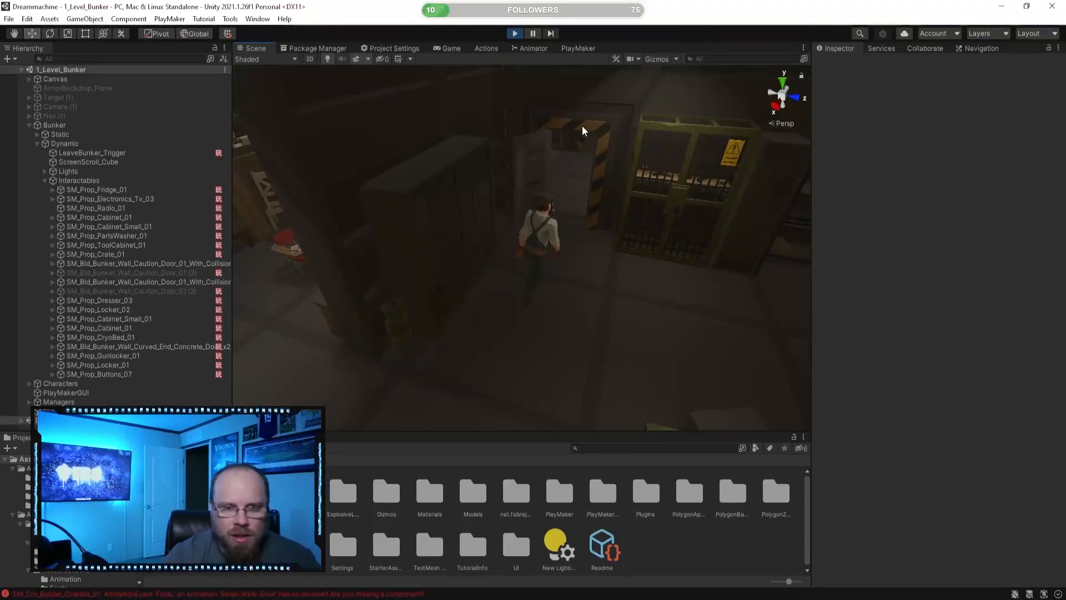
pyautogui.moveTo(485, 252); pyautogui.dragTo(518, 213, button='right')
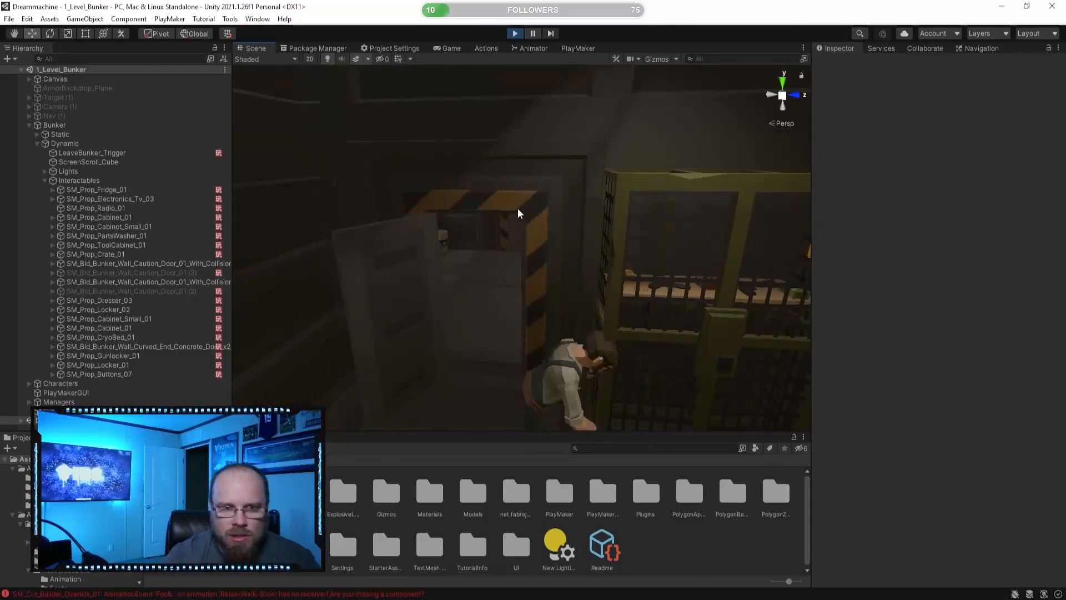
pyautogui.click(516, 33)
# - Mark the caution door wall beside the weapons cage as static, for this object only and not its children
pyautogui.moveTo(449, 251); pyautogui.dragTo(274, 302, button='right')
pyautogui.click(627, 218)
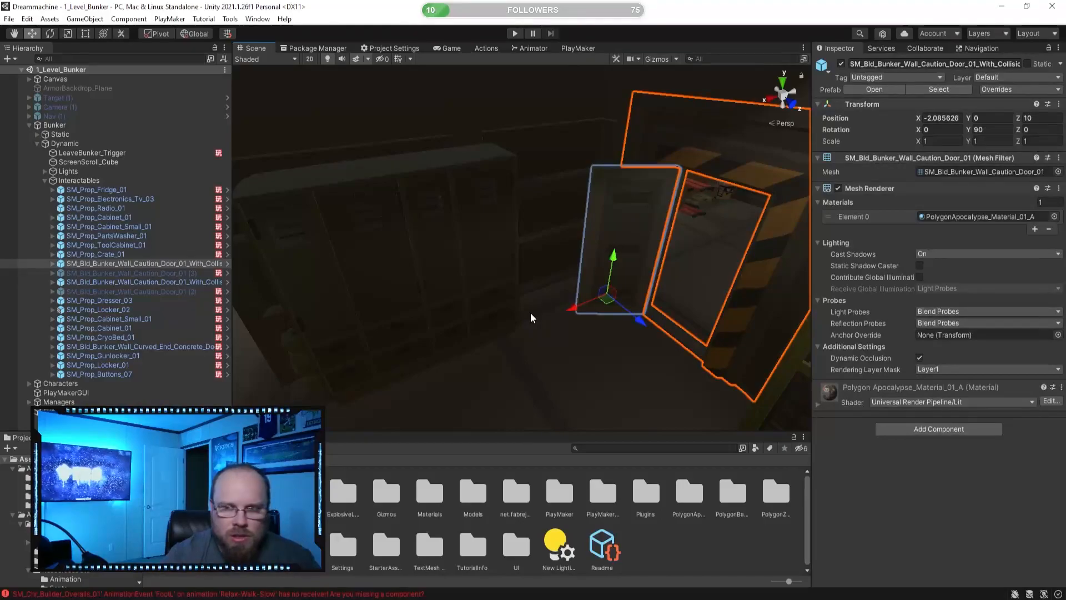
pyautogui.moveTo(528, 312); pyautogui.dragTo(583, 298, button='right')
pyautogui.click(62, 265)
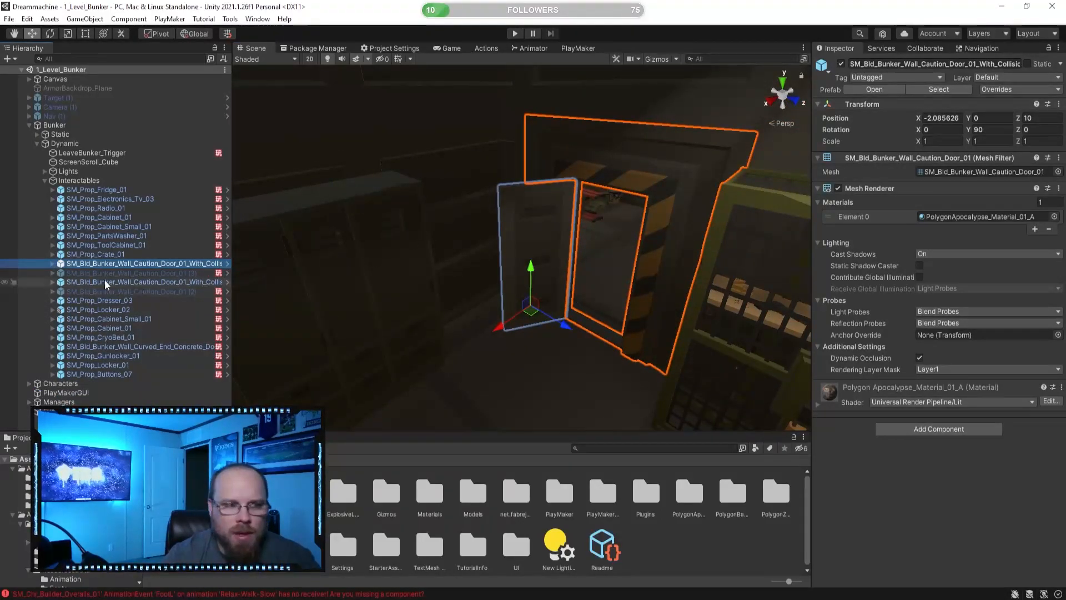
pyautogui.click(53, 263)
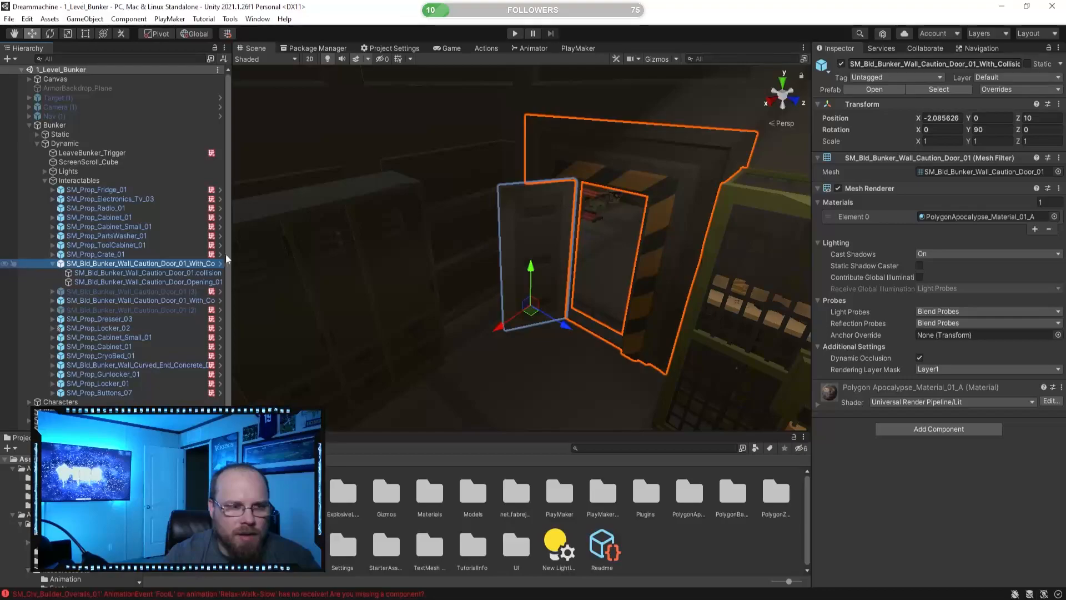
pyautogui.click(1028, 64)
pyautogui.click(557, 332)
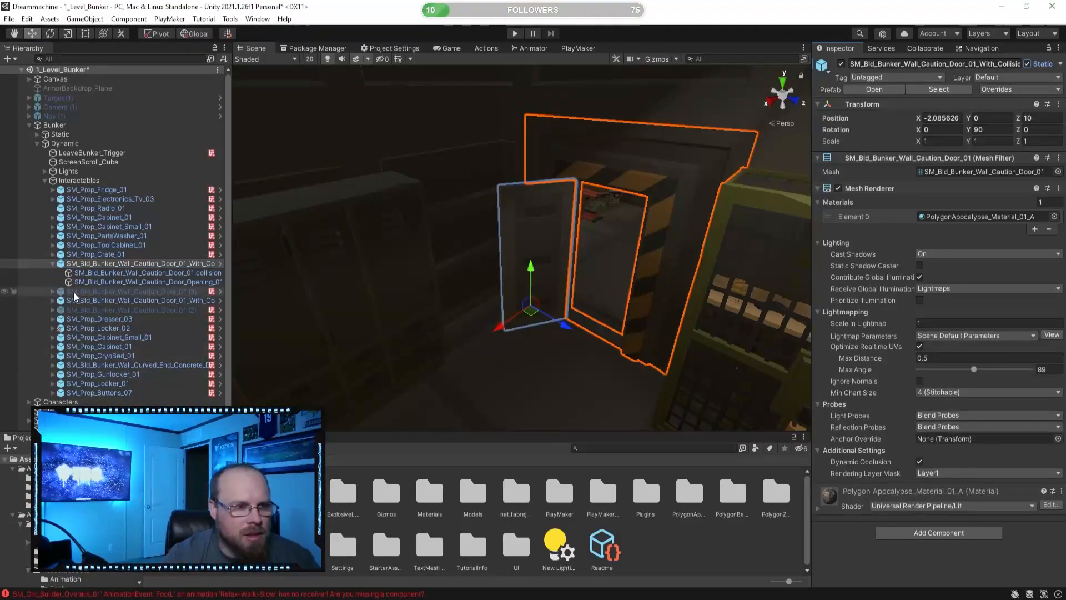
# - Mark the other caution door wall with collisions under Interactables as static, for this object only
pyautogui.click(53, 300)
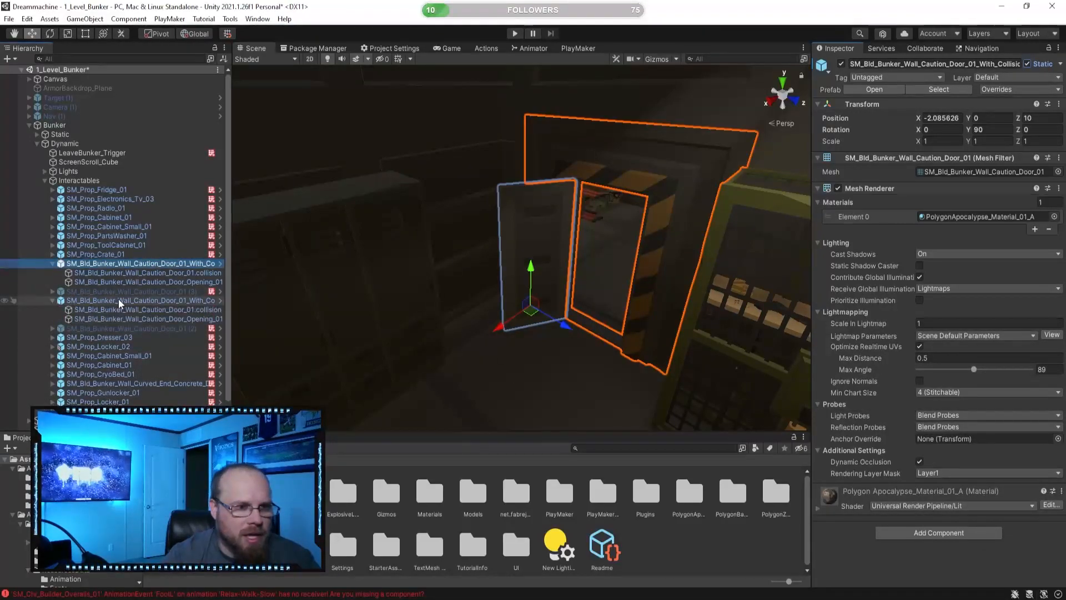
pyautogui.click(118, 300)
pyautogui.click(1033, 64)
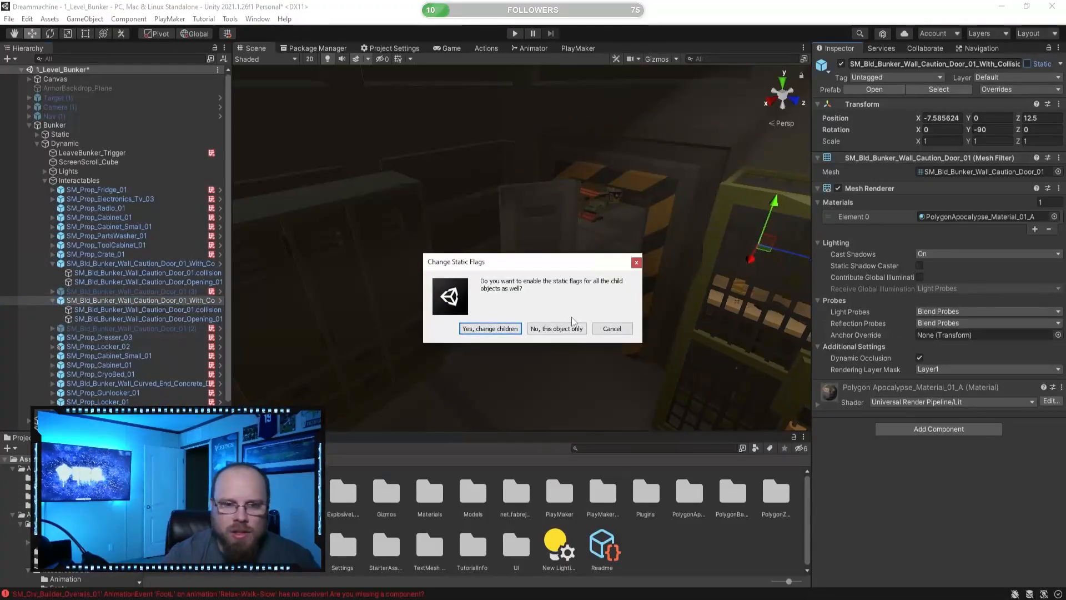
pyautogui.click(557, 329)
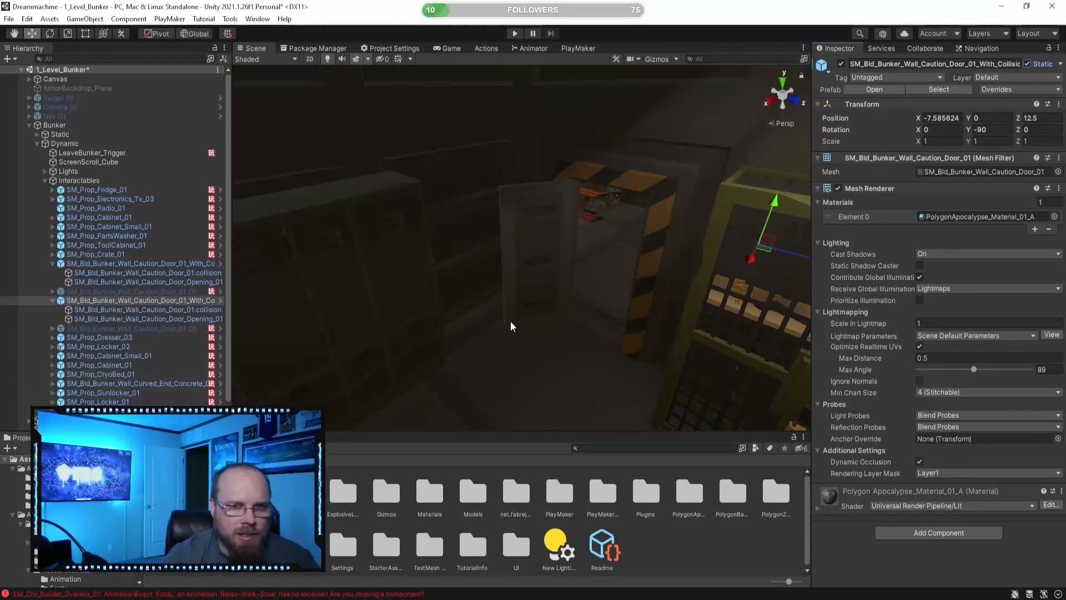
# - Rebake the level's navigation mesh with the existing agent settings
pyautogui.moveTo(624, 226); pyautogui.dragTo(497, 238, button='right')
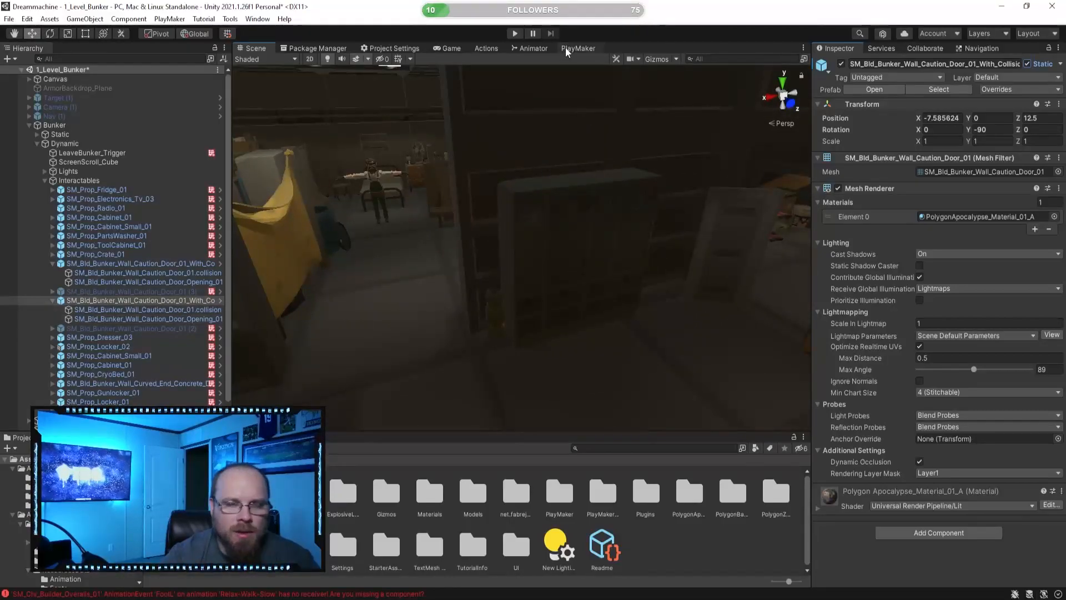
pyautogui.click(981, 48)
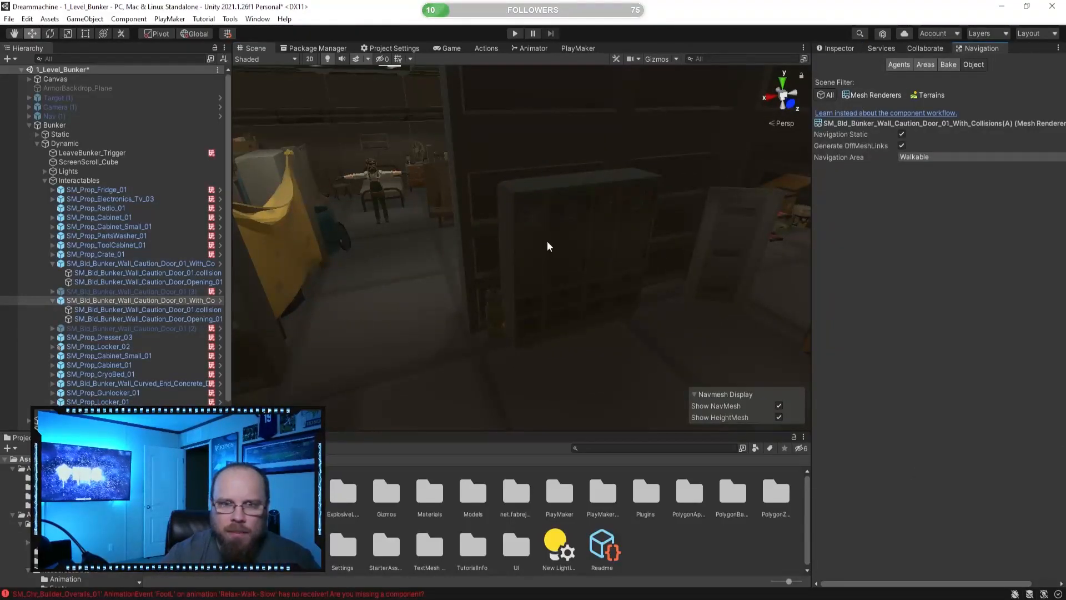
pyautogui.click(950, 65)
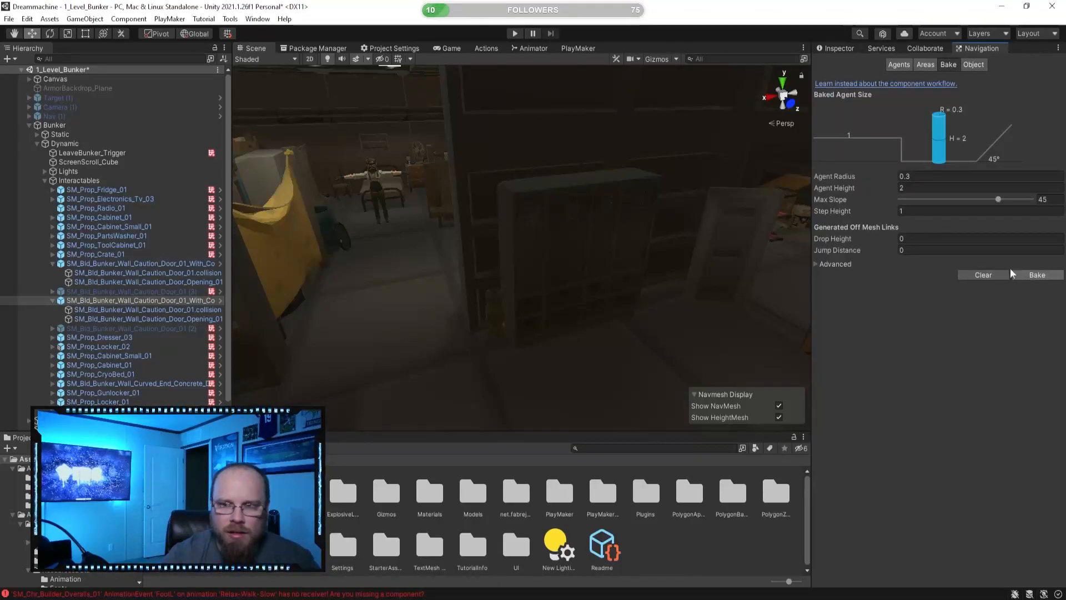
pyautogui.moveTo(607, 72); pyautogui.dragTo(510, 294, button='right')
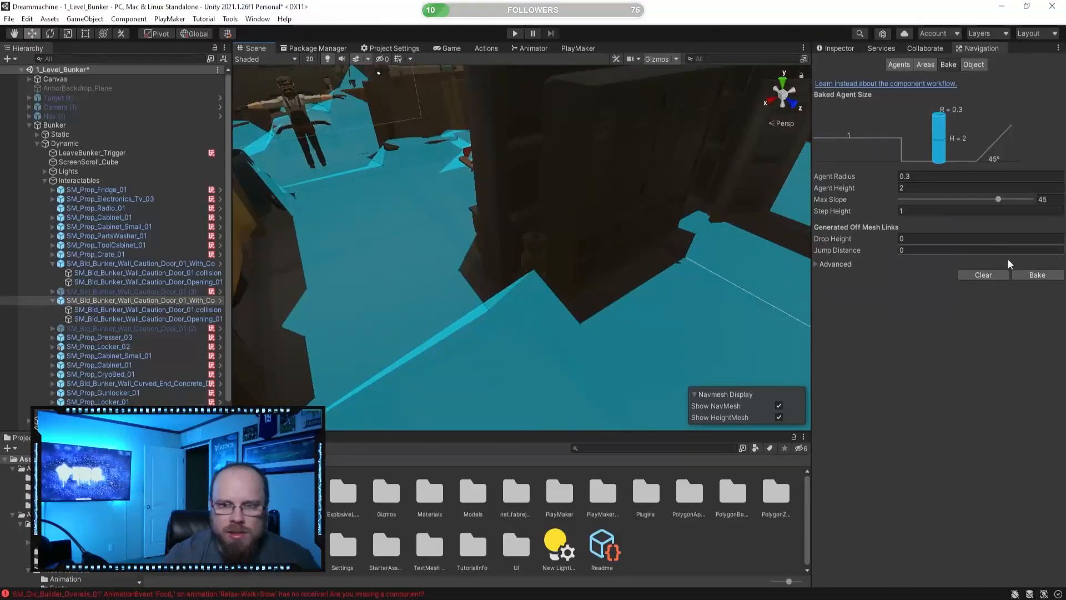
pyautogui.click(1054, 276)
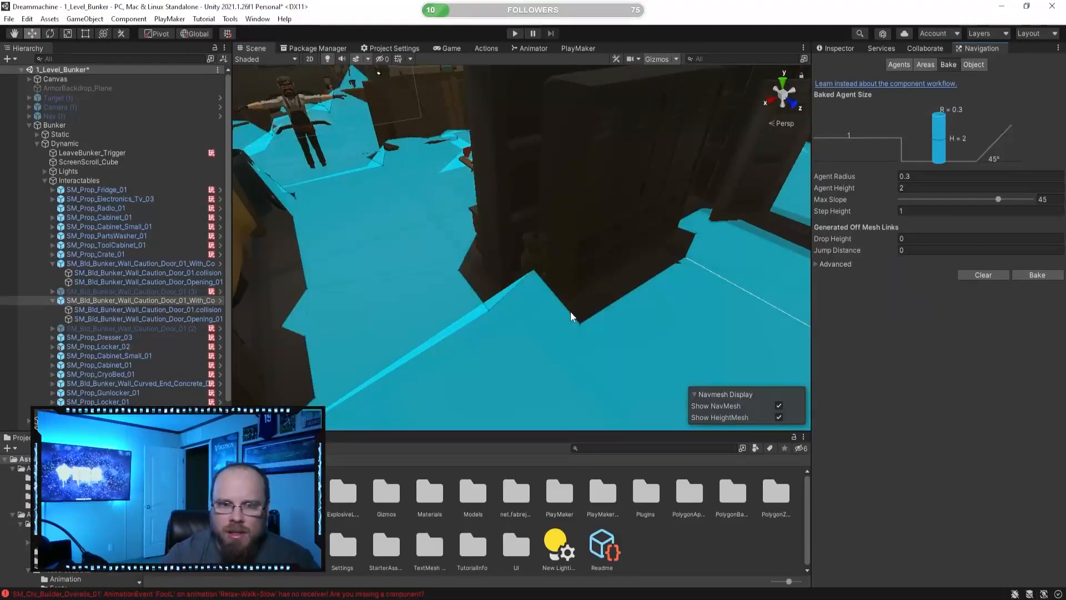
# - Inspect the baked navmesh around the lockers and walkway, and set the baked agent height to 0.4
pyautogui.moveTo(397, 310); pyautogui.dragTo(547, 283, button='right')
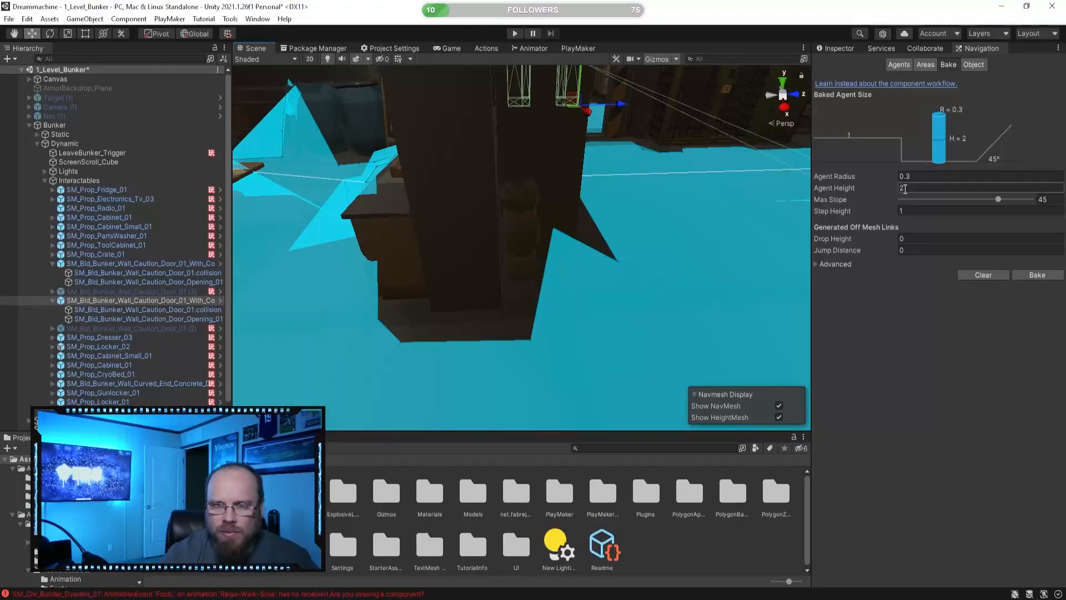
pyautogui.moveTo(622, 327); pyautogui.dragTo(388, 216, button='right')
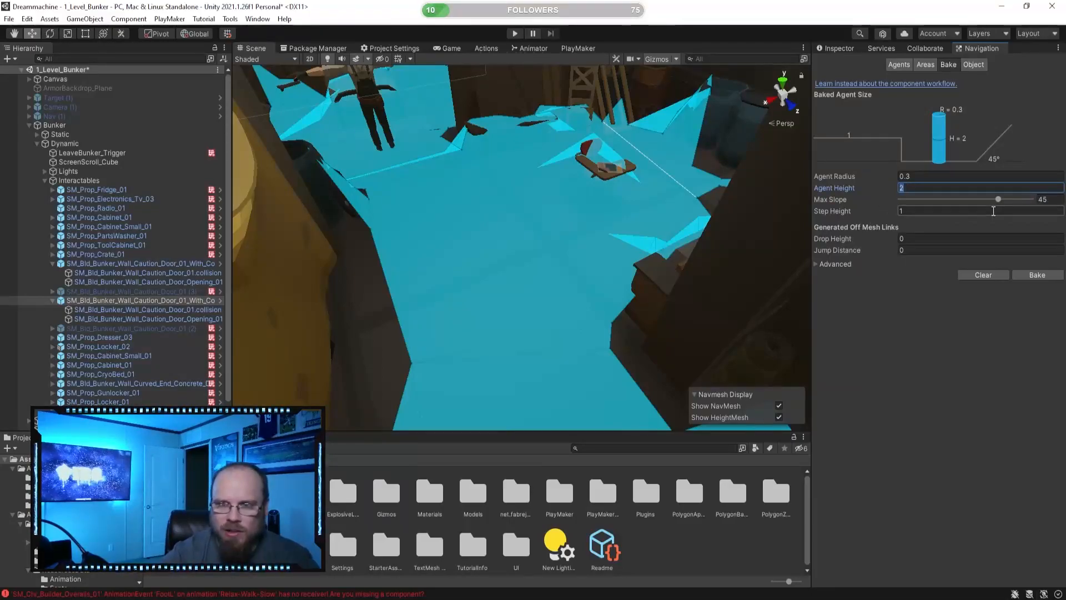
pyautogui.write('0.4')
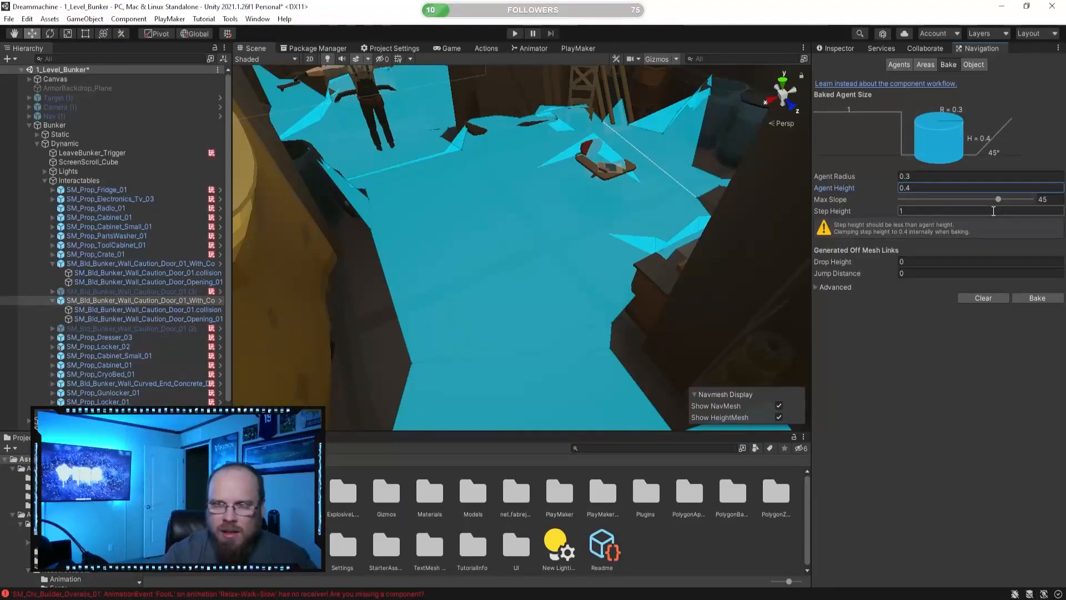
# - Rebake the navigation mesh with the 0.4 agent height and check the coverage along the walkway
pyautogui.click(1043, 300)
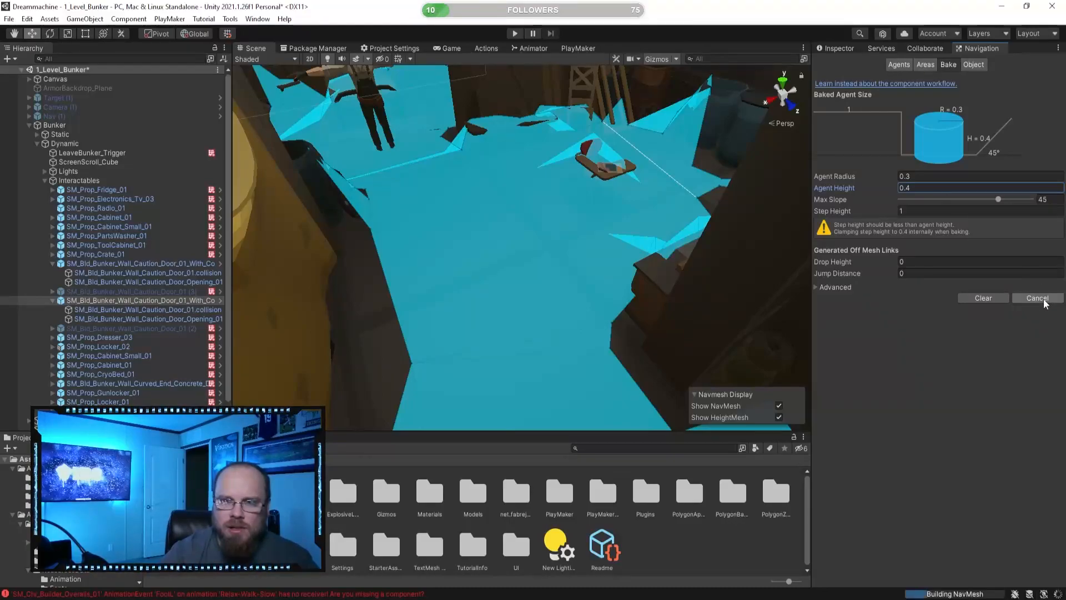
pyautogui.keyDown('alt'); pyautogui.moveTo(529, 261); pyautogui.dragTo(511, 211); pyautogui.keyUp('alt')
pyautogui.hotkey('ctrl', 'z')
# - Set the baked agent height to 1 and rebake the level's navigation mesh
pyautogui.click(916, 187)
pyautogui.write('1')
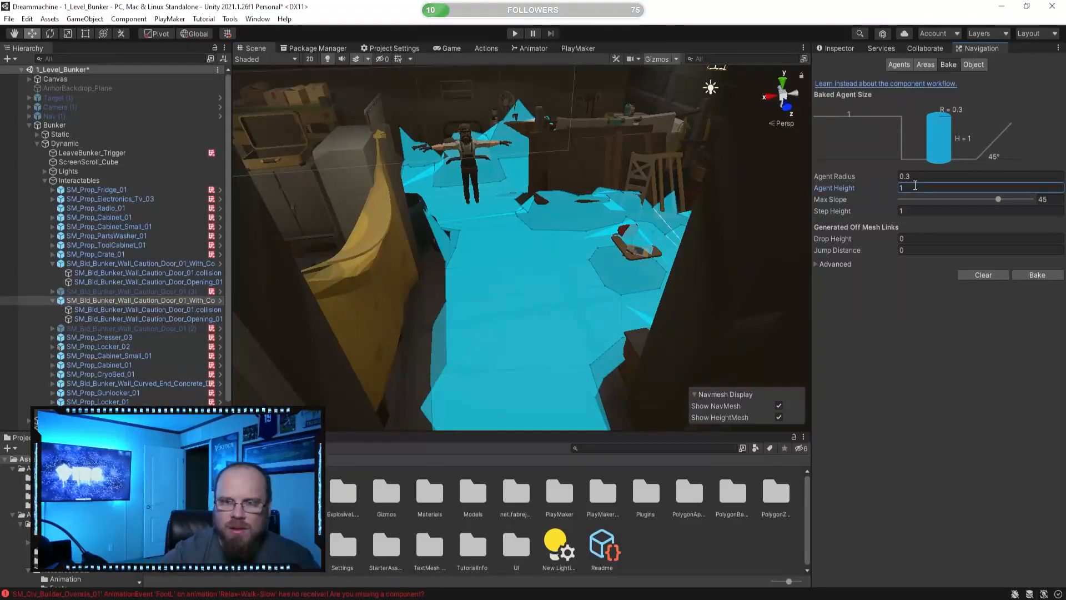
pyautogui.click(1038, 274)
# - Set the baked agent step height to 0.5, rebake the navigation mesh, and inspect its coverage around the crates and weapons cage
pyautogui.keyDown('alt'); pyautogui.moveTo(315, 261); pyautogui.dragTo(488, 253); pyautogui.keyUp('alt')
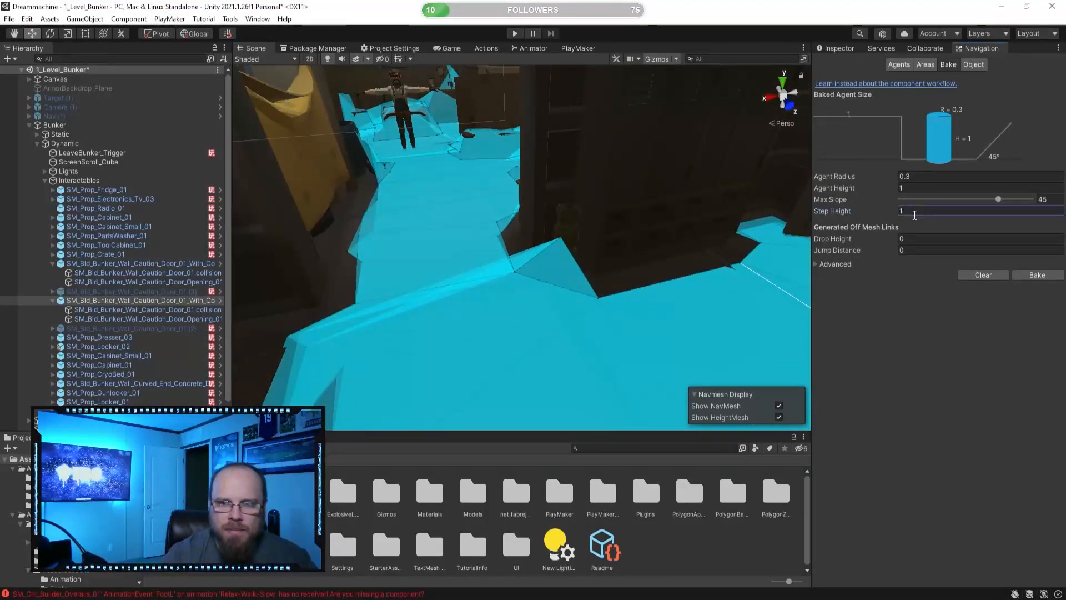
pyautogui.write('.5')
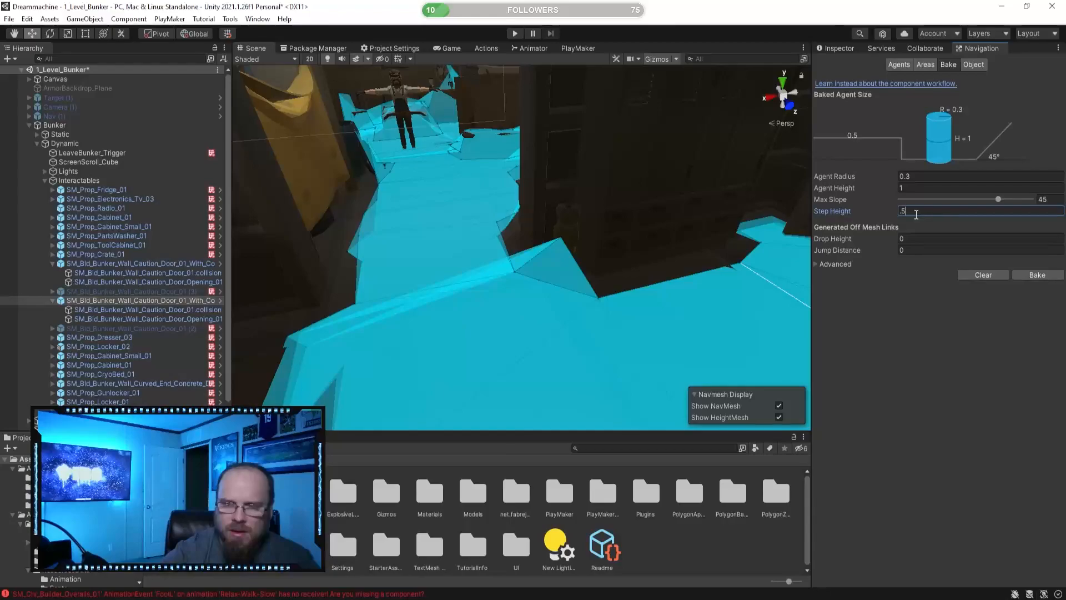
pyautogui.click(1034, 274)
pyautogui.keyDown('alt'); pyautogui.moveTo(585, 267); pyautogui.dragTo(371, 251); pyautogui.keyUp('alt')
pyautogui.moveTo(371, 250); pyautogui.dragTo(1057, 242, button='right')
pyautogui.keyDown('alt'); pyautogui.moveTo(1057, 247); pyautogui.dragTo(128, 246); pyautogui.keyUp('alt')
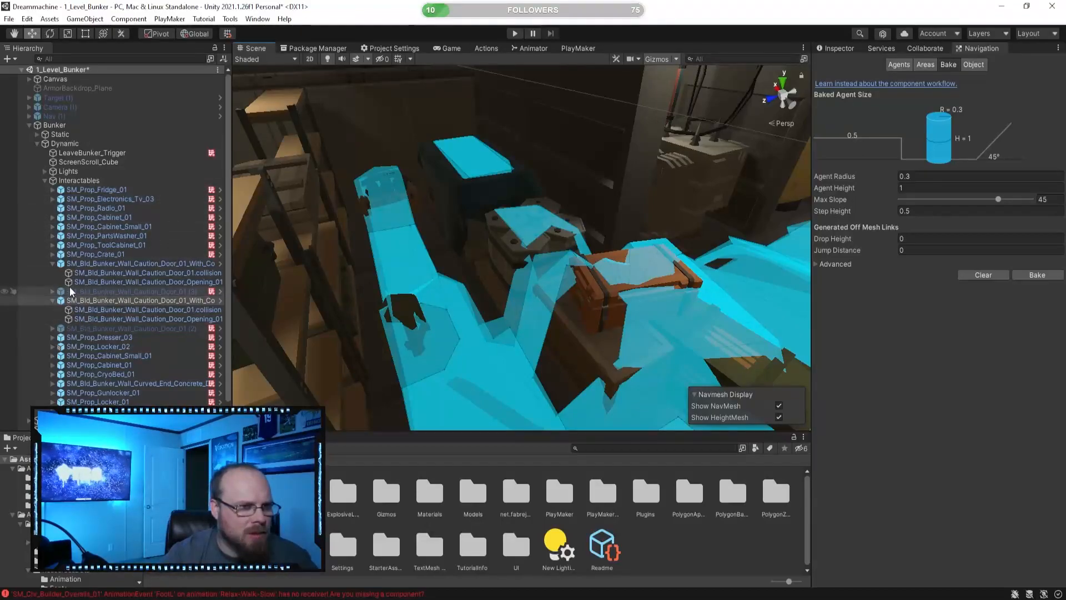
pyautogui.moveTo(434, 267); pyautogui.dragTo(667, 228, button='right')
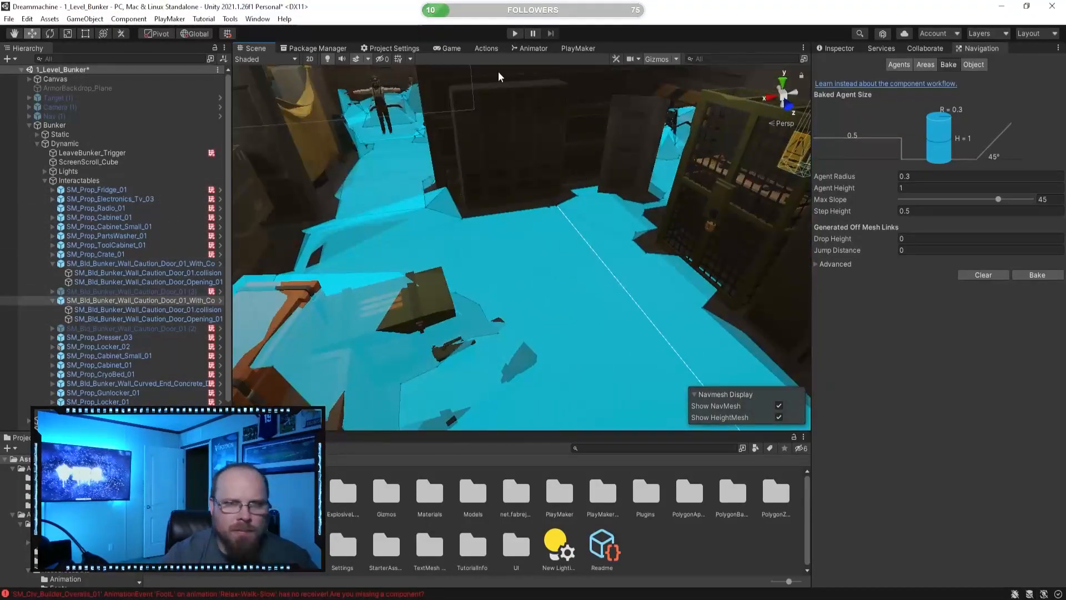
# - Run the level in play mode and follow the bearded character around the workshop in the Scene view
pyautogui.click(514, 34)
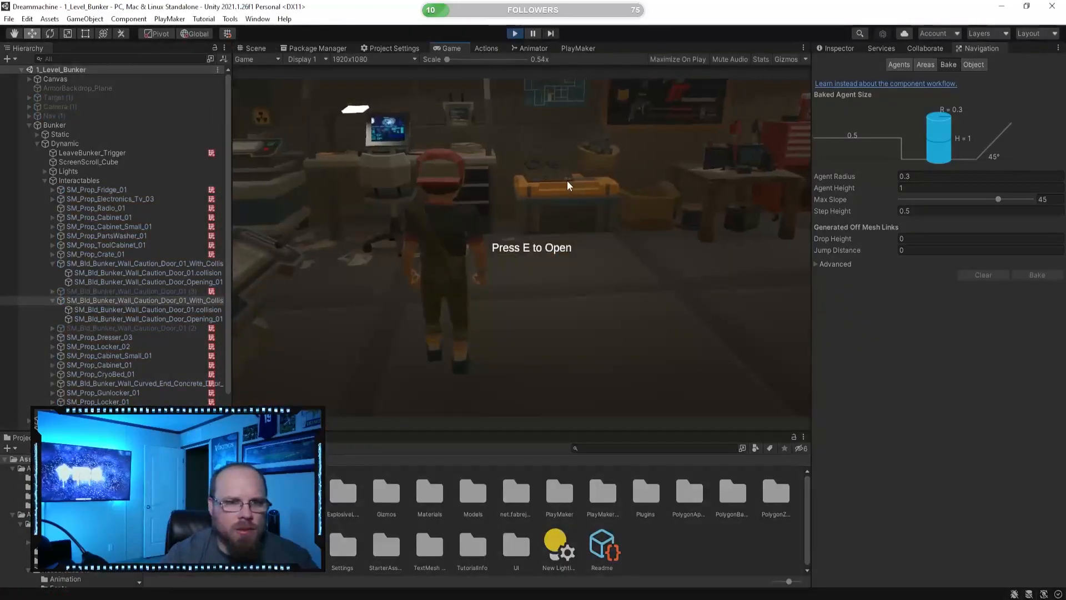
pyautogui.click(256, 49)
pyautogui.moveTo(345, 223); pyautogui.dragTo(515, 239, button='right')
pyautogui.click(624, 469)
pyautogui.moveTo(488, 272); pyautogui.dragTo(731, 227, button='right')
pyautogui.press('w')
pyautogui.press('w')
pyautogui.press('w')
pyautogui.press('e')
pyautogui.click(663, 62)
pyautogui.moveTo(546, 222); pyautogui.dragTo(602, 301, button='right')
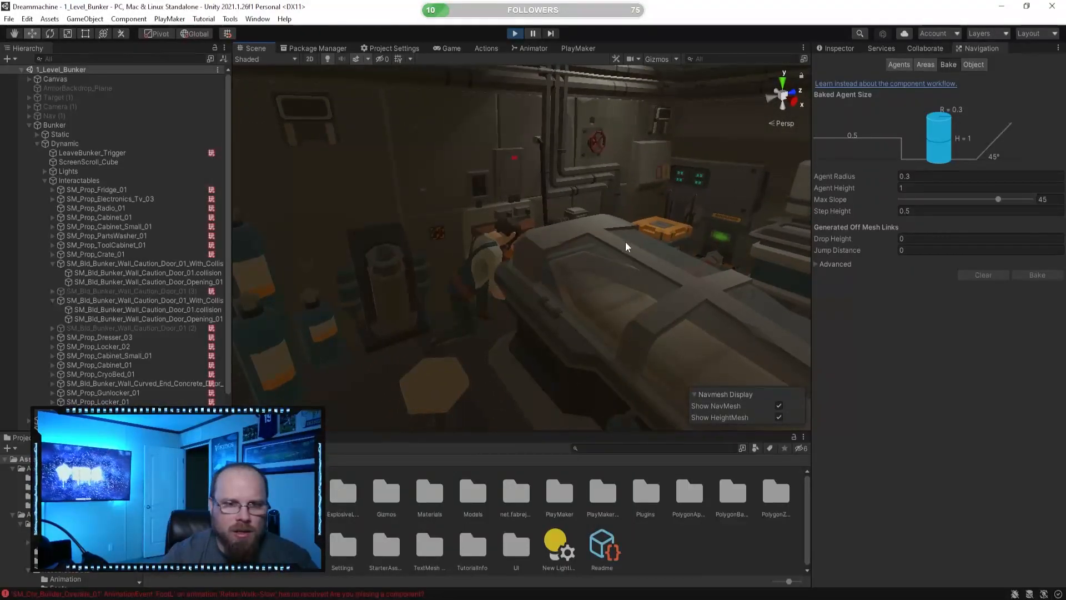
pyautogui.moveTo(594, 262); pyautogui.dragTo(471, 299, button='right')
pyautogui.click(565, 248)
pyautogui.moveTo(566, 248); pyautogui.dragTo(450, 288, button='right')
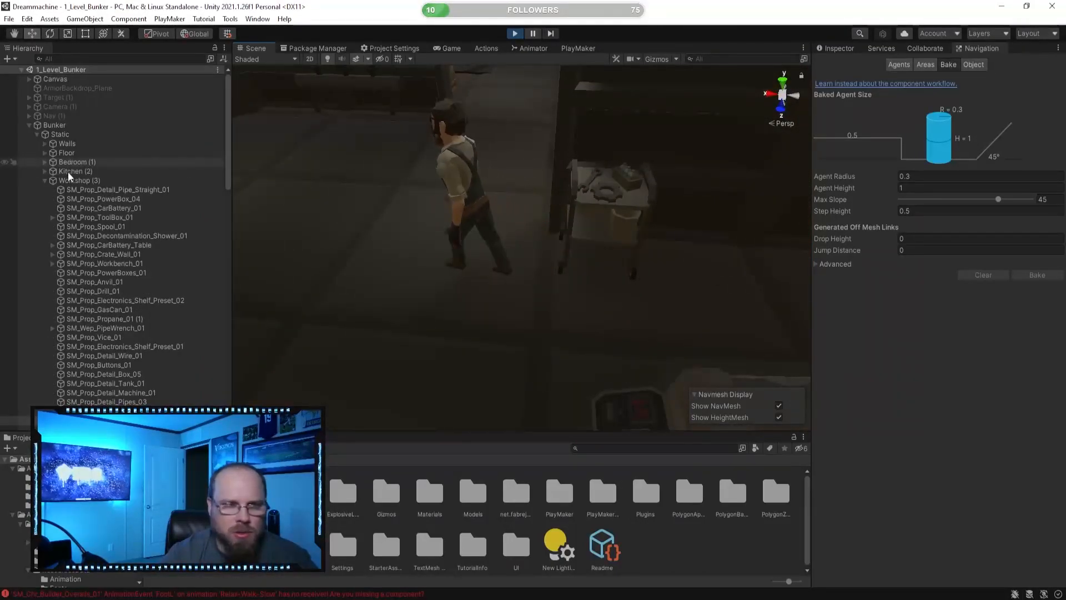
# - Collapse the Workshop (3) group and follow the bearded character past the lockers, over the bed and towards the living area
pyautogui.click(45, 180)
pyautogui.moveTo(406, 222); pyautogui.dragTo(688, 315, button='right')
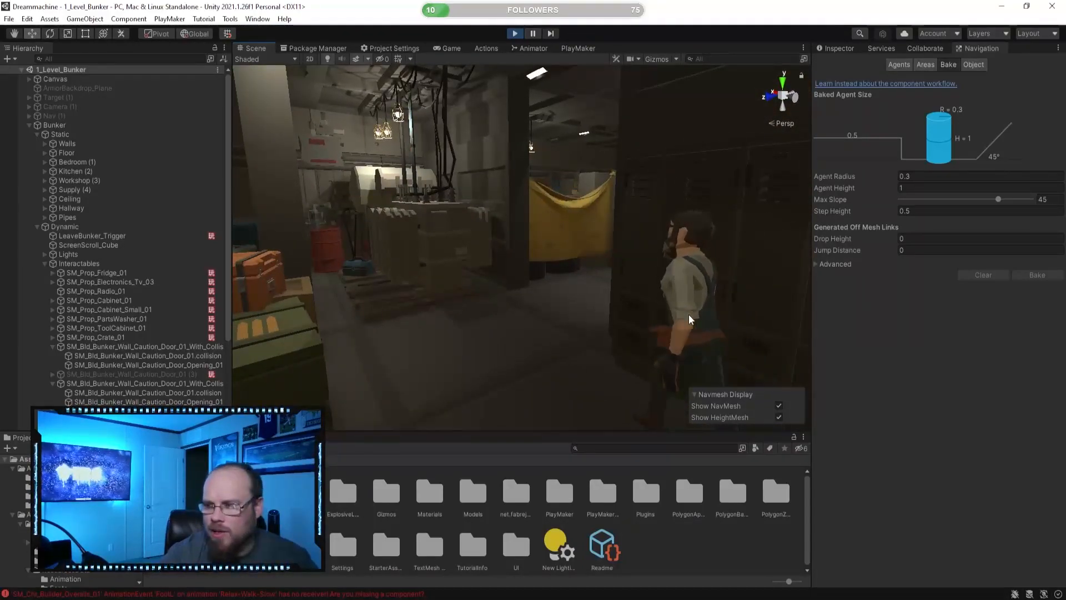
pyautogui.moveTo(544, 341); pyautogui.dragTo(559, 378, button='right')
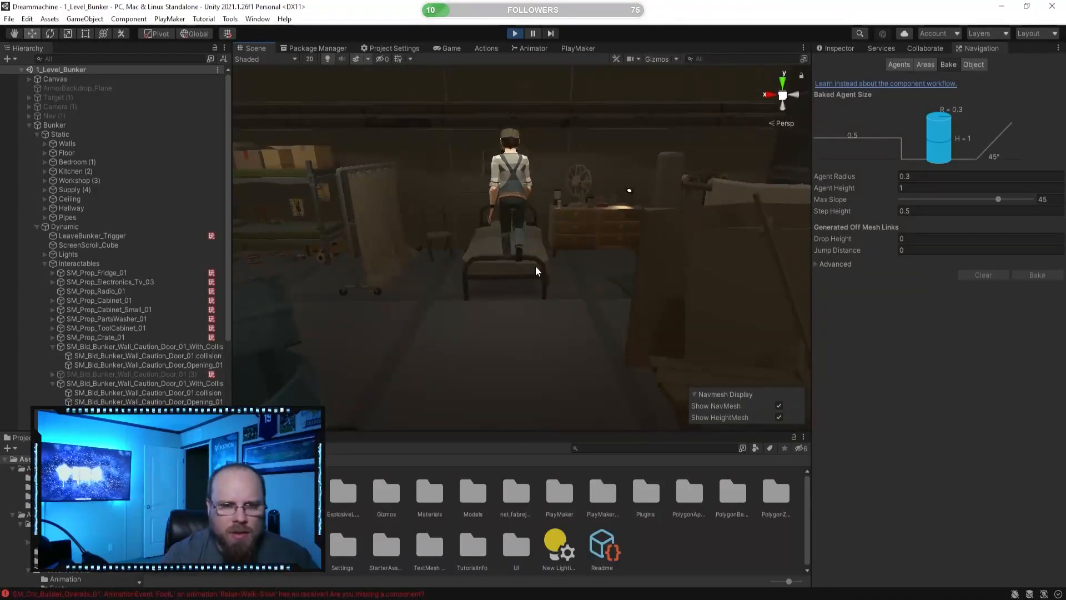
pyautogui.moveTo(528, 269)
pyautogui.mouseDown(button='right')
pyautogui.moveTo(520, 259)
pyautogui.moveTo(527, 271)
pyautogui.mouseUp(button='right')
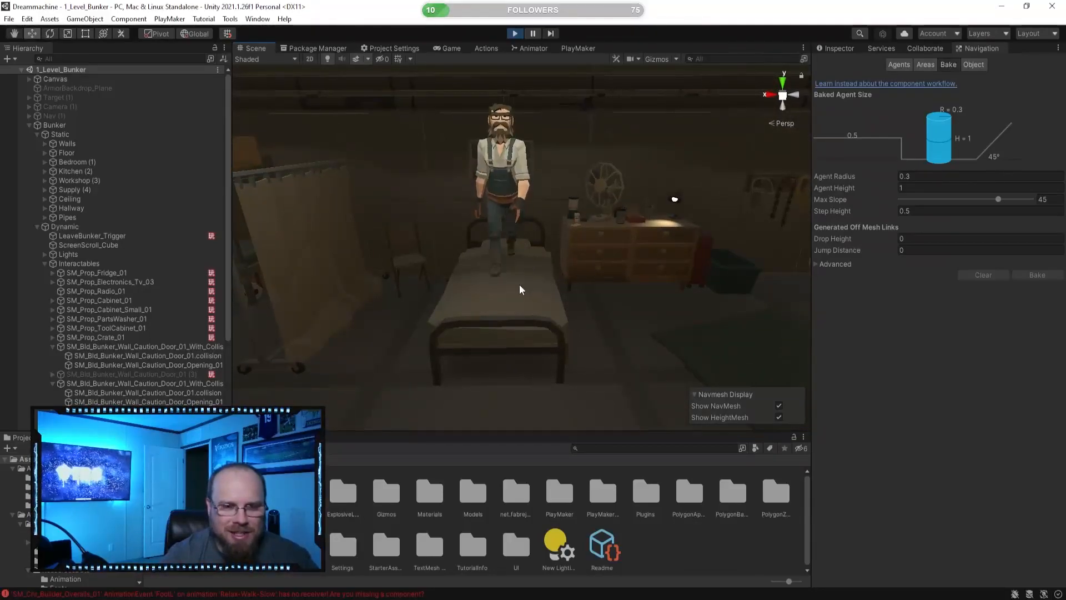
pyautogui.moveTo(489, 309); pyautogui.dragTo(547, 77, button='right')
pyautogui.moveTo(443, 330); pyautogui.dragTo(378, 306, button='right')
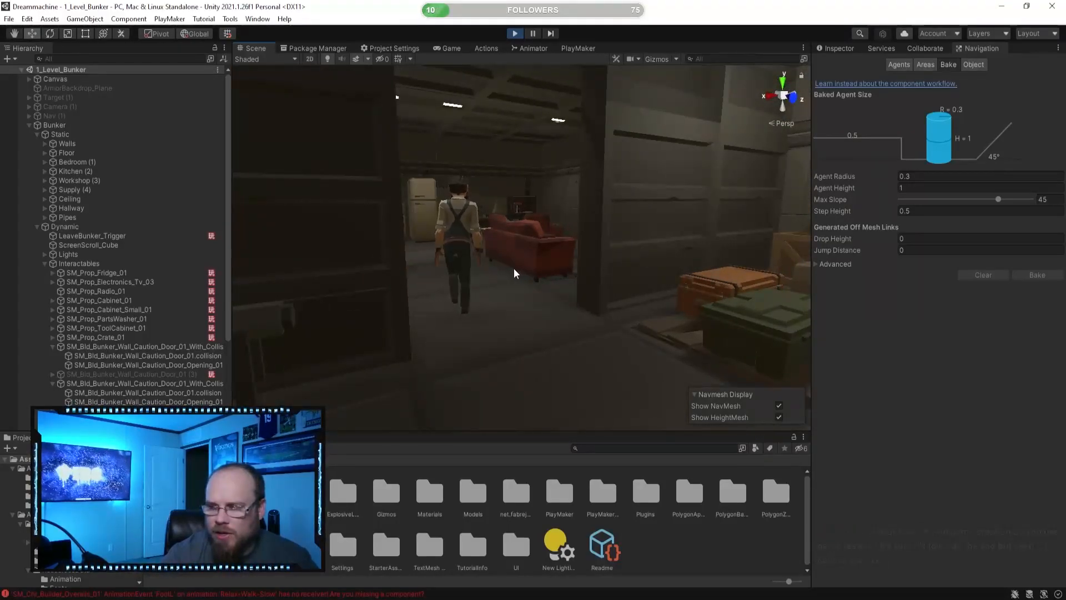
pyautogui.moveTo(515, 268); pyautogui.dragTo(413, 330, button='right')
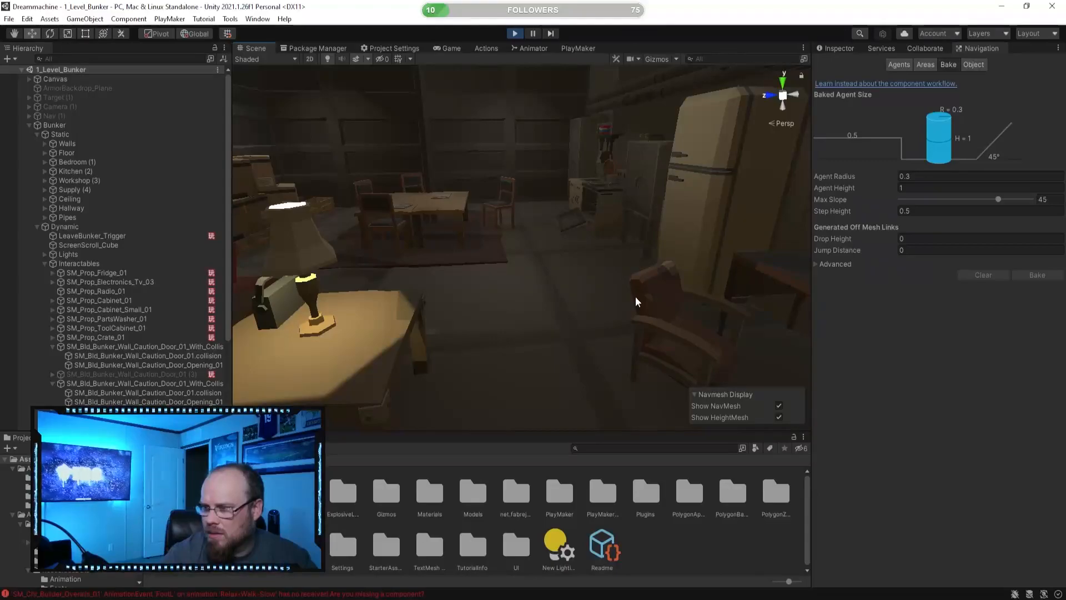
# - Watch the bearded character's route from the kitchen through the caution door back to the workshop, and end the play test
pyautogui.moveTo(621, 308); pyautogui.dragTo(578, 248, button='right')
pyautogui.press('w')
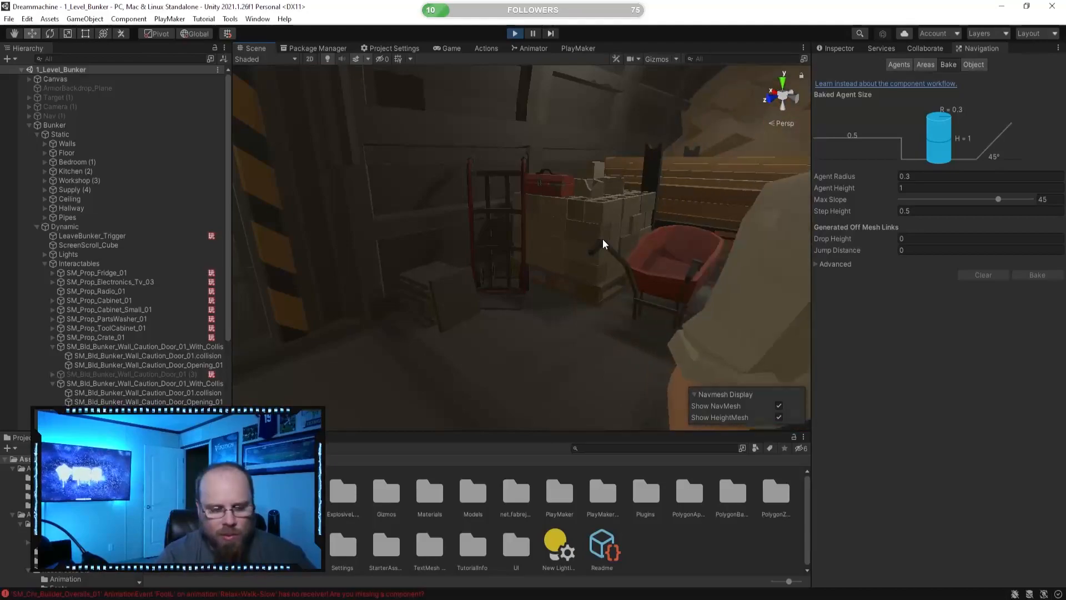
pyautogui.moveTo(524, 239); pyautogui.dragTo(601, 304, button='right')
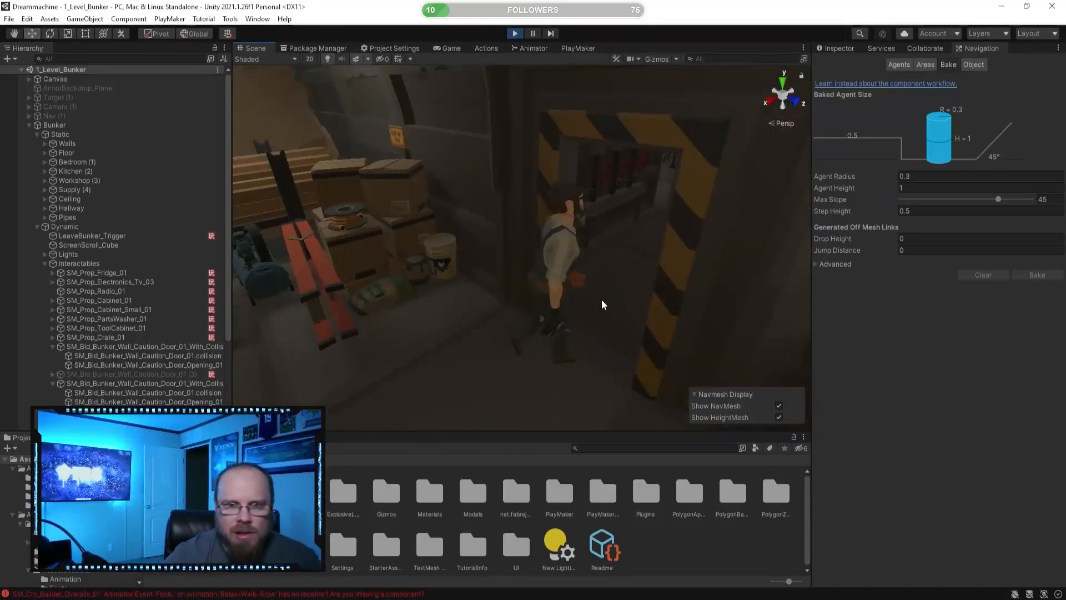
pyautogui.moveTo(438, 340); pyautogui.dragTo(668, 250, button='right')
pyautogui.press('w')
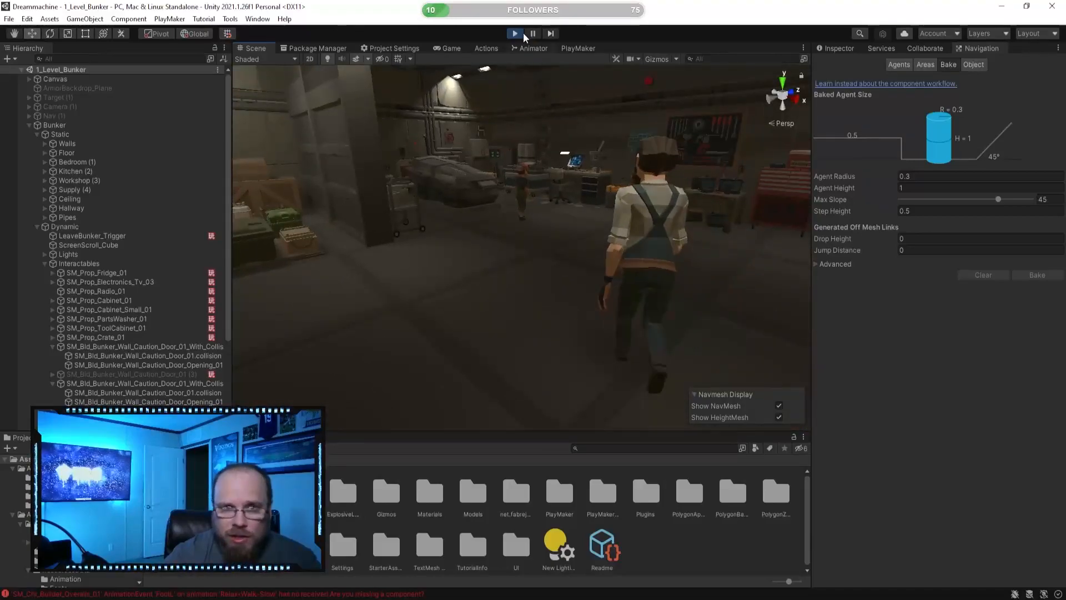
pyautogui.click(517, 34)
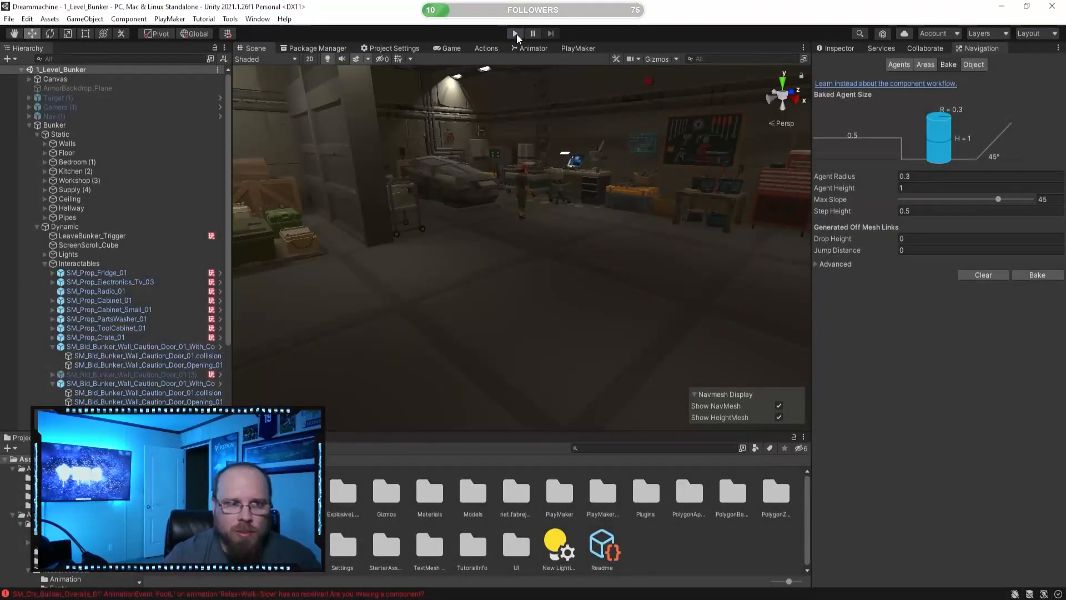
# - Collapse both caution door walls with collisions in the hierarchy and examine the workshop area around the cart and vehicle
pyautogui.click(52, 347)
pyautogui.click(52, 365)
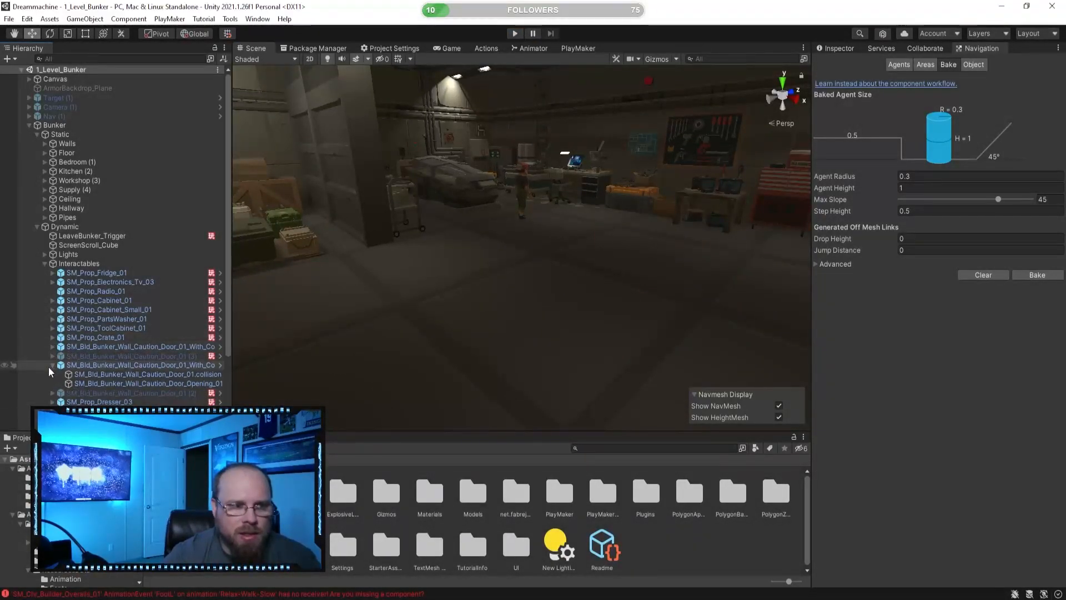
pyautogui.moveTo(483, 300); pyautogui.dragTo(320, 270, button='right')
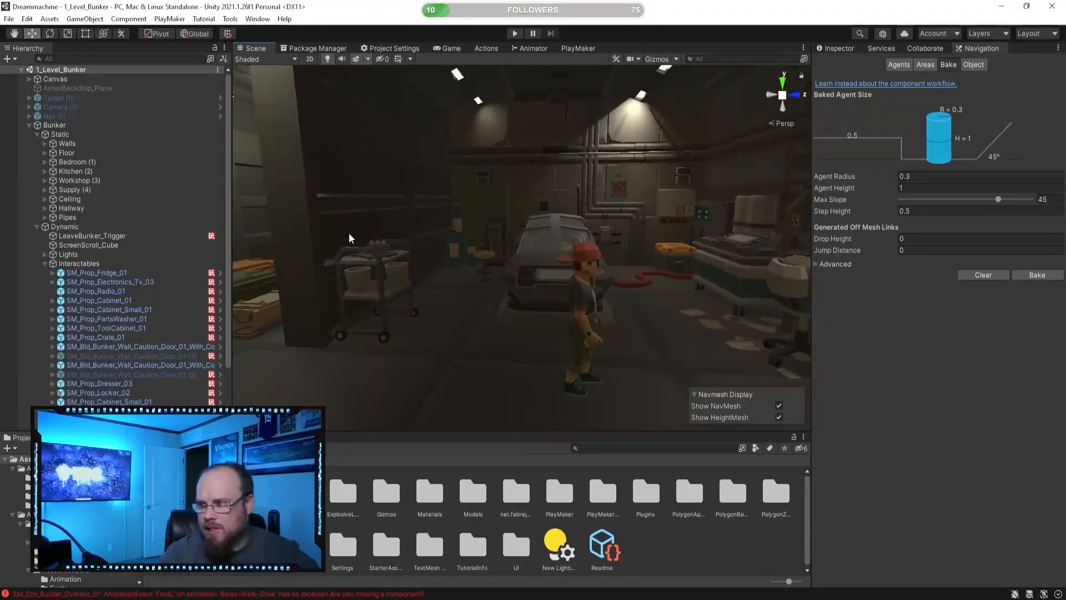
pyautogui.moveTo(353, 235); pyautogui.dragTo(311, 350, button='right')
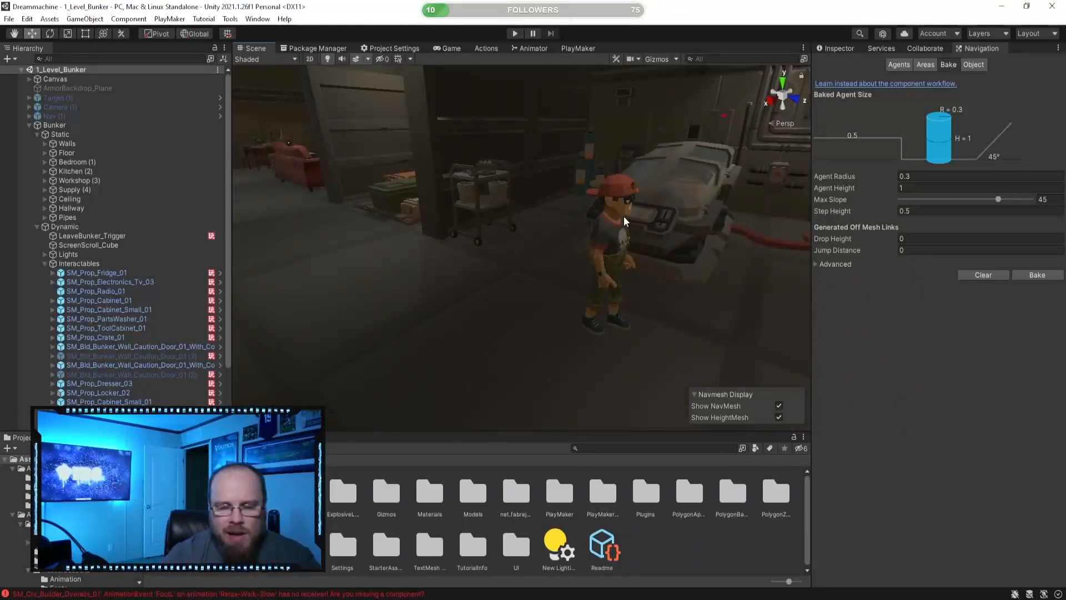
pyautogui.moveTo(619, 261); pyautogui.dragTo(621, 222, button='right')
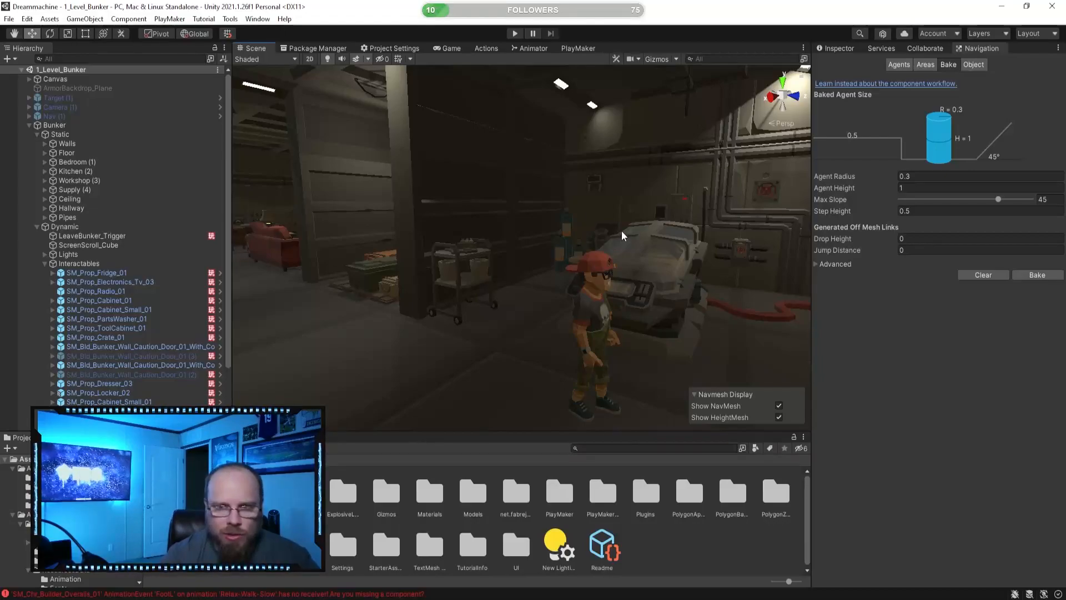
pyautogui.moveTo(692, 225); pyautogui.dragTo(594, 271, button='right')
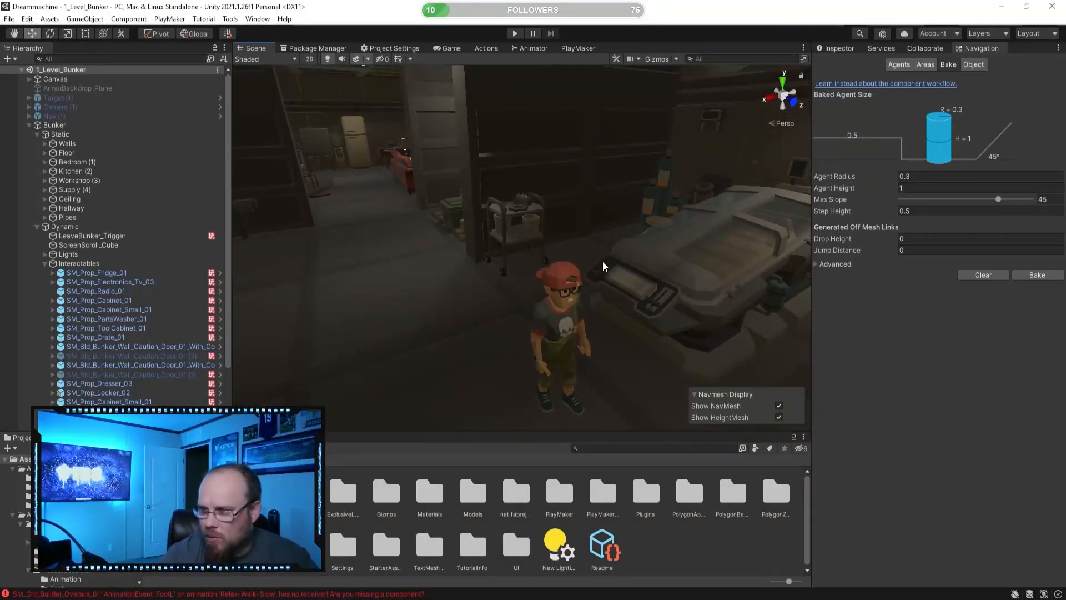
pyautogui.moveTo(605, 259); pyautogui.dragTo(533, 303, button='right')
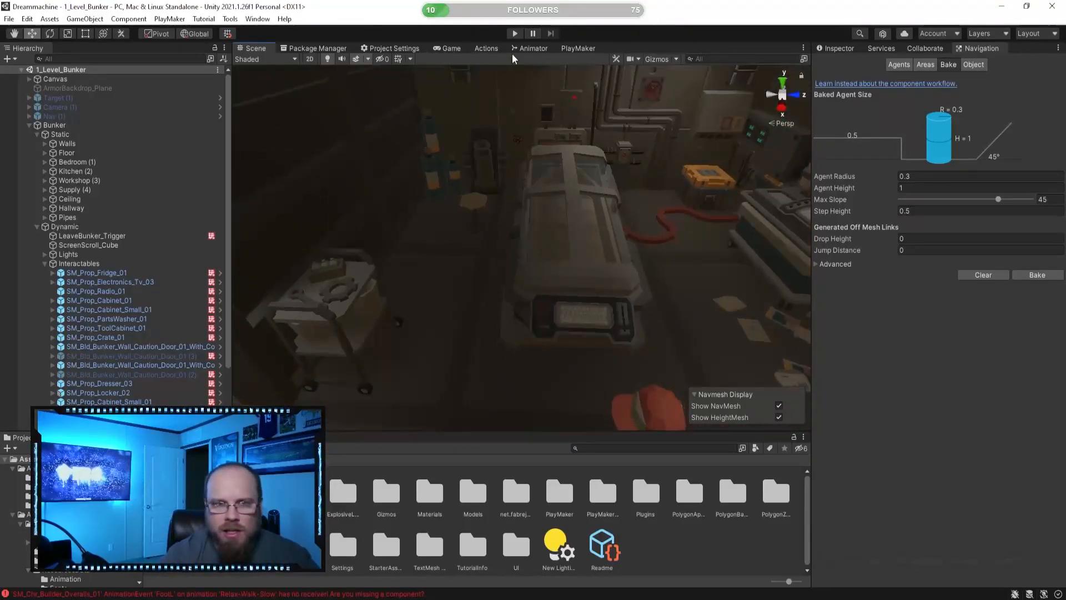
# - Start a play test and walk the kid character around the workshop, between the computer desk, the vehicle and the yellow crate
pyautogui.click(516, 33)
pyautogui.press('w')
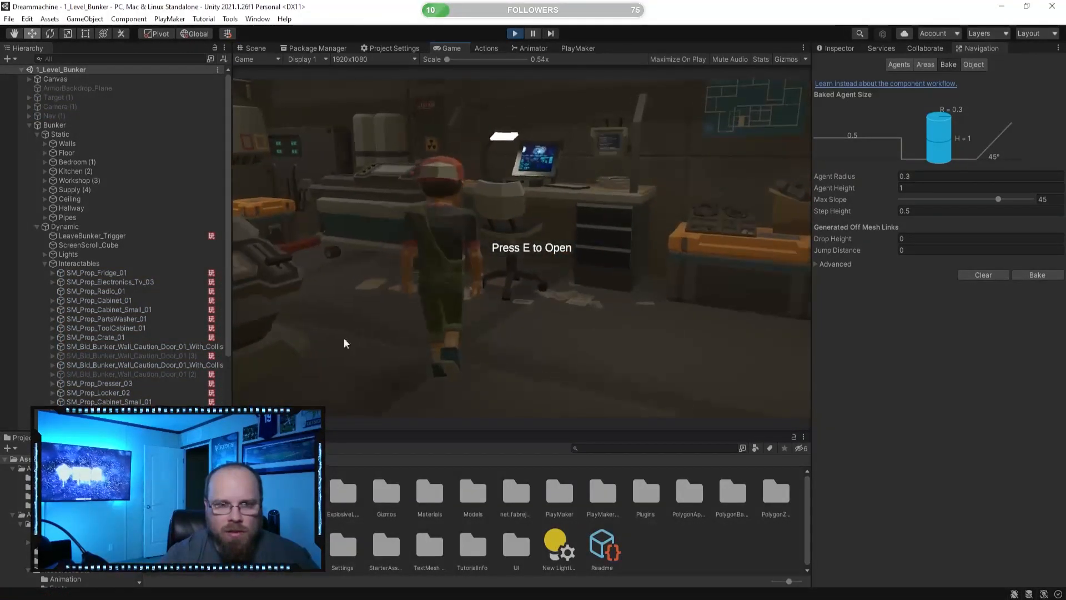
pyautogui.press('w')
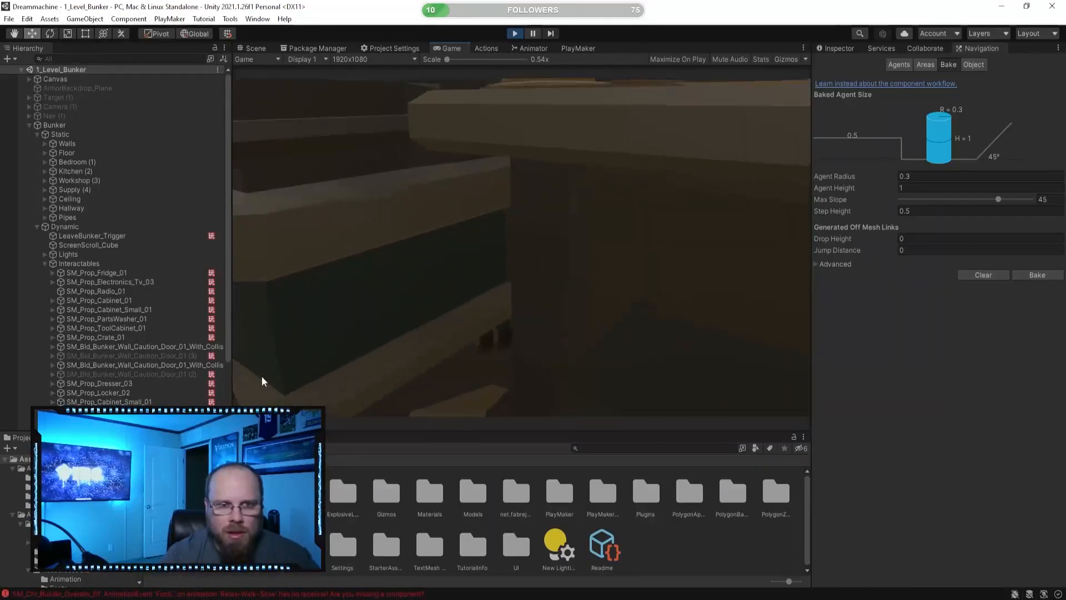
pyautogui.press('w')
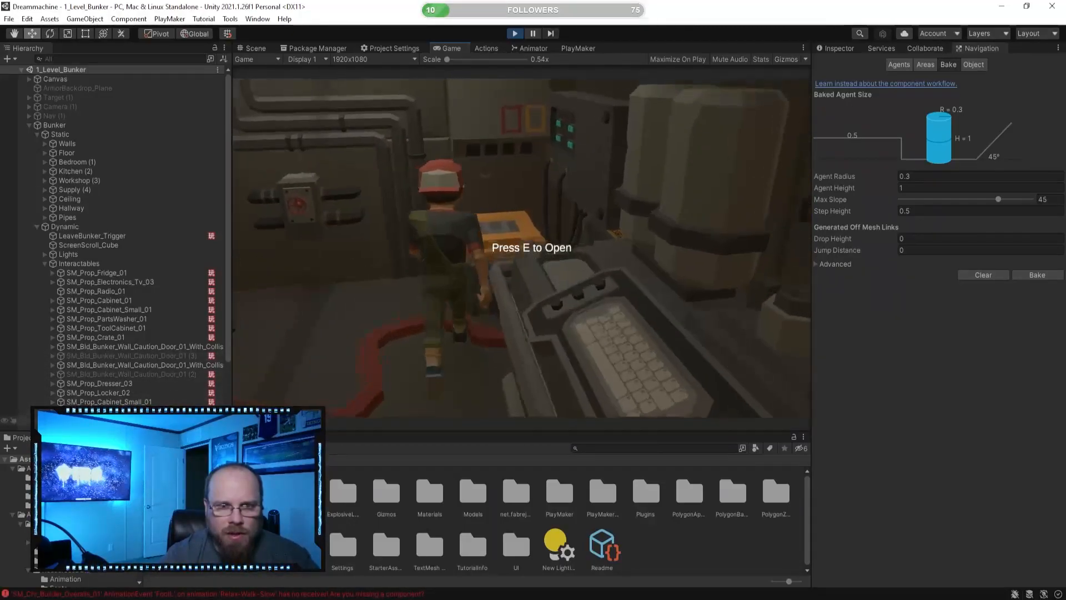
pyautogui.press('w')
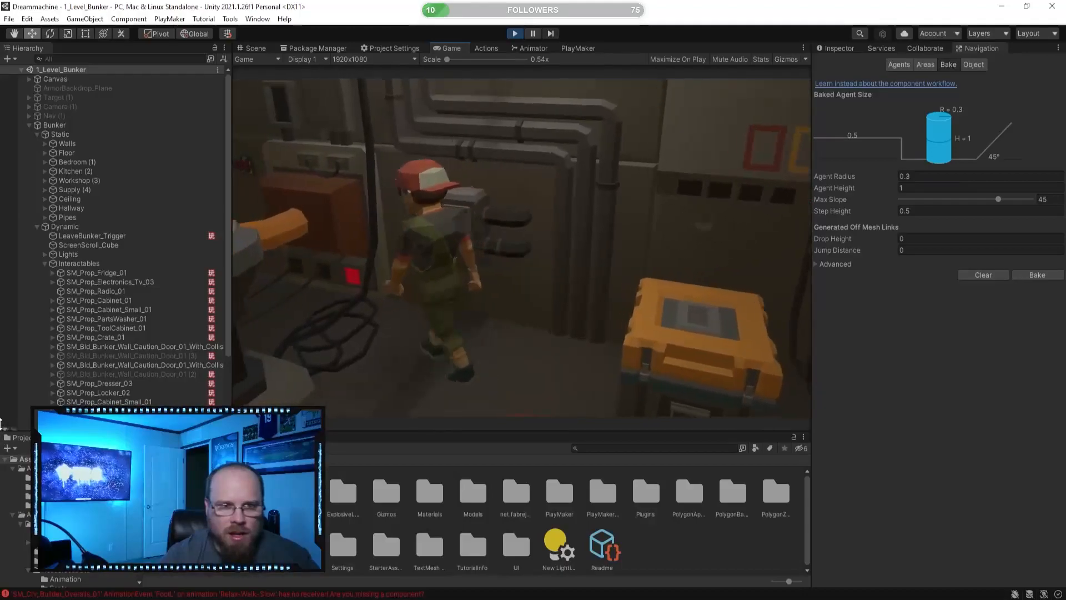
pyautogui.press('w')
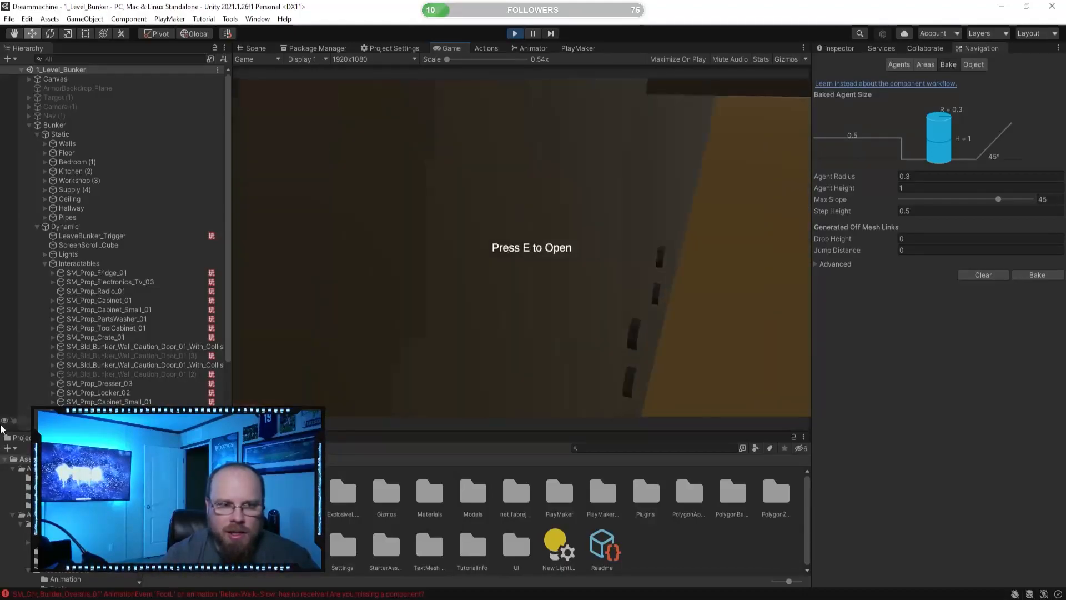
# - Walk the kid around the workshop cart and gas cylinders, past the tool workbenches to the shelves of audio equipment
pyautogui.press('w')
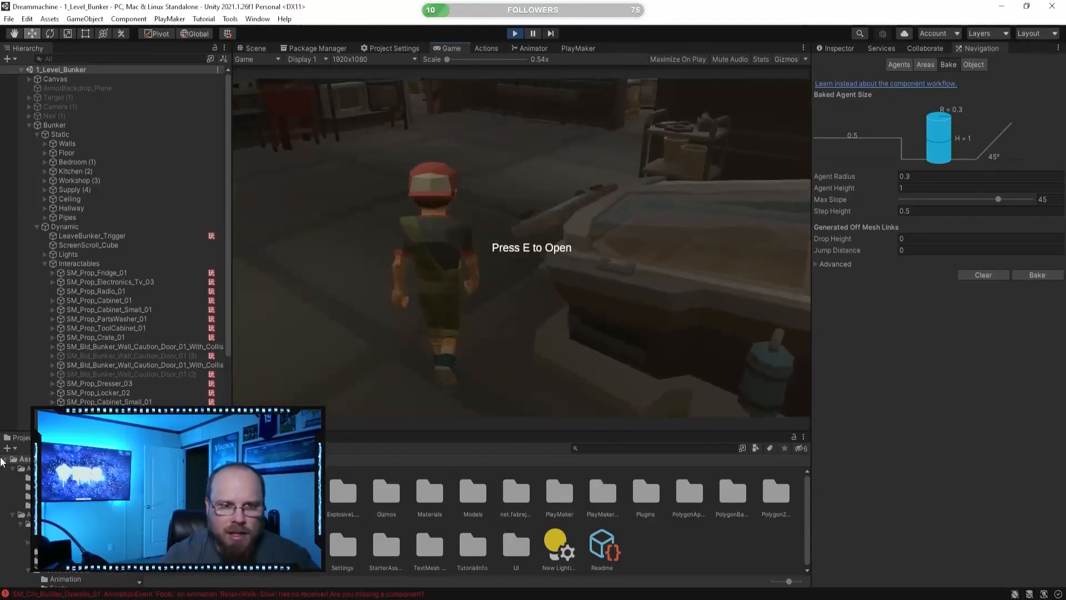
pyautogui.press('w')
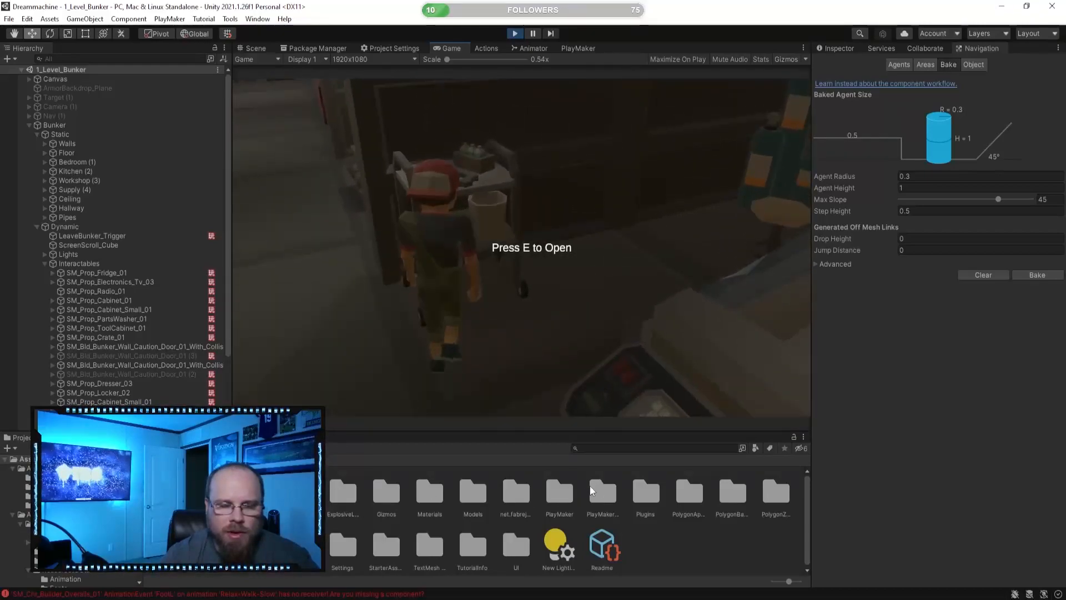
pyautogui.press('w')
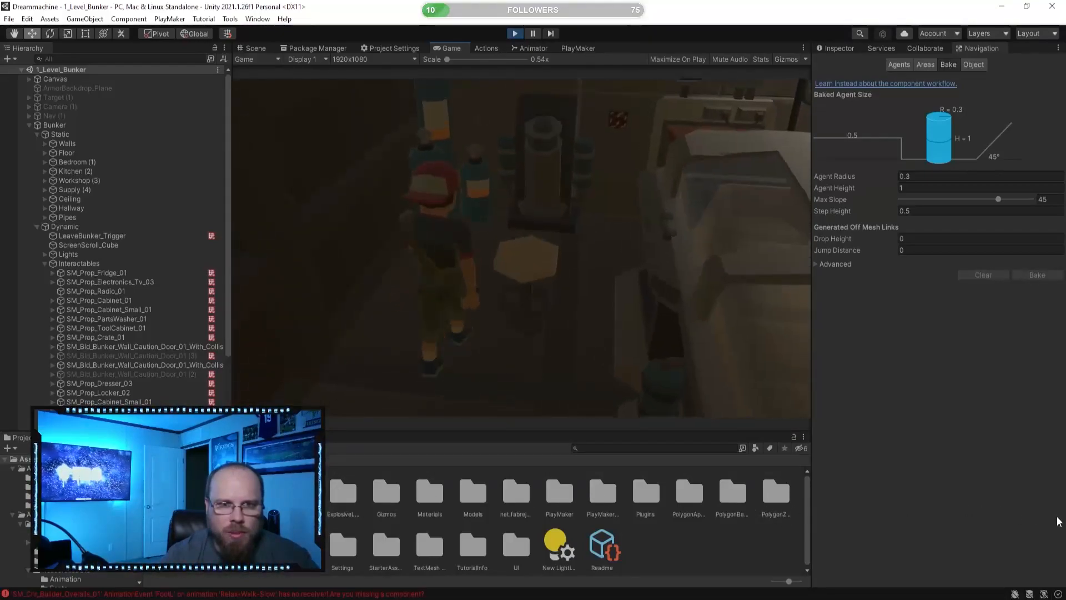
pyautogui.press('w')
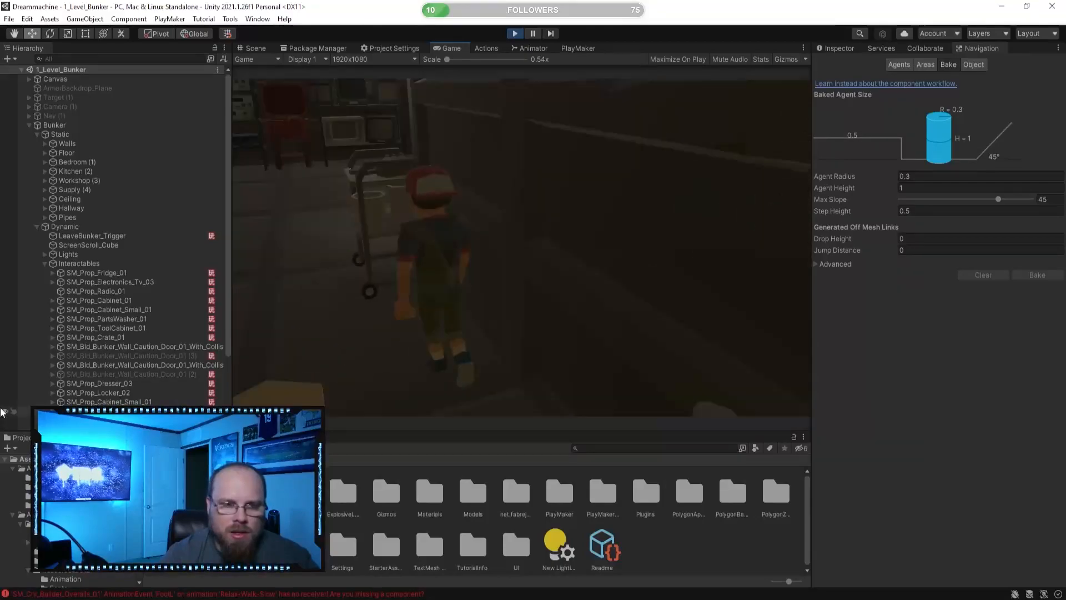
pyautogui.press('w')
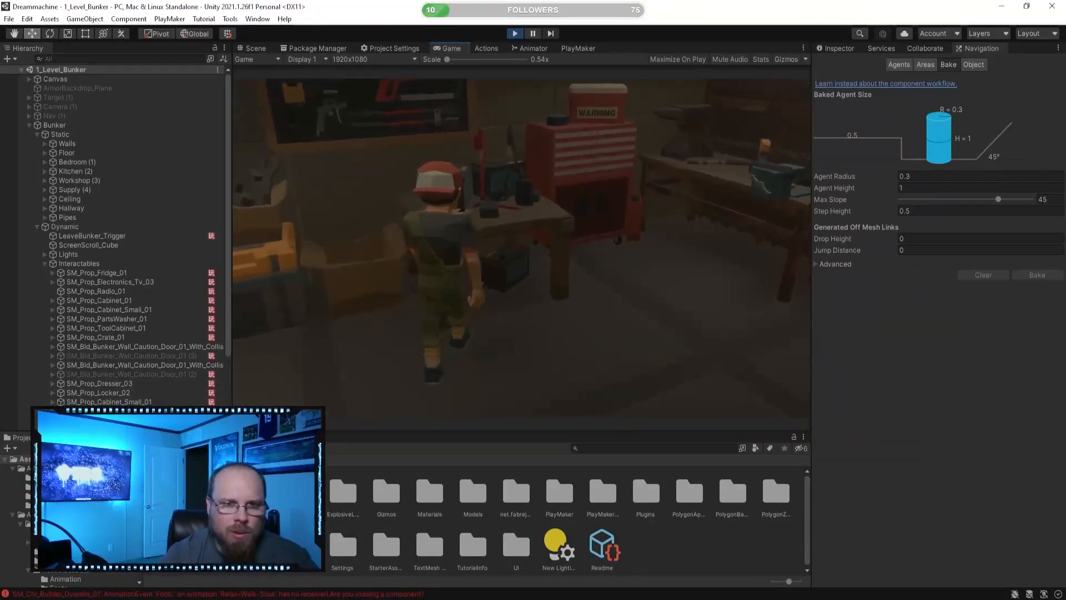
# - Walk the kid through the opening into the living area, around the dining table and past the fridge and radio desk
pyautogui.press('w')
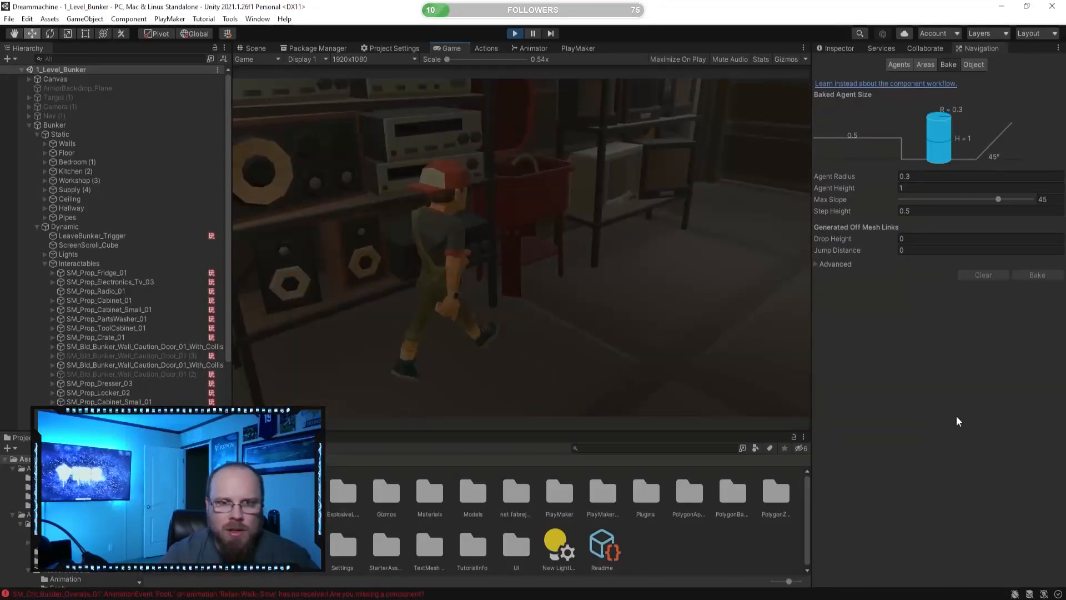
pyautogui.press('w')
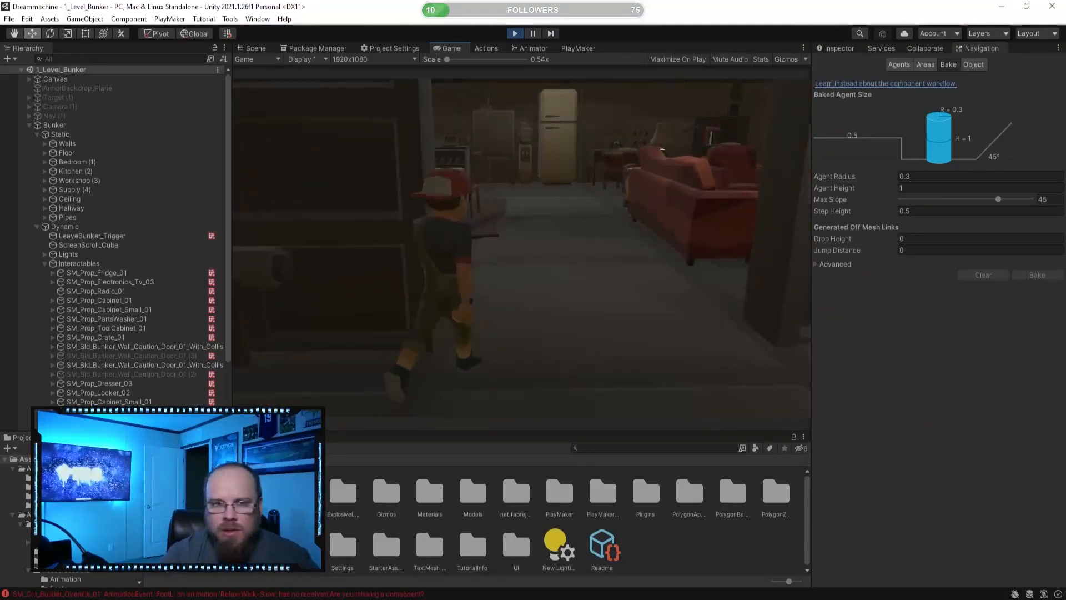
pyautogui.press('w')
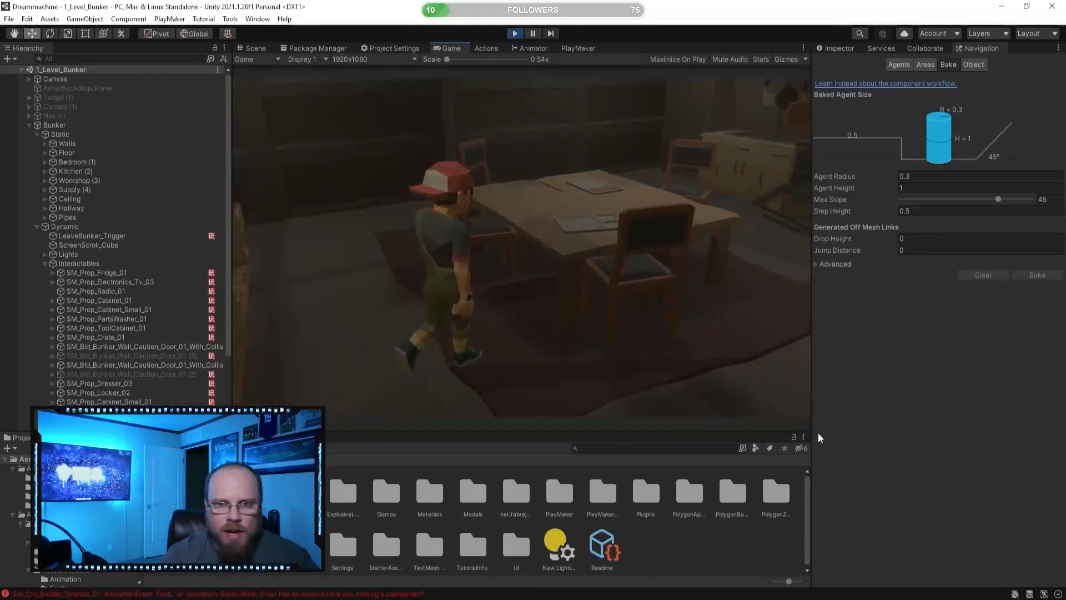
pyautogui.press('w')
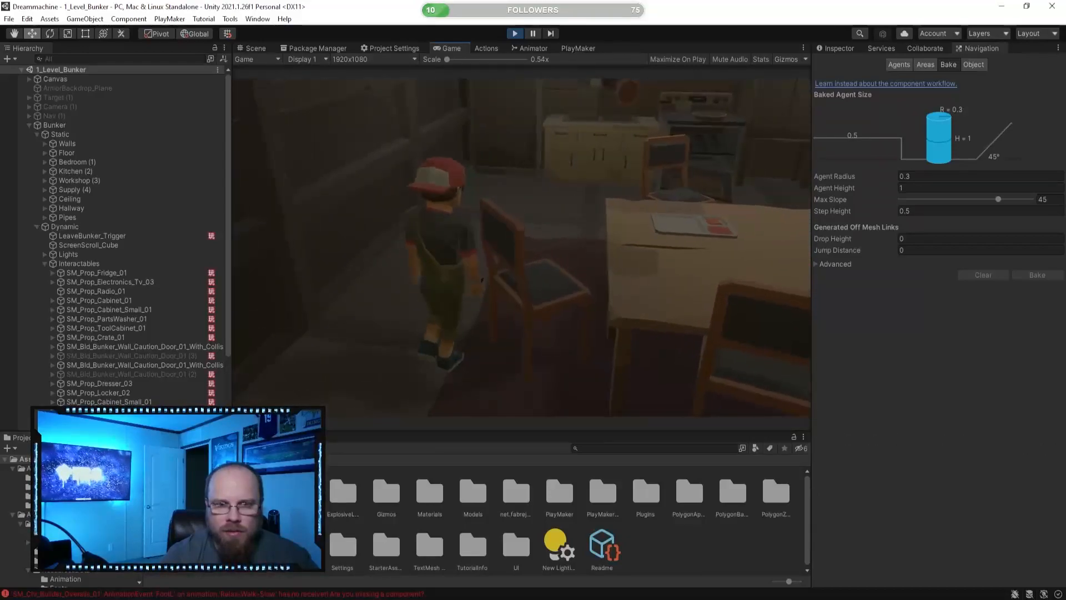
pyautogui.press('w')
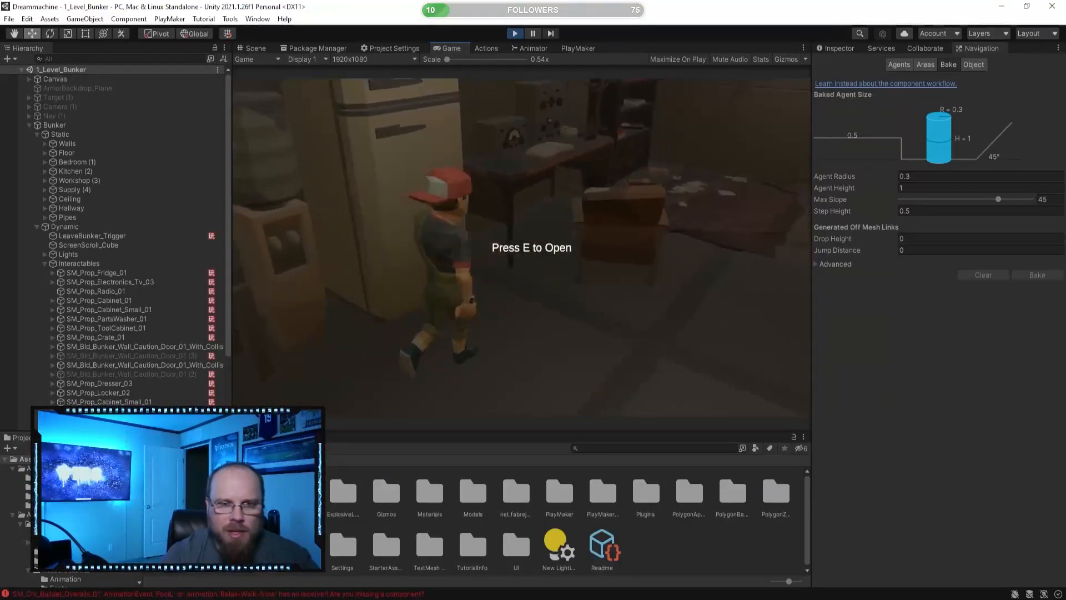
pyautogui.press('w')
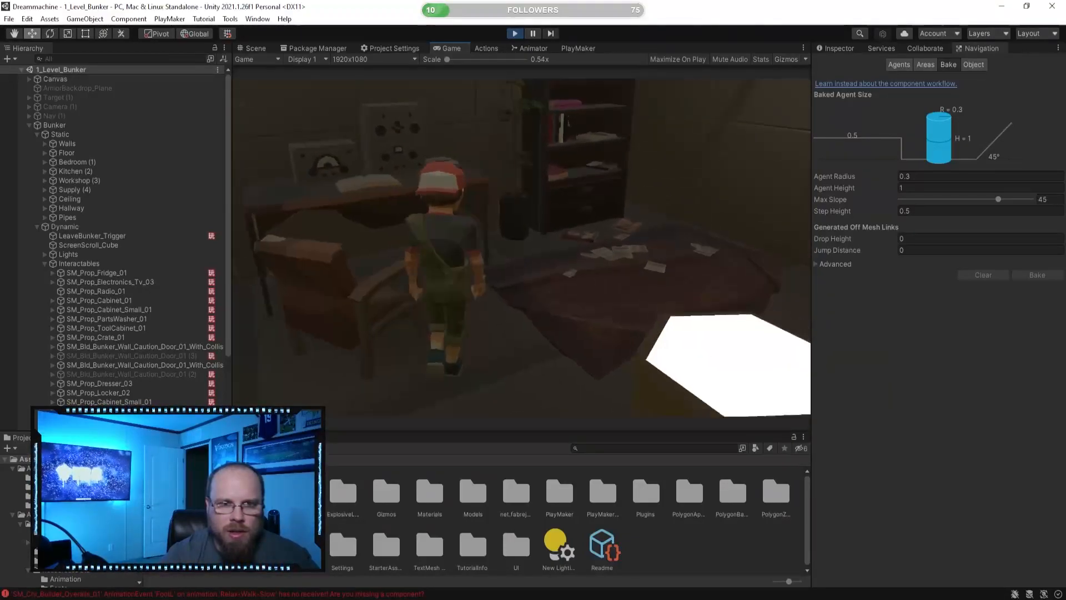
# - Walk the kid past the television and piano out of the living area, and end the play test
pyautogui.press('d')
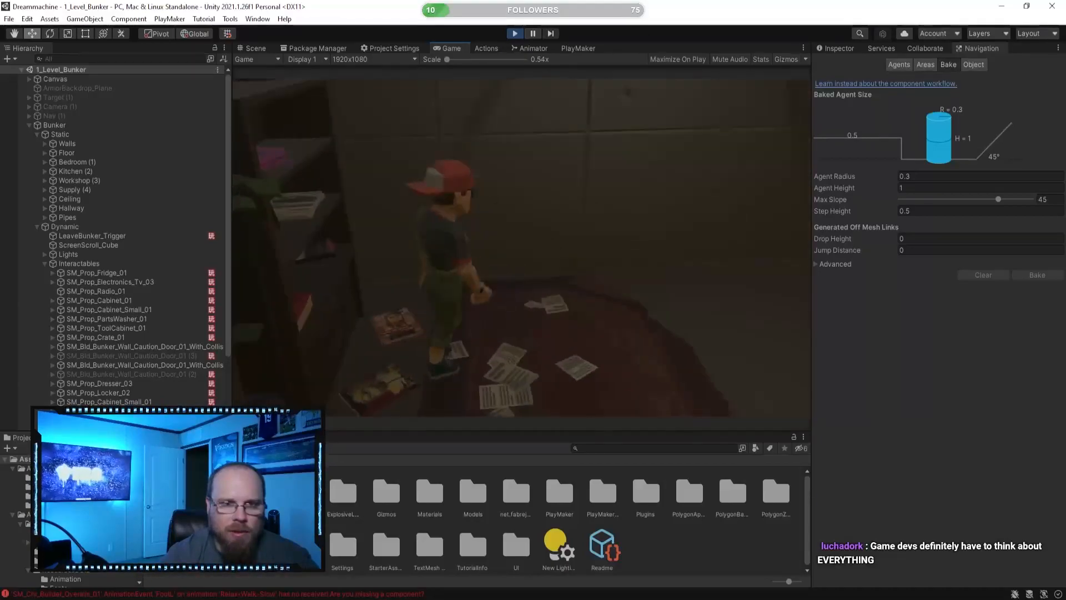
pyautogui.press('w')
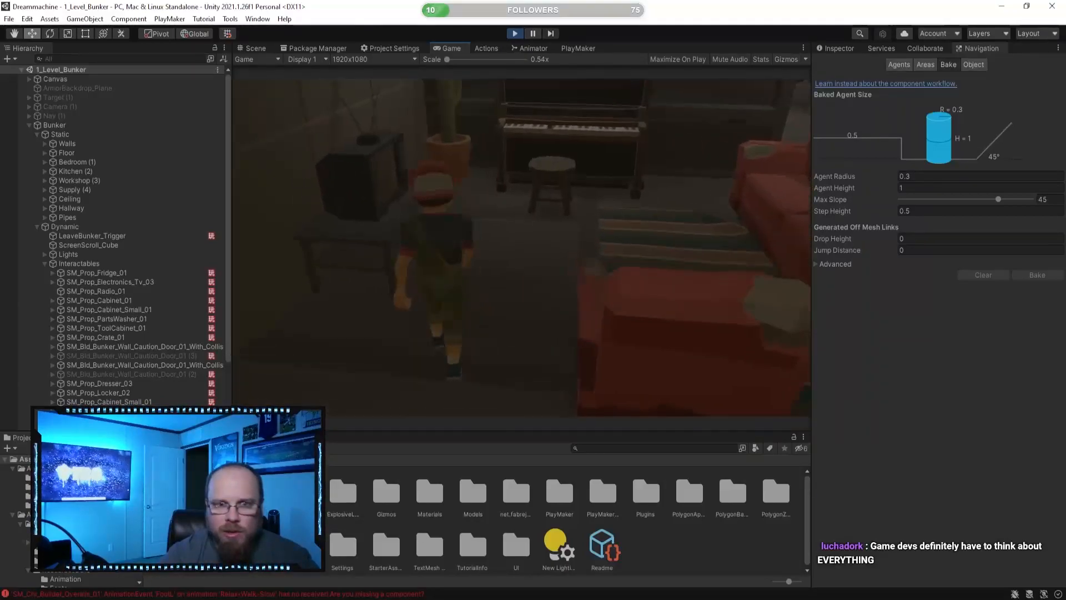
pyautogui.press('d')
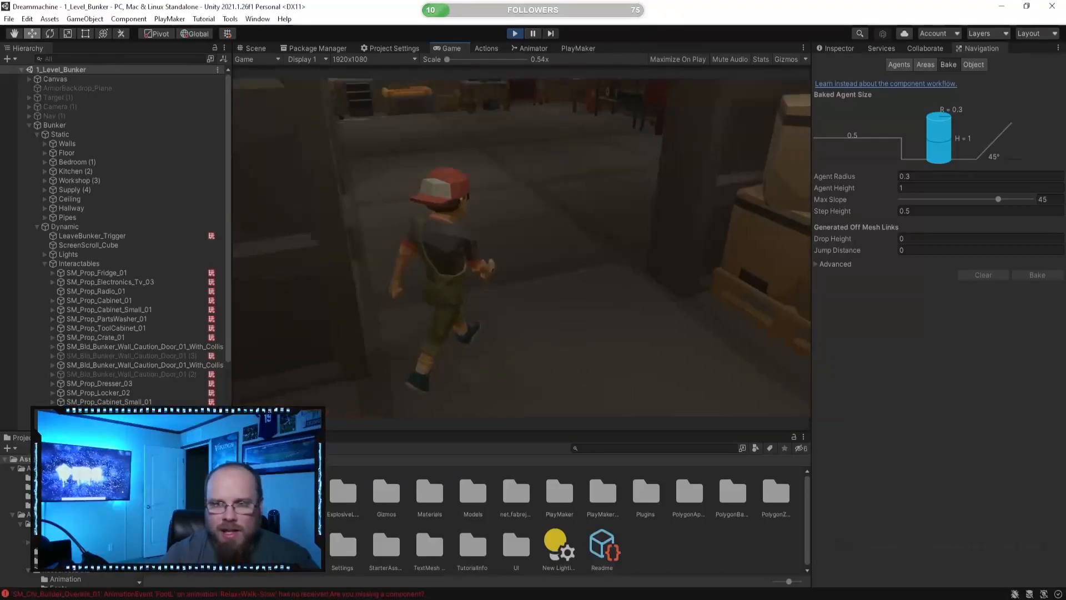
pyautogui.press('w')
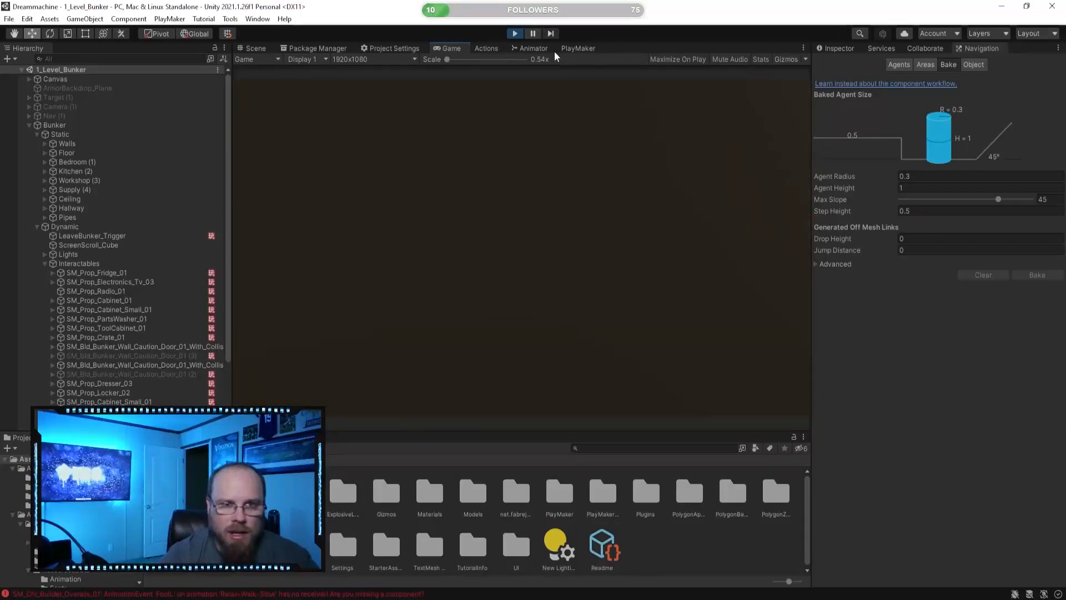
pyautogui.click(515, 34)
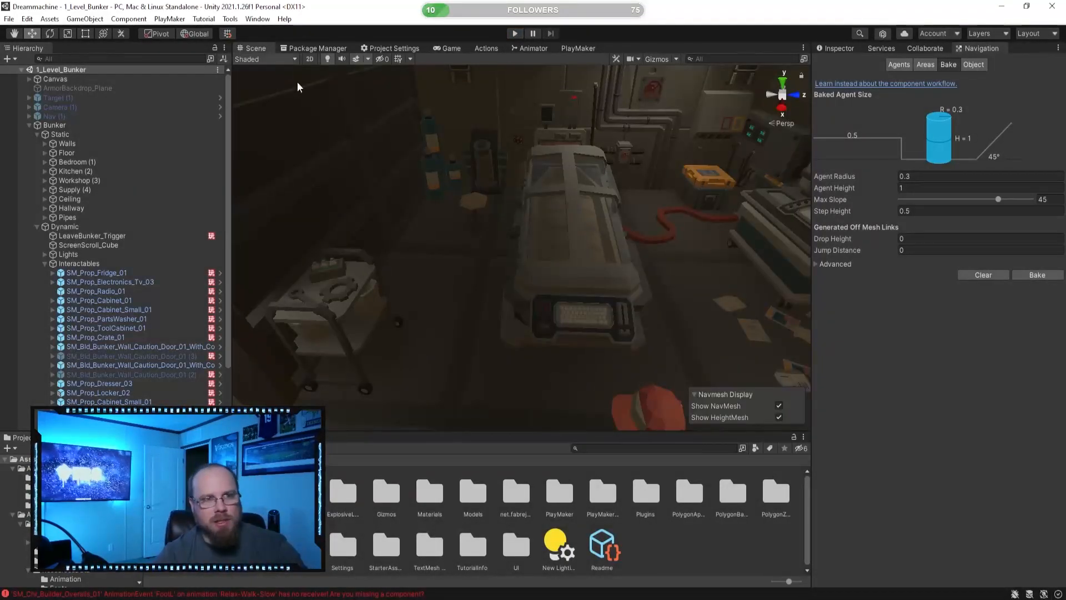
# - Select the bearded character in the Scene view, show his component settings and disable his Capsule Collider
pyautogui.moveTo(587, 302); pyautogui.dragTo(372, 238, button='right')
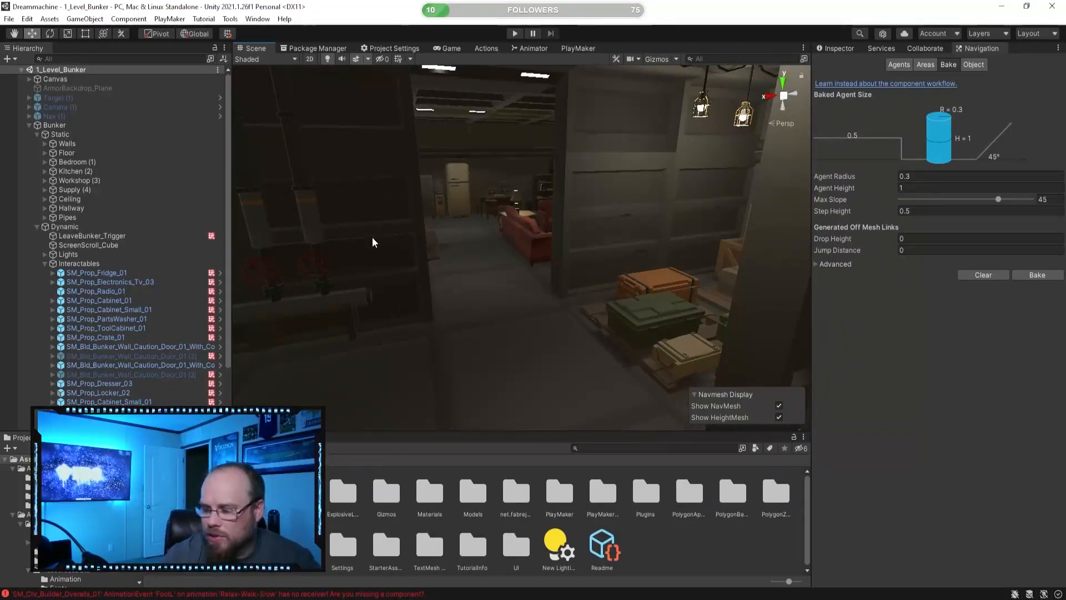
pyautogui.moveTo(373, 238); pyautogui.dragTo(377, 314, button='right')
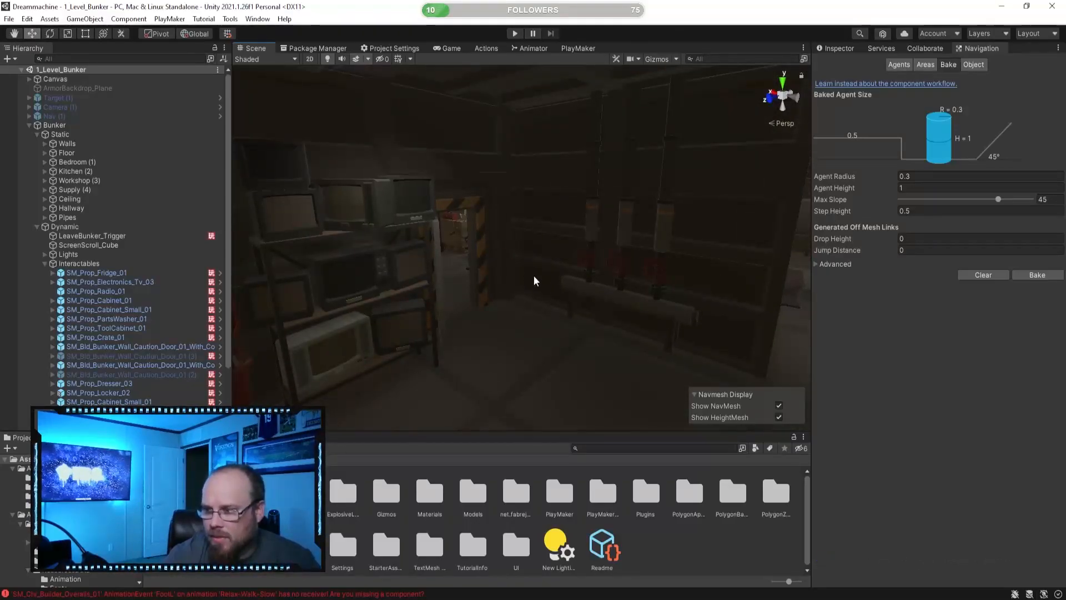
pyautogui.moveTo(615, 327); pyautogui.dragTo(484, 233, button='right')
pyautogui.click(484, 233)
pyautogui.moveTo(318, 328); pyautogui.dragTo(288, 222, button='right')
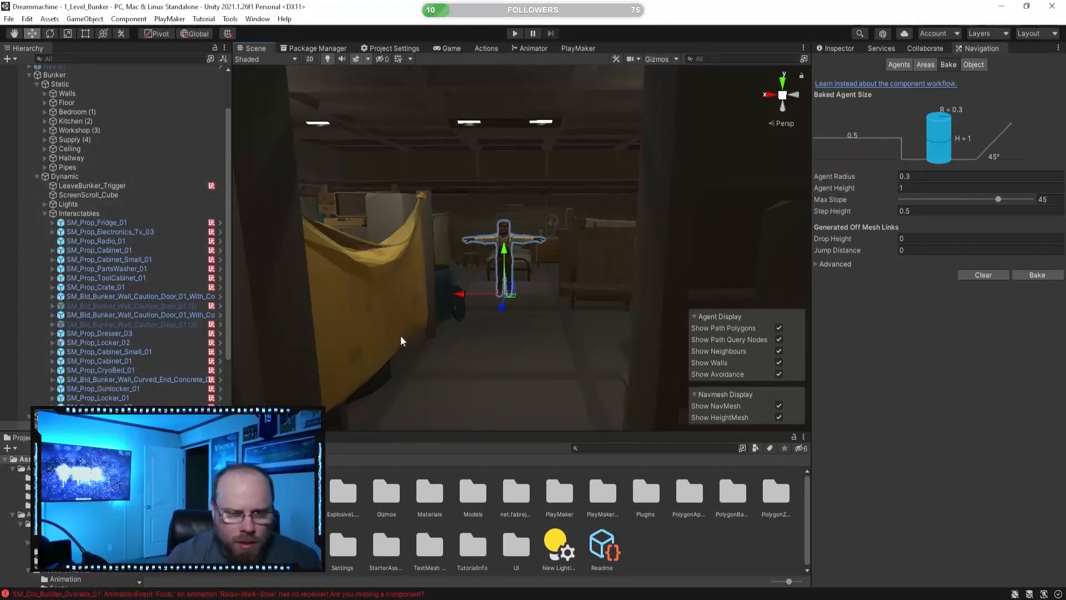
pyautogui.scroll(-5, 178, 237)
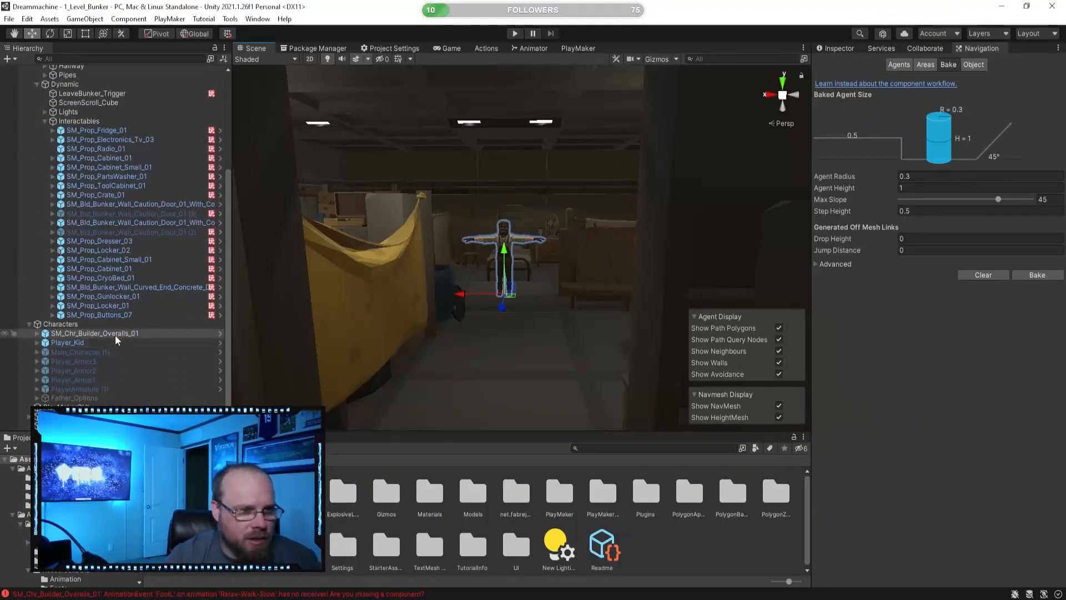
pyautogui.click(838, 48)
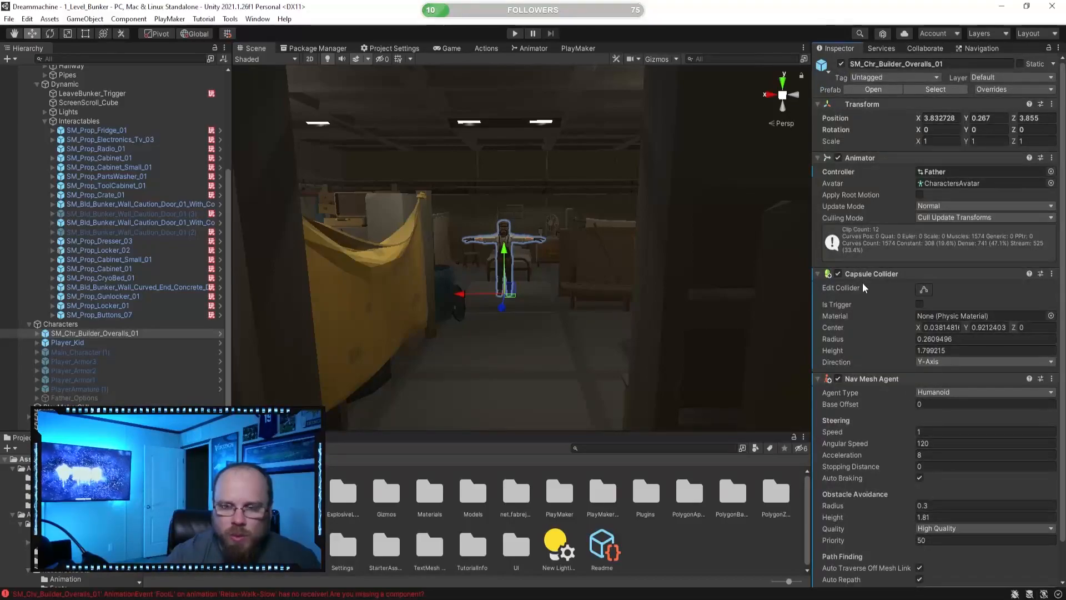
pyautogui.scroll(-2, 836, 366)
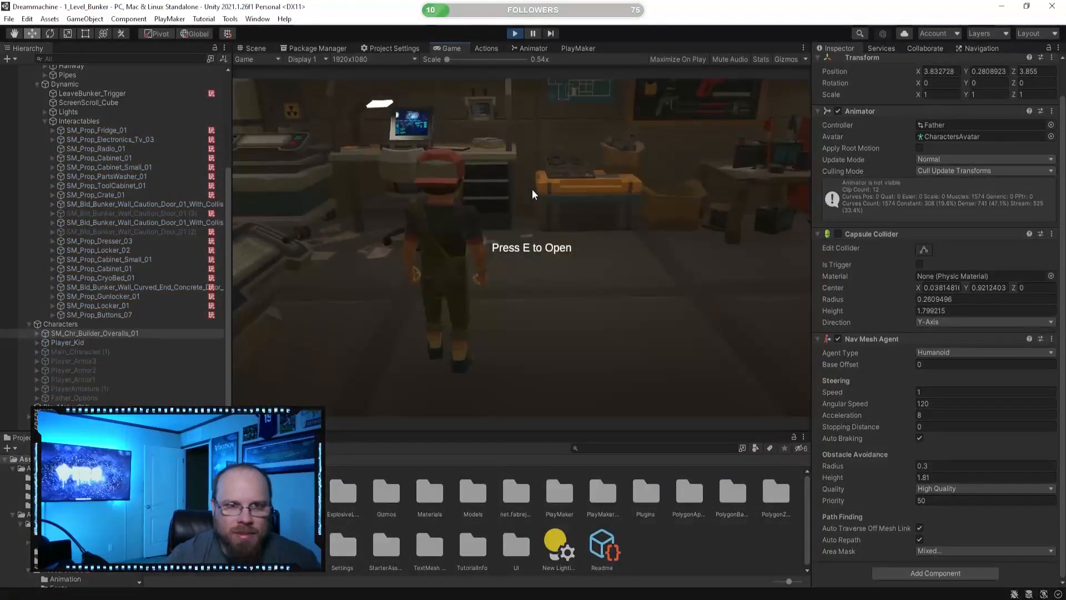
# - Play-test walking alongside the bearded character with his Capsule Collider toggled on and off, and end the play test
pyautogui.press('w')
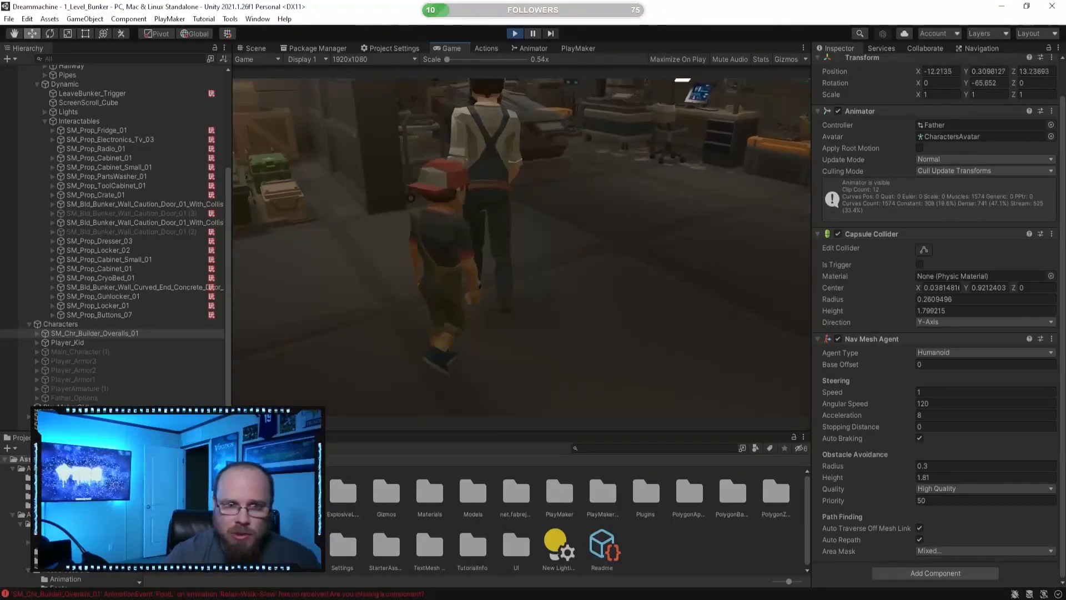
pyautogui.click(838, 234)
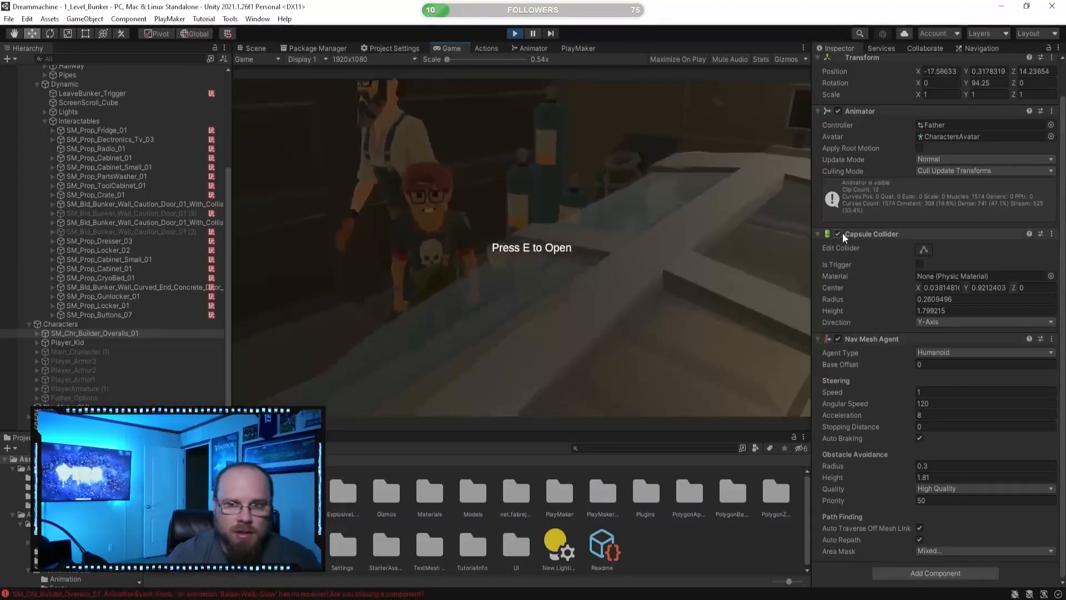
pyautogui.click(838, 234)
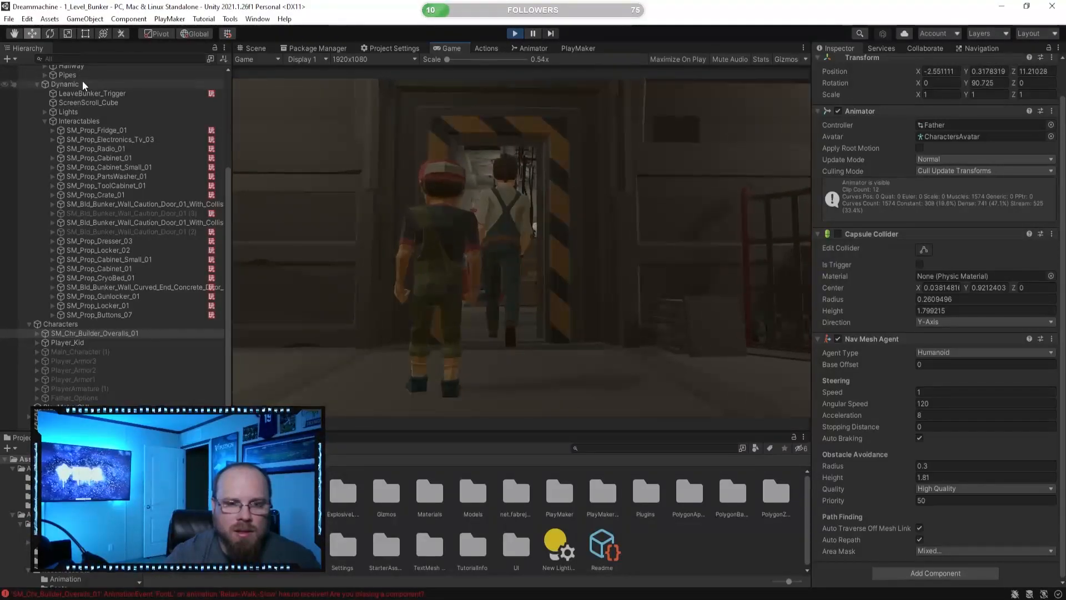
pyautogui.click(515, 34)
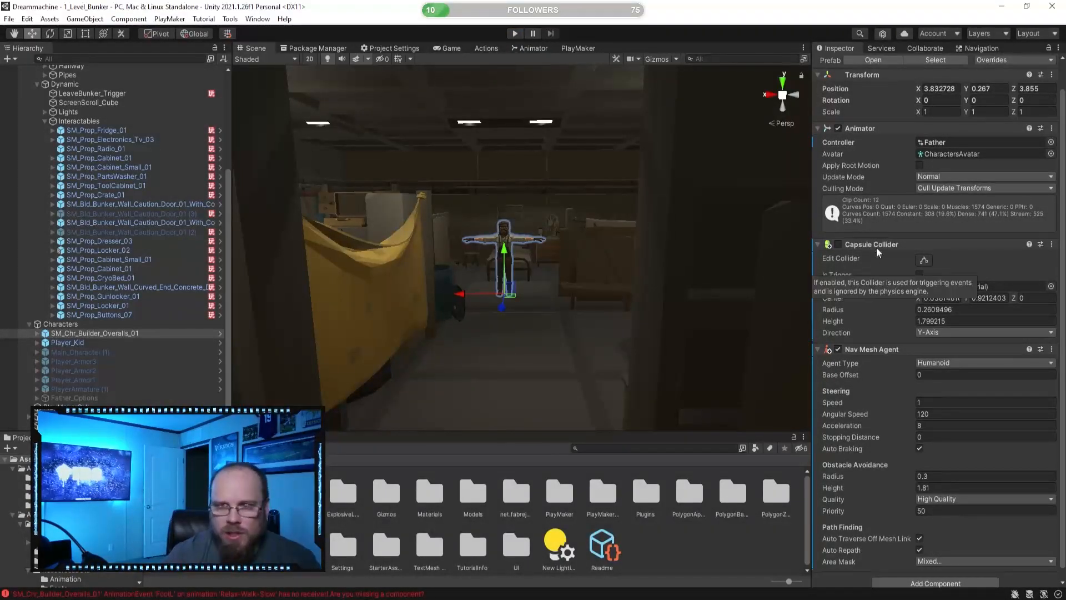
# - Re-enable the bearded character's Capsule Collider and frame his feet to examine the collider and agent outlines
pyautogui.moveTo(546, 168); pyautogui.dragTo(587, 206, button='right')
pyautogui.press('f')
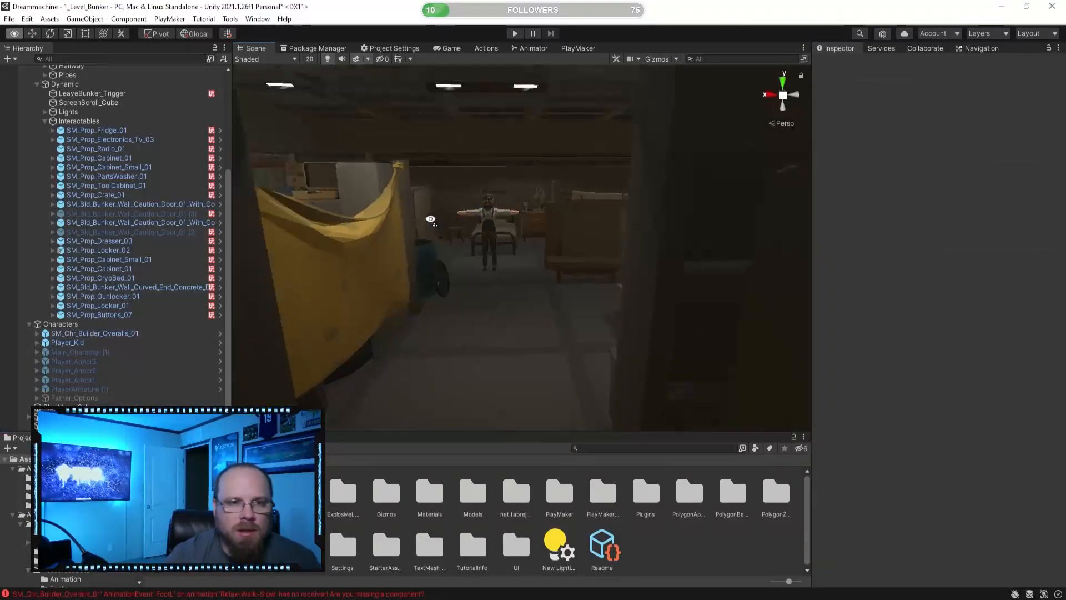
pyautogui.scroll(-2, 916, 384)
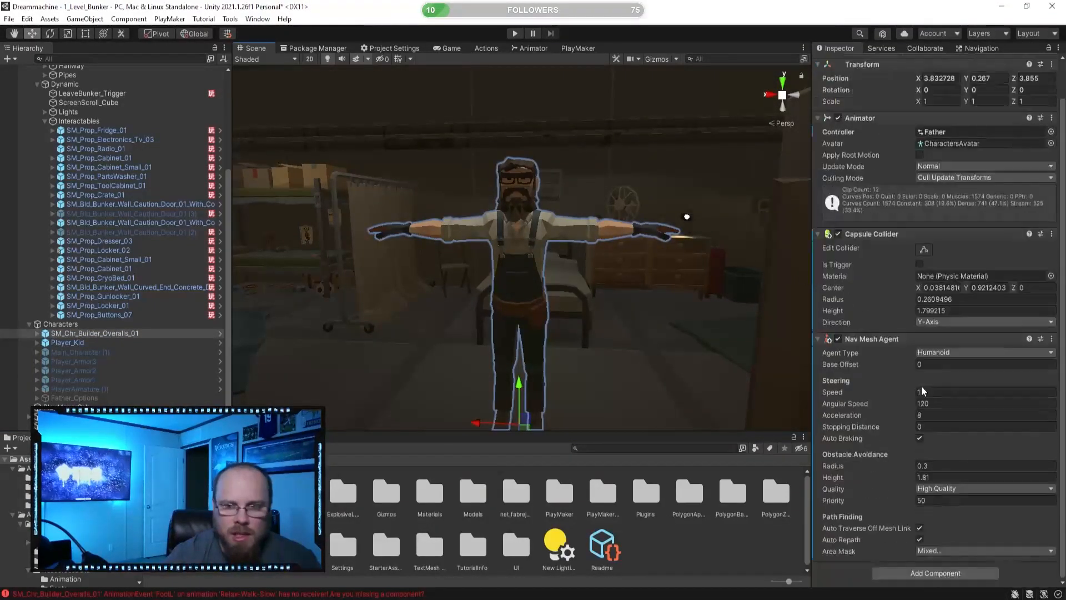
pyautogui.moveTo(535, 301); pyautogui.dragTo(627, 69, button='right')
pyautogui.moveTo(625, 158); pyautogui.dragTo(524, 257, button='right')
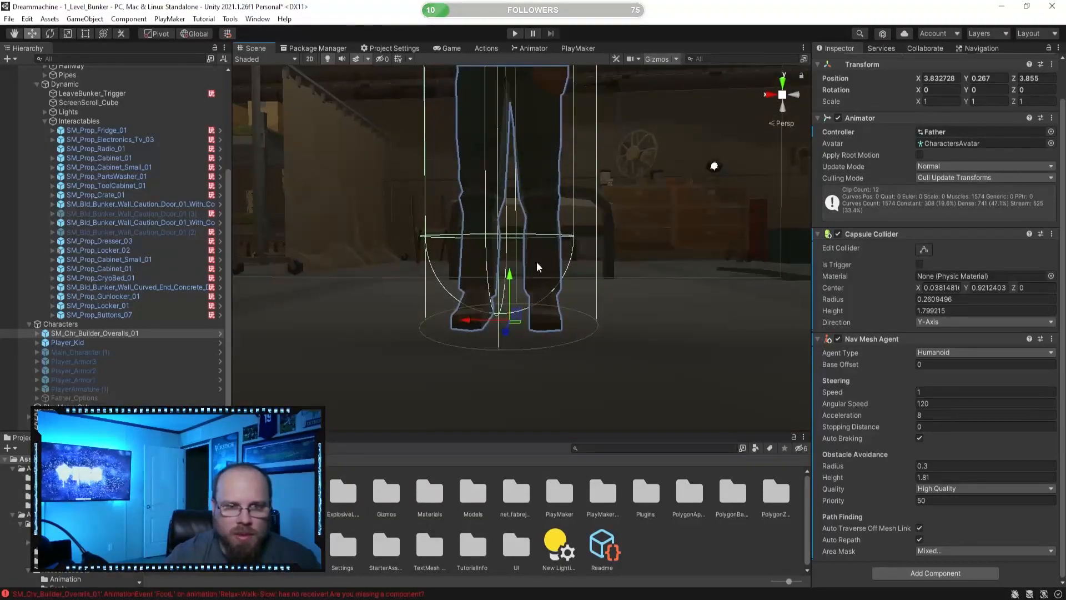
# - Set the Nav Mesh Agent's Base Offset to -0.09 and check the agent outline against the bearded character's feet
pyautogui.click(895, 365)
pyautogui.moveTo(898, 365); pyautogui.dragTo(894, 365)
pyautogui.moveTo(610, 381); pyautogui.dragTo(608, 337, button='right')
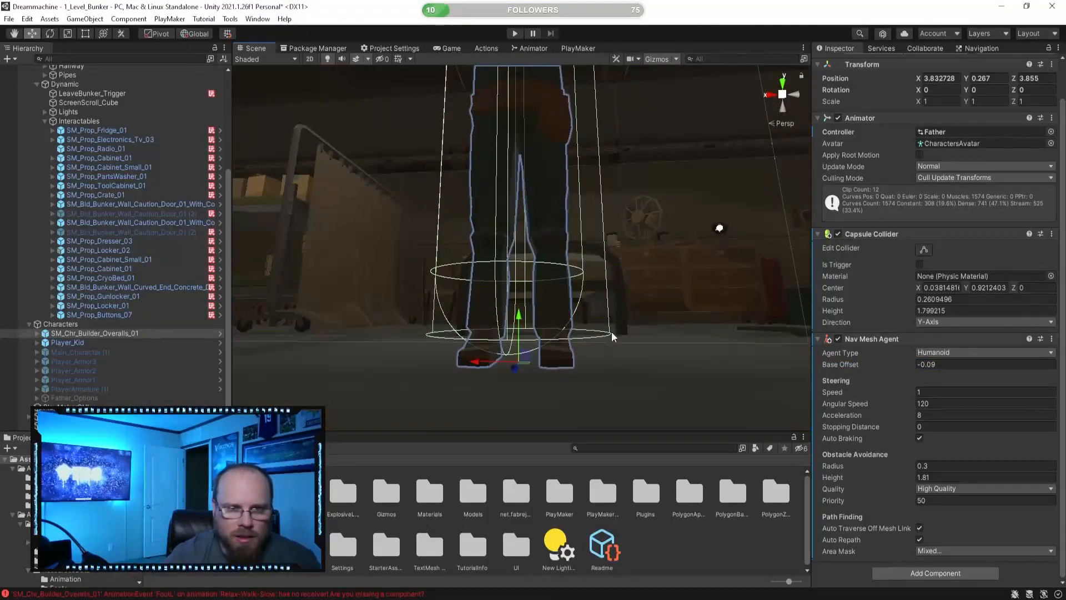
# - Set the Nav Mesh Agent's Base Offset to -0.03 and check the agent outline around the bearded character's feet
pyautogui.moveTo(898, 364); pyautogui.dragTo(893, 362)
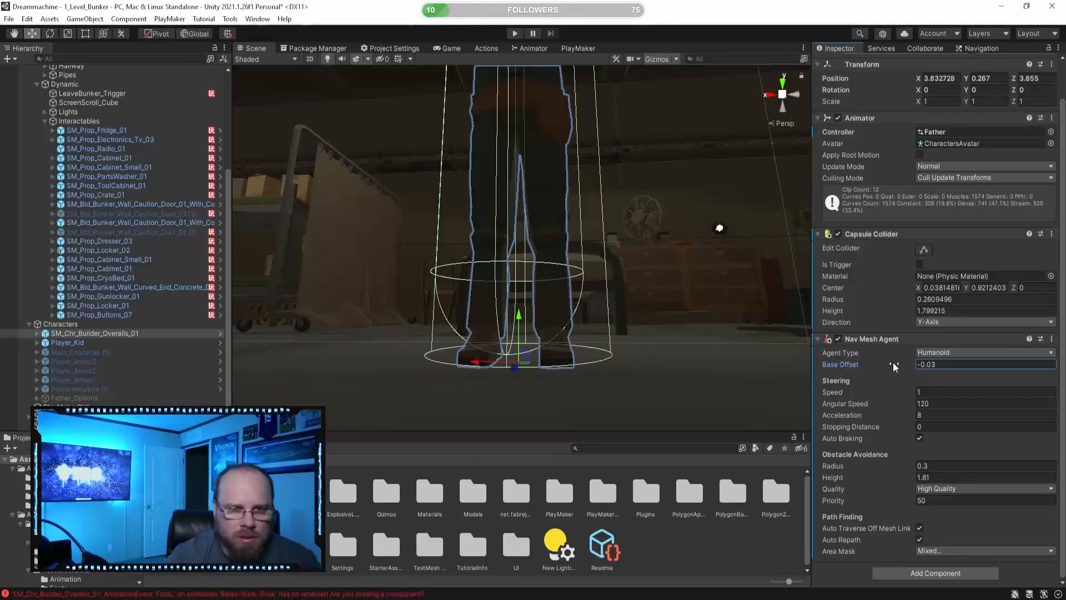
pyautogui.moveTo(611, 333); pyautogui.dragTo(655, 321, button='right')
pyautogui.moveTo(553, 320); pyautogui.dragTo(568, 355, button='right')
pyautogui.scroll(-5, 552, 223)
pyautogui.scroll(3, 552, 224)
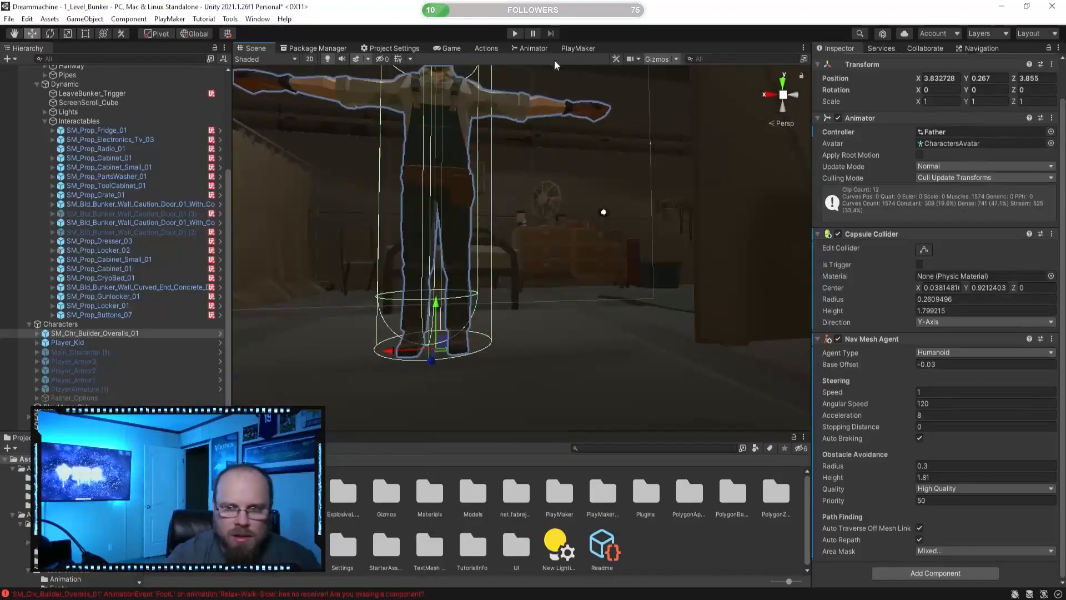
# - Play-test the level while following the bearded character in the Scene view, and pause to examine his feet against the floor
pyautogui.click(514, 33)
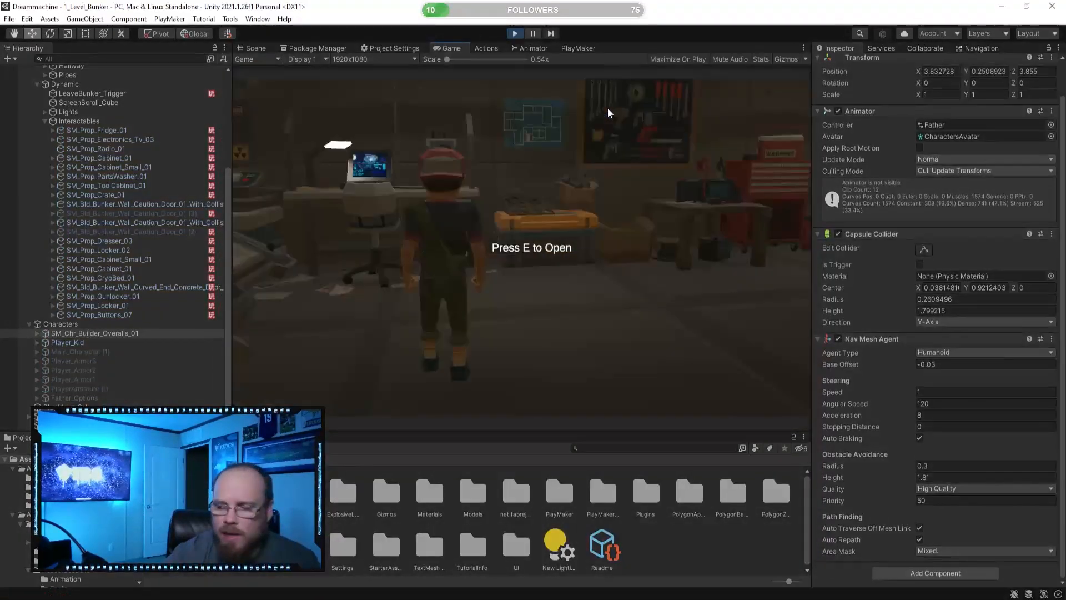
pyautogui.click(251, 48)
pyautogui.moveTo(550, 261); pyautogui.dragTo(654, 505, button='right')
pyautogui.click(395, 259)
pyautogui.moveTo(396, 259); pyautogui.dragTo(273, 242, button='right')
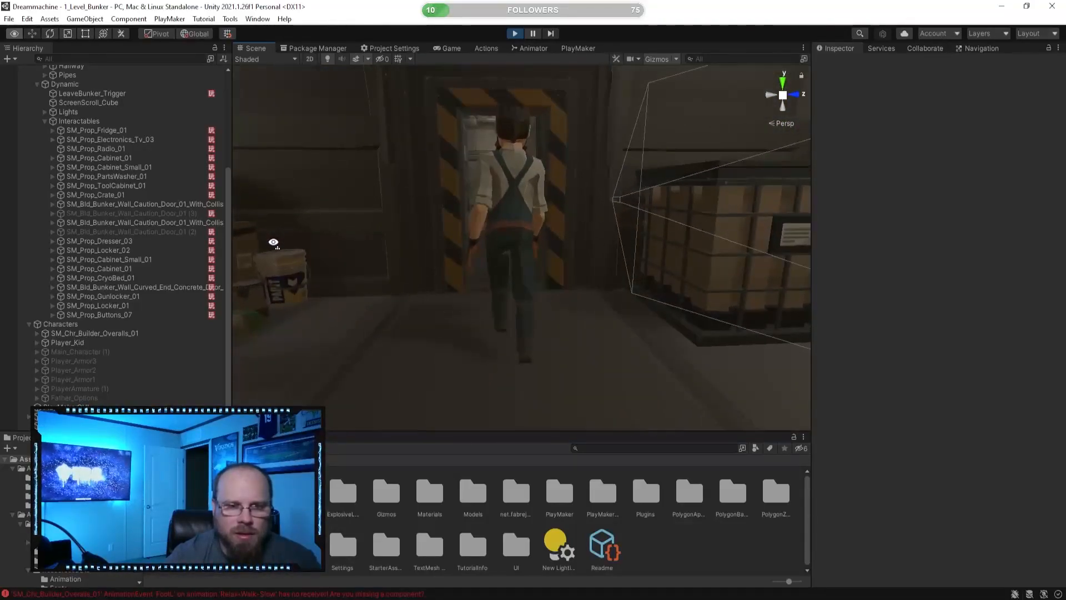
pyautogui.moveTo(484, 228); pyautogui.dragTo(531, 232, button='right')
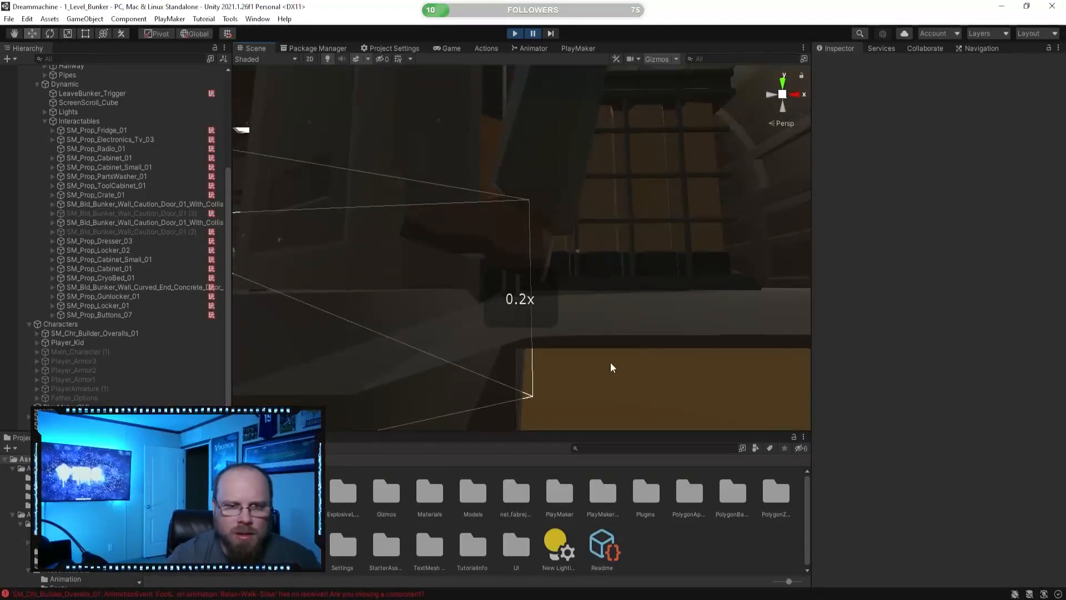
pyautogui.click(662, 56)
pyautogui.moveTo(639, 405); pyautogui.dragTo(425, 377, button='right')
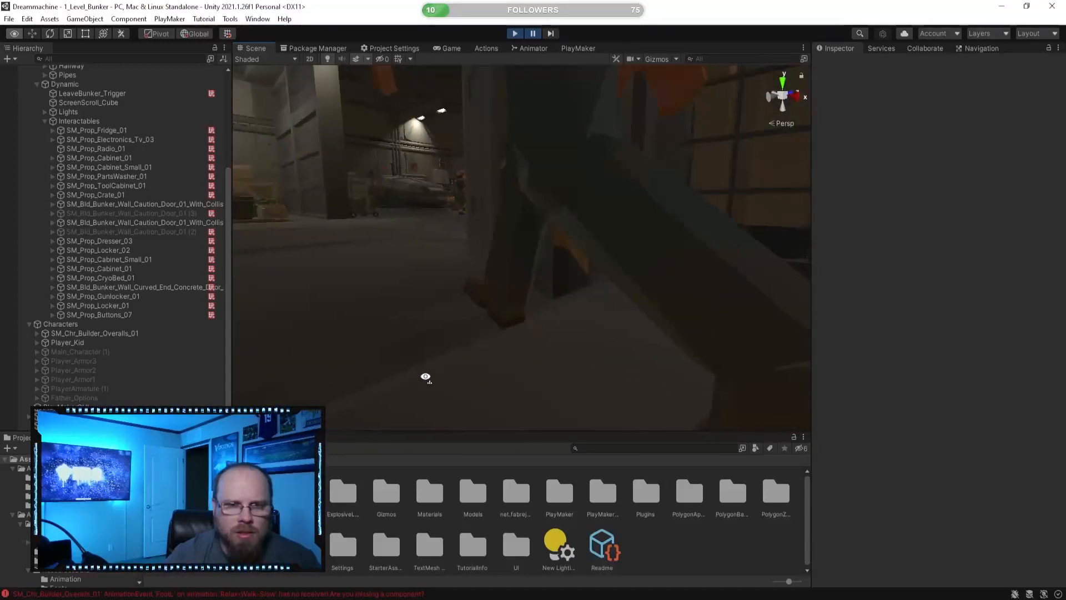
# - Try a Base Offset of -0.05 and other values on the bearded character during the paused play test, and end the test
pyautogui.click(121, 331)
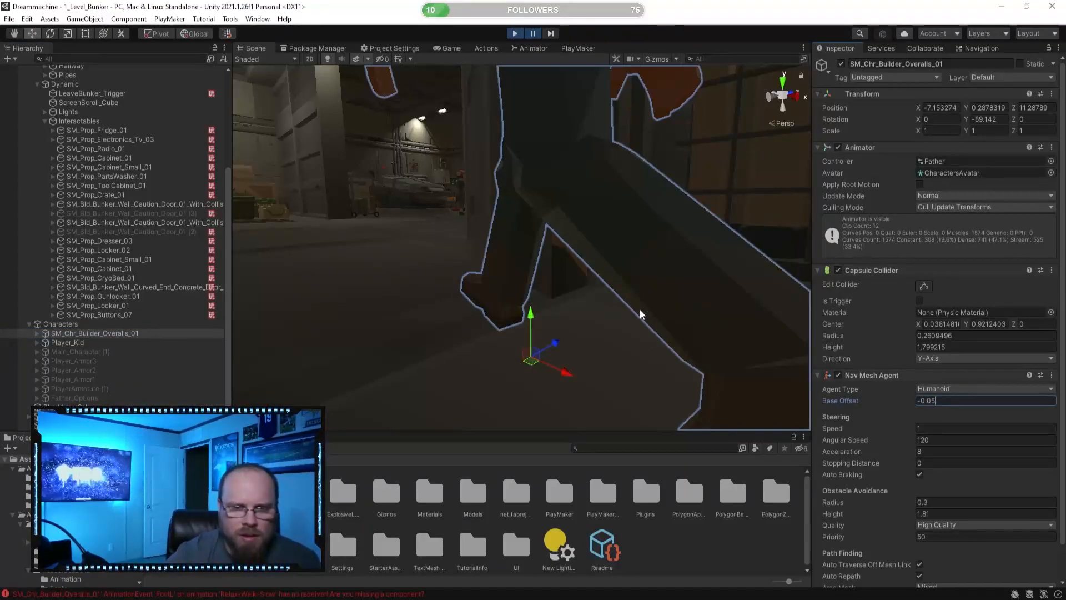
pyautogui.press('Return')
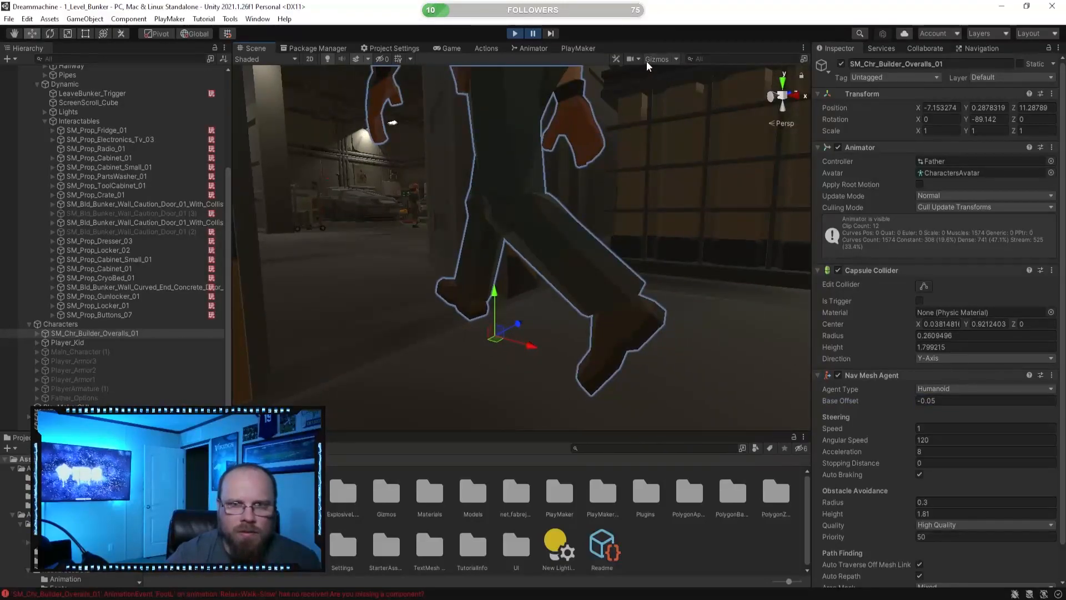
pyautogui.moveTo(898, 400); pyautogui.dragTo(893, 400)
pyautogui.click(530, 34)
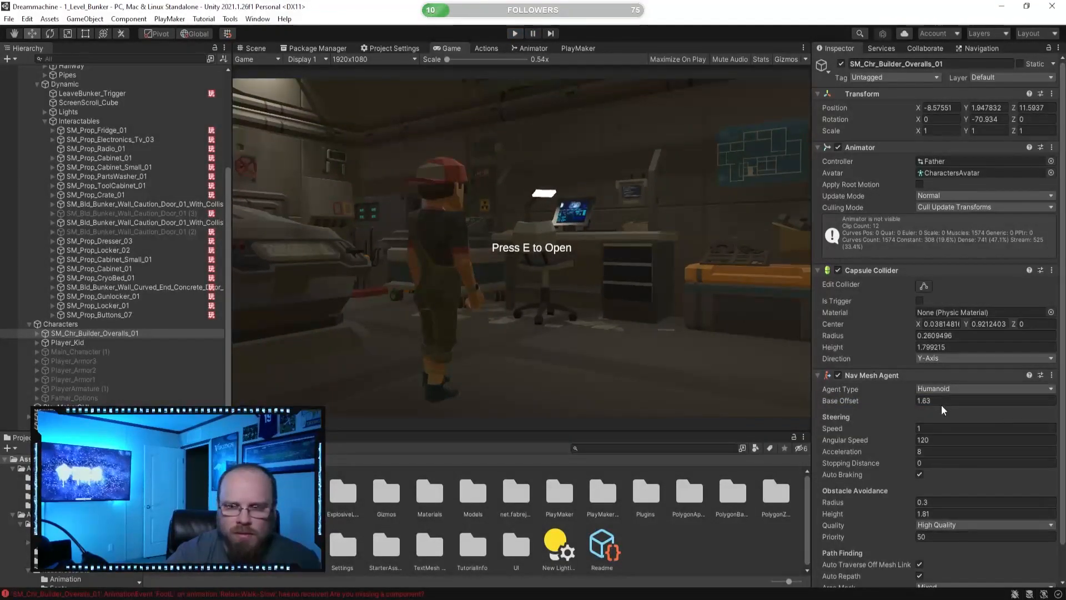
# - Set the bearded character's Base Offset to -0.05 outside play mode and compare the agent outline with his feet
pyautogui.click(944, 396)
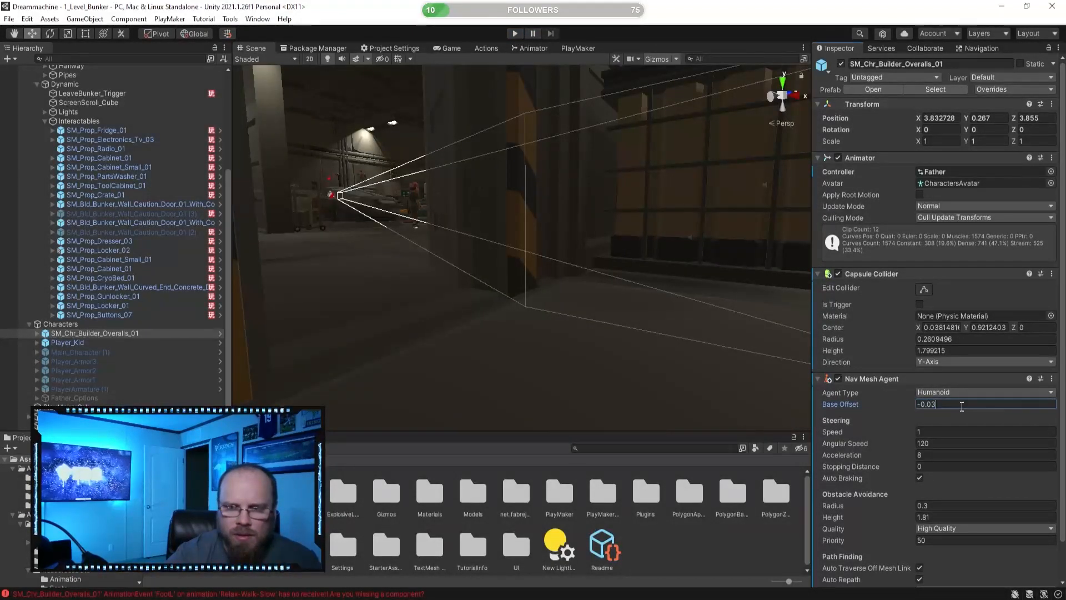
pyautogui.press('BackSpace')
pyautogui.write('5')
pyautogui.moveTo(367, 255); pyautogui.dragTo(636, 336, button='right')
pyautogui.moveTo(900, 401); pyautogui.dragTo(893, 399)
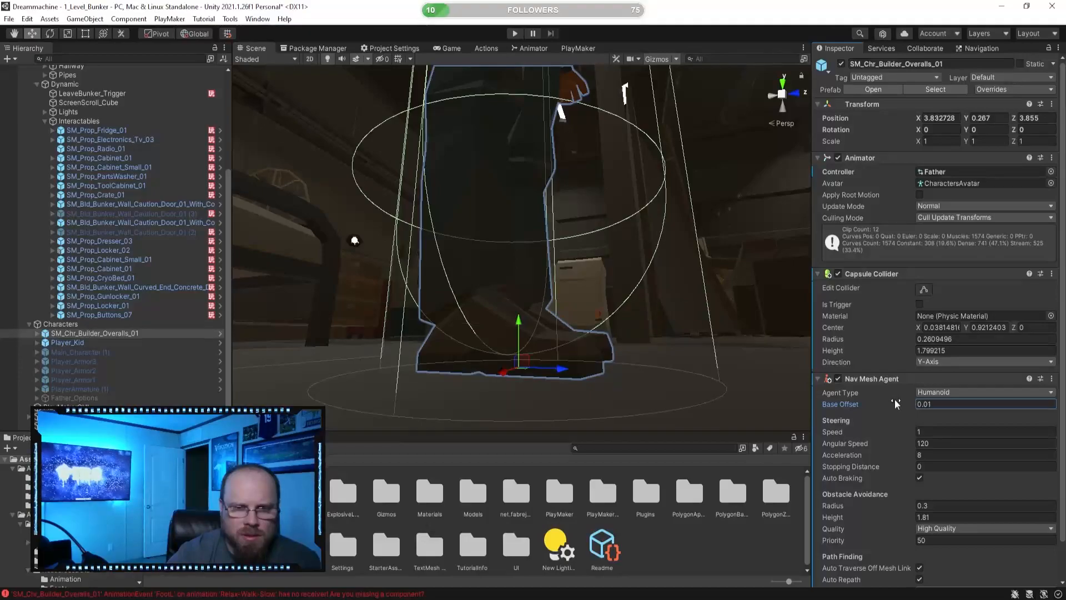
pyautogui.moveTo(545, 337); pyautogui.dragTo(555, 338, button='right')
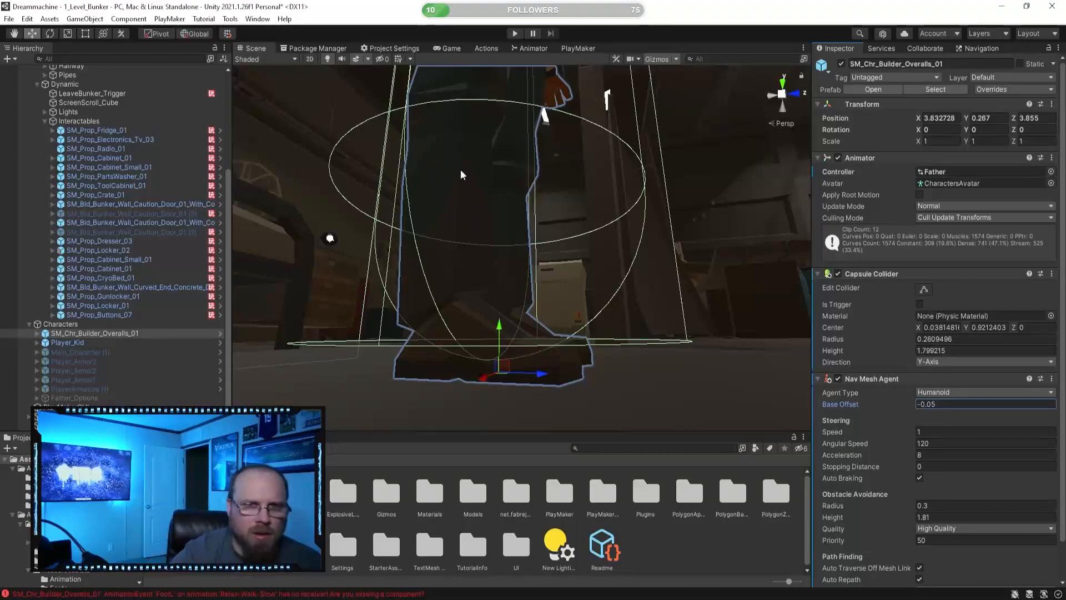
# - Play-test the bearded character's walk while following him in the Scene view, and end the play test
pyautogui.click(515, 35)
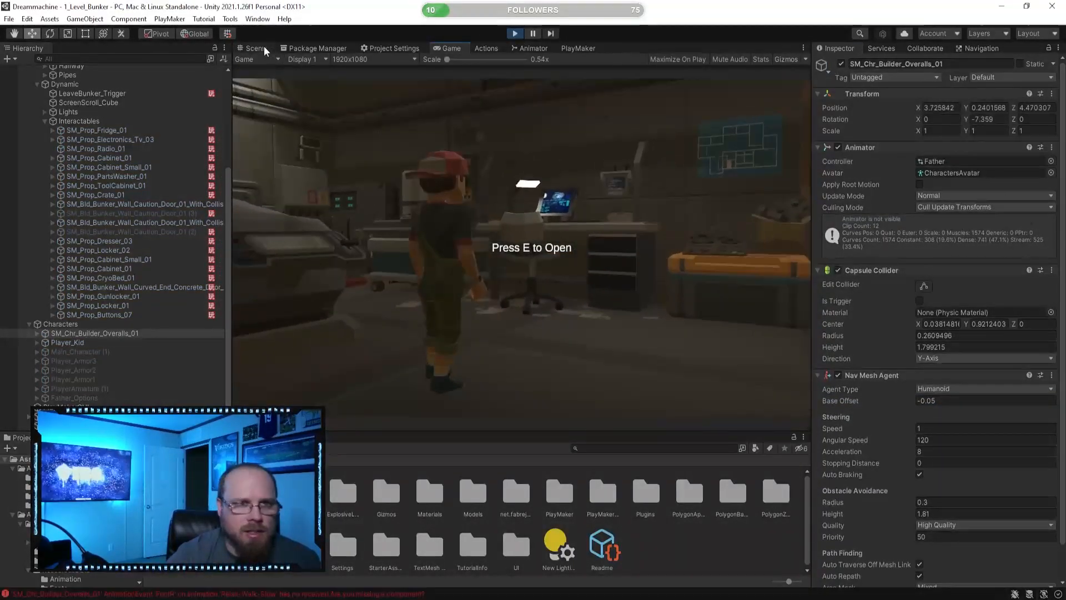
pyautogui.click(260, 47)
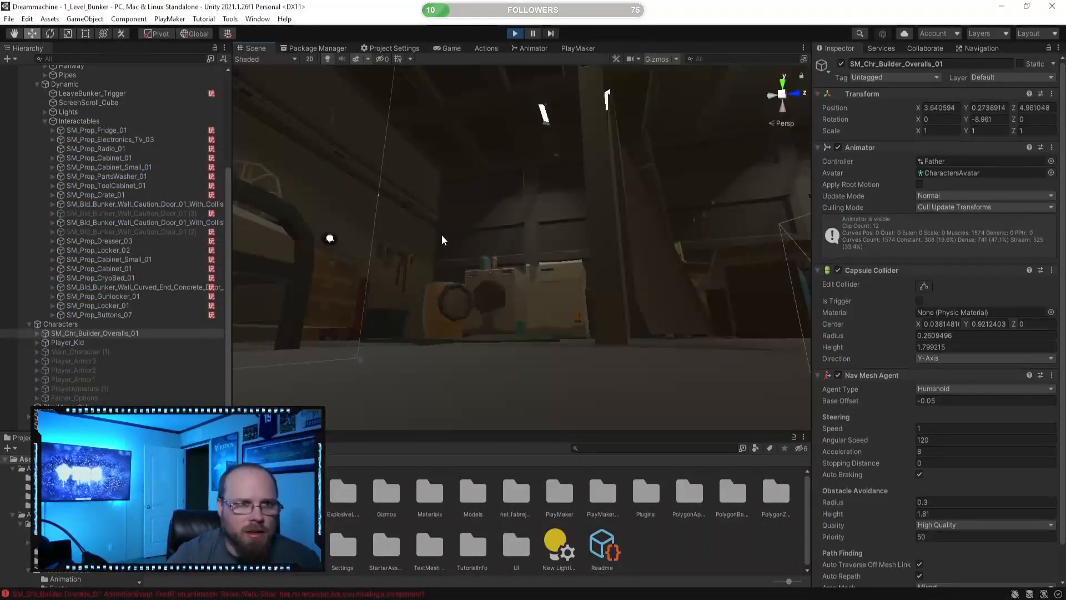
pyautogui.moveTo(517, 314); pyautogui.dragTo(636, 324, button='right')
pyautogui.click(700, 531)
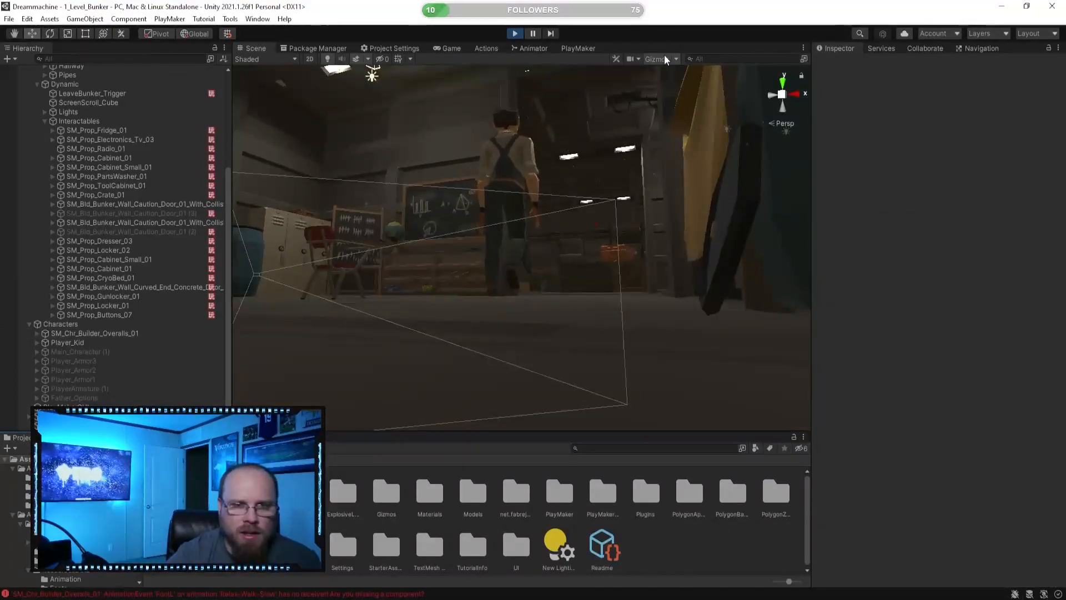
pyautogui.press('w')
pyautogui.moveTo(548, 245); pyautogui.dragTo(263, 255, button='right')
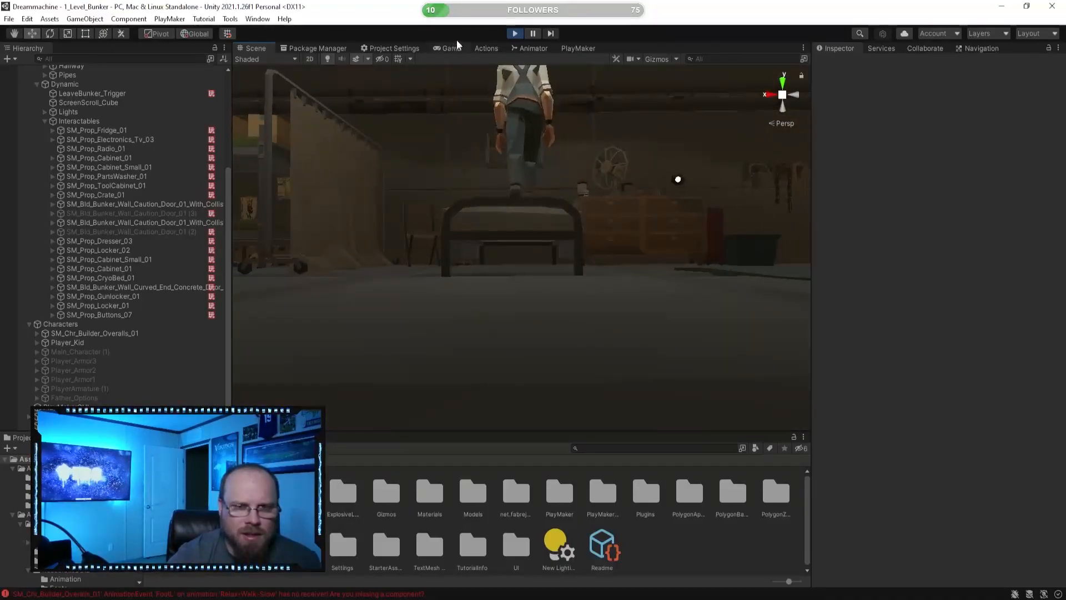
pyautogui.click(516, 33)
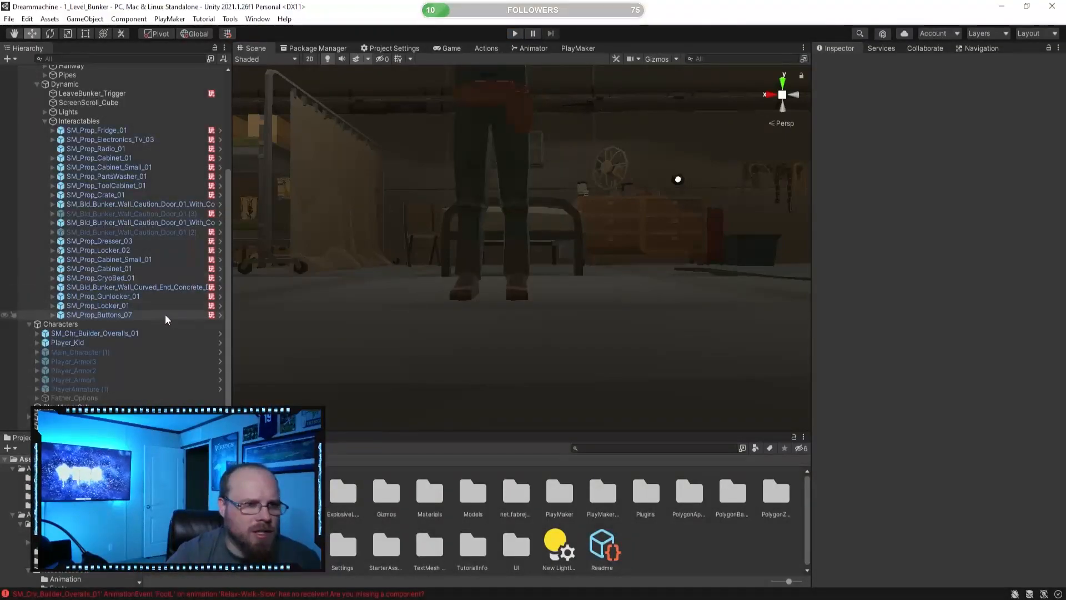
# - Reset the bearded character's Nav Mesh Agent Base Offset to 0
pyautogui.click(112, 333)
pyautogui.click(965, 406)
pyautogui.write('0')
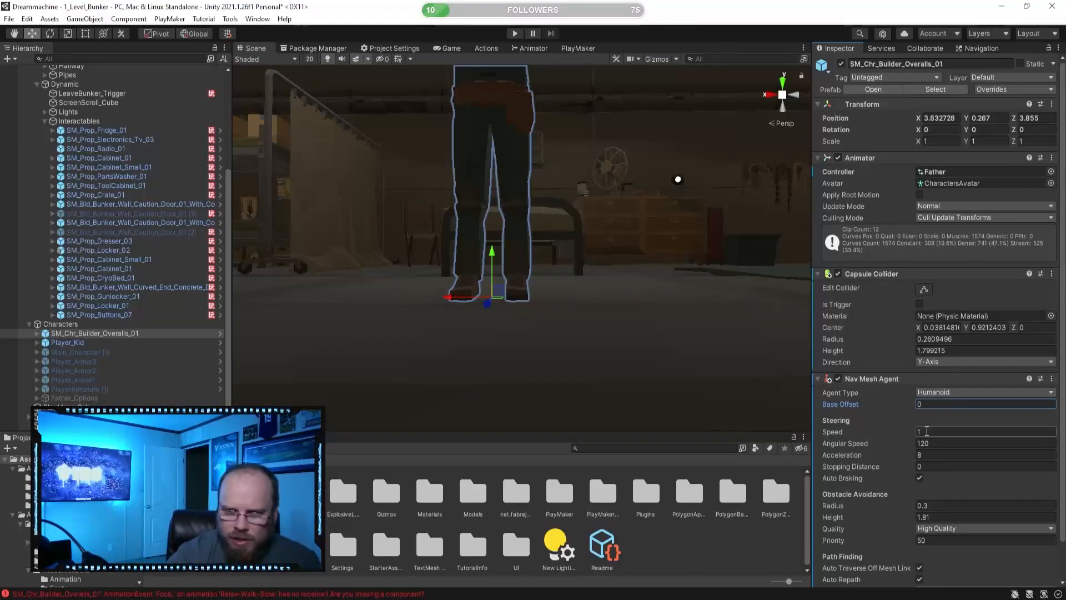
pyautogui.scroll(-3, 956, 432)
pyautogui.click(716, 526)
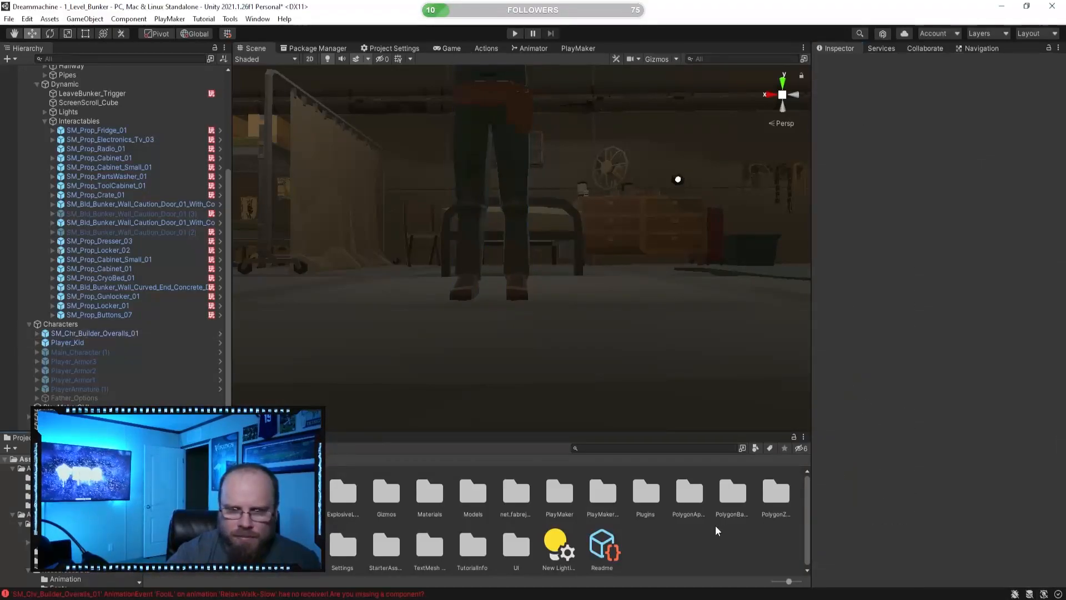
# - Set the obstacle avoidance Radius of the bearded character's Nav Mesh Agent to 0.5
pyautogui.click(92, 333)
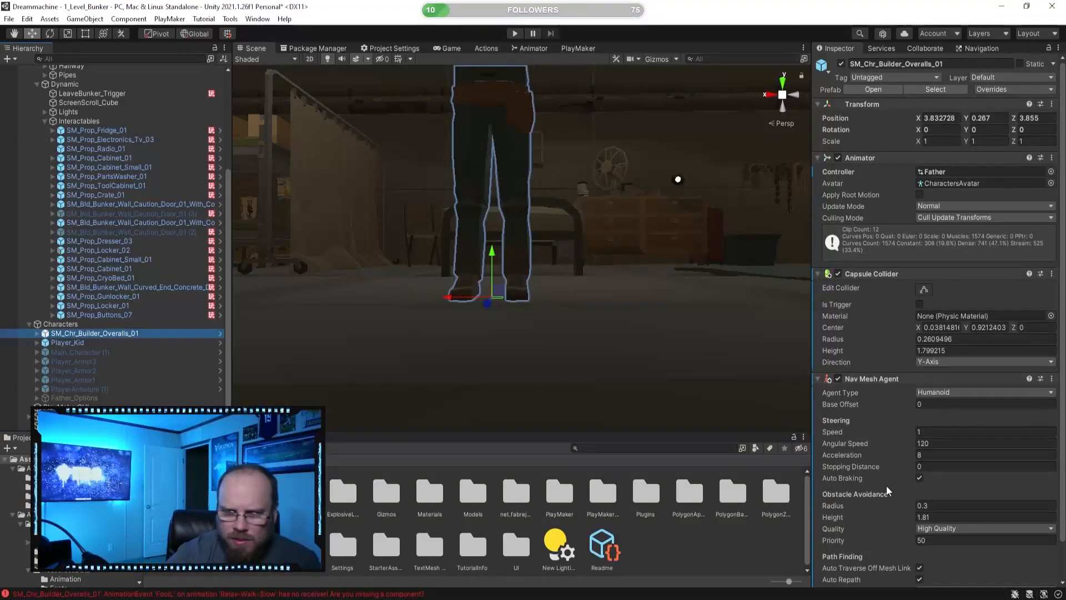
pyautogui.scroll(-2, 892, 505)
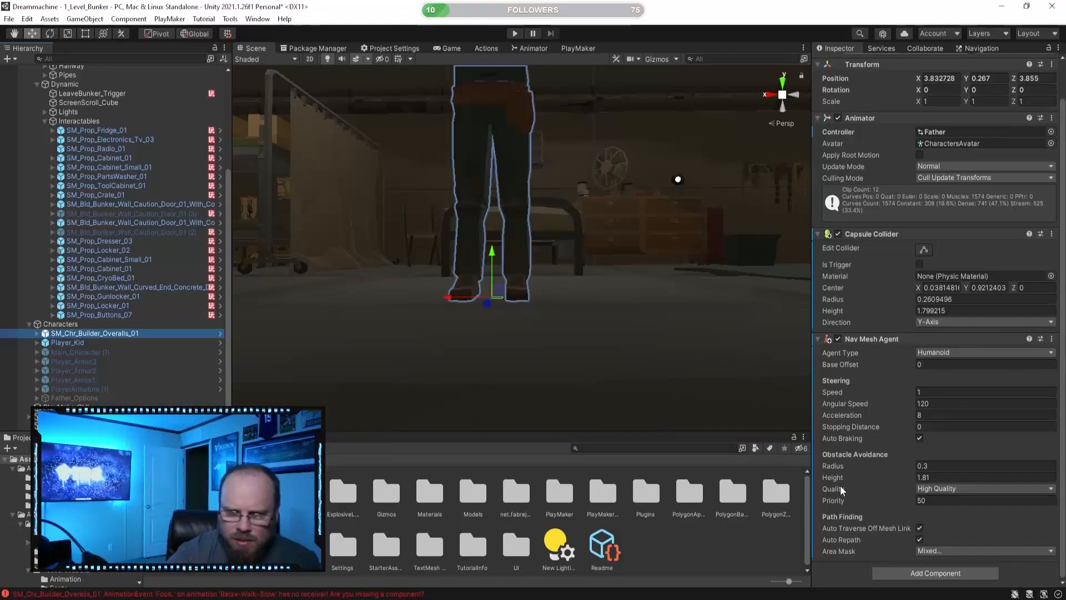
pyautogui.click(938, 465)
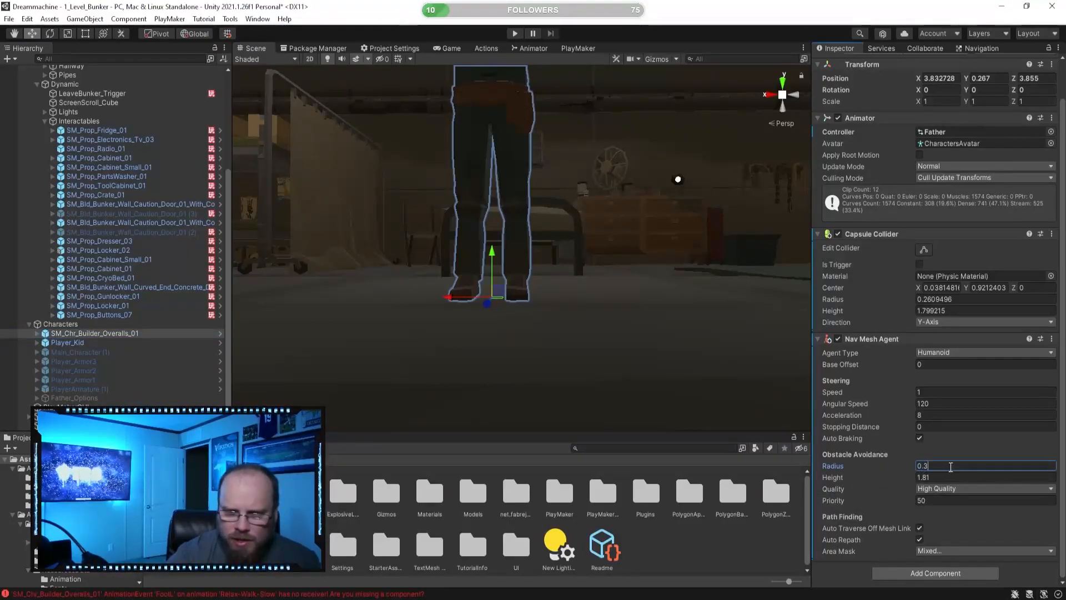
pyautogui.write('0.5')
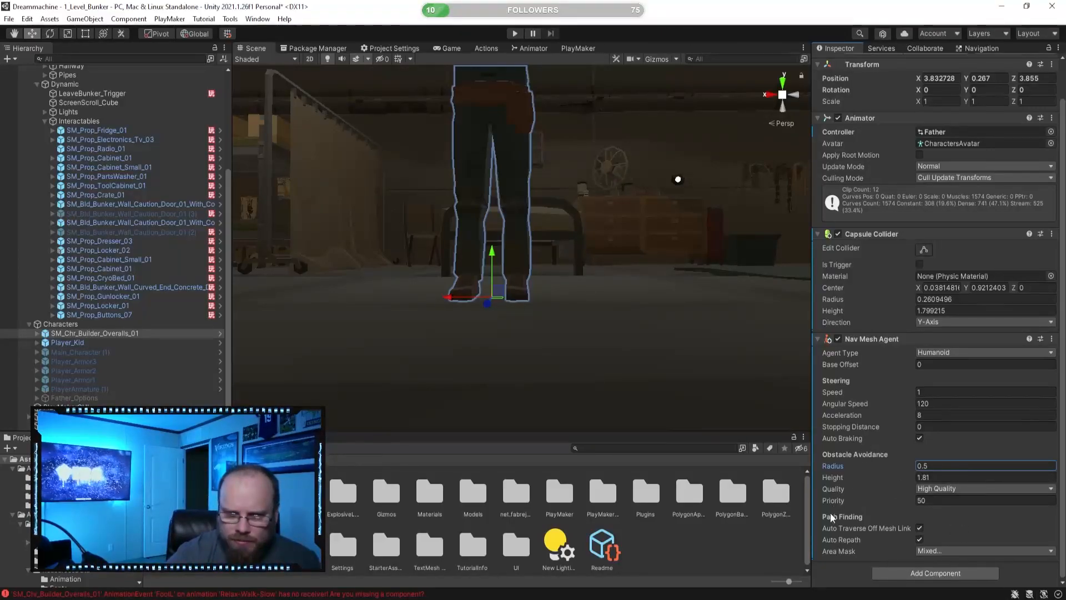
# - Turn off Auto Traverse Off Mesh Link on the bearded character's Nav Mesh Agent and view his whole body
pyautogui.click(920, 528)
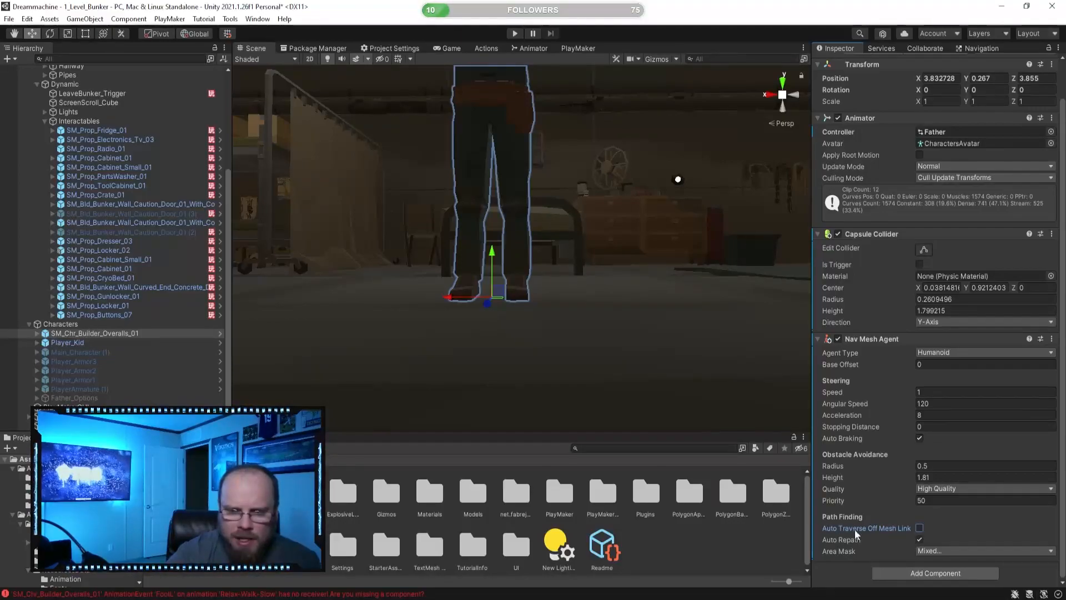
pyautogui.click(919, 528)
pyautogui.moveTo(668, 414)
pyautogui.mouseDown(button='right')
pyautogui.moveTo(637, 395)
pyautogui.moveTo(681, 410)
pyautogui.mouseUp(button='right')
pyautogui.press('s')
pyautogui.click(919, 528)
pyautogui.moveTo(531, 335); pyautogui.dragTo(522, 357, button='right')
pyautogui.press('e')
pyautogui.press('s')
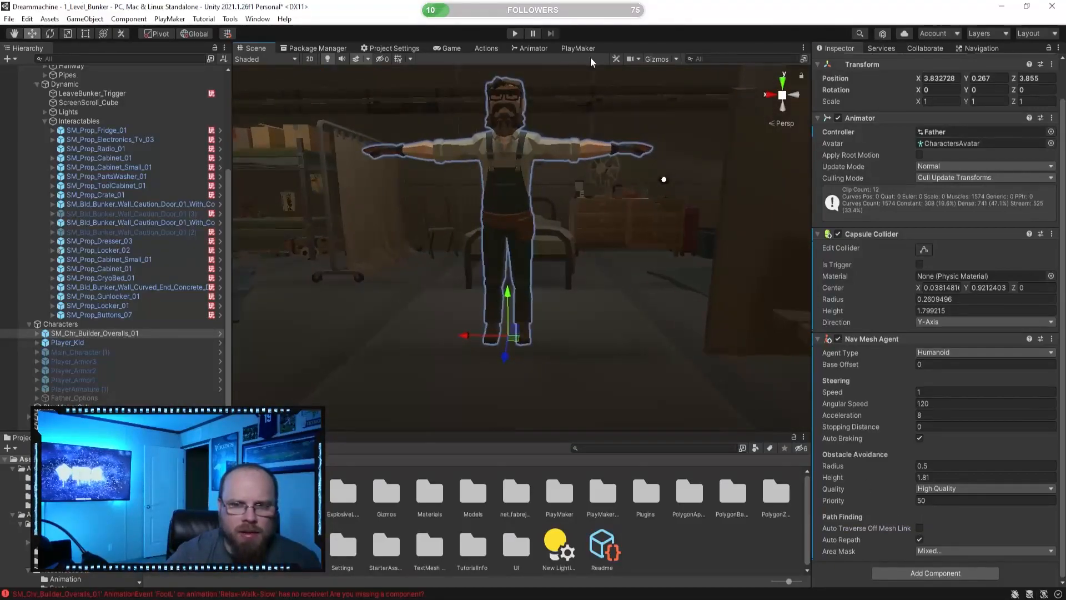
# - Show the Navigation bake settings with gizmos enabled and examine the NavMesh around the bearded character
pyautogui.click(981, 48)
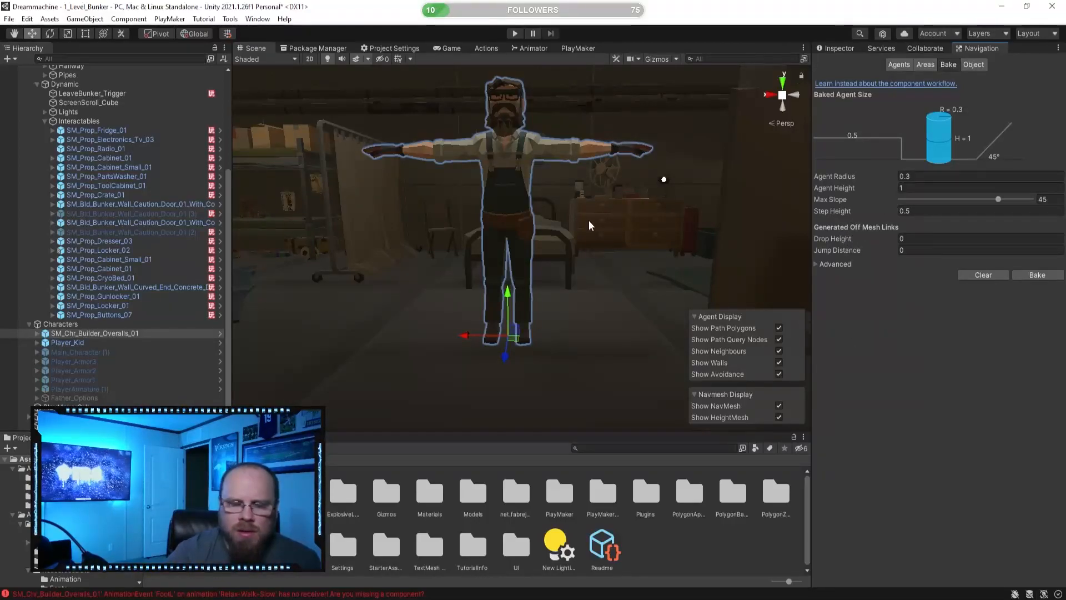
pyautogui.click(852, 49)
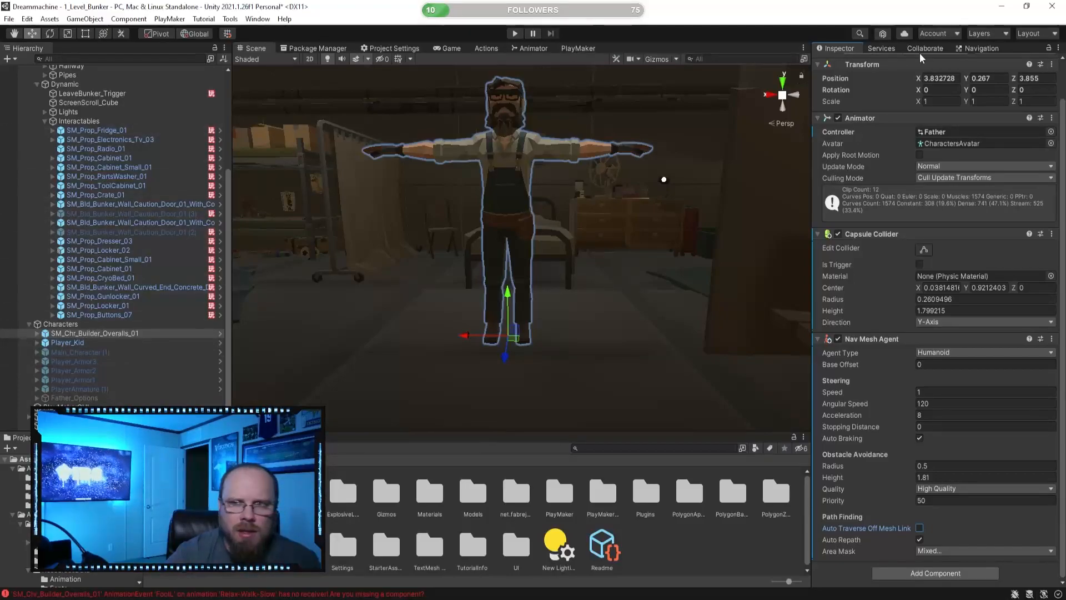
pyautogui.click(978, 49)
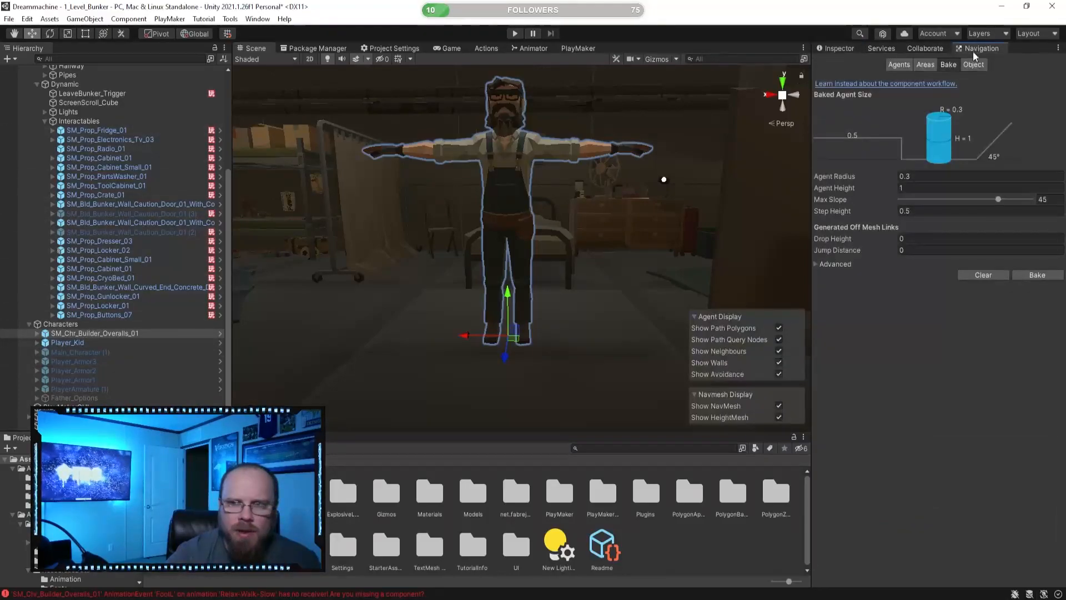
pyautogui.click(659, 60)
pyautogui.moveTo(440, 253); pyautogui.dragTo(658, 284, button='right')
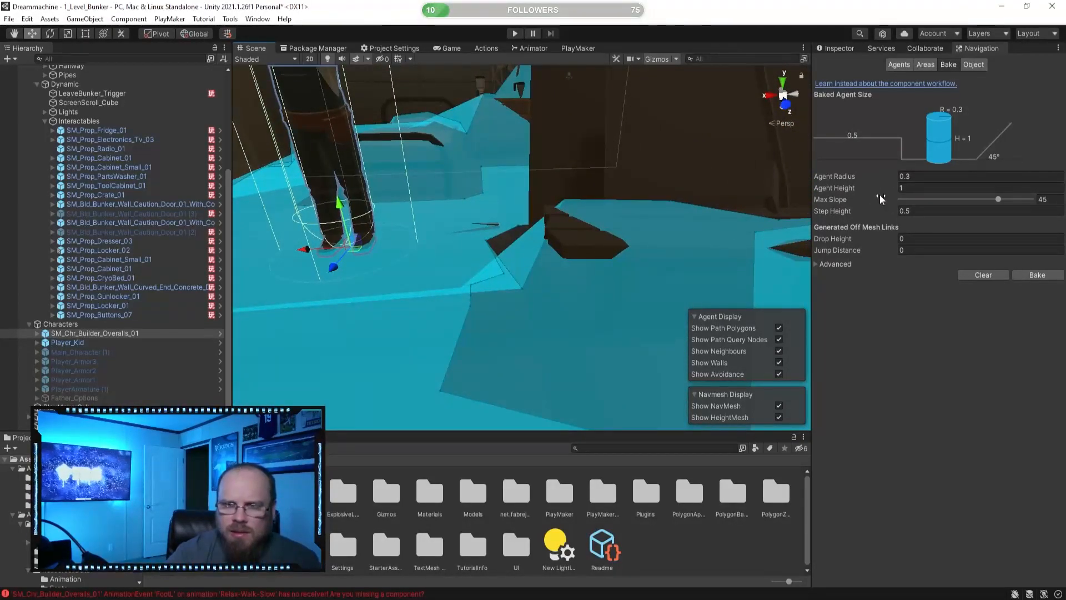
# - Set the baked agent's Step Height to 0.2, rebake the NavMesh and inspect it around the pillar
pyautogui.moveTo(866, 188); pyautogui.dragTo(861, 211)
pyautogui.click(929, 210)
pyautogui.write('.2')
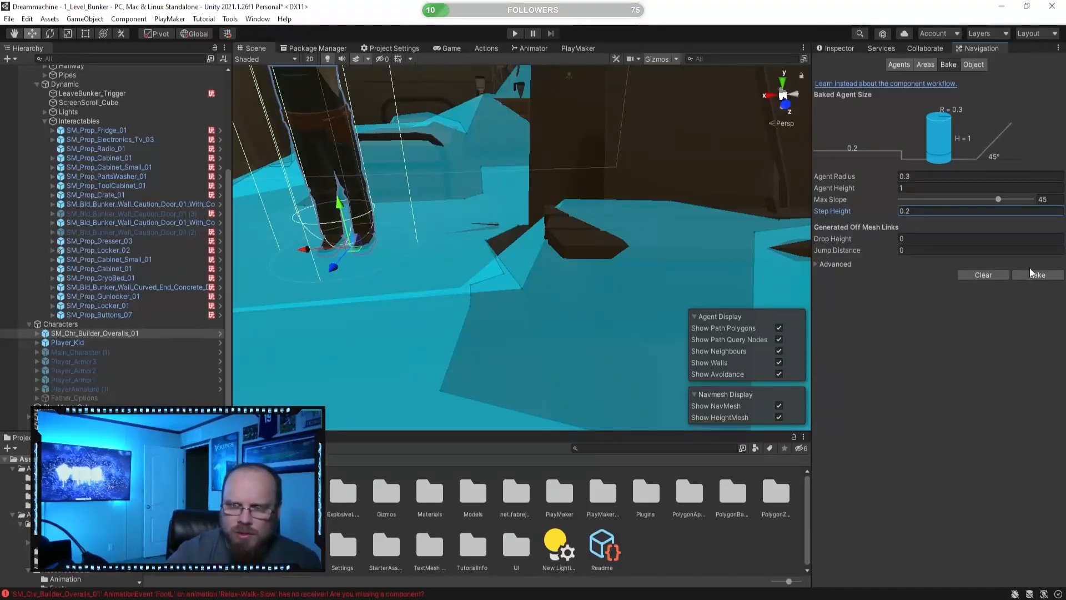
pyautogui.click(1034, 275)
pyautogui.moveTo(483, 251); pyautogui.dragTo(561, 278, button='right')
# - Lower the baked agent's Step Height to 0.1, rebake and inspect the NavMesh around the pillar and furniture
pyautogui.click(939, 211)
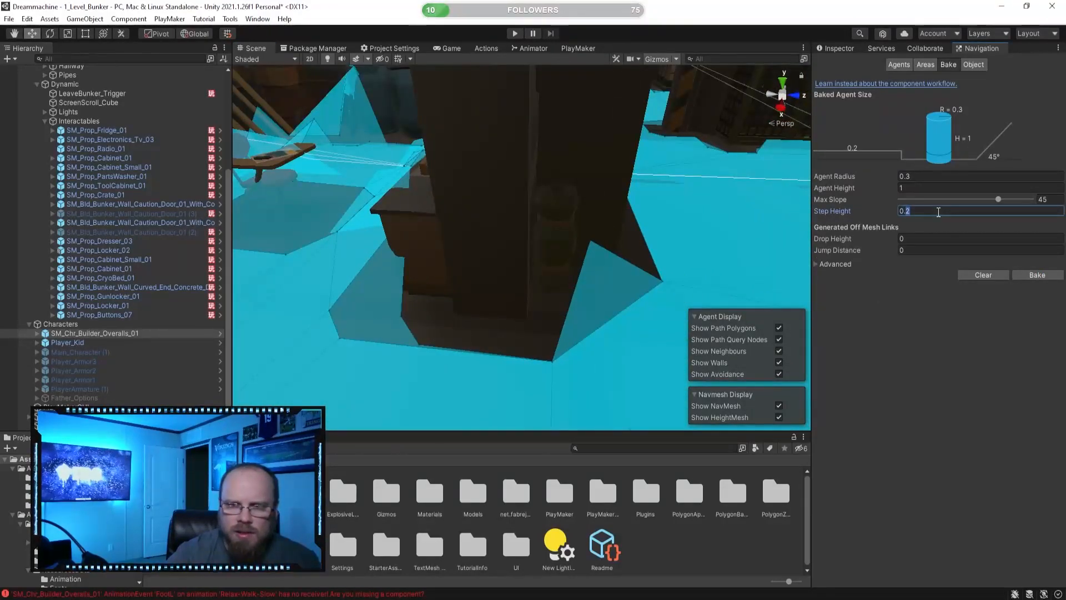
pyautogui.write('1')
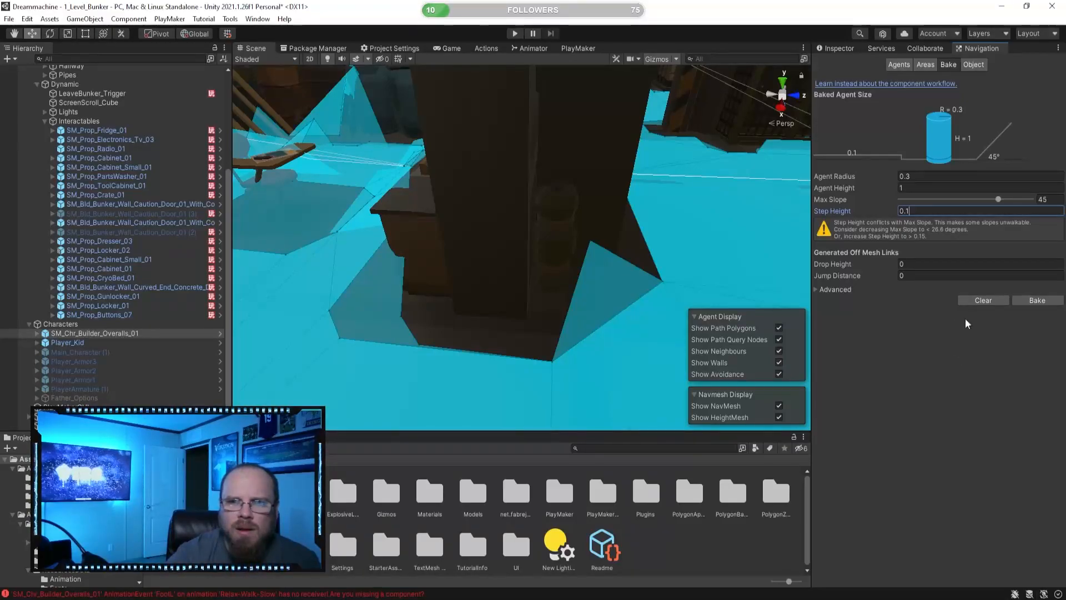
pyautogui.click(1029, 301)
pyautogui.moveTo(594, 243); pyautogui.dragTo(583, 225, button='right')
# - Set the baked agent's Step Height to 0.5 and Max Slope to 30, and rebake the NavMesh
pyautogui.click(943, 210)
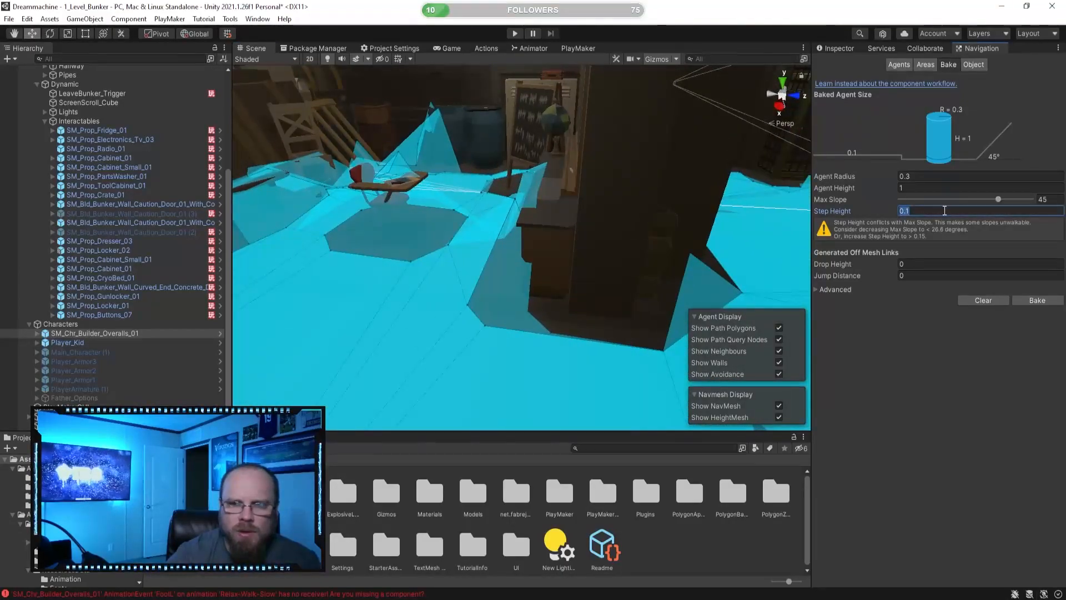
pyautogui.write('.5')
pyautogui.moveTo(998, 199); pyautogui.dragTo(988, 201)
pyautogui.click(1046, 199)
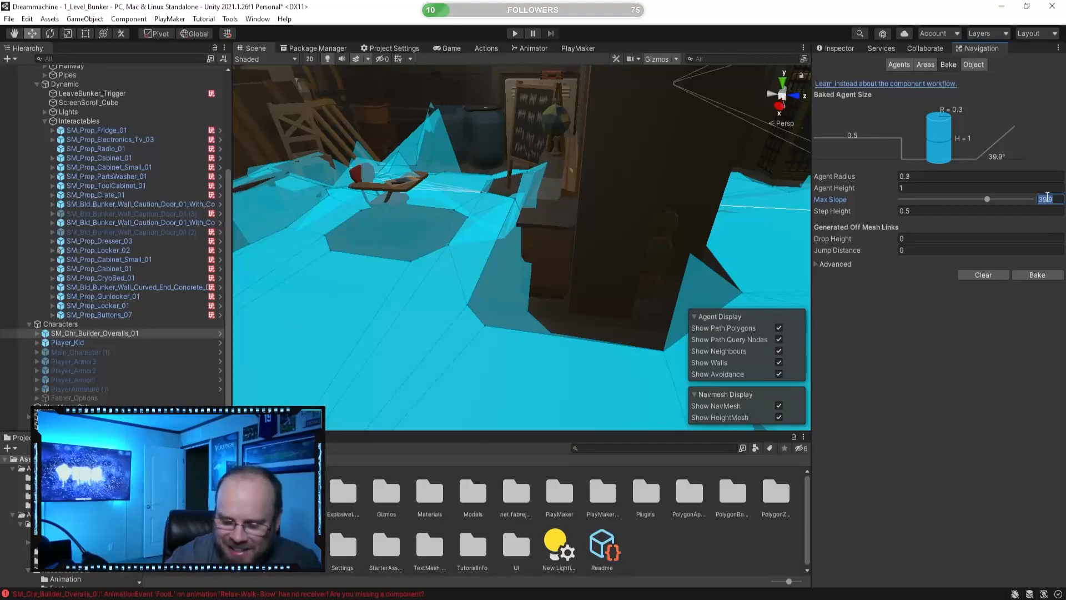
pyautogui.write('30')
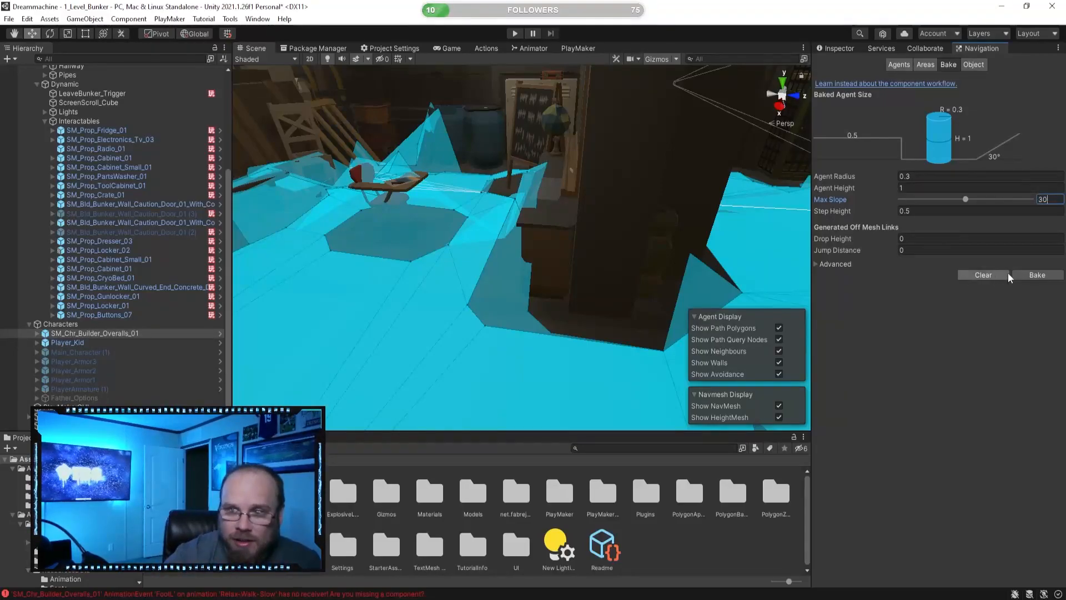
pyautogui.click(1032, 275)
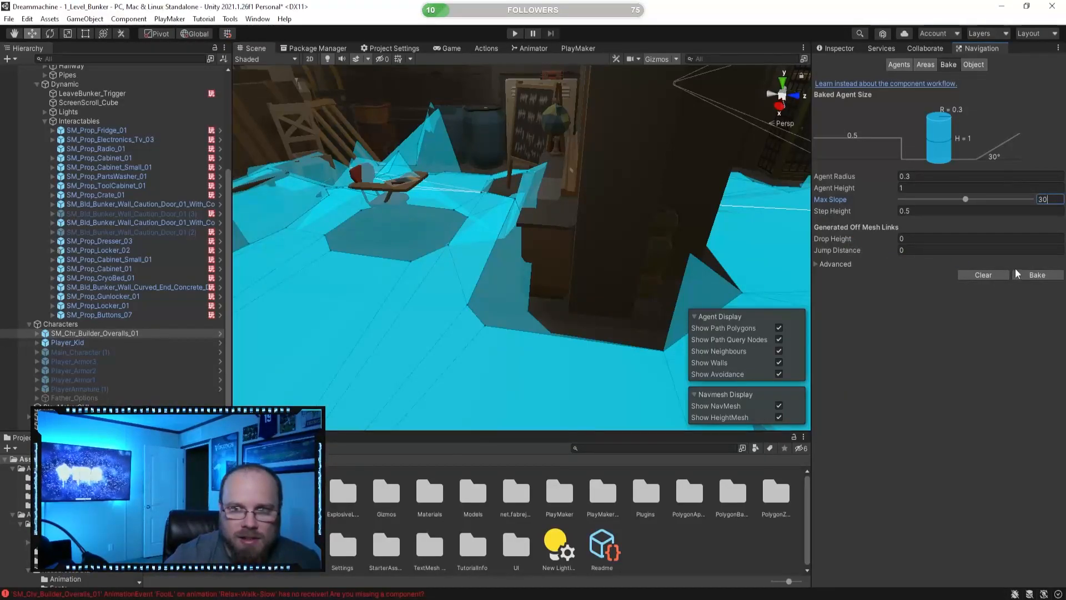
# - Lower the baked agent's Max Slope to 15, rebake and inspect the NavMesh around the furniture
pyautogui.doubleClick(1044, 199)
pyautogui.write('1')
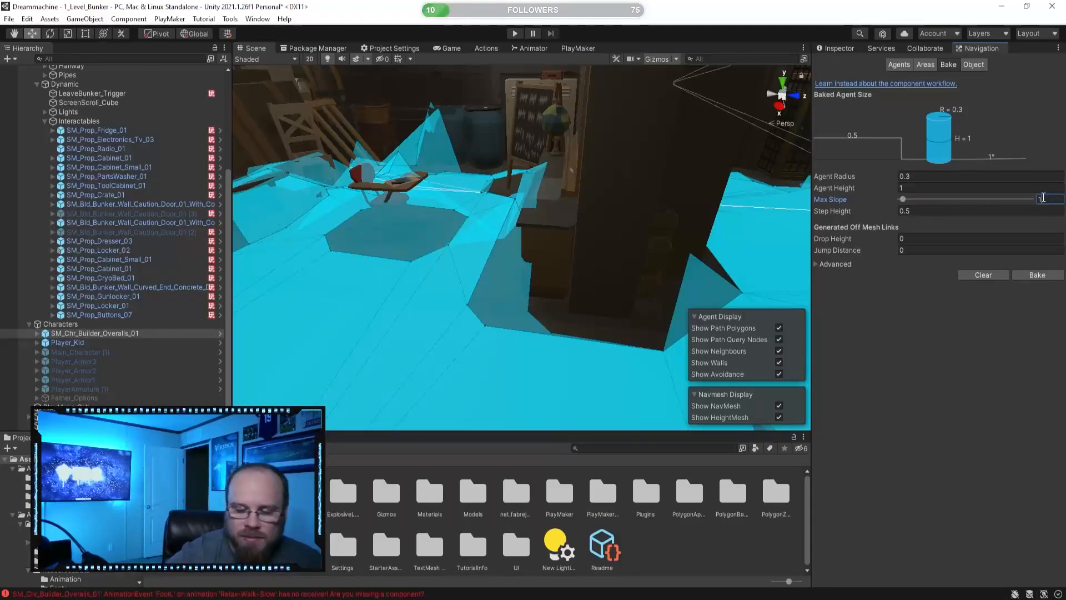
pyautogui.write('5')
pyautogui.click(1037, 275)
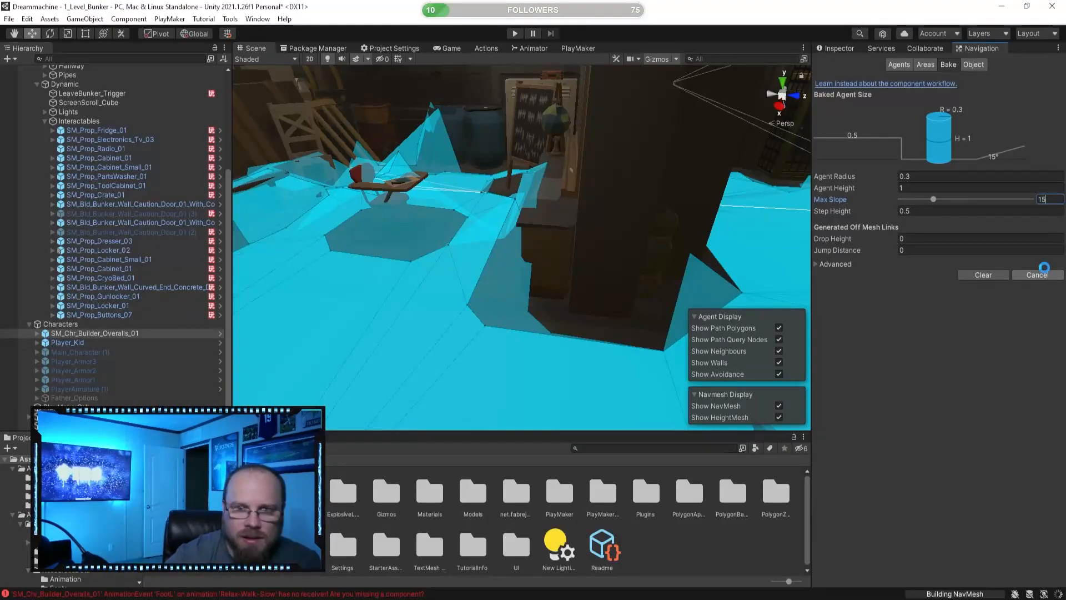
pyautogui.moveTo(515, 264); pyautogui.dragTo(451, 266, button='right')
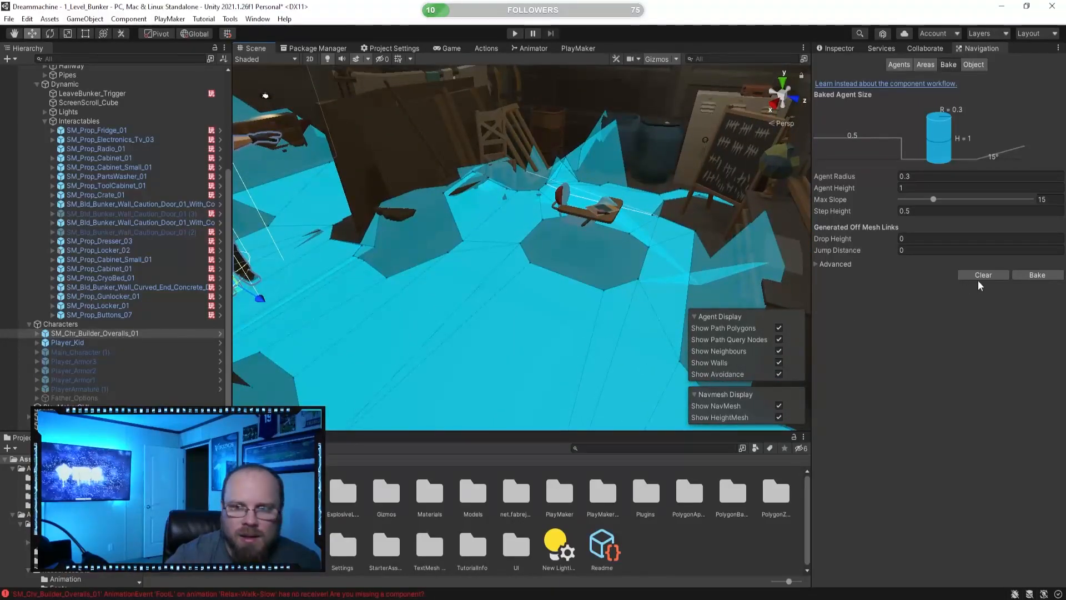
# - Show the advanced bake options, clear and rebake the NavMesh, and inspect it around the pillar
pyautogui.click(816, 264)
pyautogui.click(981, 339)
pyautogui.moveTo(472, 287)
pyautogui.mouseDown(button='right')
pyautogui.moveTo(574, 295)
pyautogui.moveTo(463, 271)
pyautogui.mouseUp(button='right')
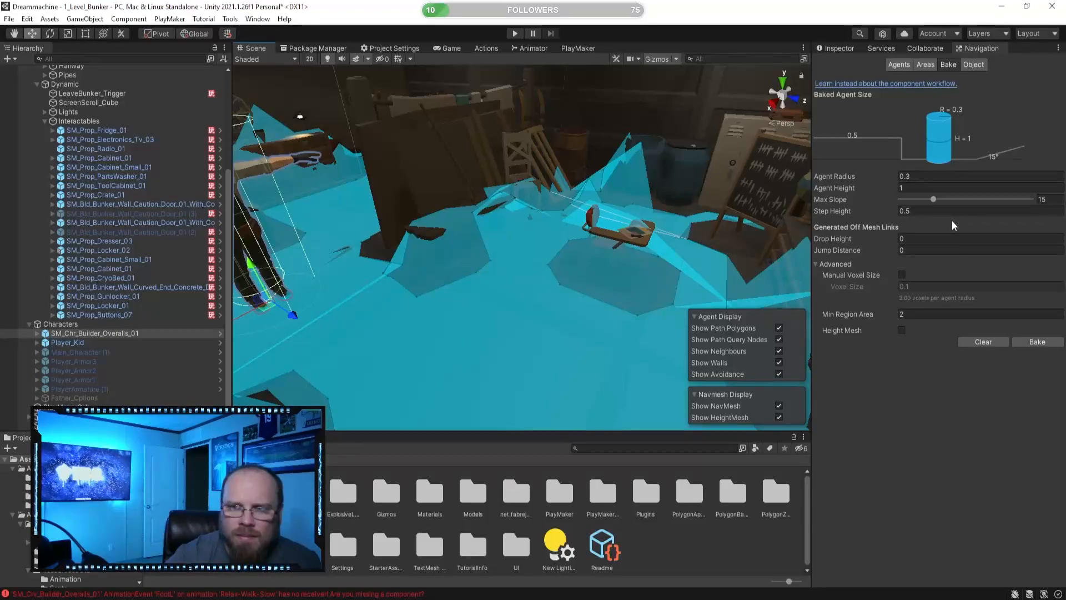
pyautogui.click(1037, 343)
pyautogui.moveTo(611, 288); pyautogui.dragTo(511, 300, button='right')
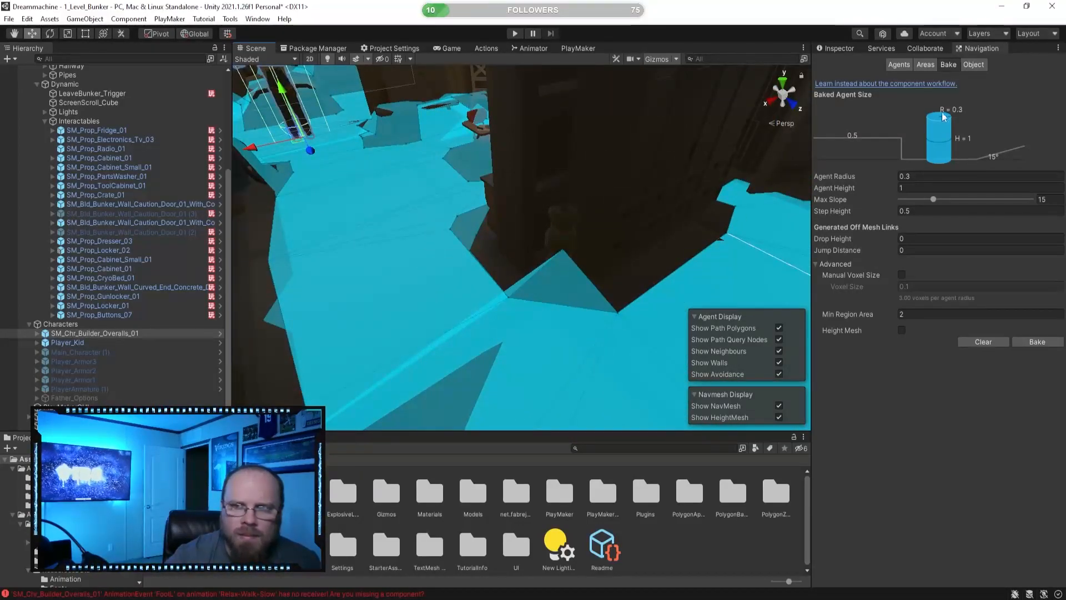
# - Review the areas, object and bake settings, and set the Humanoid agent type's Step Height to 0.5
pyautogui.click(925, 64)
pyautogui.click(888, 66)
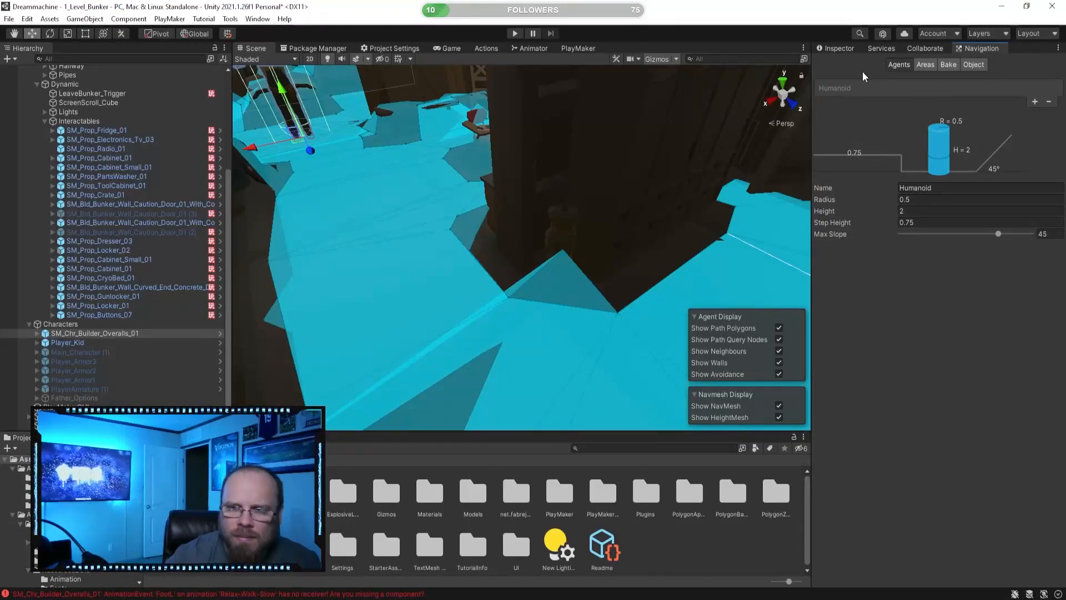
pyautogui.click(973, 65)
pyautogui.click(934, 63)
pyautogui.click(945, 65)
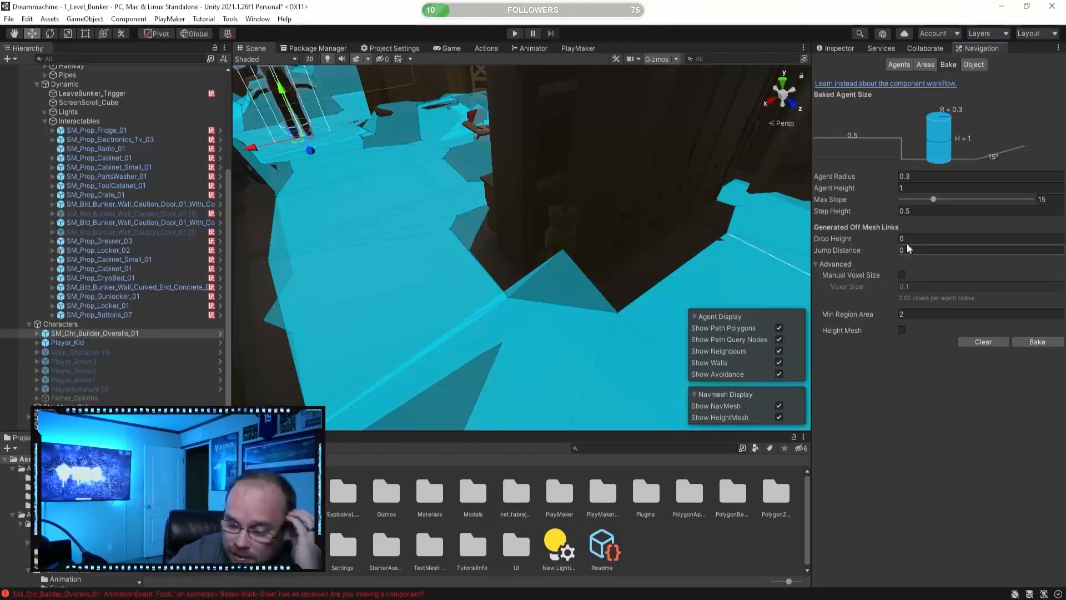
pyautogui.click(899, 66)
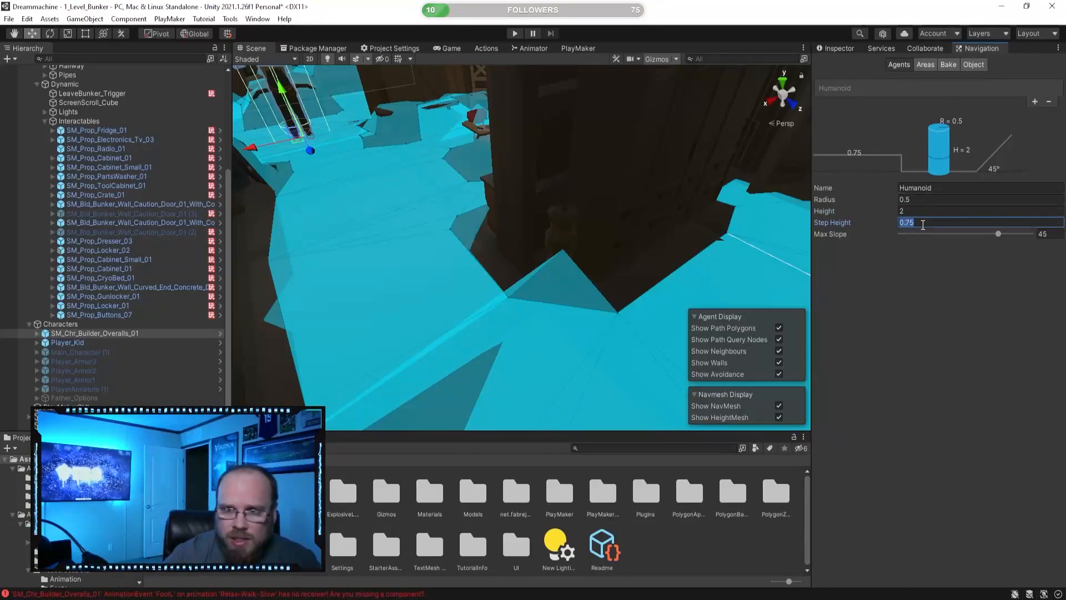
pyautogui.press('BackSpace')
pyautogui.press('BackSpace')
pyautogui.write('5')
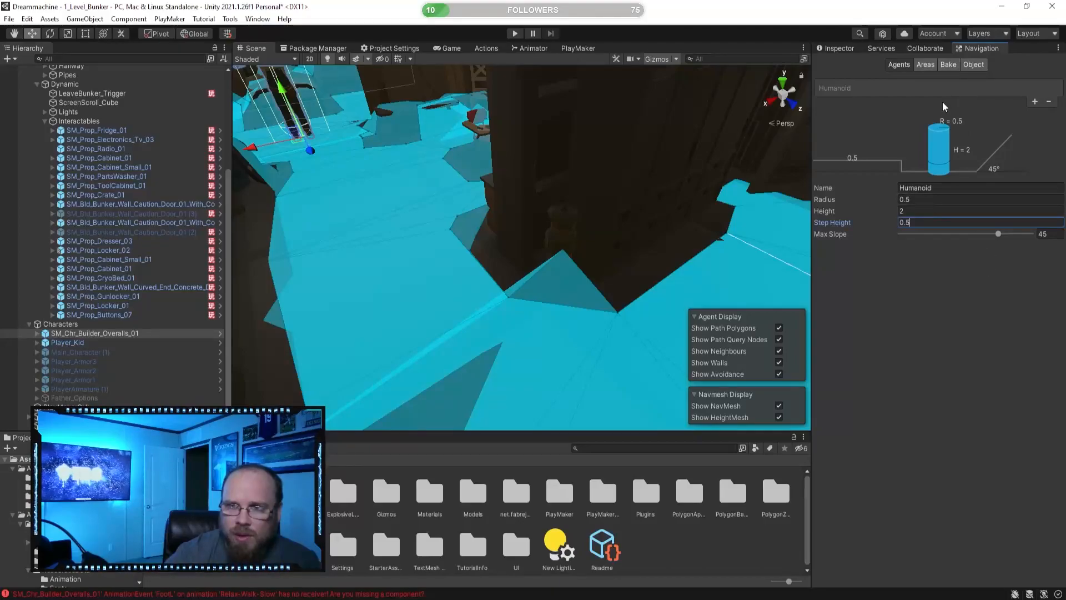
# - Set the baked agent's Max Slope to 45 and rebake the NavMesh
pyautogui.click(948, 65)
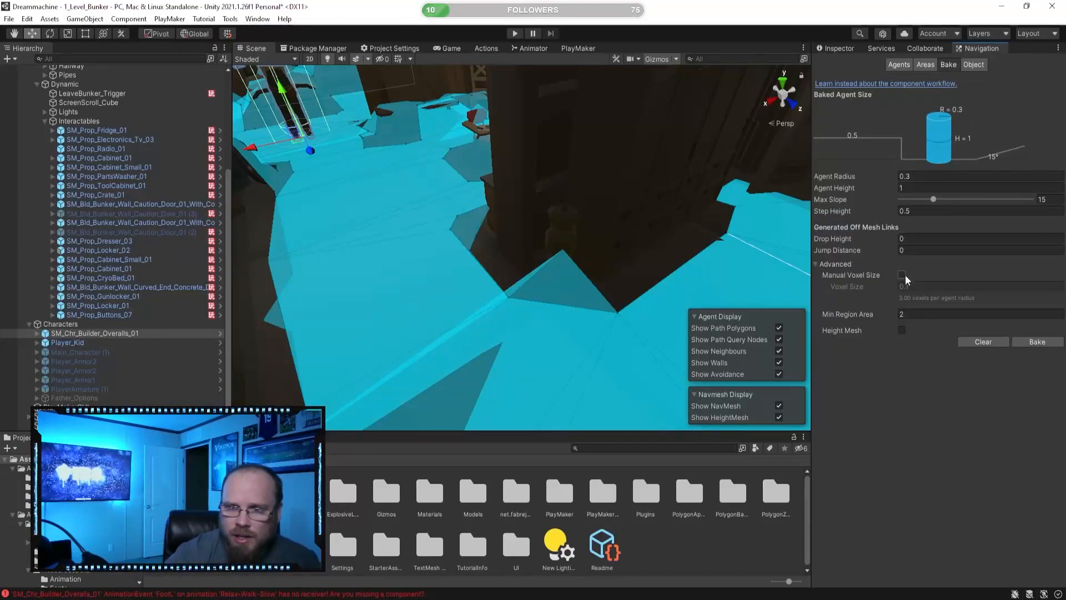
pyautogui.write('45')
pyautogui.click(1035, 342)
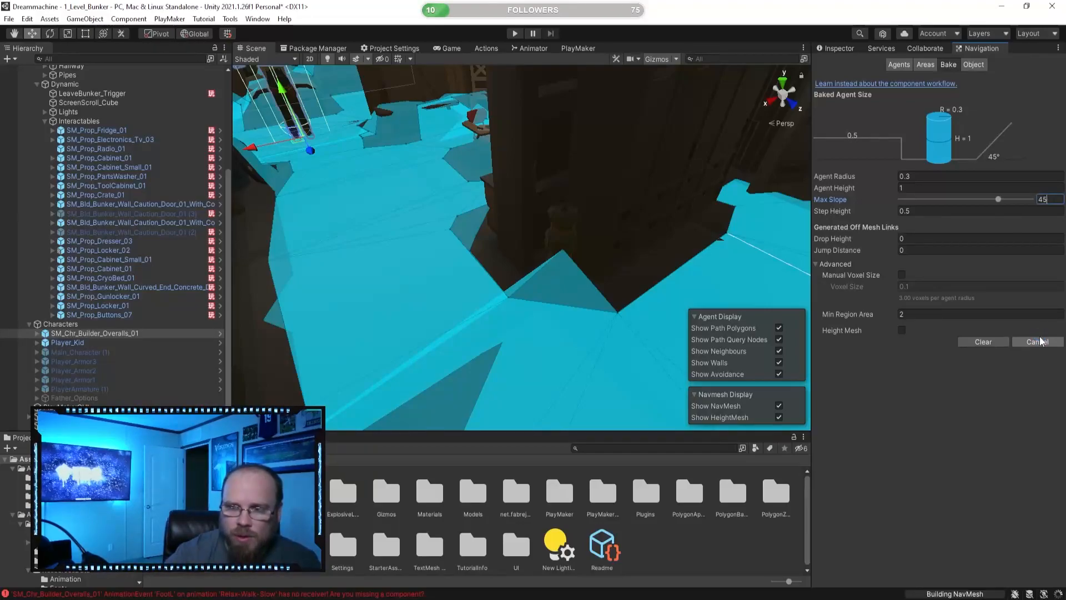
# - Set the Humanoid agent type's Step Height to 0.001 and return to the bake settings
pyautogui.click(899, 64)
pyautogui.click(922, 223)
pyautogui.write('0.001')
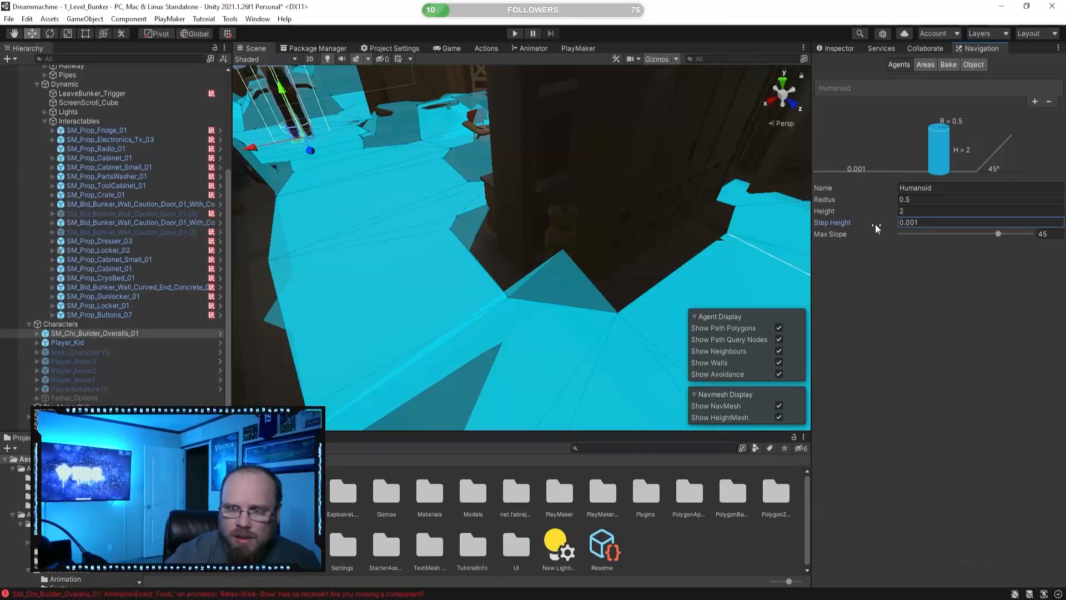
pyautogui.click(942, 224)
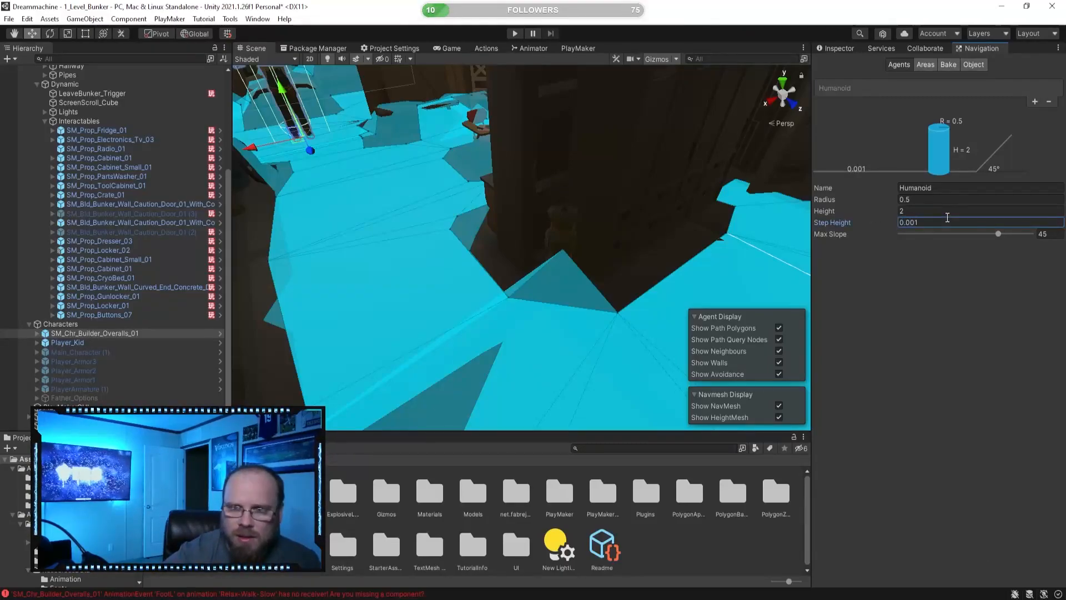
pyautogui.click(950, 65)
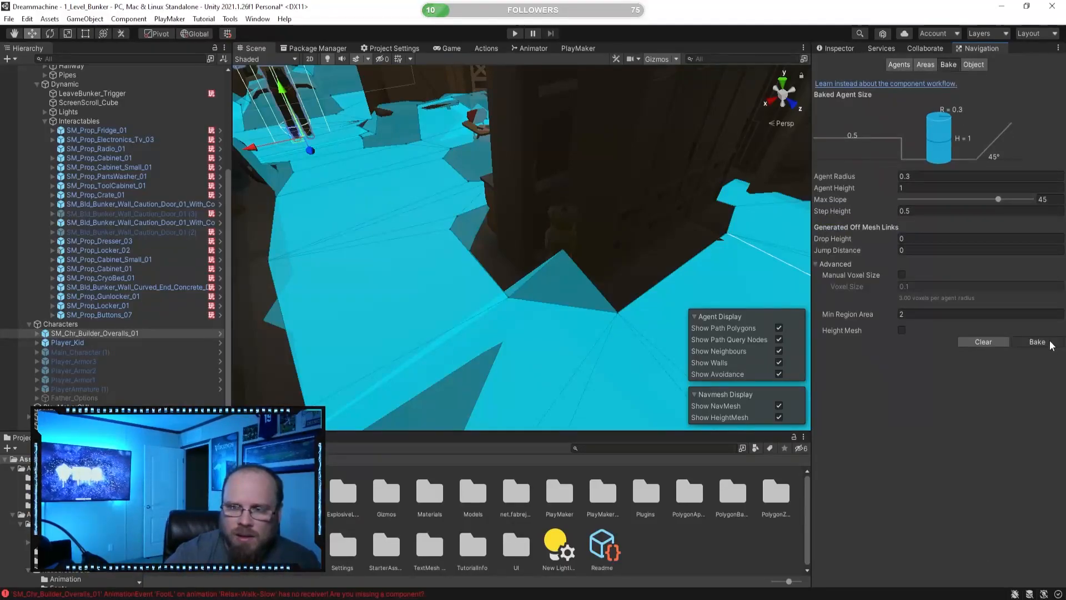
# - Play-test the level, follow the bearded character's route over the NavMesh in the Scene view, and stop the run
pyautogui.moveTo(527, 256); pyautogui.dragTo(516, 142, button='right')
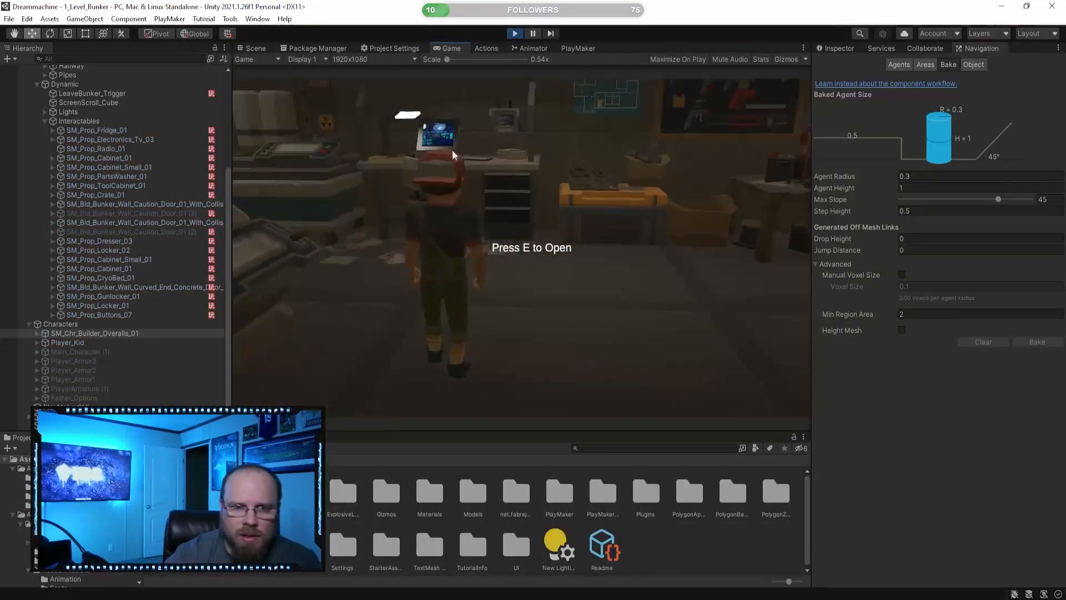
pyautogui.click(259, 49)
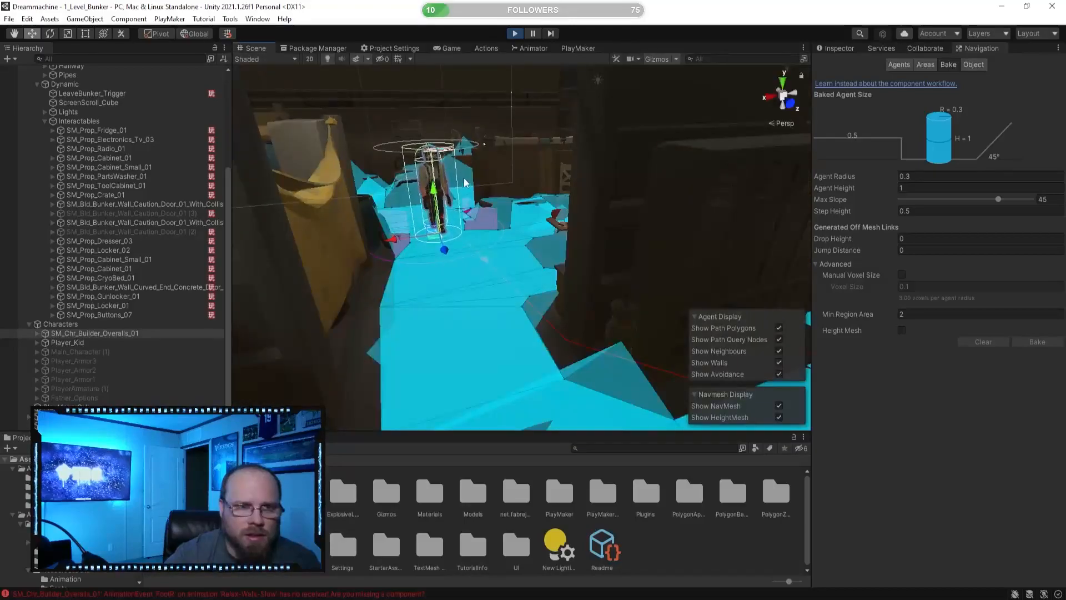
pyautogui.click(648, 532)
pyautogui.moveTo(378, 258); pyautogui.dragTo(489, 238, button='right')
pyautogui.press('w')
pyautogui.moveTo(491, 224); pyautogui.dragTo(494, 322, button='right')
pyautogui.moveTo(561, 71); pyautogui.dragTo(484, 268, button='right')
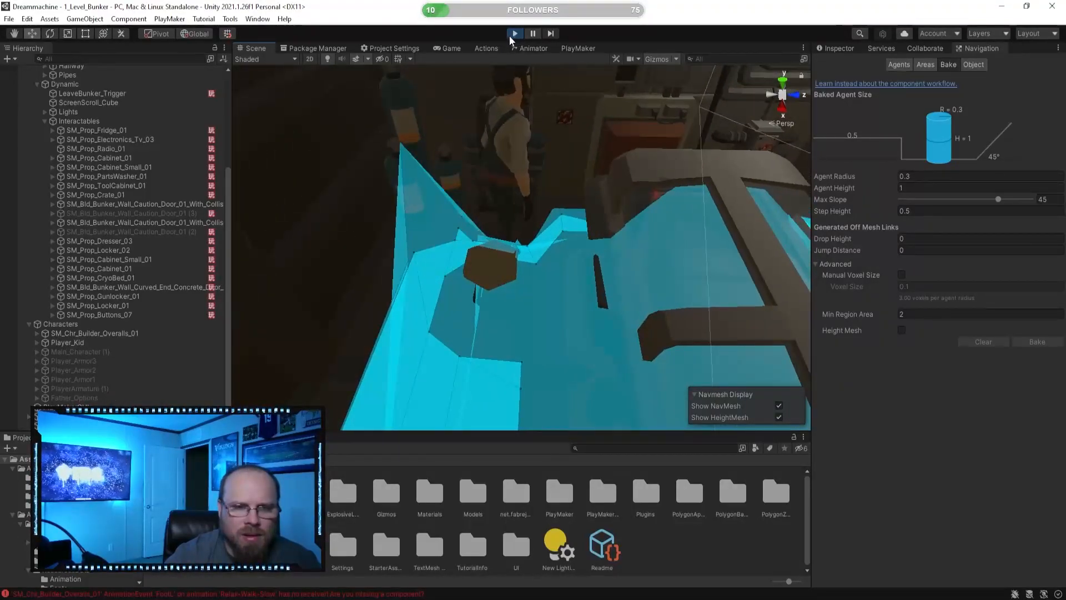
pyautogui.click(513, 34)
# - Examine the NavMesh around the cryo bed and the boy, and compare the Humanoid agent settings with the bake settings
pyautogui.moveTo(434, 209); pyautogui.dragTo(547, 224, button='right')
pyautogui.moveTo(457, 255); pyautogui.dragTo(599, 284, button='right')
pyautogui.moveTo(520, 308); pyautogui.dragTo(720, 283, button='right')
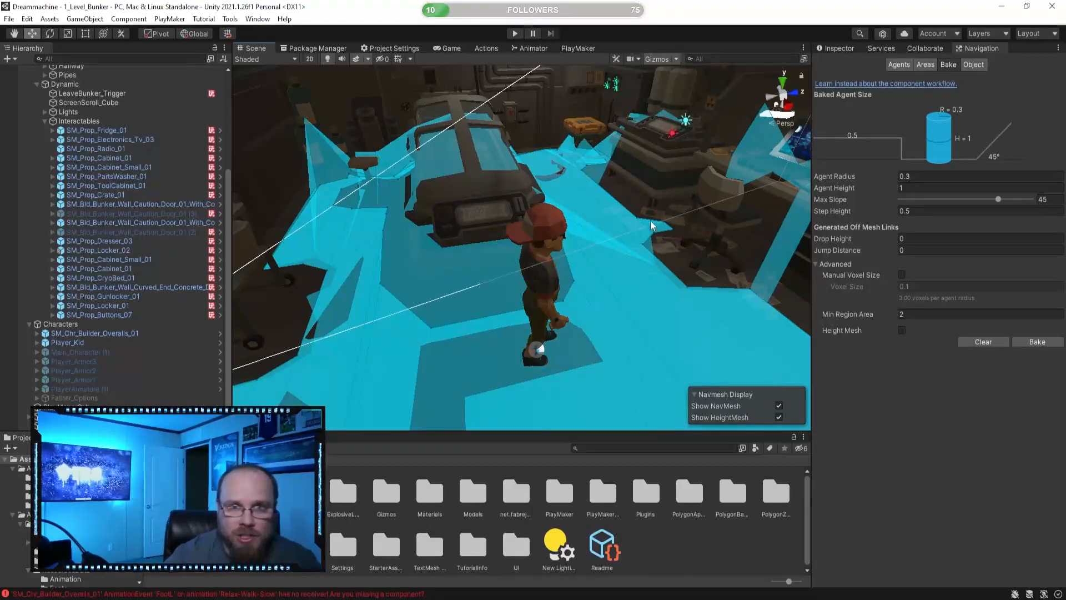
pyautogui.moveTo(666, 215); pyautogui.dragTo(586, 204, button='right')
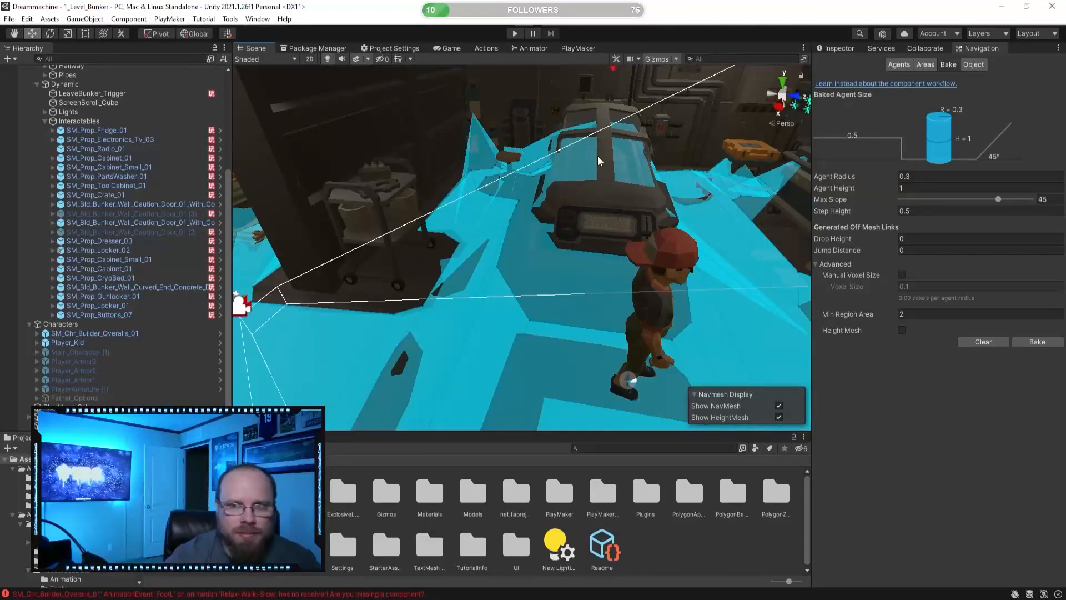
pyautogui.click(898, 64)
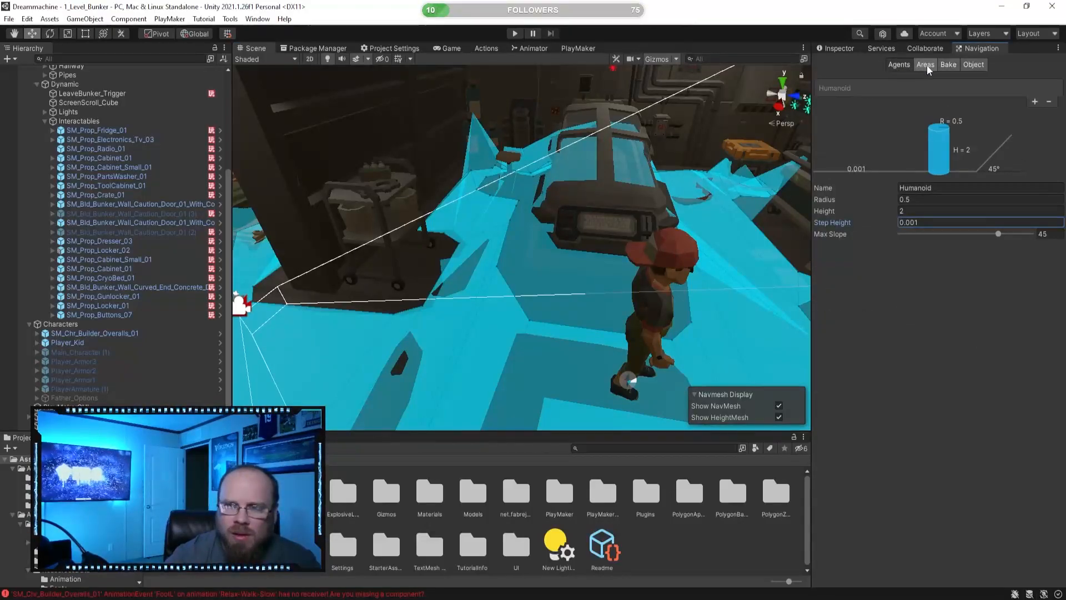
pyautogui.click(943, 67)
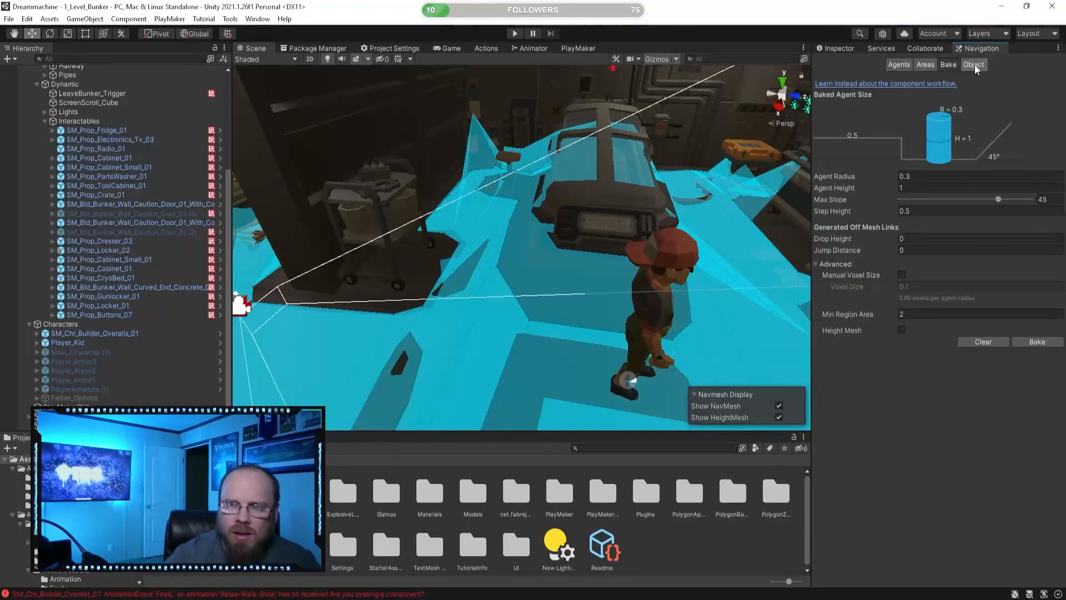
pyautogui.click(974, 64)
pyautogui.click(900, 64)
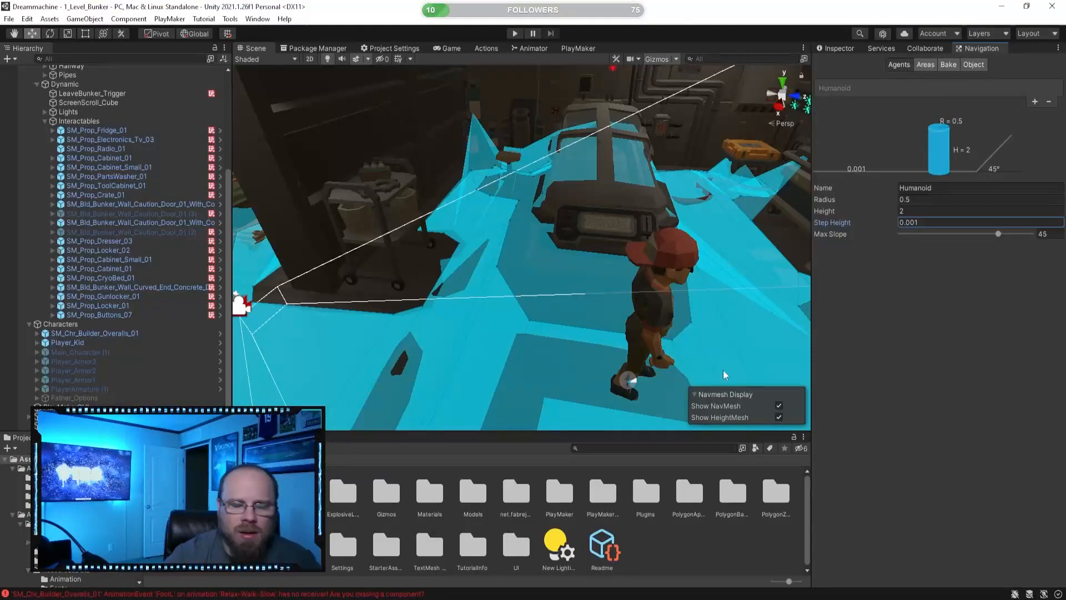
pyautogui.press('w')
pyautogui.moveTo(384, 233); pyautogui.dragTo(503, 38, button='right')
# - Run the level, select SM_Chr_Builder_Overalls_01 in the Scene view and try the value 5 in his component properties
pyautogui.click(520, 34)
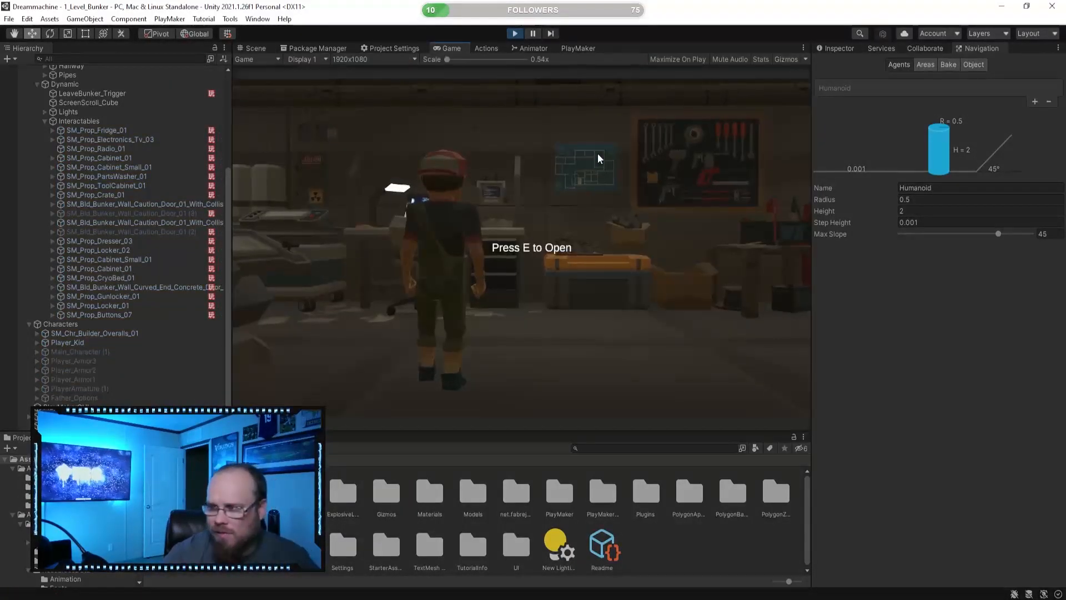
pyautogui.click(257, 48)
pyautogui.moveTo(311, 138); pyautogui.dragTo(237, 194, button='right')
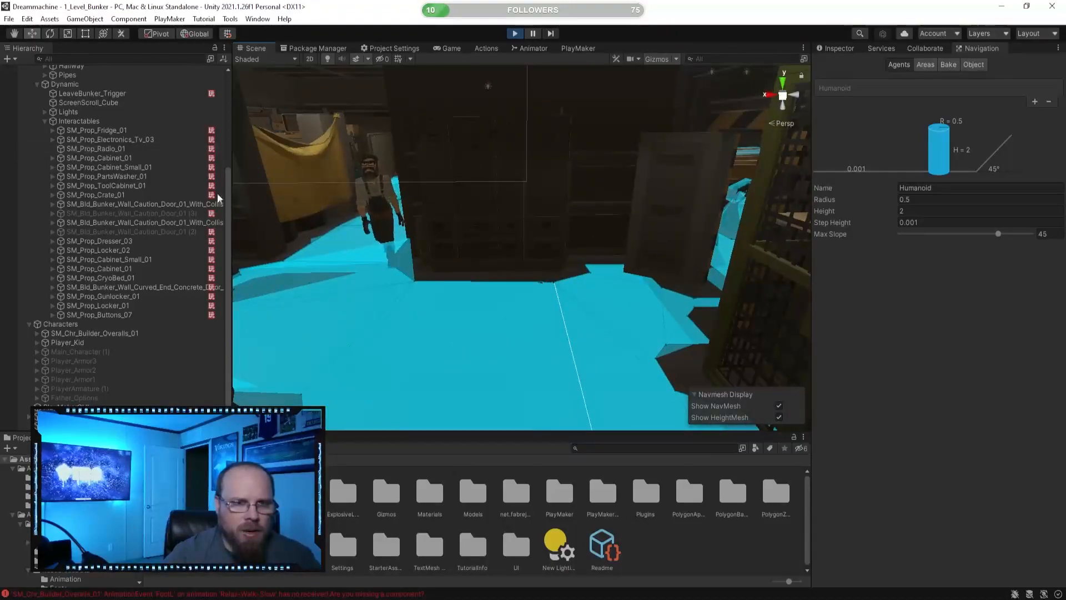
pyautogui.click(113, 333)
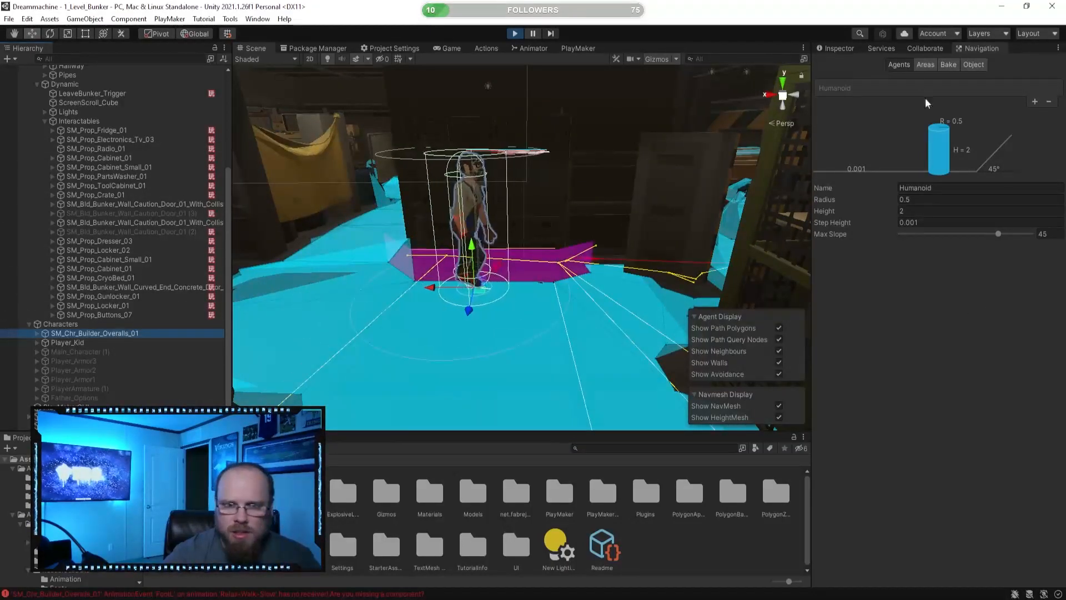
pyautogui.click(836, 48)
pyautogui.click(951, 392)
pyautogui.write('5')
# - Follow the bearded character through the bunker rooms in the Scene view and stop the play-test
pyautogui.moveTo(493, 359); pyautogui.dragTo(522, 361, button='right')
pyautogui.moveTo(590, 299); pyautogui.dragTo(614, 333, button='right')
pyautogui.moveTo(463, 215); pyautogui.dragTo(353, 158, button='right')
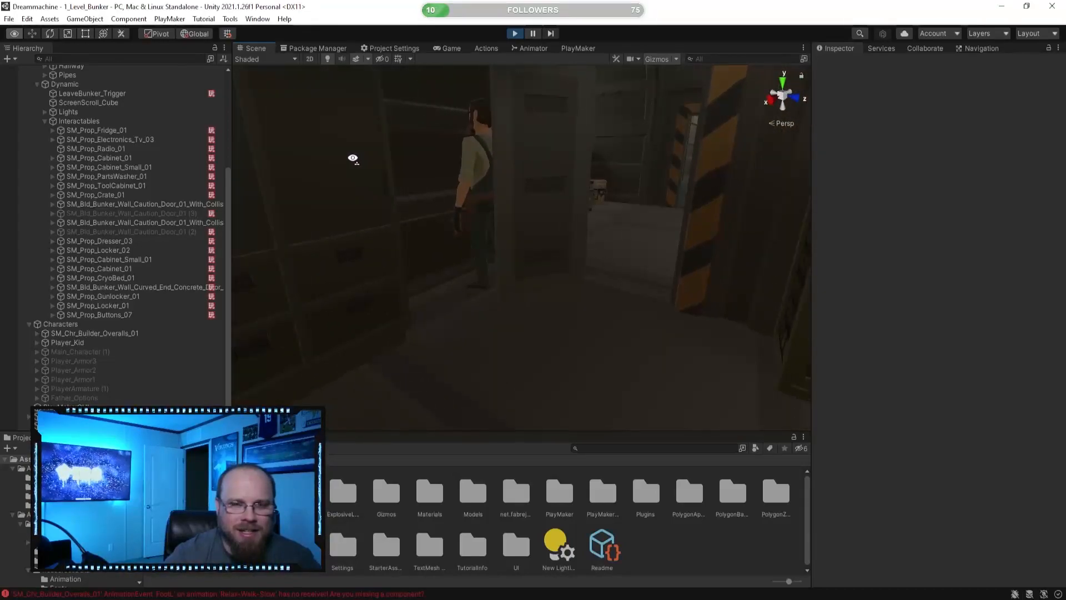
pyautogui.moveTo(577, 126); pyautogui.dragTo(666, 139, button='right')
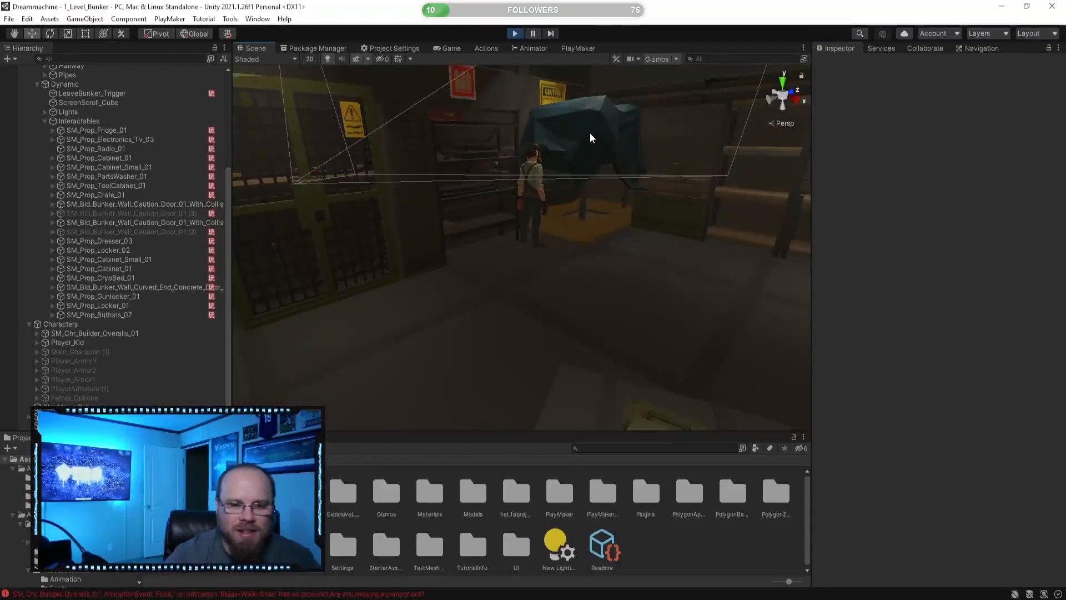
pyautogui.click(519, 37)
# - Display the NavMesh again and examine it around the living room's sofa, tables and doorway
pyautogui.moveTo(566, 197); pyautogui.dragTo(394, 372, button='right')
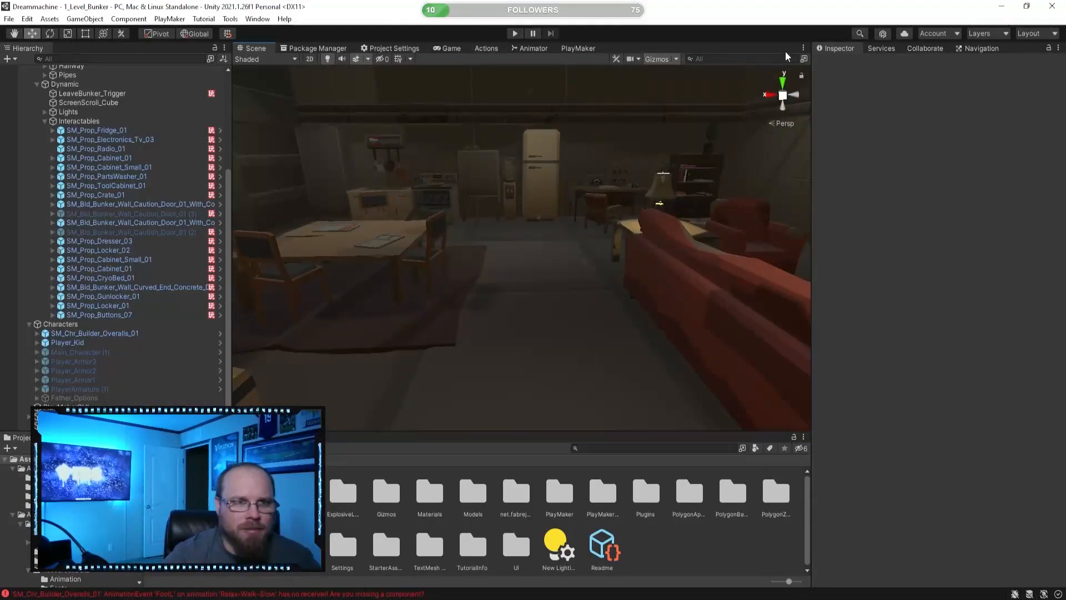
pyautogui.click(980, 48)
pyautogui.moveTo(609, 294); pyautogui.dragTo(513, 332, button='right')
pyautogui.moveTo(512, 237); pyautogui.dragTo(589, 209, button='right')
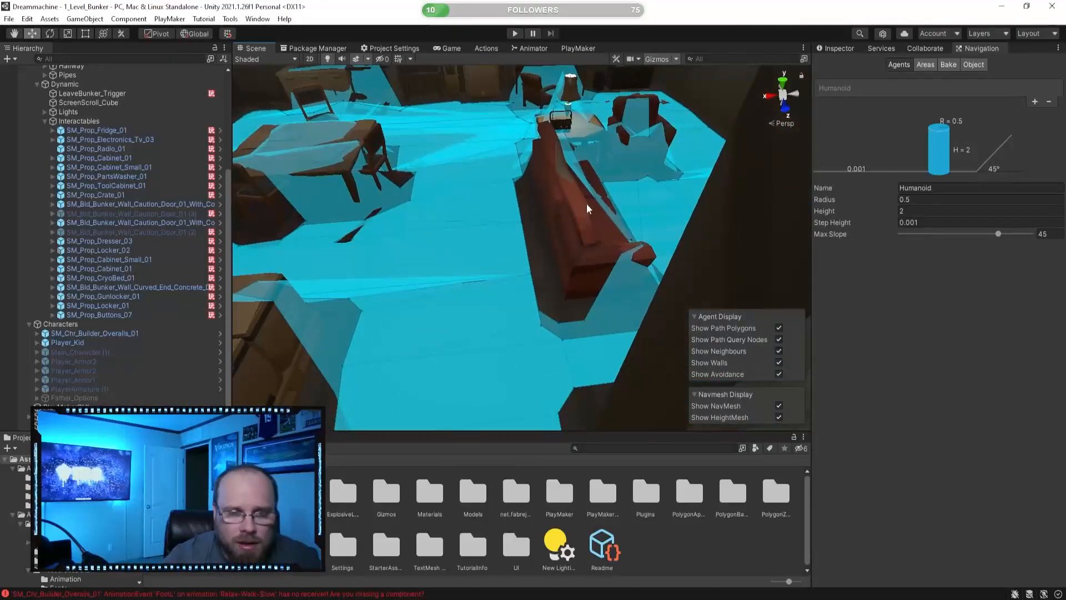
pyautogui.moveTo(450, 273); pyautogui.dragTo(616, 42, button='right')
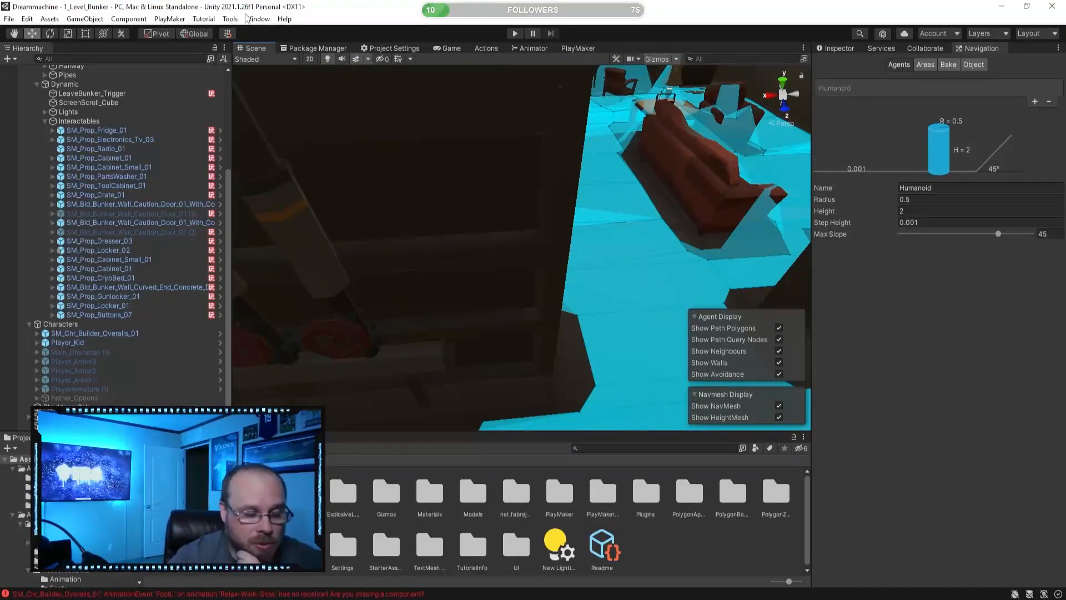
pyautogui.moveTo(408, 100); pyautogui.dragTo(588, 191, button='right')
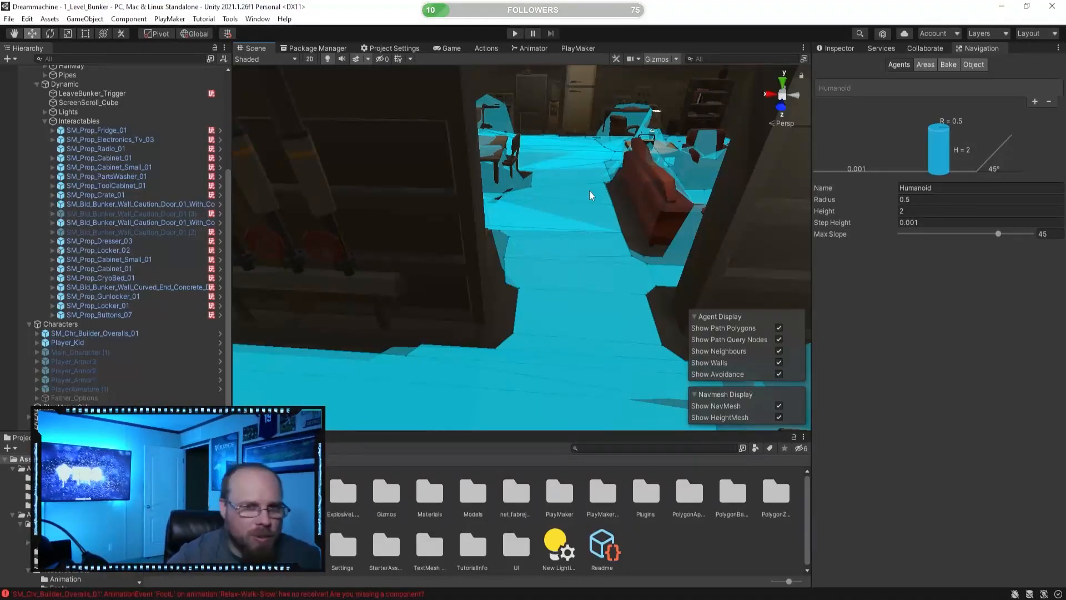
pyautogui.scroll(-3, 465, 226)
pyautogui.scroll(-4, 517, 235)
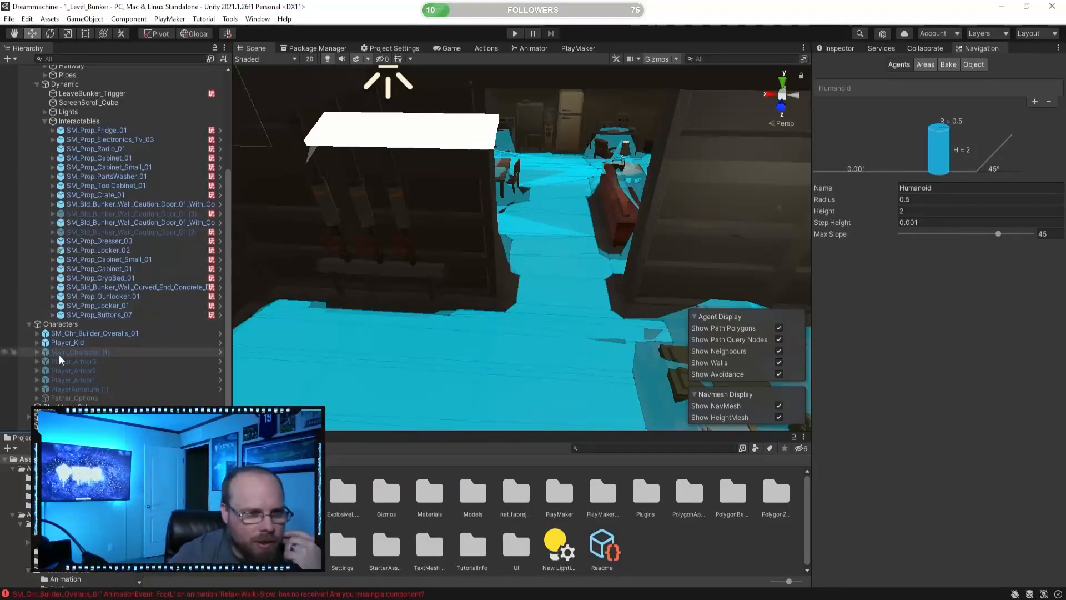
pyautogui.scroll(-3, 112, 233)
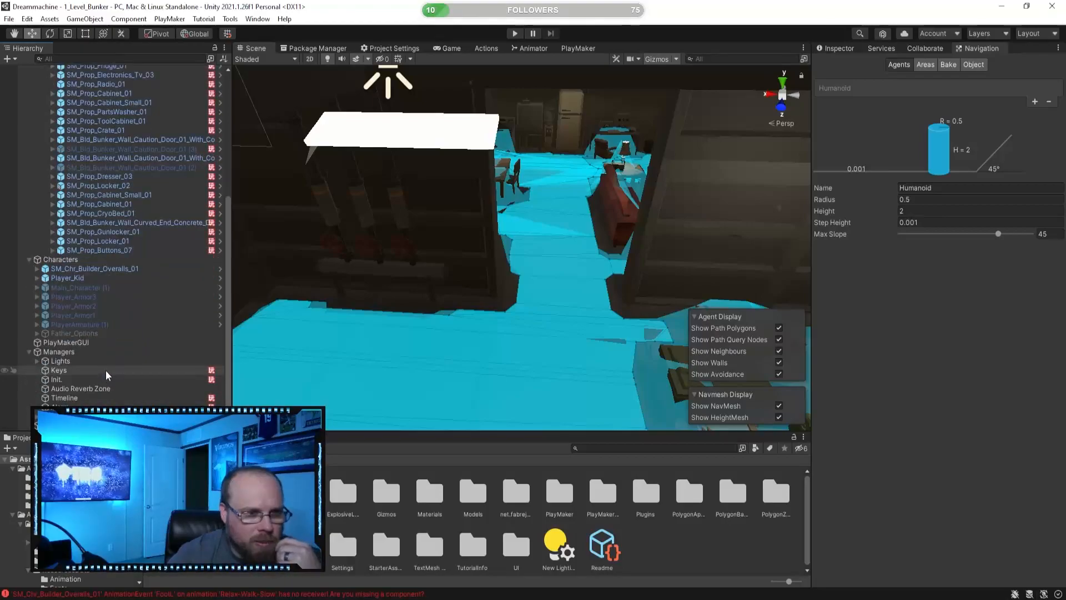
pyautogui.scroll(-3, 111, 233)
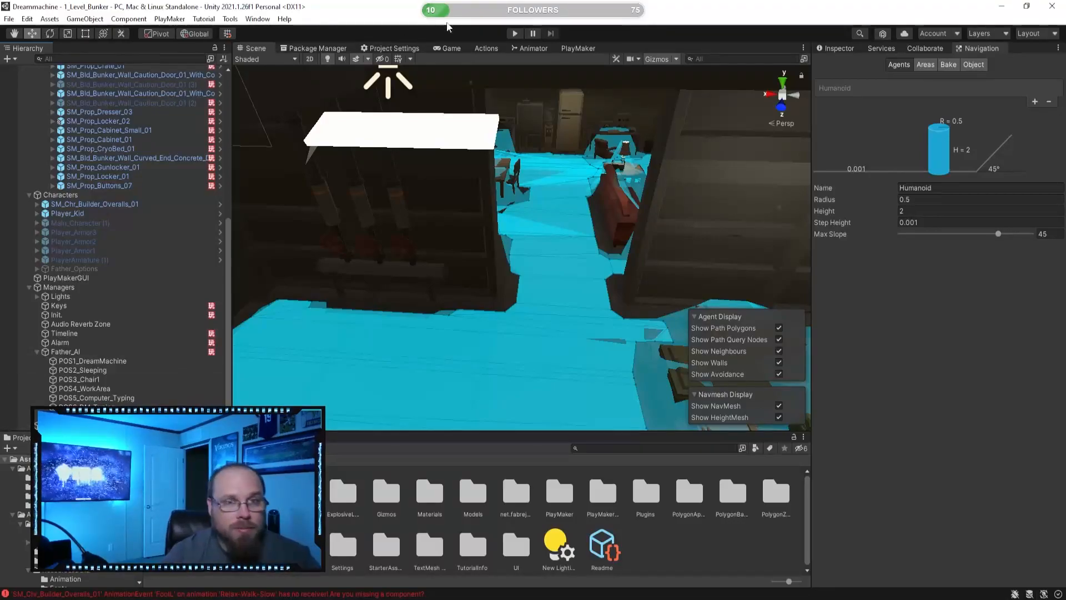
# - Open the PlayMaker Ecosystem browser and search it for "navmesh"
pyautogui.click(169, 19)
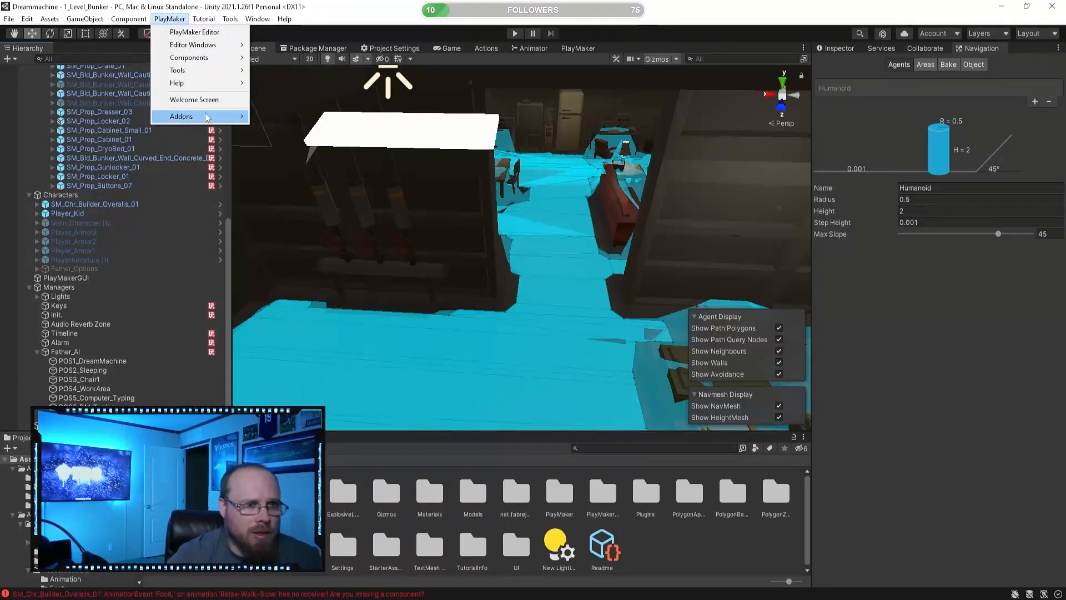
pyautogui.moveTo(211, 116)
pyautogui.moveTo(335, 147)
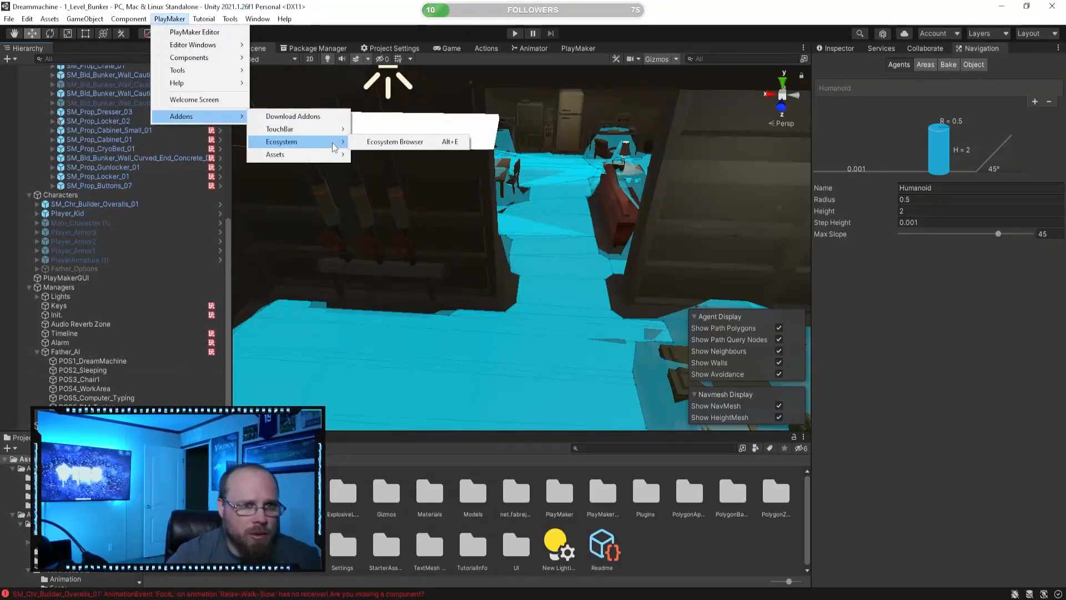
pyautogui.click(367, 142)
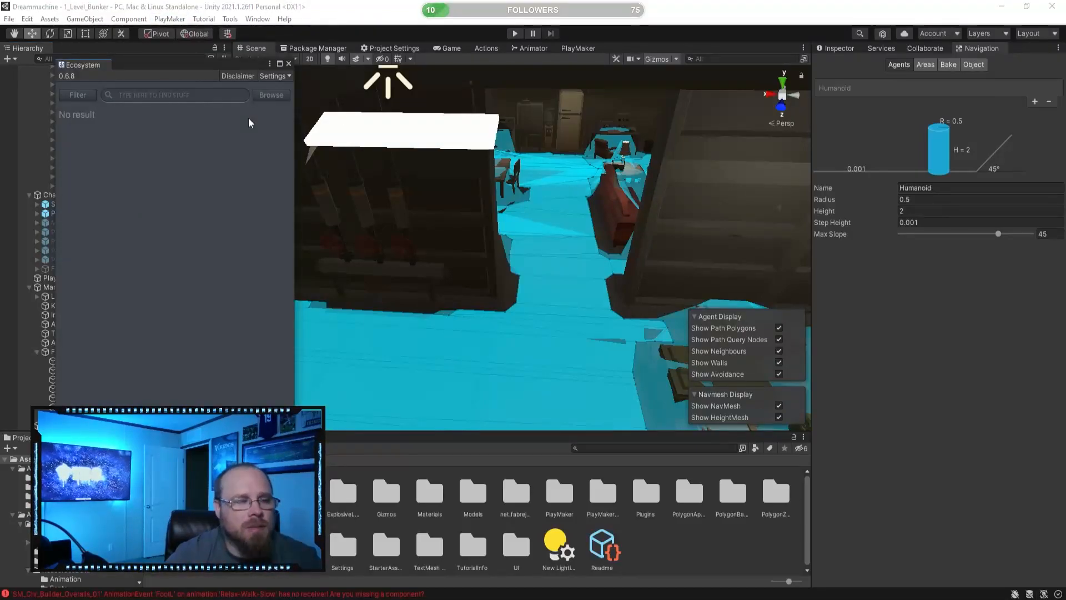
pyautogui.write('n')
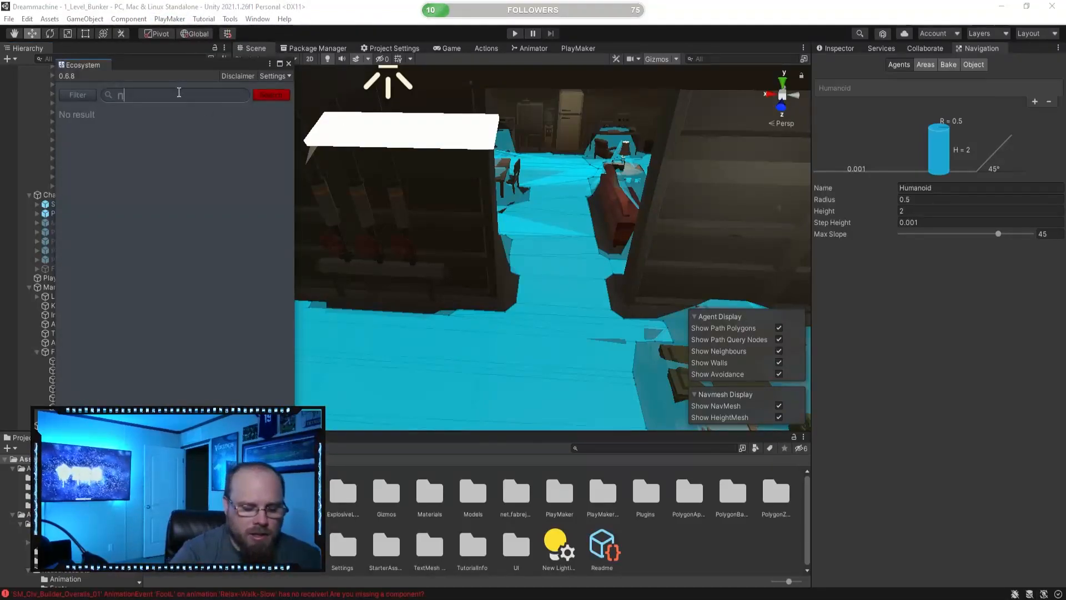
pyautogui.write('avmesh')
pyautogui.press('Return')
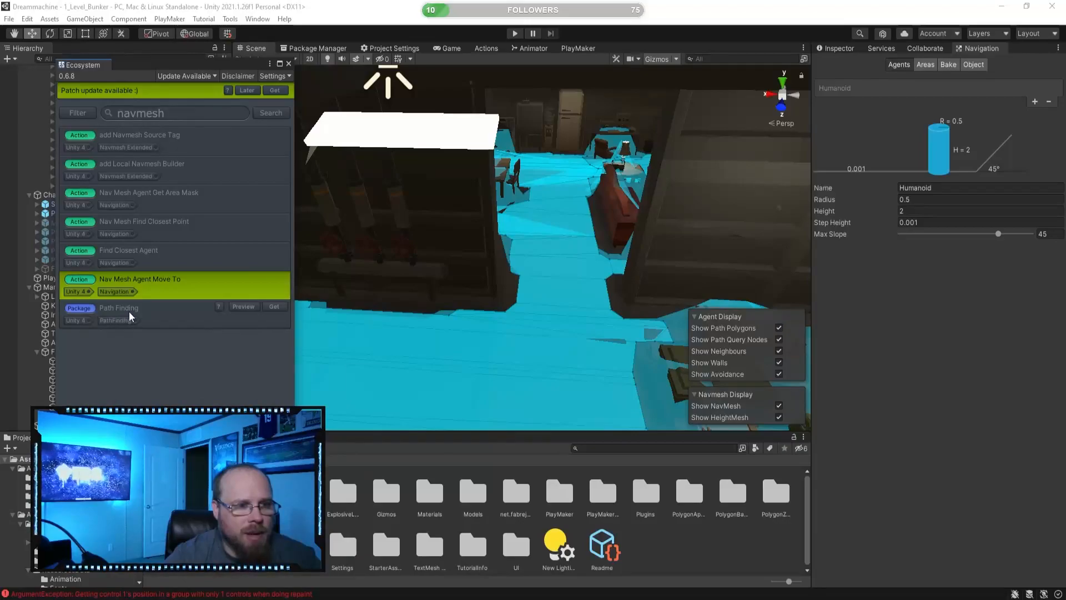
# - Download the Path Finding package, import all of its PlayMaker PathFinding files into the project and close the Ecosystem browser
pyautogui.click(275, 308)
pyautogui.moveTo(164, 282)
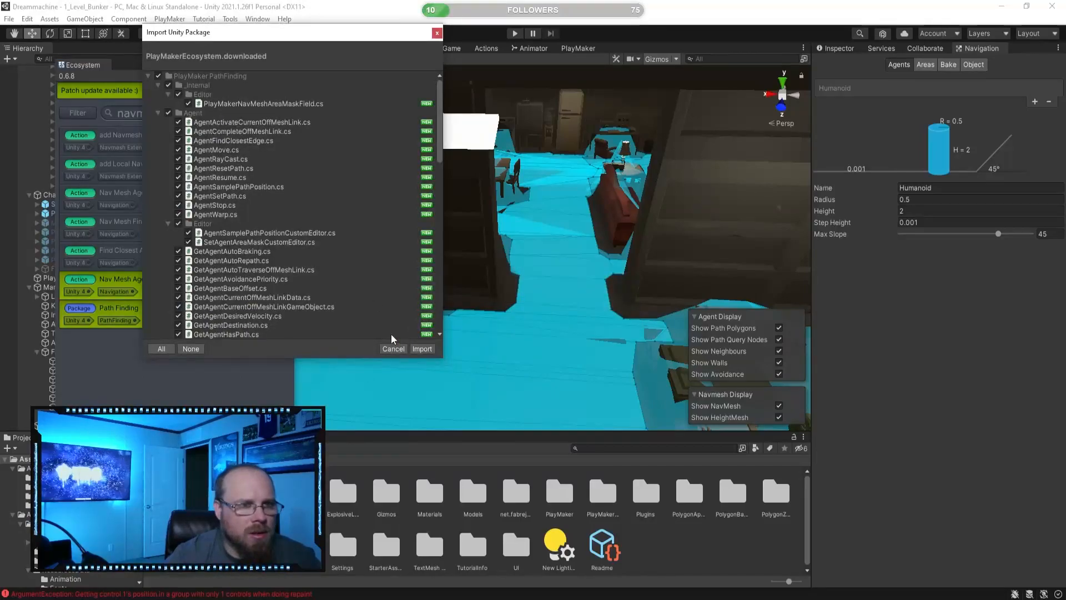
pyautogui.scroll(-15, 284, 209)
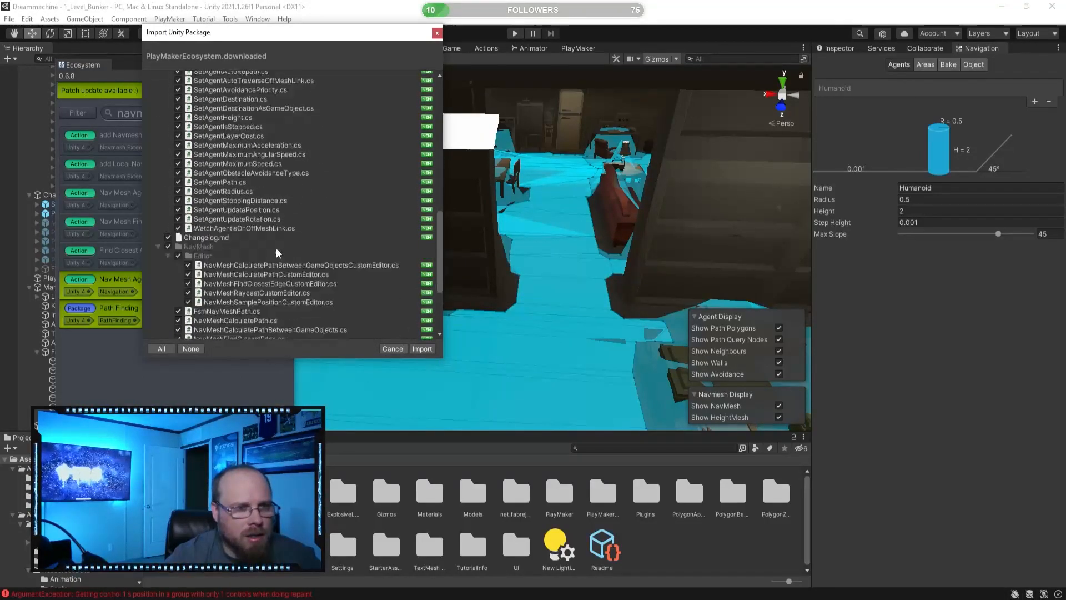
pyautogui.scroll(15, 314, 235)
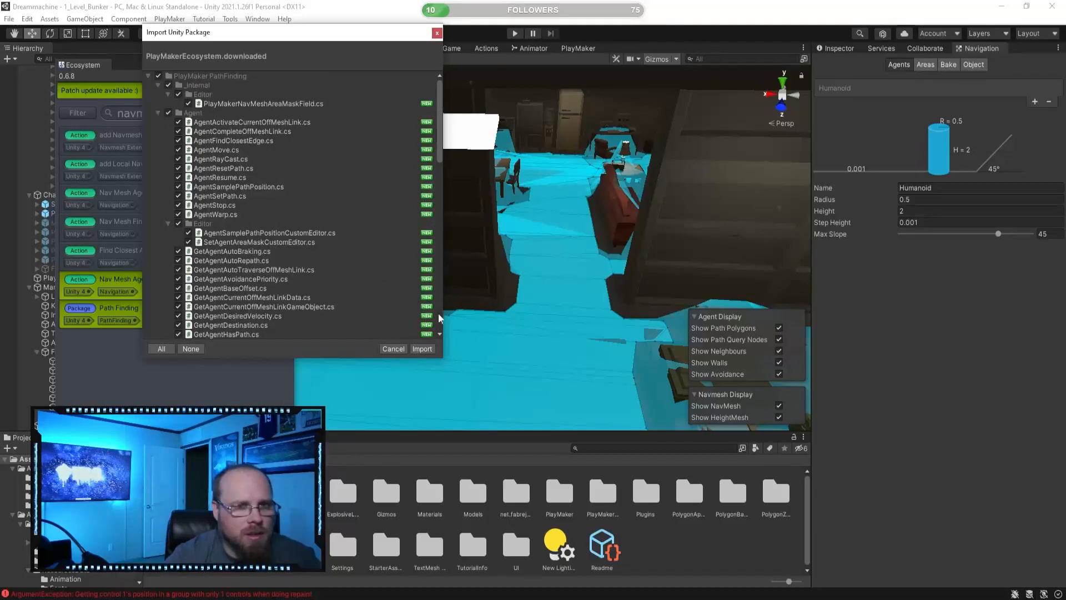
pyautogui.click(423, 349)
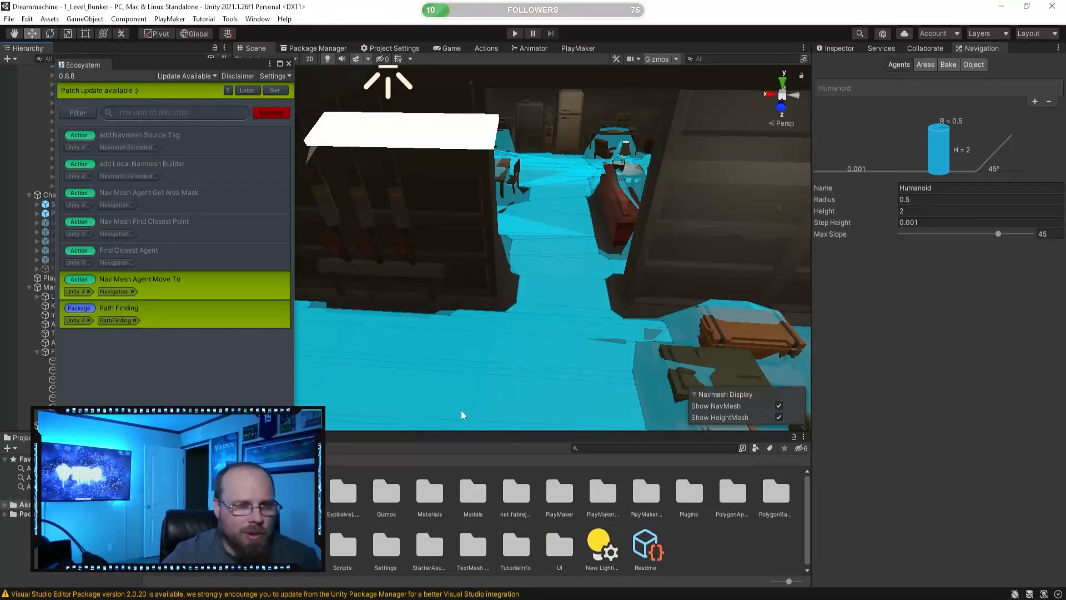
pyautogui.click(288, 64)
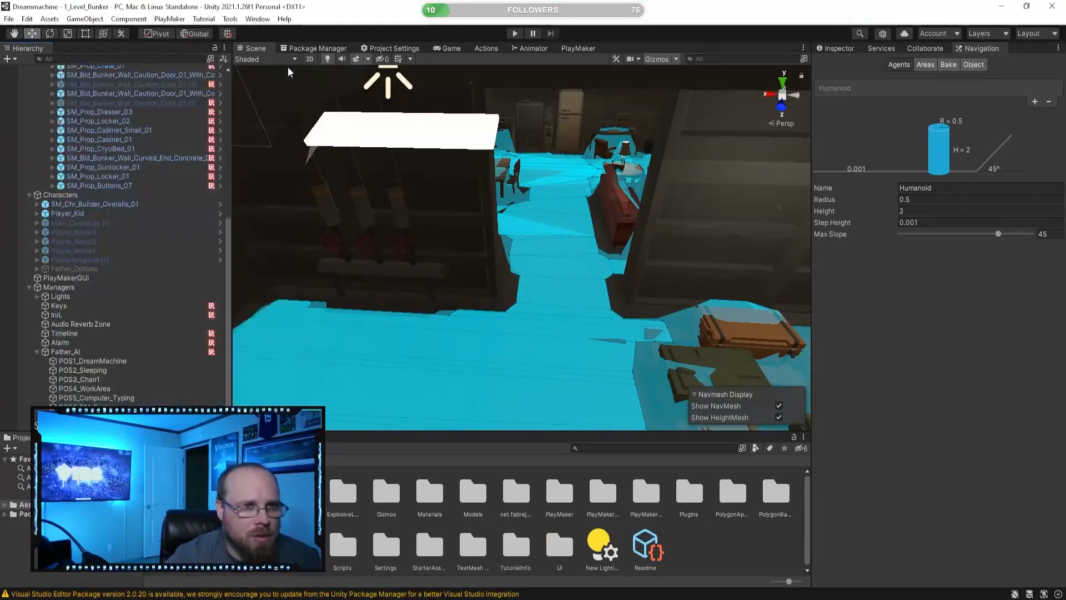
# - Bring back the Inspector and look around the television shelves and the striped doorway in the Scene view
pyautogui.moveTo(579, 117); pyautogui.dragTo(722, 78, button='right')
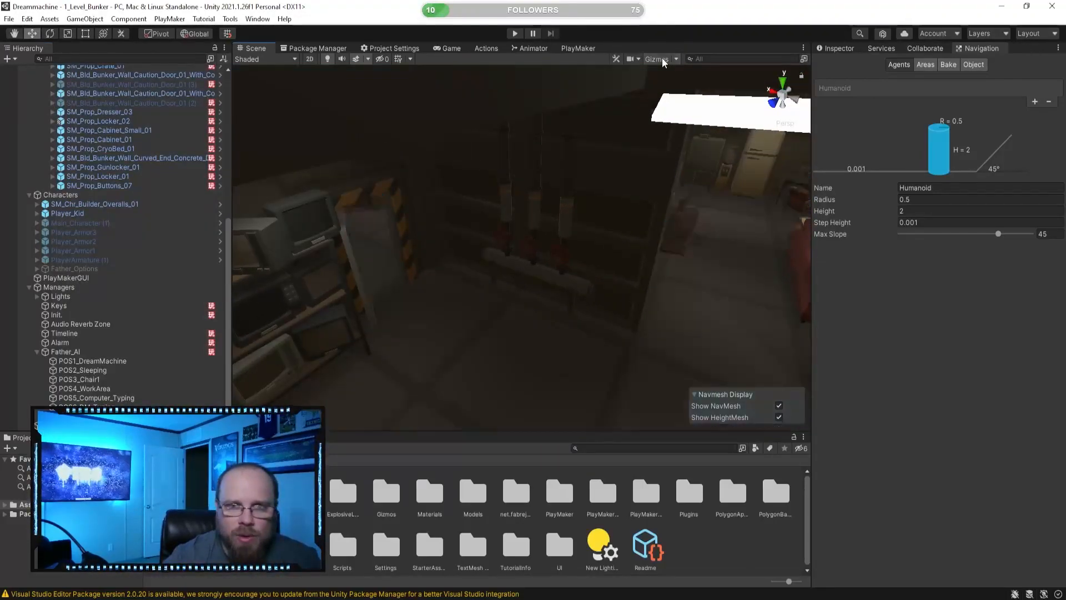
pyautogui.click(836, 48)
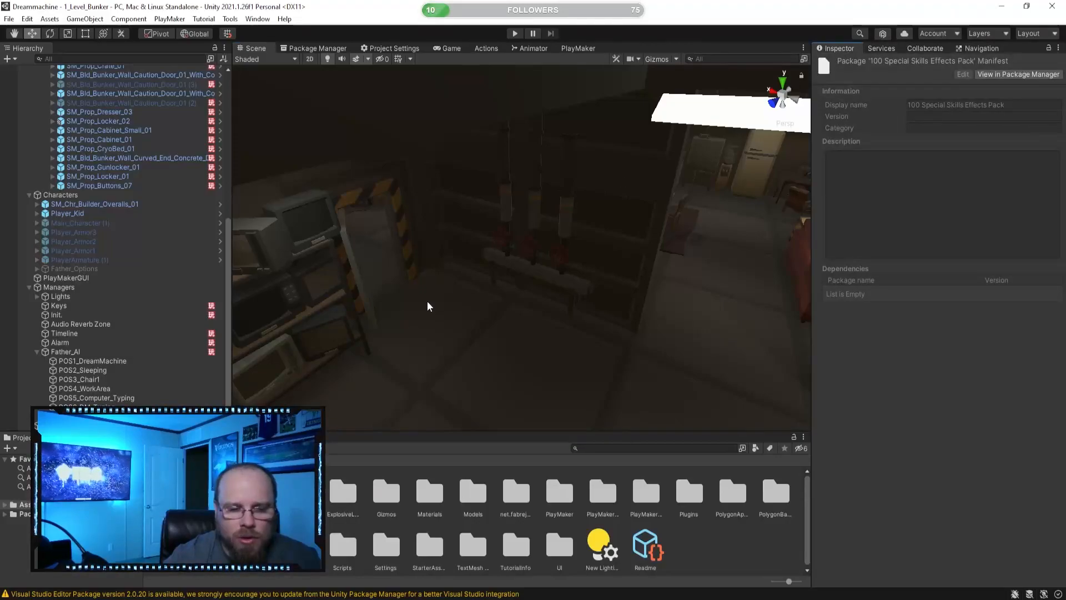
pyautogui.moveTo(433, 312); pyautogui.dragTo(261, 251, button='right')
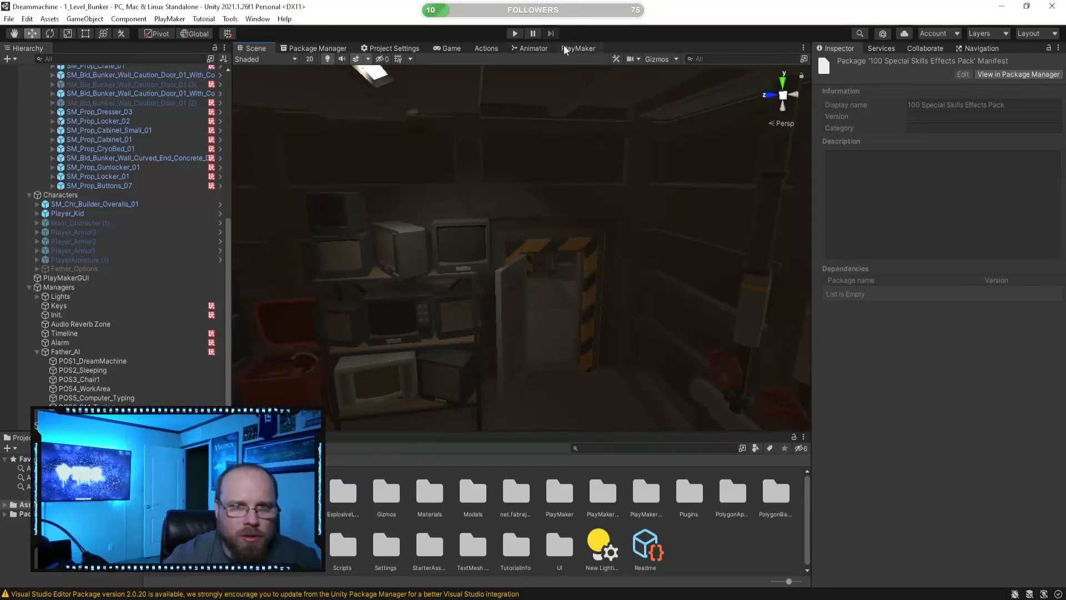
# - Open Father_AI's Father_Manager state machine in the PlayMaker editor, widen the graph area and bring all its states into view
pyautogui.click(572, 51)
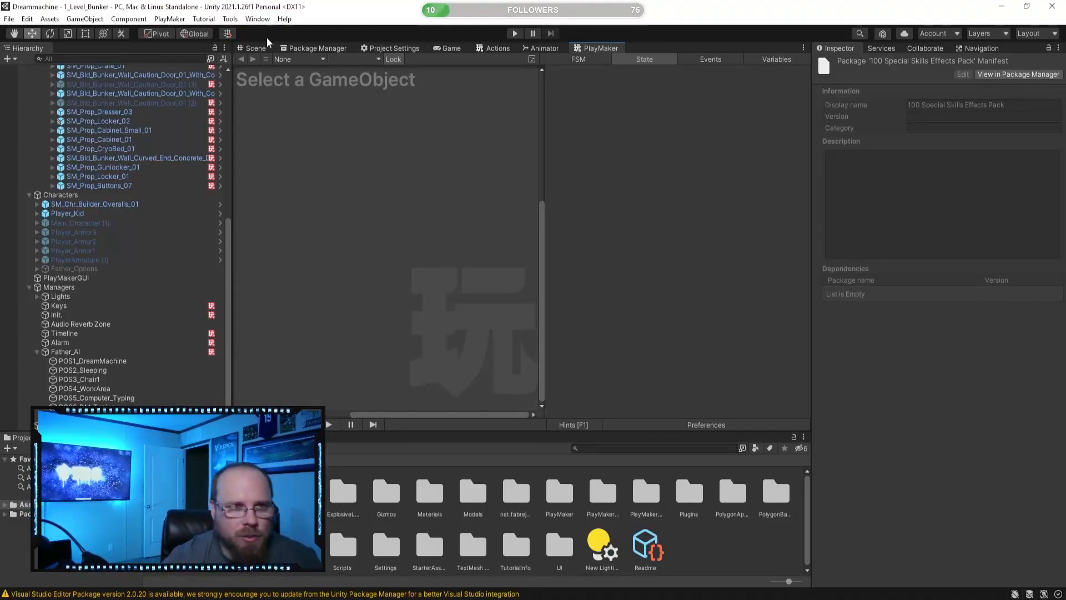
pyautogui.click(254, 49)
pyautogui.click(603, 49)
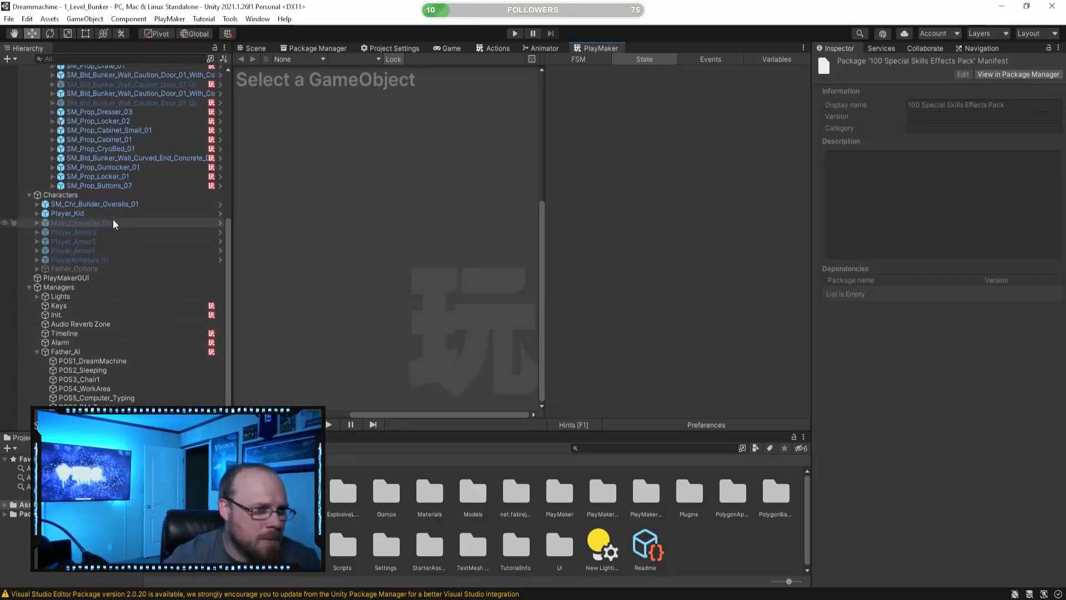
pyautogui.click(134, 356)
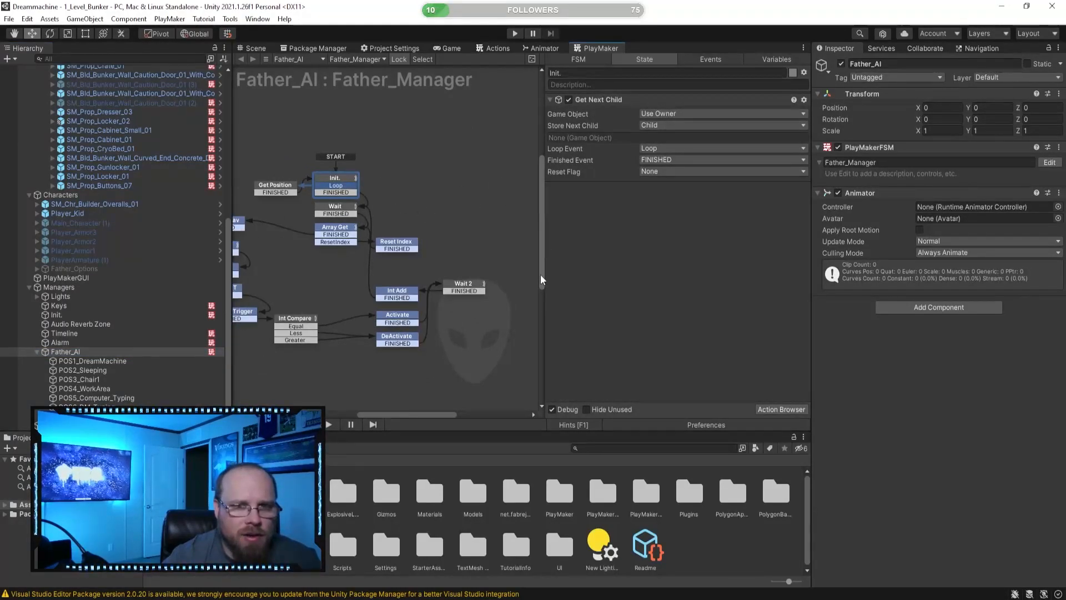
pyautogui.moveTo(543, 278); pyautogui.dragTo(611, 278)
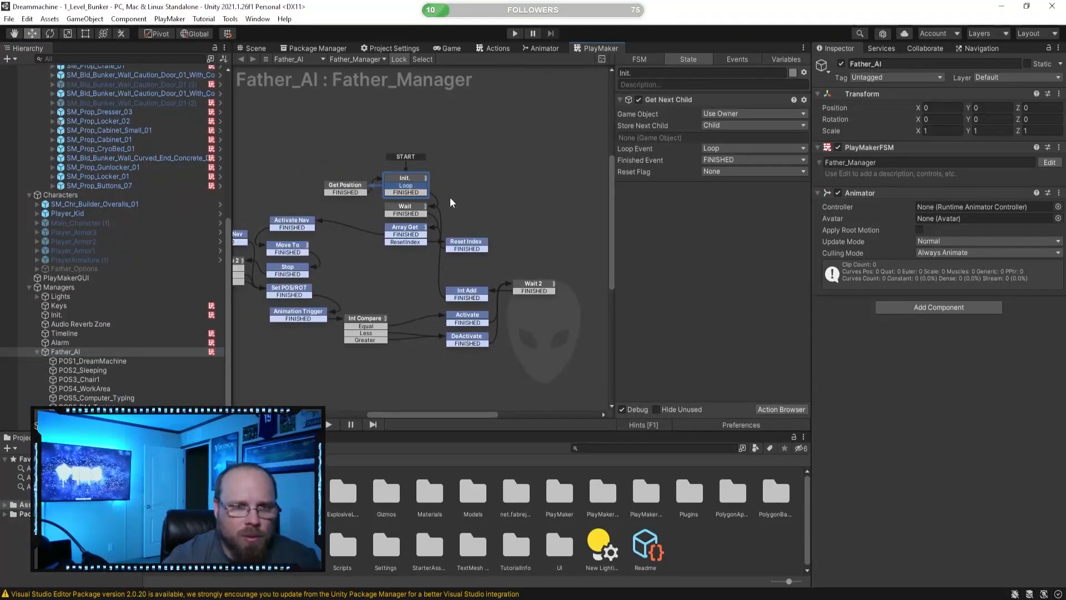
pyautogui.click(439, 210)
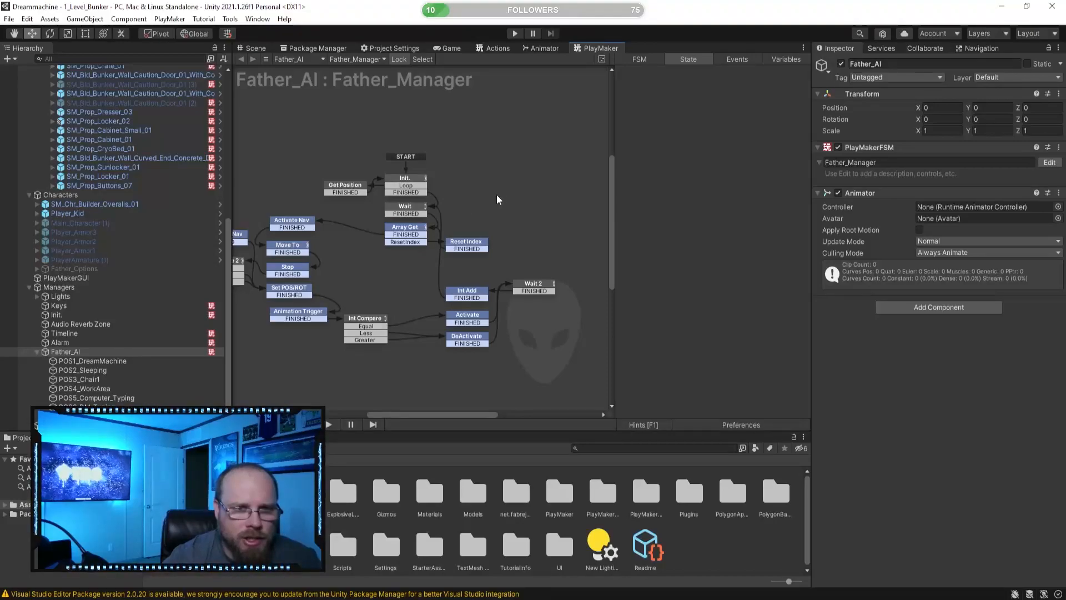
pyautogui.scroll(-3, 315, 382)
pyautogui.moveTo(315, 383); pyautogui.dragTo(385, 335, button='middle')
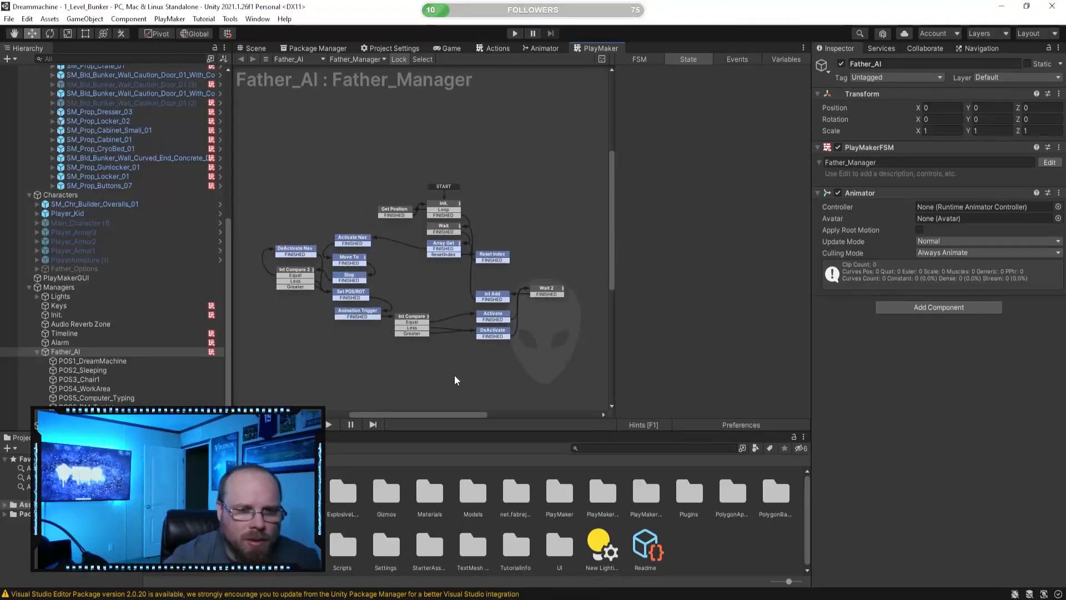
# - Clear the filter in the PlayMaker action list, expand the NavMesh category and read the Nav Mesh Calculate Path description
pyautogui.click(498, 48)
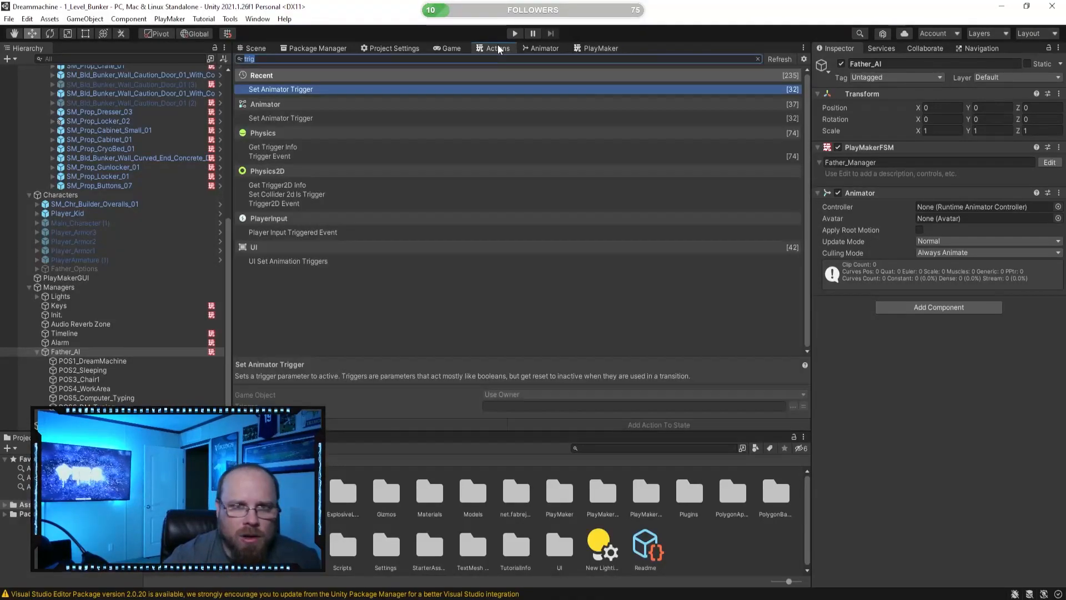
pyautogui.click(278, 60)
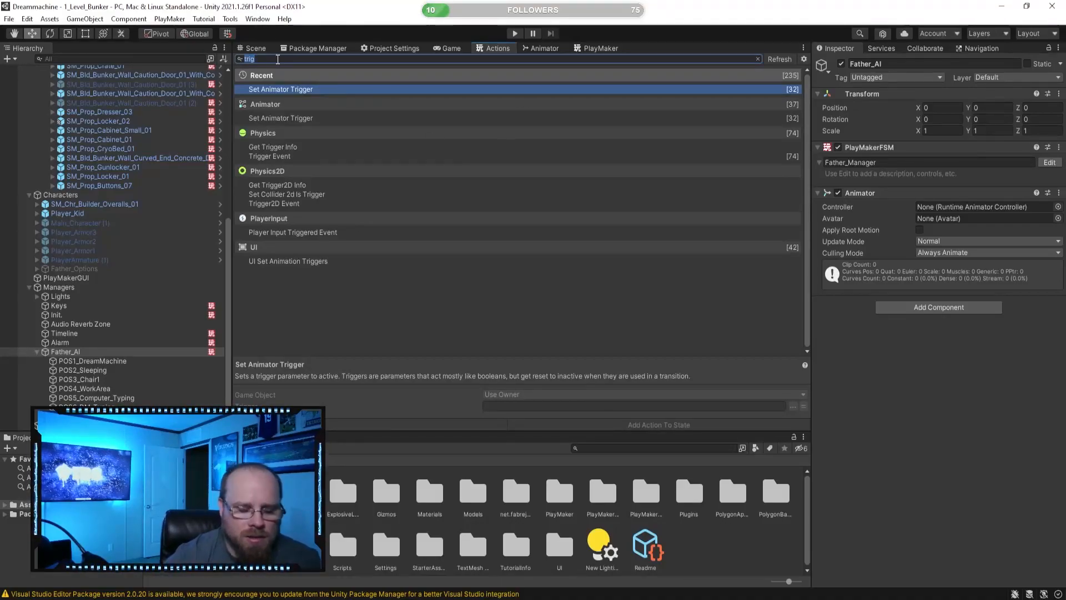
pyautogui.press('BackSpace')
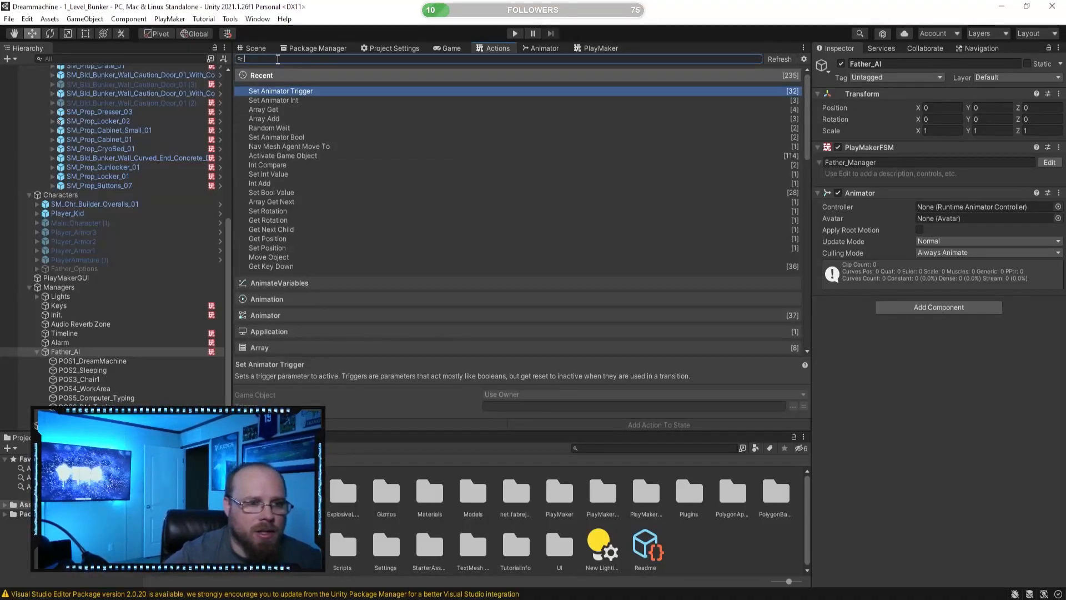
pyautogui.scroll(-6, 341, 211)
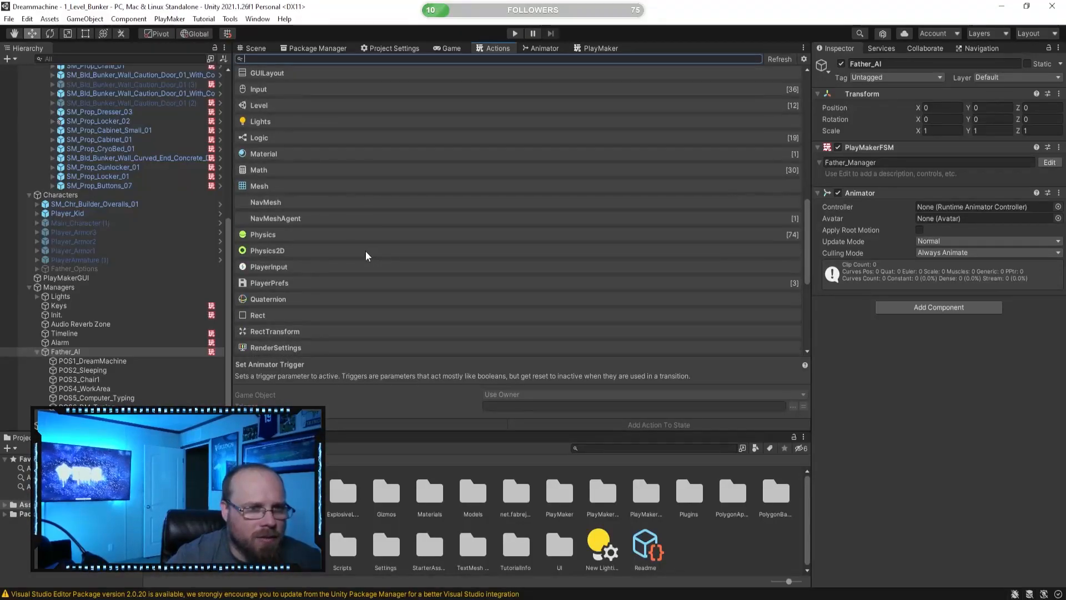
pyautogui.click(306, 203)
pyautogui.scroll(2, 342, 161)
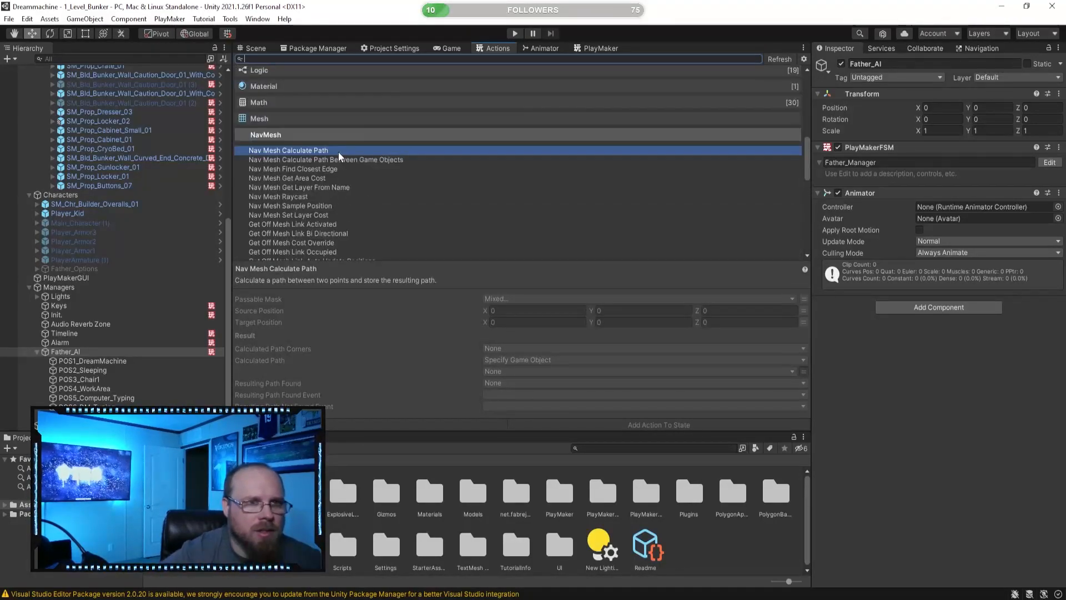
pyautogui.scroll(-1, 310, 166)
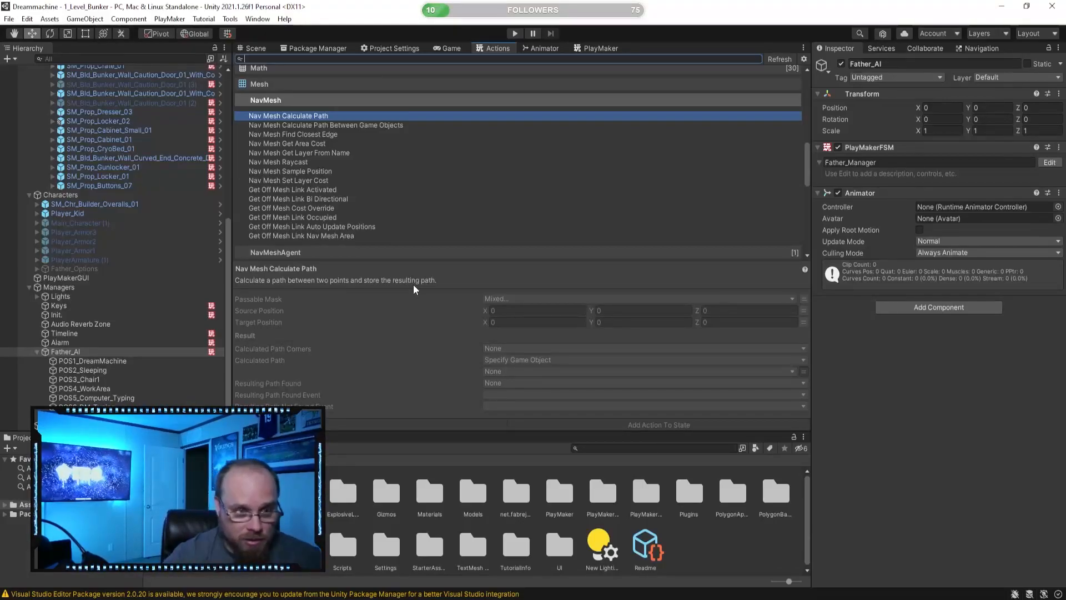
# - Read the descriptions of the NavMesh actions from Nav Mesh Calculate Path Between Game Objects through Nav Mesh Sample Position
pyautogui.click(309, 128)
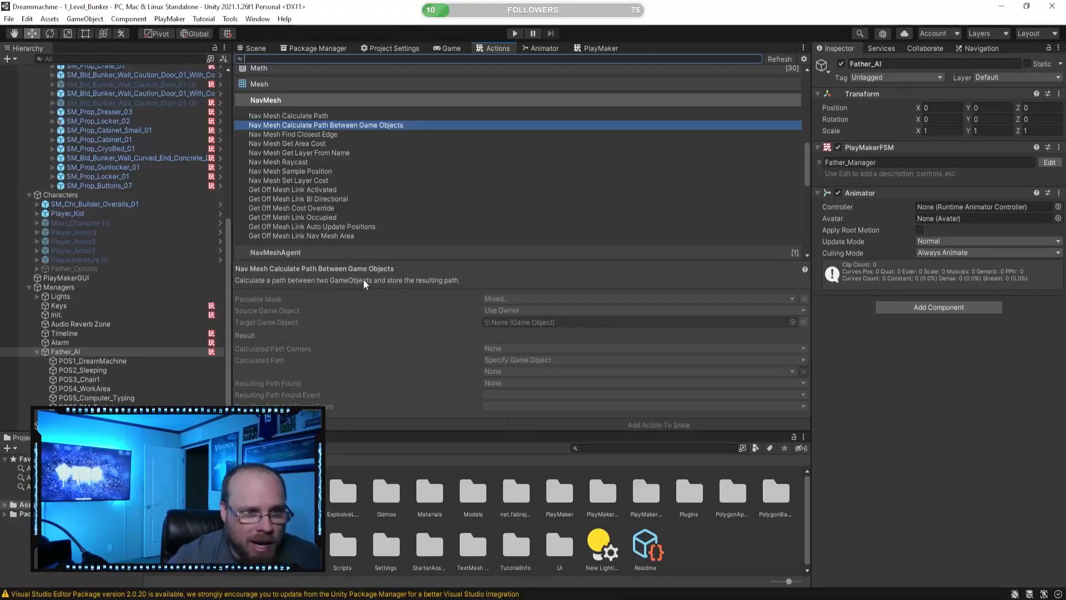
pyautogui.click(309, 135)
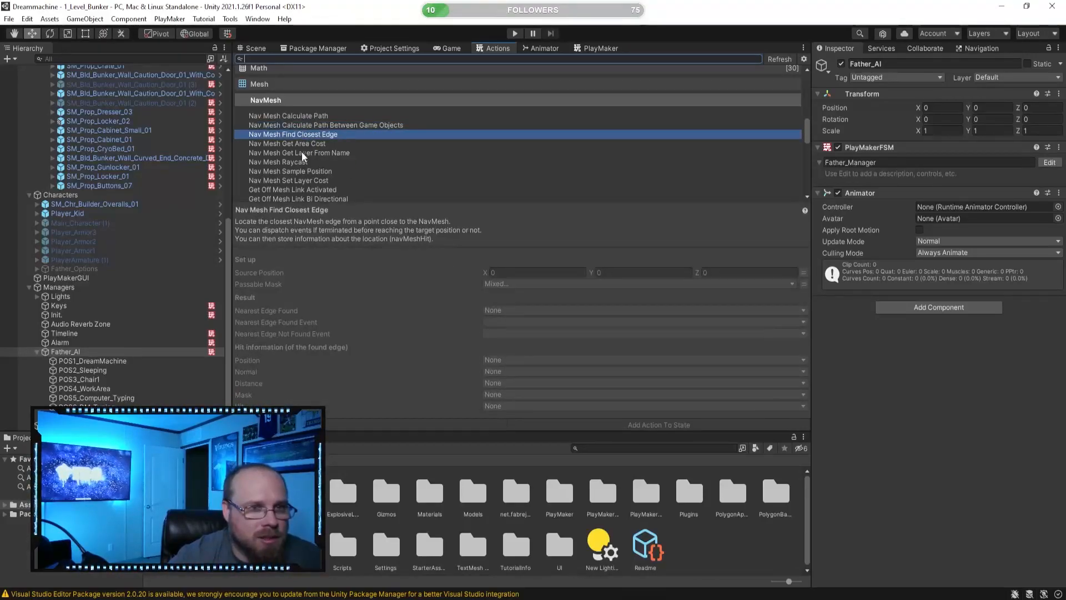
pyautogui.click(307, 146)
pyautogui.click(312, 153)
pyautogui.click(304, 163)
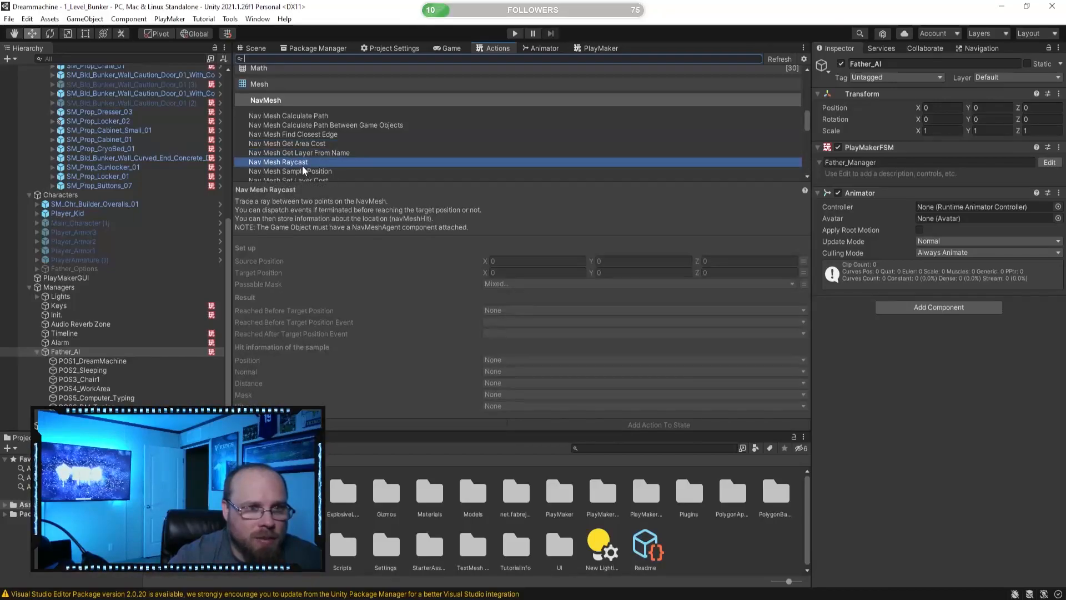
pyautogui.click(314, 170)
# - Browse the remaining NavMesh actions, expand the NavMeshAgent category and read the Set Agent Path description
pyautogui.scroll(-3, 383, 178)
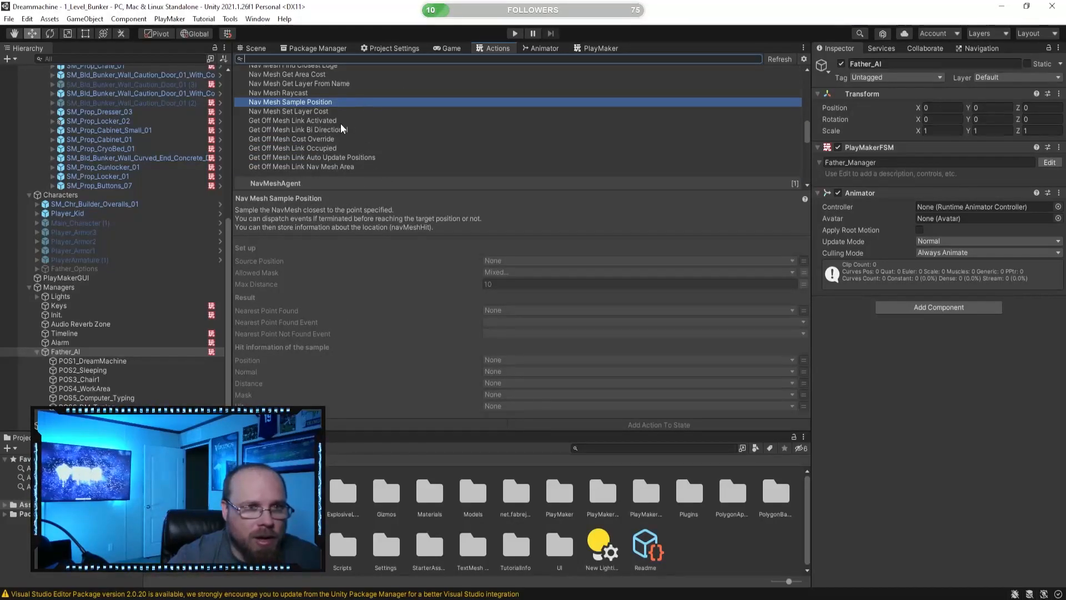
pyautogui.scroll(-3, 348, 134)
pyautogui.scroll(1, 341, 138)
pyautogui.click(306, 111)
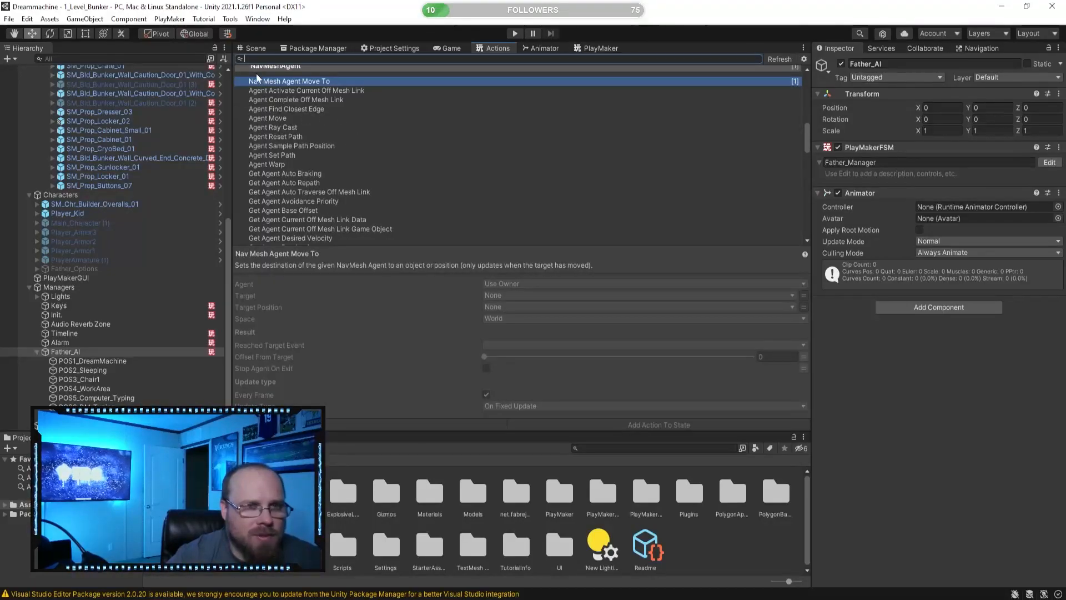
pyautogui.scroll(2, 295, 78)
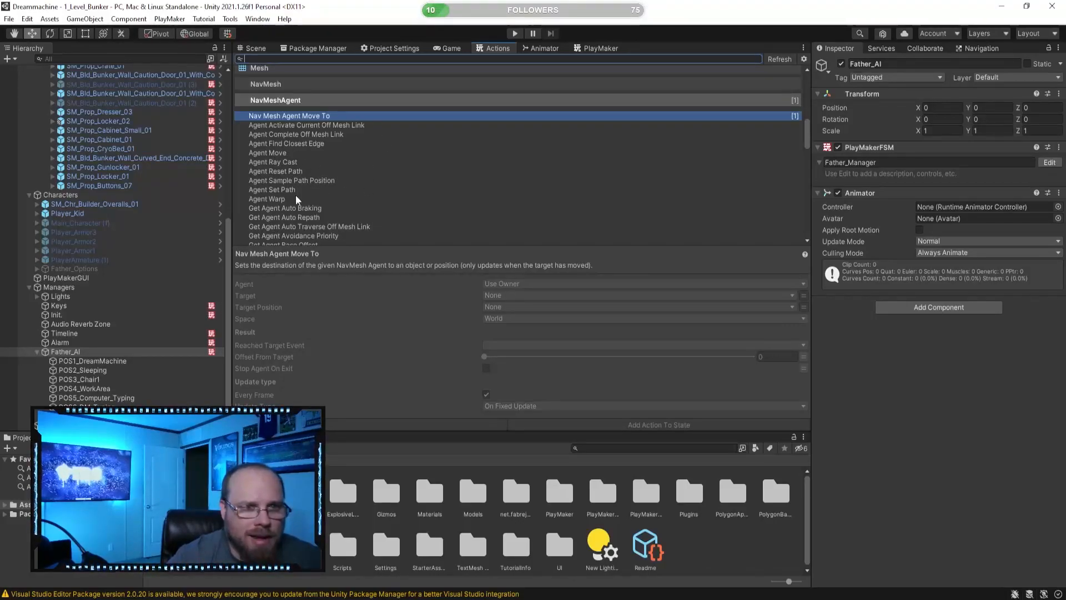
pyautogui.scroll(-5, 362, 208)
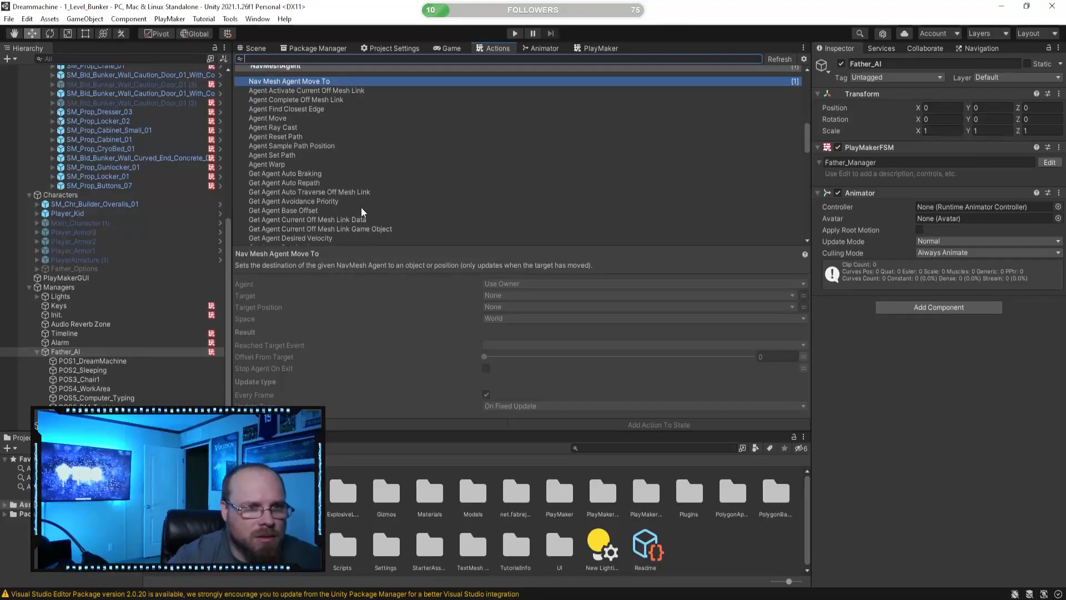
pyautogui.scroll(-2, 361, 206)
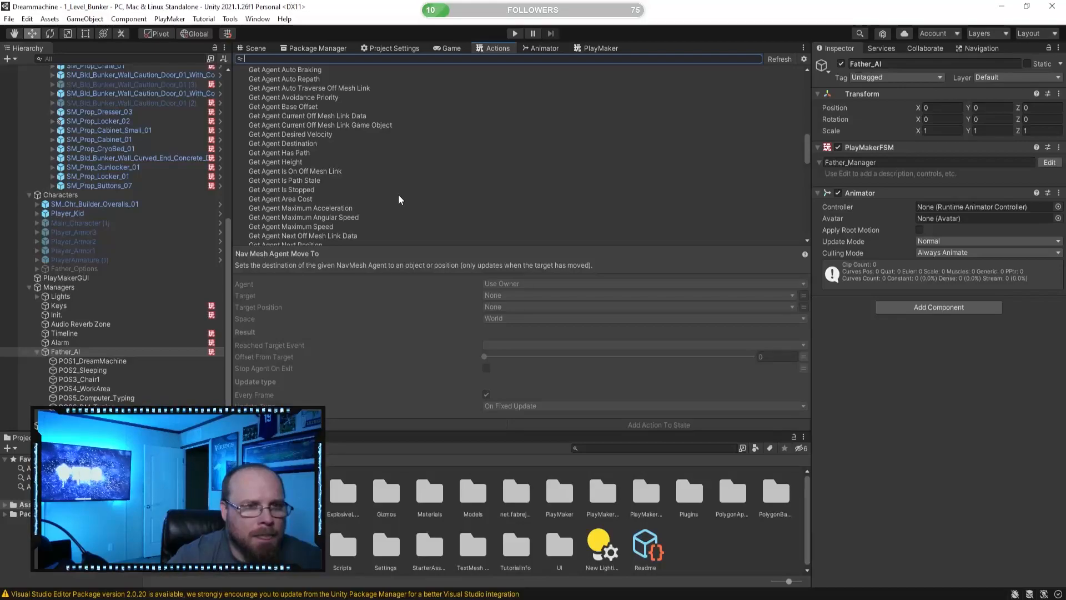
pyautogui.scroll(-2, 400, 198)
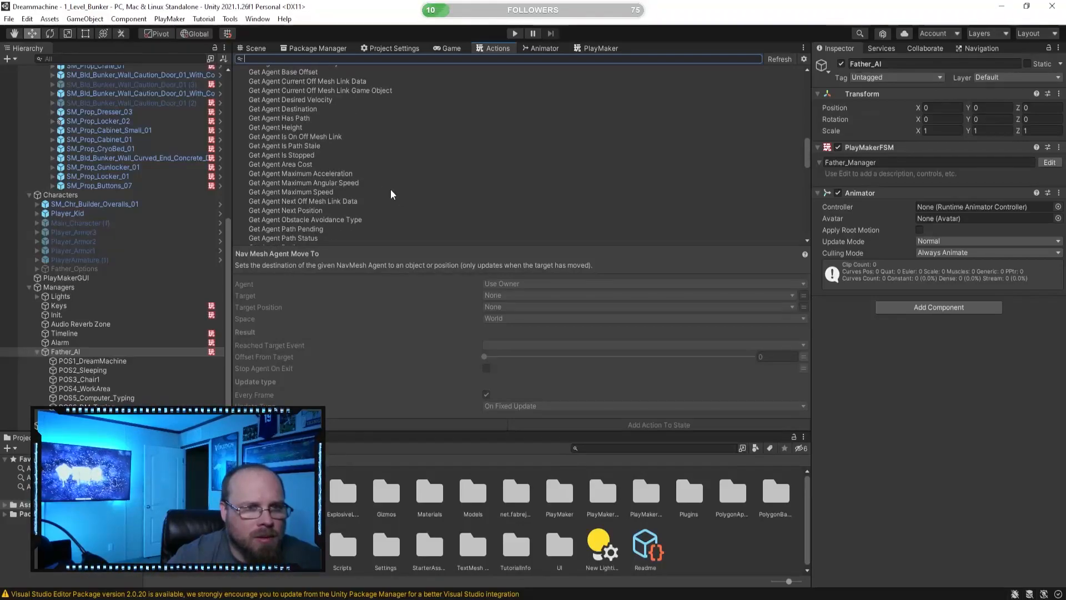
pyautogui.scroll(-2, 347, 223)
pyautogui.scroll(-9, 347, 221)
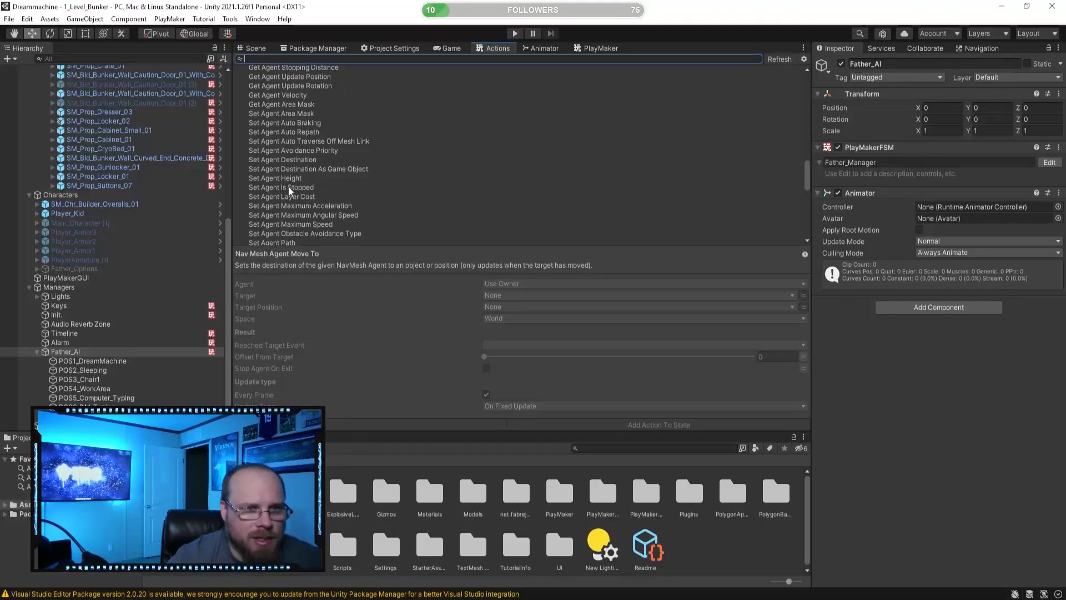
pyautogui.scroll(-4, 297, 209)
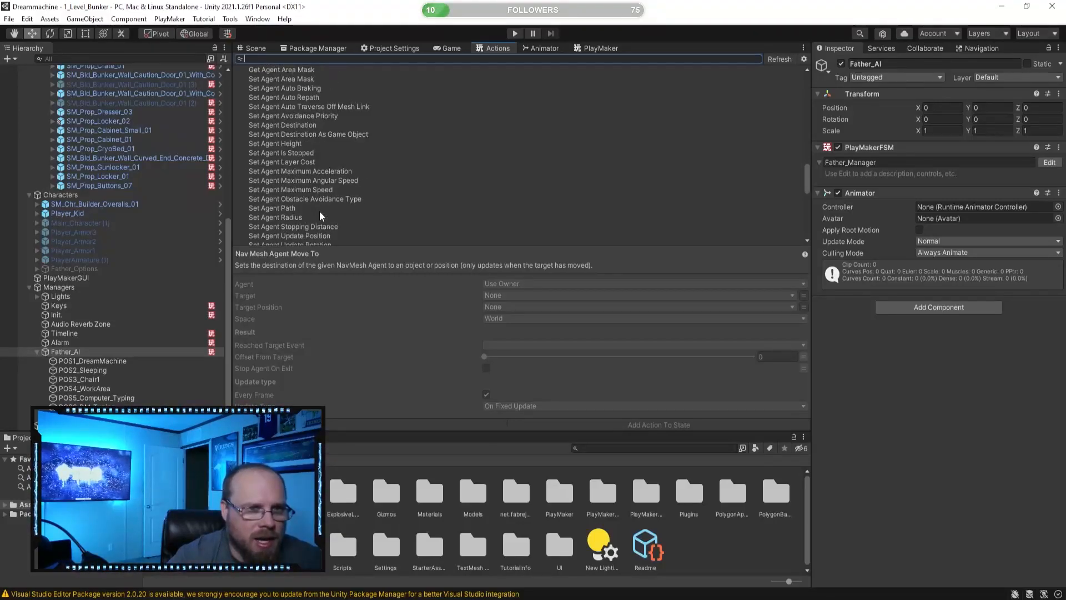
pyautogui.click(264, 174)
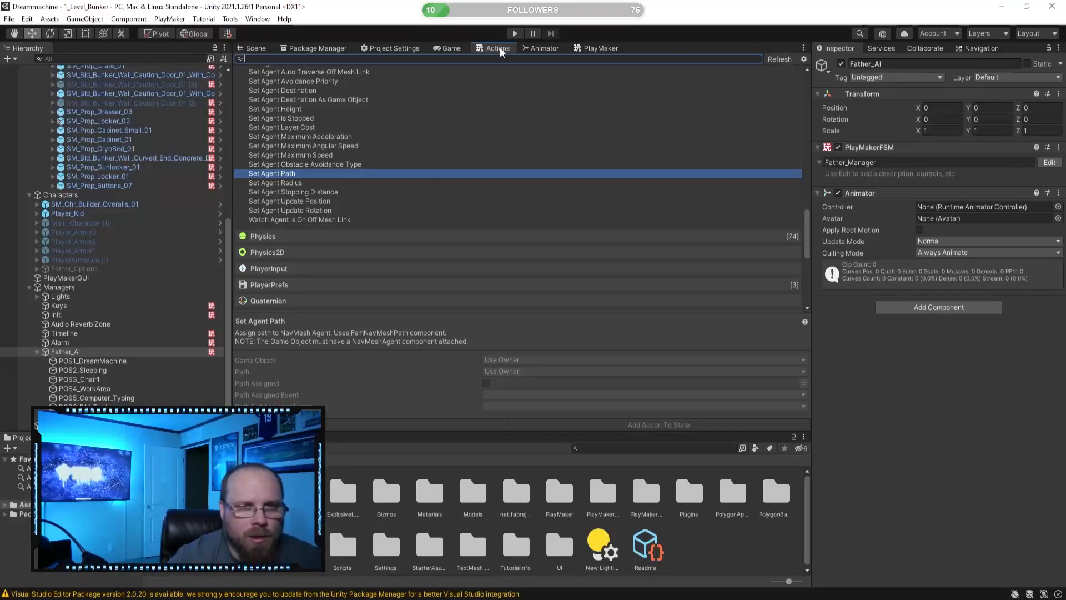
# - Review the NavMesh category again, return to the NavMeshAgent category and read the Agent Reset Path description
pyautogui.scroll(15, 336, 132)
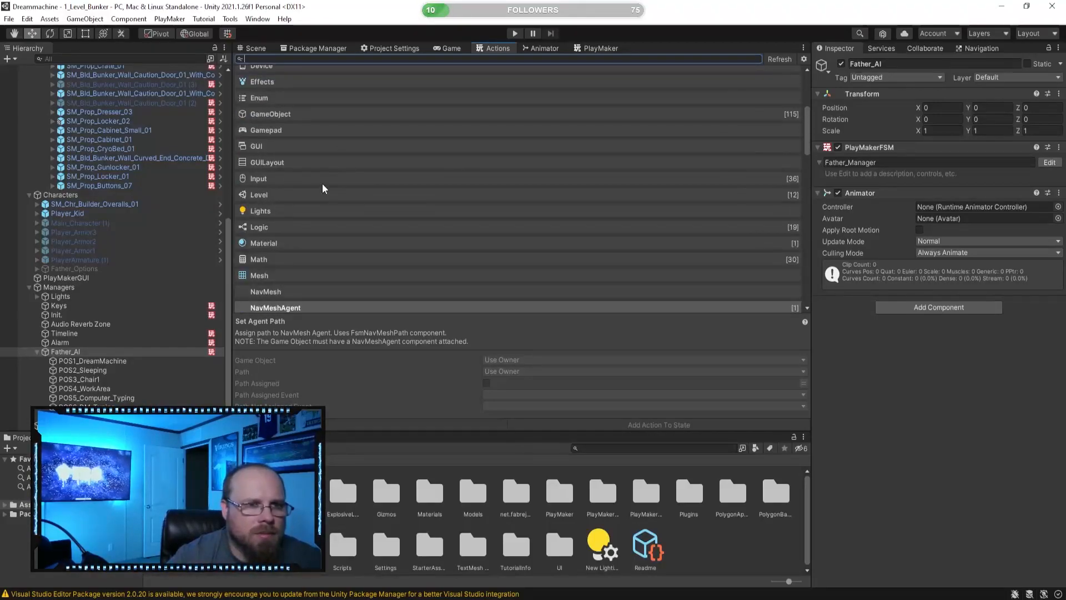
pyautogui.scroll(-2, 314, 208)
pyautogui.click(310, 224)
pyautogui.scroll(-2, 372, 203)
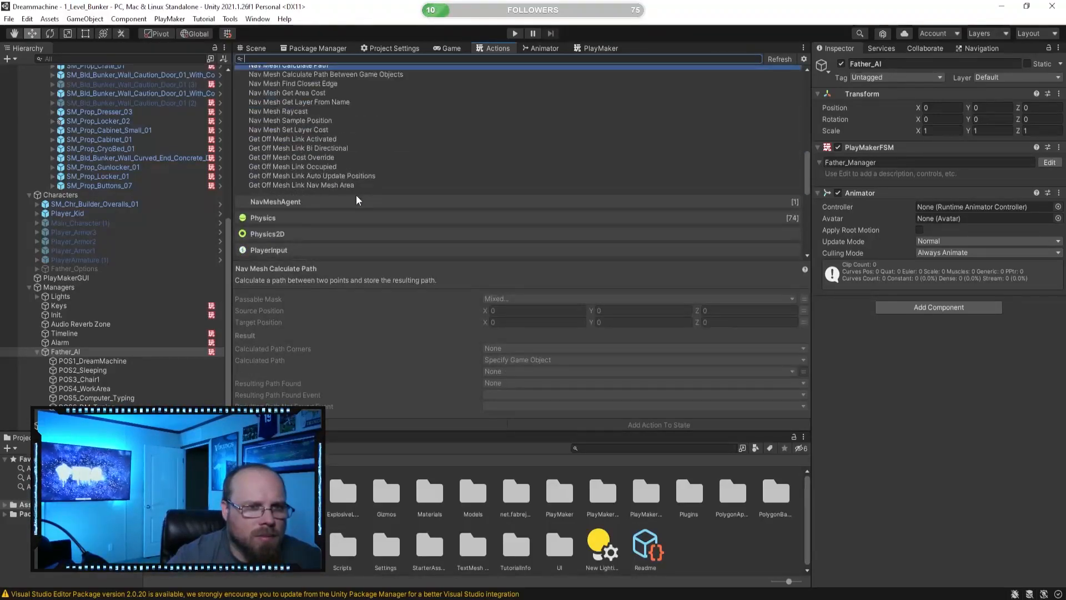
pyautogui.scroll(2, 331, 176)
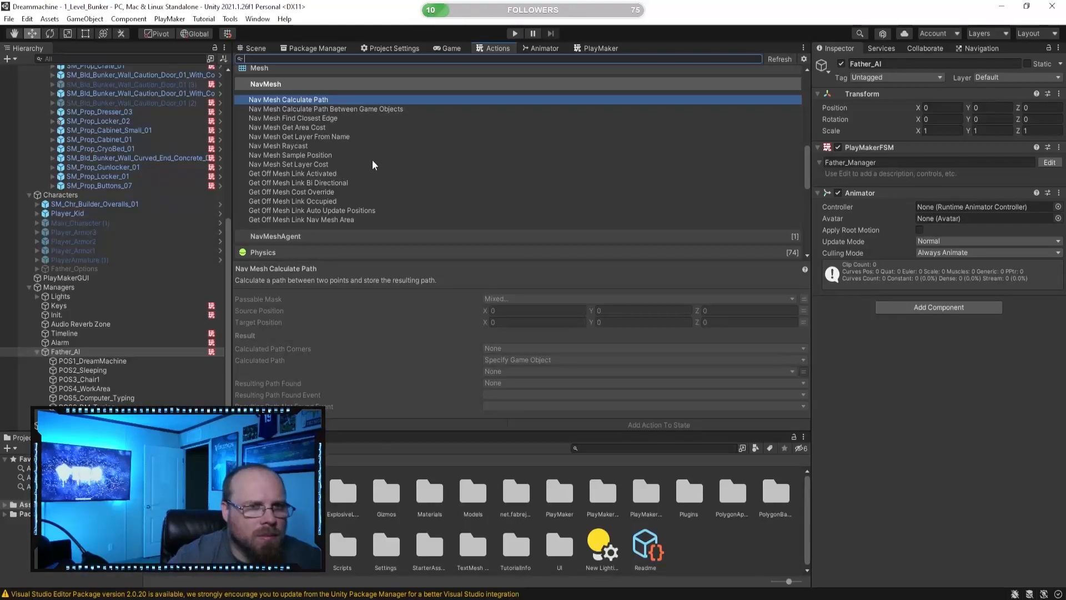
pyautogui.scroll(-5, 333, 100)
pyautogui.click(310, 136)
pyautogui.scroll(-3, 389, 167)
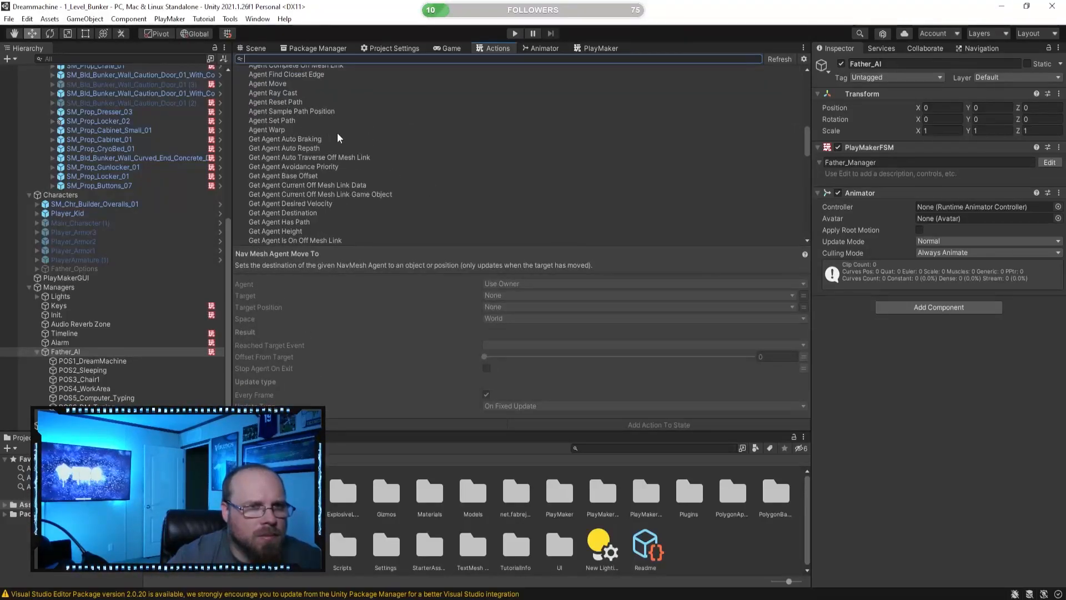
pyautogui.click(301, 118)
pyautogui.click(303, 102)
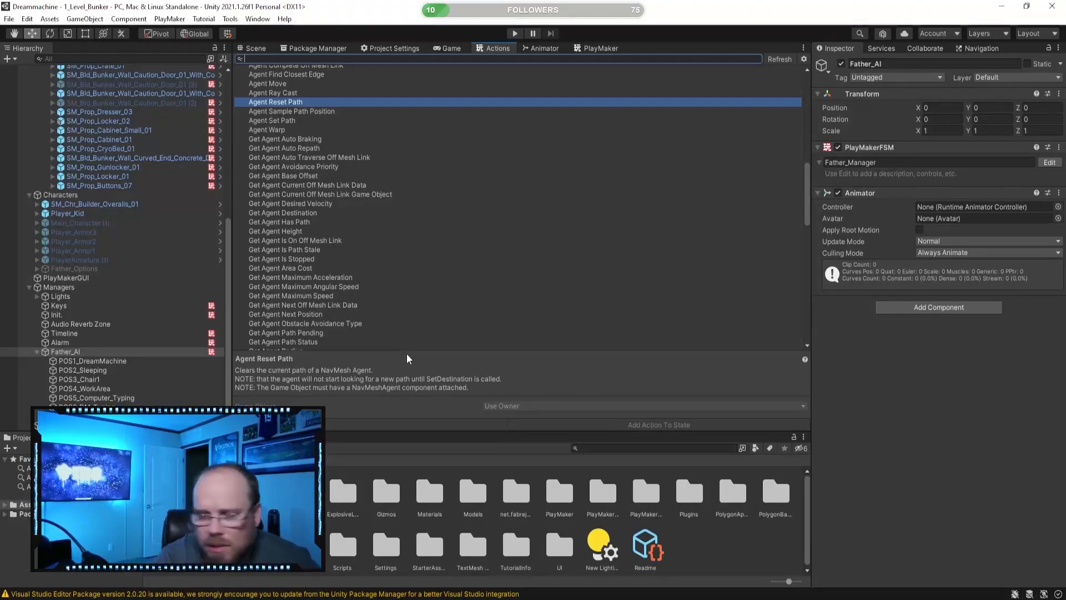
# - Run the level in Play mode and watch the bearded character walk out past the lockers in the Scene view
pyautogui.click(255, 49)
pyautogui.moveTo(333, 154); pyautogui.dragTo(681, 272, button='right')
pyautogui.moveTo(547, 321); pyautogui.dragTo(670, 361, button='right')
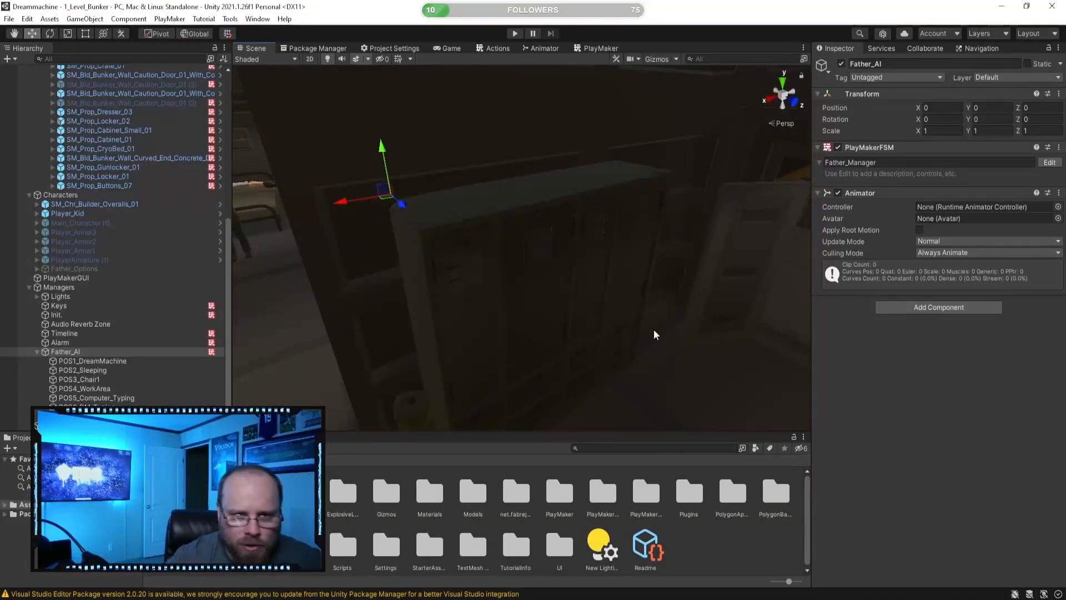
pyautogui.moveTo(630, 323); pyautogui.dragTo(552, 327, button='right')
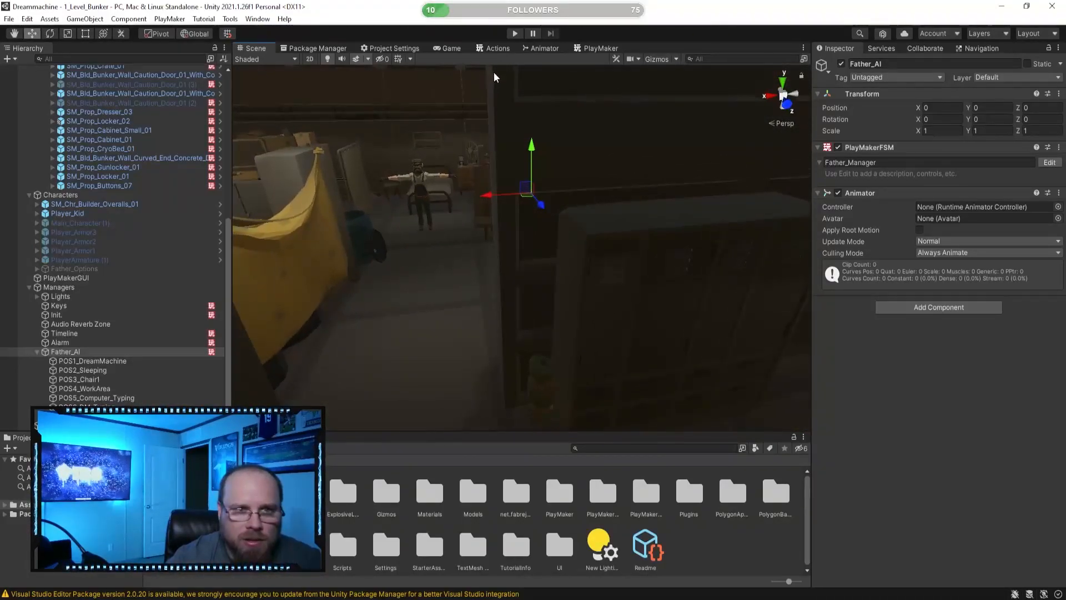
pyautogui.click(515, 33)
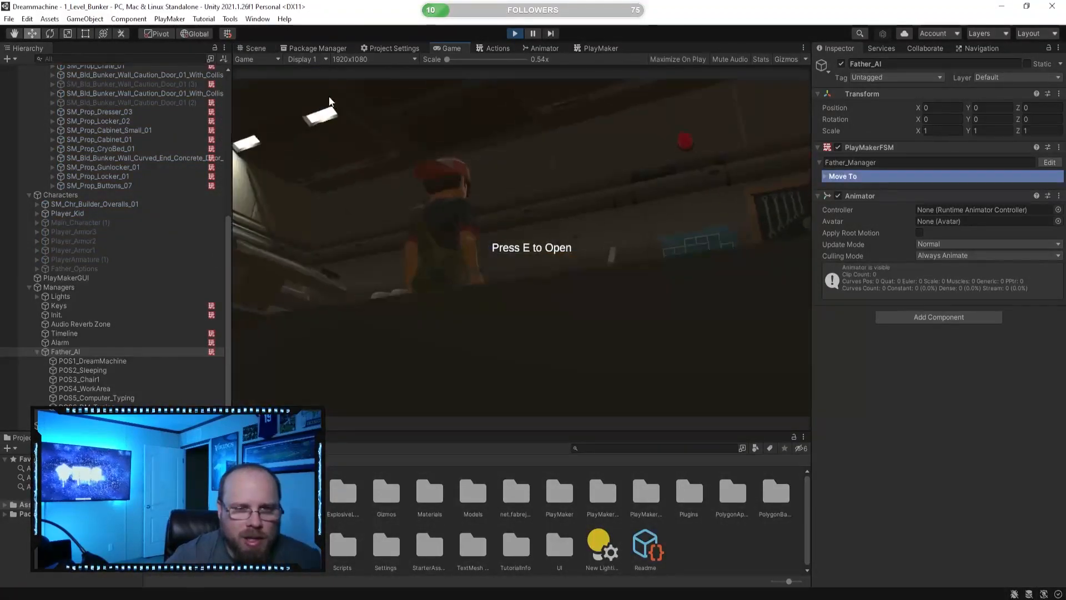
pyautogui.click(255, 49)
pyautogui.moveTo(426, 188); pyautogui.dragTo(505, 284, button='right')
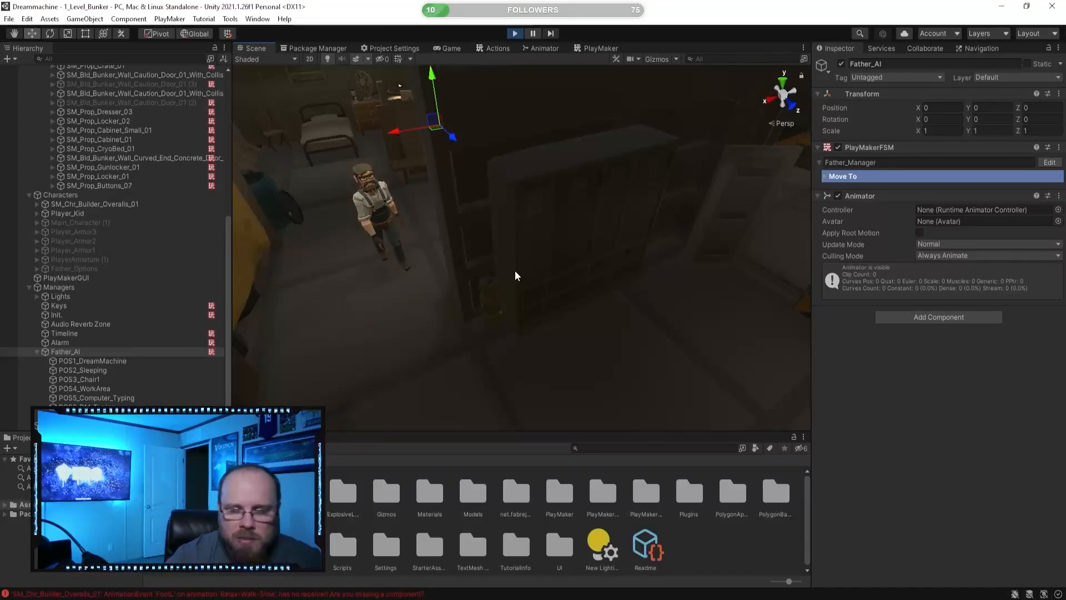
pyautogui.moveTo(381, 314); pyautogui.dragTo(595, 235, button='right')
pyautogui.moveTo(528, 253); pyautogui.dragTo(294, 243, button='right')
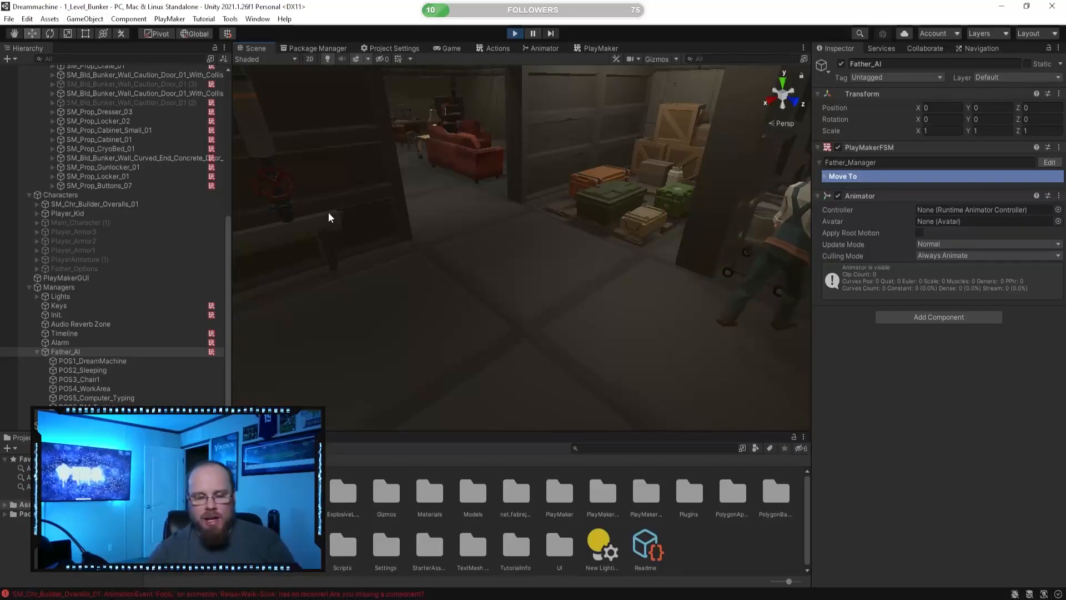
# - Follow the bearded character around the car and back through the bedroom area in the Scene view
pyautogui.moveTo(277, 242); pyautogui.dragTo(412, 215, button='right')
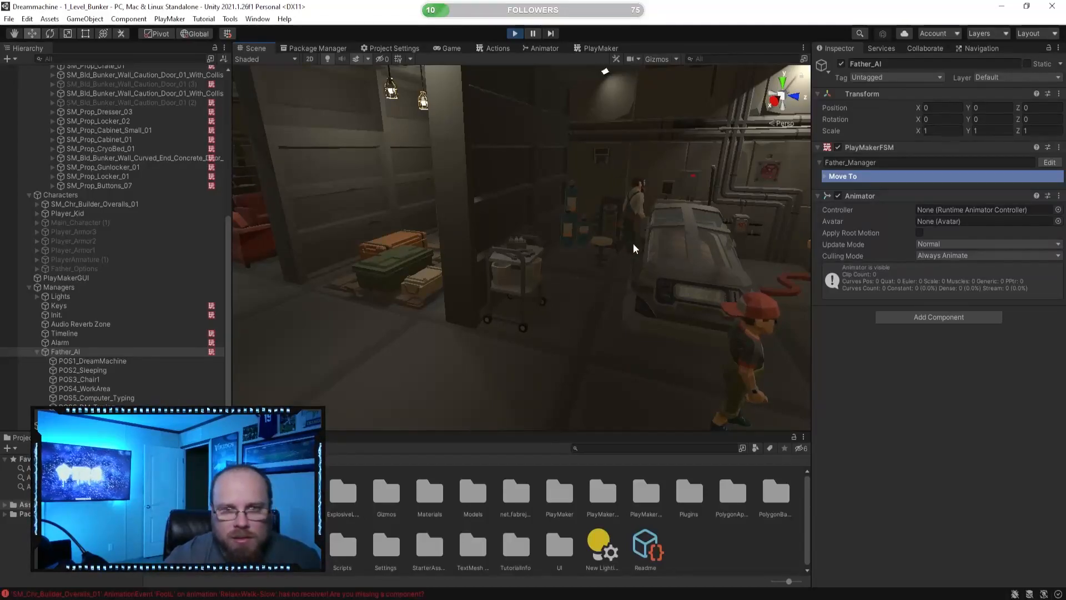
pyautogui.moveTo(565, 298); pyautogui.dragTo(592, 300, button='right')
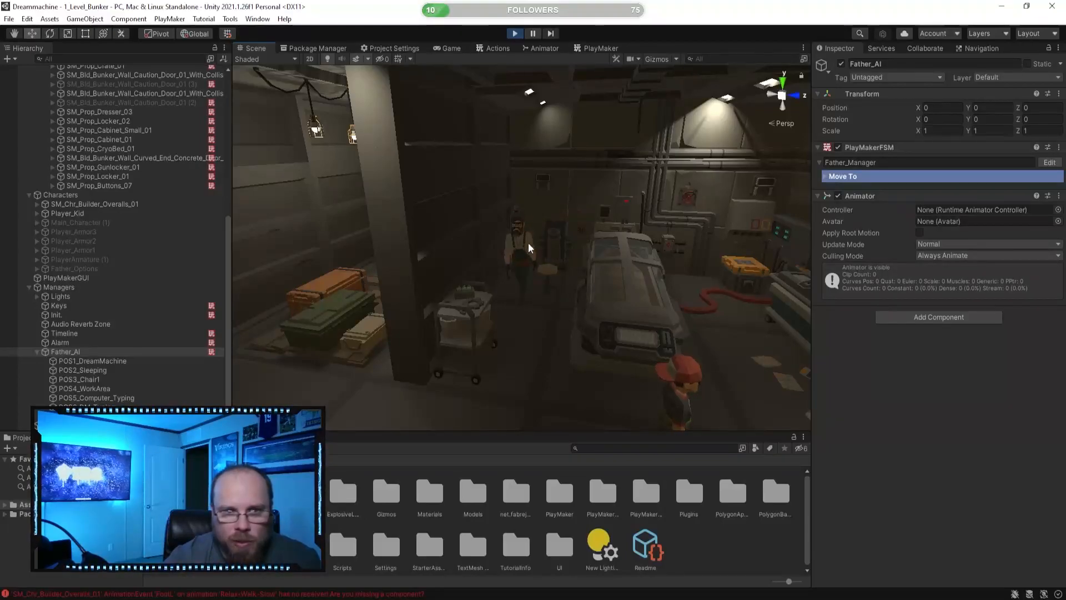
pyautogui.moveTo(538, 330); pyautogui.dragTo(350, 300, button='right')
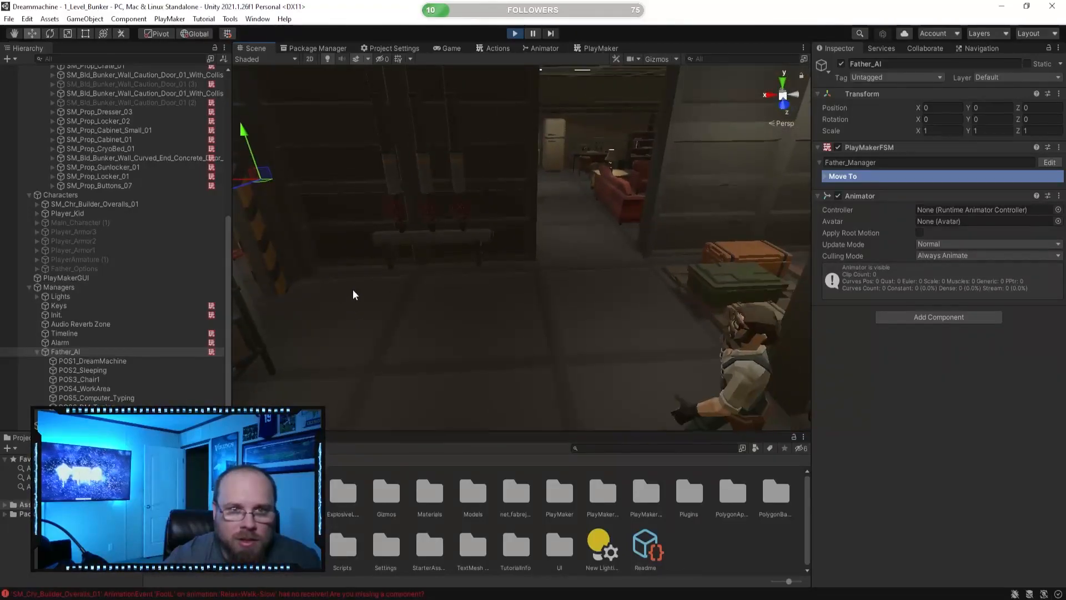
pyautogui.click(691, 524)
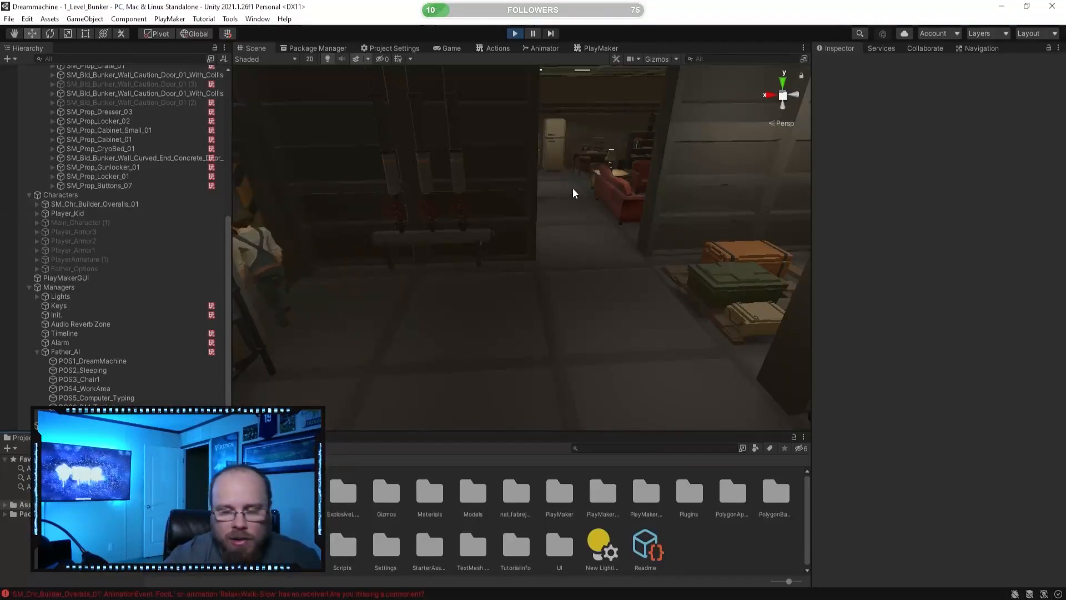
pyautogui.moveTo(540, 180); pyautogui.dragTo(519, 221, button='right')
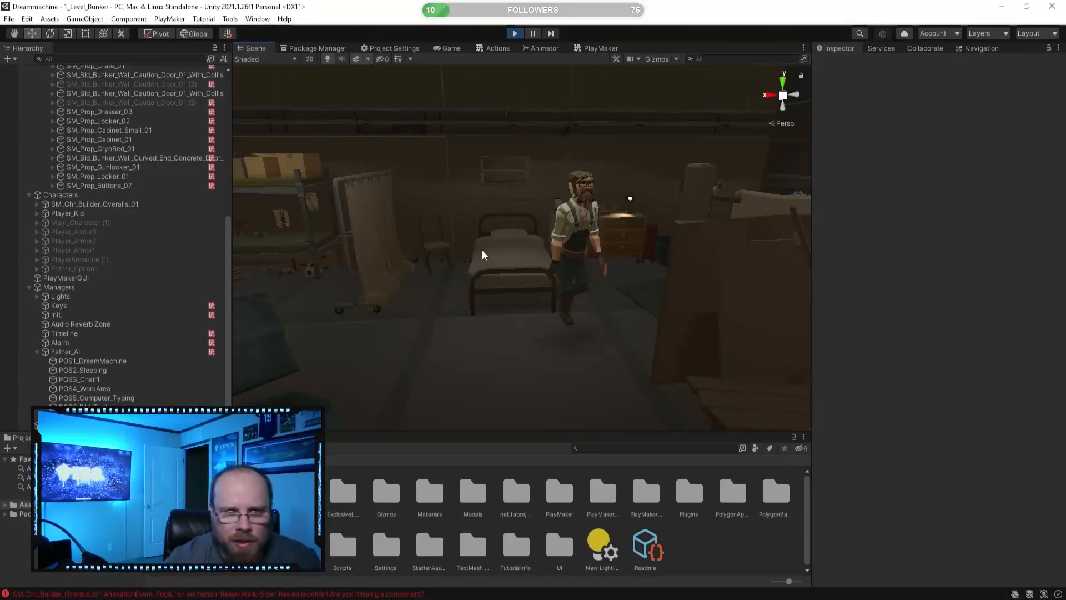
pyautogui.moveTo(500, 289); pyautogui.dragTo(611, 266, button='right')
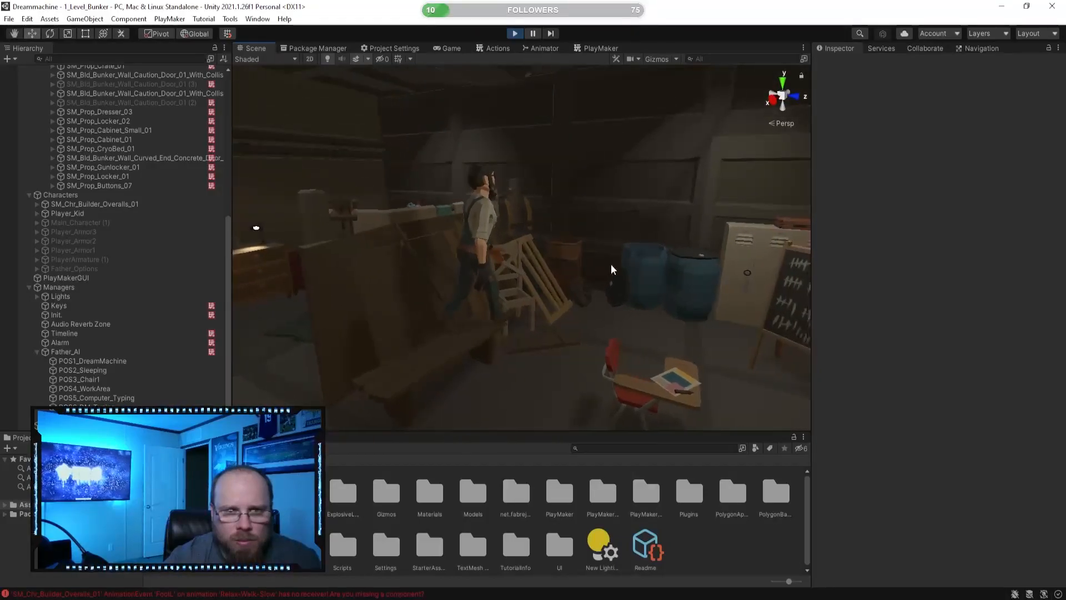
# - Pause the game, inspect the character among the barrels against the POS3_Chair1 target, and end Play mode
pyautogui.click(533, 34)
pyautogui.moveTo(614, 285); pyautogui.dragTo(717, 325, button='right')
pyautogui.press('w')
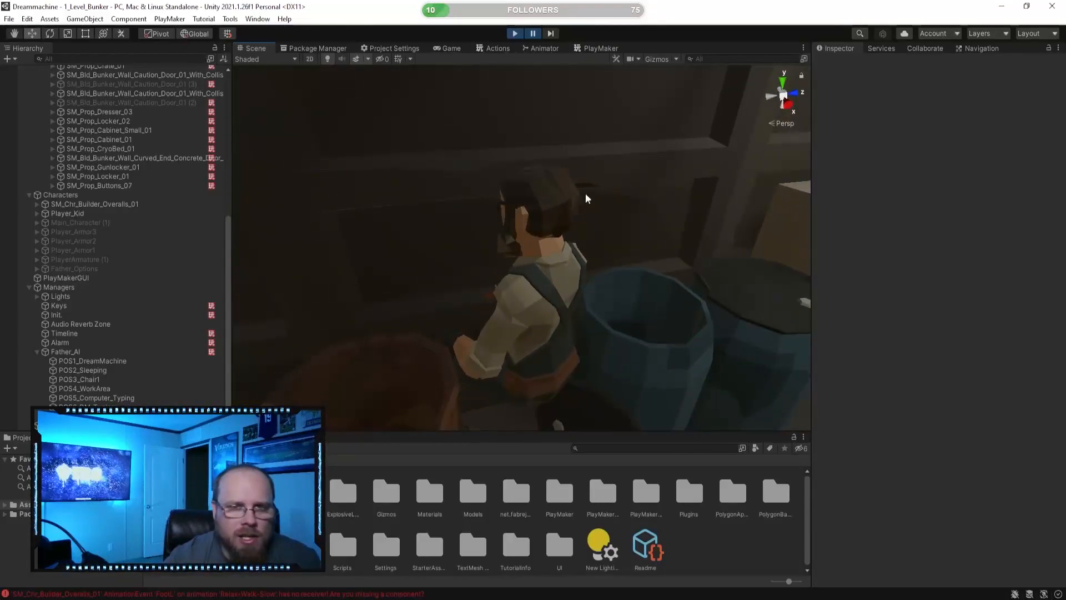
pyautogui.click(89, 379)
pyautogui.moveTo(372, 284); pyautogui.dragTo(511, 284, button='right')
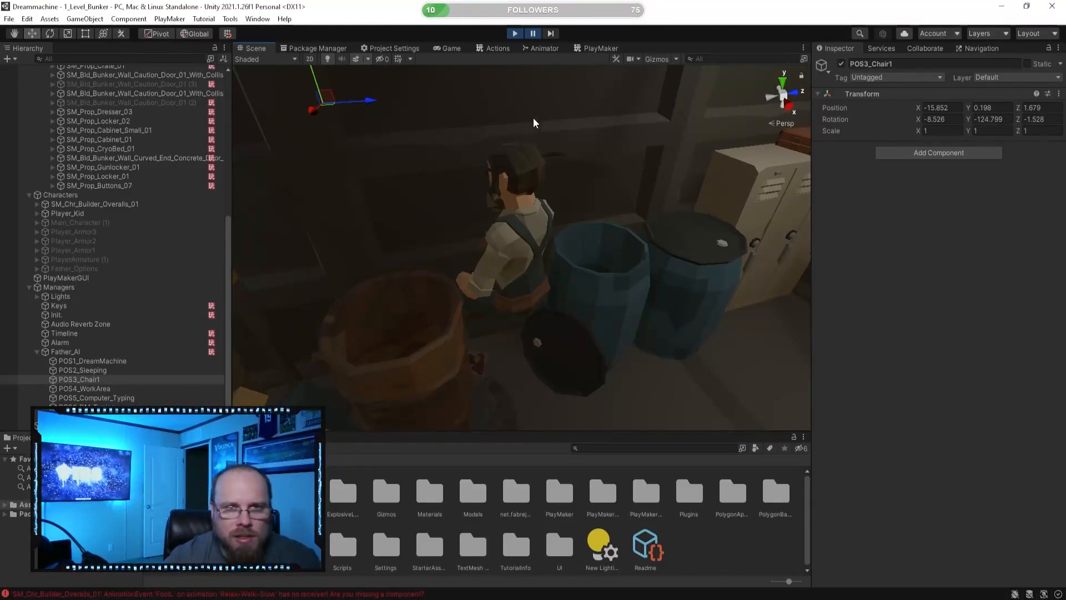
pyautogui.moveTo(525, 263); pyautogui.dragTo(556, 192, button='right')
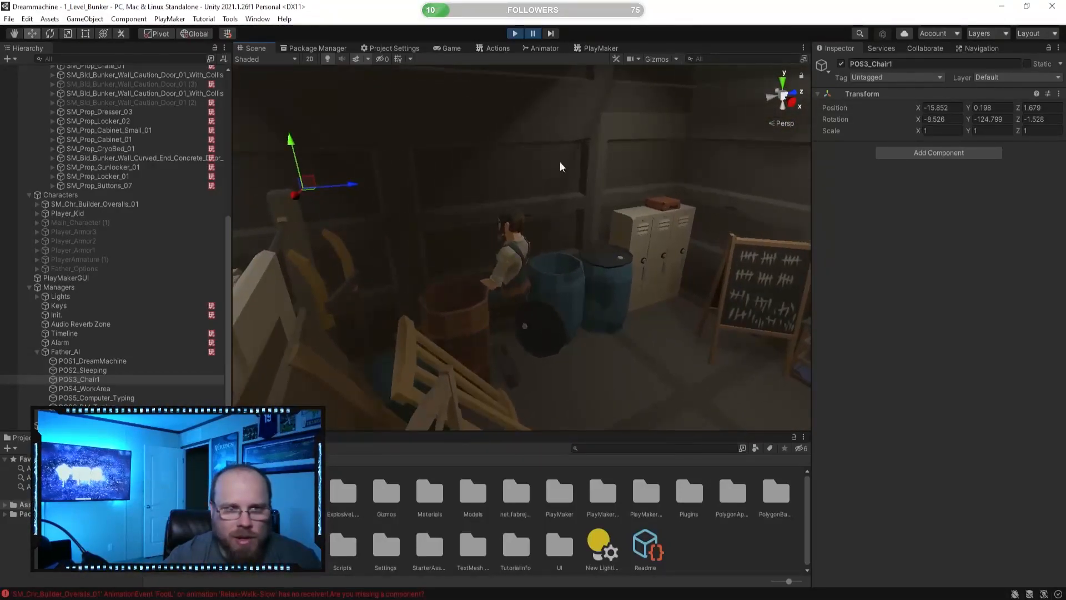
pyautogui.click(521, 33)
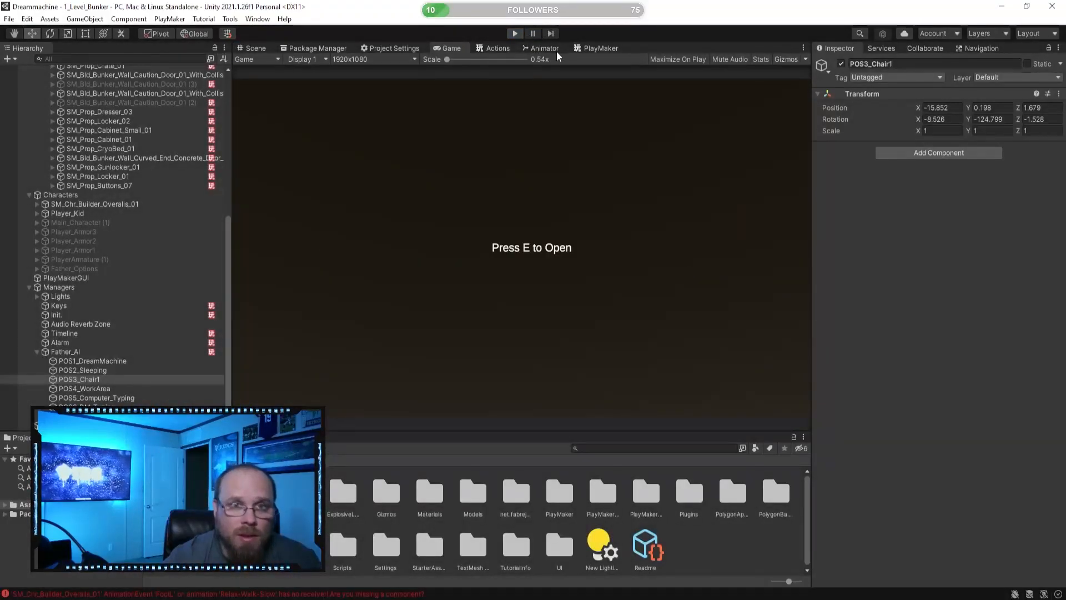
# - In the Father_Manager graph, move Get Position, Init., Wait and Array Get upward and place Reset Index beside Array Get
pyautogui.click(592, 49)
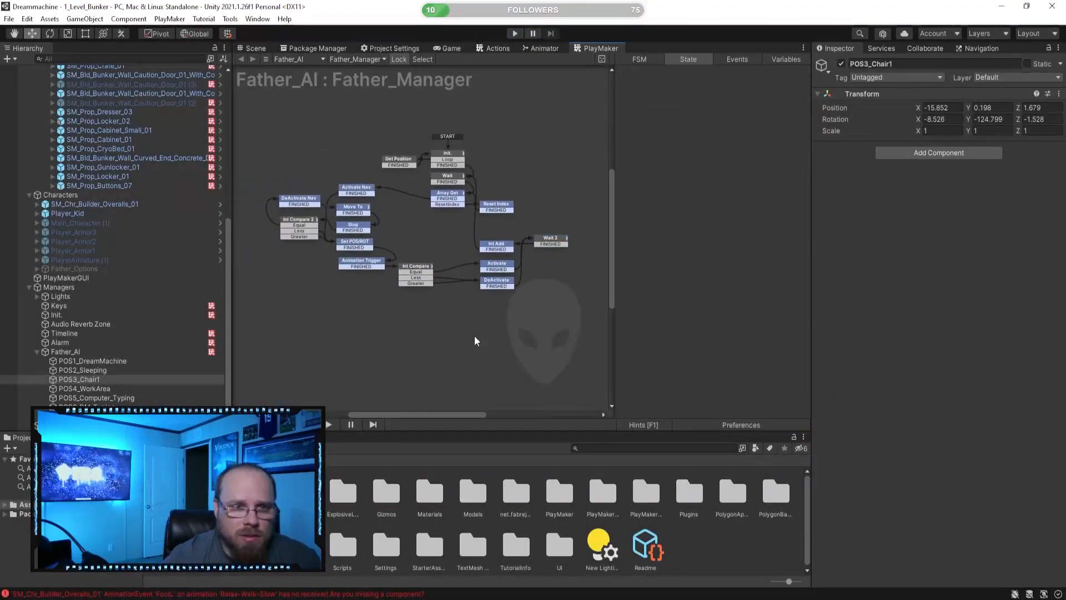
pyautogui.scroll(5, 451, 261)
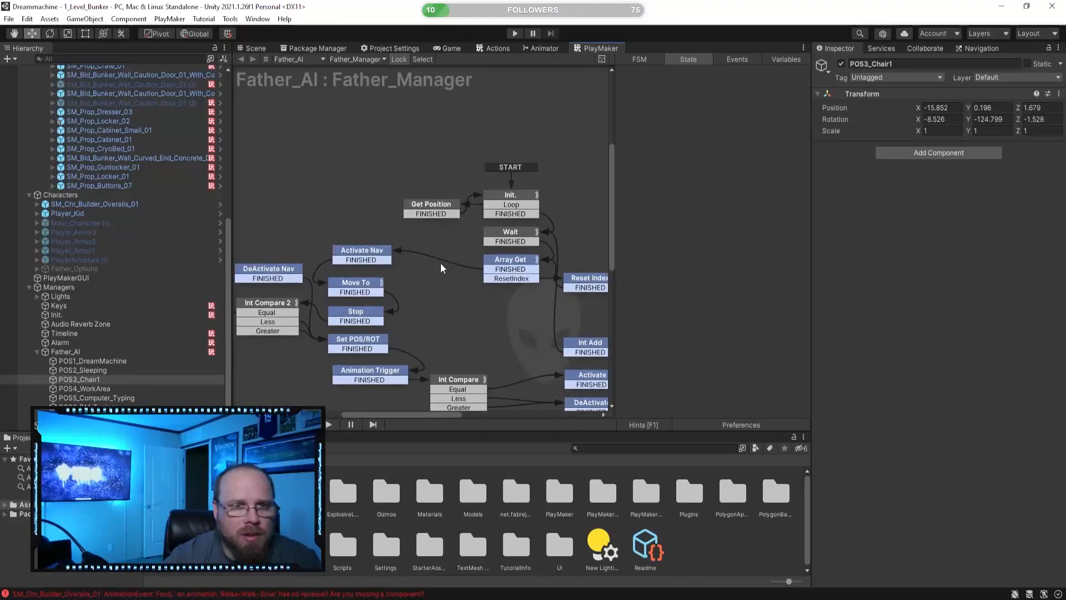
pyautogui.moveTo(593, 228); pyautogui.dragTo(511, 238, button='middle')
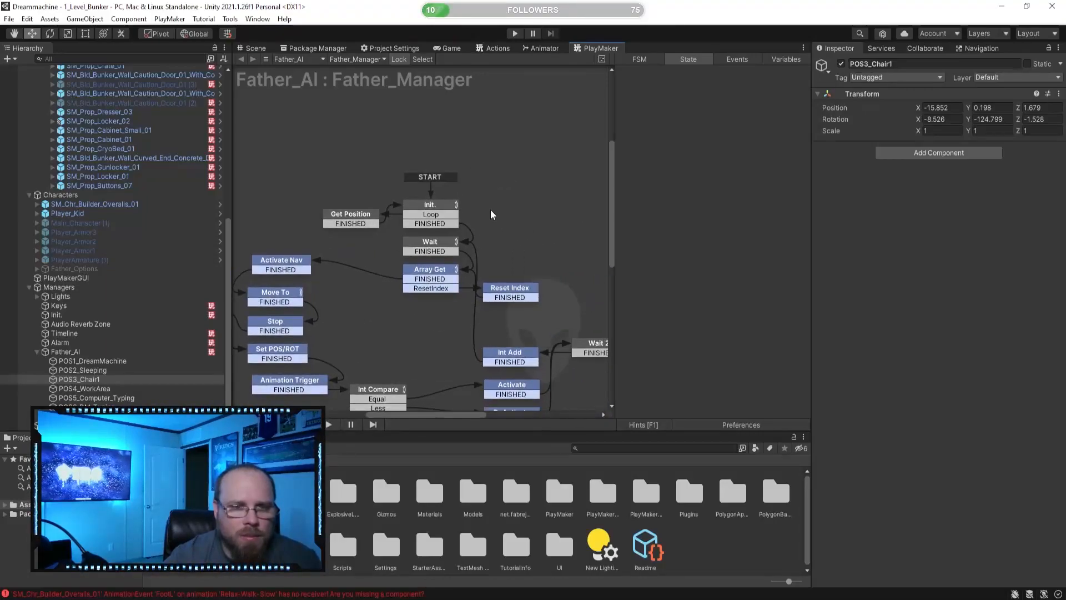
pyautogui.moveTo(326, 182); pyautogui.dragTo(505, 257)
pyautogui.moveTo(427, 240); pyautogui.dragTo(431, 177)
pyautogui.moveTo(443, 271); pyautogui.dragTo(444, 207)
pyautogui.click(414, 258)
pyautogui.moveTo(443, 257)
pyautogui.mouseDown(button='middle')
pyautogui.moveTo(423, 253)
pyautogui.moveTo(438, 263)
pyautogui.mouseUp(button='middle')
pyautogui.moveTo(511, 293); pyautogui.dragTo(542, 235)
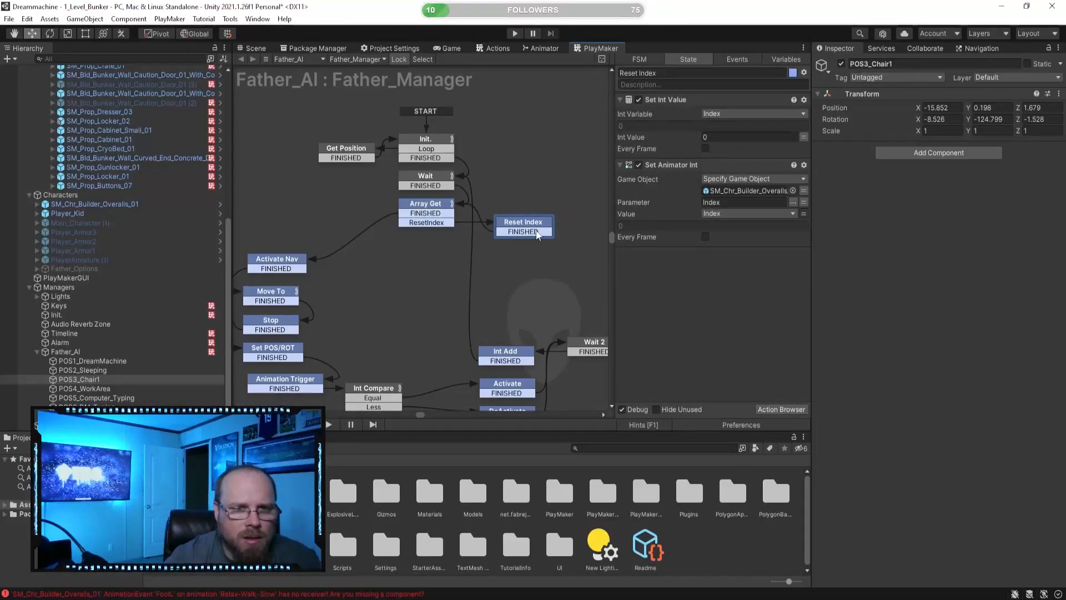
# - Stack the Activate Nav, Move To and Stop states in a column directly beneath Array Get
pyautogui.click(535, 314)
pyautogui.moveTo(361, 292); pyautogui.dragTo(465, 277, button='middle')
pyautogui.moveTo(385, 247); pyautogui.dragTo(538, 231)
pyautogui.click(512, 312)
pyautogui.moveTo(505, 301); pyautogui.dragTo(473, 274, button='middle')
pyautogui.moveTo(358, 253); pyautogui.dragTo(514, 230)
pyautogui.click(356, 279)
pyautogui.moveTo(356, 280); pyautogui.dragTo(321, 251, button='middle')
pyautogui.moveTo(321, 252); pyautogui.dragTo(476, 227)
pyautogui.click(452, 284)
# - Place the Int Compare 2 state directly beneath Stop in the same column
pyautogui.moveTo(453, 283); pyautogui.dragTo(485, 265, button='middle')
pyautogui.moveTo(275, 228); pyautogui.dragTo(439, 222)
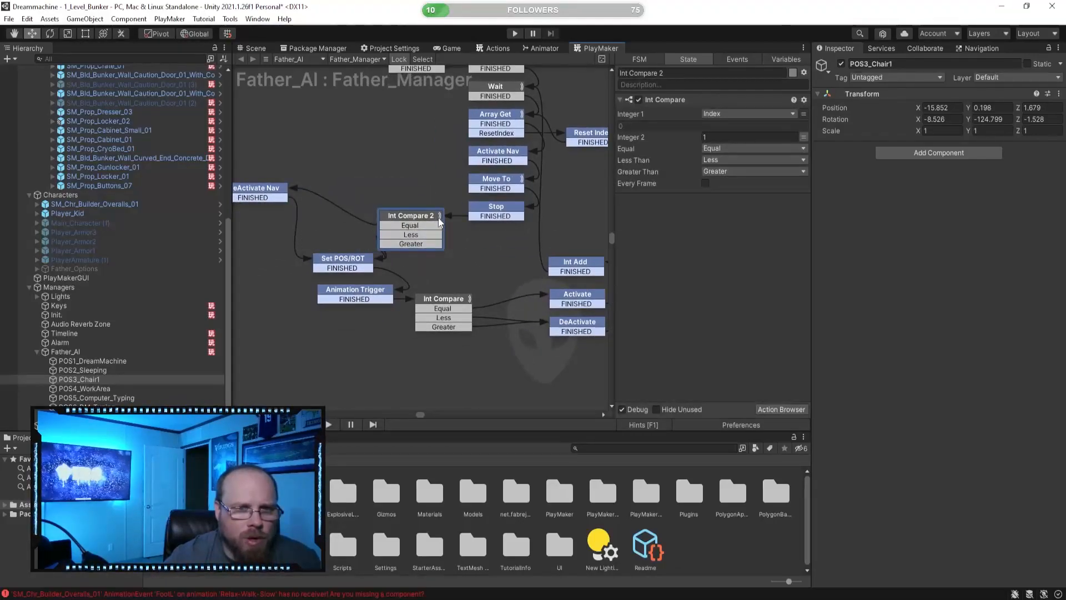
pyautogui.moveTo(479, 289); pyautogui.dragTo(463, 269, button='middle')
pyautogui.moveTo(395, 199); pyautogui.dragTo(485, 218)
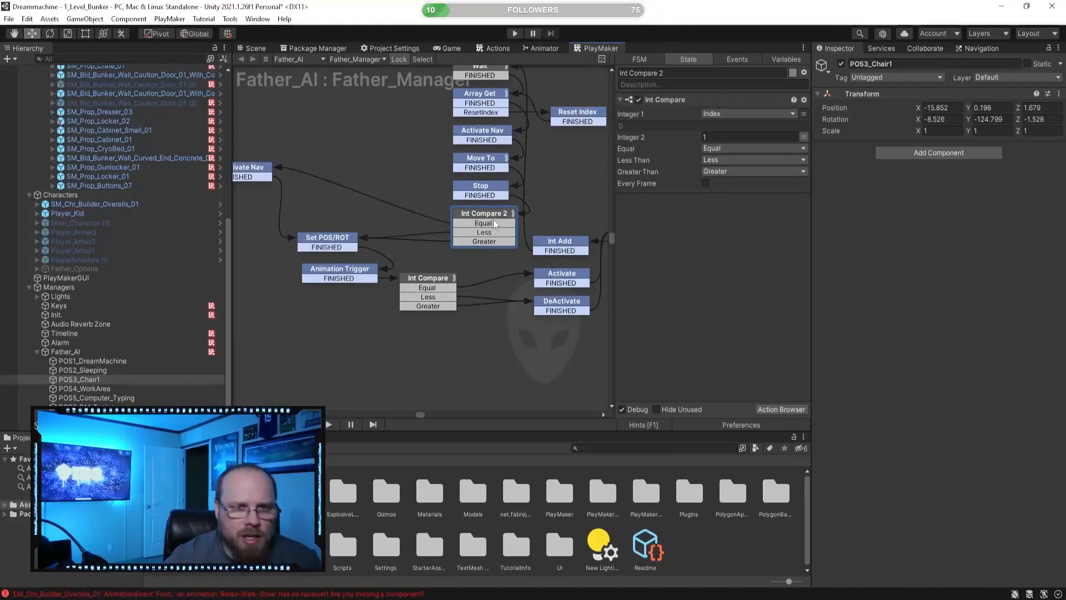
# - Shift the Int Add, Activate, DeActivate and Wait 2 states together further away from the main column of the Father_Manager graph
pyautogui.moveTo(522, 346); pyautogui.dragTo(482, 367, button='middle')
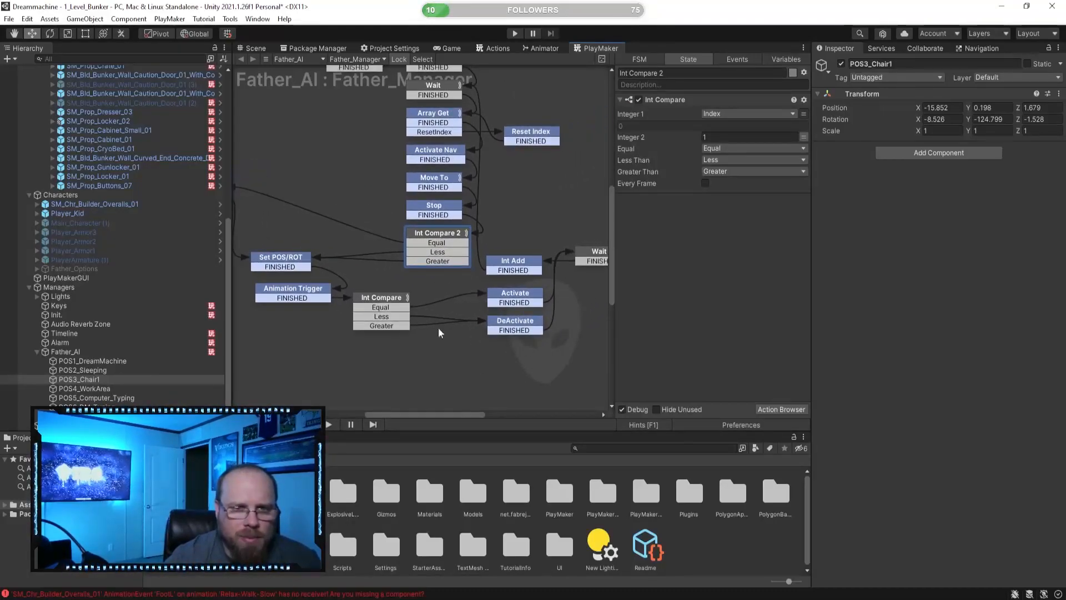
pyautogui.moveTo(452, 334); pyautogui.dragTo(589, 354, button='middle')
pyautogui.moveTo(476, 382); pyautogui.dragTo(391, 262)
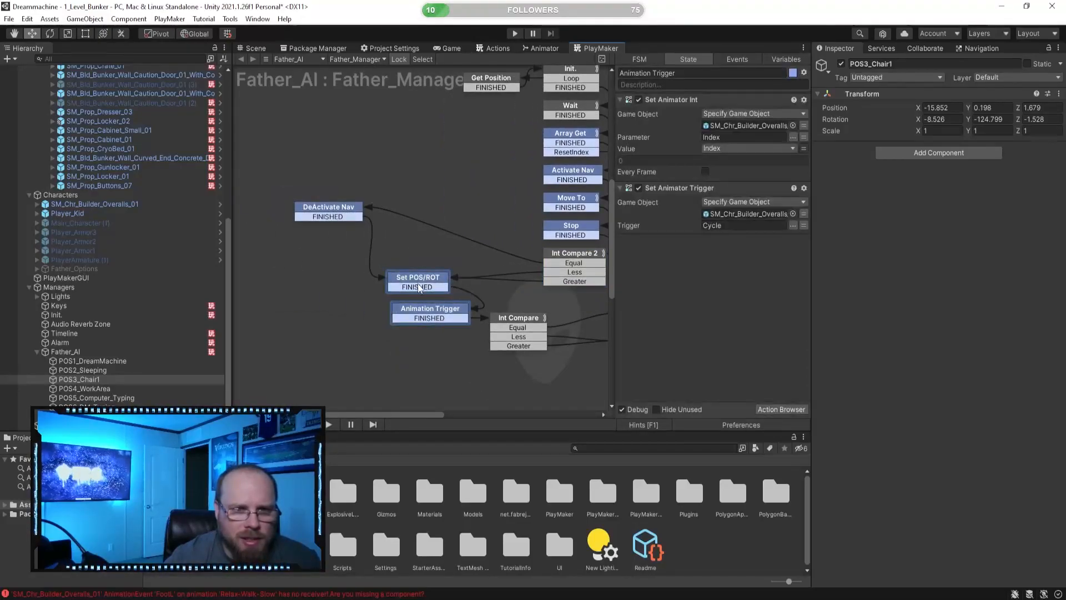
pyautogui.click(440, 381)
pyautogui.moveTo(463, 342); pyautogui.dragTo(349, 381, button='middle')
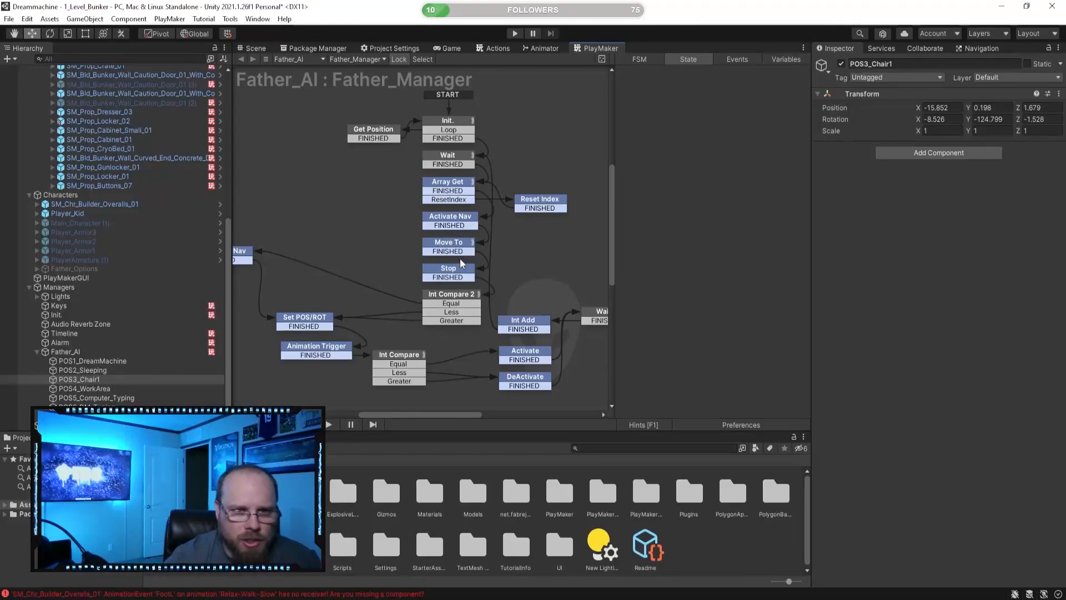
pyautogui.moveTo(454, 345); pyautogui.dragTo(504, 252, button='middle')
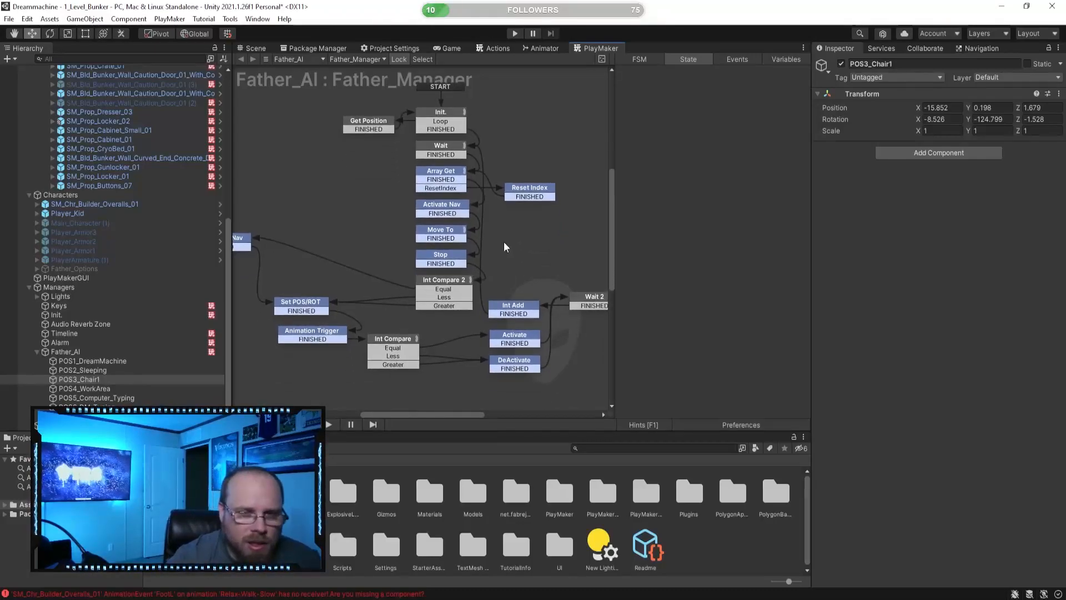
pyautogui.moveTo(447, 344); pyautogui.dragTo(423, 338, button='middle')
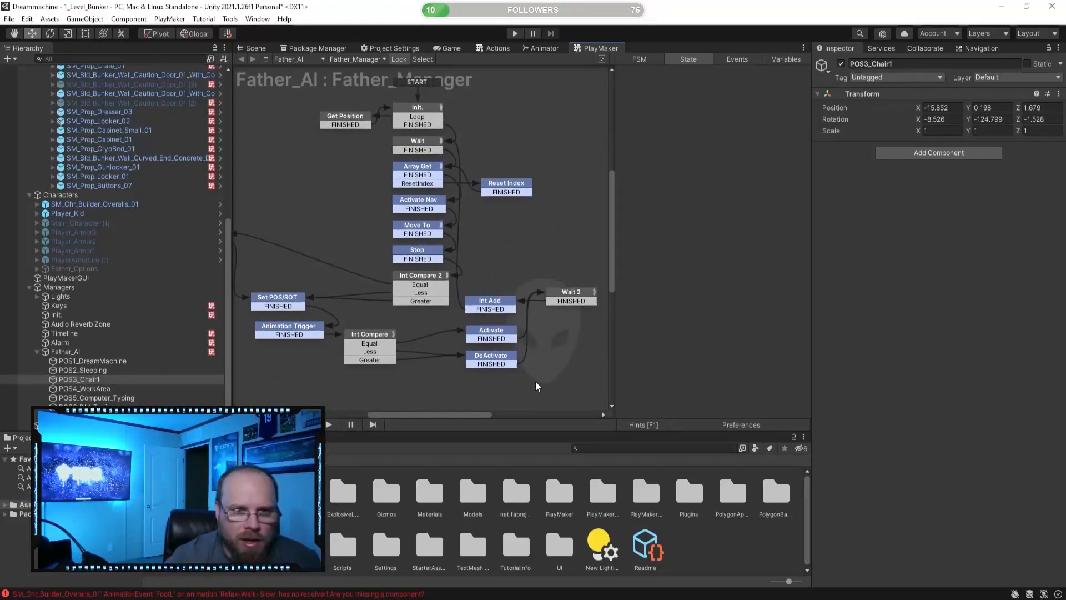
pyautogui.moveTo(540, 383); pyautogui.dragTo(463, 290)
pyautogui.click(590, 378)
pyautogui.moveTo(593, 381); pyautogui.dragTo(467, 267)
pyautogui.moveTo(494, 304); pyautogui.dragTo(571, 270)
# - Stack Set POS/ROT and Animation Trigger beneath Int Compare 2, and place DeActivate Nav beside Int Compare 2
pyautogui.moveTo(551, 408); pyautogui.dragTo(598, 258, button='middle')
pyautogui.click(451, 346)
pyautogui.moveTo(321, 245); pyautogui.dragTo(459, 279)
pyautogui.moveTo(253, 186); pyautogui.dragTo(394, 237)
pyautogui.click(542, 361)
pyautogui.moveTo(509, 327); pyautogui.dragTo(447, 285, button='middle')
pyautogui.moveTo(341, 245); pyautogui.dragTo(470, 312)
pyautogui.moveTo(273, 237); pyautogui.dragTo(416, 254)
pyautogui.click(448, 318)
# - Place Int Compare directly beneath Animation Trigger and move the Activate and DeActivate states close beside it
pyautogui.moveTo(448, 318); pyautogui.dragTo(446, 369, button='middle')
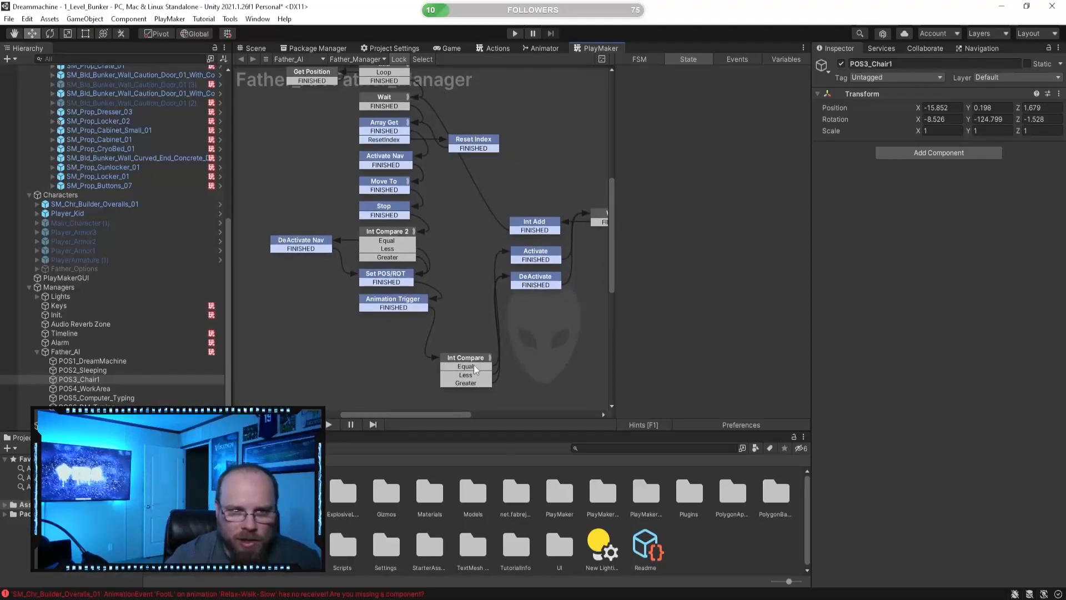
pyautogui.moveTo(479, 357); pyautogui.dragTo(406, 334)
pyautogui.click(511, 362)
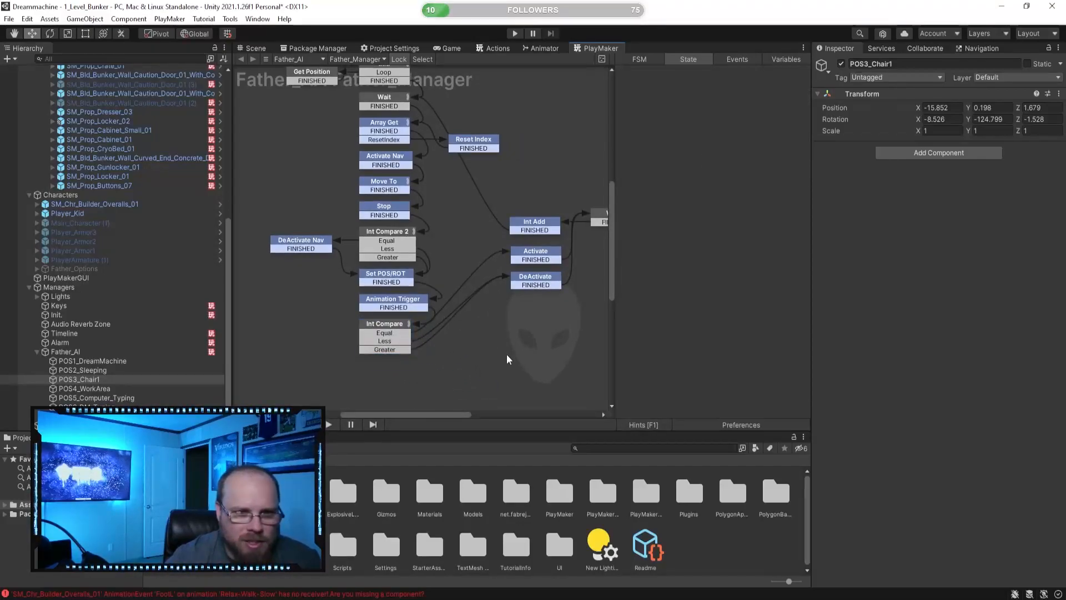
pyautogui.moveTo(580, 341); pyautogui.dragTo(471, 342)
pyautogui.click(507, 301)
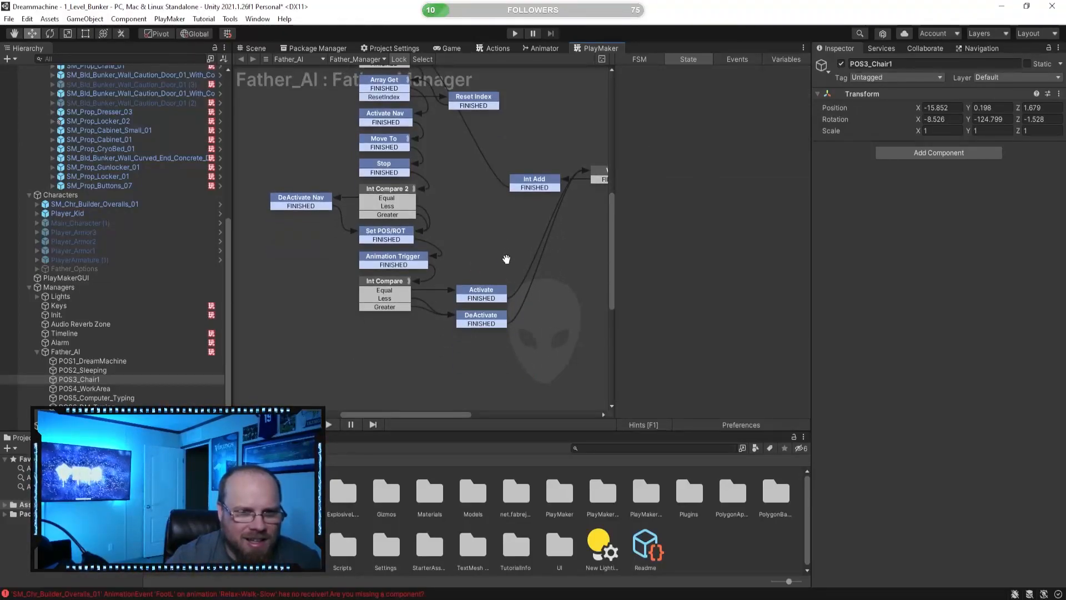
# - Stack Wait 2 and Int Add above the Activate state, and align Reset Index with that side column
pyautogui.moveTo(579, 199); pyautogui.dragTo(454, 291)
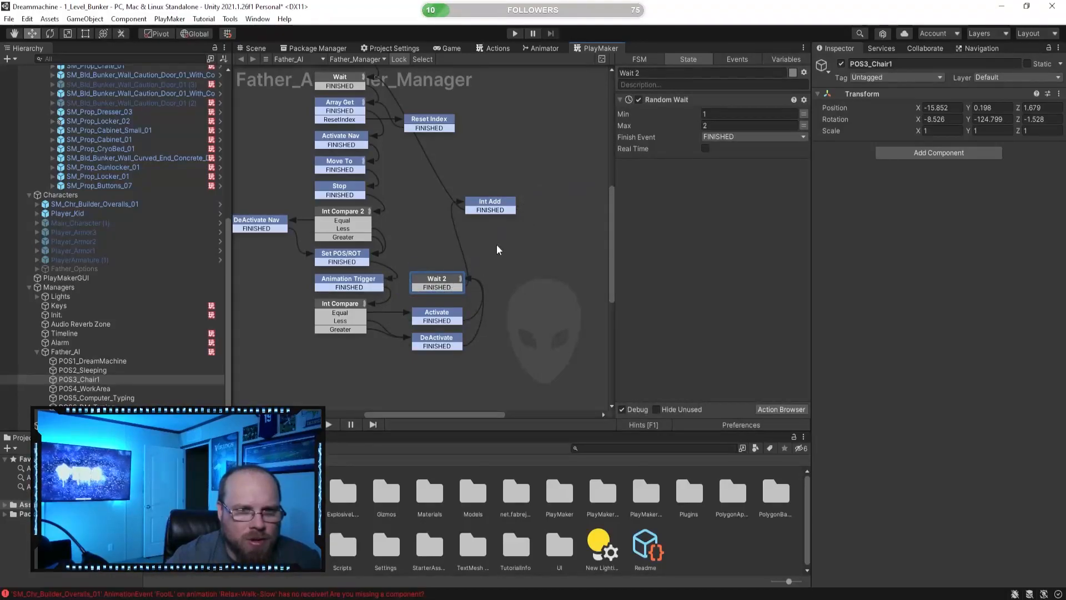
pyautogui.click(512, 225)
pyautogui.moveTo(501, 208); pyautogui.dragTo(448, 259)
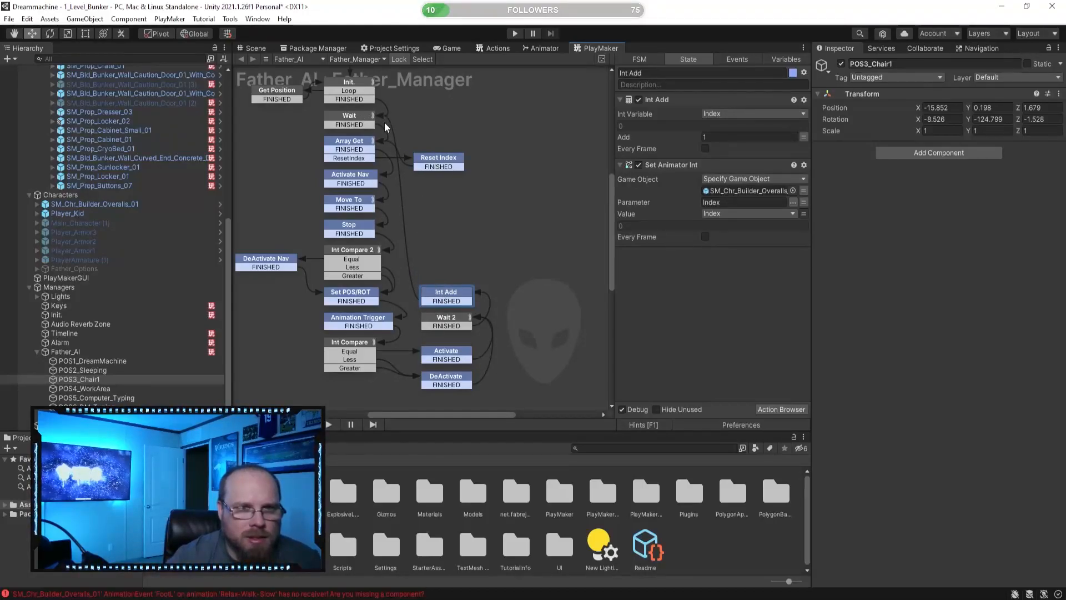
pyautogui.click(444, 160)
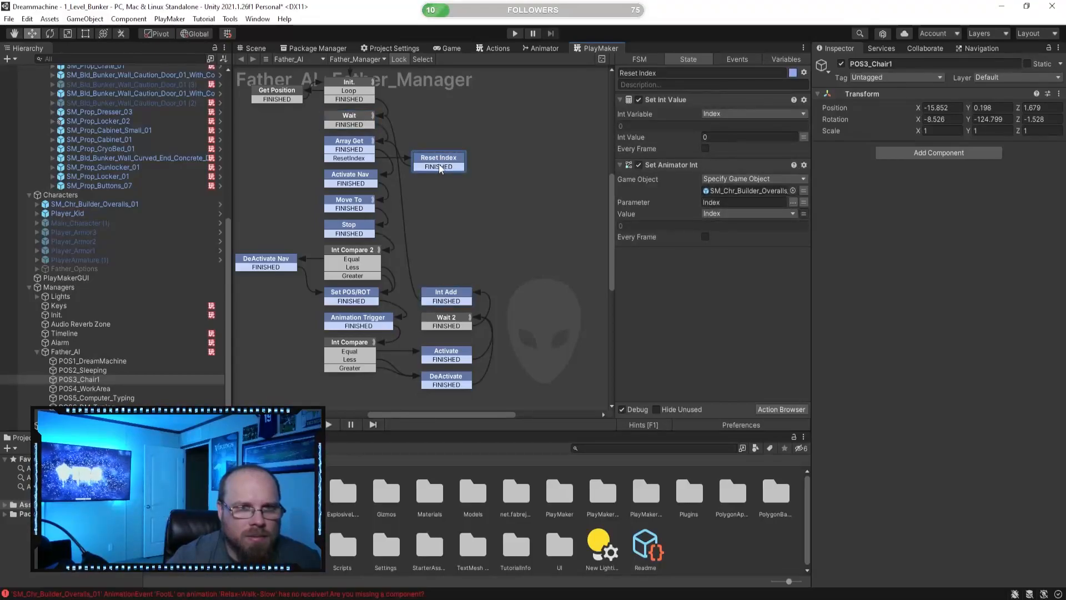
pyautogui.moveTo(444, 163); pyautogui.dragTo(452, 163)
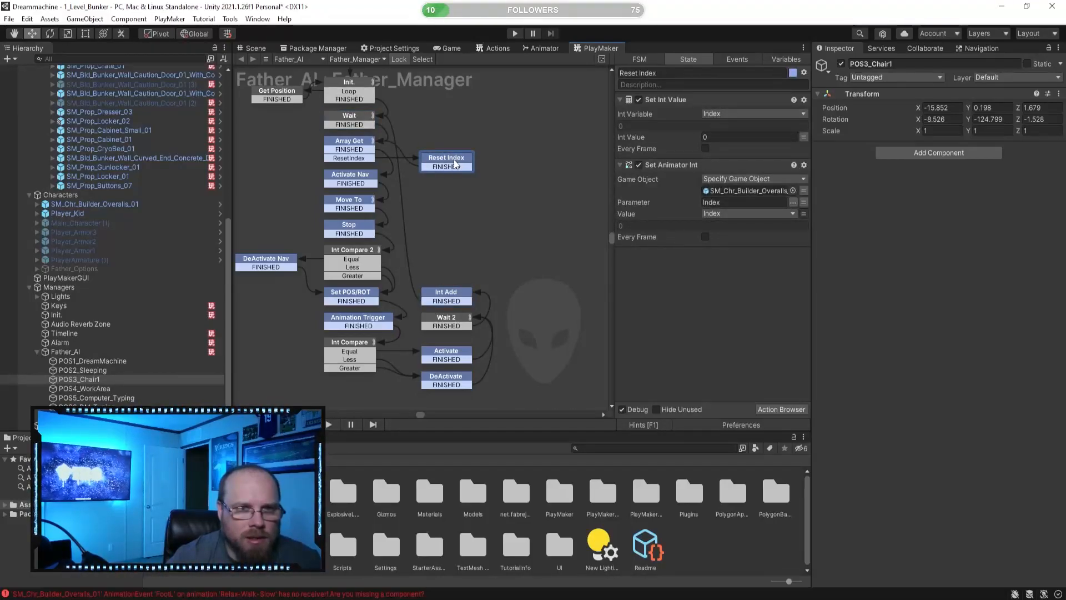
pyautogui.click(491, 281)
# - Review the flow of the rearranged Father_Manager graph, checking the Int Compare state and its branches
pyautogui.moveTo(397, 369); pyautogui.dragTo(436, 336, button='middle')
pyautogui.moveTo(454, 248); pyautogui.dragTo(461, 298, button='middle')
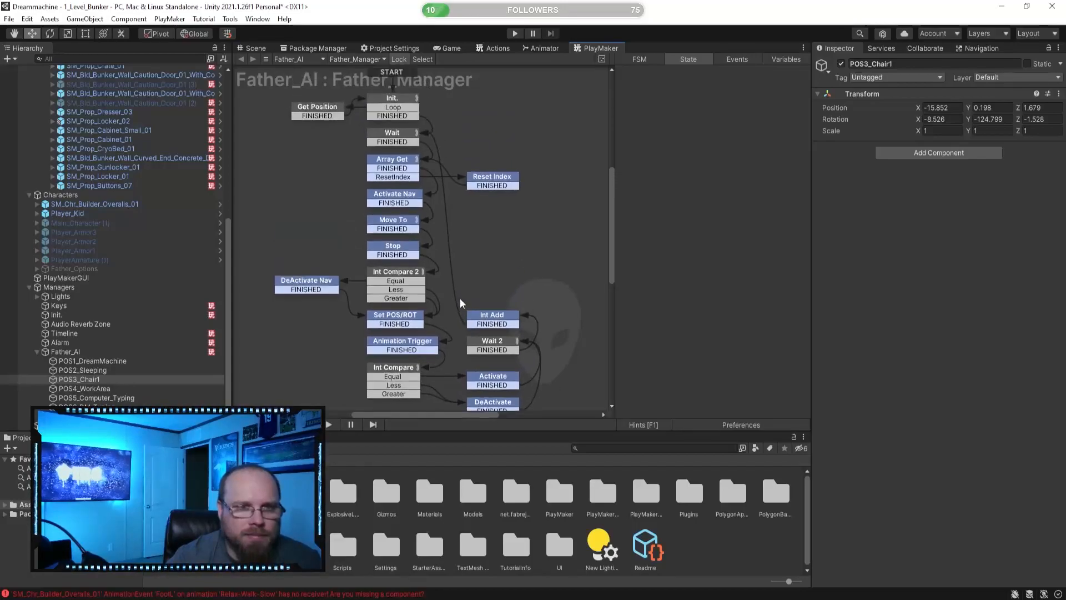
pyautogui.scroll(-2, 456, 257)
pyautogui.moveTo(465, 254); pyautogui.dragTo(475, 189, button='middle')
pyautogui.scroll(-1, 478, 192)
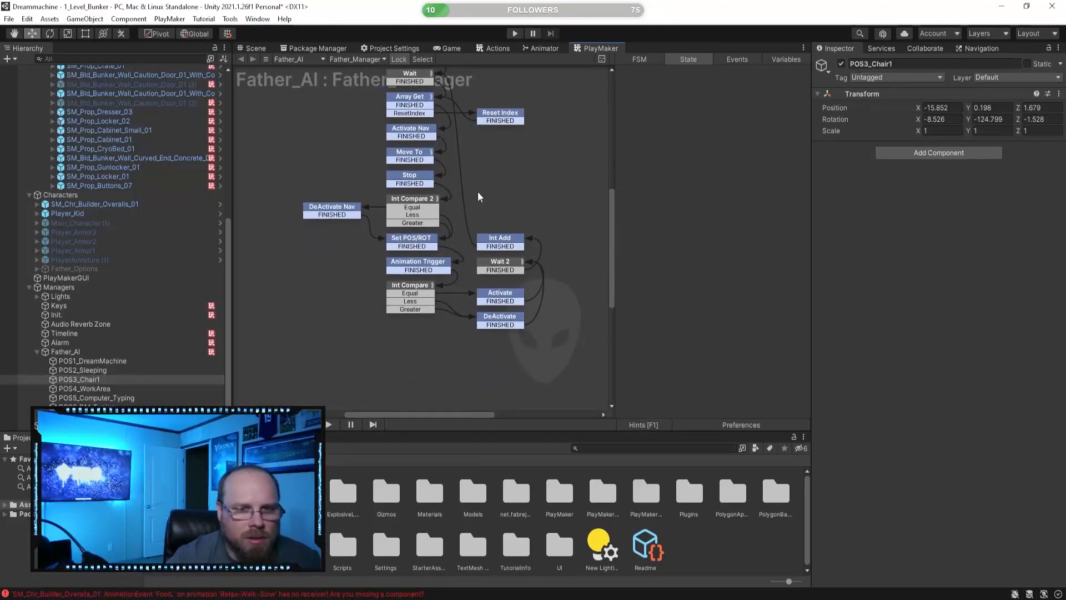
pyautogui.click(409, 286)
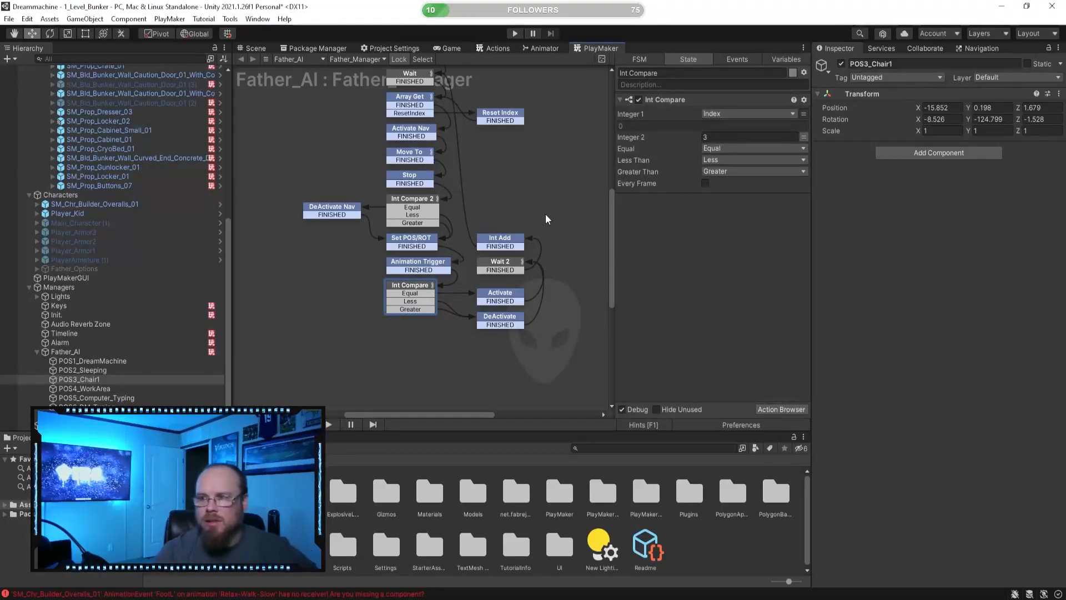
pyautogui.click(492, 293)
pyautogui.click(513, 278)
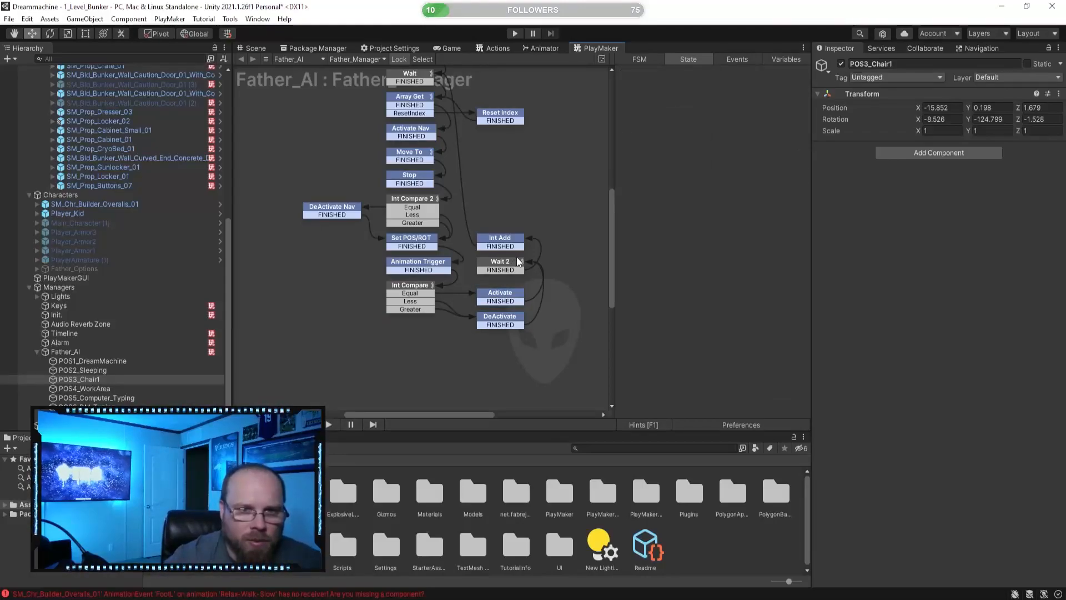
pyautogui.scroll(-1, 534, 165)
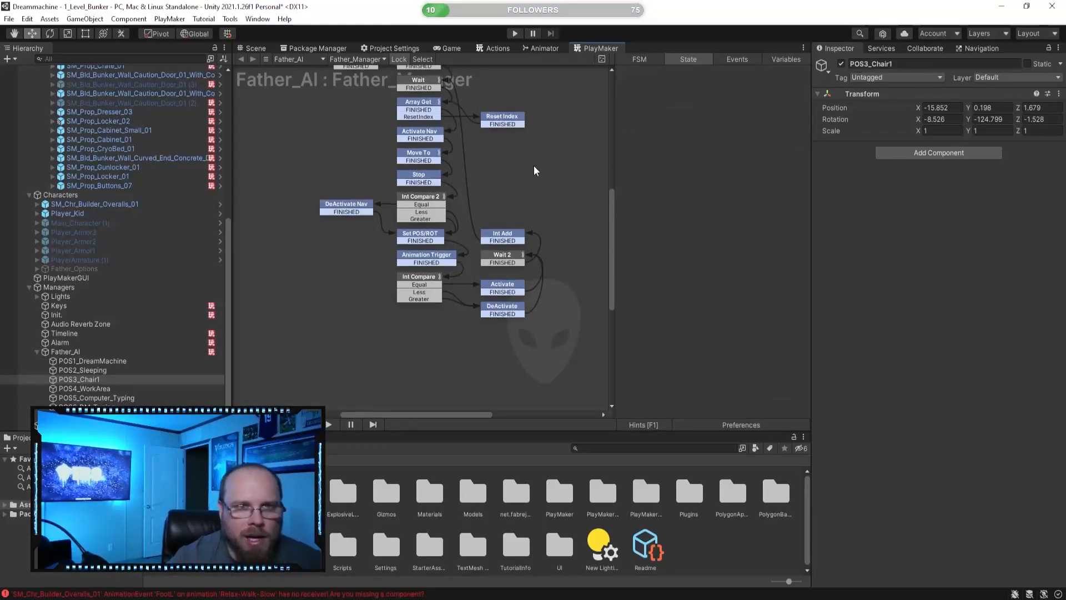
pyautogui.moveTo(534, 165); pyautogui.dragTo(533, 216, button='middle')
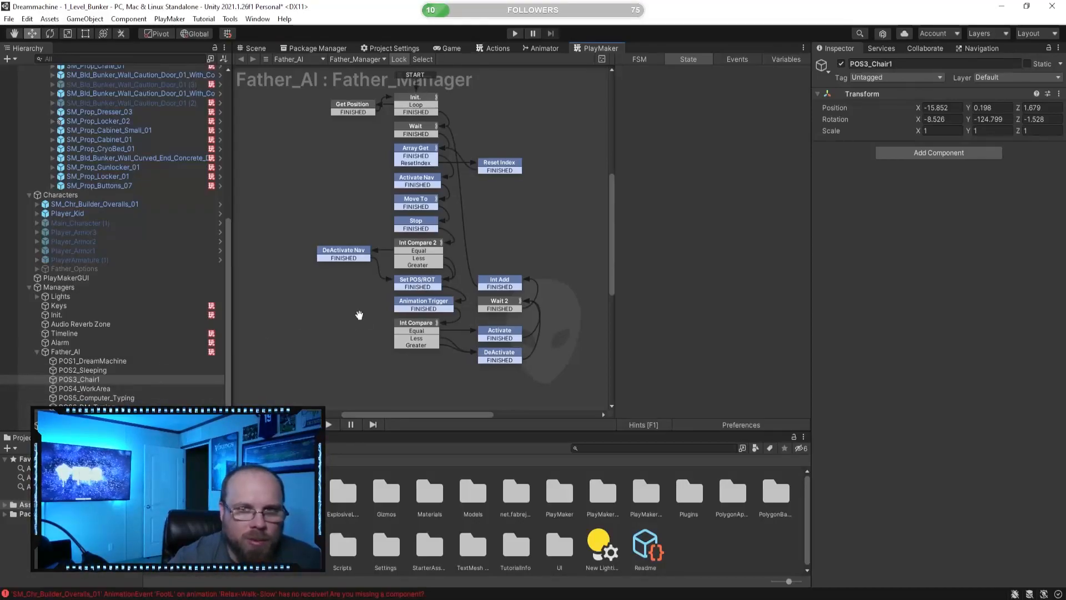
pyautogui.moveTo(362, 312); pyautogui.dragTo(352, 288, button='middle')
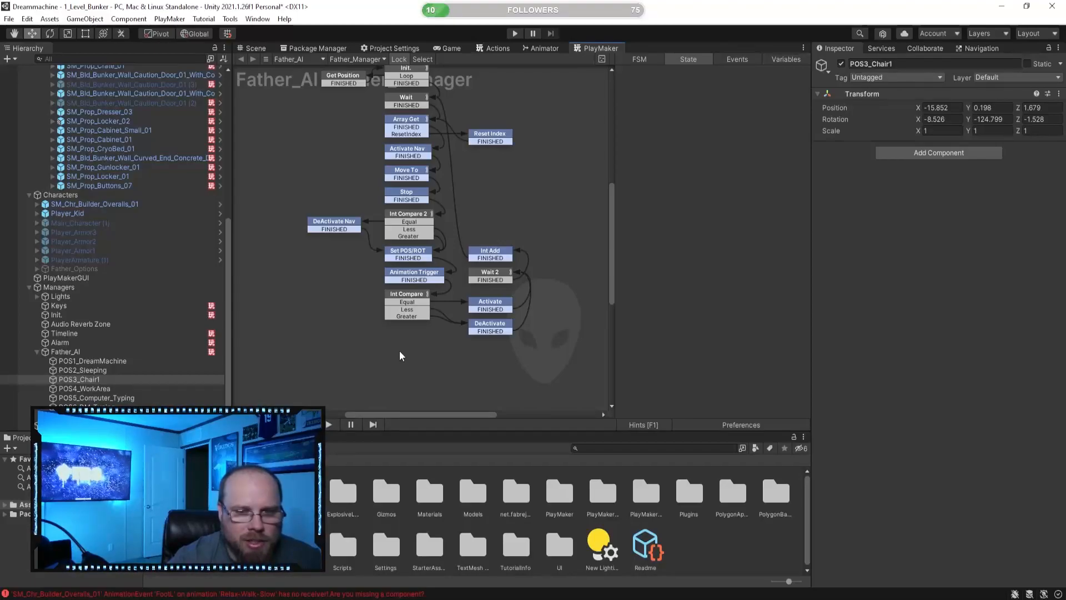
# - Add a new state named Position Compare in the empty area below DeActivate Nav and select it
pyautogui.rightClick(303, 333)
pyautogui.click(339, 341)
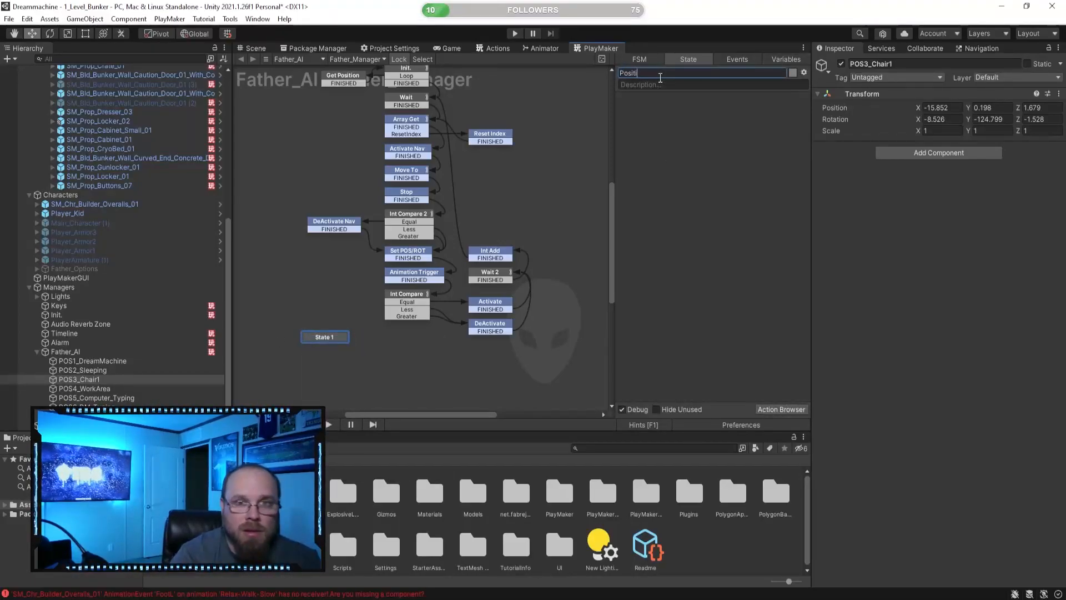
pyautogui.write('re')
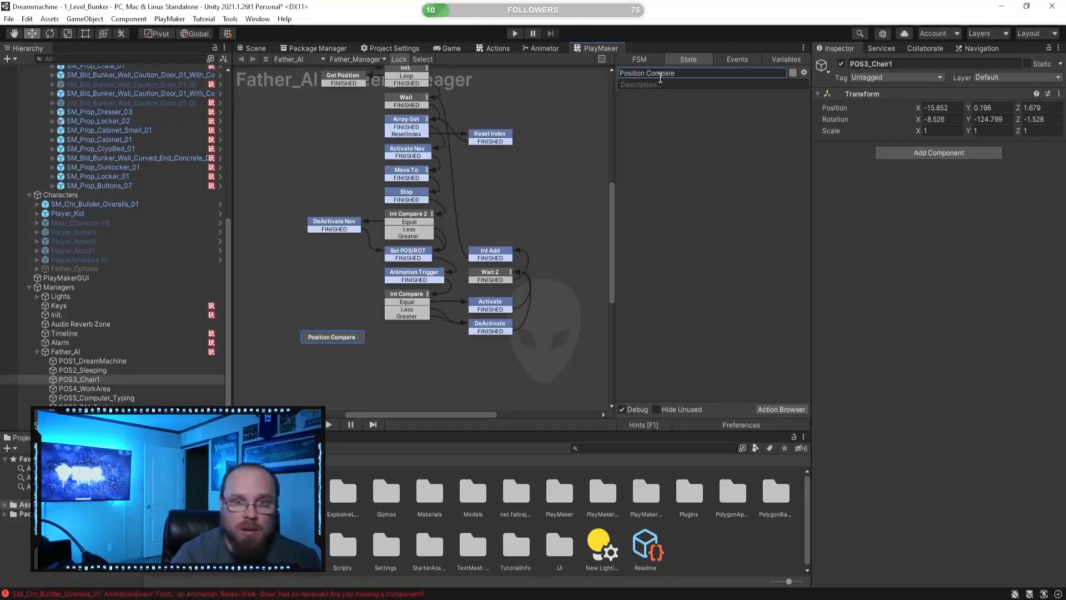
pyautogui.click(377, 369)
pyautogui.click(333, 338)
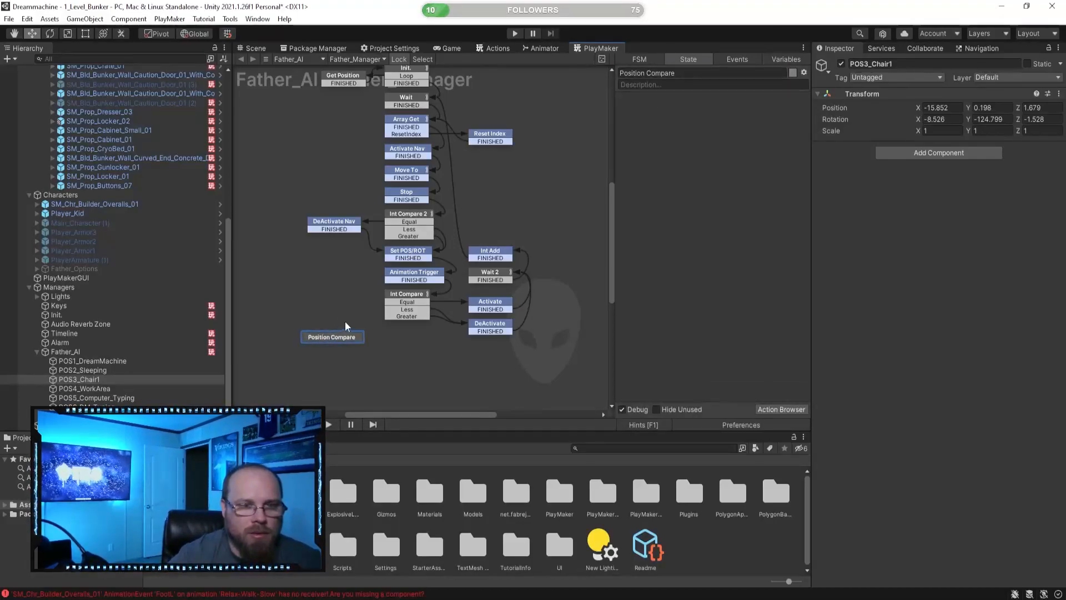
pyautogui.click(436, 368)
pyautogui.click(348, 337)
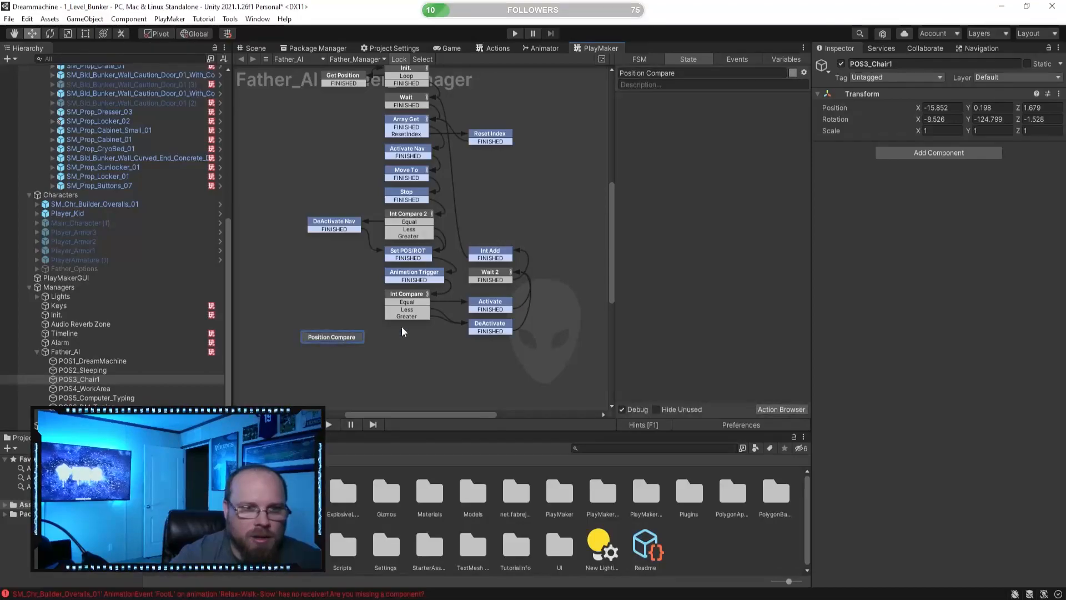
# - Find the Get Position action and add it to the Position Compare state
pyautogui.click(781, 409)
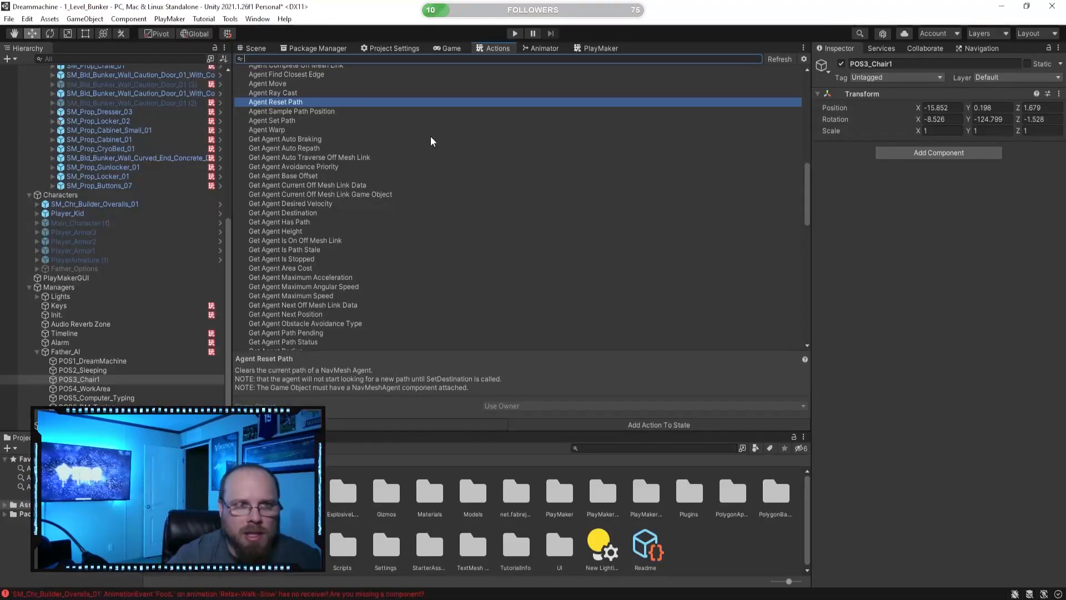
pyautogui.write('get pos')
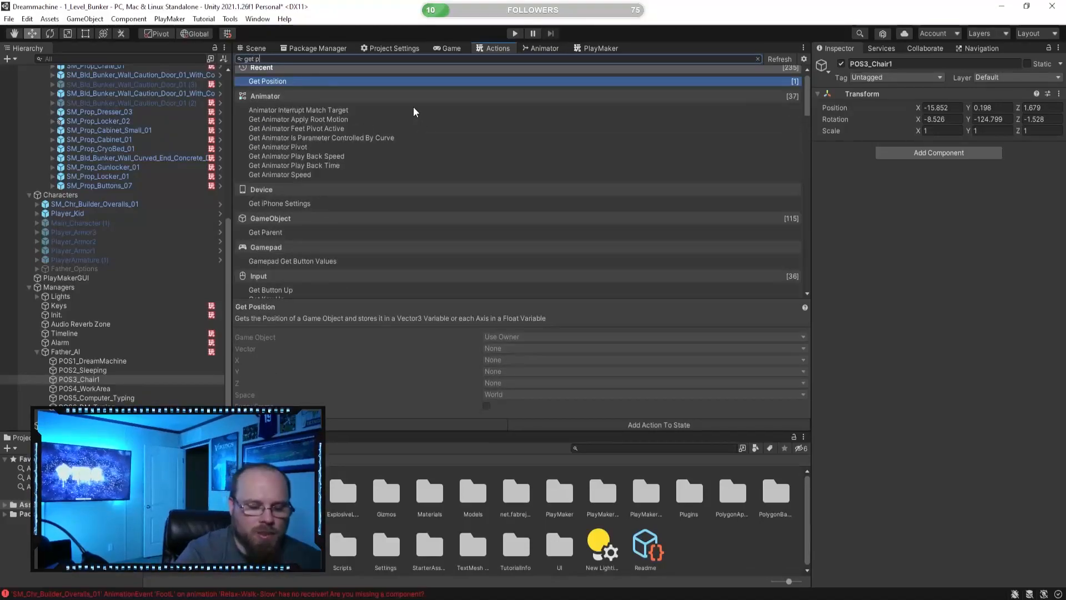
pyautogui.doubleClick(271, 89)
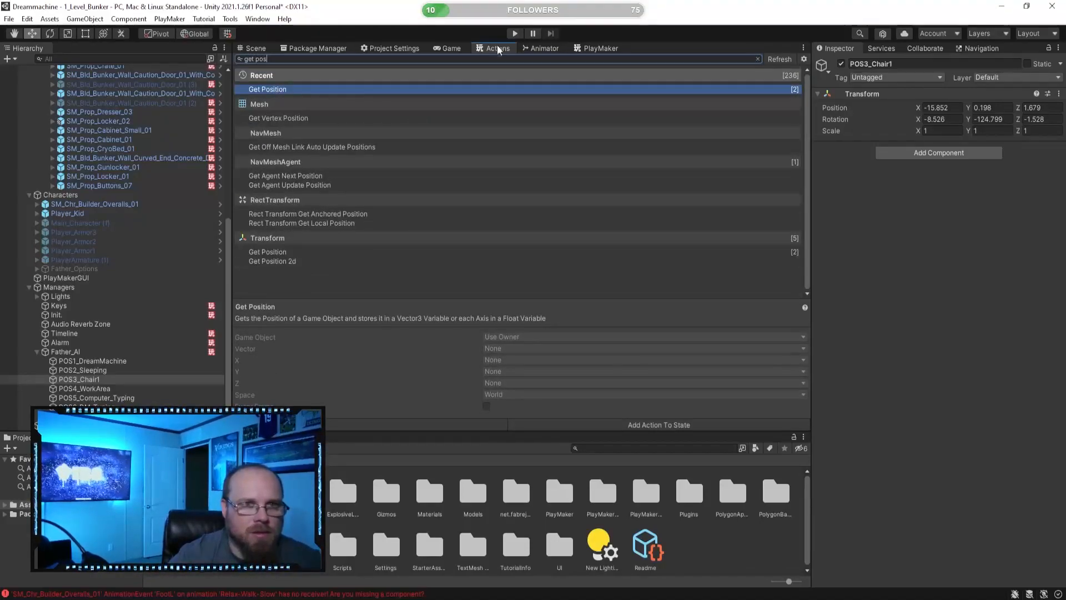
pyautogui.click(597, 48)
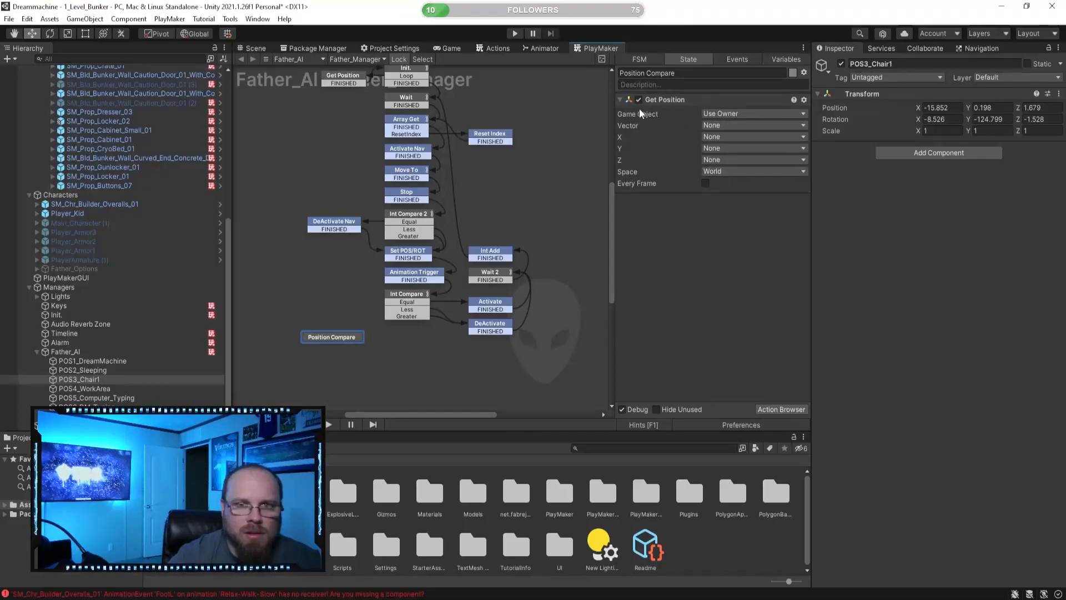
# - Set Get Position's specified game object to SM_Chr_Builder_Overalls_01 and color the Position Compare state blue
pyautogui.click(720, 114)
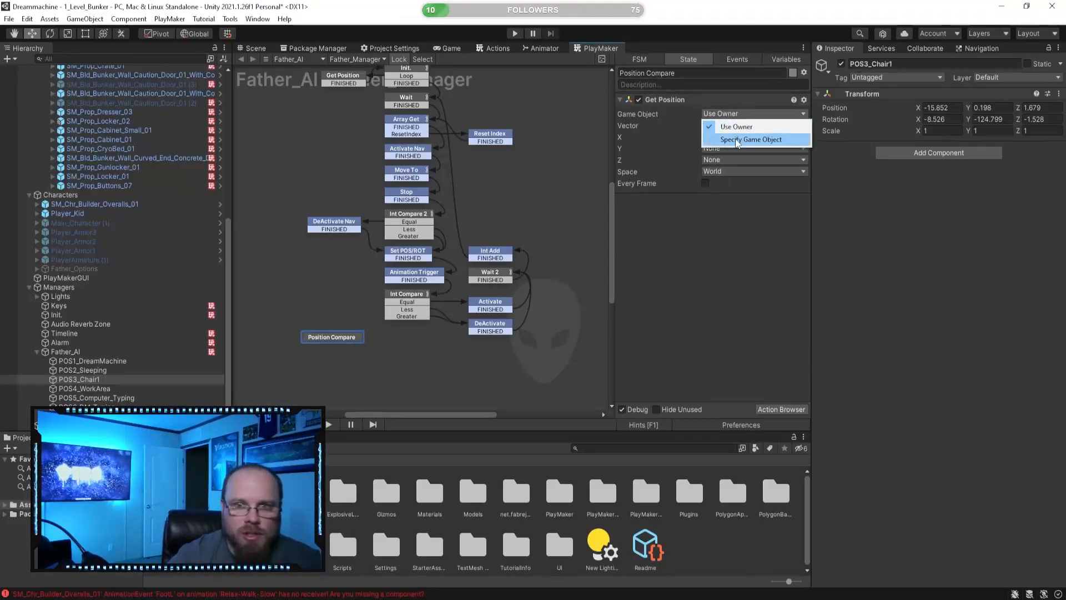
pyautogui.click(727, 137)
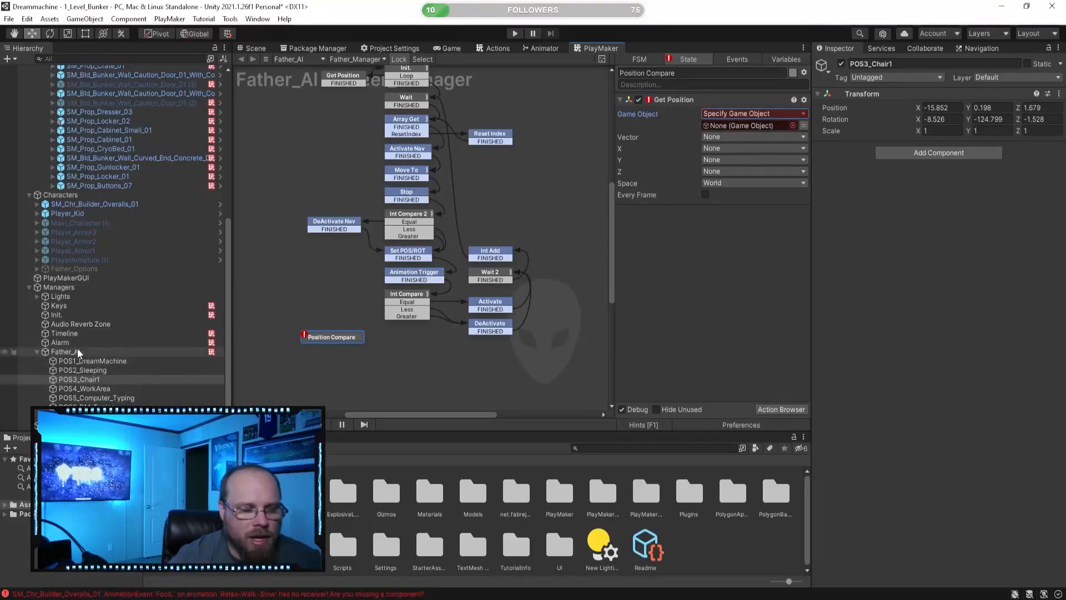
pyautogui.scroll(10, 96, 215)
pyautogui.scroll(-8, 122, 157)
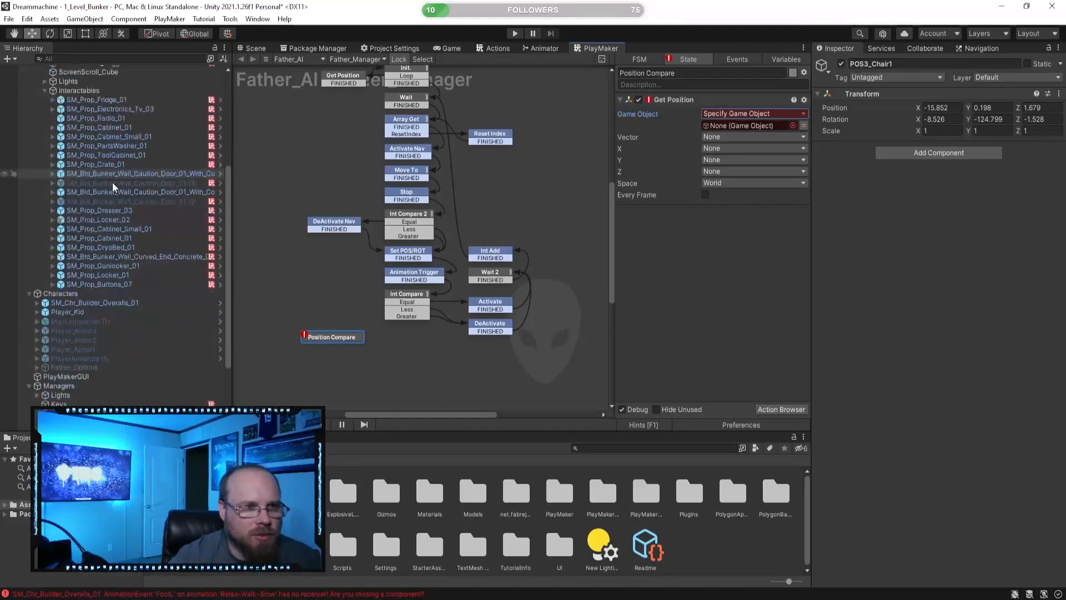
pyautogui.moveTo(745, 111); pyautogui.dragTo(759, 125)
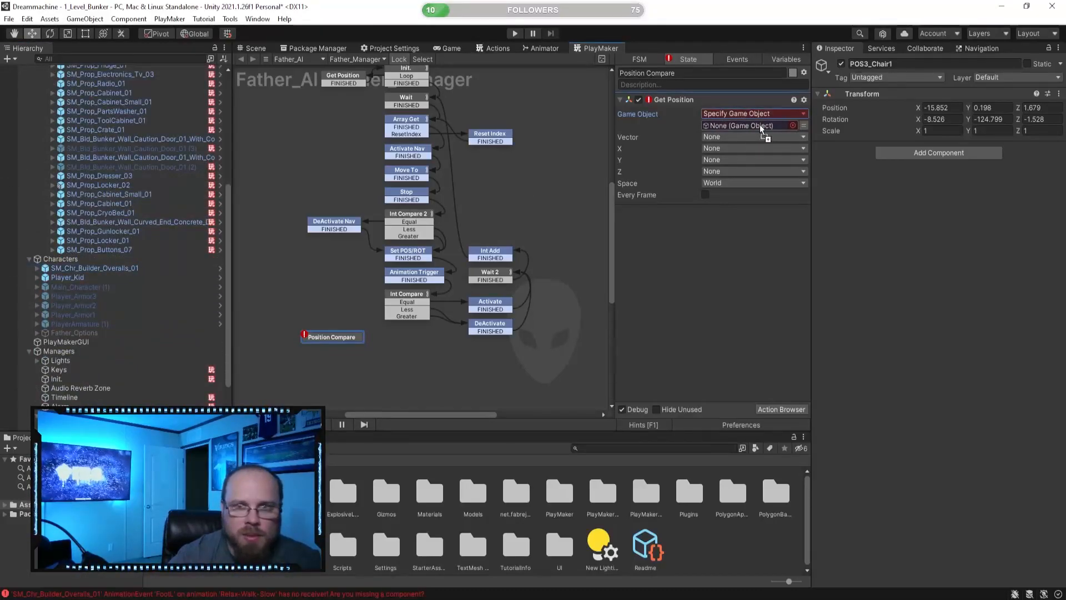
pyautogui.click(793, 73)
pyautogui.click(810, 89)
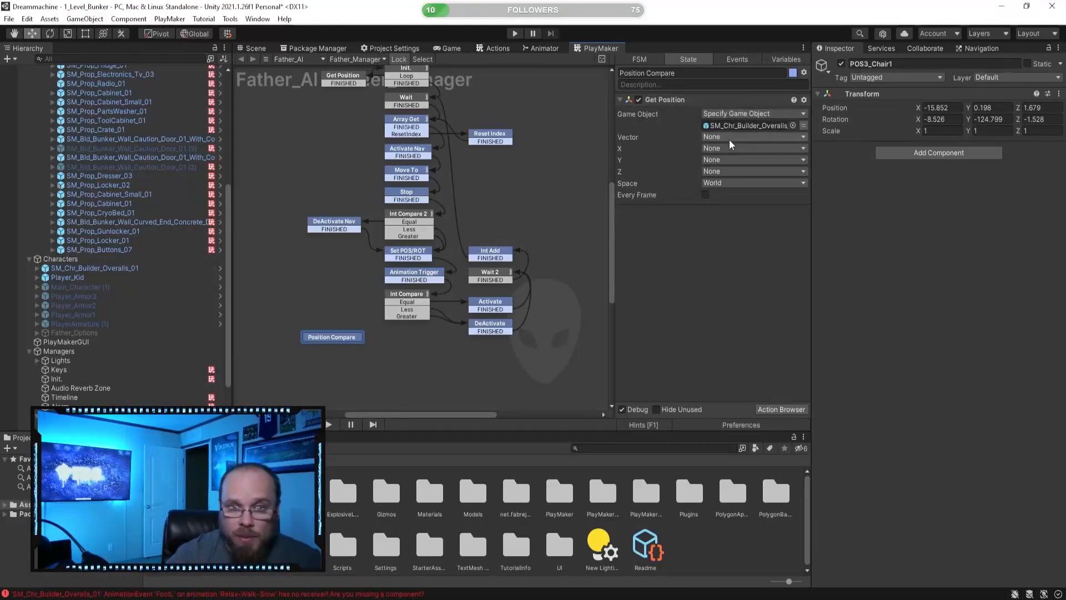
# - Store Get Position's vector in a new variable named Current_POS
pyautogui.click(746, 136)
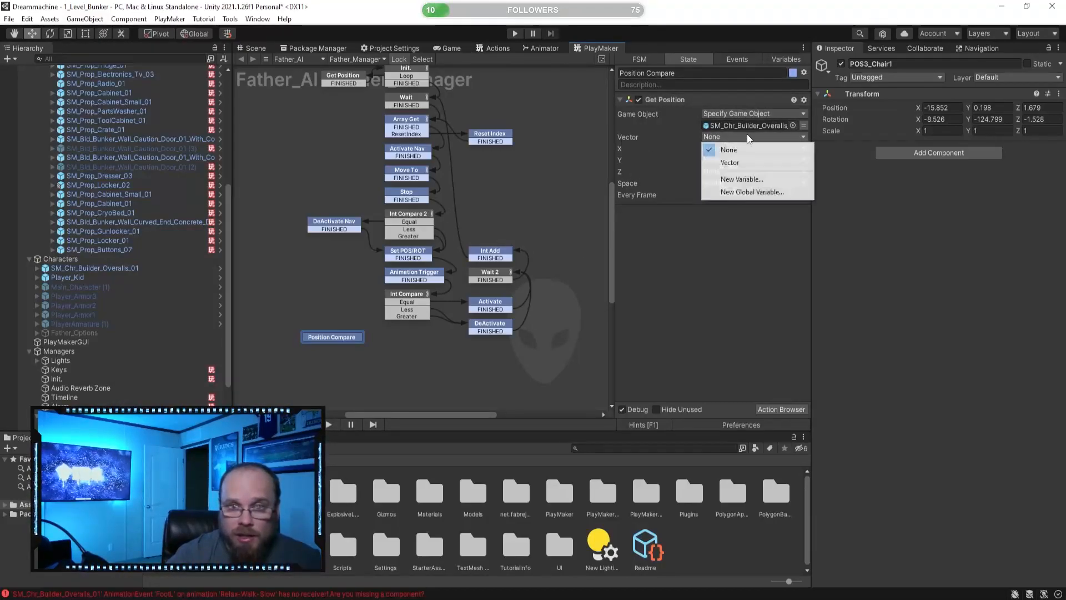
pyautogui.click(755, 180)
pyautogui.write('Cu')
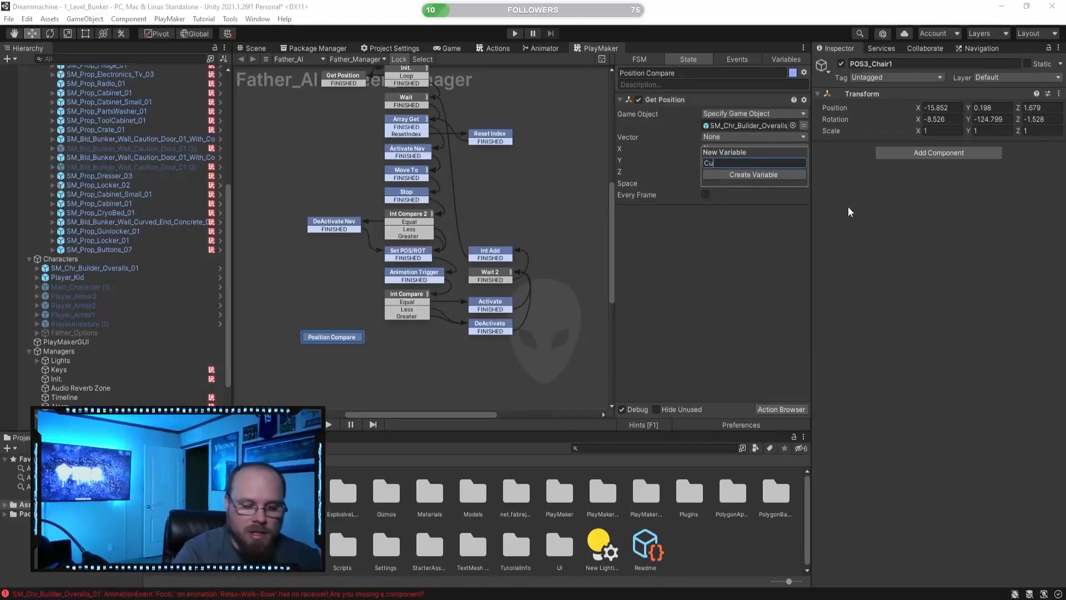
pyautogui.write('rrent_POS')
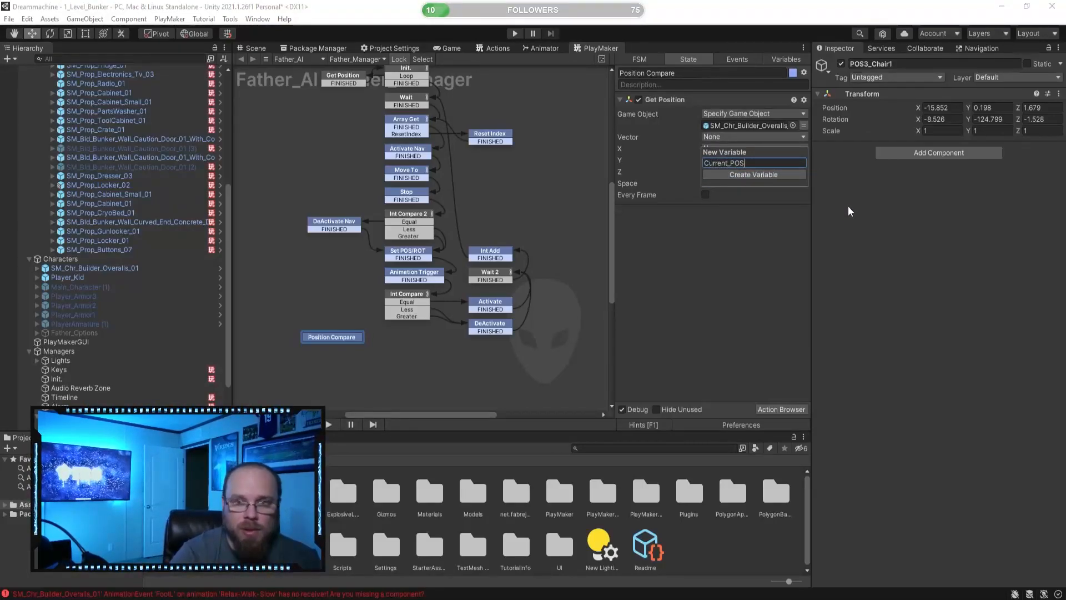
pyautogui.press('Return')
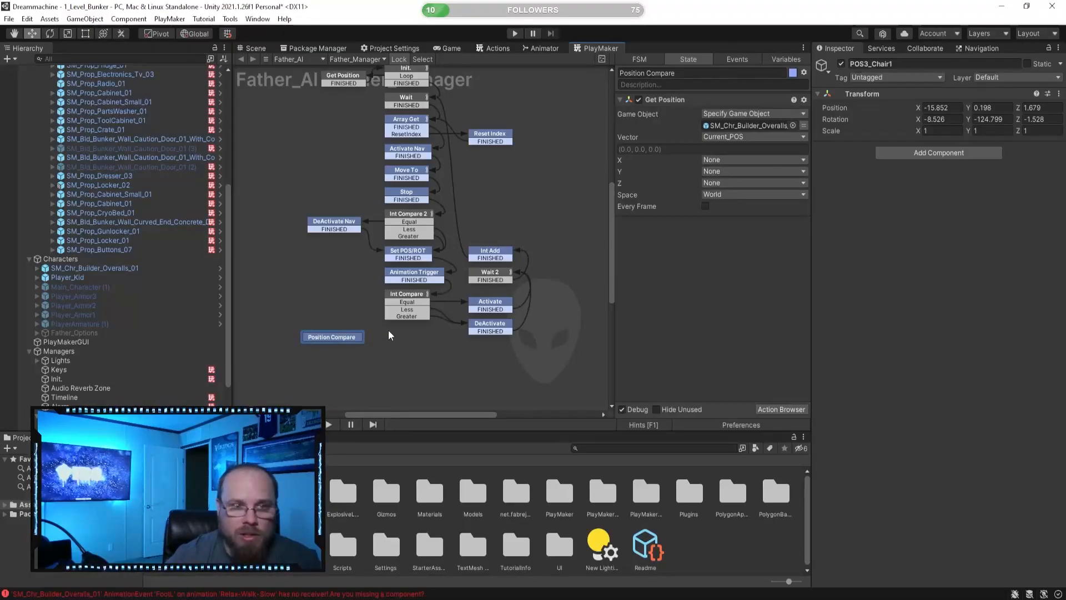
# - Insert Position Compare between Move To and Stop, shifting the lower states down and linking Move To's FINISHED transition to Position Compare
pyautogui.click(407, 257)
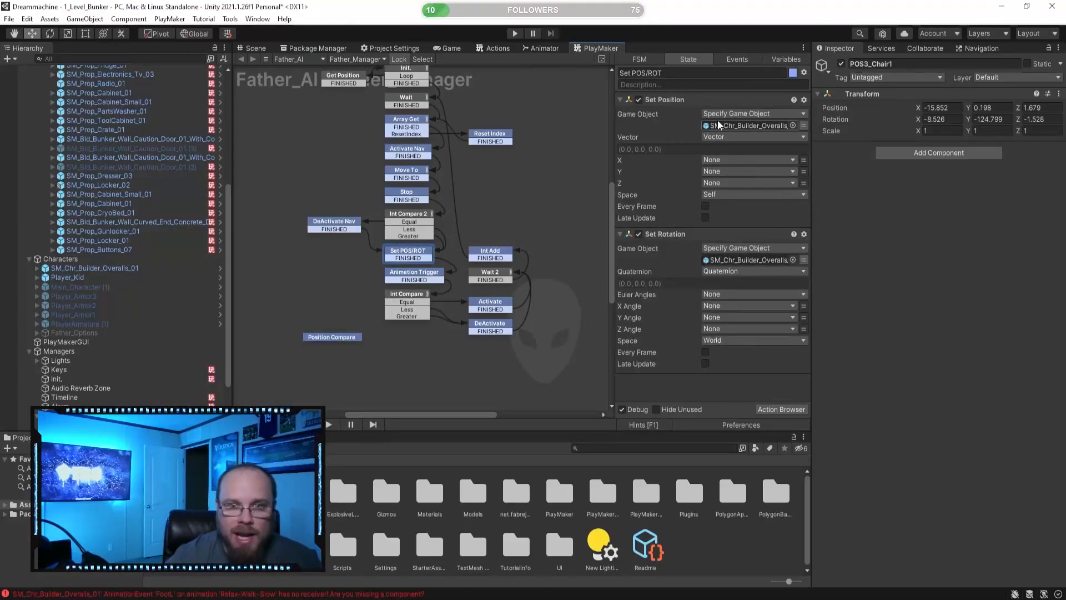
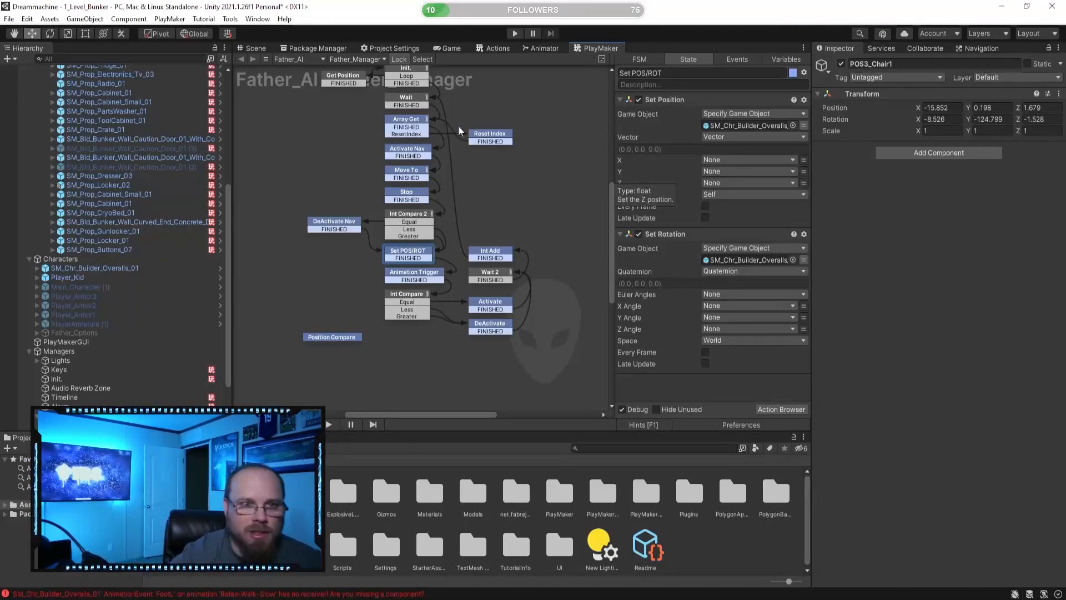
pyautogui.click(394, 174)
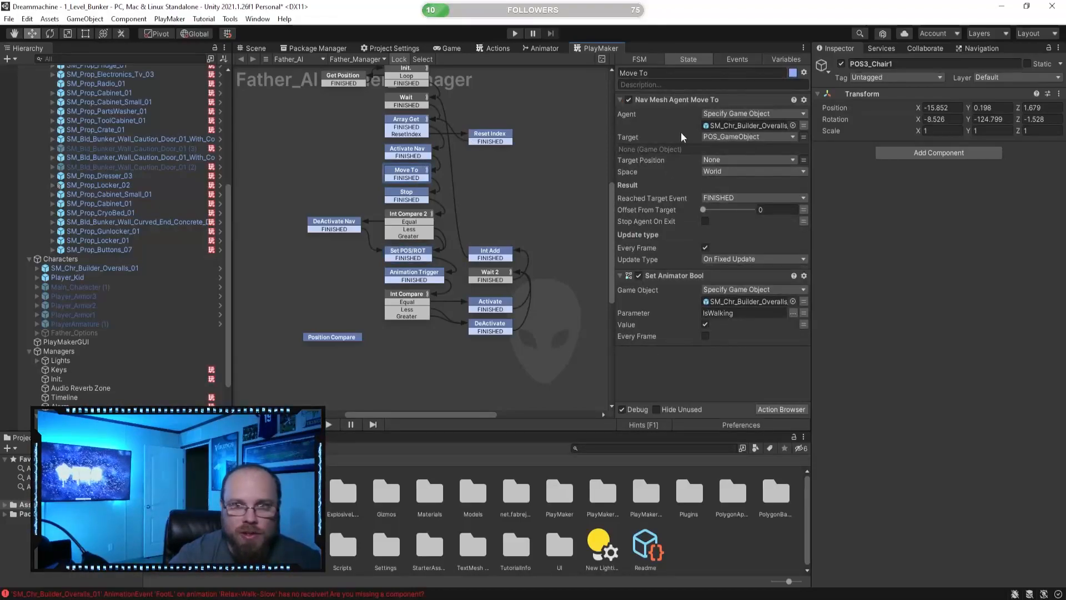
pyautogui.click(412, 193)
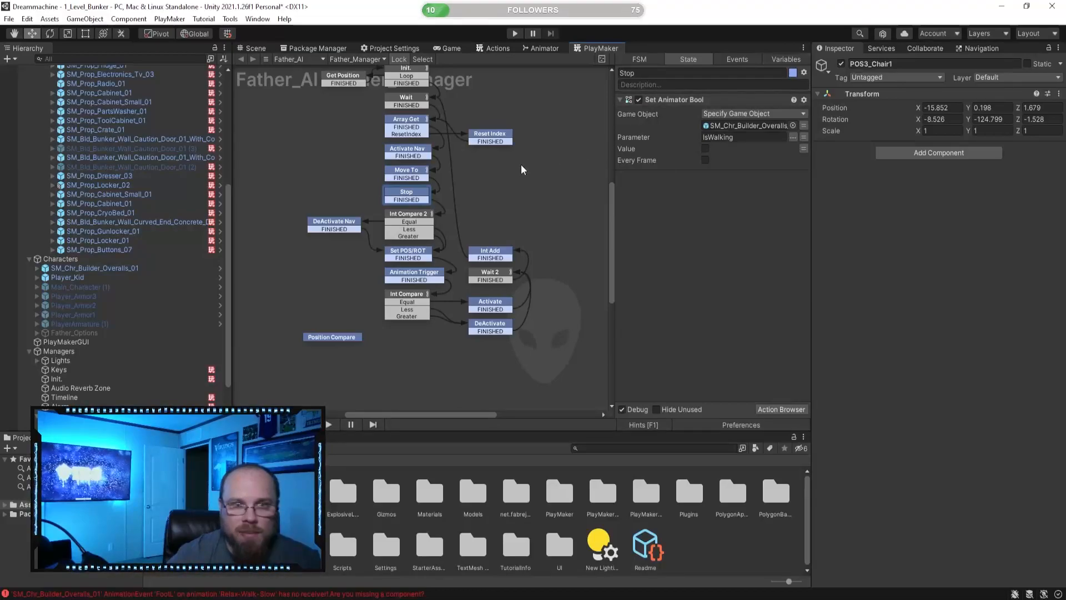
pyautogui.click(413, 173)
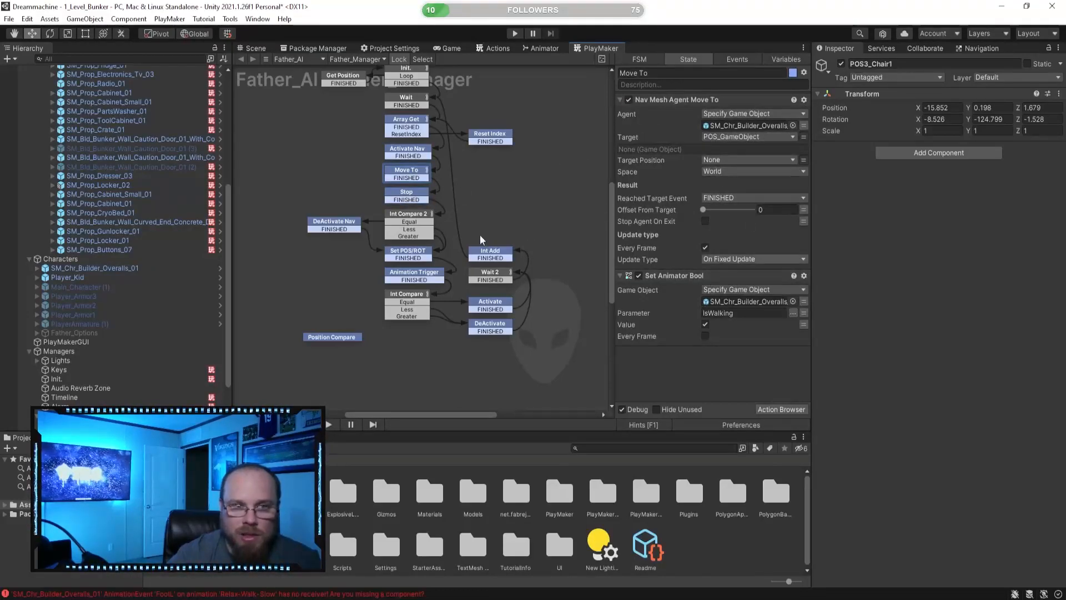
pyautogui.click(407, 195)
pyautogui.moveTo(546, 364); pyautogui.dragTo(320, 195)
pyautogui.moveTo(417, 201); pyautogui.dragTo(419, 236)
pyautogui.click(296, 387)
pyautogui.moveTo(331, 375); pyautogui.dragTo(413, 202)
pyautogui.click(511, 206)
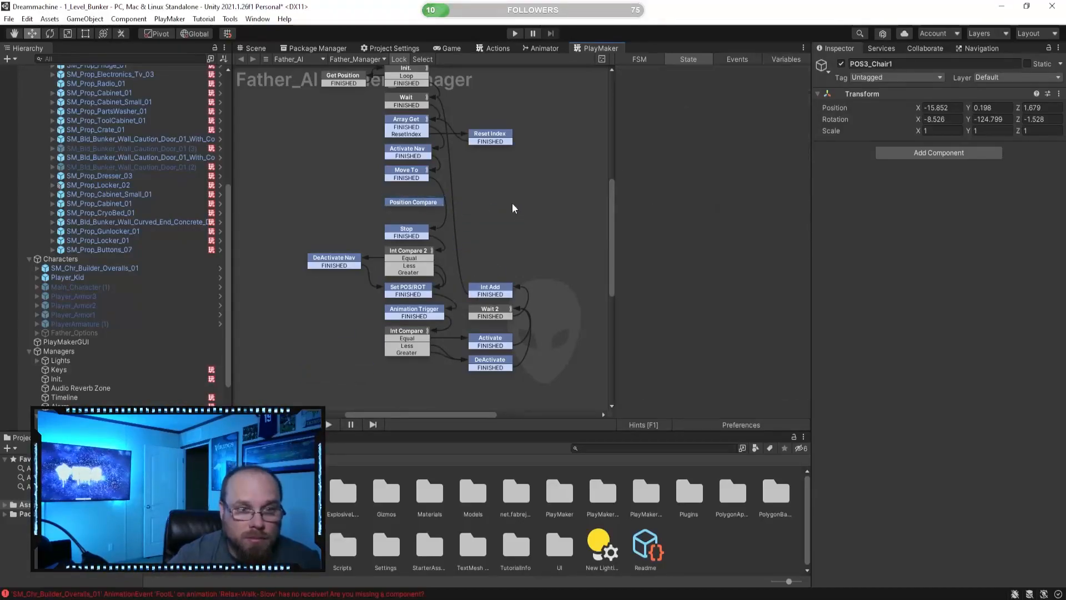
pyautogui.click(431, 202)
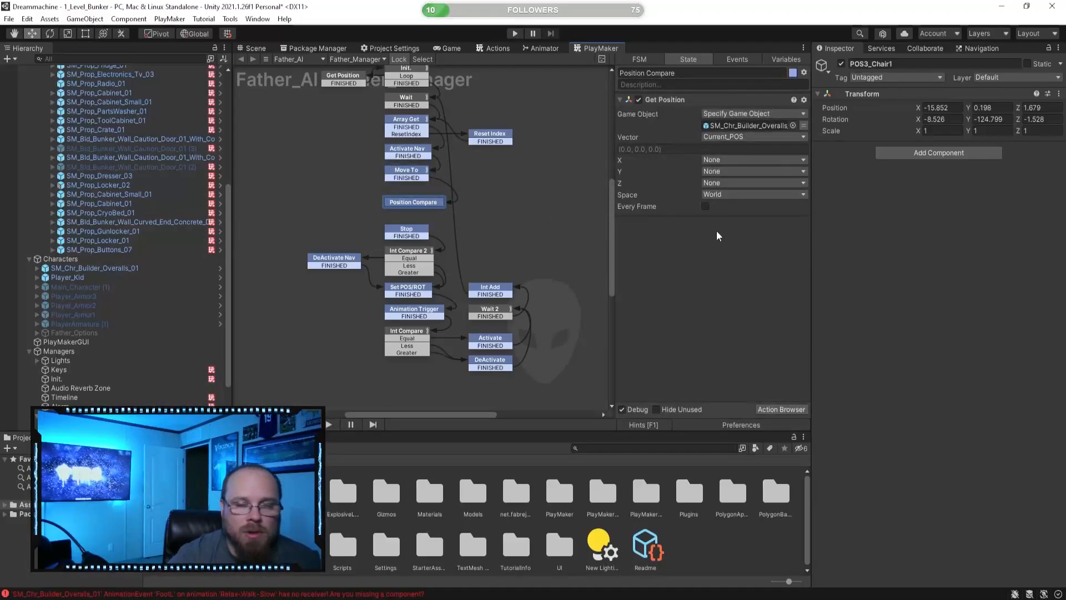
# - Find the Vector3 Compare action and add it to the Position Compare state
pyautogui.click(783, 409)
pyautogui.write('vector')
pyautogui.scroll(-2, 353, 145)
pyautogui.scroll(-1, 354, 140)
pyautogui.doubleClick(285, 173)
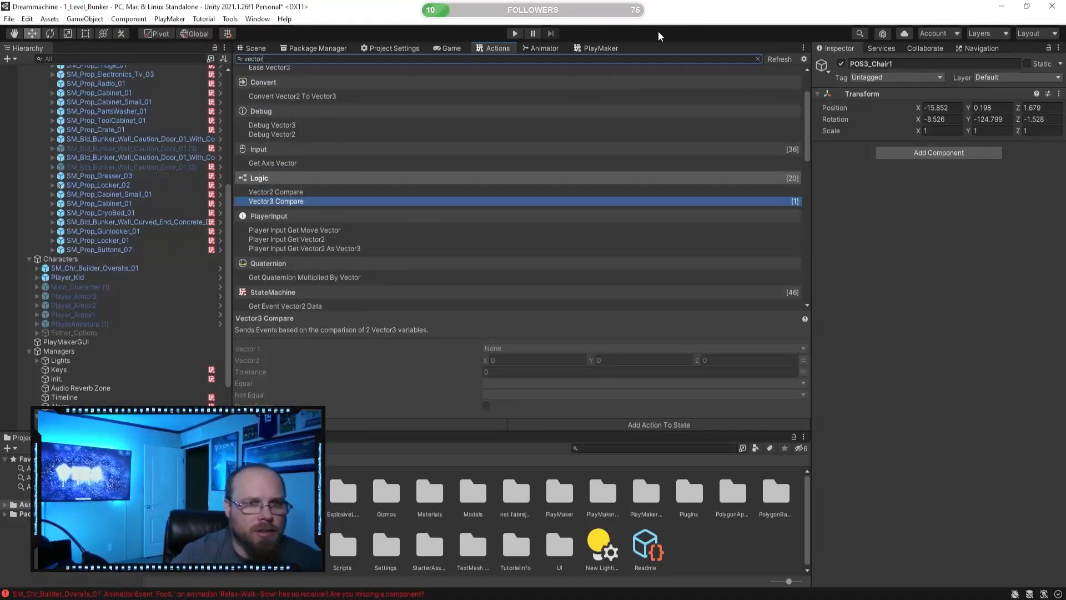
pyautogui.click(591, 46)
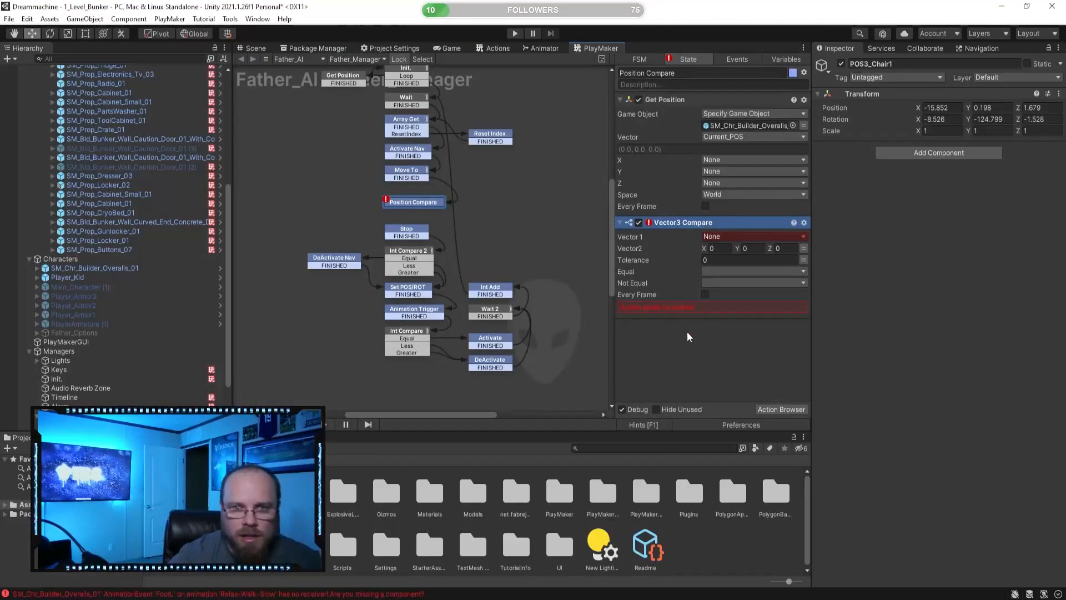
# - Set Vector3 Compare's Vector 1 to Current_POS and its Vector2 to the Vector variable
pyautogui.click(730, 236)
pyautogui.click(730, 276)
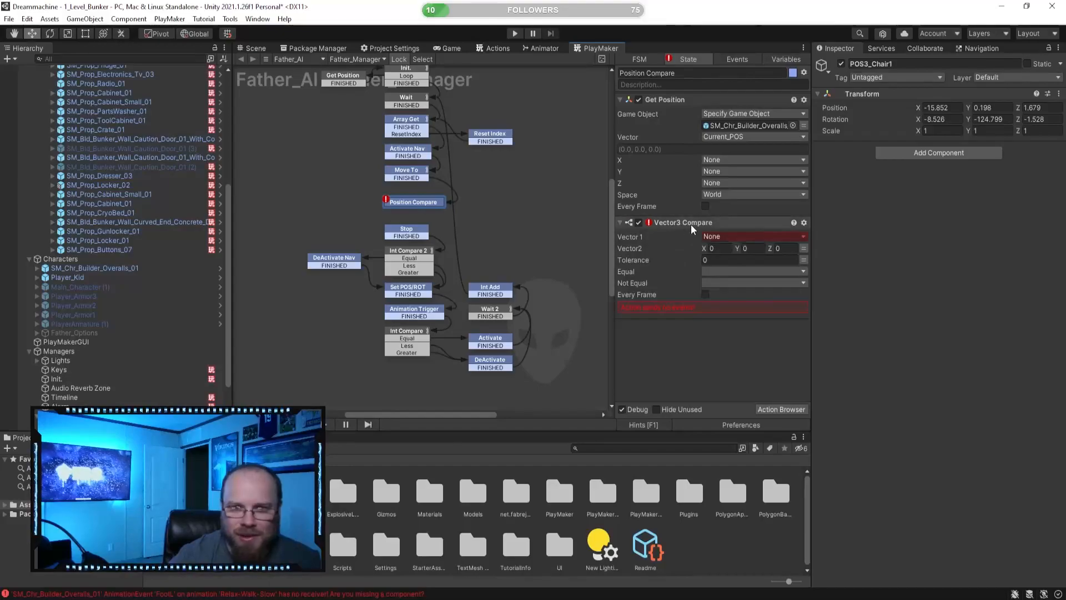
pyautogui.click(729, 237)
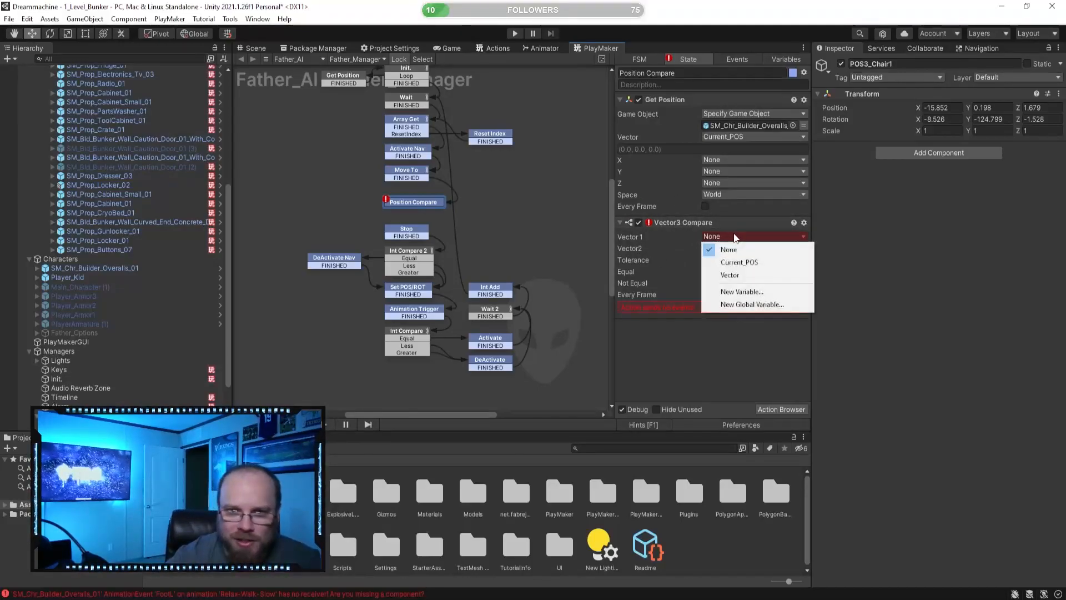
pyautogui.click(742, 264)
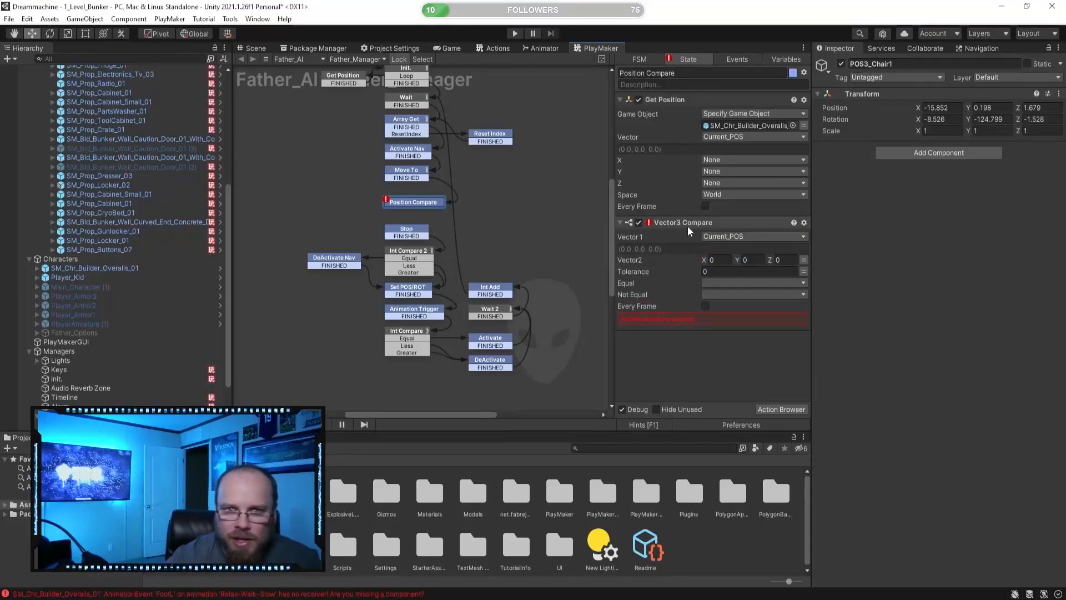
pyautogui.click(803, 259)
pyautogui.click(778, 258)
pyautogui.click(749, 302)
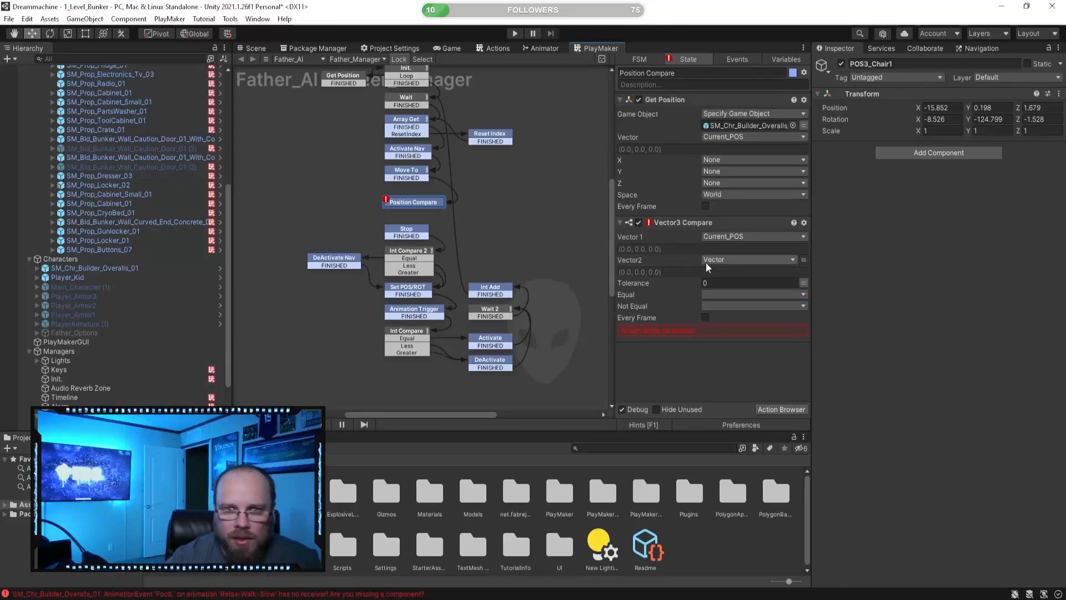
# - Check the Move To state's settings and delete the Vector3 Compare action from Position Compare
pyautogui.click(407, 174)
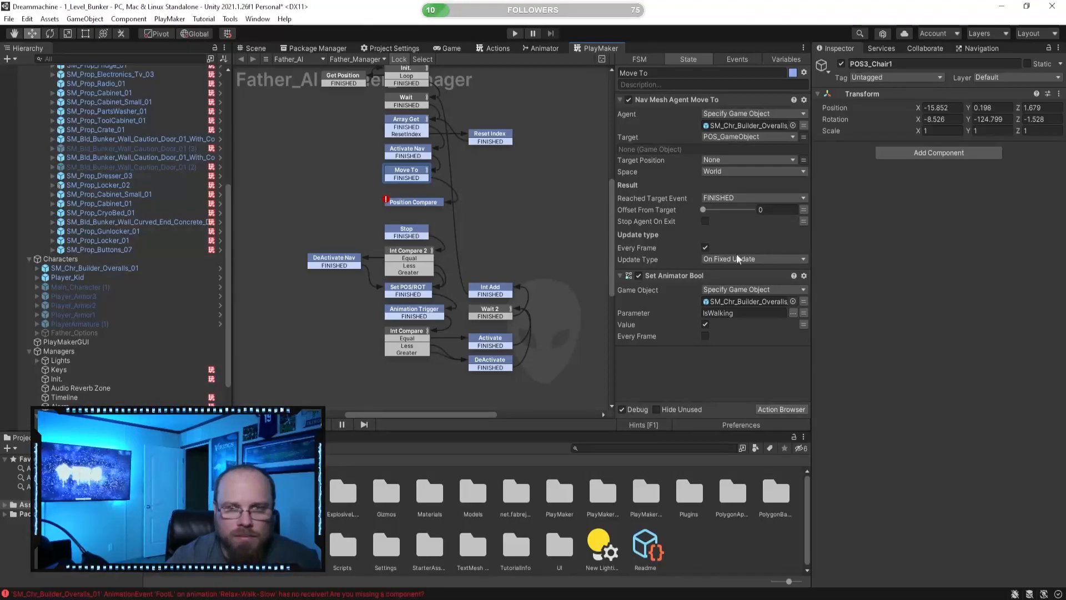
pyautogui.click(467, 212)
pyautogui.click(427, 204)
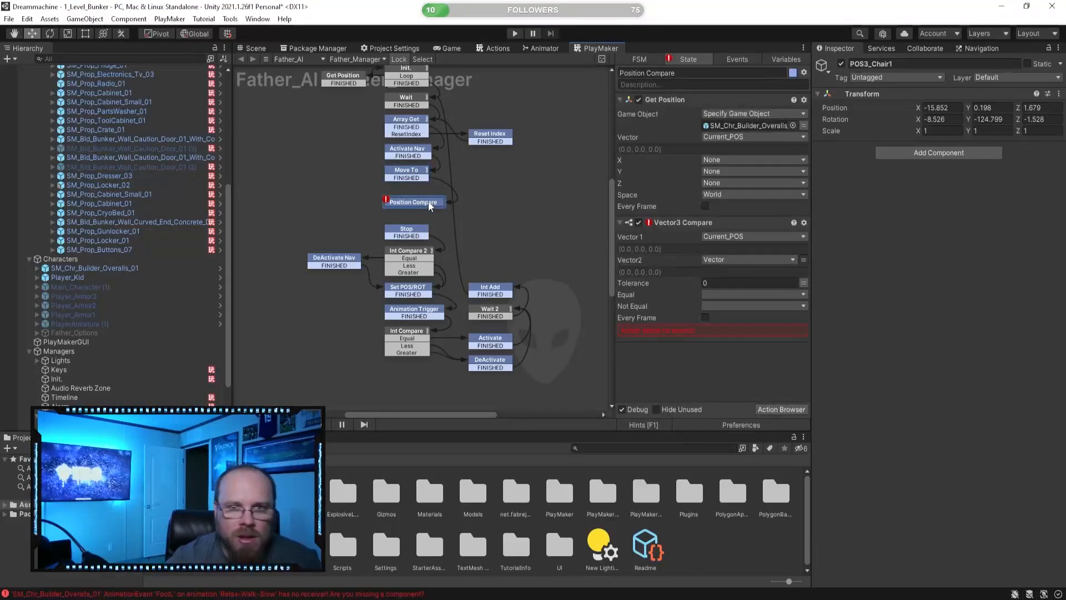
pyautogui.click(668, 223)
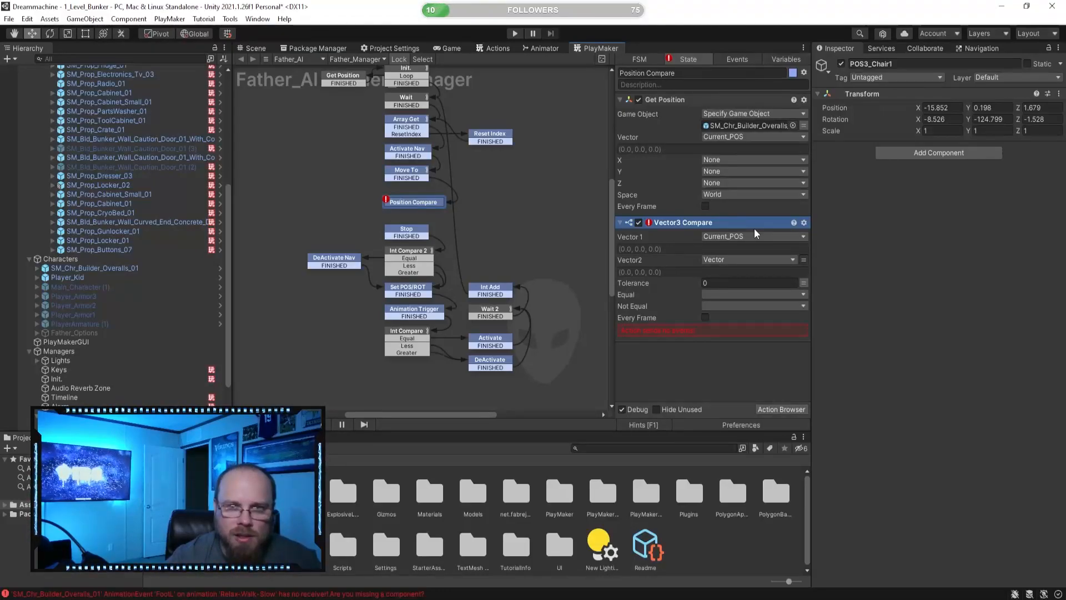
pyautogui.press('Delete')
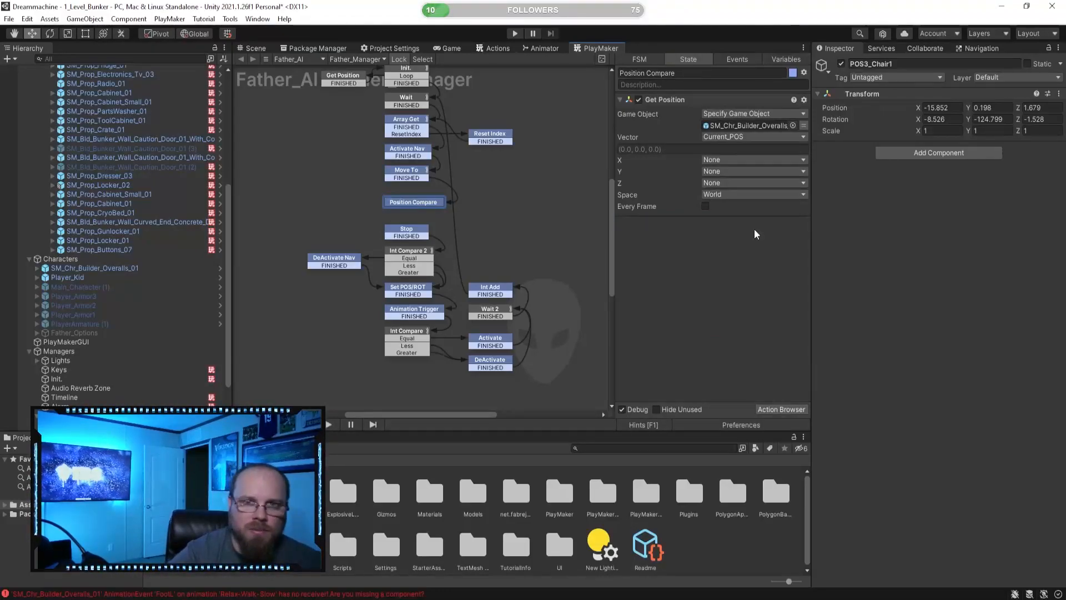
# - Add a second Get Position action to Position Compare and set its specified game object to the POS_GameObject variable
pyautogui.click(767, 409)
pyautogui.write('get')
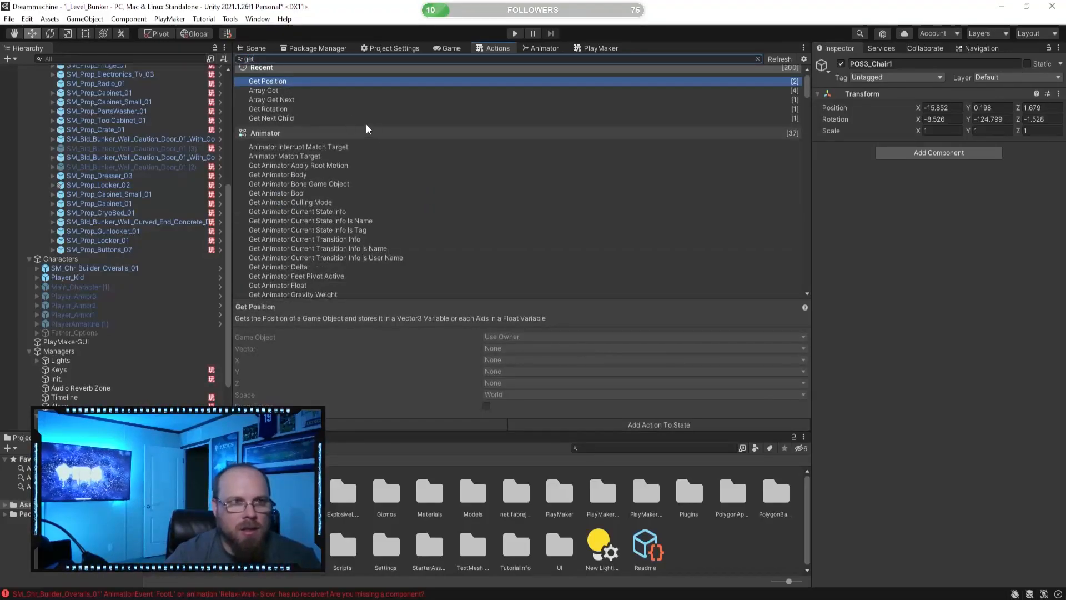
pyautogui.click(589, 49)
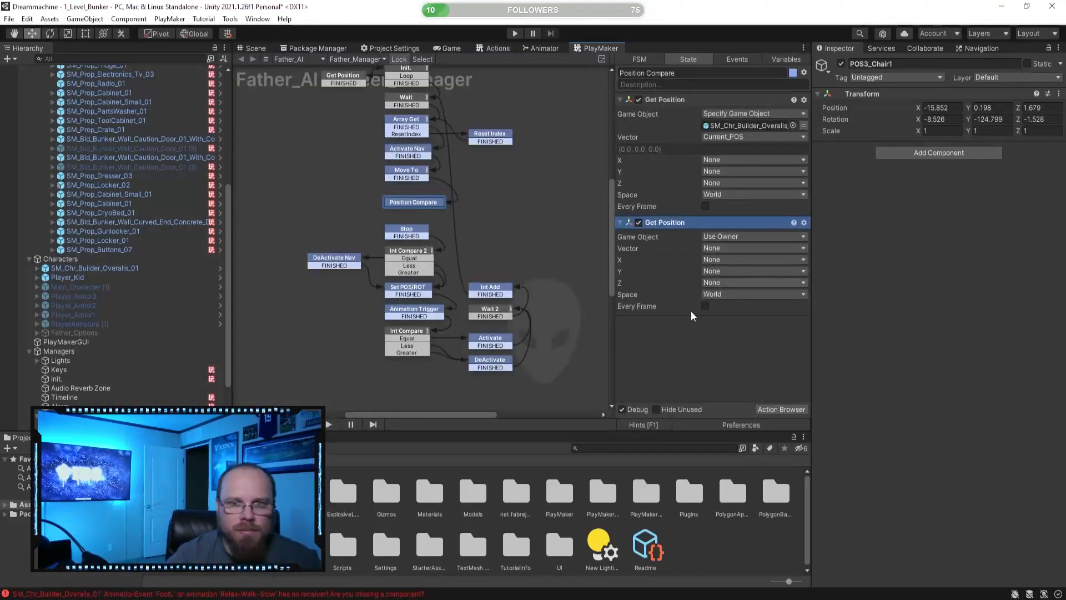
pyautogui.click(720, 236)
pyautogui.click(728, 260)
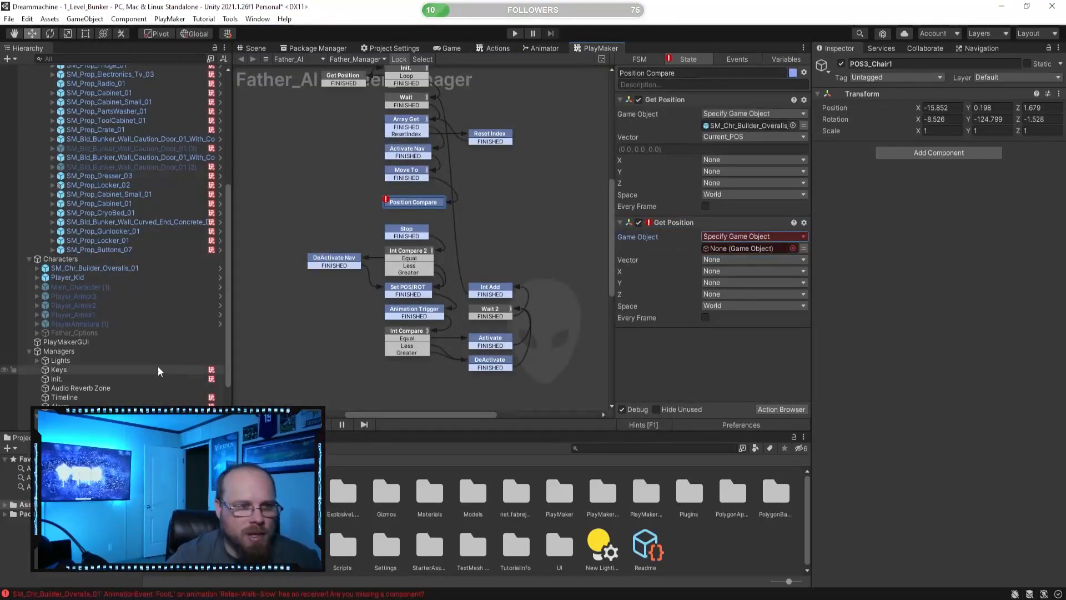
pyautogui.click(804, 248)
pyautogui.click(789, 250)
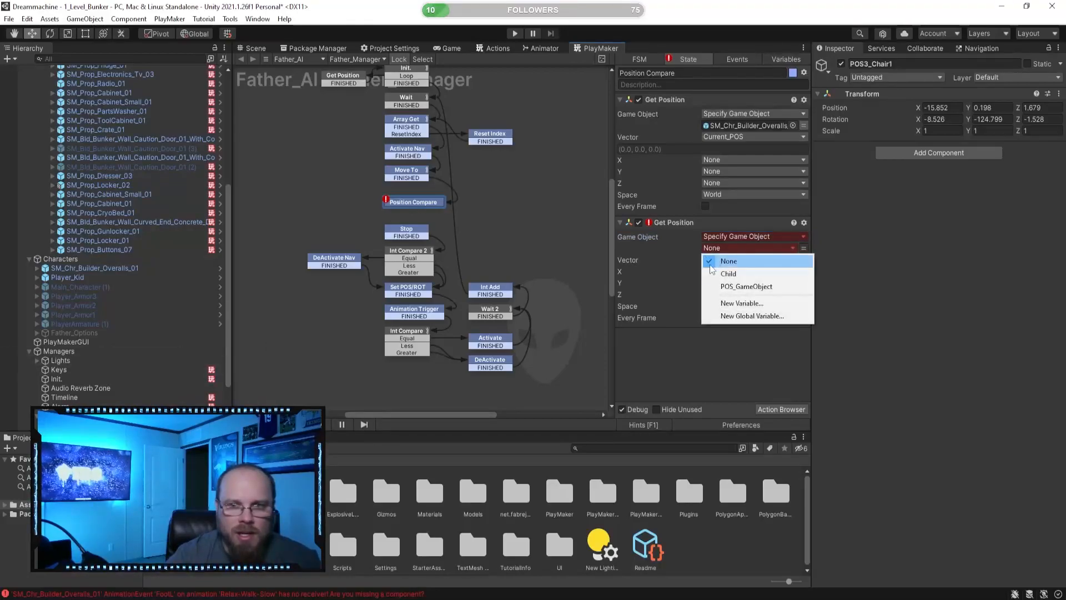
pyautogui.click(750, 287)
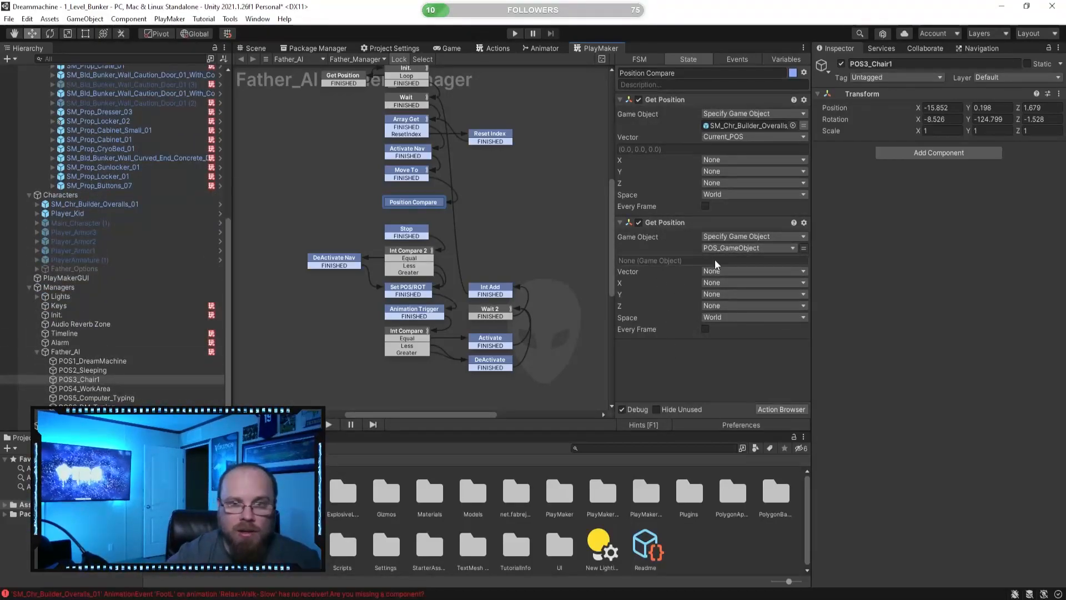
# - Store the second Get Position's vector in a new variable named Dest_POS
pyautogui.click(738, 271)
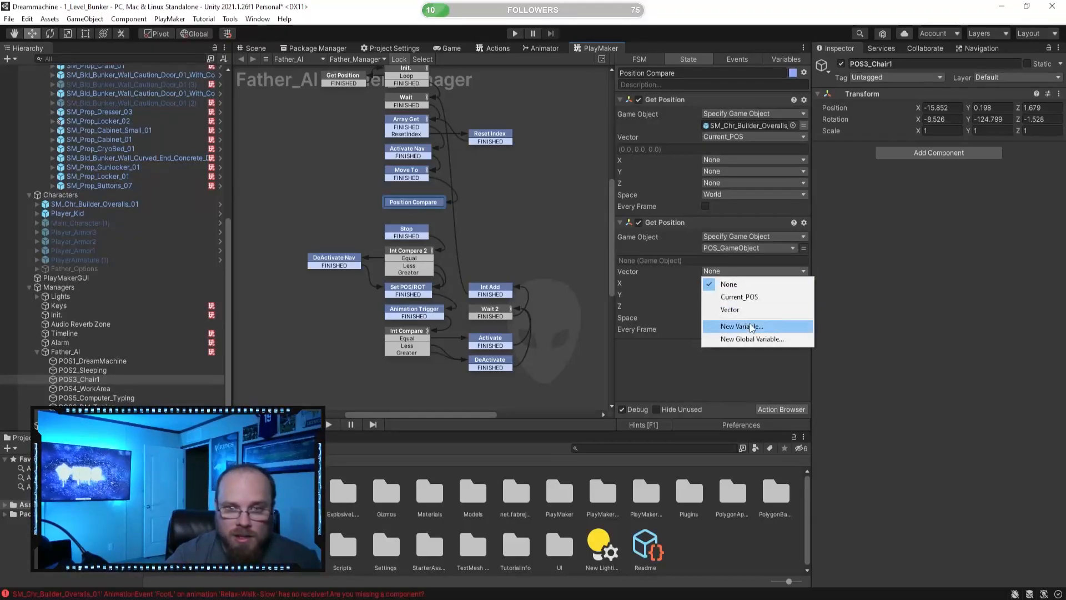
pyautogui.click(747, 325)
pyautogui.write('Dist')
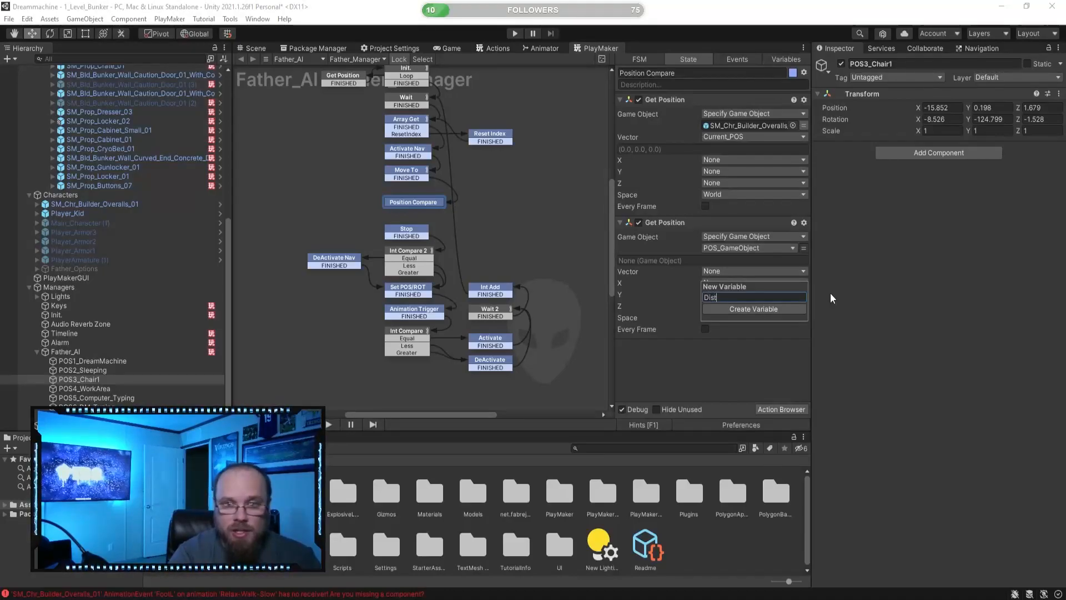
pyautogui.write('_POS')
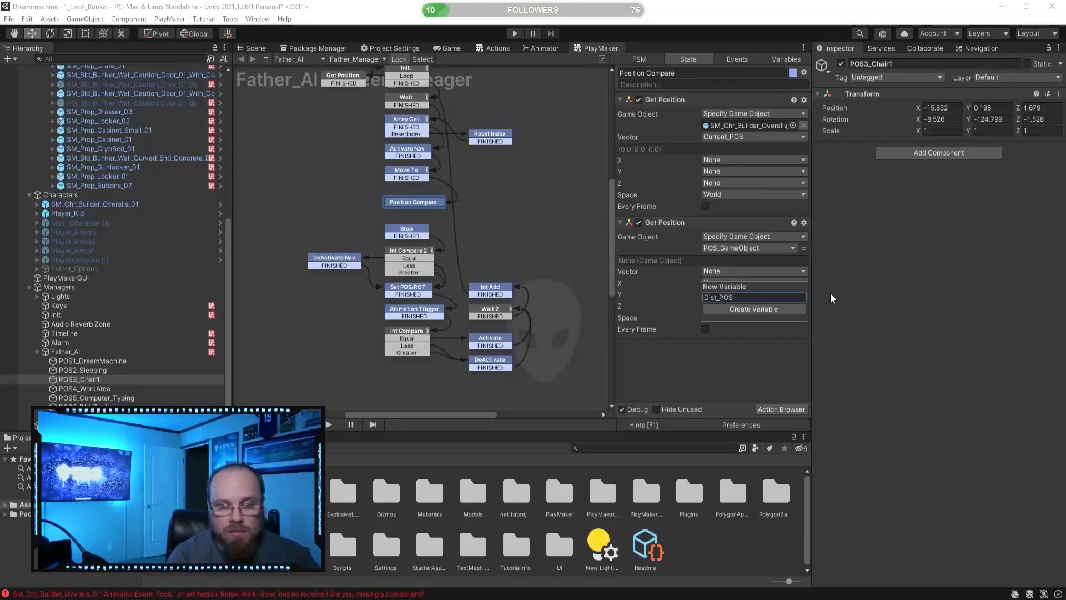
pyautogui.press('BackSpace')
pyautogui.press('BackSpace')
pyautogui.press('BackSpace')
pyautogui.press('BackSpace')
pyautogui.press('BackSpace')
pyautogui.press('BackSpace')
pyautogui.press('BackSpace')
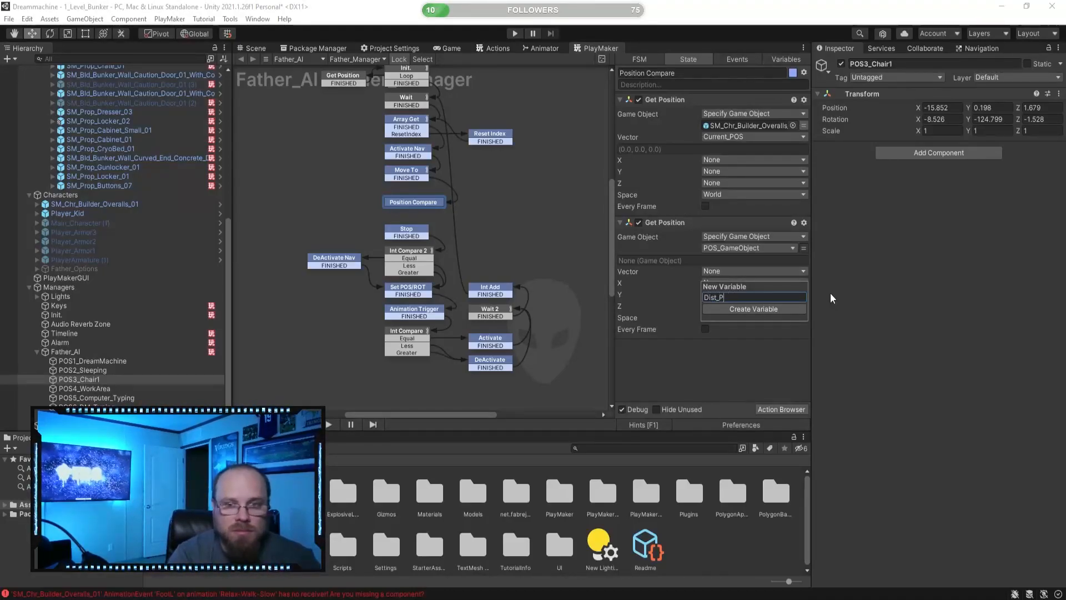
pyautogui.write('est')
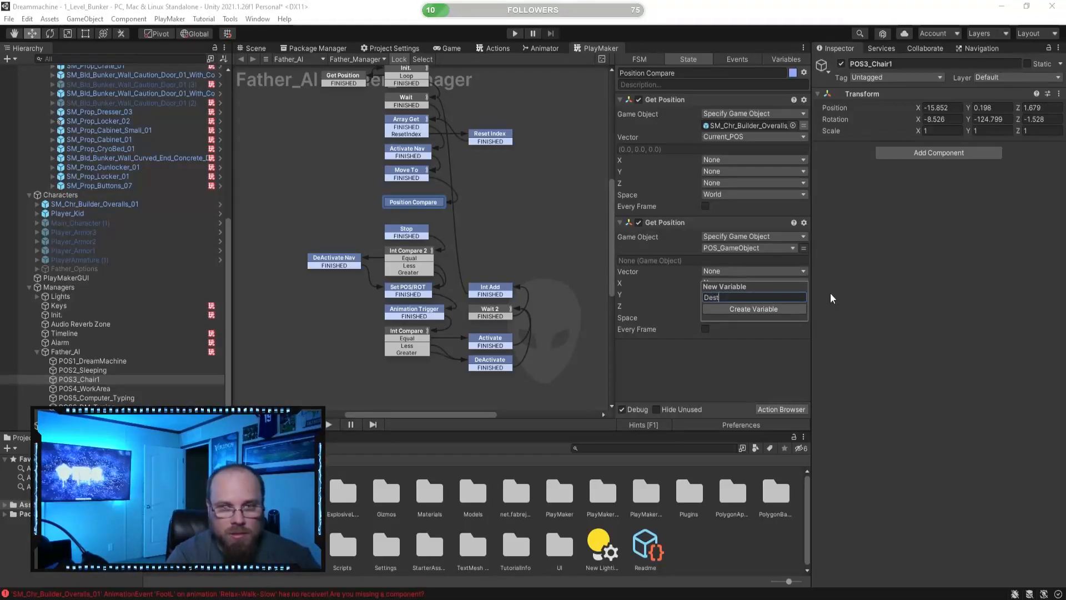
pyautogui.write('_POS')
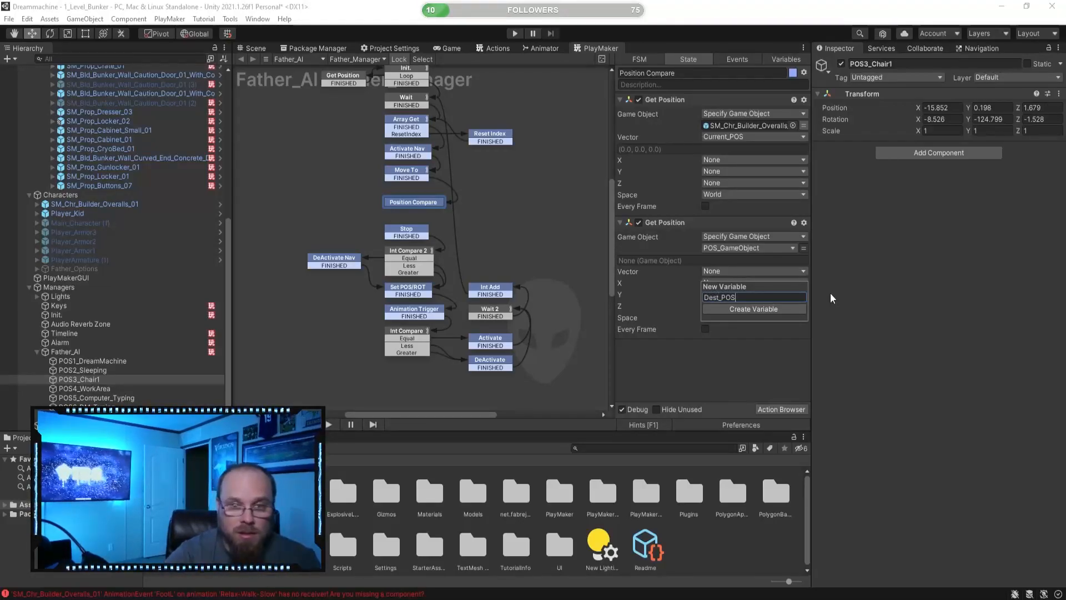
pyautogui.press('Return')
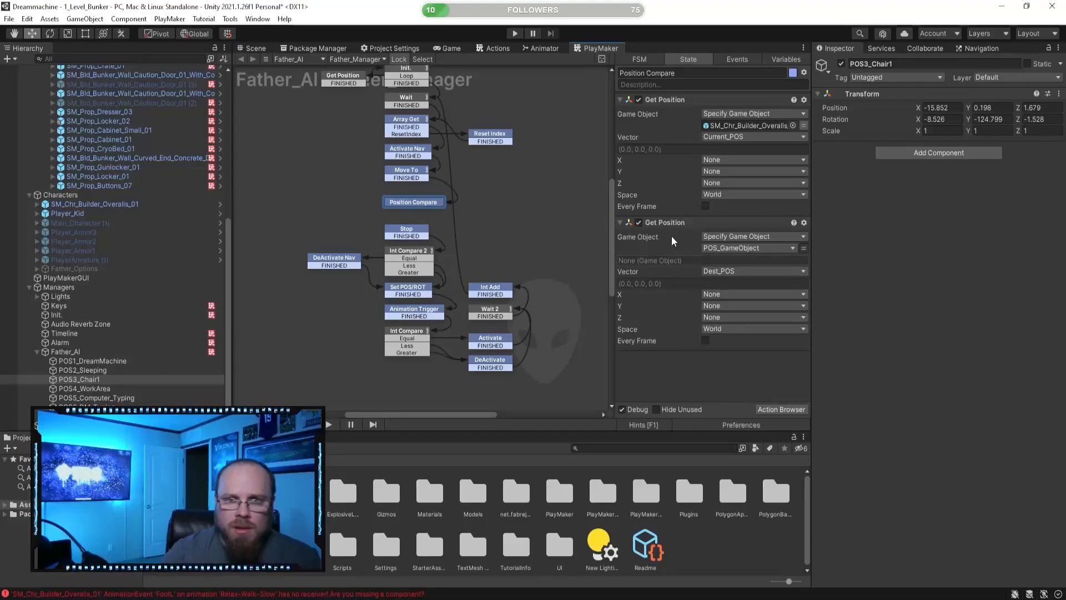
# - Add a Vector3 Compare action to the Position Compare state after the two Get Position actions
pyautogui.click(782, 409)
pyautogui.click(600, 49)
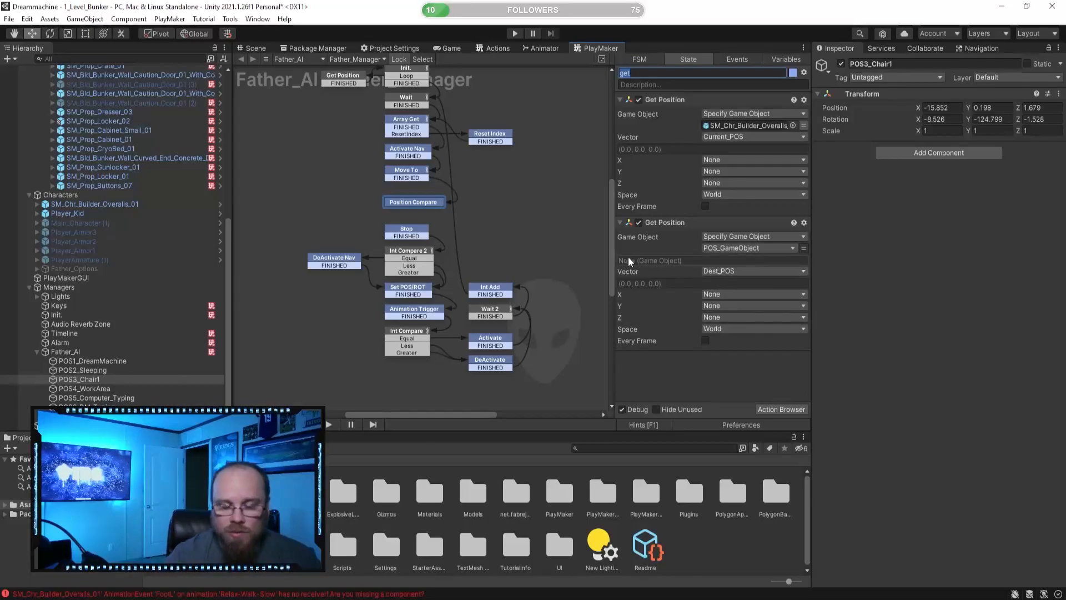
pyautogui.click(783, 410)
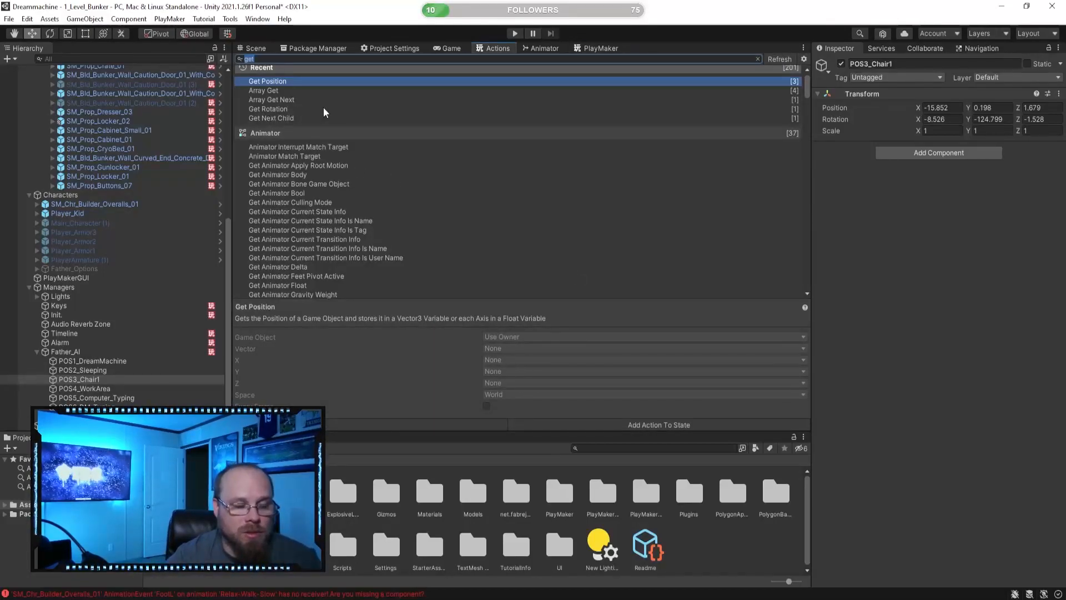
pyautogui.write('vec')
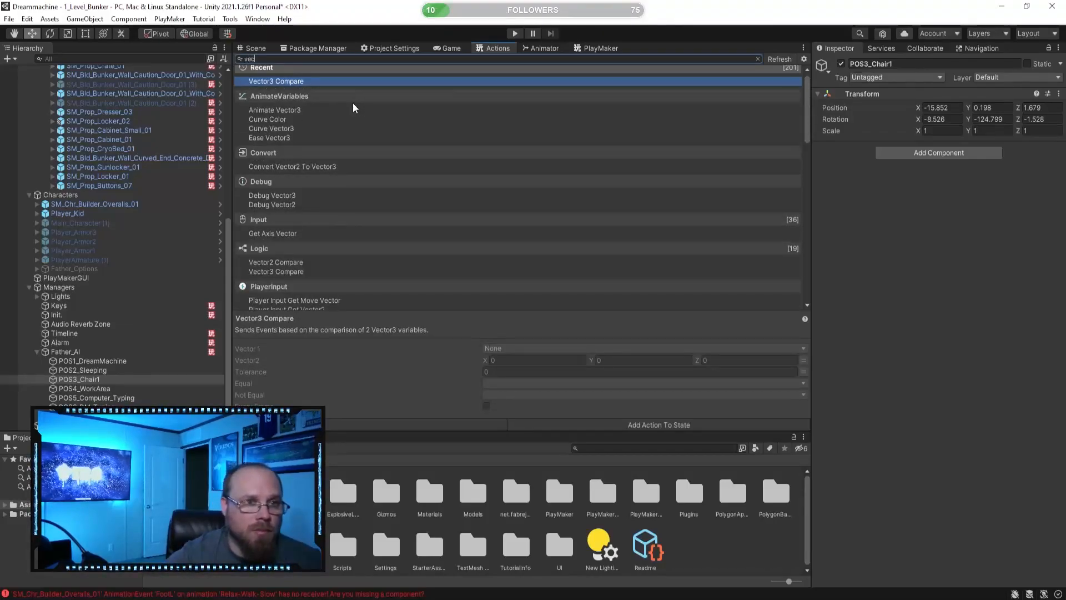
pyautogui.doubleClick(288, 81)
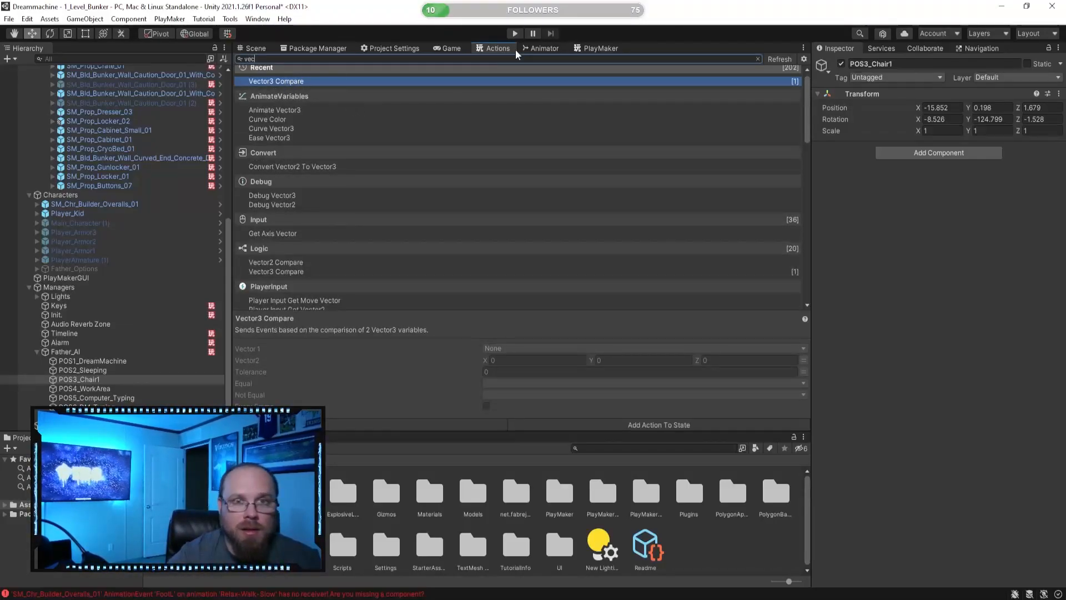
pyautogui.click(597, 48)
# - Set Vector3 Compare's Vector 1 to Current_POS and its Vector2 to the Dest_POS variable
pyautogui.click(799, 307)
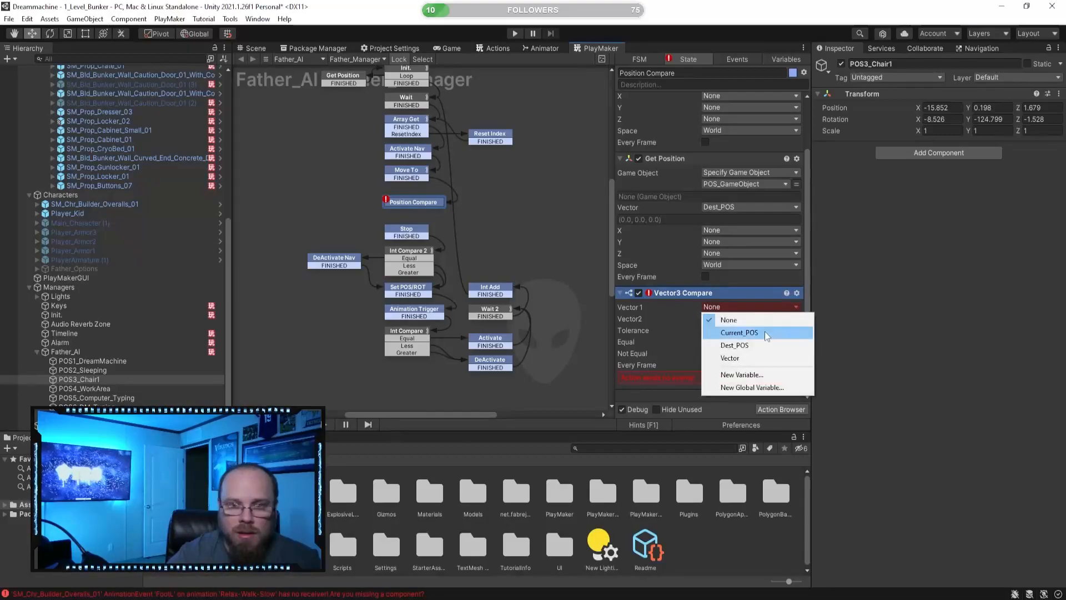
pyautogui.click(765, 331)
pyautogui.click(798, 330)
pyautogui.click(774, 332)
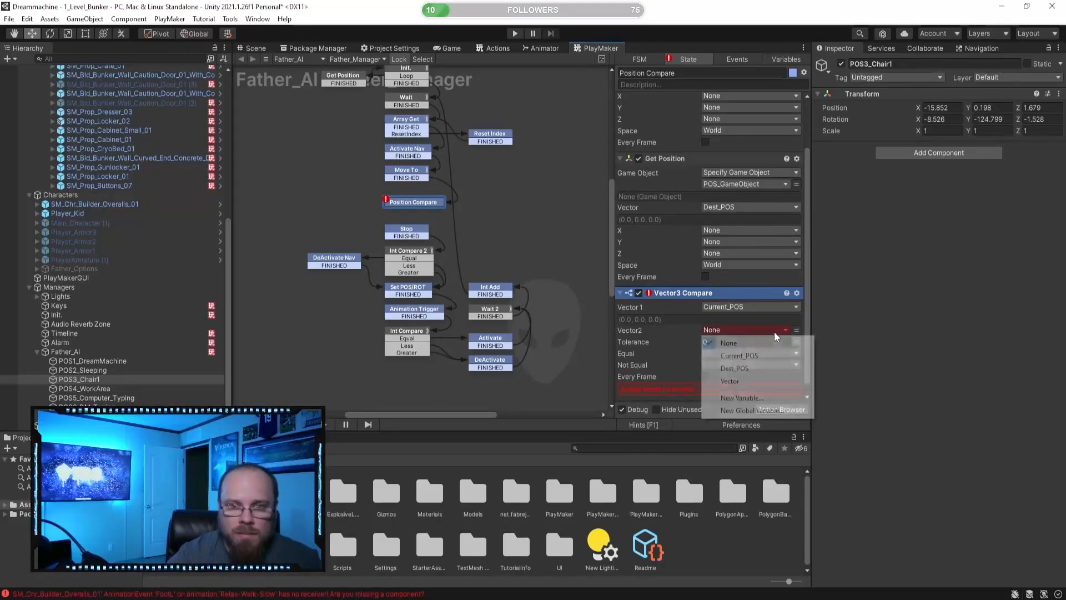
pyautogui.click(682, 304)
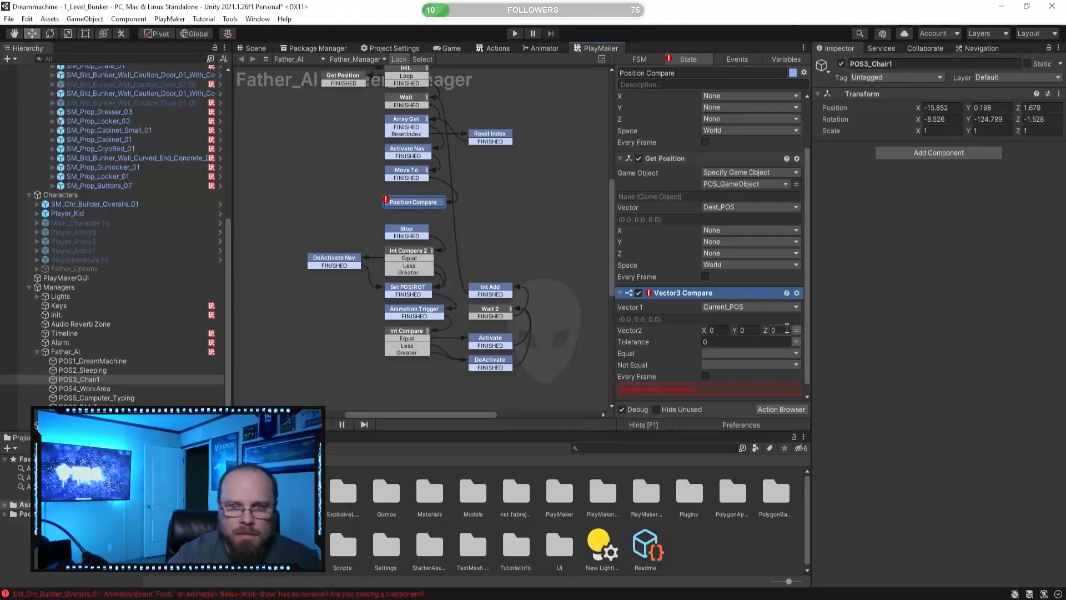
pyautogui.click(781, 330)
pyautogui.click(759, 369)
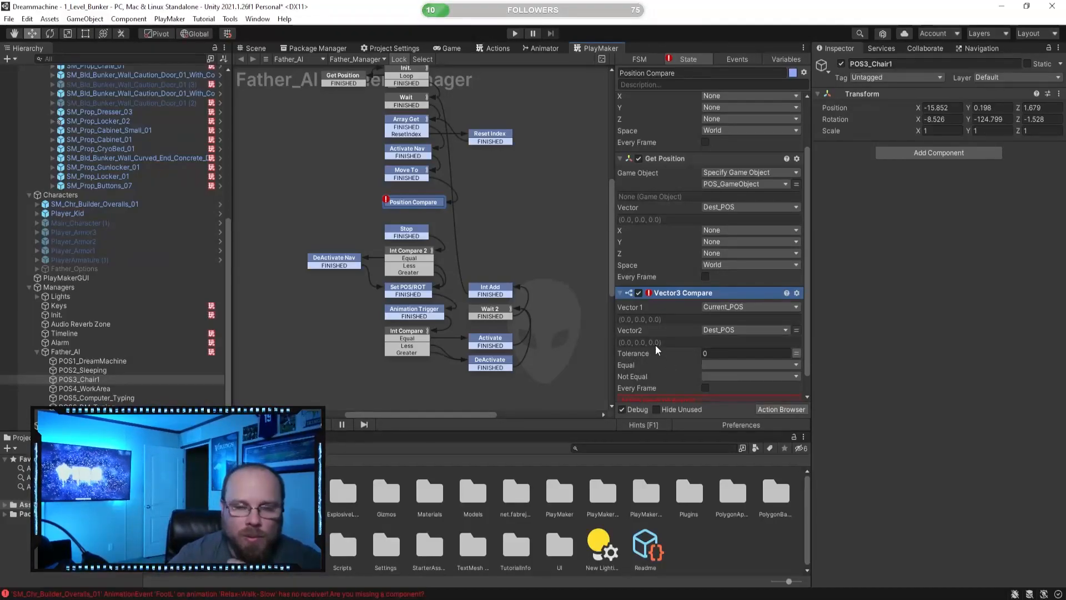
# - Set Vector3 Compare's tolerance to 1 and assign the Equal event to its Equal result
pyautogui.click(721, 353)
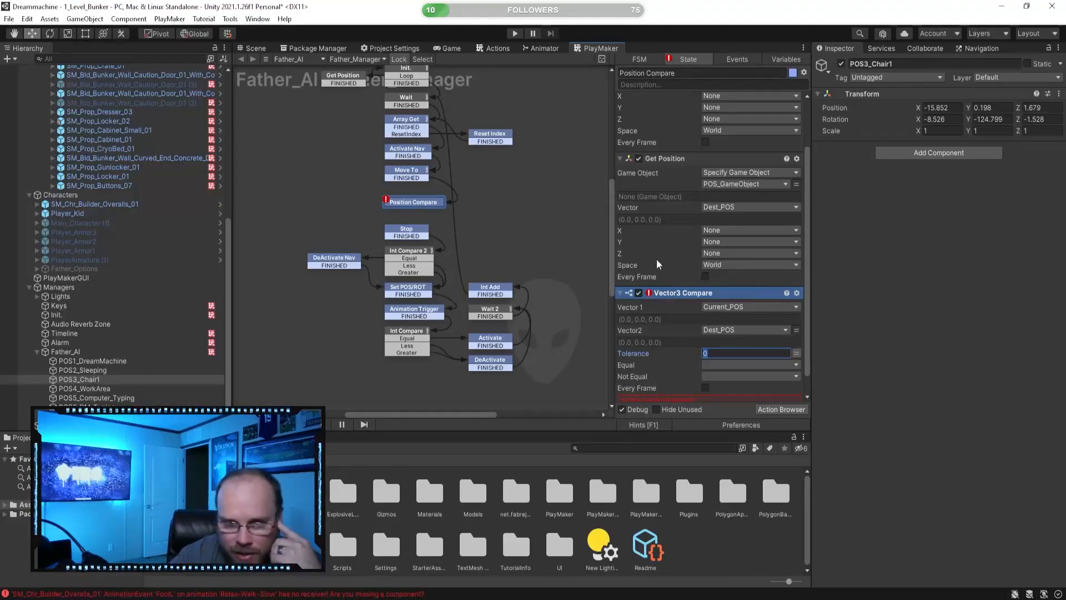
pyautogui.press('BackSpace')
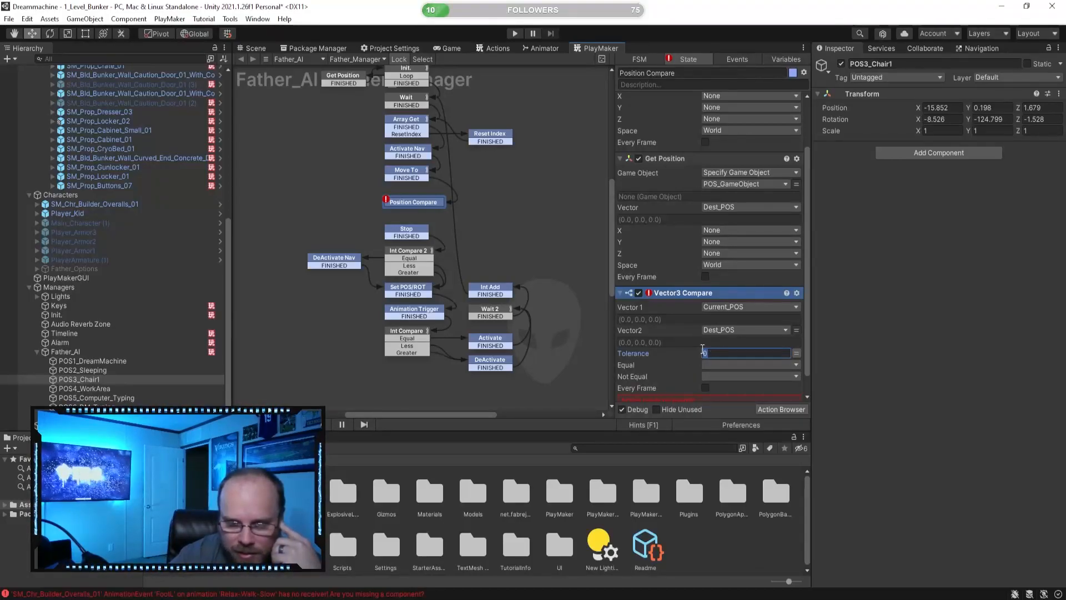
pyautogui.write('1')
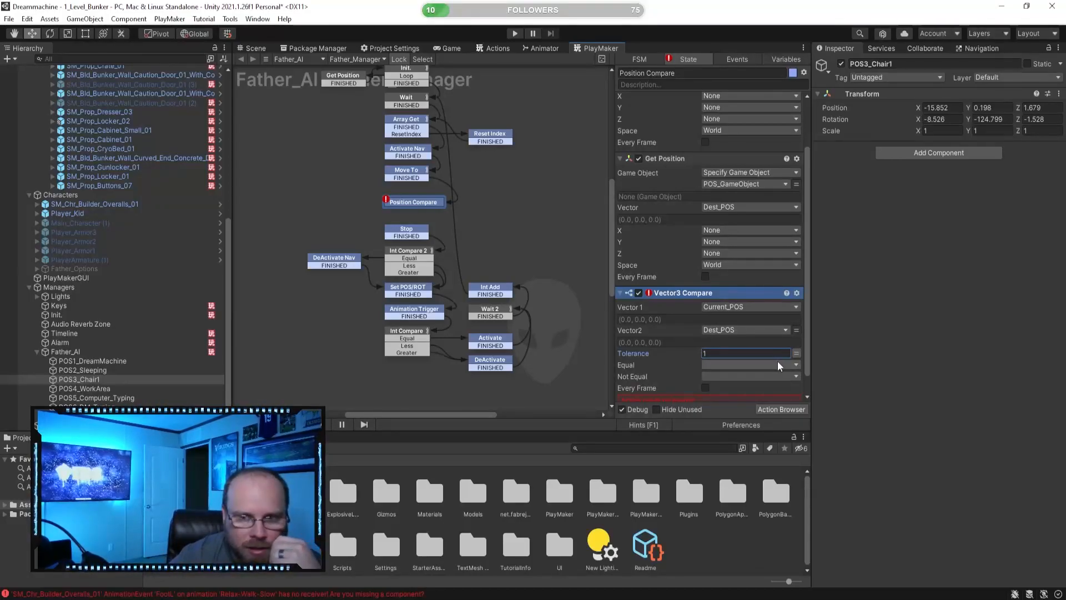
pyautogui.click(777, 365)
pyautogui.click(748, 441)
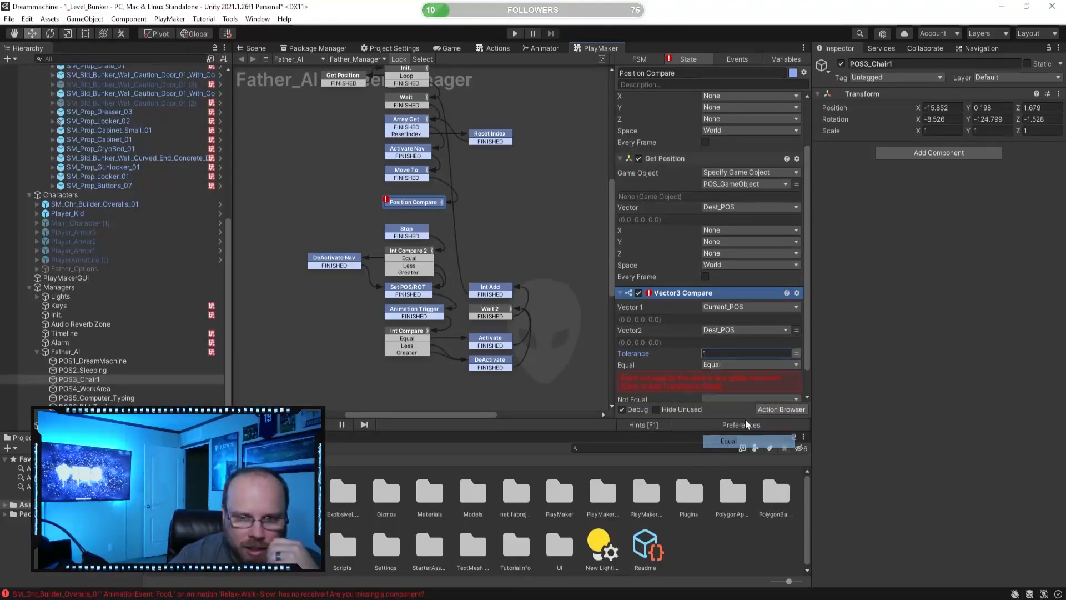
# - Create a new event named NotEqual for Vector3 Compare's Not Equal result
pyautogui.click(765, 377)
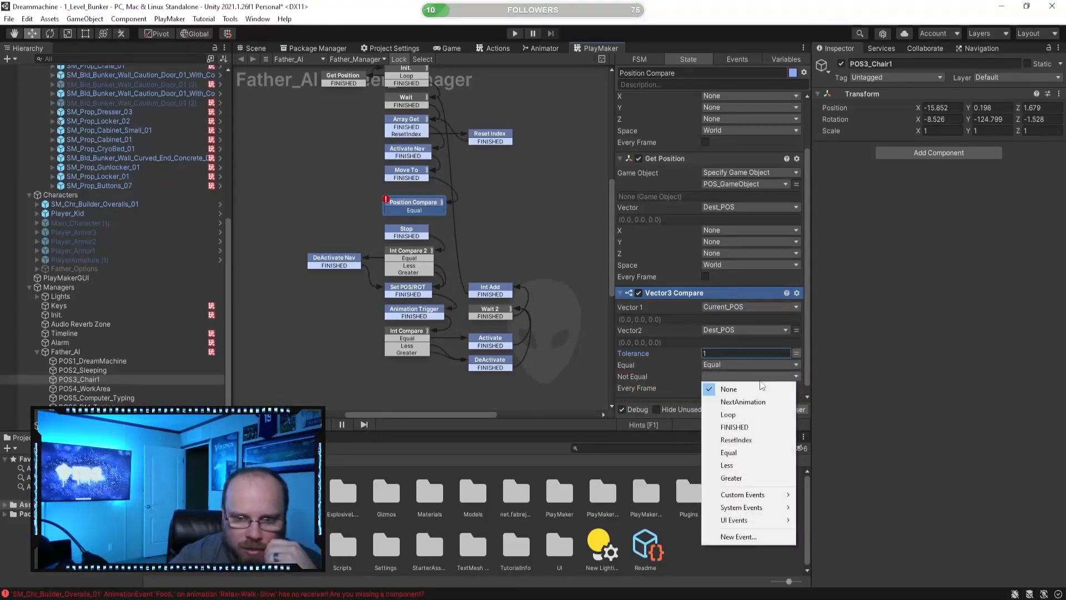
pyautogui.click(754, 536)
pyautogui.write('Not')
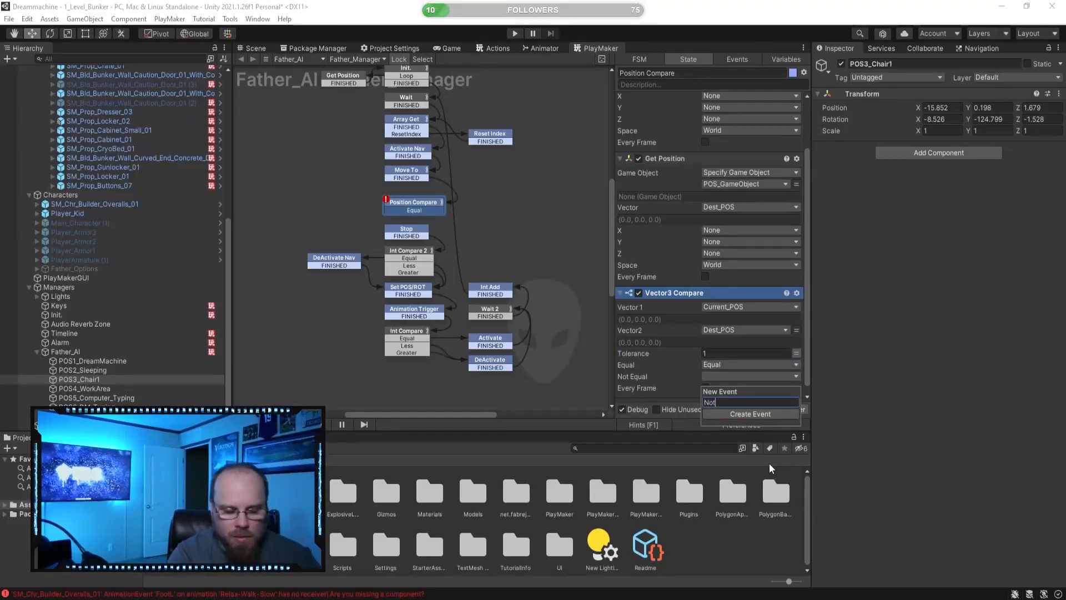
pyautogui.write('Equaly')
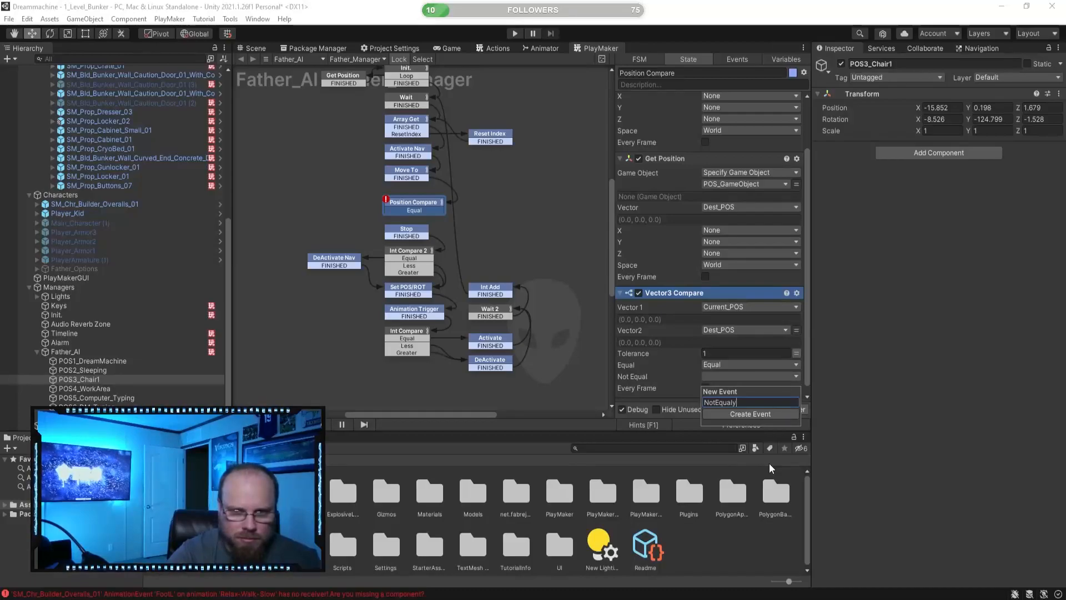
pyautogui.press('BackSpace')
pyautogui.press('Return')
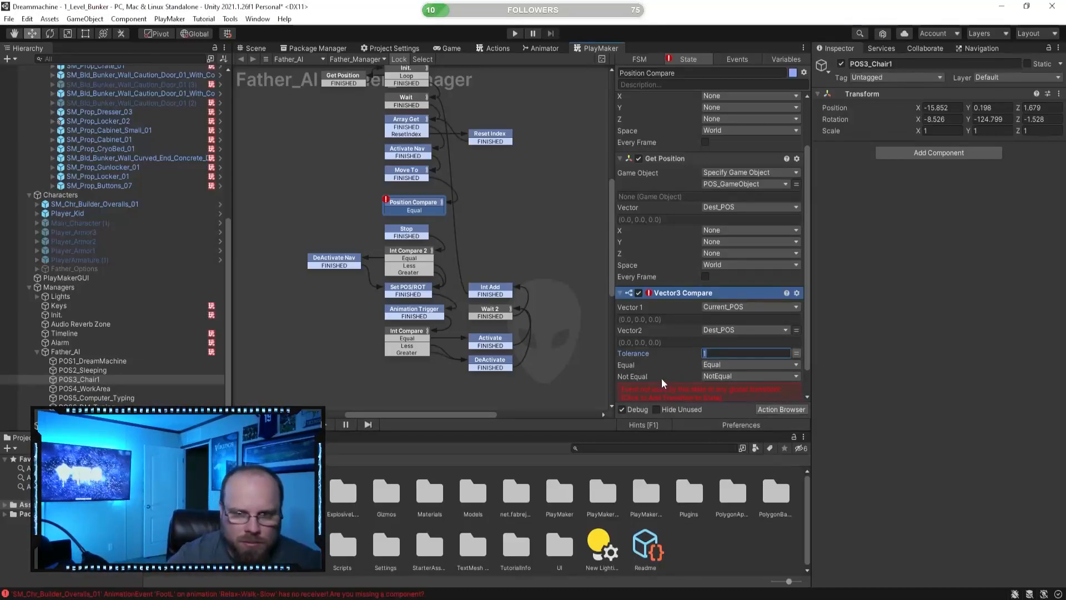
# - Add the NotEqual transition, move Position Compare up beneath Move To, and link its Equal transition to Stop
pyautogui.click(494, 219)
pyautogui.moveTo(415, 209); pyautogui.dragTo(416, 199)
pyautogui.click(528, 218)
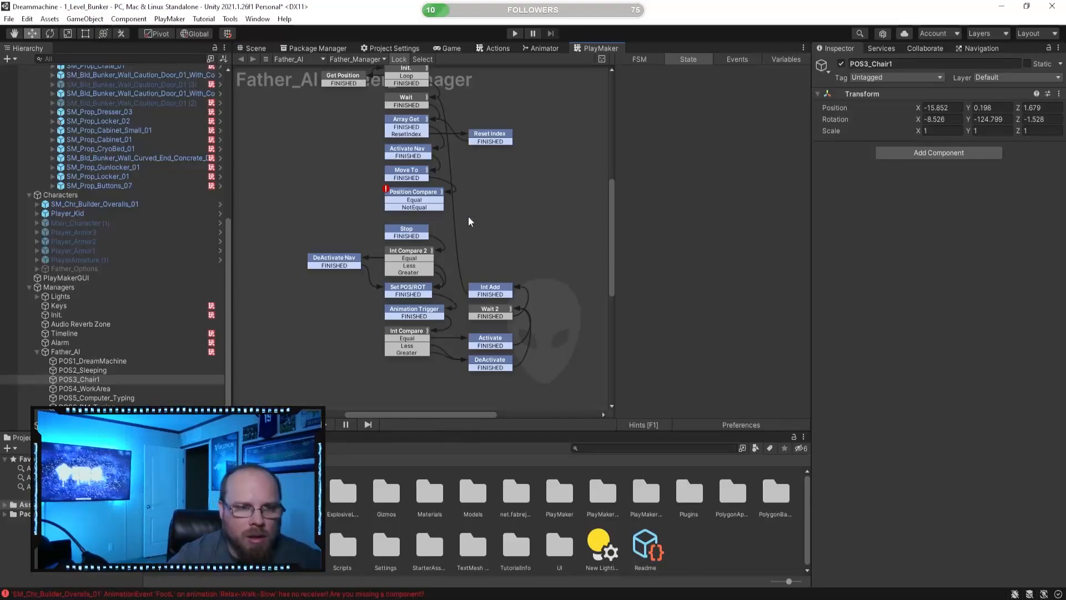
pyautogui.click(414, 195)
pyautogui.click(482, 250)
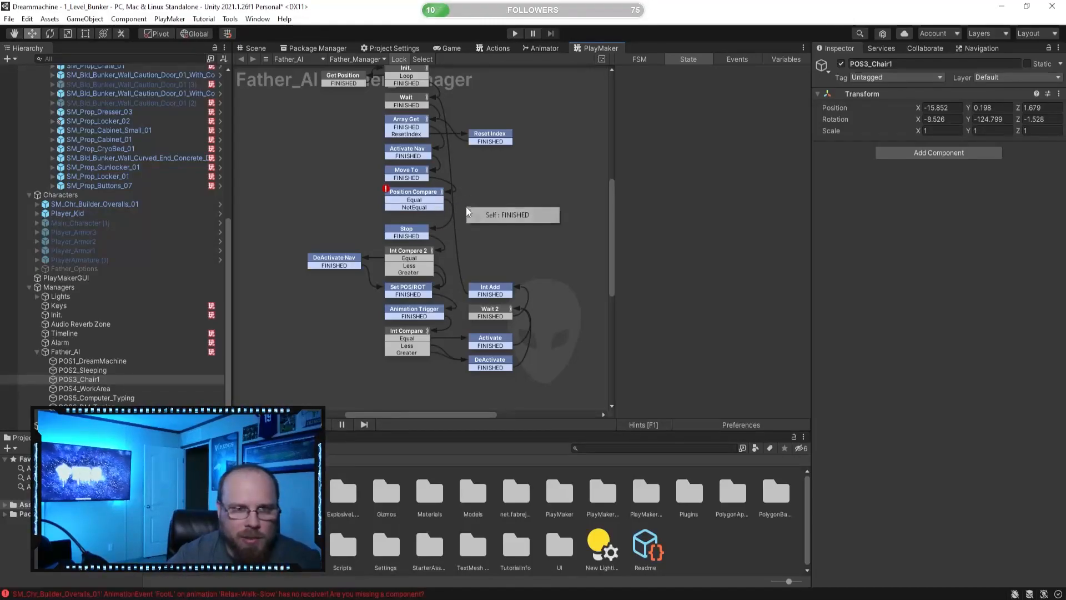
# - Add a new state beside Position Compare and link the NotEqual transition to it
pyautogui.rightClick(502, 195)
pyautogui.click(516, 201)
pyautogui.click(498, 200)
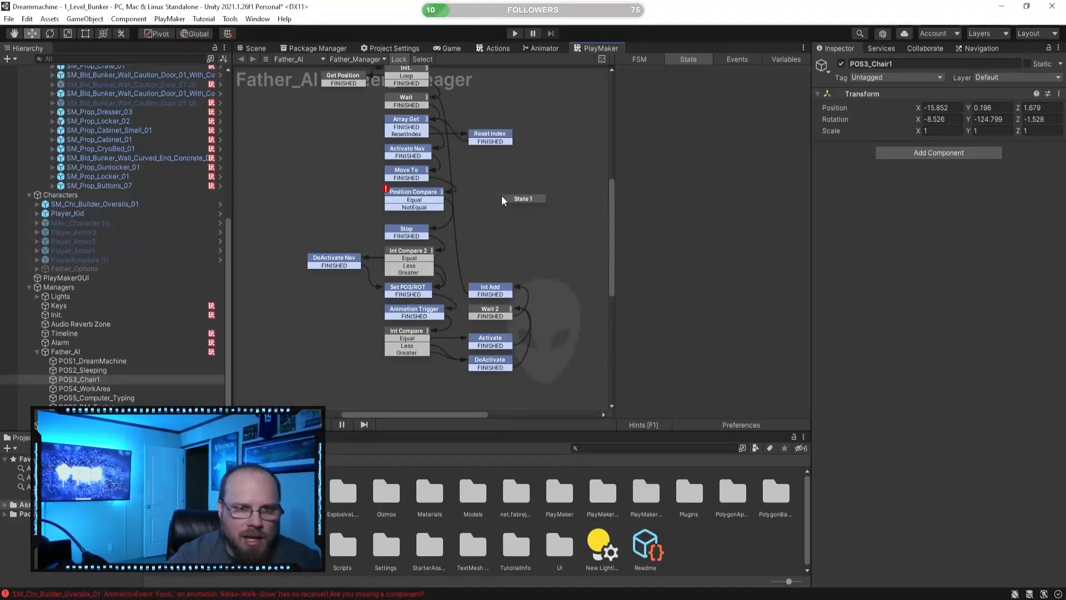
pyautogui.moveTo(447, 206); pyautogui.dragTo(512, 211)
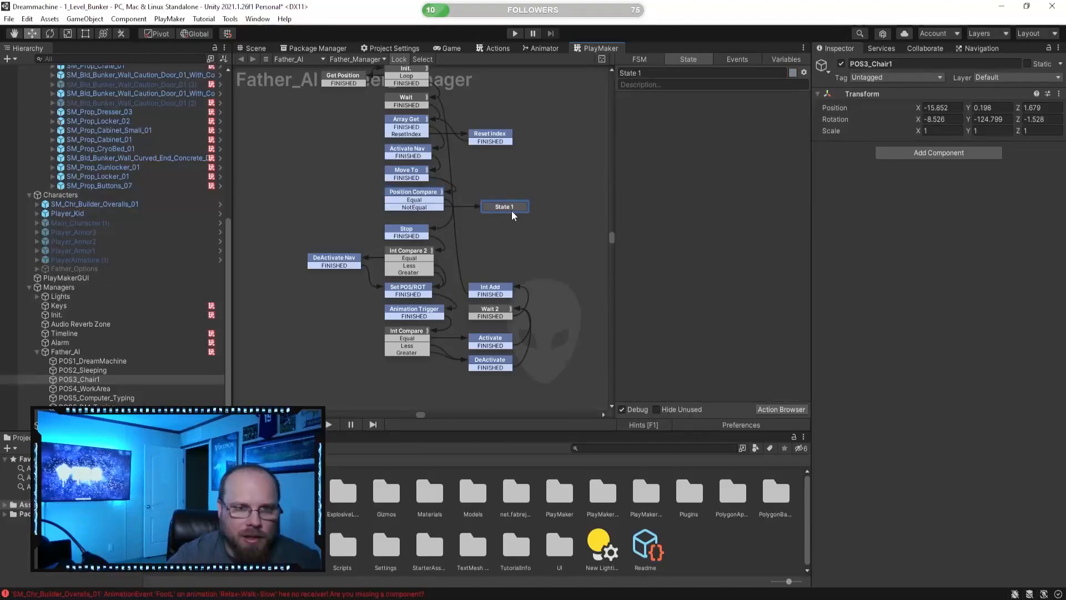
# - Reorder Position Compare's transitions so that Equal sits below NotEqual
pyautogui.click(435, 207)
pyautogui.rightClick(436, 203)
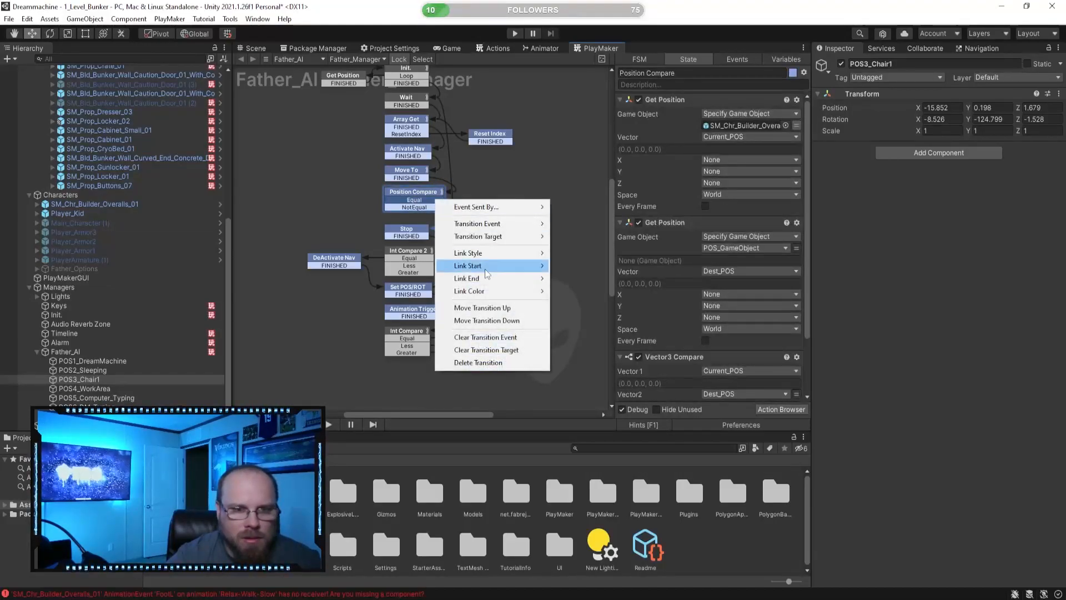
pyautogui.click(507, 321)
pyautogui.click(482, 253)
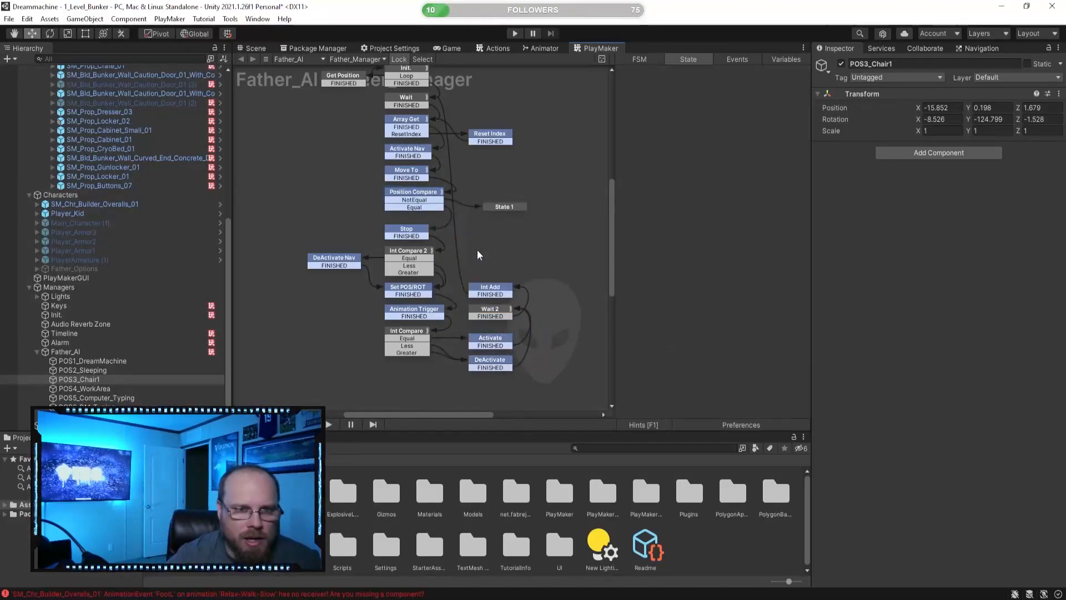
# - Shift Stop and all the states below it up under Position Compare, and move State 1 closer to Position Compare
pyautogui.moveTo(486, 360); pyautogui.dragTo(281, 224)
pyautogui.moveTo(398, 232); pyautogui.dragTo(398, 225)
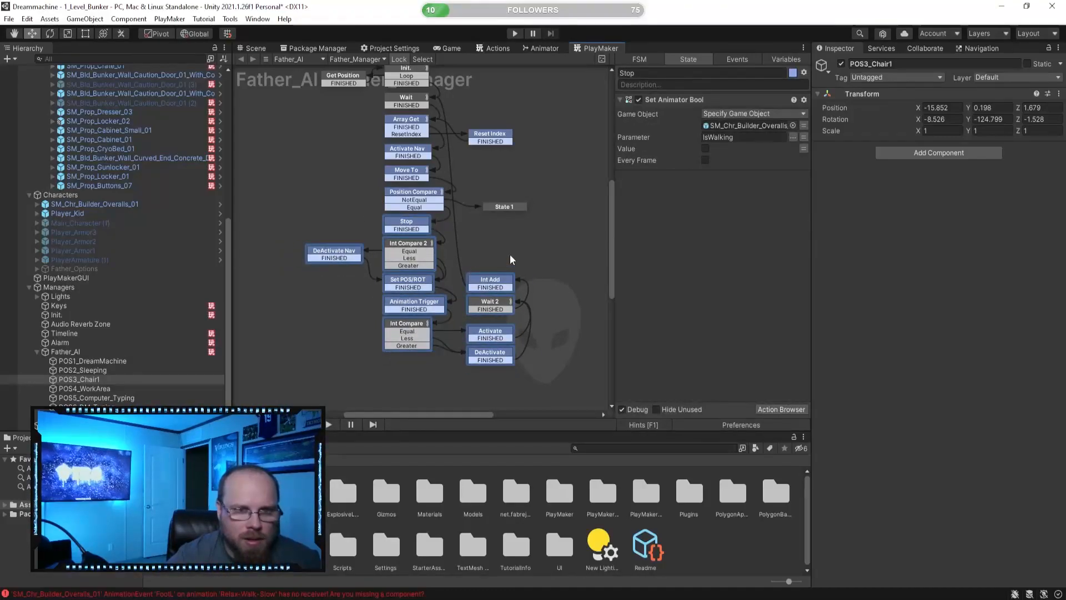
pyautogui.click(473, 225)
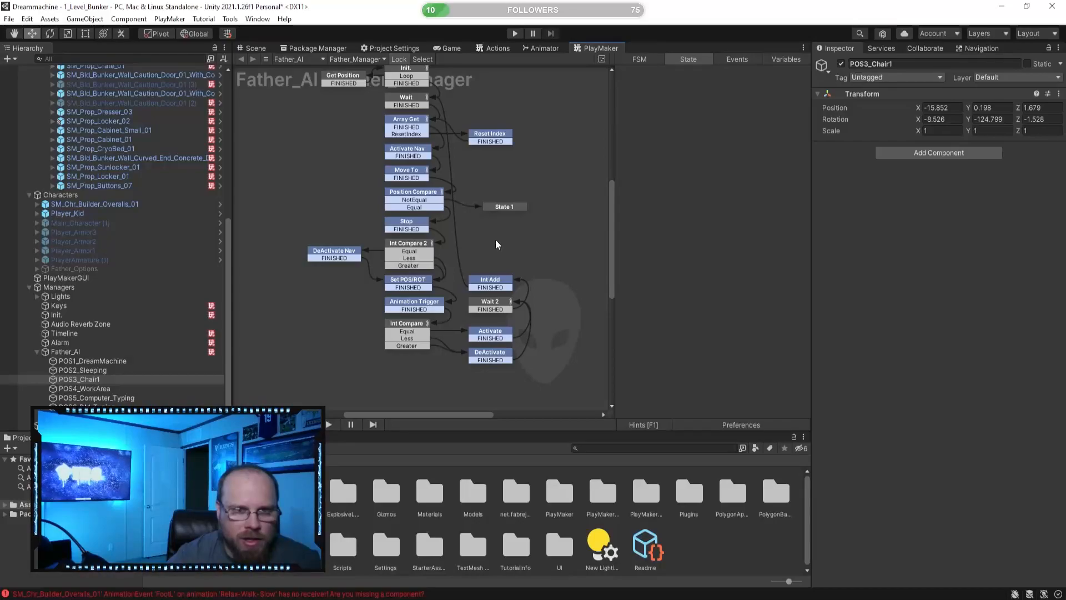
pyautogui.moveTo(509, 212); pyautogui.dragTo(500, 212)
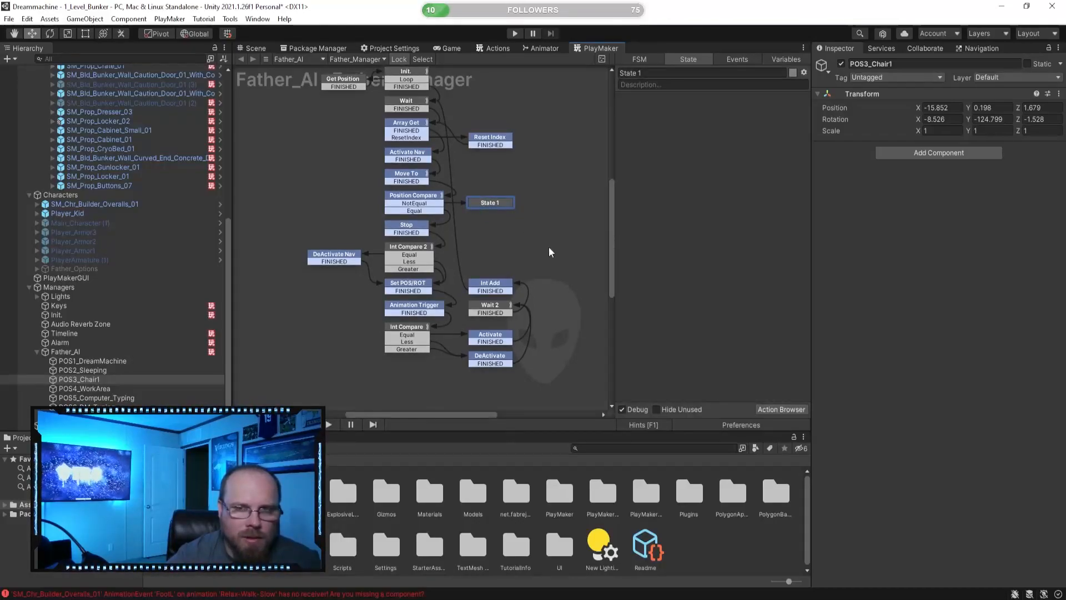
# - Color State 1 red in the Father_Manager graph
pyautogui.click(793, 73)
pyautogui.click(825, 156)
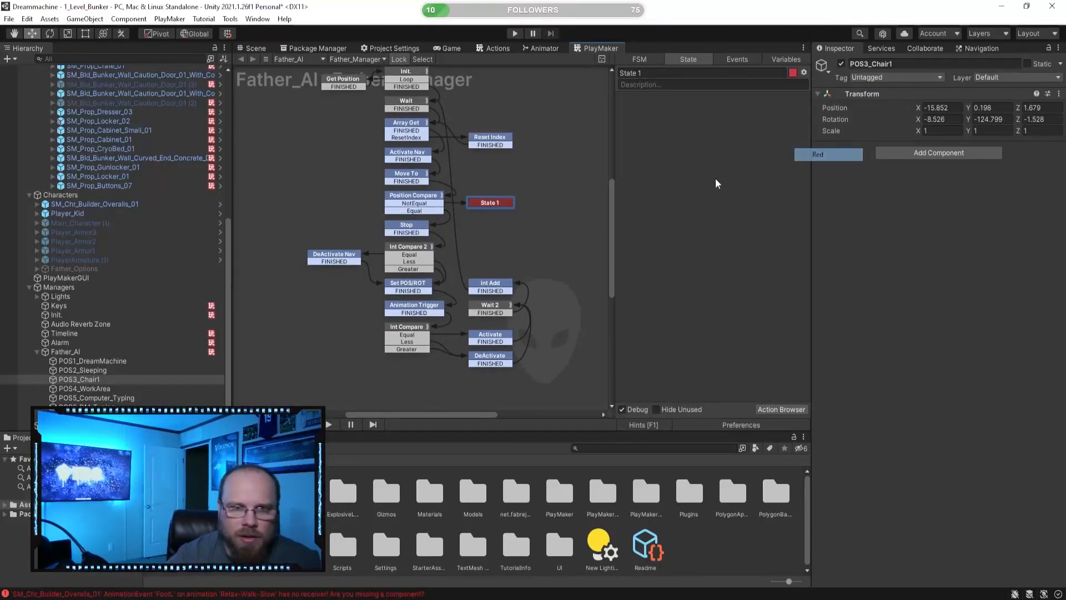
pyautogui.click(537, 235)
pyautogui.moveTo(537, 235)
pyautogui.mouseDown(button='middle')
pyautogui.moveTo(542, 257)
pyautogui.moveTo(553, 220)
pyautogui.mouseUp(button='middle')
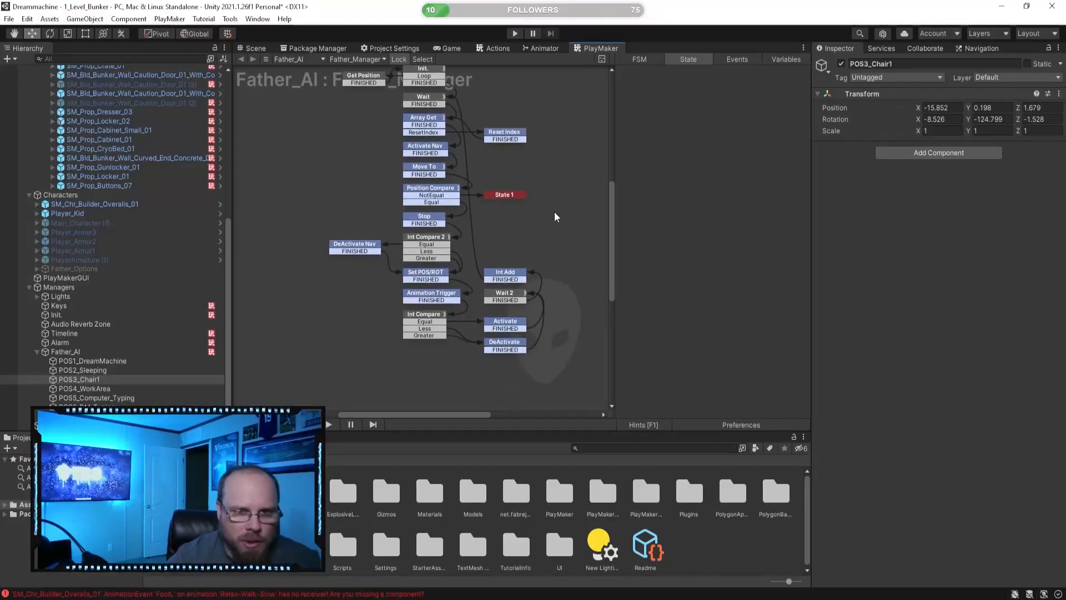
pyautogui.click(442, 204)
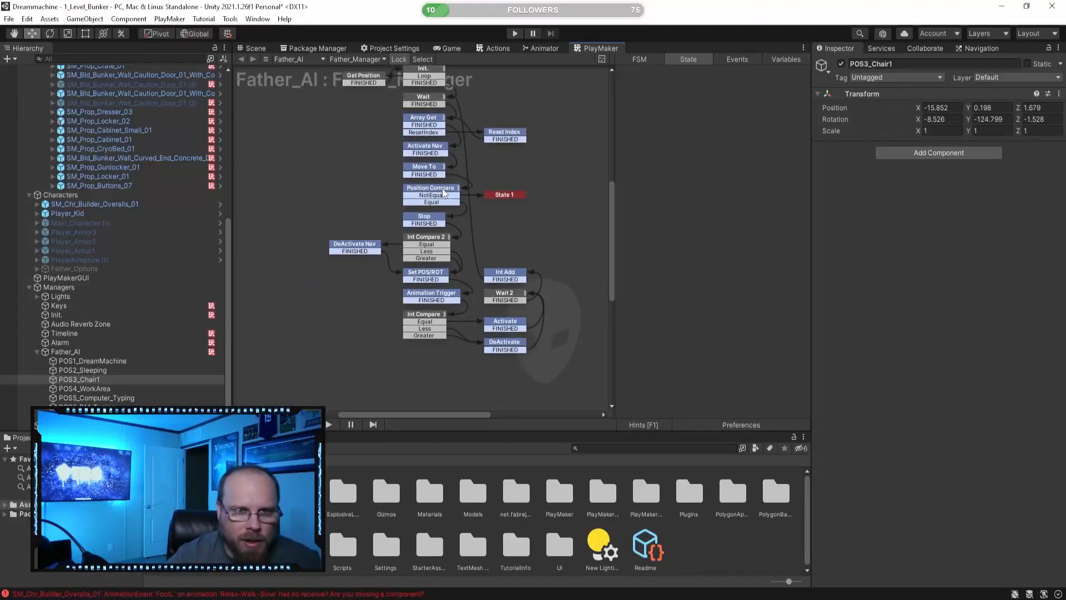
pyautogui.click(512, 200)
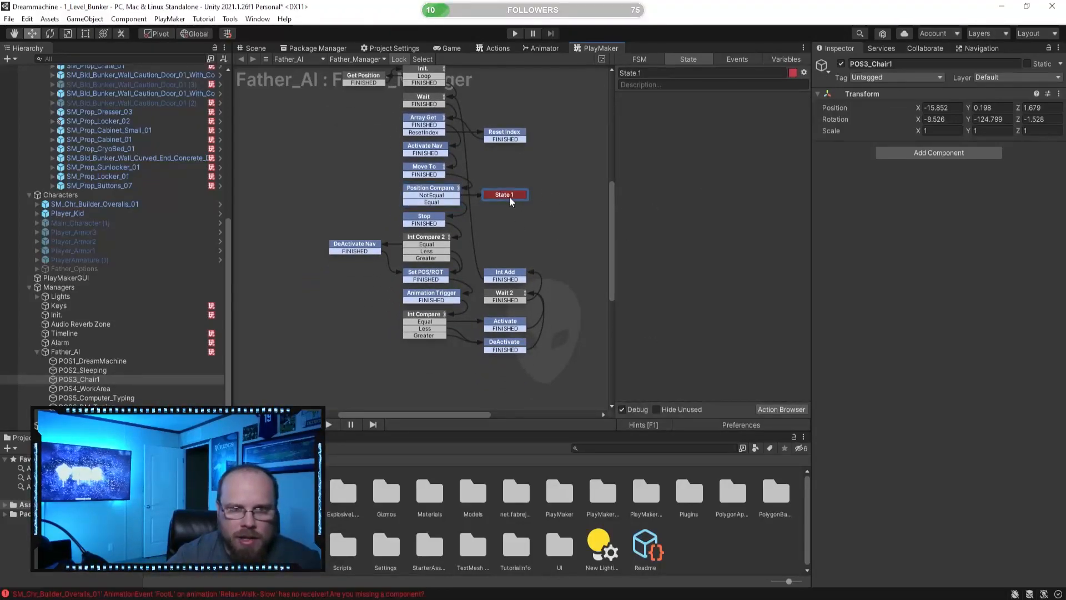
pyautogui.click(542, 196)
# - Dock the PlayMaker graph in its own pane beside the Scene and Game views, and start play mode
pyautogui.moveTo(600, 54); pyautogui.dragTo(683, 202)
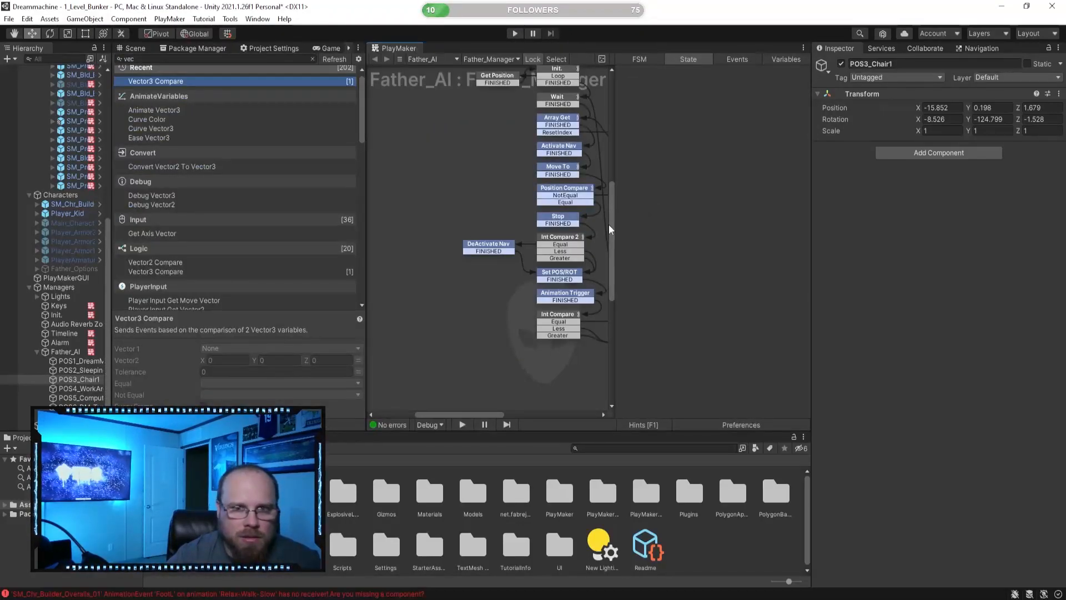
pyautogui.click(145, 51)
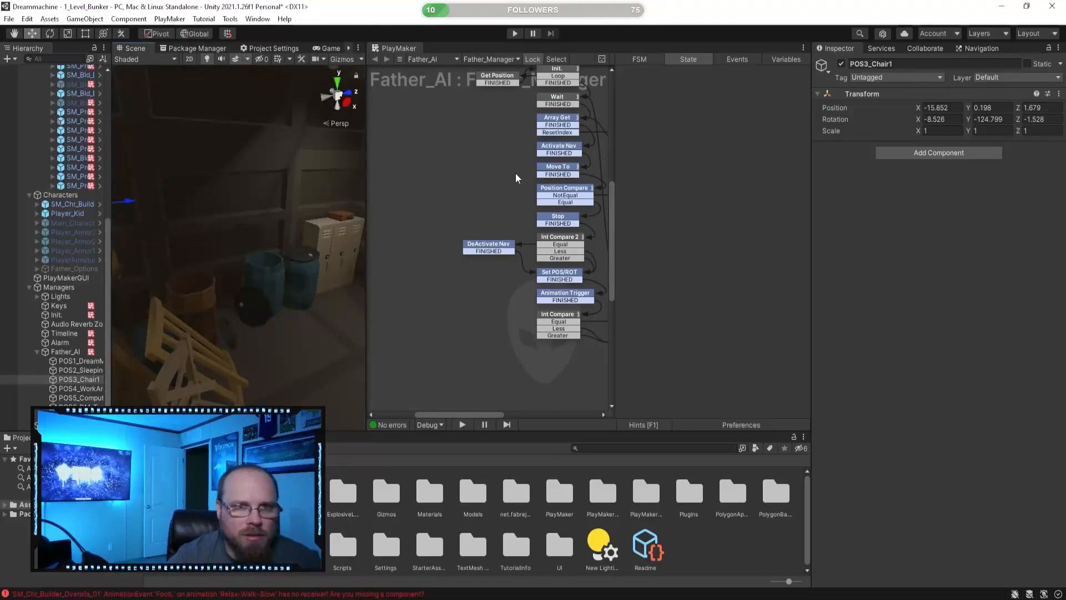
pyautogui.click(332, 48)
pyautogui.click(514, 34)
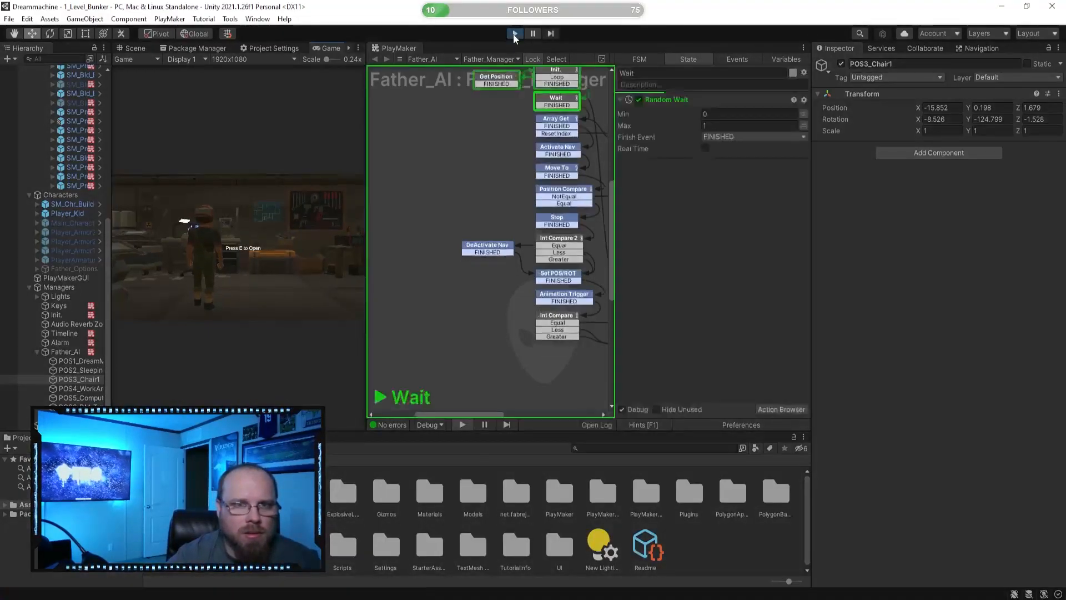
# - Follow the bearded character through the bunker in the Scene view while Father_Manager sends him to POS1_DreamMachine
pyautogui.click(136, 48)
pyautogui.moveTo(217, 218); pyautogui.dragTo(264, 241, button='right')
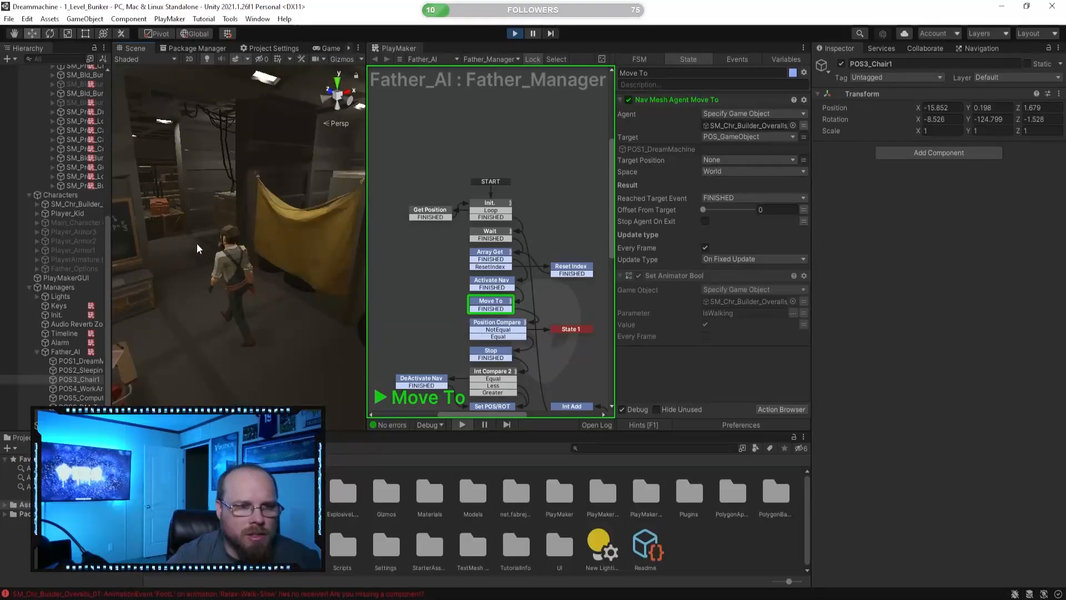
pyautogui.scroll(-1, 506, 300)
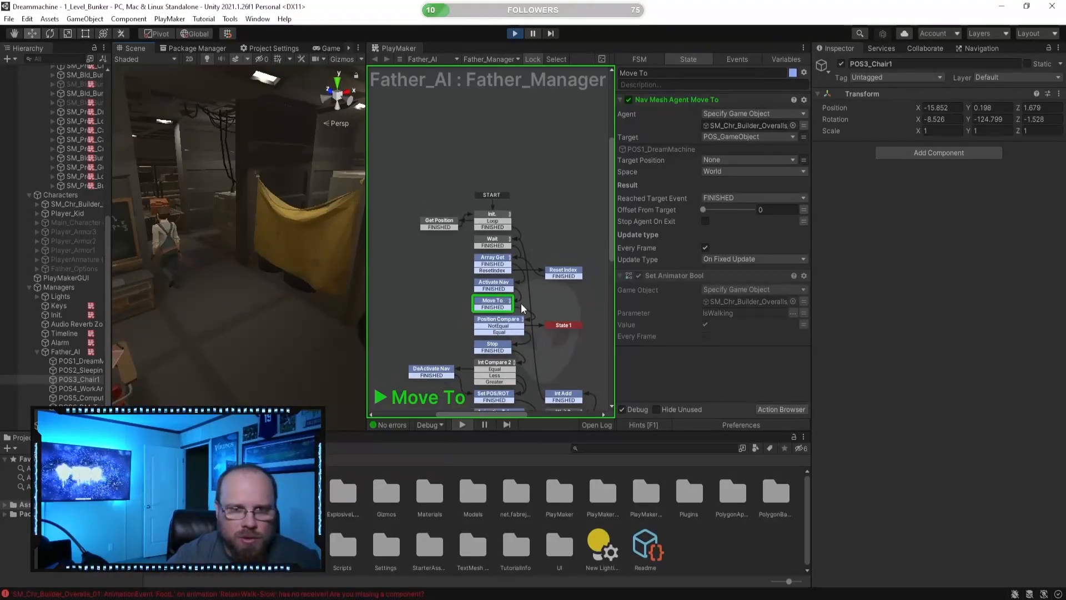
pyautogui.moveTo(612, 182); pyautogui.dragTo(613, 222)
pyautogui.moveTo(290, 238); pyautogui.dragTo(239, 268, button='right')
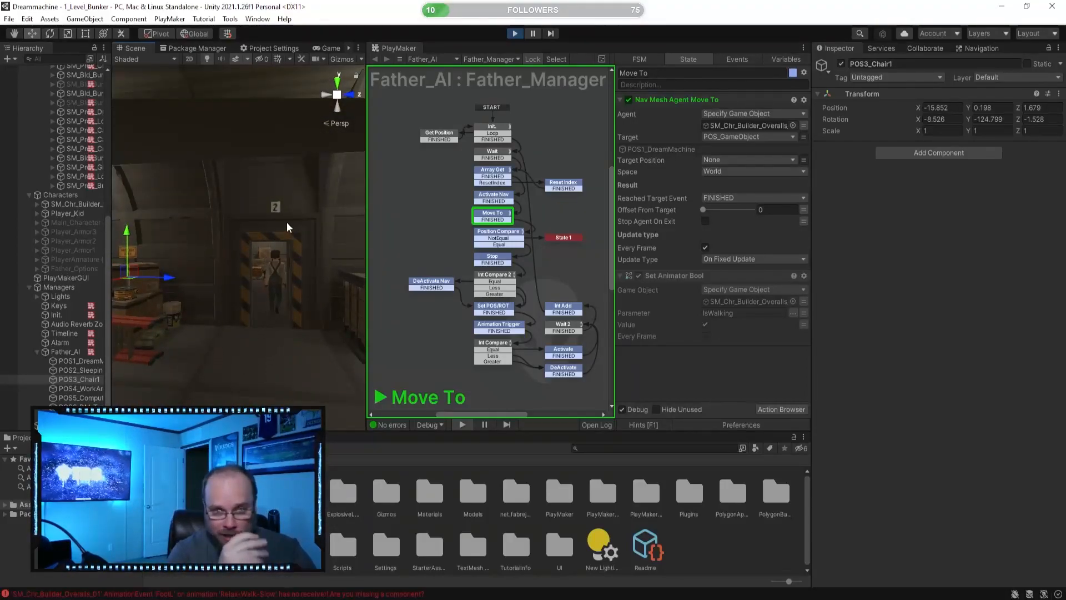
pyautogui.press('w')
pyautogui.moveTo(279, 255); pyautogui.dragTo(217, 293, button='right')
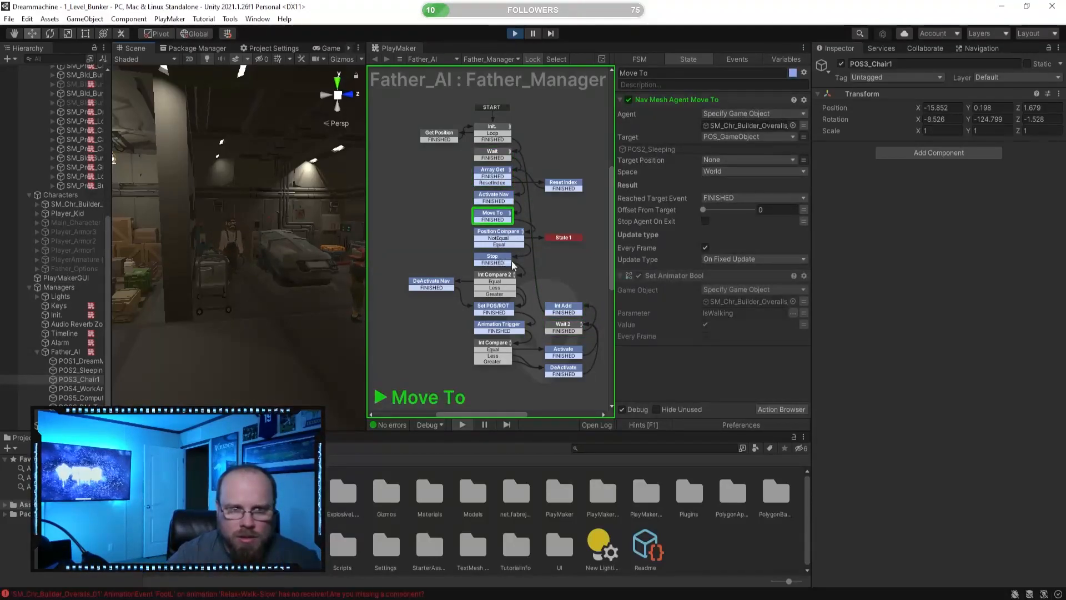
# - Follow the character to the bed at POS2_Sleeping and check which state Father_Manager enters after Move To
pyautogui.moveTo(287, 218); pyautogui.dragTo(188, 257, button='right')
pyautogui.moveTo(258, 255); pyautogui.dragTo(195, 262, button='right')
pyautogui.click(624, 462)
pyautogui.moveTo(267, 259); pyautogui.dragTo(339, 245, button='right')
pyautogui.press('w')
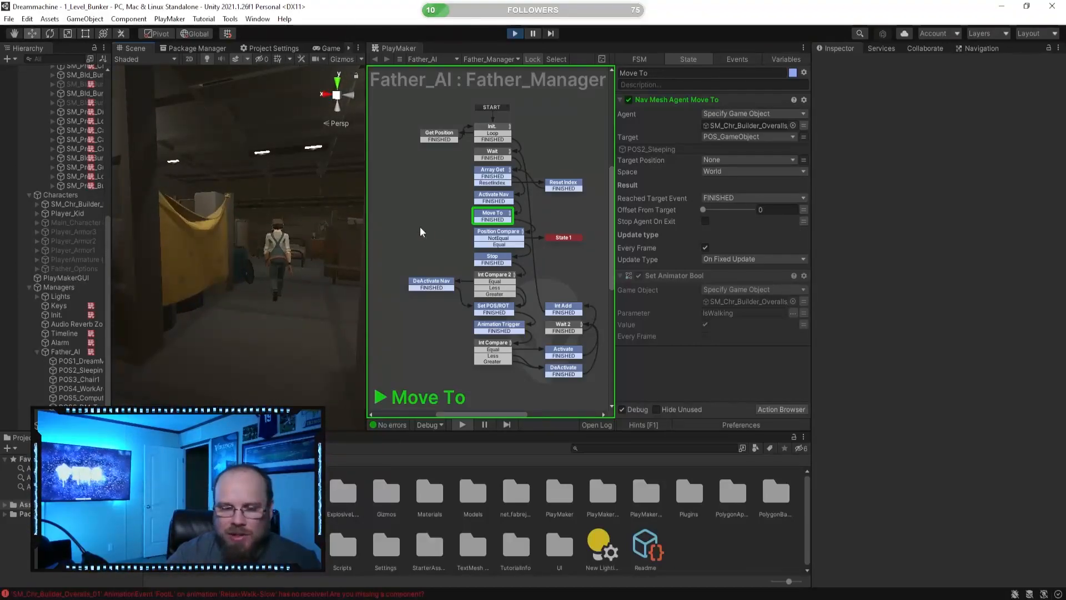
pyautogui.moveTo(204, 313); pyautogui.dragTo(224, 297, button='right')
pyautogui.press('w')
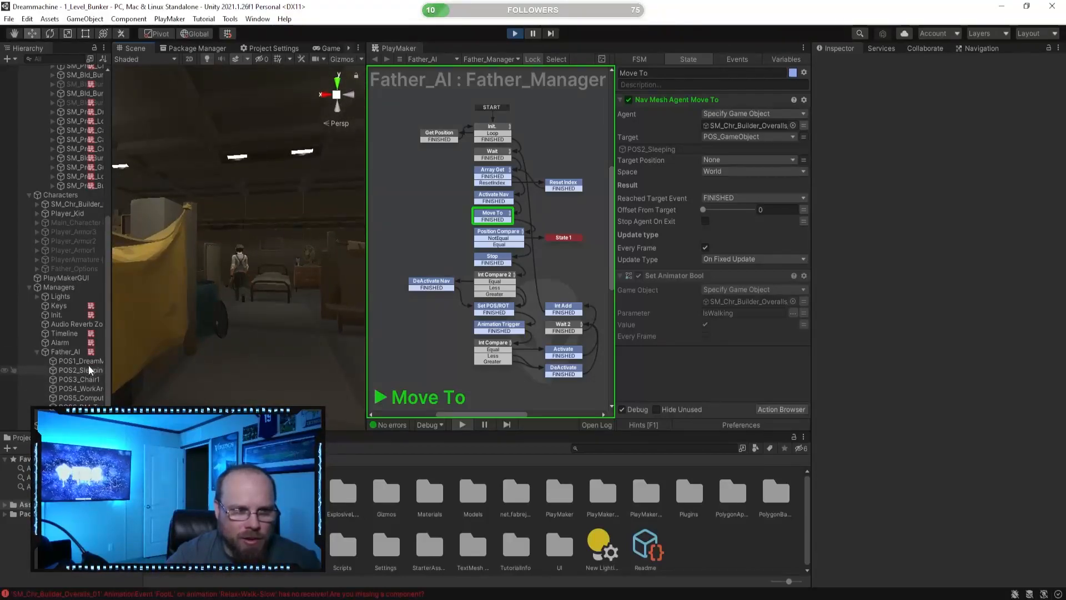
pyautogui.press('w')
pyautogui.moveTo(293, 328); pyautogui.dragTo(241, 284, button='right')
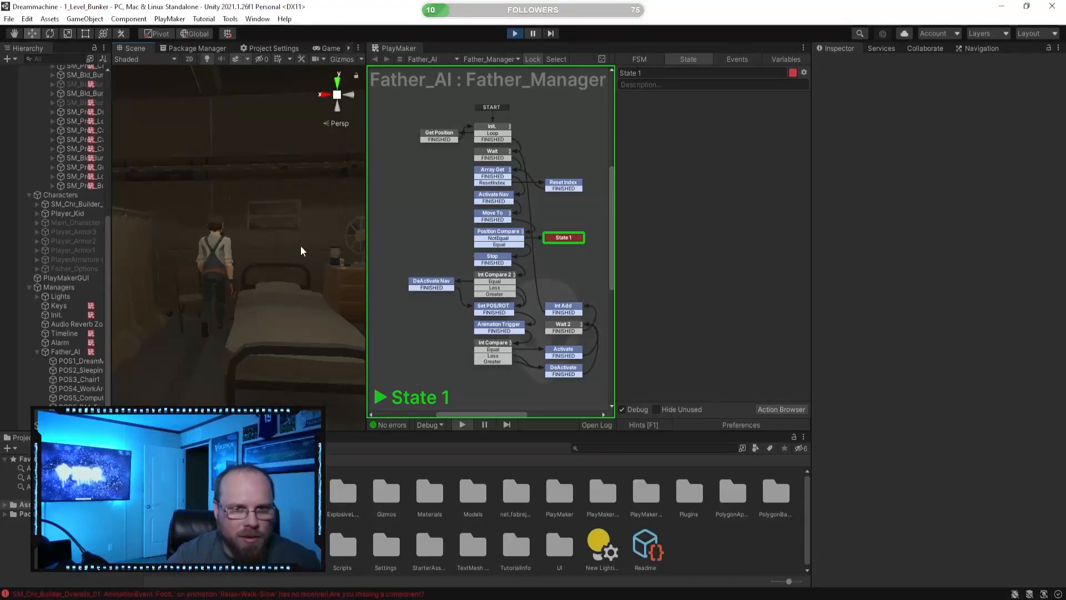
# - Stop the play test and set the Vector3 Compare tolerance to 5 in the Position Compare state
pyautogui.scroll(-3, 247, 255)
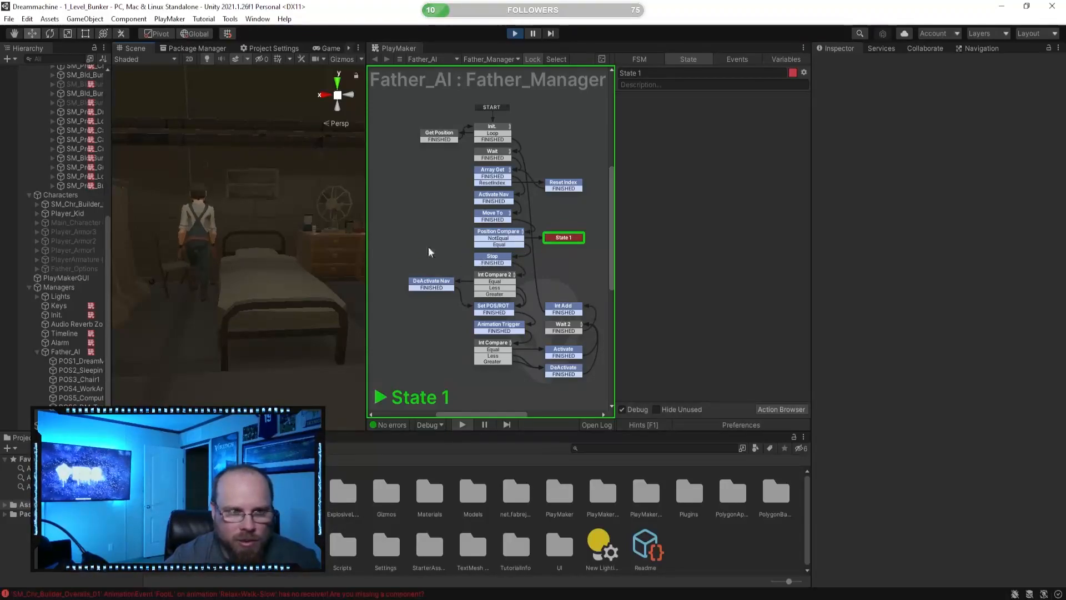
pyautogui.click(519, 35)
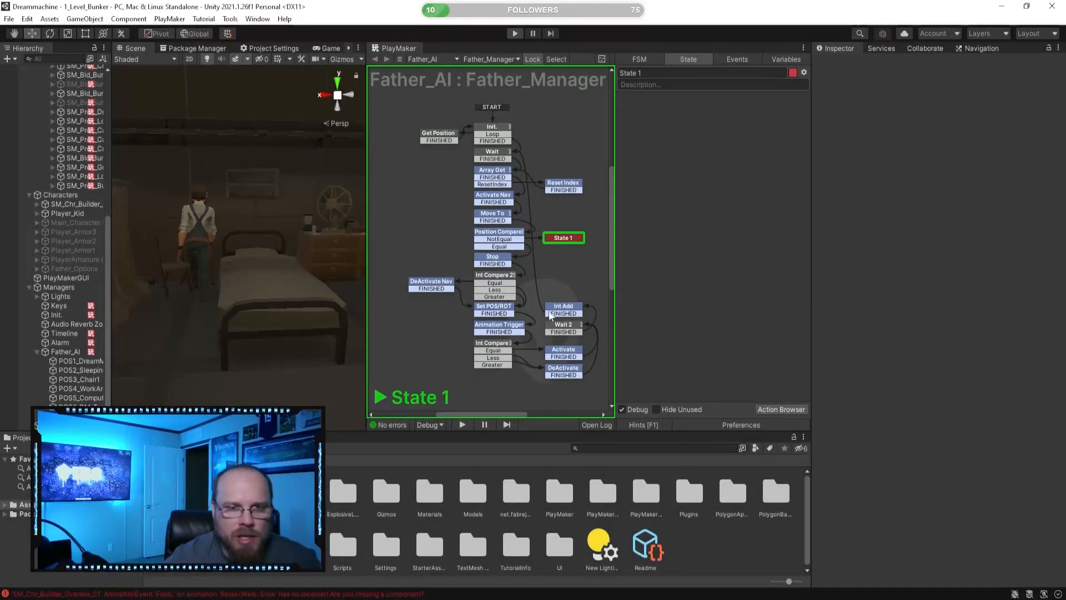
pyautogui.click(520, 231)
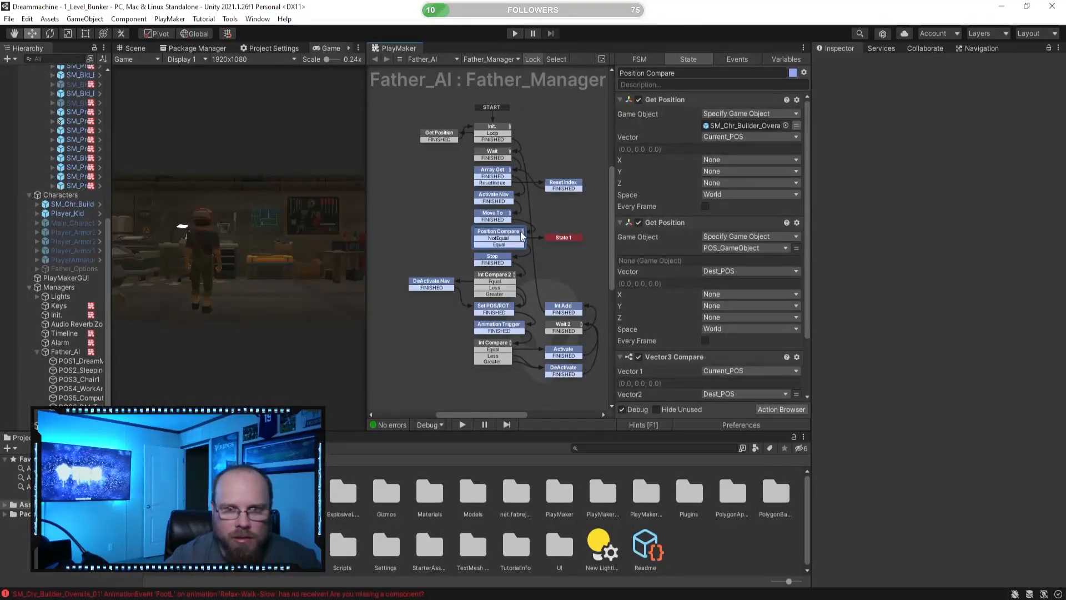
pyautogui.scroll(-3, 678, 293)
pyautogui.click(728, 348)
pyautogui.write('15')
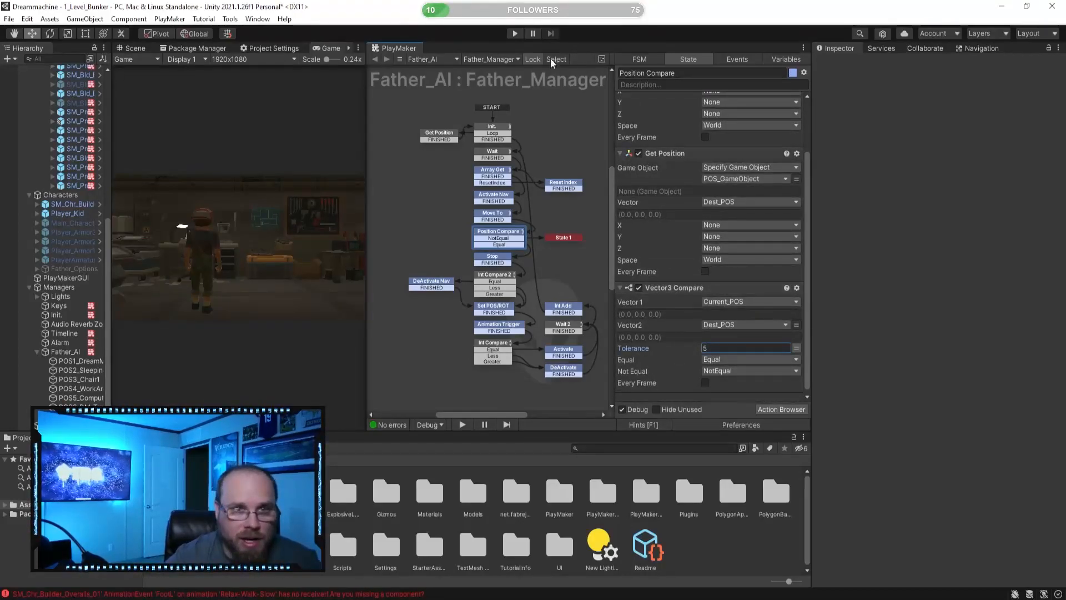
# - Start a play test and set the Nav Mesh Agent speed of SM_Chr_Builder_Overalls_01 to 3
pyautogui.click(516, 34)
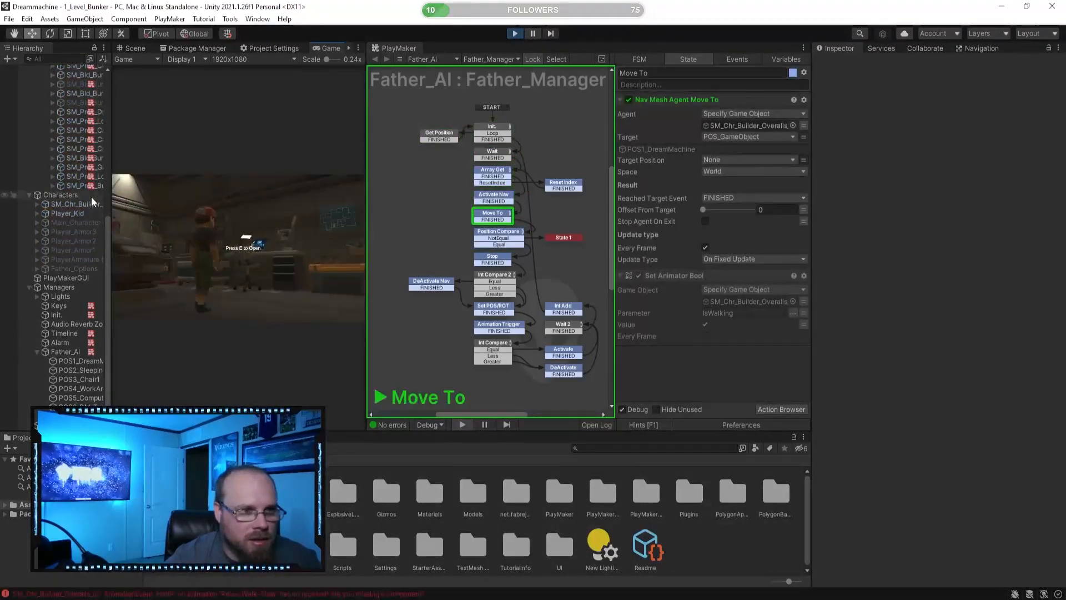
pyautogui.click(91, 204)
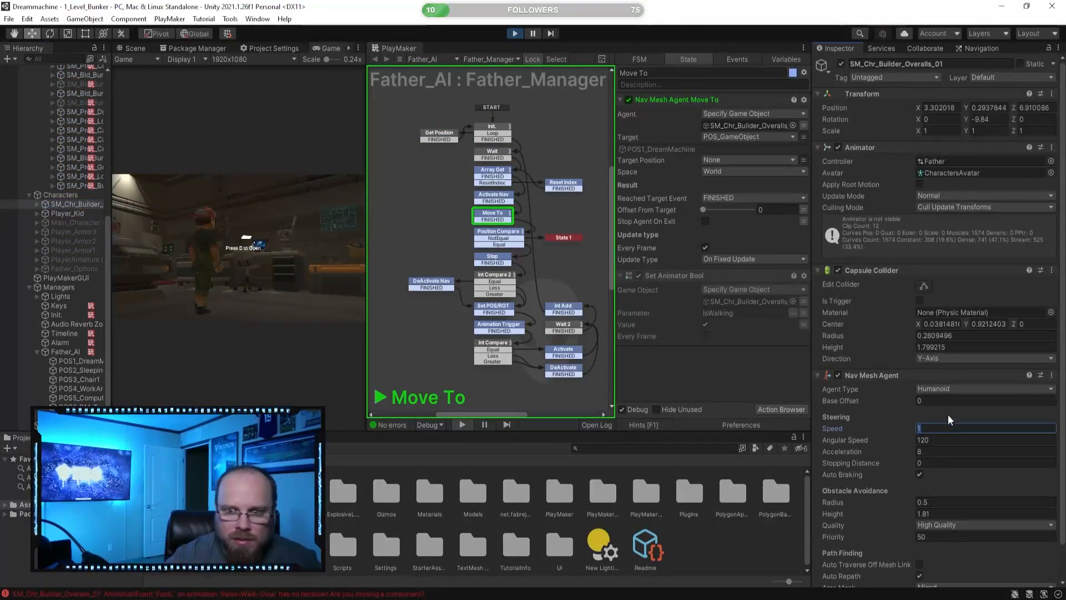
pyautogui.write('3')
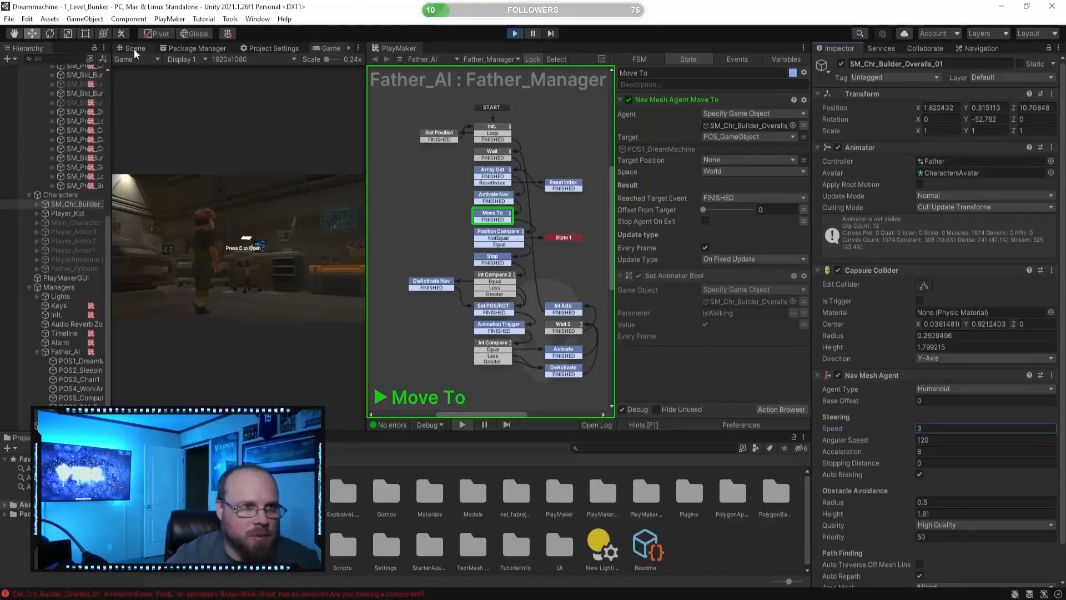
# - Follow the father character through the bunker in the Scene view while the Father_Manager FSM runs
pyautogui.click(132, 49)
pyautogui.moveTo(279, 201); pyautogui.dragTo(161, 268, button='right')
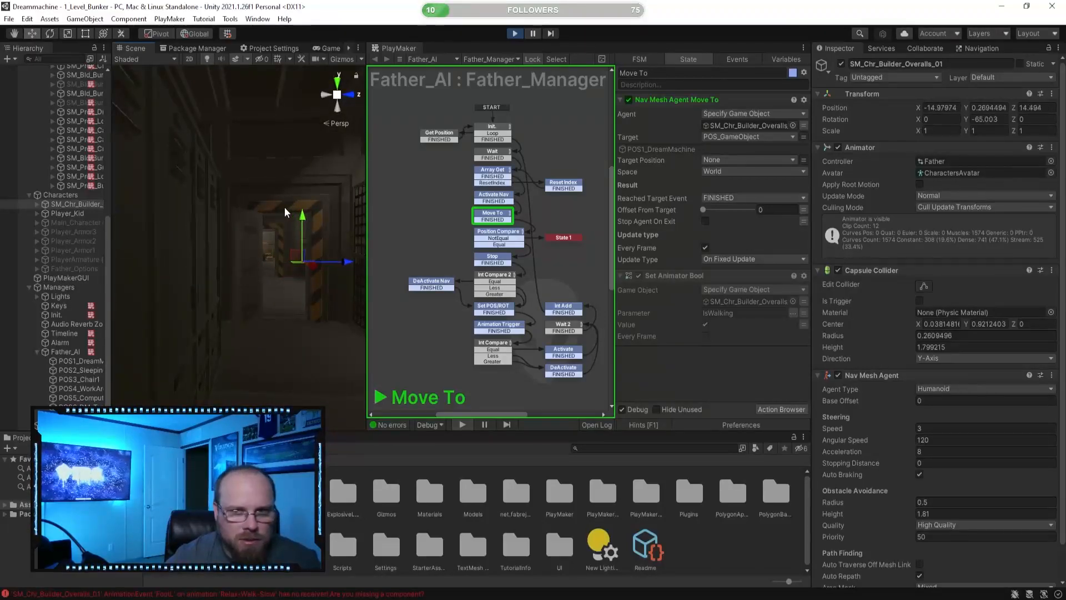
pyautogui.moveTo(301, 255); pyautogui.dragTo(270, 261, button='right')
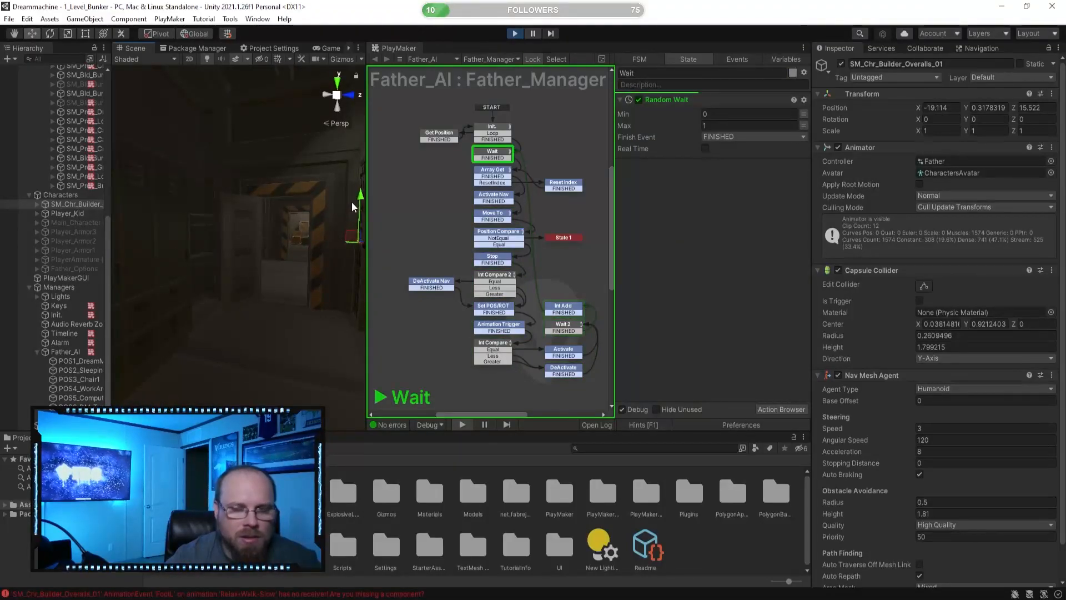
pyautogui.moveTo(347, 218); pyautogui.dragTo(319, 243, button='right')
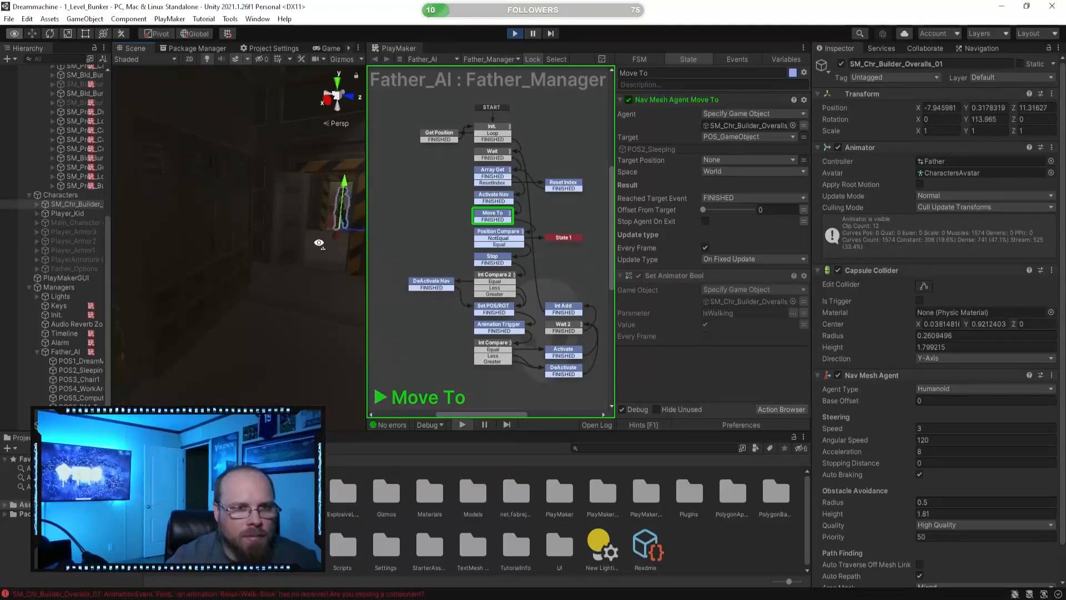
pyautogui.moveTo(317, 243); pyautogui.dragTo(208, 219, button='right')
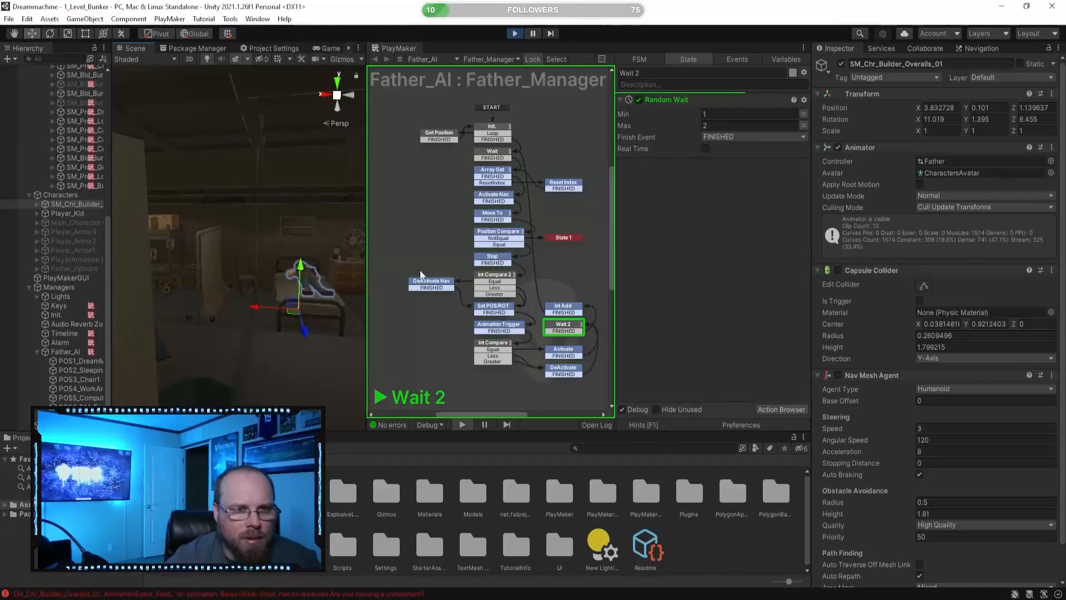
# - Pause the play test to inspect the character in the Scene view, resume it to check his next stop, and end it
pyautogui.click(533, 33)
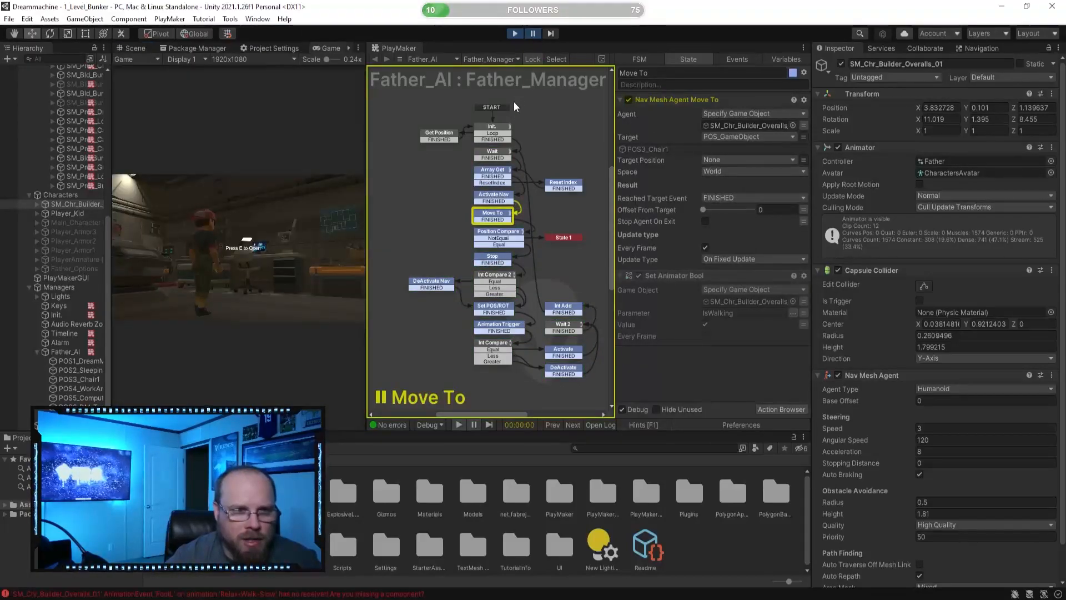
pyautogui.click(120, 50)
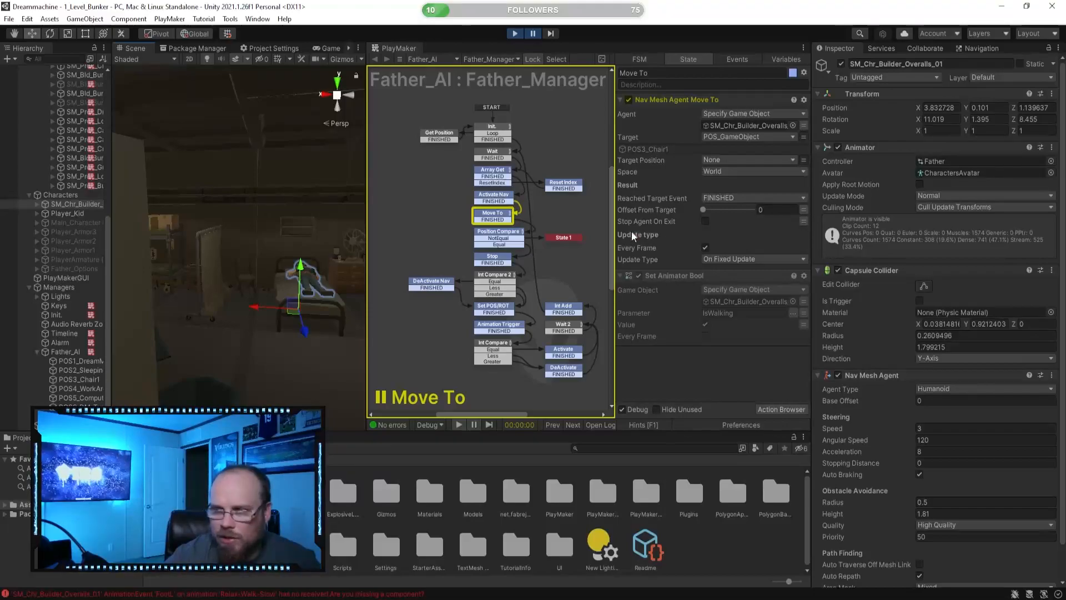
pyautogui.click(533, 33)
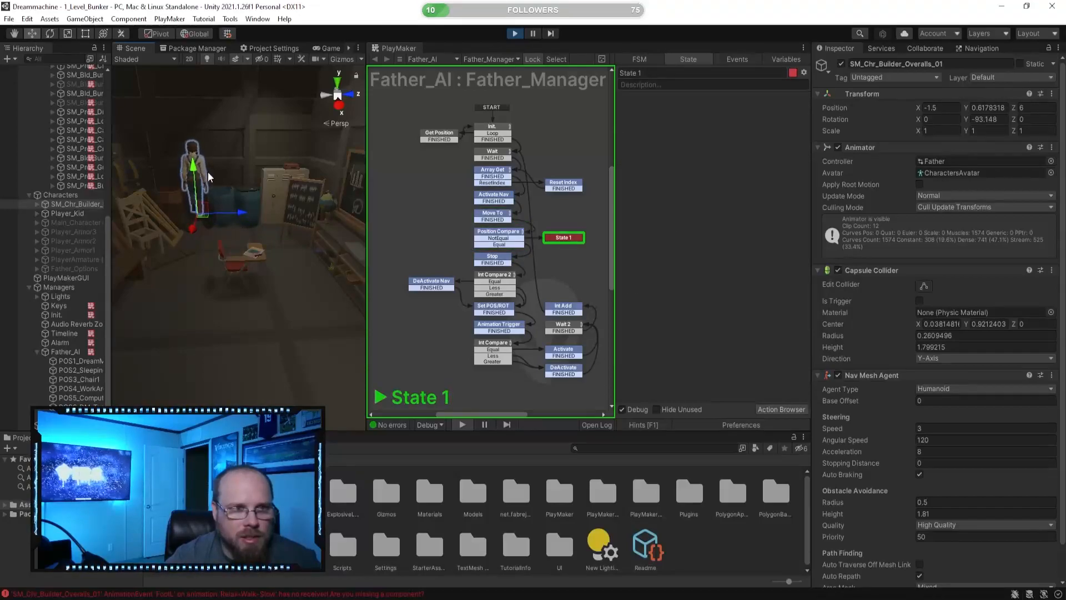
pyautogui.scroll(5, 252, 199)
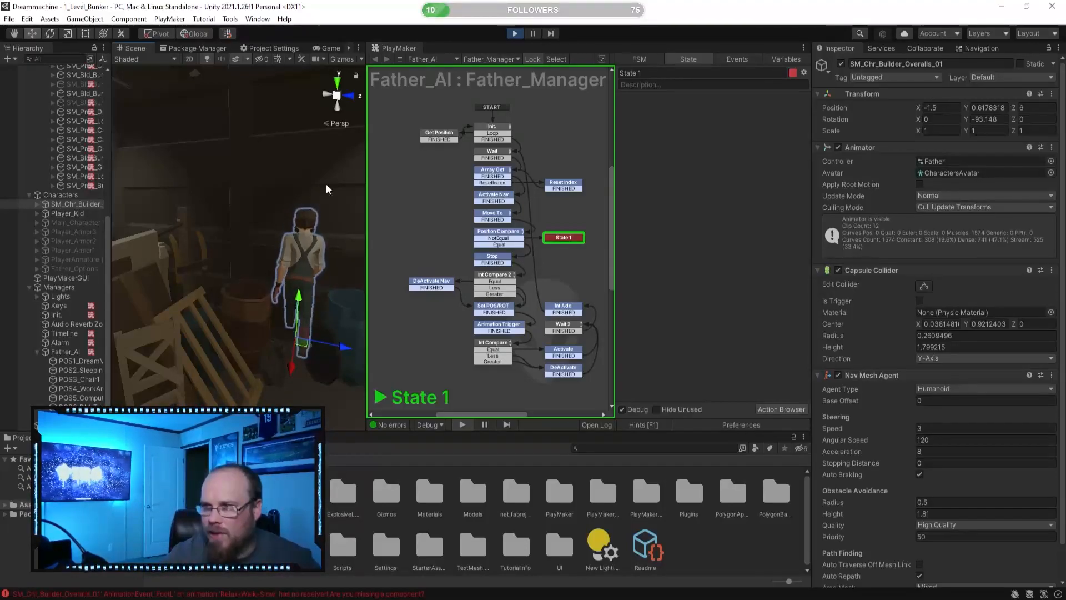
pyautogui.click(514, 34)
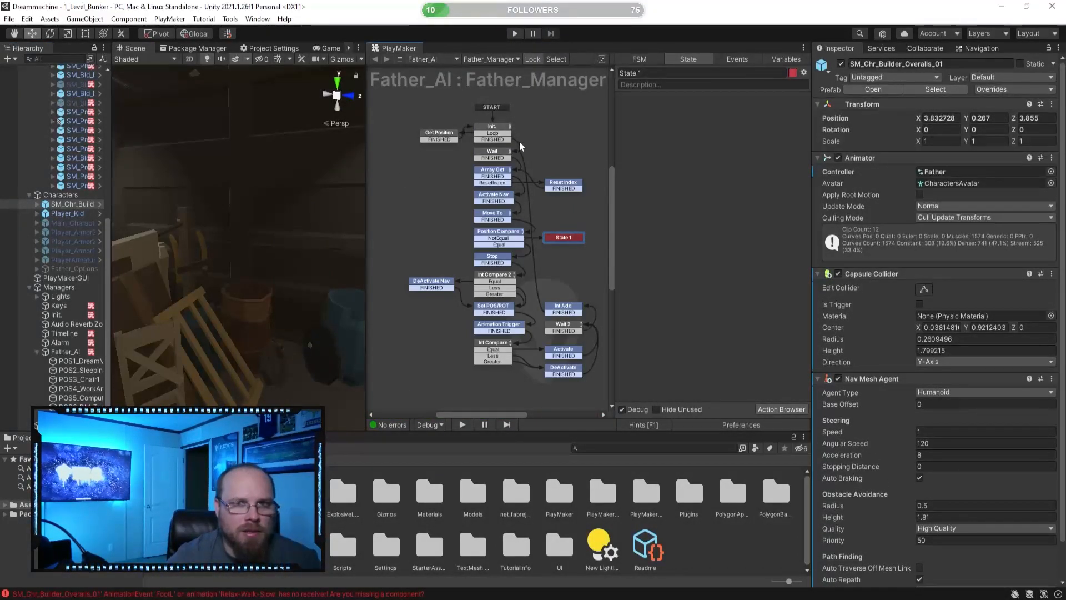
# - Dock the PlayMaker editor alongside the Scene and Game views and select State 1 in the Father_Manager FSM
pyautogui.moveTo(405, 51); pyautogui.dragTo(373, 101)
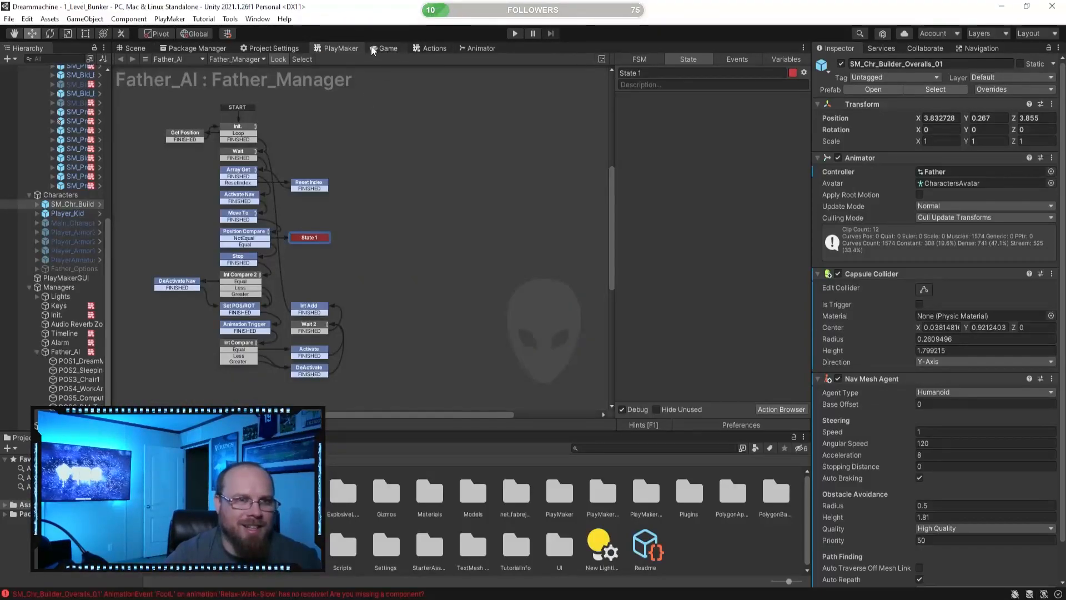
pyautogui.click(367, 248)
pyautogui.moveTo(367, 248); pyautogui.dragTo(499, 251, button='middle')
pyautogui.scroll(2, 552, 267)
pyautogui.scroll(1, 386, 255)
pyautogui.click(477, 236)
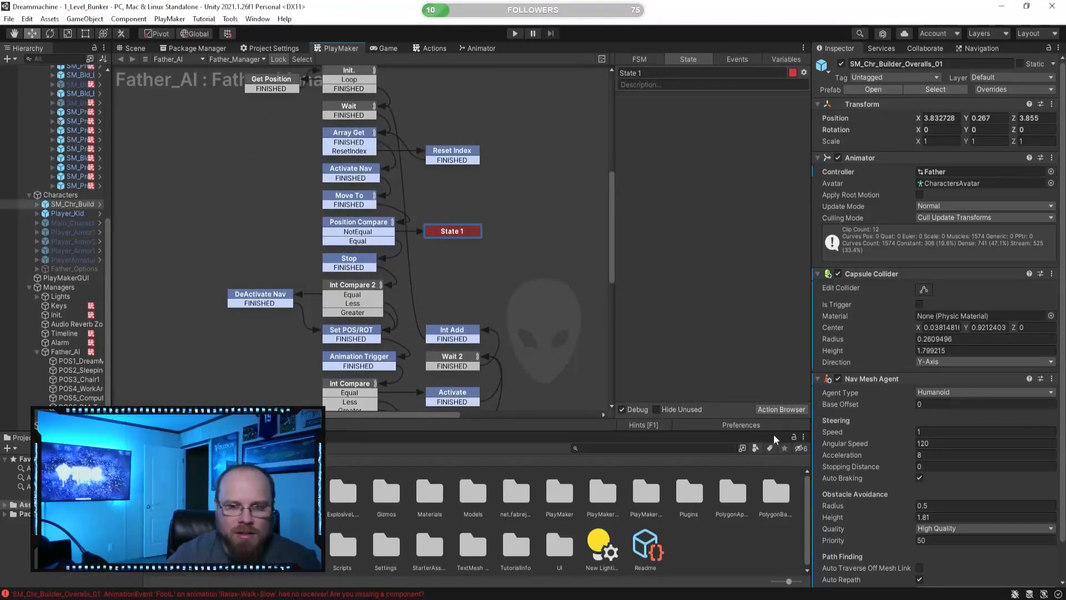
# - Search the PlayMaker actions for "nav" and review the descriptions of the NavMesh actions, such as Nav Mesh Calculate Path
pyautogui.click(782, 409)
pyautogui.write('nav')
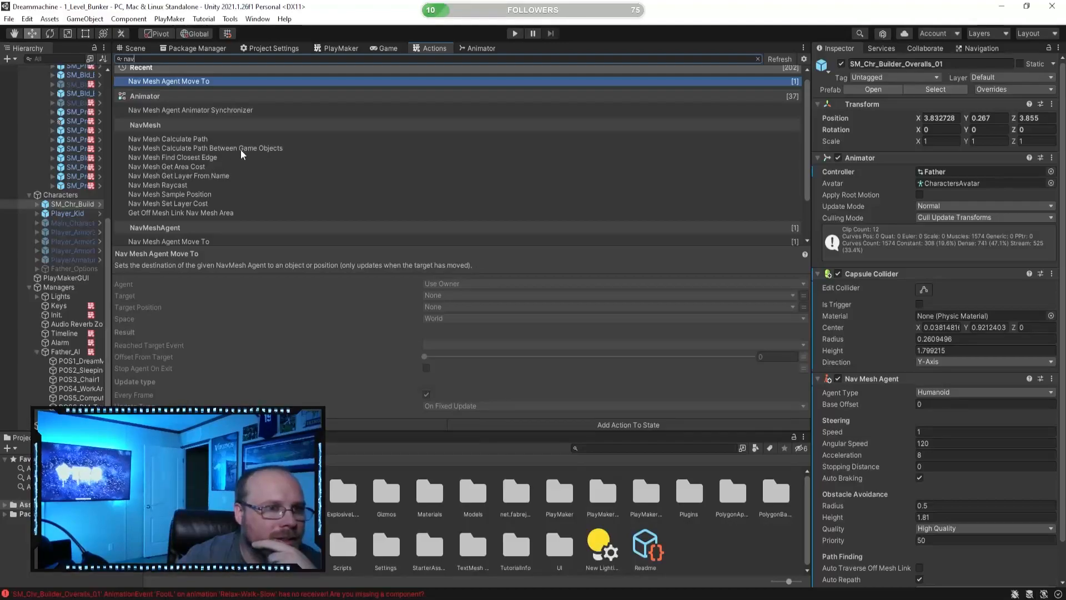
pyautogui.scroll(-1, 222, 195)
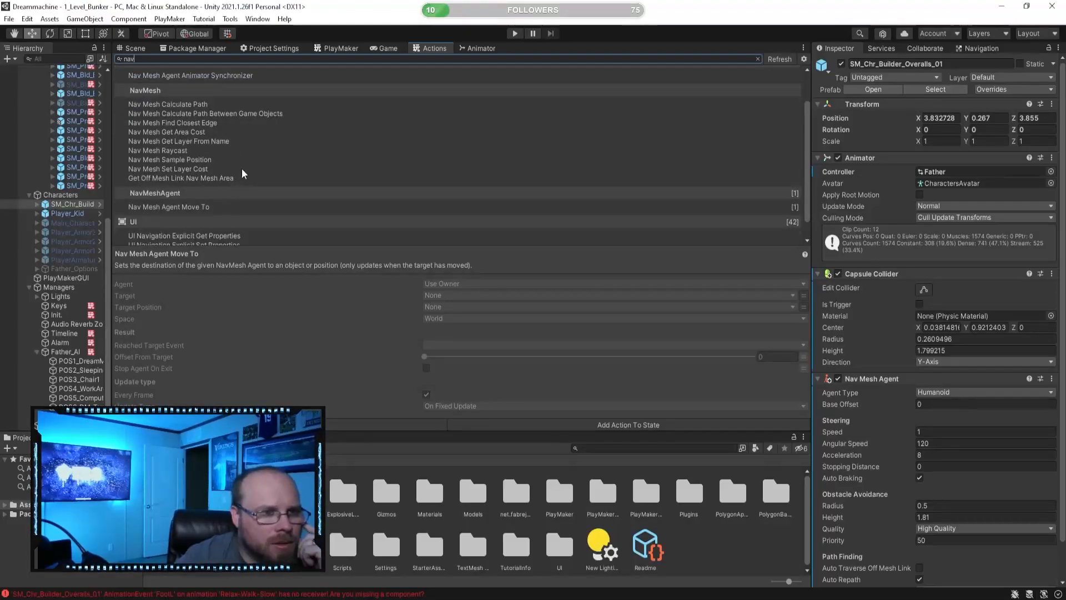
pyautogui.scroll(-1, 243, 168)
pyautogui.scroll(2, 231, 166)
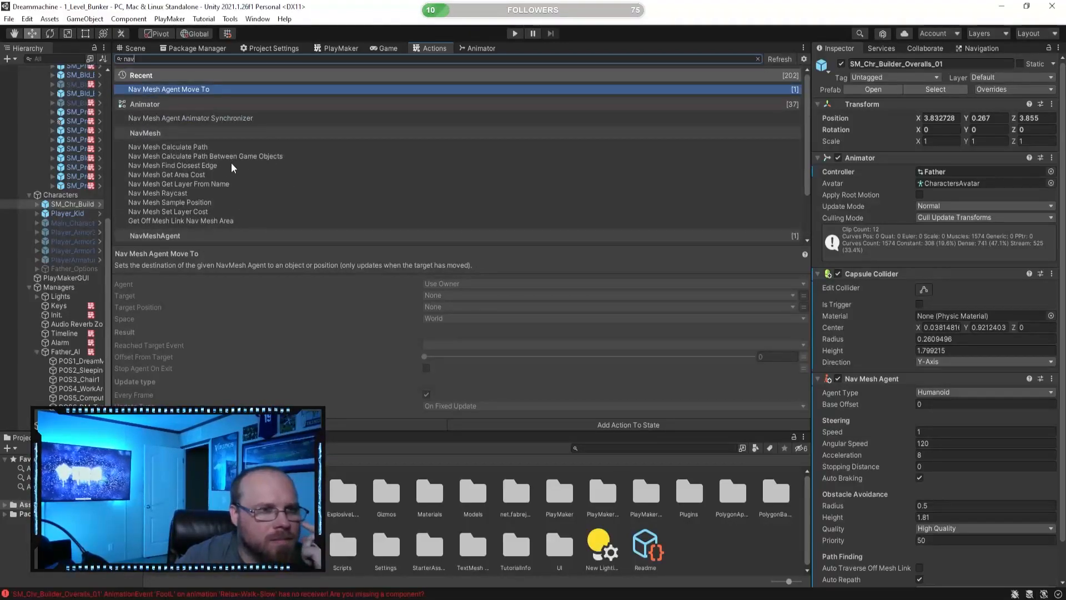
pyautogui.click(175, 146)
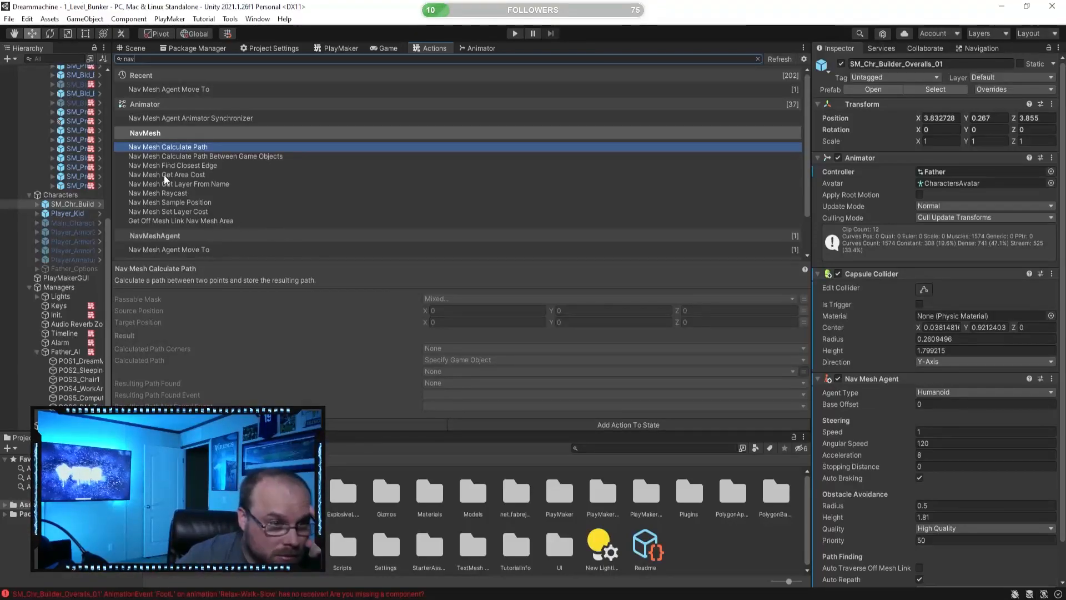
pyautogui.click(185, 193)
pyautogui.click(203, 168)
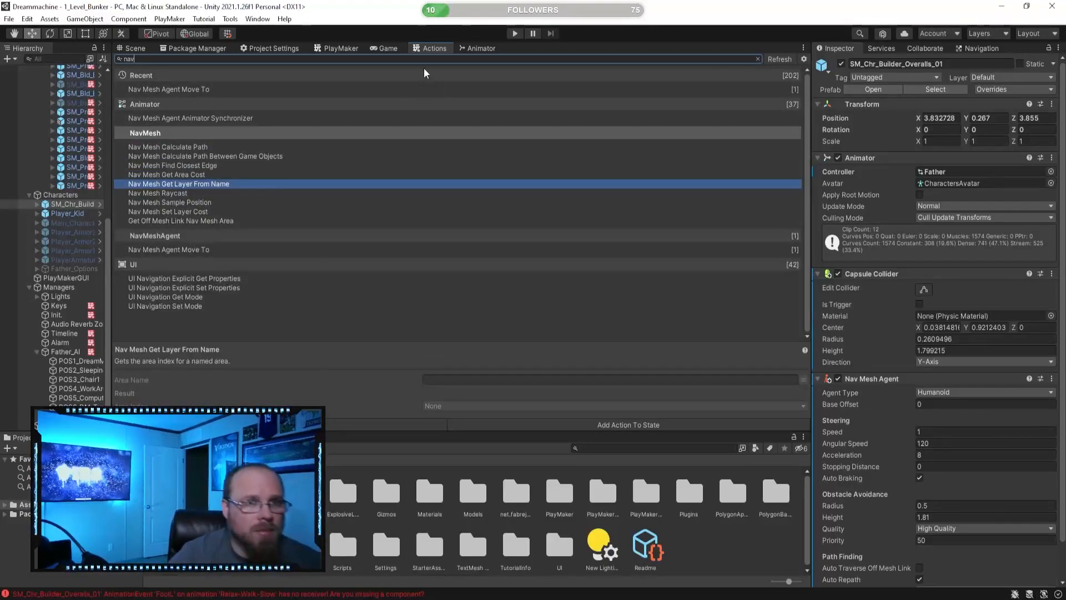
# - Clear the action search and browse the full list of categories, including the Mesh actions
pyautogui.press('BackSpace')
pyautogui.press('BackSpace')
pyautogui.press('BackSpace')
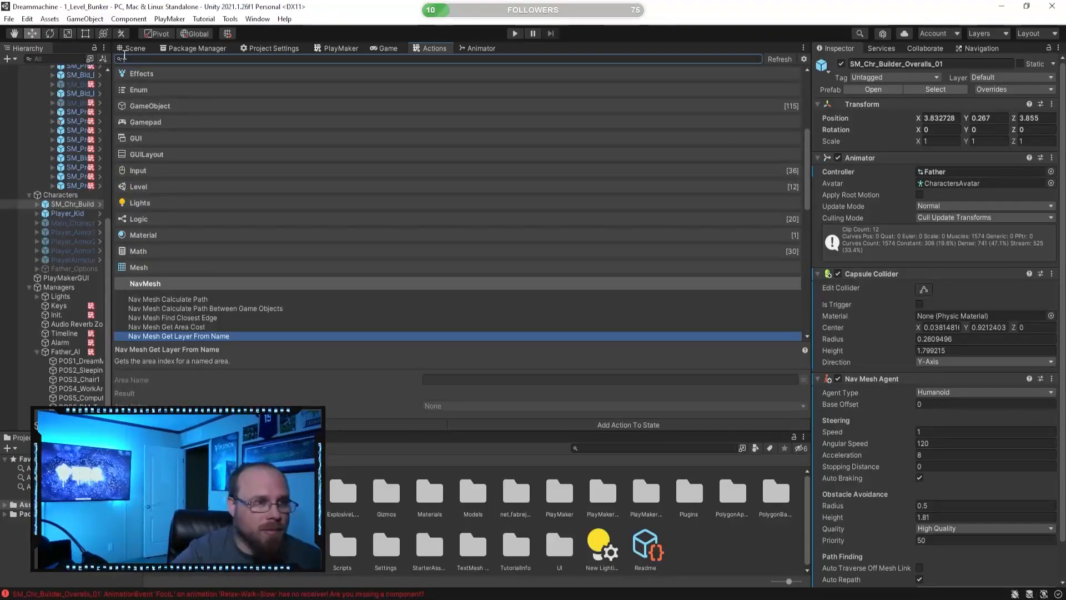
pyautogui.scroll(-5, 239, 221)
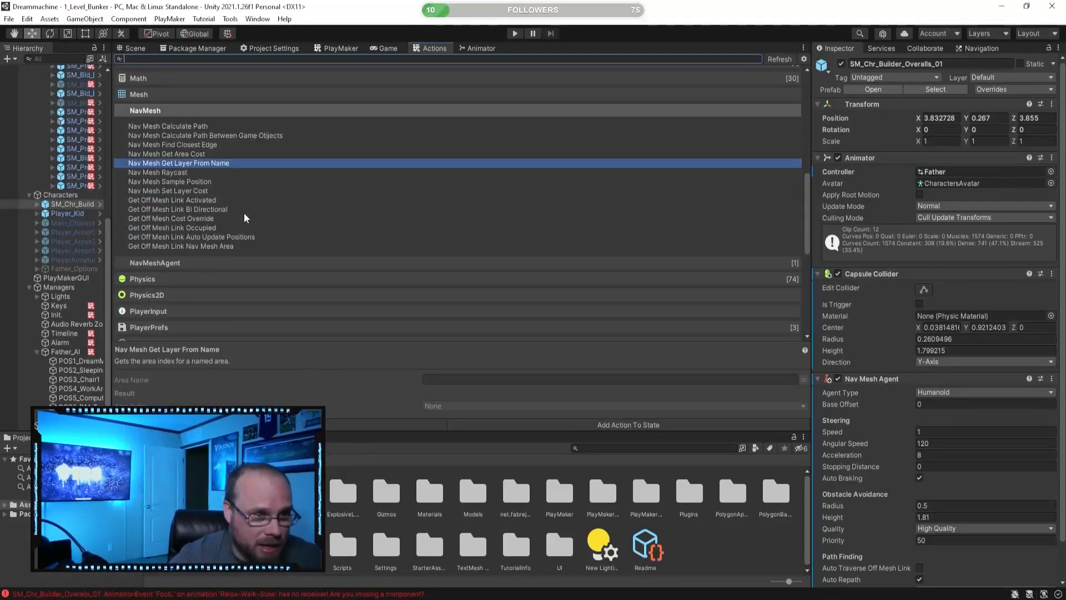
pyautogui.click(181, 98)
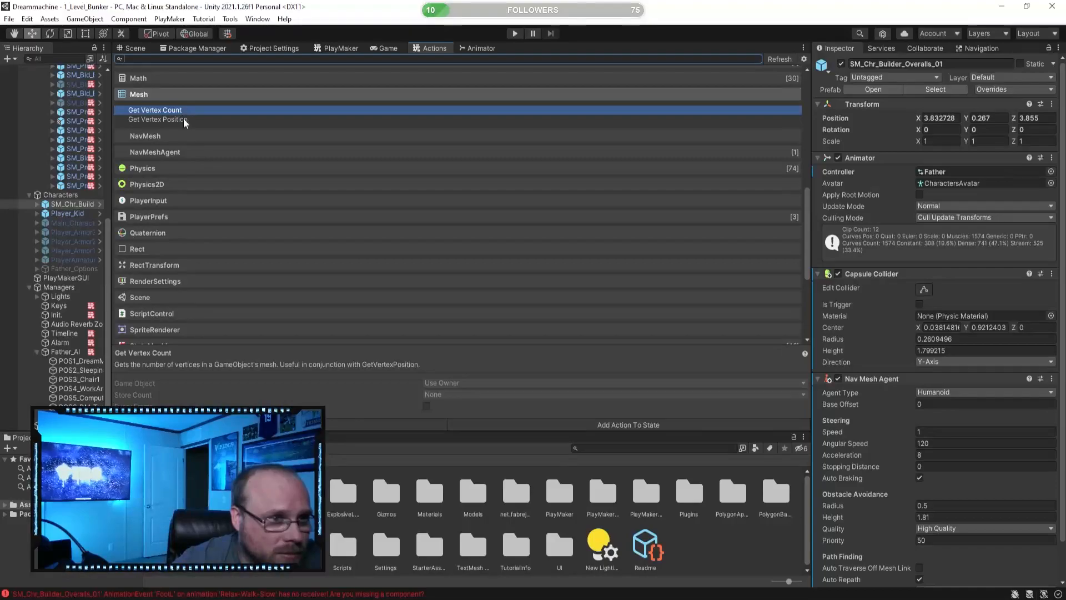
pyautogui.scroll(-3, 208, 264)
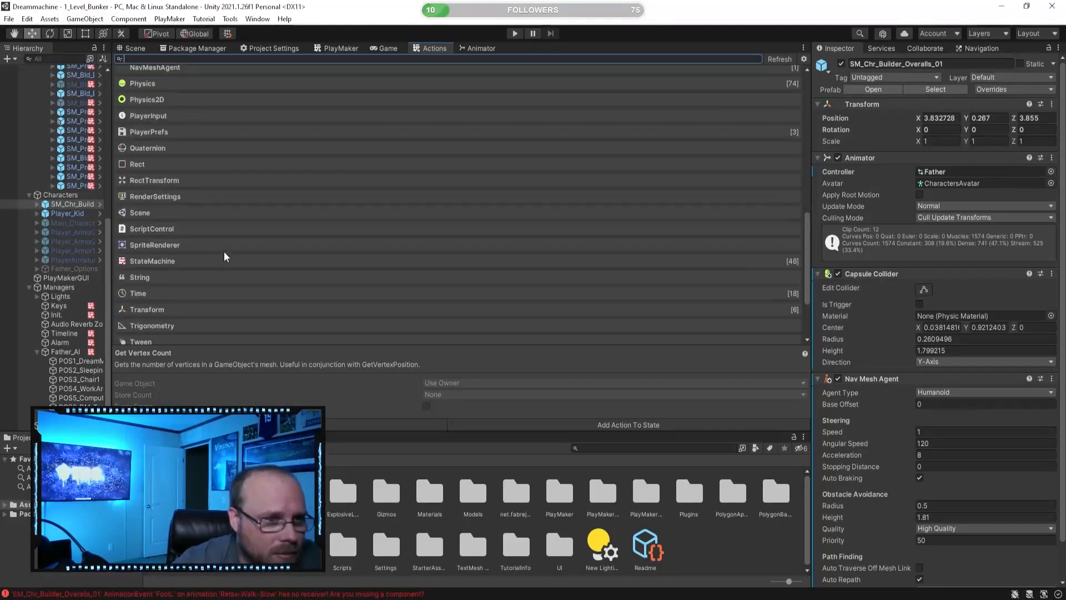
pyautogui.scroll(4, 224, 252)
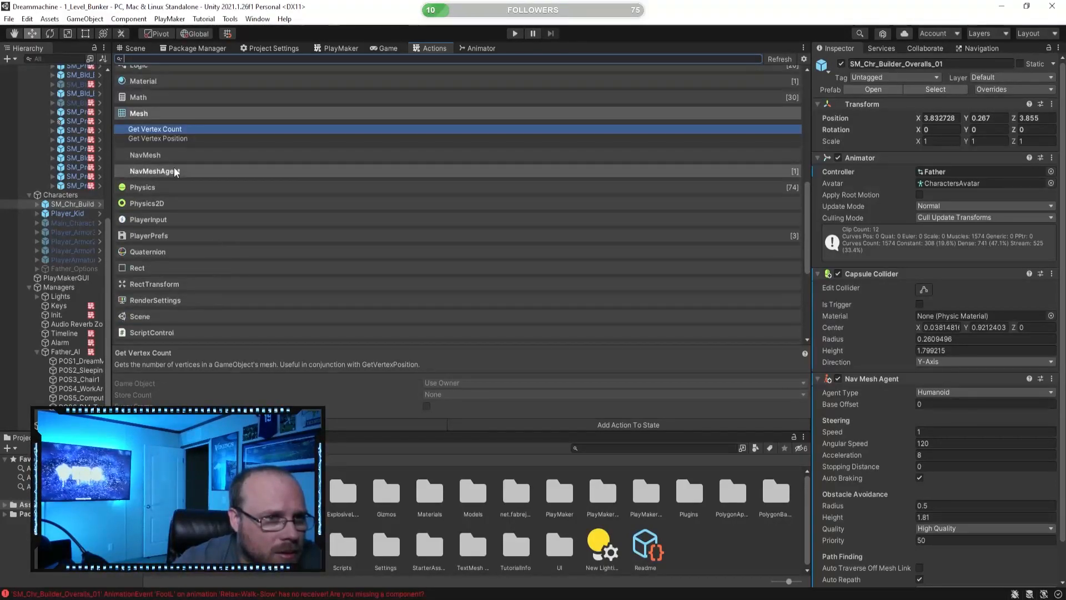
# - Review the NavMeshAgent actions Agent Set Path, Agent Sample Path Position, Get Agent Auto Braking and Get Agent Auto Repath
pyautogui.click(176, 172)
pyautogui.scroll(-4, 245, 179)
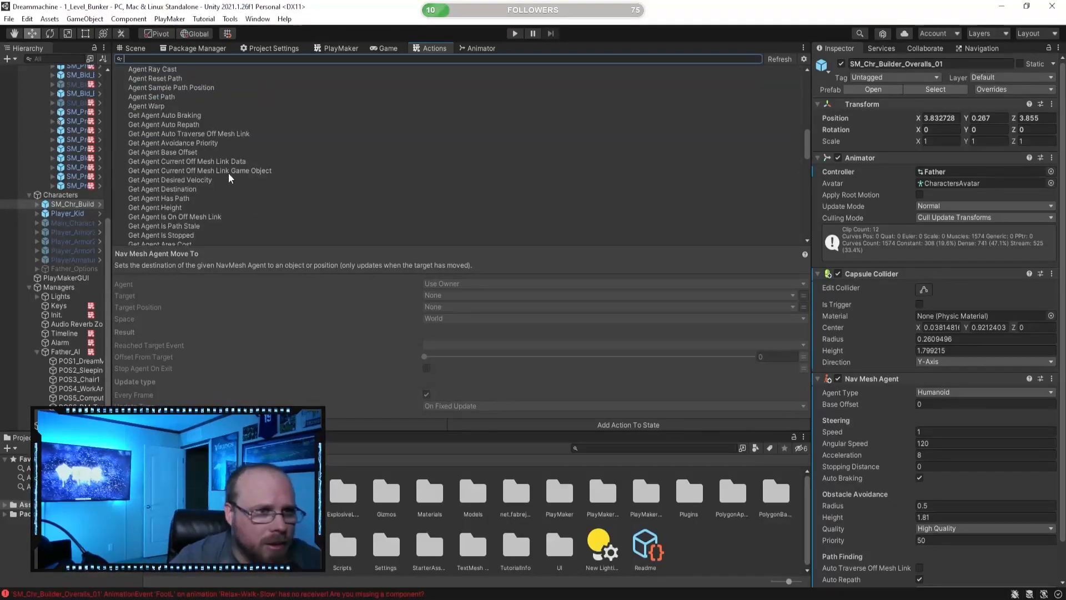
pyautogui.click(156, 97)
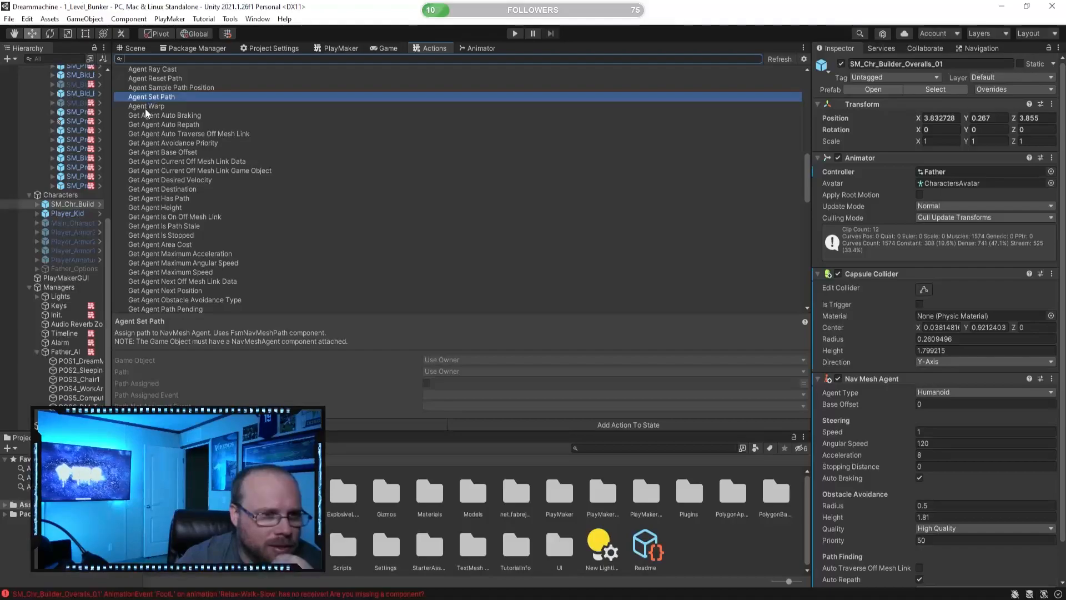
pyautogui.click(186, 88)
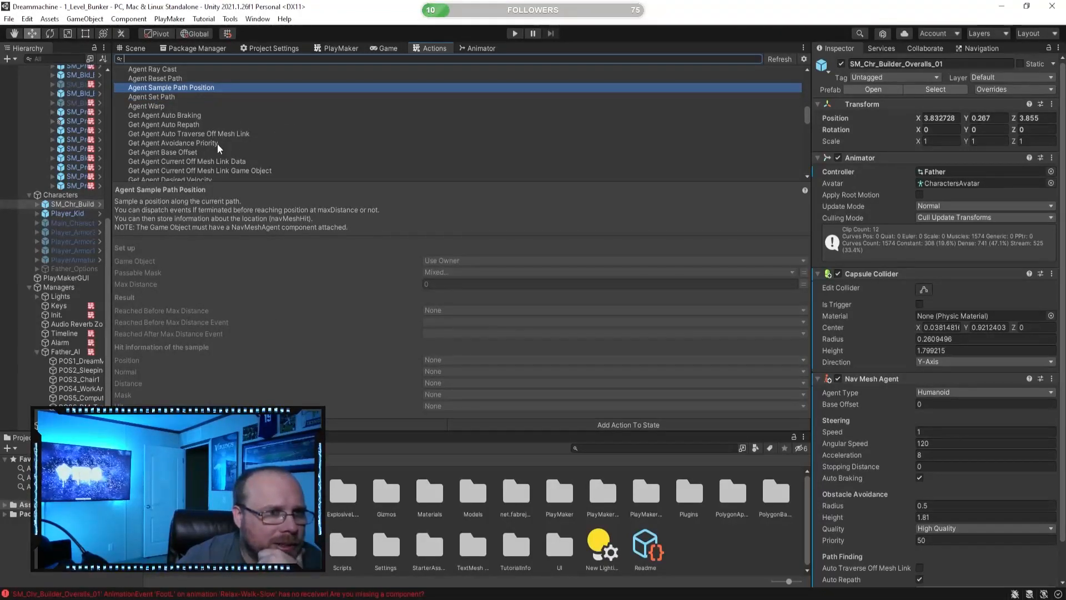
pyautogui.click(188, 116)
pyautogui.click(184, 125)
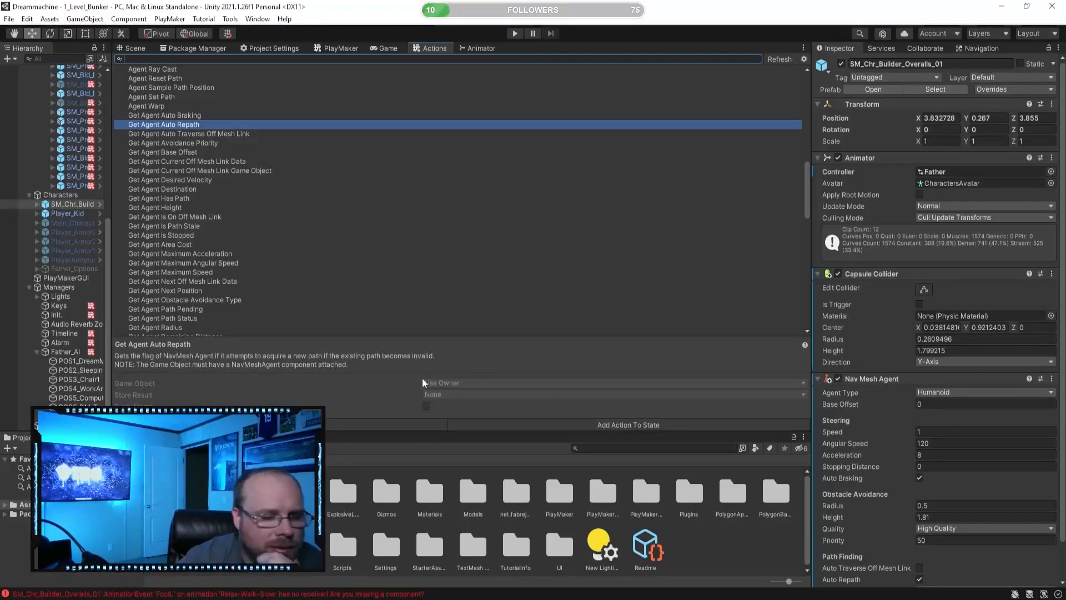
# - Enable Auto Traverse Off Mesh Link on the father character's Nav Mesh Agent
pyautogui.scroll(-3, 927, 382)
pyautogui.scroll(2, 883, 381)
pyautogui.scroll(-2, 883, 381)
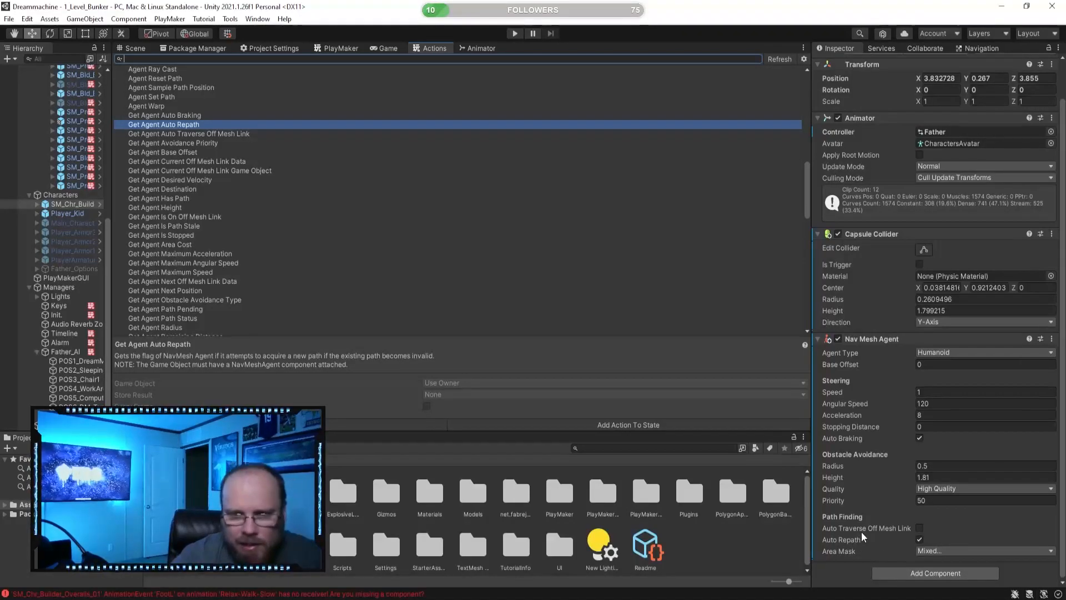
pyautogui.click(919, 529)
# - Bring the father character into view in the Scene and start a new play test
pyautogui.click(132, 48)
pyautogui.moveTo(636, 267); pyautogui.dragTo(555, 350, button='right')
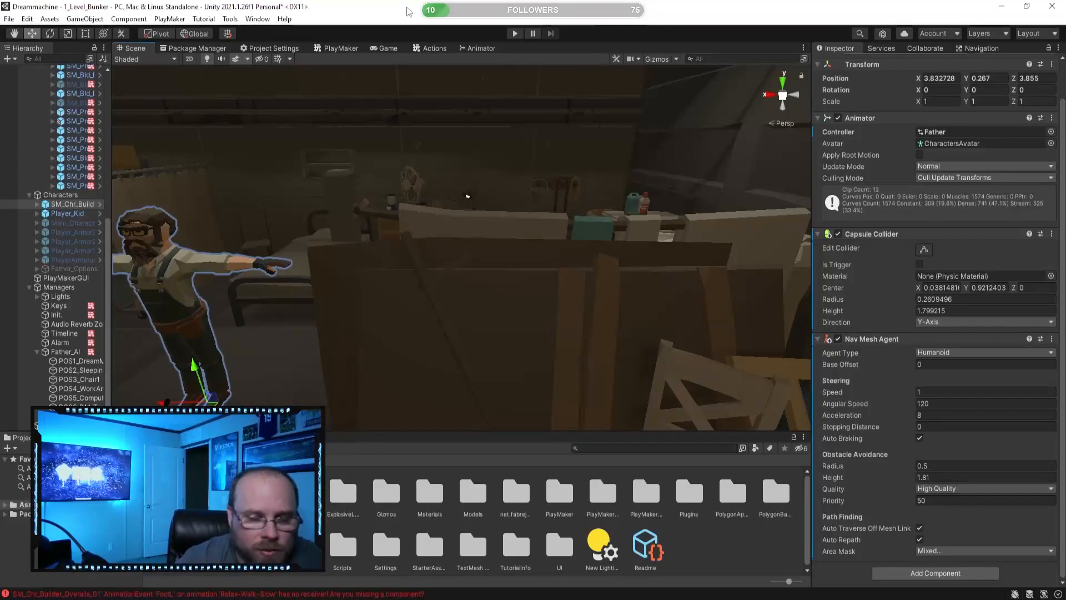
pyautogui.click(513, 34)
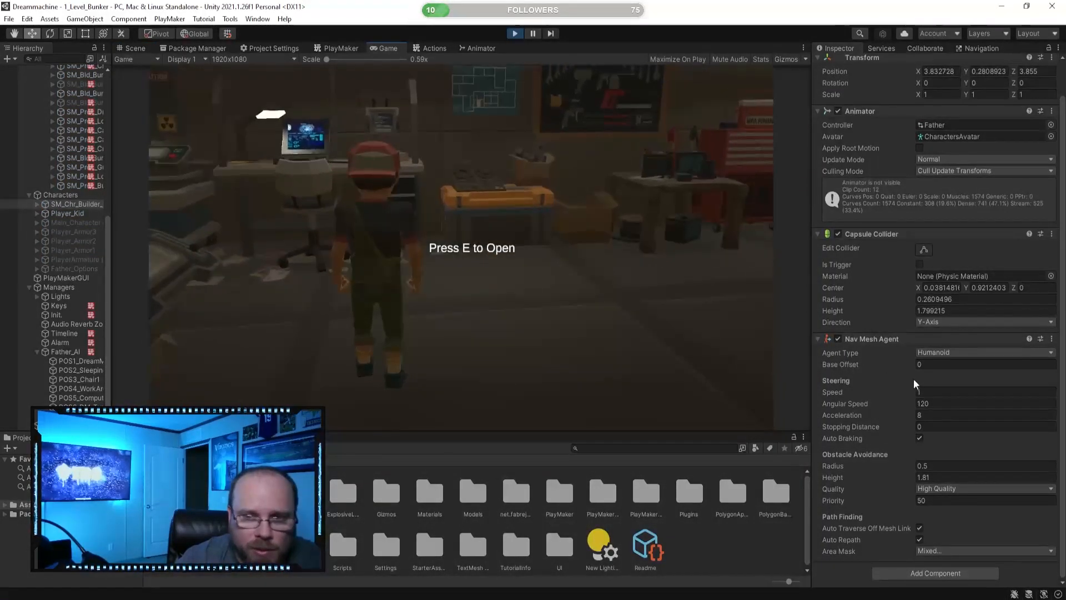
# - Set the father's Nav Mesh Agent Speed to 5 during the play test and follow him in the Scene
pyautogui.click(930, 393)
pyautogui.write('5')
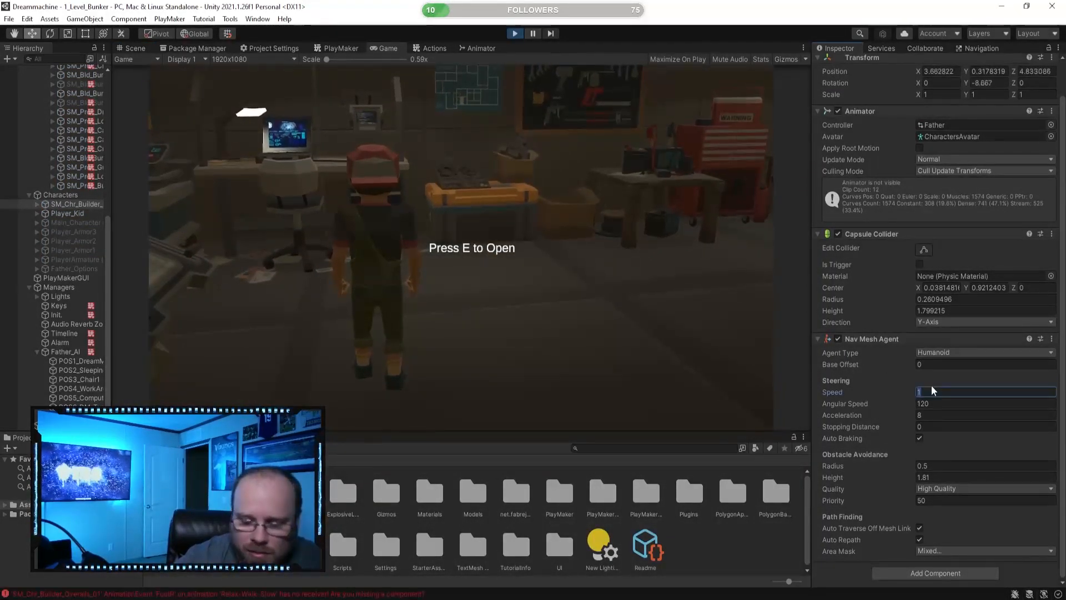
pyautogui.click(135, 49)
pyautogui.moveTo(480, 302); pyautogui.dragTo(362, 281, button='right')
# - Set the running Nav Mesh Agent Speed to 8 and back to 5 while tracking the father through the bunker
pyautogui.click(936, 392)
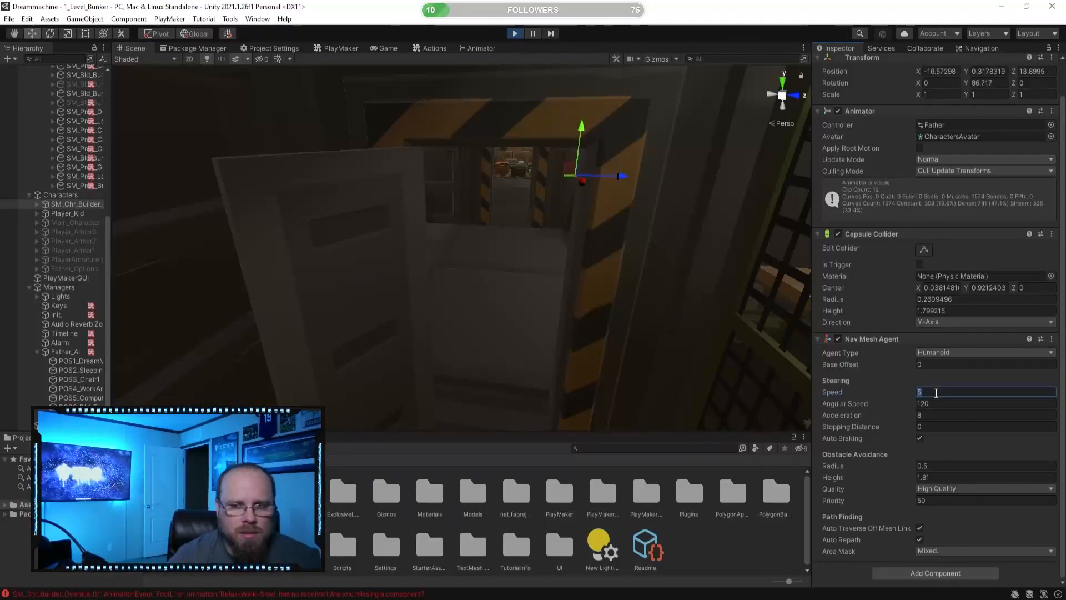
pyautogui.write('8')
pyautogui.moveTo(602, 355); pyautogui.dragTo(352, 357, button='right')
pyautogui.click(979, 391)
pyautogui.write('5')
pyautogui.moveTo(386, 314); pyautogui.dragTo(585, 281, button='right')
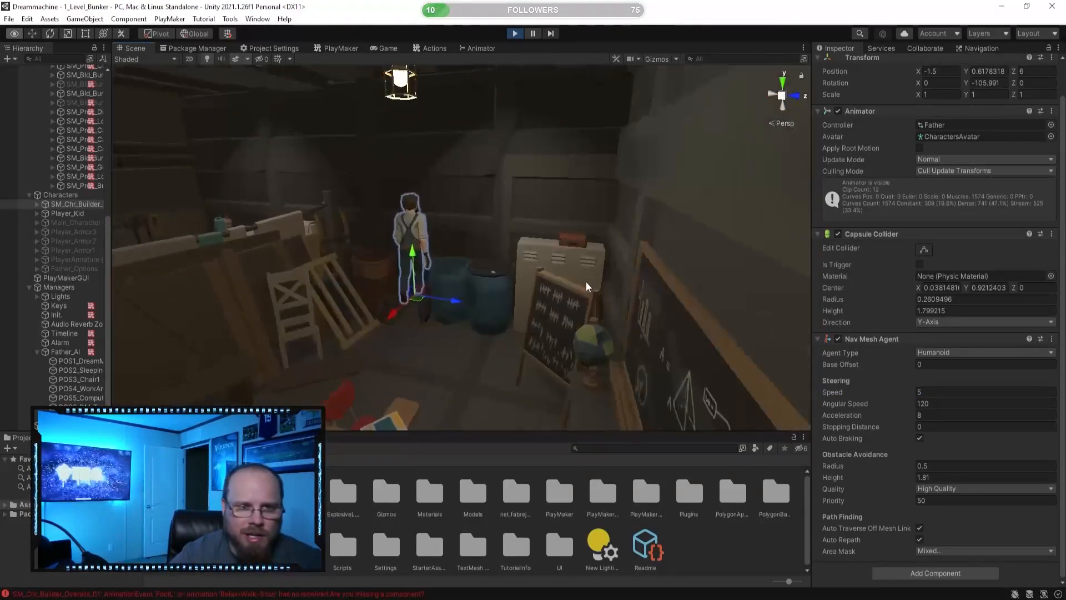
# - Try the Walkable and Everything options in the father's Area Mask during play, and stop the play test
pyautogui.click(936, 551)
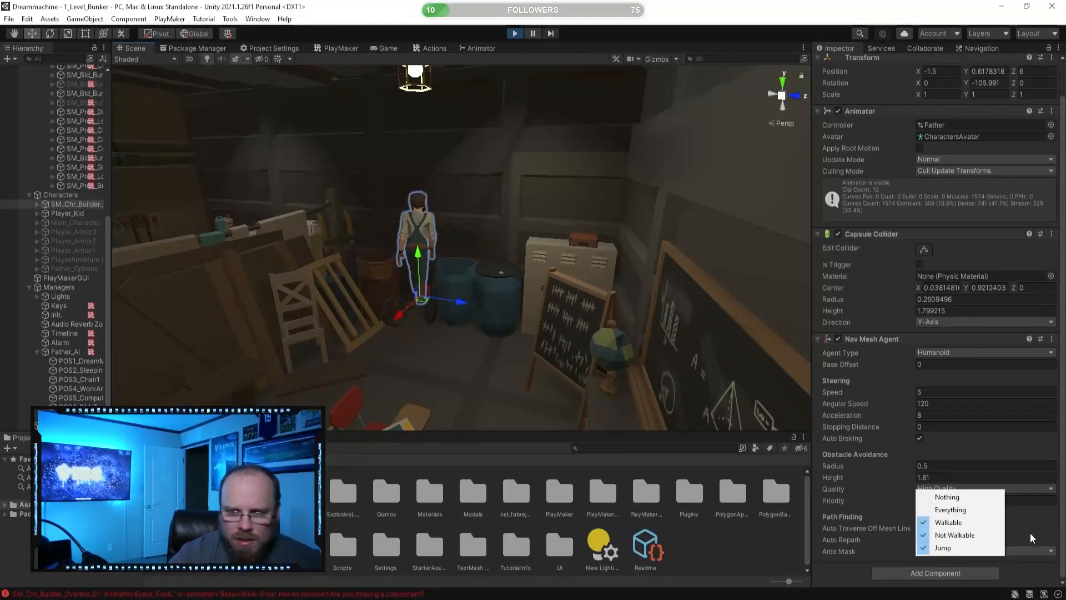
pyautogui.click(975, 522)
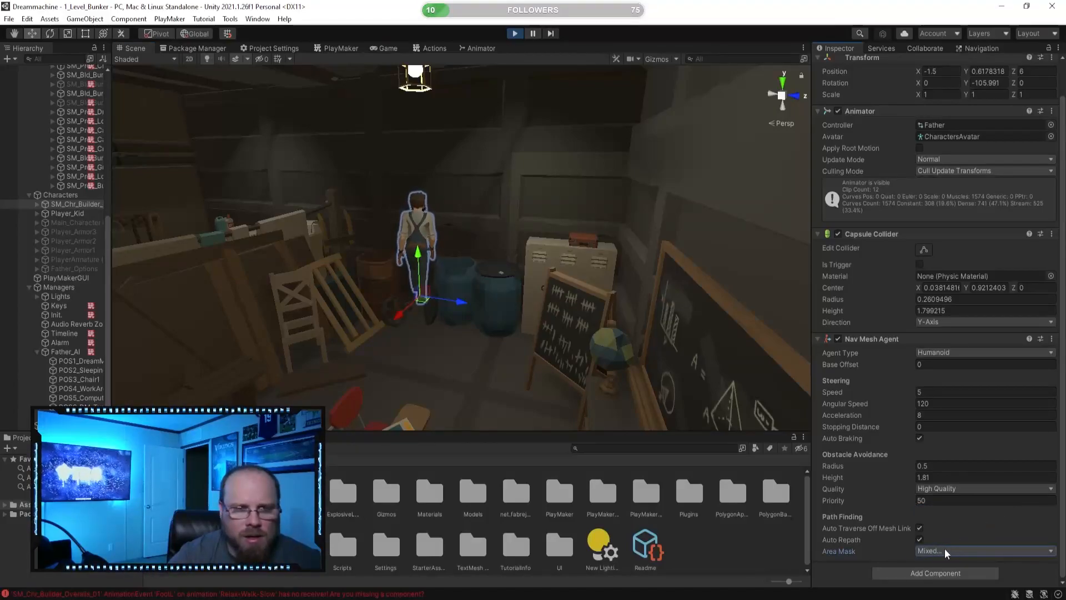
pyautogui.click(949, 549)
pyautogui.click(961, 510)
pyautogui.click(974, 548)
pyautogui.click(1021, 526)
pyautogui.click(515, 33)
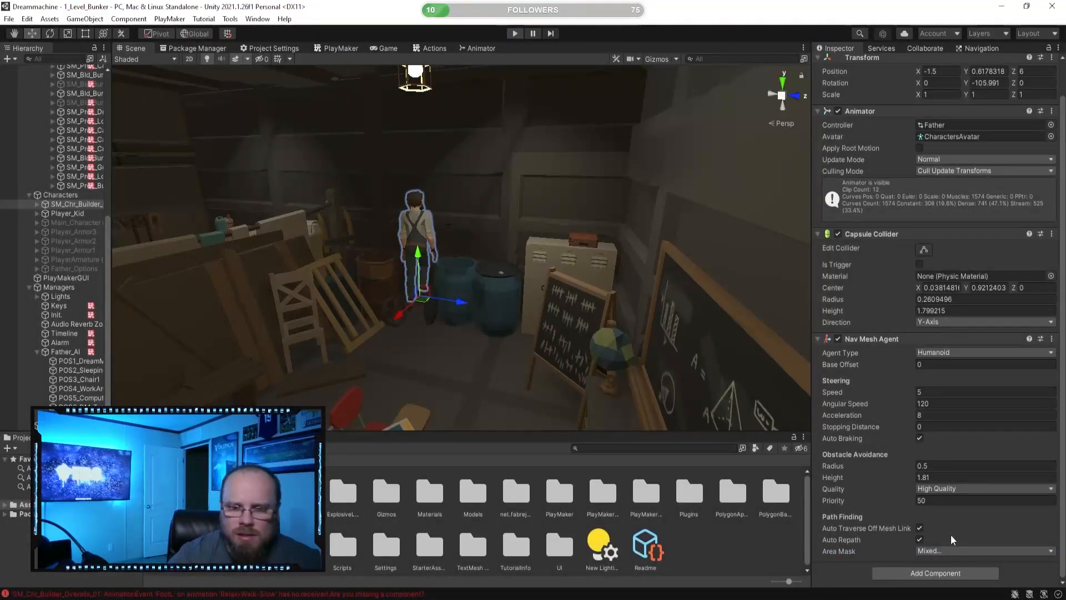
# - Set the father's Nav Mesh Agent Area Mask to Everything in edit mode and check which areas are included
pyautogui.click(968, 560)
pyautogui.click(962, 520)
pyautogui.click(973, 559)
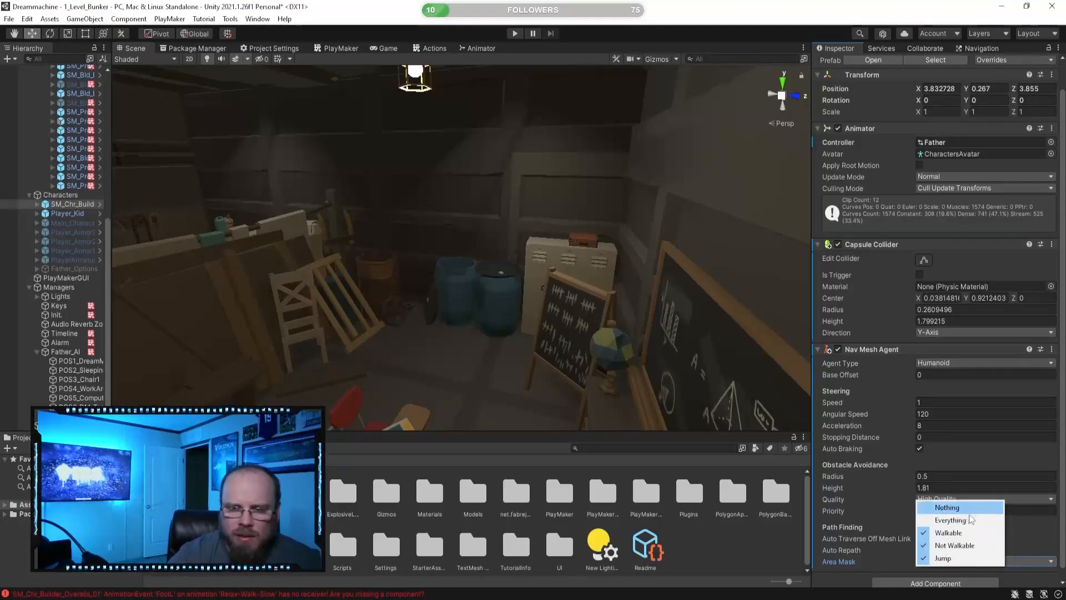
pyautogui.click(1033, 551)
# - Recheck the father's Area Mask options and inspect the room around him in the Scene
pyautogui.moveTo(604, 301); pyautogui.dragTo(525, 313, button='right')
pyautogui.click(981, 560)
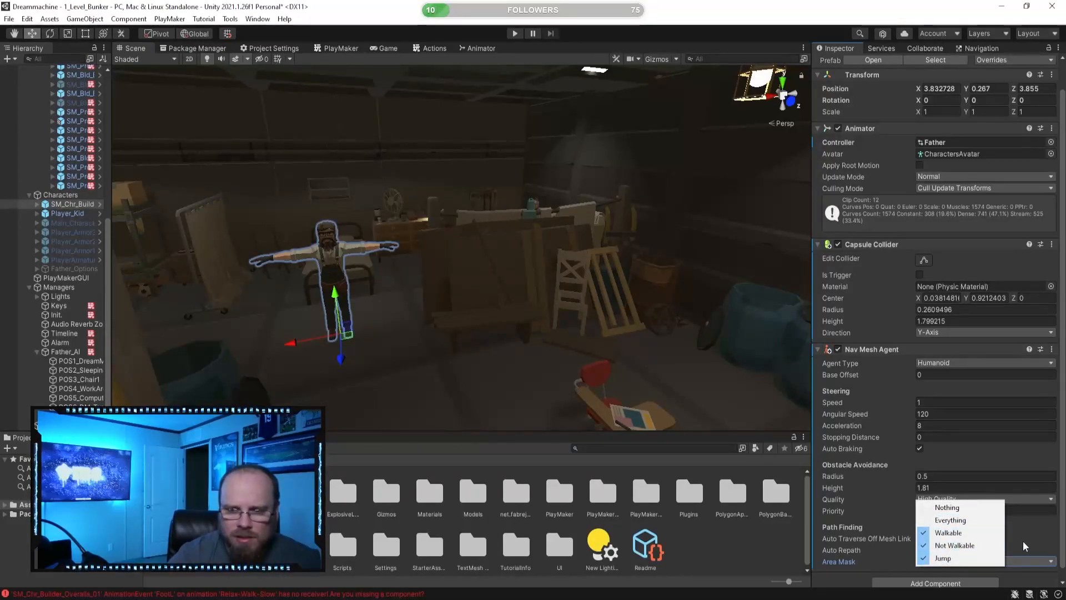
pyautogui.click(956, 556)
pyautogui.moveTo(489, 342)
pyautogui.mouseDown(button='right')
pyautogui.moveTo(458, 392)
pyautogui.moveTo(500, 355)
pyautogui.mouseUp(button='right')
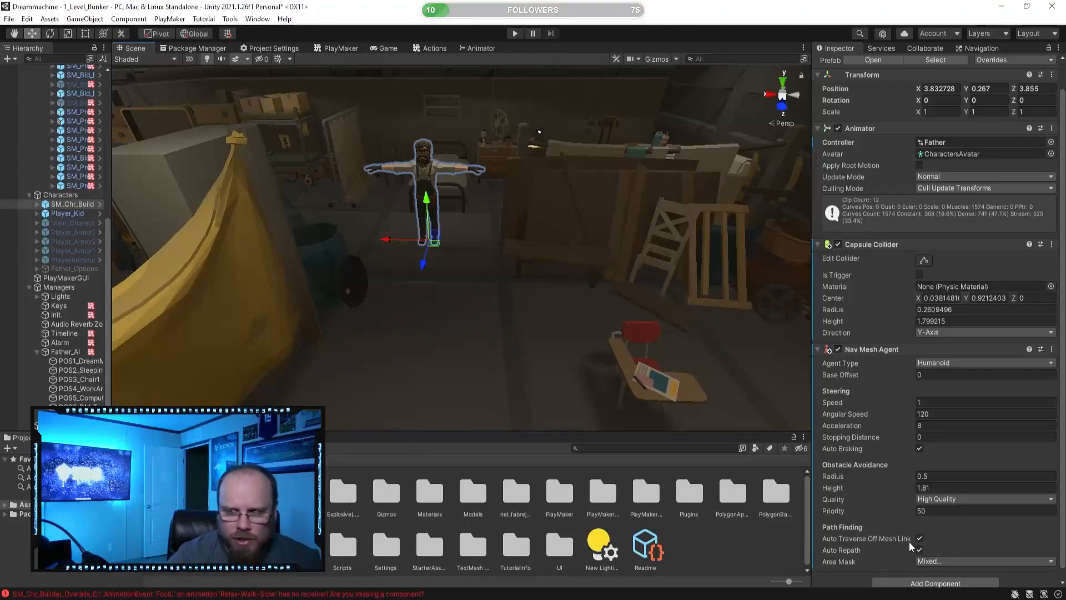
pyautogui.moveTo(492, 370); pyautogui.dragTo(495, 331, button='right')
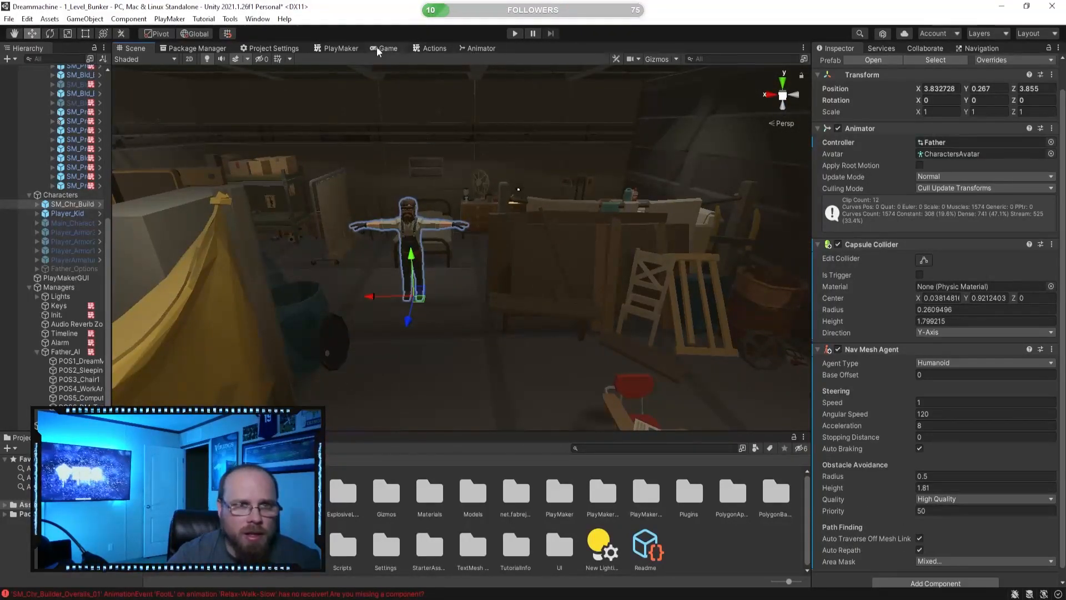
# - Examine the action categories available for State 1 and the father's Animator states and parameters
pyautogui.click(344, 48)
pyautogui.click(452, 232)
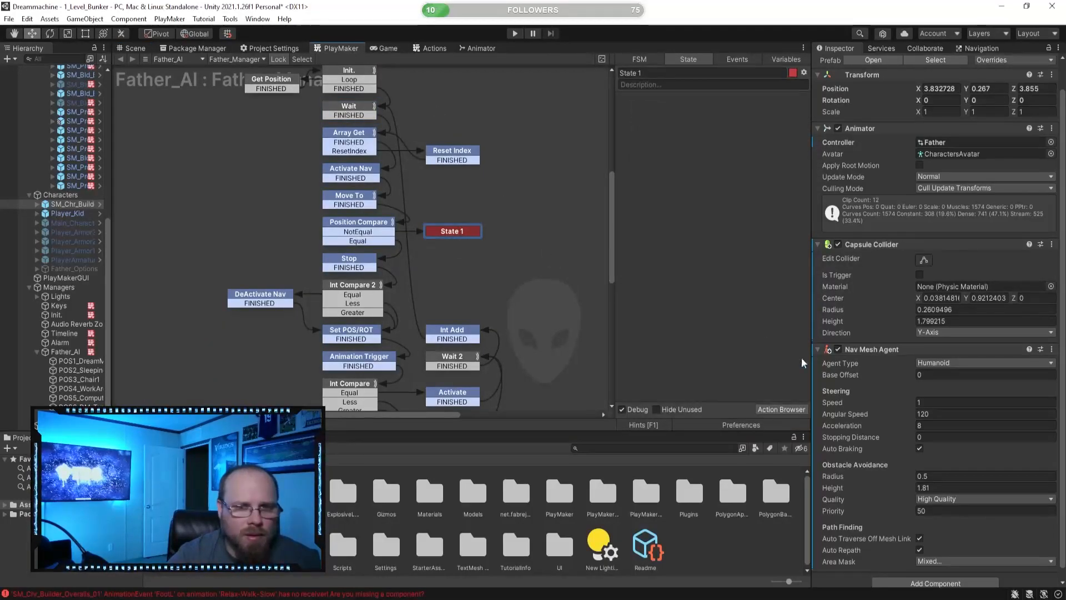
pyautogui.click(781, 409)
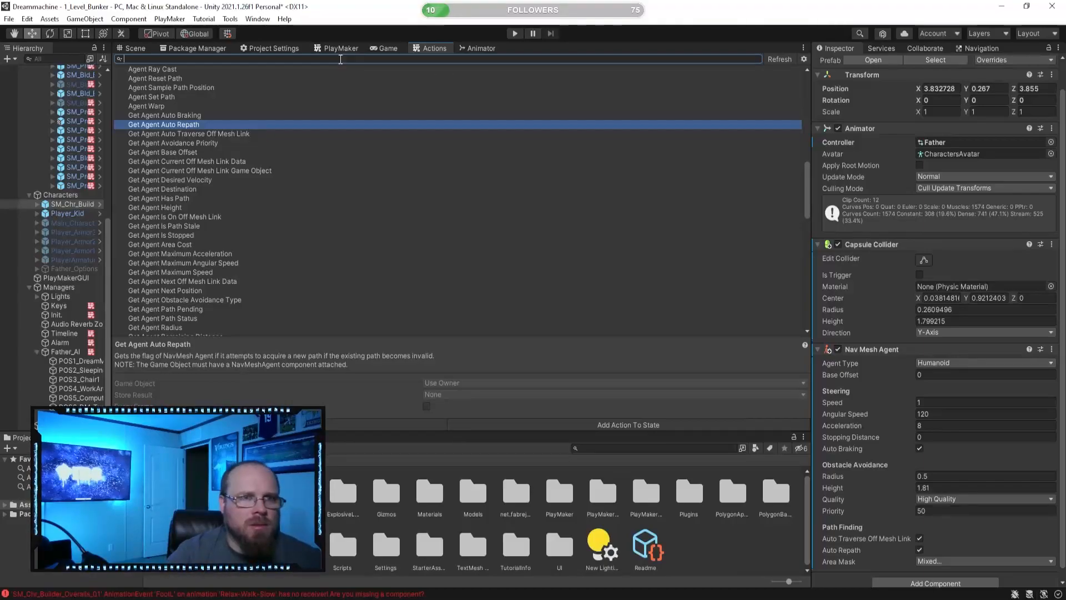
pyautogui.click(481, 48)
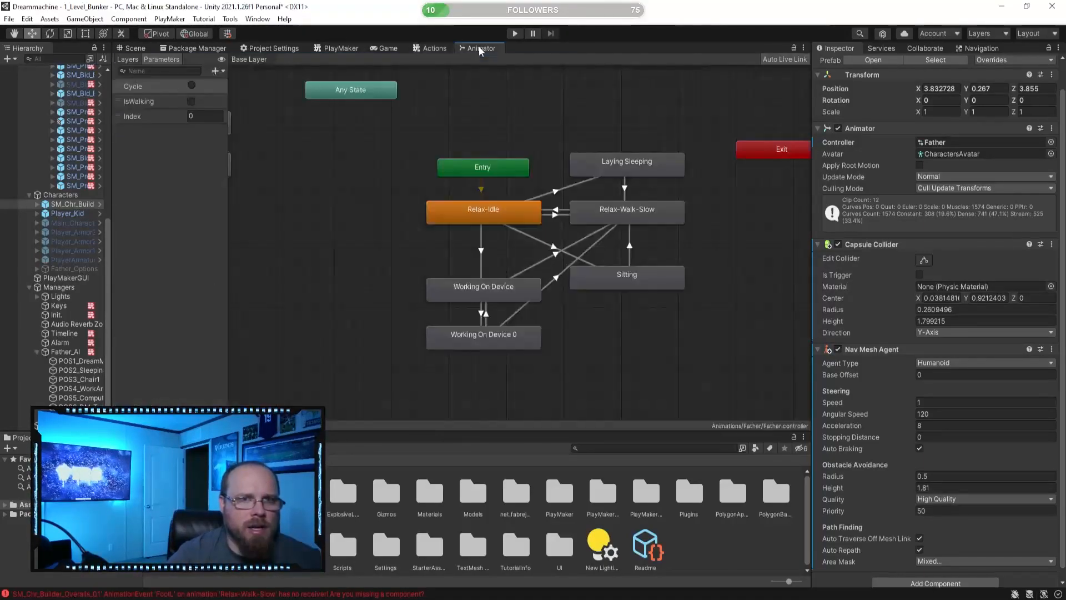
pyautogui.click(340, 49)
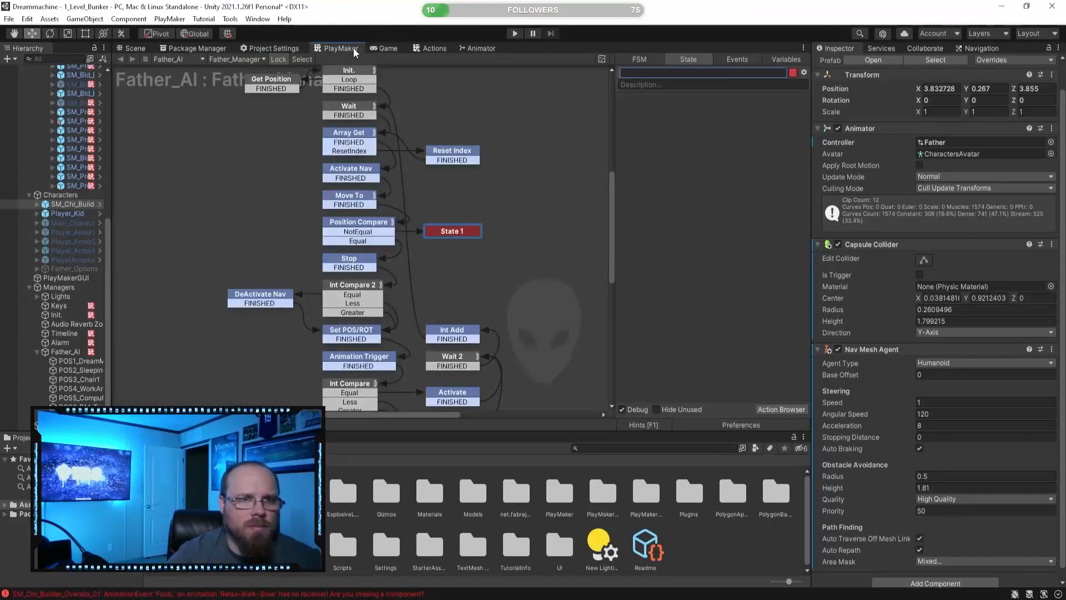
pyautogui.click(467, 234)
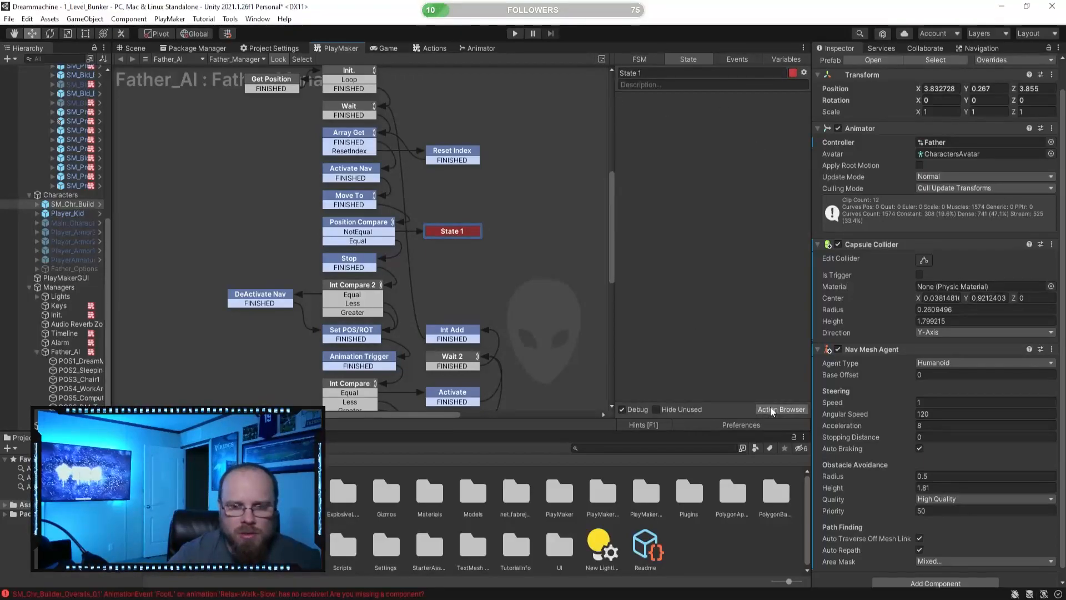
pyautogui.click(780, 417)
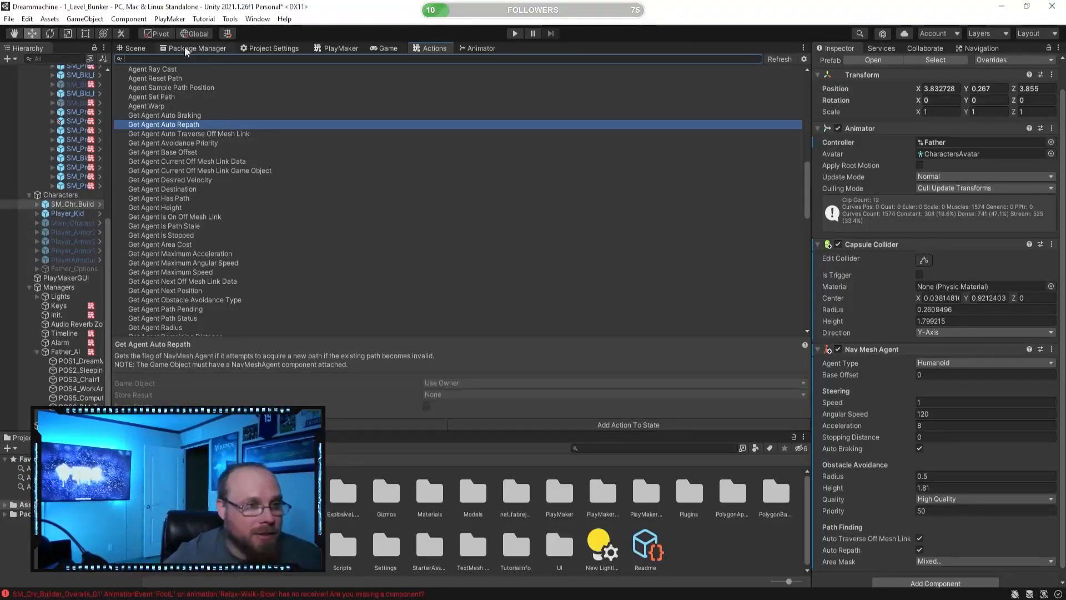
pyautogui.scroll(8, 216, 254)
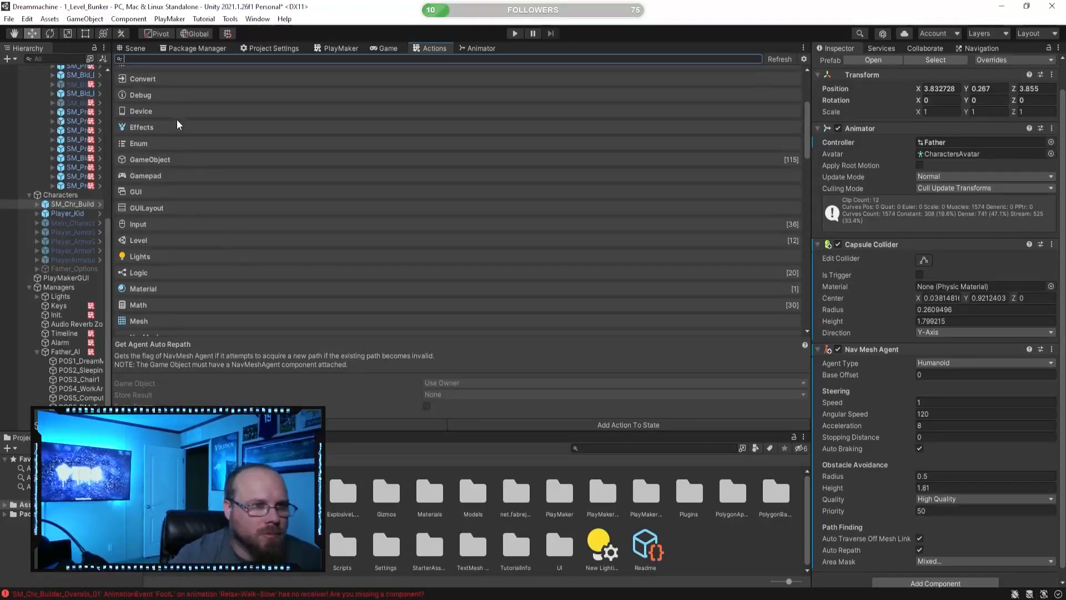
pyautogui.scroll(5, 242, 181)
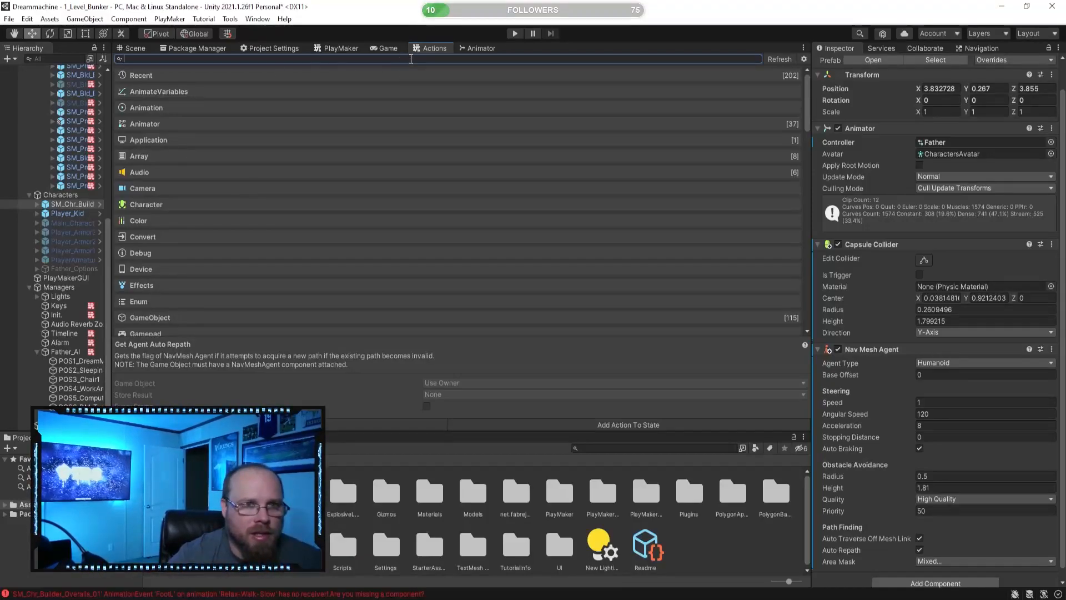
# - Check the Animator parameters, search the actions for "set an" and add Set Animator Bool to State 1
pyautogui.click(473, 49)
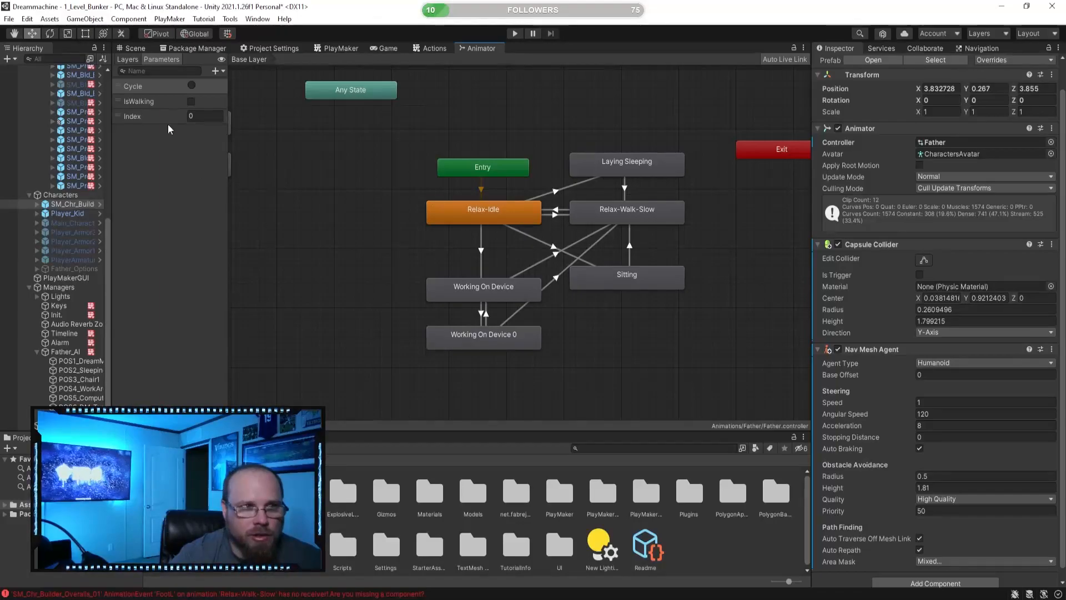
pyautogui.click(339, 48)
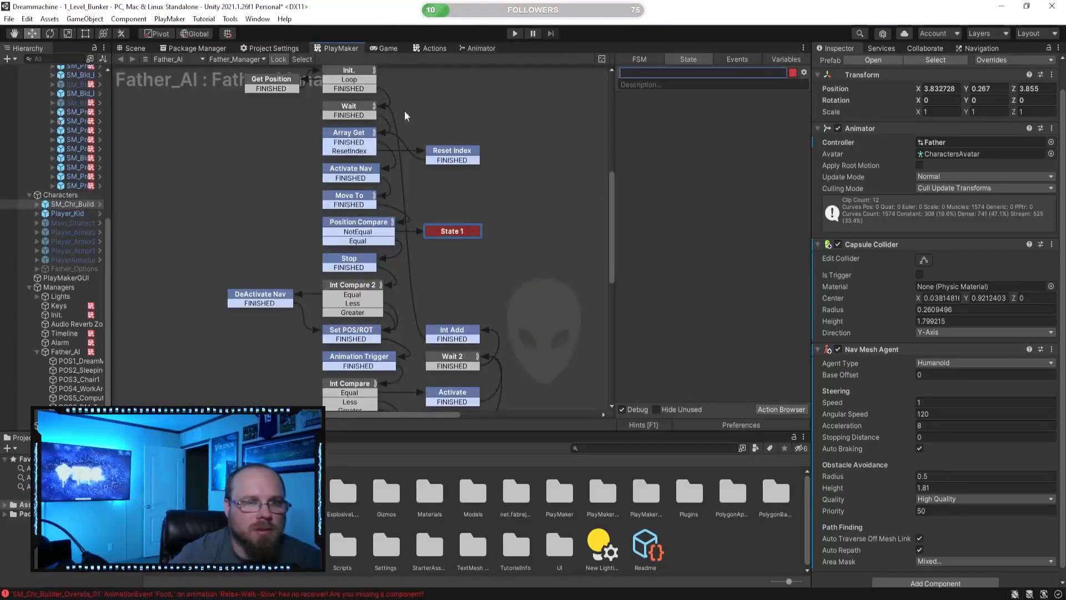
pyautogui.click(778, 409)
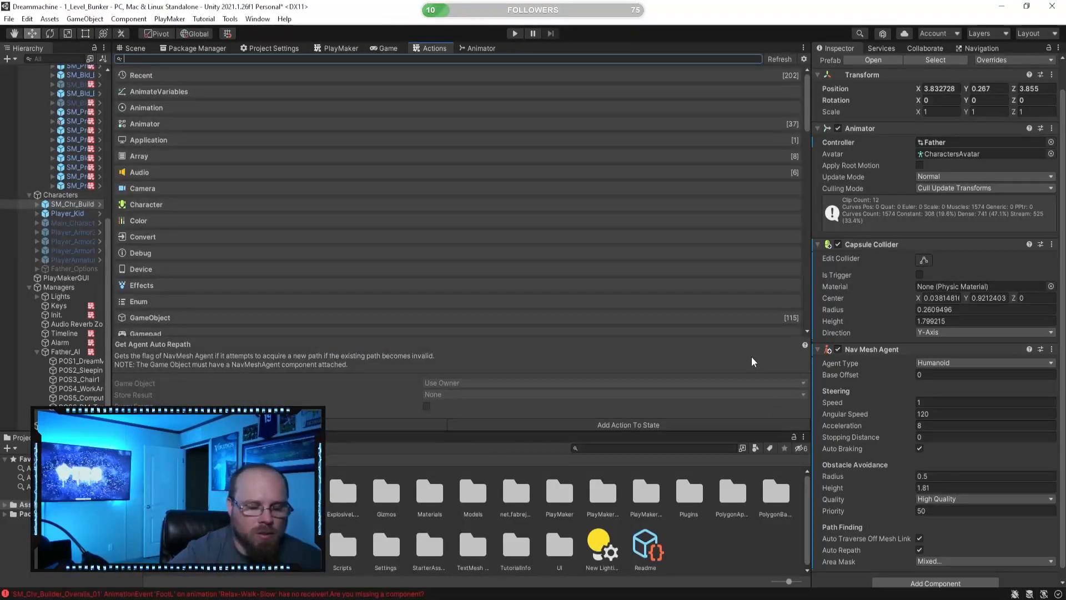
pyautogui.write('set an')
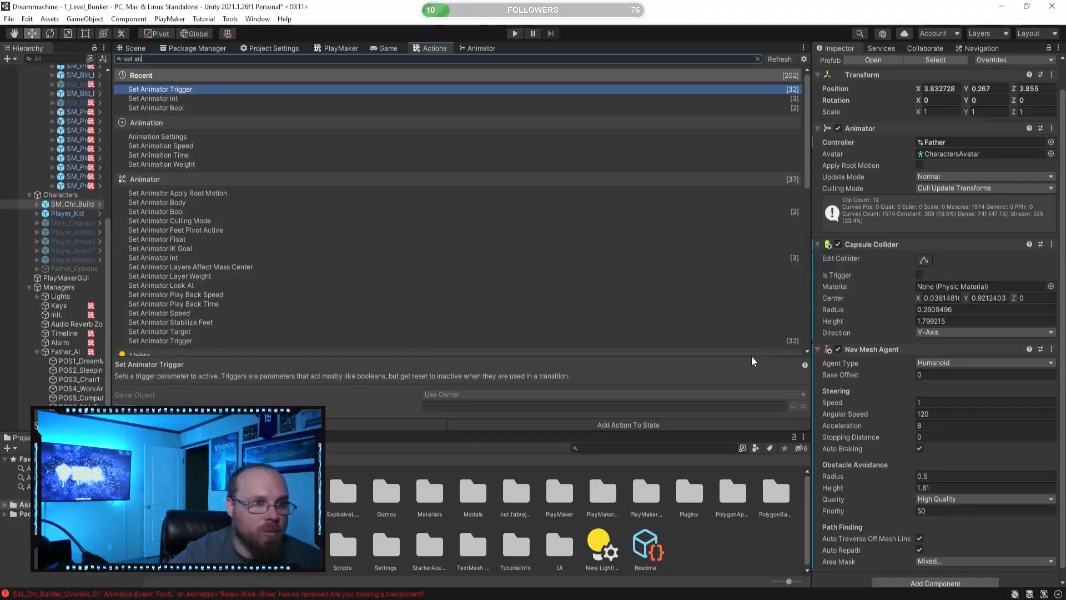
pyautogui.doubleClick(158, 108)
# - Make the Set Animator Bool action target a specified game object, the father character SM_Chr_Builder_Overalls
pyautogui.click(477, 49)
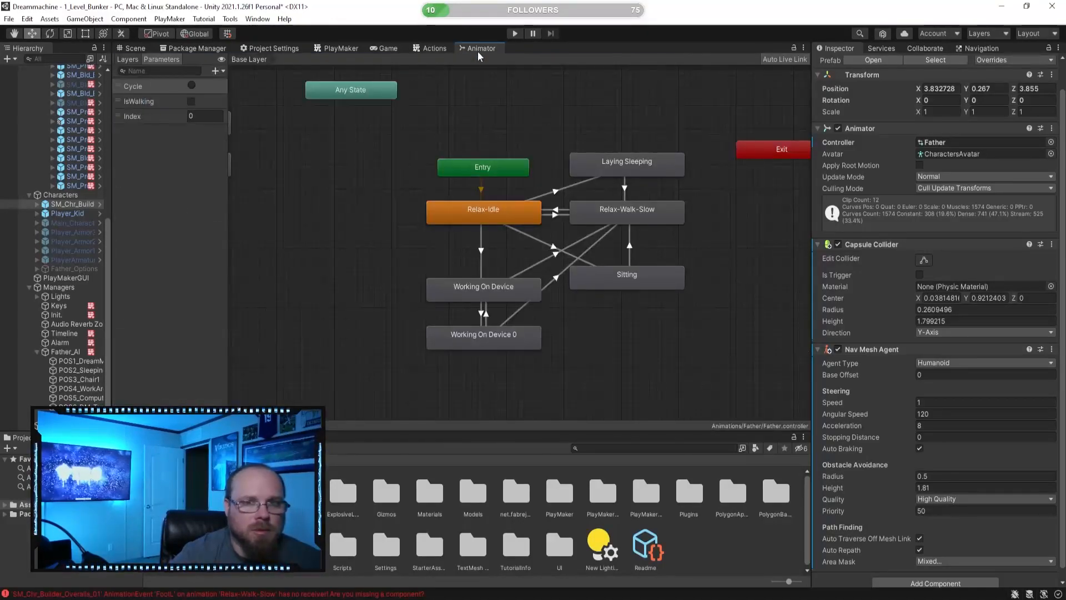
pyautogui.click(347, 48)
pyautogui.click(747, 114)
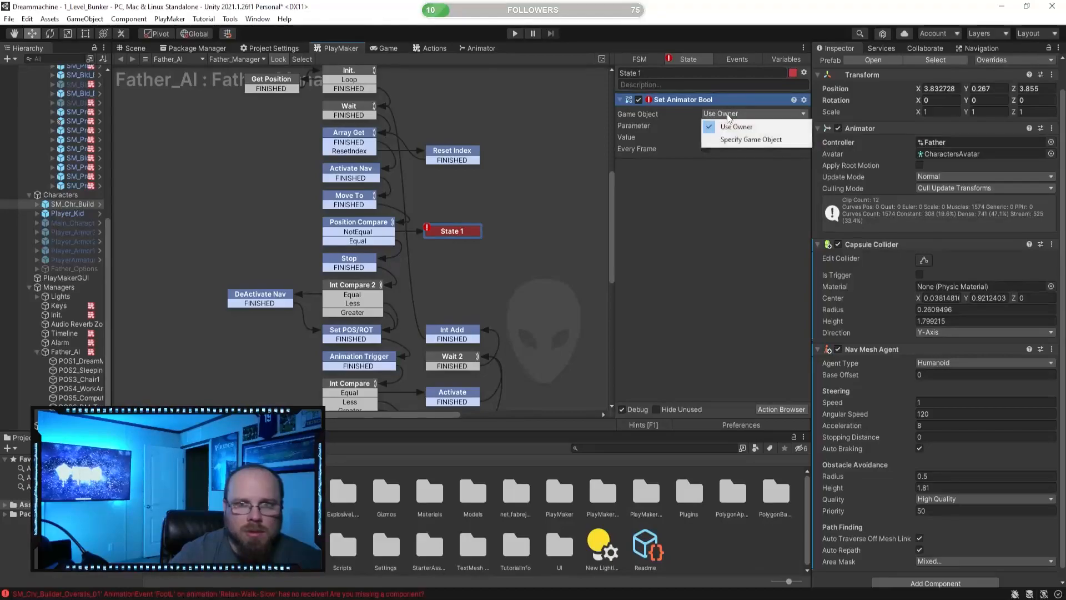
pyautogui.click(743, 140)
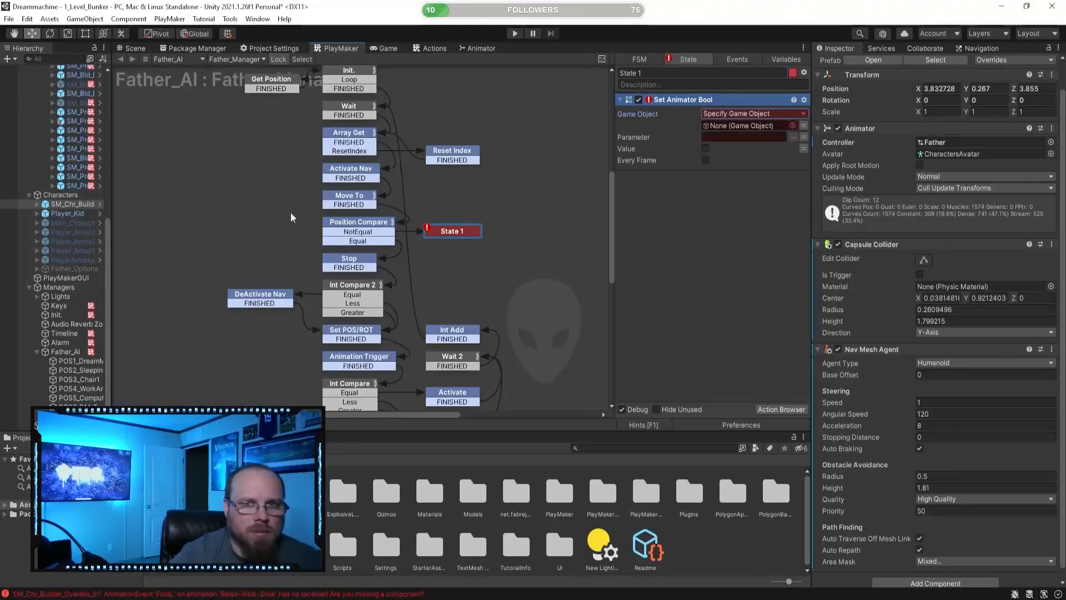
pyautogui.click(87, 205)
pyautogui.moveTo(87, 205); pyautogui.dragTo(758, 127)
# - Recolour State 1 blue and set its Set Animator Bool parameter to IsWalking with Value off
pyautogui.click(793, 73)
pyautogui.click(811, 96)
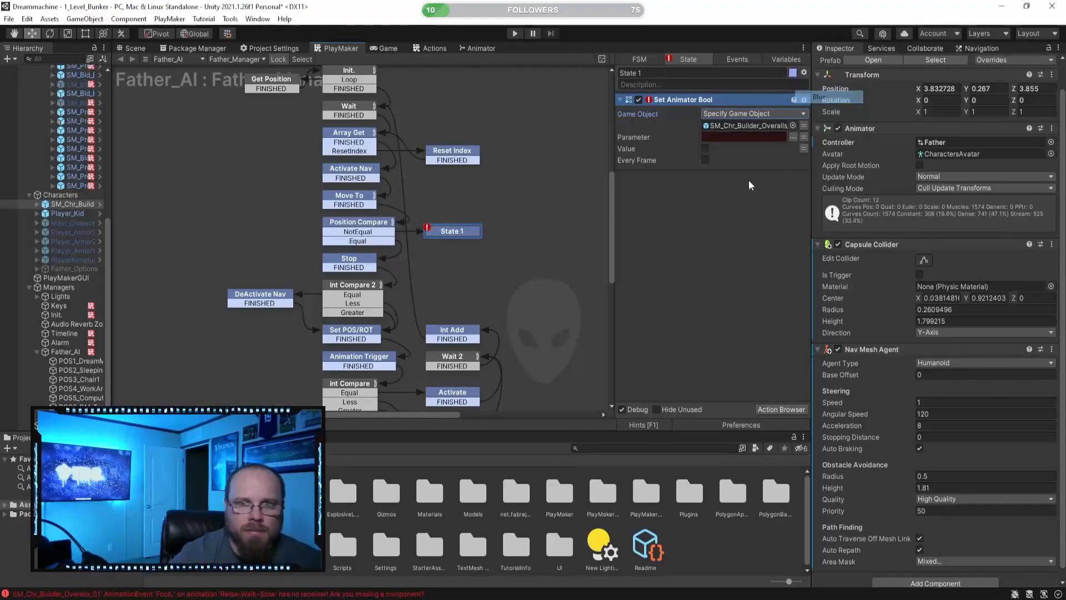
pyautogui.click(795, 135)
pyautogui.click(828, 142)
pyautogui.click(705, 149)
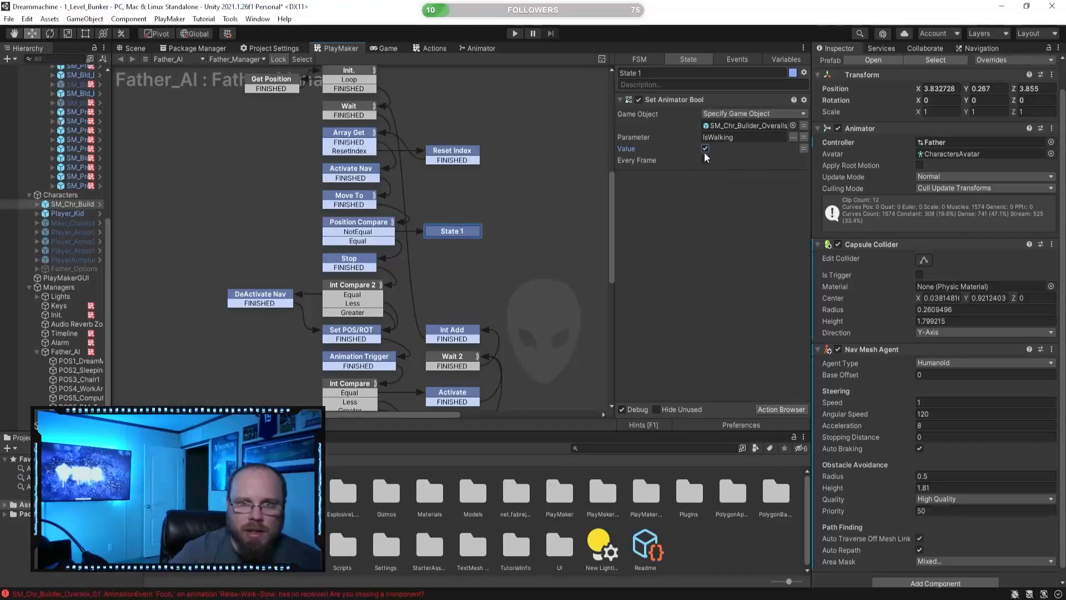
pyautogui.click(506, 206)
pyautogui.click(443, 232)
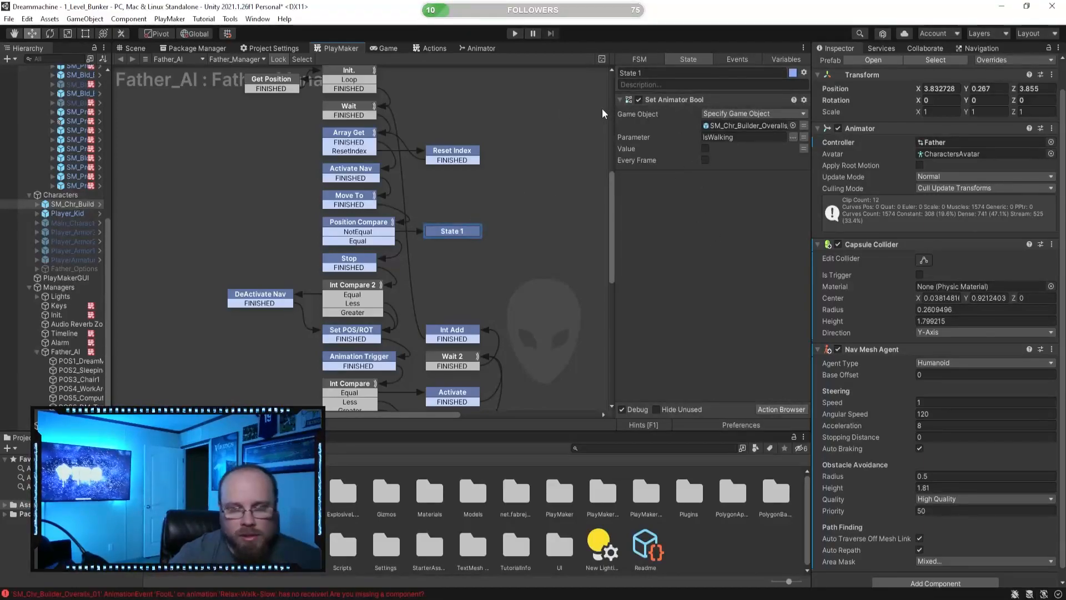
# - Rename State 1 to "Stop Walking"
pyautogui.click(674, 74)
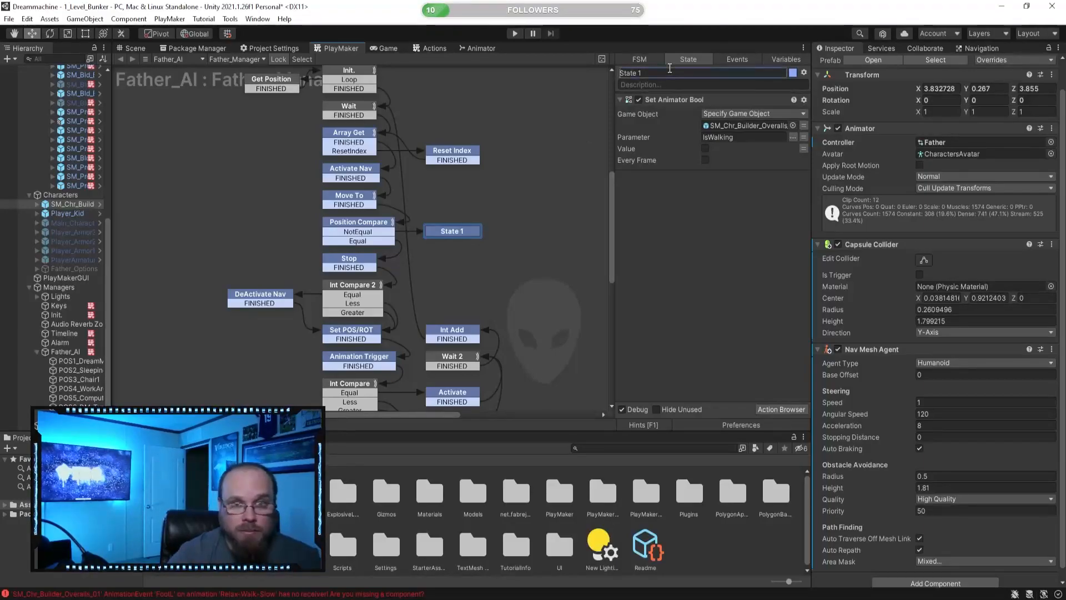
pyautogui.write('St')
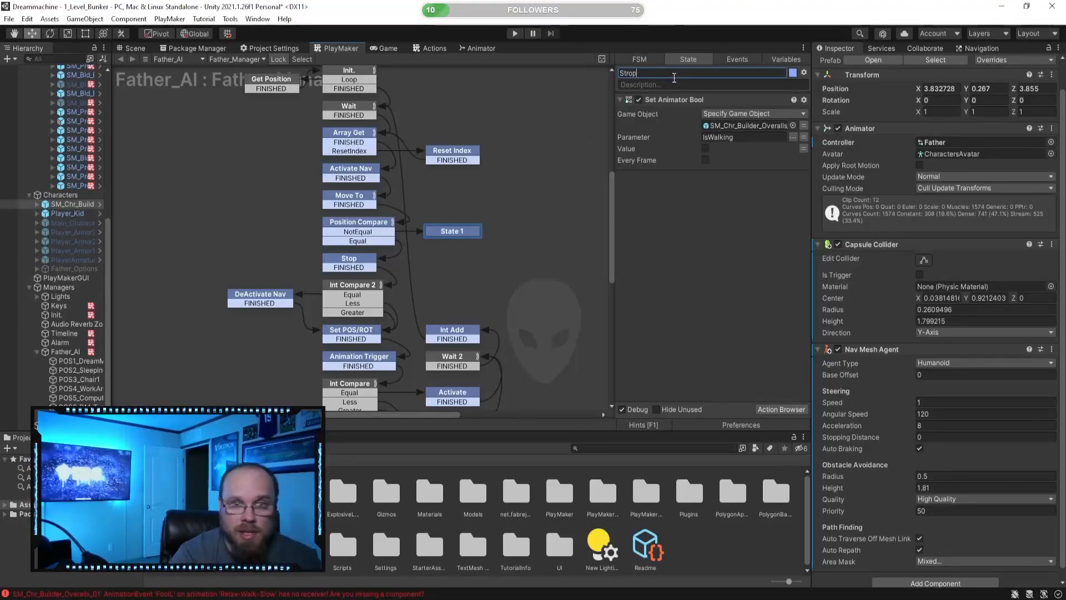
pyautogui.write('op Wa')
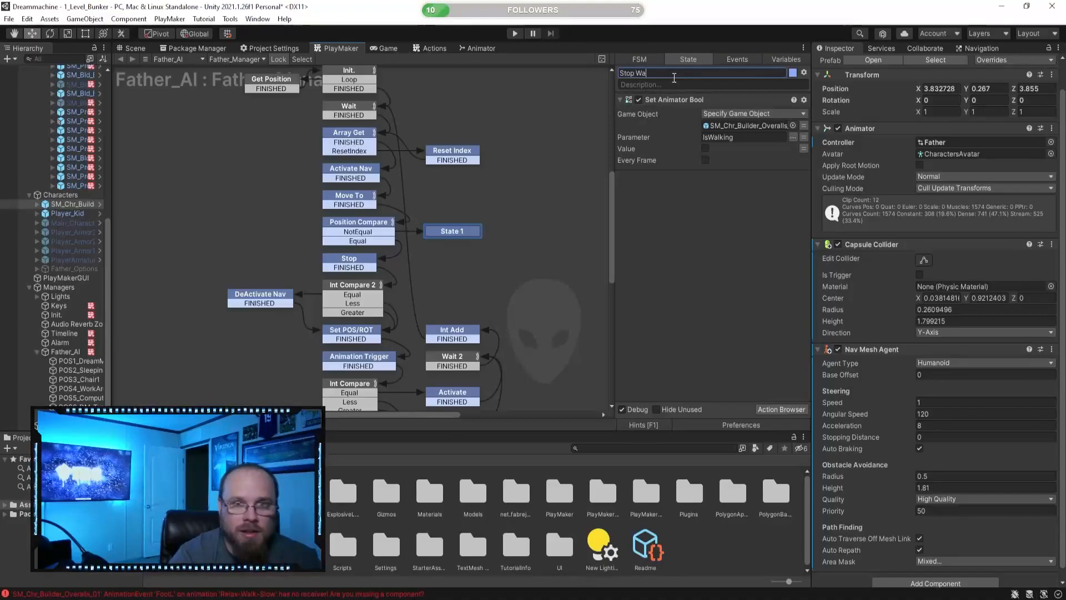
pyautogui.write('lking')
pyautogui.press('Return')
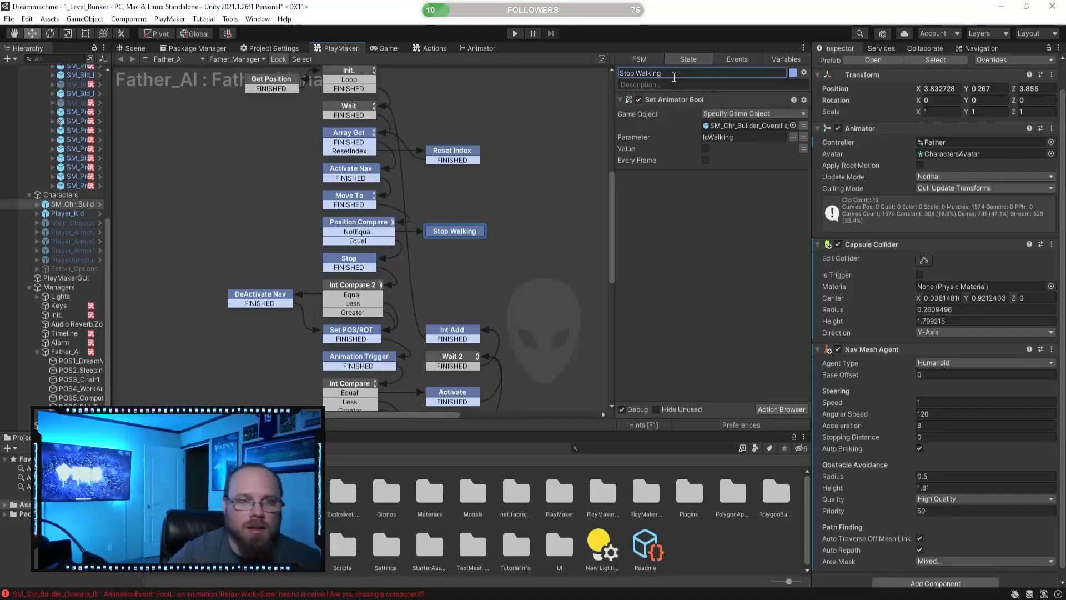
# - Add a FINISHED transition to the Stop Walking state
pyautogui.click(508, 317)
pyautogui.rightClick(459, 232)
pyautogui.moveTo(500, 240)
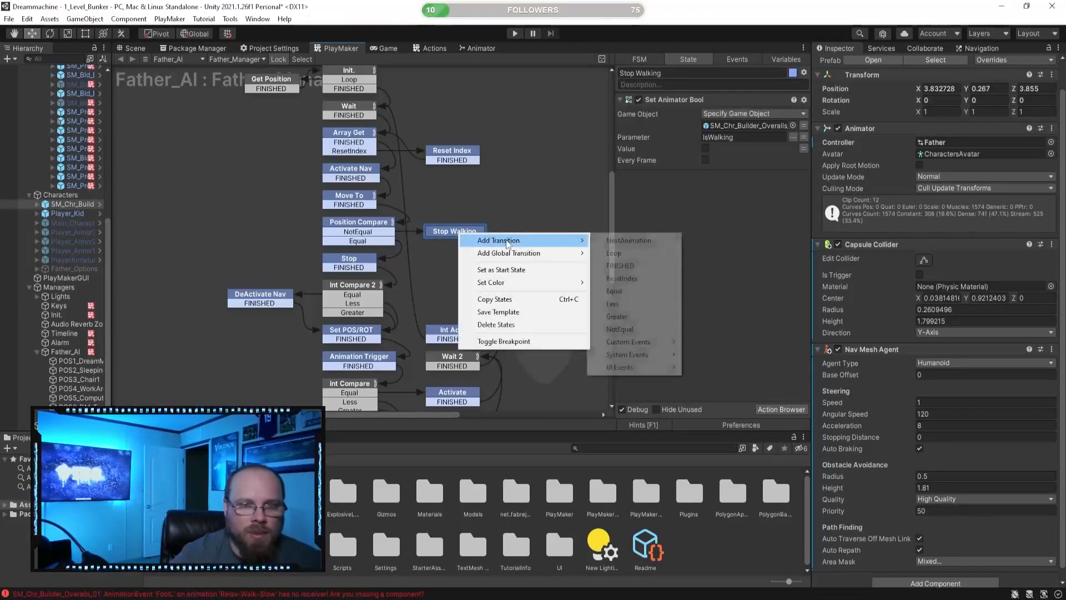
pyautogui.click(638, 252)
# - Add a state named "Calculate New Path" beside Stop Walking and connect Stop Walking's FINISHED transition to it
pyautogui.rightClick(519, 225)
pyautogui.click(536, 230)
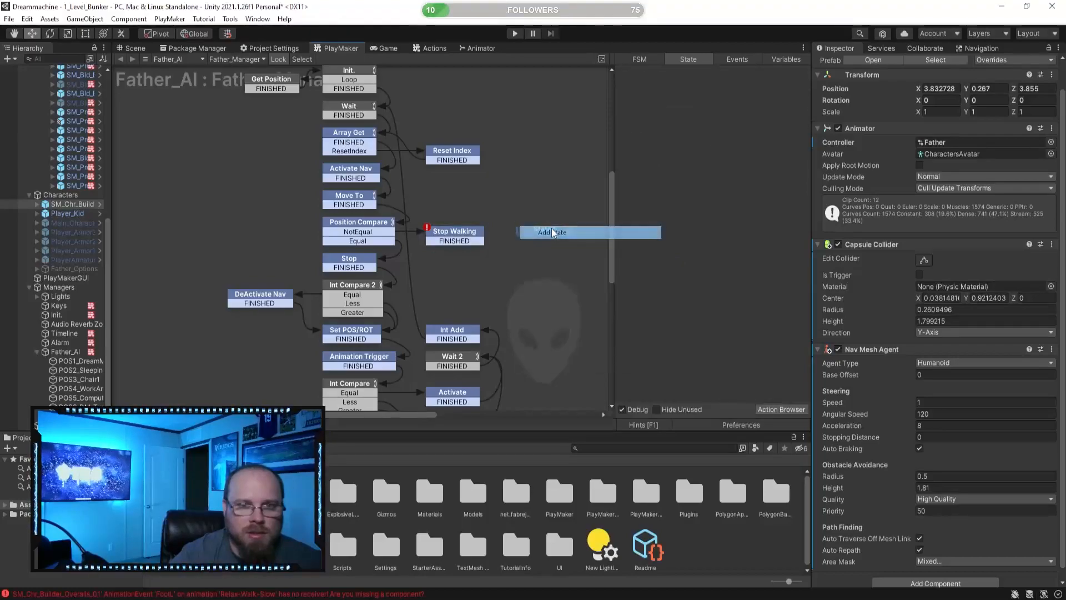
pyautogui.click(644, 78)
pyautogui.write('Calc')
pyautogui.write('u')
pyautogui.press('BackSpace')
pyautogui.write('culate New Path')
pyautogui.press('Return')
pyautogui.moveTo(486, 245); pyautogui.dragTo(524, 242)
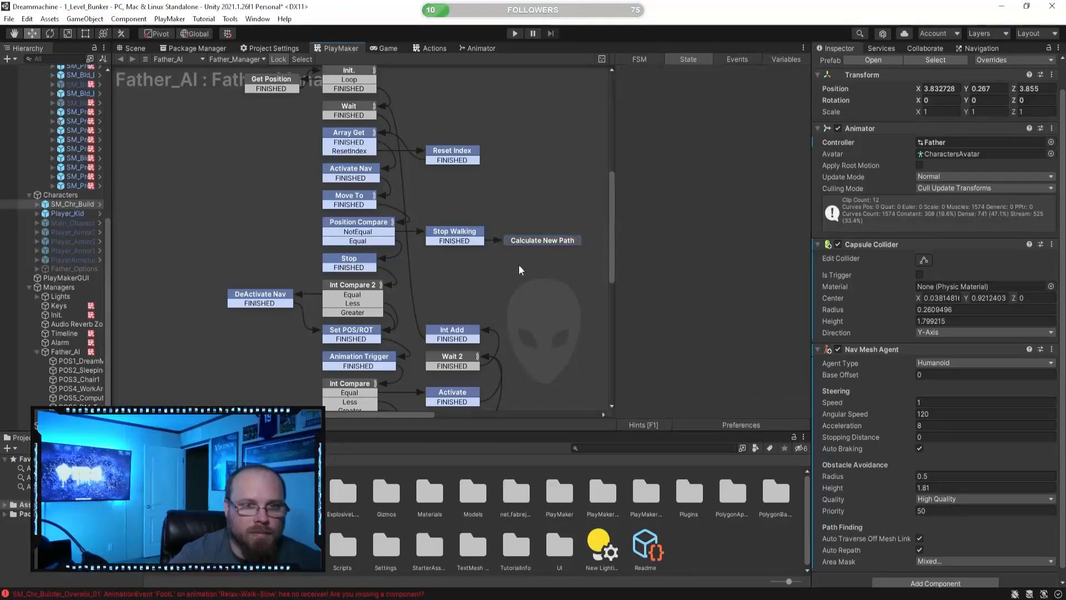
# - Add a Nav Mesh Calculate Path action to the Calculate New Path state
pyautogui.click(777, 408)
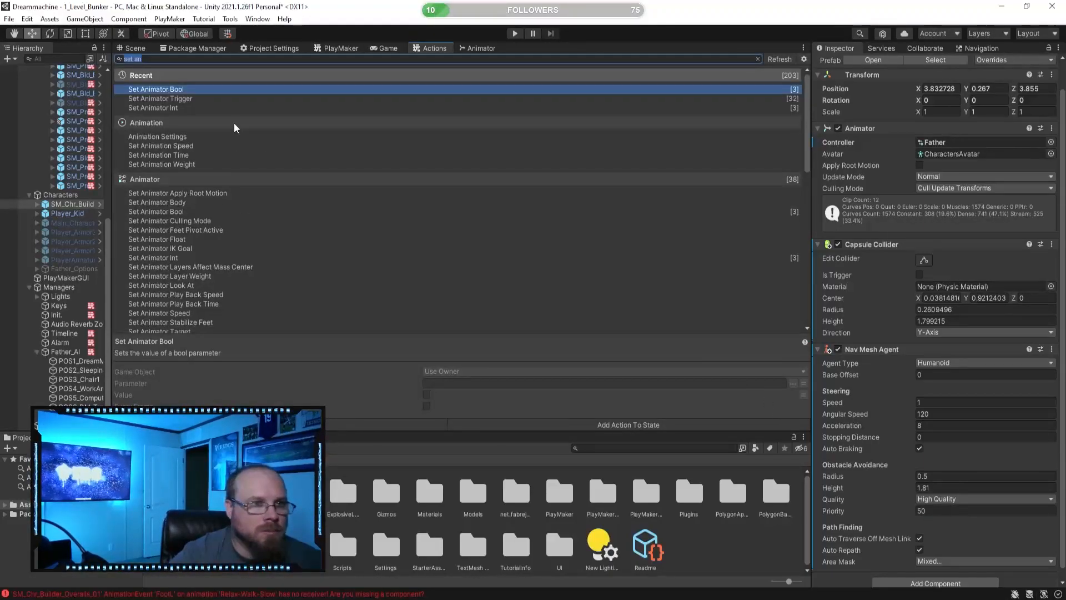
pyautogui.press('BackSpace')
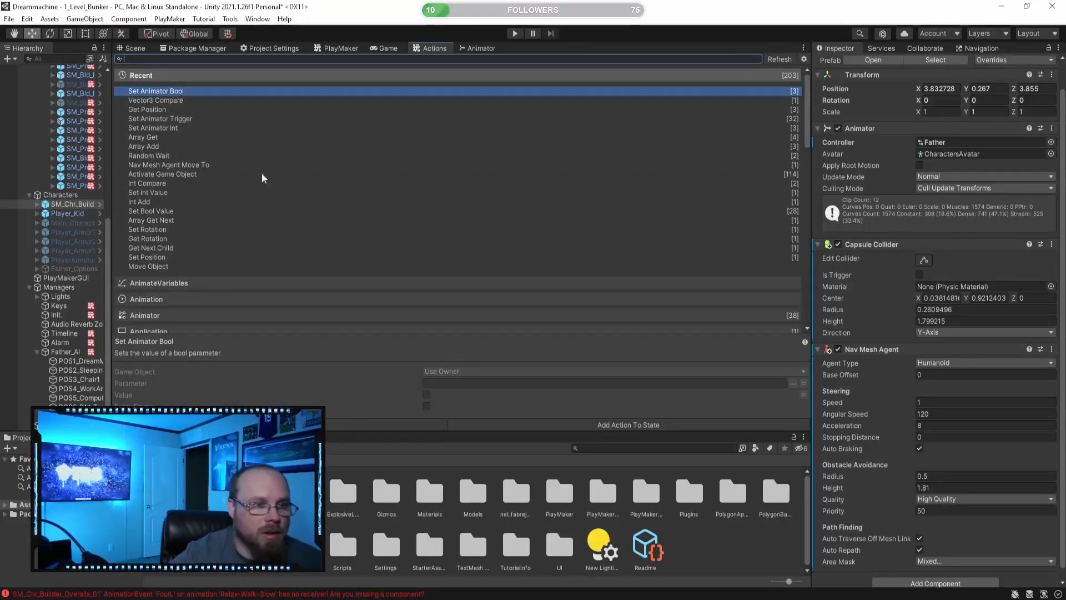
pyautogui.scroll(-10, 259, 161)
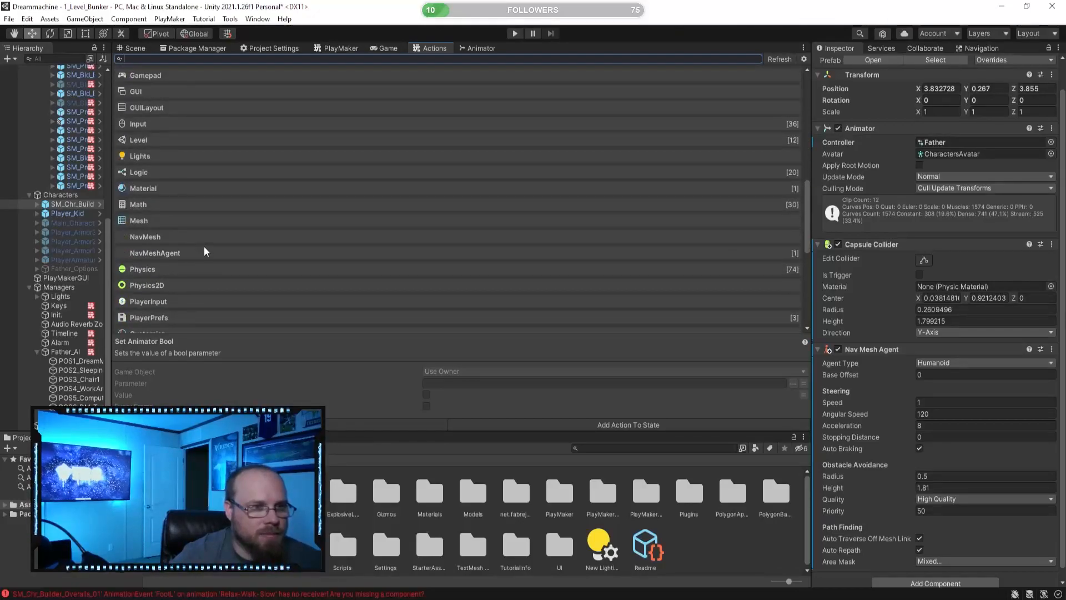
pyautogui.click(201, 237)
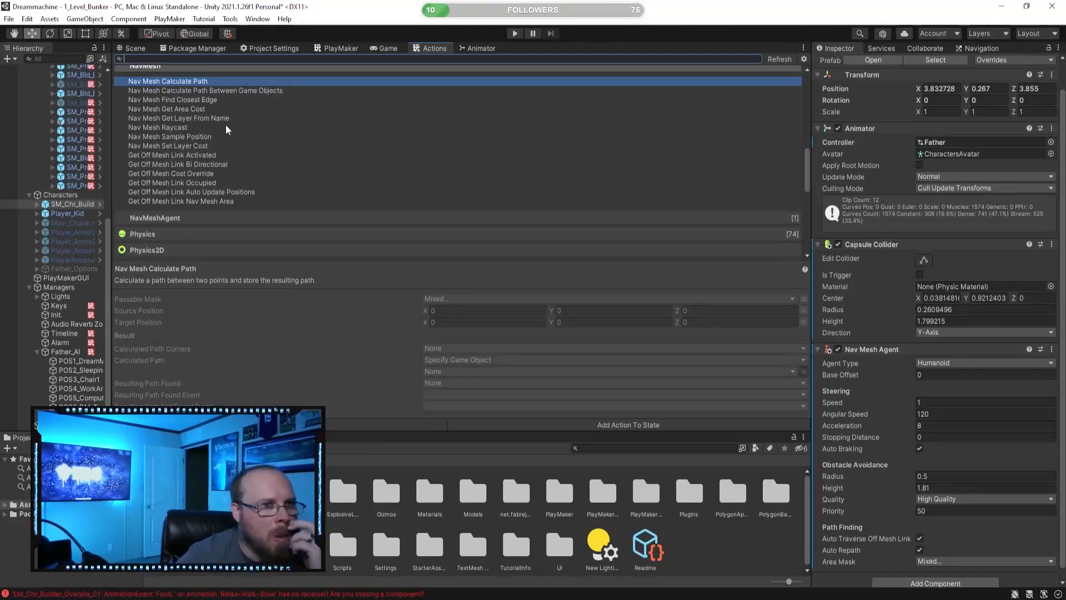
pyautogui.doubleClick(198, 82)
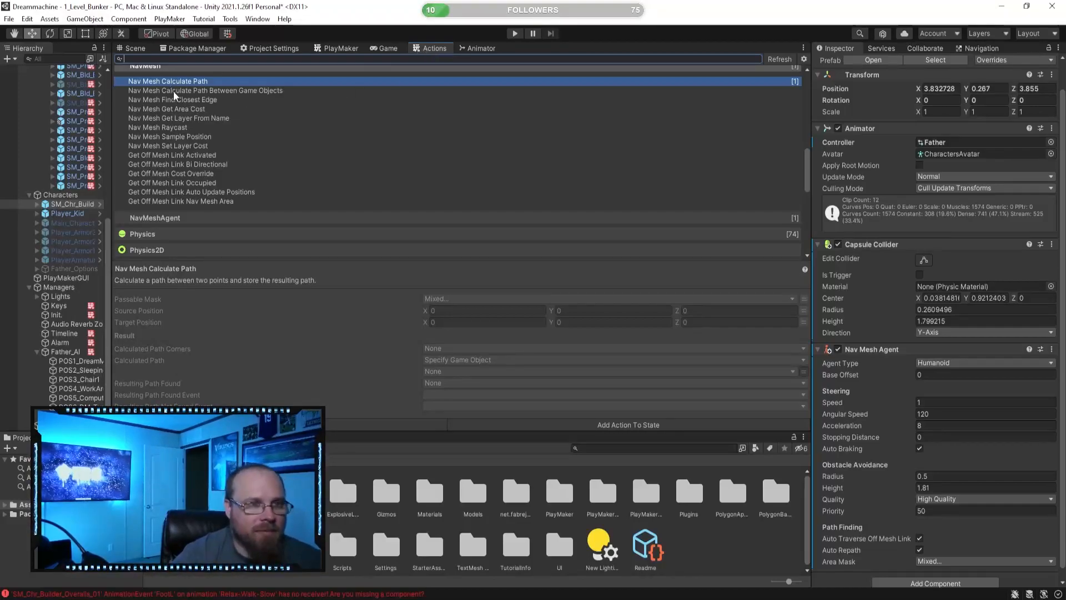
# - Add a Nav Mesh Calculate Path Between Game Objects action to the Calculate New Path state
pyautogui.click(198, 90)
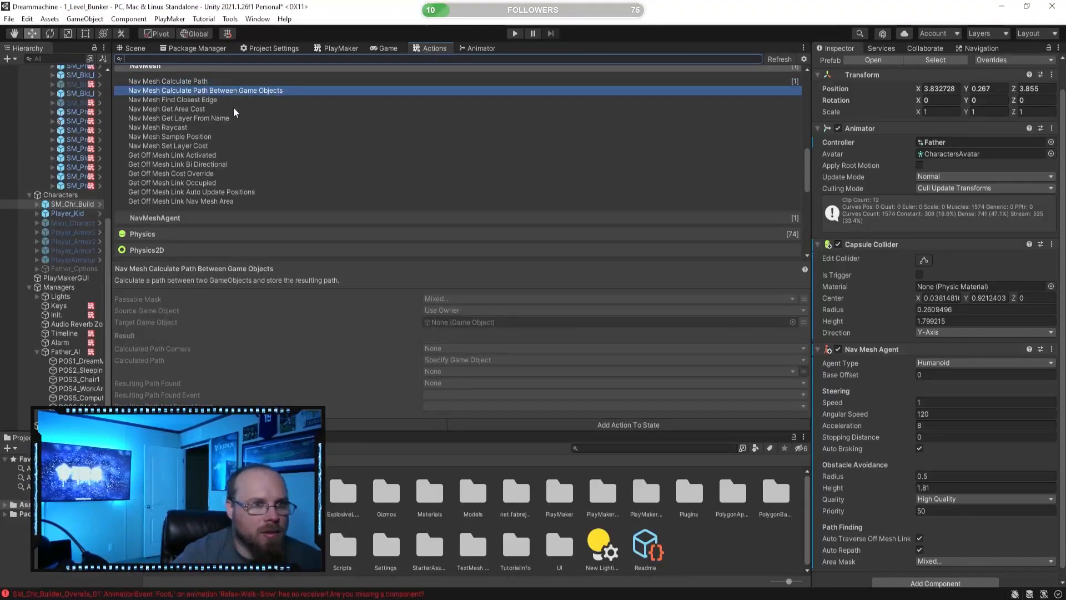
pyautogui.doubleClick(211, 90)
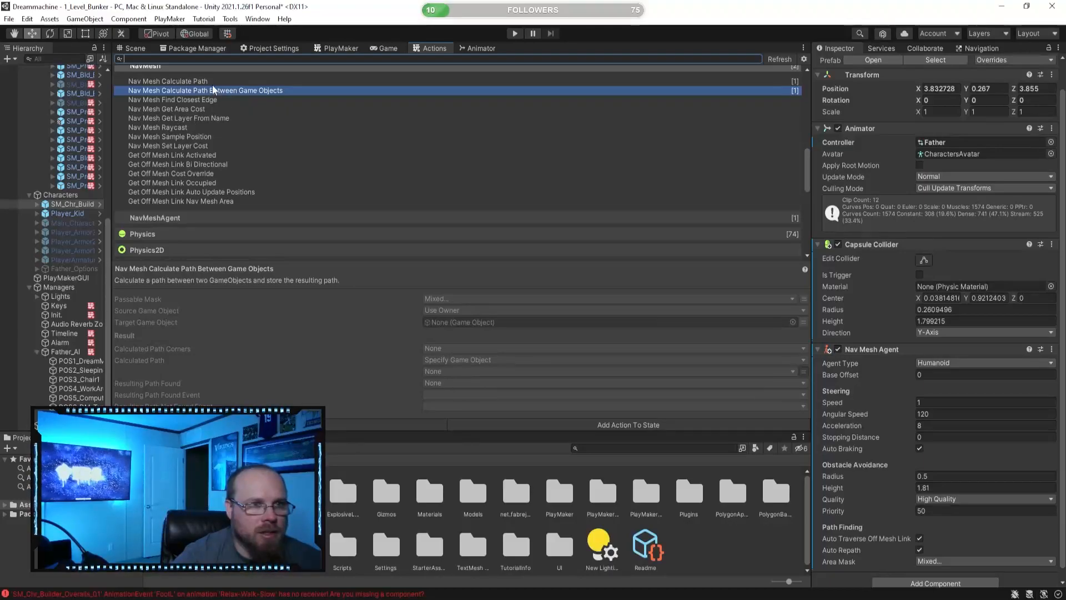
pyautogui.click(341, 49)
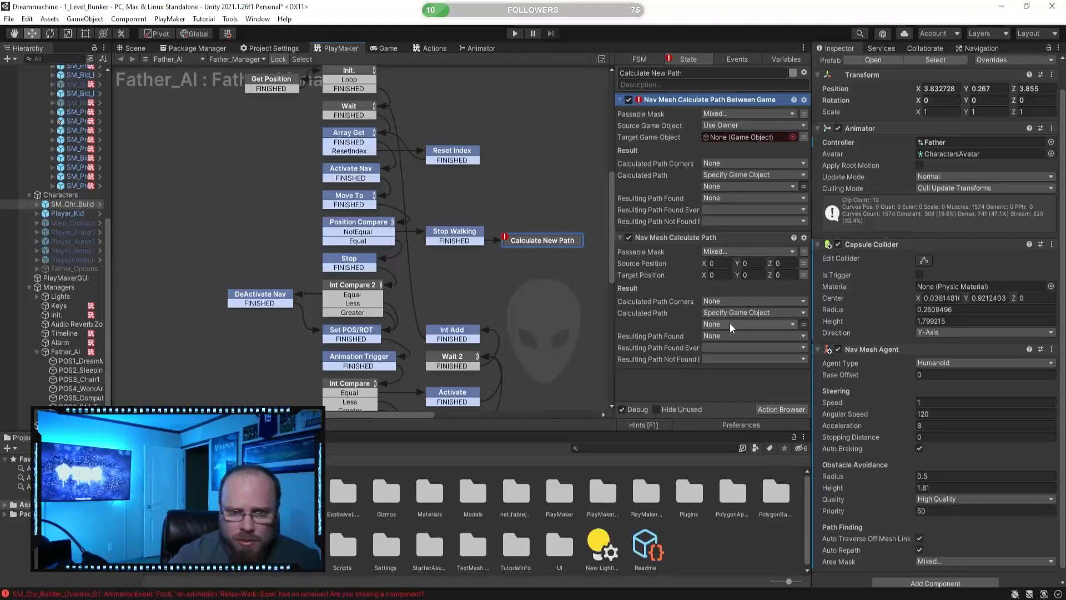
# - Set the Nav Mesh Calculate Path action's Source Position to the Current_POS variable and its Target Position to Dest_POS
pyautogui.click(760, 311)
pyautogui.click(755, 378)
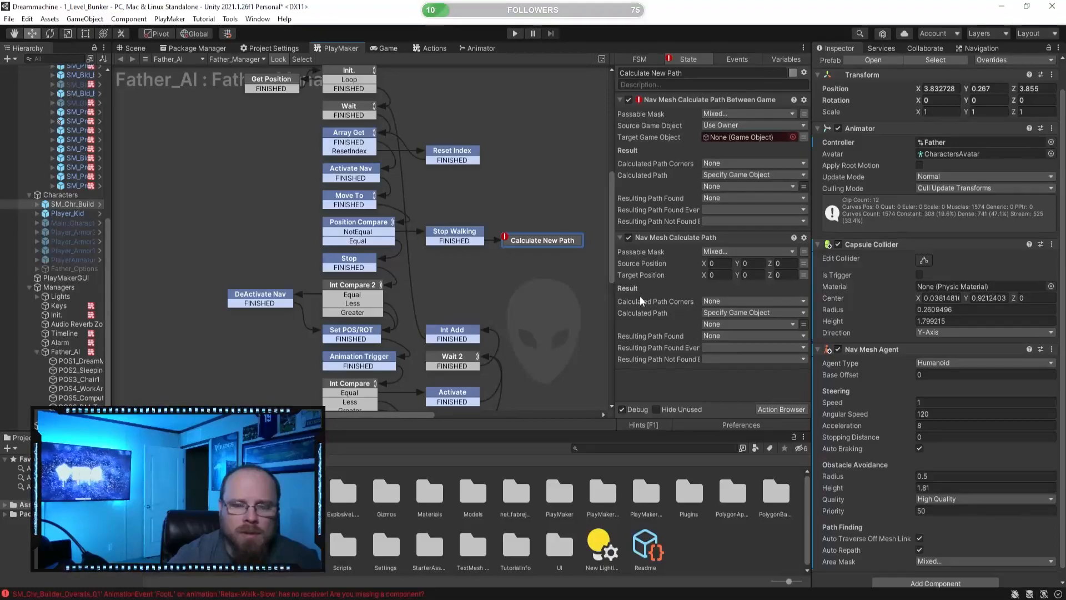
pyautogui.click(802, 266)
pyautogui.click(766, 264)
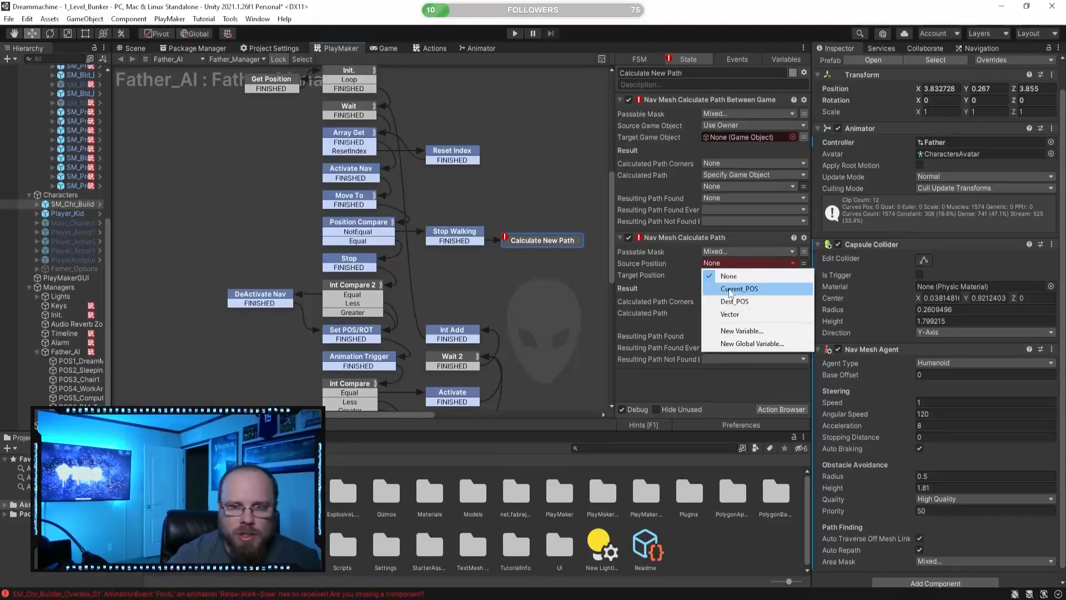
pyautogui.click(739, 289)
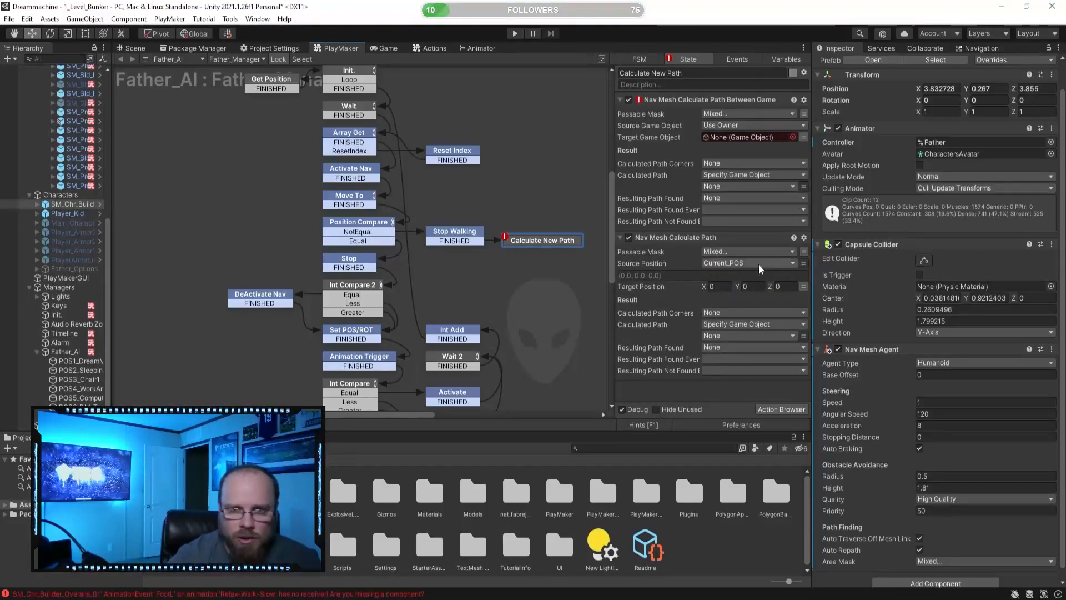
pyautogui.click(803, 286)
pyautogui.click(751, 285)
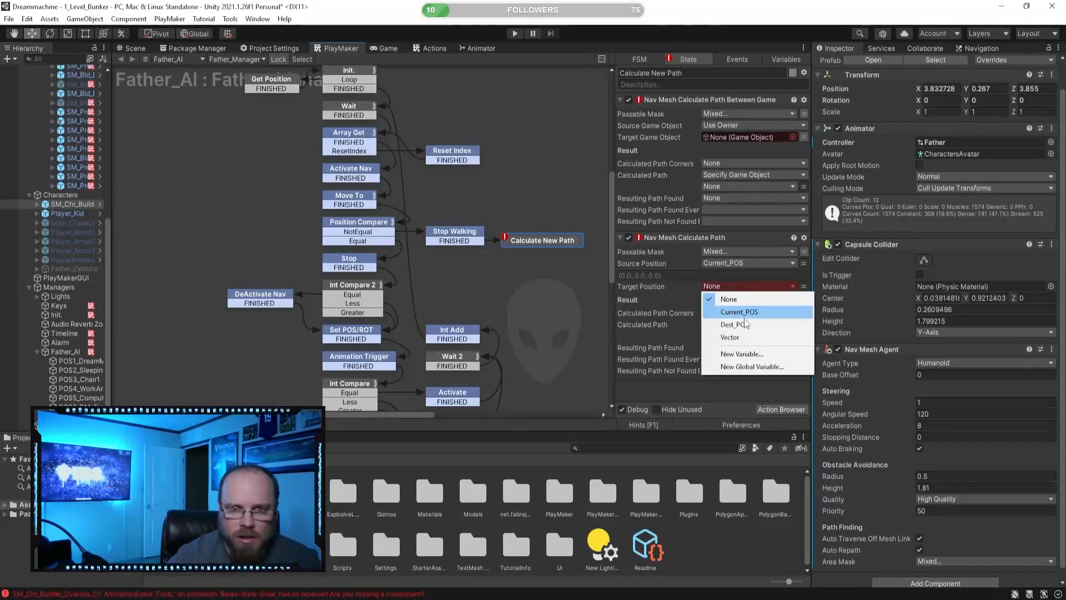
pyautogui.click(745, 325)
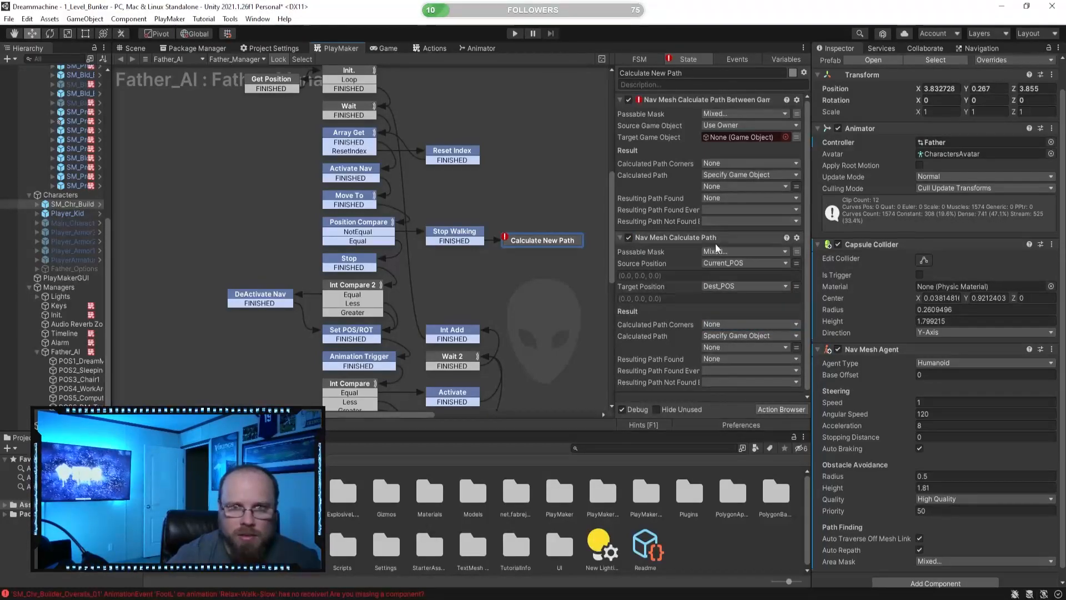
# - Delete the Nav Mesh Calculate Path Between Game Objects action from the Calculate New Path state
pyautogui.click(678, 99)
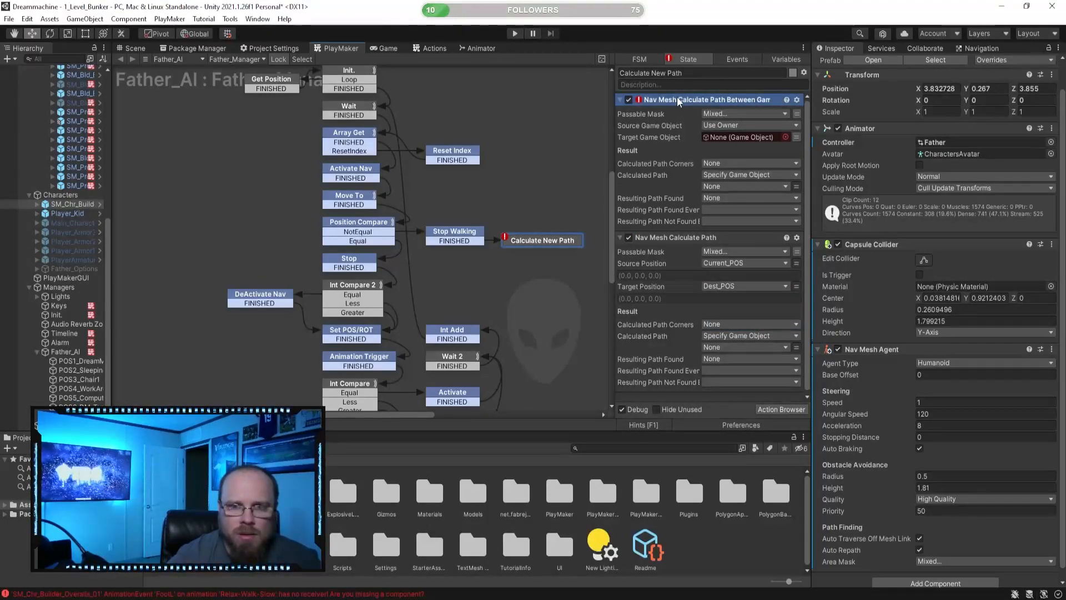
pyautogui.press('Delete')
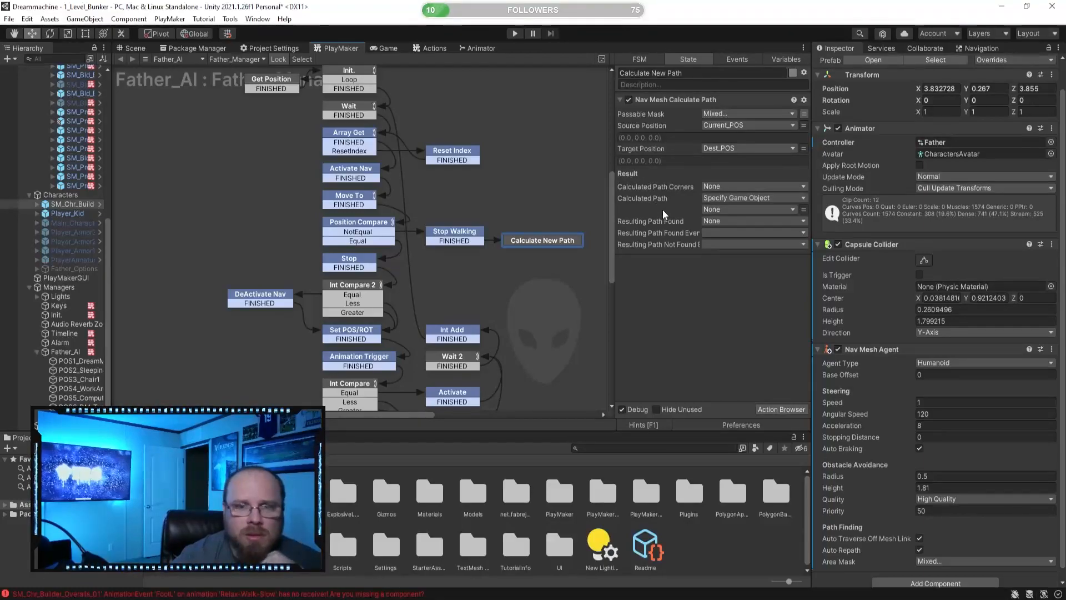
pyautogui.click(792, 209)
pyautogui.click(757, 297)
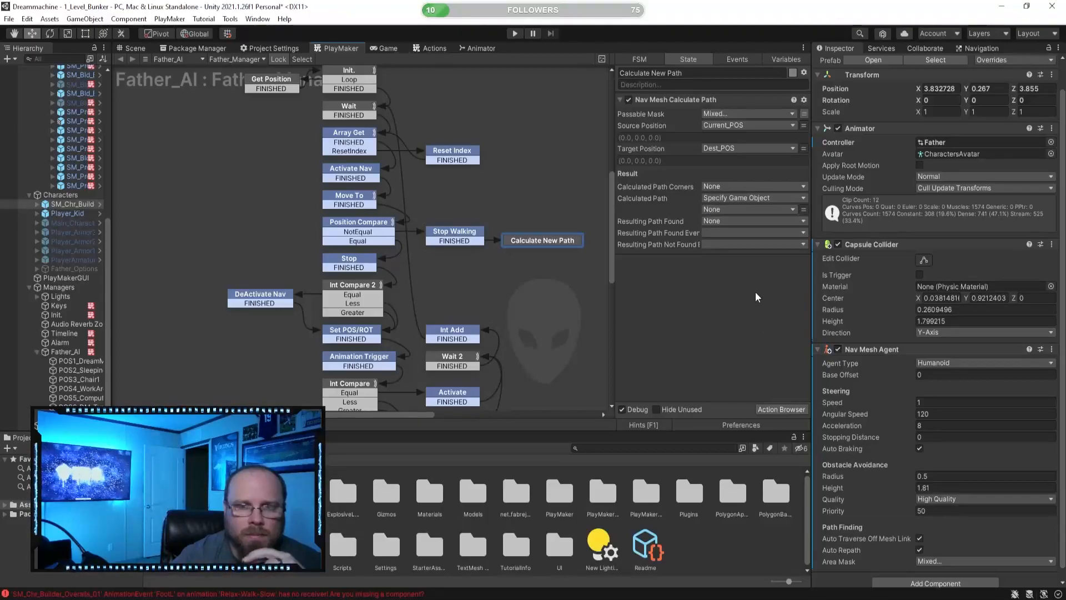
pyautogui.click(756, 198)
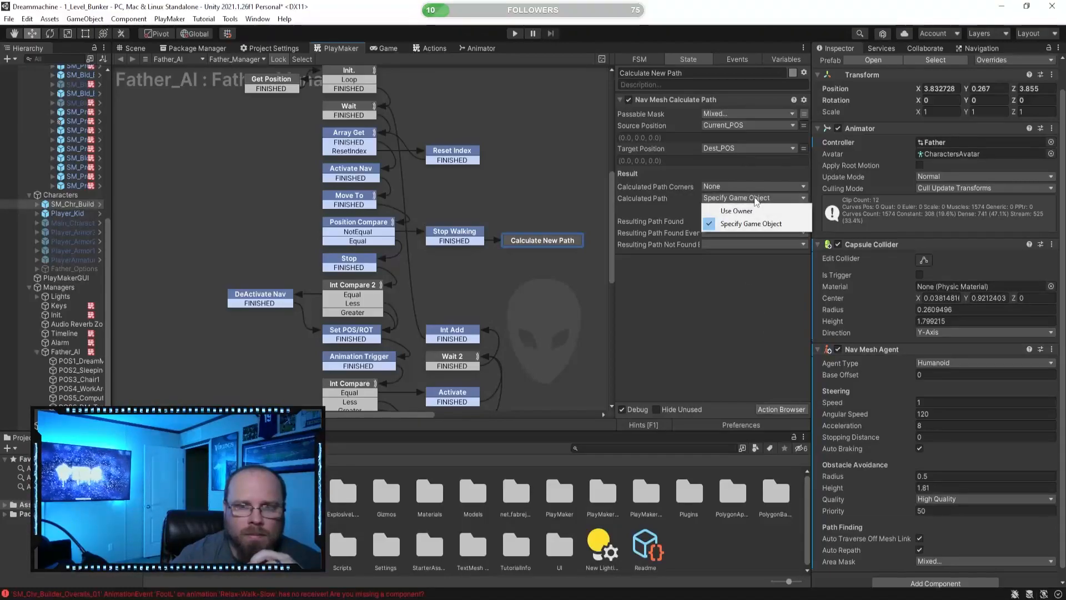
pyautogui.click(775, 307)
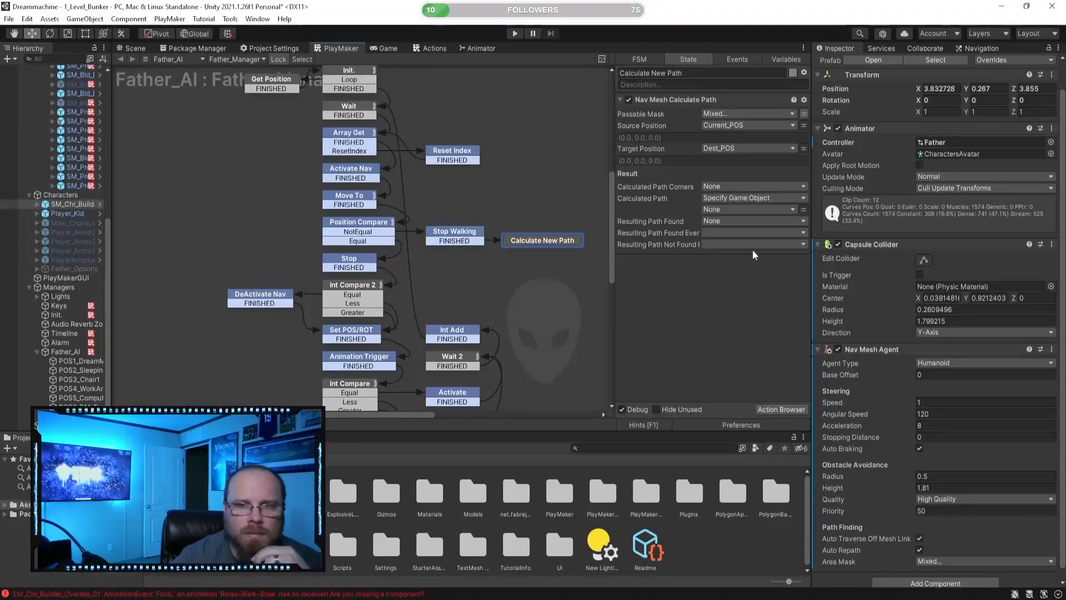
pyautogui.click(734, 219)
pyautogui.click(741, 320)
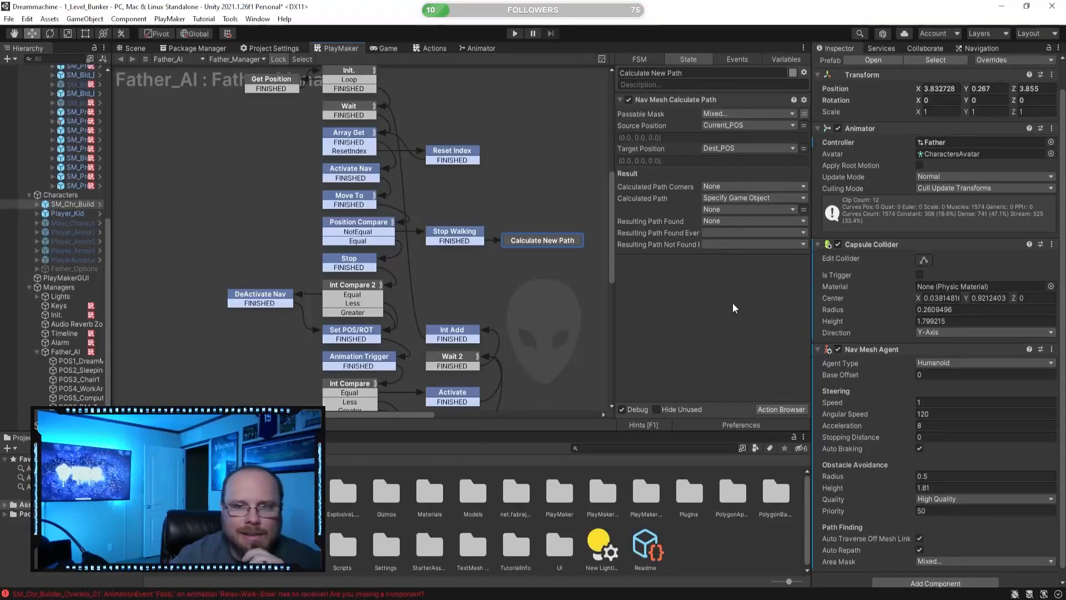
pyautogui.moveTo(615, 217)
pyautogui.mouseDown()
pyautogui.moveTo(445, 213)
pyautogui.moveTo(611, 216)
pyautogui.mouseUp()
pyautogui.click(775, 208)
pyautogui.click(749, 308)
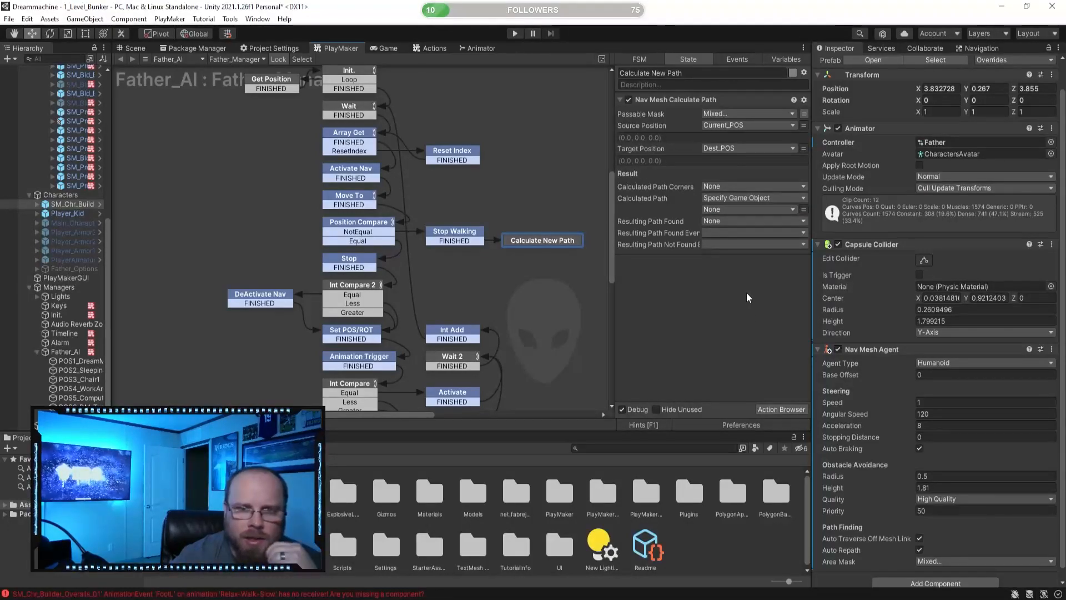
# - Store the Calculated Path of the Nav Mesh Calculate Path action in a new game object variable named "Path"
pyautogui.click(783, 200)
pyautogui.click(744, 224)
pyautogui.click(783, 209)
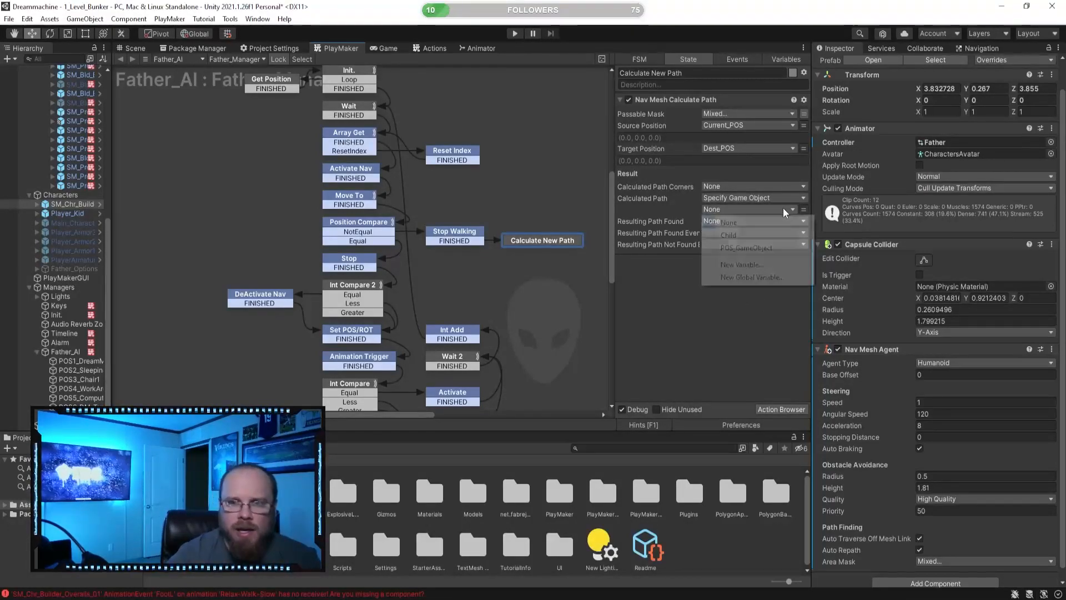
pyautogui.click(756, 276)
pyautogui.write('P')
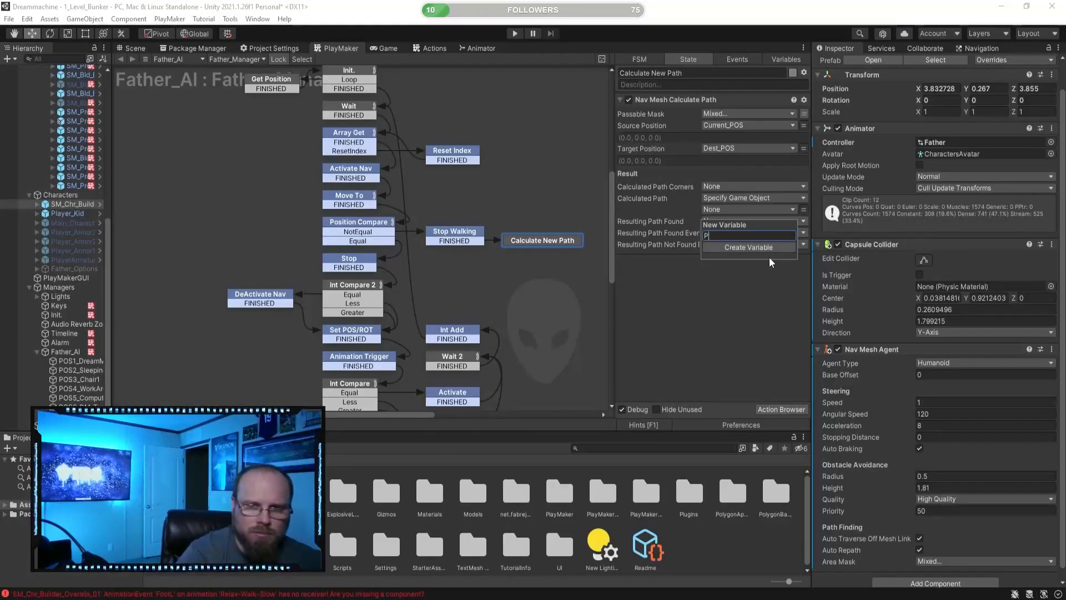
pyautogui.write('ath')
pyautogui.press('Return')
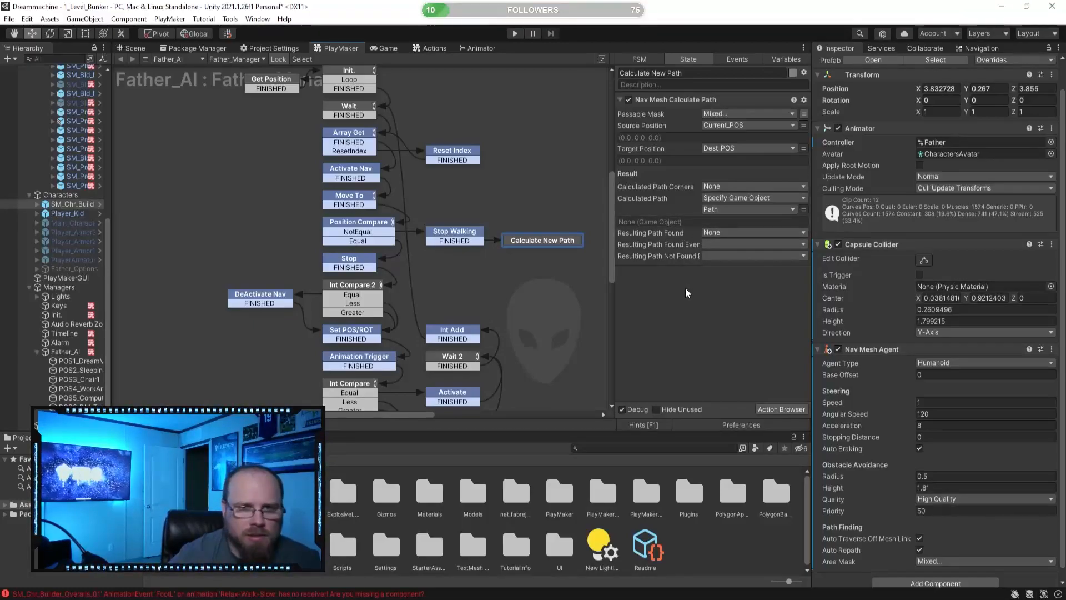
# - Add the Agent Set Path action from the NavMeshAgent category to the Calculate New Path state
pyautogui.click(782, 409)
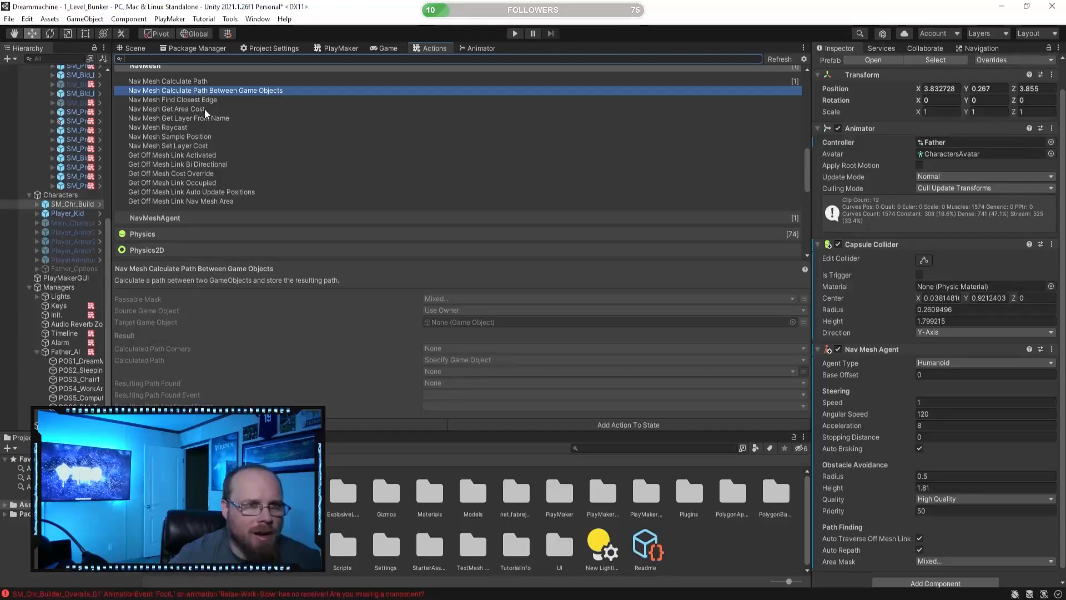
pyautogui.scroll(-1, 219, 138)
pyautogui.scroll(3, 218, 138)
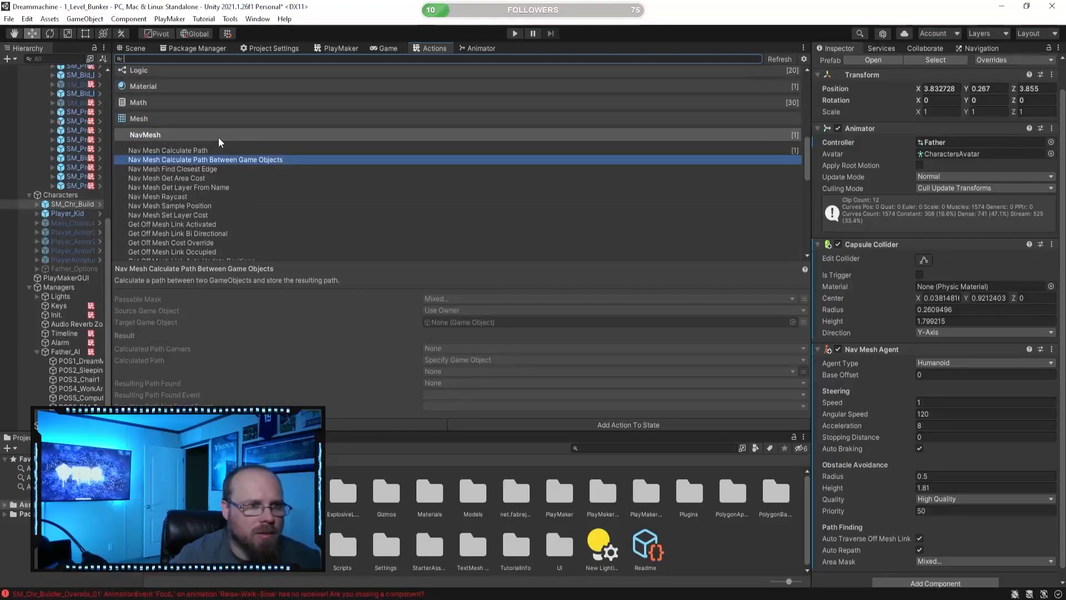
pyautogui.scroll(-3, 213, 153)
pyautogui.scroll(3, 200, 167)
pyautogui.scroll(-3, 217, 199)
pyautogui.click(184, 184)
pyautogui.scroll(-2, 268, 153)
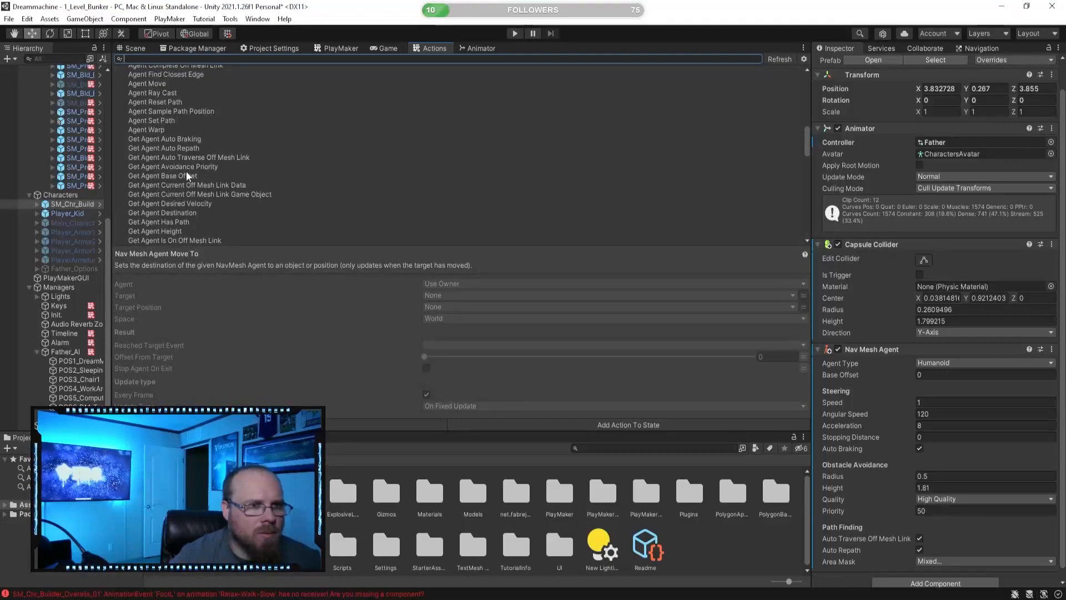
pyautogui.click(132, 120)
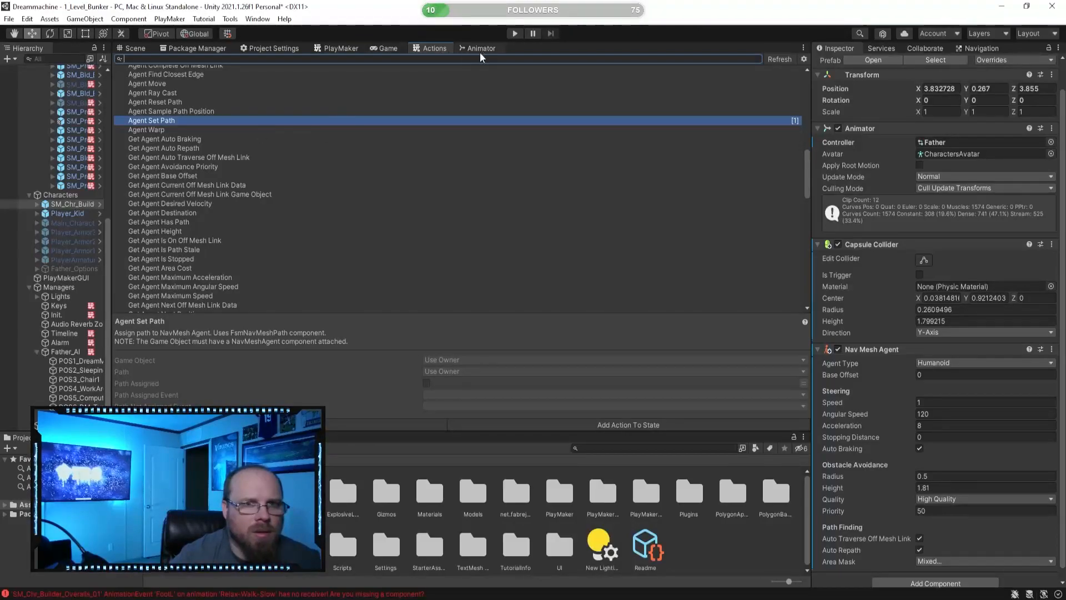
pyautogui.click(341, 48)
# - Set the Agent Set Path action's Game Object to the specified father character, SM_Chr_Builder_Overalls
pyautogui.click(732, 285)
pyautogui.click(747, 310)
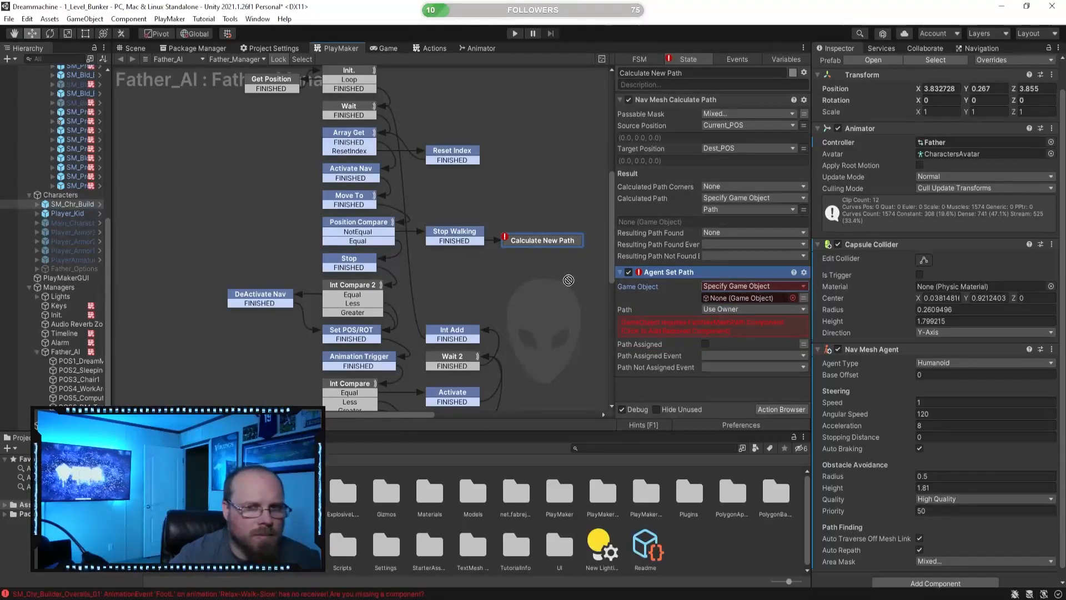
pyautogui.rightClick(755, 289)
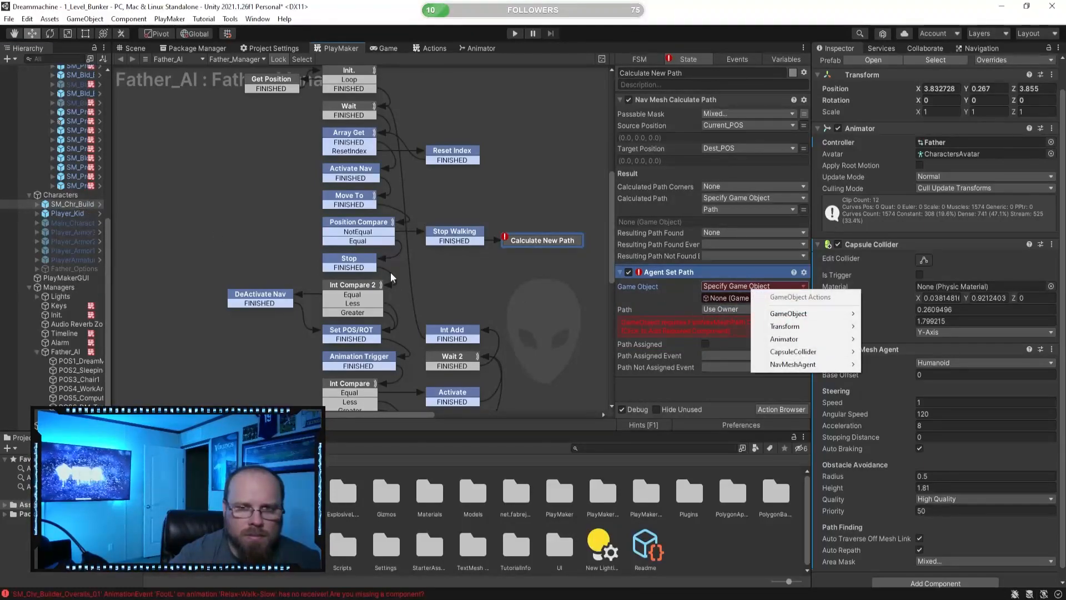
pyautogui.press('Escape')
pyautogui.moveTo(67, 204); pyautogui.dragTo(705, 297)
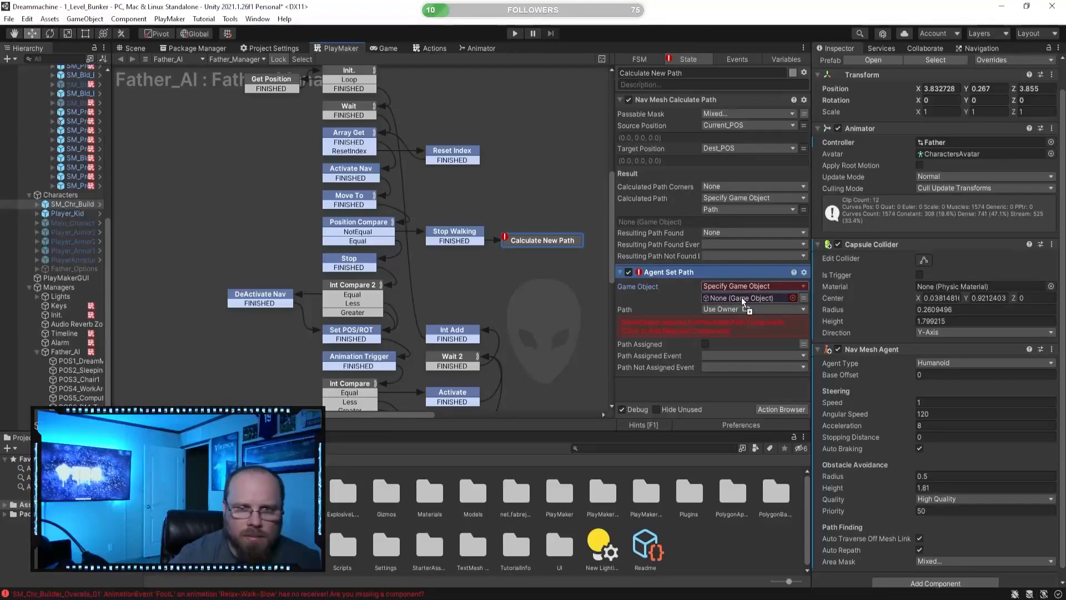
# - Set the Agent Set Path action's Path to Specify Game Object with the Path variable
pyautogui.click(759, 310)
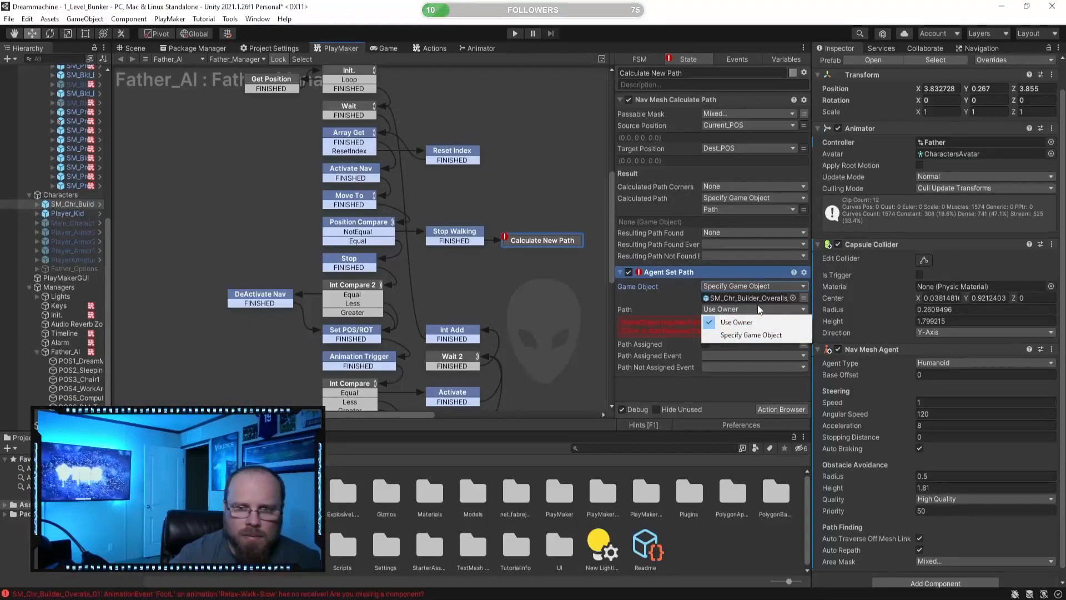
pyautogui.click(767, 335)
pyautogui.click(784, 321)
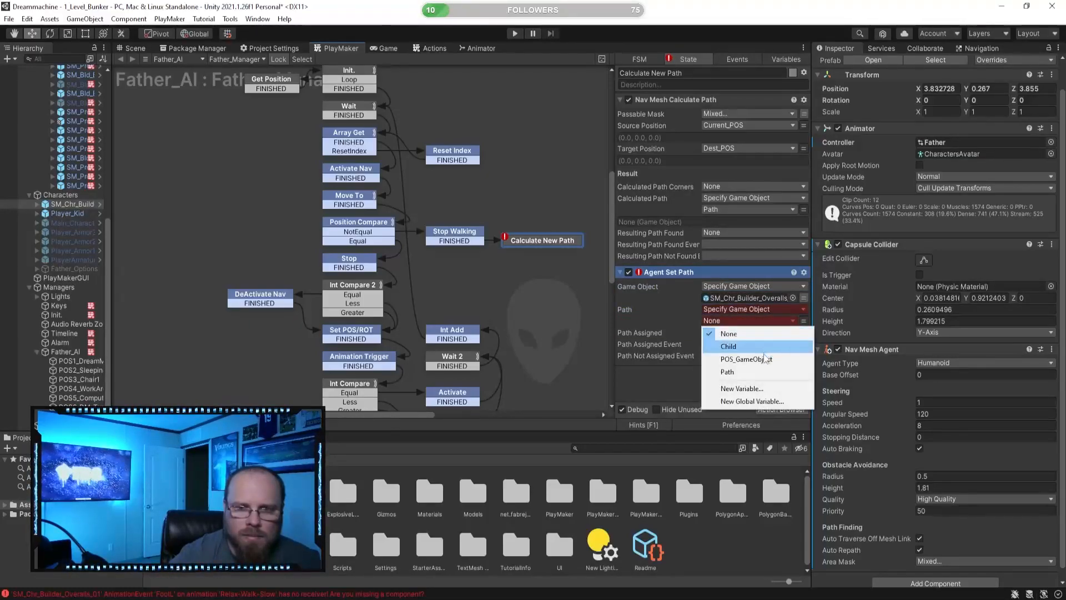
pyautogui.click(757, 371)
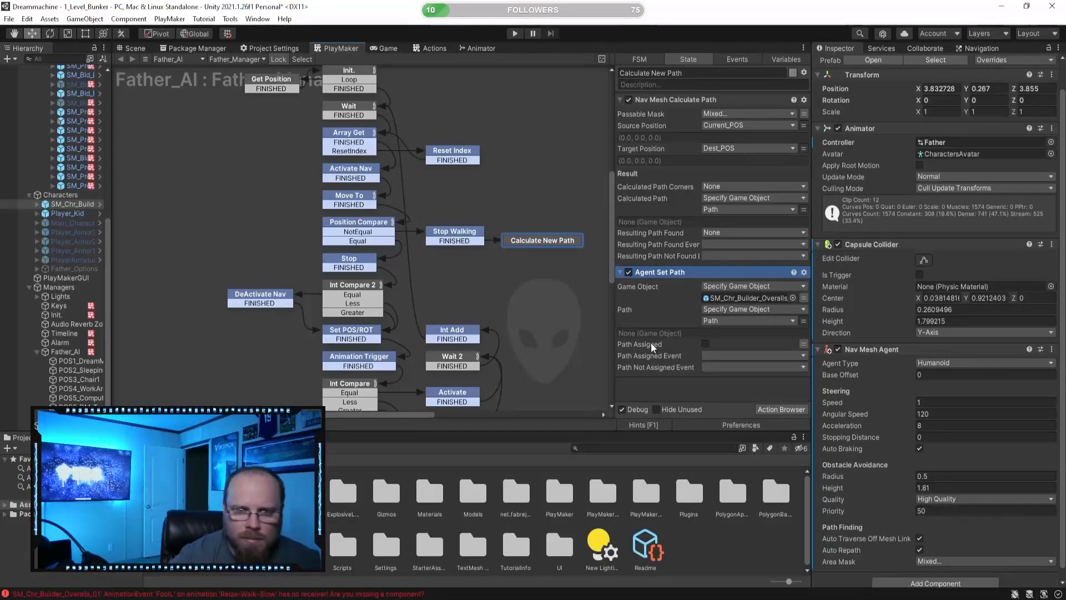
pyautogui.moveTo(651, 342)
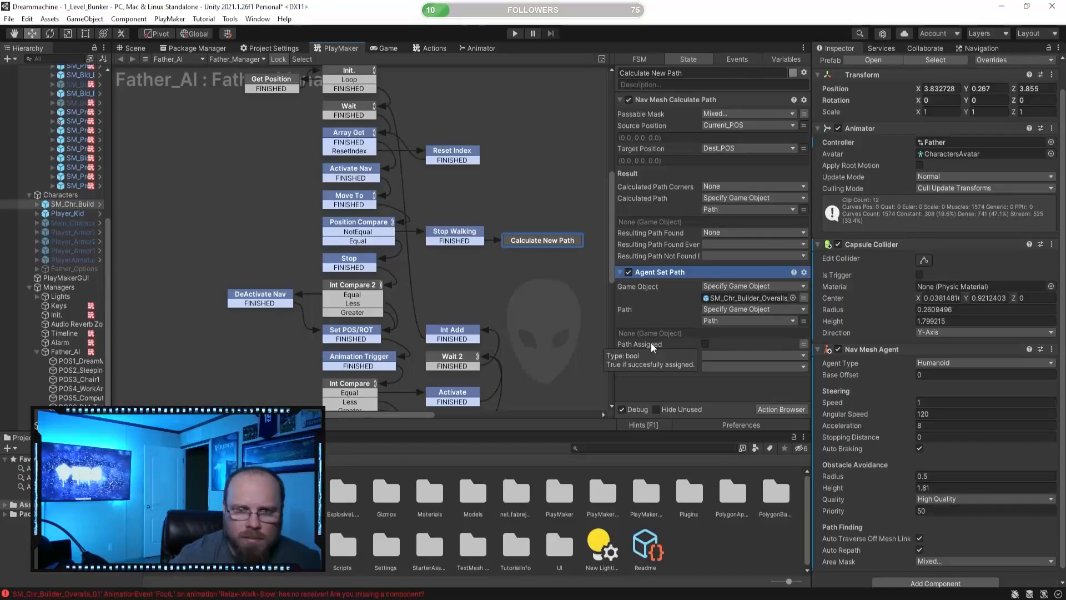
pyautogui.click(705, 344)
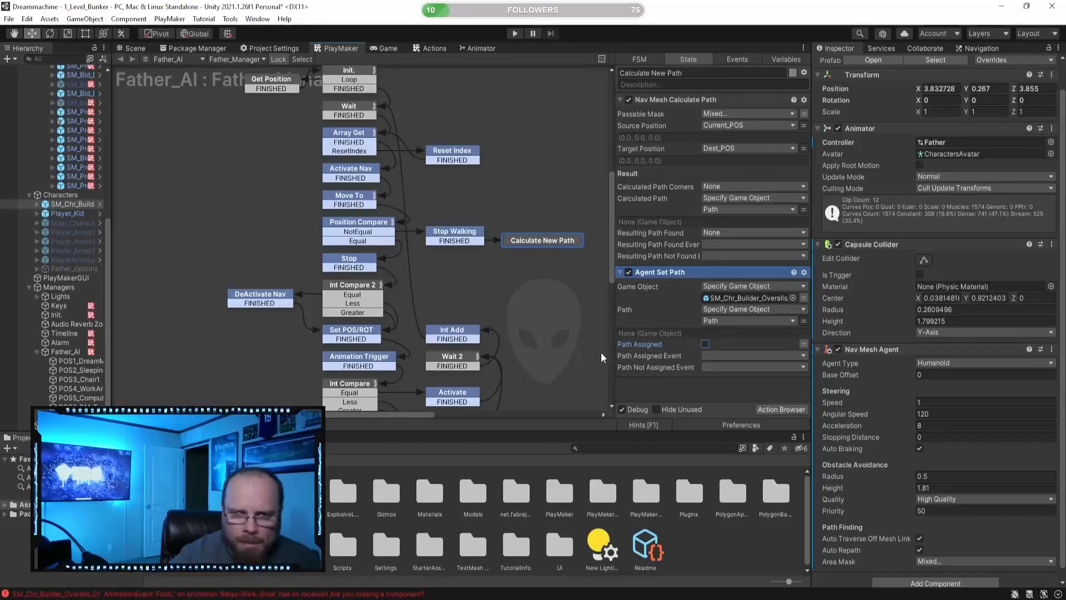
# - Set the Agent Set Path action's Path Assigned Event to FINISHED
pyautogui.moveTo(637, 344)
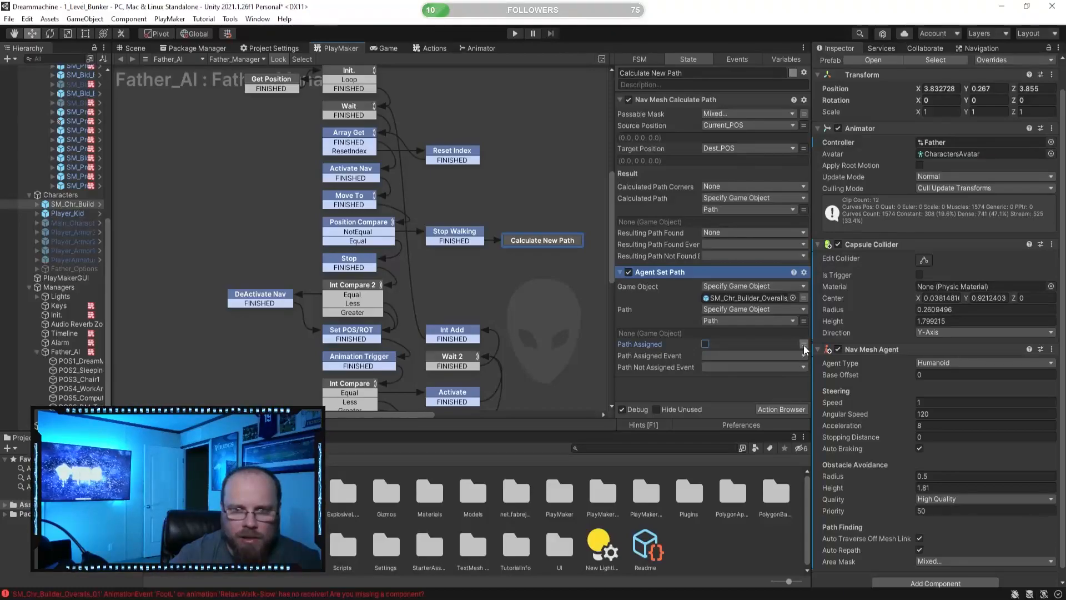
pyautogui.click(726, 356)
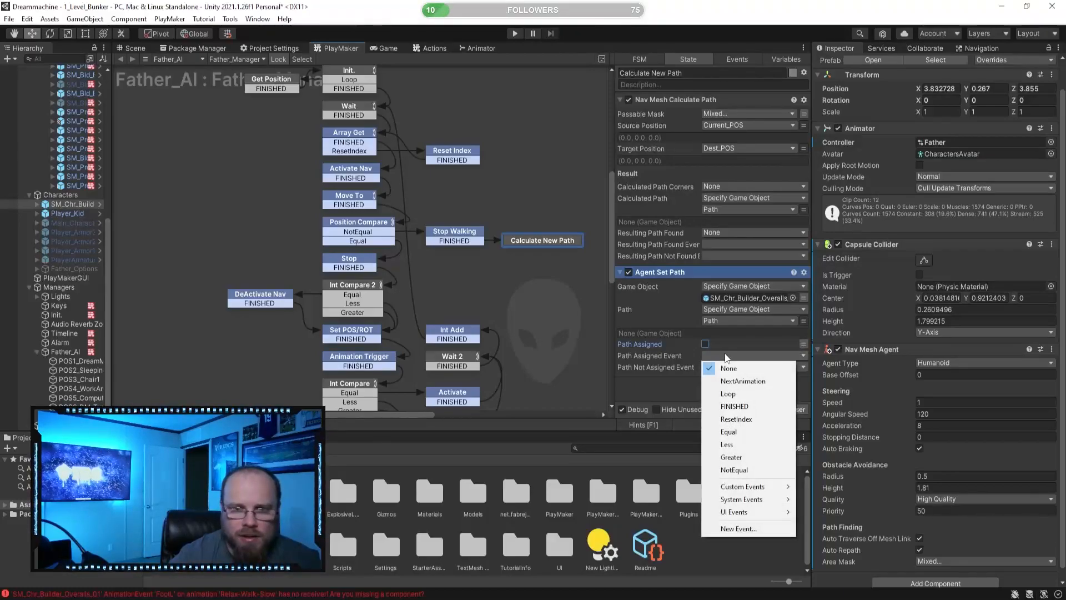
pyautogui.click(654, 388)
pyautogui.click(745, 356)
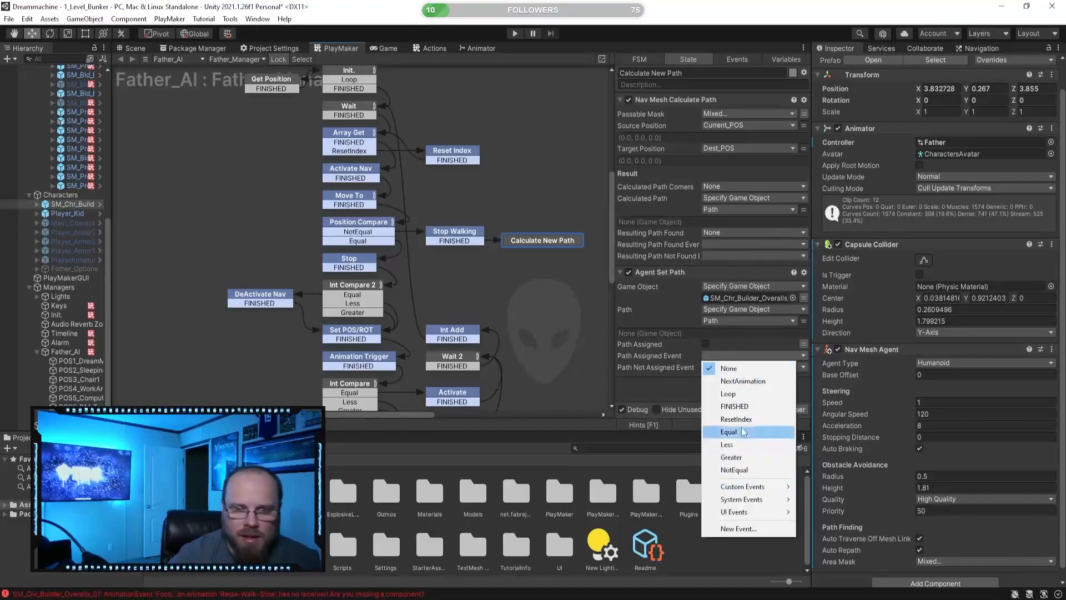
pyautogui.click(734, 406)
# - Add a new state below Calculate New Path and link Calculate New Path's FINISHED transition to it
pyautogui.click(531, 286)
pyautogui.rightClick(530, 286)
pyautogui.click(541, 289)
pyautogui.moveTo(542, 250); pyautogui.dragTo(538, 271)
pyautogui.click(541, 298)
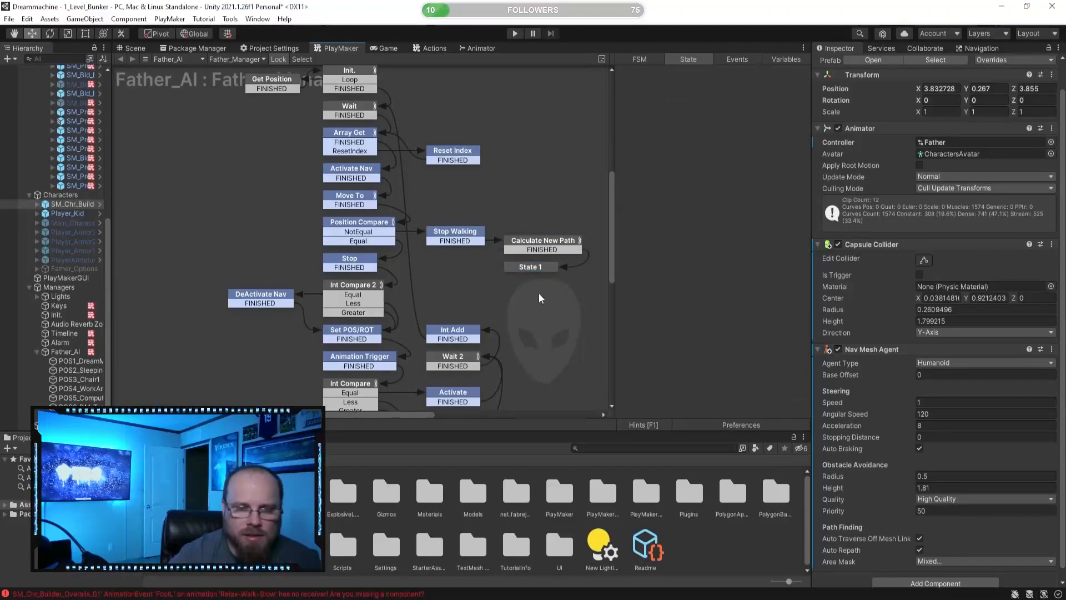
pyautogui.click(550, 245)
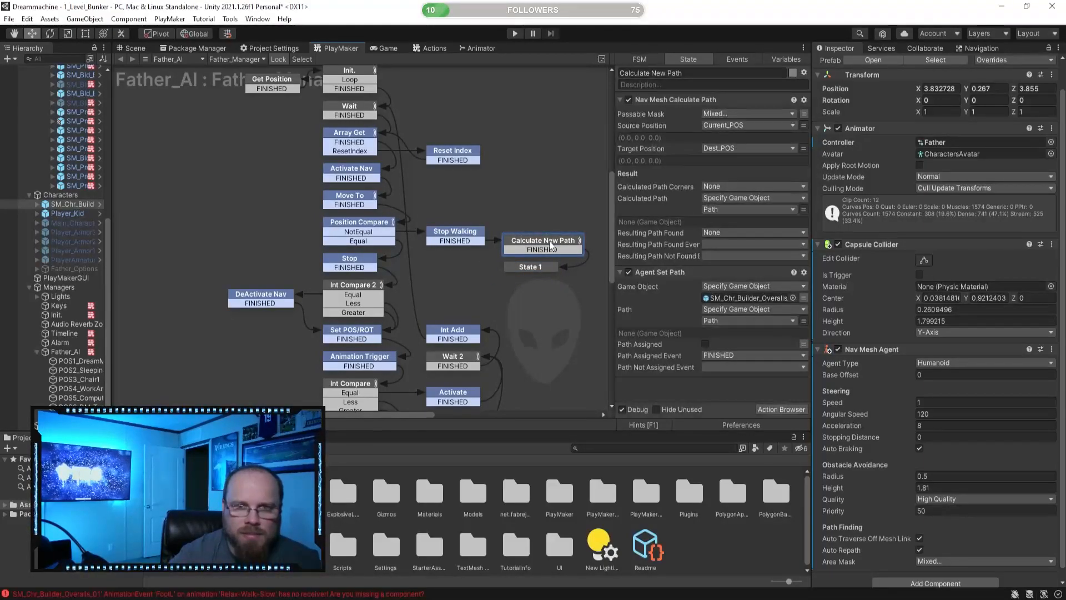
# - Run the game and, in the Scene view, set the father's Nav Mesh Agent Speed to 8
pyautogui.click(513, 34)
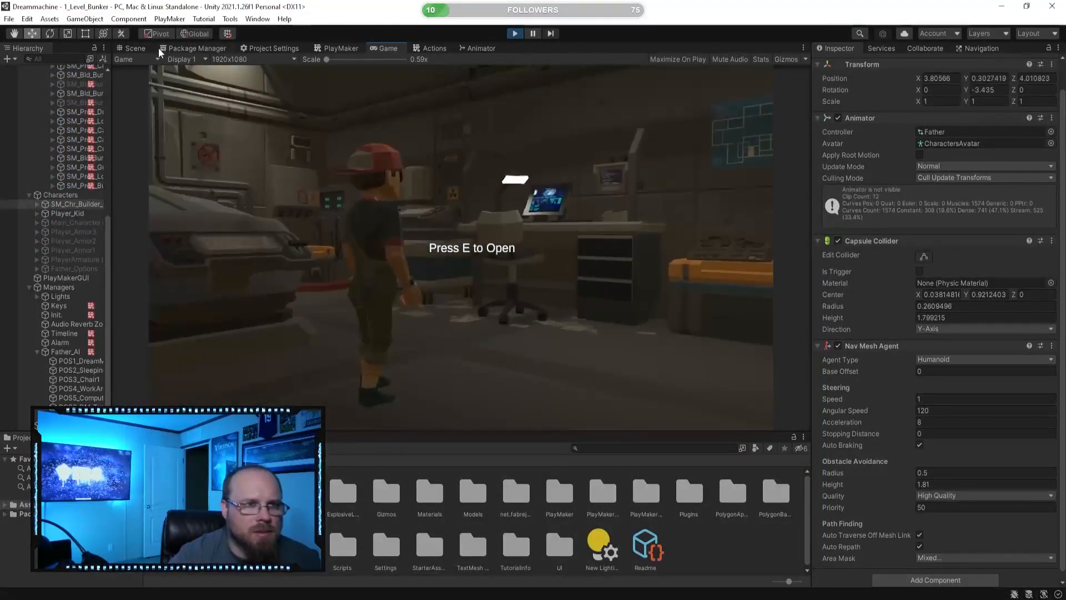
pyautogui.click(145, 48)
pyautogui.click(910, 399)
pyautogui.write('8')
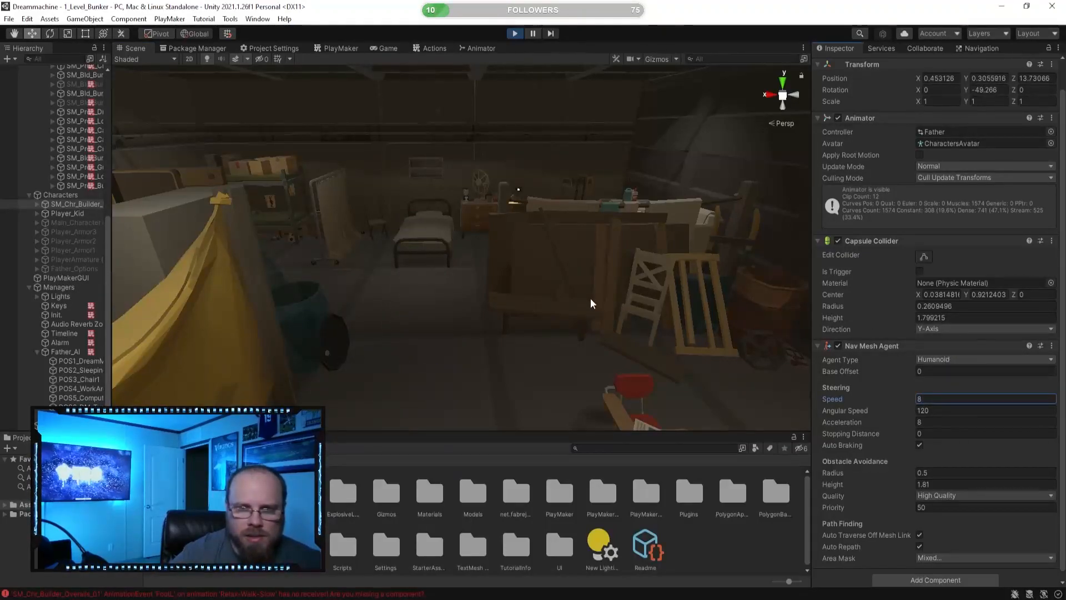
pyautogui.press('Return')
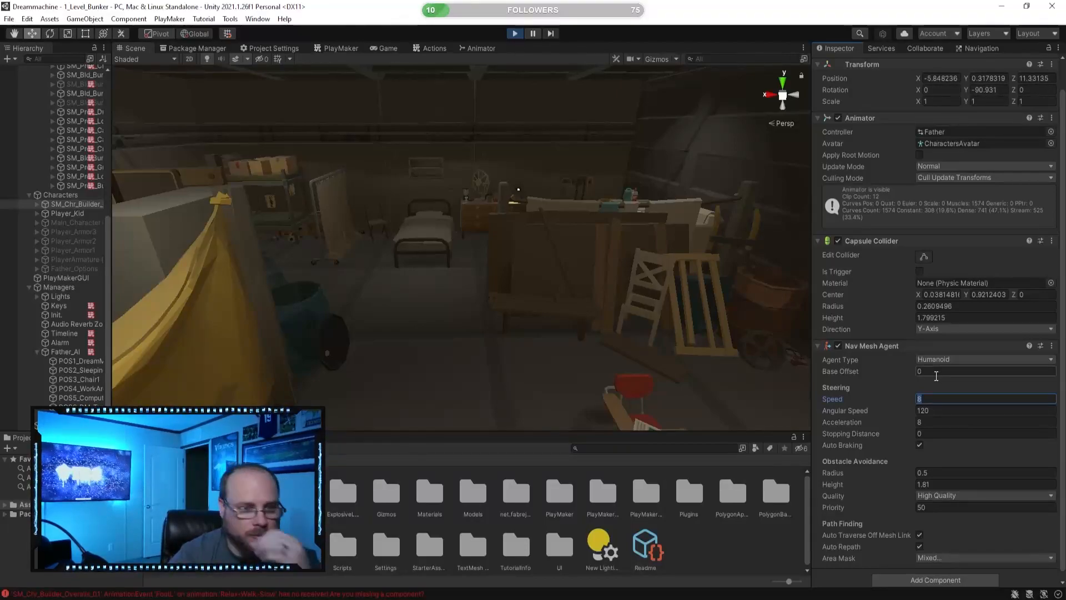
# - Follow the father through the bunker and set his Nav Mesh Agent Speed to 1
pyautogui.moveTo(611, 310); pyautogui.dragTo(833, 325, button='right')
pyautogui.press('d')
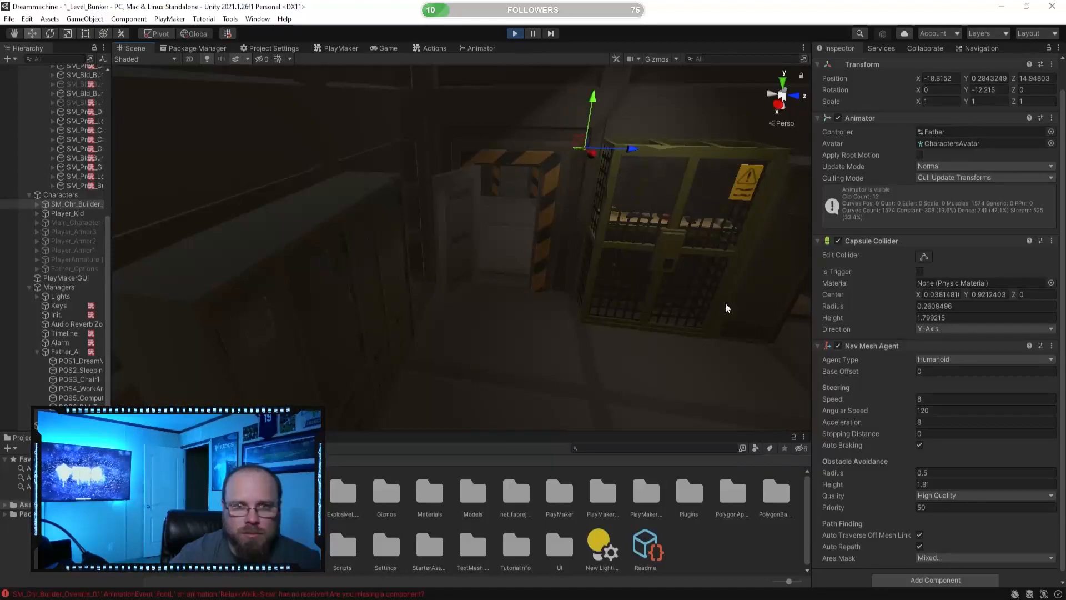
pyautogui.moveTo(718, 305); pyautogui.dragTo(600, 312, button='right')
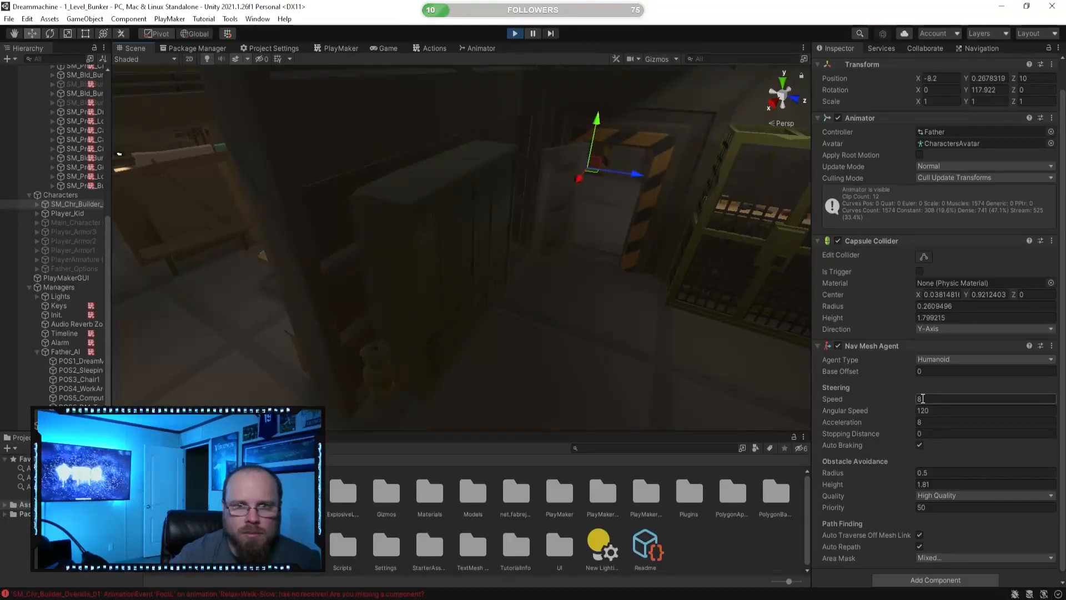
pyautogui.write('1')
pyautogui.moveTo(504, 303); pyautogui.dragTo(298, 258, button='right')
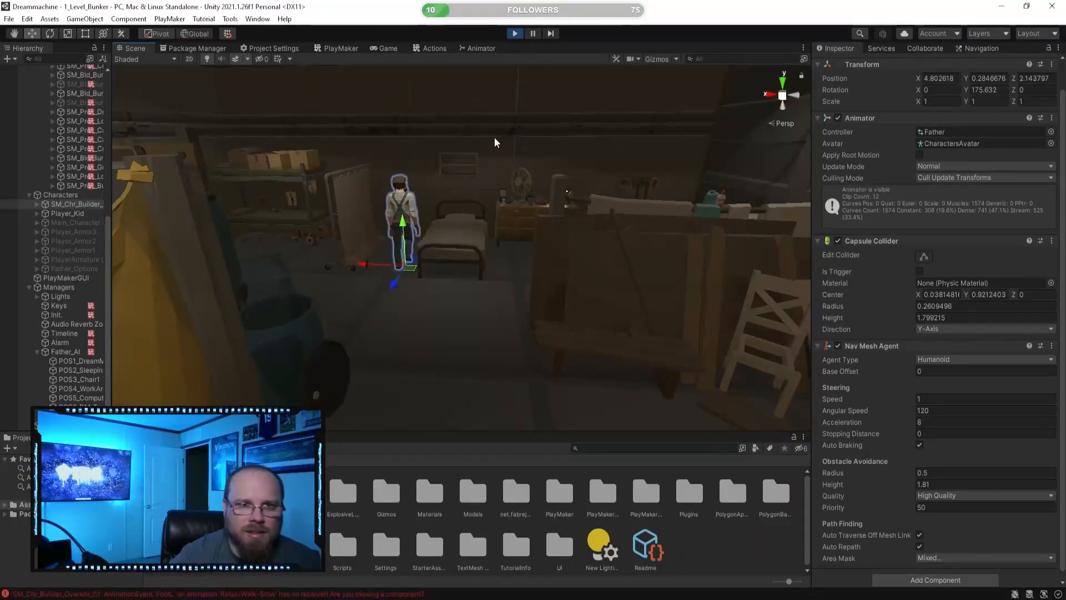
# - Dock the PlayMaker graph beside the Scene view and watch the father's active states while he walks
pyautogui.moveTo(355, 46); pyautogui.dragTo(744, 200)
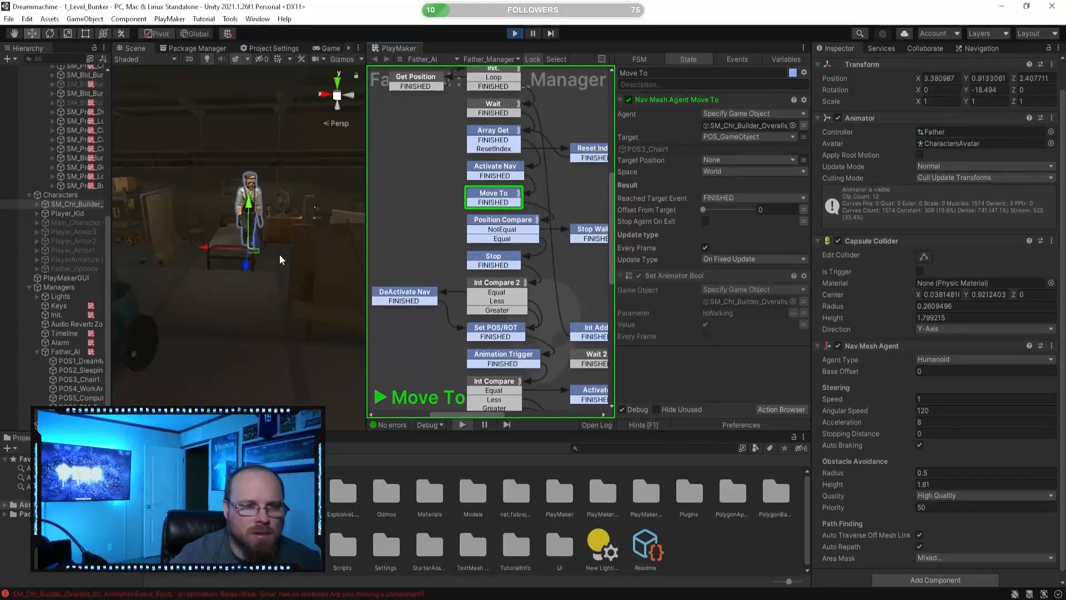
pyautogui.moveTo(260, 266); pyautogui.dragTo(373, 286, button='right')
pyautogui.scroll(-1, 551, 254)
pyautogui.scroll(-2, 553, 255)
pyautogui.moveTo(307, 309); pyautogui.dragTo(380, 276, button='right')
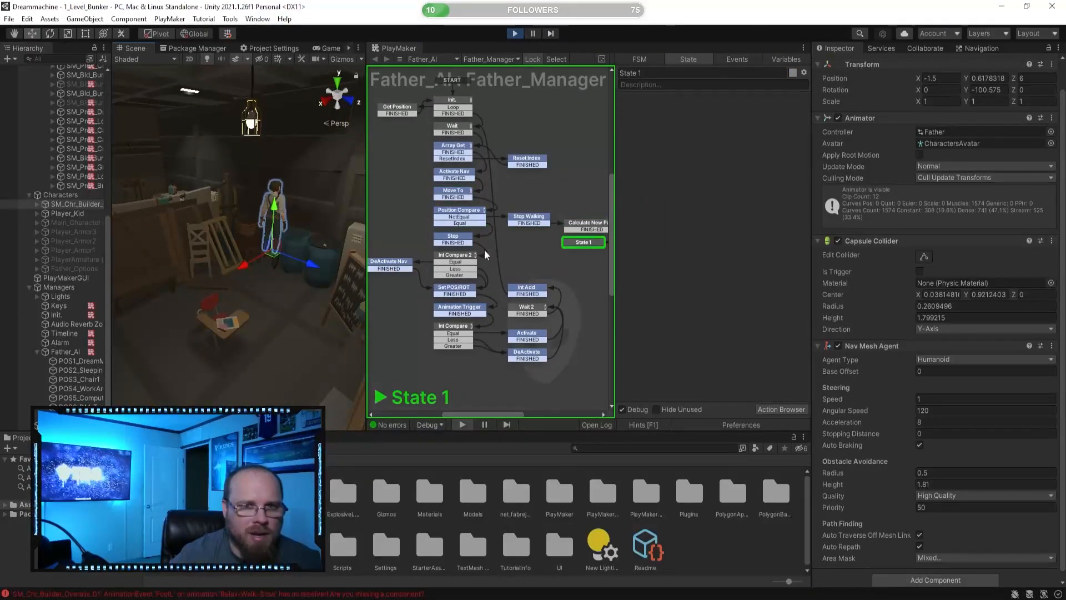
# - Examine up close where the father stands in the scene during State 1
pyautogui.moveTo(260, 229); pyautogui.dragTo(263, 195, button='right')
pyautogui.press('w')
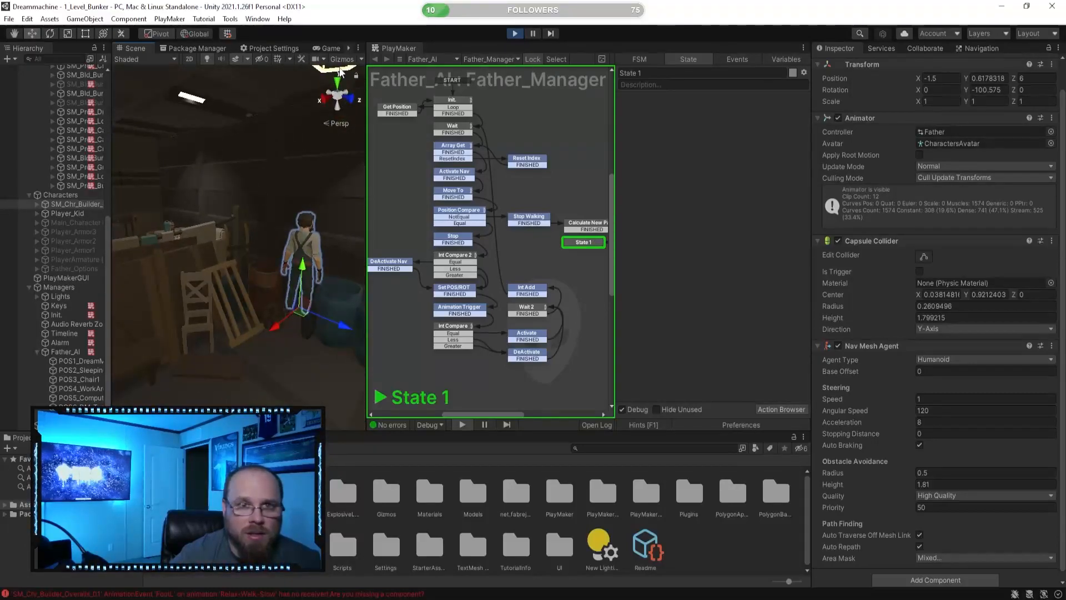
pyautogui.click(744, 571)
pyautogui.moveTo(261, 315); pyautogui.dragTo(310, 343, button='right')
pyautogui.press('w')
pyautogui.press('s')
pyautogui.press('d')
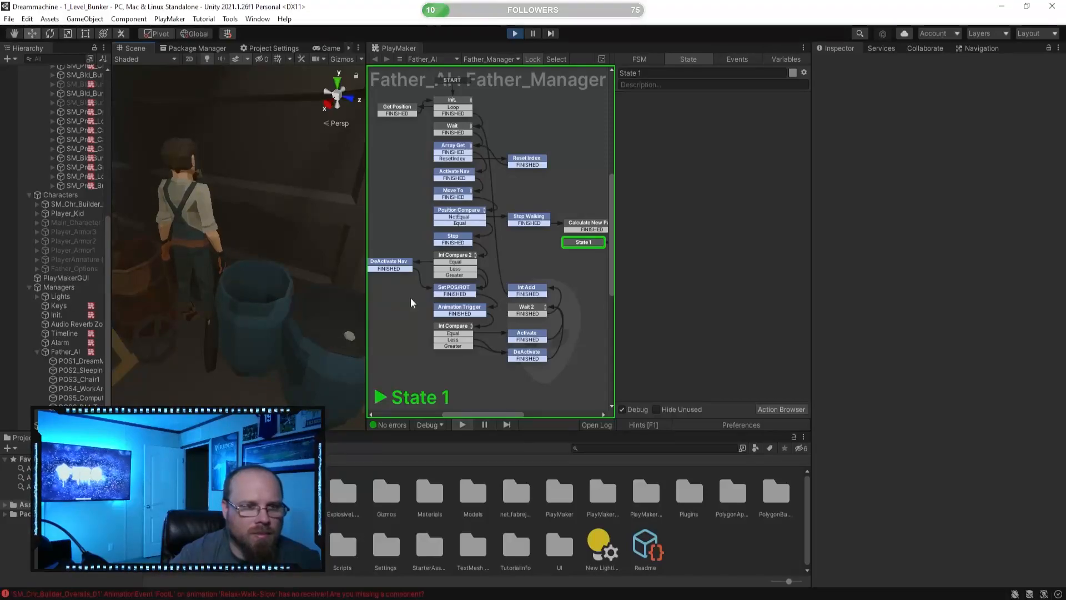
# - Check the Calculate New Path state's actions and the Path variable's runtime value, and end the play test
pyautogui.moveTo(575, 266); pyautogui.dragTo(493, 257, button='middle')
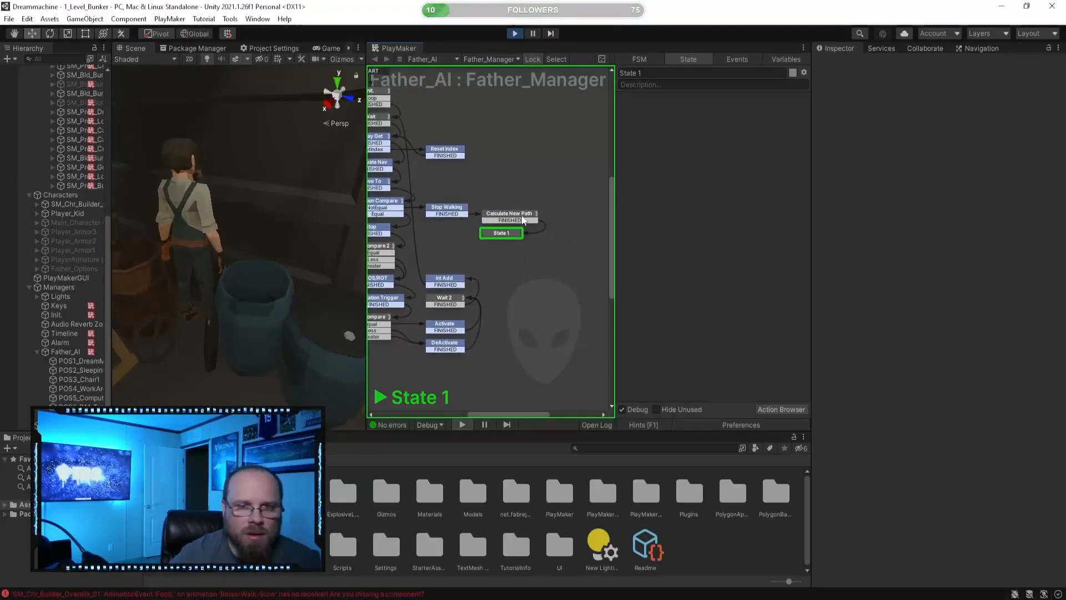
pyautogui.click(523, 219)
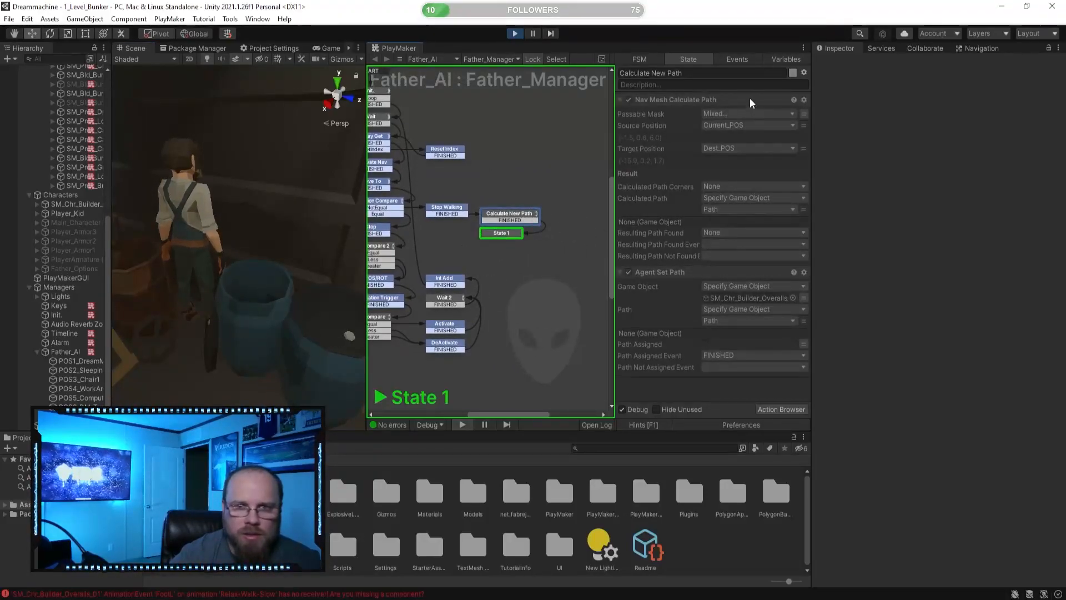
pyautogui.click(773, 64)
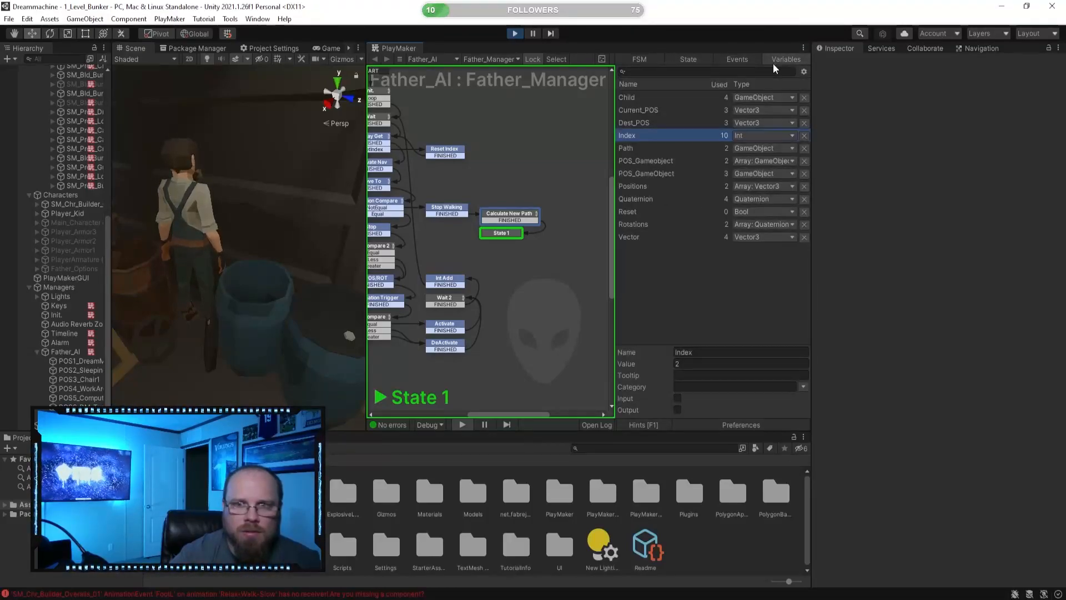
pyautogui.click(671, 149)
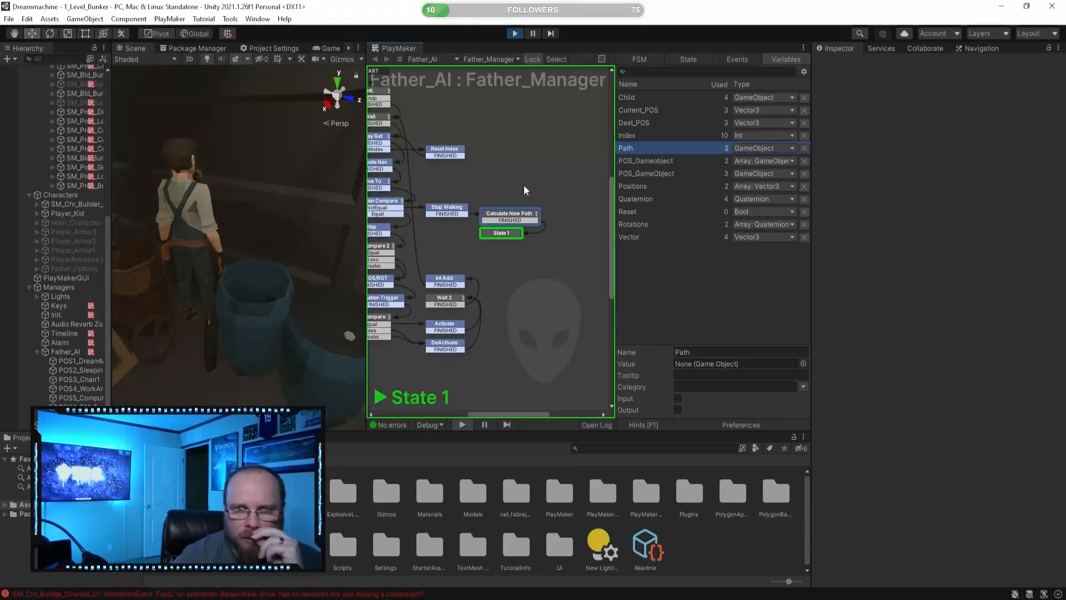
pyautogui.click(505, 213)
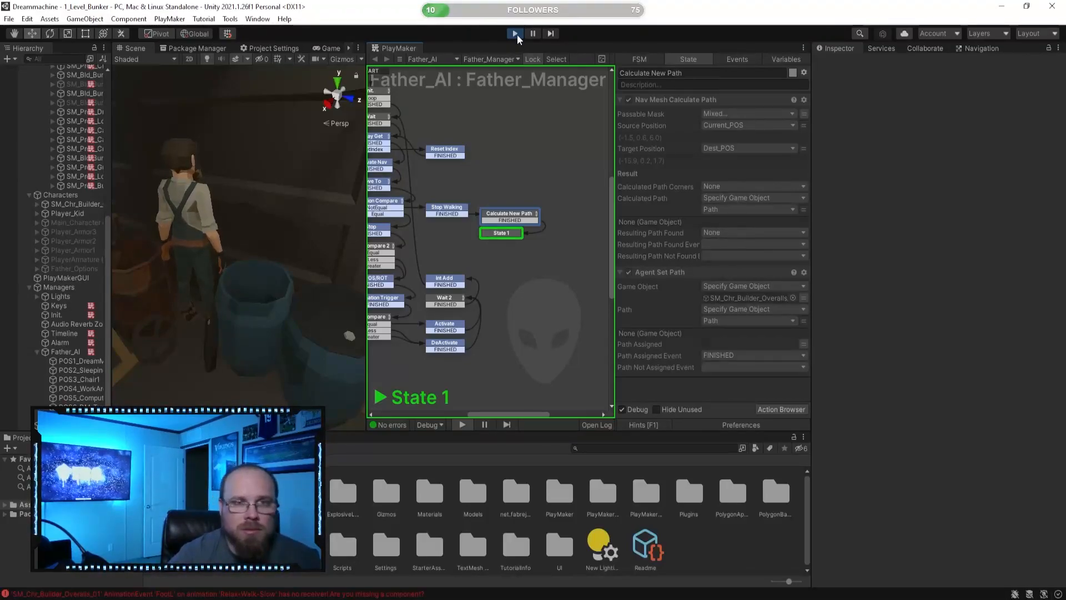
pyautogui.click(784, 59)
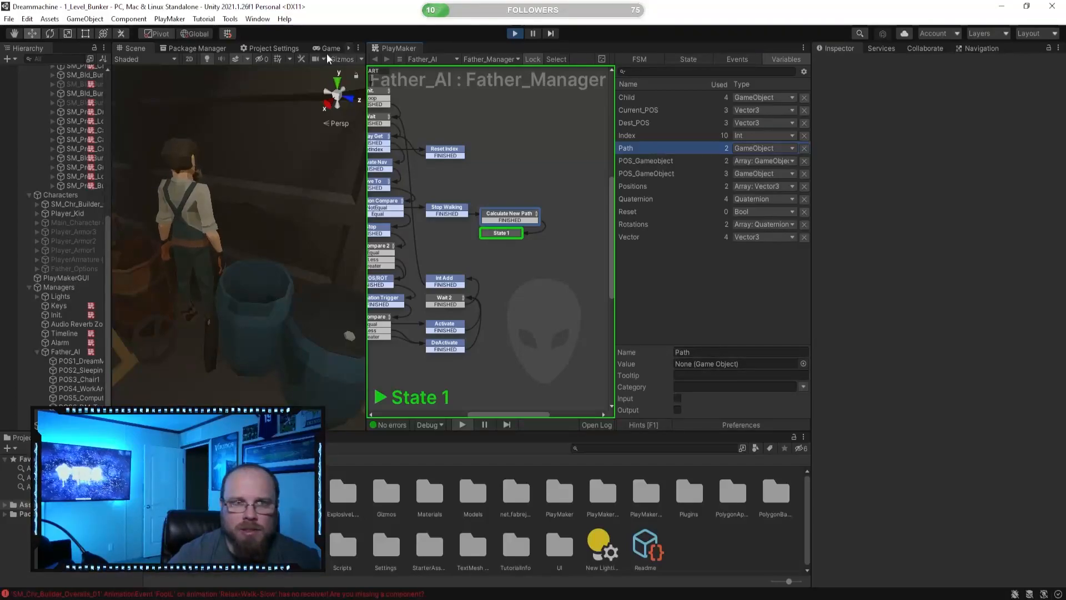
pyautogui.click(516, 33)
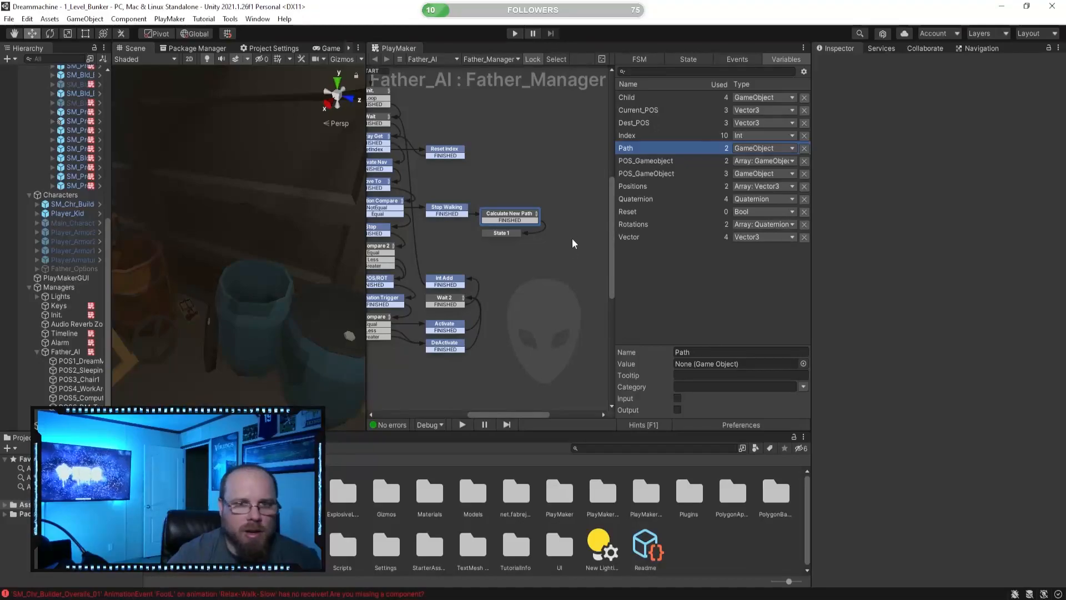
# - Store the Nav Mesh Calculate Path action's Resulting Path Found in a new variable named "FoundPath"
pyautogui.moveTo(241, 233); pyautogui.dragTo(40, 229, button='right')
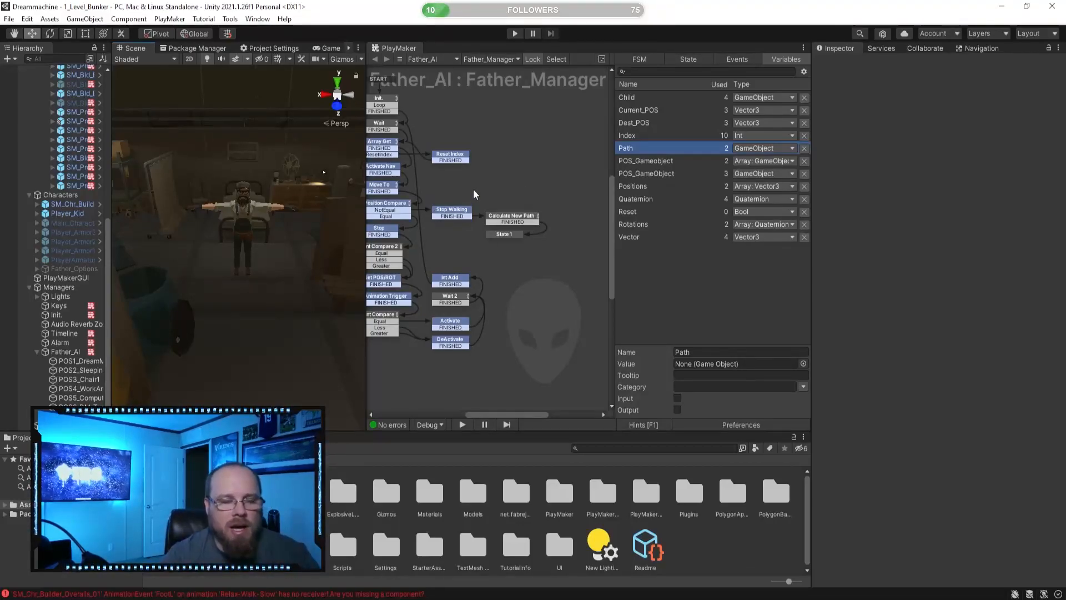
pyautogui.moveTo(221, 82); pyautogui.dragTo(105, 217, button='right')
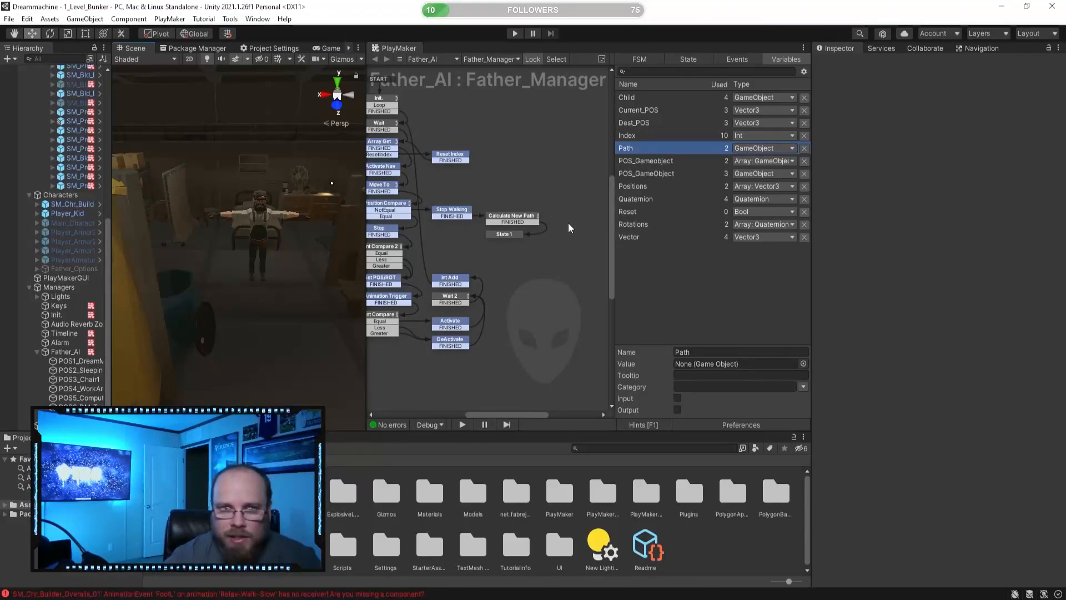
pyautogui.click(525, 219)
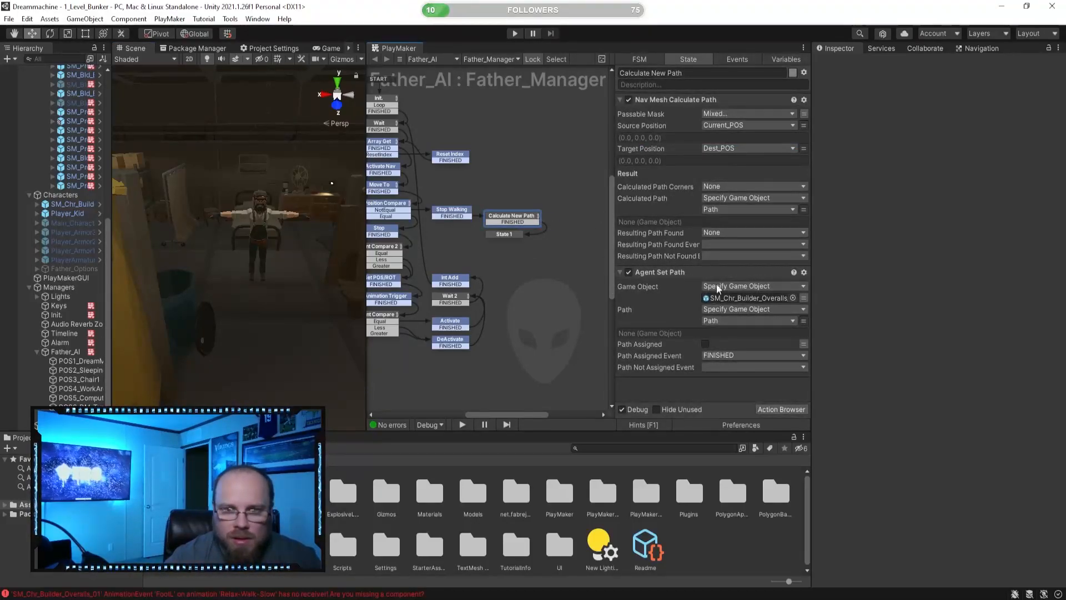
pyautogui.click(730, 246)
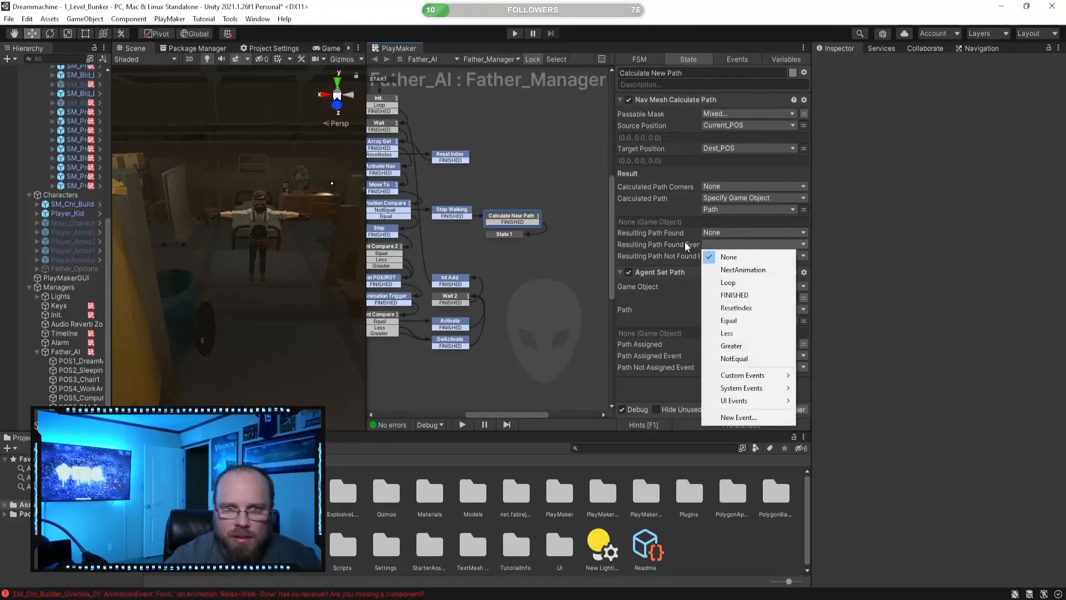
pyautogui.click(722, 233)
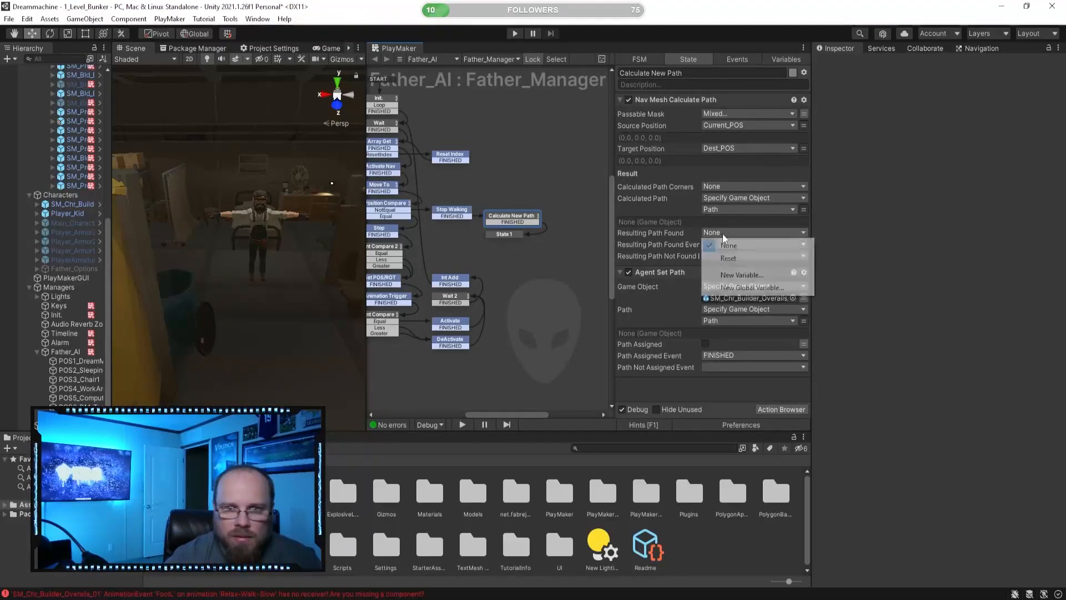
pyautogui.click(741, 276)
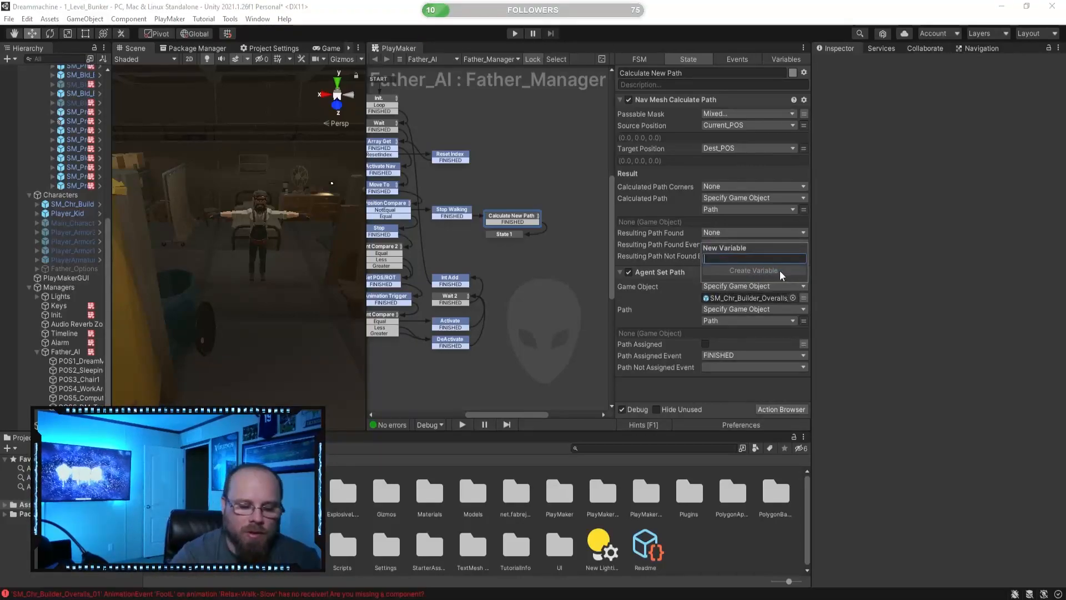
pyautogui.write('Found')
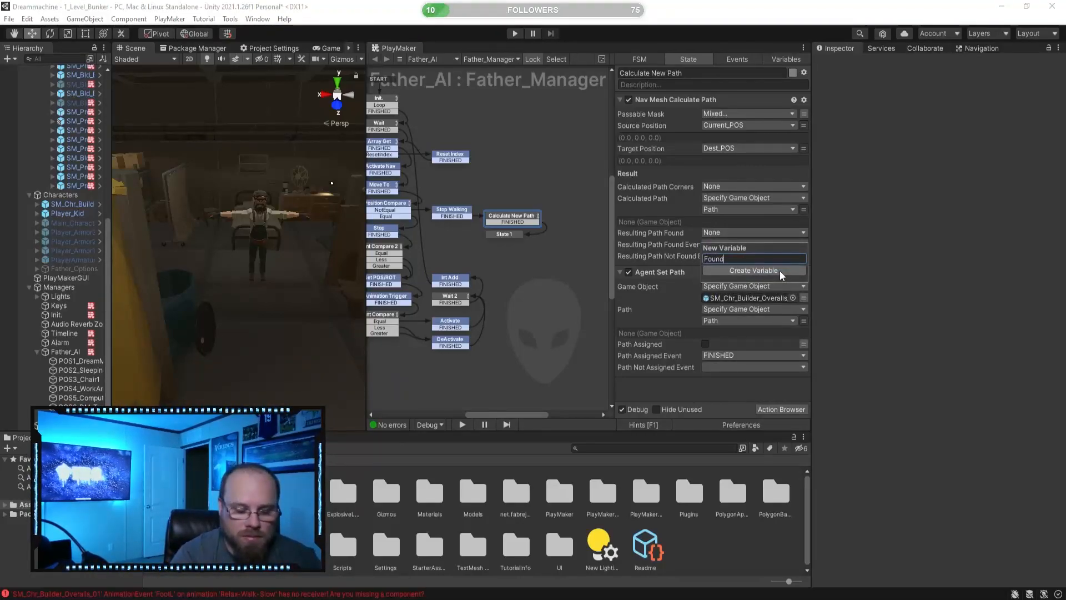
pyautogui.write('Path')
pyautogui.click(780, 271)
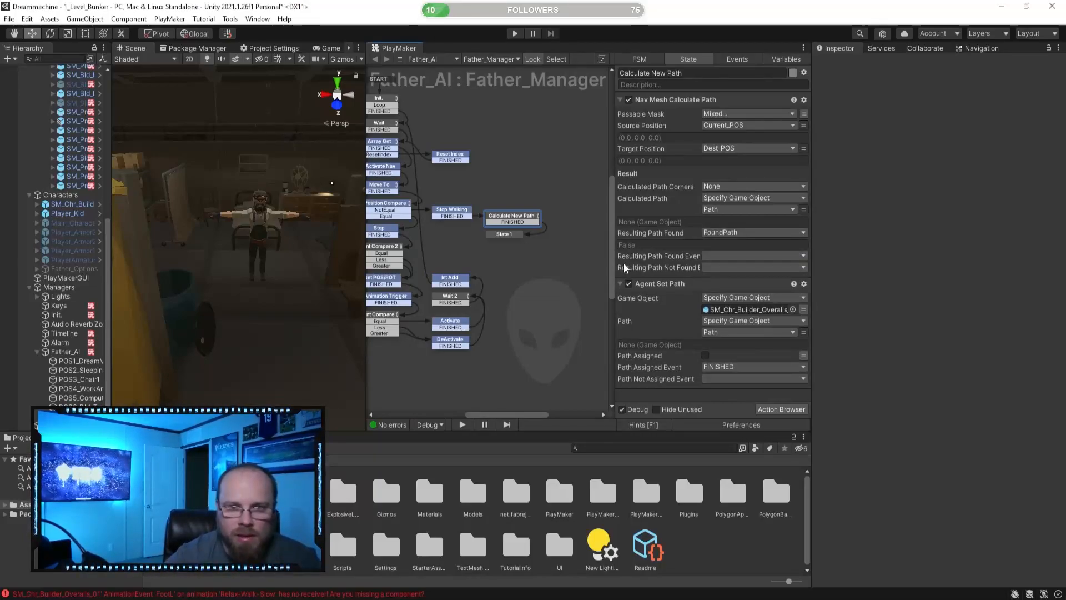
# - Set the Nav Mesh Calculate Path action's Resulting Path Found Event to FINISHED
pyautogui.click(718, 255)
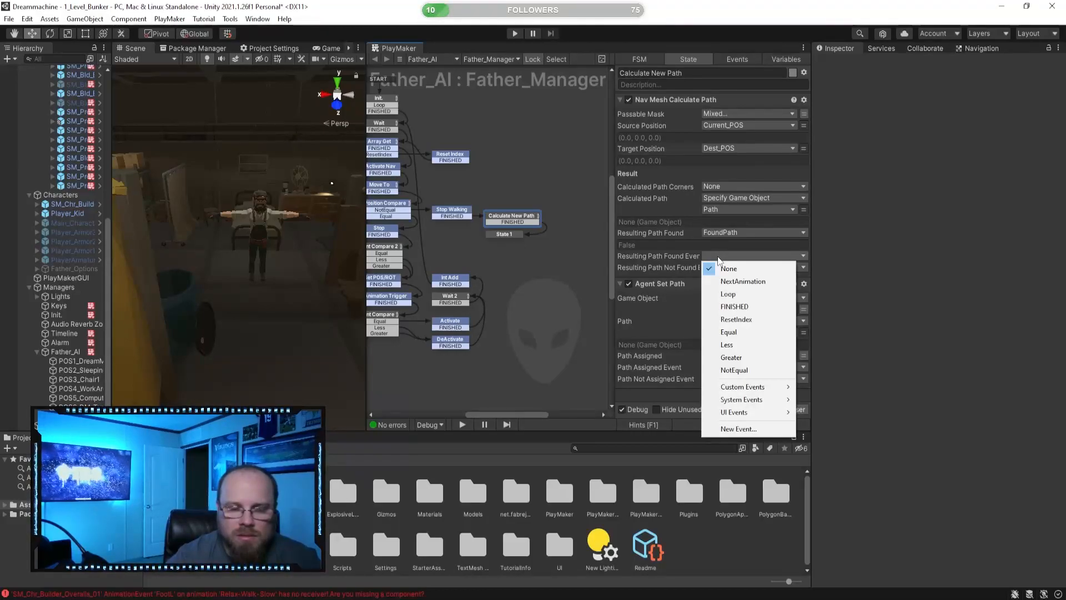
pyautogui.click(660, 256)
pyautogui.click(753, 257)
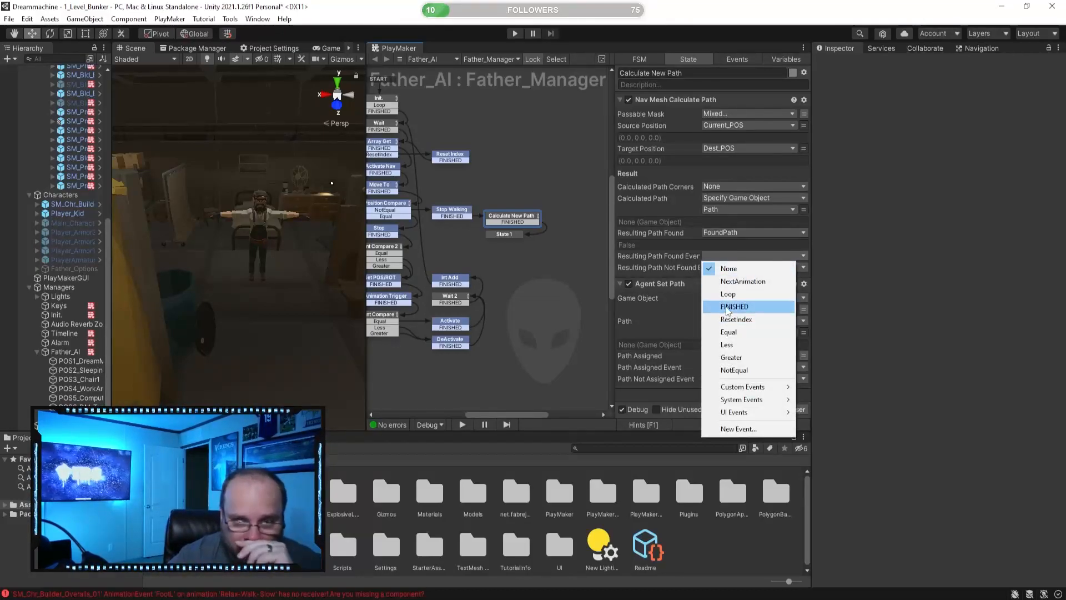
pyautogui.click(731, 307)
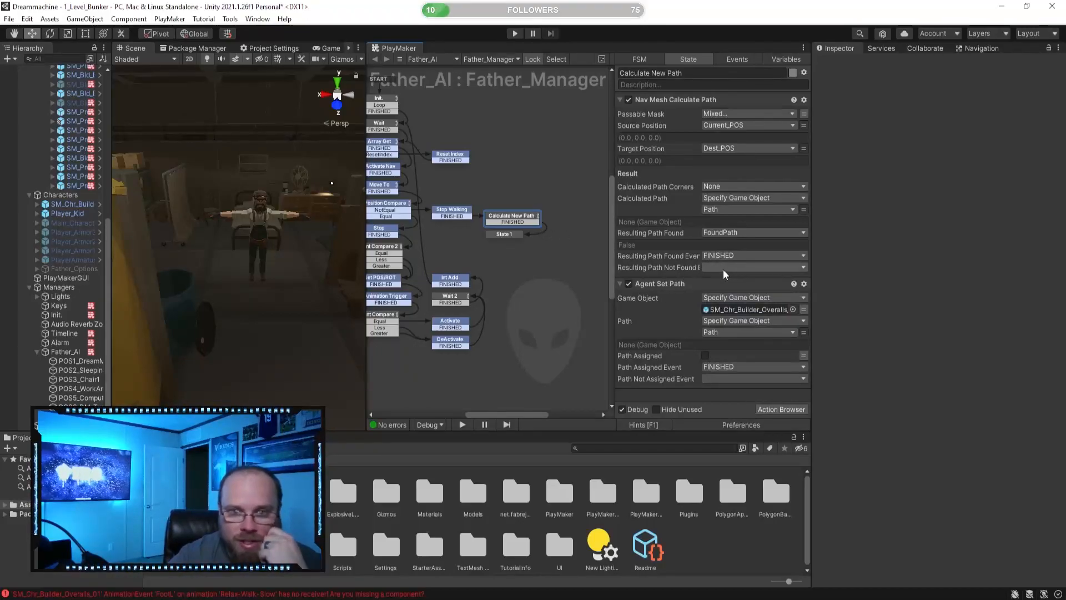
# - Add another state beside Calculate New Path in the graph and reselect the Calculate New Path state
pyautogui.rightClick(568, 219)
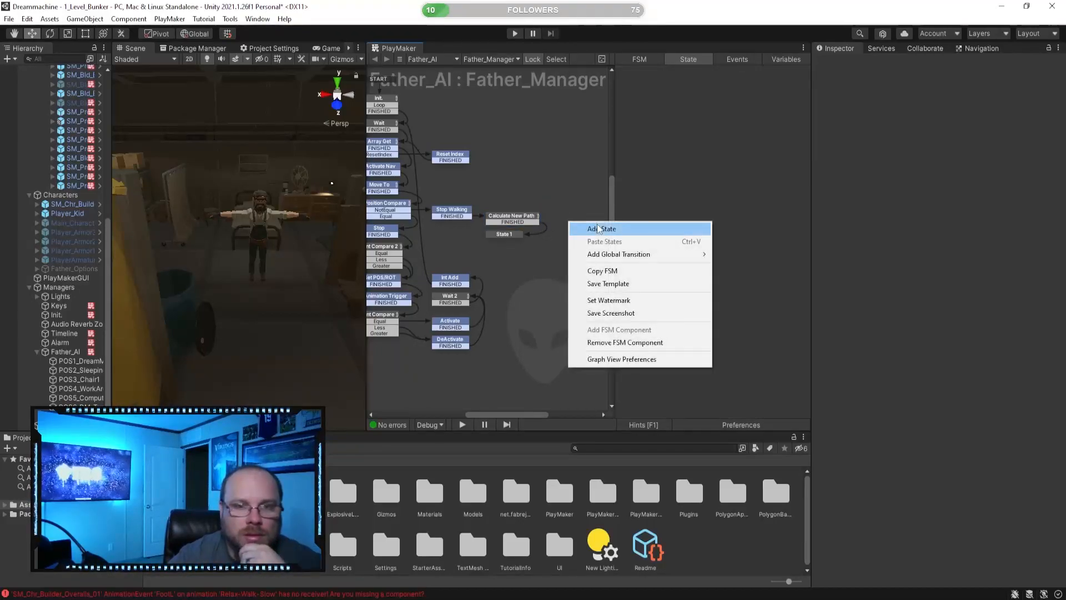
pyautogui.click(600, 225)
pyautogui.click(537, 220)
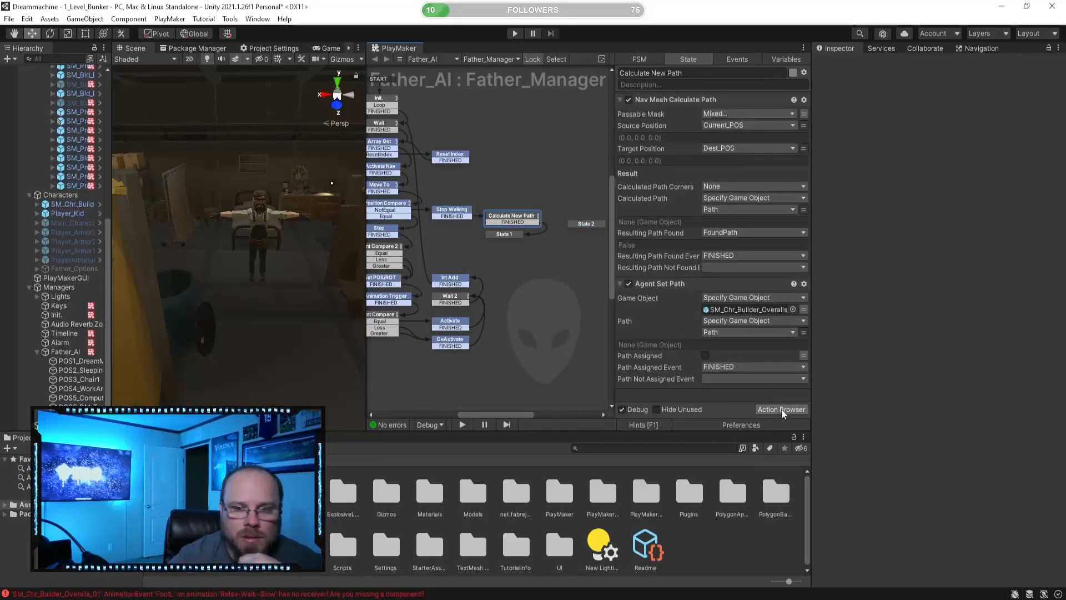
# - Create a new event named "NoPath" as the Nav Mesh Calculate Path action's Resulting Path Not Found Event
pyautogui.click(733, 268)
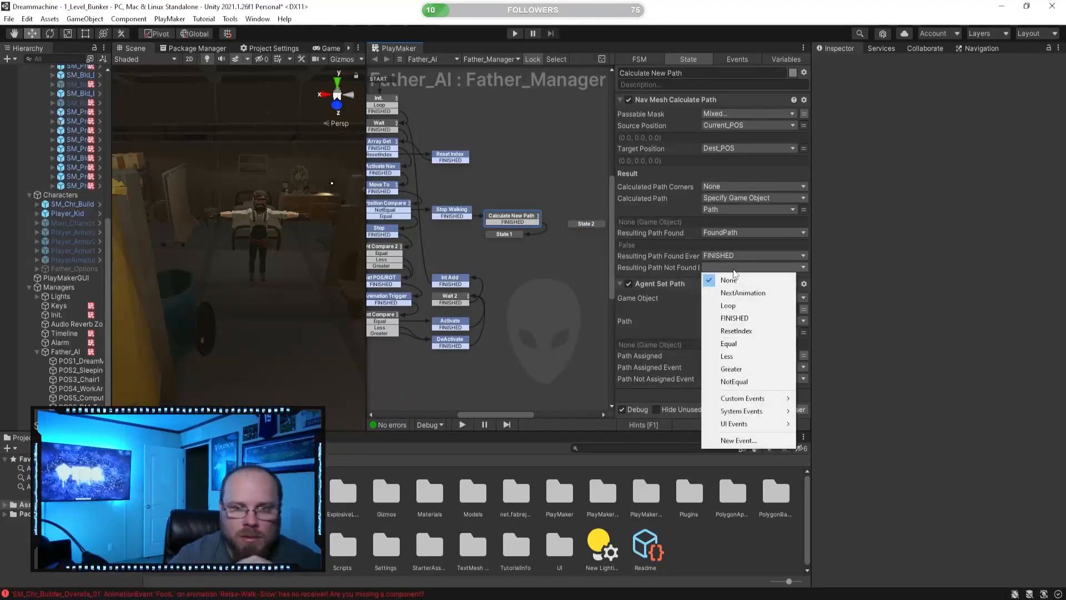
pyautogui.click(751, 438)
pyautogui.write('Not')
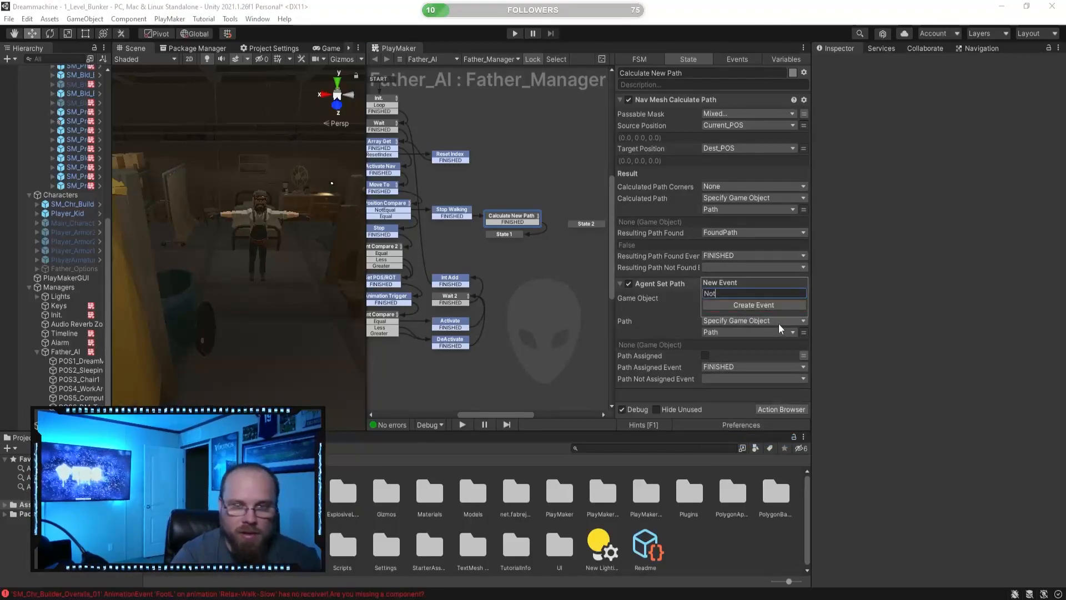
pyautogui.press('BackSpace')
pyautogui.write('Path')
pyautogui.press('Return')
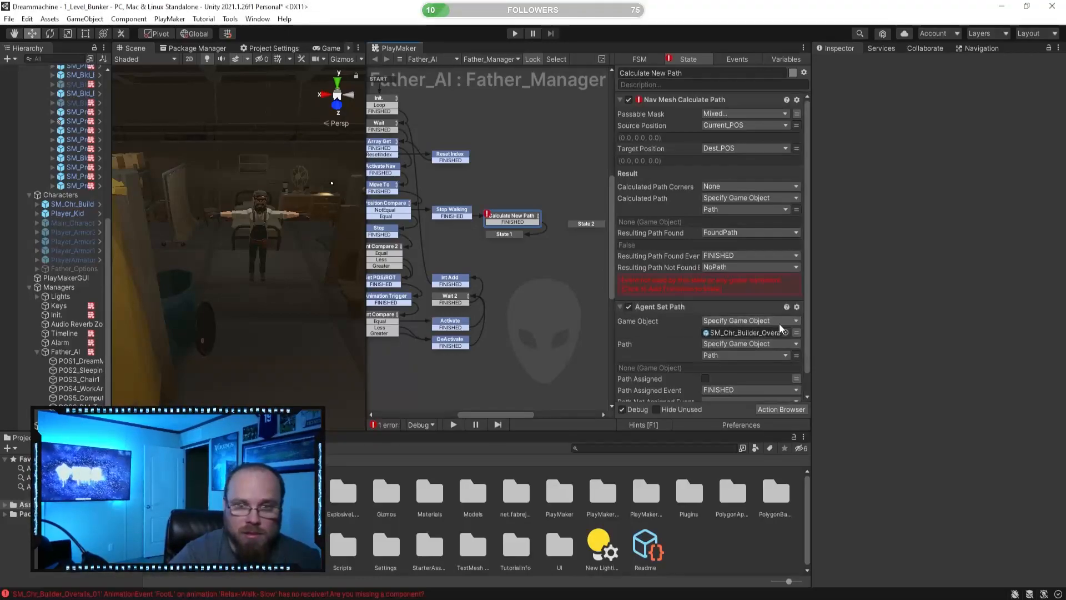
# - Add the NoPath transition to the Calculate New Path state, link it to State 2, and check both following states
pyautogui.moveTo(500, 234); pyautogui.dragTo(585, 228)
pyautogui.moveTo(506, 257)
pyautogui.mouseDown()
pyautogui.moveTo(505, 241)
pyautogui.moveTo(511, 253)
pyautogui.mouseUp()
pyautogui.click(519, 266)
pyautogui.moveTo(490, 264)
pyautogui.mouseDown(button='middle')
pyautogui.moveTo(460, 261)
pyautogui.moveTo(472, 263)
pyautogui.mouseUp(button='middle')
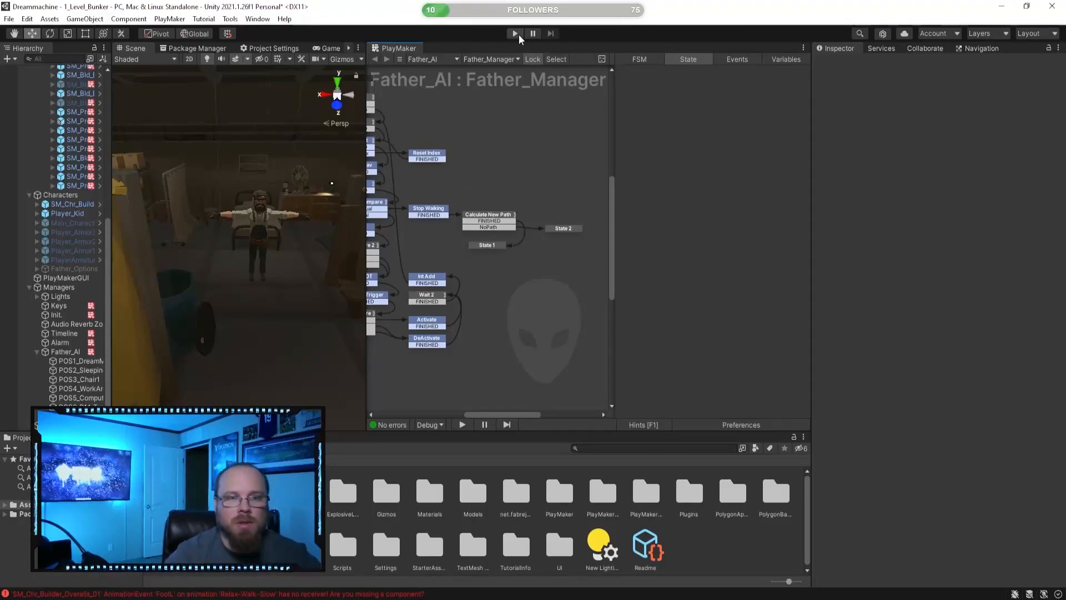
pyautogui.click(489, 217)
pyautogui.click(550, 228)
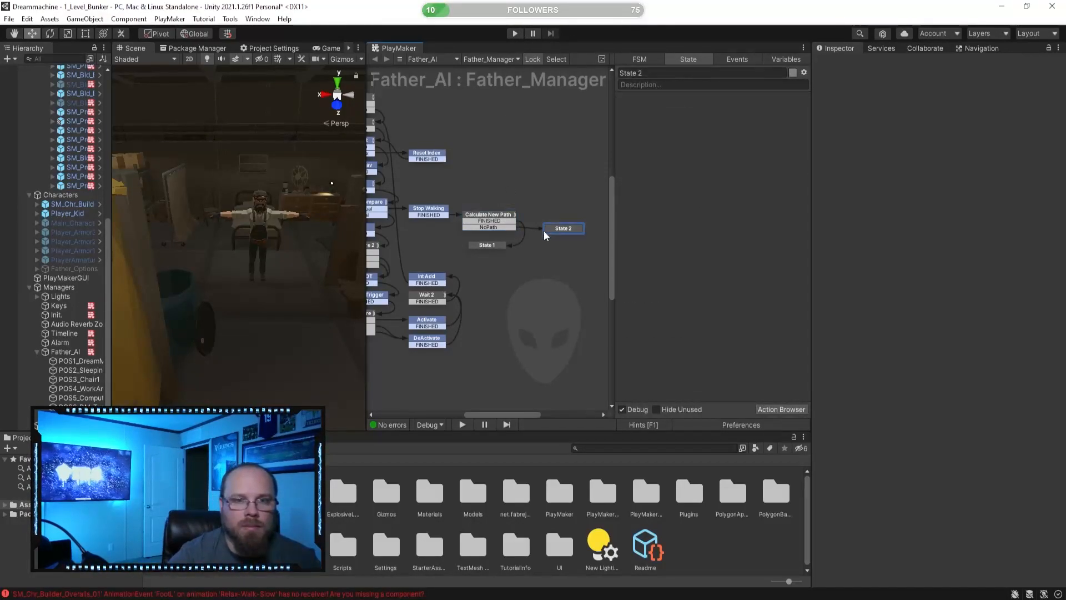
pyautogui.click(496, 245)
# - Start a play test and frame the father character, SM_Chr_Builder_Overalls_01, in the Scene view
pyautogui.click(513, 33)
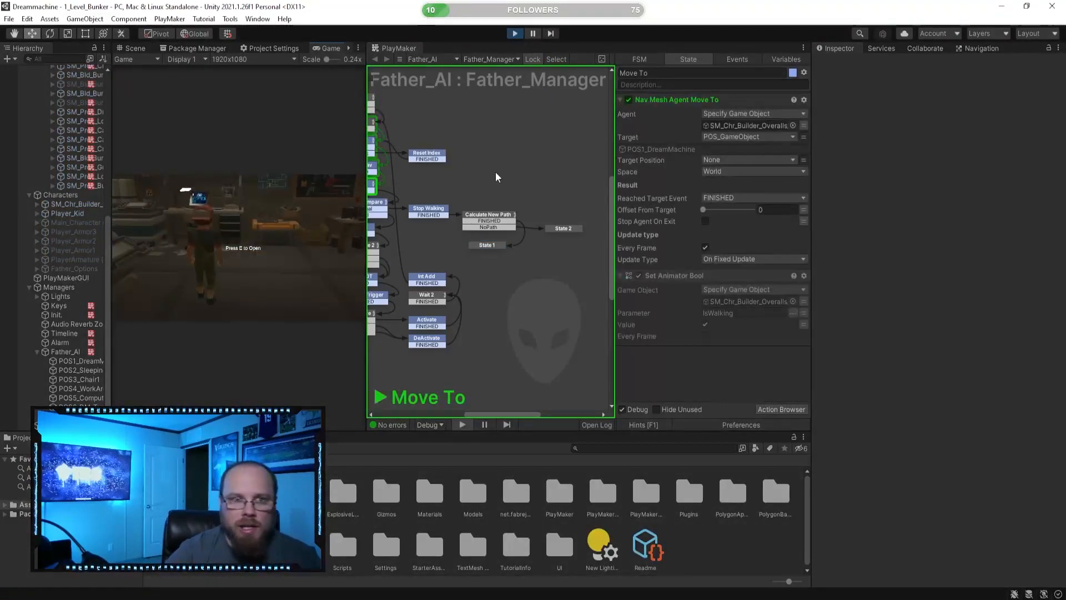
pyautogui.click(128, 48)
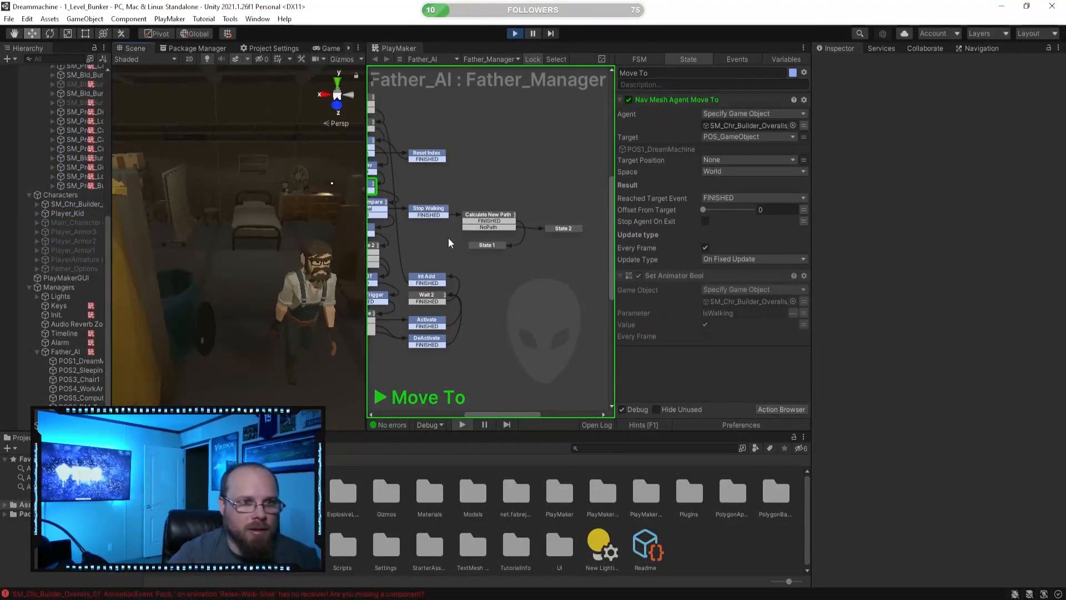
pyautogui.keyDown('alt'); pyautogui.moveTo(253, 295); pyautogui.dragTo(461, 356); pyautogui.keyUp('alt')
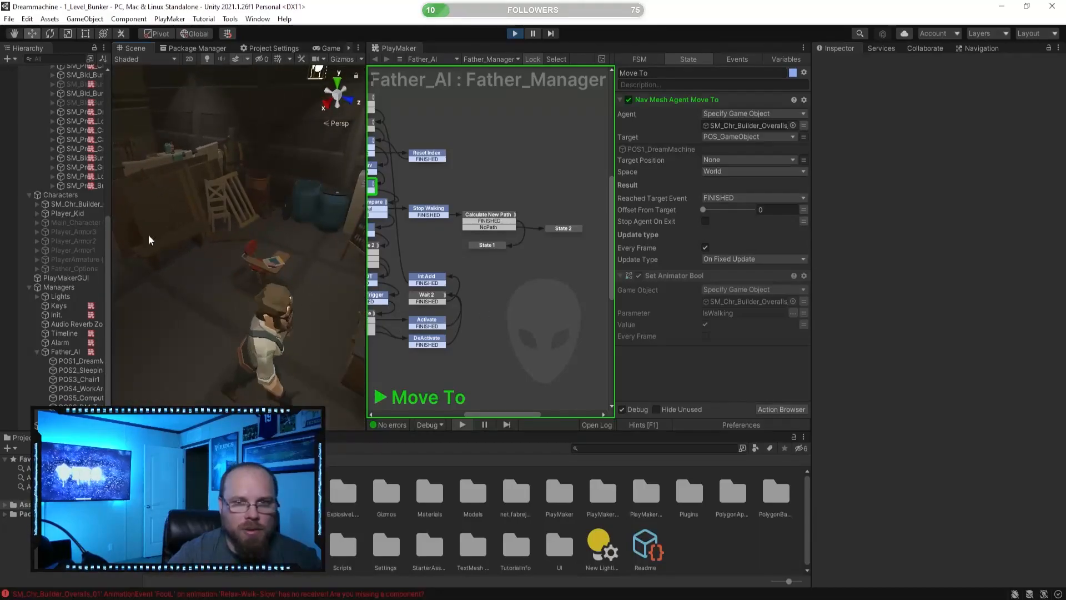
pyautogui.click(77, 203)
pyautogui.press('f')
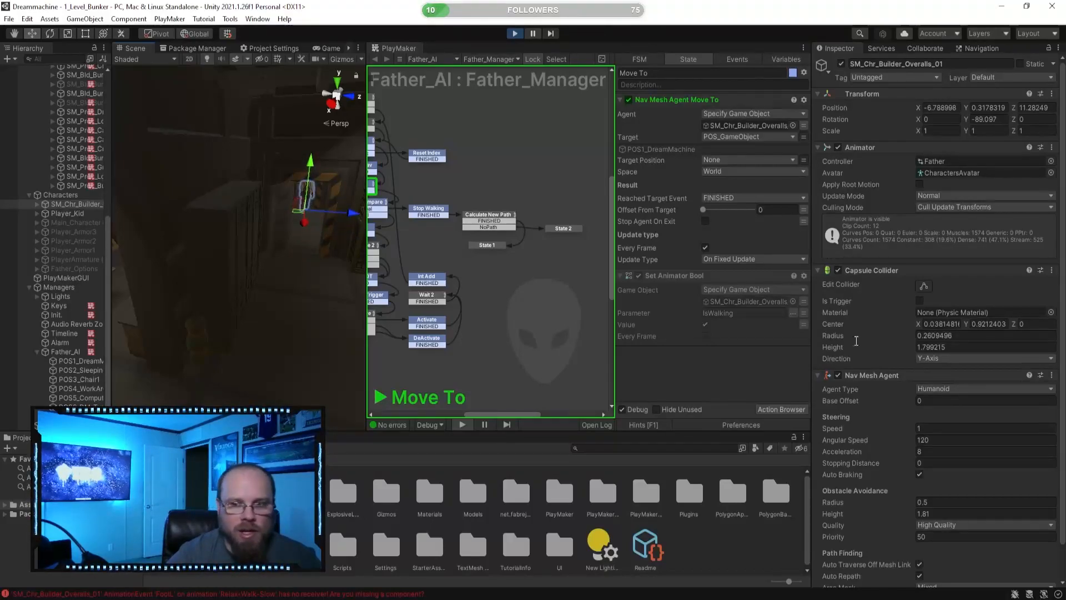
# - Raise the father's Nav Mesh Agent speed to 3 and 5 during the play test, and return it to 1
pyautogui.click(932, 425)
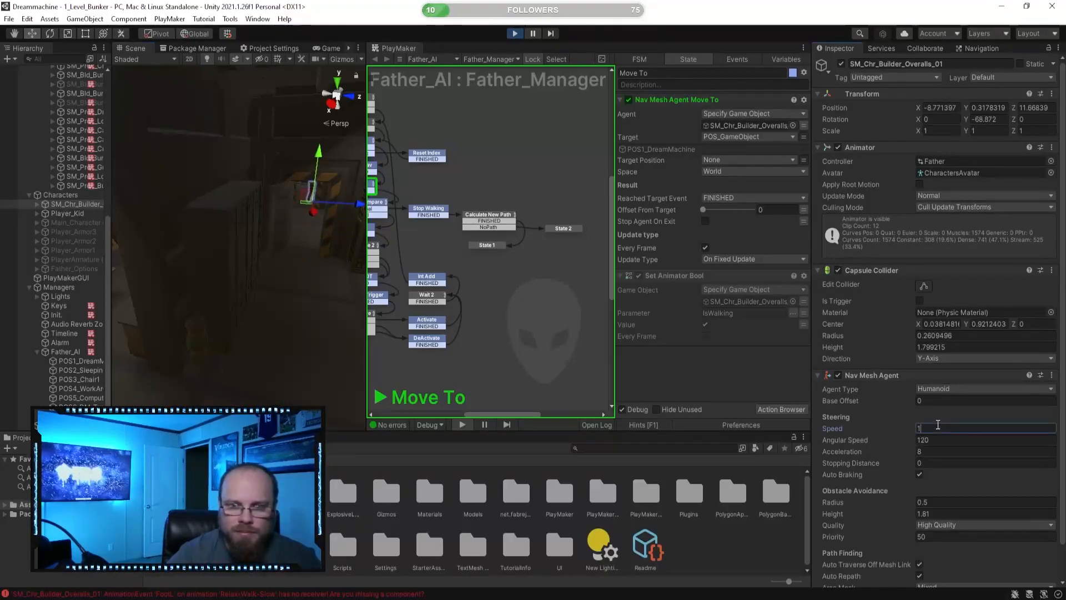
pyautogui.write('3')
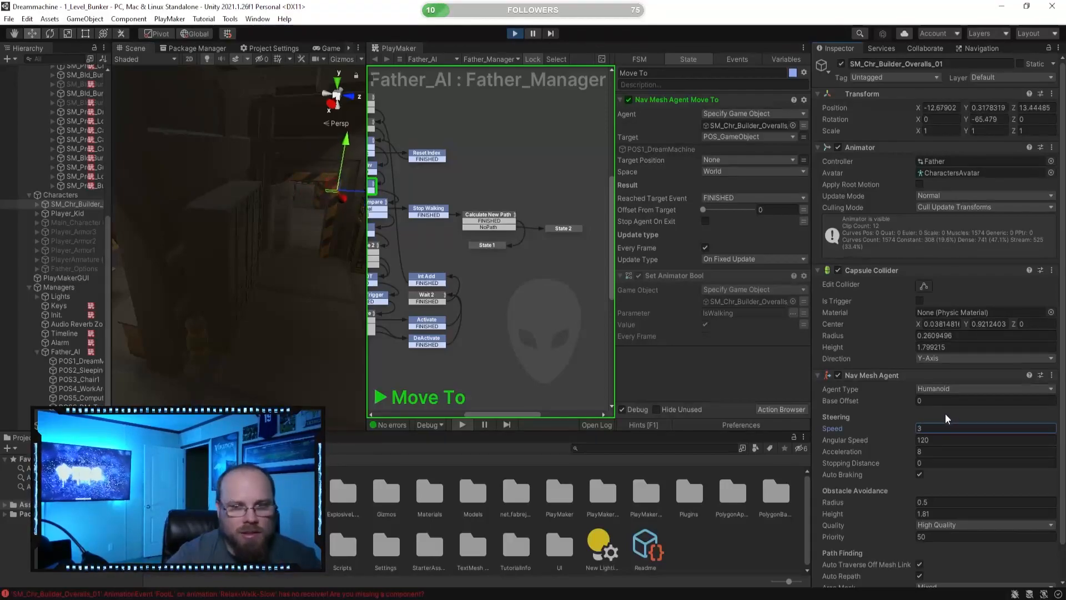
pyautogui.press('BackSpace')
pyautogui.write('5')
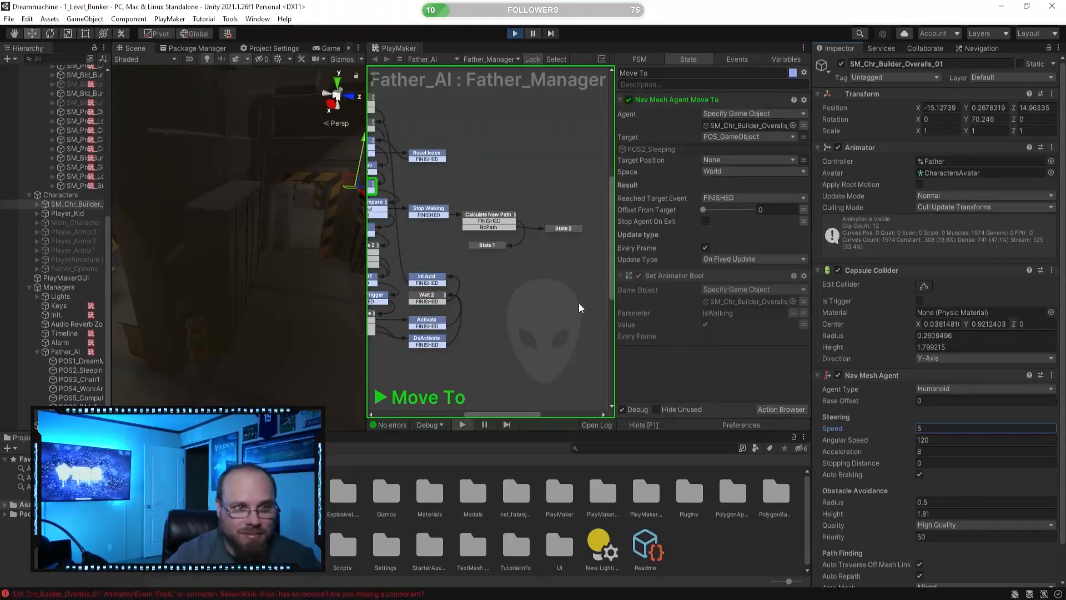
pyautogui.click(931, 427)
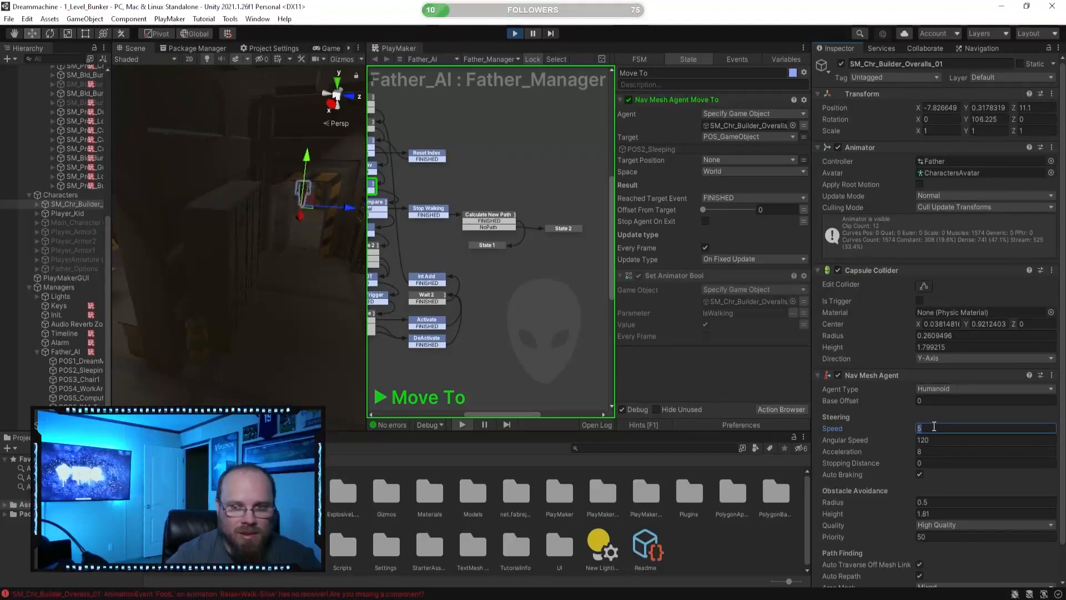
pyautogui.write('1')
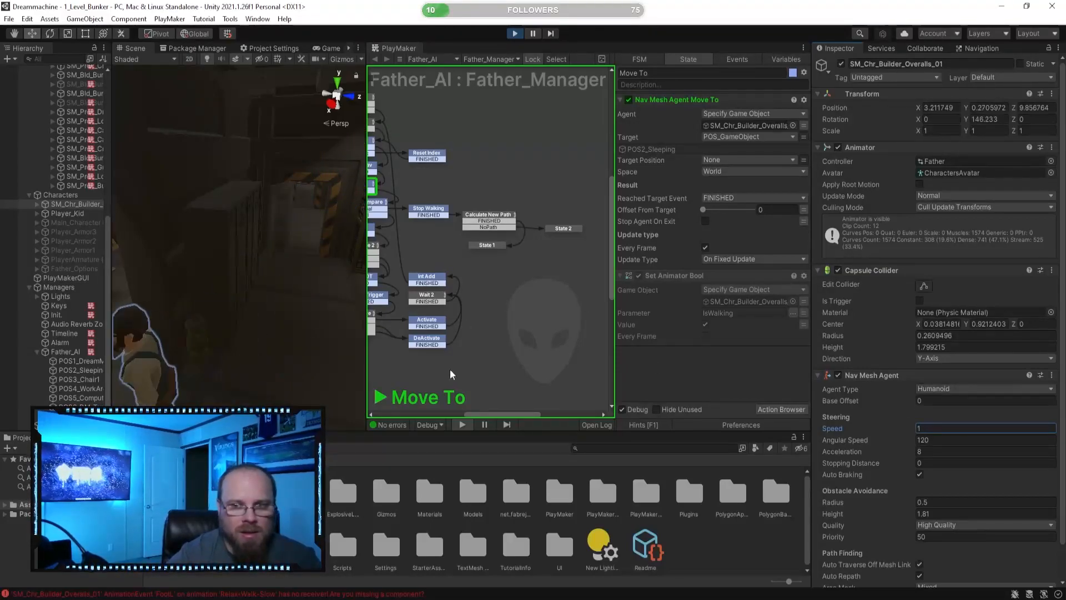
# - Follow the father between his destinations, check the Calculate New Path state's runtime values, and end the play test
pyautogui.moveTo(269, 282); pyautogui.dragTo(151, 231, button='right')
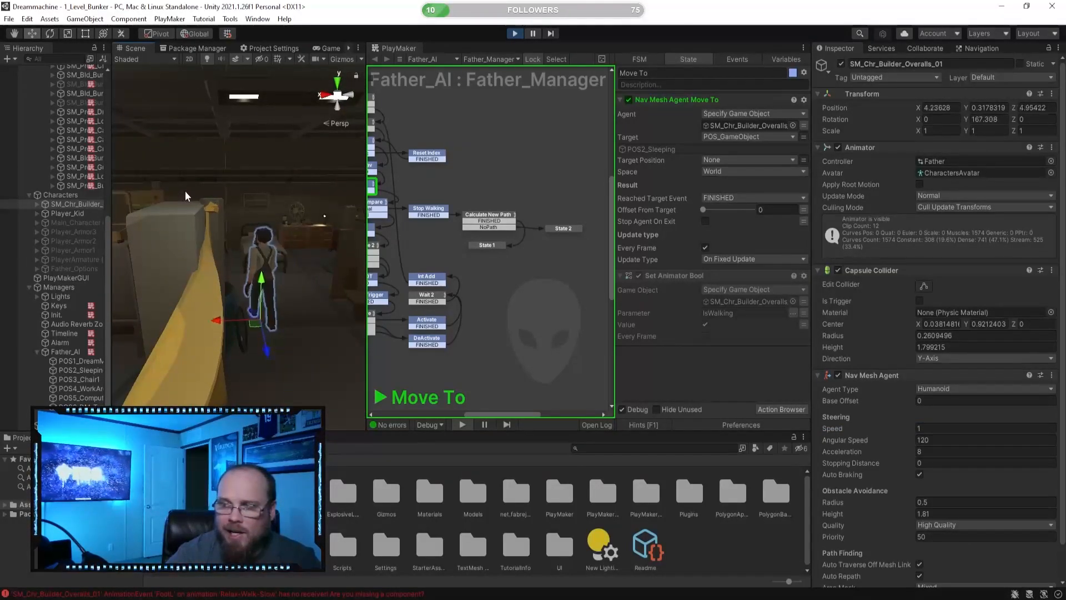
pyautogui.moveTo(203, 187); pyautogui.dragTo(265, 245, button='right')
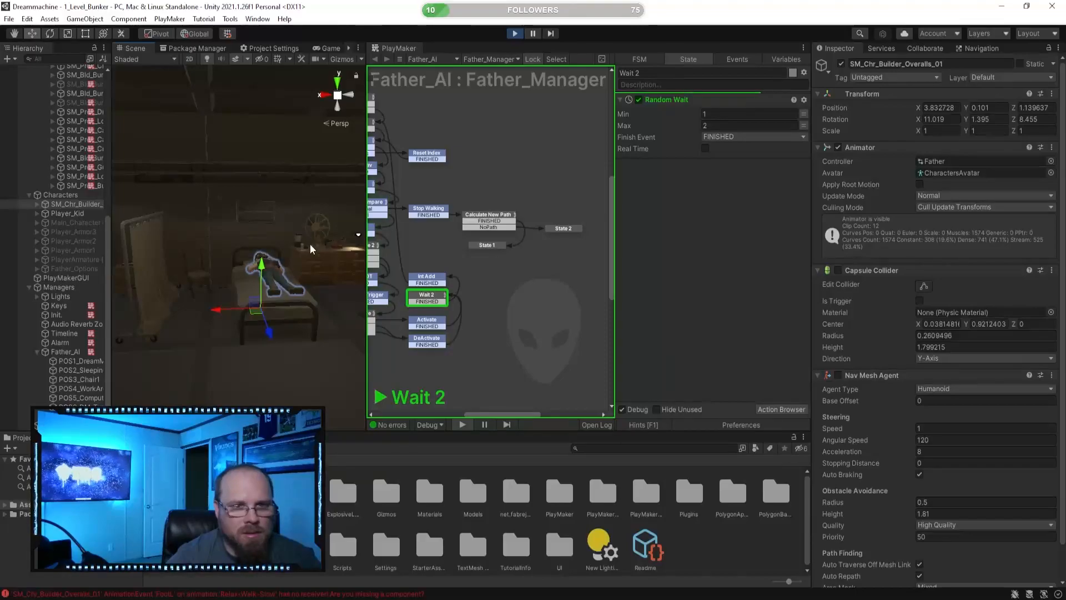
pyautogui.moveTo(244, 265); pyautogui.dragTo(351, 277, button='right')
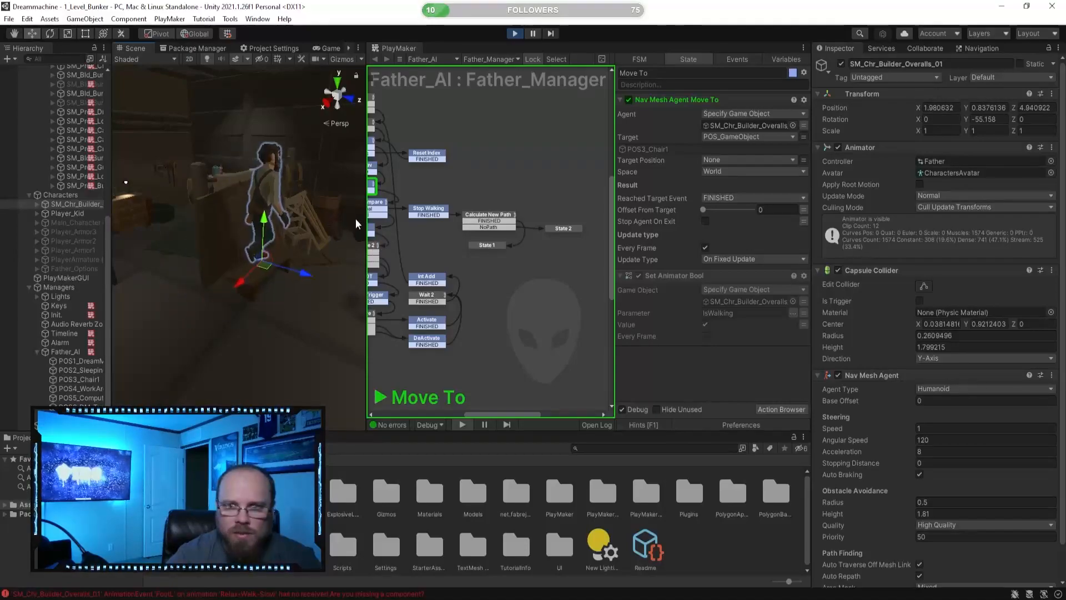
pyautogui.moveTo(267, 277); pyautogui.dragTo(337, 224, button='right')
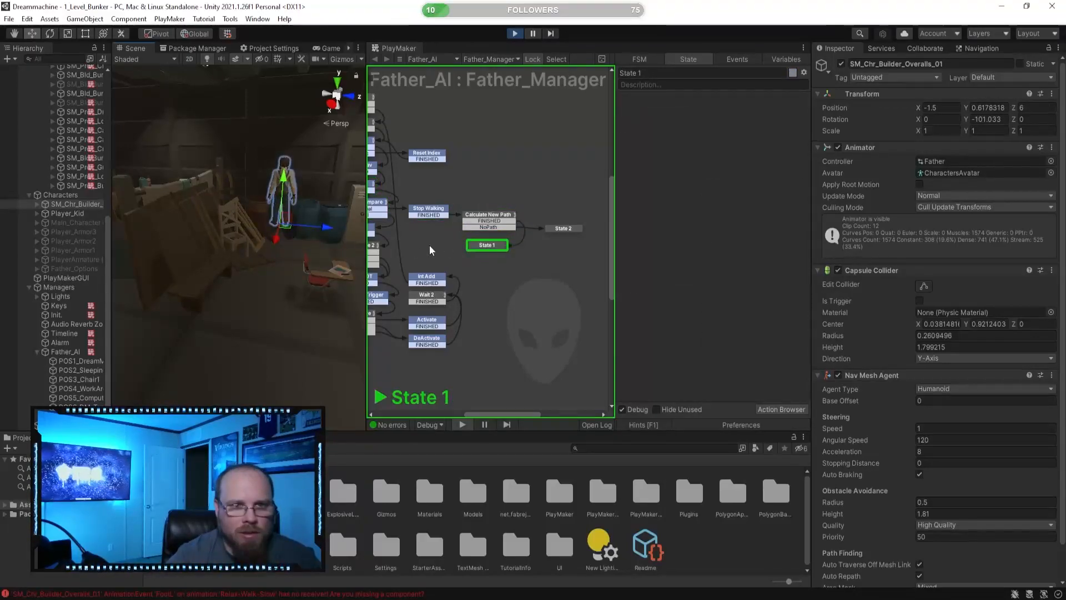
pyautogui.click(505, 214)
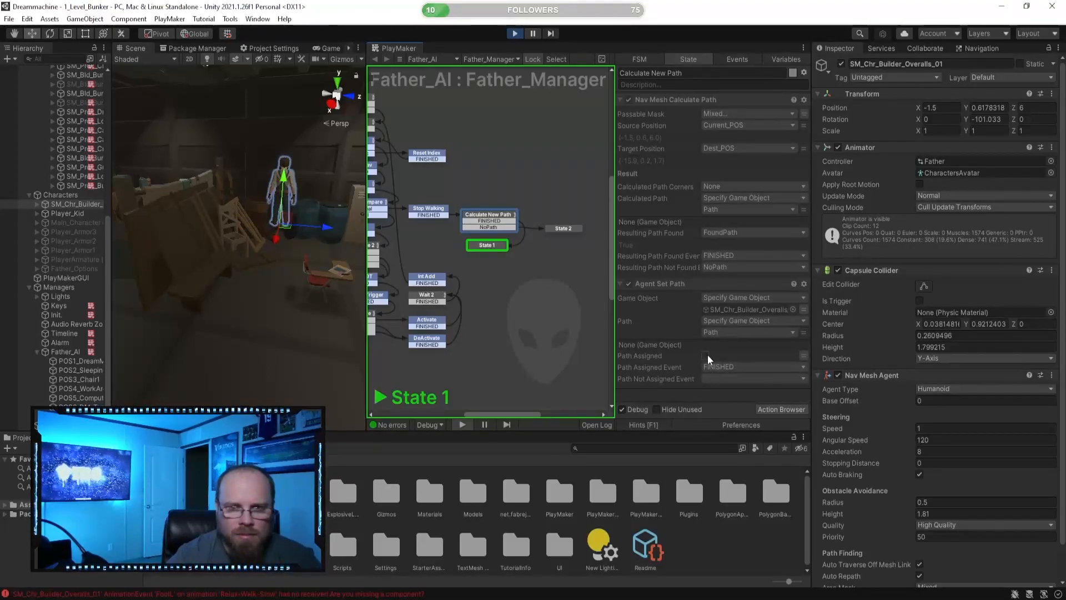
pyautogui.hotkey('ctrl', 'p')
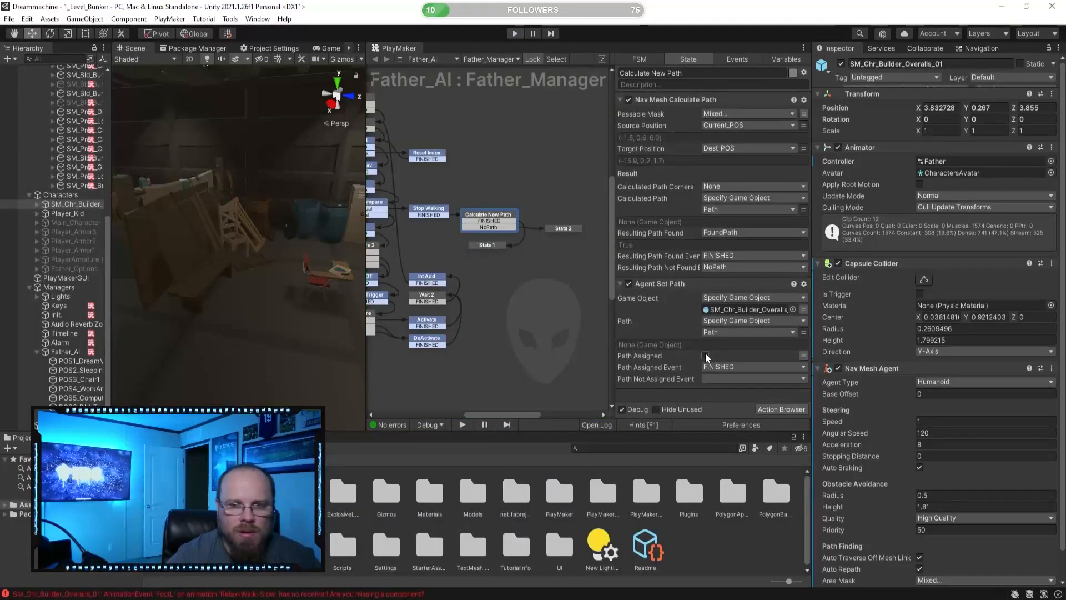
# - Open the Action Browser for State 1 and examine the Get Agent Has Path and Get Agent Path Status actions
pyautogui.click(483, 263)
pyautogui.click(483, 245)
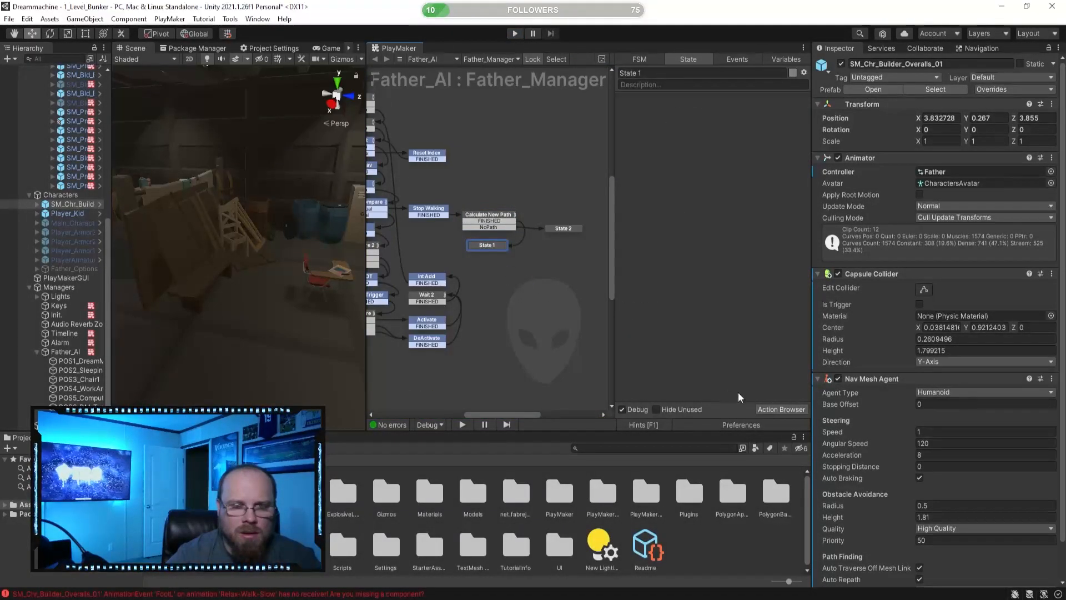
pyautogui.click(781, 409)
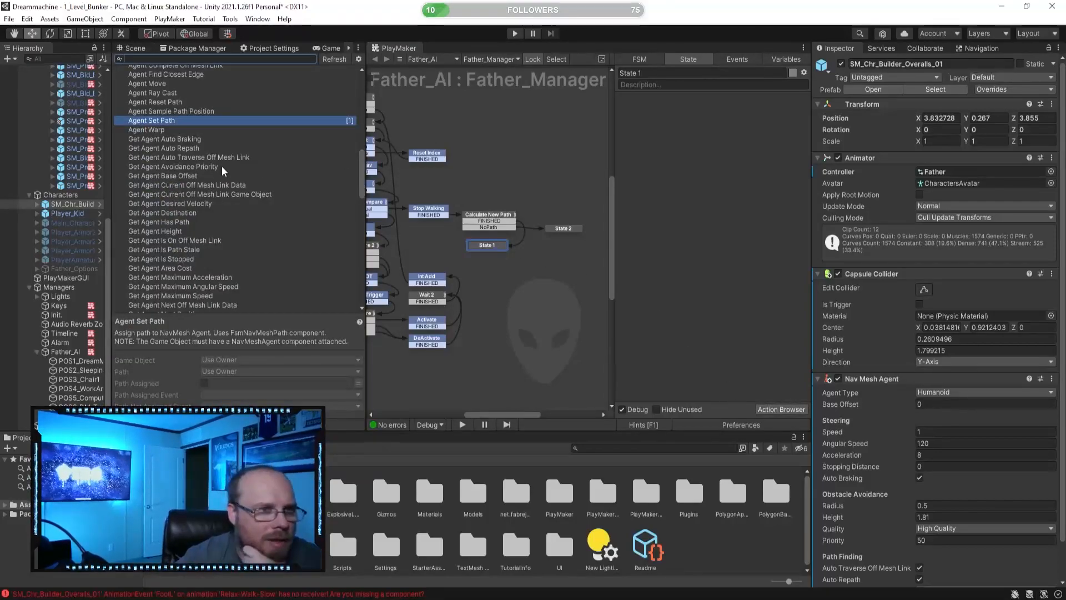
pyautogui.click(180, 223)
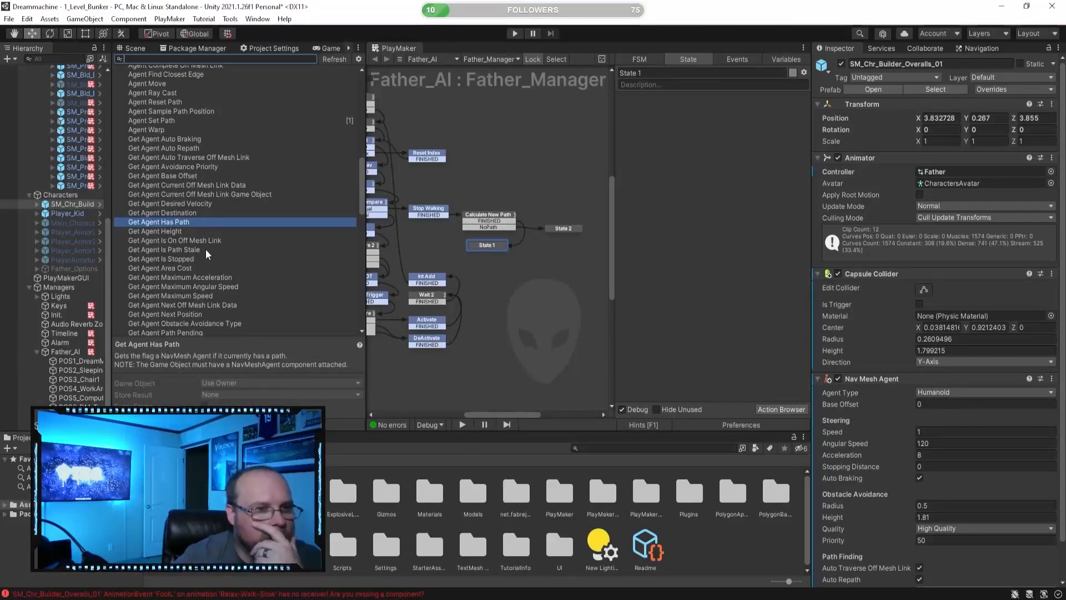
pyautogui.scroll(-3, 205, 249)
pyautogui.scroll(-3, 218, 250)
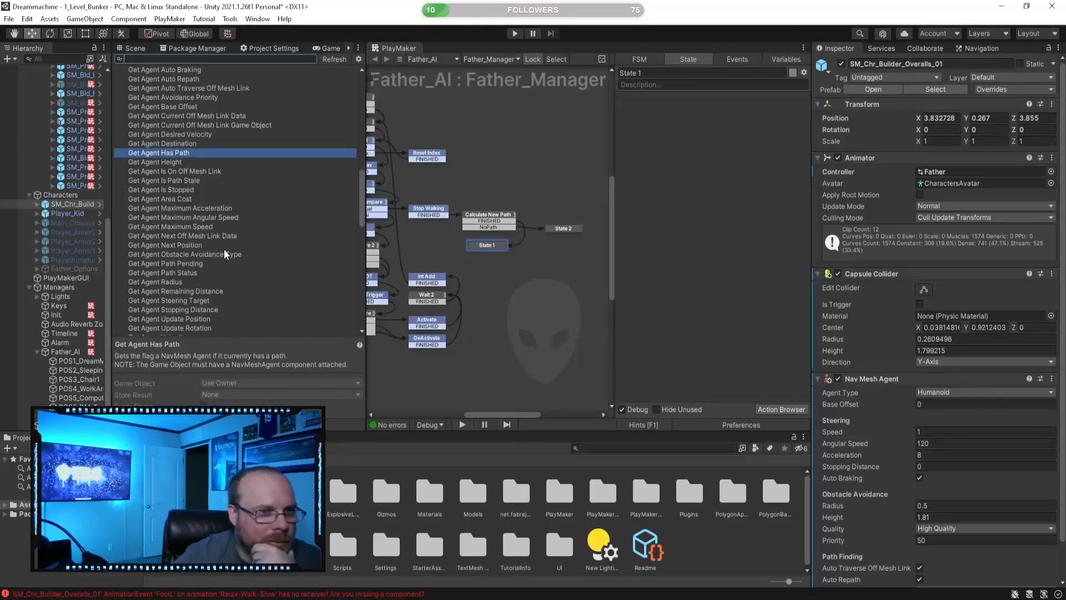
pyautogui.click(195, 273)
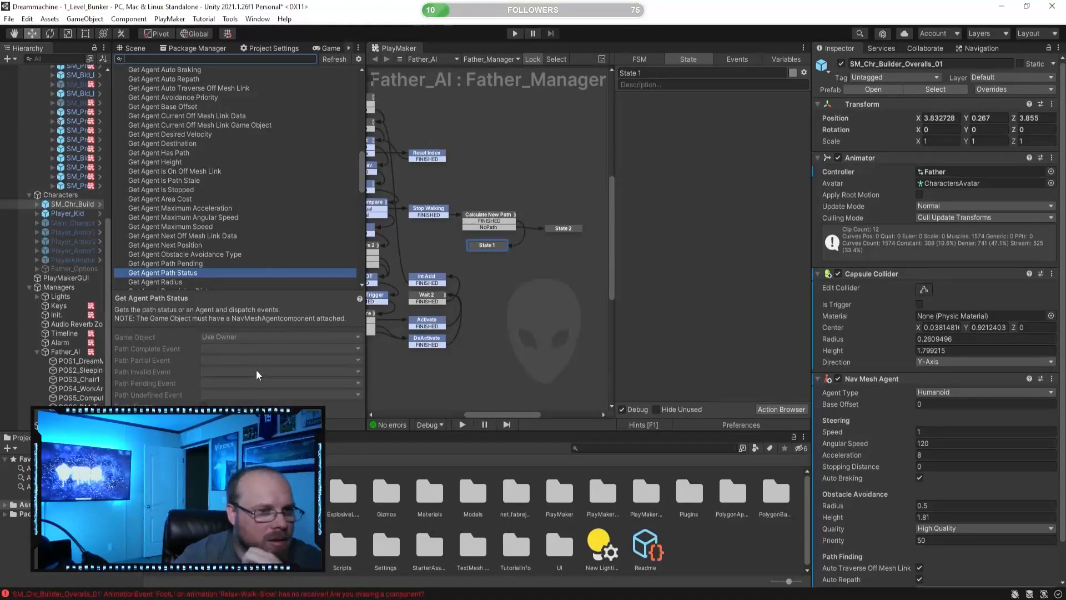
pyautogui.scroll(-2, 236, 262)
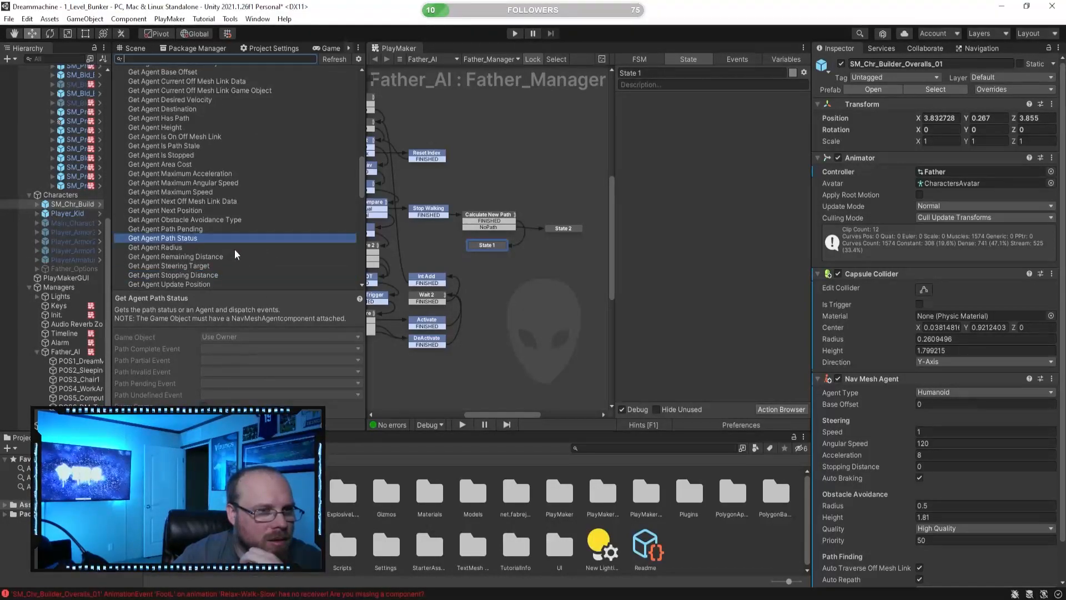
pyautogui.scroll(-2, 235, 250)
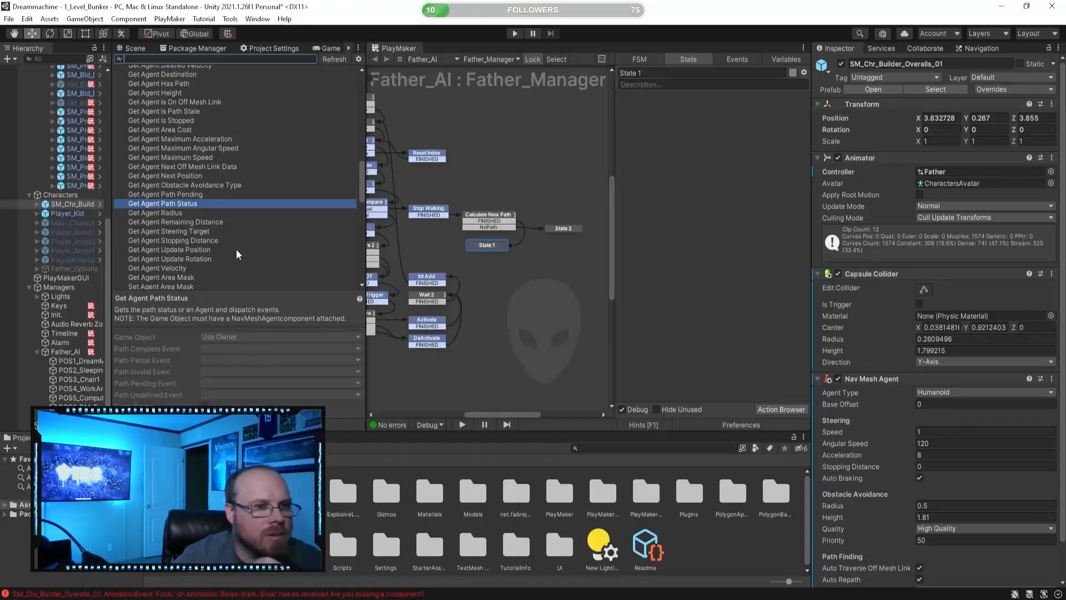
# - Examine the agent path actions in the Action Browser, including Get Agent Remaining Distance, Set Agent Auto Repath, Get Agent Next Position and Get Agent Is Path Stale
pyautogui.click(184, 223)
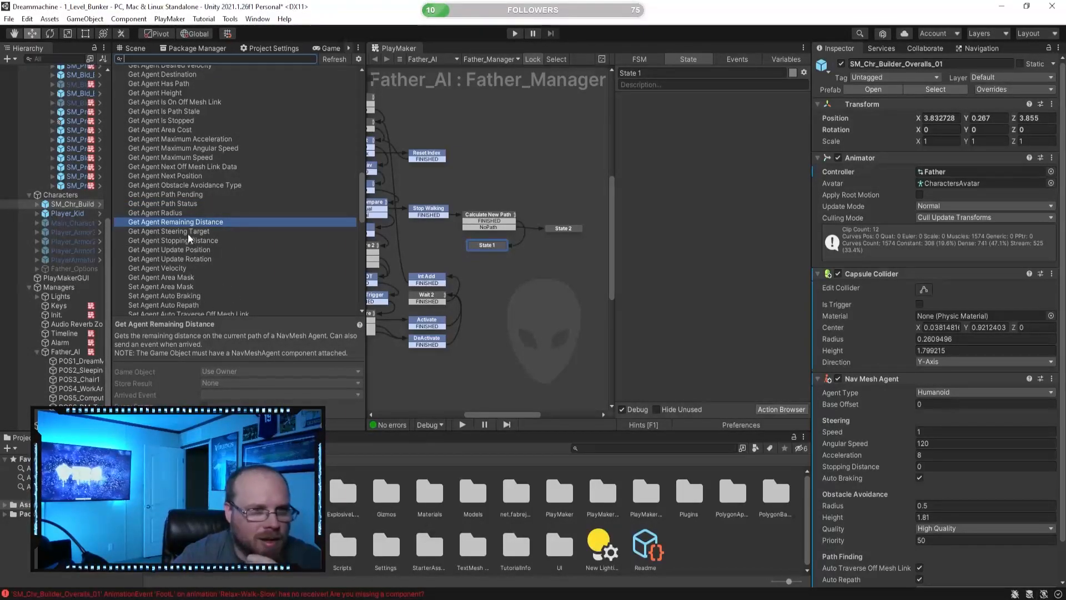
pyautogui.scroll(-2, 195, 244)
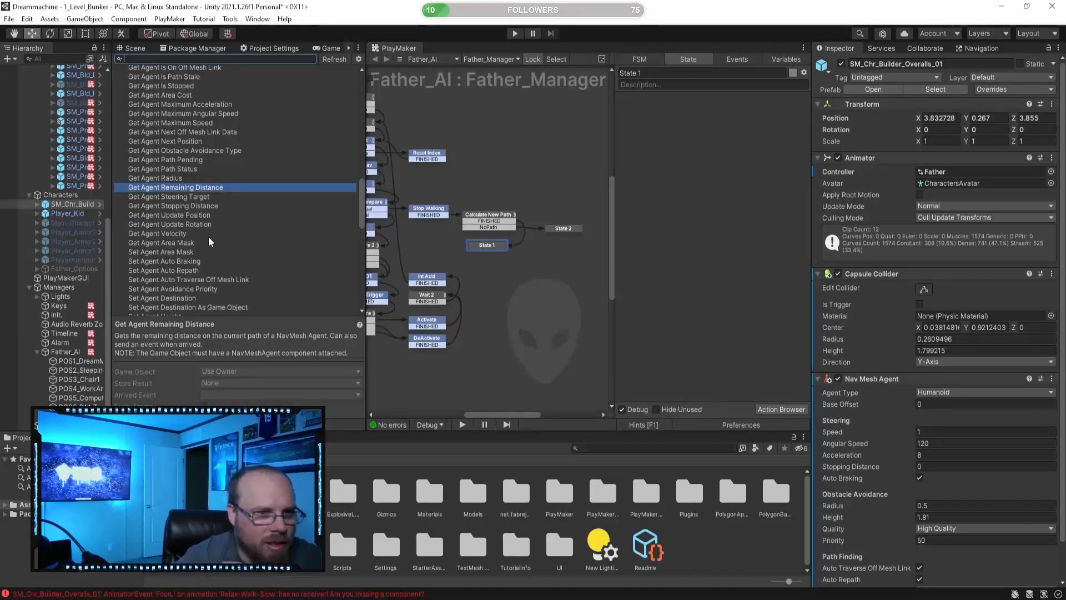
pyautogui.click(199, 270)
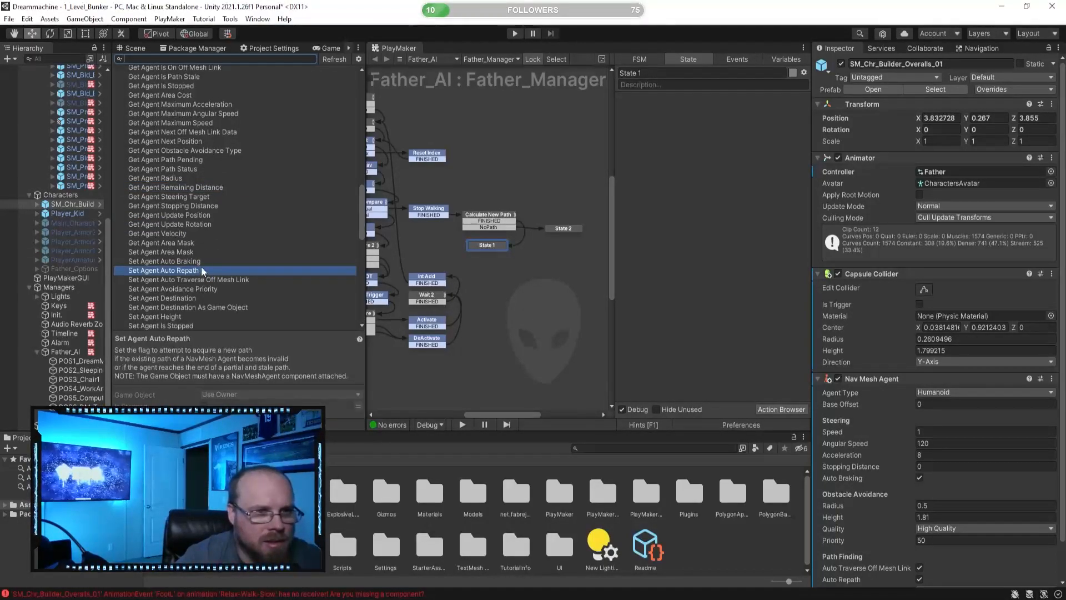
pyautogui.click(199, 206)
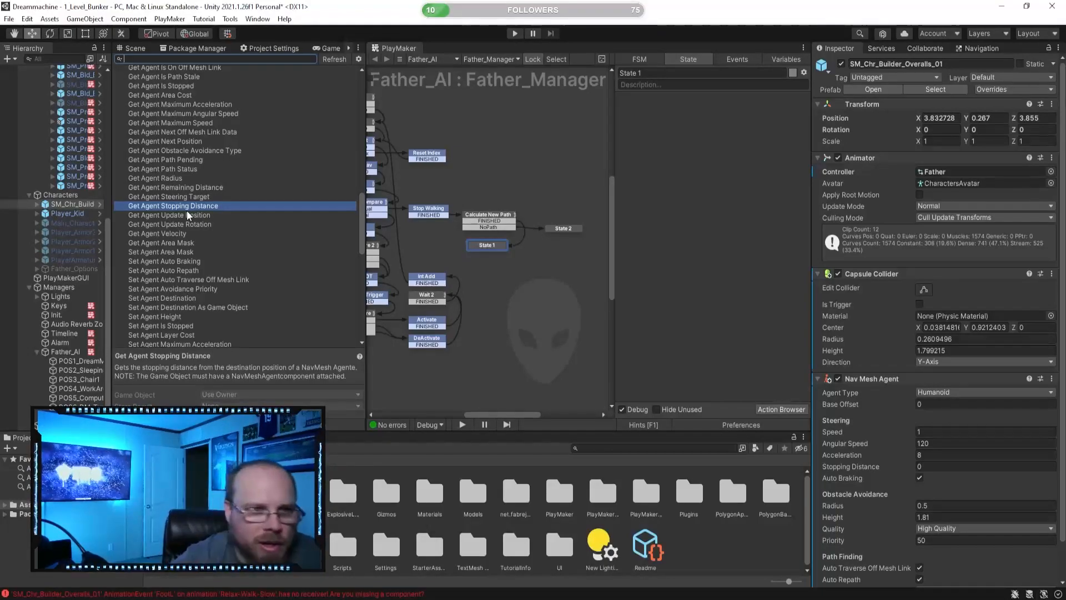
pyautogui.click(180, 170)
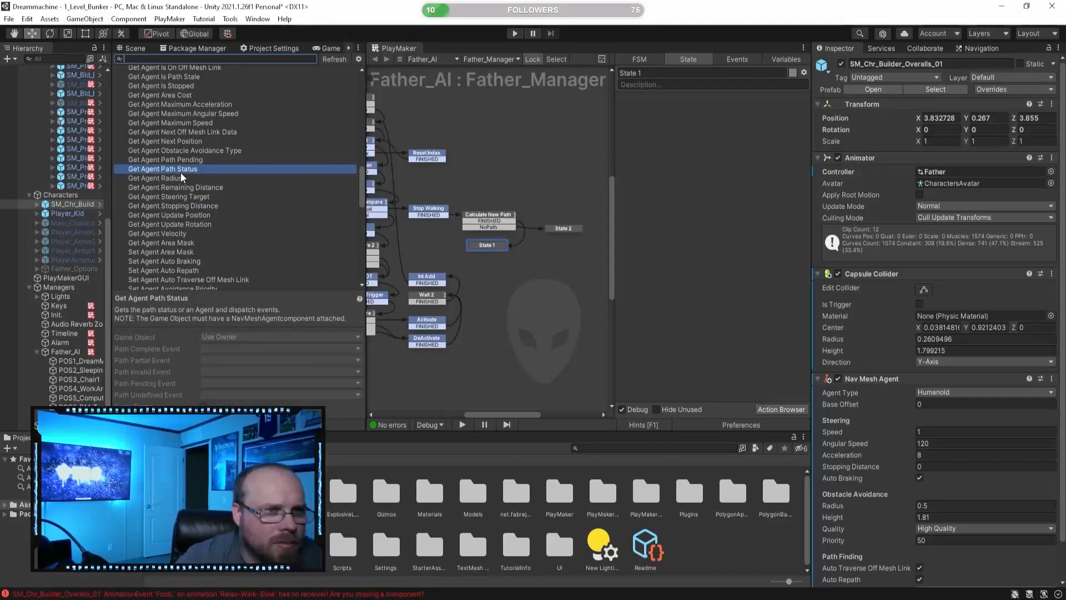
pyautogui.click(184, 142)
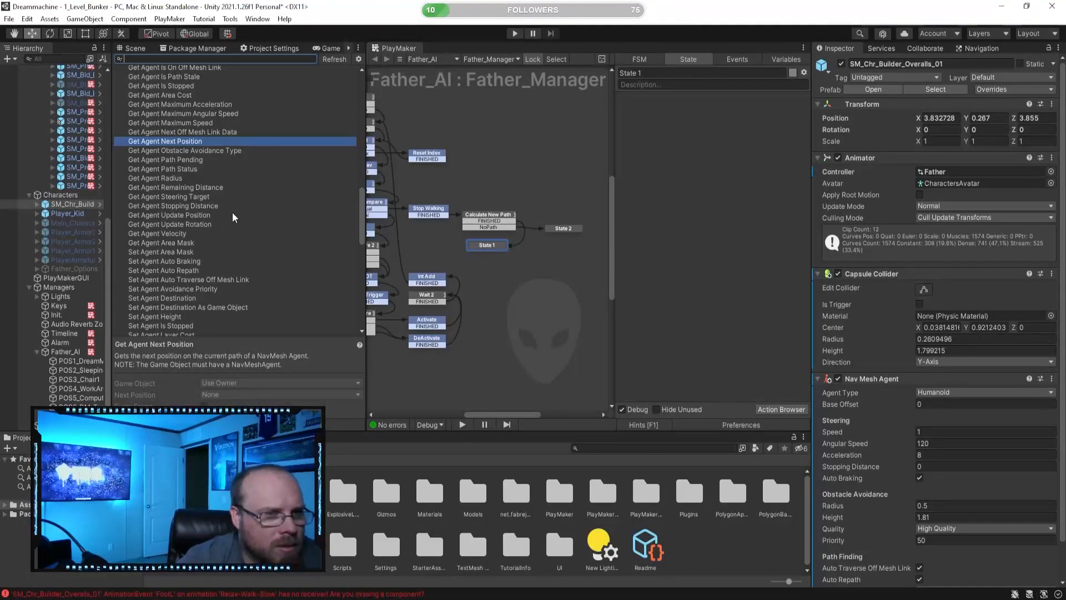
pyautogui.scroll(2, 188, 149)
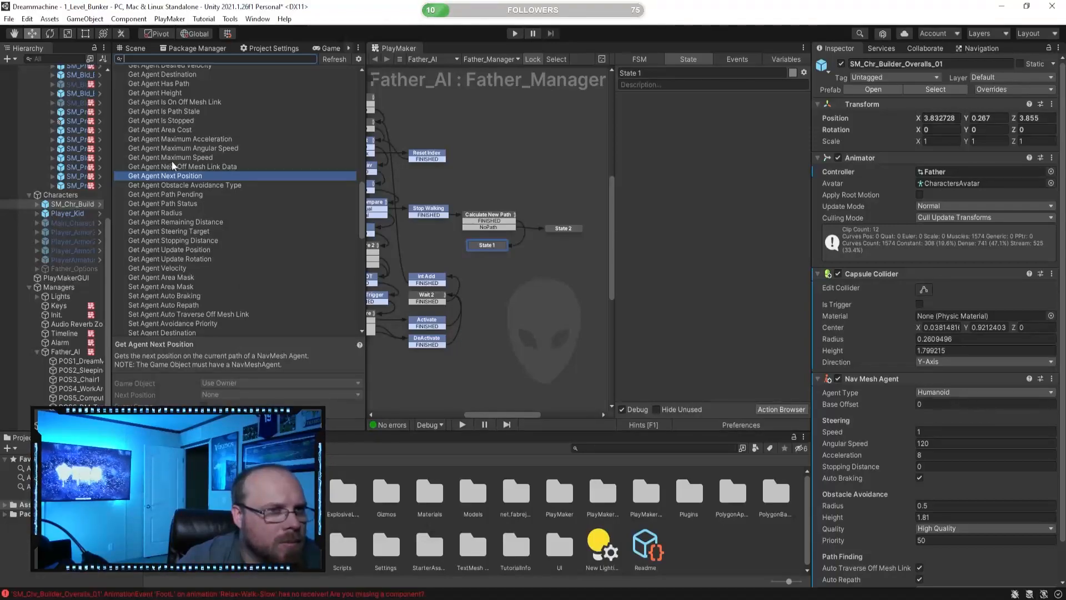
pyautogui.click(180, 131)
pyautogui.scroll(2, 246, 166)
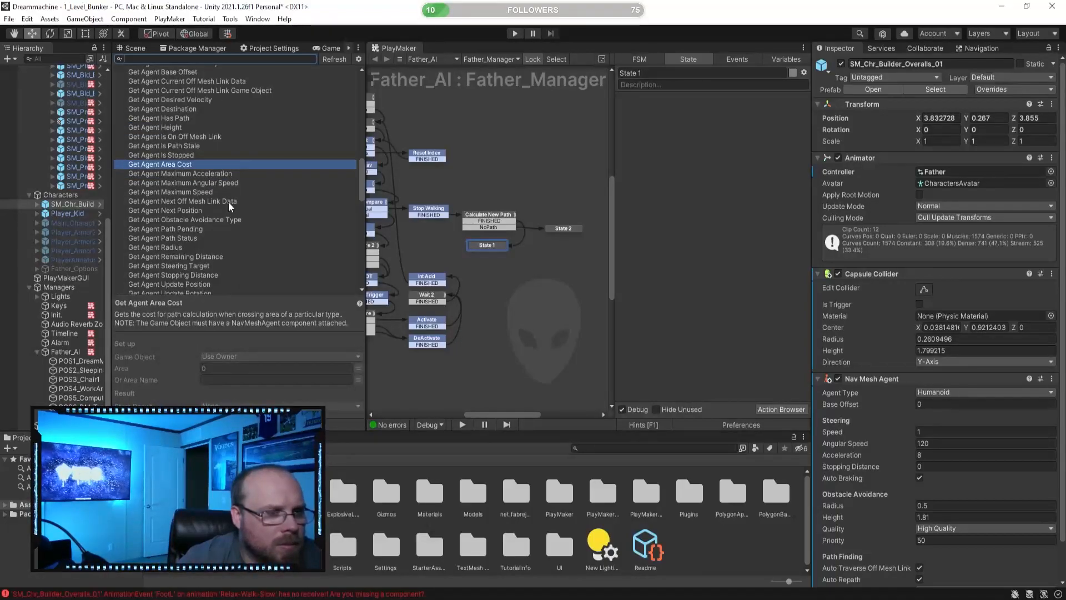
pyautogui.click(198, 146)
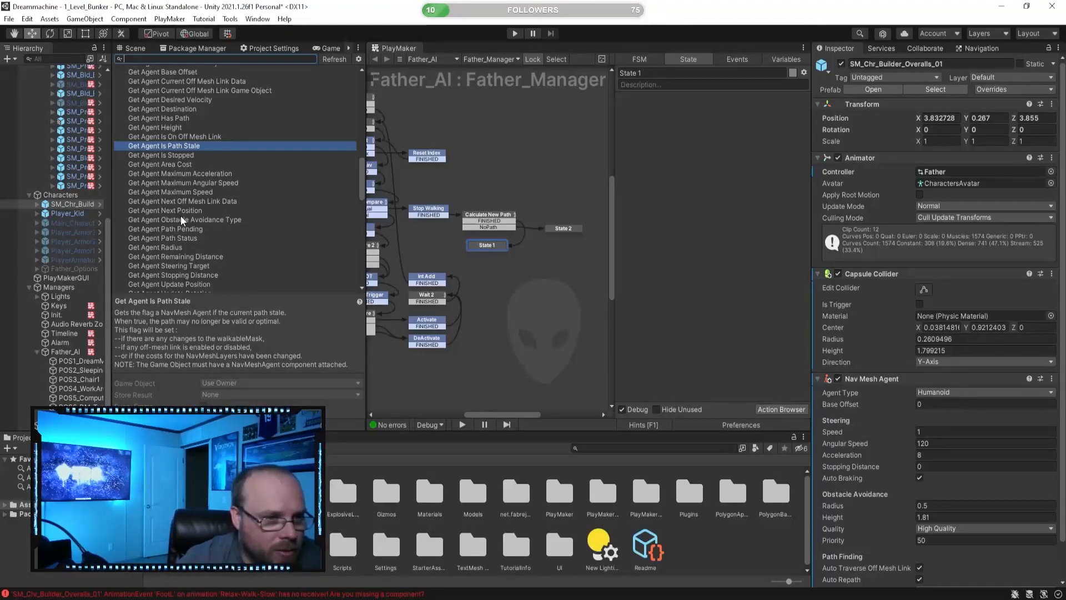
# - Find the Set Agent Destination action and add it to State 1
pyautogui.scroll(-3, 181, 217)
pyautogui.scroll(-3, 190, 219)
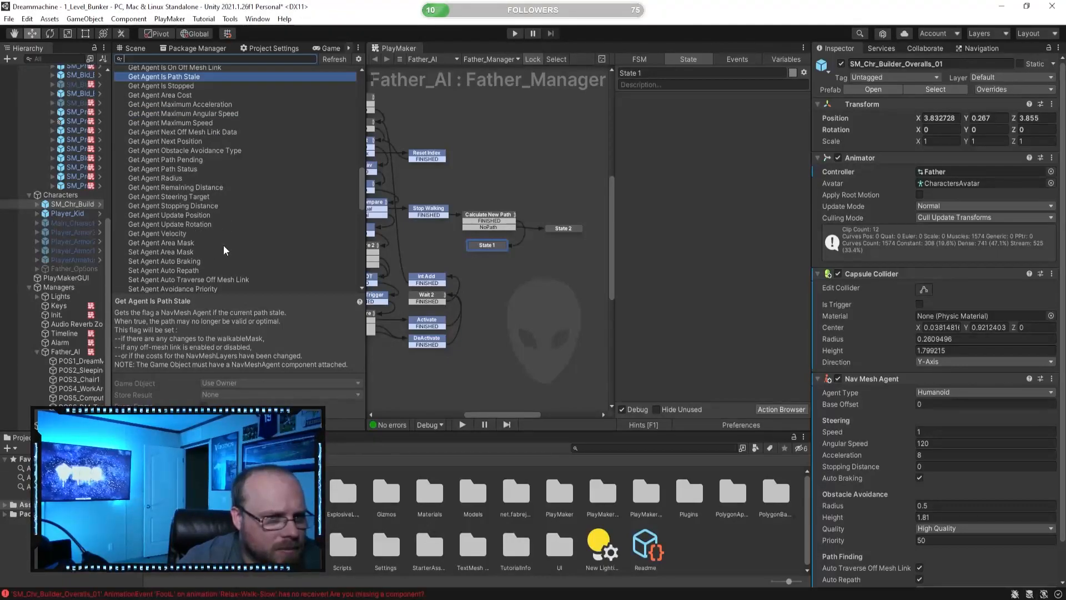
pyautogui.scroll(-6, 224, 246)
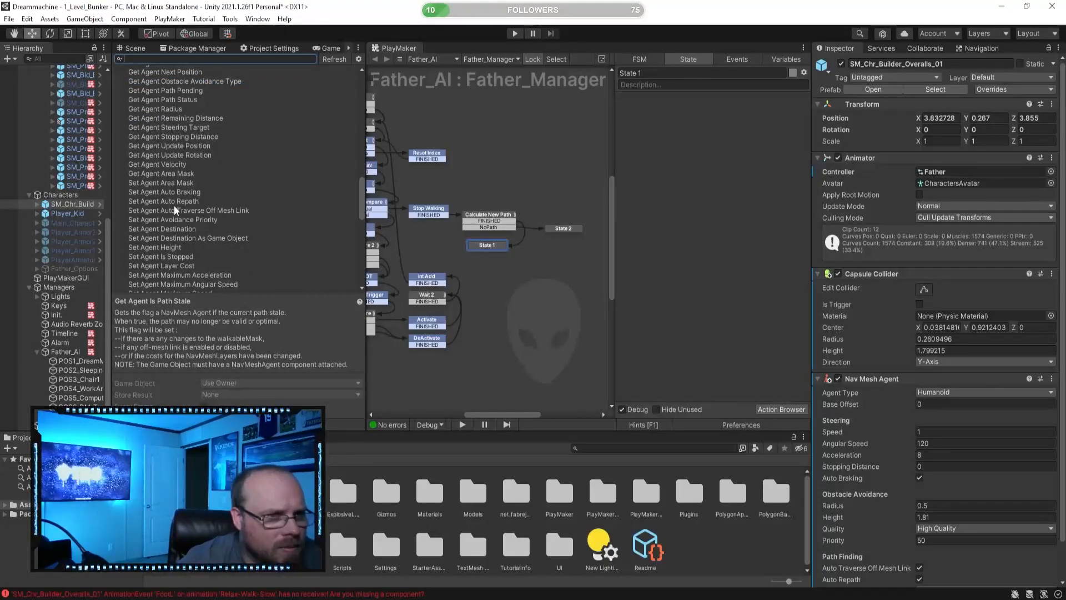
pyautogui.scroll(-3, 215, 247)
pyautogui.click(196, 196)
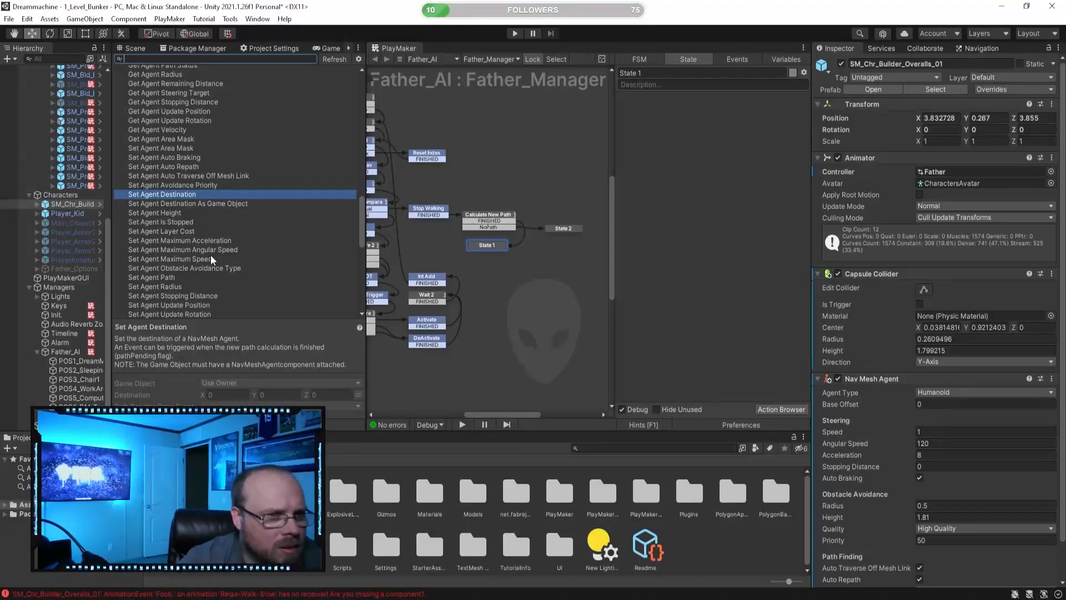
pyautogui.doubleClick(178, 196)
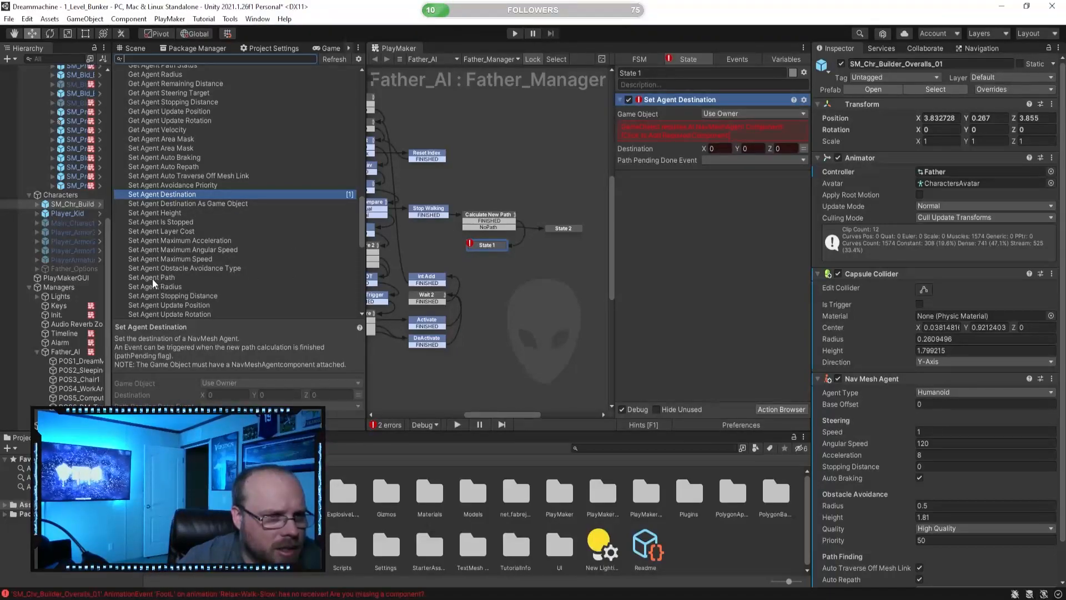
# - Assign SM_Chr_Builder_Overalls_01 as the specified game object of State 1's Set Agent Destination action and use the Dest_POS variable as its destination
pyautogui.click(170, 277)
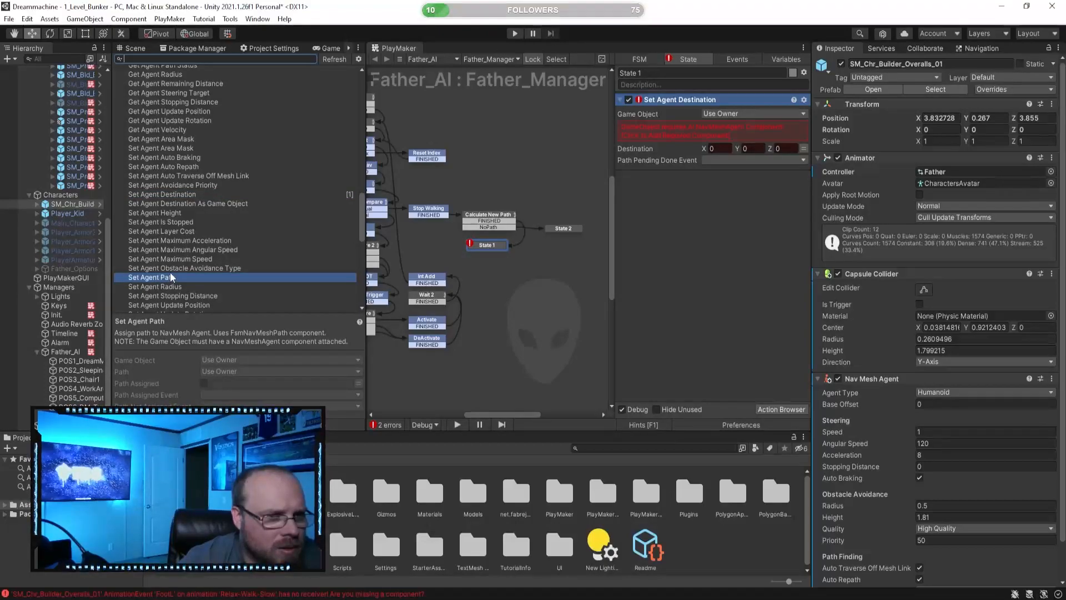
pyautogui.click(489, 216)
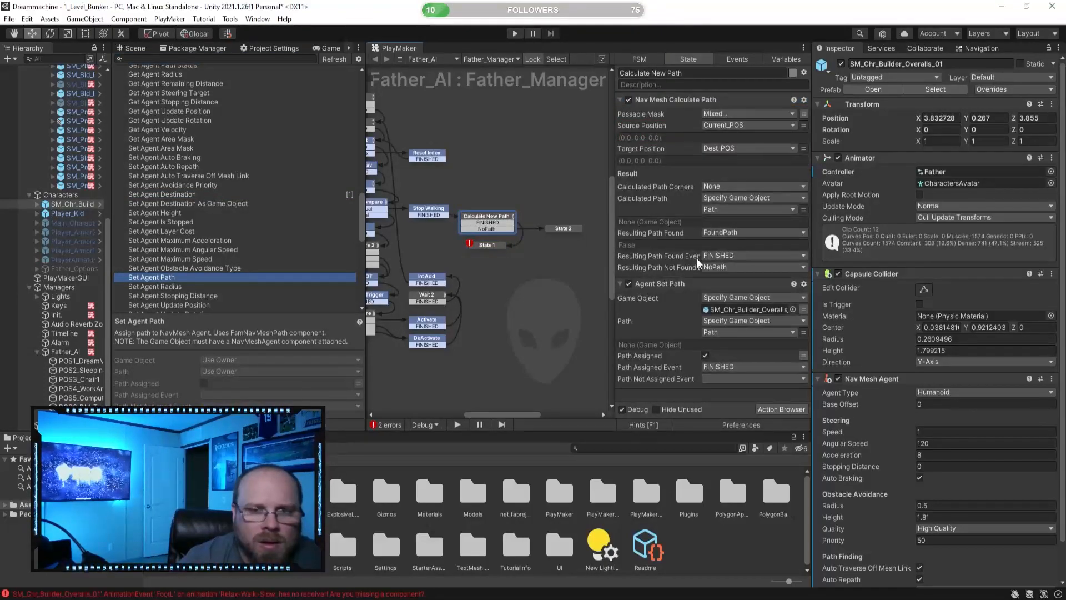
pyautogui.click(481, 245)
pyautogui.click(750, 114)
pyautogui.click(742, 136)
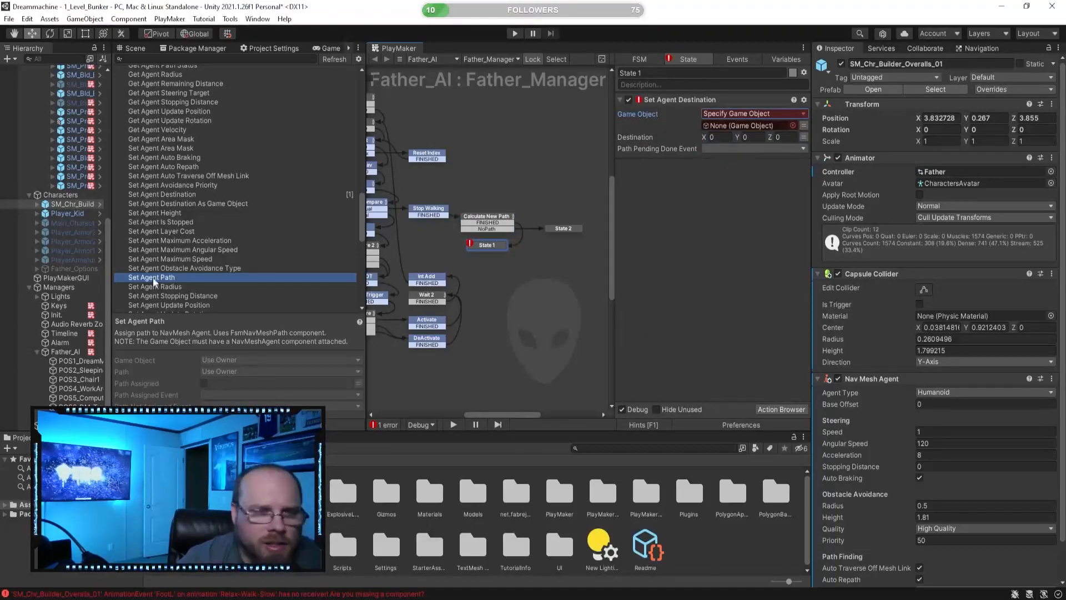
pyautogui.moveTo(72, 203); pyautogui.dragTo(748, 126)
pyautogui.click(804, 136)
pyautogui.click(792, 136)
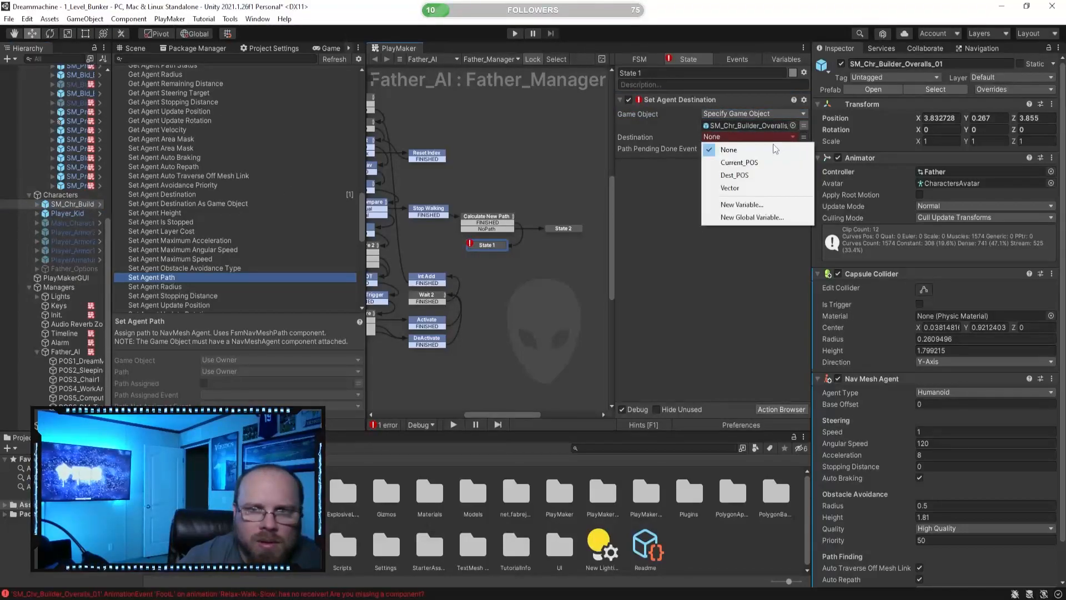
pyautogui.click(742, 175)
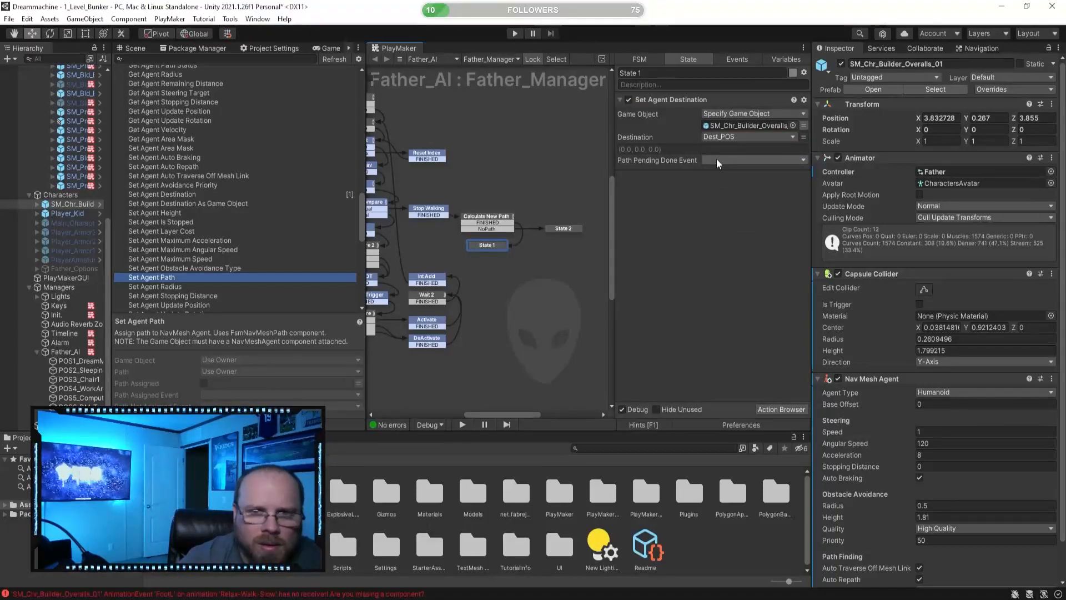
# - Set State 1's Path Pending Done Event to FINISHED and link that transition to a new state placed beside it
pyautogui.click(716, 159)
pyautogui.click(734, 211)
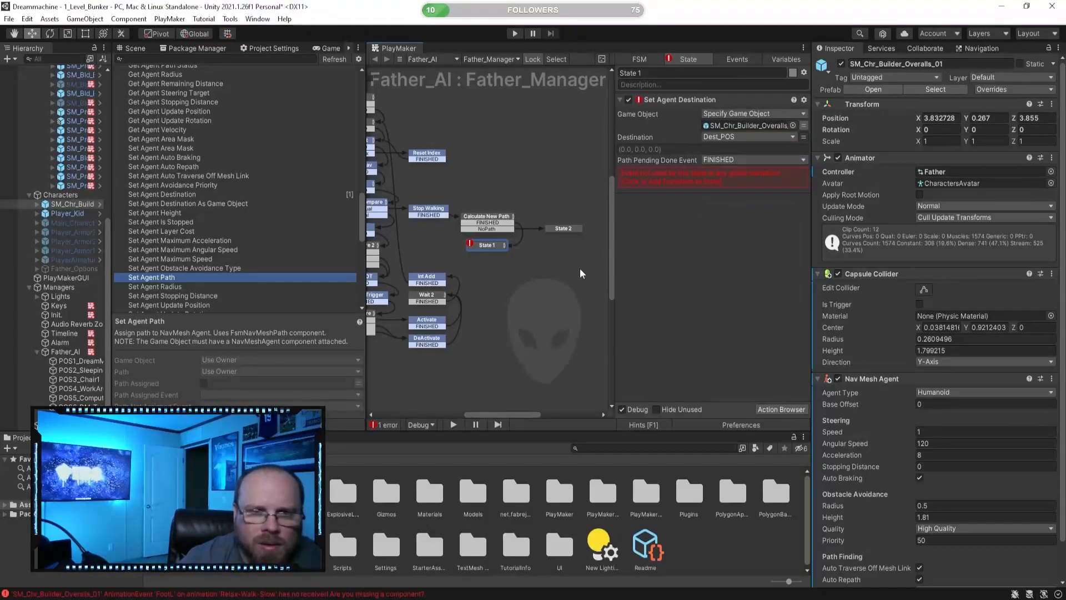
pyautogui.rightClick(544, 262)
pyautogui.click(552, 266)
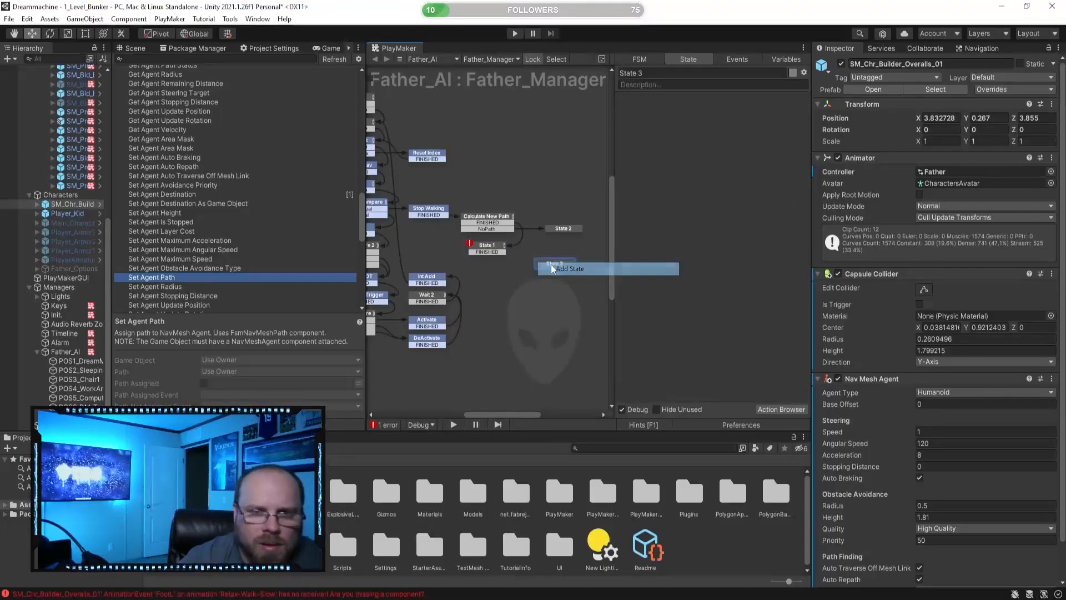
pyautogui.moveTo(501, 253); pyautogui.dragTo(543, 262)
# - Copy the Nav Mesh Agent Move To action from the Move To state into State 3
pyautogui.moveTo(400, 235); pyautogui.dragTo(464, 236, button='middle')
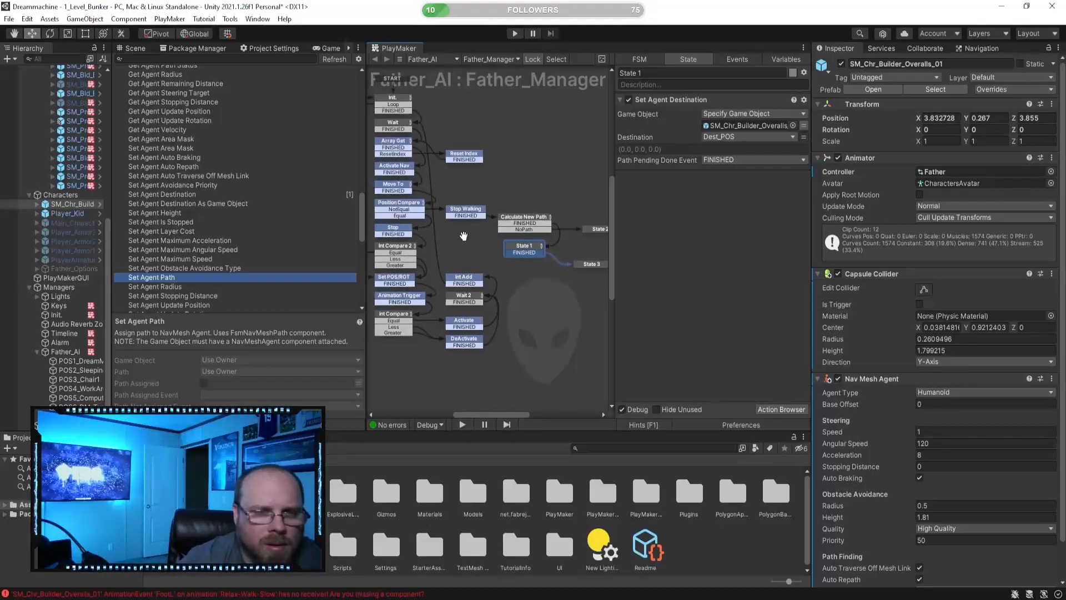
pyautogui.click(398, 188)
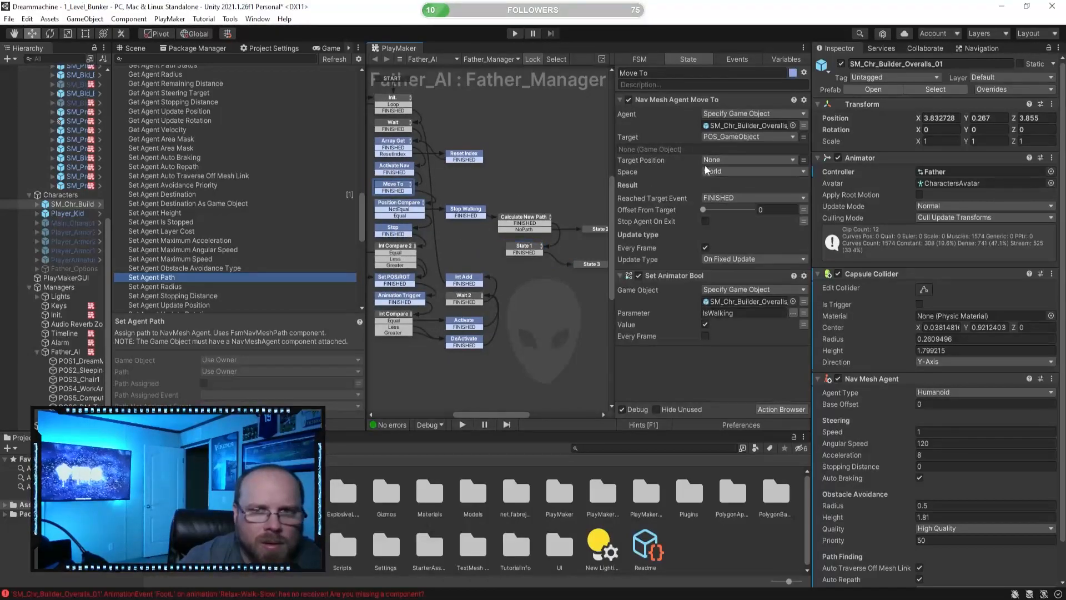
pyautogui.click(687, 101)
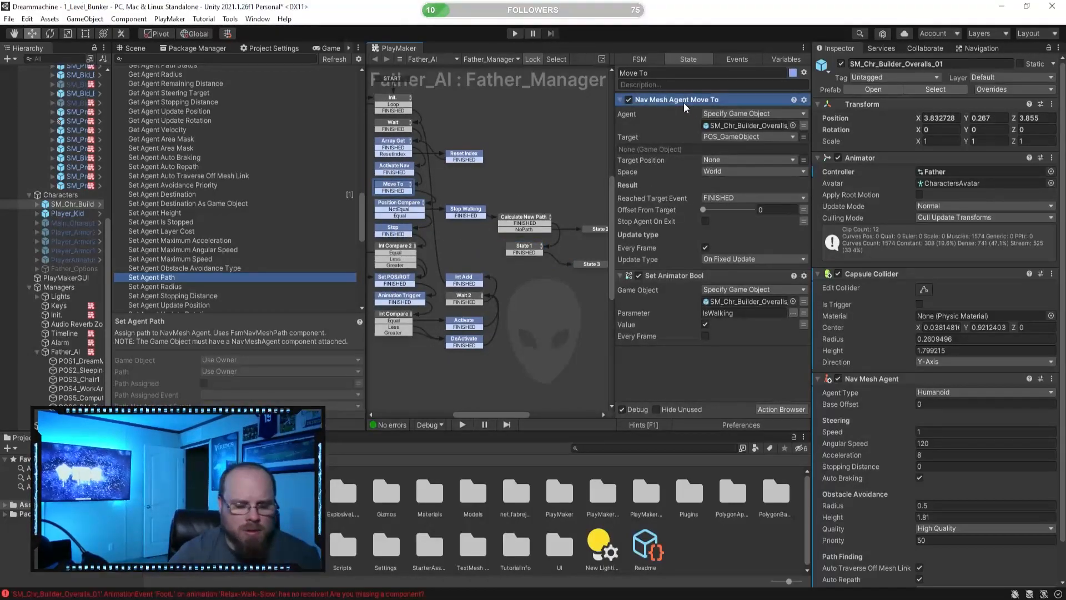
pyautogui.click(588, 264)
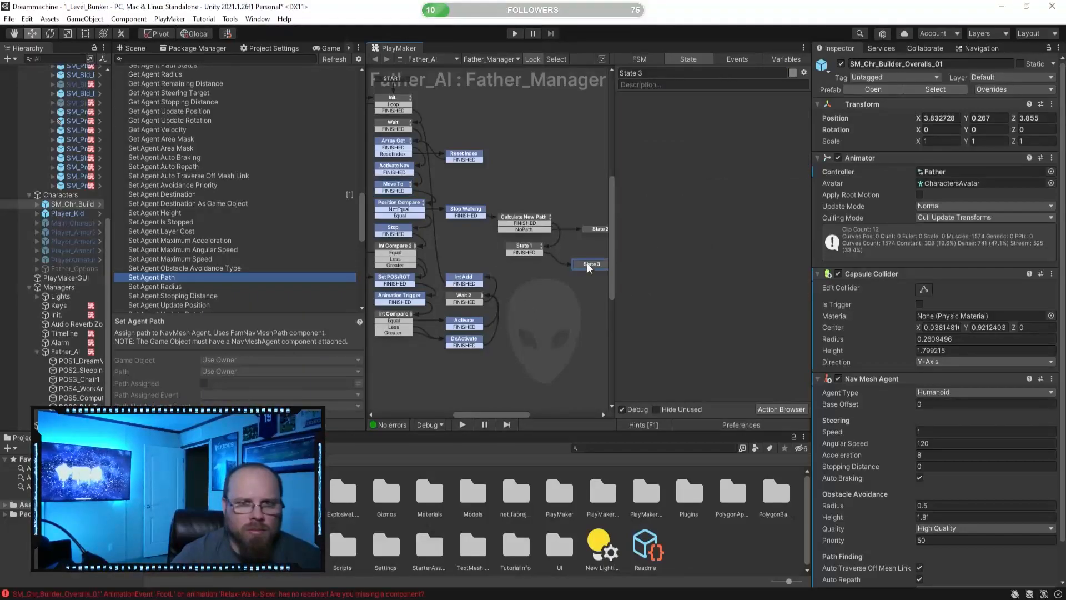
pyautogui.hotkey('ctrl', 'v')
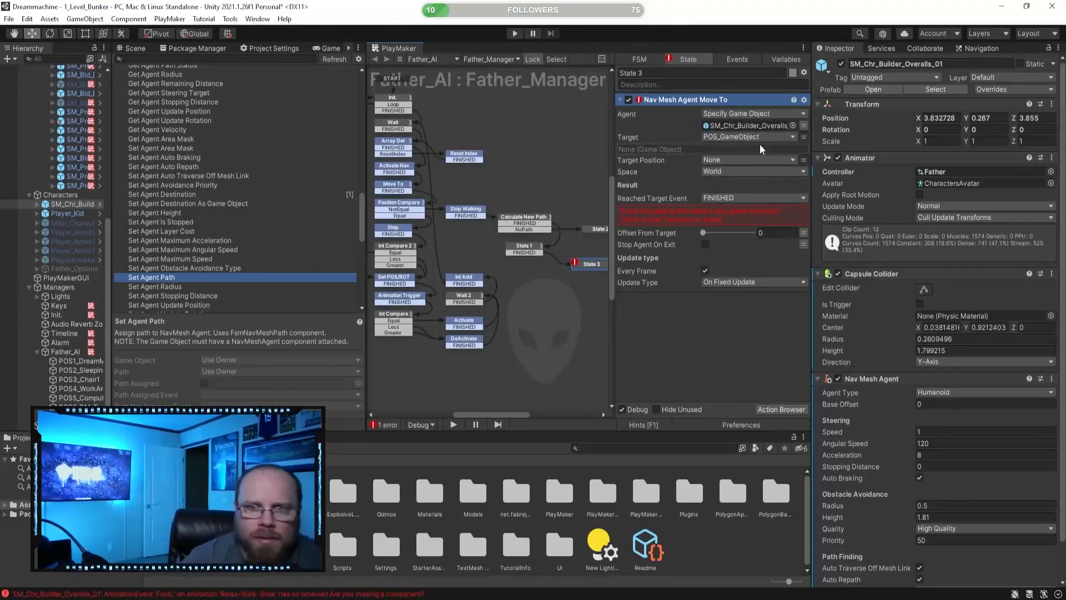
pyautogui.click(789, 136)
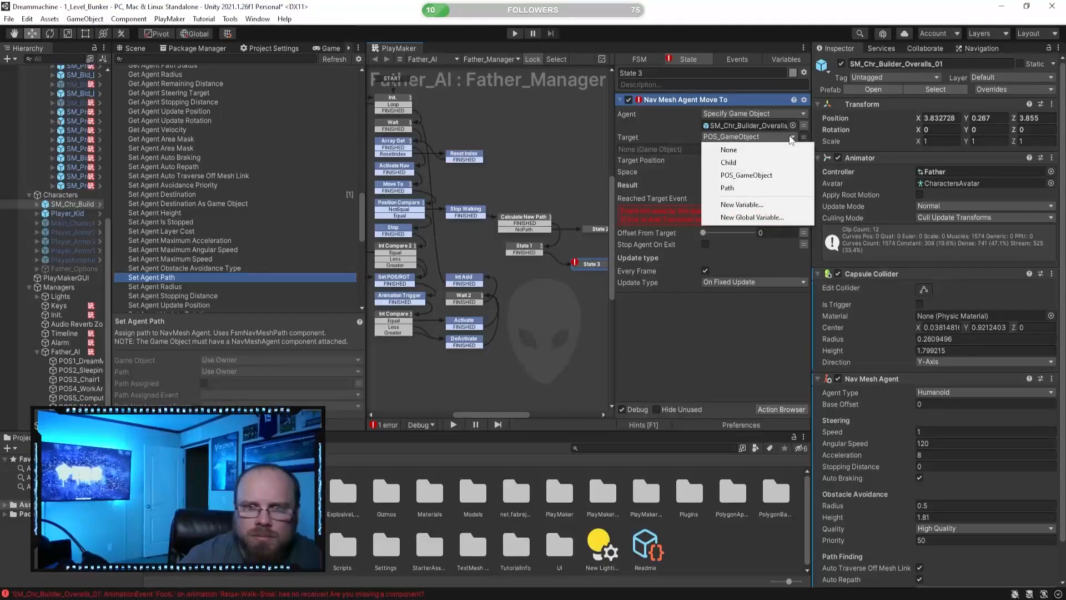
pyautogui.click(740, 335)
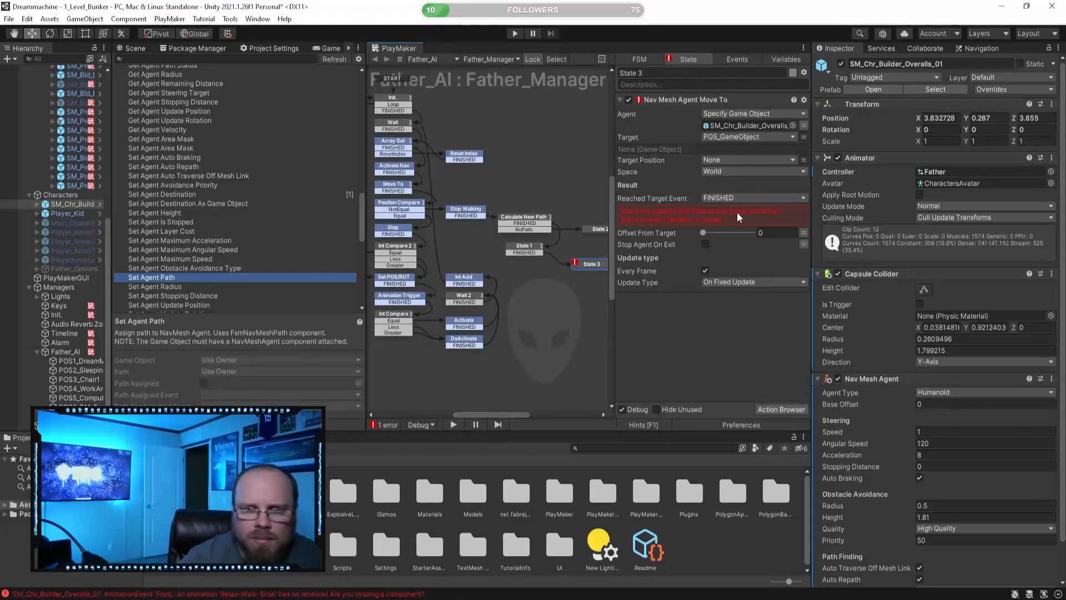
# - Add State 3's missing FINISHED transition and link it to a new state placed below State 1
pyautogui.rightClick(552, 287)
pyautogui.click(572, 293)
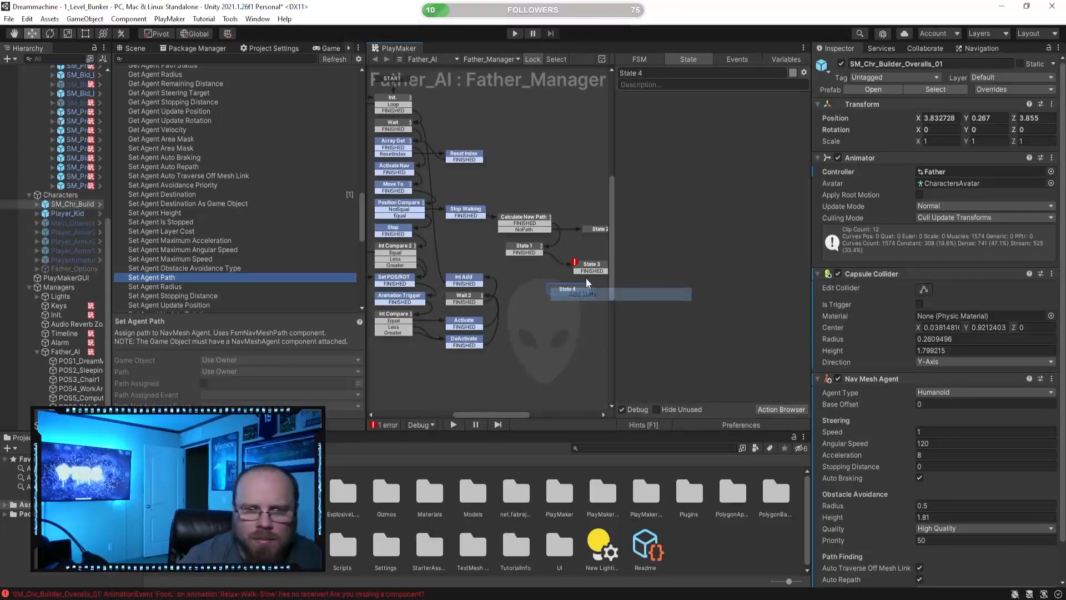
pyautogui.moveTo(570, 287); pyautogui.dragTo(527, 280)
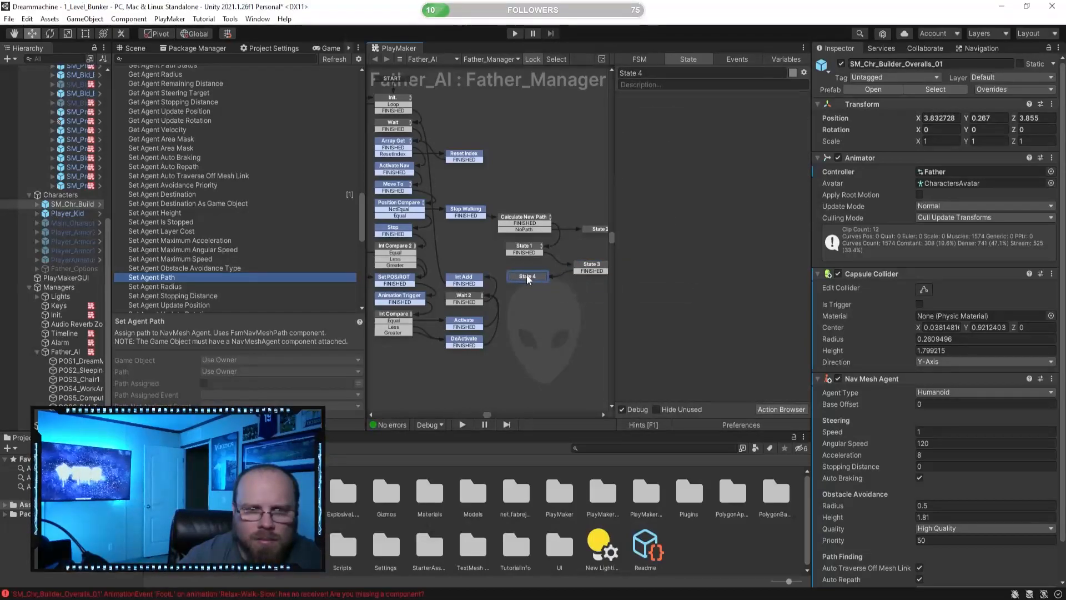
# - In State 3's Nav Mesh Agent Move To action, set the target to None and the target position to Dest_POS
pyautogui.click(581, 266)
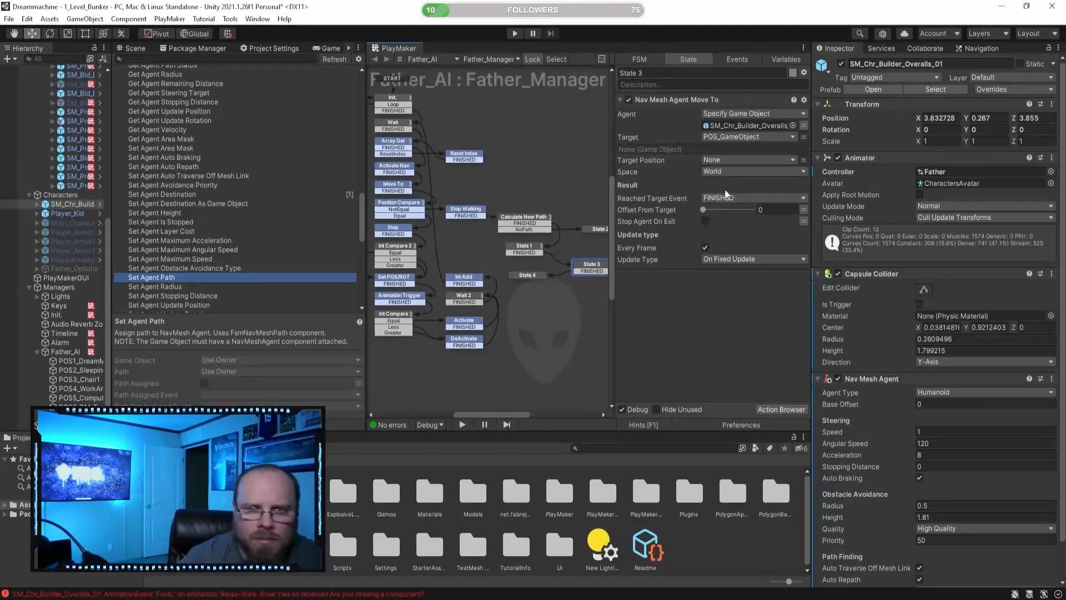
pyautogui.click(803, 137)
pyautogui.click(801, 137)
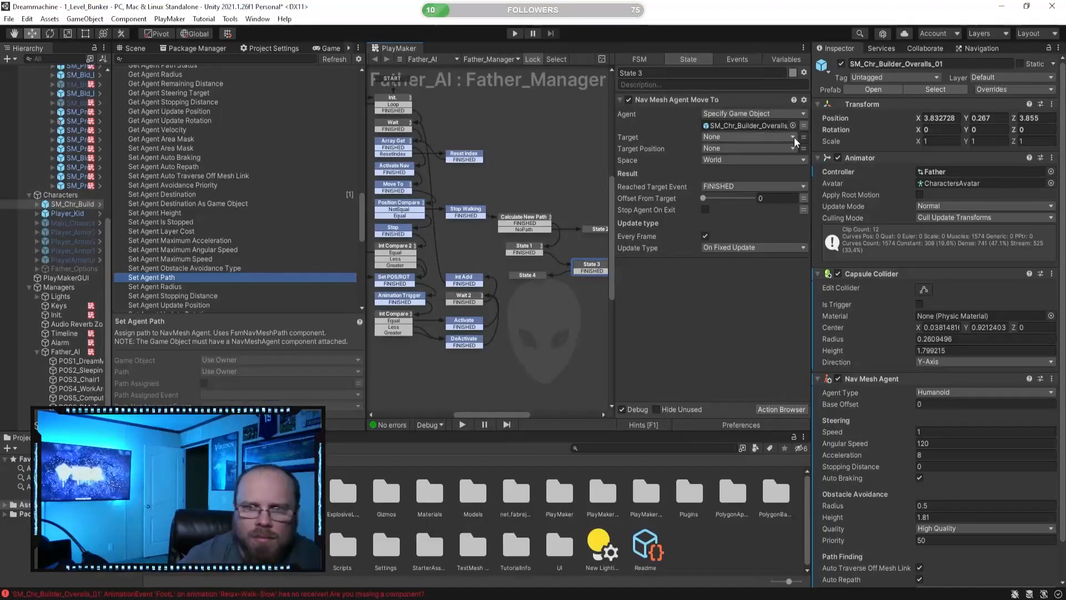
pyautogui.click(795, 138)
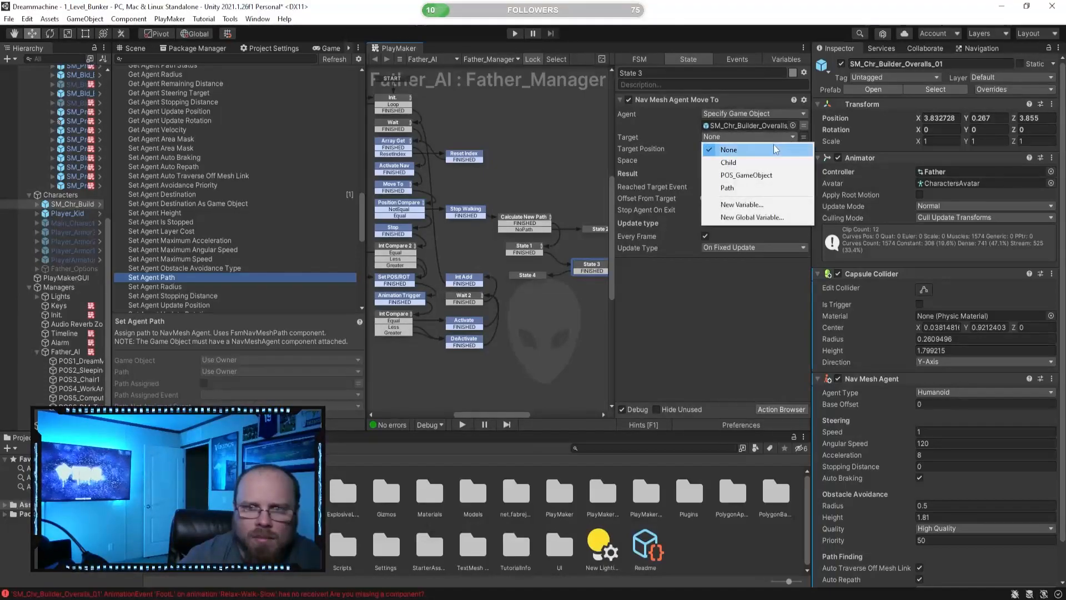
pyautogui.click(759, 177)
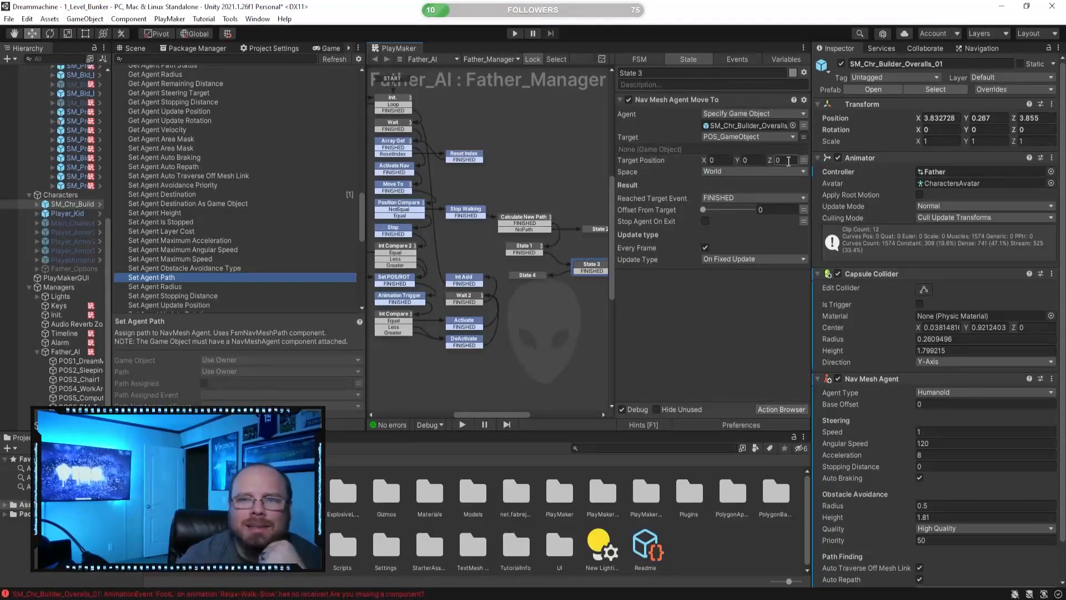
pyautogui.click(787, 160)
pyautogui.click(744, 198)
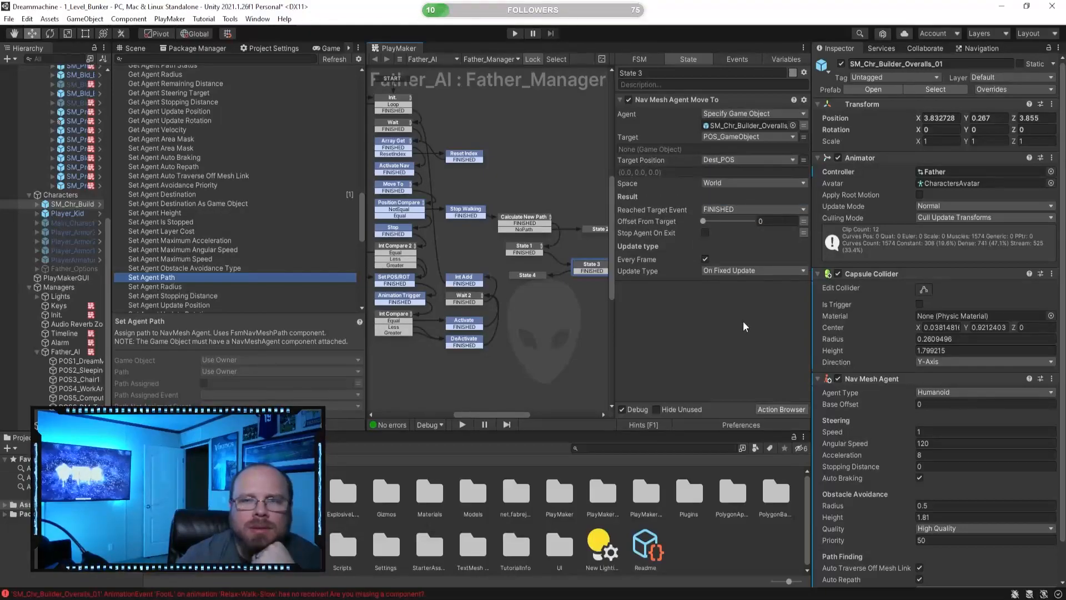
pyautogui.click(803, 137)
pyautogui.click(803, 137)
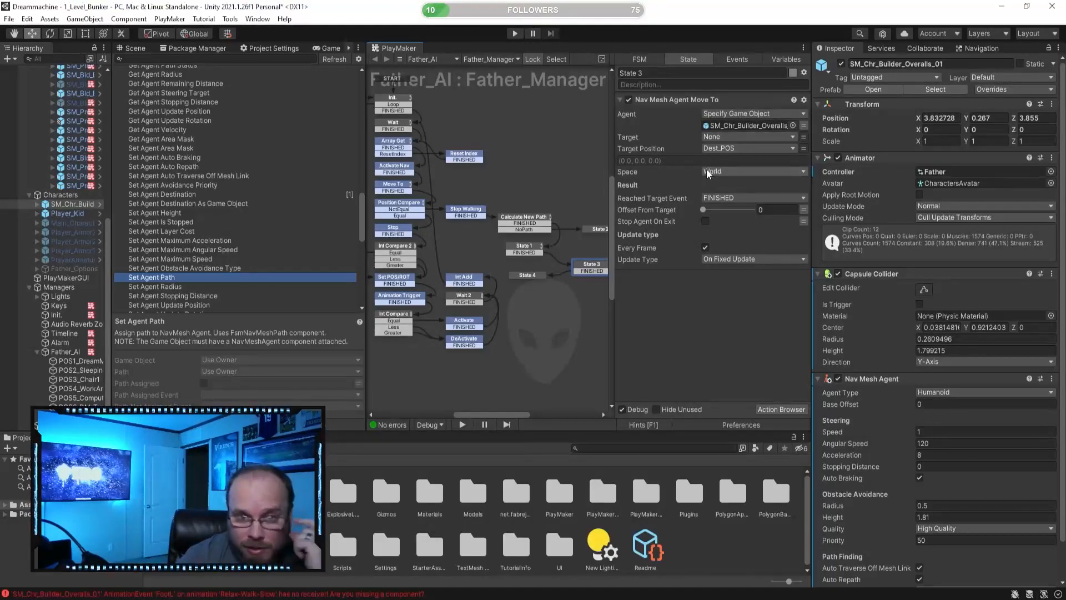
# - Run the level and set the father's Nav Mesh Agent speed to 5, following him through the bunker in the Scene view
pyautogui.click(574, 292)
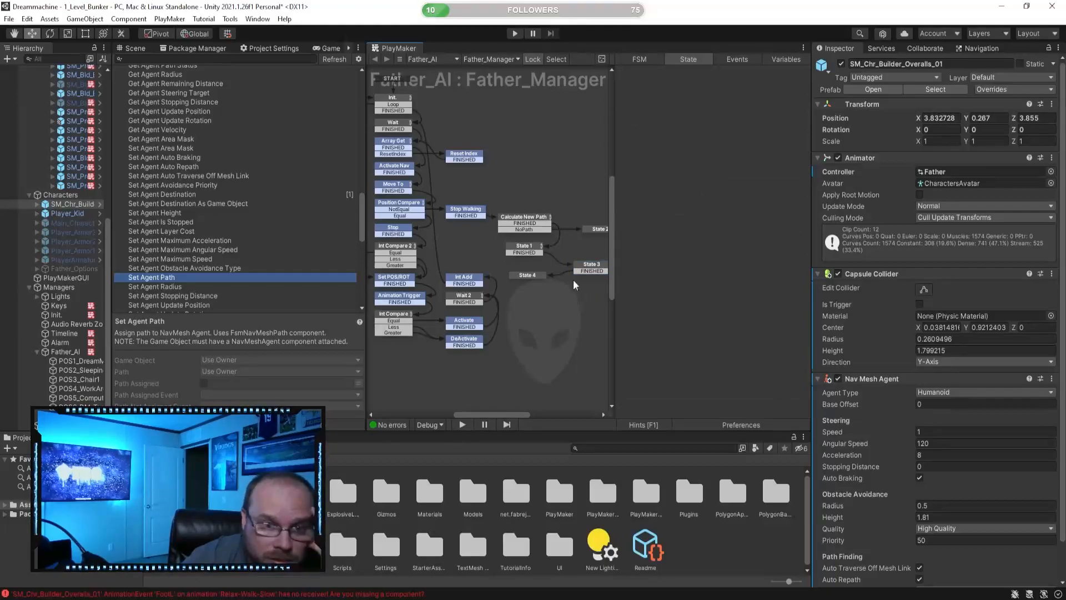
pyautogui.click(524, 254)
pyautogui.click(512, 32)
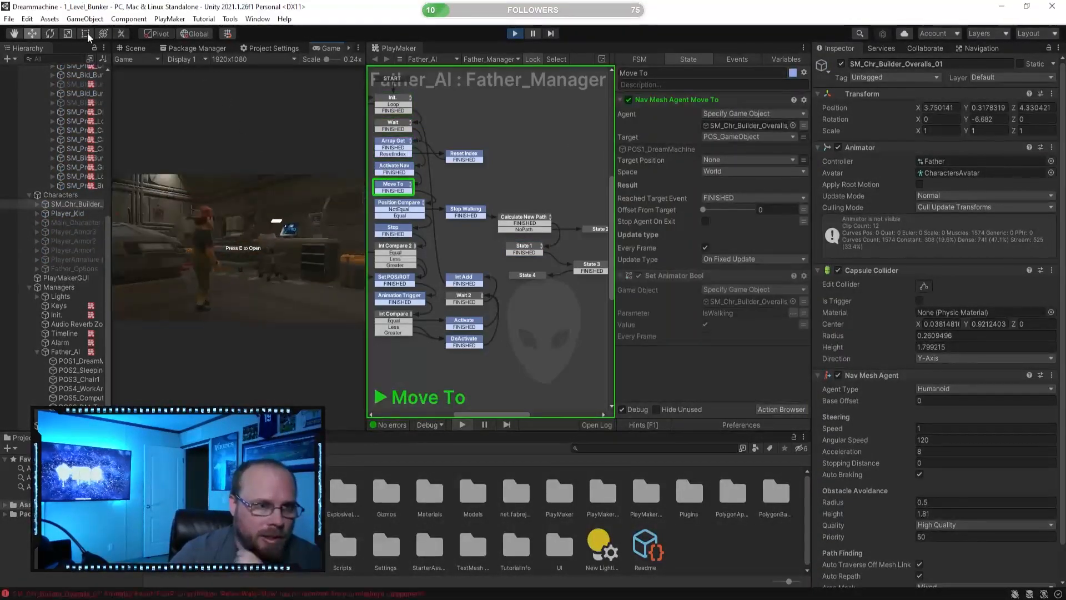
pyautogui.click(136, 49)
pyautogui.click(926, 429)
pyautogui.write('5')
pyautogui.moveTo(218, 318); pyautogui.dragTo(206, 285, button='right')
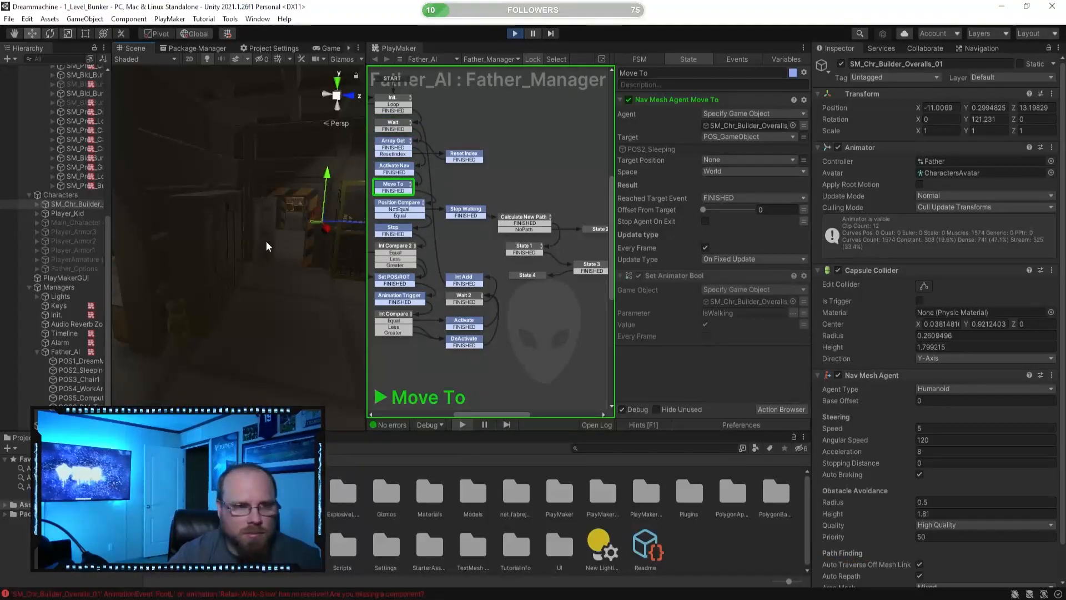
pyautogui.moveTo(294, 258); pyautogui.dragTo(48, 241, button='right')
# - Set the father's Nav Mesh Agent speed to 1 and watch him walk towards the chair position
pyautogui.click(944, 429)
pyautogui.write('1')
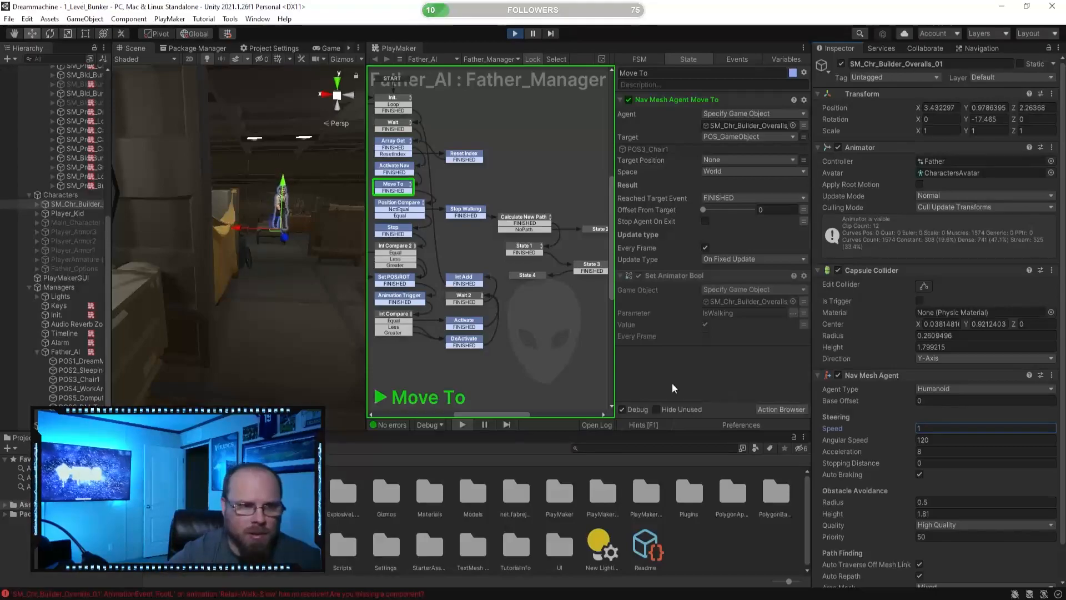
pyautogui.moveTo(261, 311); pyautogui.dragTo(286, 318, button='right')
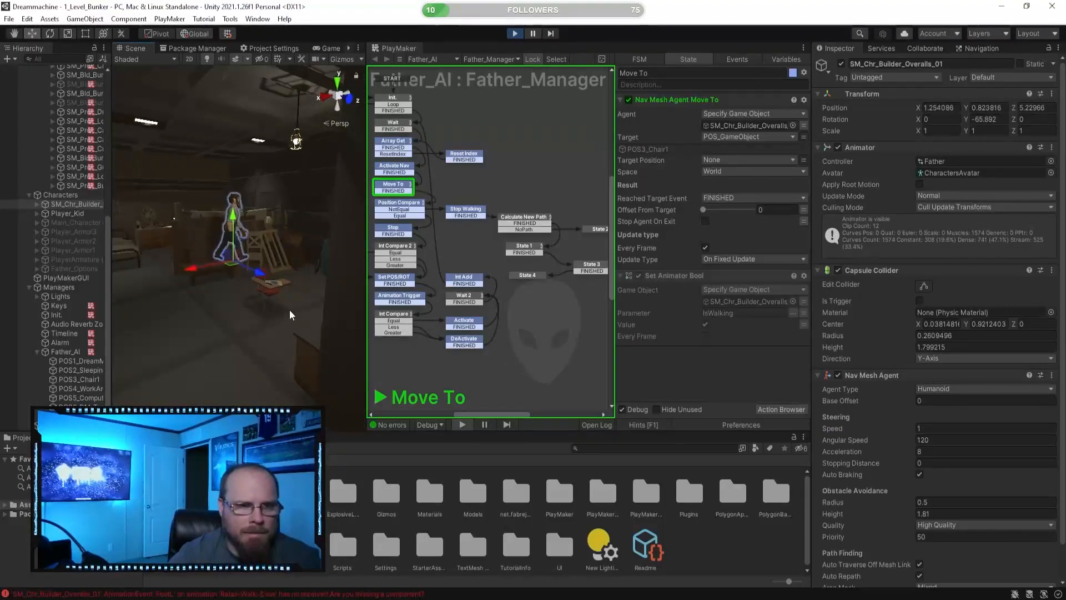
pyautogui.moveTo(202, 272); pyautogui.dragTo(279, 278, button='right')
pyautogui.press('w')
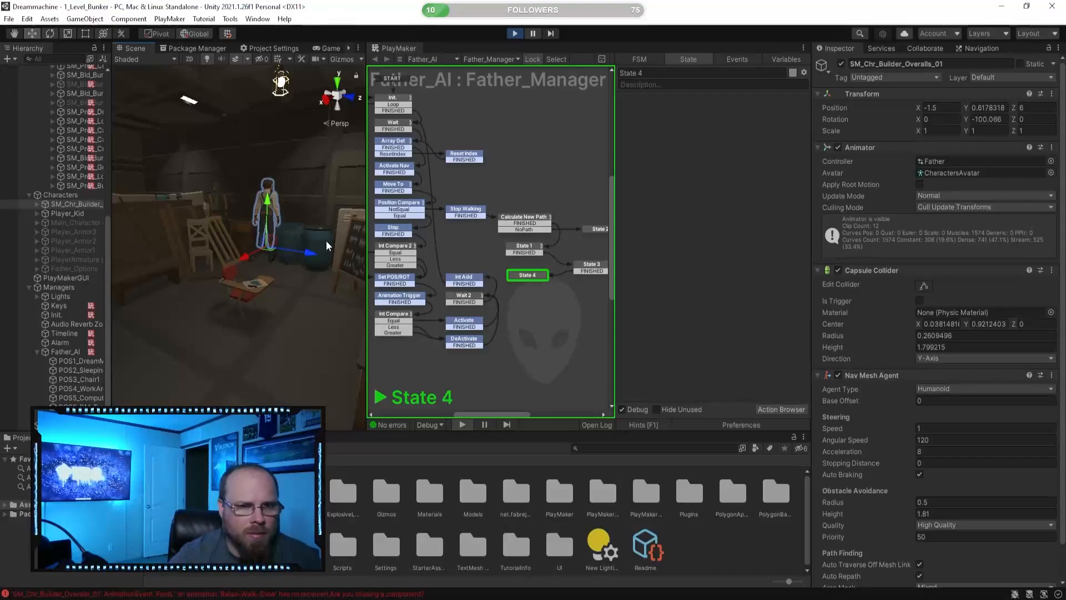
# - Examine State 3's settings and the father's stopping place up close, and end the play test
pyautogui.click(584, 267)
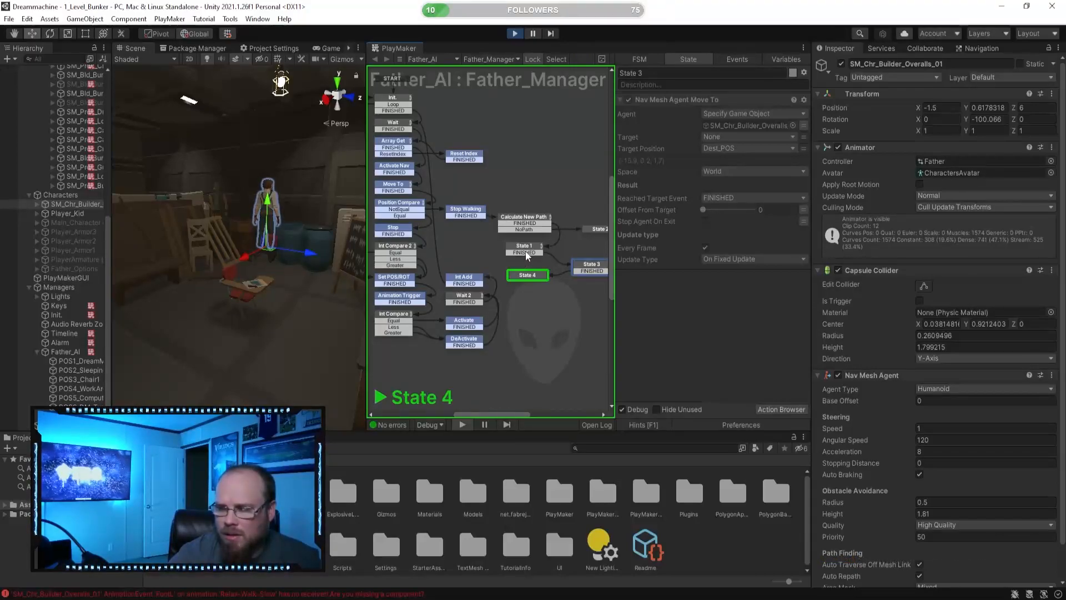
pyautogui.moveTo(268, 304); pyautogui.dragTo(217, 329, button='right')
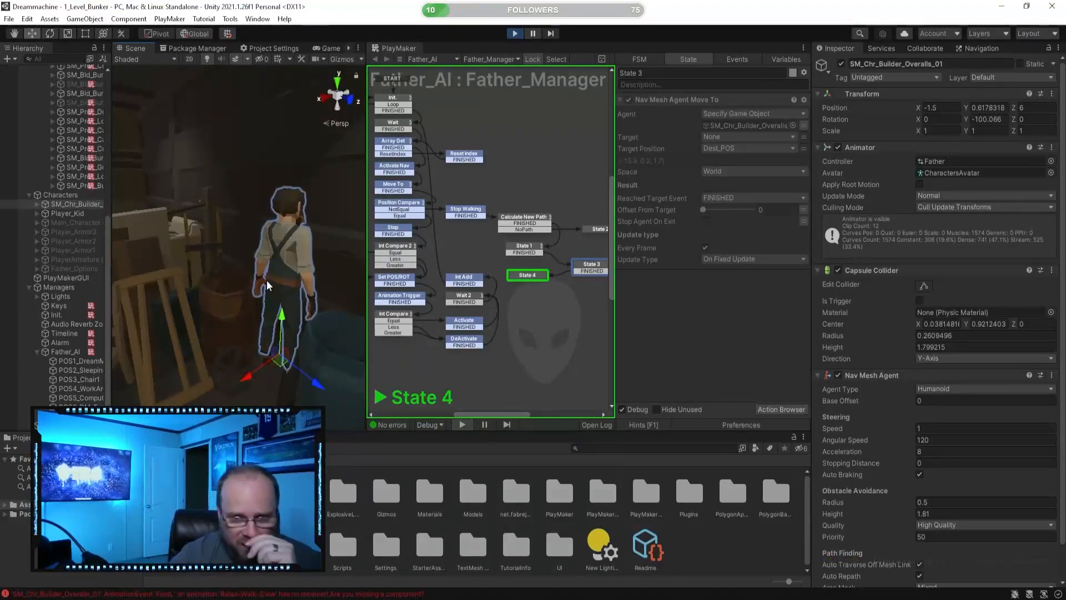
pyautogui.moveTo(271, 275)
pyautogui.mouseDown(button='right')
pyautogui.moveTo(214, 279)
pyautogui.moveTo(269, 271)
pyautogui.moveTo(152, 248)
pyautogui.moveTo(286, 276)
pyautogui.mouseUp(button='right')
pyautogui.press('s')
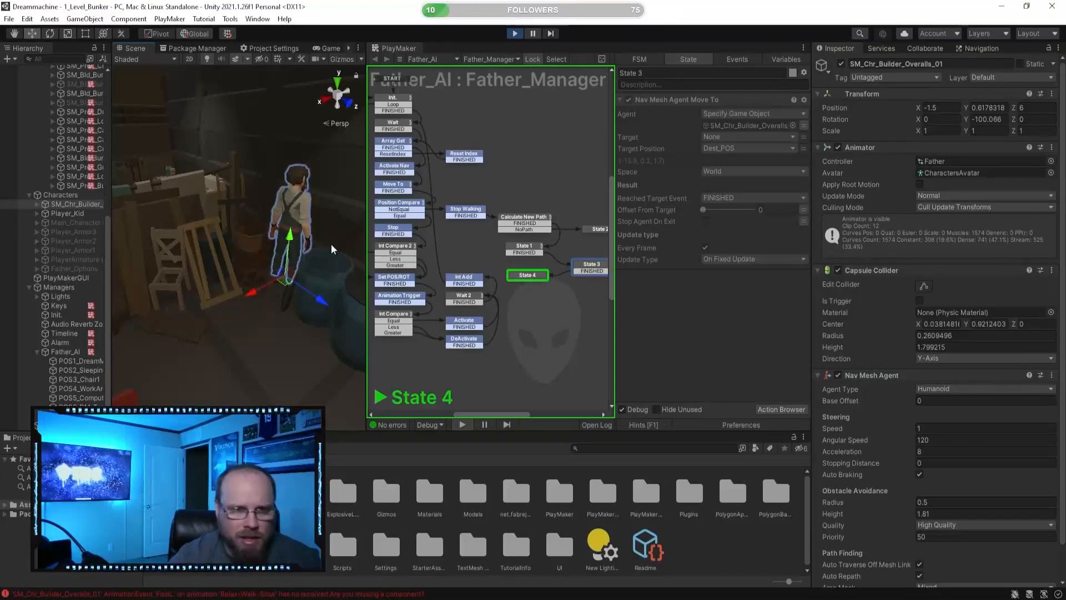
pyautogui.click(514, 35)
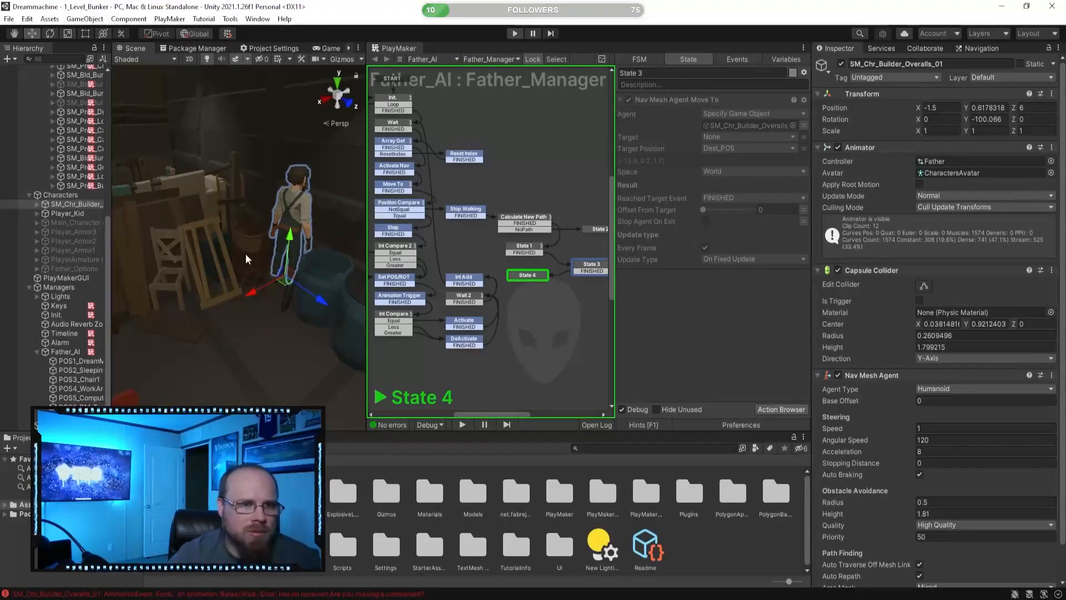
pyautogui.moveTo(344, 239)
pyautogui.mouseDown(button='right')
pyautogui.moveTo(200, 225)
pyautogui.moveTo(183, 234)
pyautogui.moveTo(229, 251)
pyautogui.moveTo(344, 253)
pyautogui.mouseUp(button='right')
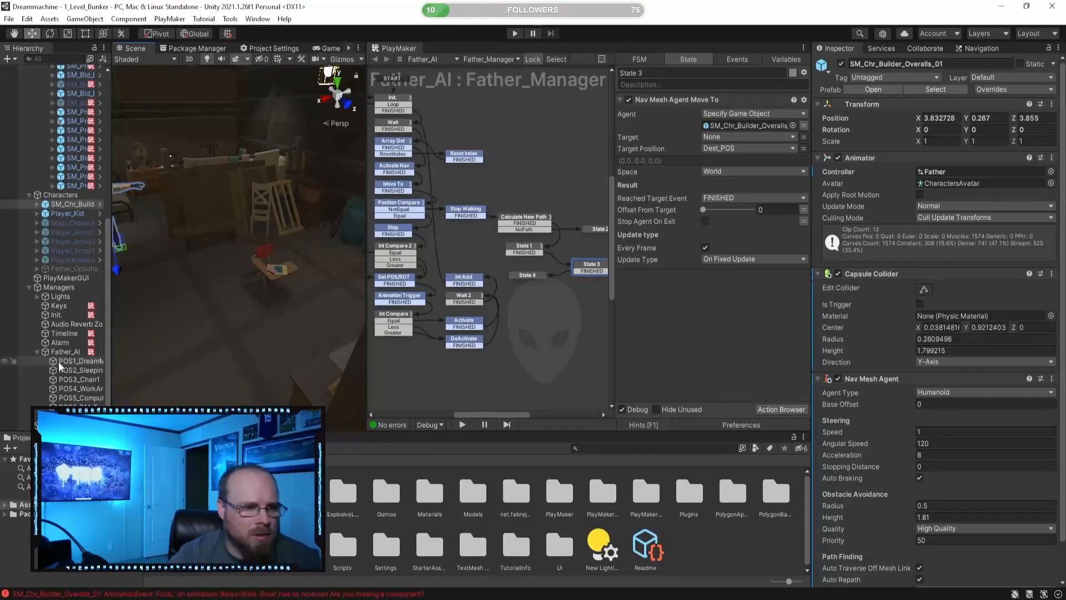
# - Review the actions and events in State 1, Calculate New Path, State 2 and State 3 against the father's place in the scene
pyautogui.click(581, 318)
pyautogui.click(524, 247)
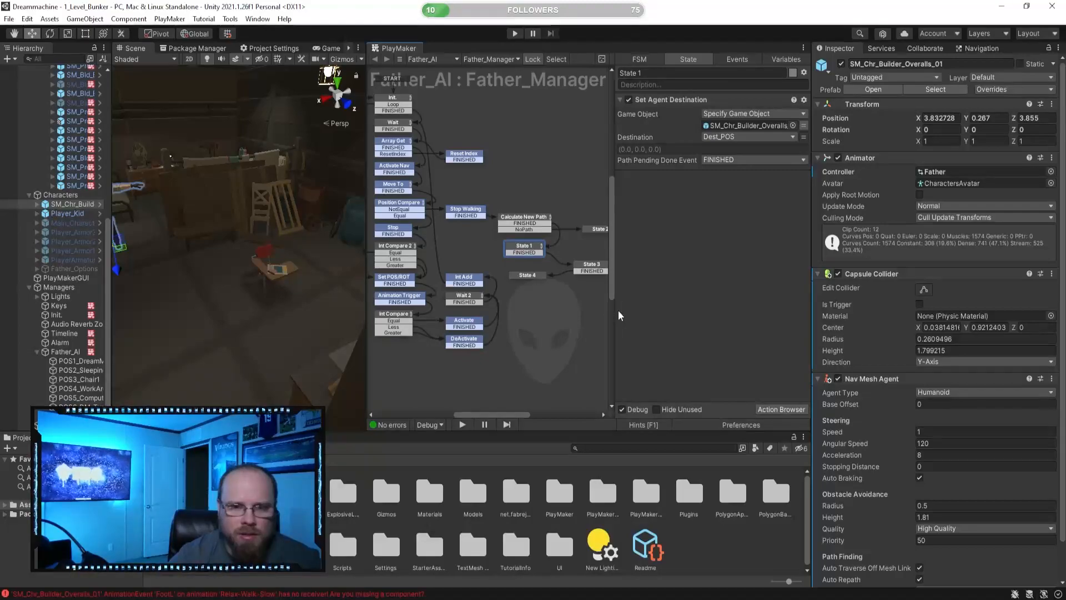
pyautogui.scroll(-1, 521, 286)
pyautogui.moveTo(521, 286); pyautogui.dragTo(472, 285, button='middle')
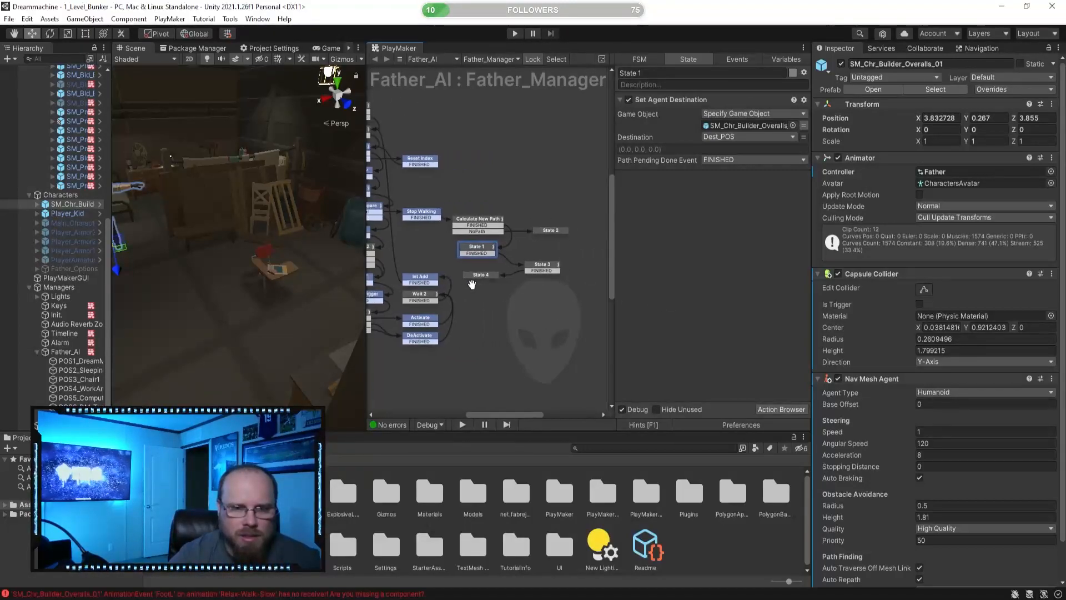
pyautogui.click(488, 220)
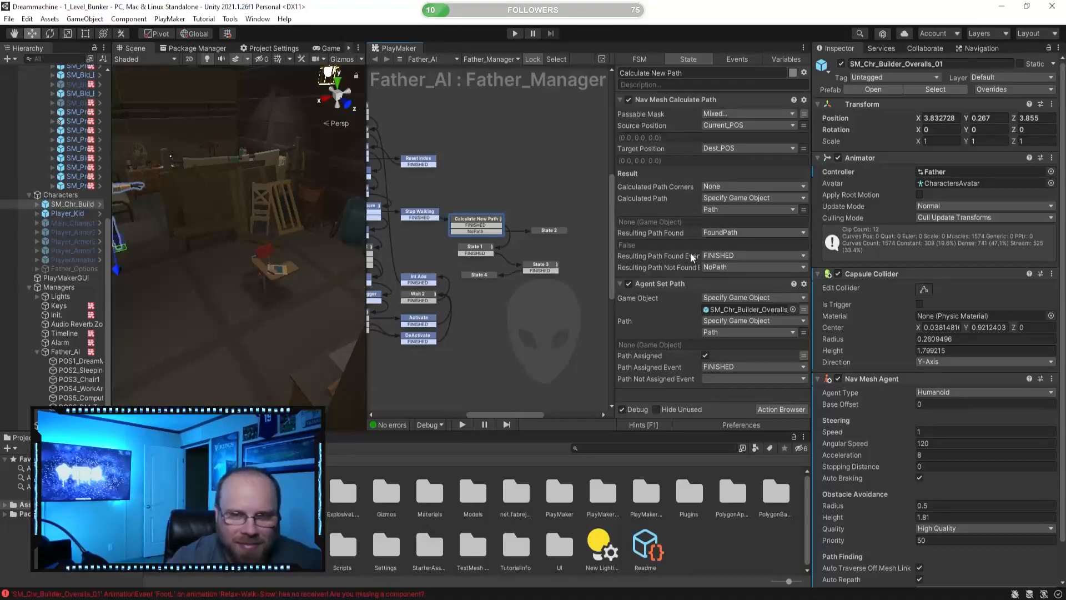
pyautogui.click(555, 230)
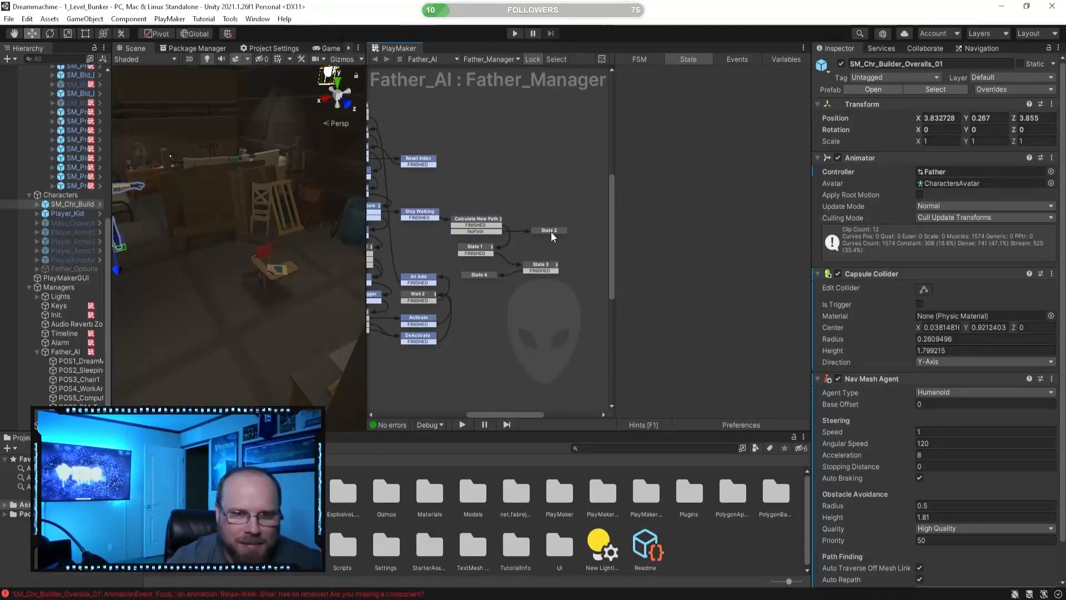
pyautogui.click(491, 224)
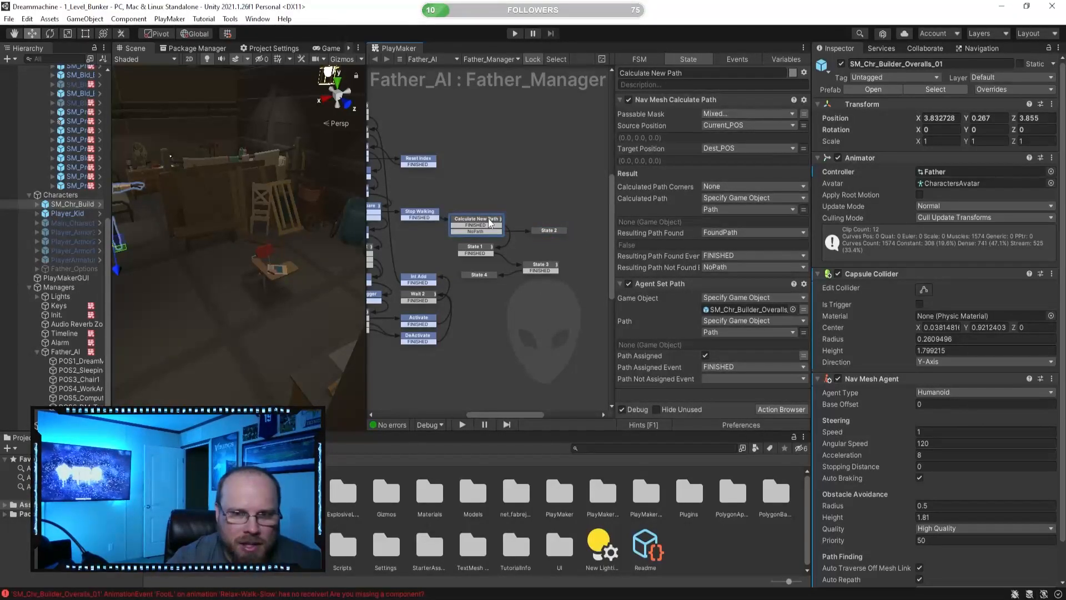
pyautogui.moveTo(277, 264); pyautogui.dragTo(167, 225, button='right')
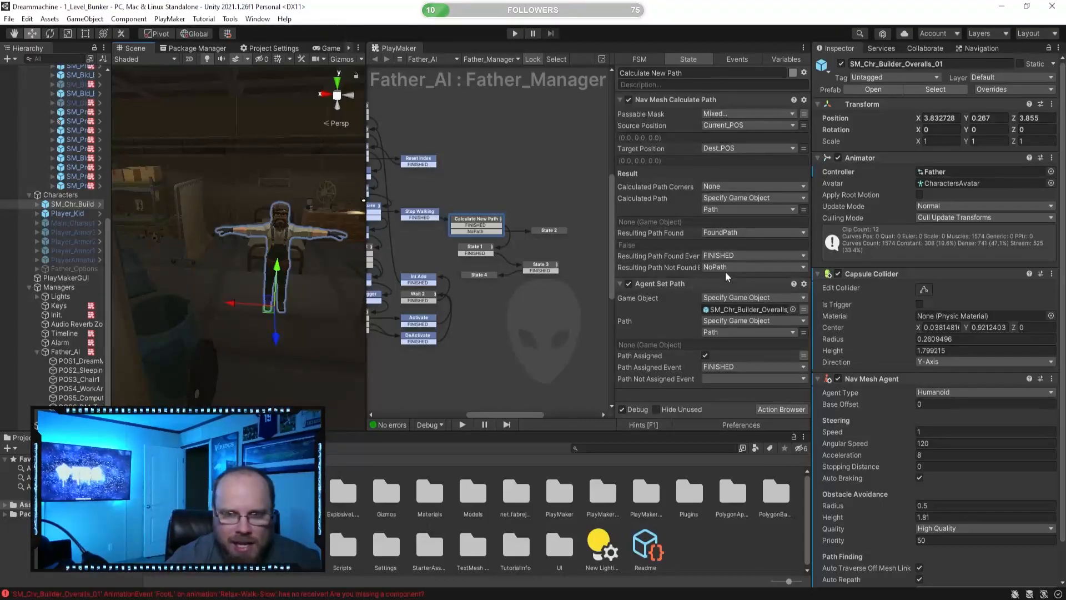
pyautogui.click(505, 331)
pyautogui.click(473, 248)
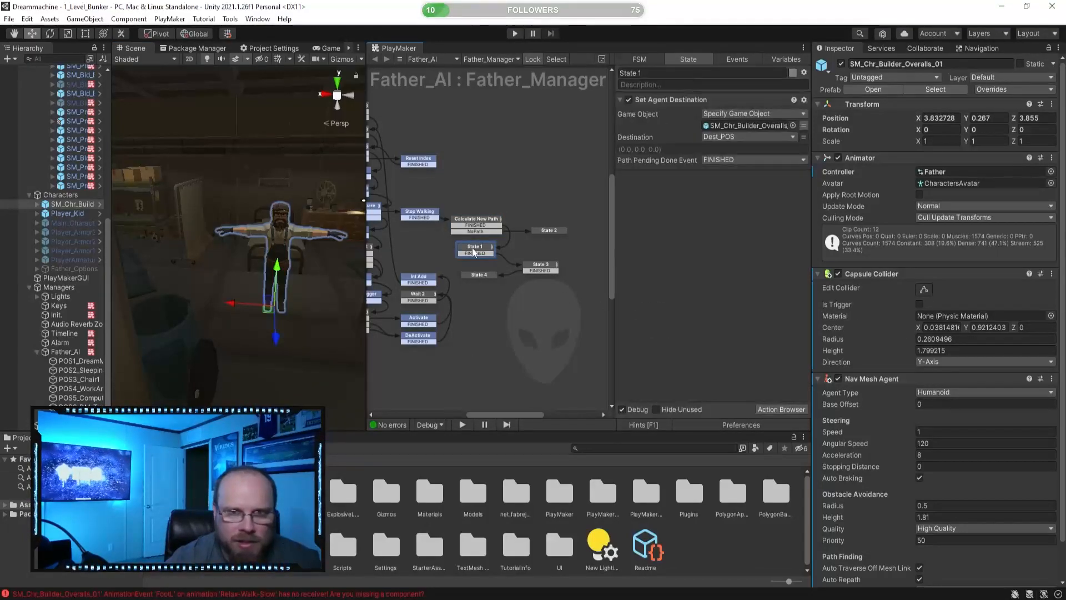
pyautogui.click(538, 267)
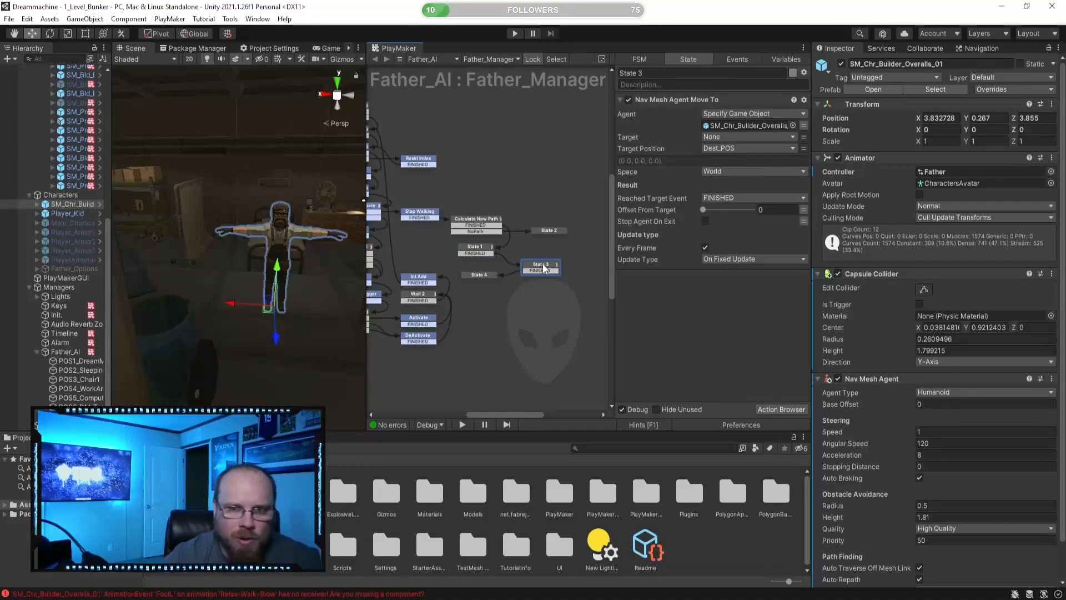
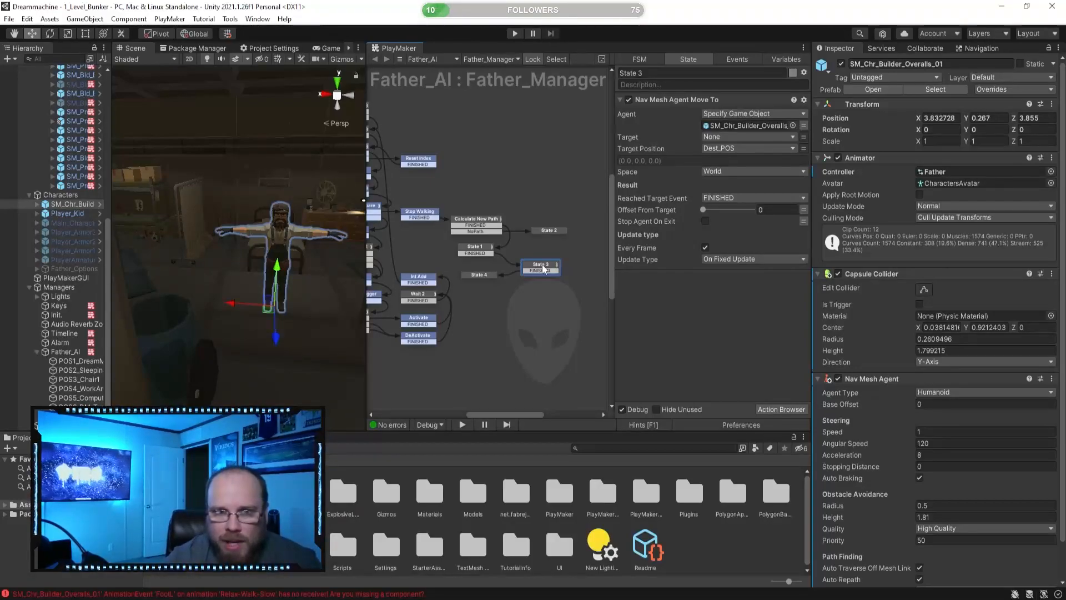
# - Look over the bunker walkway and recheck the recovery chain from Stop Walking through Calculate New Path to State 1
pyautogui.moveTo(301, 299); pyautogui.dragTo(246, 339, button='right')
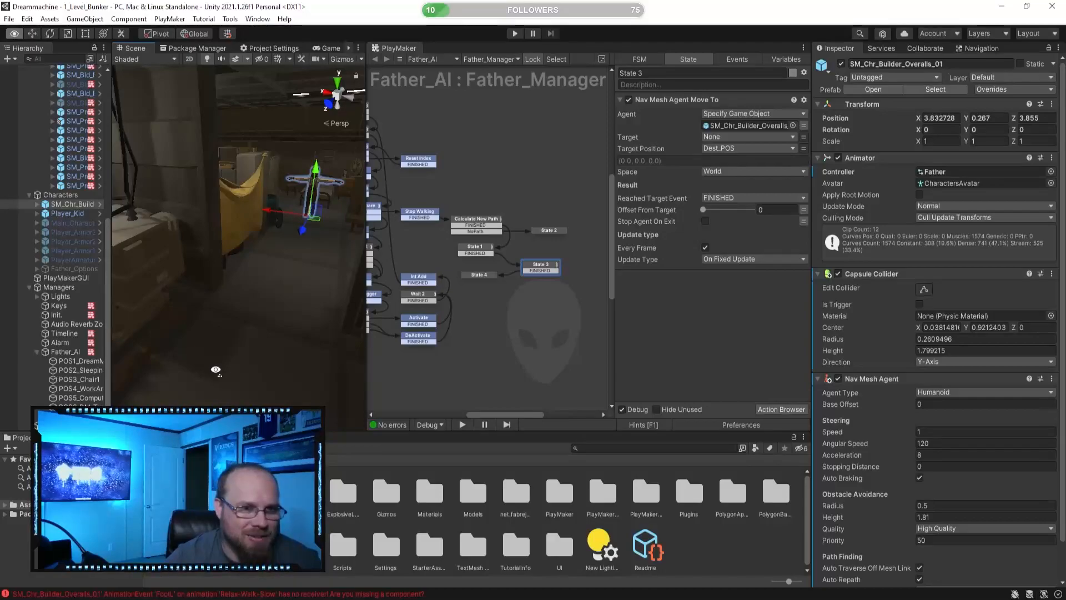
pyautogui.moveTo(215, 374); pyautogui.dragTo(239, 368, button='right')
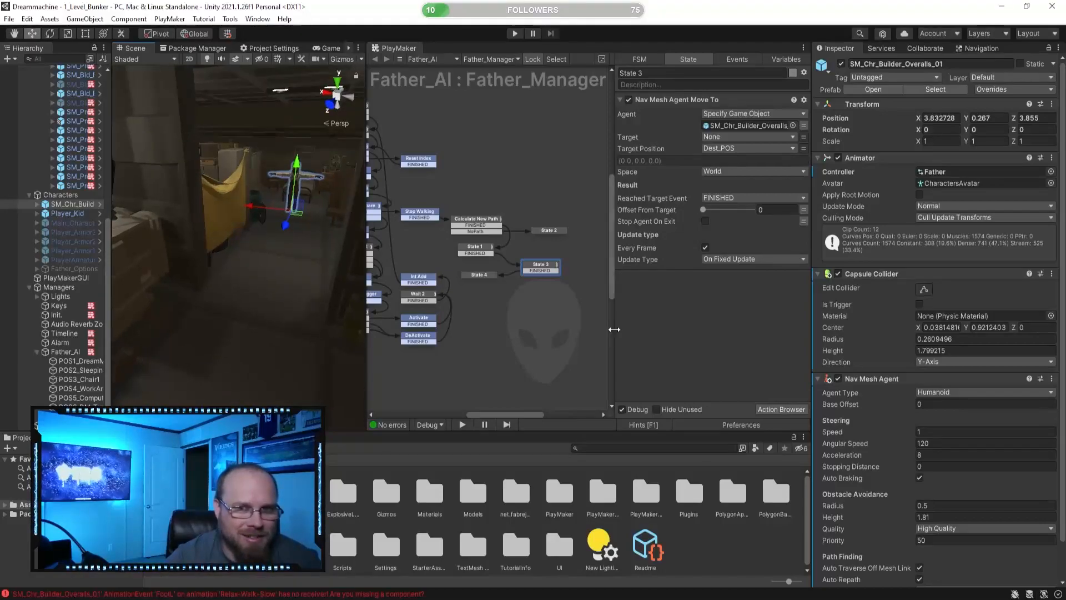
pyautogui.click(494, 222)
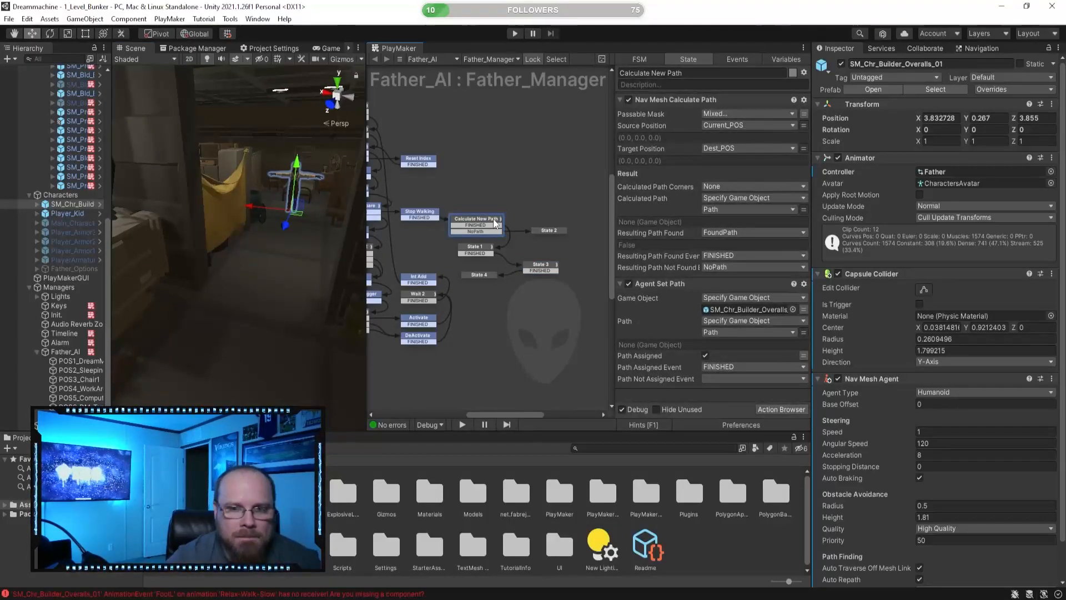
pyautogui.click(418, 212)
pyautogui.click(473, 228)
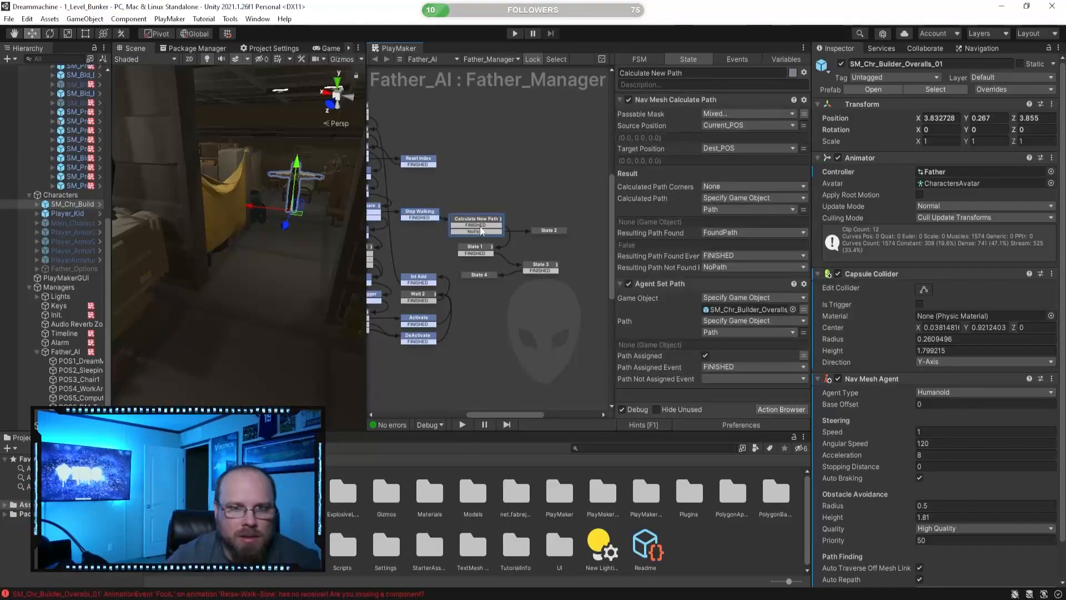
pyautogui.click(556, 230)
pyautogui.click(475, 249)
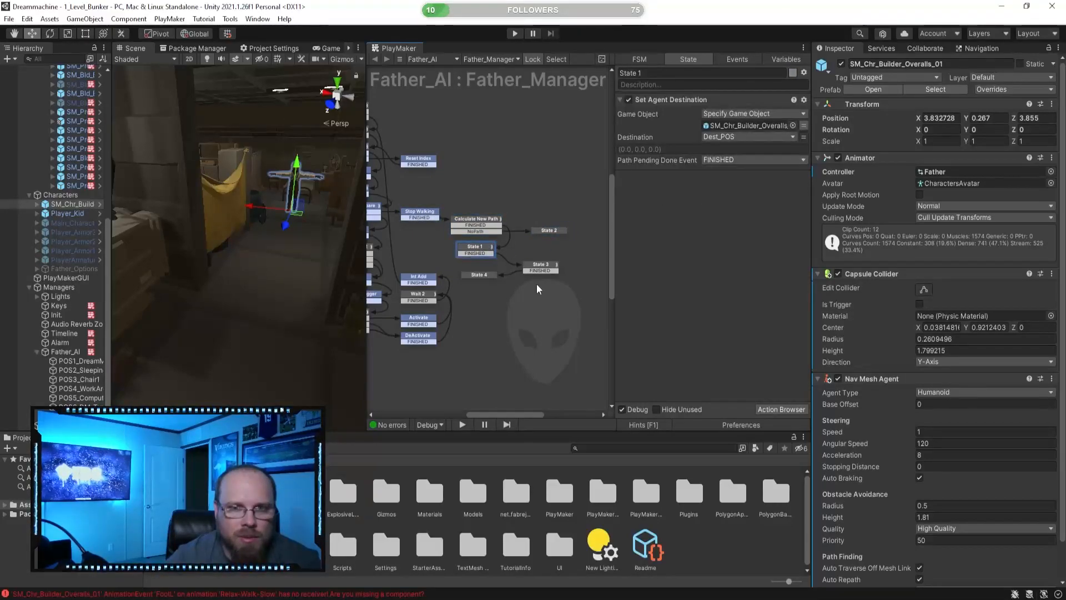
# - Delete the unused Reset variable from the Father_Manager FSM
pyautogui.click(541, 284)
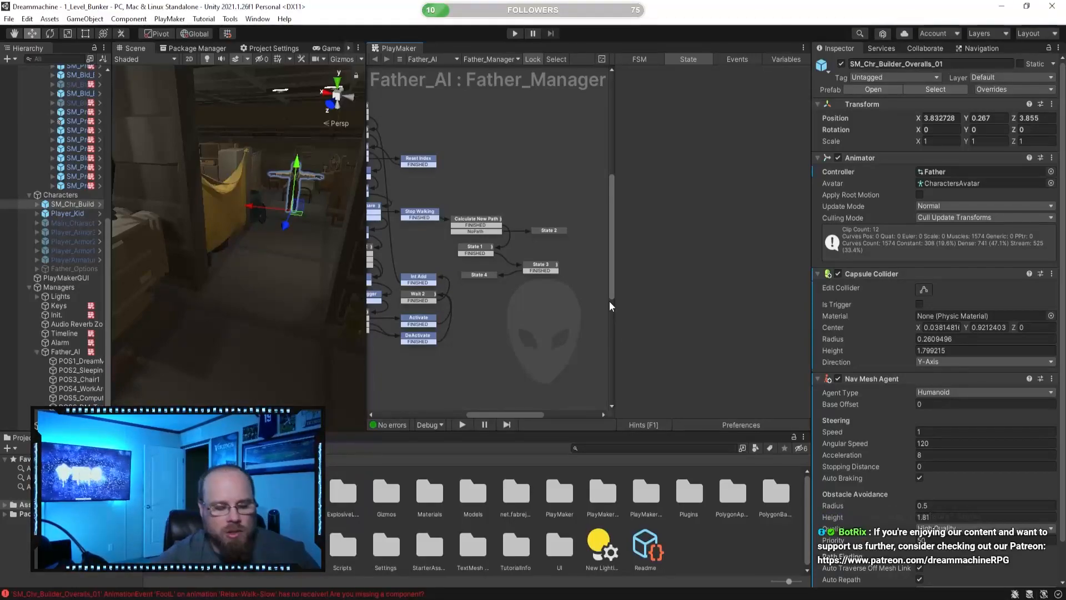
pyautogui.click(778, 61)
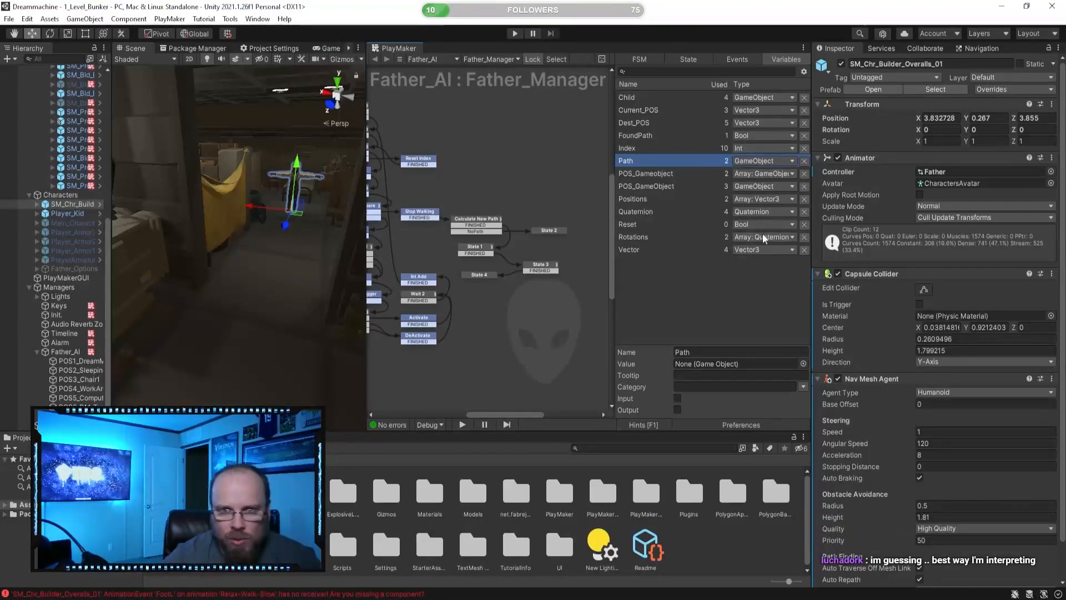
pyautogui.click(805, 224)
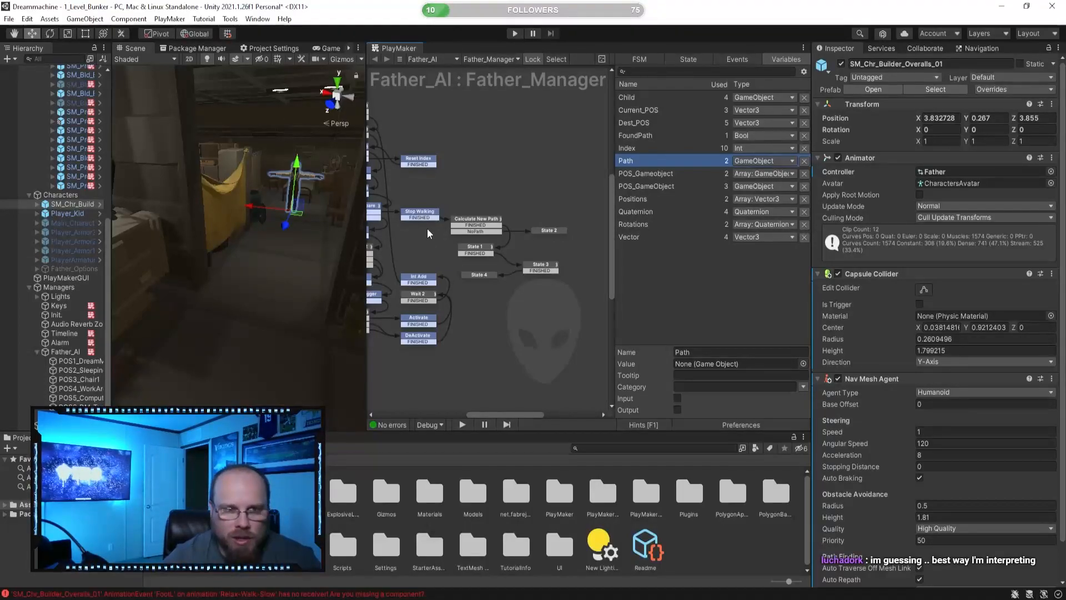
# - Create an empty child object under Father_AI in the Hierarchy and name it Waypoints
pyautogui.moveTo(304, 269); pyautogui.dragTo(231, 292, button='right')
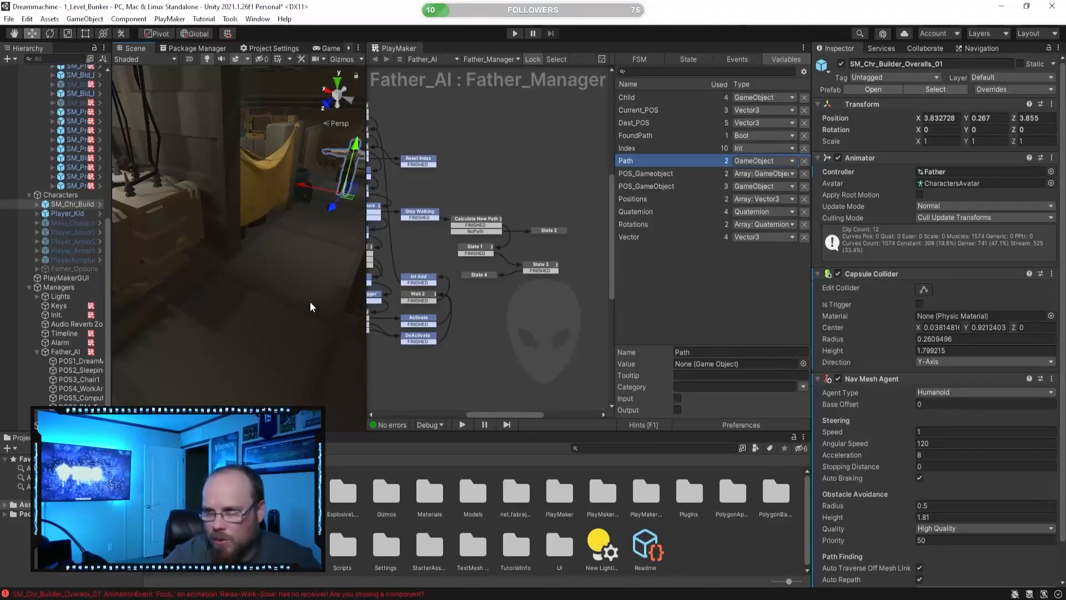
pyautogui.moveTo(295, 325); pyautogui.dragTo(161, 355, button='right')
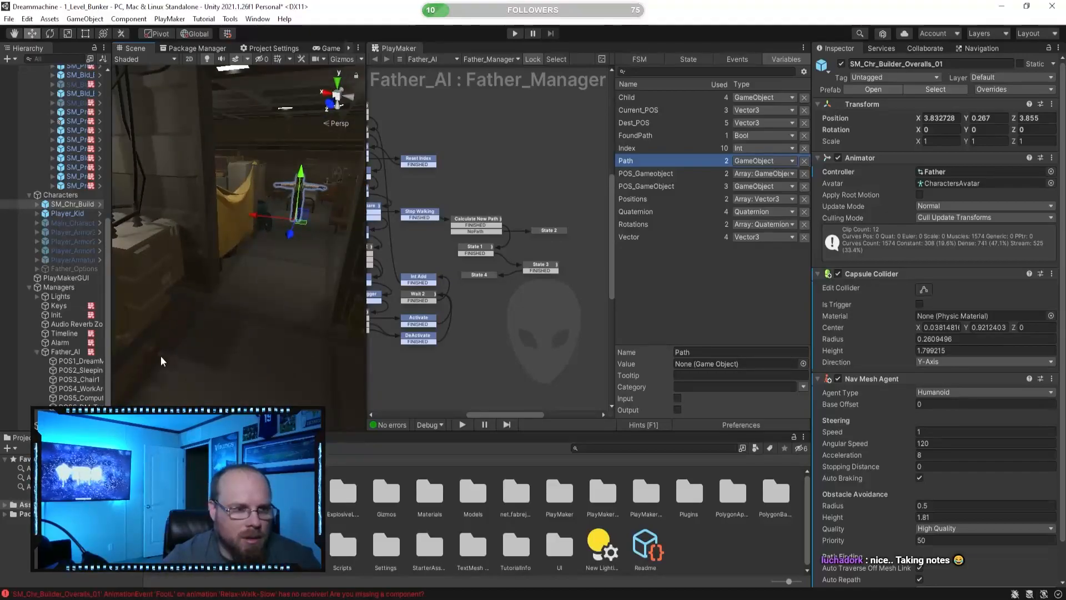
pyautogui.rightClick(71, 352)
pyautogui.click(258, 359)
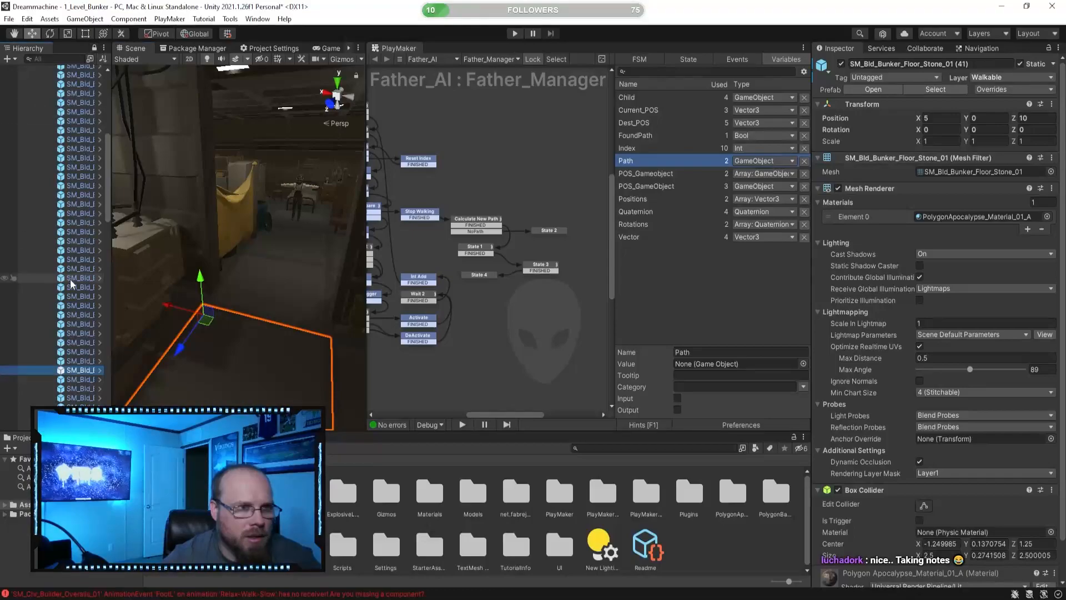
pyautogui.scroll(10, 72, 283)
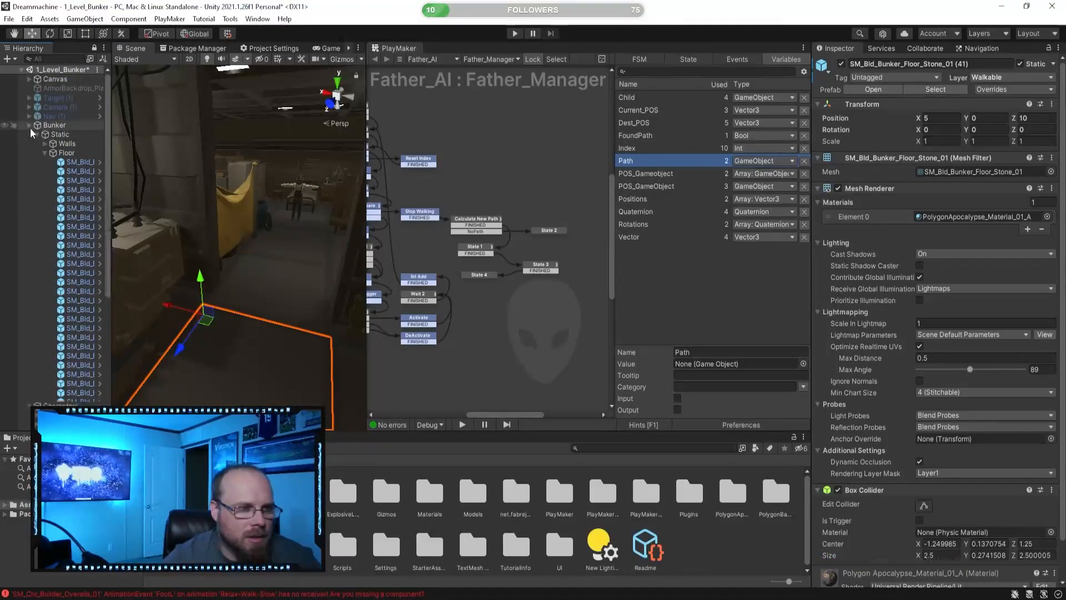
pyautogui.click(29, 125)
pyautogui.click(63, 291)
pyautogui.rightClick(72, 291)
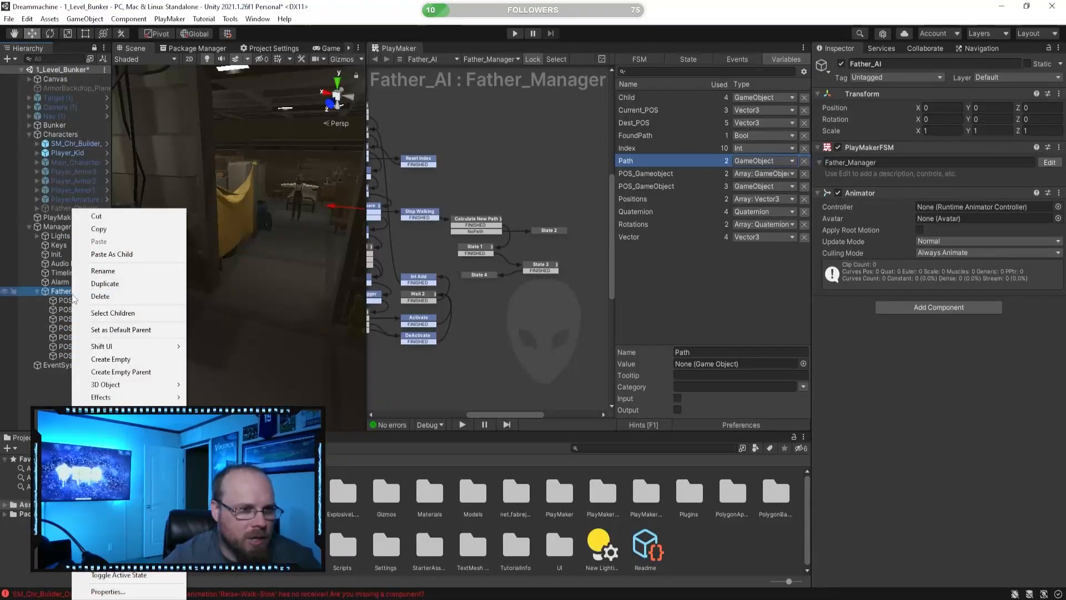
pyautogui.click(135, 358)
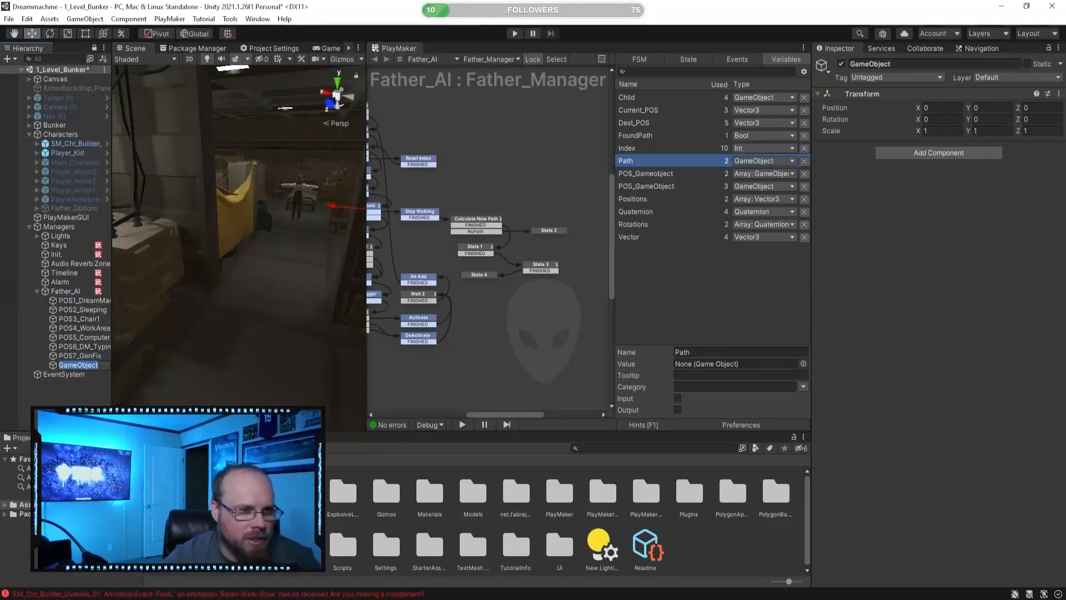
pyautogui.write('Wayp')
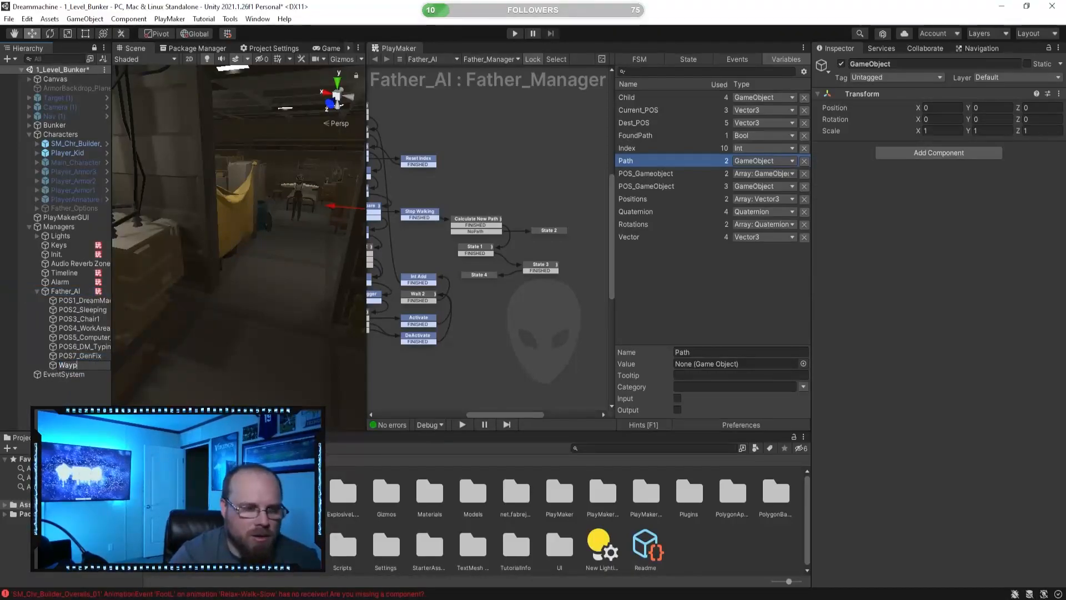
pyautogui.write('oints')
pyautogui.press('Return')
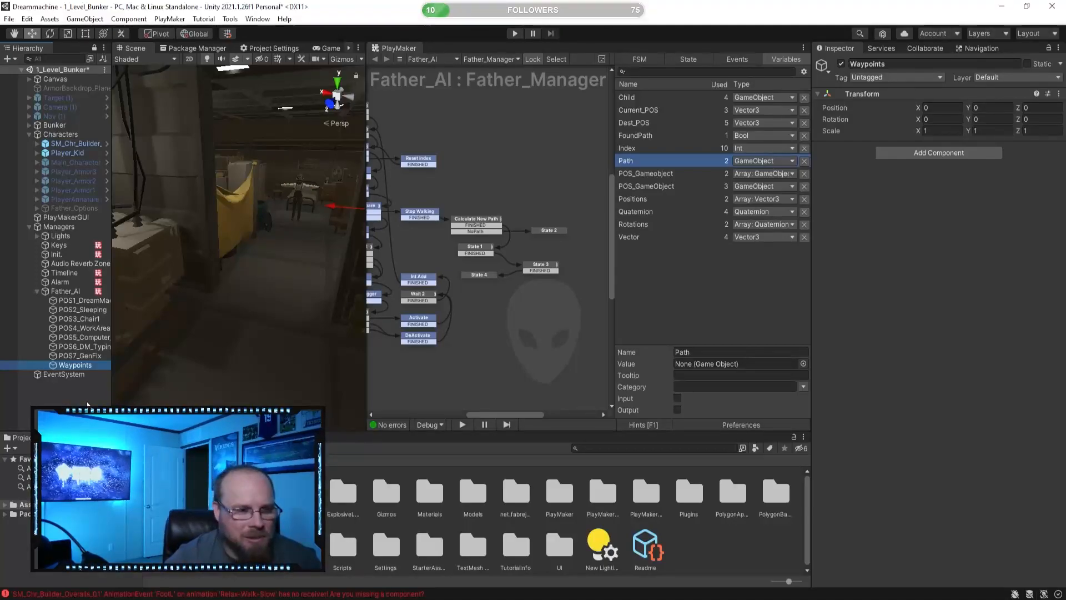
# - Create an empty child object inside Waypoints and name it WP1
pyautogui.moveTo(215, 309); pyautogui.dragTo(242, 337, button='right')
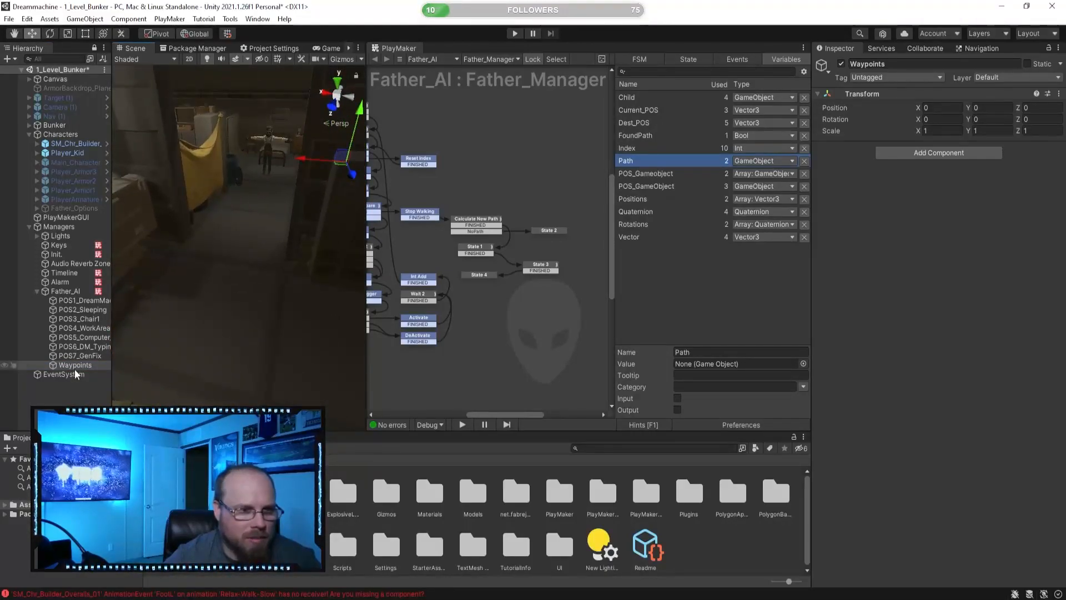
pyautogui.rightClick(76, 366)
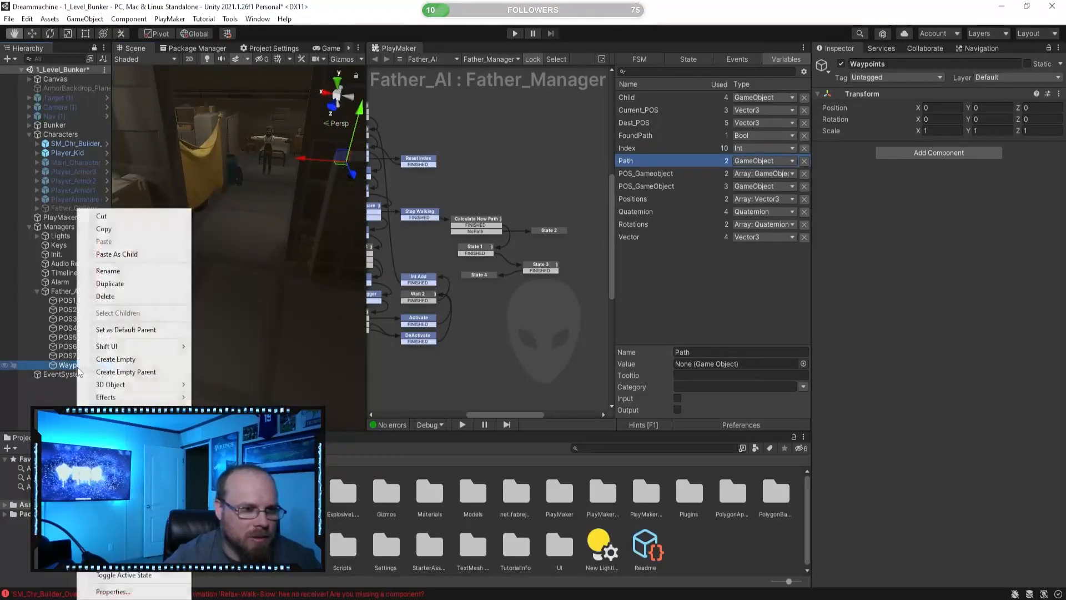
pyautogui.click(143, 359)
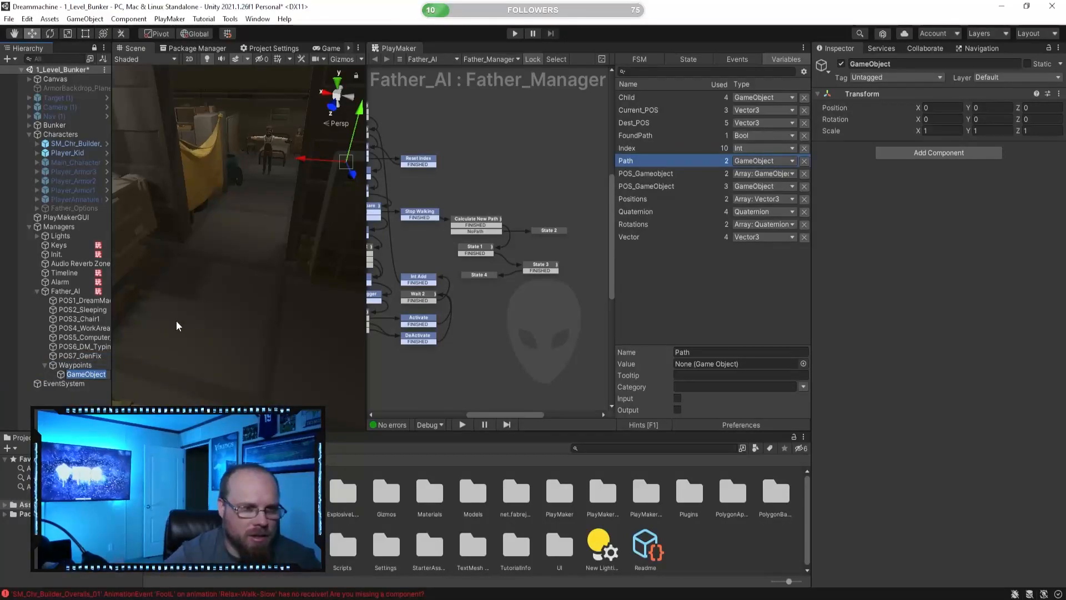
pyautogui.write('WP')
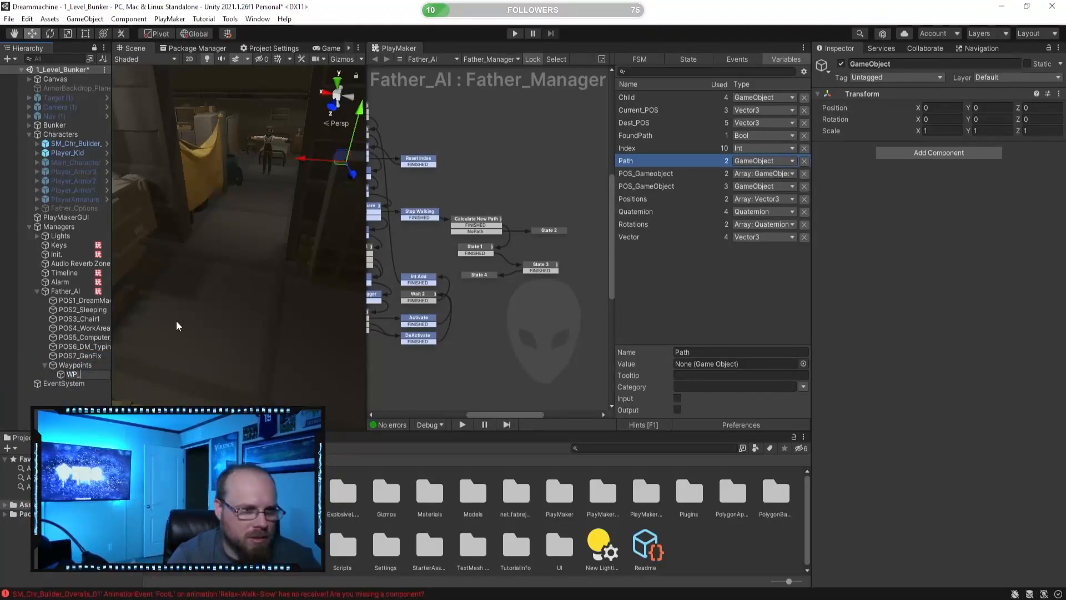
pyautogui.write('1')
pyautogui.press('Return')
# - Move WP1 onto the open bunker walkway in front of the father, at about X 3.71, Y 0.53, Z 11.218
pyautogui.moveTo(162, 264); pyautogui.dragTo(222, 252, button='right')
pyautogui.moveTo(274, 168); pyautogui.dragTo(305, 370)
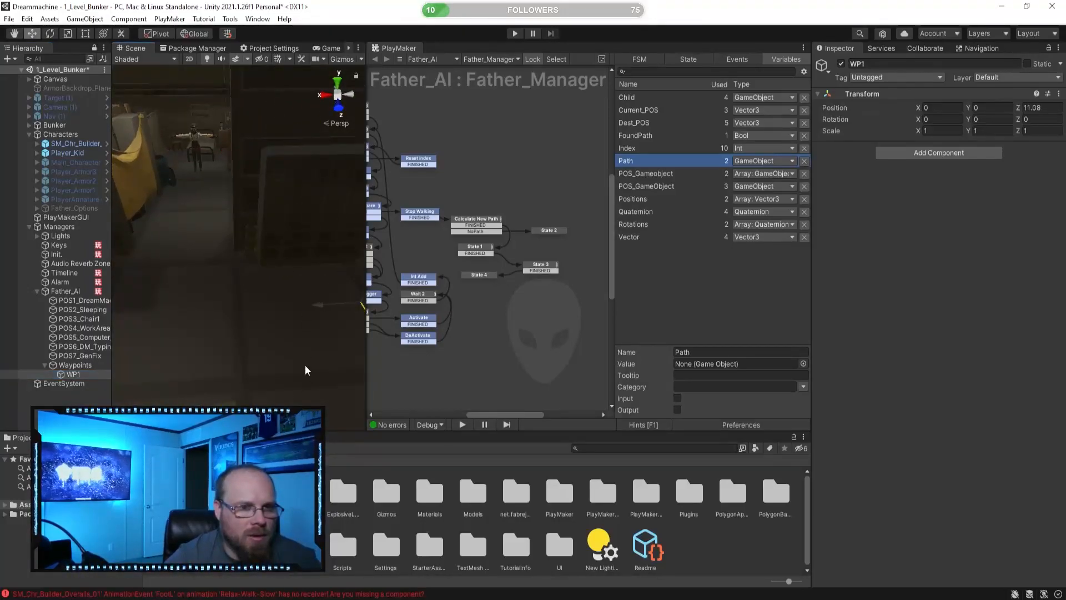
pyautogui.moveTo(144, 326); pyautogui.dragTo(133, 326)
pyautogui.moveTo(133, 326); pyautogui.dragTo(228, 247, button='right')
pyautogui.moveTo(228, 247); pyautogui.dragTo(250, 218)
pyautogui.moveTo(250, 217)
pyautogui.mouseDown(button='right')
pyautogui.moveTo(259, 204)
pyautogui.moveTo(342, 267)
pyautogui.moveTo(334, 278)
pyautogui.moveTo(263, 233)
pyautogui.mouseUp(button='right')
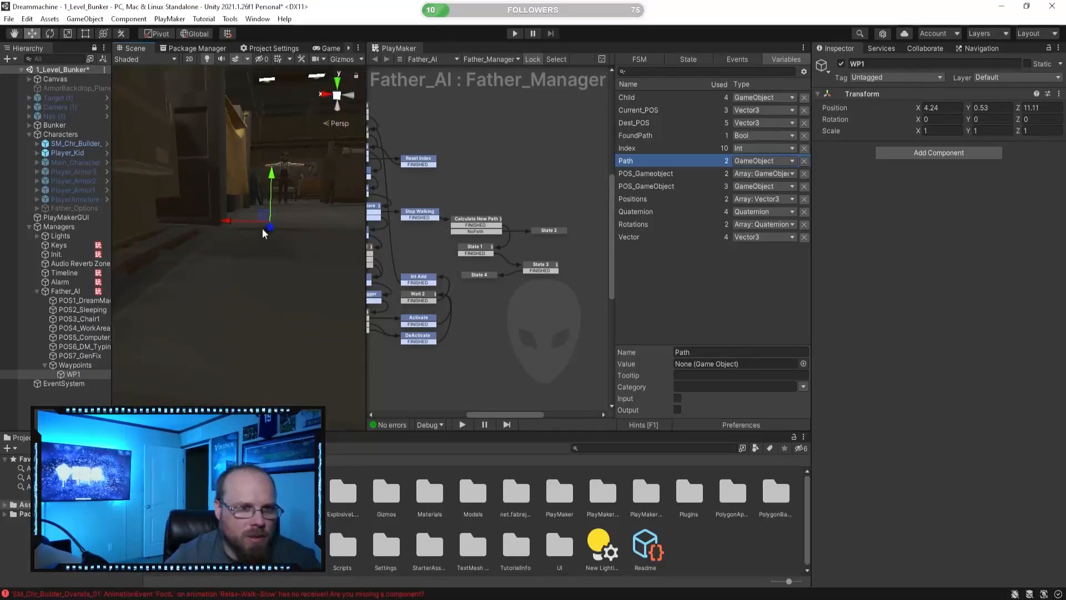
pyautogui.moveTo(228, 224); pyautogui.dragTo(295, 228)
pyautogui.moveTo(296, 228); pyautogui.dragTo(222, 258, button='right')
pyautogui.moveTo(285, 305); pyautogui.dragTo(296, 305)
pyautogui.press('d')
pyautogui.moveTo(303, 258); pyautogui.dragTo(298, 257, button='right')
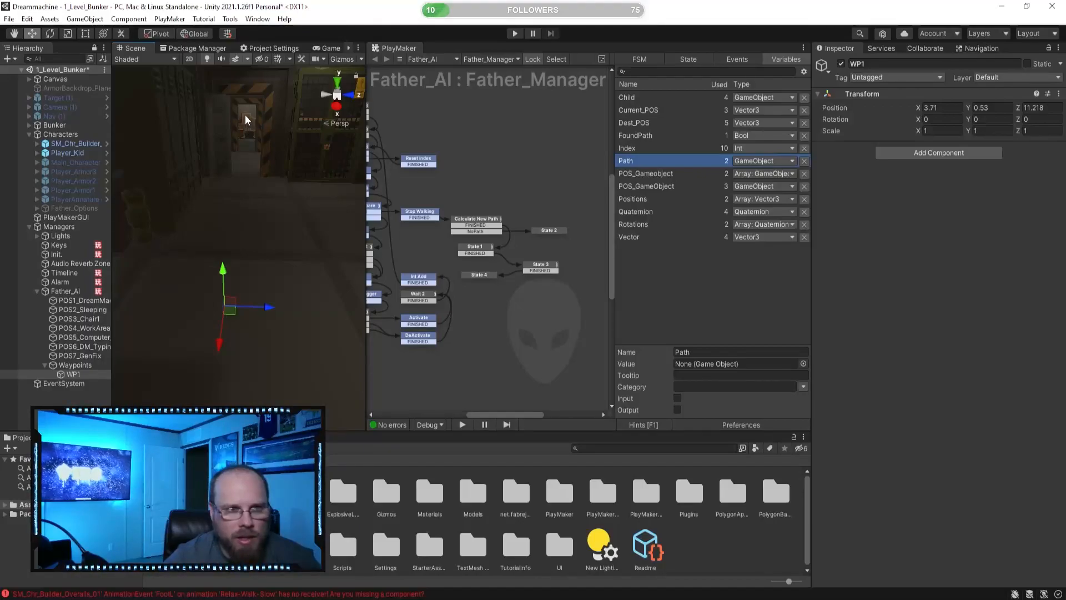
# - Rename the first waypoint as WP (1)
pyautogui.moveTo(256, 196); pyautogui.dragTo(114, 309, button='right')
pyautogui.click(89, 374)
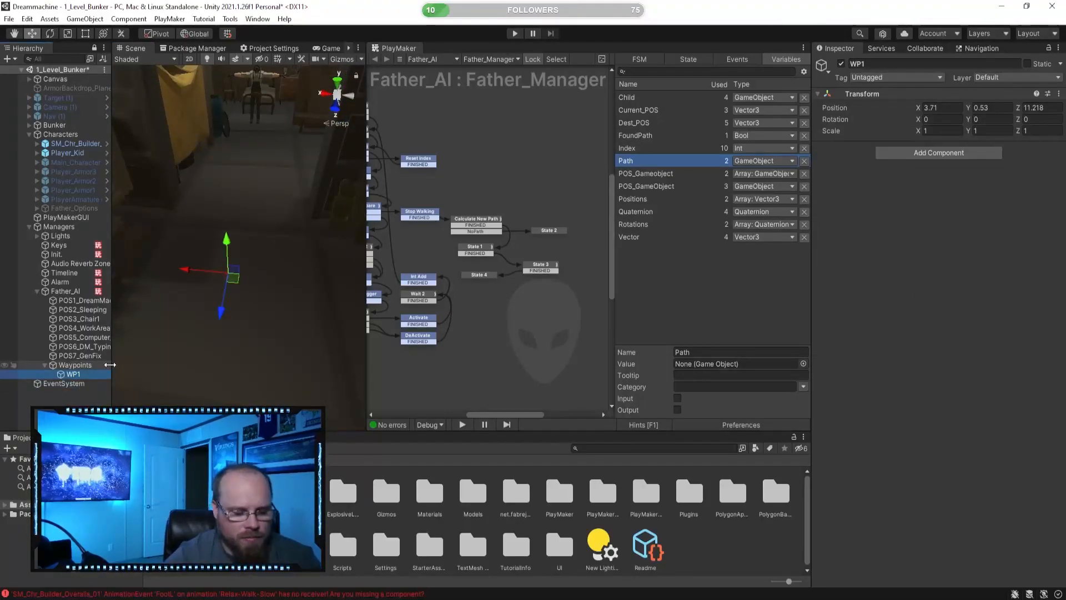
pyautogui.press('F2')
pyautogui.press('End')
pyautogui.press('BackSpace')
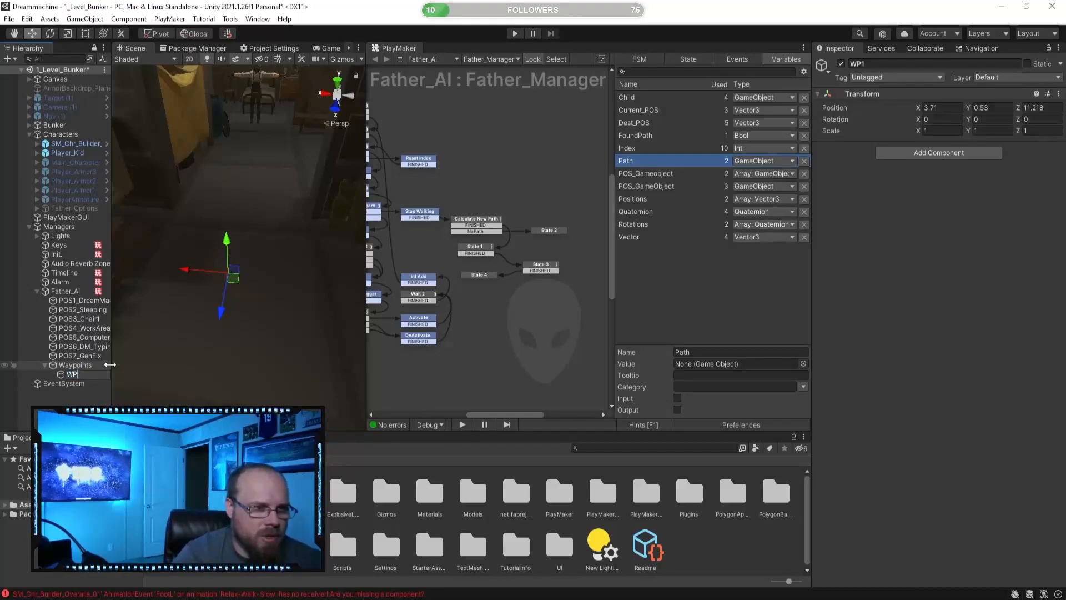
pyautogui.write('(1)')
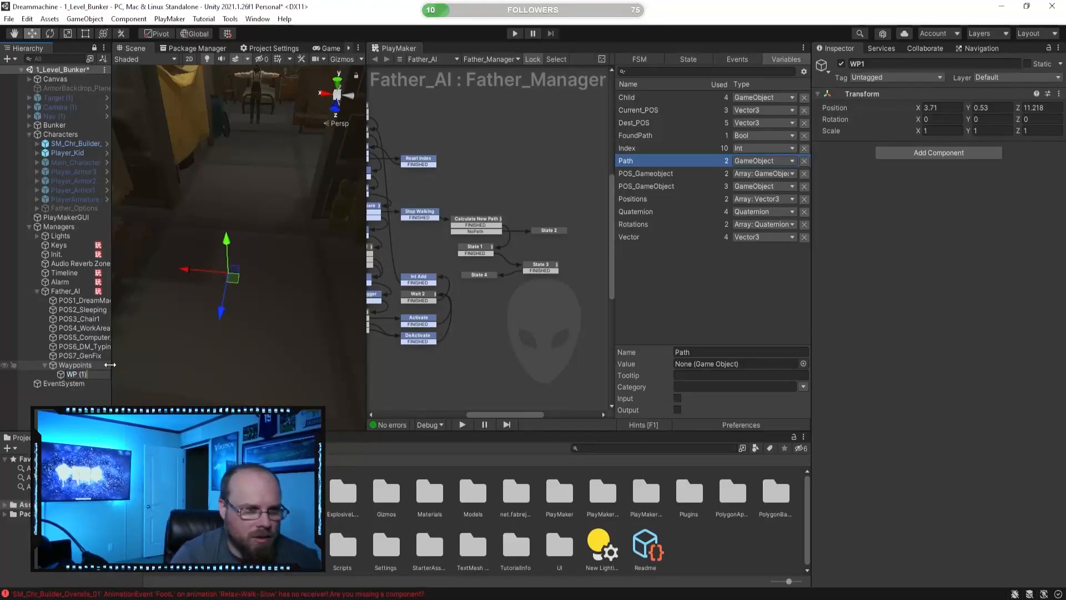
pyautogui.press('Return')
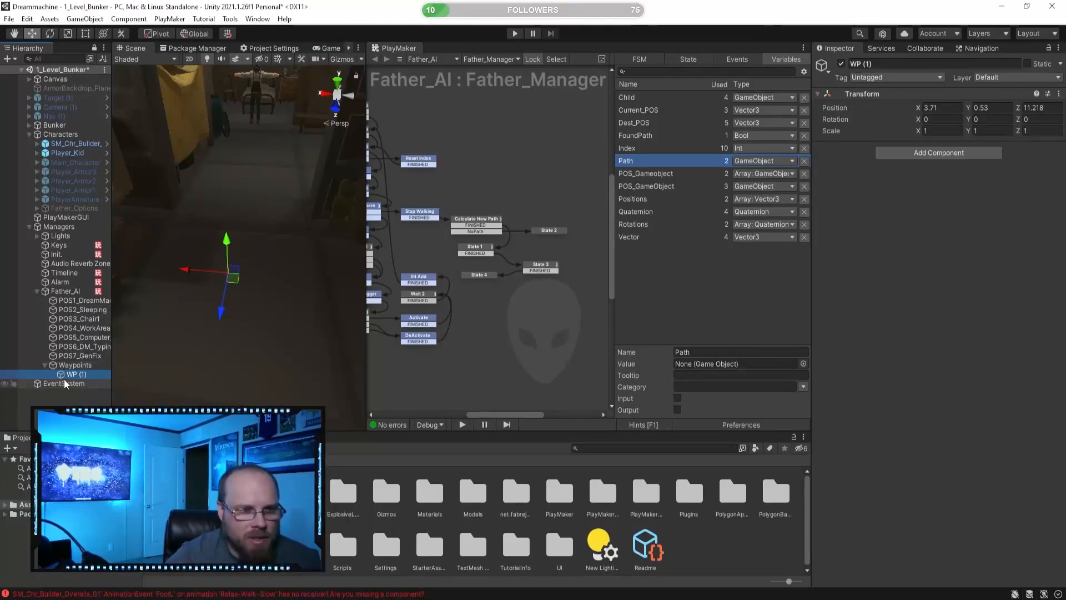
# - Duplicate WP (1) and move the copy along the X axis to about -4.97
pyautogui.moveTo(155, 323); pyautogui.dragTo(190, 323, button='right')
pyautogui.hotkey('ctrl', 'd')
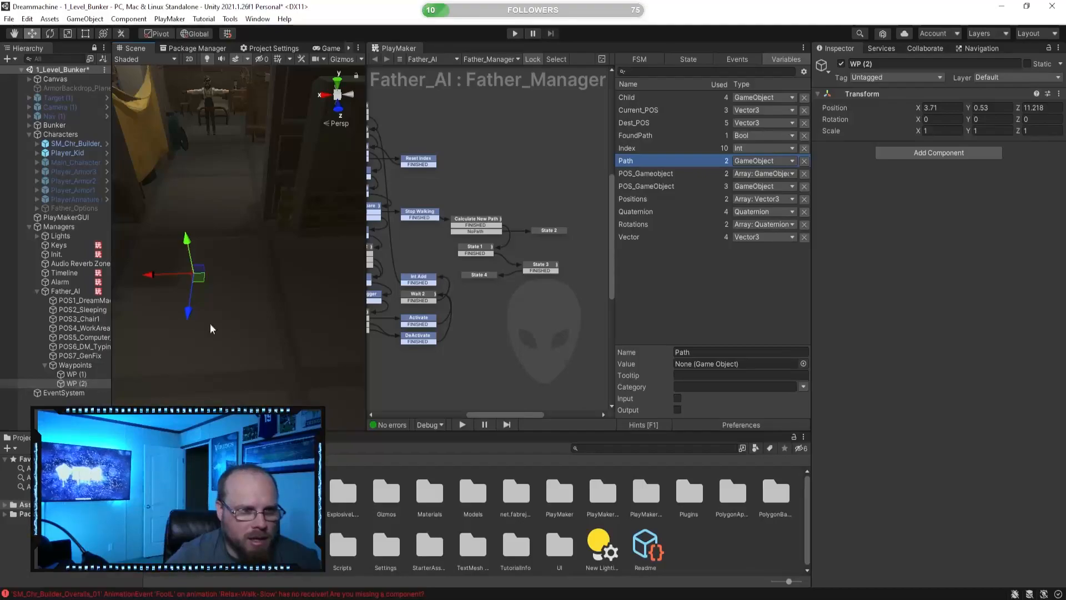
pyautogui.moveTo(140, 275); pyautogui.dragTo(279, 288)
pyautogui.moveTo(279, 289); pyautogui.dragTo(175, 275, button='right')
pyautogui.moveTo(187, 260); pyautogui.dragTo(361, 257)
pyautogui.moveTo(277, 286); pyautogui.dragTo(275, 288, button='right')
pyautogui.moveTo(126, 254); pyautogui.dragTo(253, 258)
pyautogui.moveTo(253, 258); pyautogui.dragTo(239, 267, button='right')
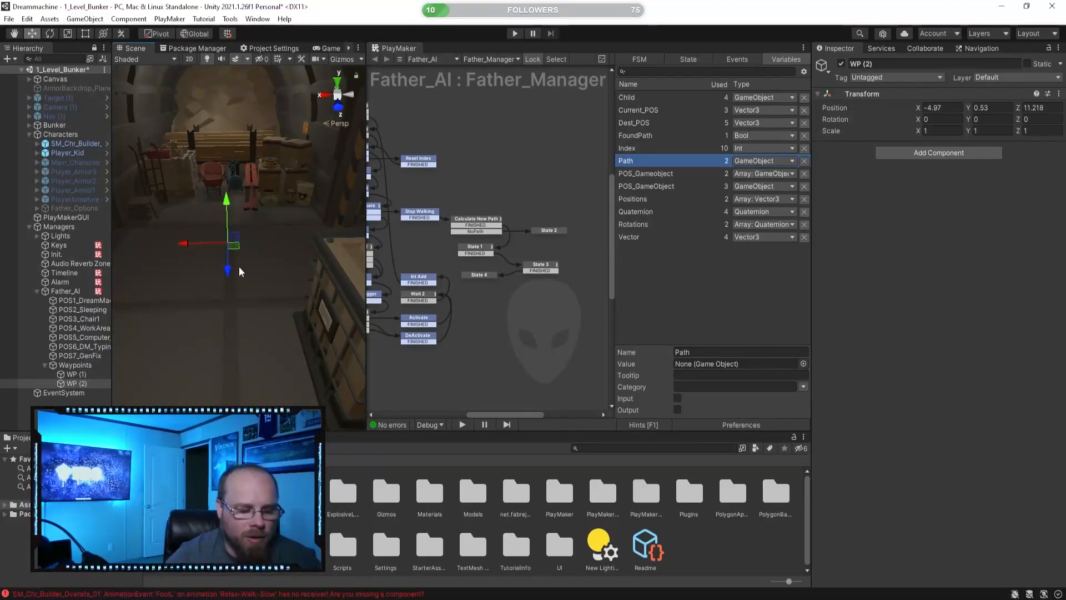
# - Duplicate WP (2) and move the copy farther along the X axis to about -13.78
pyautogui.hotkey('ctrl', 'd')
pyautogui.moveTo(183, 242); pyautogui.dragTo(319, 242)
pyautogui.press('d')
pyautogui.moveTo(243, 269); pyautogui.dragTo(209, 270, button='right')
pyautogui.moveTo(128, 266); pyautogui.dragTo(136, 263, button='right')
pyautogui.moveTo(135, 264); pyautogui.dragTo(289, 267)
pyautogui.moveTo(289, 268); pyautogui.dragTo(179, 272, button='right')
pyautogui.moveTo(178, 272); pyautogui.dragTo(231, 275)
pyautogui.press('d')
pyautogui.moveTo(231, 275); pyautogui.dragTo(230, 273, button='right')
pyautogui.moveTo(202, 276); pyautogui.dragTo(216, 275)
pyautogui.moveTo(217, 274); pyautogui.dragTo(278, 332, button='right')
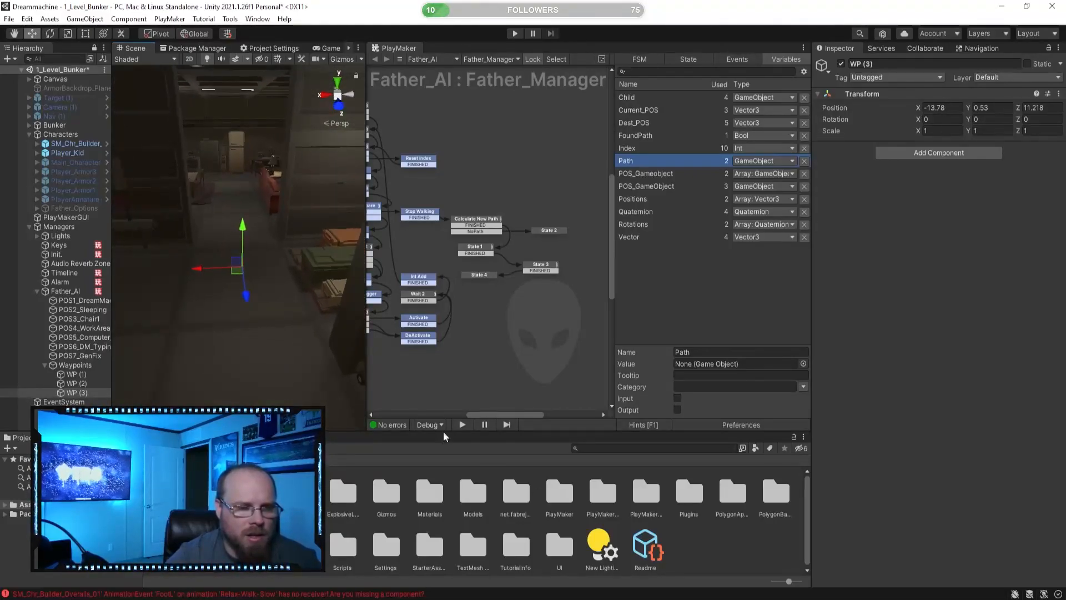
# - Dock the PlayMaker editor as a tab in the Scene view's group and bring the Scene view back up
pyautogui.click(698, 548)
pyautogui.moveTo(366, 337)
pyautogui.mouseDown()
pyautogui.moveTo(334, 337)
pyautogui.moveTo(368, 337)
pyautogui.mouseUp()
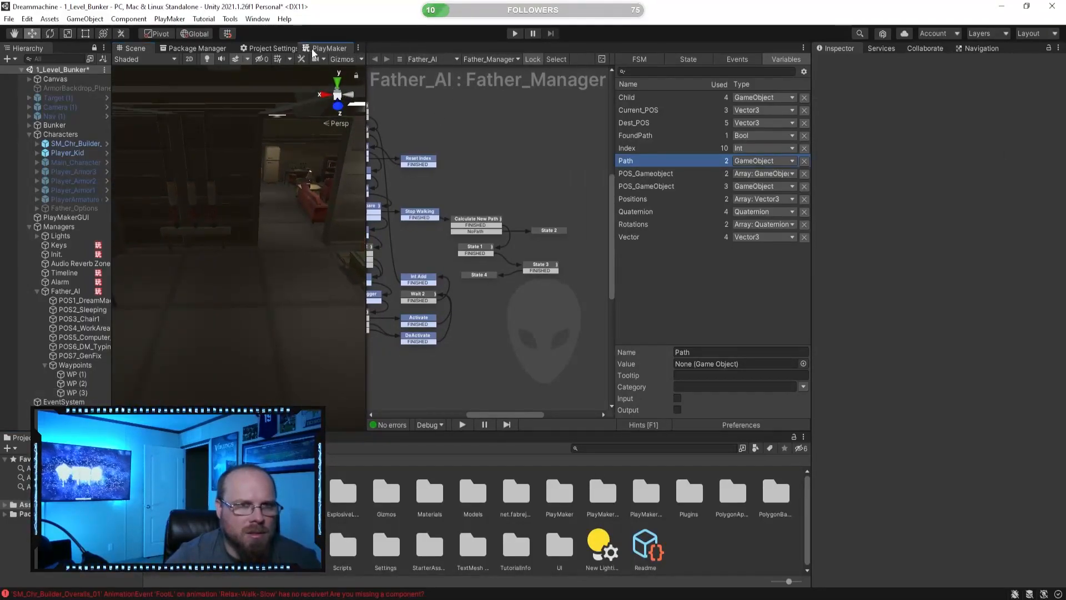
pyautogui.moveTo(305, 49); pyautogui.dragTo(377, 92)
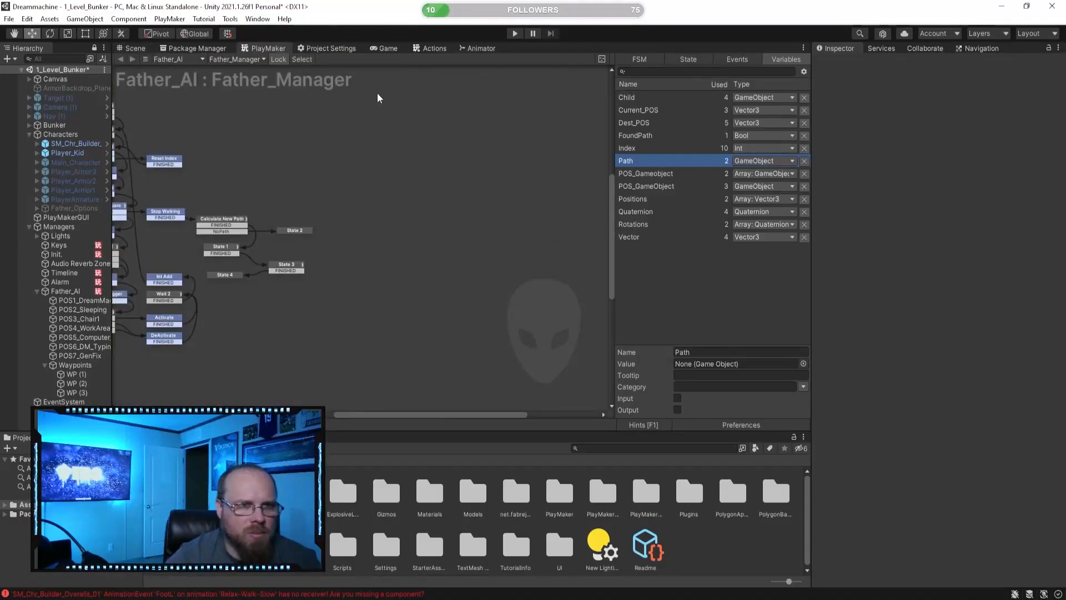
pyautogui.click(136, 49)
# - Go through the waypoints from WP (1) to WP (3) and widen the Hierarchy to fit full object names
pyautogui.click(73, 374)
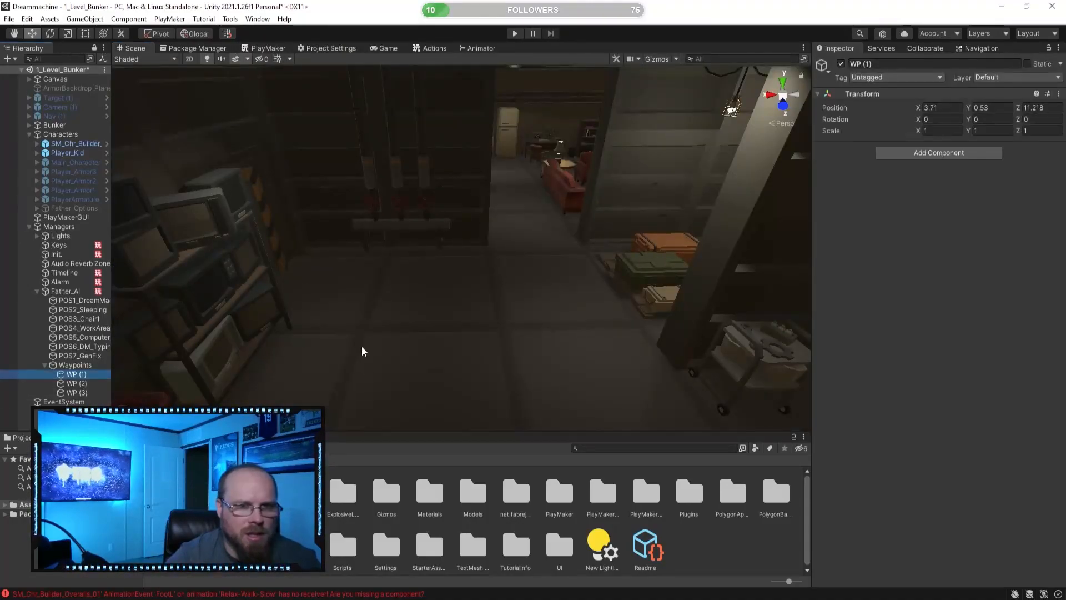
pyautogui.press('Down')
pyautogui.press('Down')
pyautogui.moveTo(395, 327); pyautogui.dragTo(408, 358, button='right')
pyautogui.moveTo(113, 356); pyautogui.dragTo(151, 357)
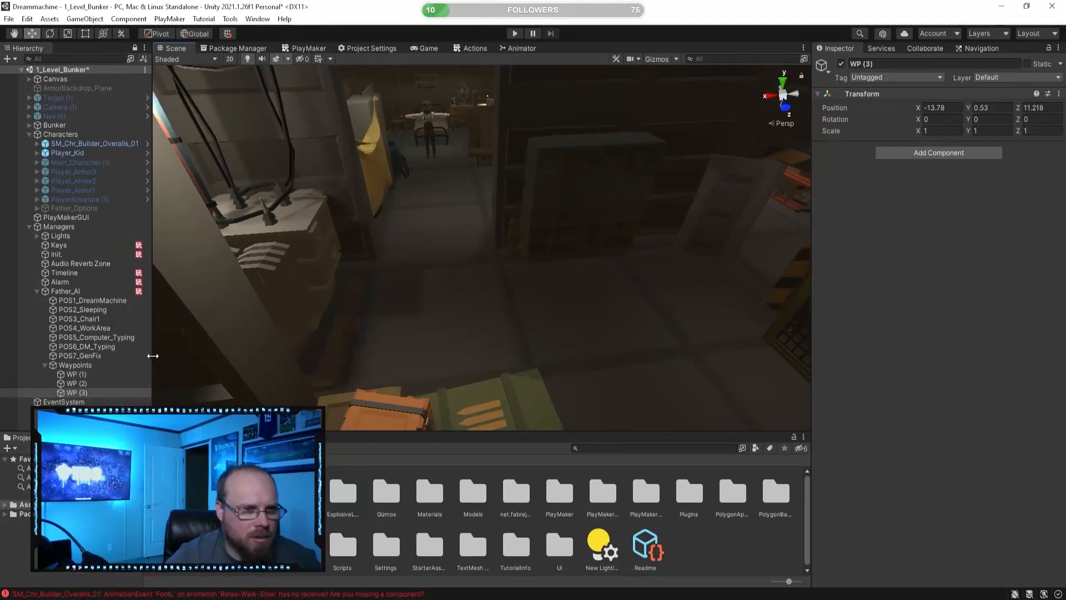
# - Add an array variable named WayPoints to the Father_Manager FSM on Father_AI
pyautogui.click(61, 292)
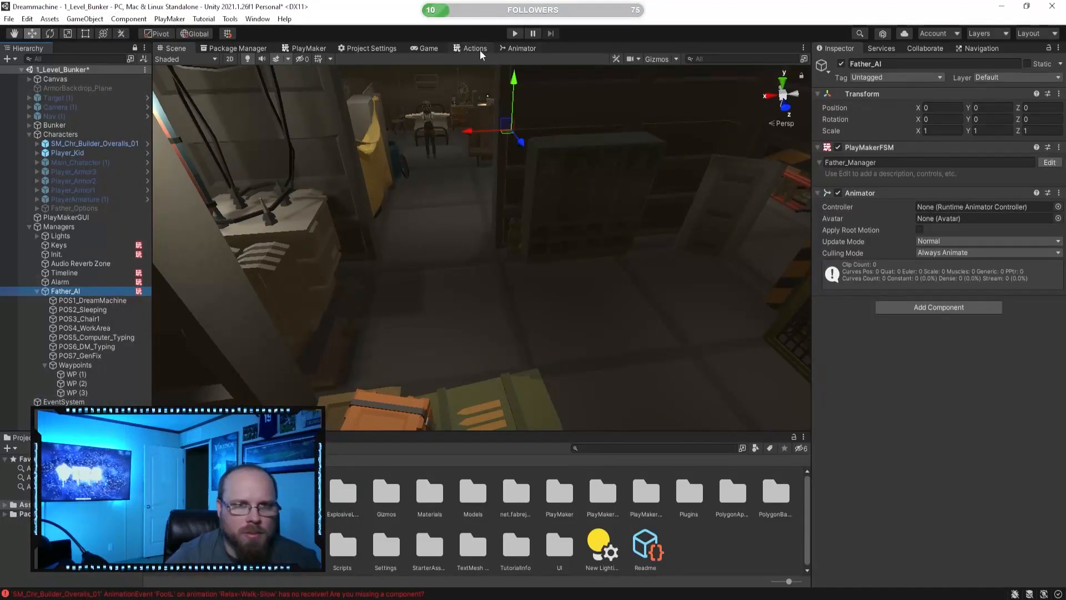
pyautogui.click(304, 49)
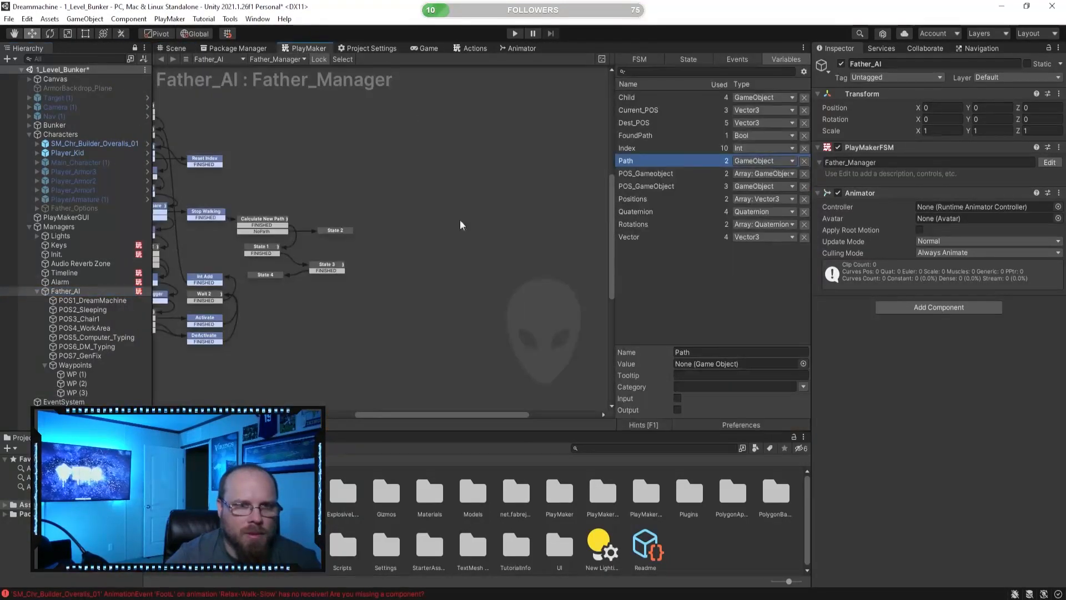
pyautogui.moveTo(296, 286); pyautogui.dragTo(494, 318, button='middle')
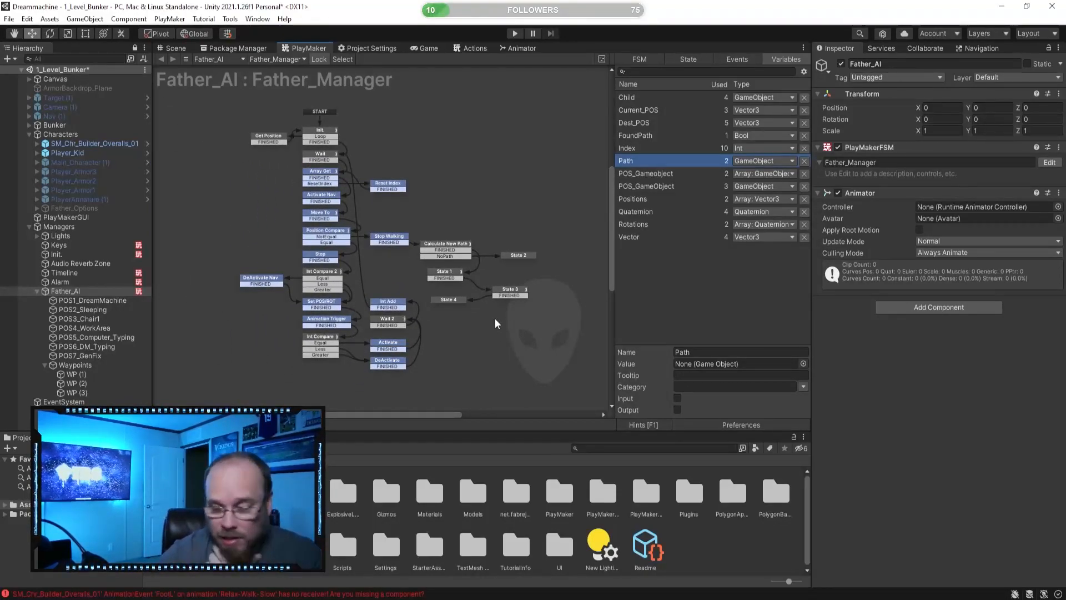
pyautogui.scroll(3, 444, 151)
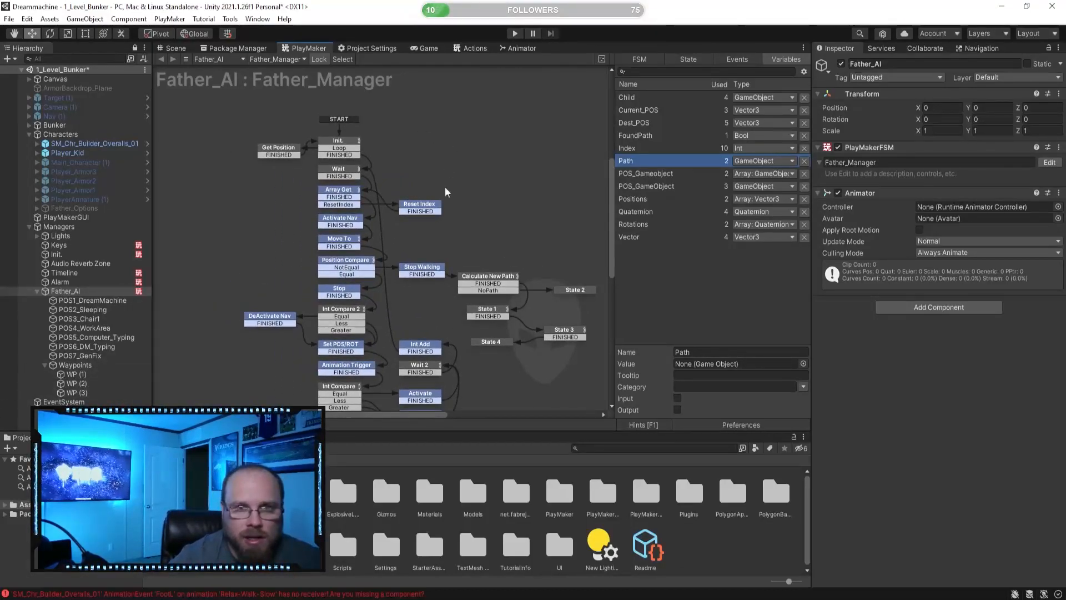
pyautogui.click(790, 55)
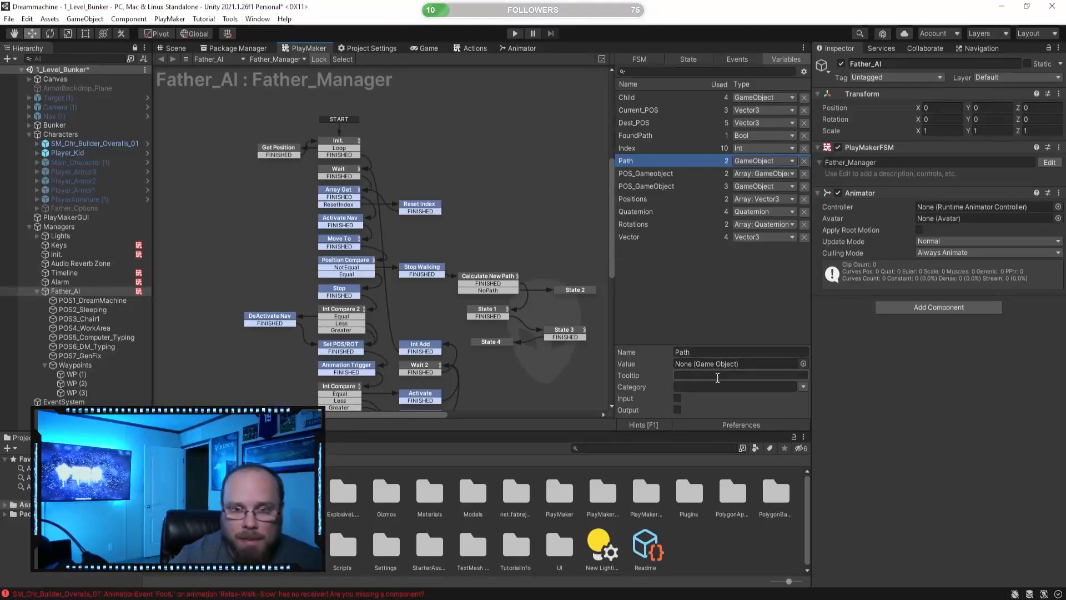
pyautogui.click(722, 413)
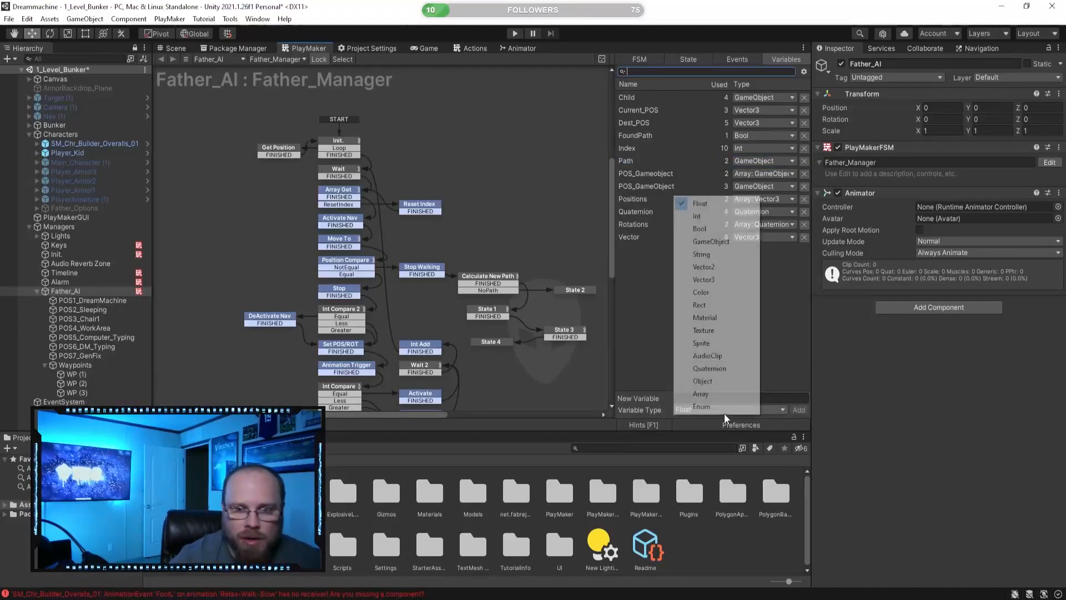
pyautogui.click(701, 394)
pyautogui.click(699, 398)
pyautogui.write('WayPoints')
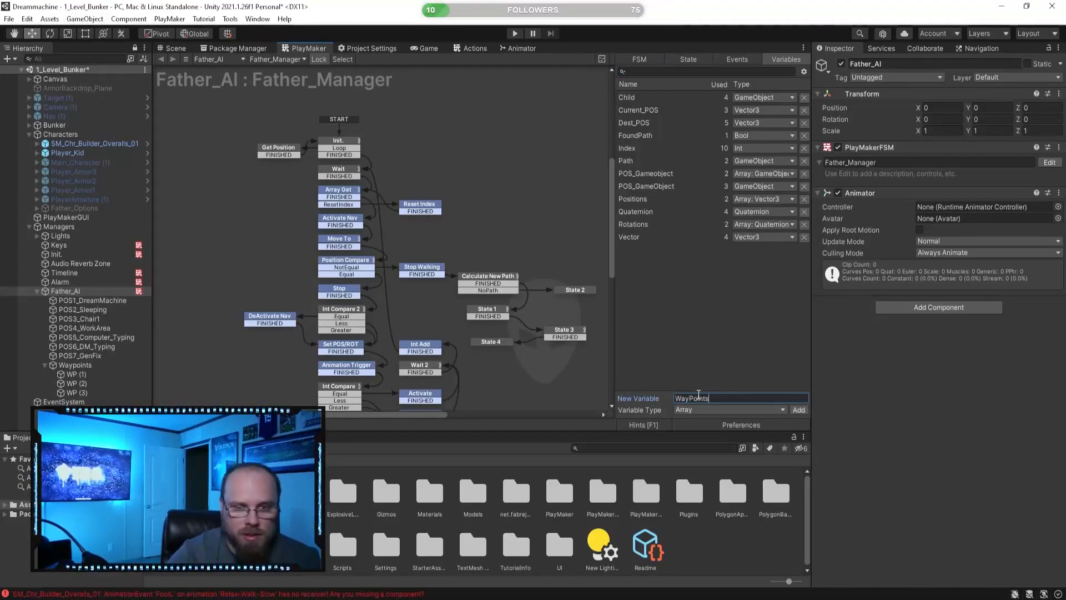
pyautogui.press('Return')
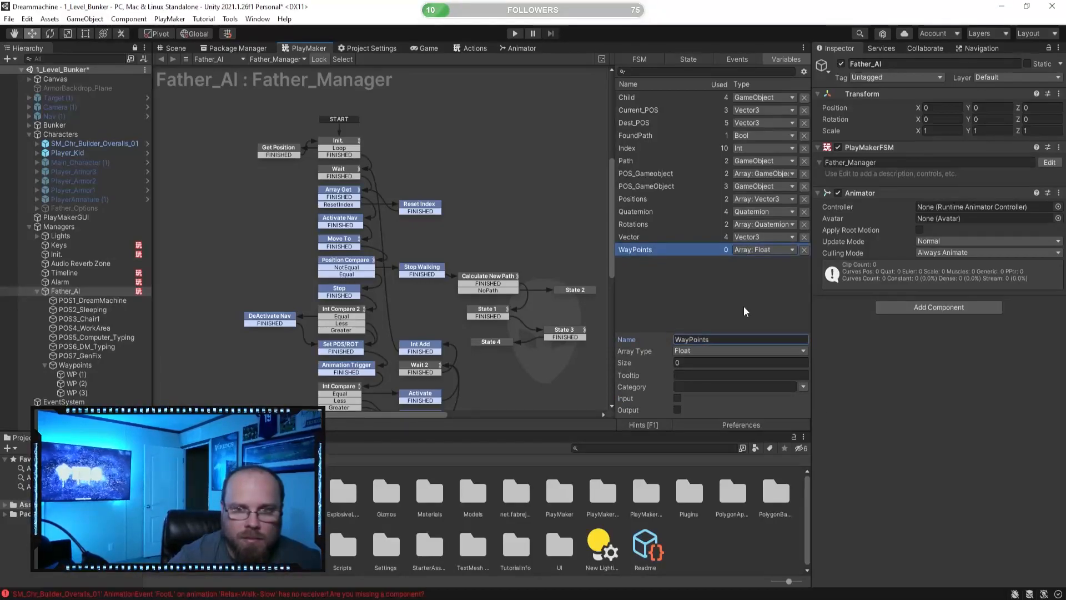
# - Set the array type of the WayPoints variable to GameObject
pyautogui.click(733, 351)
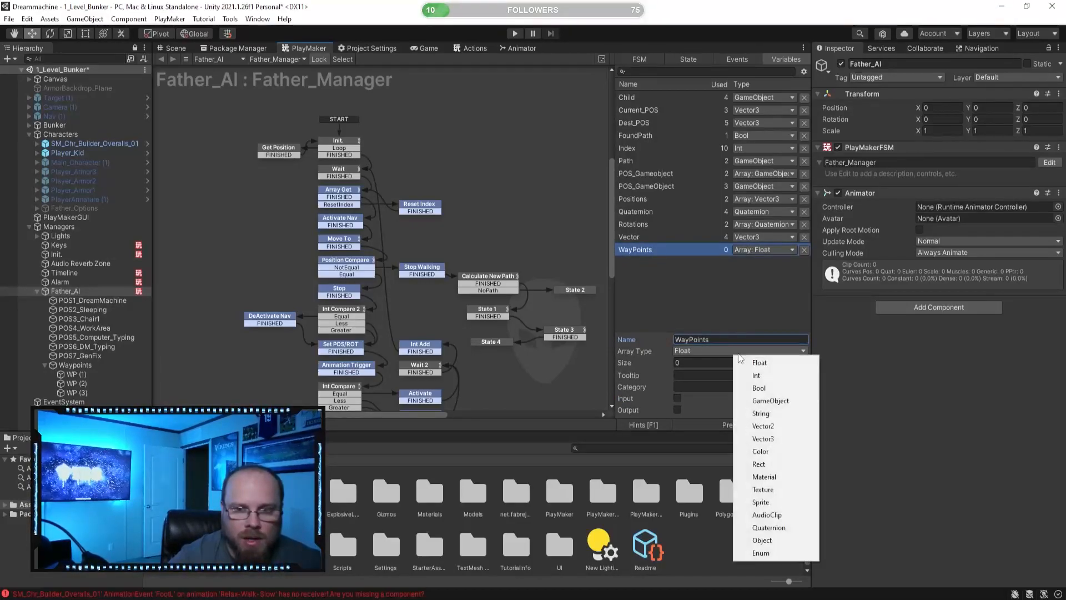
pyautogui.click(762, 402)
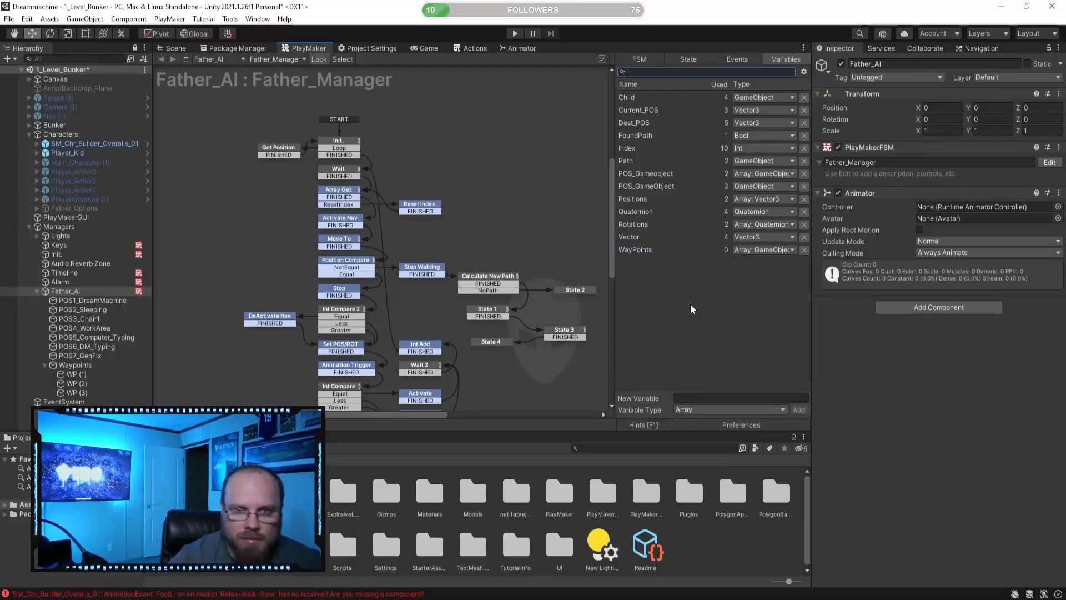
pyautogui.click(672, 293)
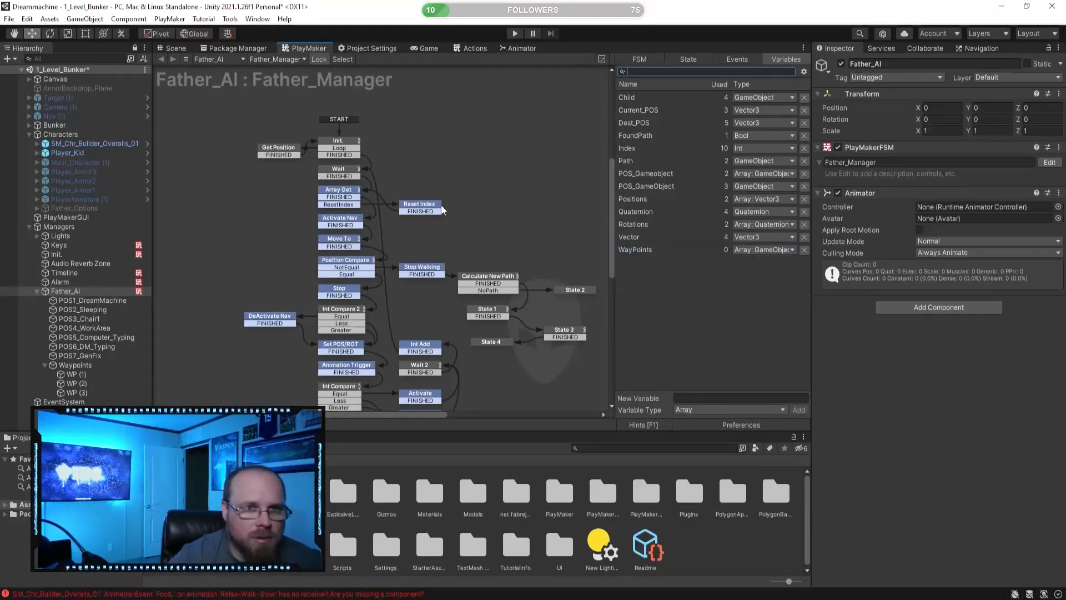
# - Move the Waypoints group out of Father_AI so it sits directly under Managers, just above Father_AI
pyautogui.click(348, 148)
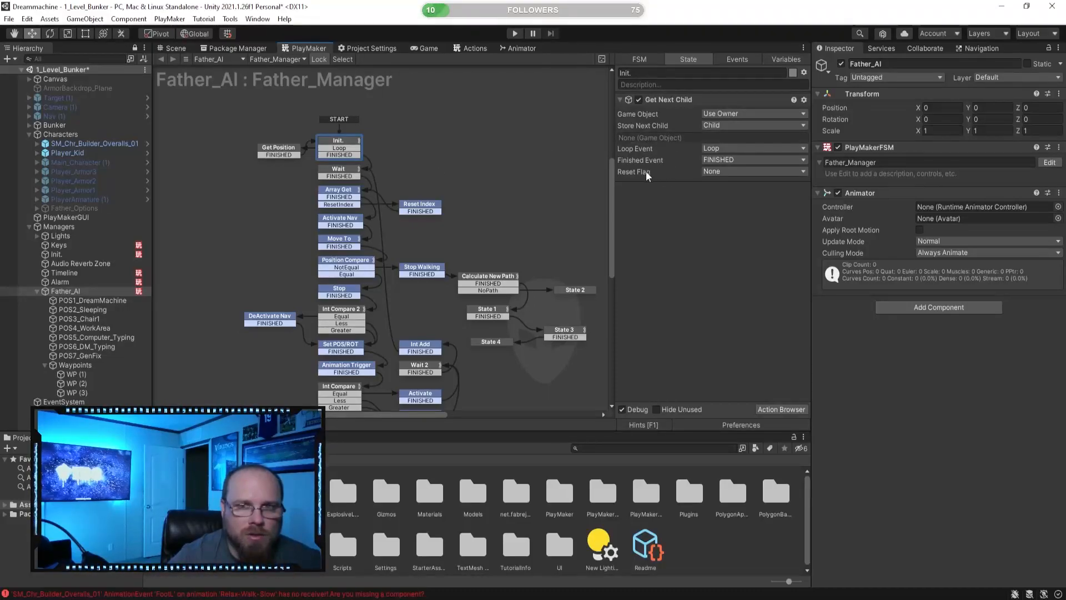
pyautogui.scroll(3, 415, 215)
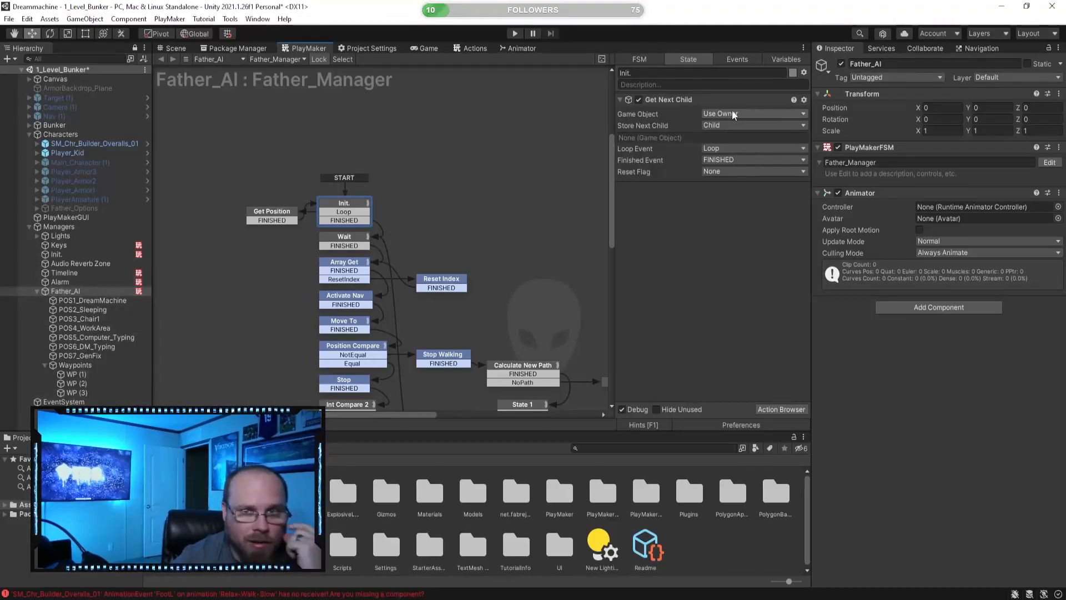
pyautogui.moveTo(73, 365); pyautogui.dragTo(59, 288)
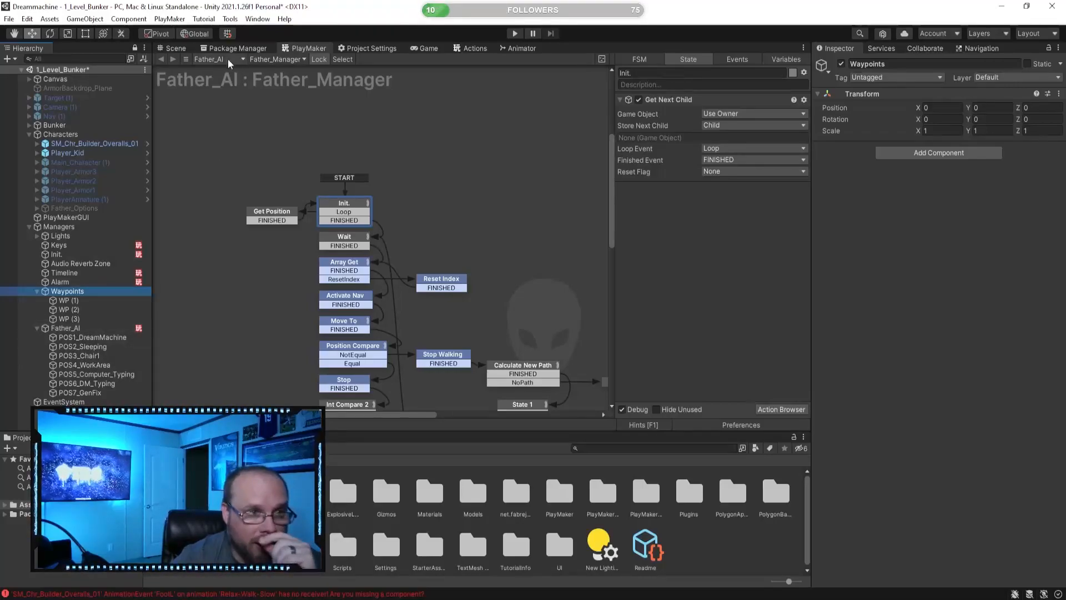
pyautogui.click(176, 49)
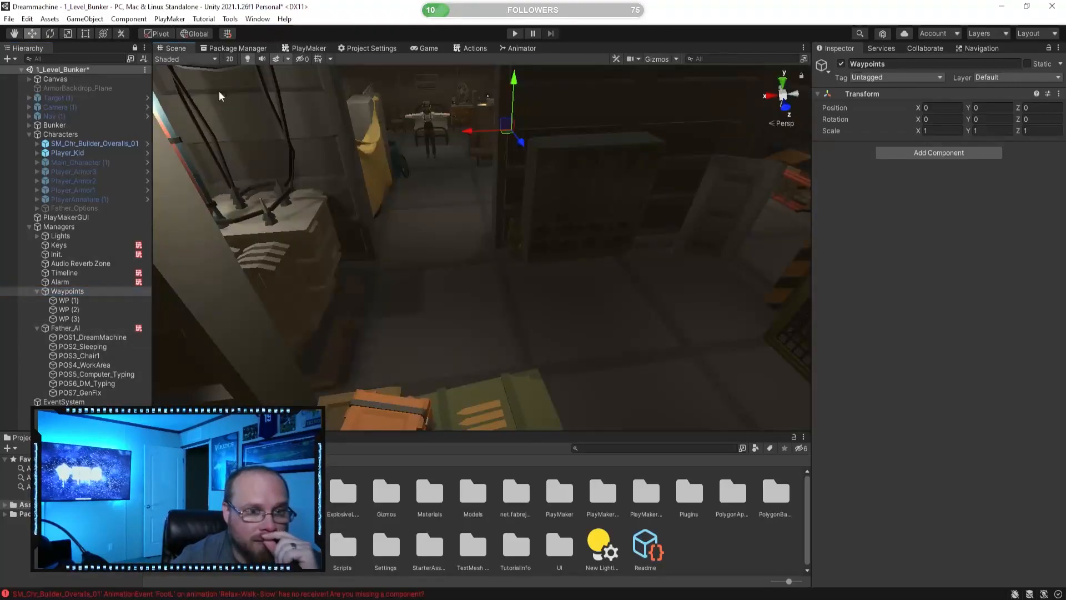
pyautogui.click(68, 301)
pyautogui.click(67, 292)
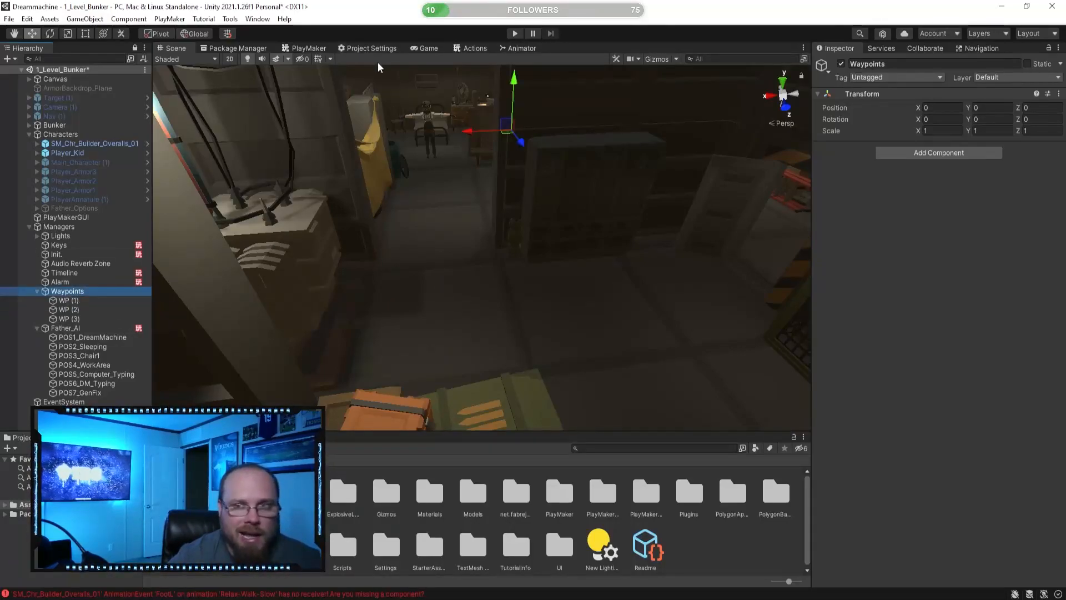
# - Duplicate the Init. state in the Father_Manager FSM and place the copy in the free area beside the original
pyautogui.click(304, 49)
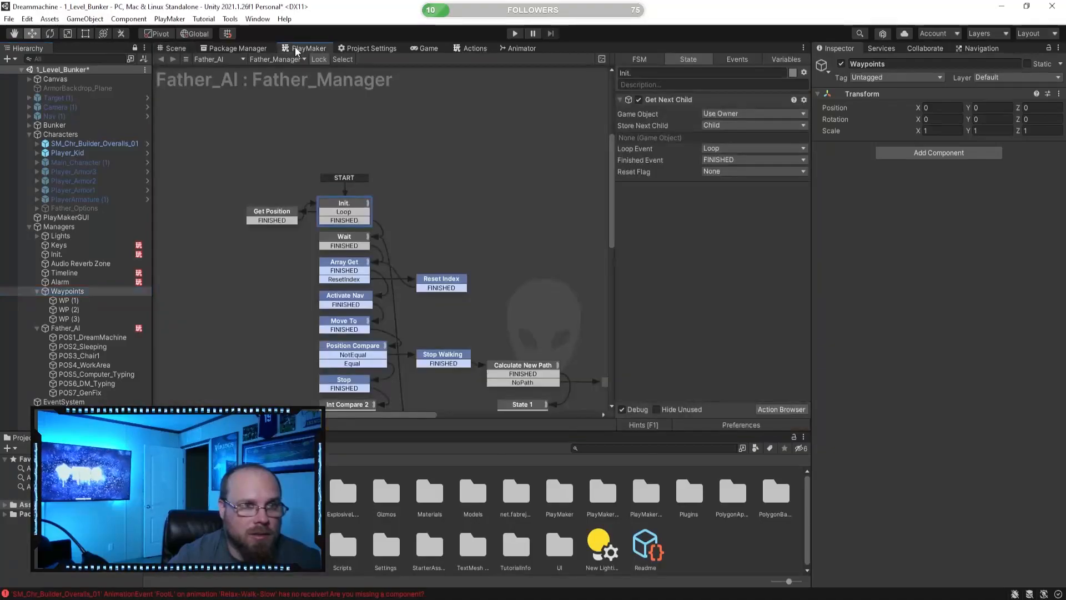
pyautogui.moveTo(402, 204); pyautogui.dragTo(469, 208, button='middle')
pyautogui.click(322, 217)
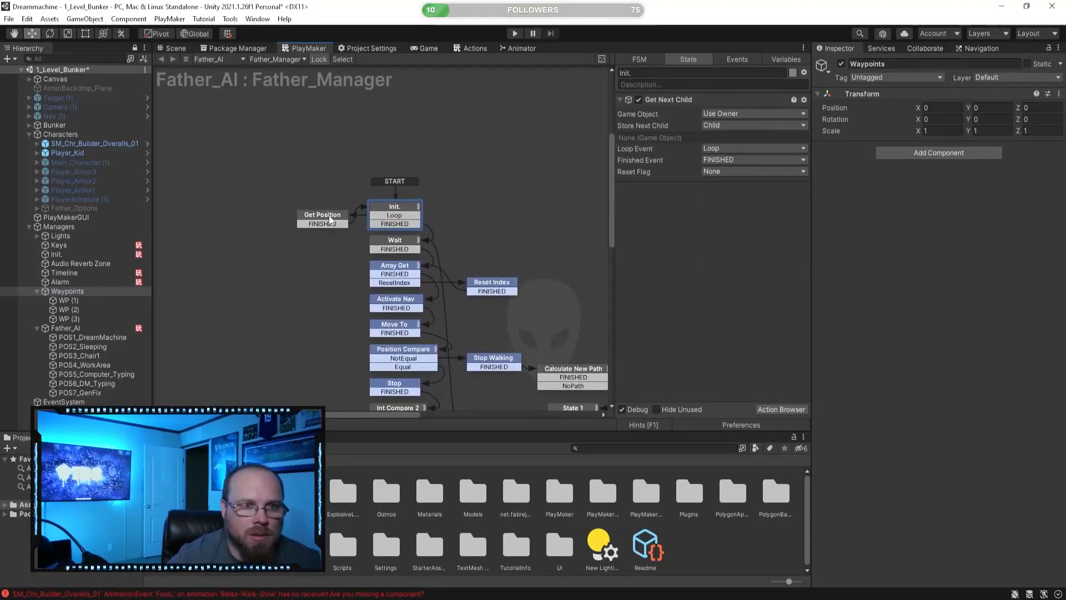
pyautogui.scroll(-5, 735, 237)
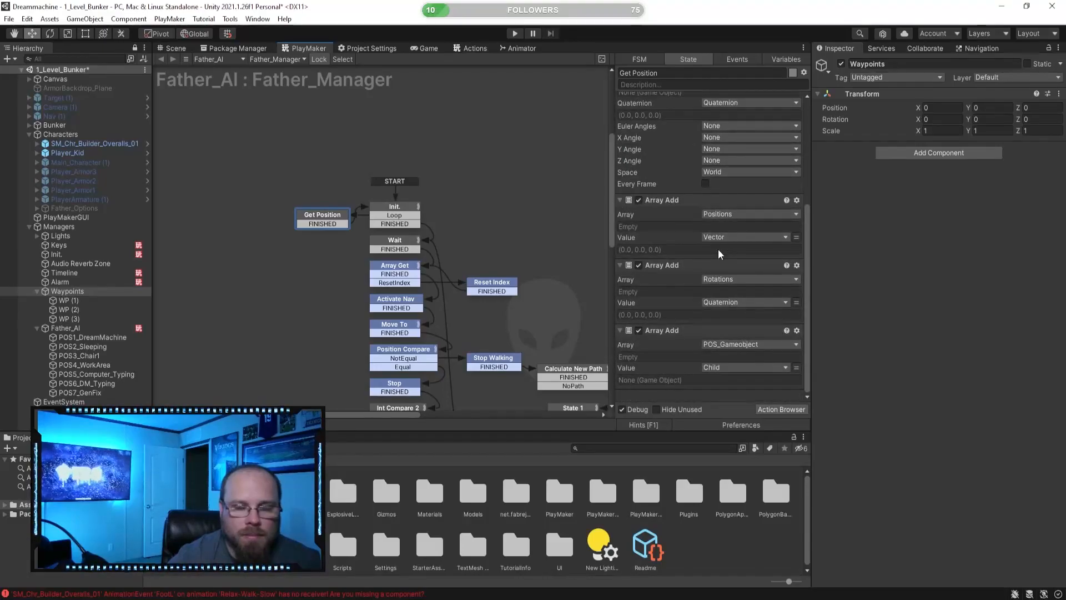
pyautogui.scroll(5, 718, 249)
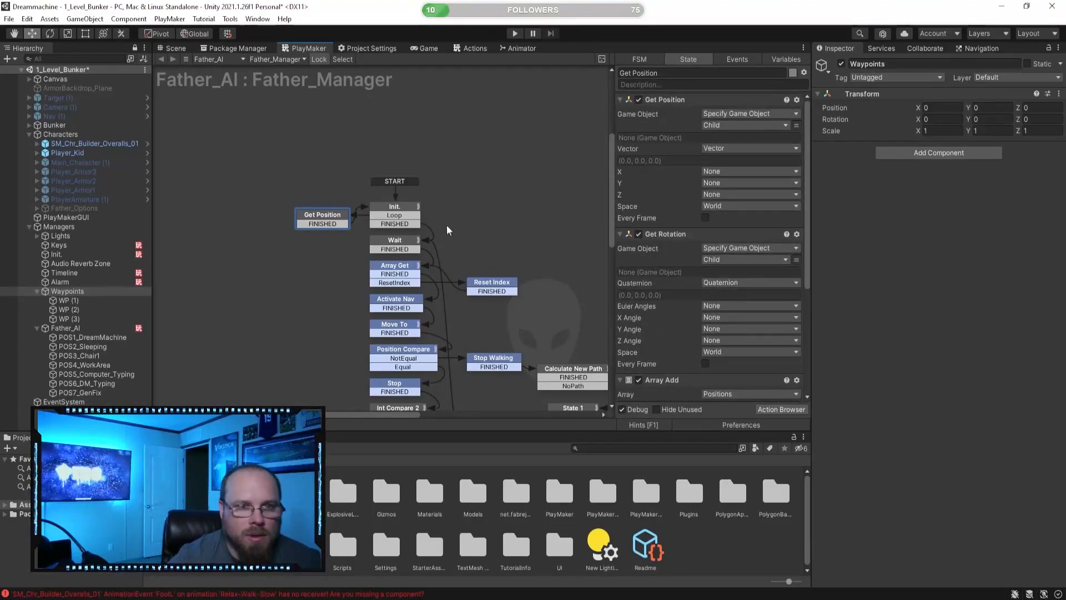
pyautogui.click(400, 209)
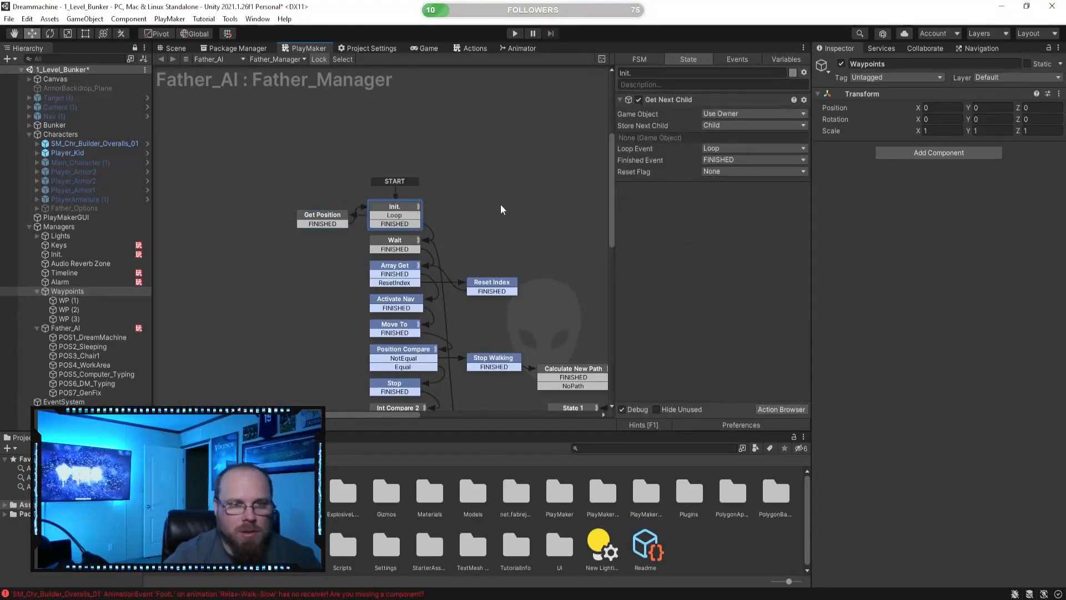
pyautogui.hotkey('ctrl', 'v')
pyautogui.moveTo(417, 253); pyautogui.dragTo(501, 222)
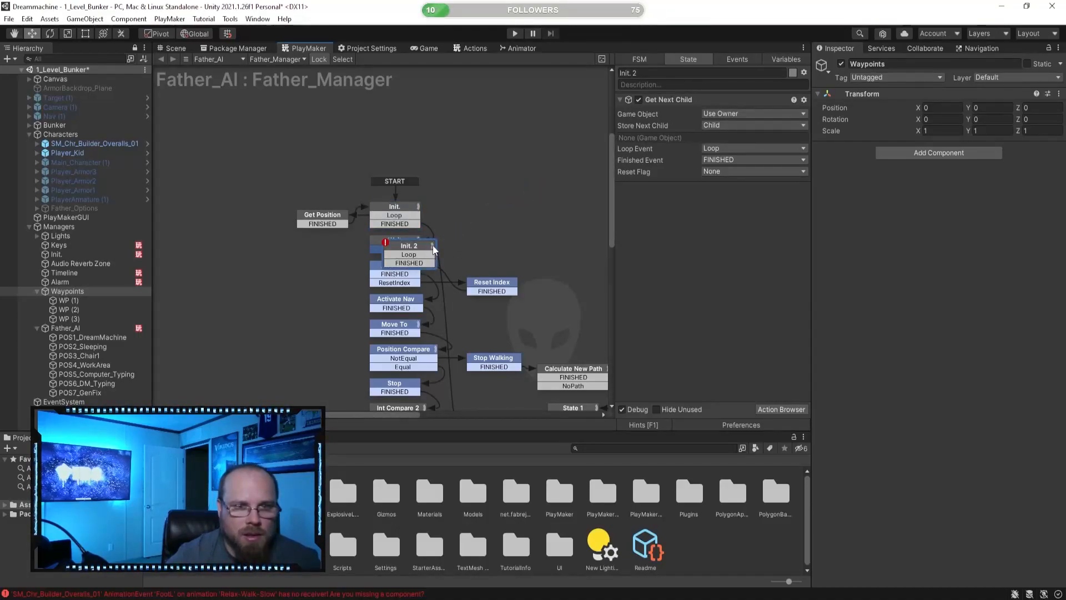
pyautogui.click(465, 240)
pyautogui.hotkey('ctrl', 'z')
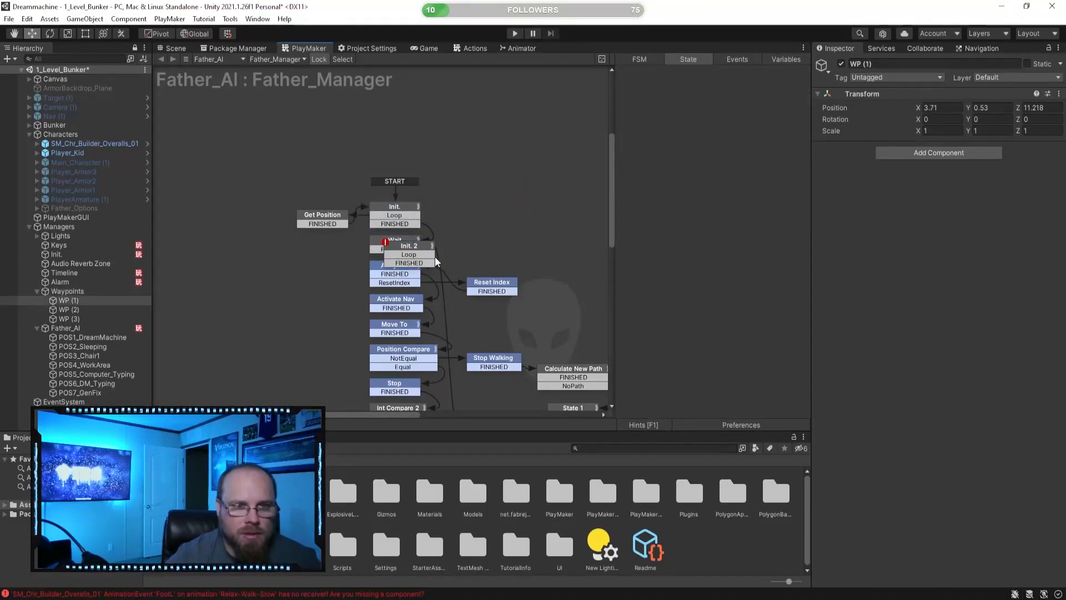
pyautogui.moveTo(427, 251); pyautogui.dragTo(534, 208)
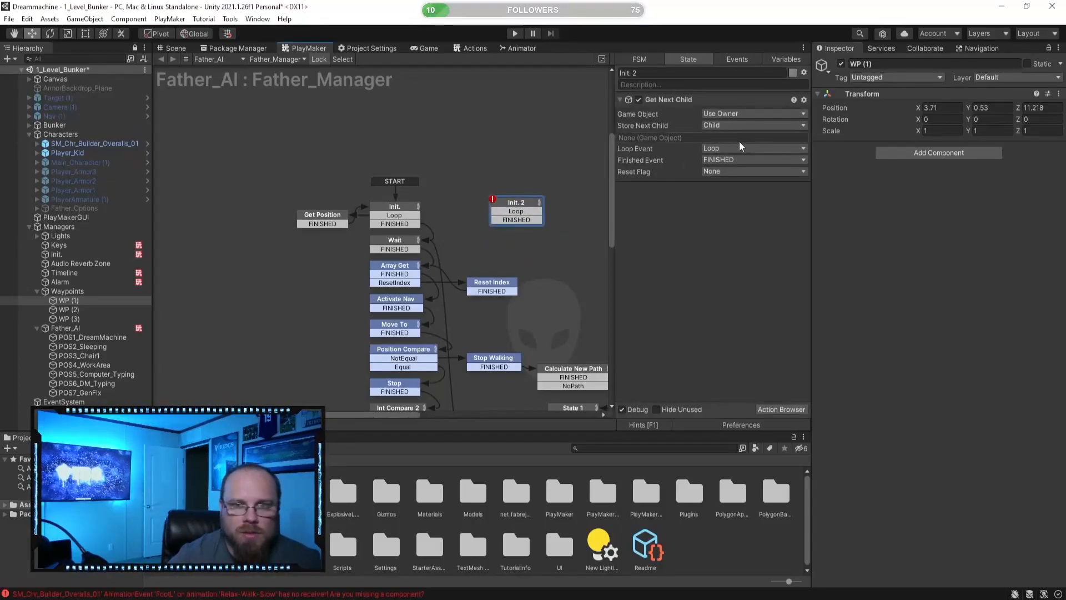
# - Color the copied Init. state blue and set its Get Next Child action to use the specified game object Waypoints
pyautogui.click(746, 112)
pyautogui.click(721, 138)
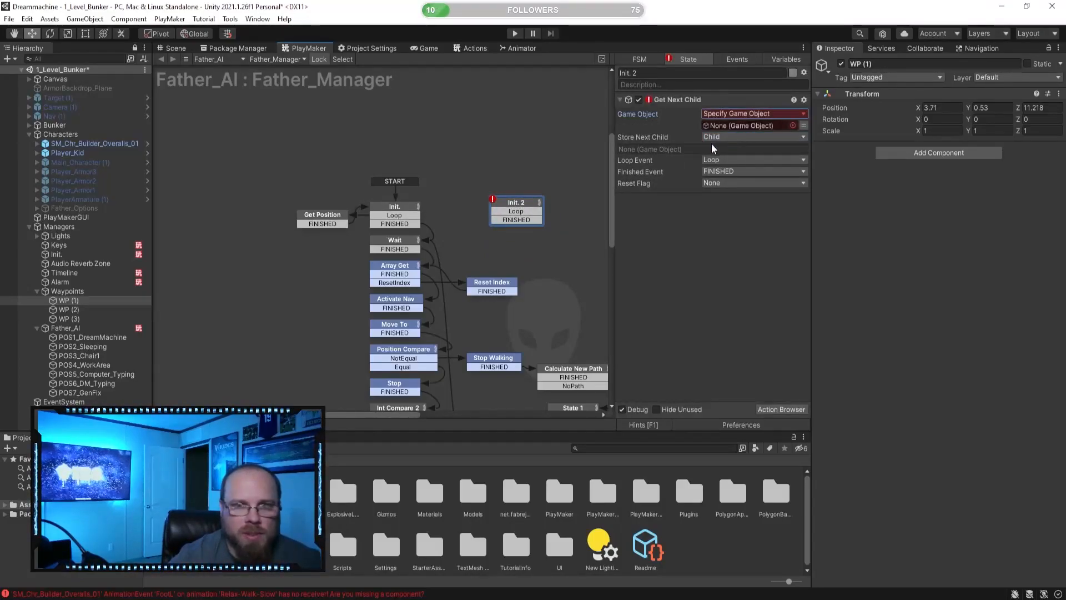
pyautogui.click(793, 73)
pyautogui.click(810, 92)
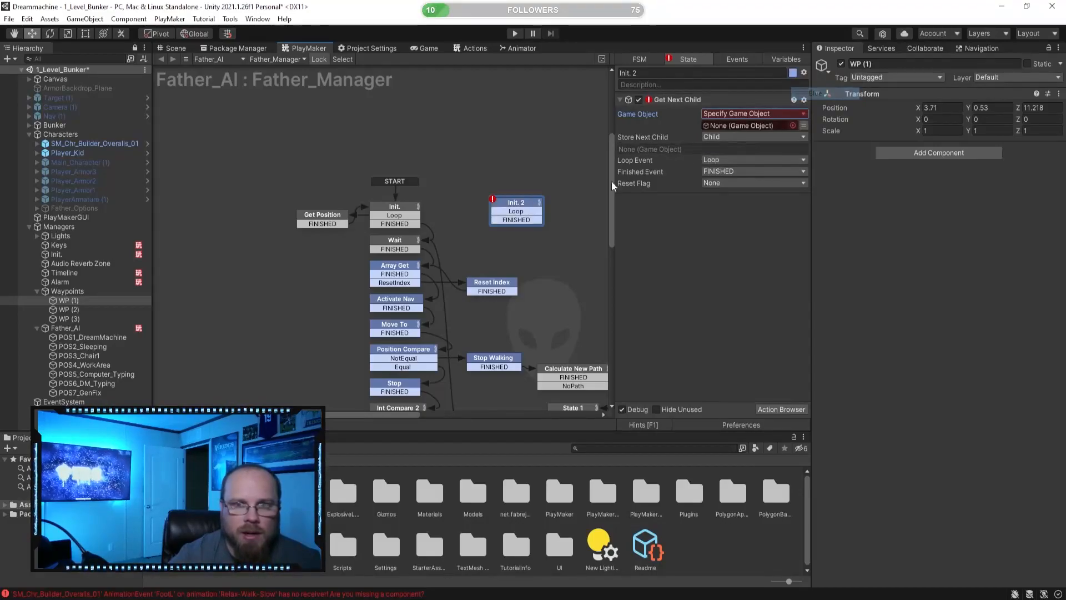
pyautogui.moveTo(67, 291); pyautogui.dragTo(746, 125)
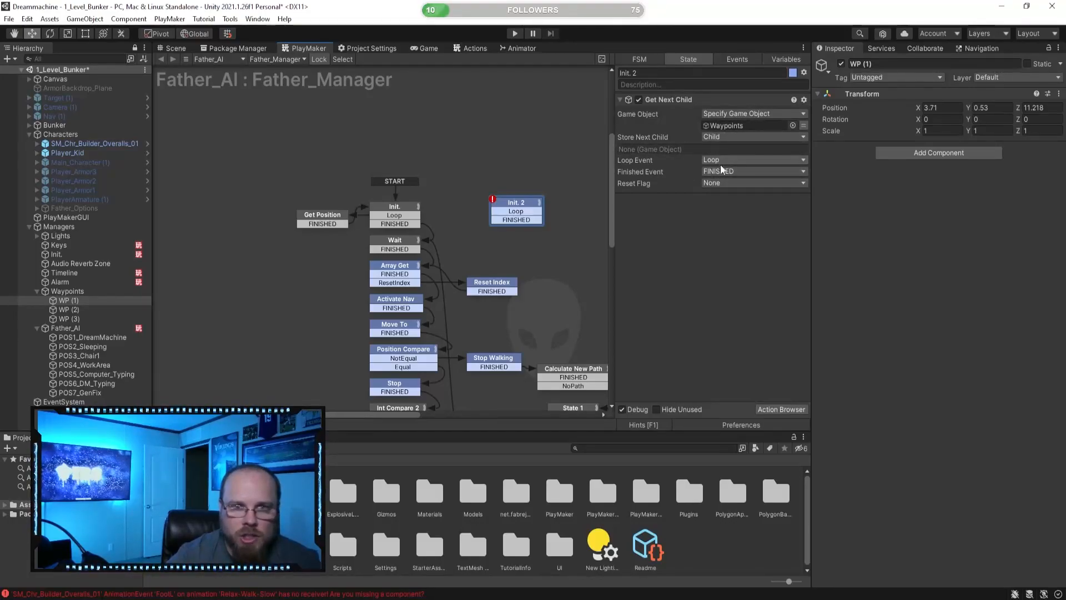
# - Create a state named Array Add next to the copied Init. state and give it an Array Add action
pyautogui.click(550, 236)
pyautogui.click(323, 217)
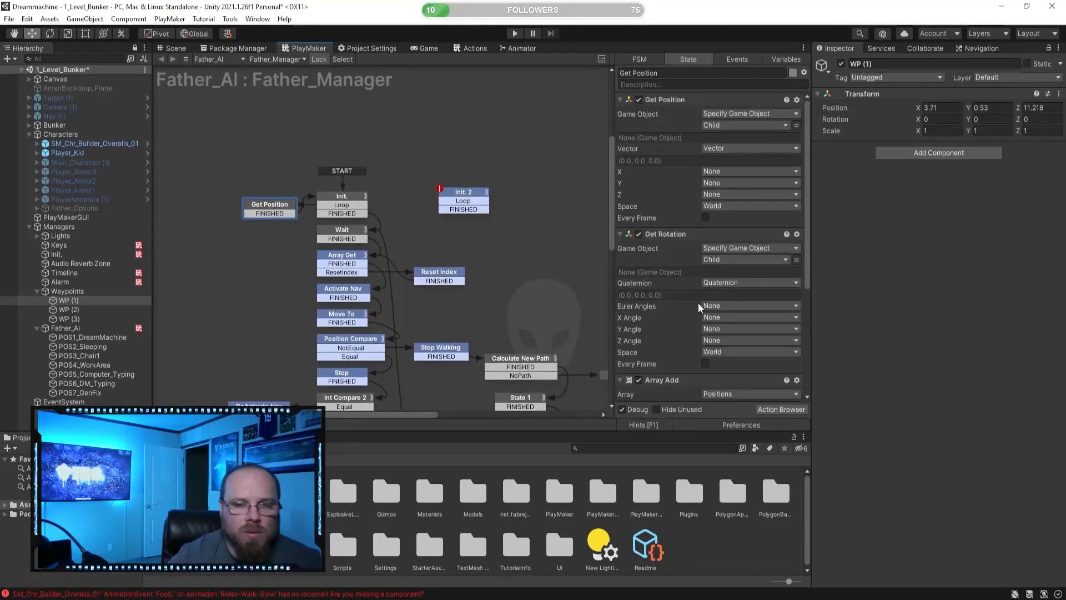
pyautogui.scroll(-5, 698, 302)
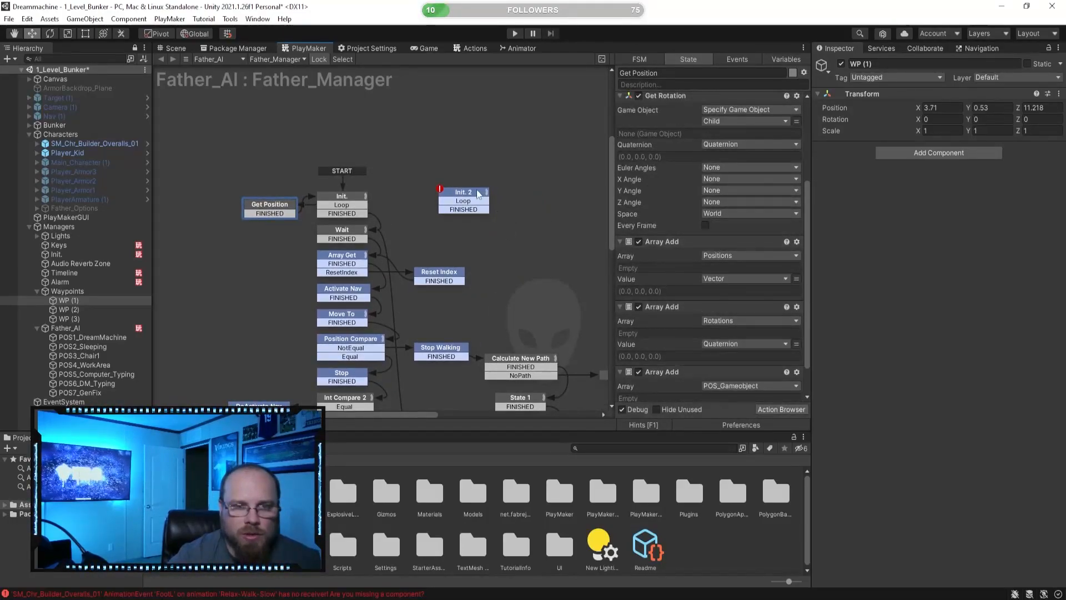
pyautogui.rightClick(550, 221)
pyautogui.click(563, 219)
pyautogui.click(658, 76)
pyautogui.write('Array Add')
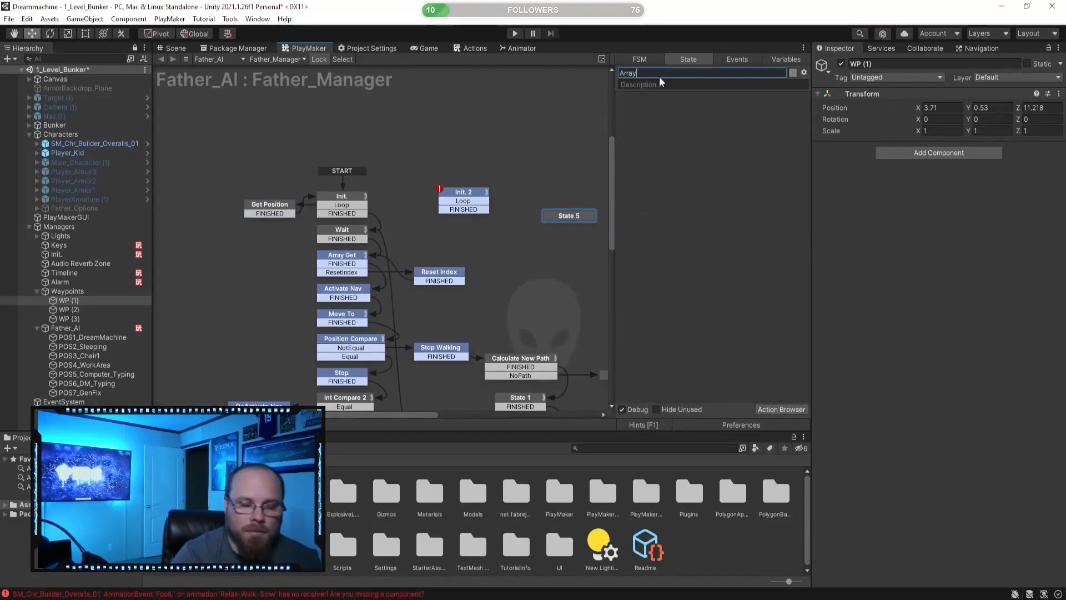
pyautogui.press('Return')
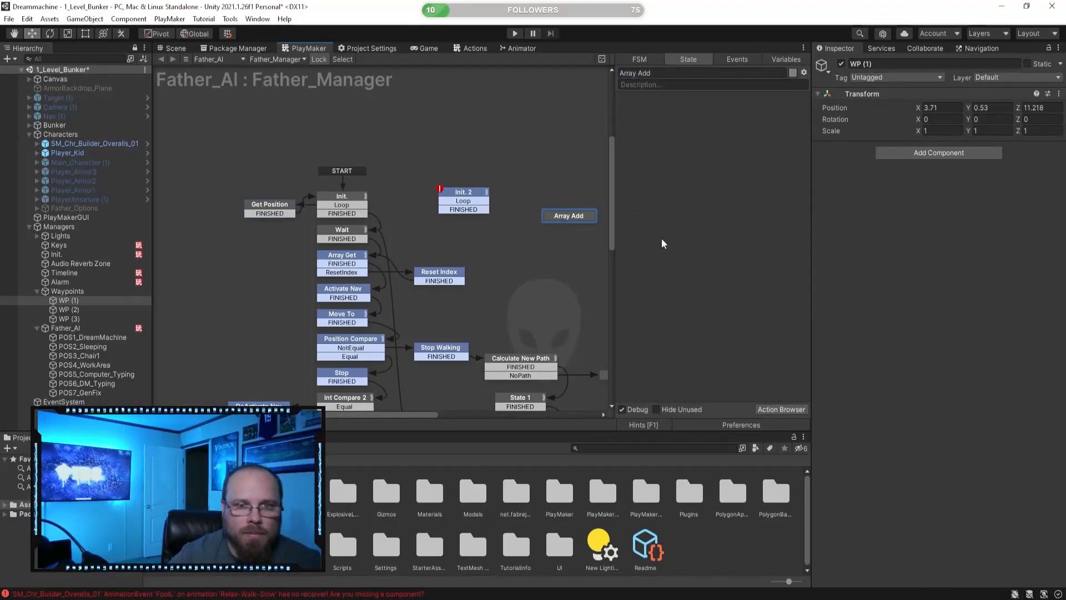
pyautogui.click(784, 410)
pyautogui.write('arra')
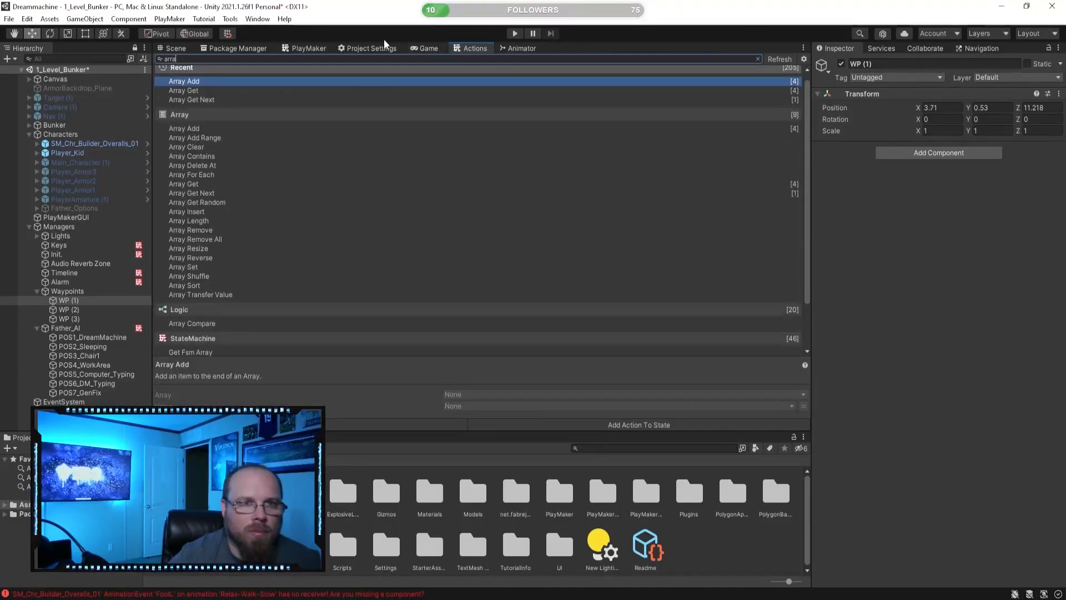
pyautogui.click(317, 49)
# - Set the Array Add action to store Child in the WayPoints array, and link the copied Init. state's Loop event to the Array Add state
pyautogui.click(723, 113)
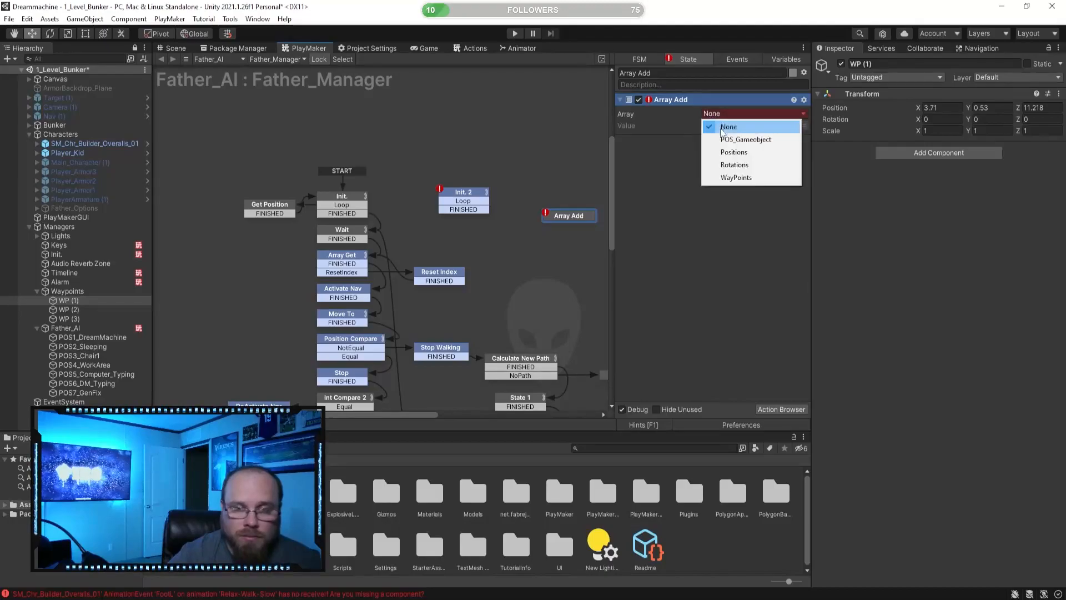
pyautogui.click(747, 162)
pyautogui.click(802, 137)
pyautogui.click(754, 135)
pyautogui.click(739, 161)
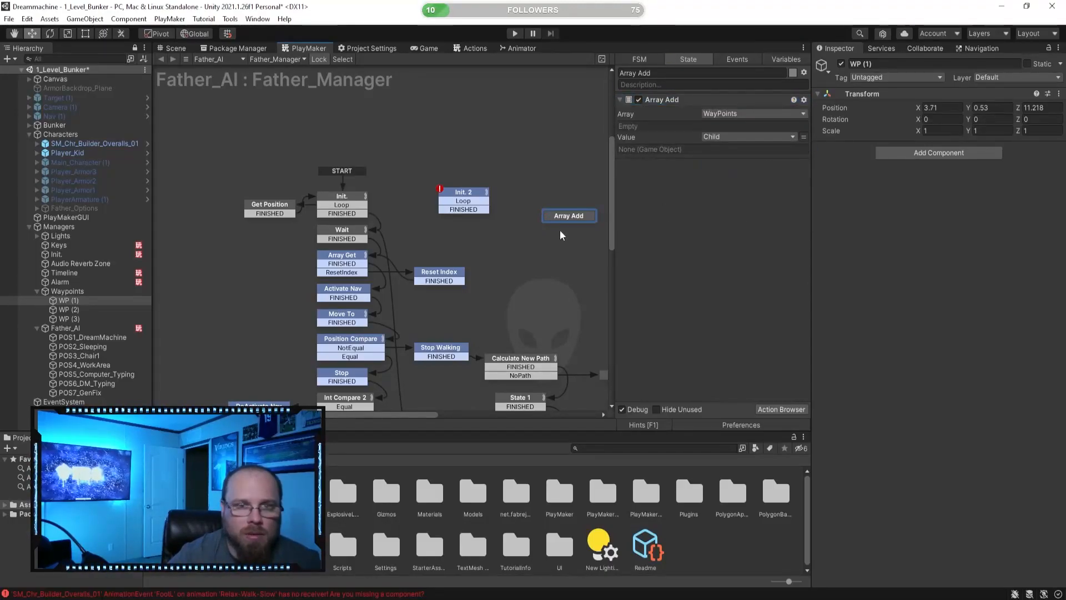
pyautogui.moveTo(464, 209); pyautogui.dragTo(573, 216)
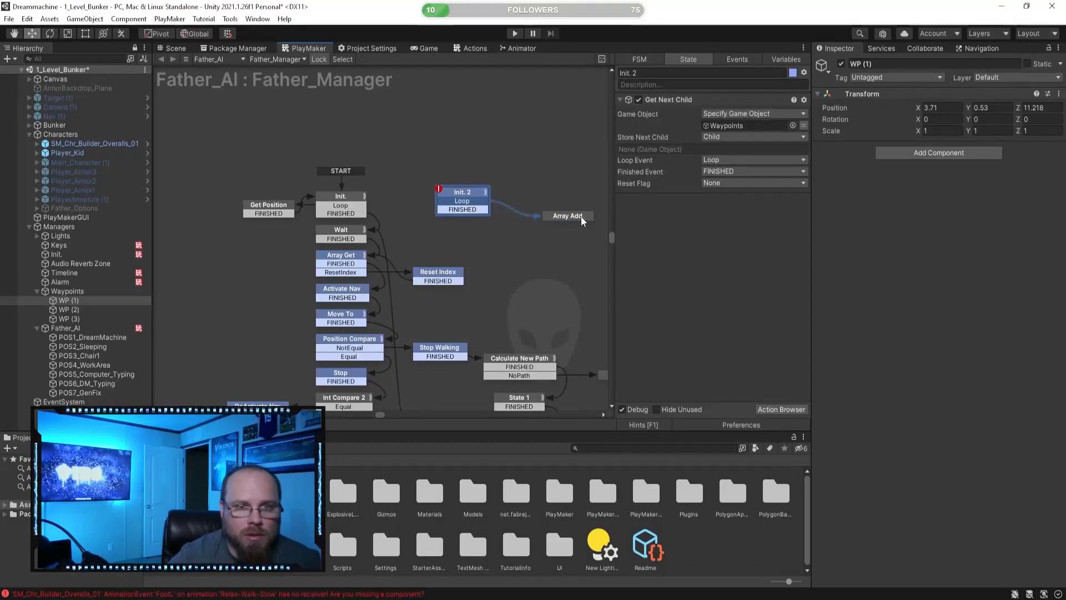
# - Add a FINISHED transition to the Array Add state and link it back to Init. 2
pyautogui.click(559, 214)
pyautogui.rightClick(571, 218)
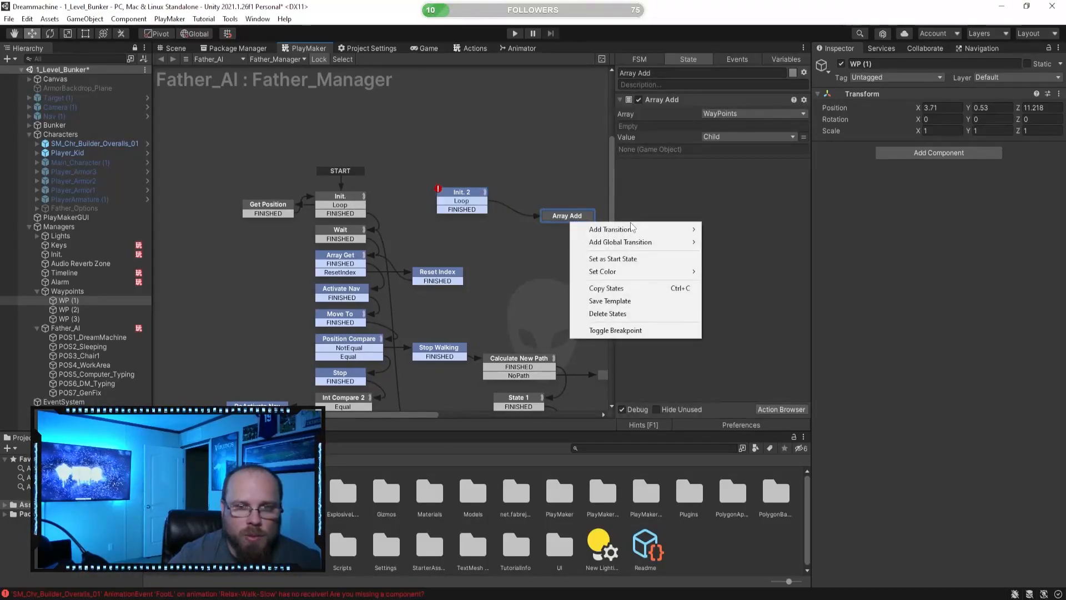
pyautogui.moveTo(617, 229)
pyautogui.click(733, 256)
pyautogui.moveTo(552, 225); pyautogui.dragTo(465, 195)
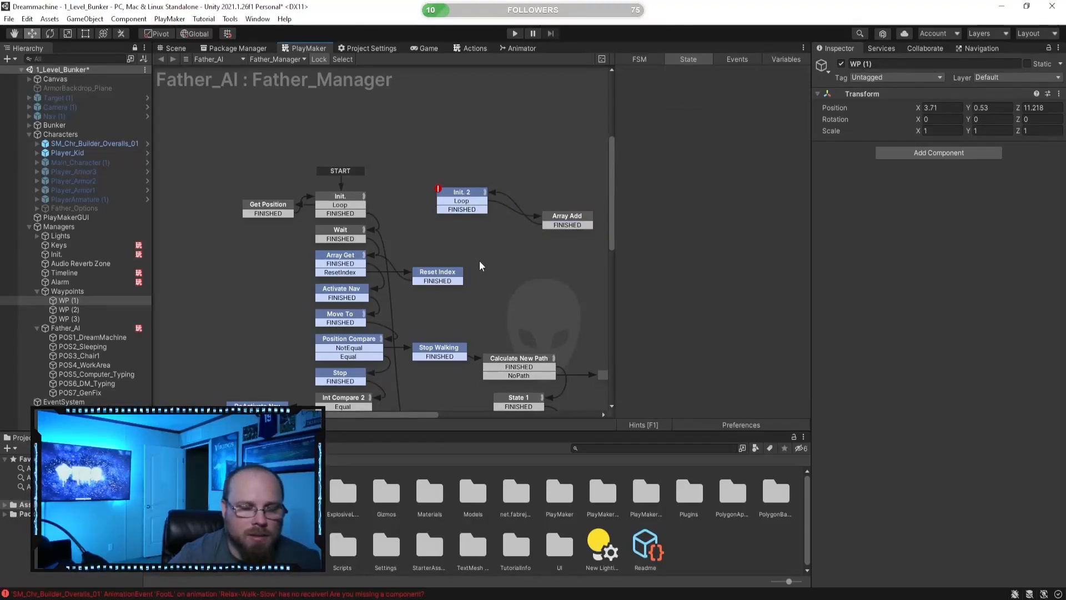
# - Link the Init. state's FINISHED event to Init. 2, and Init. 2's FINISHED event to the Wait state
pyautogui.scroll(-3, 468, 213)
pyautogui.moveTo(467, 213); pyautogui.dragTo(497, 177, button='middle')
pyautogui.moveTo(493, 161); pyautogui.dragTo(472, 171)
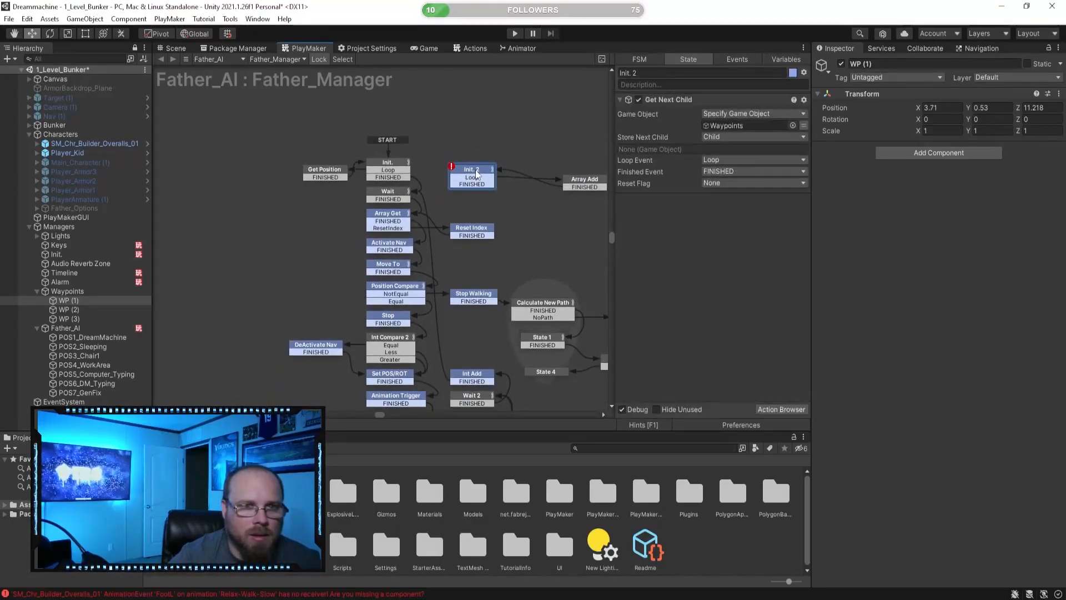
pyautogui.click(398, 178)
pyautogui.click(493, 215)
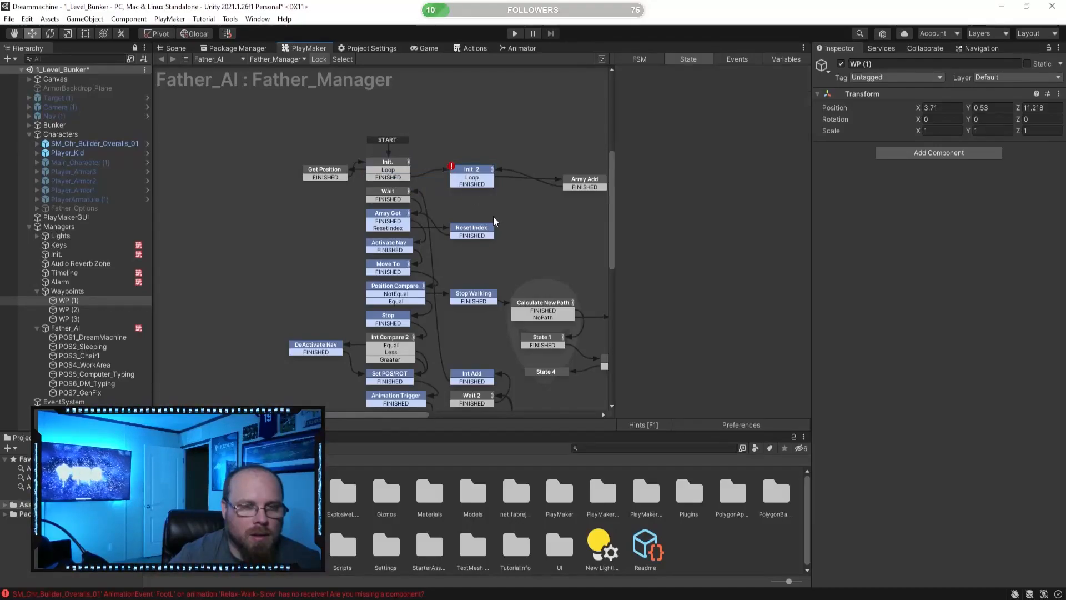
pyautogui.click(469, 184)
pyautogui.click(554, 195)
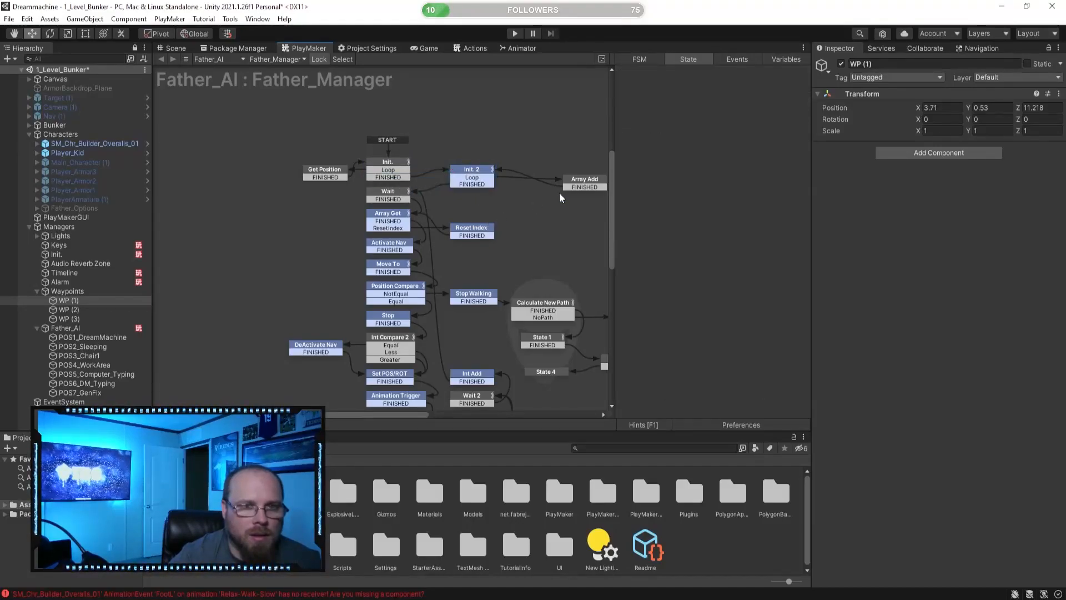
# - Move Array Add close to Init. 2 and line the pair up beside the Init. state
pyautogui.moveTo(585, 181); pyautogui.dragTo(464, 180)
pyautogui.click(565, 196)
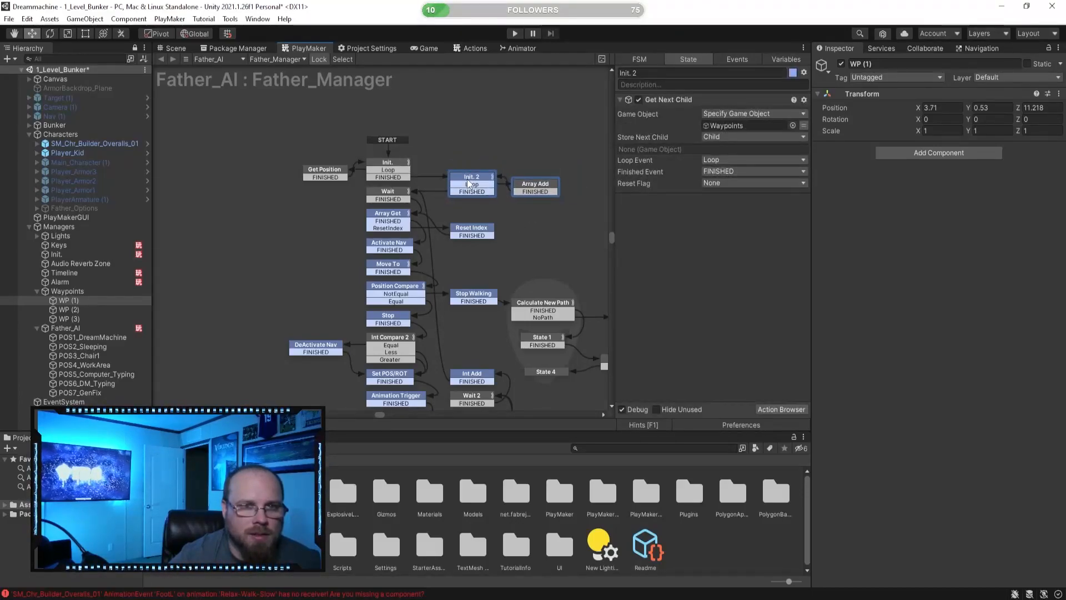
pyautogui.click(555, 231)
pyautogui.click(482, 179)
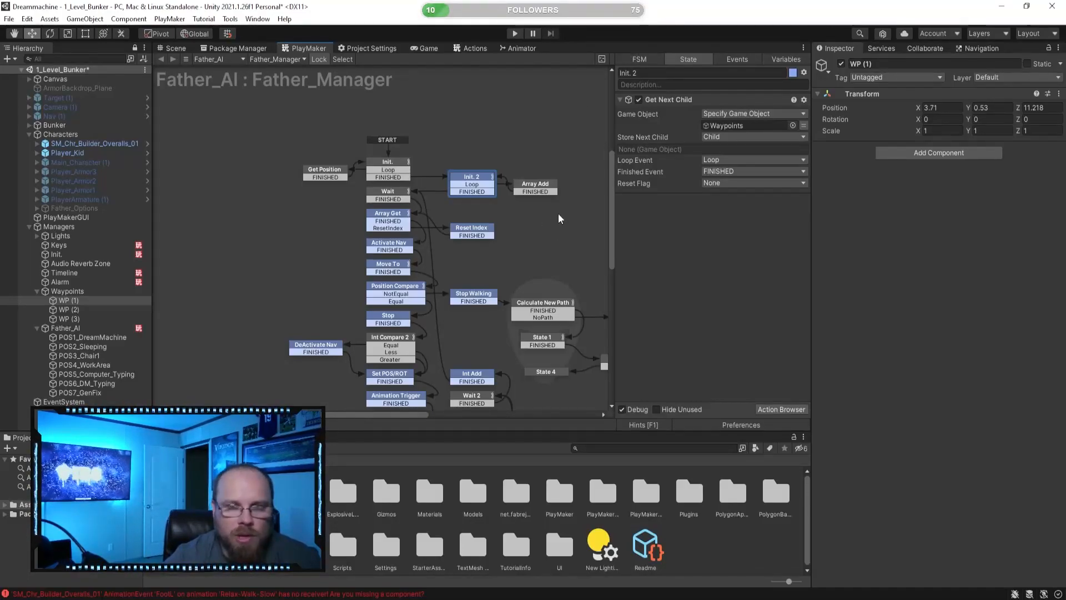
pyautogui.click(549, 200)
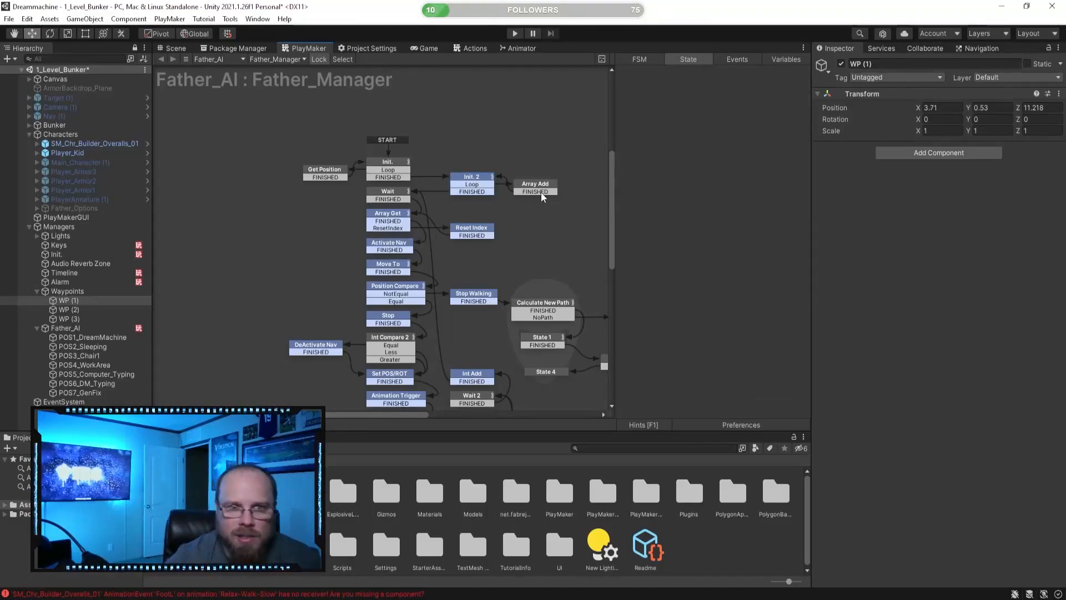
pyautogui.click(544, 191)
pyautogui.click(578, 212)
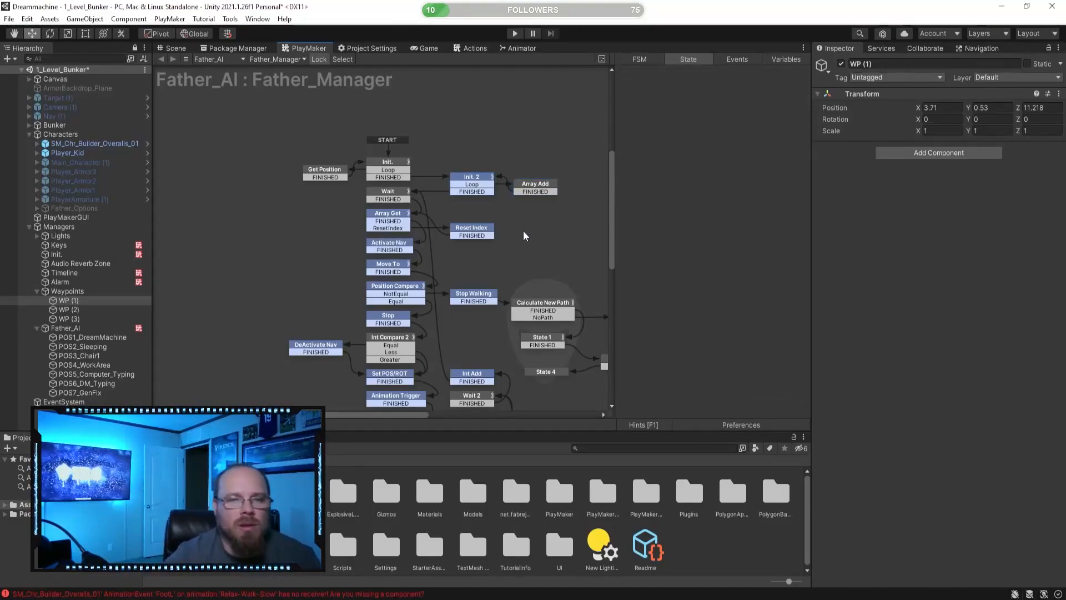
# - Delete the Calculate New Path state together with State 1, State 2, State 3 and State 4
pyautogui.moveTo(540, 218); pyautogui.dragTo(438, 146, button='middle')
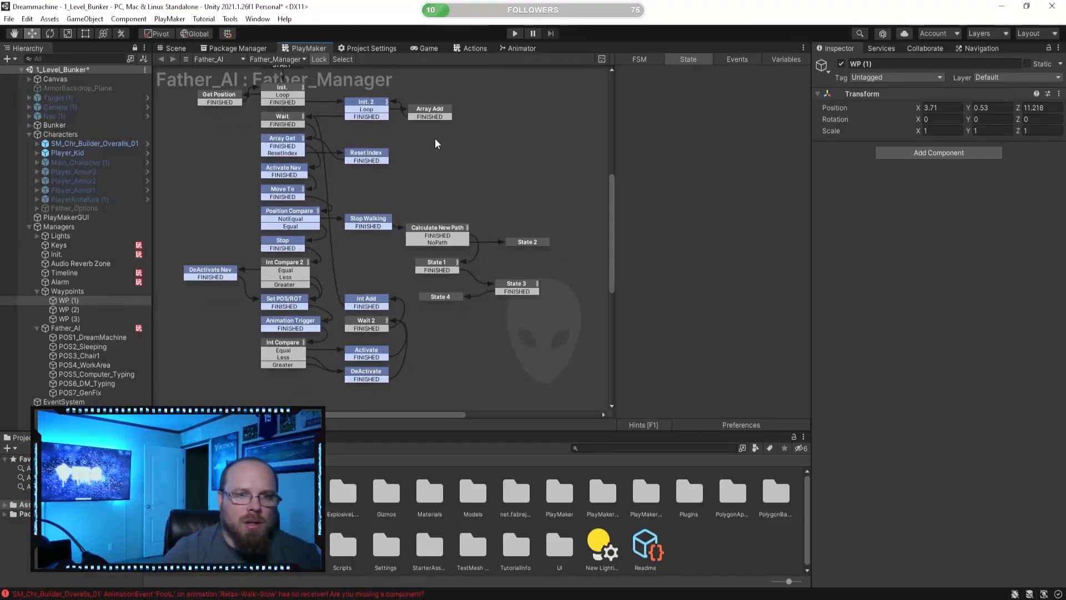
pyautogui.moveTo(449, 191)
pyautogui.mouseDown(button='middle')
pyautogui.moveTo(481, 216)
pyautogui.moveTo(431, 185)
pyautogui.mouseUp(button='middle')
pyautogui.click(444, 233)
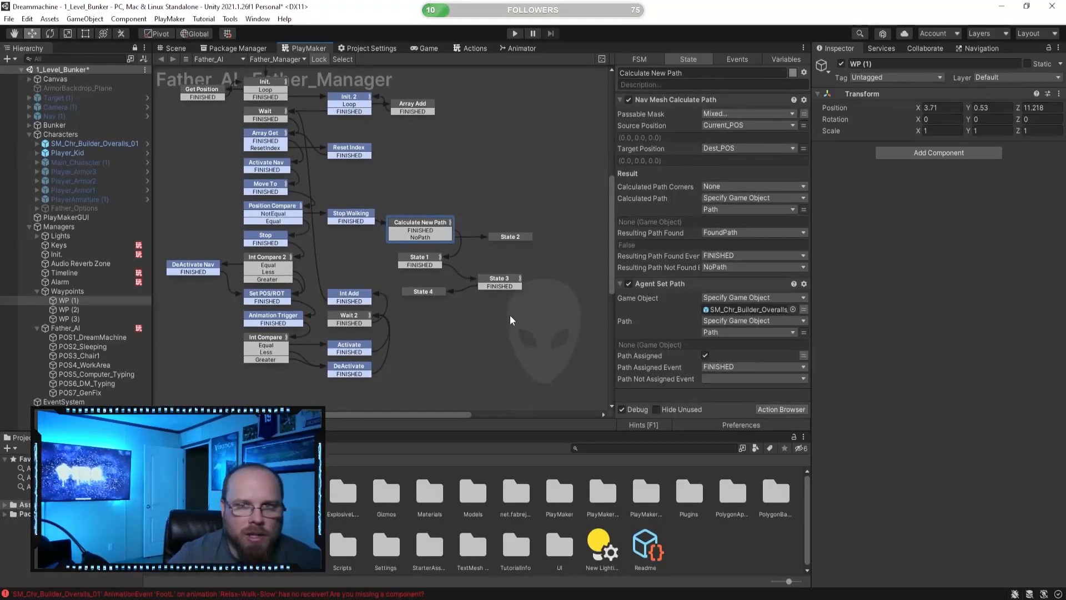
pyautogui.moveTo(560, 314); pyautogui.dragTo(401, 204)
pyautogui.press('Delete')
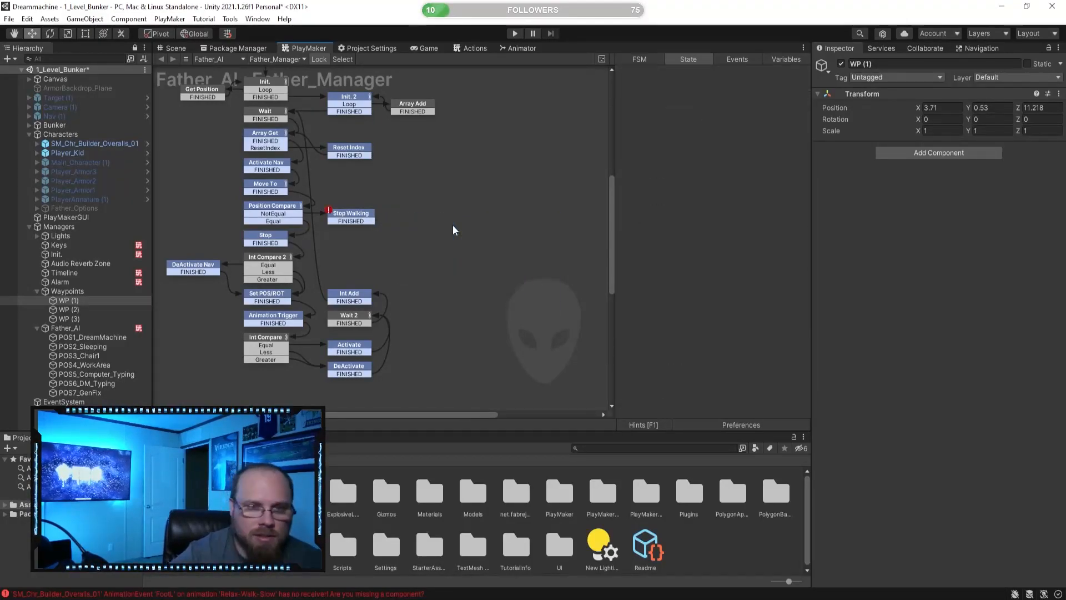
# - Create a state named Closest Waypoint and place it directly beside Stop Walking
pyautogui.moveTo(454, 222); pyautogui.dragTo(478, 269, button='middle')
pyautogui.click(414, 259)
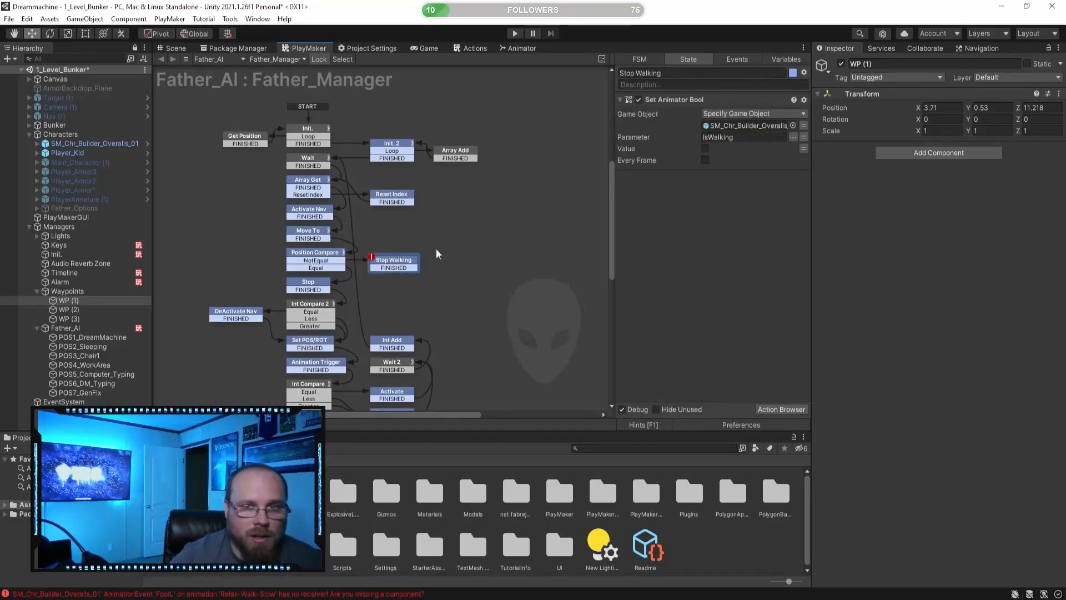
pyautogui.click(451, 264)
pyautogui.rightClick(450, 264)
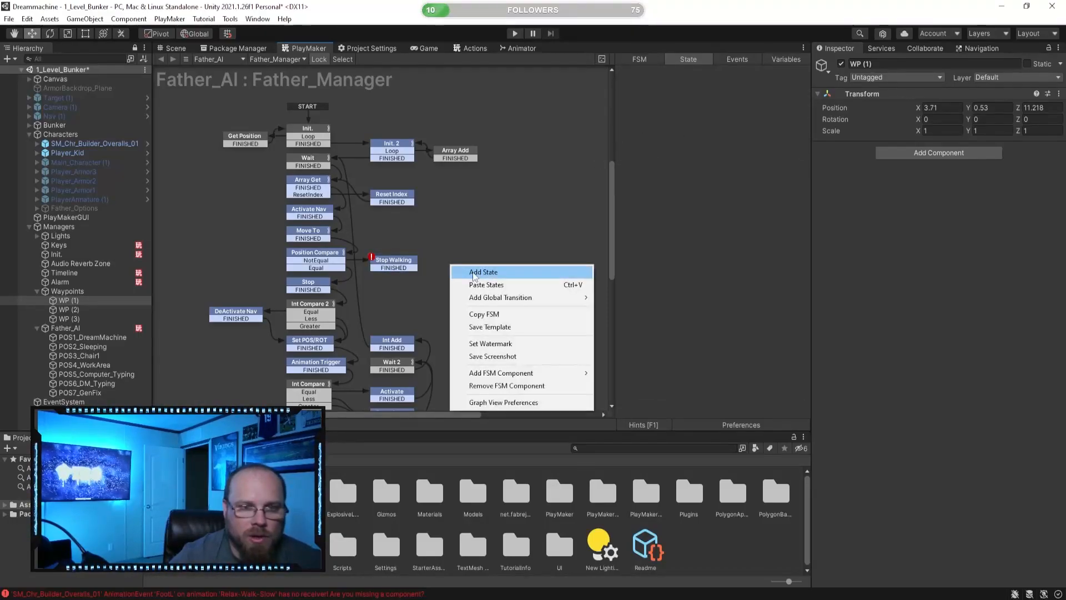
pyautogui.click(476, 273)
pyautogui.click(655, 74)
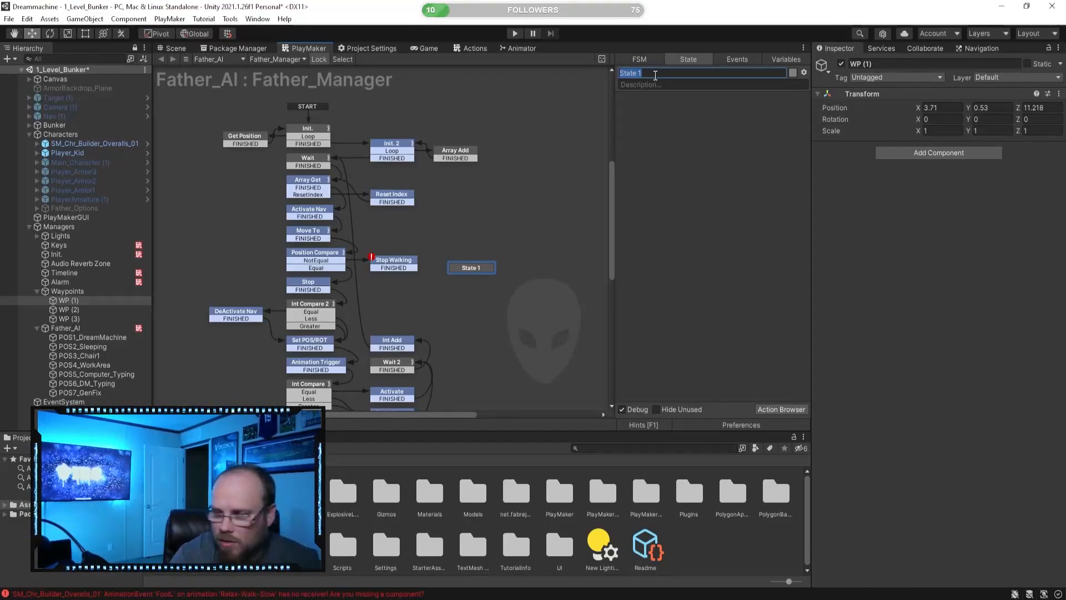
pyautogui.write('Closest Waypoint')
pyautogui.press('Return')
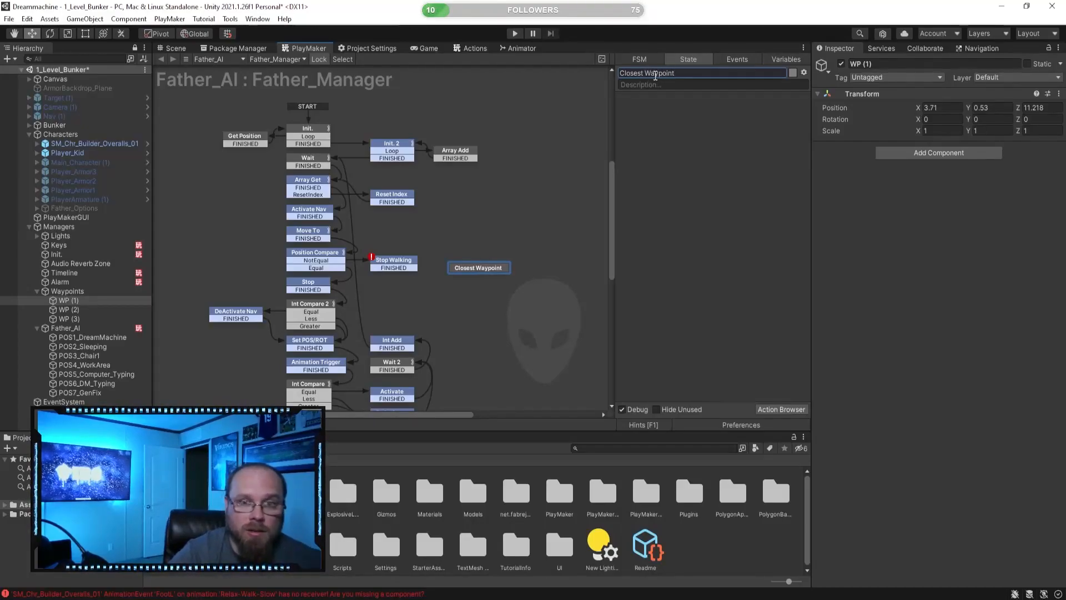
pyautogui.click(548, 308)
pyautogui.moveTo(466, 269); pyautogui.dragTo(445, 265)
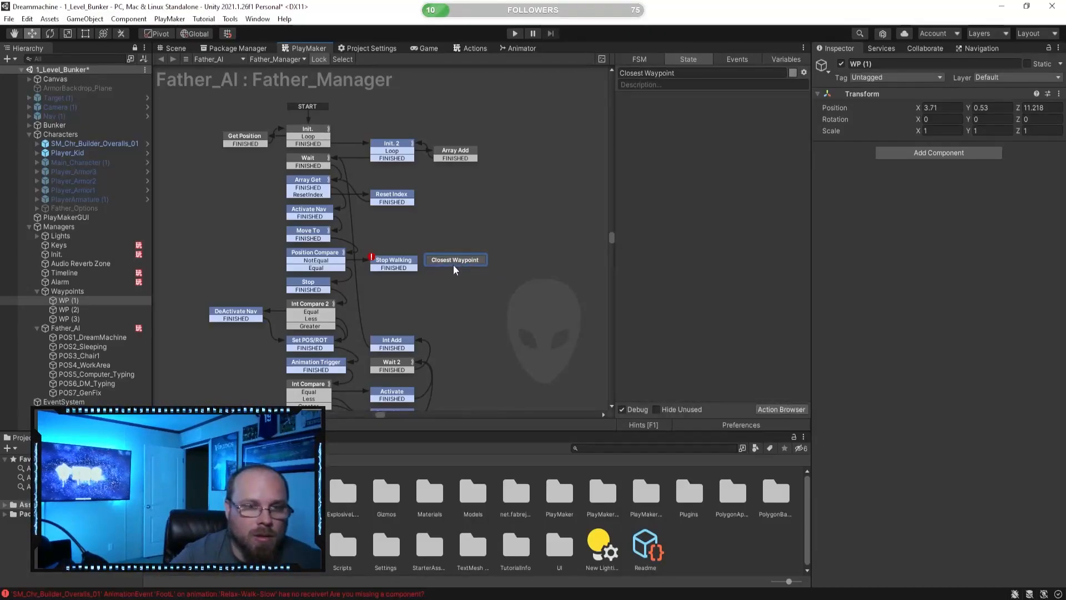
# - Find the Get Distance action and add it to the Closest Waypoint state
pyautogui.click(781, 409)
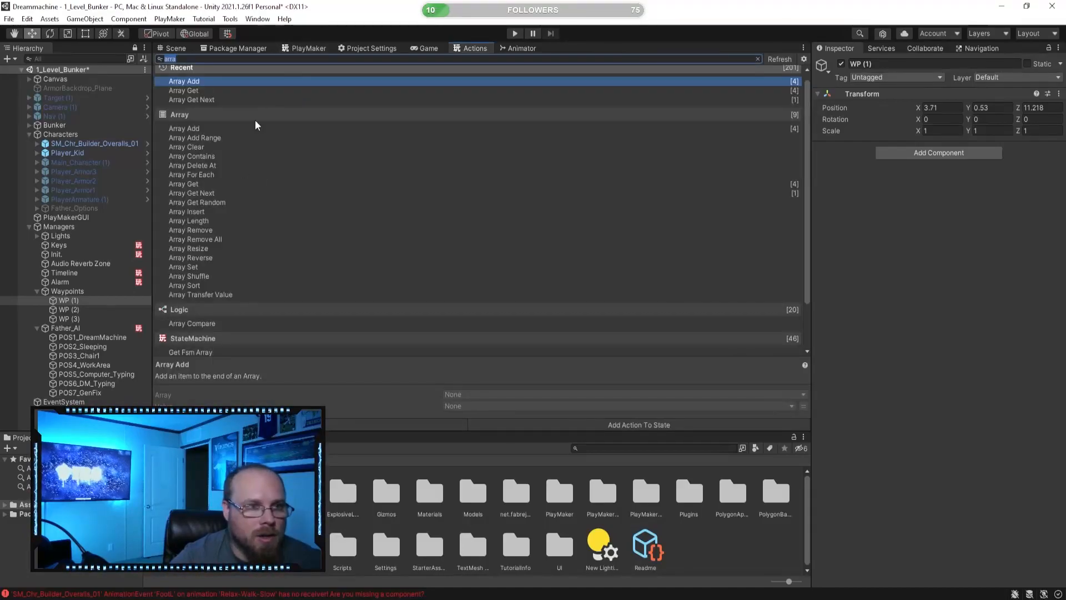
pyautogui.press('BackSpace')
pyautogui.scroll(-5, 253, 203)
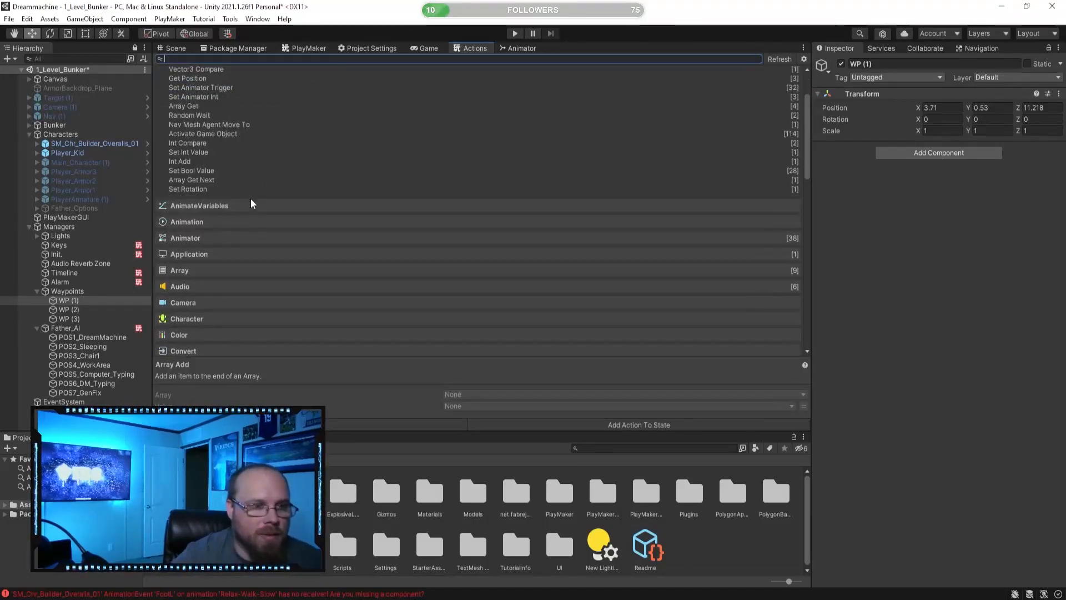
pyautogui.write('distan')
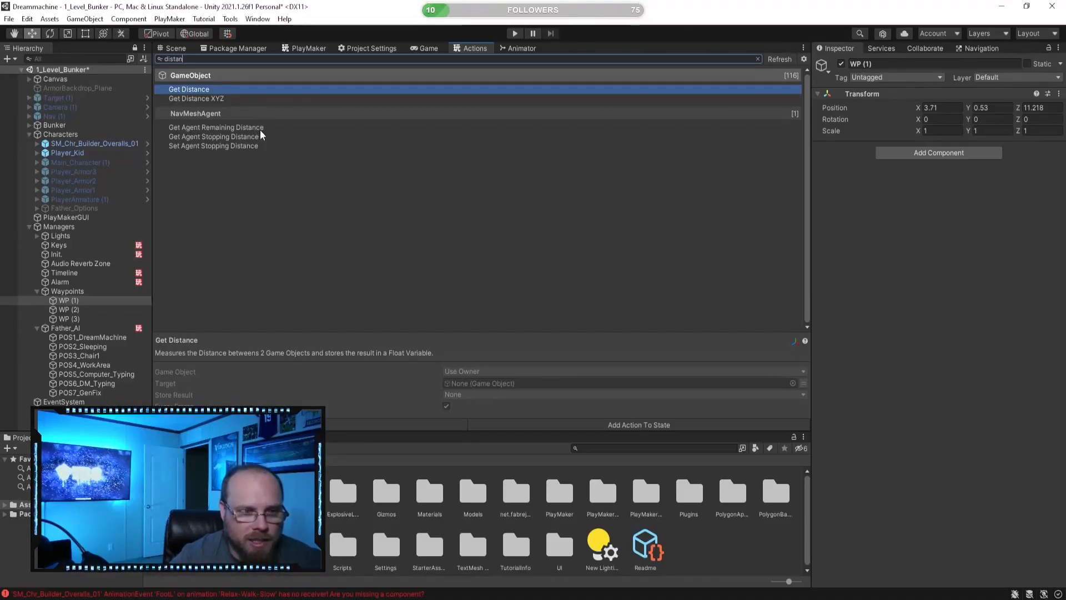
pyautogui.doubleClick(196, 92)
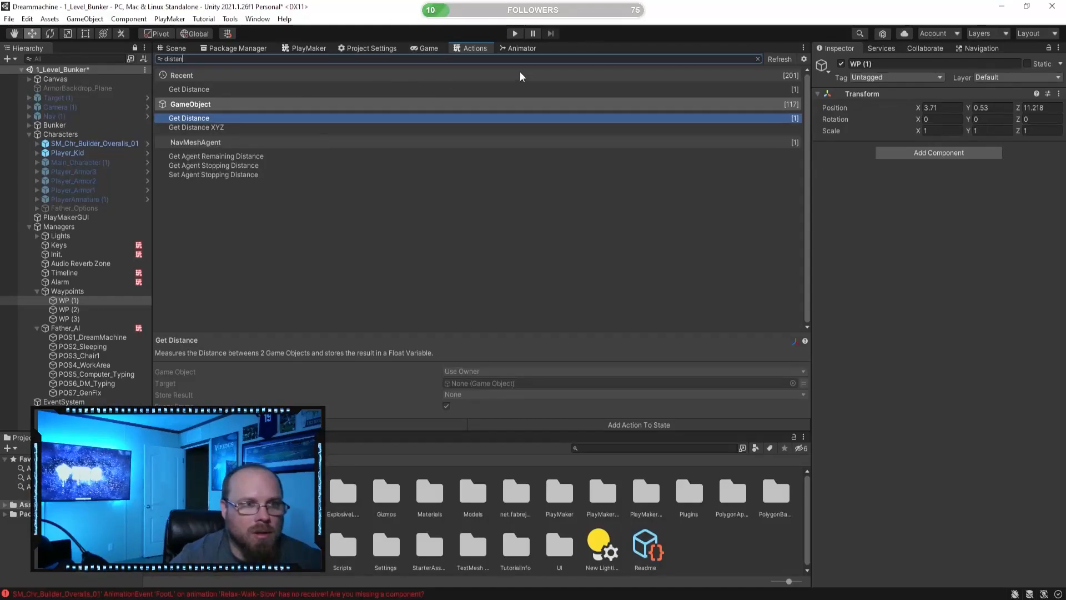
pyautogui.click(331, 48)
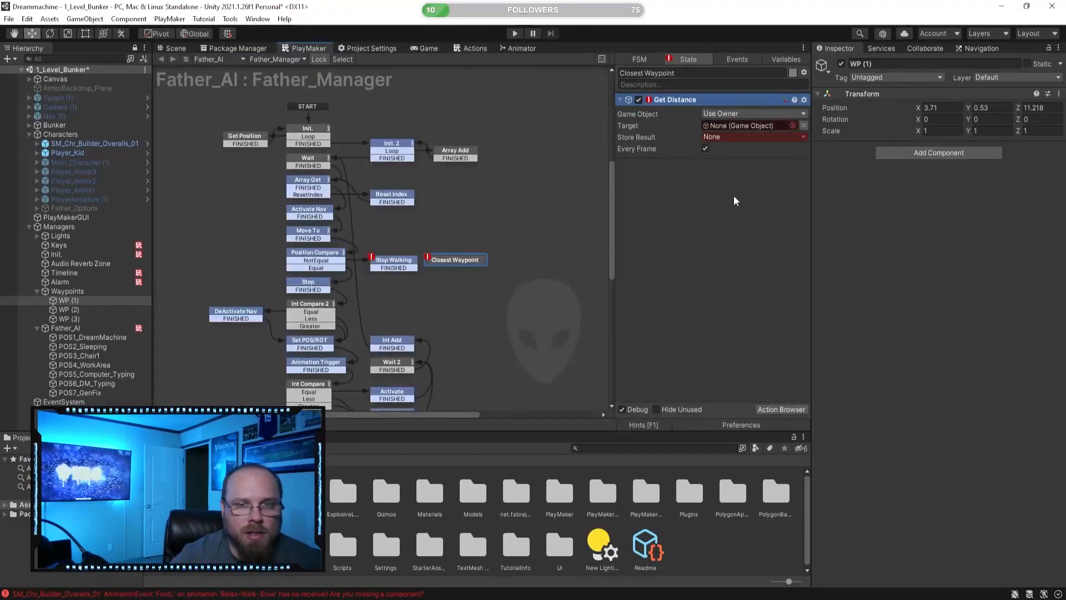
# - Set Get Distance to use the specified game object SM_Chr_Builder_Overalls_01 and switch its Target to take a variable
pyautogui.click(749, 113)
pyautogui.click(724, 140)
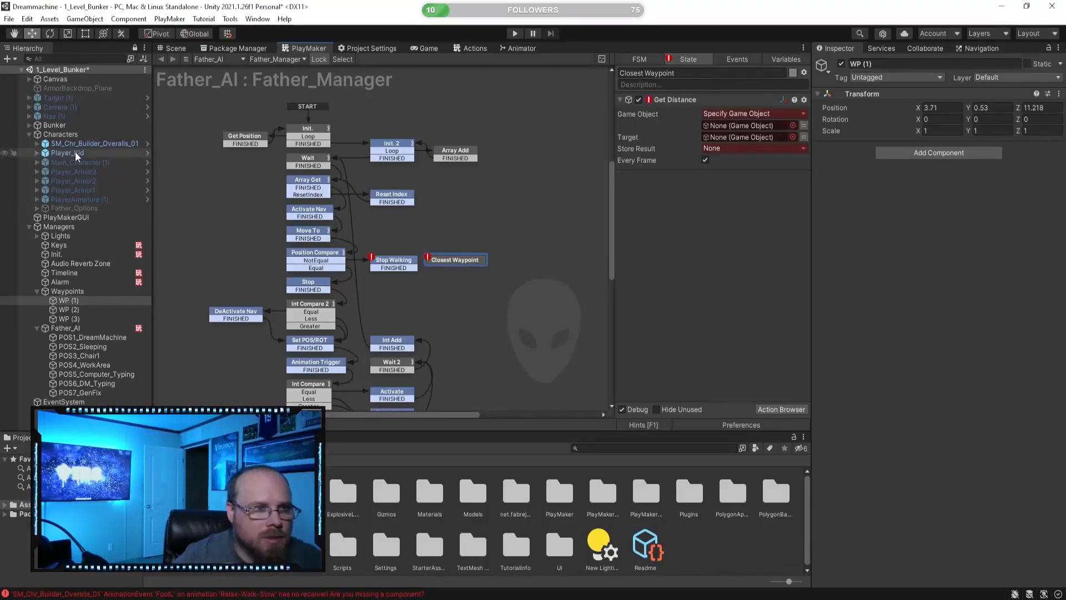
pyautogui.moveTo(88, 145); pyautogui.dragTo(757, 124)
pyautogui.click(803, 137)
pyautogui.click(771, 137)
pyautogui.click(700, 203)
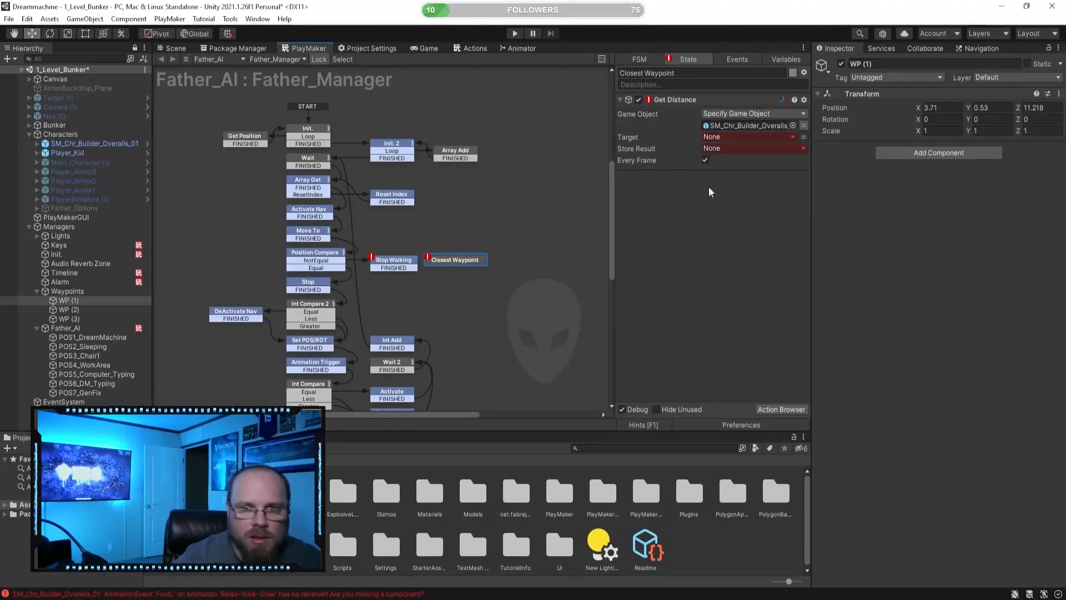
# - Store the Get Distance result in a new variable named Distance
pyautogui.click(730, 149)
pyautogui.click(726, 180)
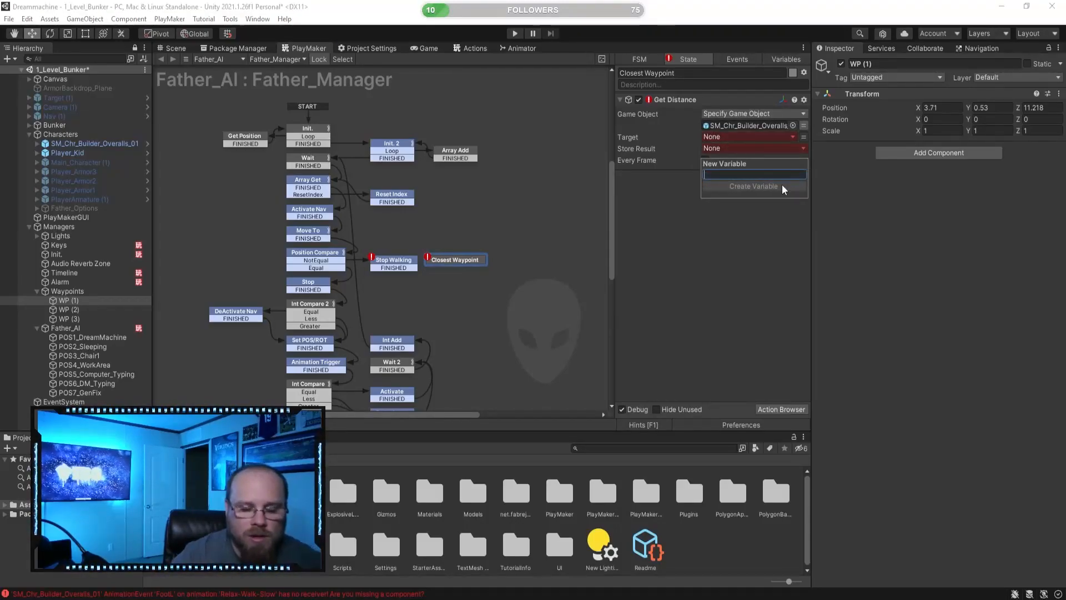
pyautogui.write('POs')
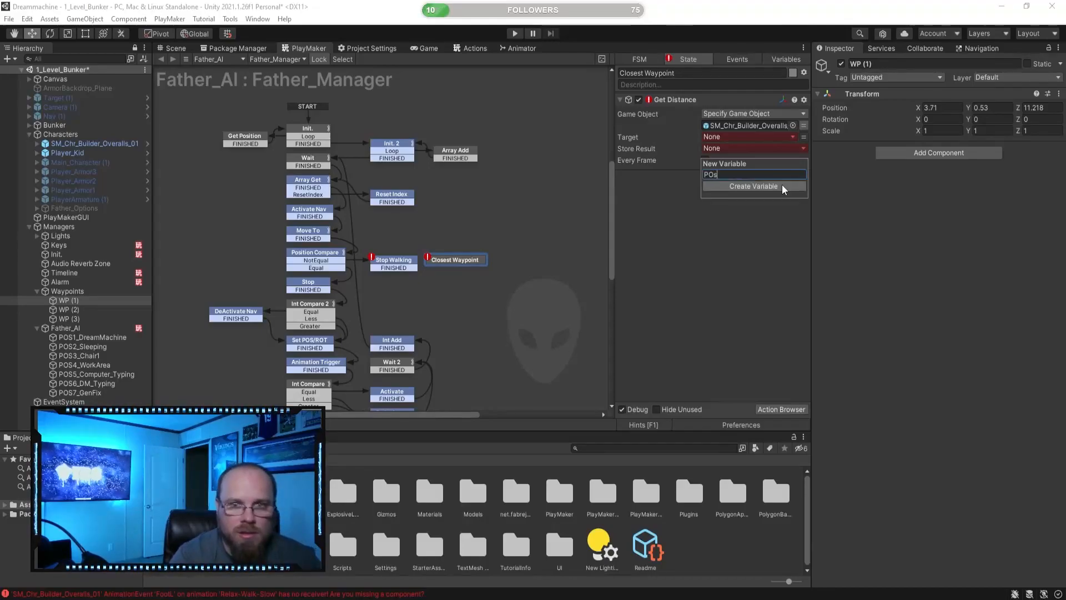
pyautogui.press('BackSpace')
pyautogui.press('BackSpace')
pyautogui.write('Di')
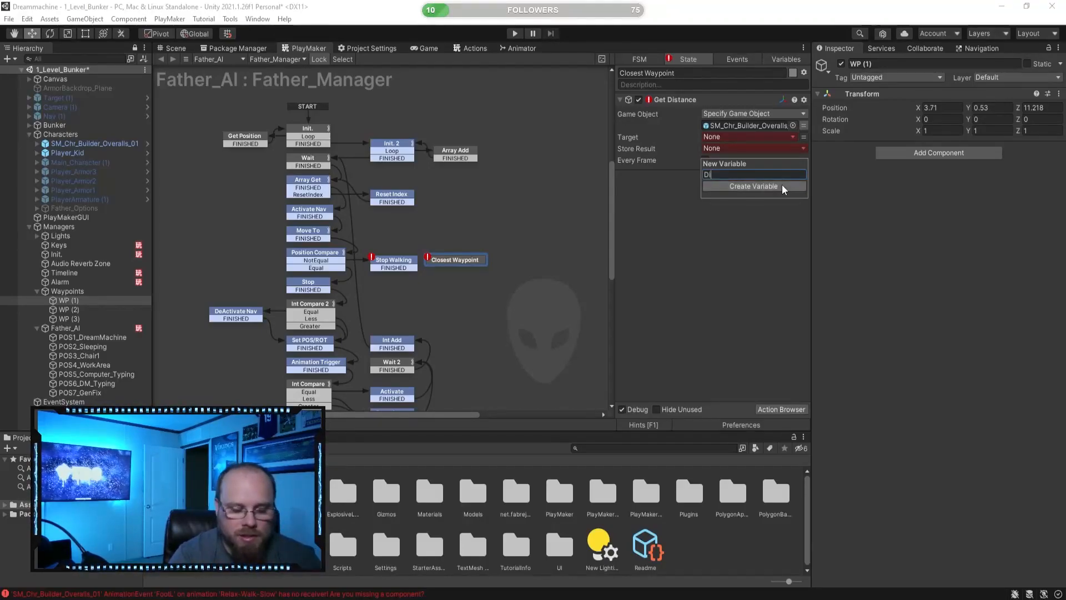
pyautogui.write('stance')
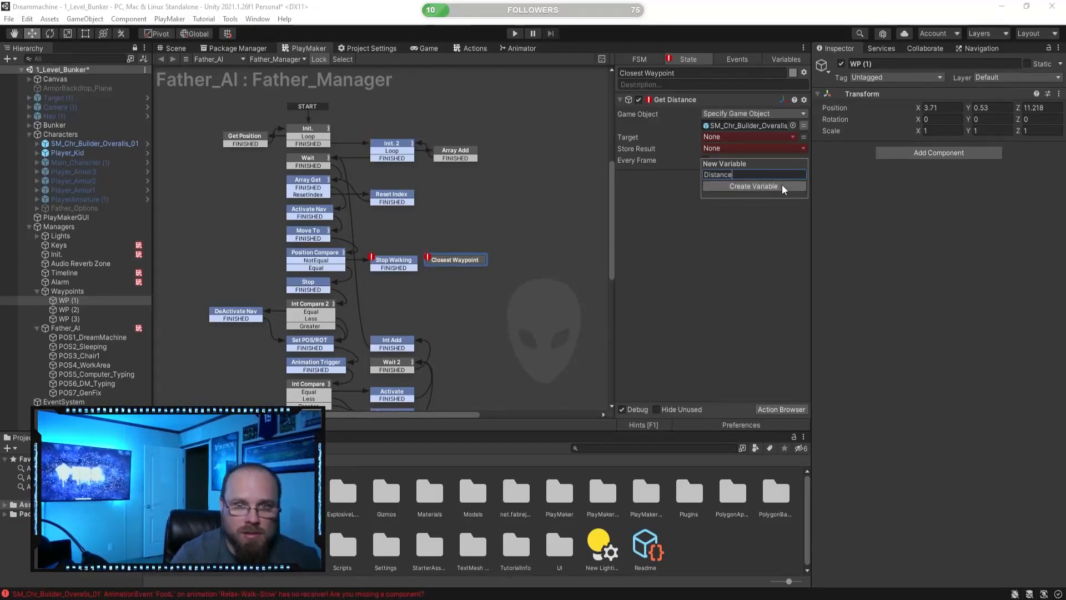
pyautogui.click(782, 185)
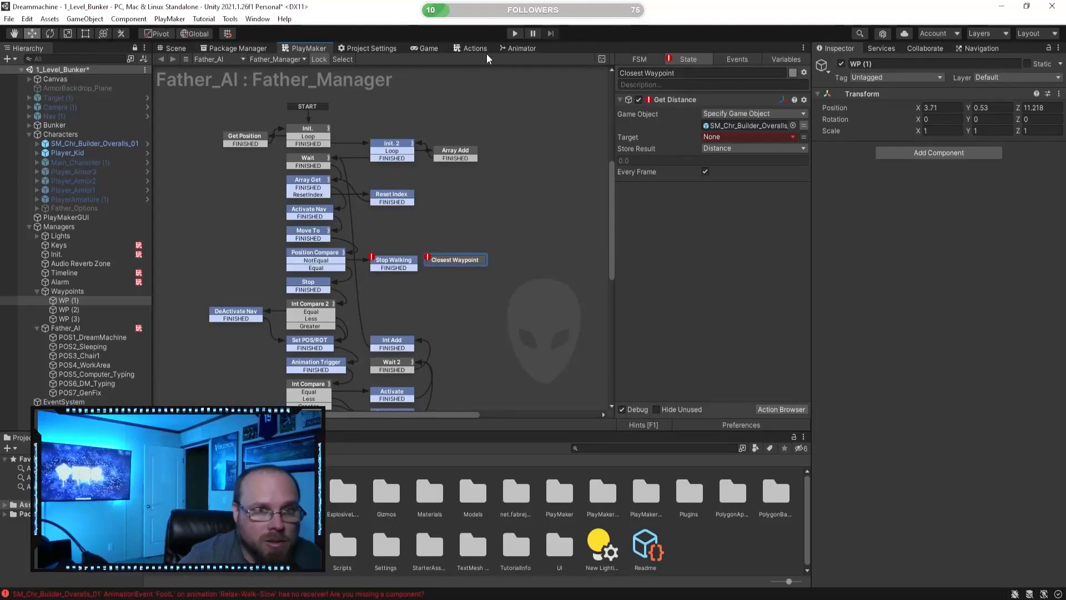
# - Add a Find Closest action to the Closest Waypoint state and specify SM_Chr_Builder_Overalls_01 as its game object
pyautogui.click(758, 409)
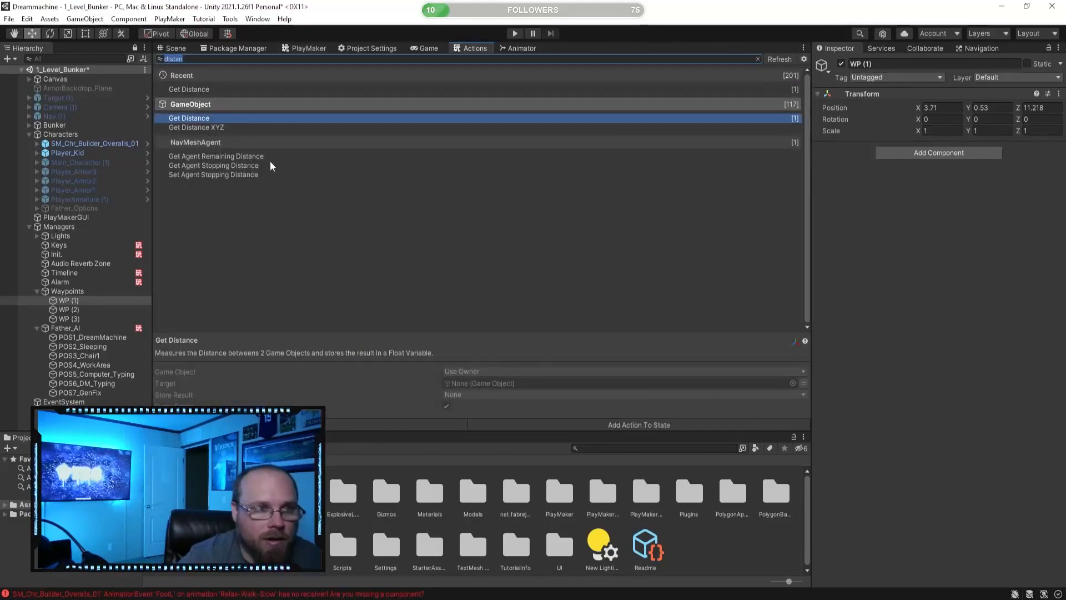
pyautogui.write('closes')
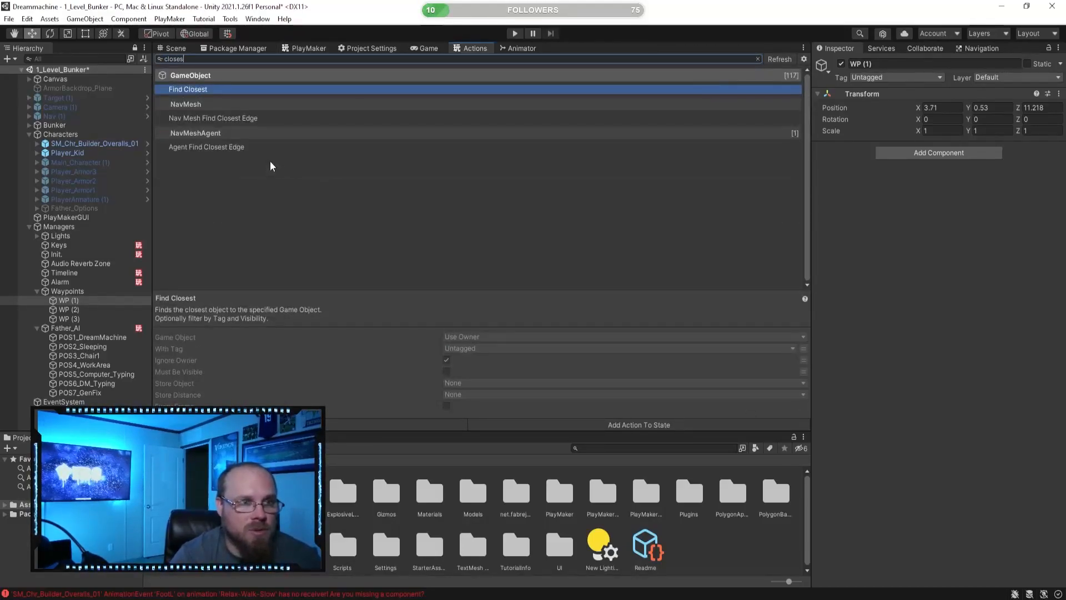
pyautogui.doubleClick(198, 92)
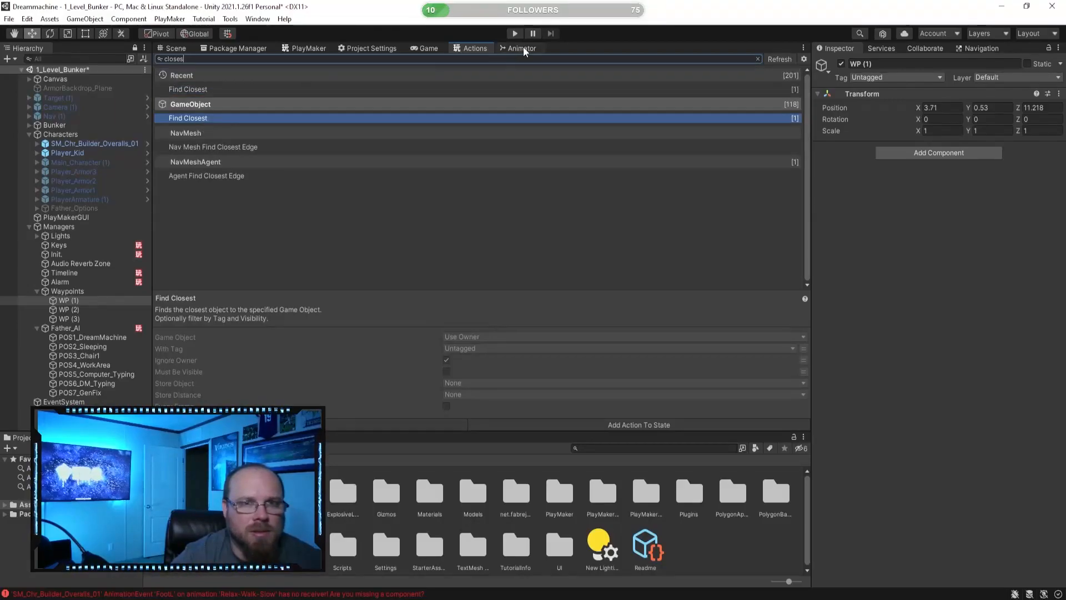
pyautogui.click(308, 49)
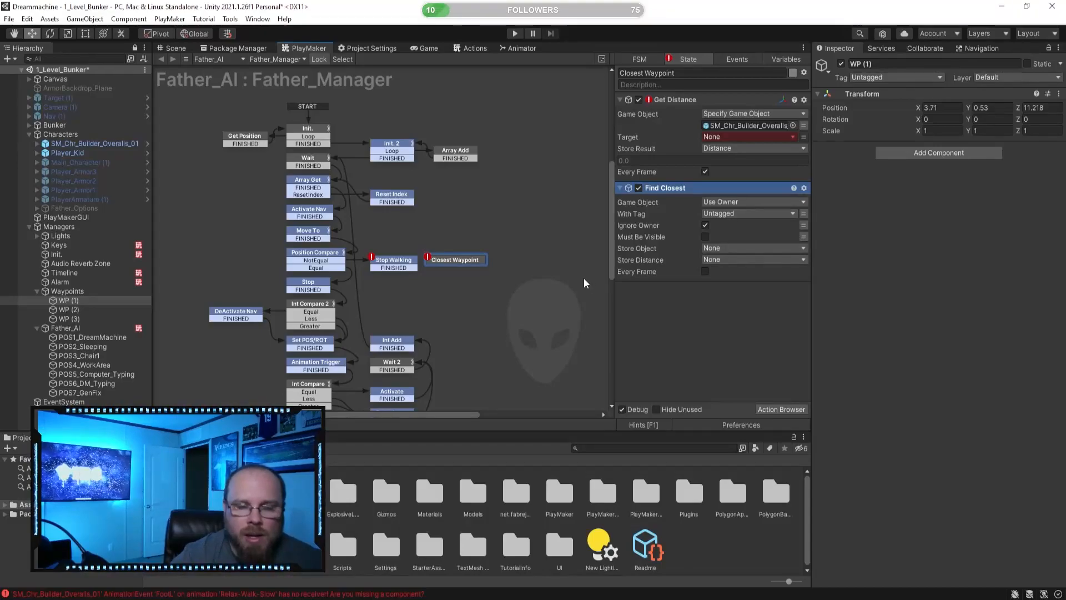
pyautogui.click(758, 200)
pyautogui.click(733, 225)
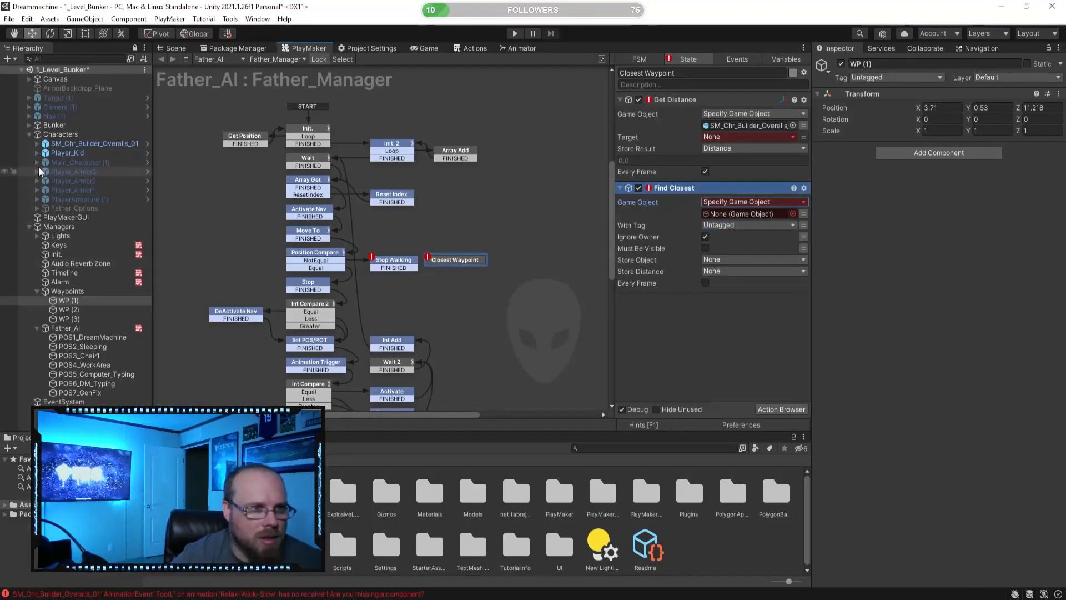
pyautogui.moveTo(92, 145); pyautogui.dragTo(748, 213)
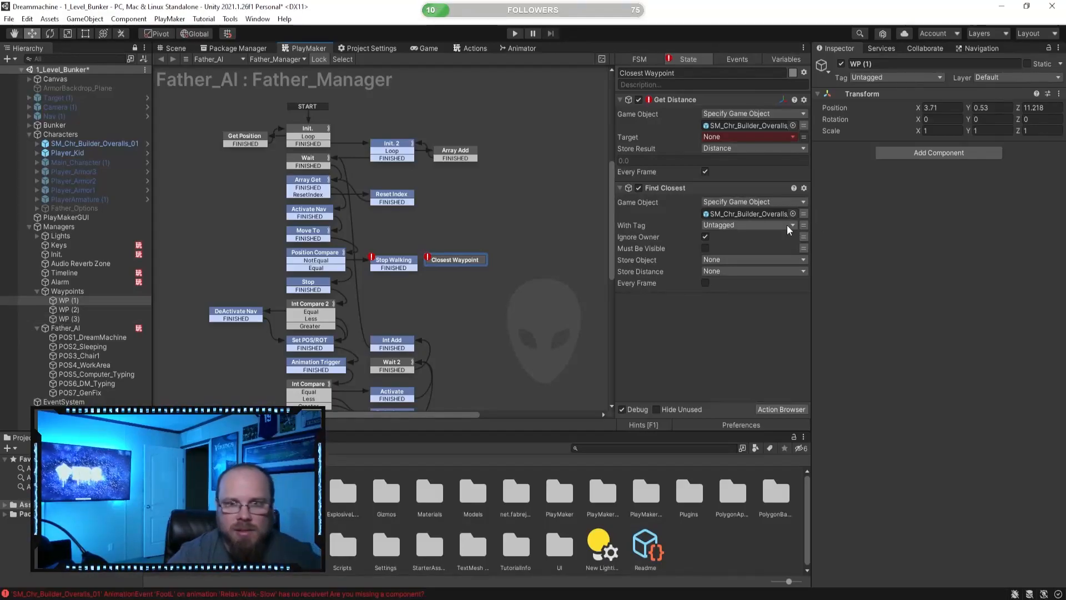
# - Starting from the tag options of waypoints WP (1) to WP (3), create a new project tag named Waypoints
pyautogui.click(83, 300)
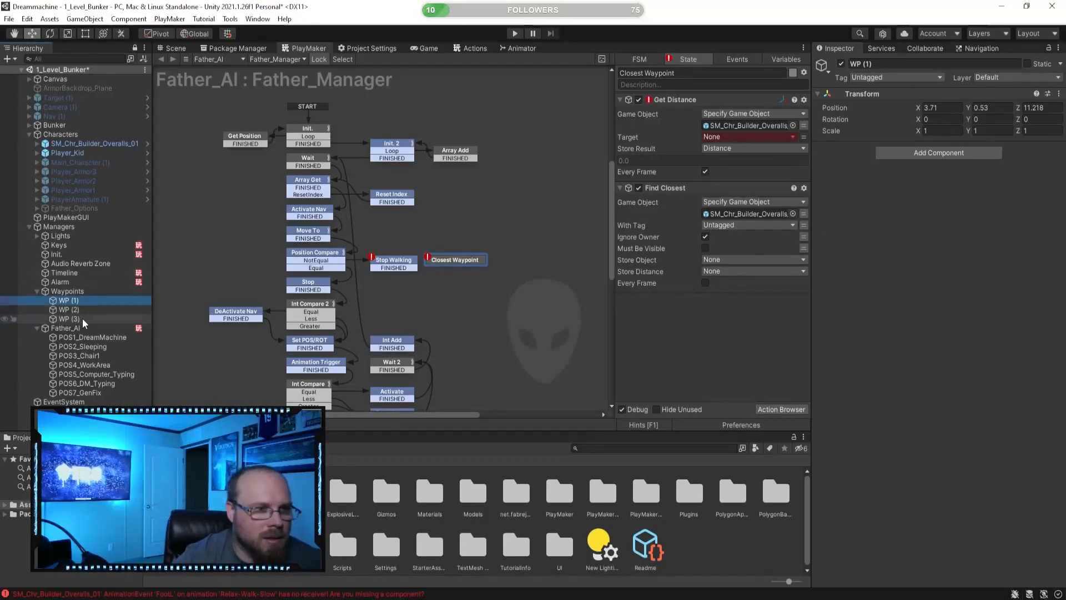
pyautogui.keyDown('shift'); pyautogui.click(82, 318); pyautogui.keyUp('shift')
pyautogui.click(934, 78)
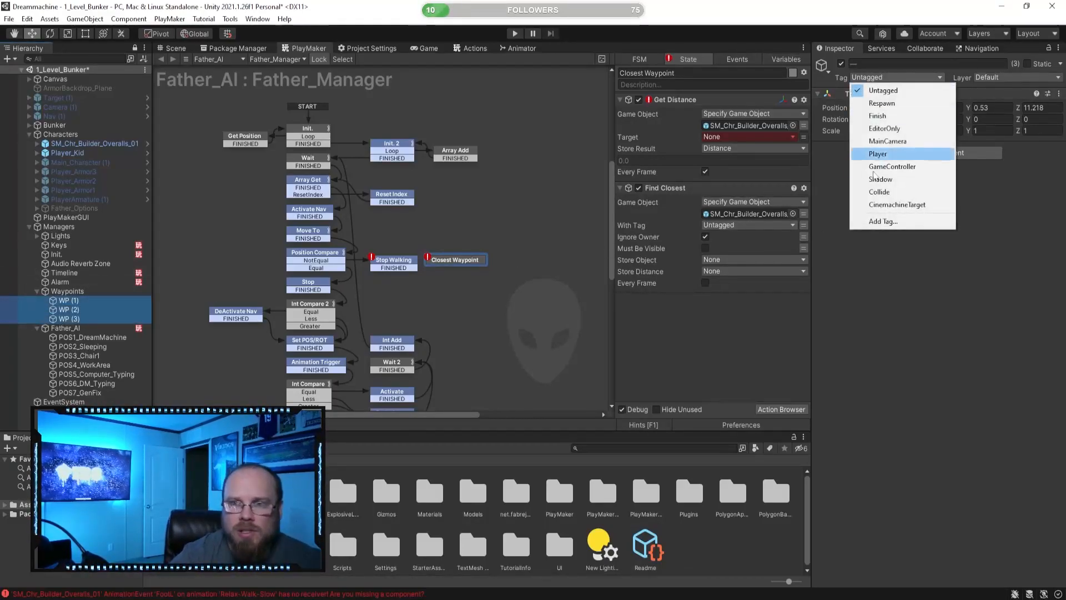
pyautogui.click(883, 222)
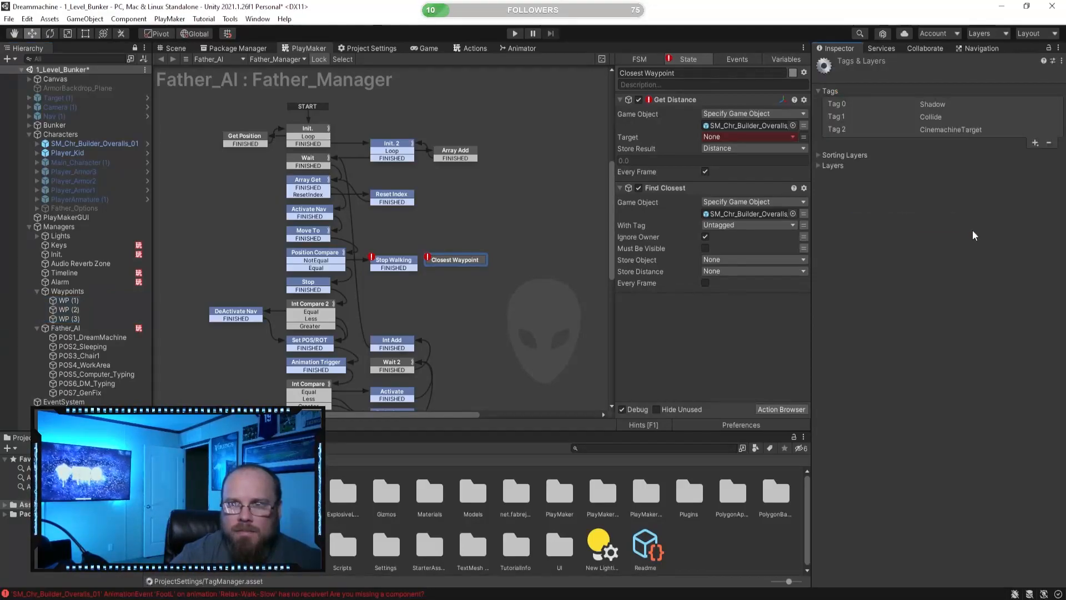
pyautogui.click(1035, 143)
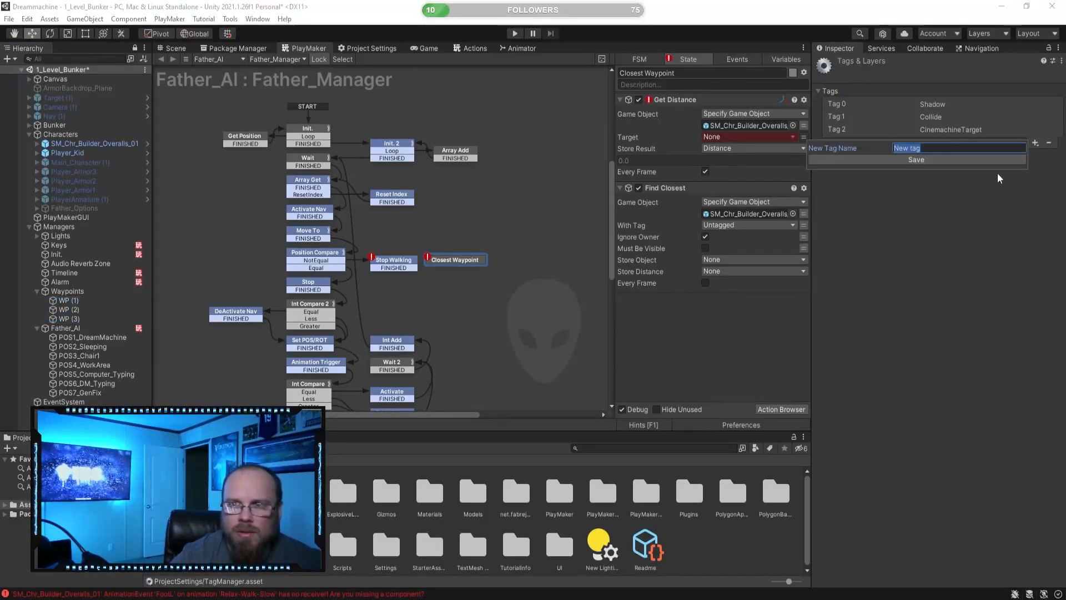
pyautogui.write('Waypoints')
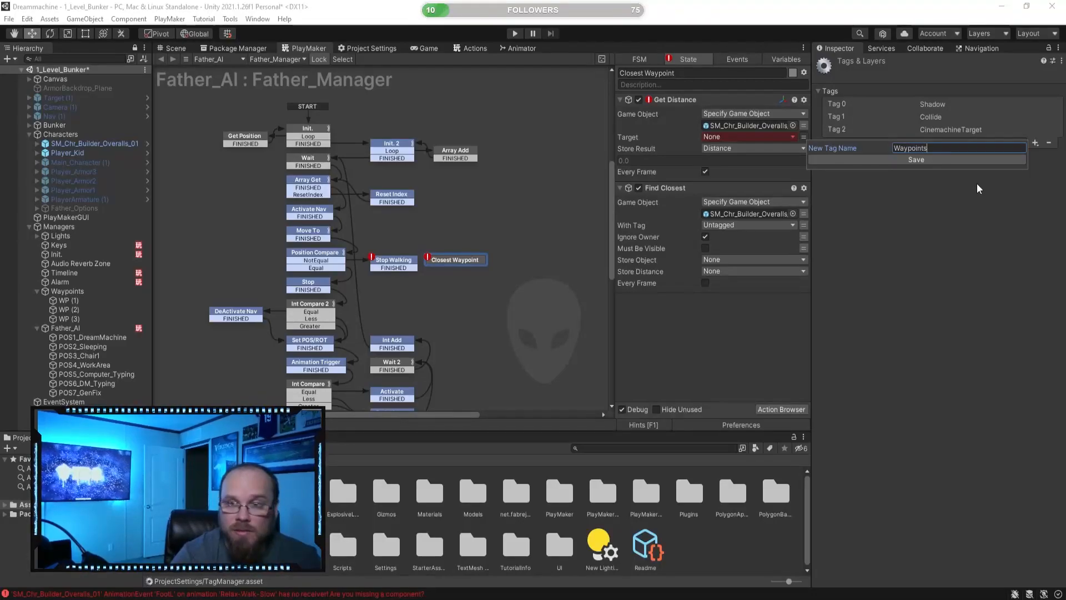
pyautogui.press('Return')
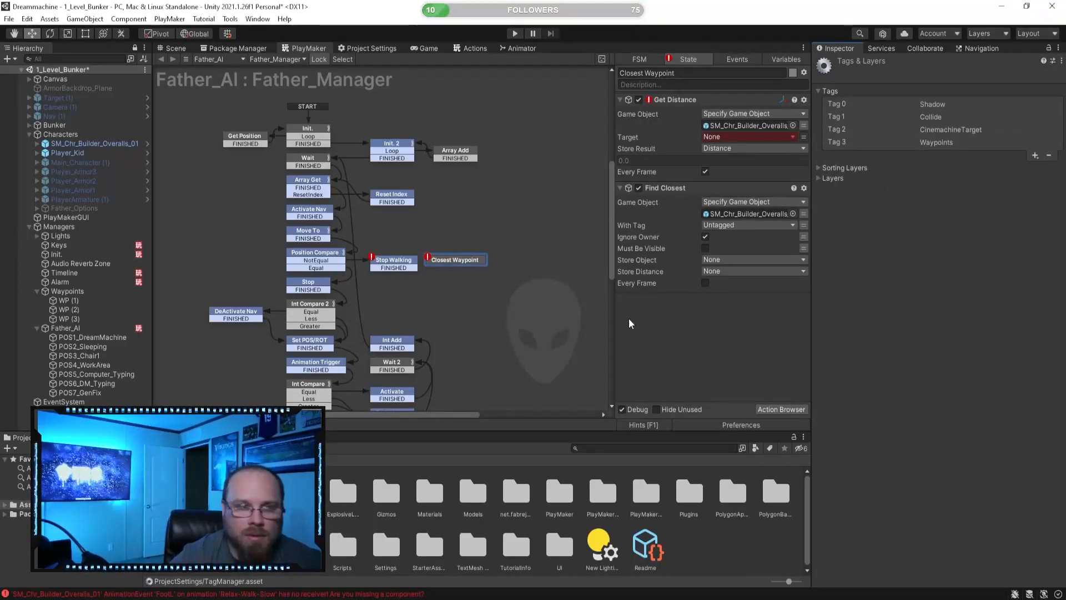
# - Assign the Waypoints tag to WP (1), WP (2) and WP (3)
pyautogui.click(79, 301)
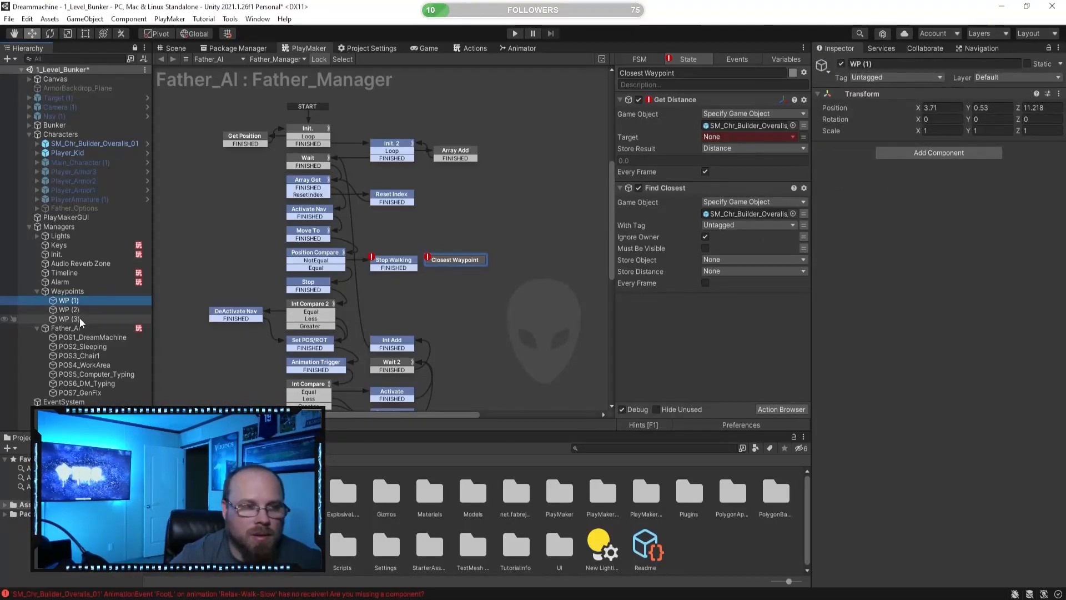
pyautogui.keyDown('shift'); pyautogui.click(79, 318); pyautogui.keyUp('shift')
pyautogui.click(891, 78)
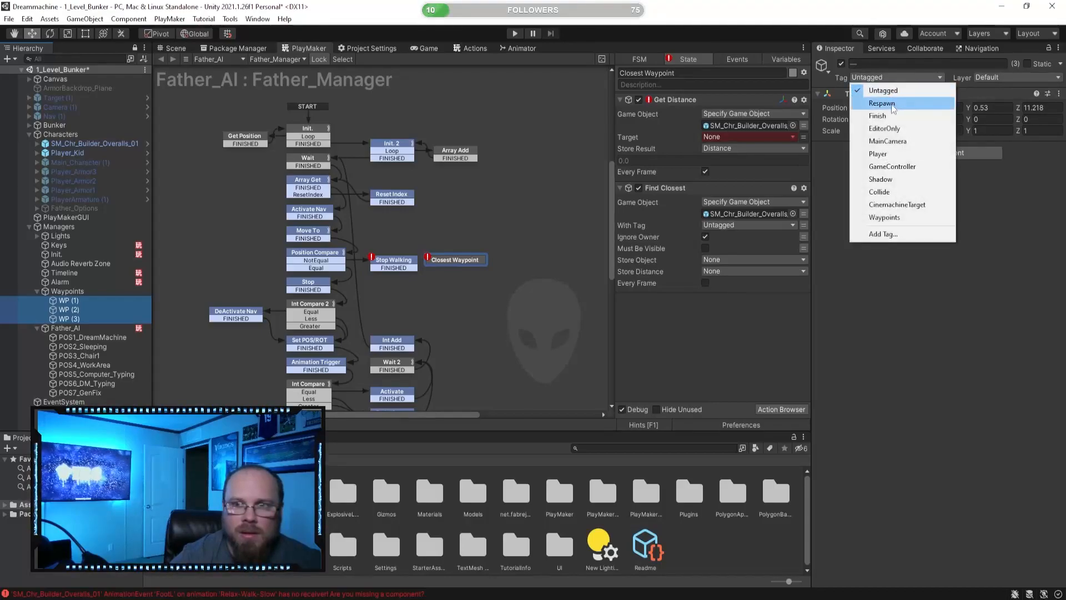
pyautogui.click(884, 217)
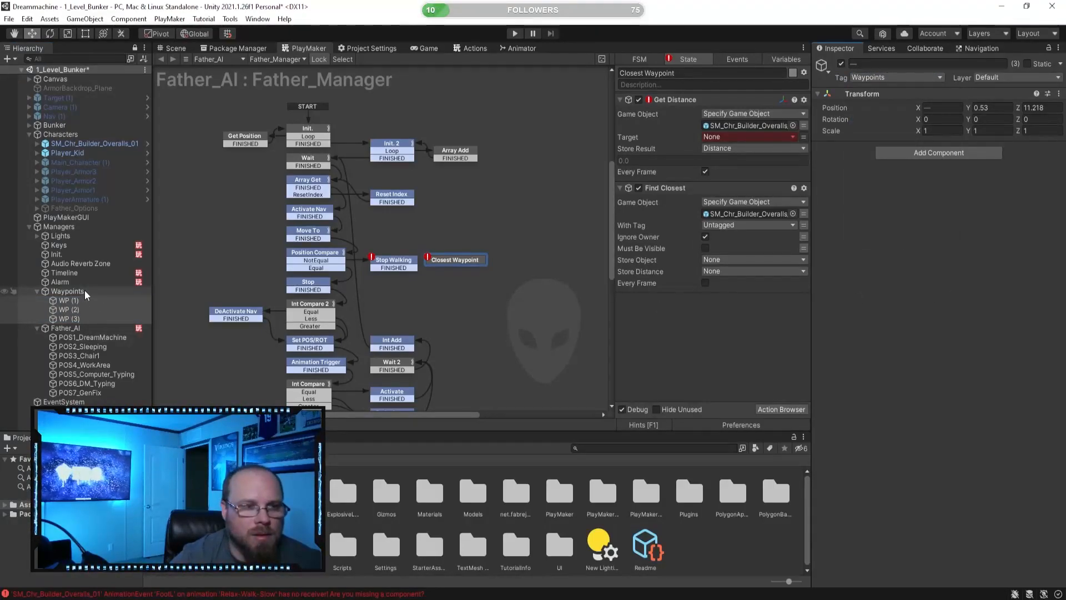
# - Set the Find Closest action in the Closest Waypoint state to search for objects tagged Waypoints
pyautogui.click(740, 225)
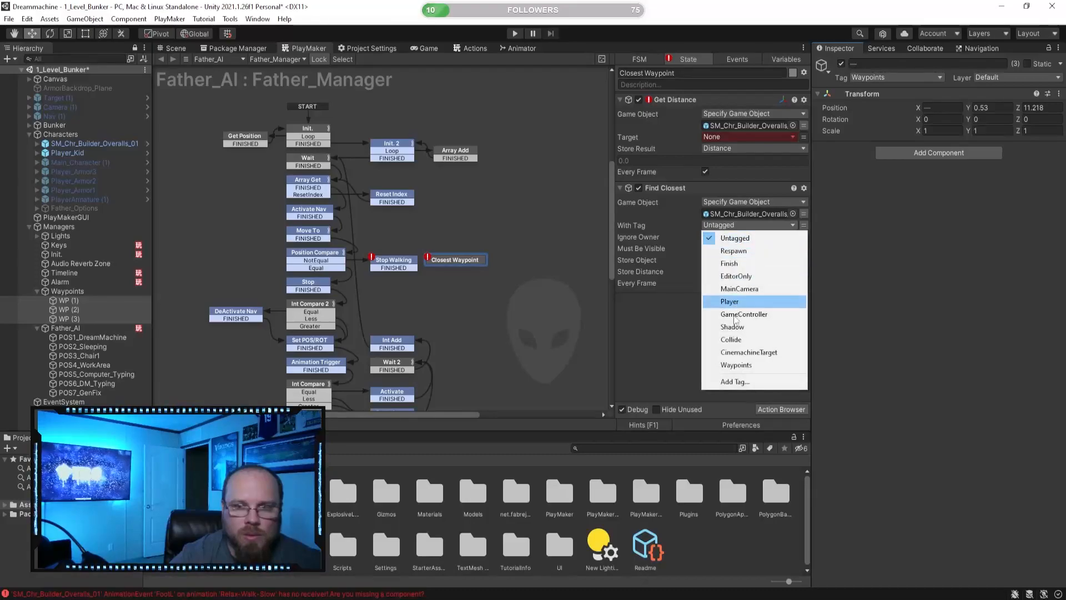
pyautogui.click(729, 365)
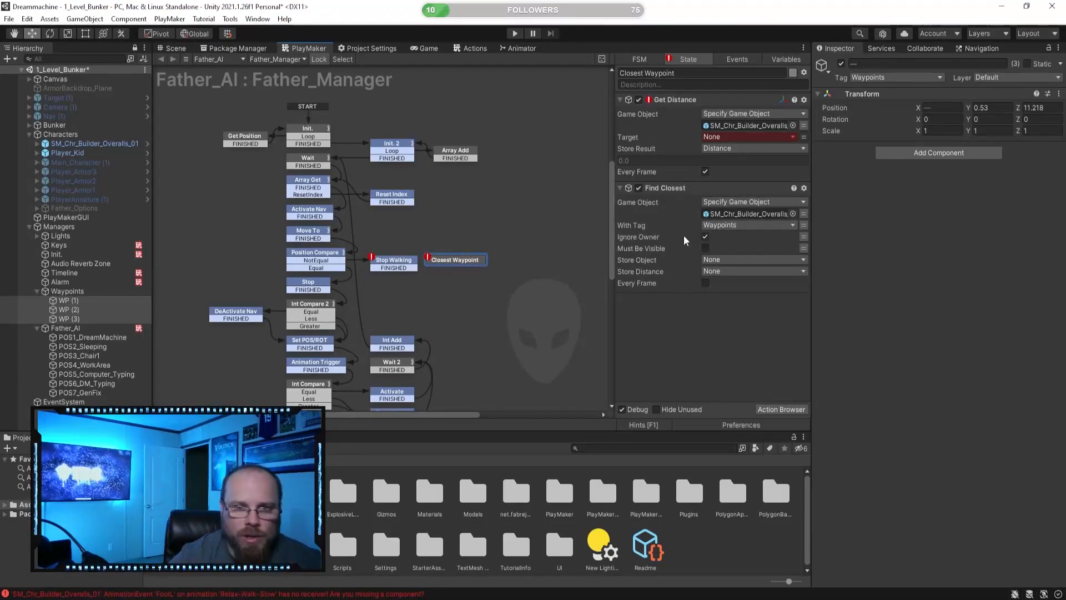
pyautogui.click(706, 248)
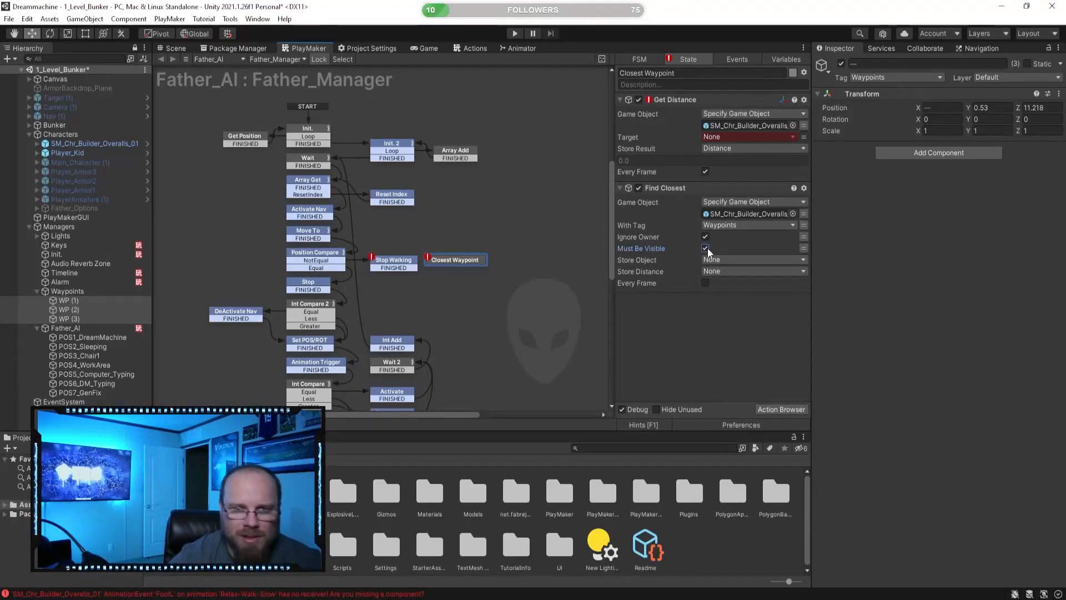
# - Store the Find Closest object in a new variable named Closest_WP and its distance in the Distance variable
pyautogui.click(750, 261)
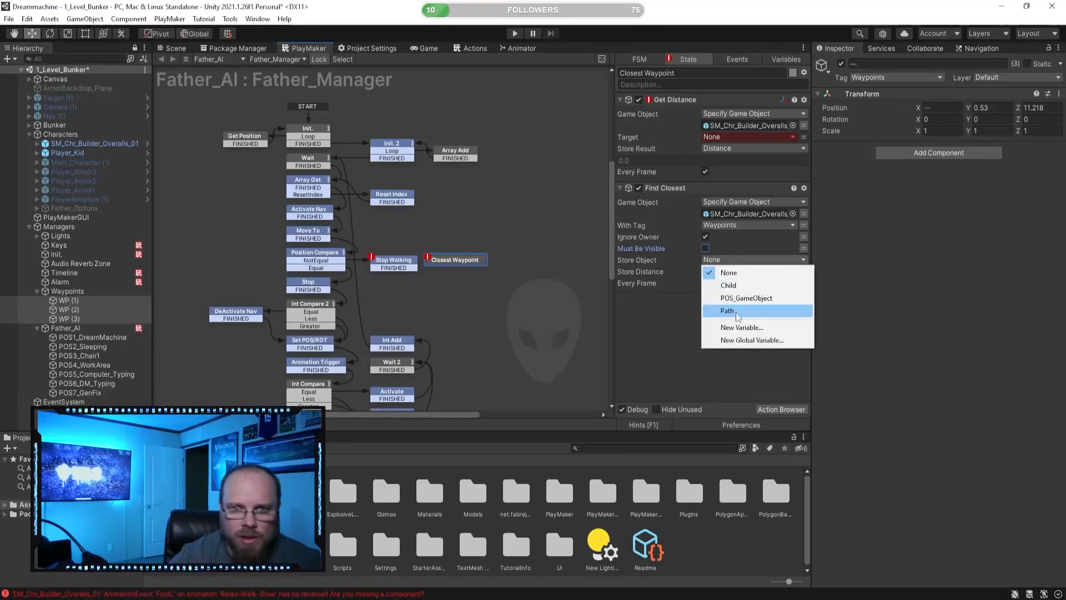
pyautogui.click(753, 332)
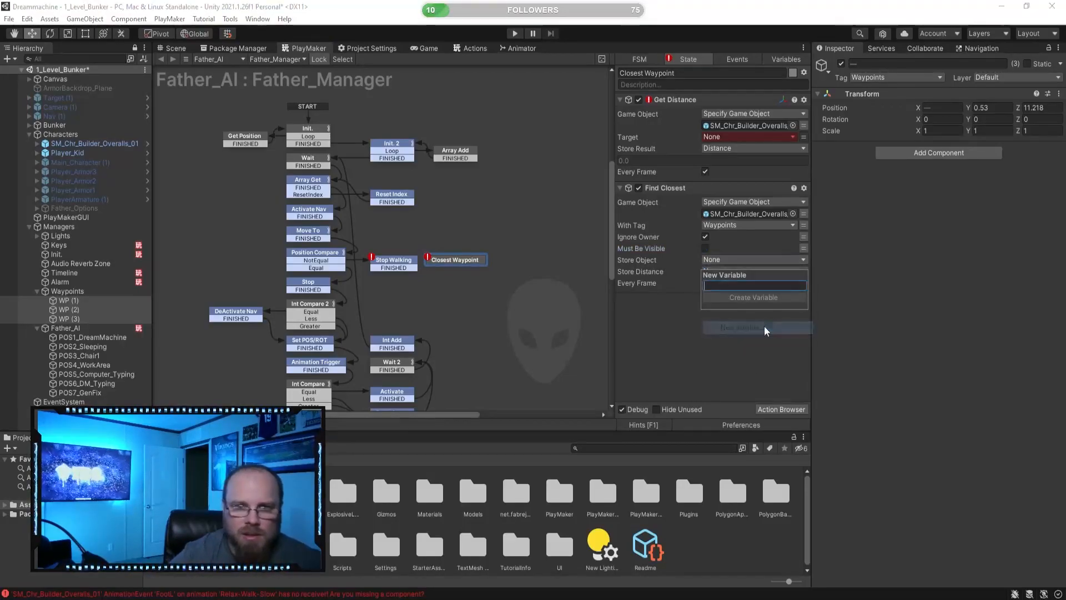
pyautogui.write('Closest_WP')
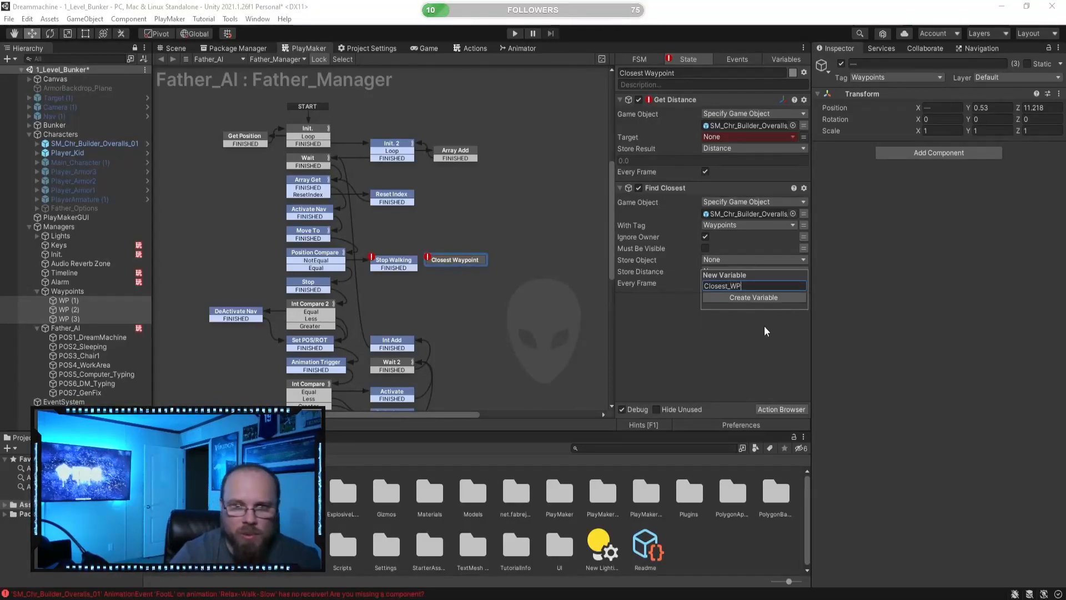
pyautogui.press('Return')
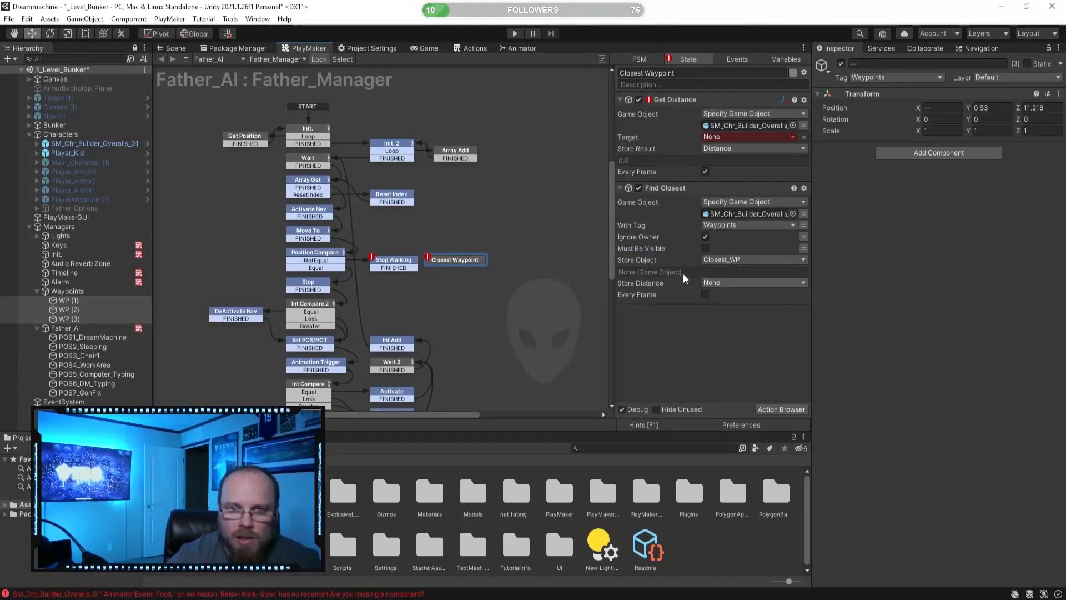
pyautogui.click(725, 286)
pyautogui.click(746, 307)
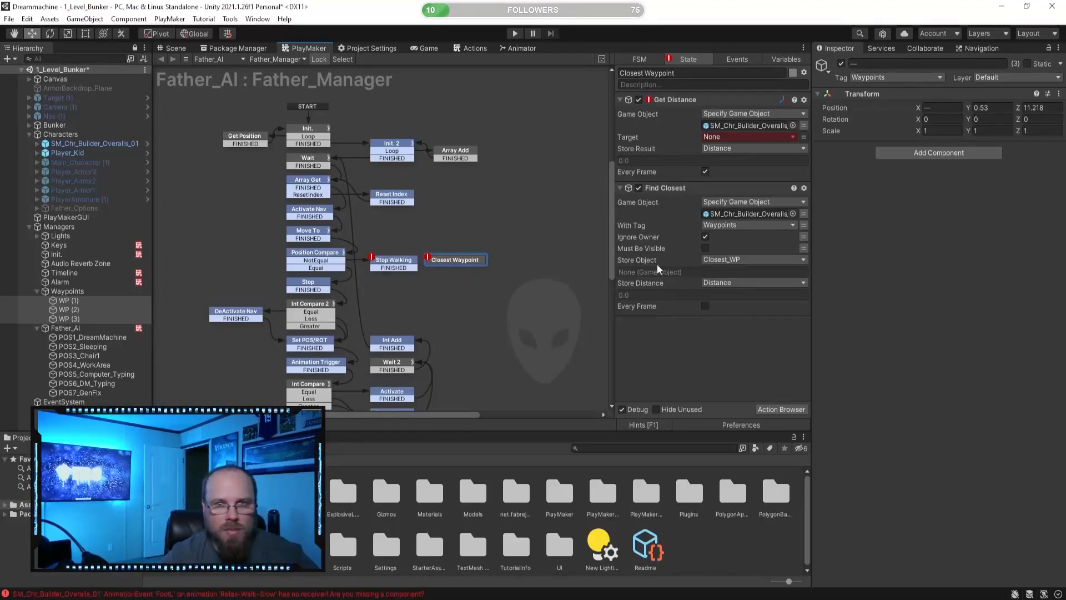
# - Delete the Get Distance action from the Closest Waypoint state and link Stop Walking's FINISHED transition to Closest Waypoint
pyautogui.click(669, 101)
pyautogui.press('Delete')
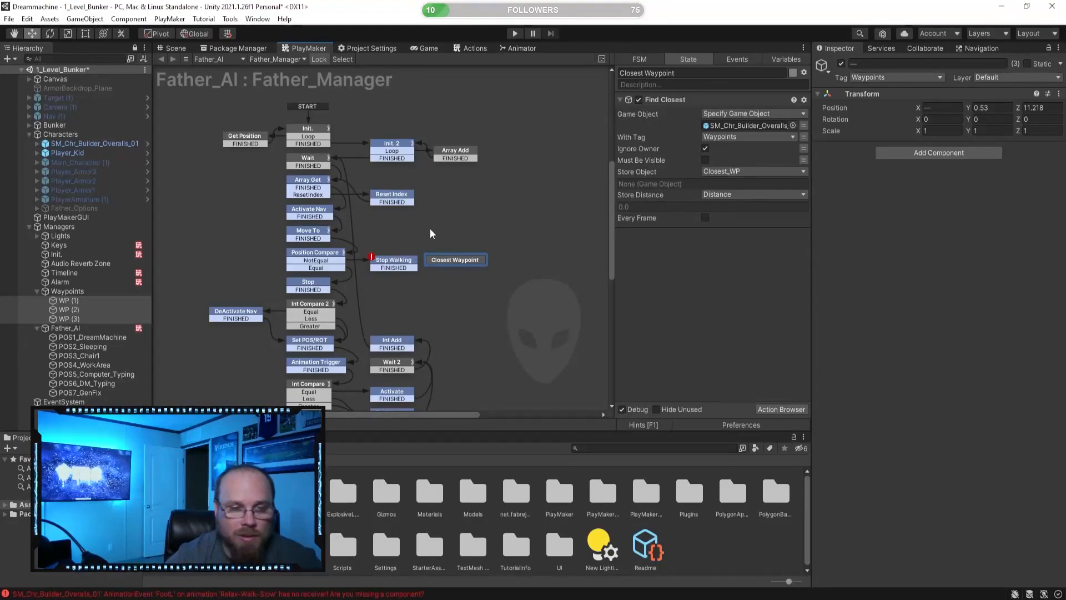
pyautogui.moveTo(412, 269); pyautogui.dragTo(456, 267)
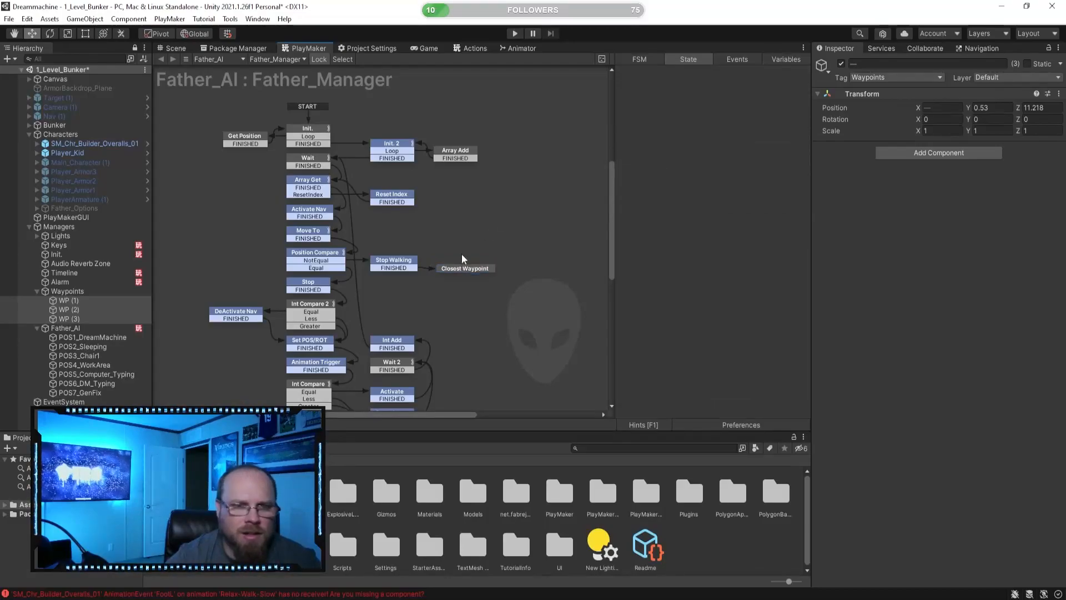
pyautogui.click(516, 34)
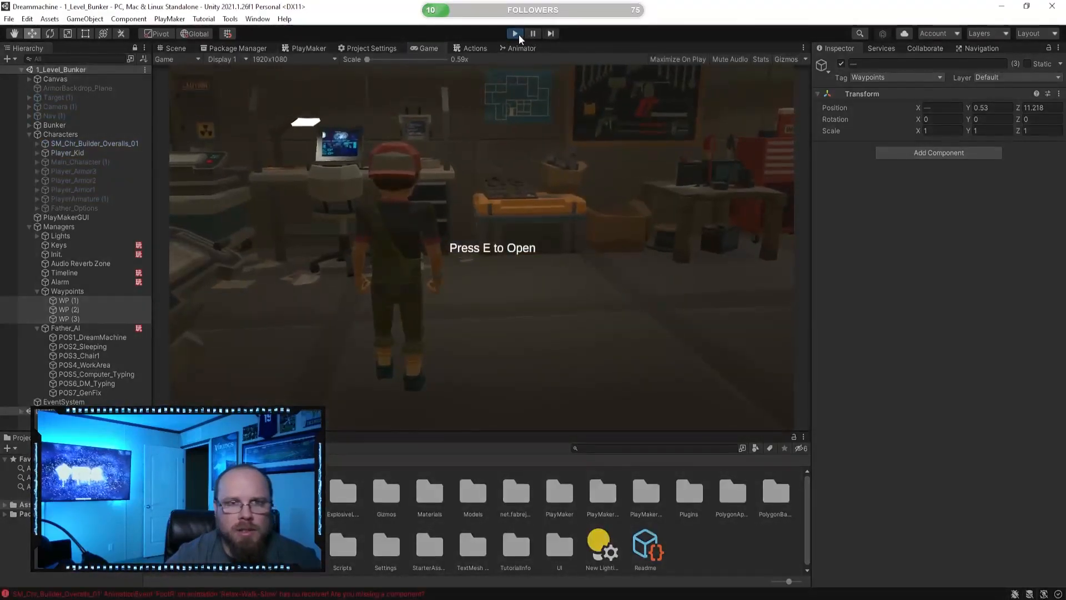
pyautogui.click(516, 34)
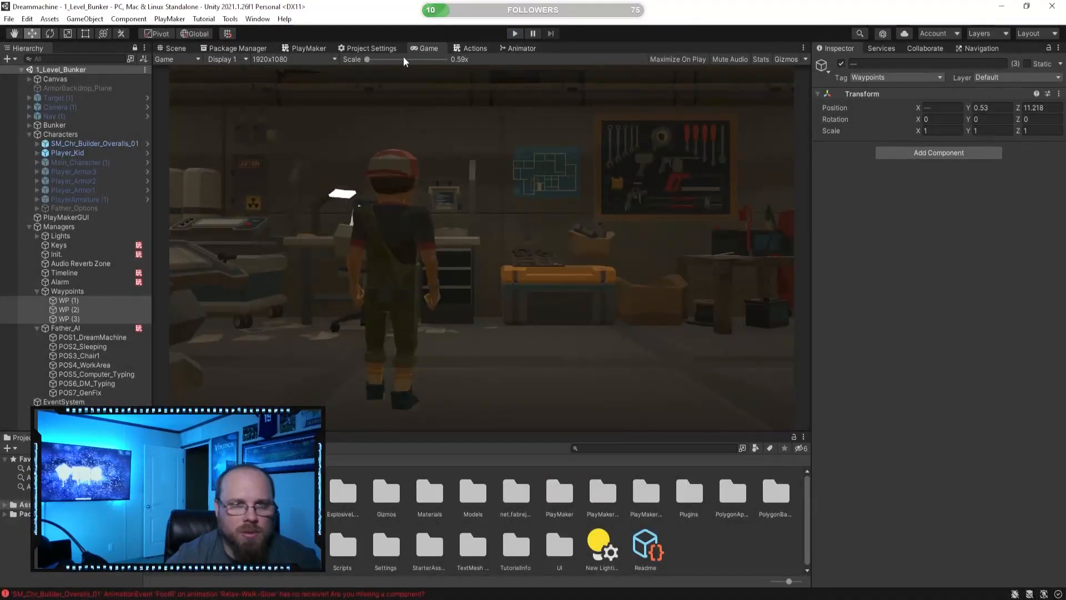
pyautogui.click(309, 48)
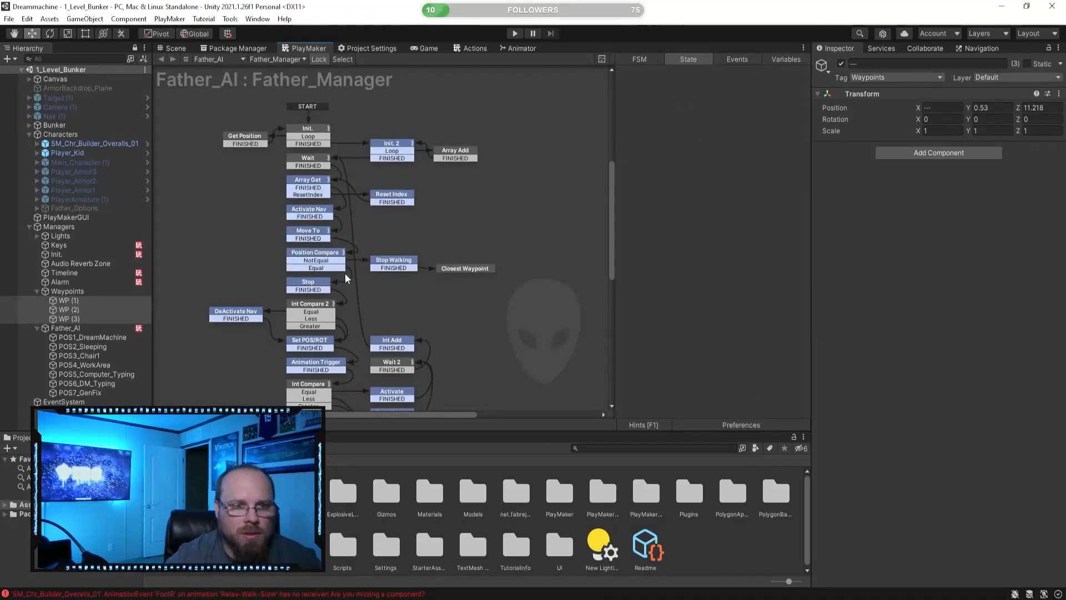
# - Set the Stop Walking state as the start state of the Father_Manager FSM
pyautogui.click(395, 268)
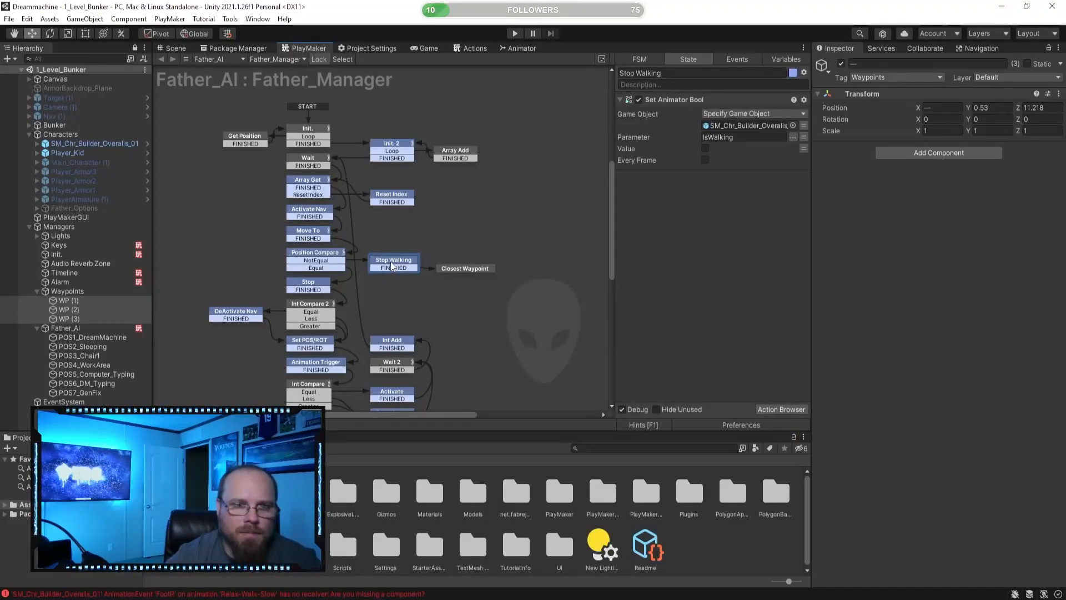
pyautogui.rightClick(393, 261)
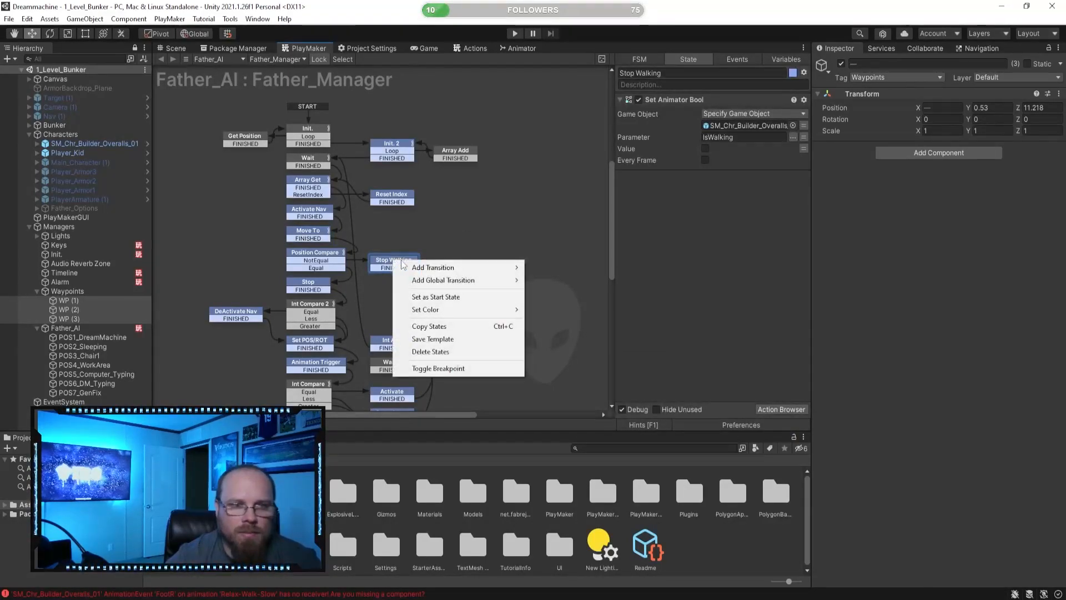
pyautogui.click(455, 297)
# - Run the game, check which waypoint and distance the Closest Waypoint state stores, and stop the run
pyautogui.click(521, 191)
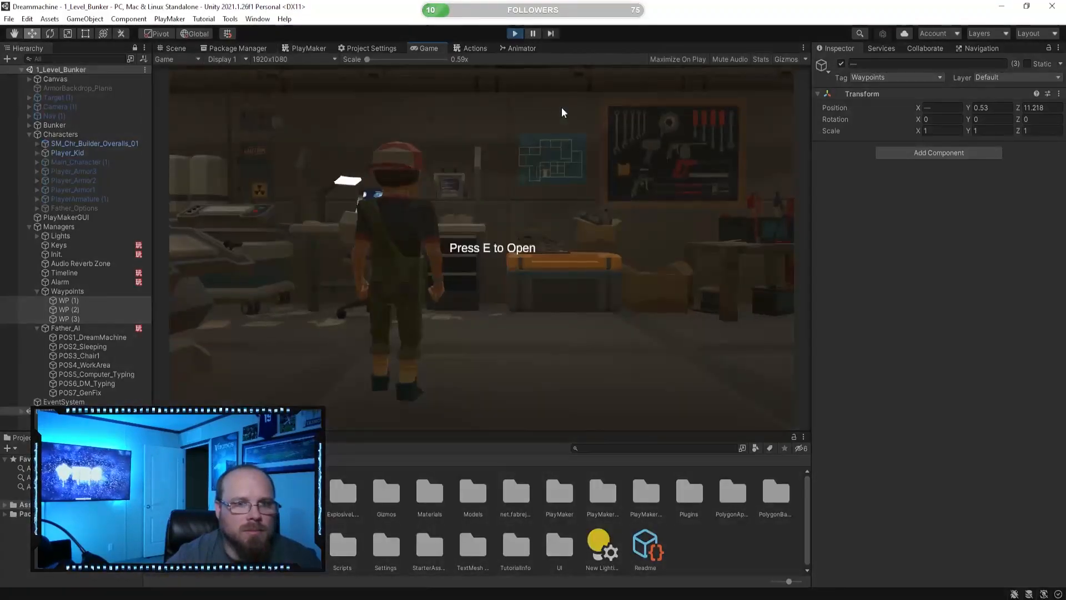
pyautogui.click(177, 48)
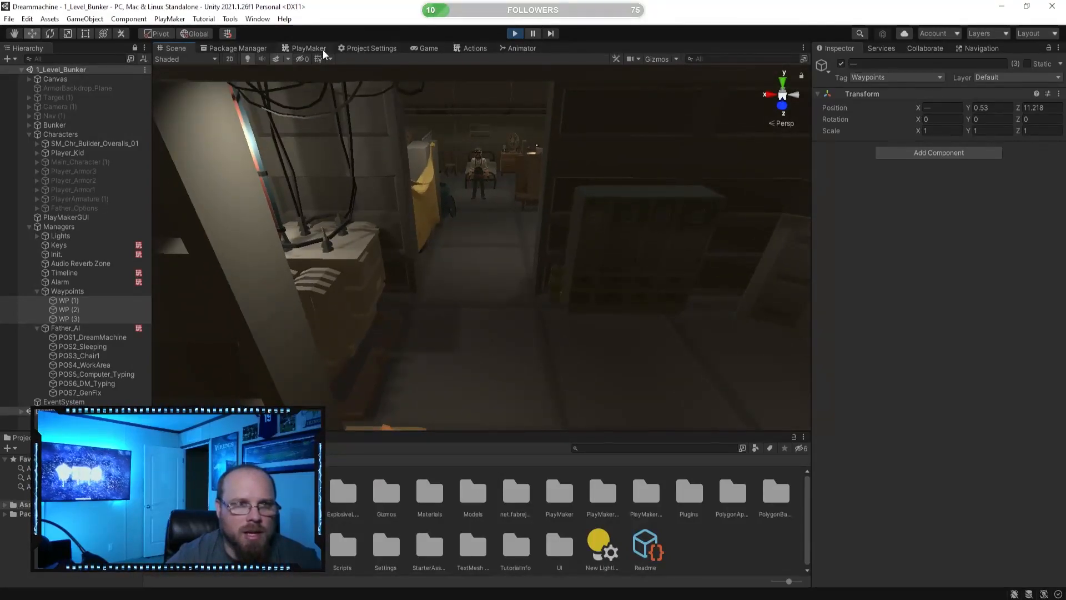
pyautogui.click(308, 49)
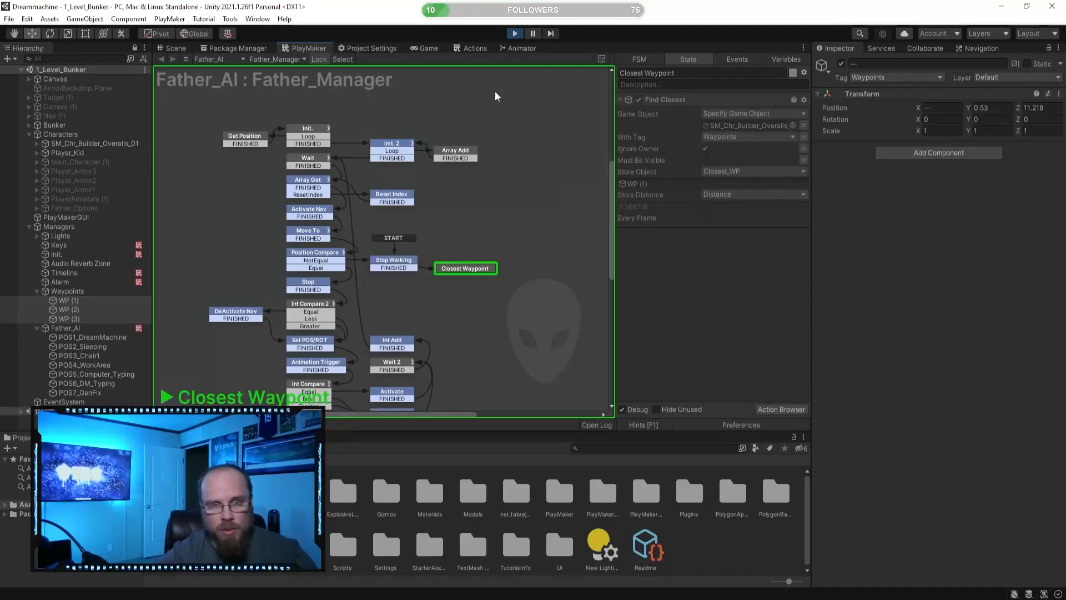
pyautogui.click(516, 35)
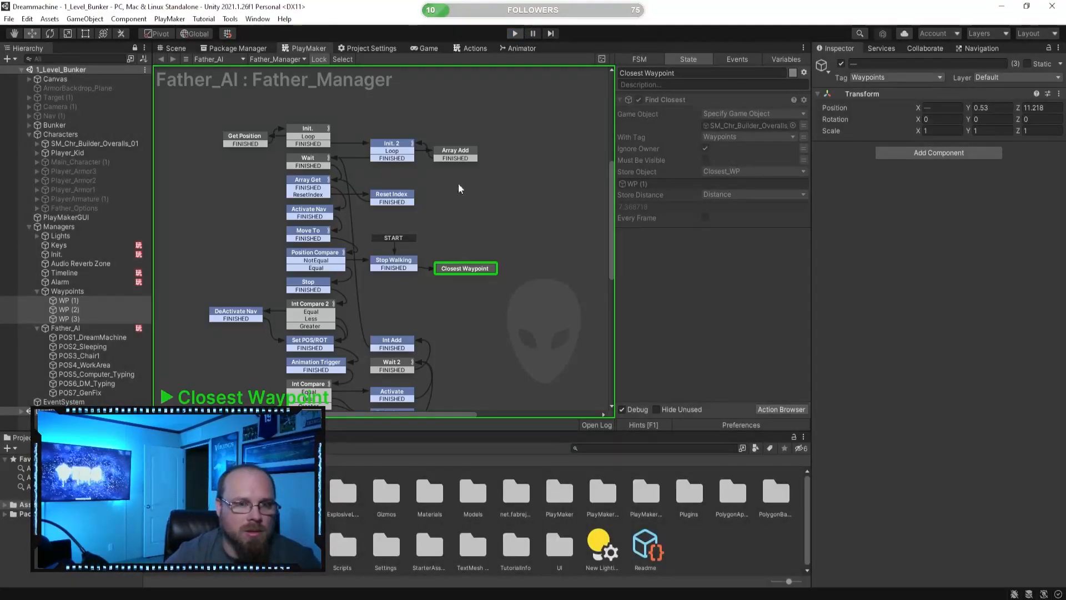
# - Make the Init. state the start state of the Father_Manager FSM again
pyautogui.click(316, 133)
pyautogui.rightClick(316, 134)
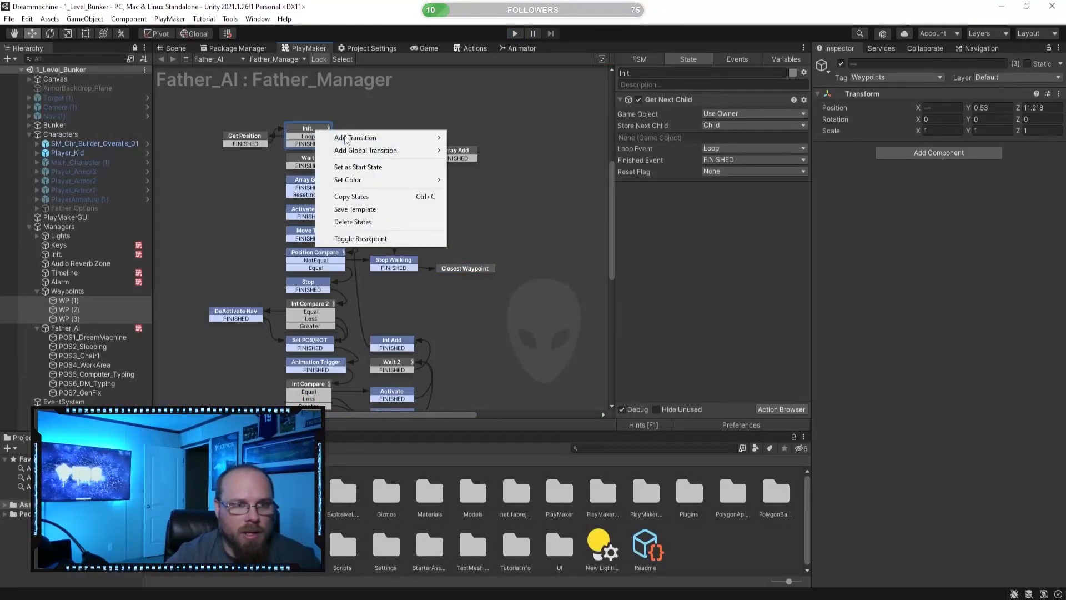
pyautogui.click(344, 165)
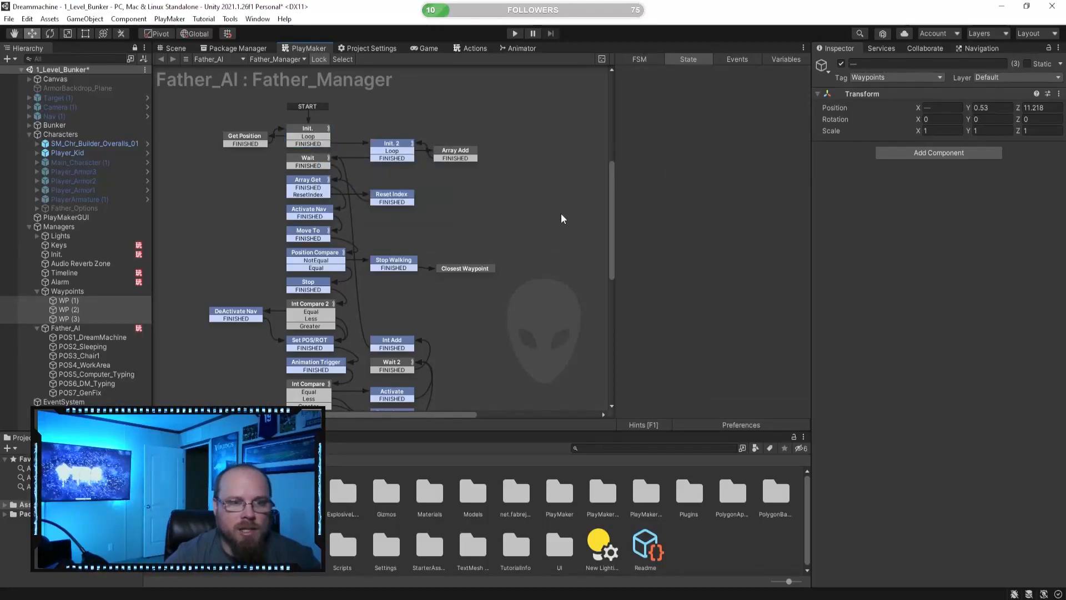
pyautogui.click(465, 270)
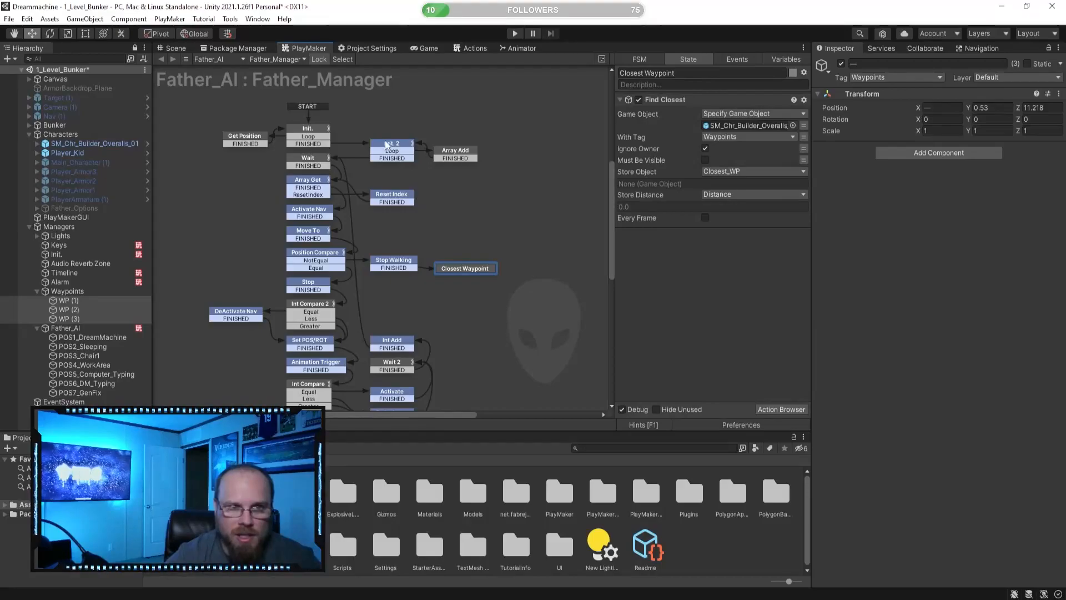
pyautogui.moveTo(378, 129); pyautogui.dragTo(514, 182)
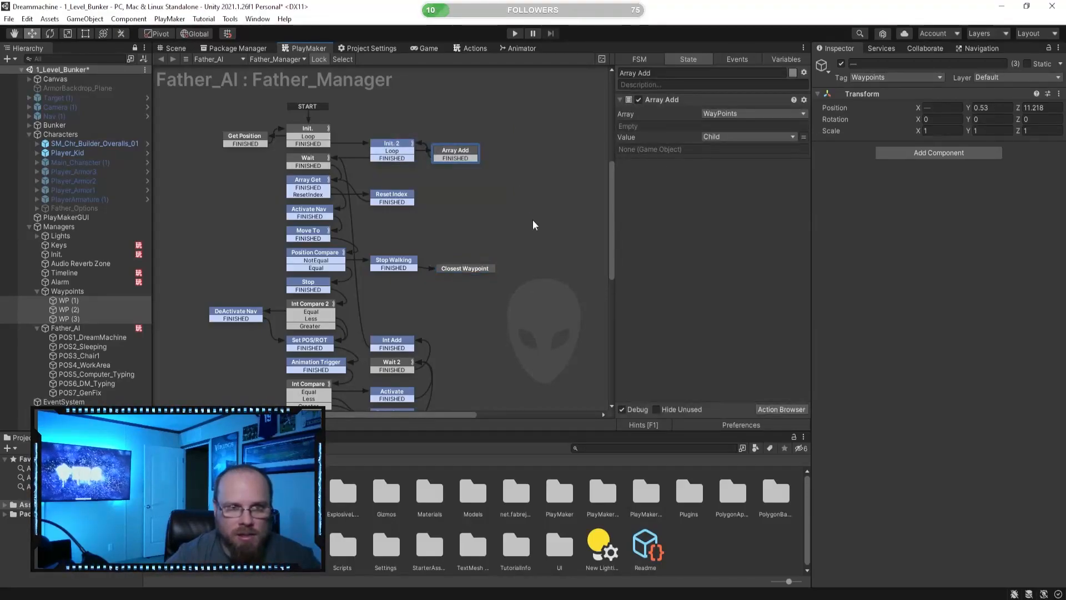
pyautogui.click(507, 243)
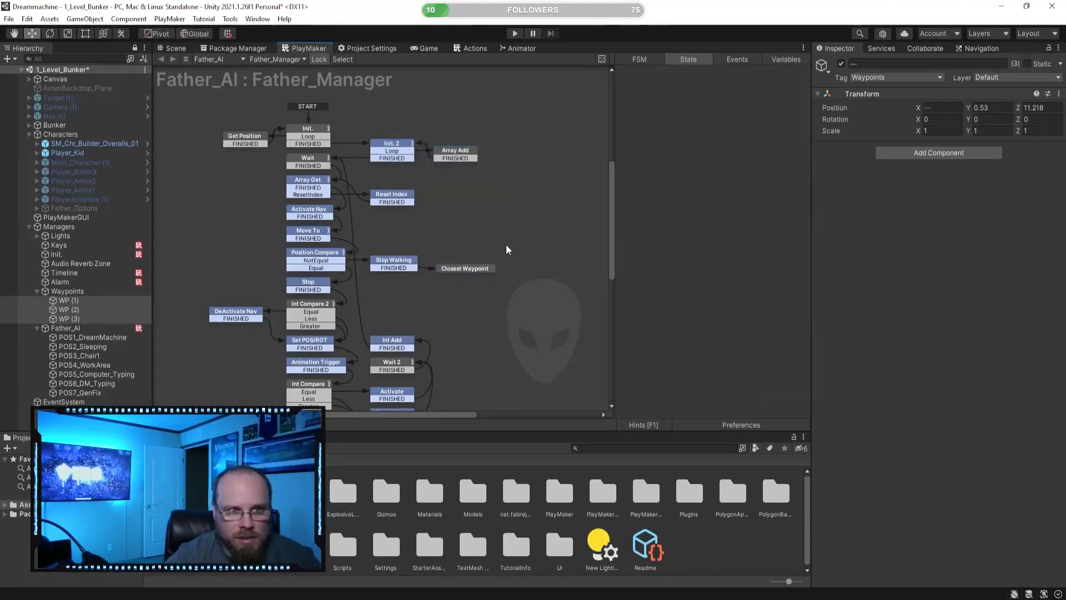
pyautogui.click(473, 268)
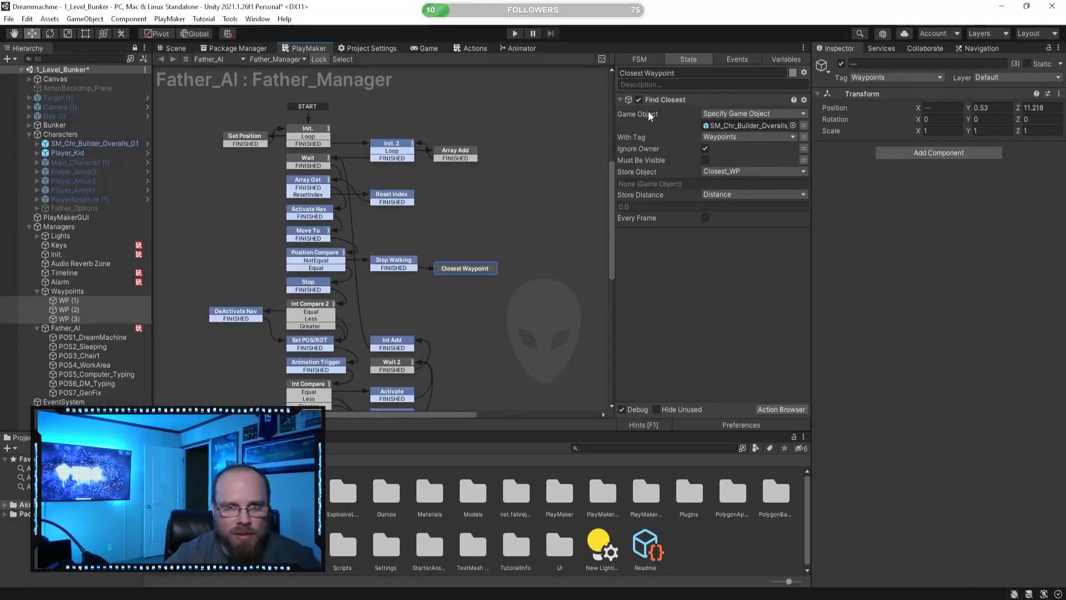
pyautogui.click(507, 208)
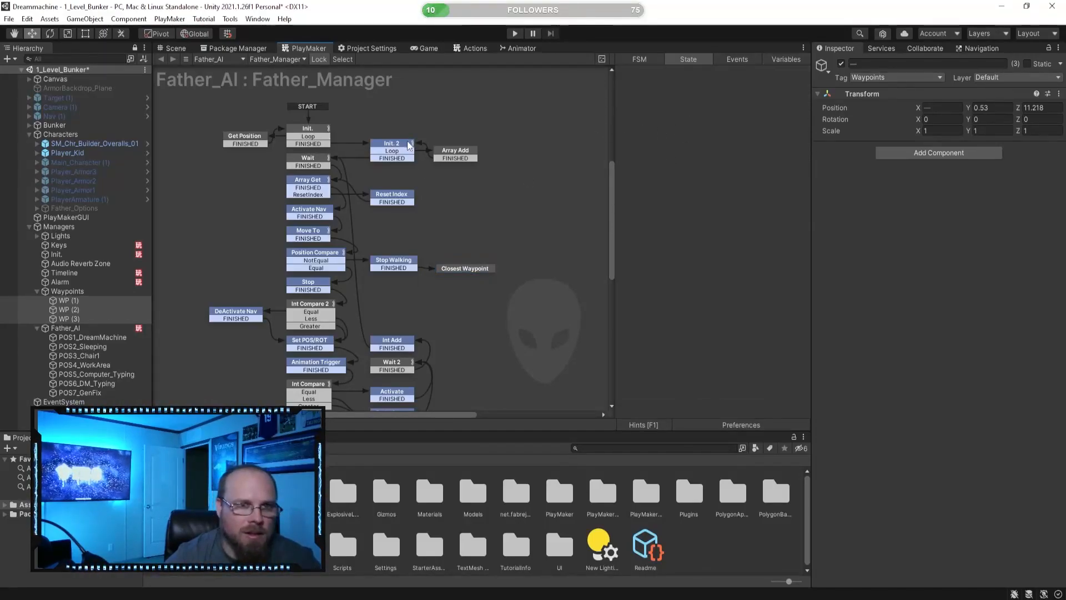
# - Set the color of the Array Add and Init. 2 states to red
pyautogui.click(407, 141)
pyautogui.moveTo(375, 114); pyautogui.dragTo(494, 172)
pyautogui.click(792, 73)
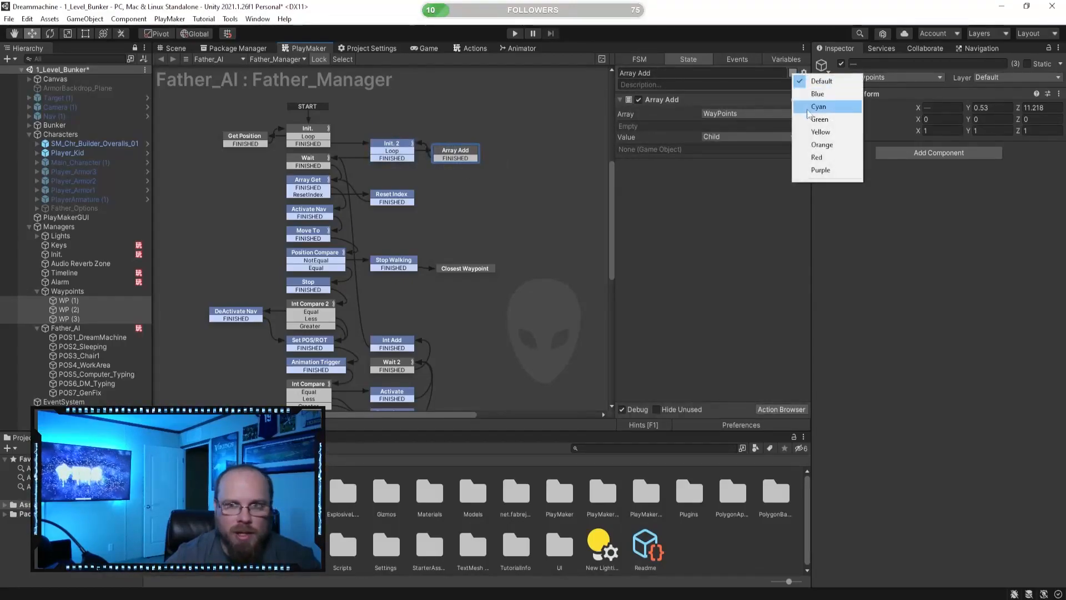
pyautogui.click(819, 158)
pyautogui.click(521, 229)
pyautogui.click(408, 149)
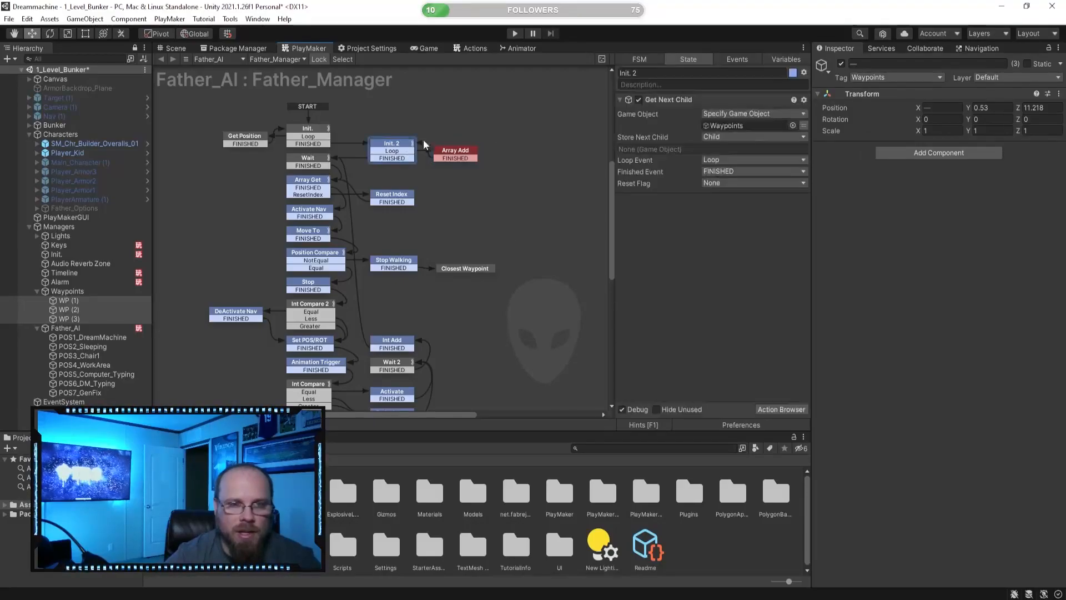
pyautogui.click(794, 73)
pyautogui.click(817, 153)
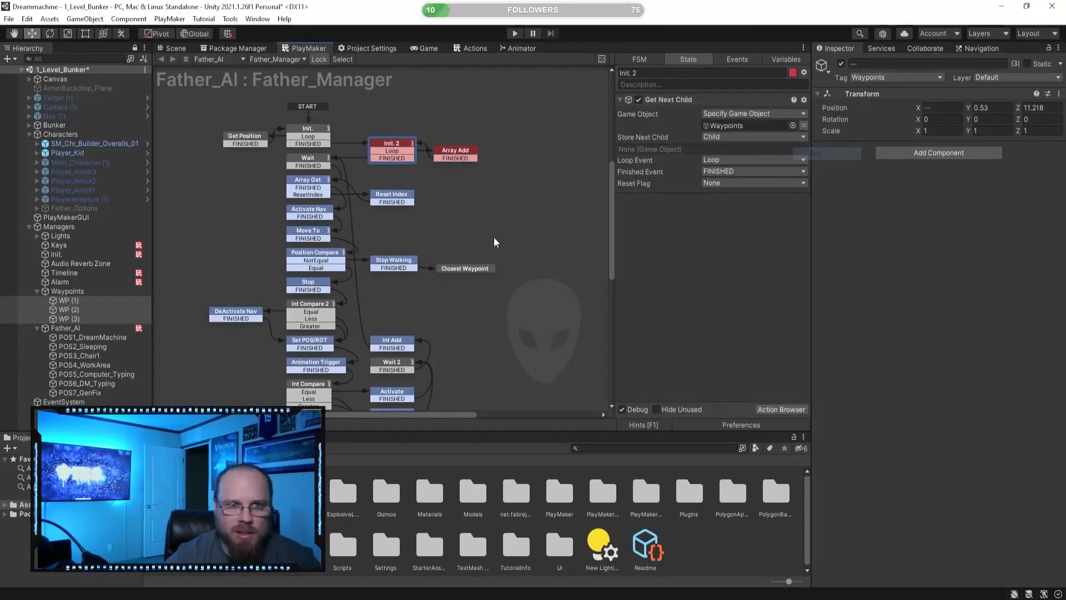
pyautogui.click(494, 237)
pyautogui.moveTo(363, 134); pyautogui.dragTo(495, 172)
# - Add a FINISHED transition to the Closest Waypoint state
pyautogui.click(483, 268)
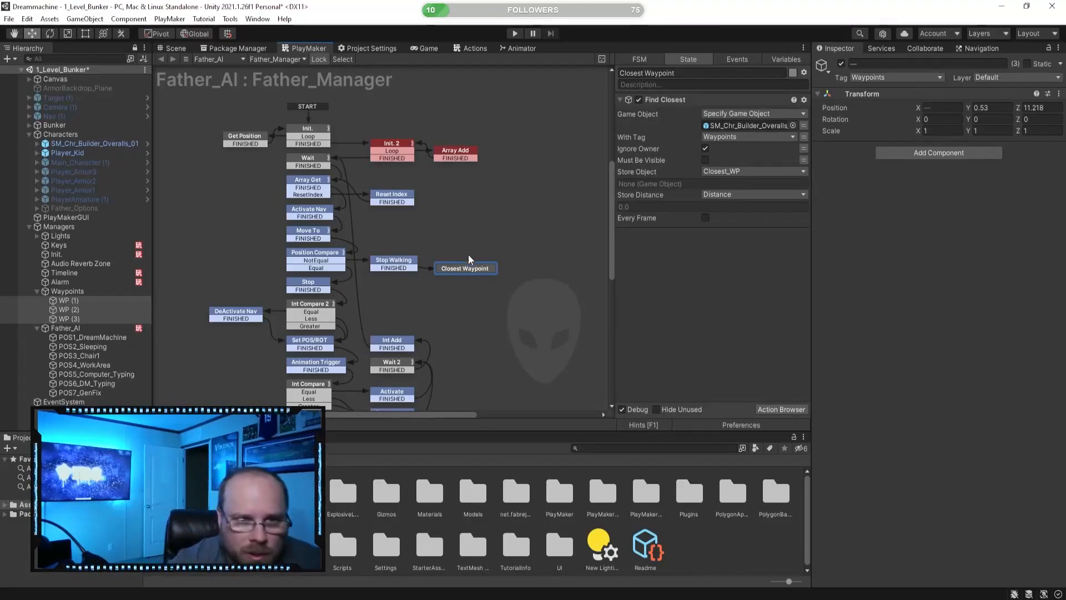
pyautogui.click(510, 295)
pyautogui.click(469, 268)
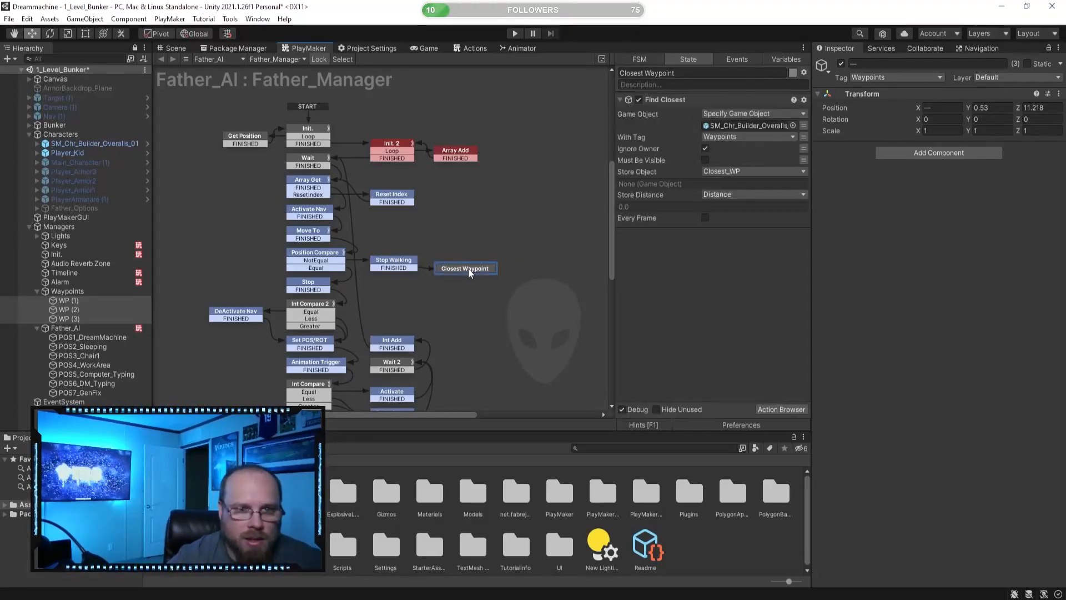
pyautogui.rightClick(469, 268)
pyautogui.moveTo(575, 281)
pyautogui.click(630, 302)
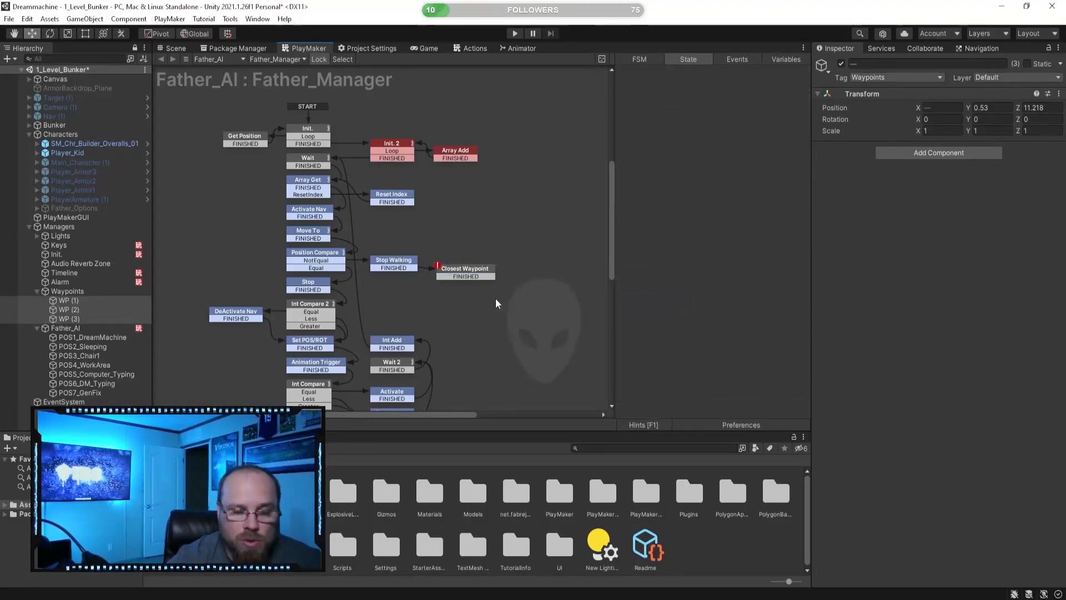
# - Duplicate the Move To state below Closest Waypoint and connect Closest Waypoint's FINISHED transition to the copy
pyautogui.click(496, 278)
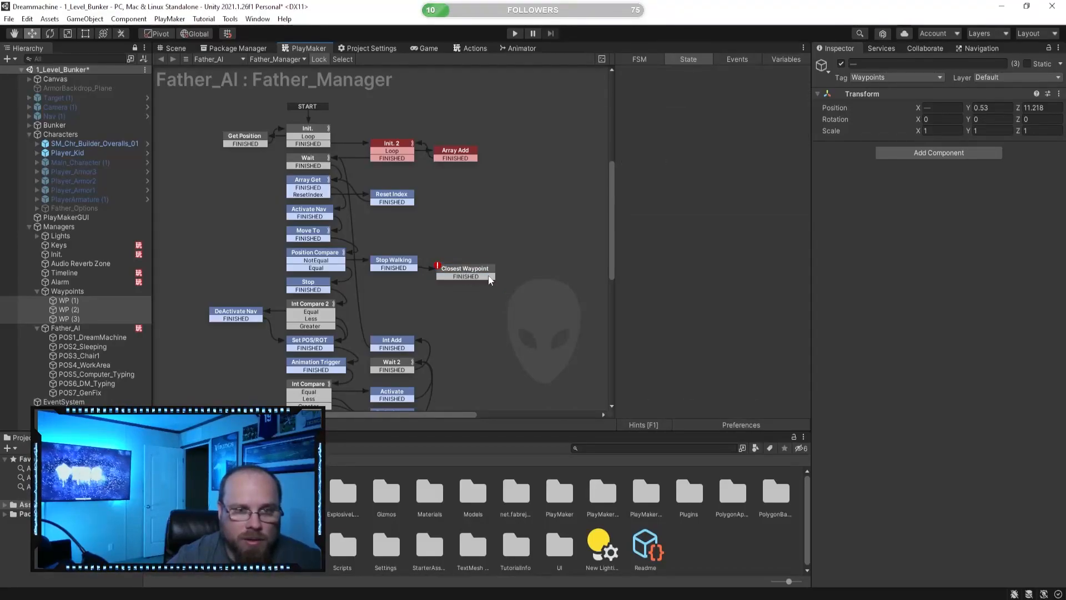
pyautogui.click(473, 272)
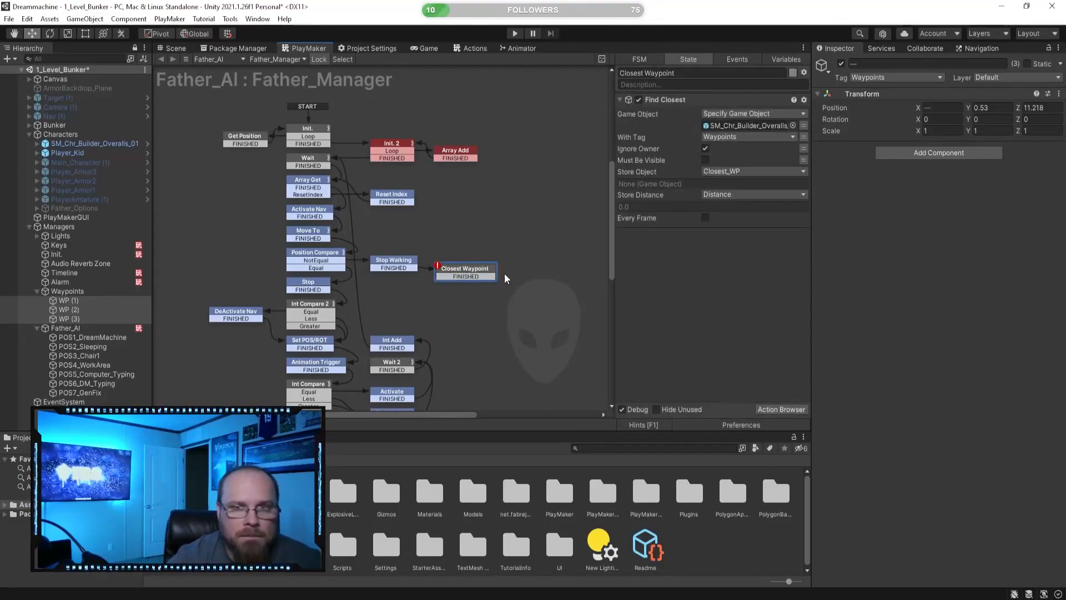
pyautogui.click(317, 228)
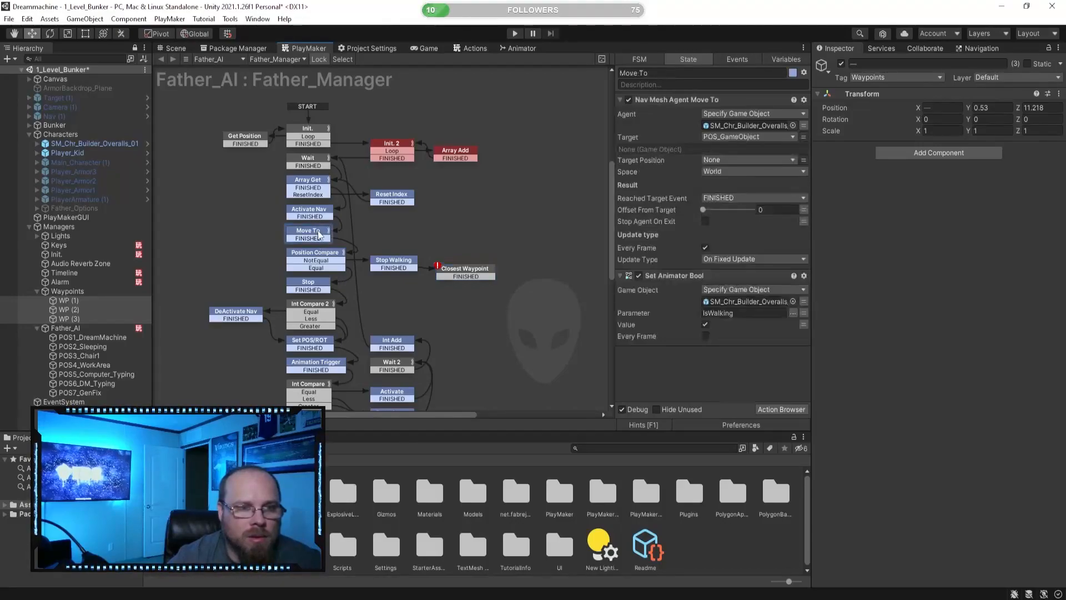
pyautogui.click(351, 231)
pyautogui.click(310, 233)
pyautogui.hotkey('ctrl', 'c')
pyautogui.hotkey('ctrl', 'v')
pyautogui.moveTo(411, 245); pyautogui.dragTo(469, 289)
pyautogui.click(470, 289)
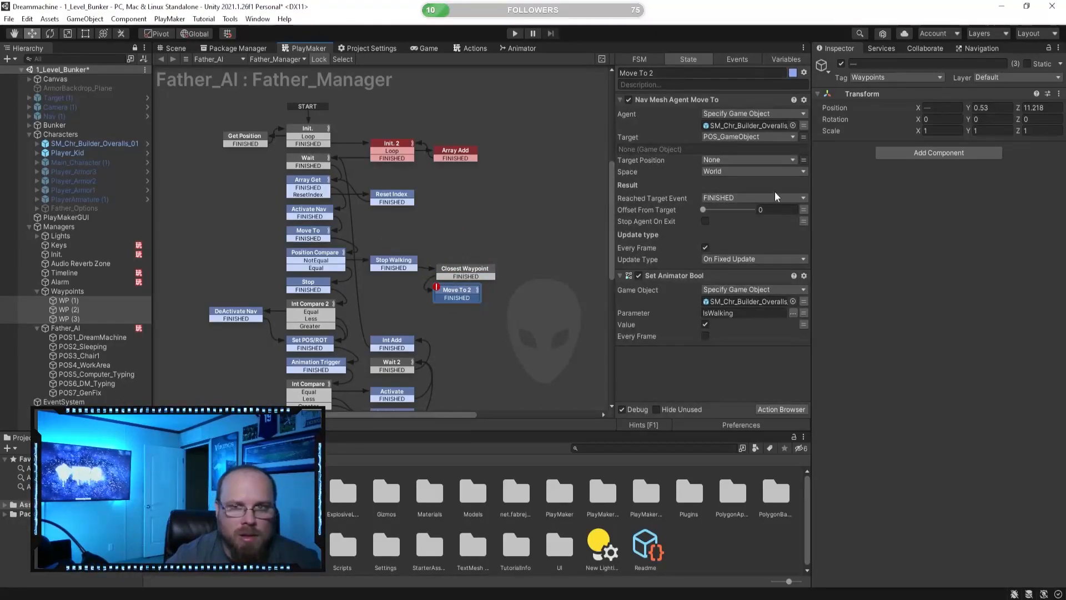
# - Set the Nav Mesh Agent Move To target in the Move To 2 state to the Closest_WP variable
pyautogui.click(753, 136)
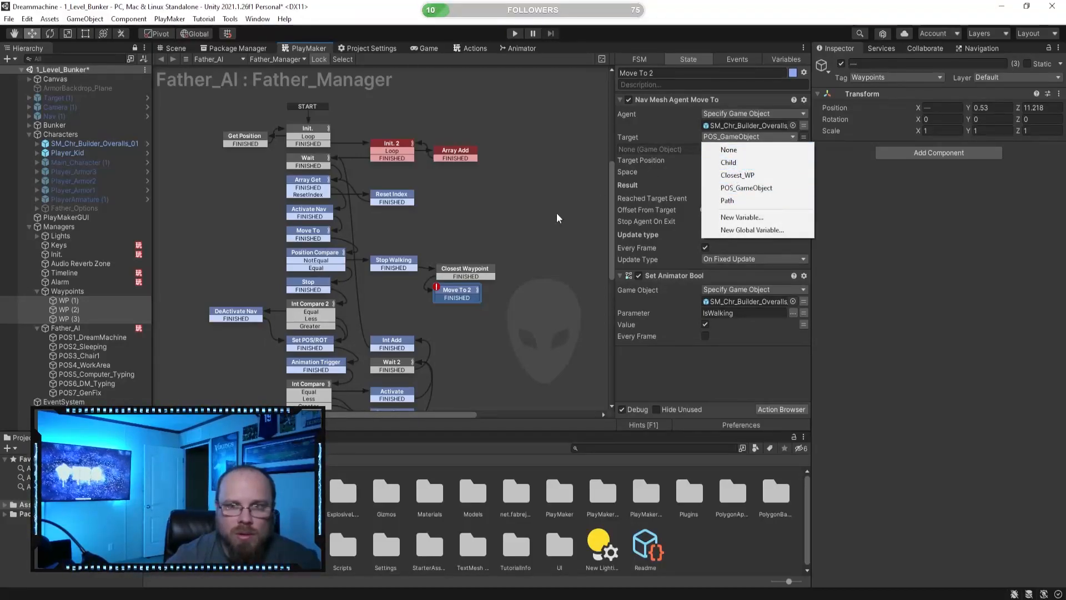
pyautogui.click(577, 203)
pyautogui.click(464, 270)
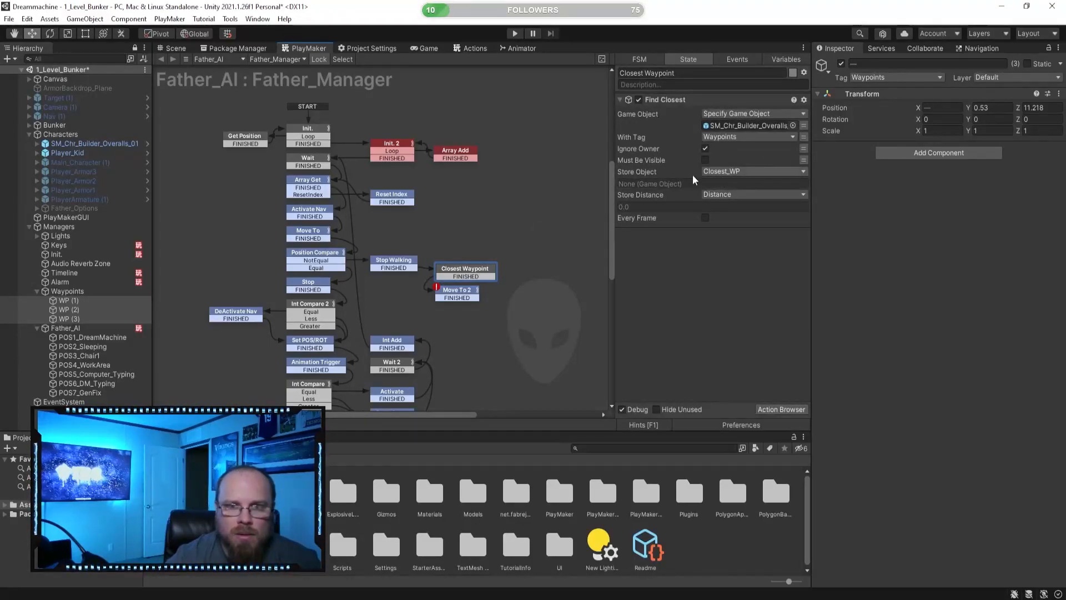
pyautogui.click(456, 293)
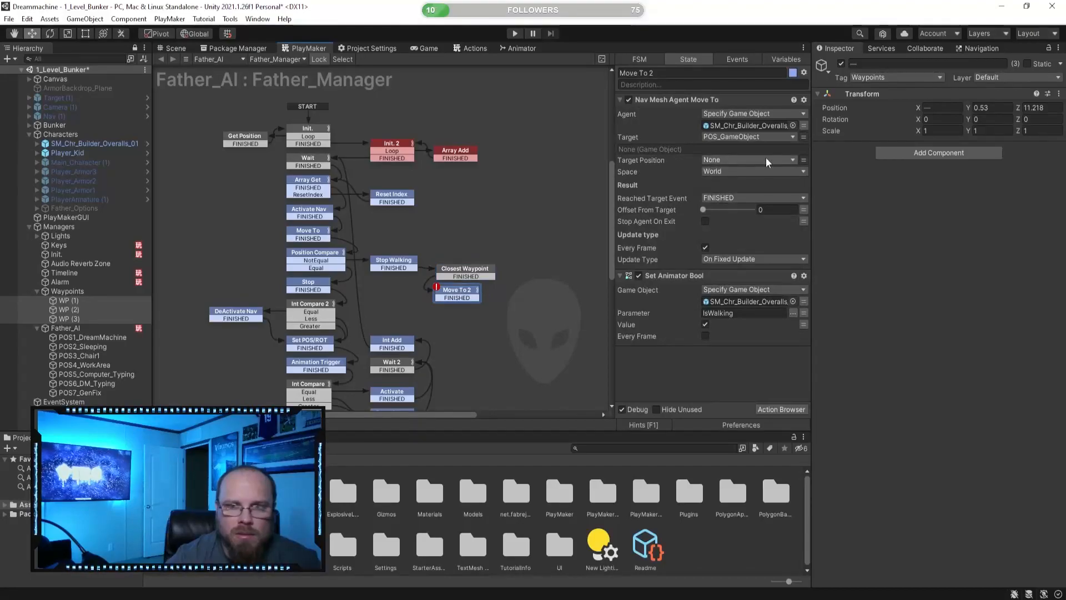
pyautogui.click(803, 137)
pyautogui.click(759, 162)
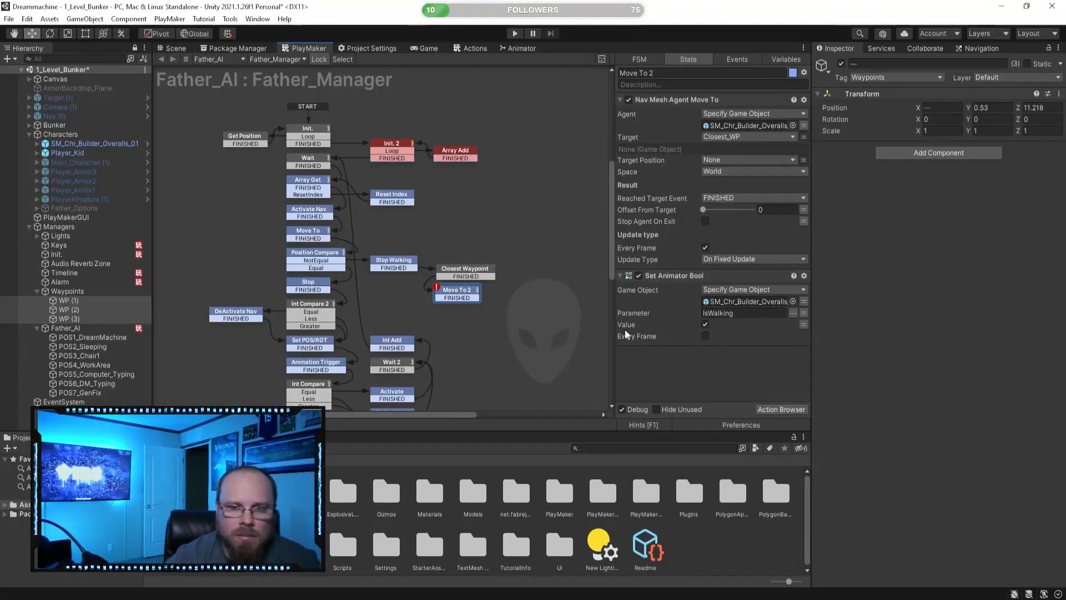
# - Connect the FINISHED transition of Move To 2 to the Position Compare state
pyautogui.click(510, 315)
pyautogui.click(466, 292)
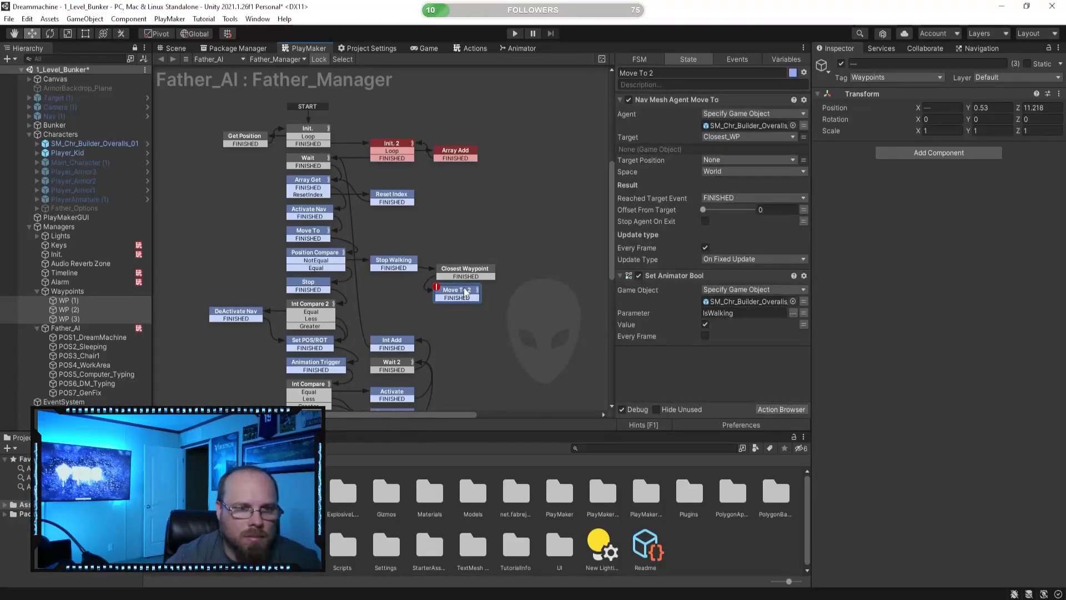
pyautogui.click(453, 328)
pyautogui.click(453, 294)
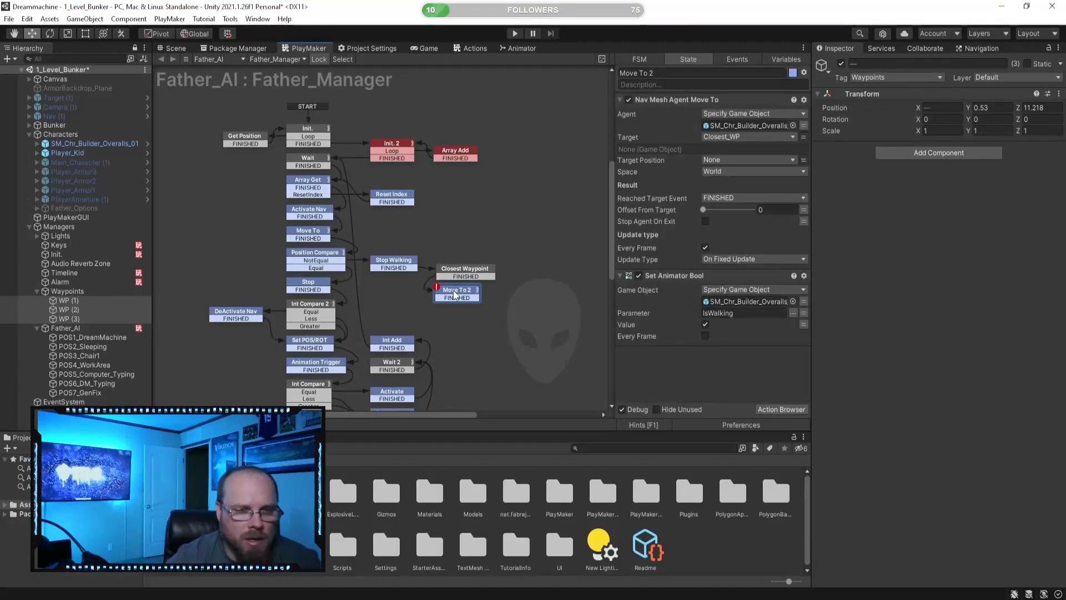
pyautogui.moveTo(454, 299); pyautogui.dragTo(308, 260)
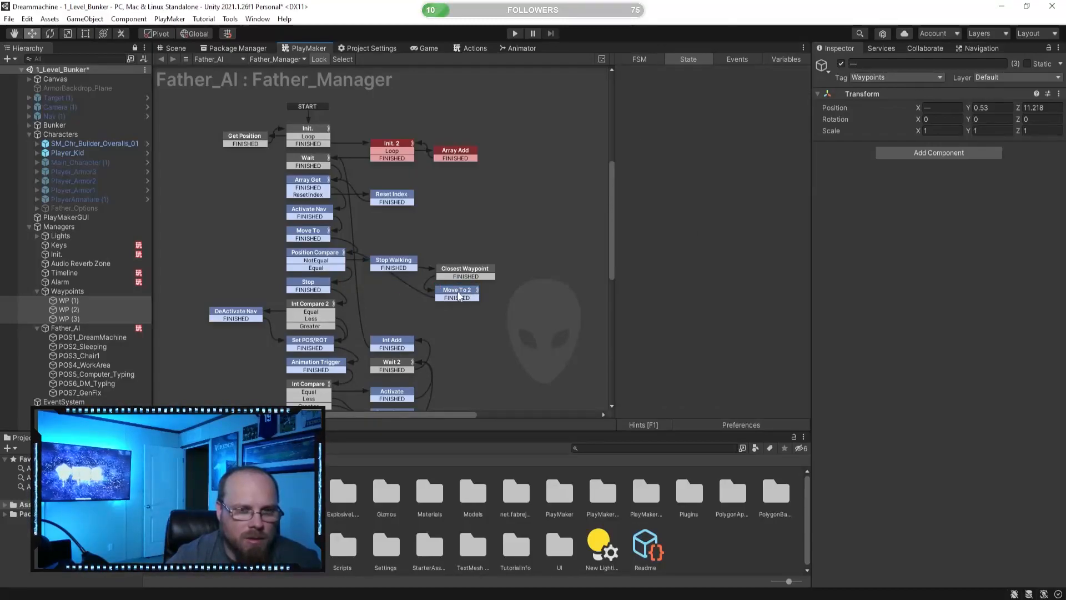
# - Add a new state beside Move To 2 and connect Move To 2's FINISHED transition to it
pyautogui.click(465, 297)
pyautogui.rightClick(541, 298)
pyautogui.click(562, 302)
pyautogui.moveTo(450, 298); pyautogui.dragTo(531, 302)
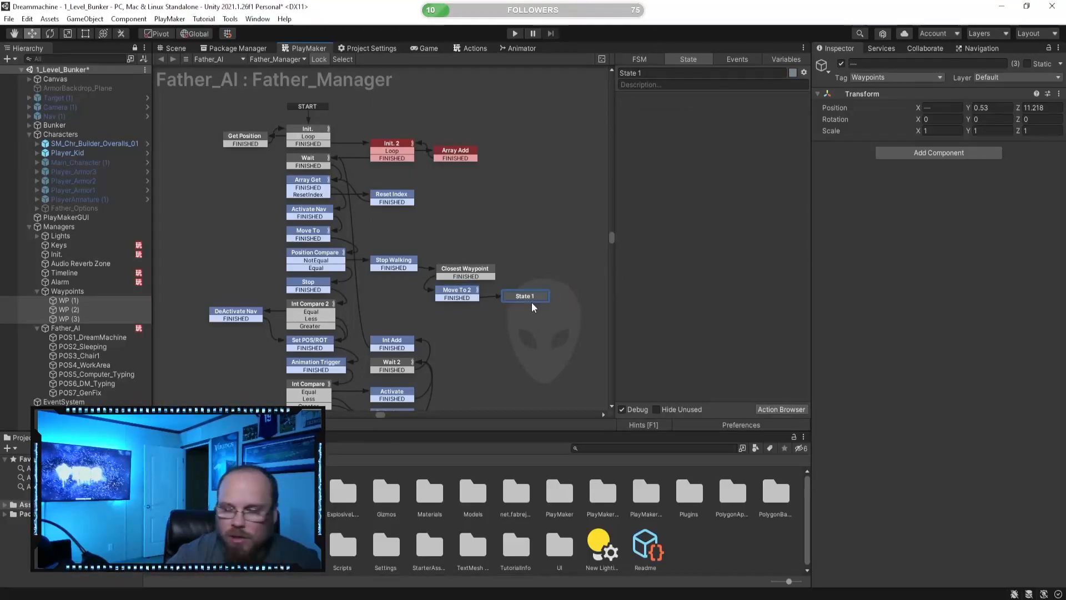
pyautogui.click(523, 341)
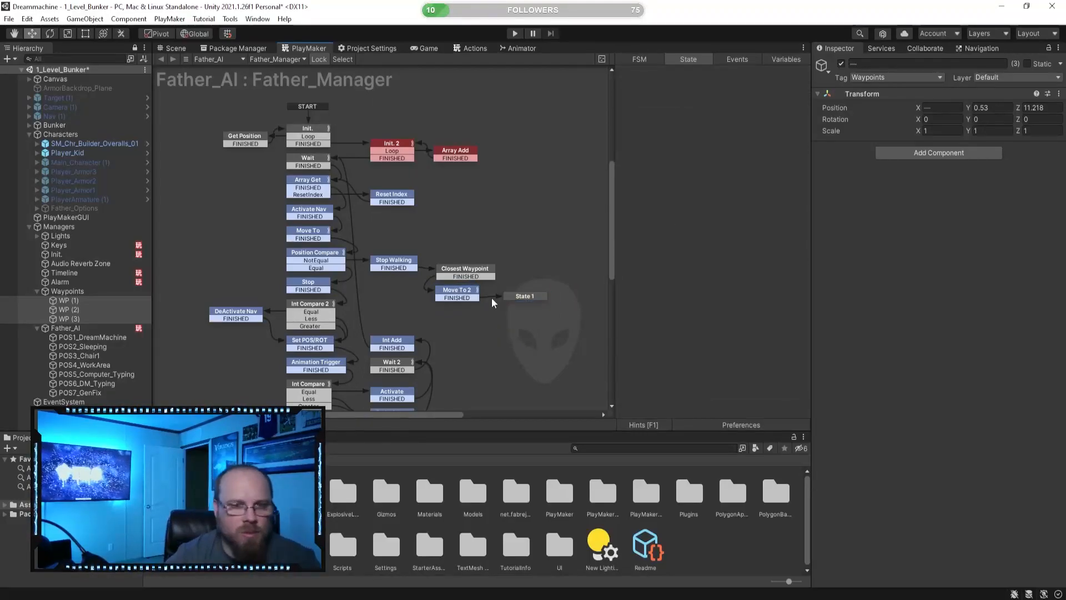
# - Make the Stop Walking state the start state of the Father_Manager FSM
pyautogui.click(469, 272)
pyautogui.click(478, 320)
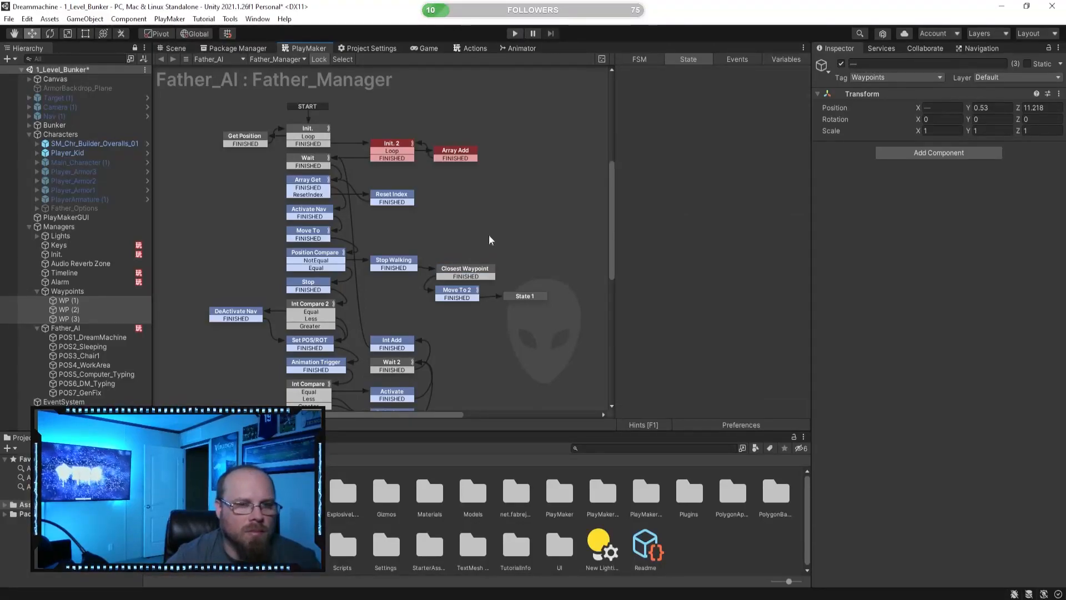
pyautogui.click(406, 266)
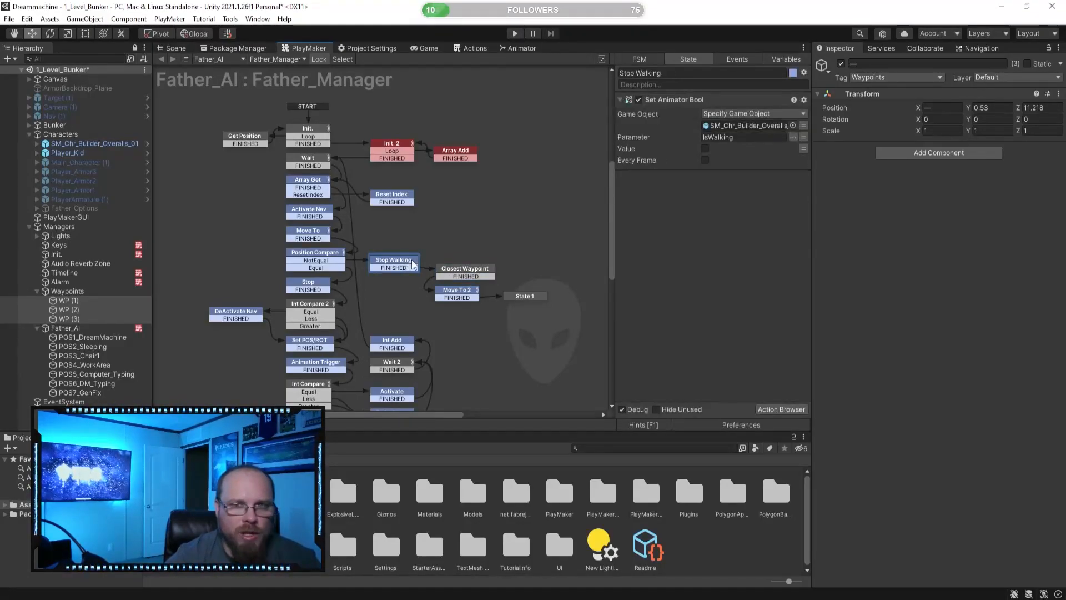
pyautogui.rightClick(414, 263)
pyautogui.click(456, 295)
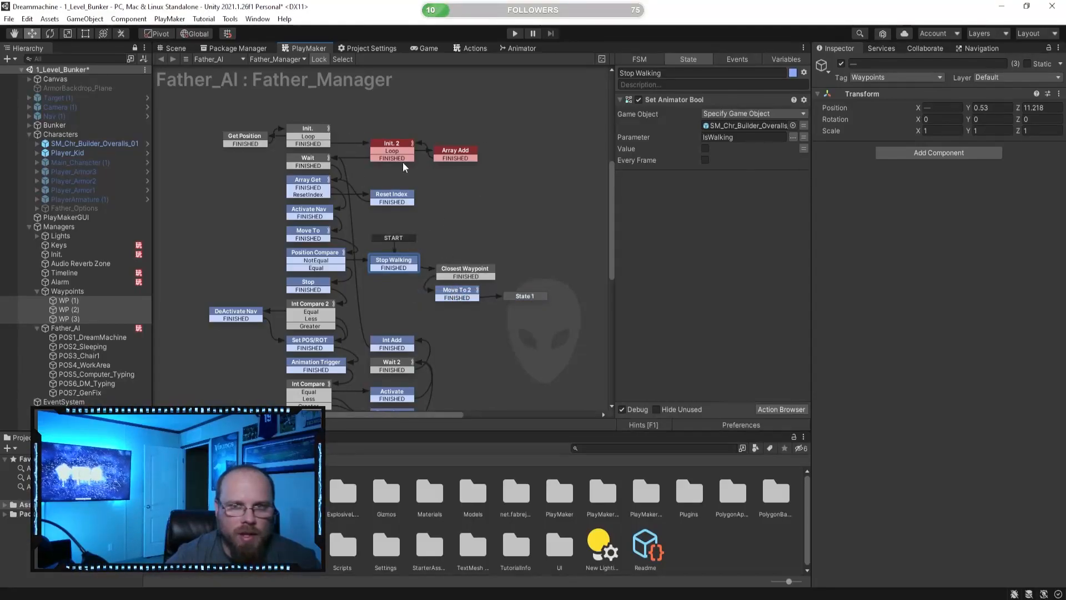
# - Run the game, watch the father character walk in the Scene view, and stop the run
pyautogui.click(514, 33)
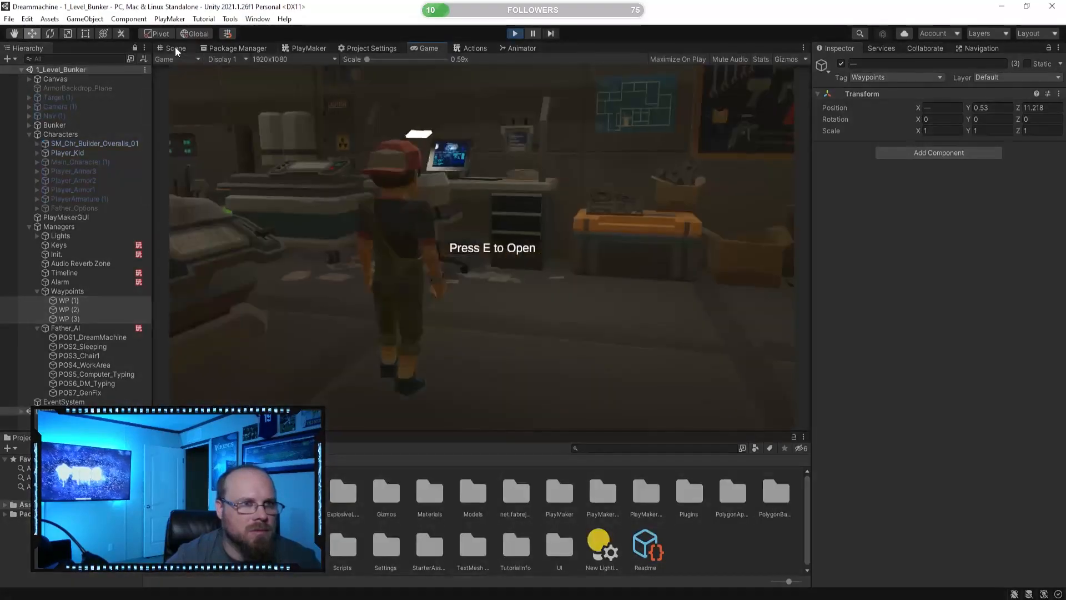
pyautogui.click(175, 48)
pyautogui.moveTo(492, 228)
pyautogui.mouseDown(button='right')
pyautogui.moveTo(507, 219)
pyautogui.moveTo(495, 237)
pyautogui.mouseUp(button='right')
pyautogui.scroll(-2, 505, 233)
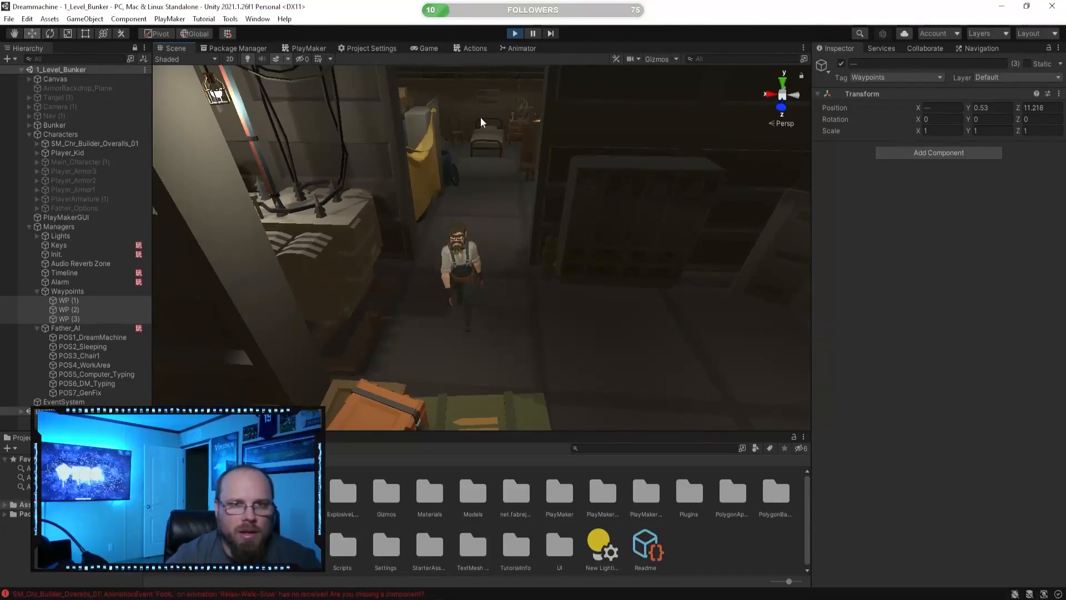
pyautogui.click(515, 32)
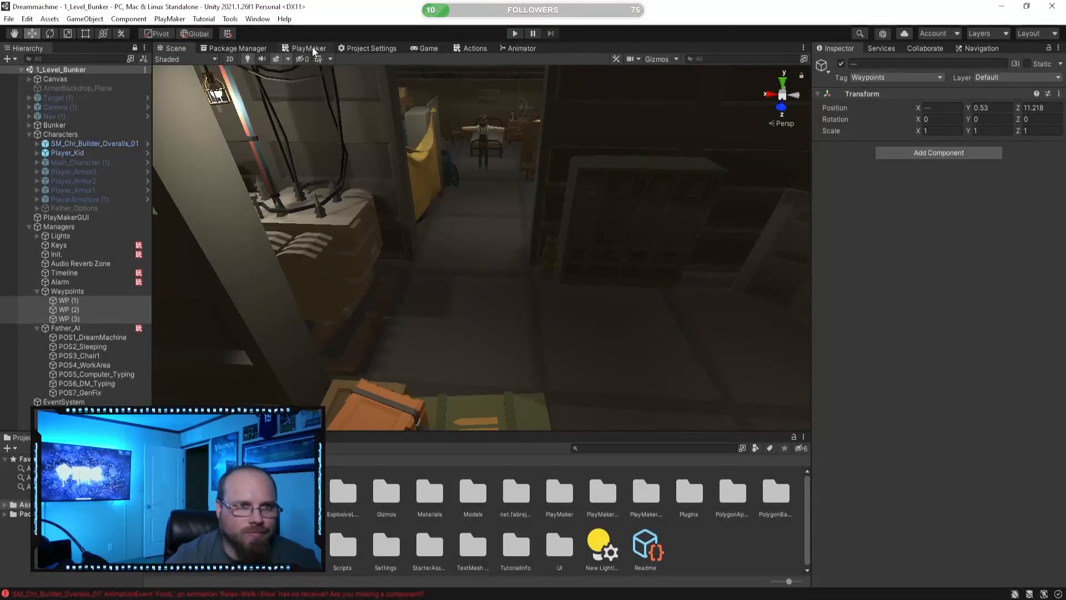
# - Copy the Set Animator Bool action from Move To 2 into State 1 and turn its IsWalking value off
pyautogui.click(310, 48)
pyautogui.click(468, 305)
pyautogui.click(466, 294)
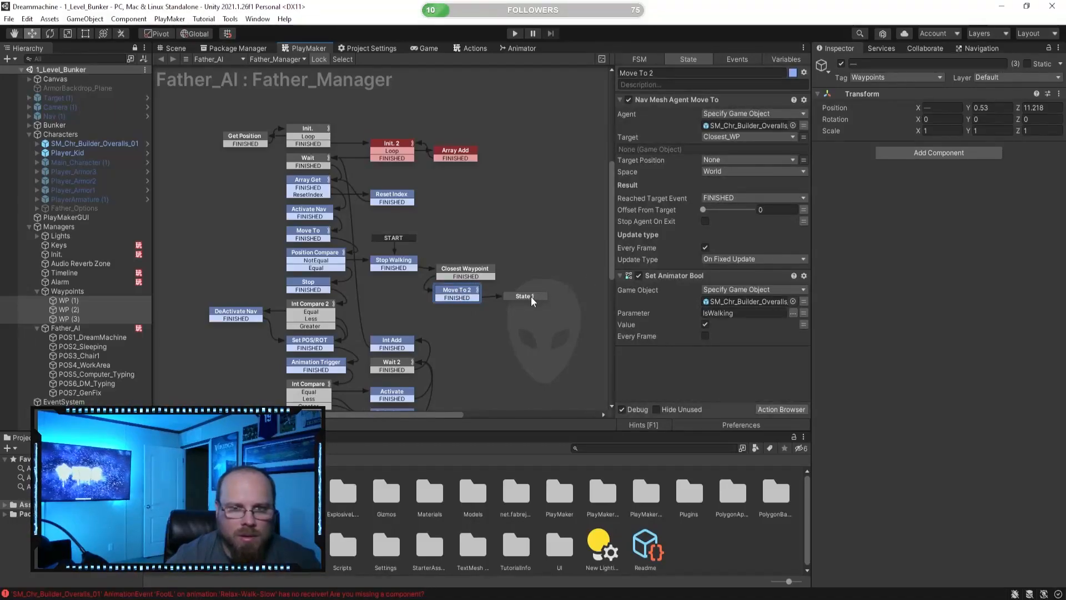
pyautogui.click(691, 278)
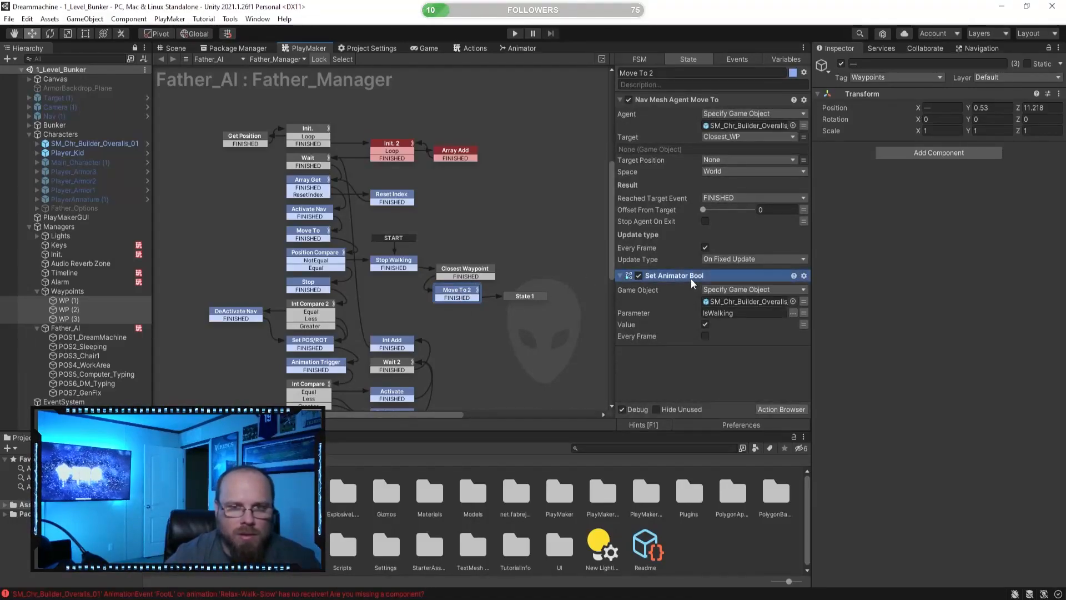
pyautogui.moveTo(646, 302); pyautogui.dragTo(526, 295)
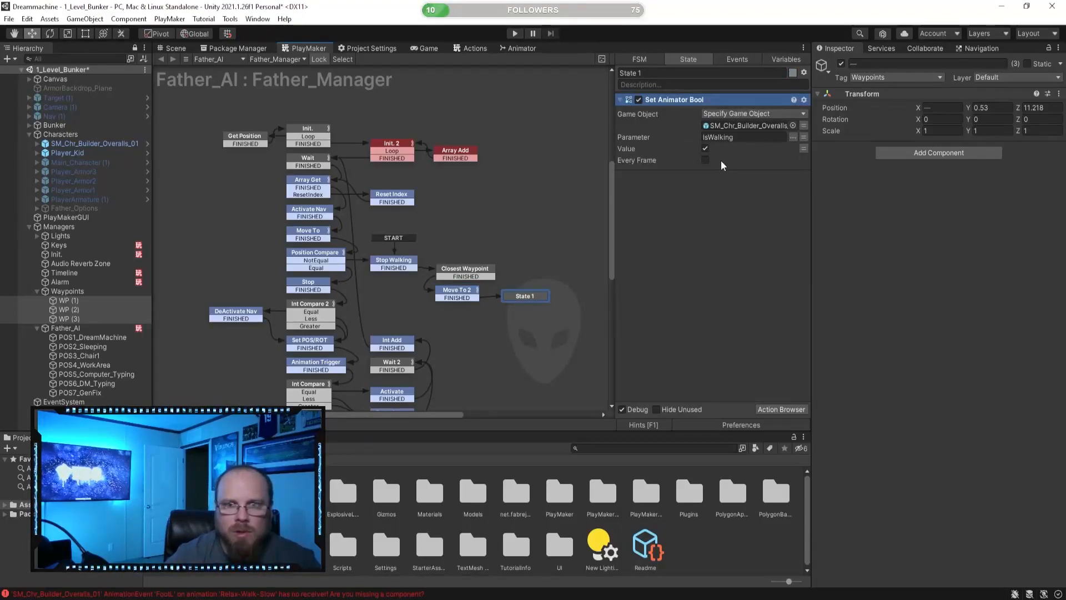
pyautogui.click(706, 149)
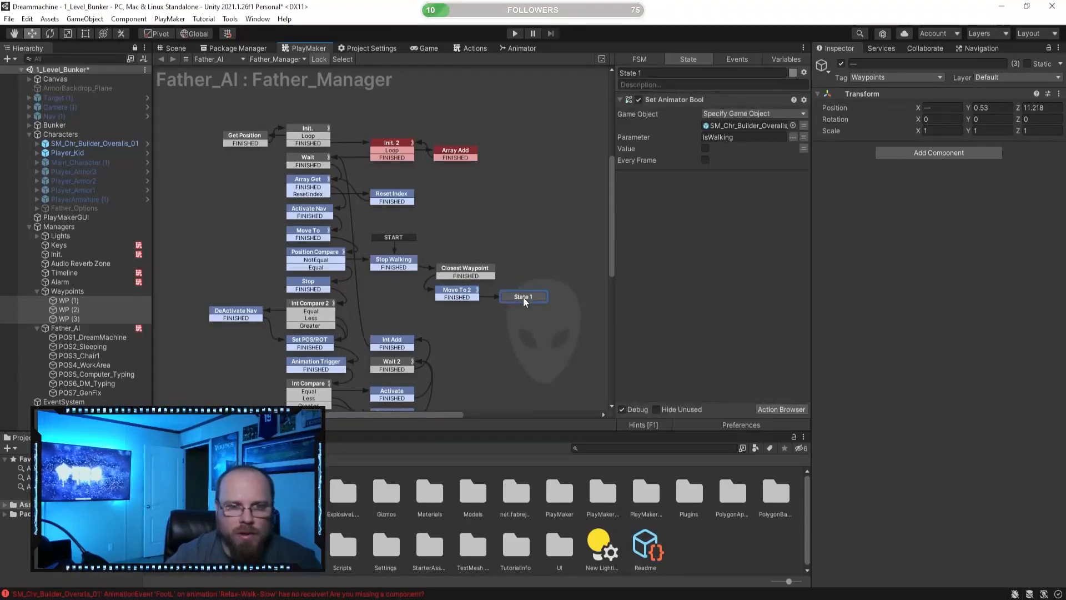
# - Rename State 1 as Stop Walking2
pyautogui.moveTo(525, 298); pyautogui.dragTo(525, 302)
pyautogui.click(511, 335)
pyautogui.moveTo(511, 335); pyautogui.dragTo(518, 298, button='middle')
pyautogui.click(488, 249)
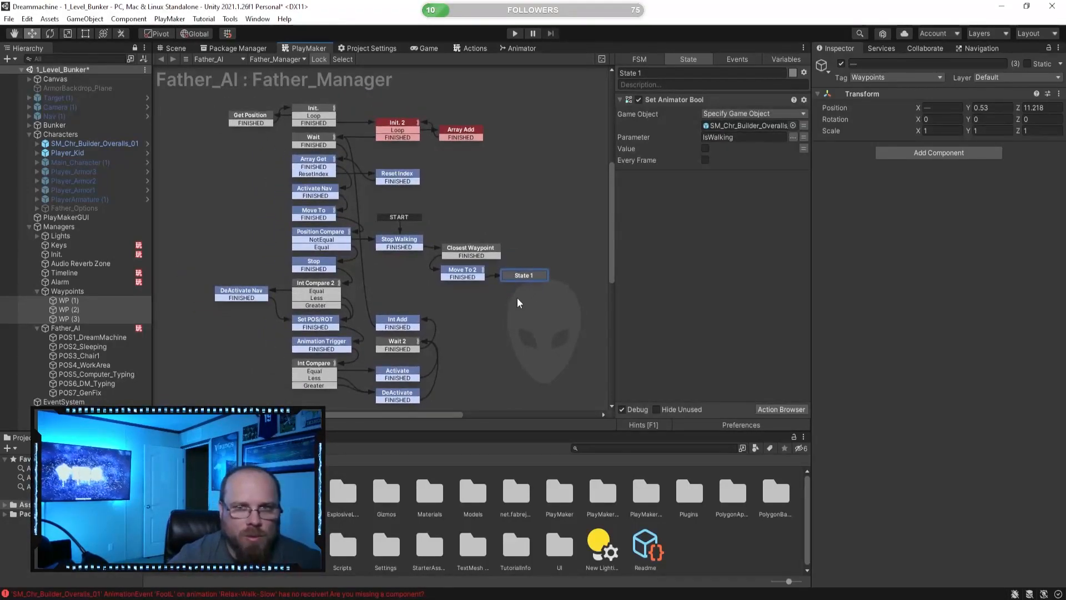
pyautogui.click(662, 72)
pyautogui.write('Stop')
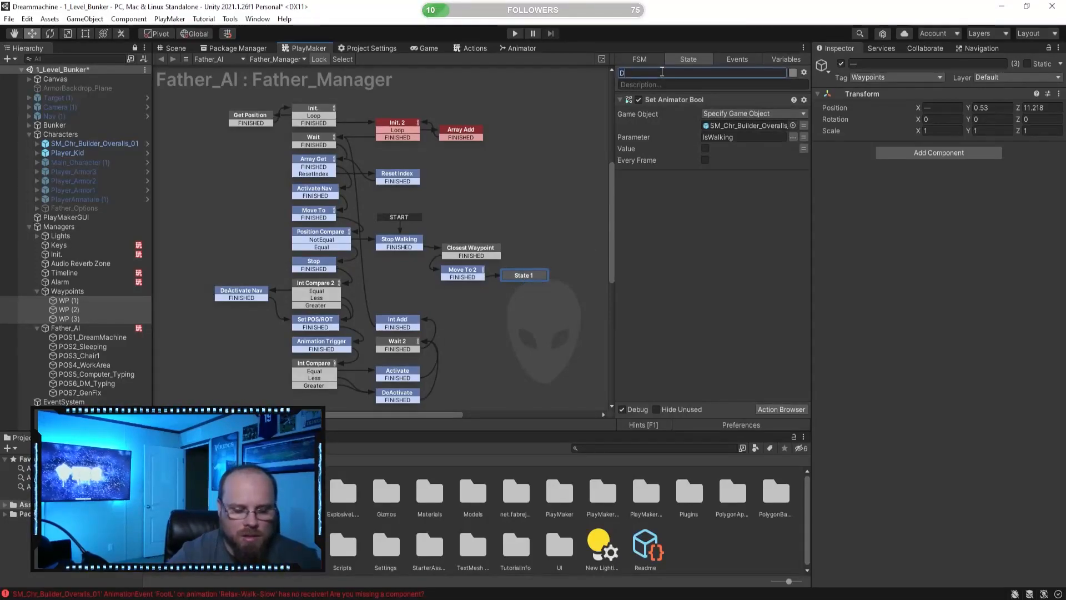
pyautogui.write(' Walking')
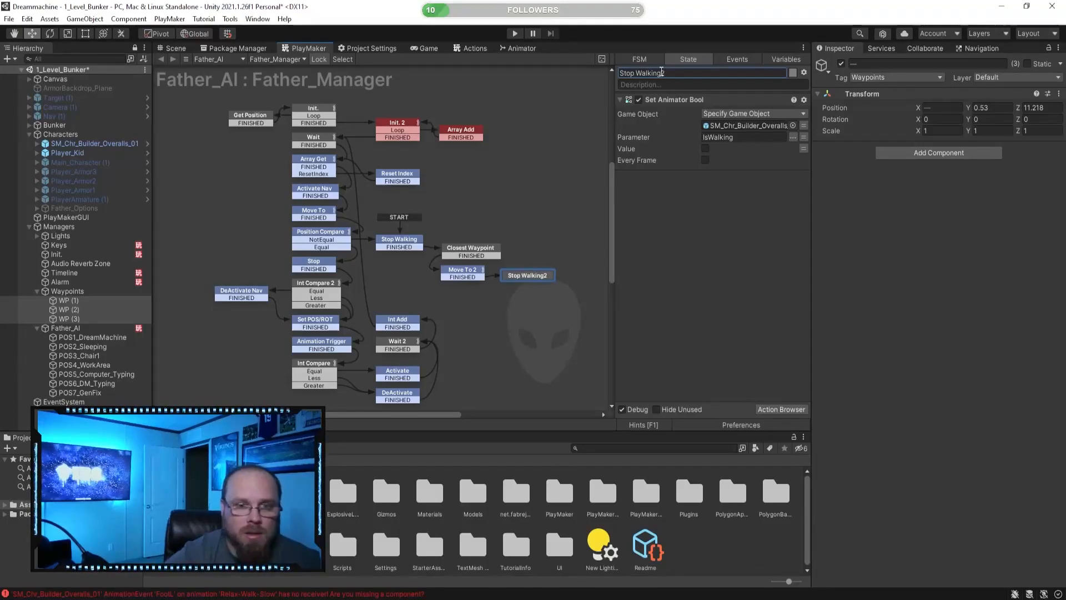
pyautogui.write('2')
pyautogui.click(533, 292)
# - Add a FINISHED transition to the Stop Walking2 state
pyautogui.click(398, 239)
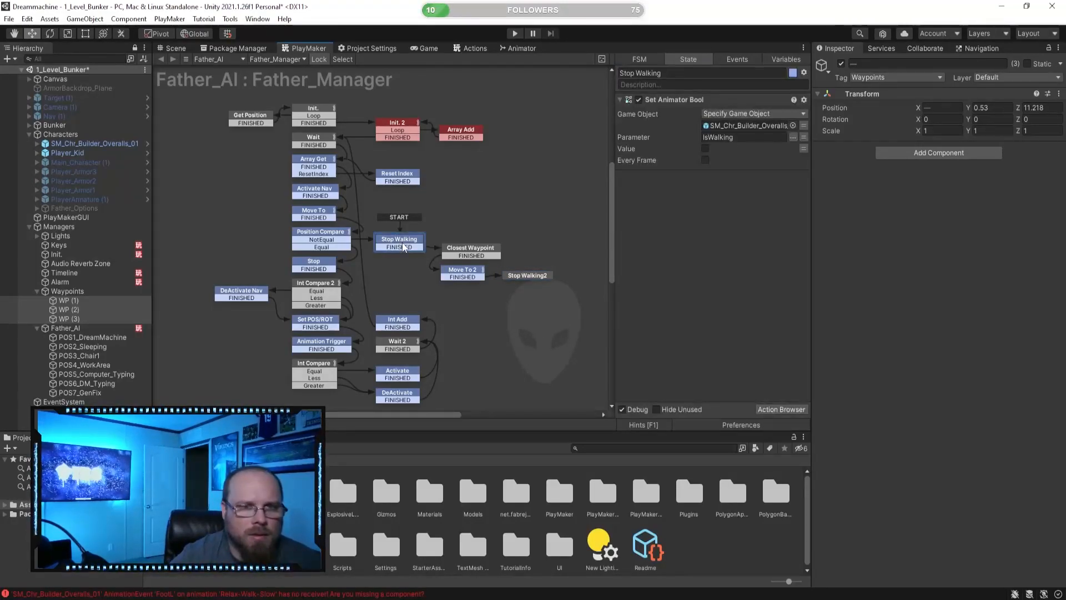
pyautogui.click(479, 290)
pyautogui.click(528, 280)
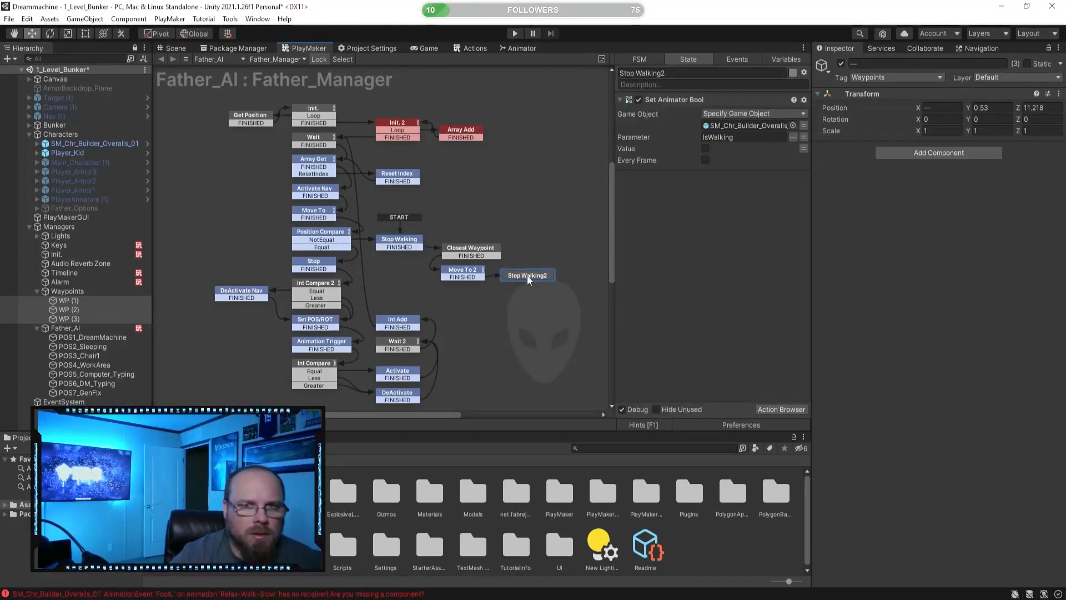
pyautogui.rightClick(528, 279)
pyautogui.moveTo(589, 283)
pyautogui.click(689, 308)
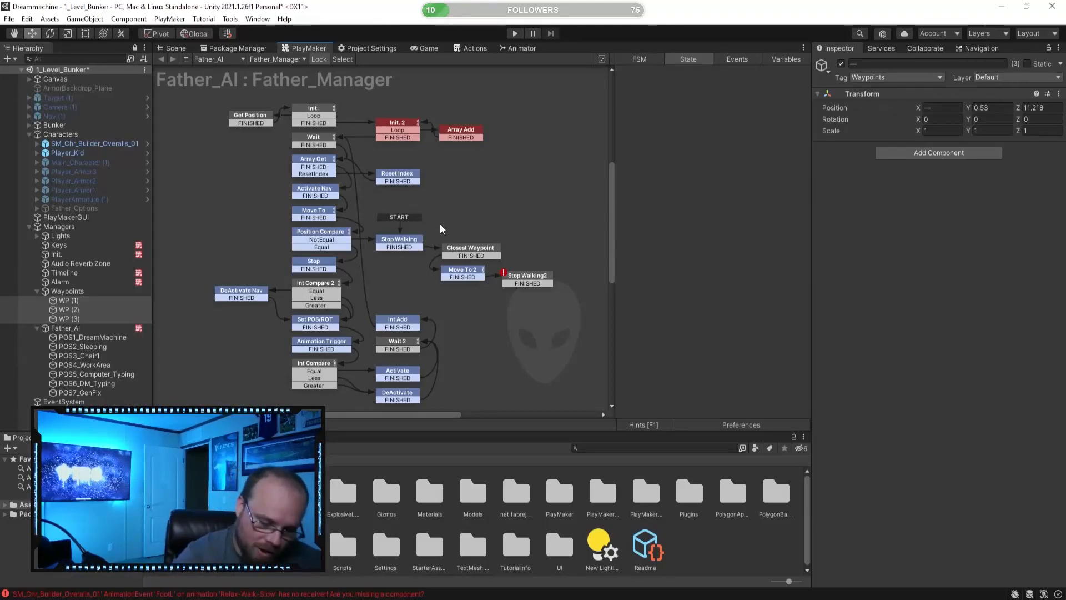
# - Connect Stop Walking2's FINISHED transition to the Move To state and review the Move To and Activate Nav actions
pyautogui.click(306, 216)
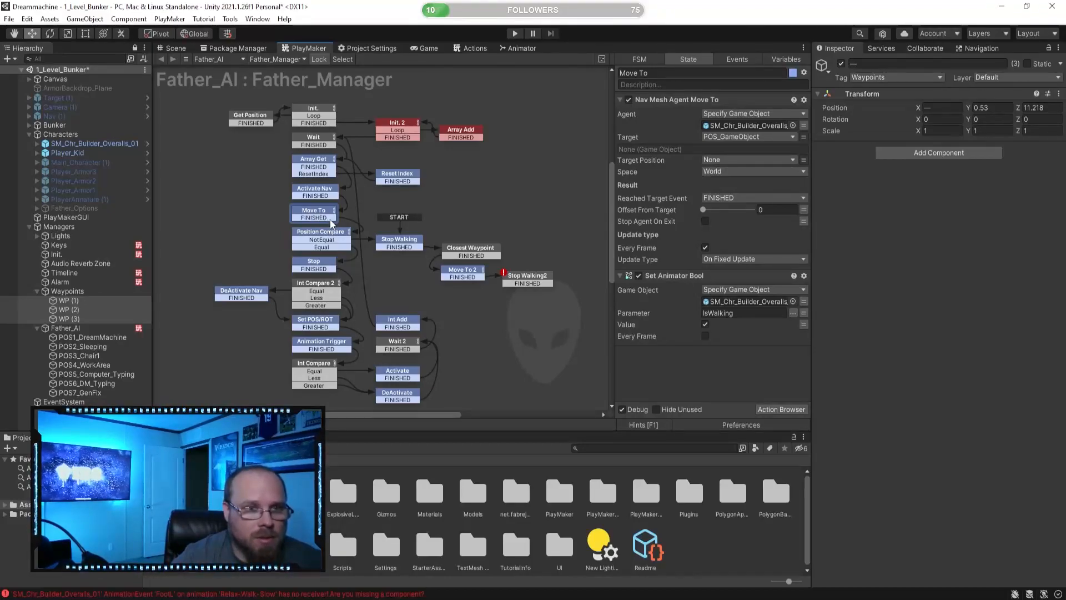
pyautogui.click(334, 238)
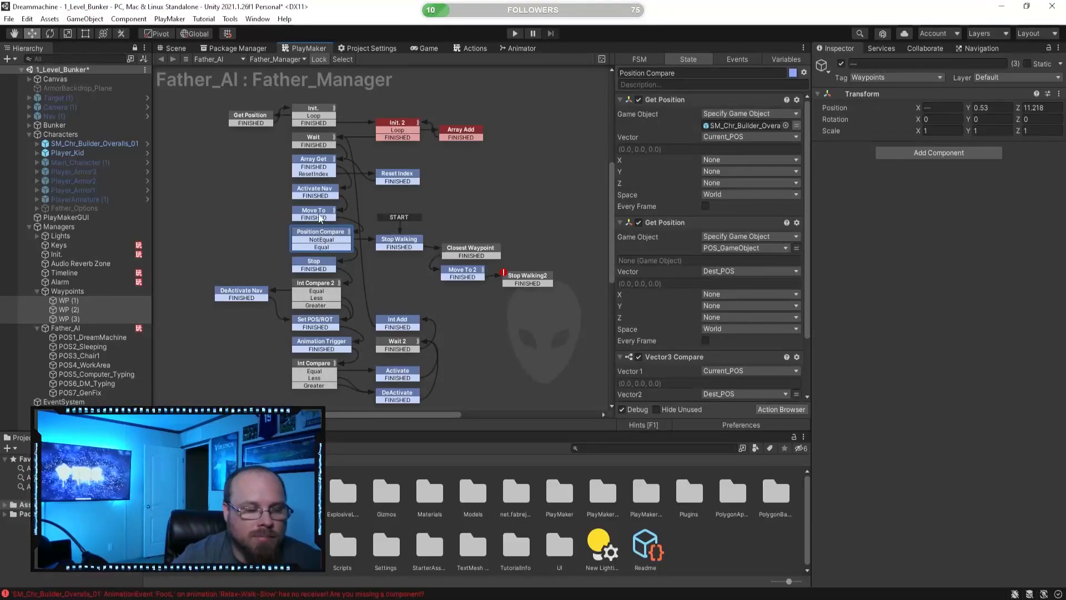
pyautogui.click(319, 216)
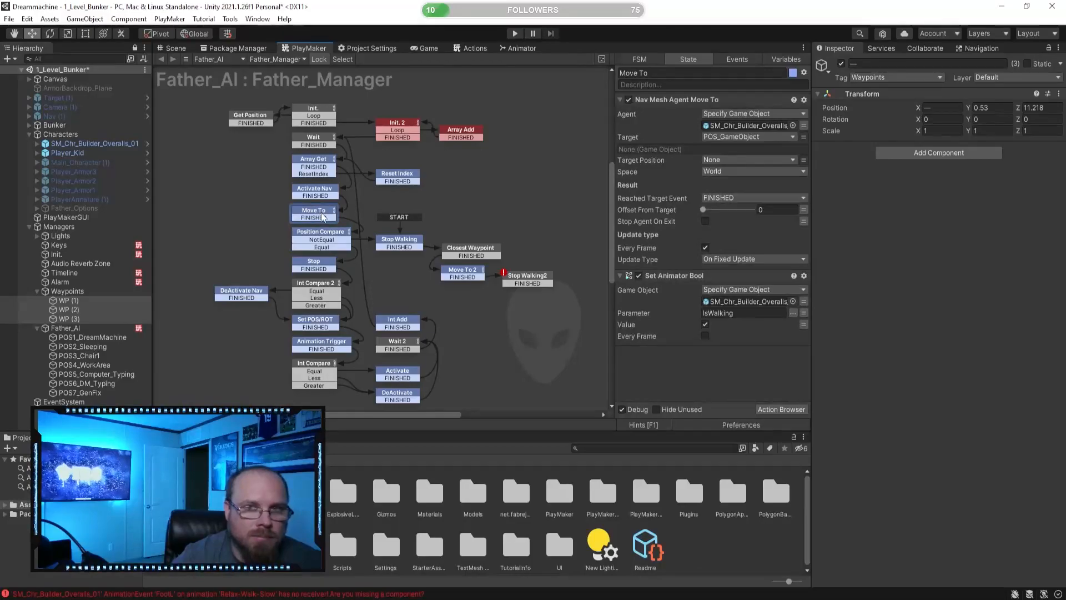
pyautogui.click(543, 286)
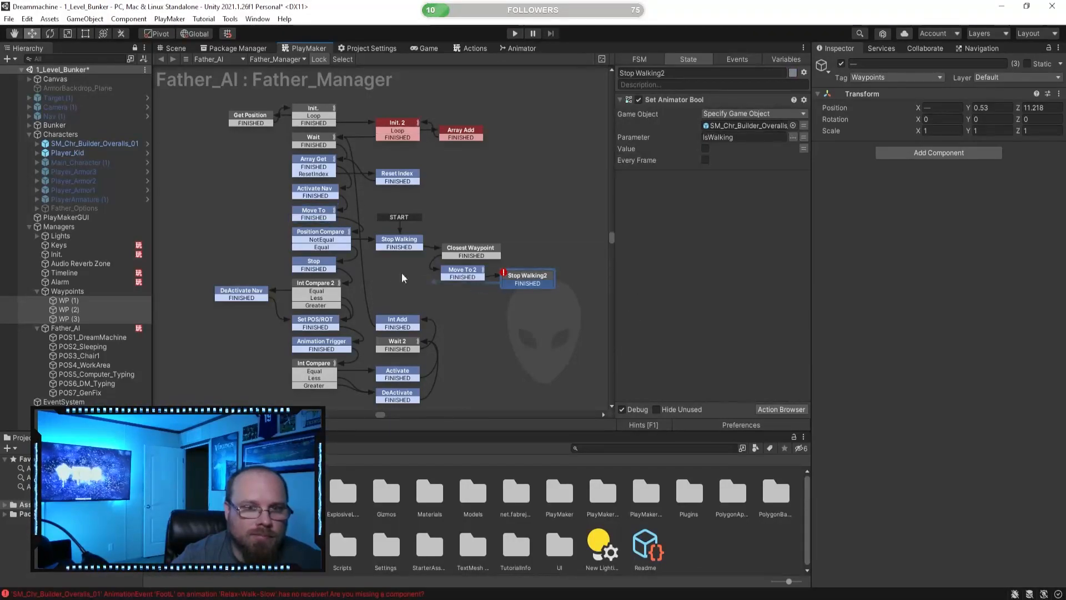
pyautogui.click(535, 321)
pyautogui.click(308, 210)
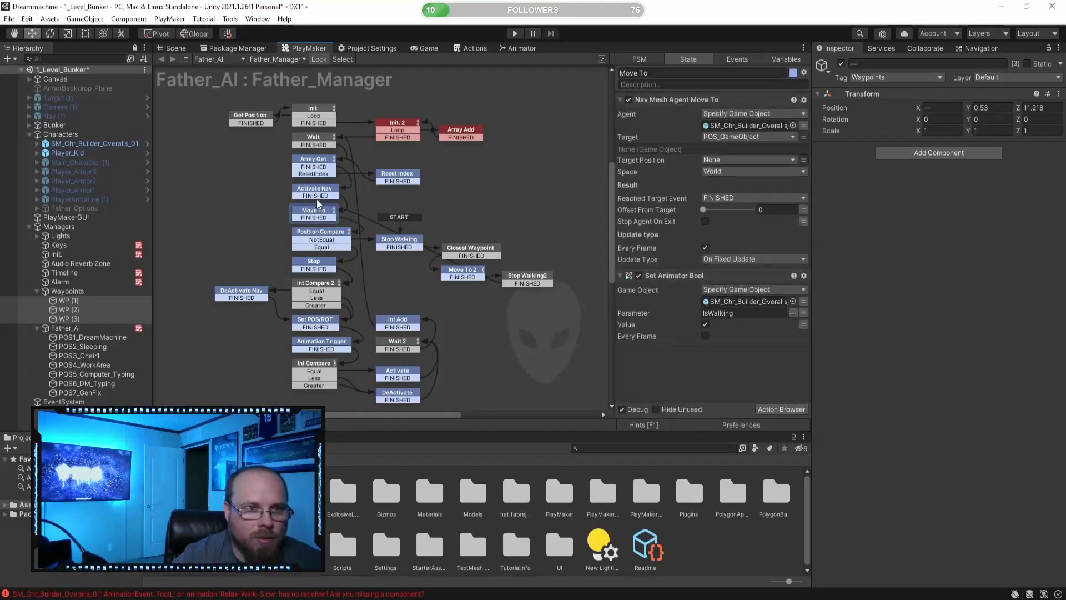
pyautogui.click(321, 191)
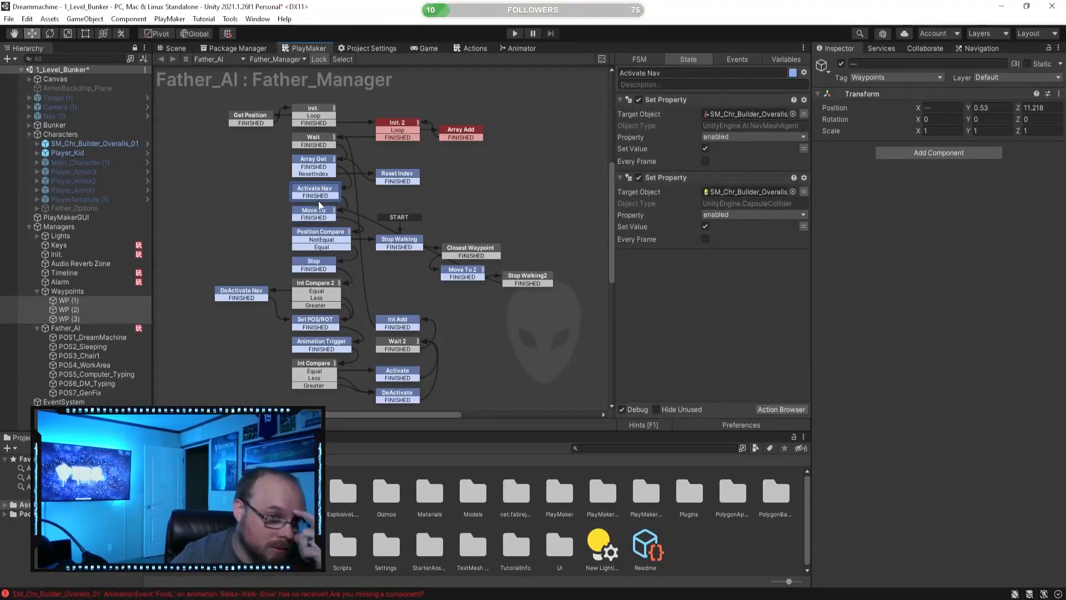
# - Run a play test, compare the father character's movement with the active Father_Manager states, and stop the test
pyautogui.click(321, 211)
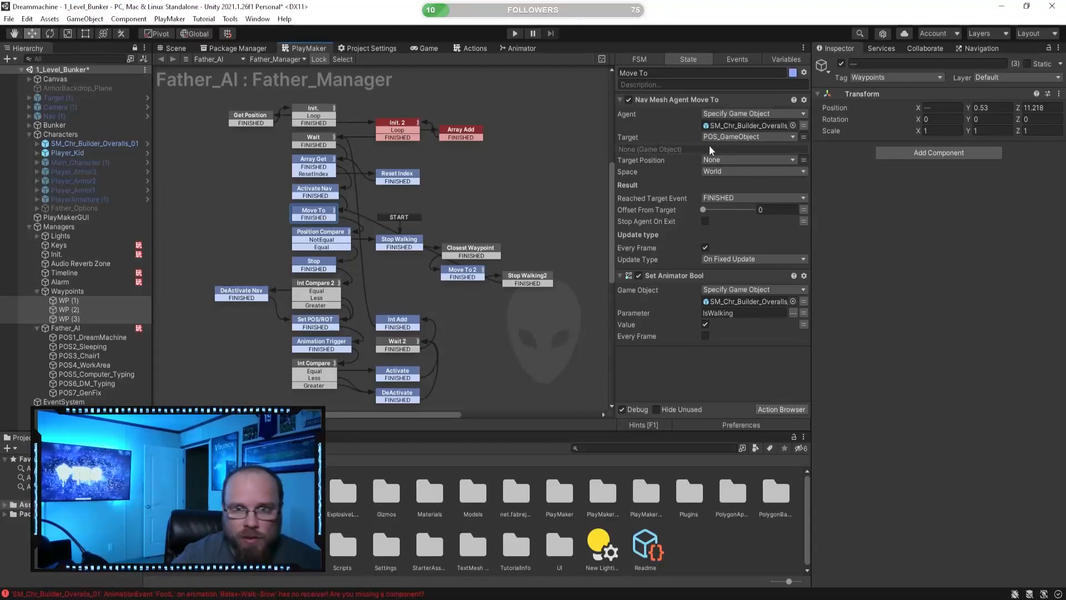
pyautogui.click(488, 81)
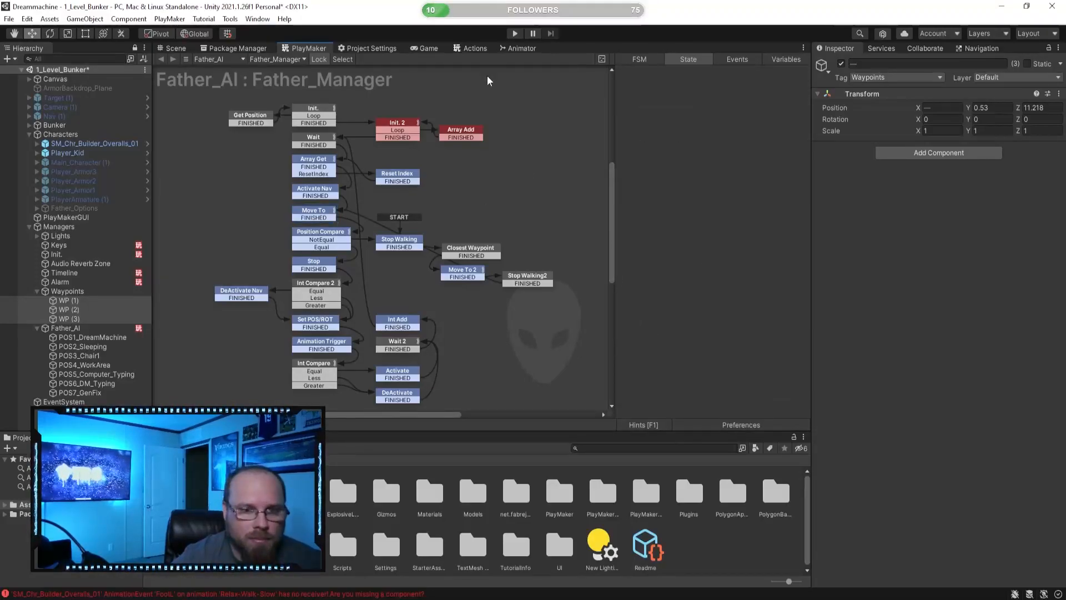
pyautogui.click(516, 32)
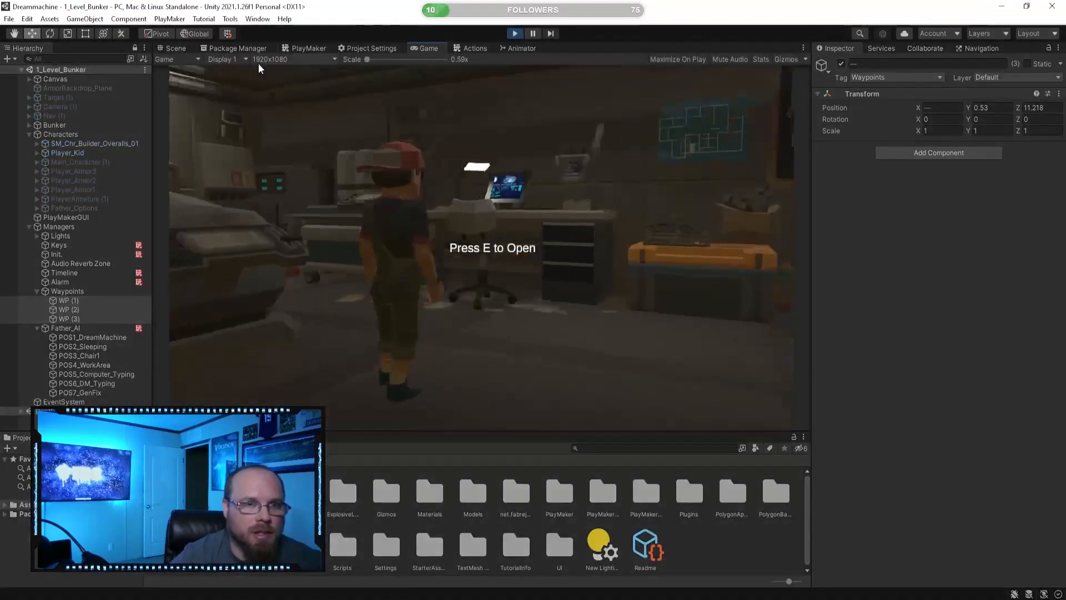
pyautogui.click(174, 48)
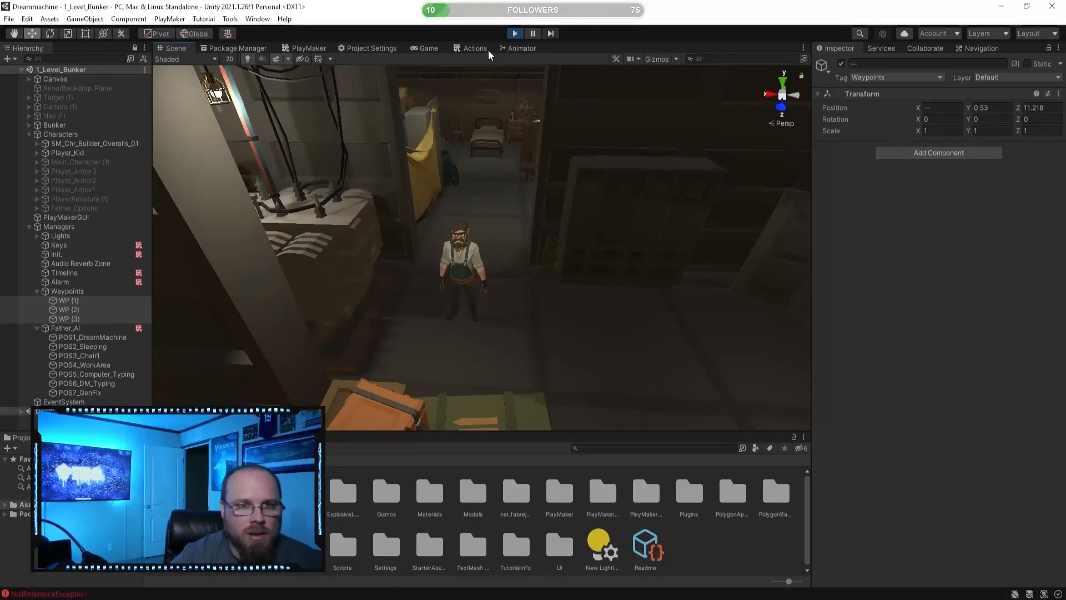
pyautogui.click(236, 50)
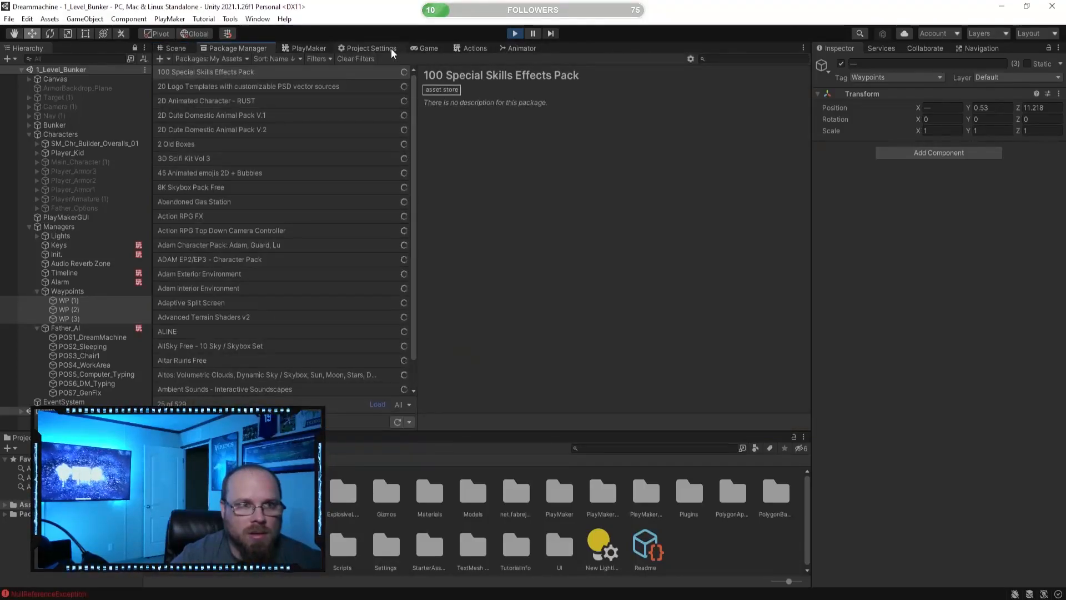
pyautogui.click(311, 50)
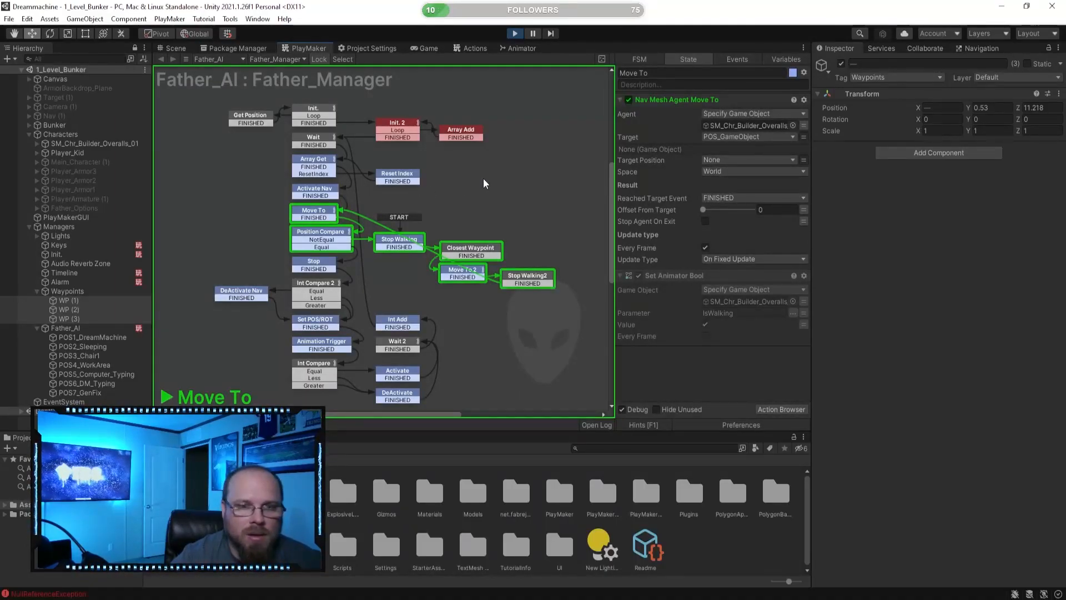
pyautogui.click(175, 49)
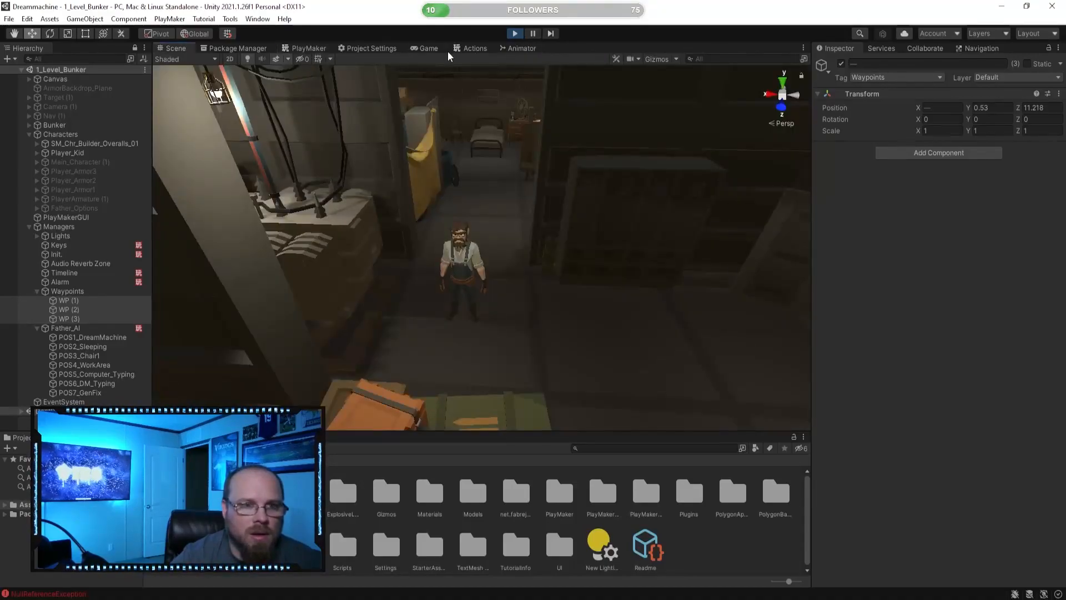
pyautogui.click(304, 48)
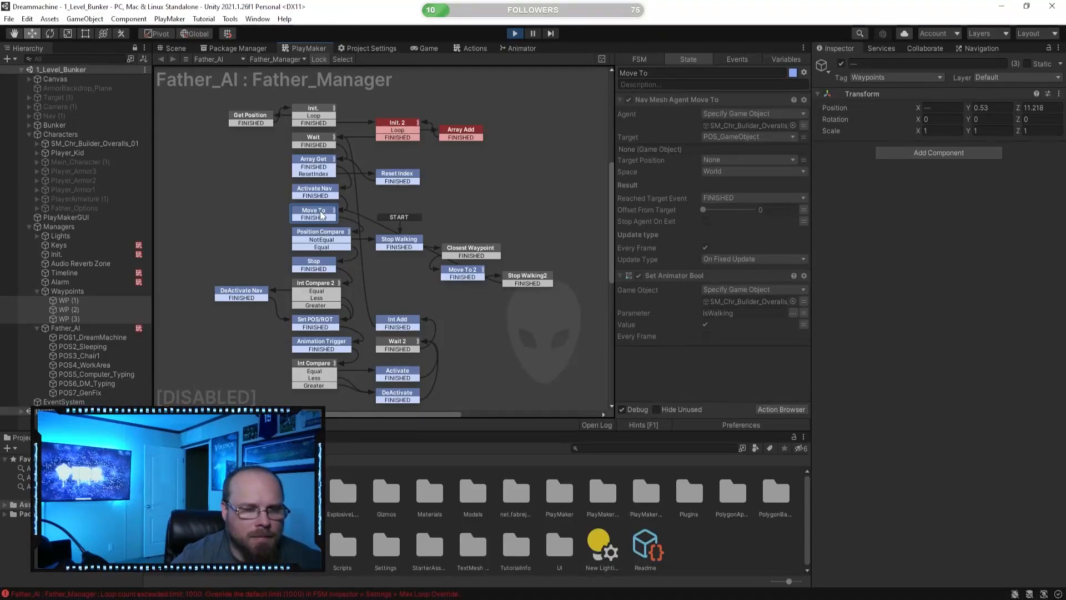
pyautogui.click(516, 34)
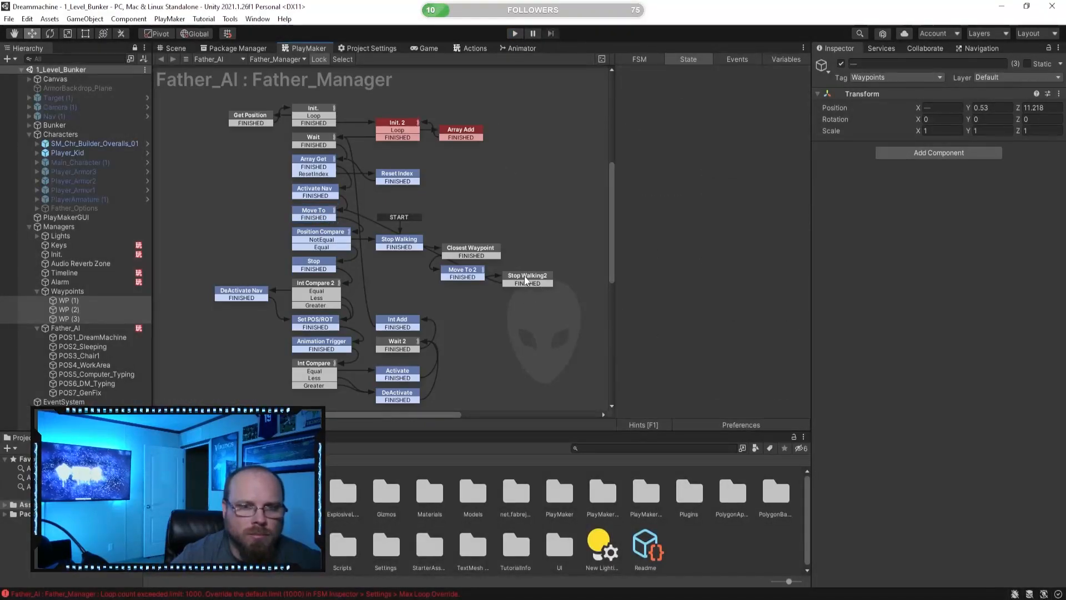
pyautogui.rightClick(528, 309)
pyautogui.click(552, 316)
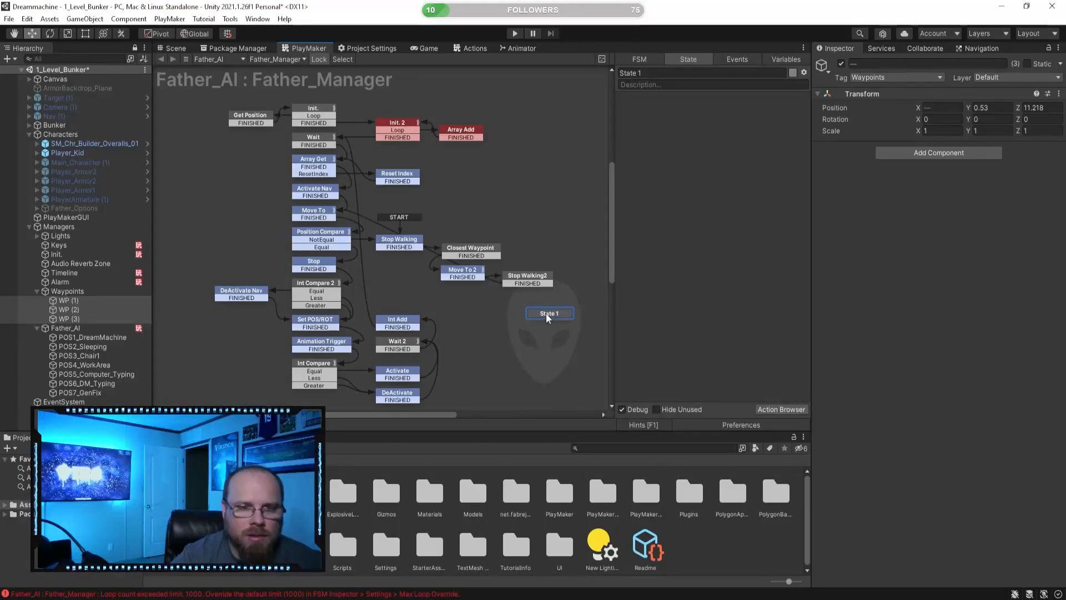
pyautogui.press('Delete')
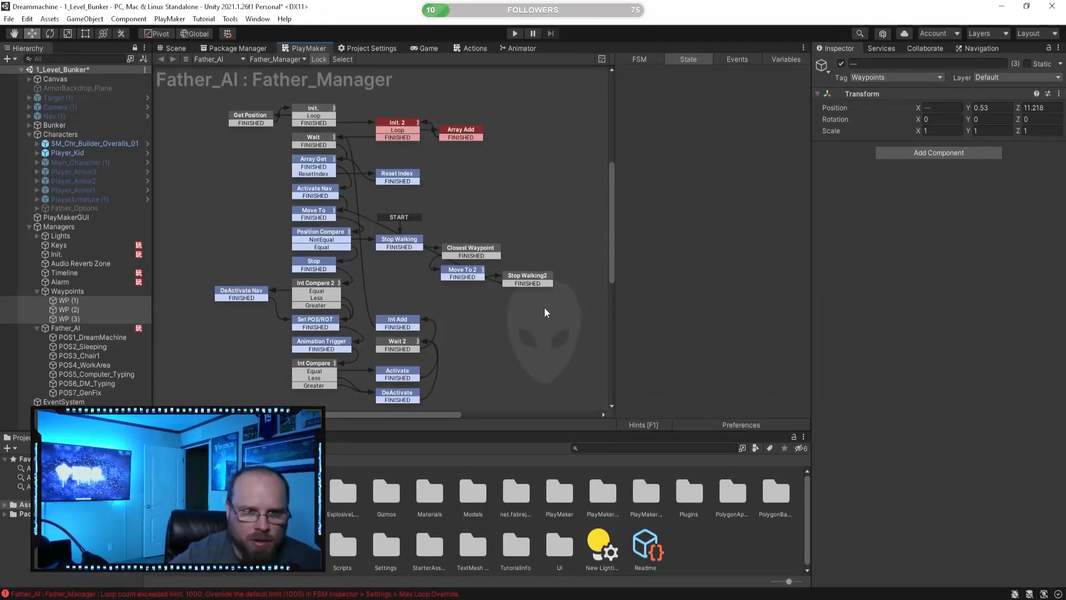
# - Duplicate the Wait 2 state, place the copy below Stop Walking2, and connect it between Stop Walking2 and Move To
pyautogui.click(407, 342)
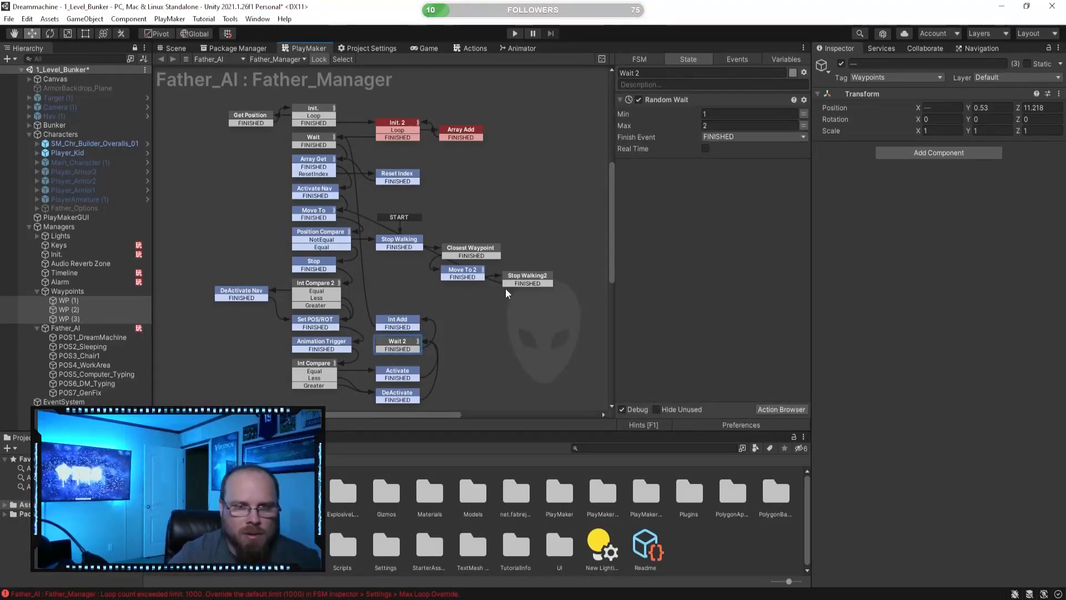
pyautogui.hotkey('ctrl', 'v')
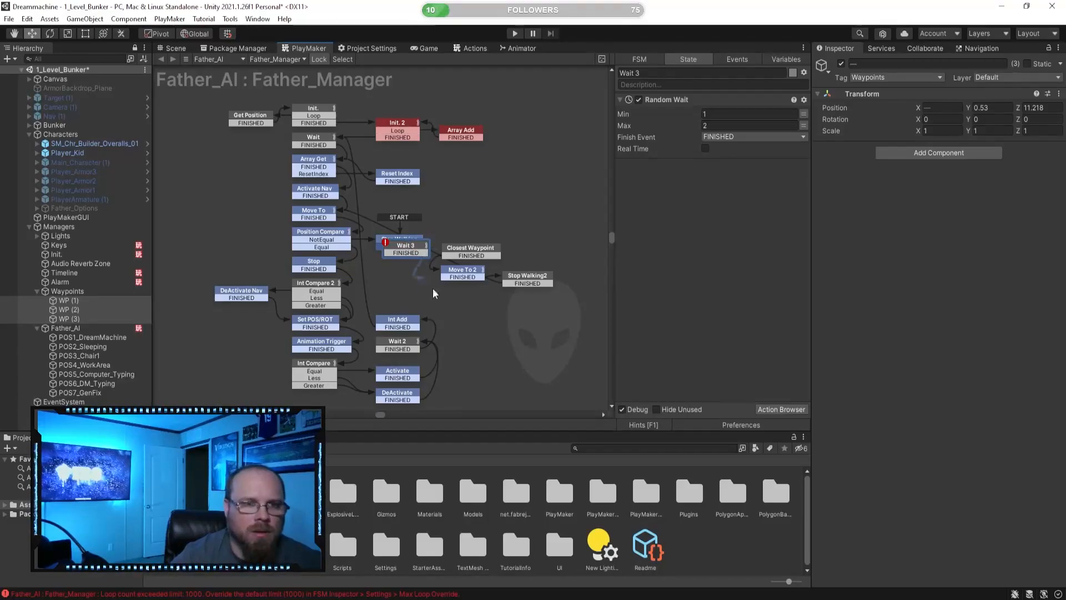
pyautogui.click(429, 253)
pyautogui.moveTo(429, 254); pyautogui.dragTo(341, 233)
pyautogui.click(465, 303)
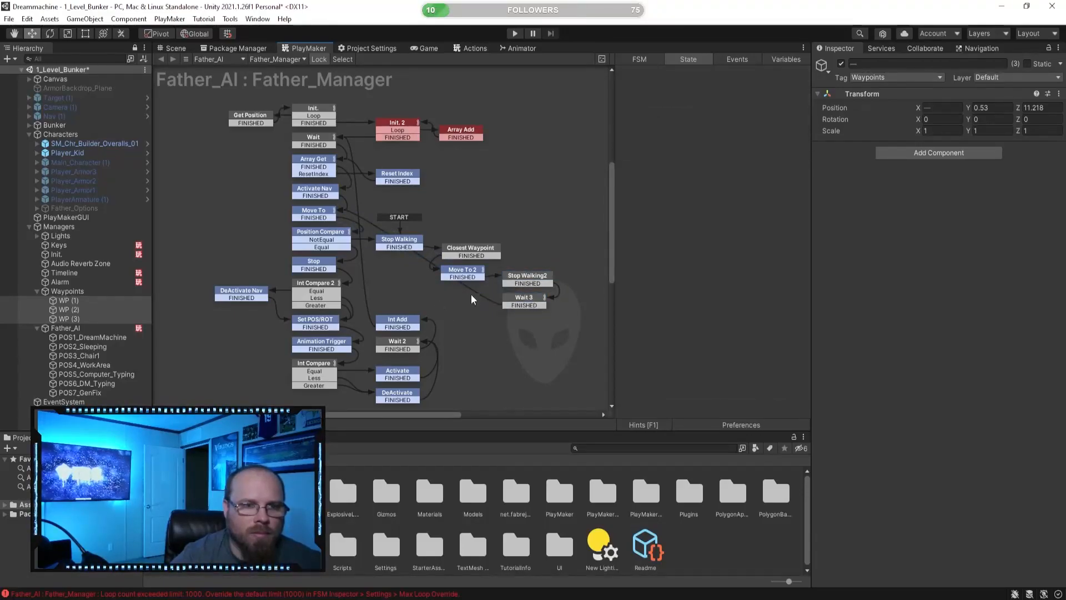
# - Review the actions of the Move To, Activate Nav, Array Get, Position Compare, Stop Walking, Stop Walking2 and copied wait states
pyautogui.click(329, 216)
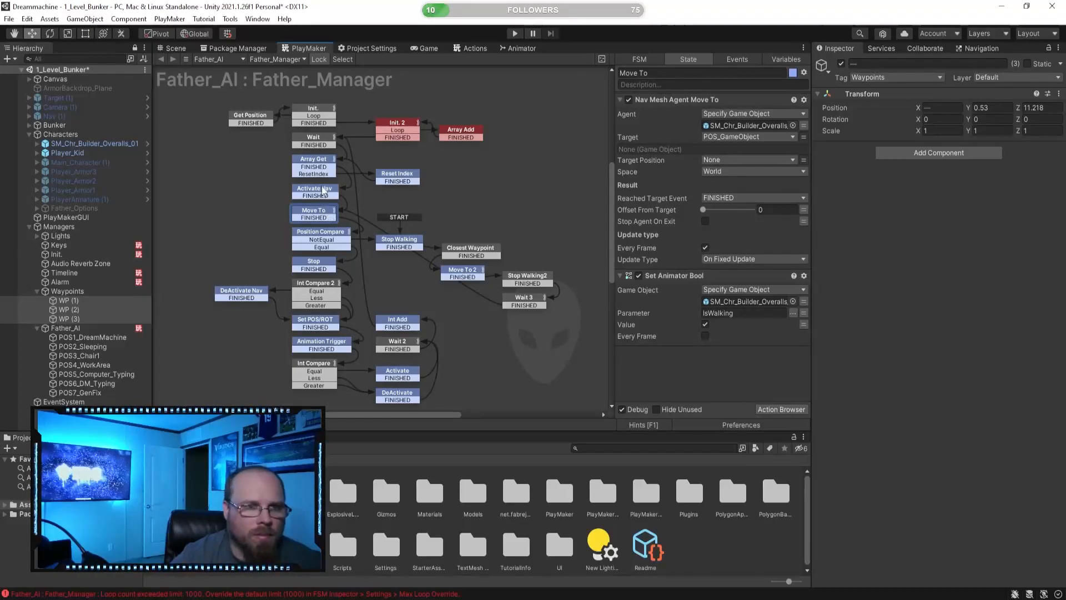
pyautogui.click(322, 190)
pyautogui.click(324, 163)
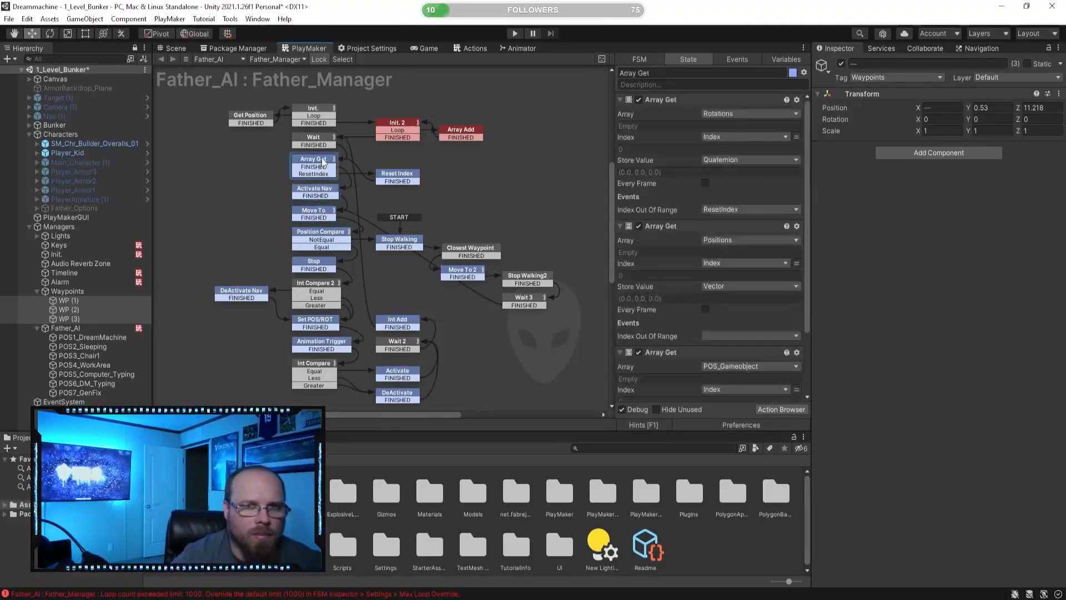
pyautogui.click(324, 194)
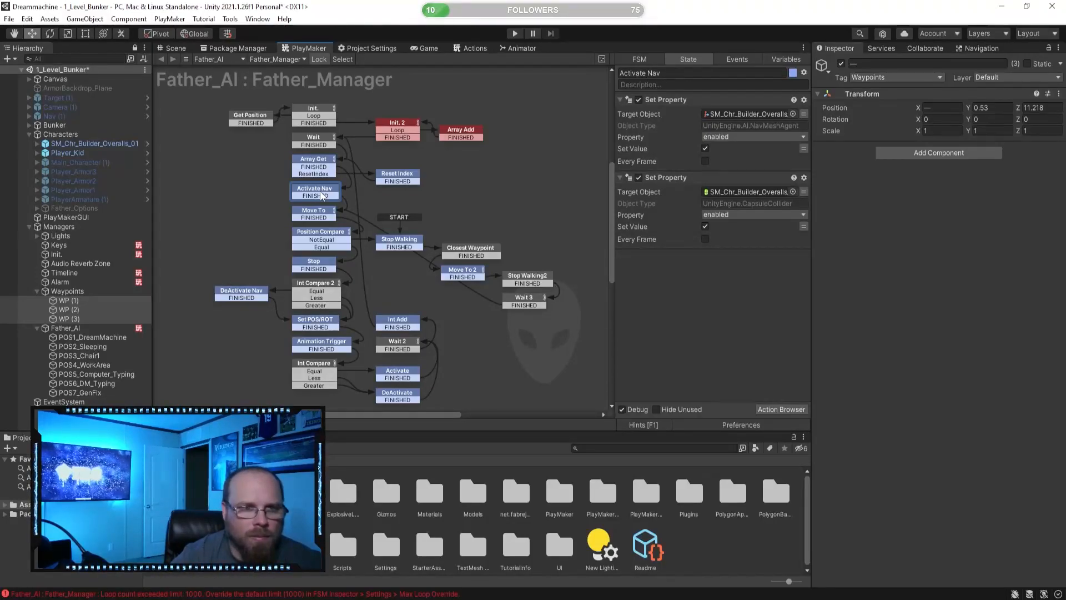
pyautogui.click(327, 233)
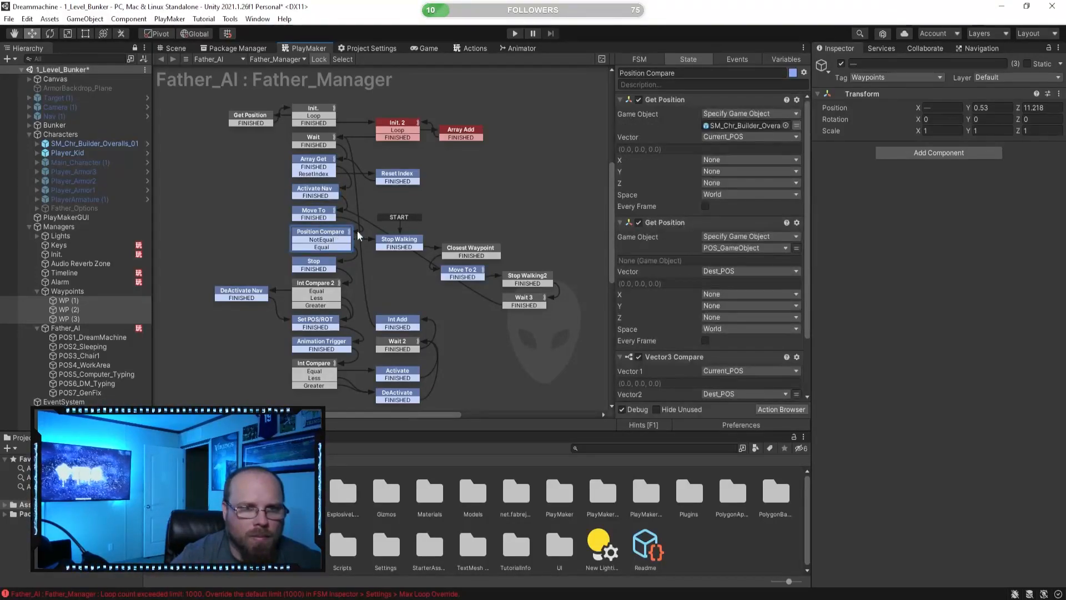
pyautogui.click(401, 240)
pyautogui.click(547, 282)
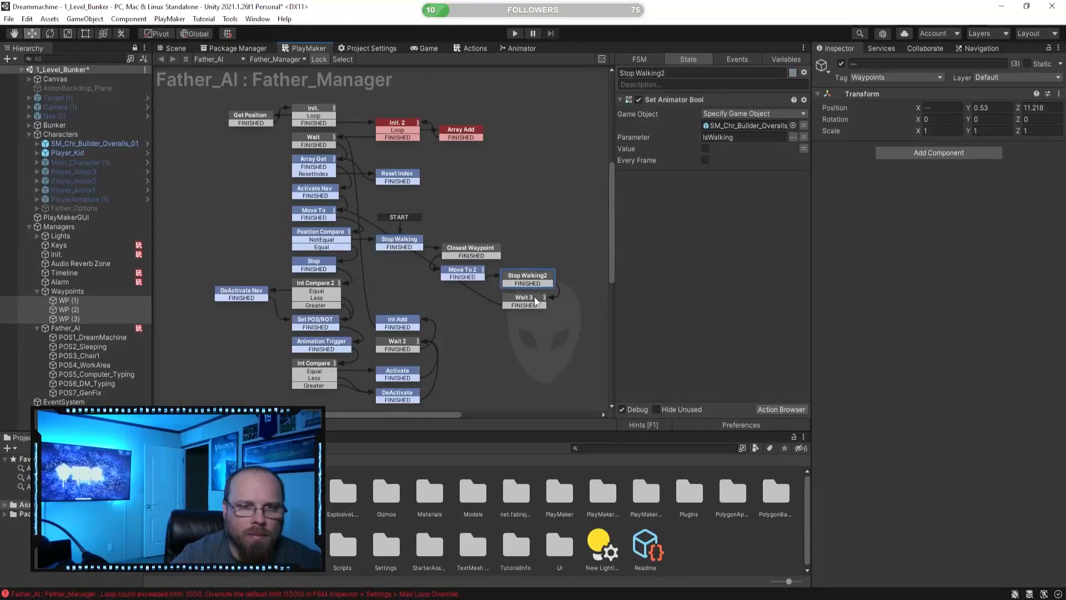
pyautogui.click(537, 302)
pyautogui.click(328, 214)
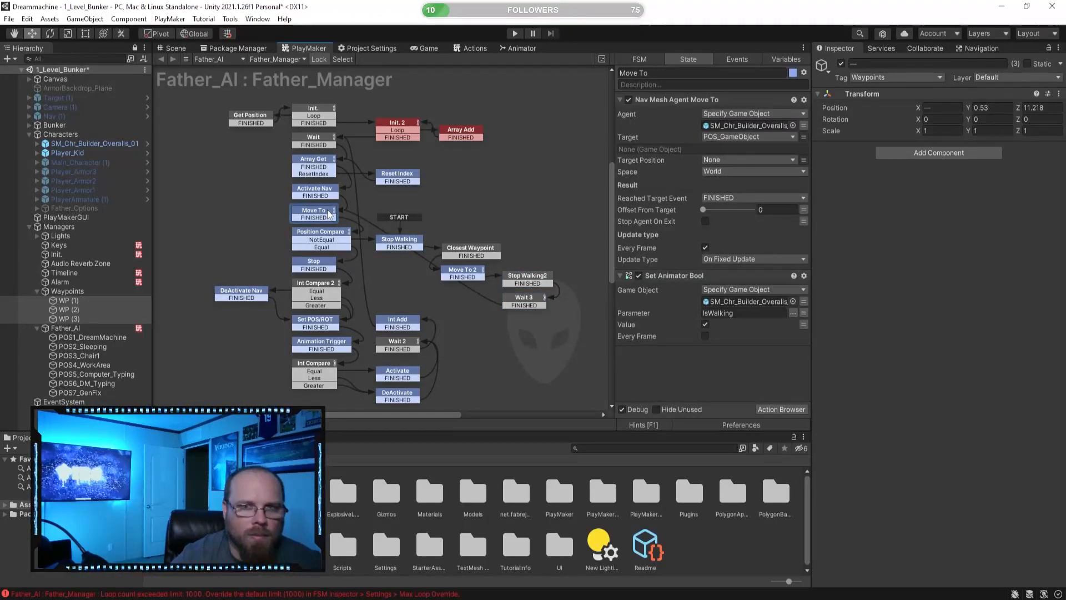
pyautogui.click(552, 357)
pyautogui.click(520, 301)
pyautogui.click(530, 339)
pyautogui.click(316, 214)
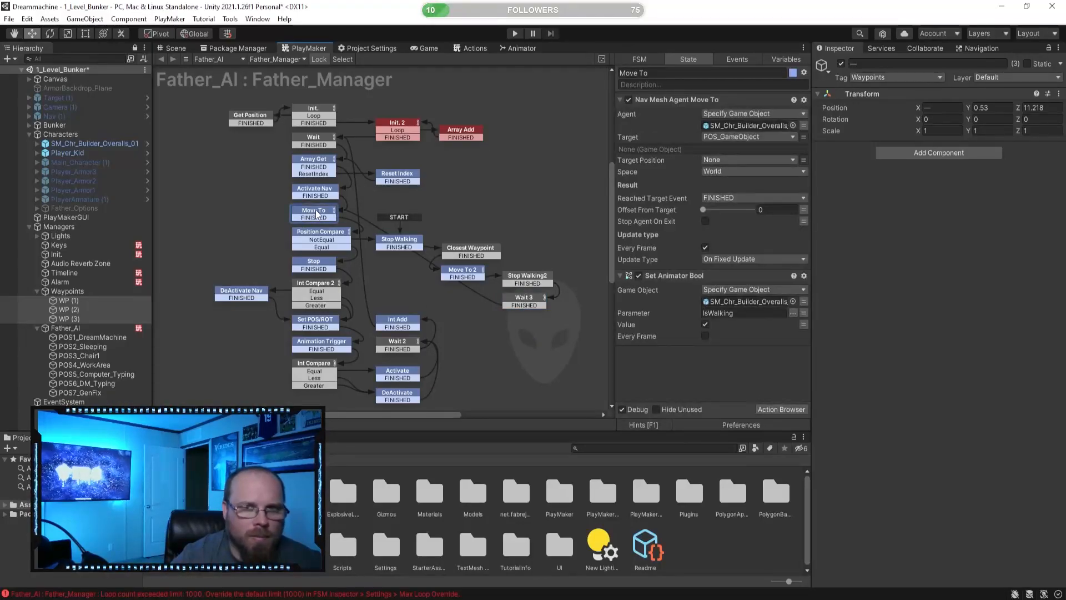
# - Set the Init. state as the start state of Father_Manager
pyautogui.rightClick(325, 108)
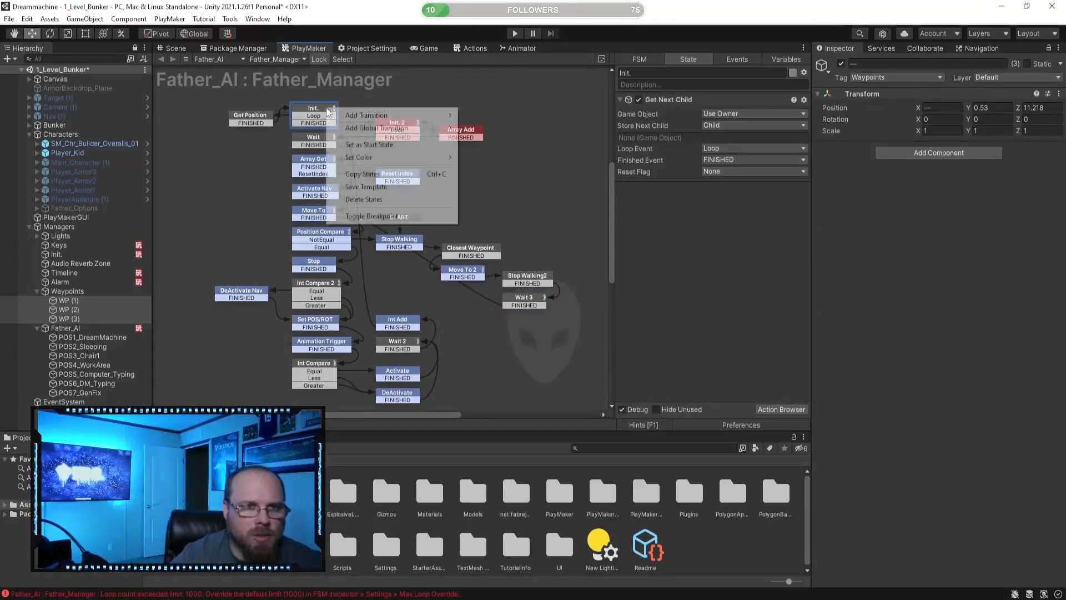
pyautogui.click(389, 145)
pyautogui.click(514, 207)
pyautogui.moveTo(516, 208); pyautogui.dragTo(522, 242, button='middle')
pyautogui.moveTo(434, 210); pyautogui.dragTo(457, 189, button='middle')
pyautogui.scroll(-1, 457, 189)
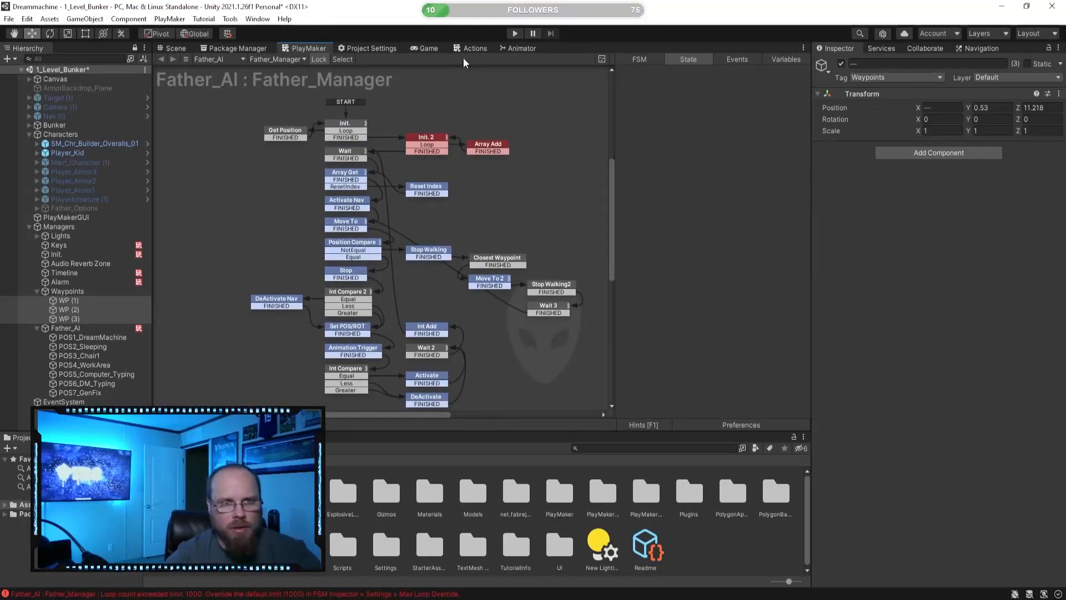
# - Start a play test and observe the father character in the Scene view
pyautogui.click(175, 49)
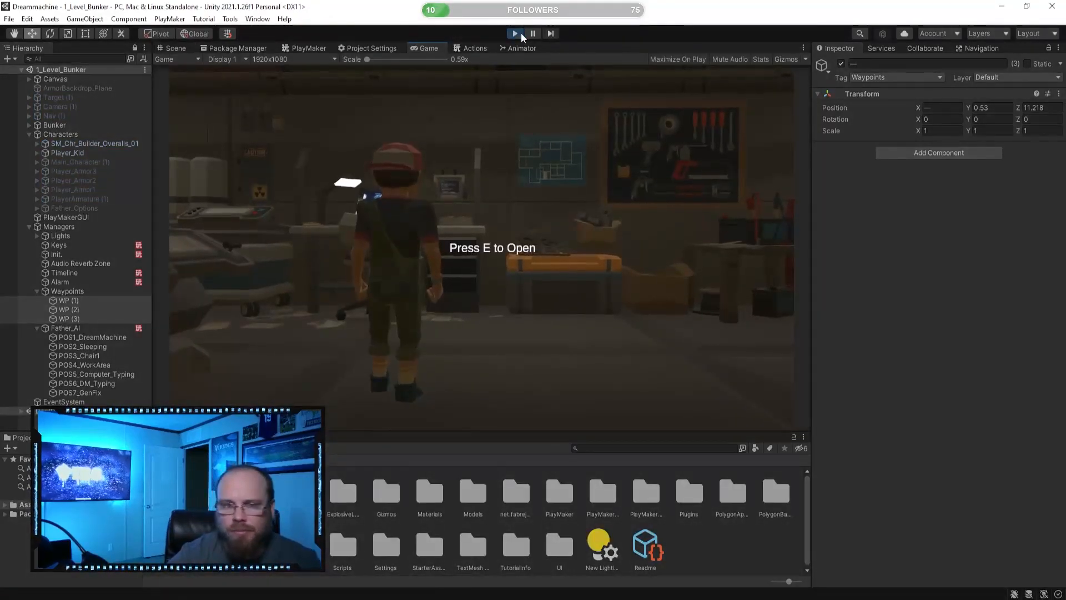
pyautogui.click(175, 49)
pyautogui.moveTo(389, 205); pyautogui.dragTo(411, 216, button='right')
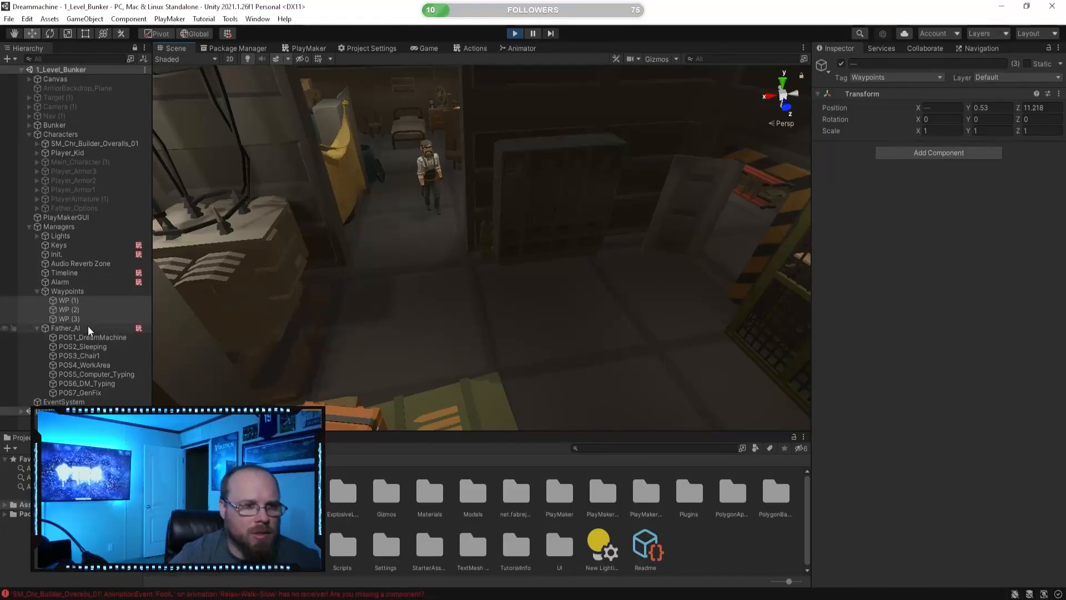
# - Set the Nav Mesh Agent Speed of SM_Chr_Builder_Overalls_01 to 5 and watch the character travel
pyautogui.click(122, 143)
pyautogui.click(938, 428)
pyautogui.write('1')
pyautogui.press('BackSpace')
pyautogui.write('5')
pyautogui.moveTo(518, 368); pyautogui.dragTo(700, 305, button='right')
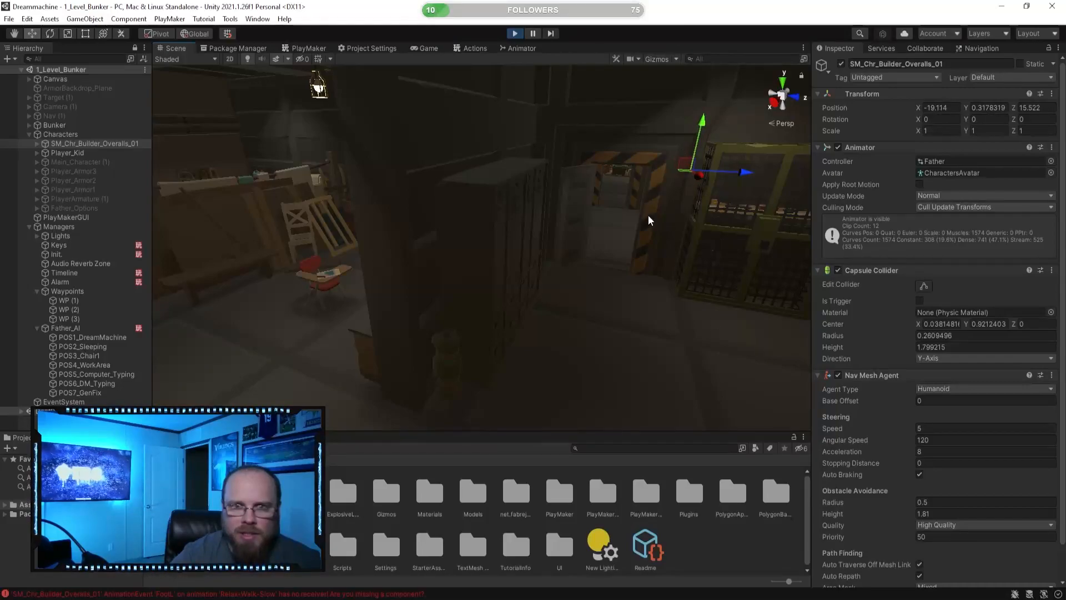
pyautogui.moveTo(645, 216); pyautogui.dragTo(619, 239, button='right')
# - Set the character's Nav Mesh Agent Speed to 1 and follow its route through the bunker
pyautogui.click(950, 428)
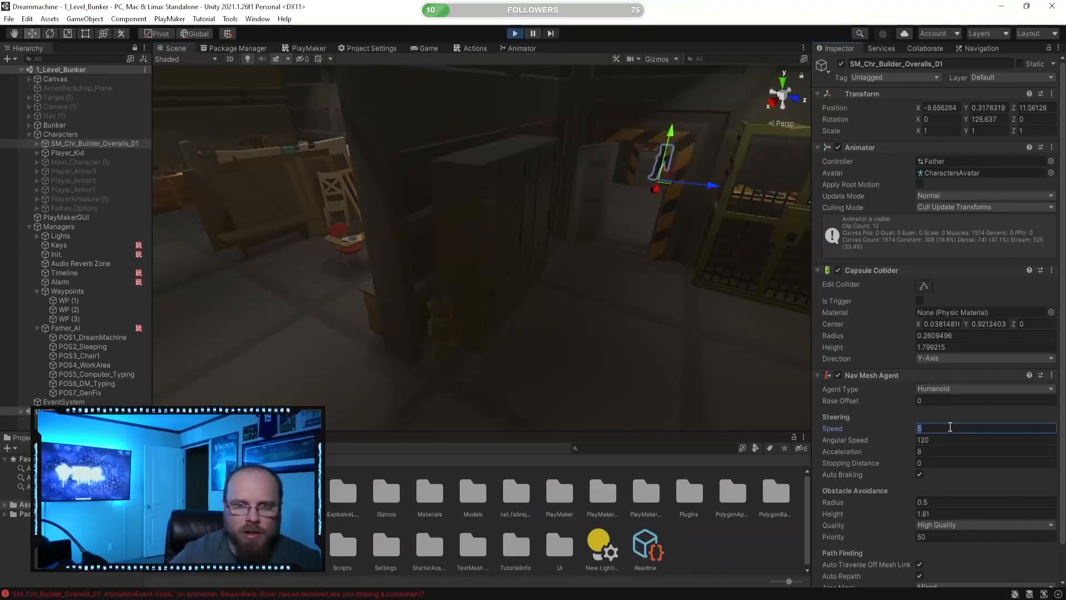
pyautogui.write('1')
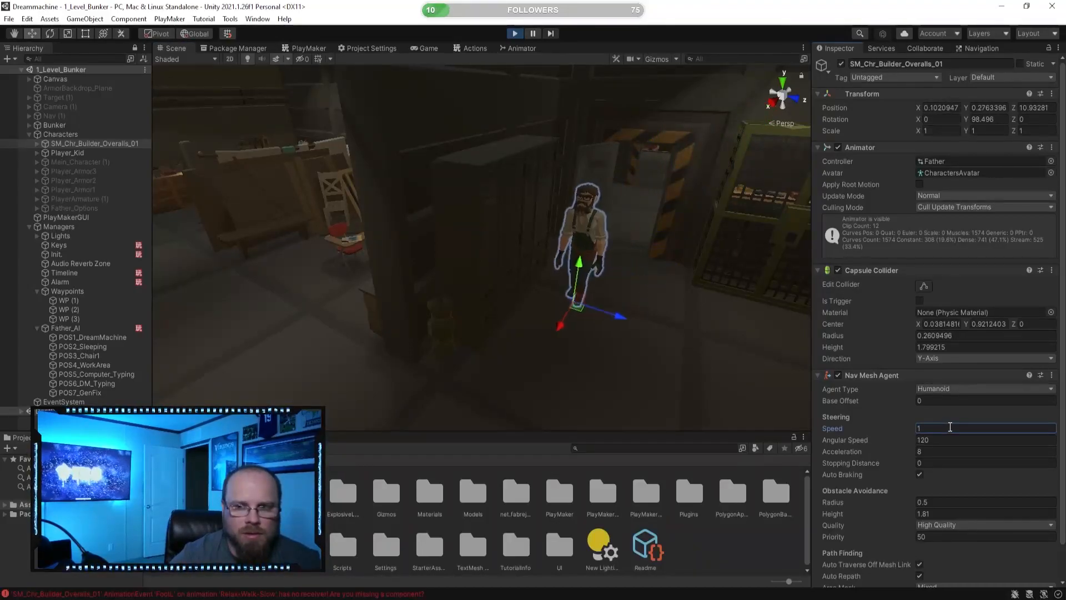
pyautogui.moveTo(694, 378); pyautogui.dragTo(585, 247, button='right')
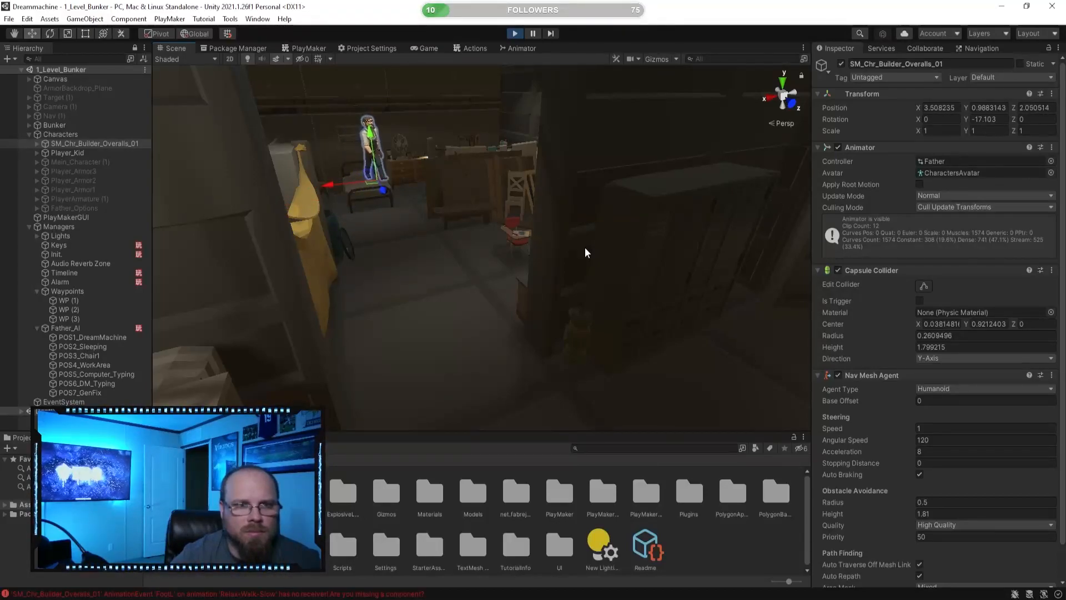
pyautogui.keyDown('alt'); pyautogui.moveTo(411, 286); pyautogui.dragTo(495, 298); pyautogui.keyUp('alt')
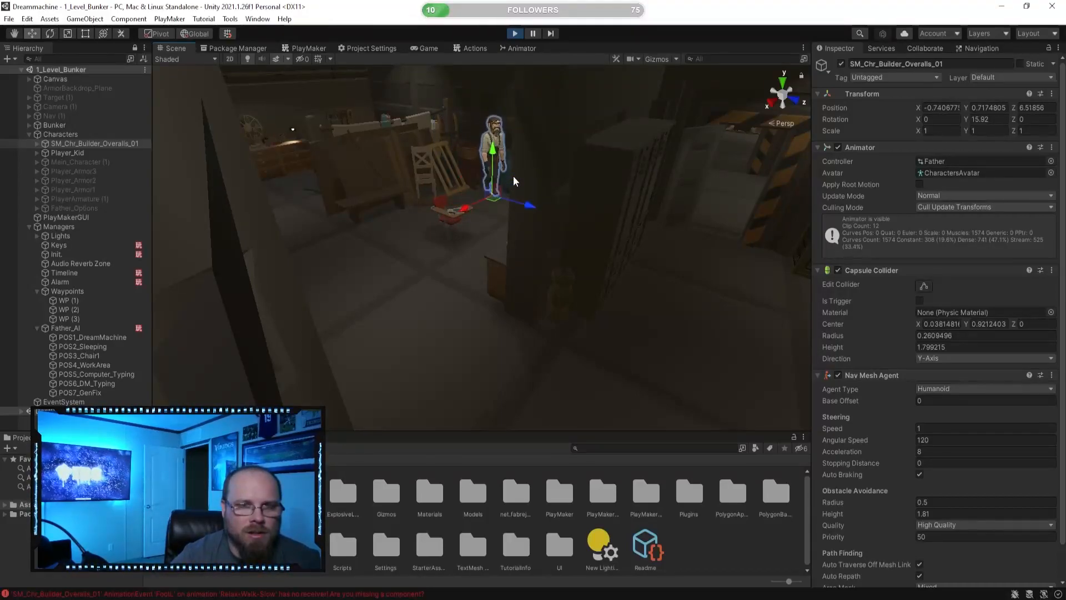
pyautogui.moveTo(508, 176); pyautogui.dragTo(528, 286, button='right')
pyautogui.moveTo(342, 305); pyautogui.dragTo(432, 289, button='right')
pyautogui.moveTo(433, 222); pyautogui.dragTo(484, 249, button='right')
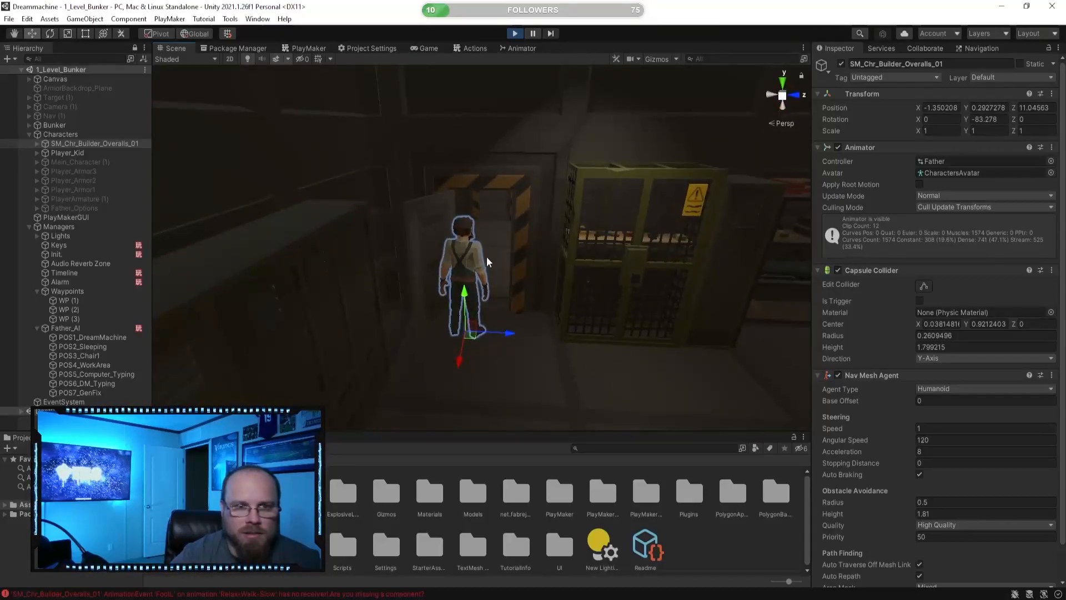
# - Compare the active Father_Manager states with the character's behaviour in the scene and pause the play test
pyautogui.click(309, 48)
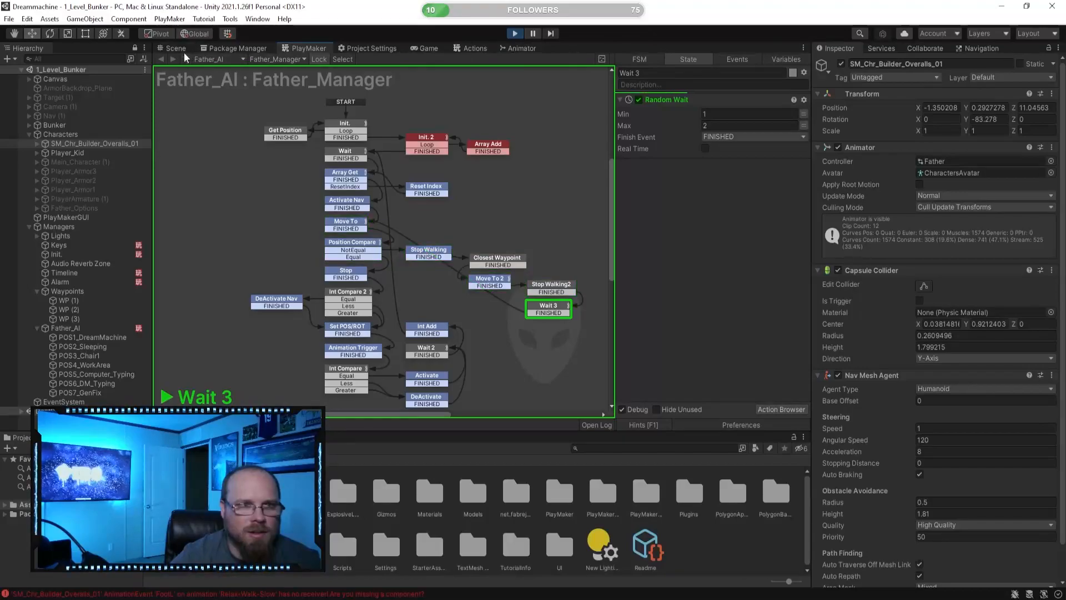
pyautogui.click(176, 48)
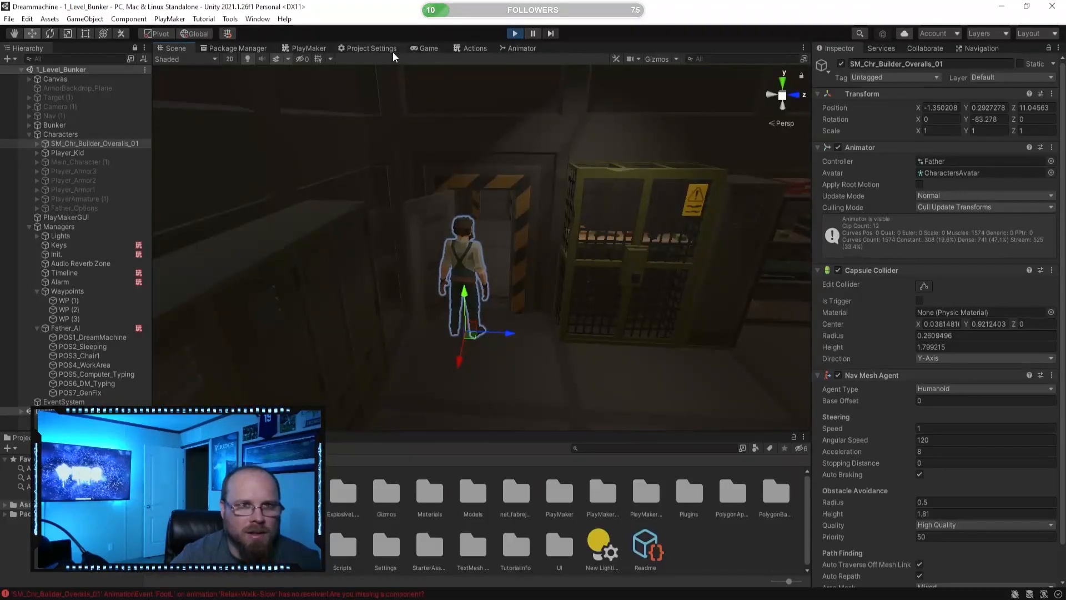
pyautogui.click(308, 48)
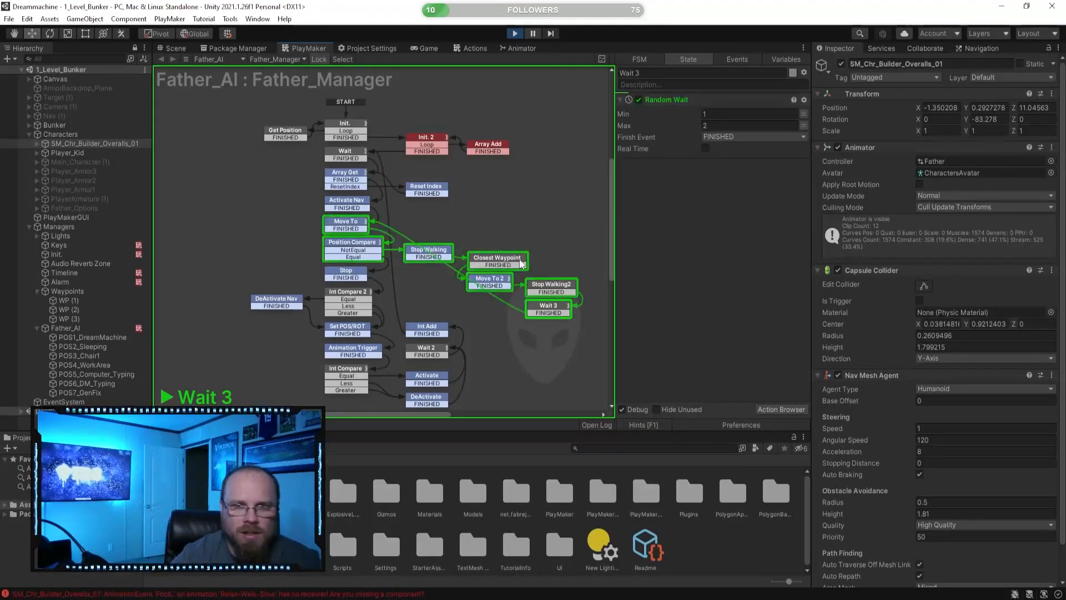
pyautogui.click(532, 34)
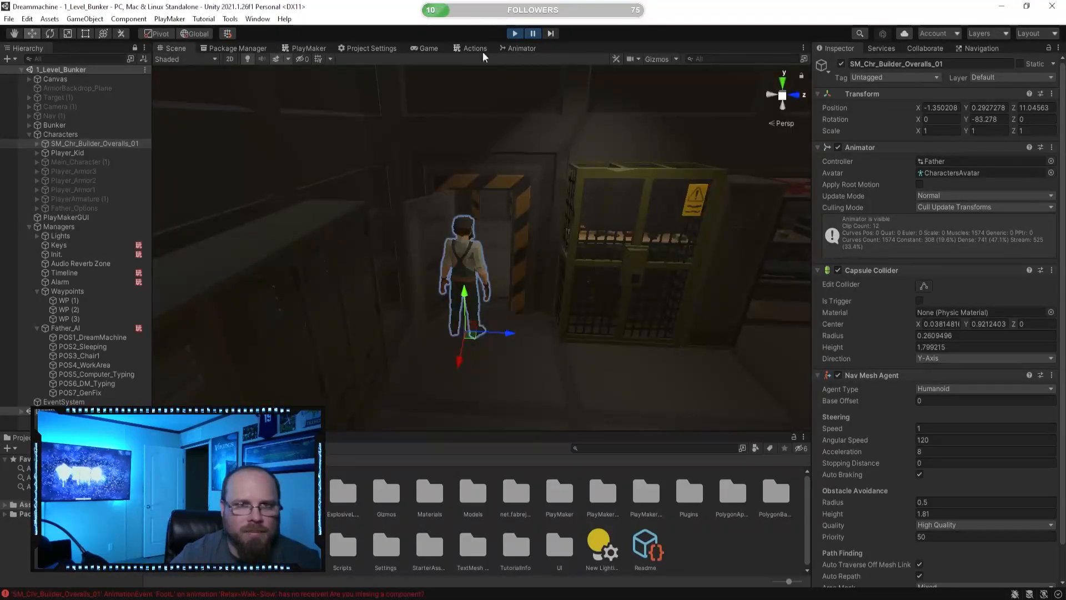
# - Check the Move To 2 state's target and compare WP (2)'s position in the scene with where the father character stands
pyautogui.click(306, 47)
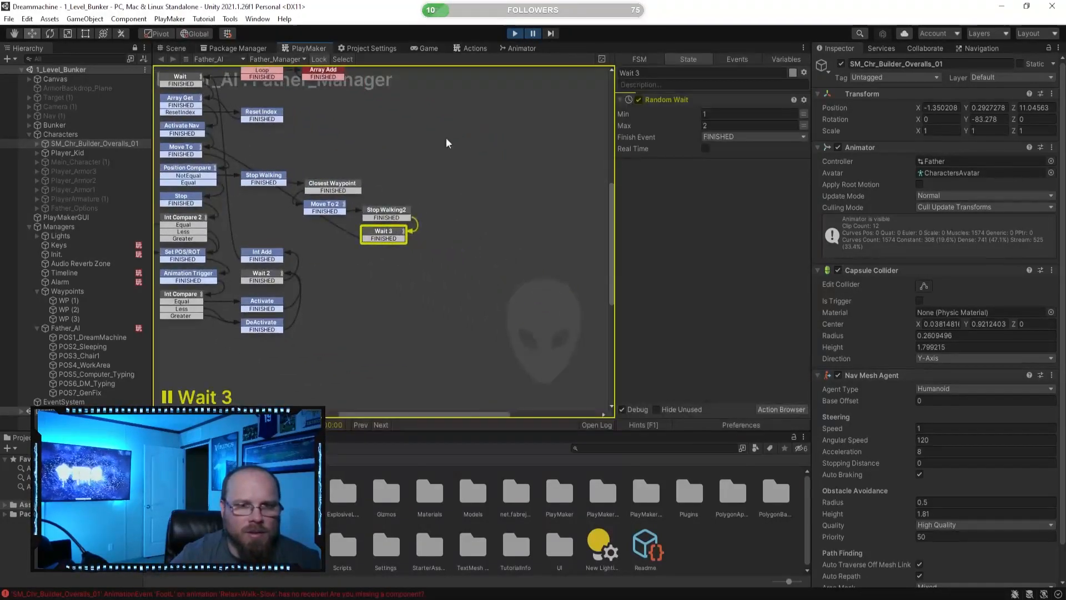
pyautogui.click(325, 206)
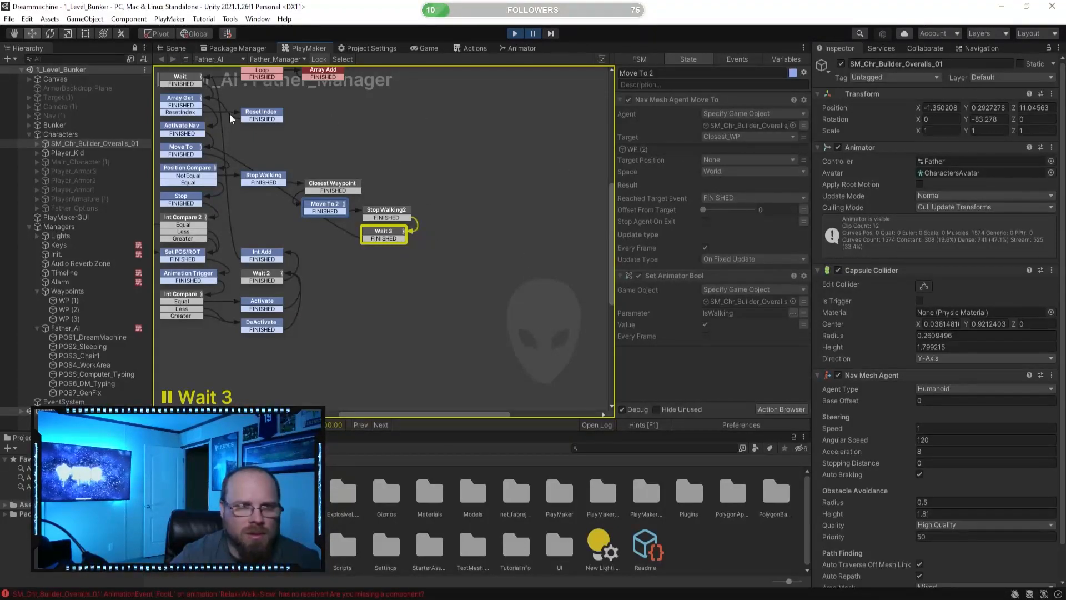
pyautogui.click(177, 49)
pyautogui.moveTo(487, 235); pyautogui.dragTo(238, 289, button='right')
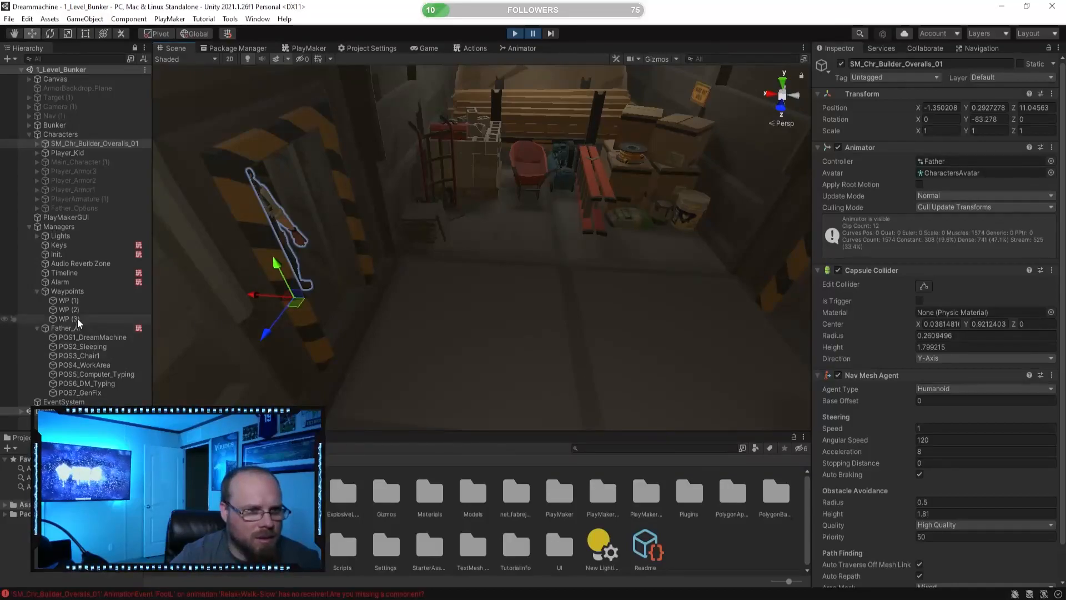
pyautogui.click(100, 310)
pyautogui.moveTo(455, 271); pyautogui.dragTo(545, 284, button='right')
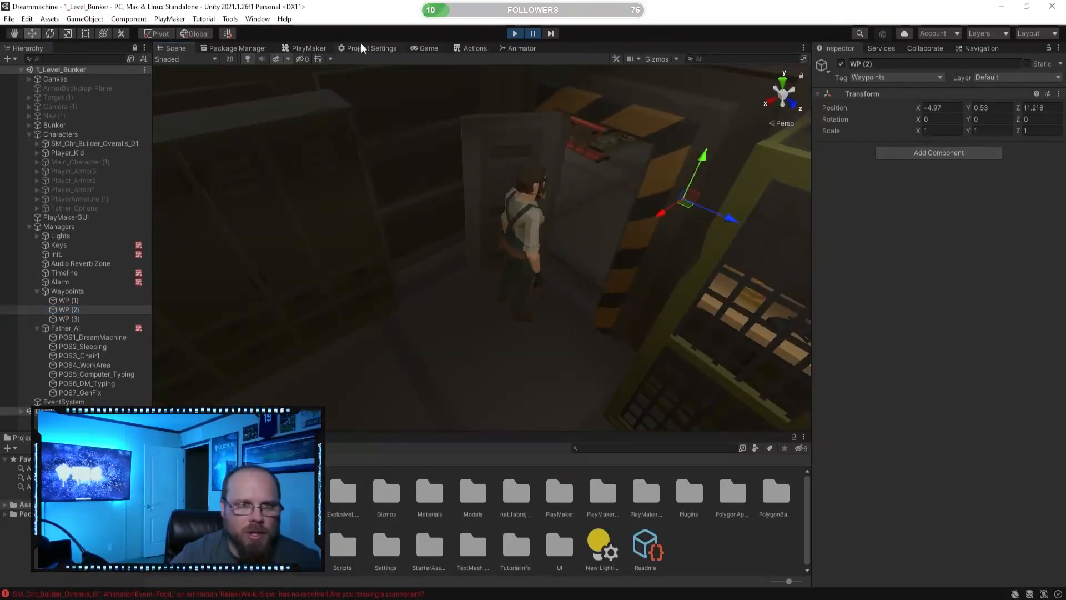
# - Review the settings of the Stop Walking2, Move To 2, Closest Waypoint and Stop Walking states in Father_Manager
pyautogui.click(307, 49)
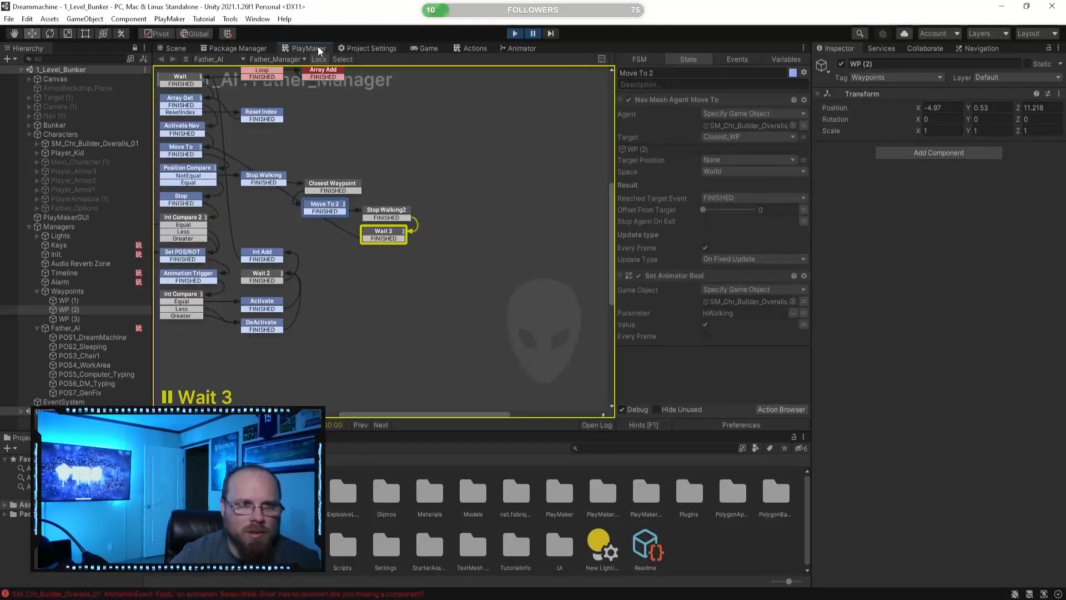
pyautogui.click(383, 211)
pyautogui.moveTo(354, 288); pyautogui.dragTo(440, 315, button='middle')
pyautogui.scroll(1, 464, 293)
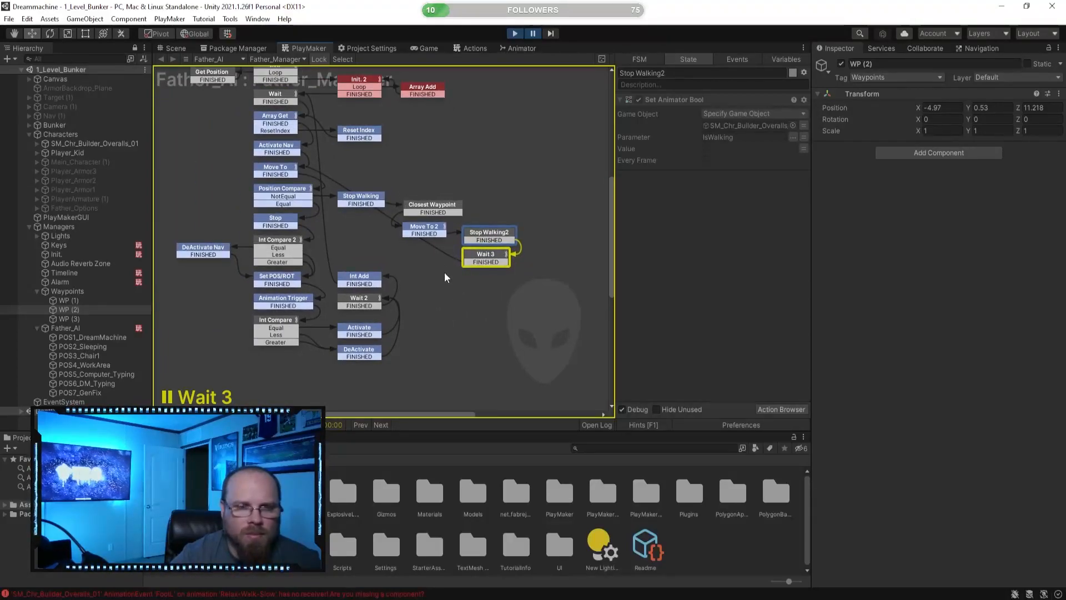
pyautogui.click(426, 233)
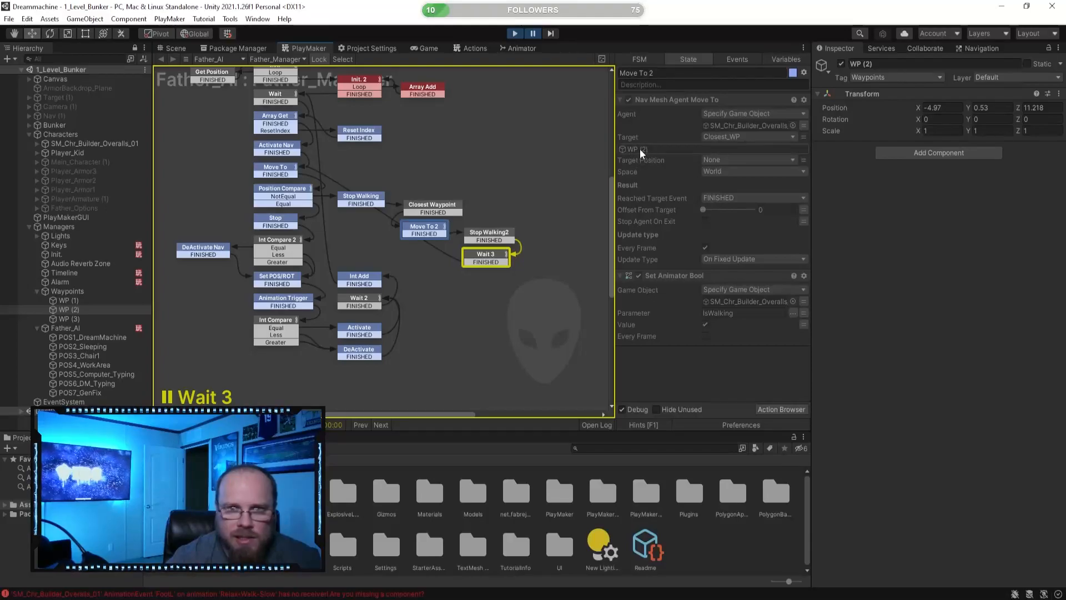
pyautogui.click(489, 232)
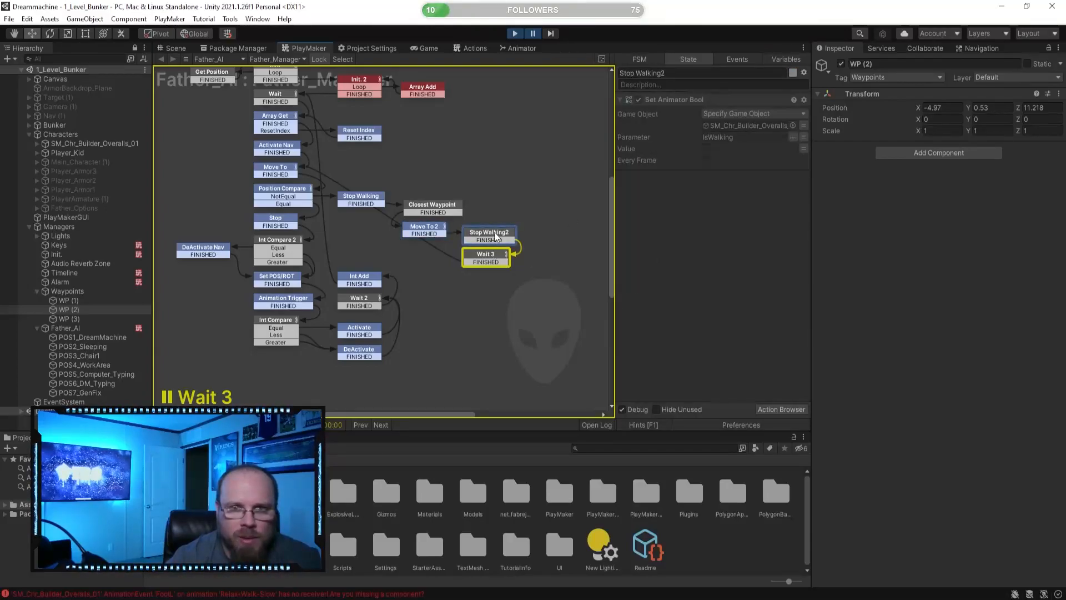
pyautogui.click(432, 229)
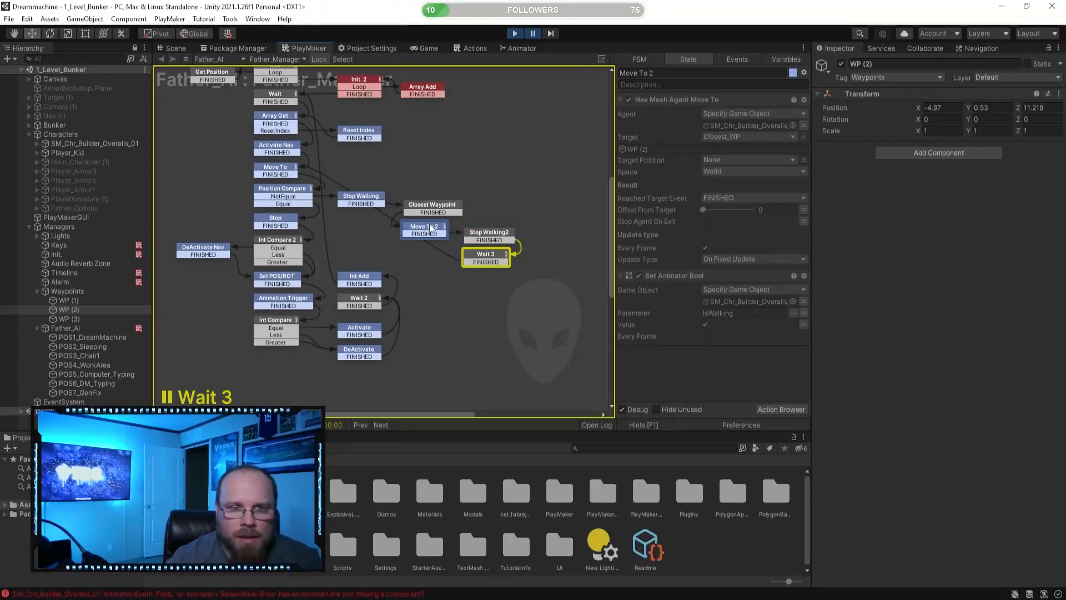
pyautogui.click(451, 208)
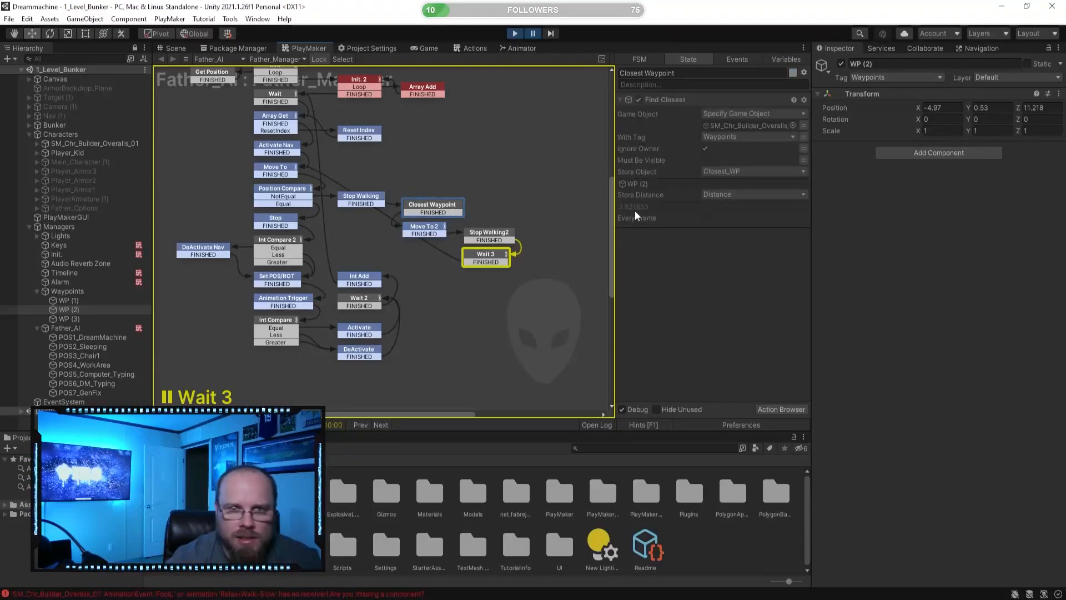
pyautogui.click(433, 236)
pyautogui.click(487, 260)
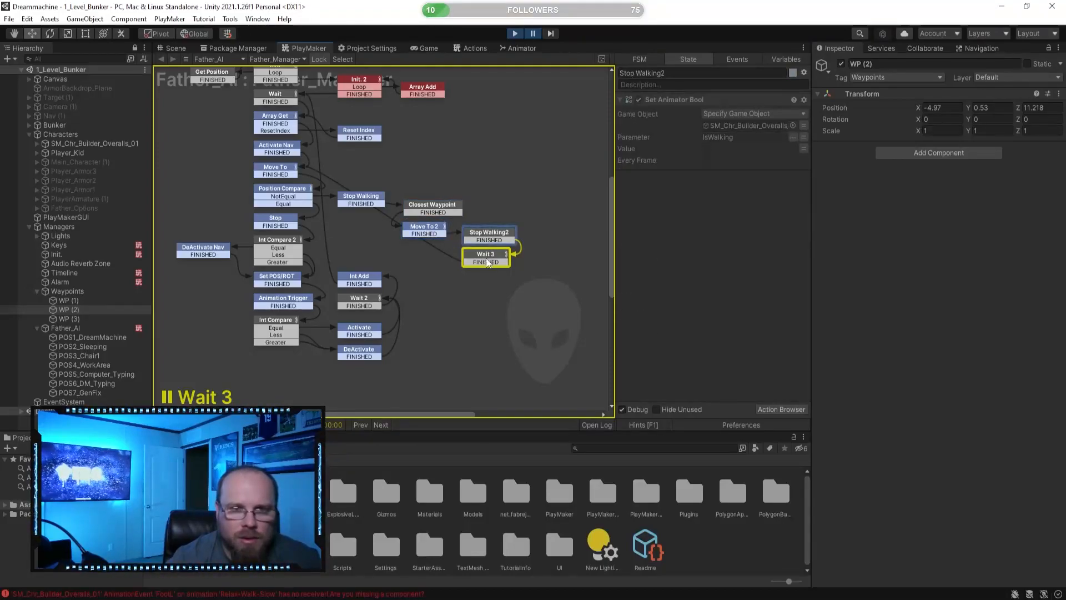
pyautogui.click(373, 200)
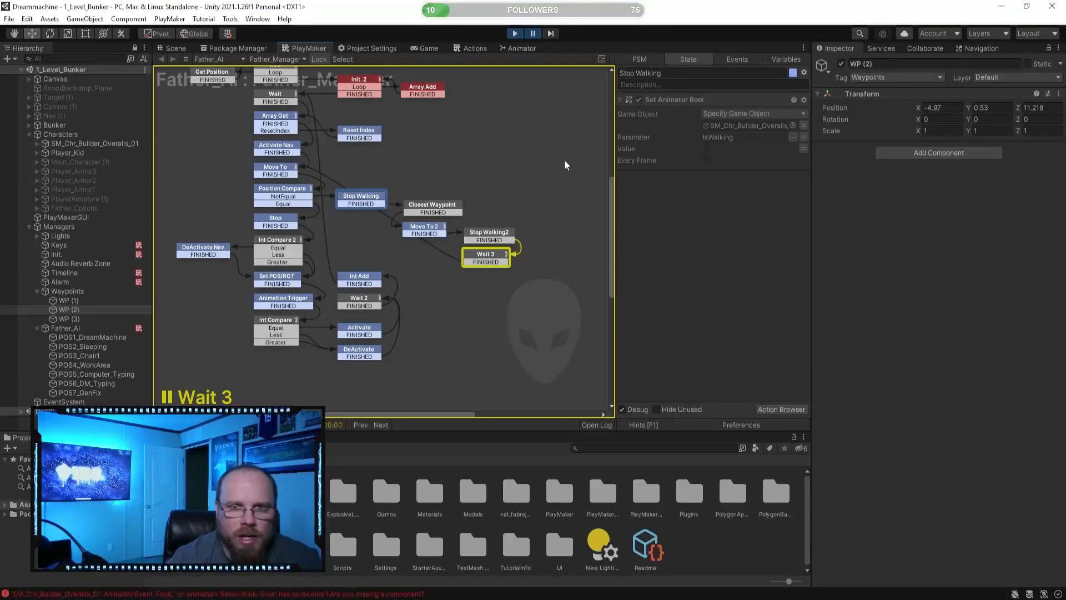
# - Resume the play test and compare the father's behaviour at the caution doorway with the active Father_Manager states
pyautogui.click(533, 33)
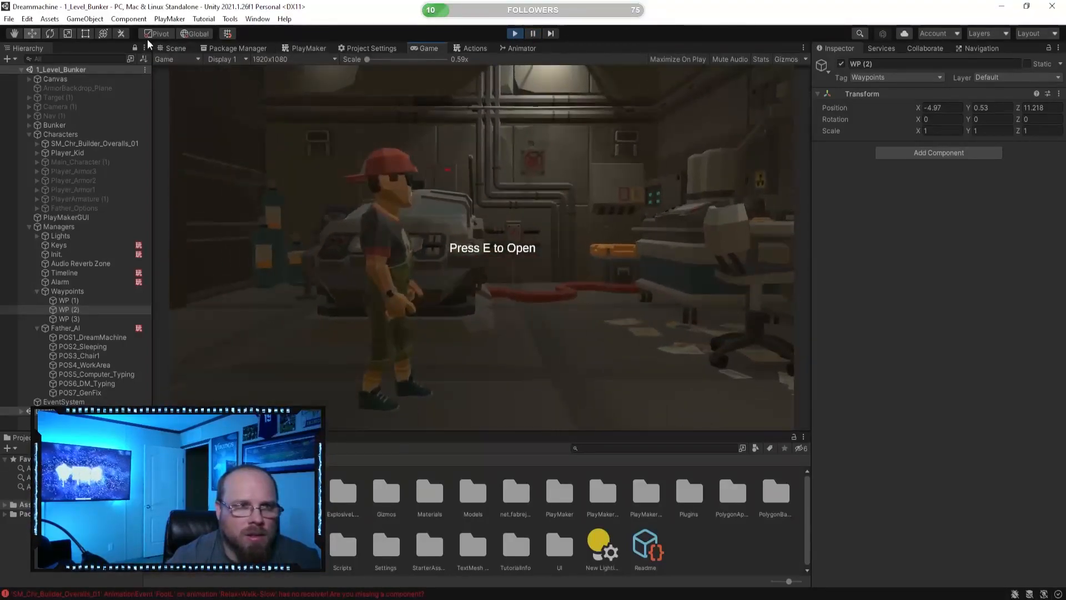
pyautogui.click(173, 48)
pyautogui.moveTo(377, 201); pyautogui.dragTo(474, 199, button='right')
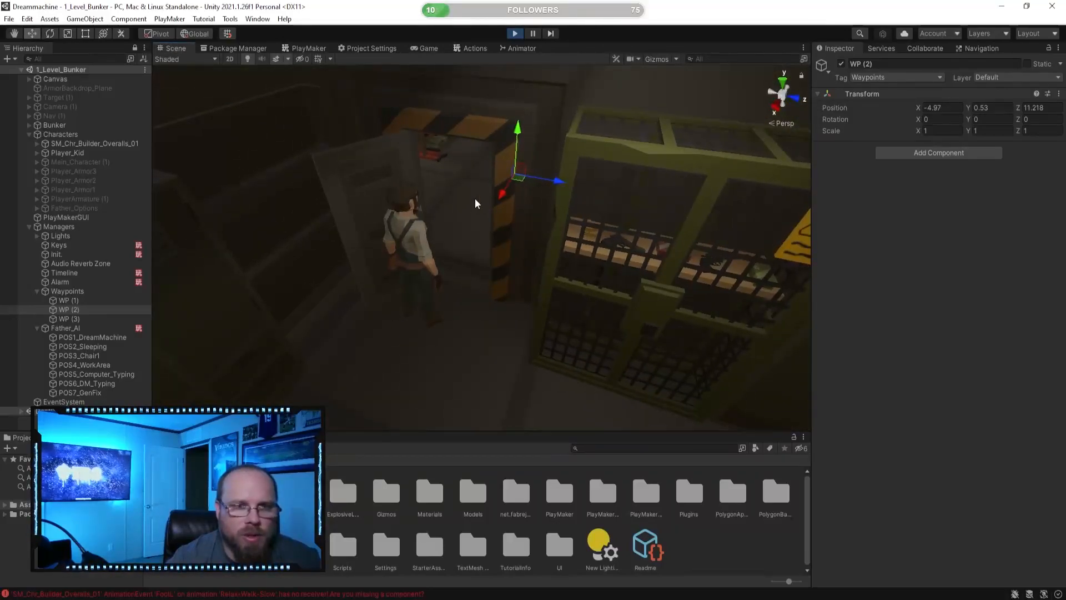
pyautogui.click(320, 48)
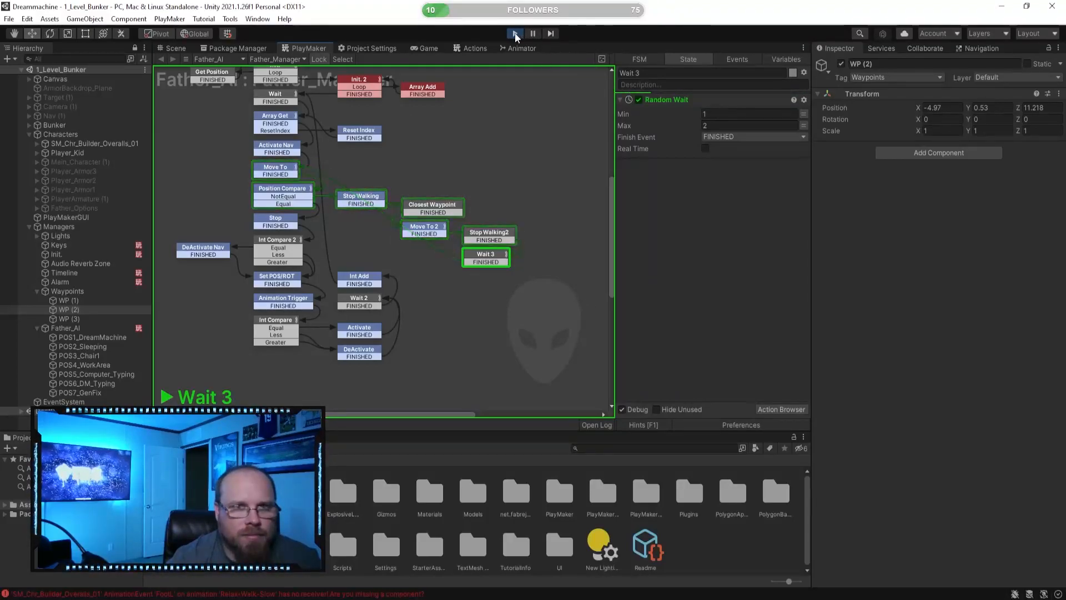
pyautogui.click(176, 48)
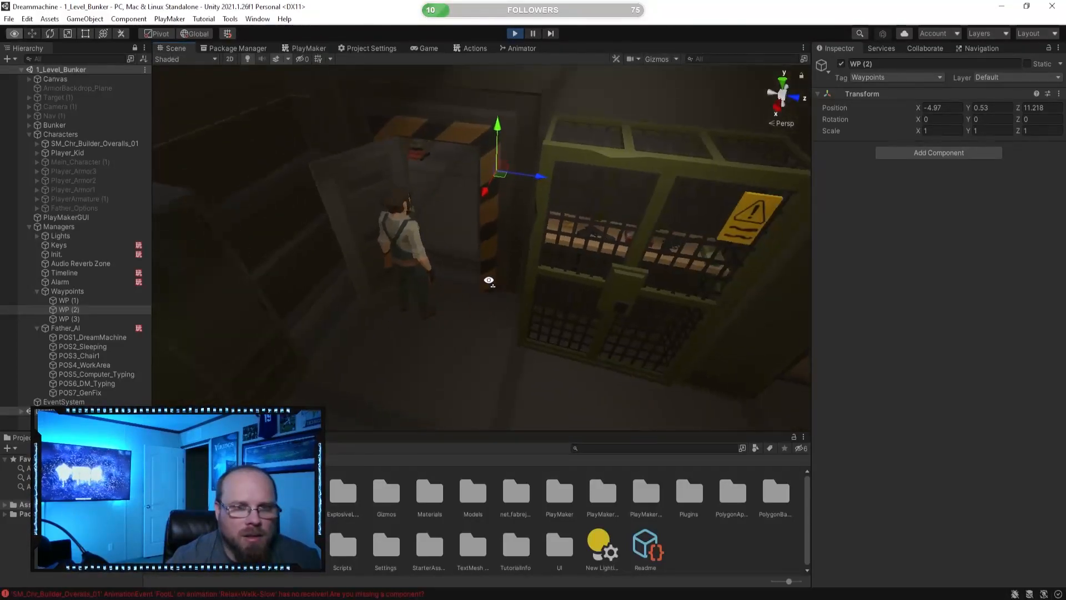
pyautogui.moveTo(489, 280); pyautogui.dragTo(489, 281, button='right')
pyautogui.click(508, 203)
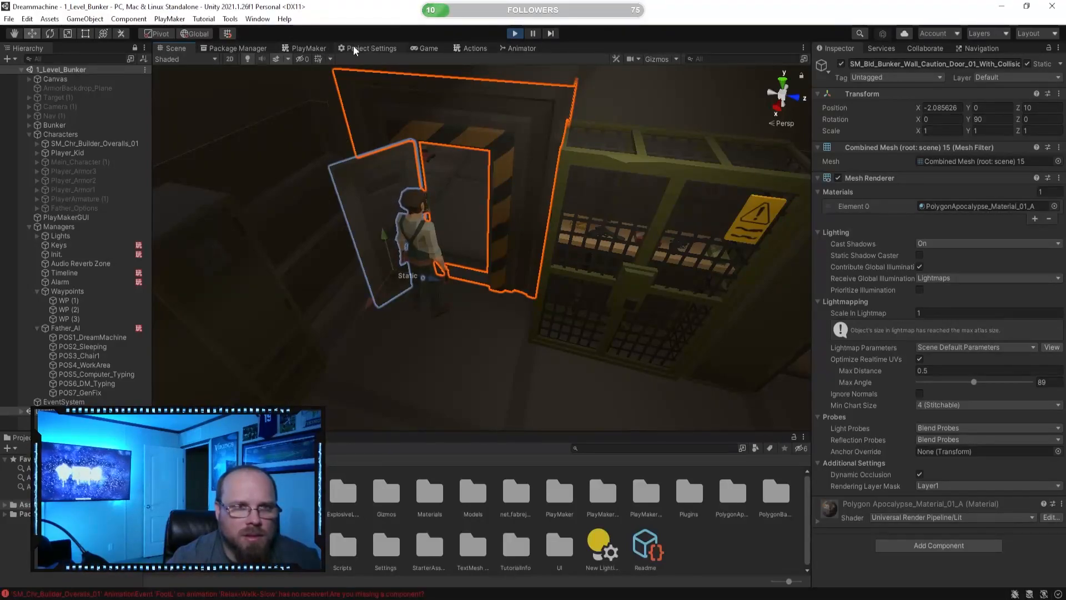
pyautogui.click(689, 550)
pyautogui.moveTo(565, 322); pyautogui.dragTo(472, 78, button='right')
pyautogui.click(533, 295)
pyautogui.click(308, 48)
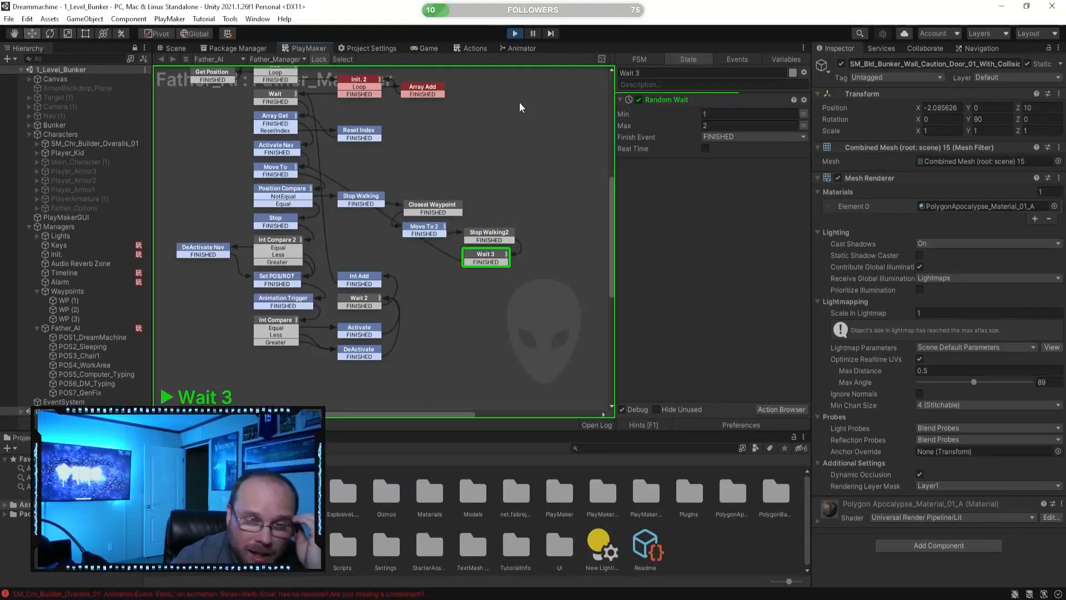
# - Pause the play test and recheck the waypoint branch's actions, from Stop Walking2 and Move To 2 back to Closest Waypoint and Stop Walking
pyautogui.click(533, 34)
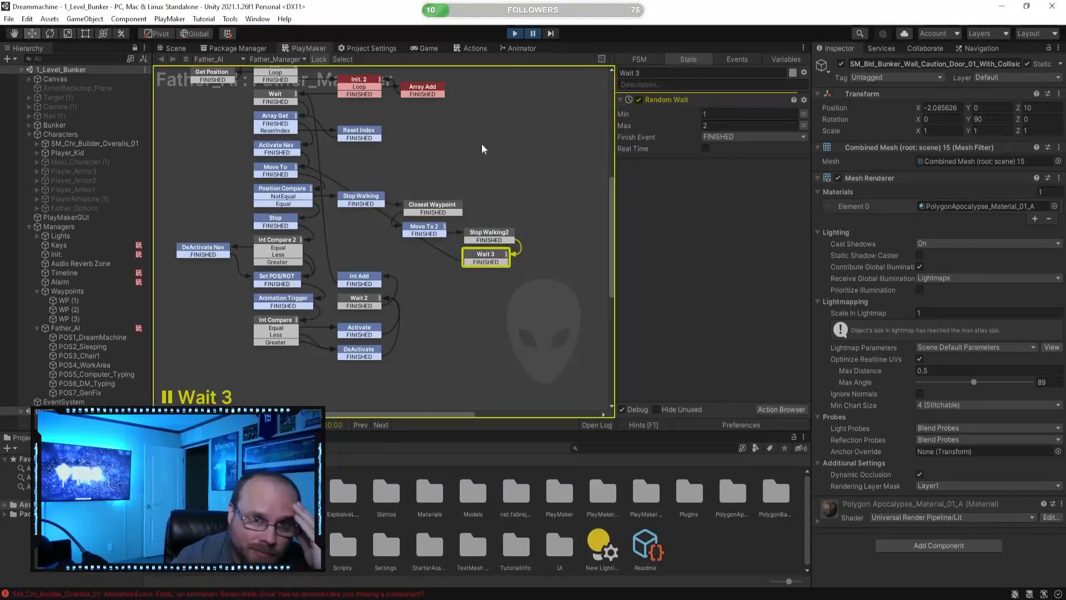
pyautogui.click(483, 235)
pyautogui.click(443, 231)
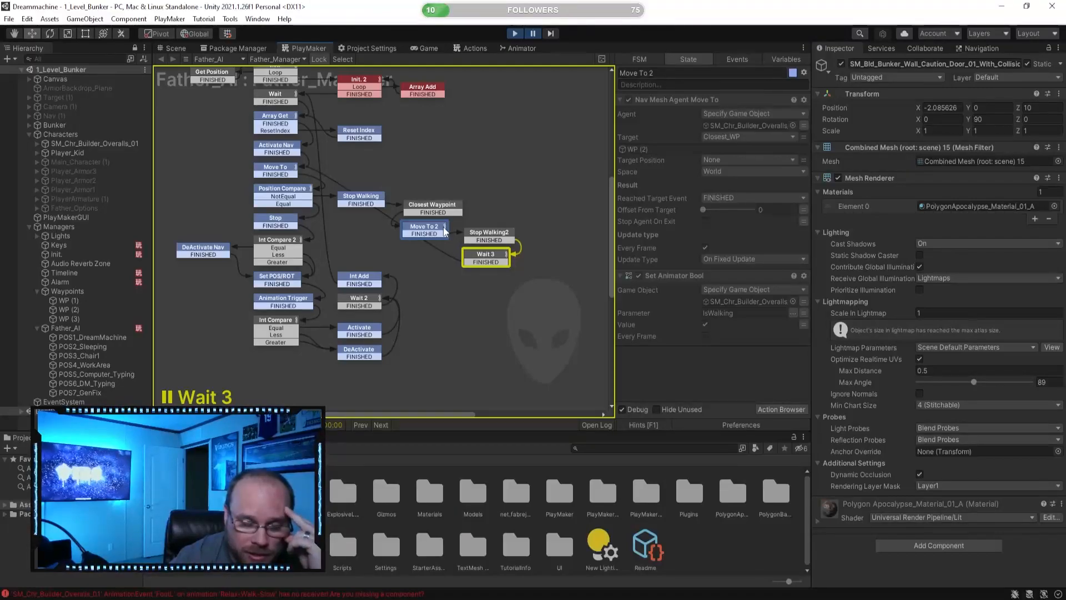
pyautogui.click(446, 209)
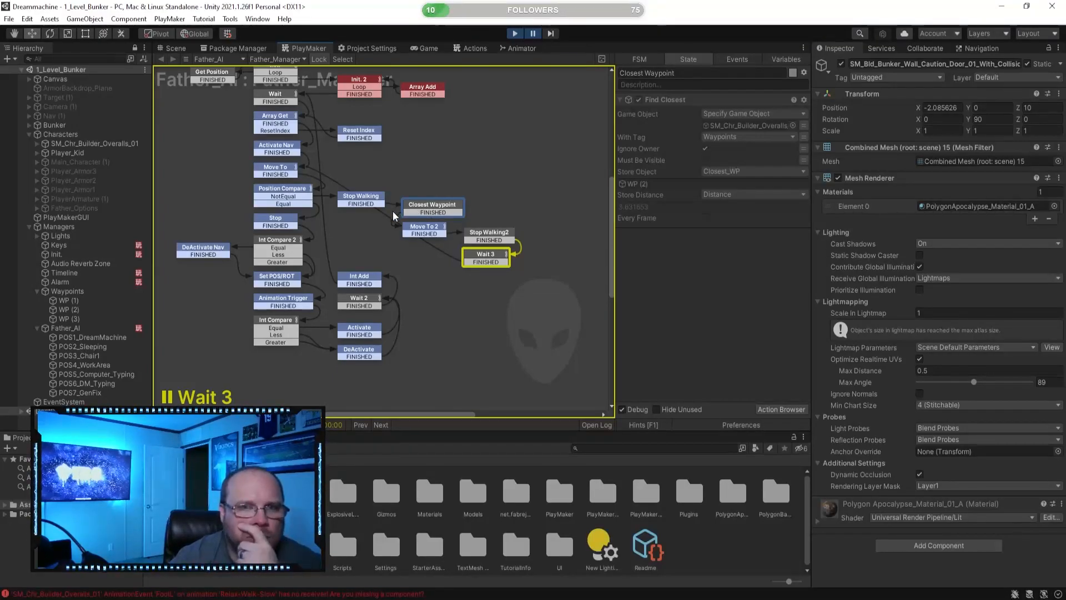
pyautogui.click(482, 236)
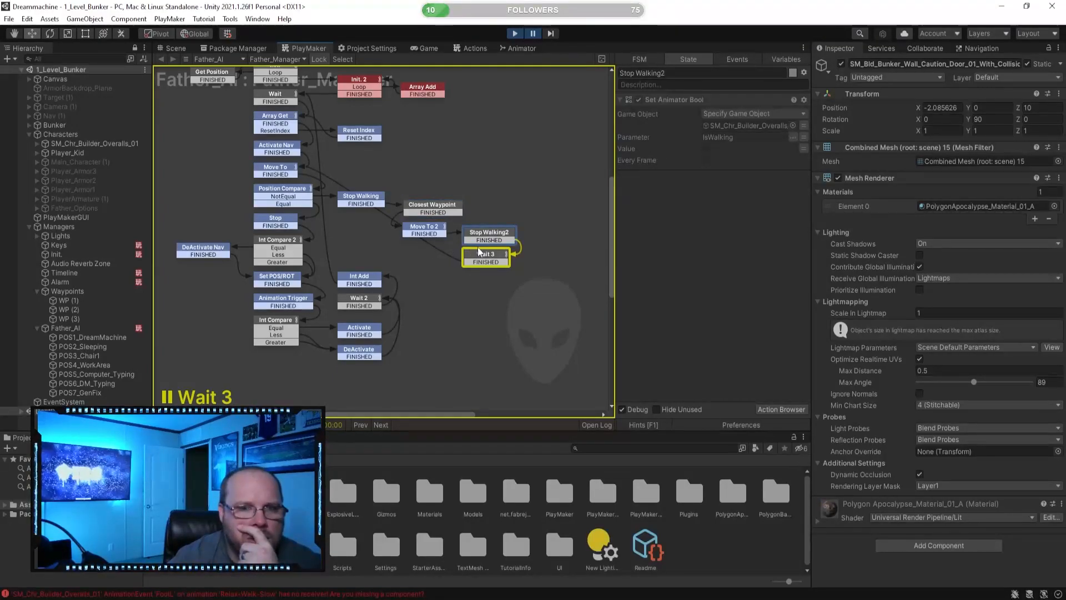
pyautogui.click(481, 256)
pyautogui.click(420, 222)
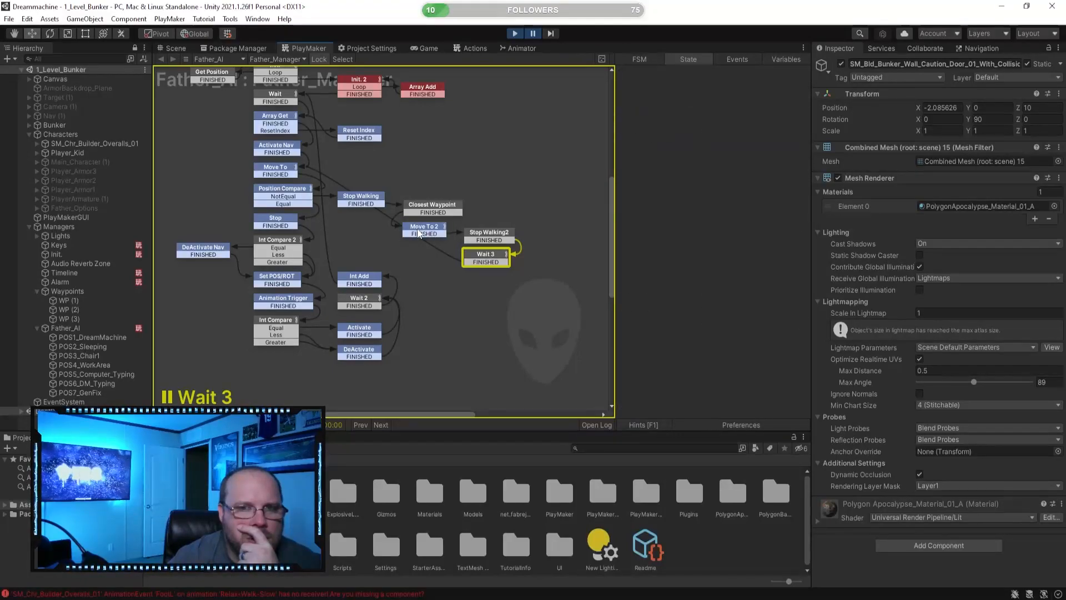
pyautogui.click(421, 233)
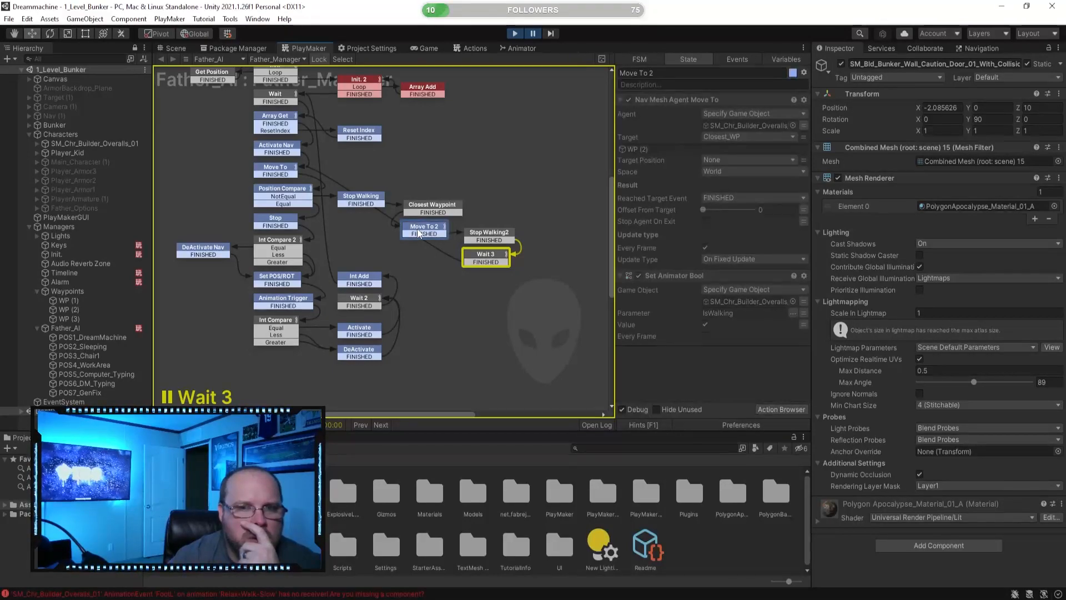
pyautogui.click(443, 209)
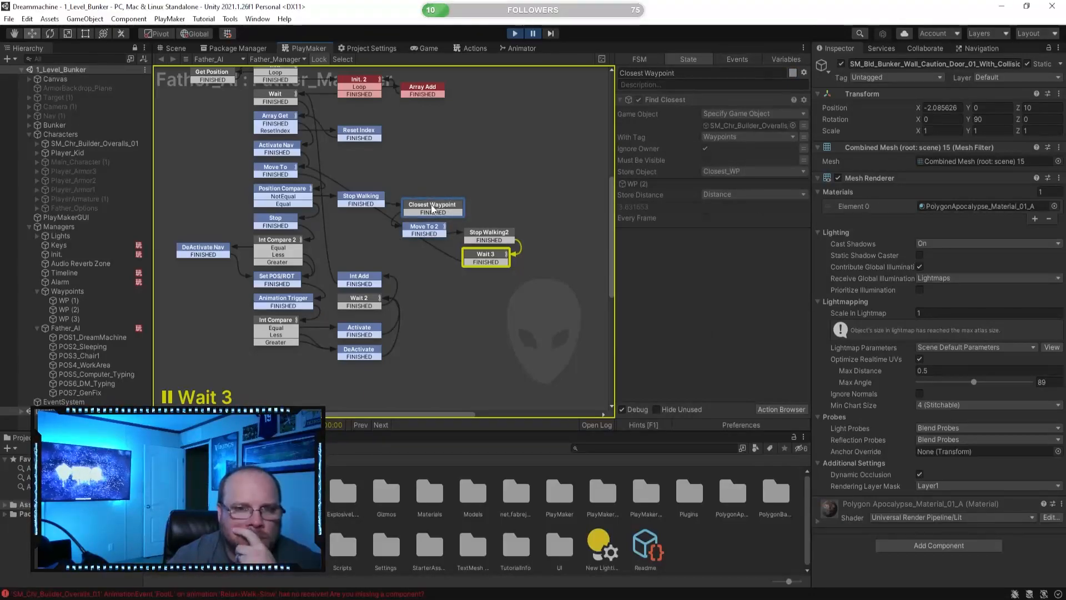
pyautogui.click(362, 199)
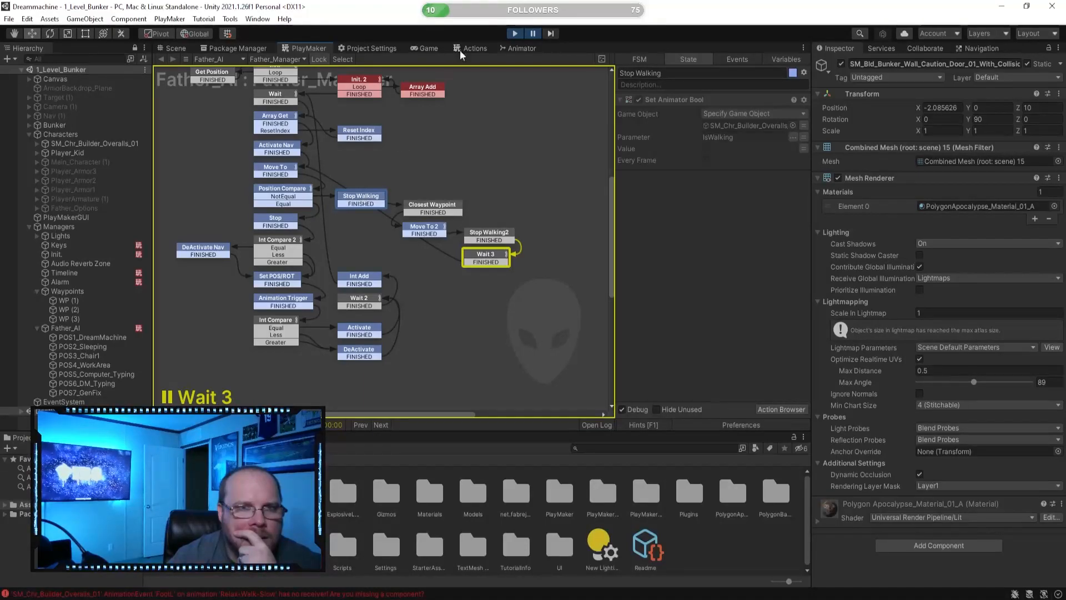
# - Display the baked NavMesh and gizmos in the scene and examine the walkable area around the father at the doorway
pyautogui.click(984, 49)
pyautogui.click(176, 49)
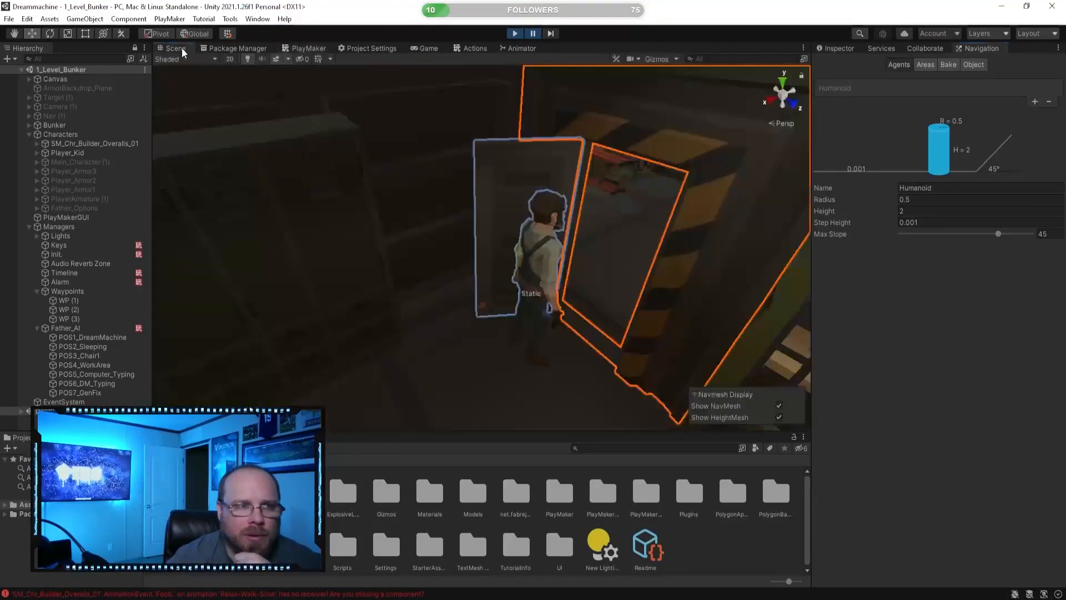
pyautogui.click(655, 59)
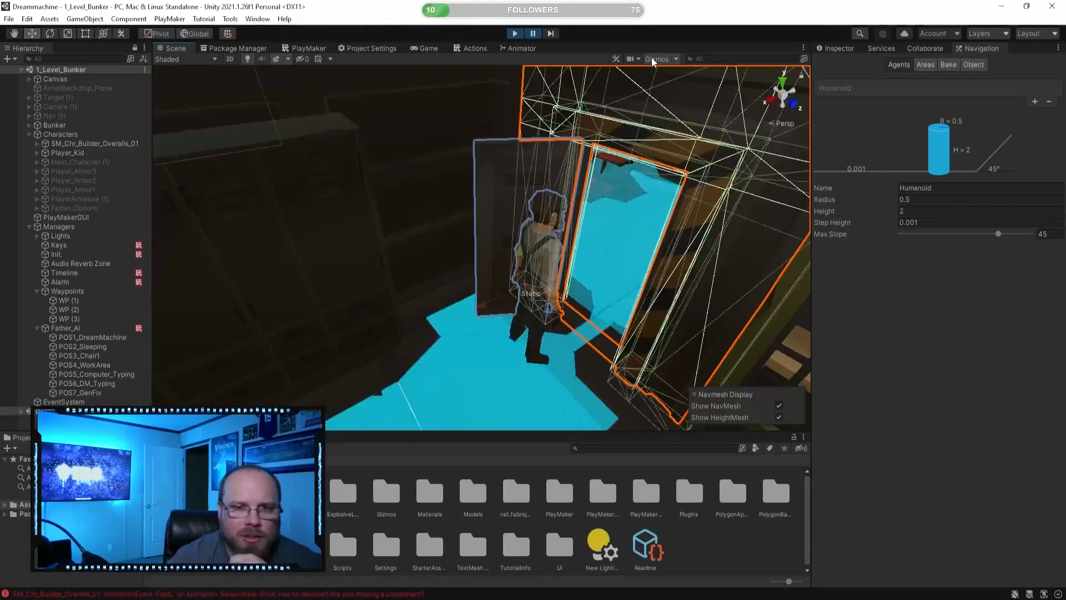
pyautogui.moveTo(457, 295); pyautogui.dragTo(527, 325, button='right')
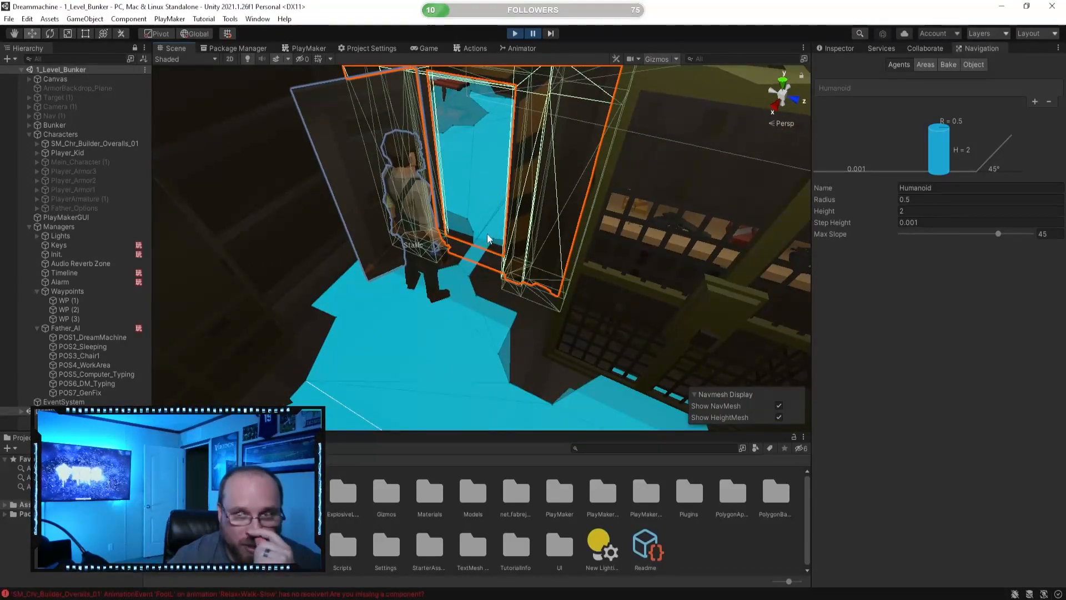
pyautogui.moveTo(471, 246)
pyautogui.mouseDown(button='right')
pyautogui.moveTo(296, 274)
pyautogui.moveTo(281, 262)
pyautogui.moveTo(483, 242)
pyautogui.moveTo(496, 222)
pyautogui.moveTo(477, 250)
pyautogui.mouseUp(button='right')
pyautogui.press('w')
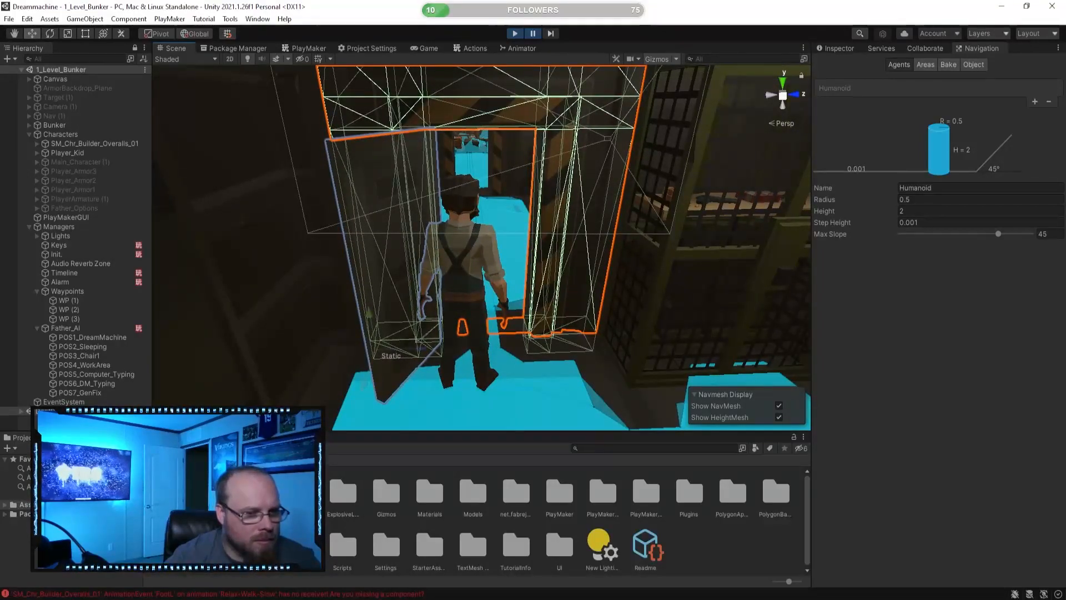
# - Clear the animation event errors from the Console and return to the project assets
pyautogui.hotkey('ctrl', 'shift', 'c')
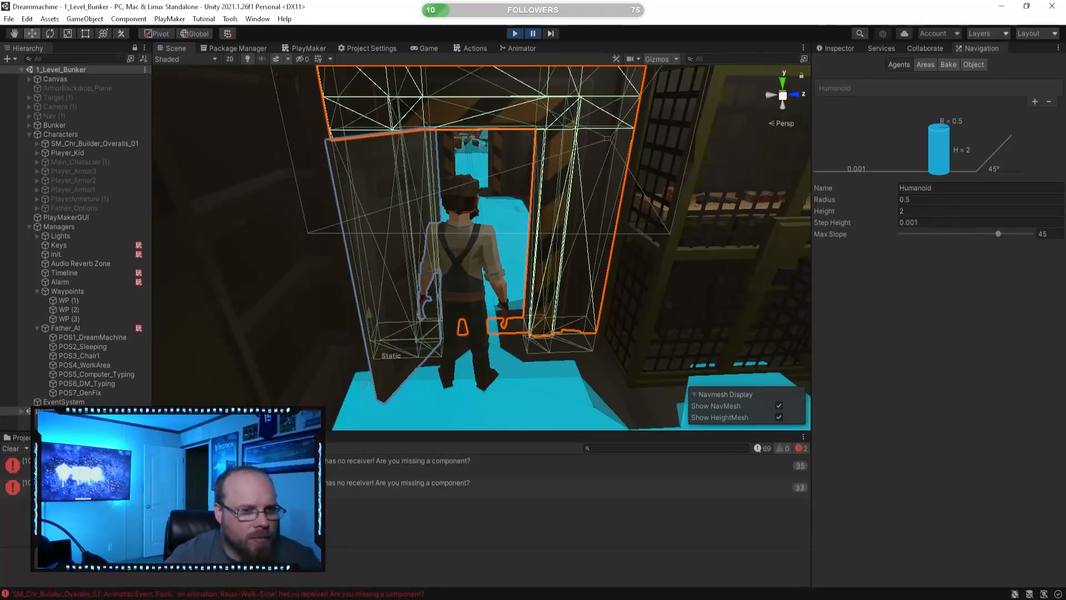
pyautogui.click(10, 449)
pyautogui.click(18, 437)
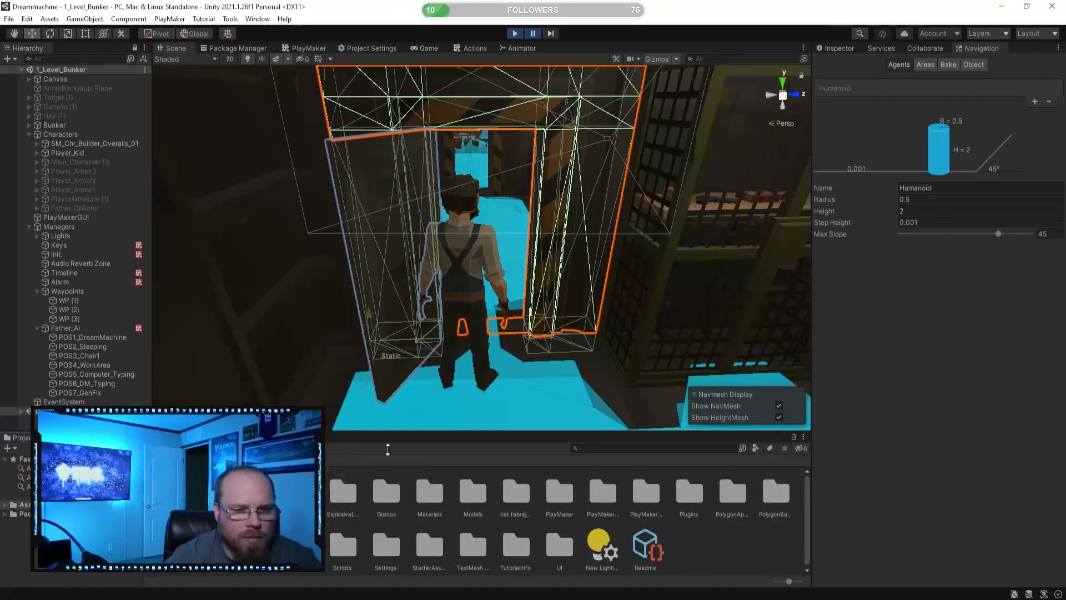
pyautogui.click(693, 562)
# - Examine the NavMesh through the doorway from another angle and check the Wait 3 state's Random Wait settings
pyautogui.moveTo(489, 416); pyautogui.dragTo(570, 306, button='right')
pyautogui.press('d')
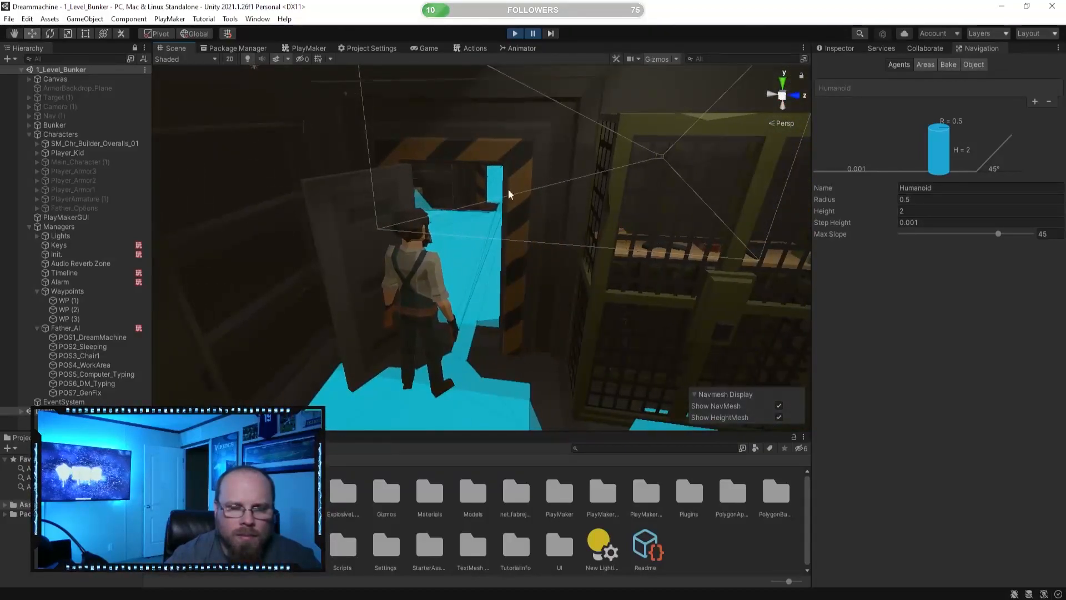
pyautogui.click(301, 49)
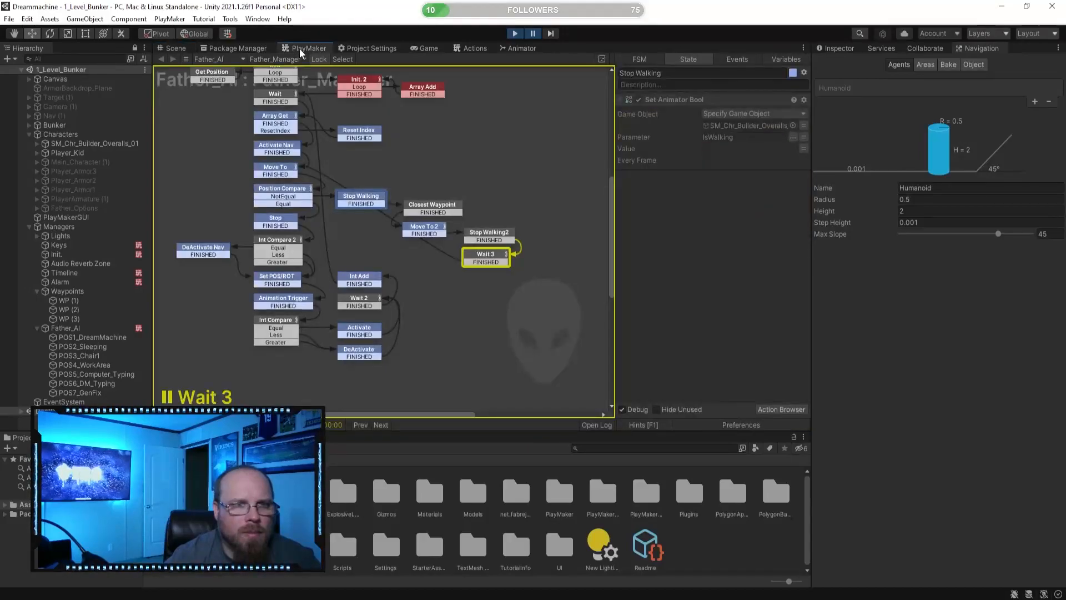
pyautogui.click(456, 310)
pyautogui.click(487, 260)
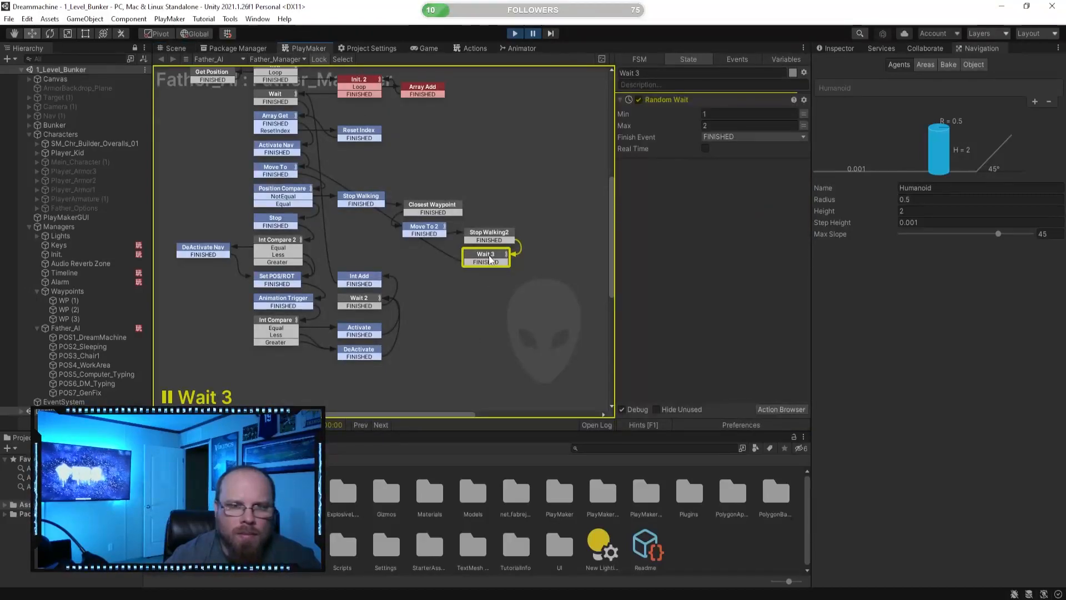
# - Recheck the Move To 2 state's actions, stop the play test, and return to the scene
pyautogui.click(429, 231)
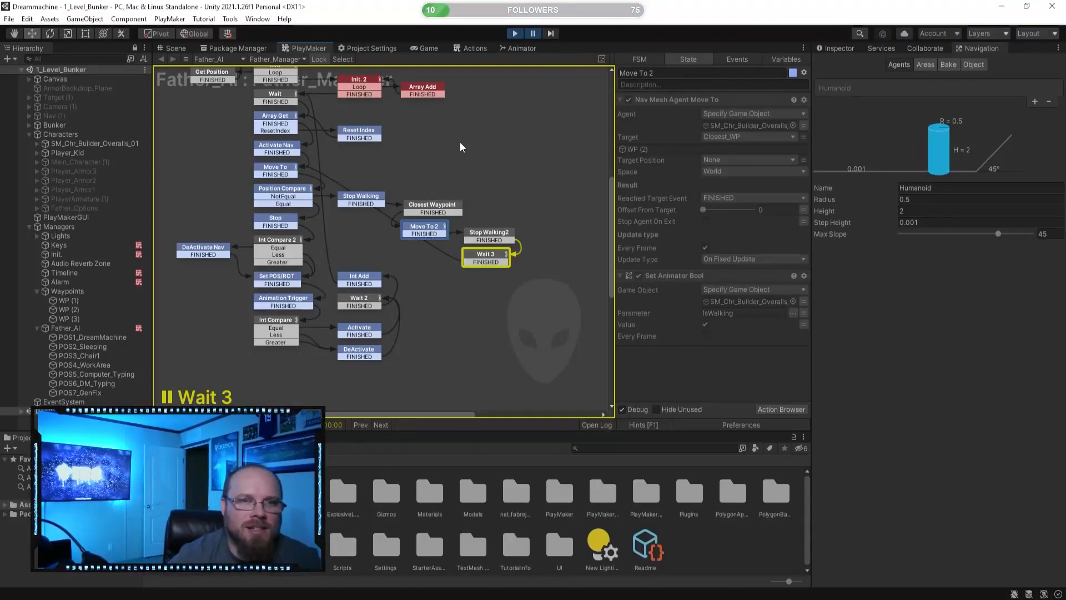
pyautogui.click(516, 32)
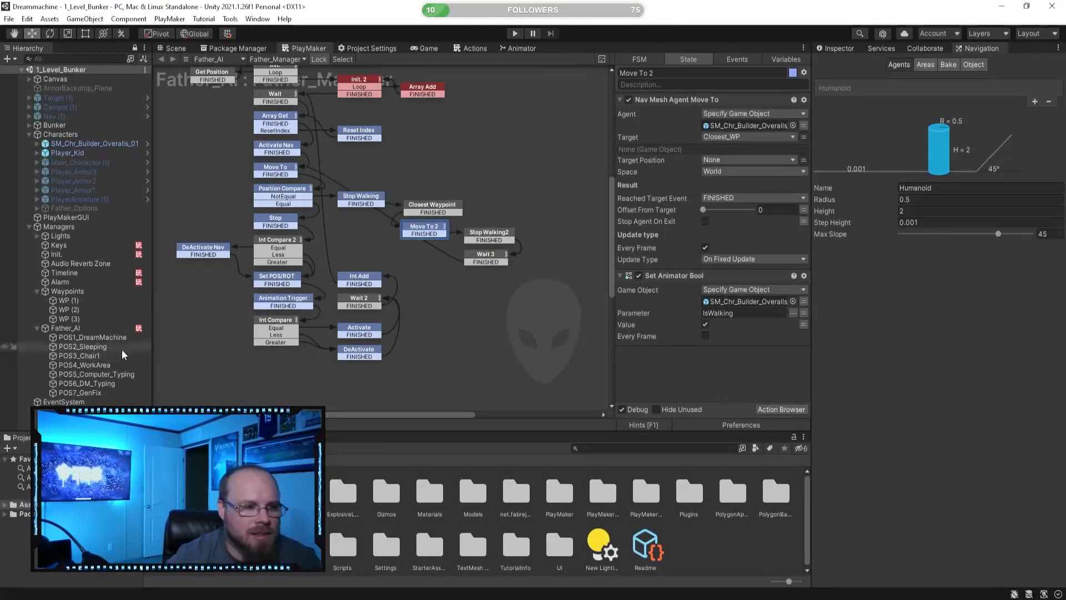
pyautogui.click(172, 48)
# - Duplicate waypoint WP (3) and move the copy along the X axis to the edge of the walkable area beside the shelves
pyautogui.moveTo(315, 255); pyautogui.dragTo(55, 326, button='right')
pyautogui.click(68, 325)
pyautogui.click(72, 319)
pyautogui.hotkey('ctrl', 'd')
pyautogui.moveTo(292, 244); pyautogui.dragTo(455, 273, button='right')
pyautogui.moveTo(567, 256); pyautogui.dragTo(294, 270)
pyautogui.keyDown('shift'); pyautogui.click(81, 303); pyautogui.keyUp('shift')
pyautogui.moveTo(353, 294)
pyautogui.mouseDown(button='right')
pyautogui.moveTo(320, 293)
pyautogui.moveTo(334, 295)
pyautogui.mouseUp(button='right')
pyautogui.click(74, 319)
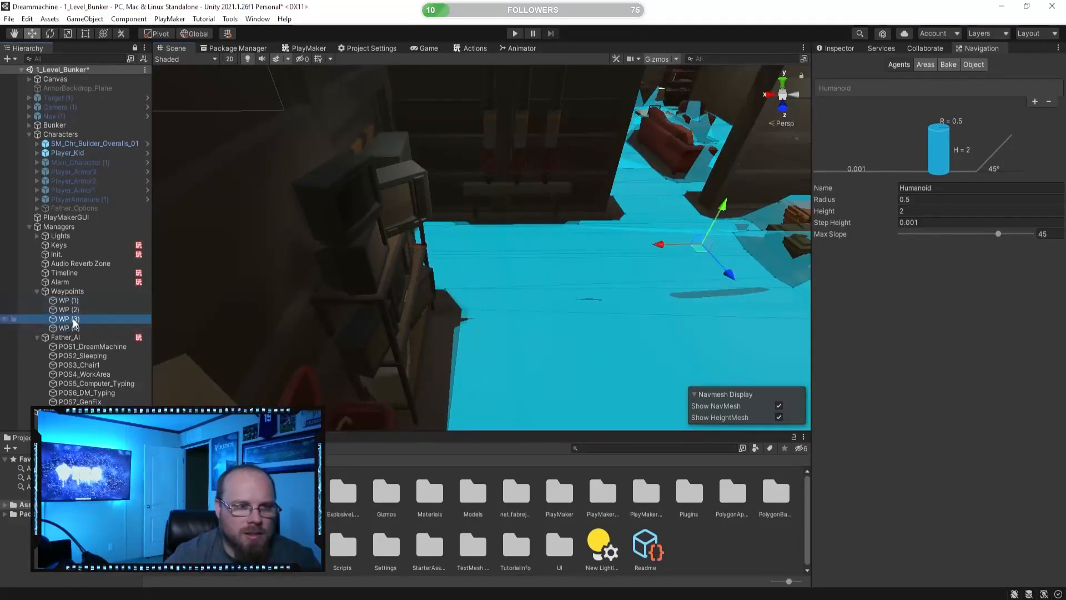
pyautogui.click(80, 330)
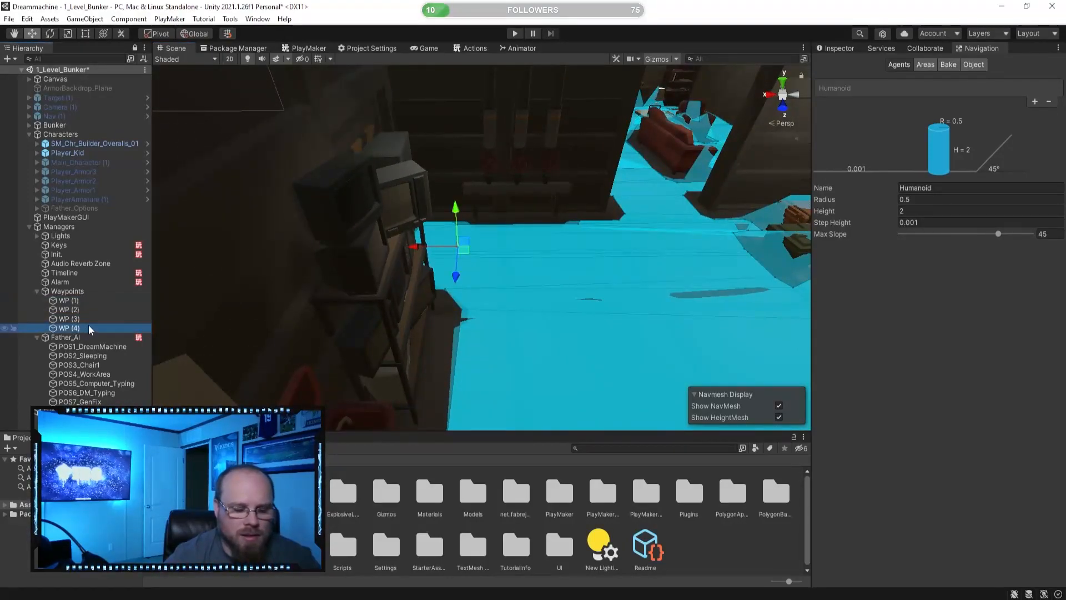
# - Shift waypoint WP (3) along the X axis, away from its spot near the sofa room
pyautogui.click(88, 324)
pyautogui.moveTo(661, 244); pyautogui.dragTo(422, 255)
pyautogui.moveTo(493, 253)
pyautogui.mouseDown(button='right')
pyautogui.moveTo(478, 253)
pyautogui.moveTo(492, 253)
pyautogui.mouseUp(button='right')
pyautogui.press('a')
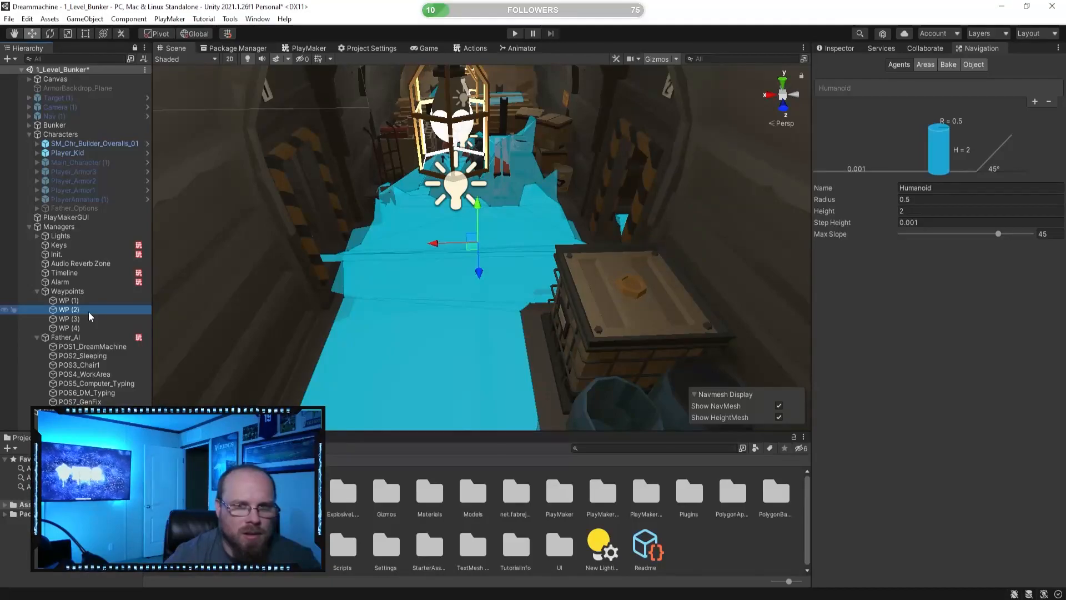
# - Move waypoint WP (2) along the X axis from the main walkway to the doorway side, near the yellow cage
pyautogui.moveTo(432, 244); pyautogui.dragTo(411, 249)
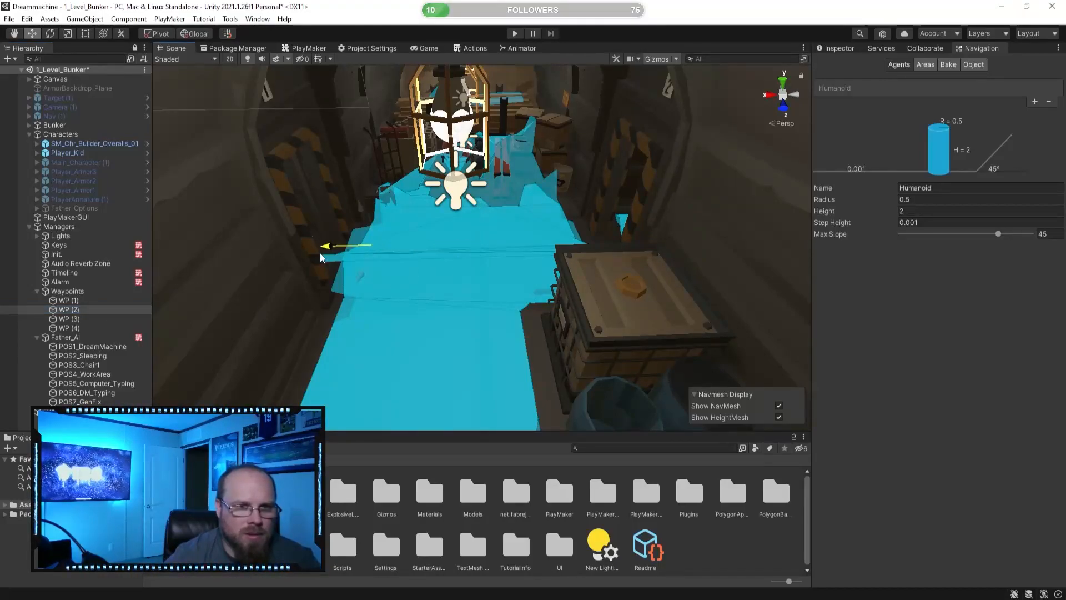
pyautogui.moveTo(340, 256); pyautogui.dragTo(328, 257, button='right')
pyautogui.press('a')
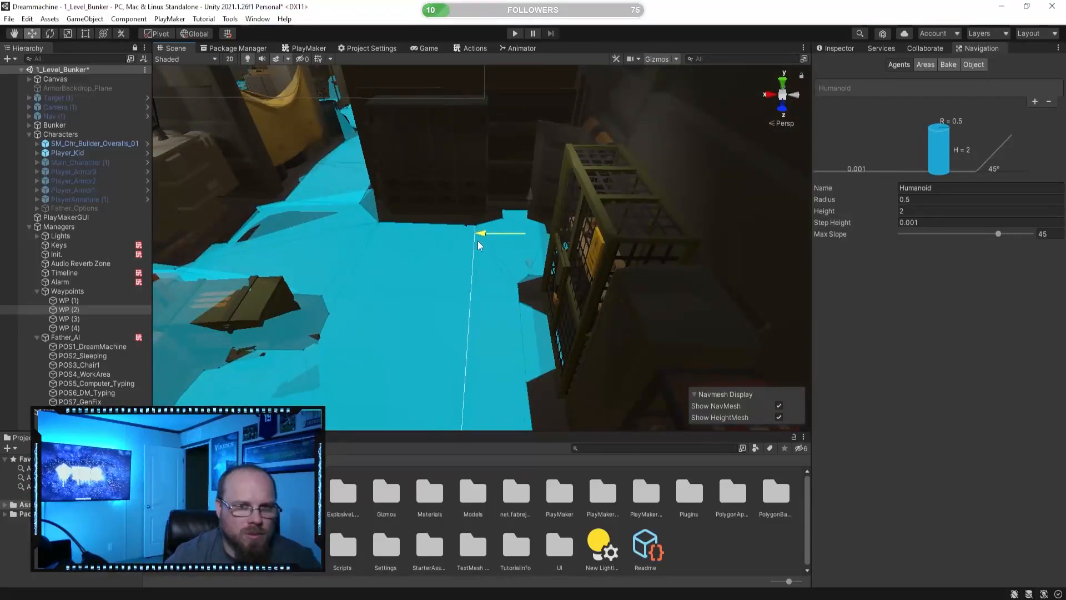
pyautogui.moveTo(478, 245); pyautogui.dragTo(365, 250, button='right')
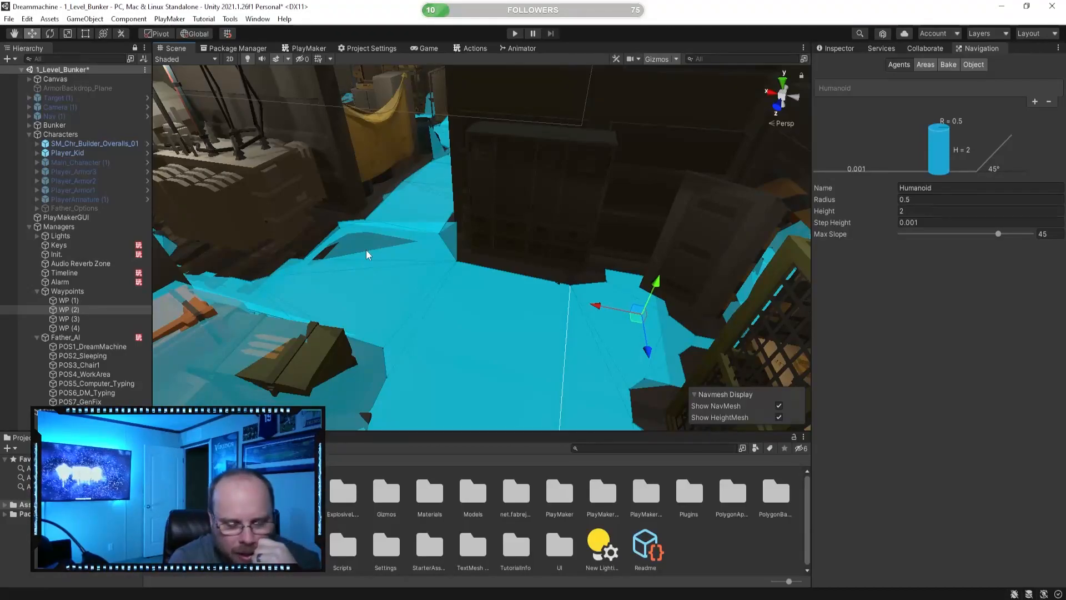
pyautogui.moveTo(365, 250); pyautogui.dragTo(597, 263, button='right')
pyautogui.moveTo(528, 251); pyautogui.dragTo(431, 260, button='right')
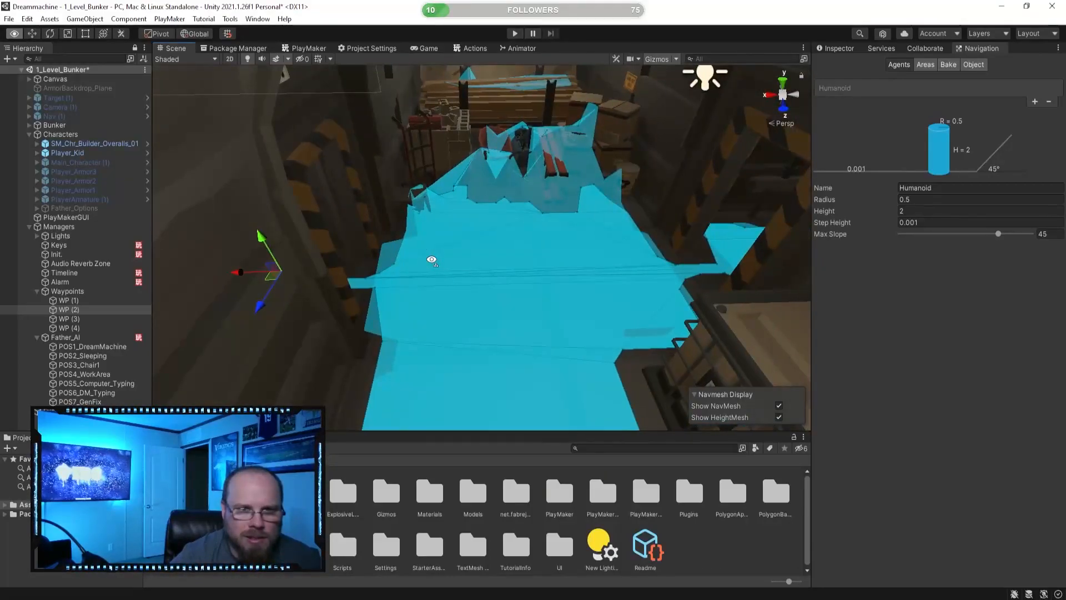
# - Move waypoint WP (3) along the X axis onto the walkway between the striped door frames
pyautogui.click(69, 319)
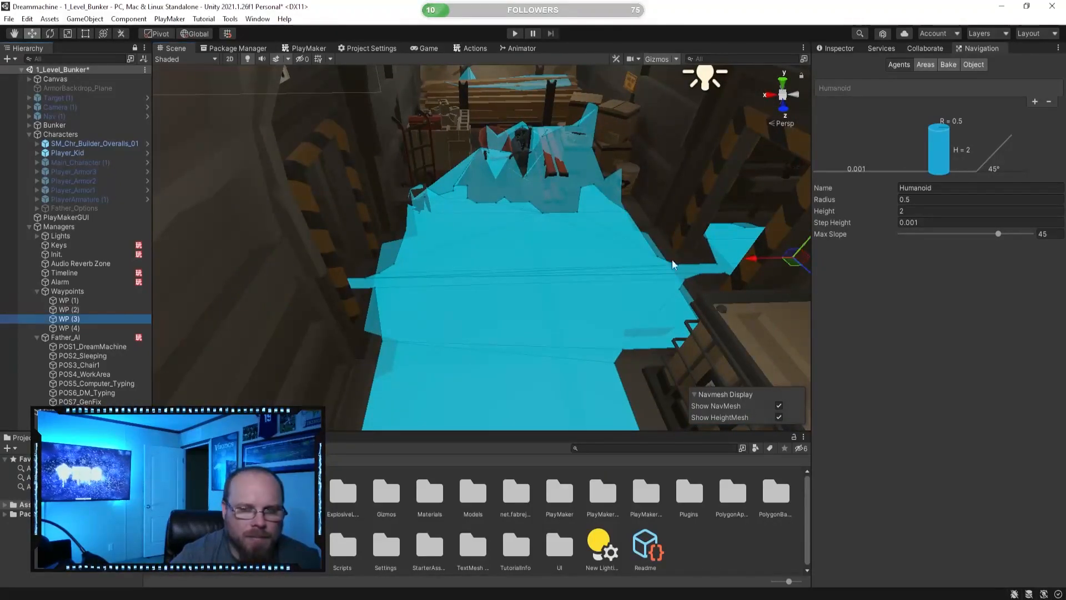
pyautogui.moveTo(755, 263); pyautogui.dragTo(543, 274)
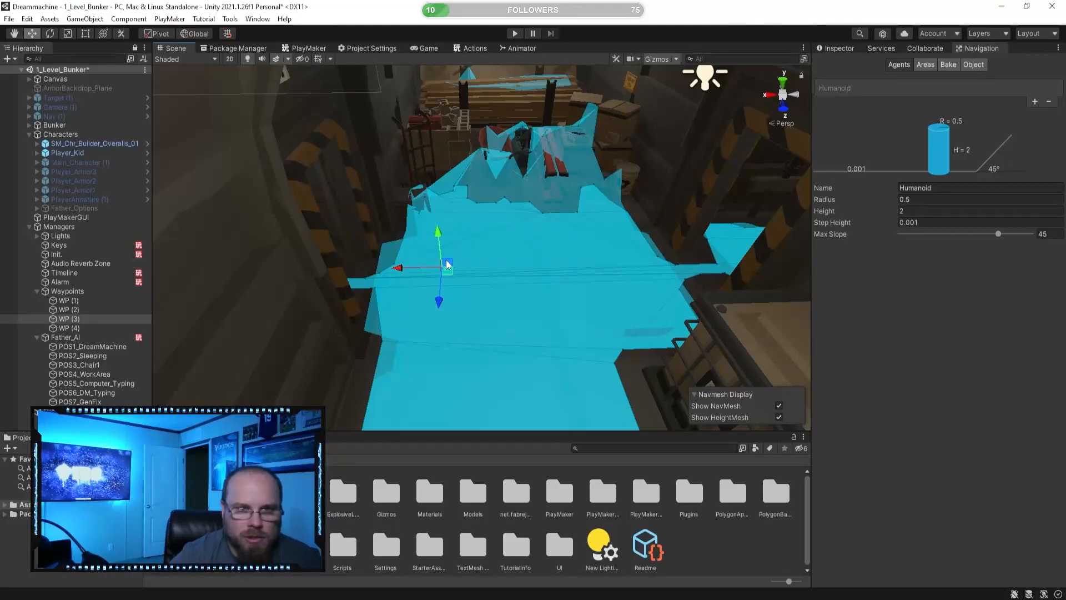
pyautogui.moveTo(552, 245); pyautogui.dragTo(555, 256, button='right')
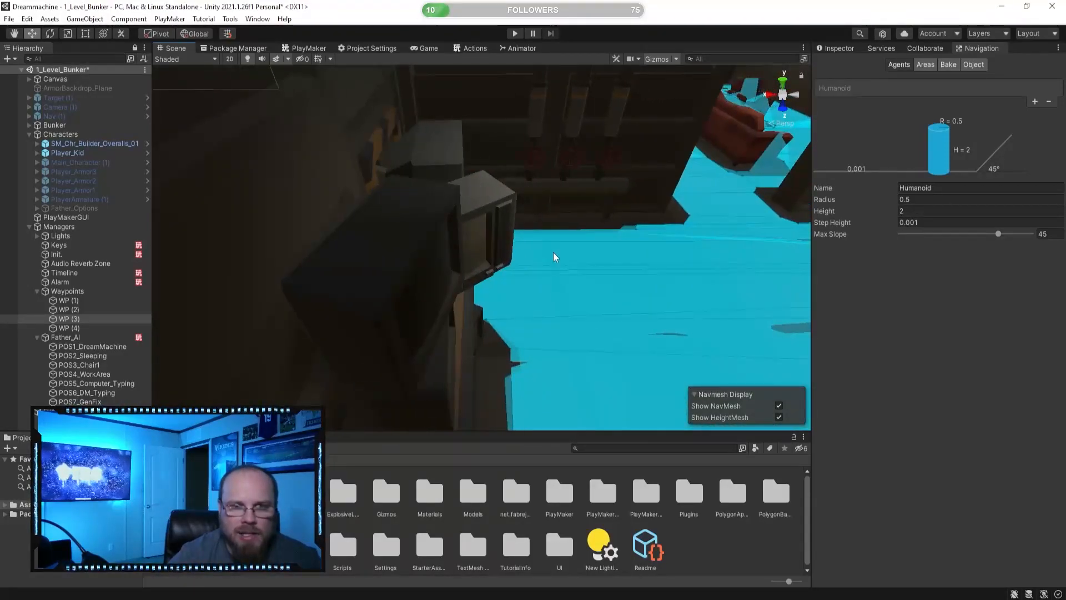
# - Reposition waypoint WP (4) along the X axis, then duplicate it twice to spread further waypoints across the walkable area
pyautogui.click(69, 328)
pyautogui.moveTo(397, 286); pyautogui.dragTo(667, 261, button='right')
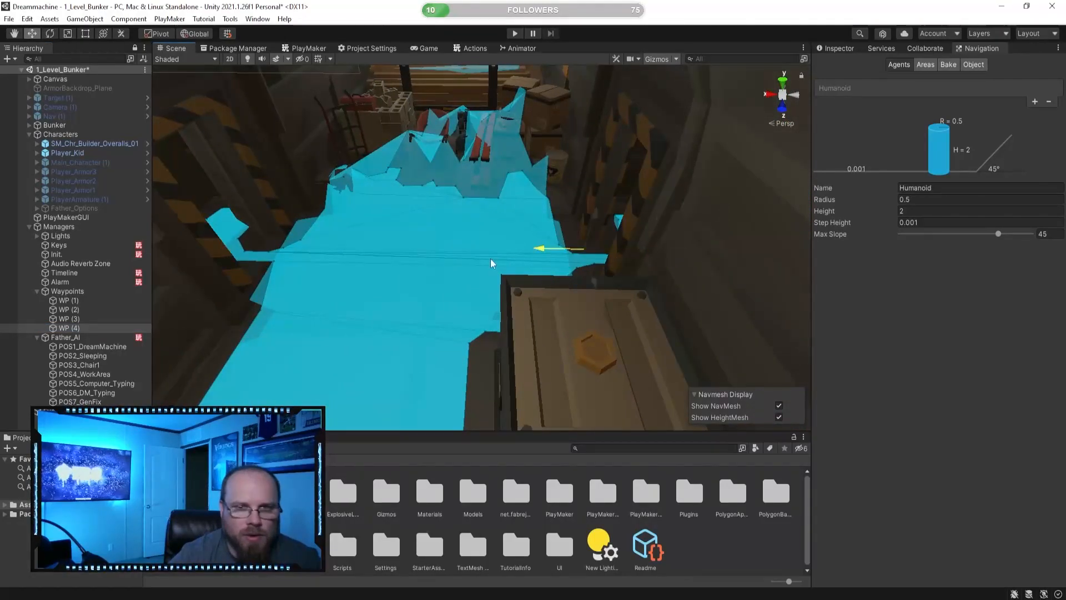
pyautogui.hotkey('ctrl', 'd')
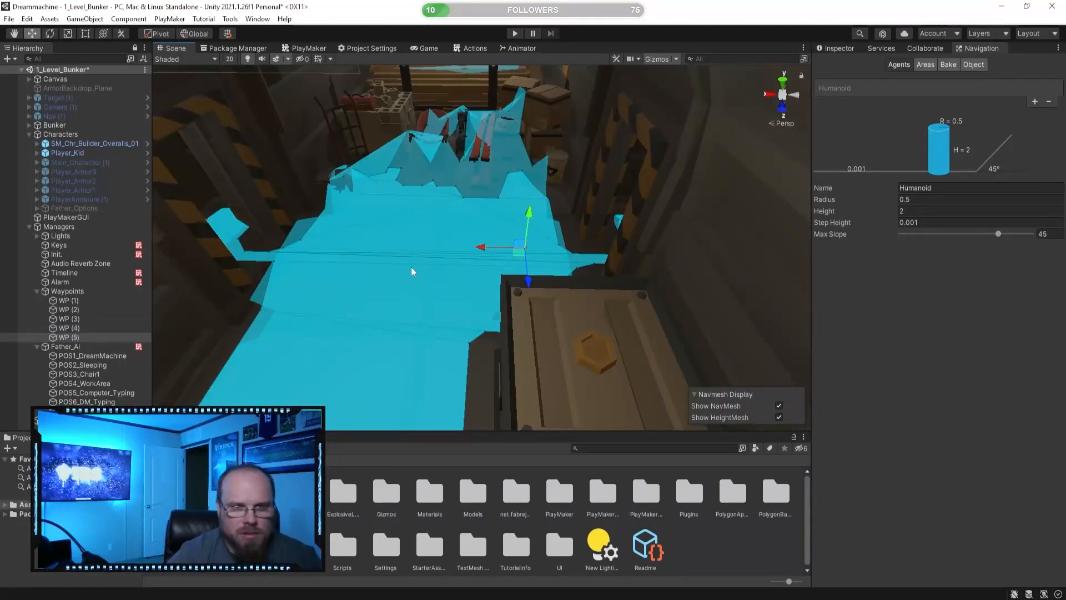
pyautogui.moveTo(625, 256); pyautogui.dragTo(553, 273, button='right')
pyautogui.hotkey('ctrl', 'd')
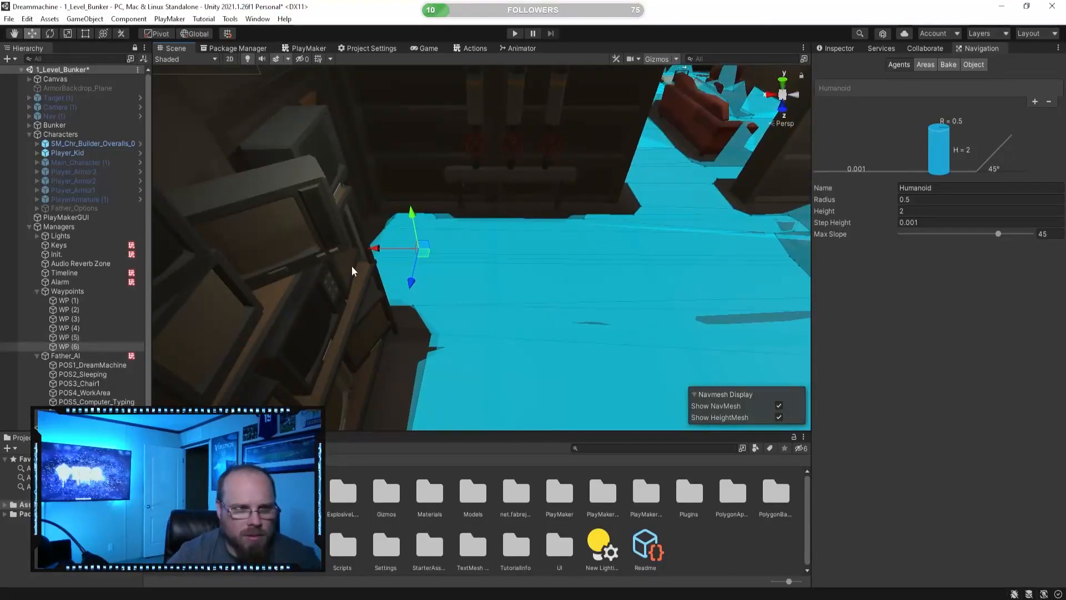
pyautogui.moveTo(637, 253); pyautogui.dragTo(464, 88, button='right')
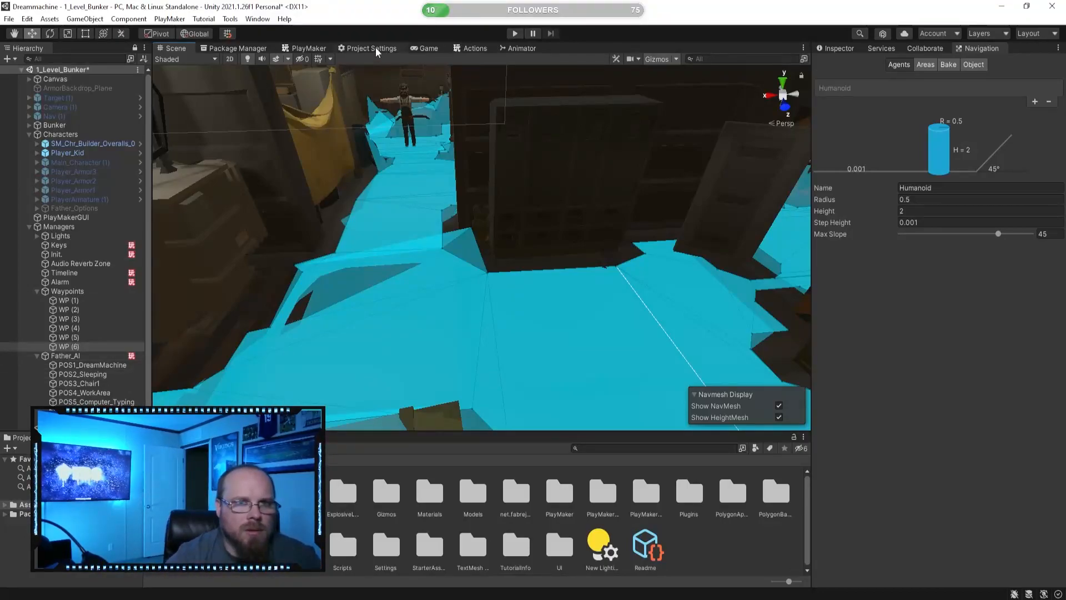
# - Review the Find Closest settings in the Closest Waypoint state and the movement actions in Move To 2
pyautogui.click(309, 48)
pyautogui.click(422, 207)
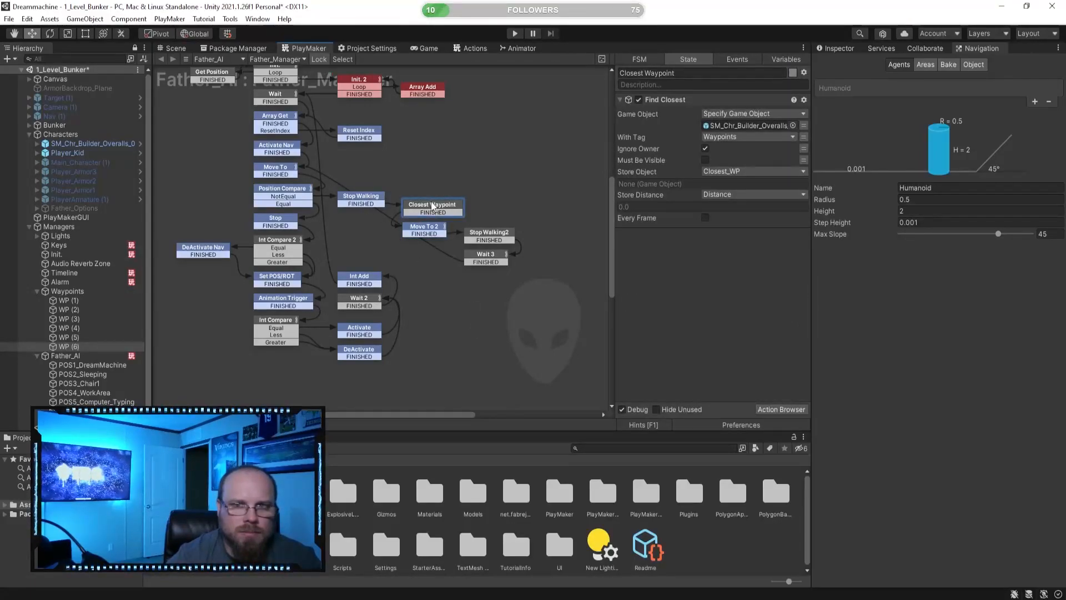
pyautogui.click(426, 229)
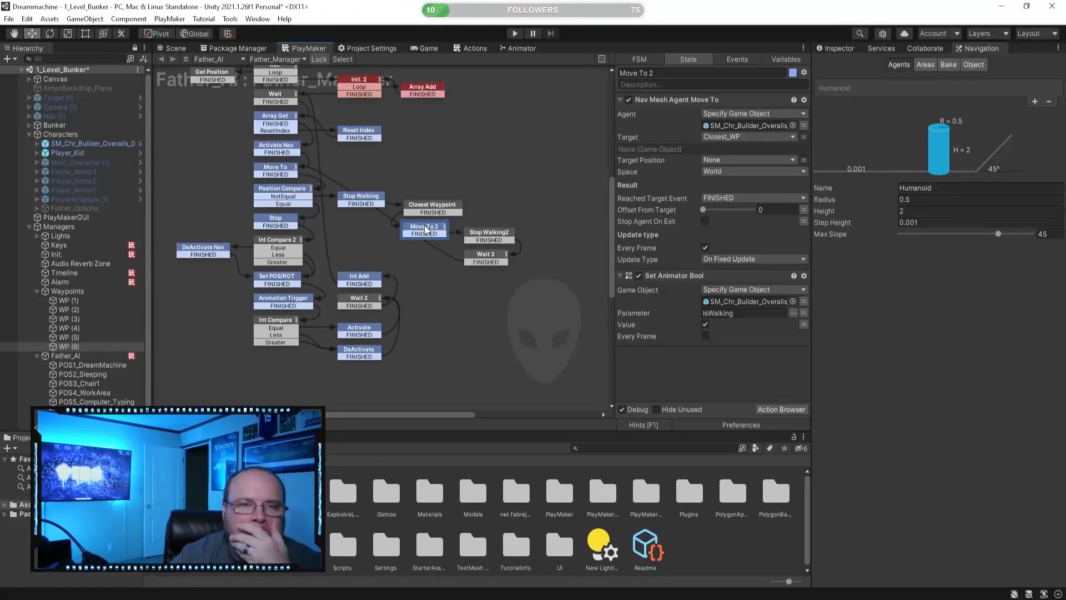
pyautogui.moveTo(534, 143); pyautogui.dragTo(538, 169, button='middle')
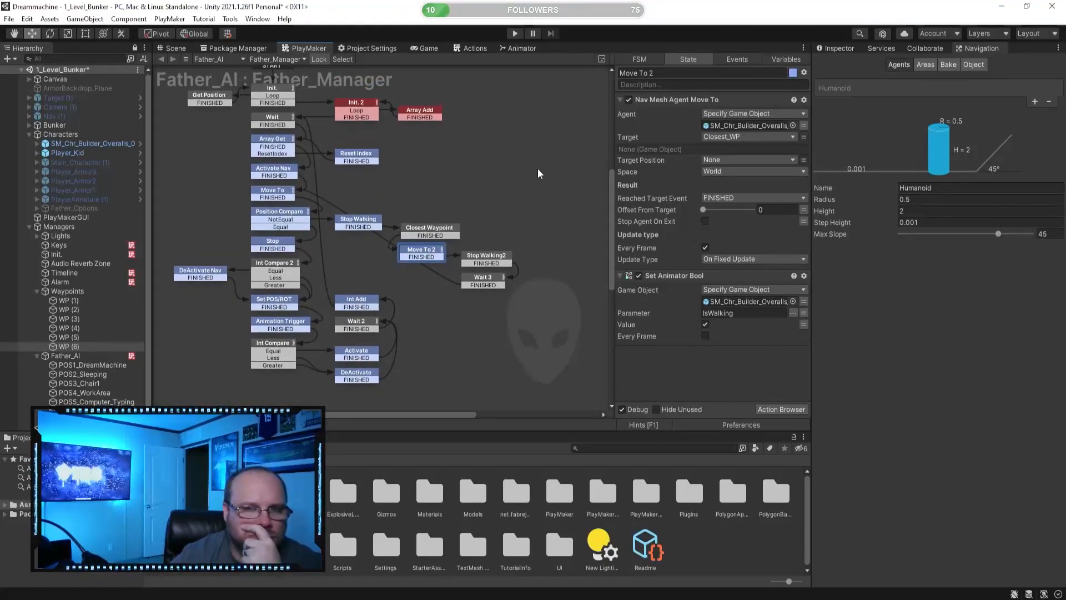
# - Deactivate the caution-door wall beside the yellow cage in the bunker scene
pyautogui.click(176, 48)
pyautogui.keyDown('alt'); pyautogui.moveTo(477, 250); pyautogui.dragTo(488, 188); pyautogui.keyUp('alt')
pyautogui.click(488, 189)
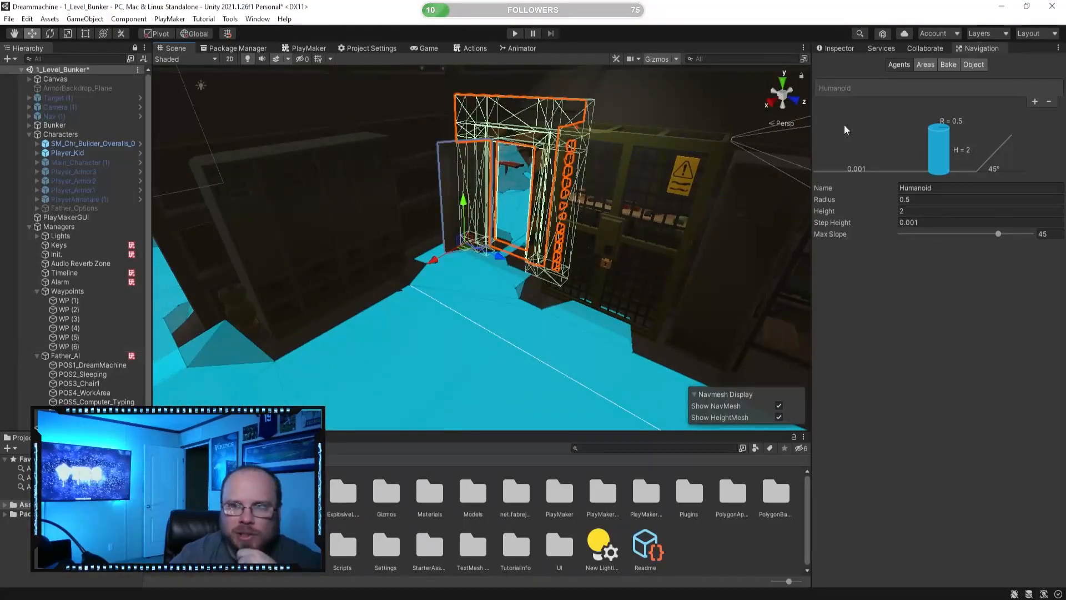
pyautogui.click(838, 49)
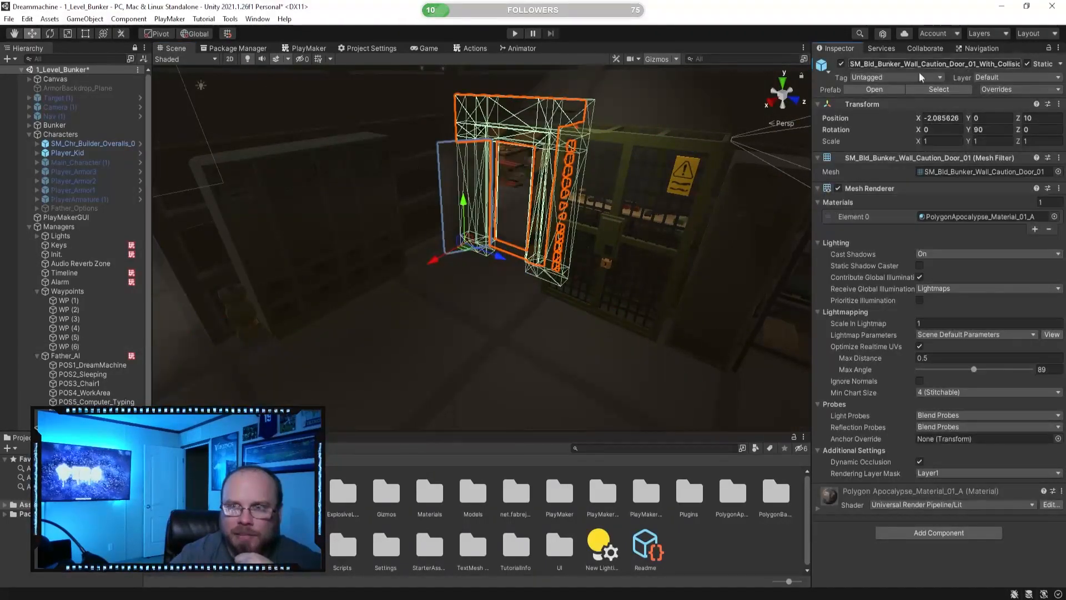
pyautogui.click(841, 64)
# - Deactivate the second caution-door wall, farther down the passage behind the yellow cage
pyautogui.keyDown('alt'); pyautogui.moveTo(480, 239); pyautogui.dragTo(584, 208); pyautogui.keyUp('alt')
pyautogui.click(557, 184)
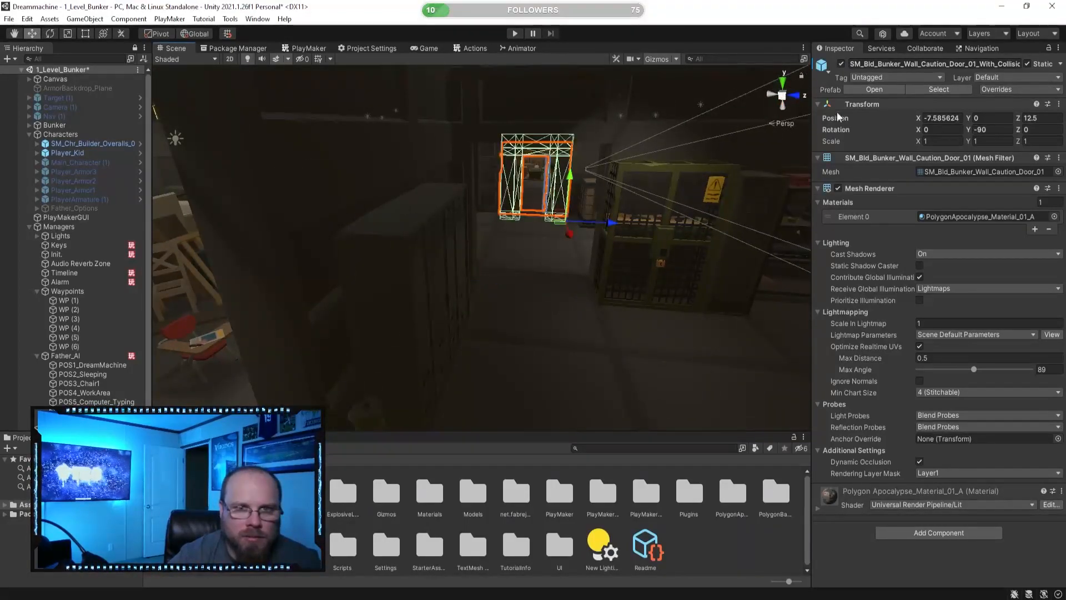
pyautogui.click(842, 63)
pyautogui.moveTo(606, 221); pyautogui.dragTo(545, 236, button='right')
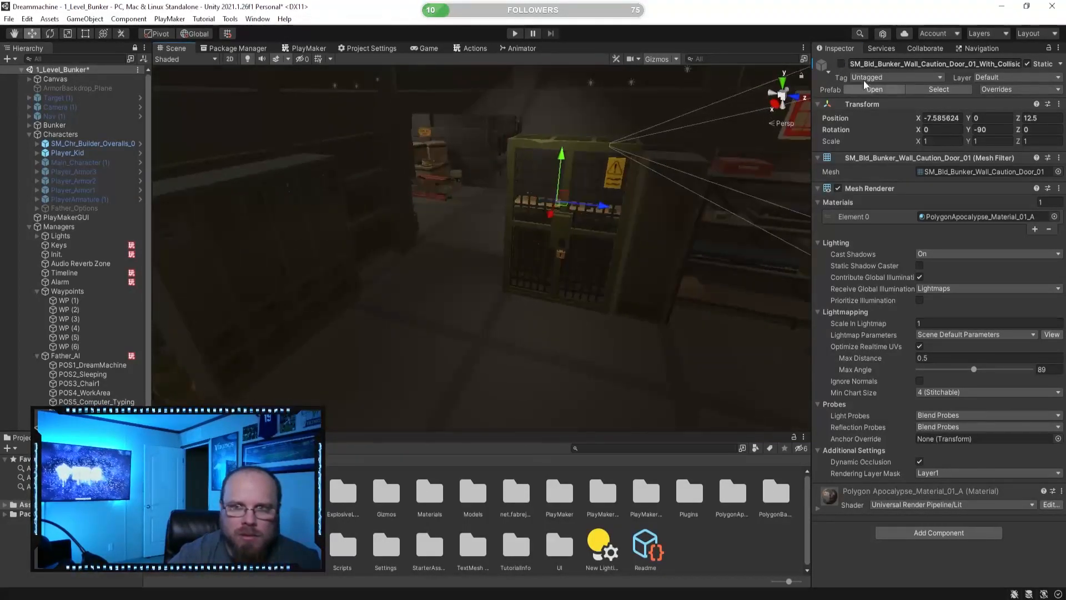
# - Rebake the NavMesh with the current agent settings and view the walkable area through the doorway
pyautogui.click(974, 48)
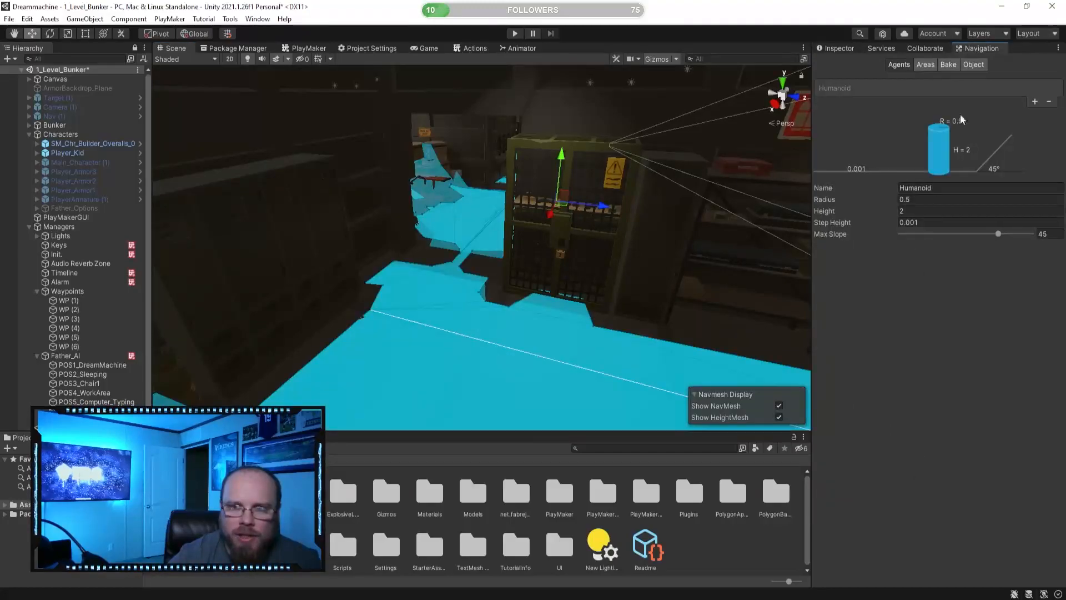
pyautogui.click(949, 65)
pyautogui.click(1036, 343)
pyautogui.moveTo(422, 275); pyautogui.dragTo(438, 126, button='right')
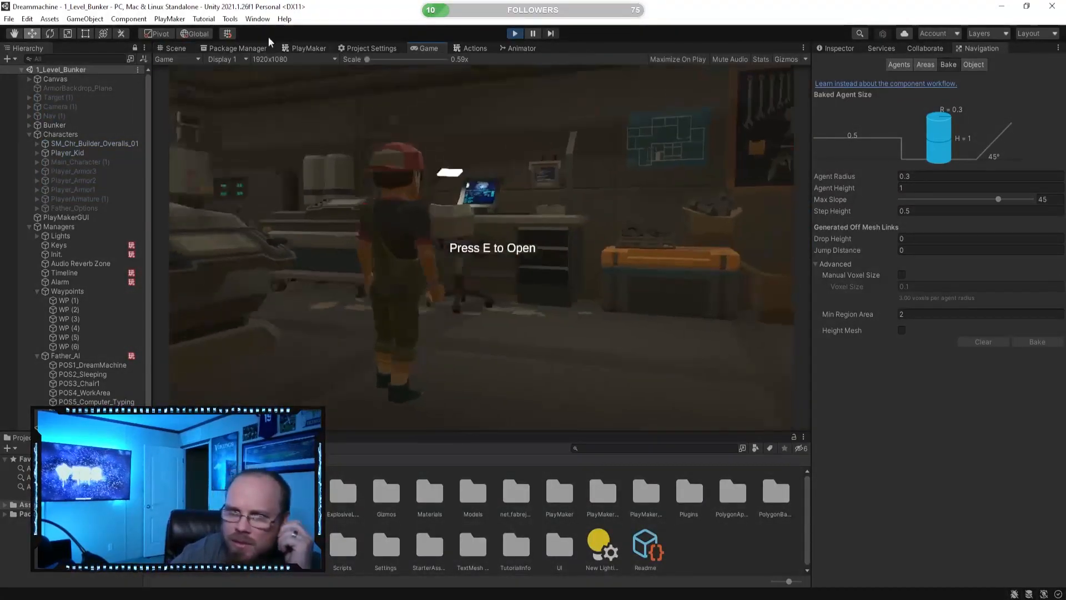
# - Show the running level in the scene view and open the project's Scenes/1_Level_Bunker folder
pyautogui.click(176, 49)
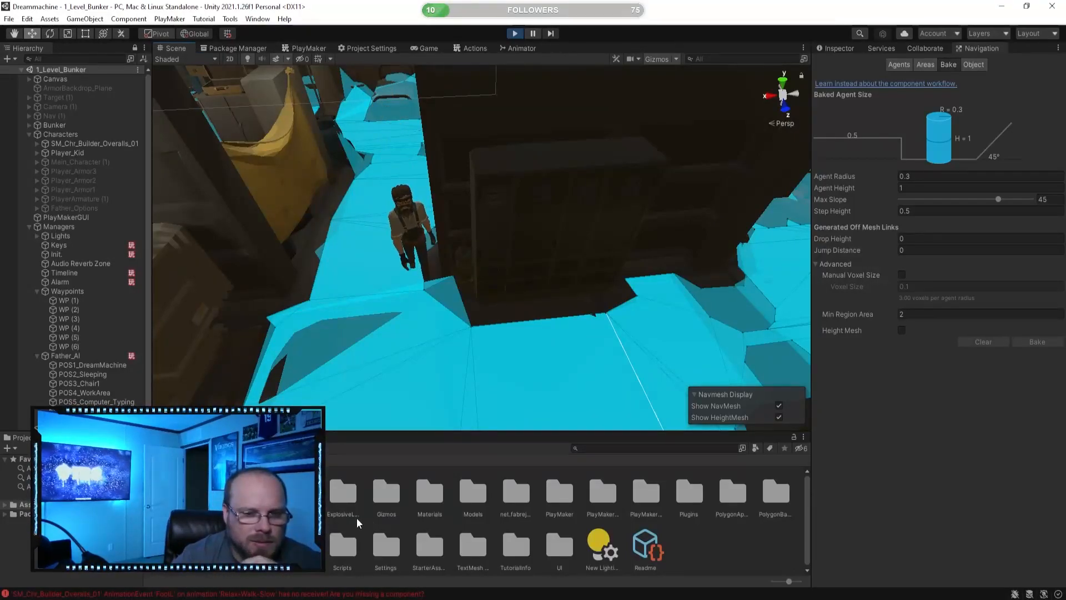
pyautogui.doubleClick(300, 545)
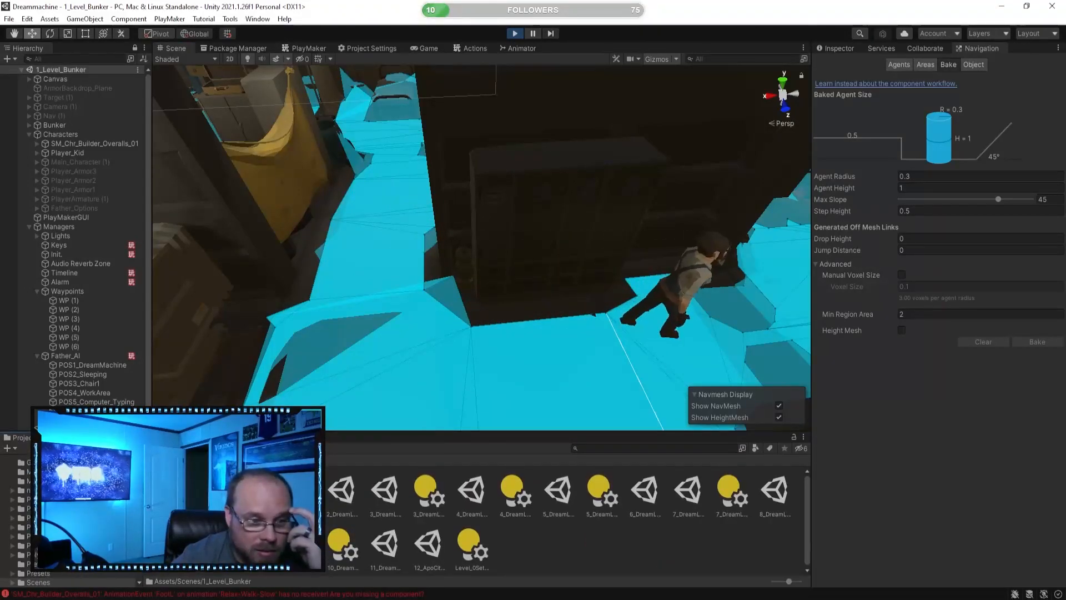
pyautogui.doubleClick(213, 490)
# - Follow the father through the bunker during the play test and examine how he walks the NavMesh between rooms
pyautogui.moveTo(343, 302); pyautogui.dragTo(555, 269, button='right')
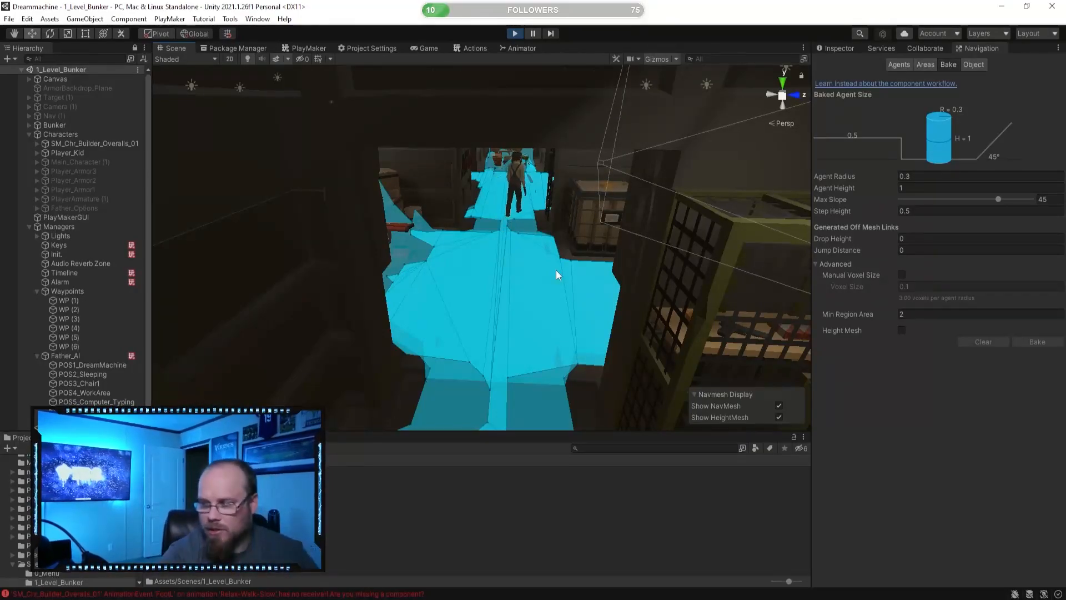
pyautogui.moveTo(541, 281); pyautogui.dragTo(412, 316, button='right')
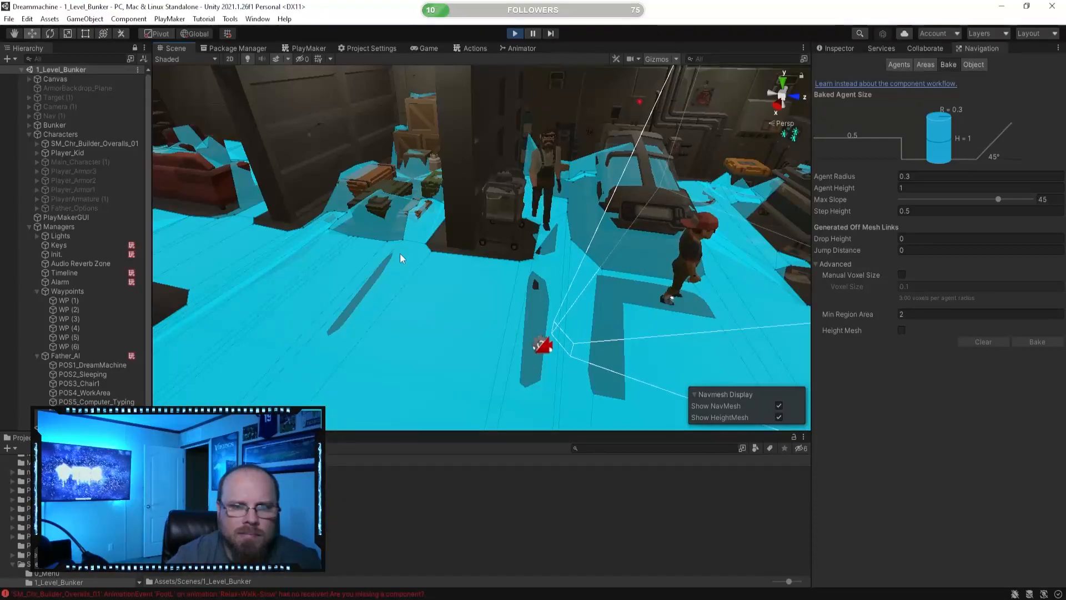
pyautogui.moveTo(591, 294); pyautogui.dragTo(409, 321, button='right')
pyautogui.press('a')
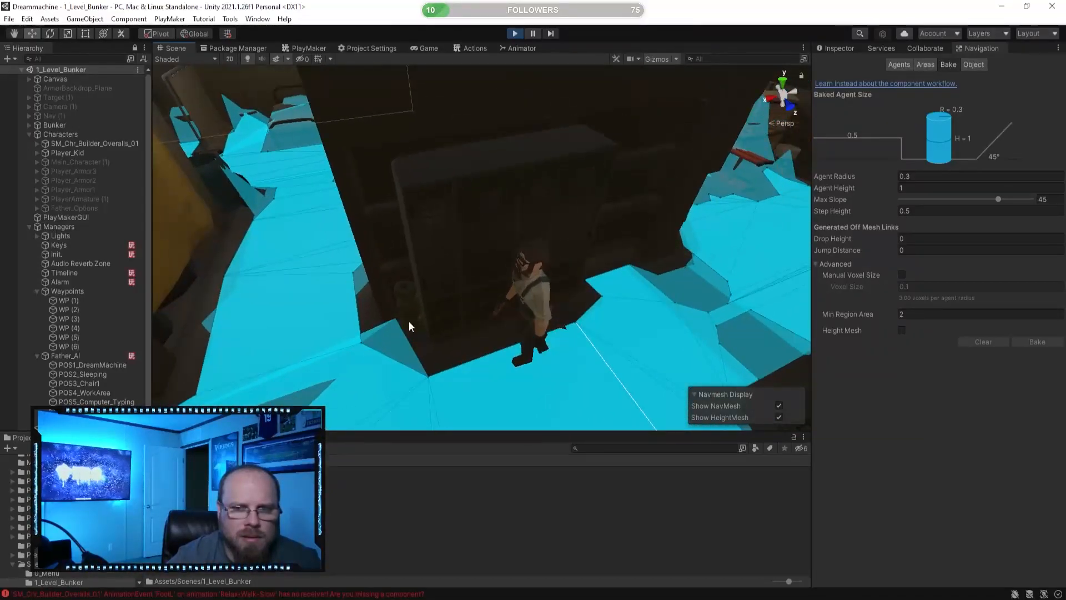
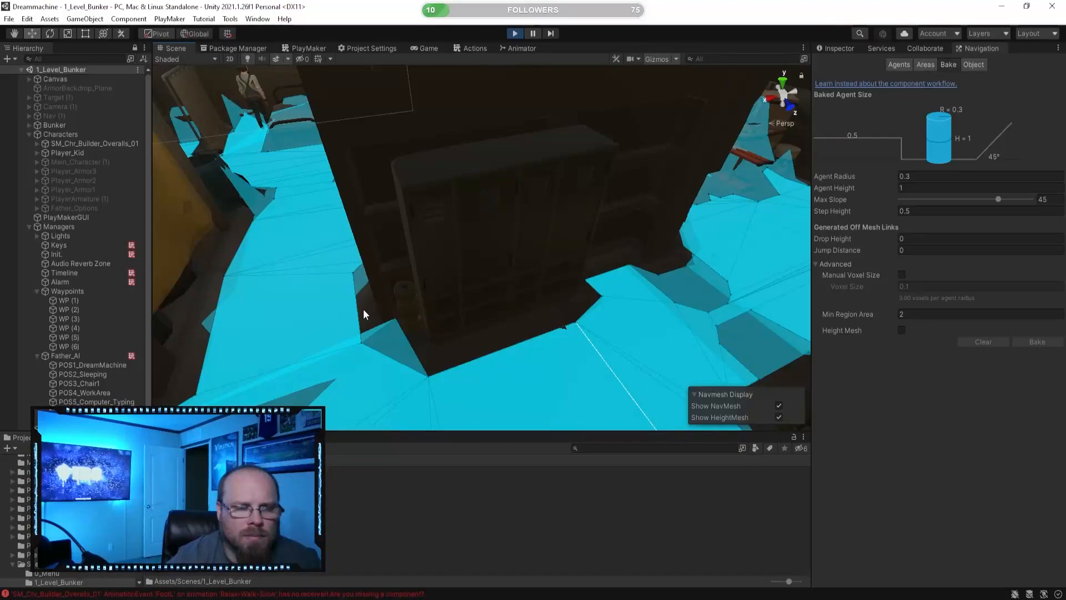
pyautogui.moveTo(358, 305); pyautogui.dragTo(497, 279, button='right')
pyautogui.press('a')
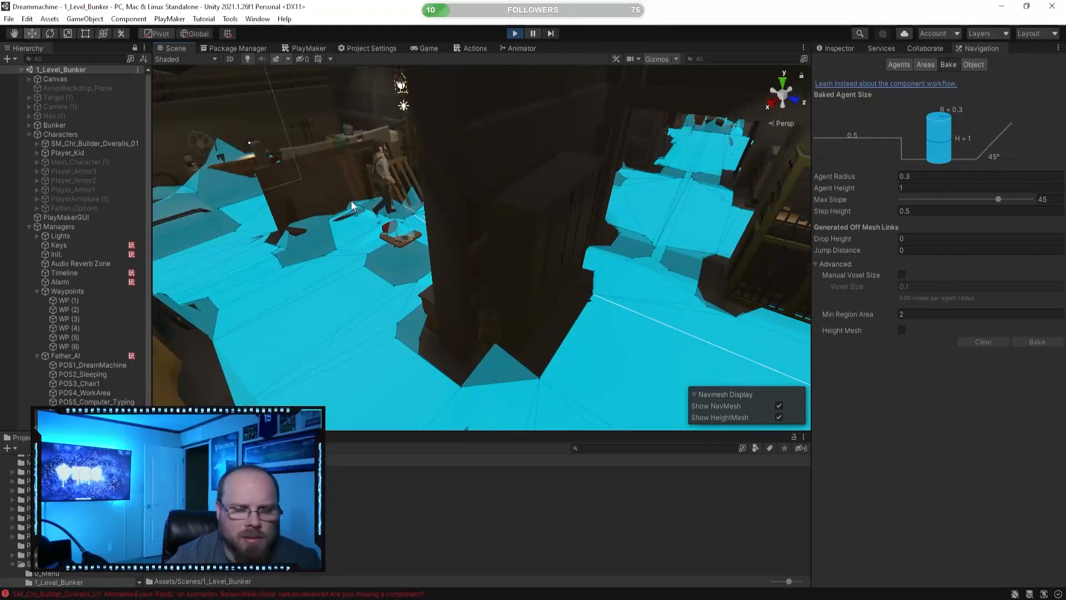
pyautogui.moveTo(352, 200); pyautogui.dragTo(394, 190, button='right')
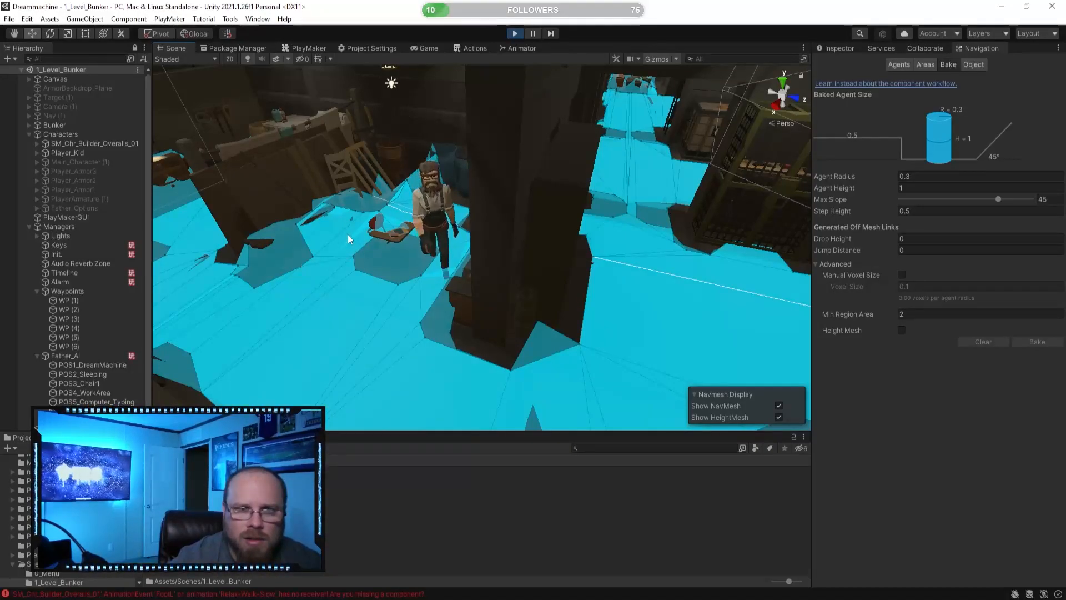
pyautogui.moveTo(348, 234); pyautogui.dragTo(267, 305, button='right')
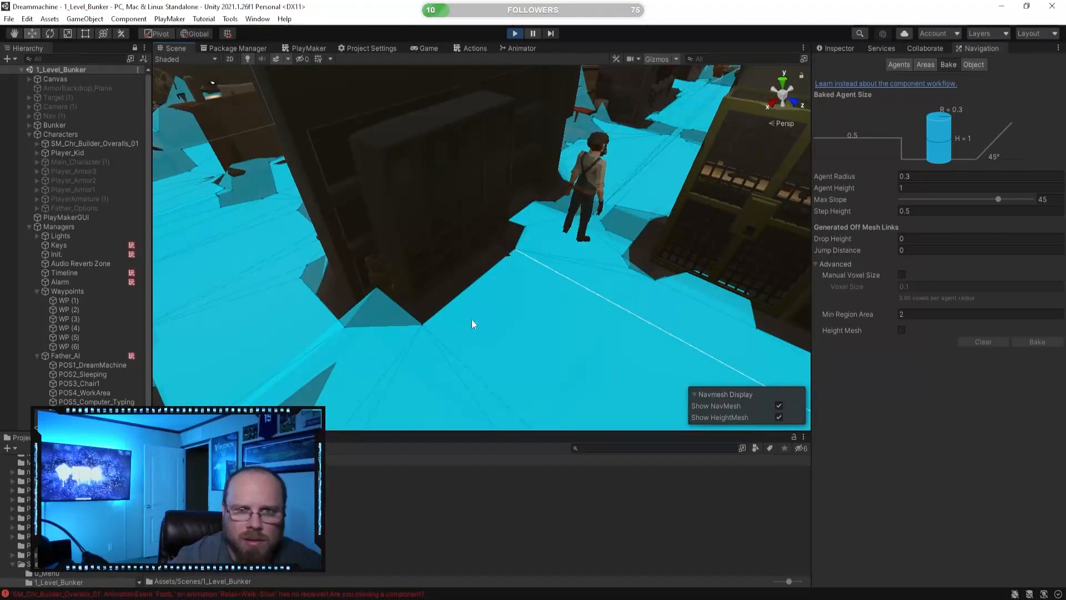
pyautogui.moveTo(507, 286); pyautogui.dragTo(470, 276, button='right')
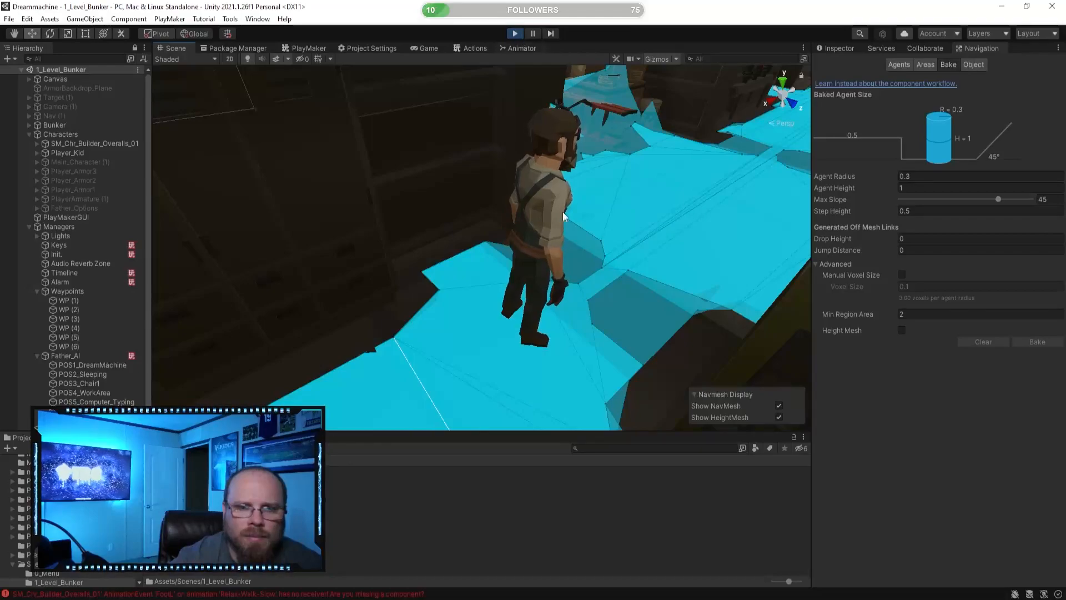
# - Delete the baked navigation data from the Scenes/1_Level_Bunker folder and view the NavMesh in the scene
pyautogui.moveTo(534, 257); pyautogui.dragTo(582, 272, button='right')
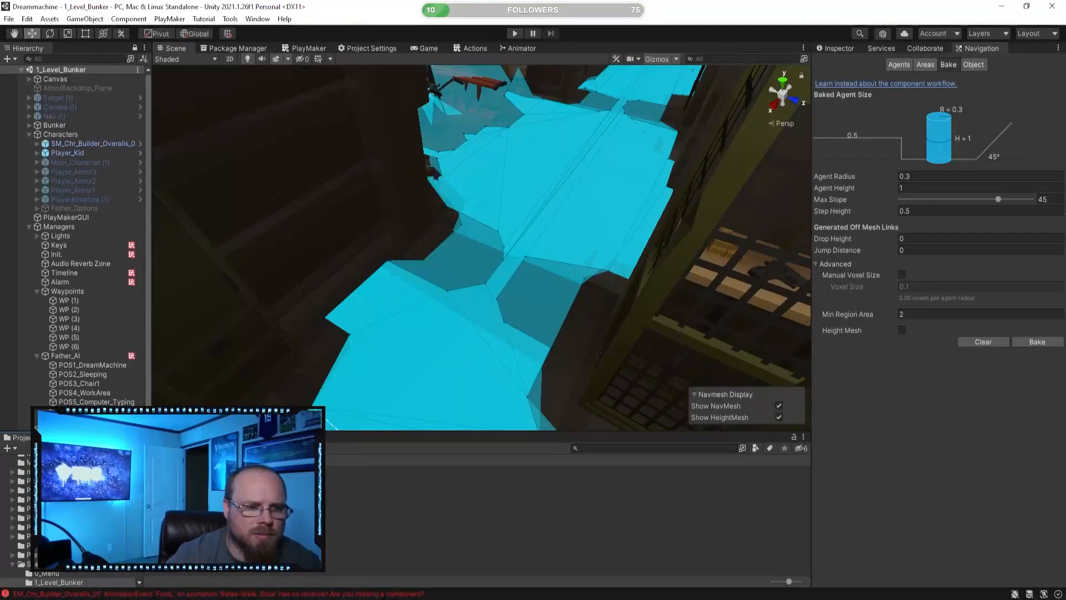
pyautogui.press('Delete')
pyautogui.click(563, 329)
pyautogui.moveTo(552, 352); pyautogui.dragTo(352, 353, button='right')
pyautogui.press('a')
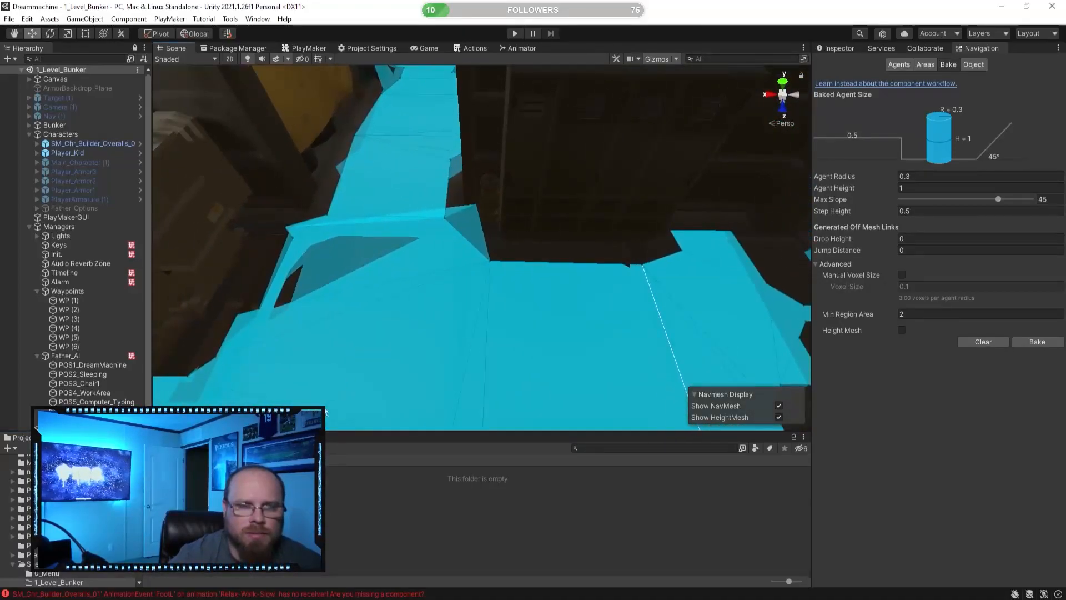
# - Look through the Scenes folders and search the project assets for "navmes" to find leftover NavMesh data
pyautogui.click(27, 563)
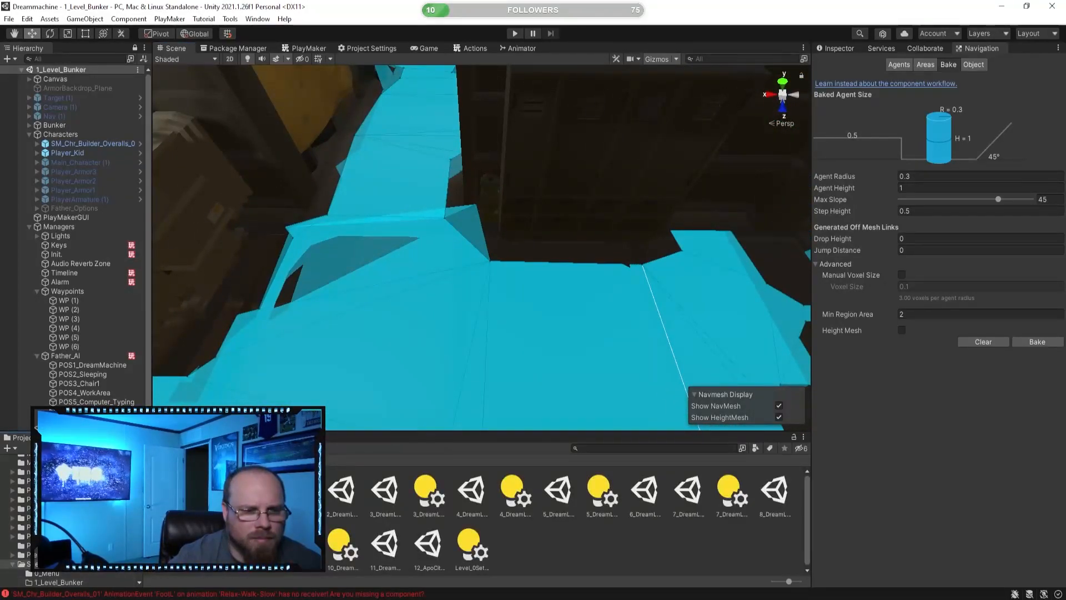
pyautogui.doubleClick(169, 492)
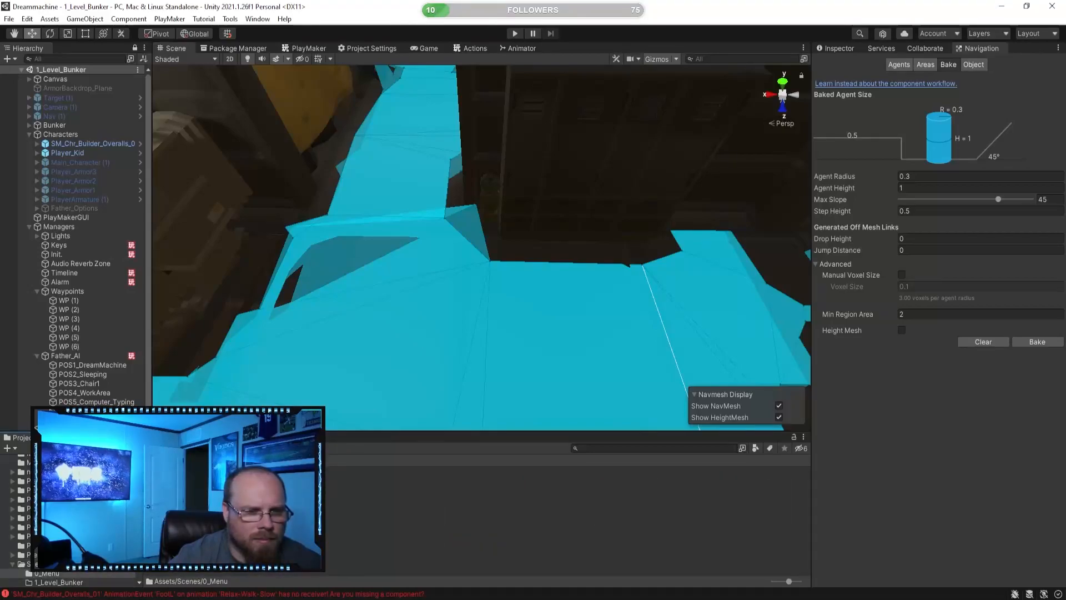
pyautogui.click(163, 460)
pyautogui.click(588, 448)
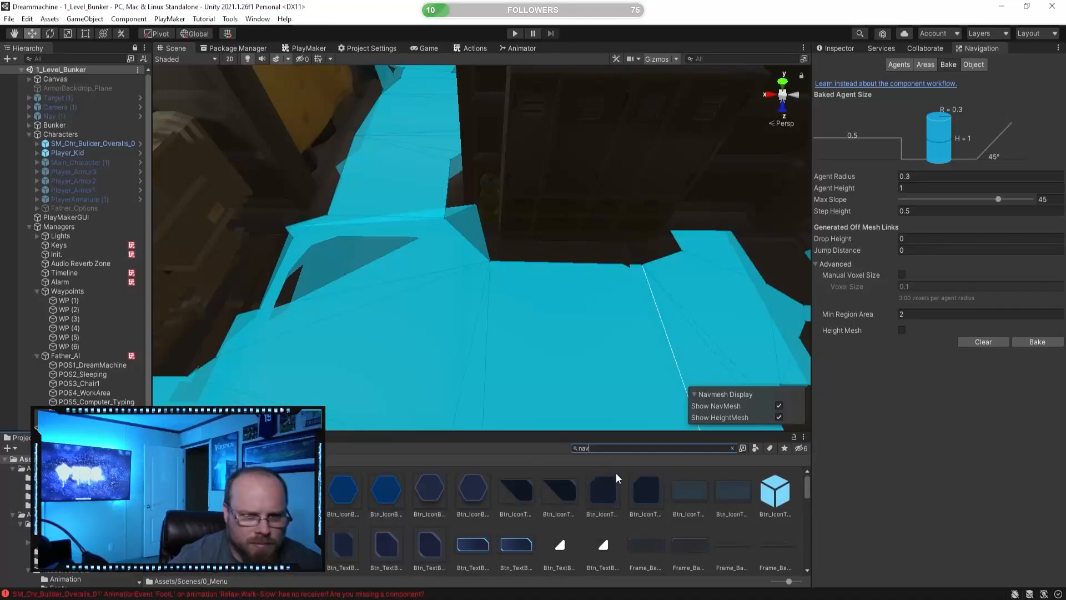
pyautogui.write('navmes')
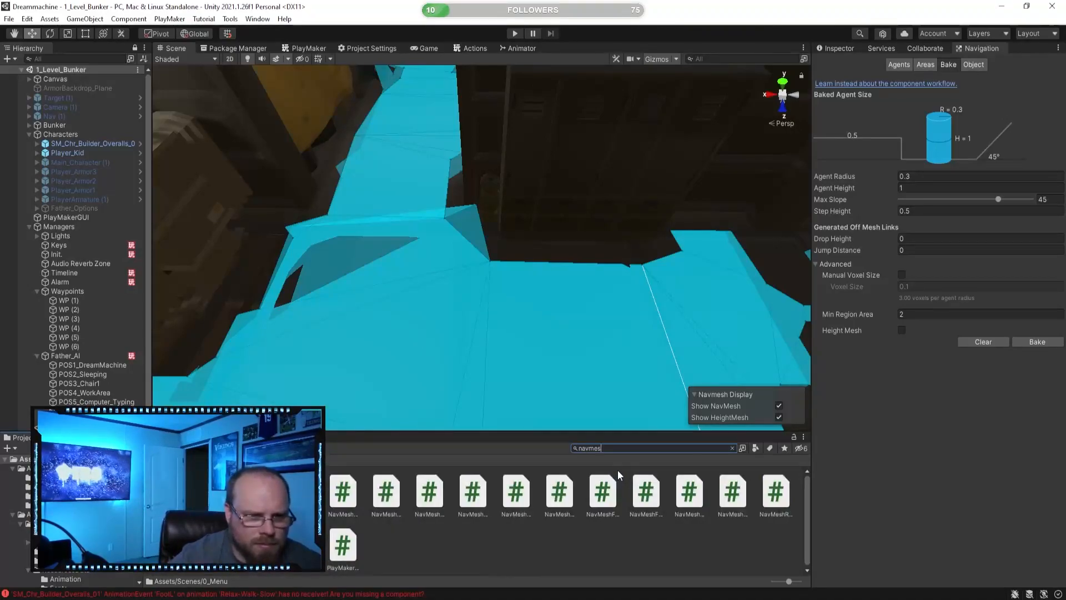
pyautogui.press('Down')
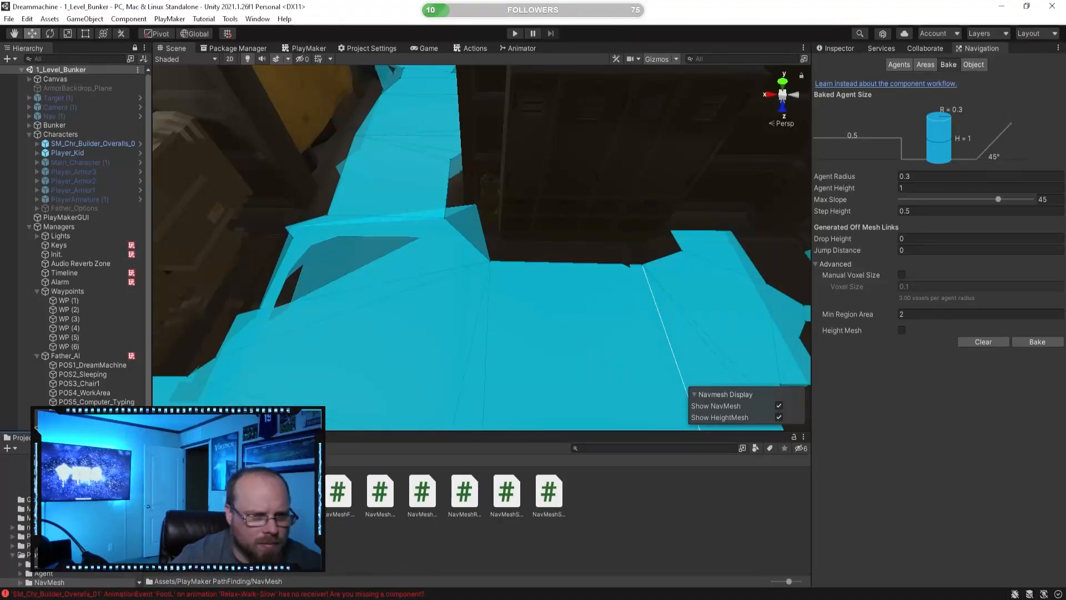
pyautogui.click(161, 459)
# - Clear the baked NavMesh and check the scene objects under the Mesh Renderers and Terrains navigation filters
pyautogui.moveTo(466, 346); pyautogui.dragTo(780, 306, button='right')
pyautogui.click(997, 340)
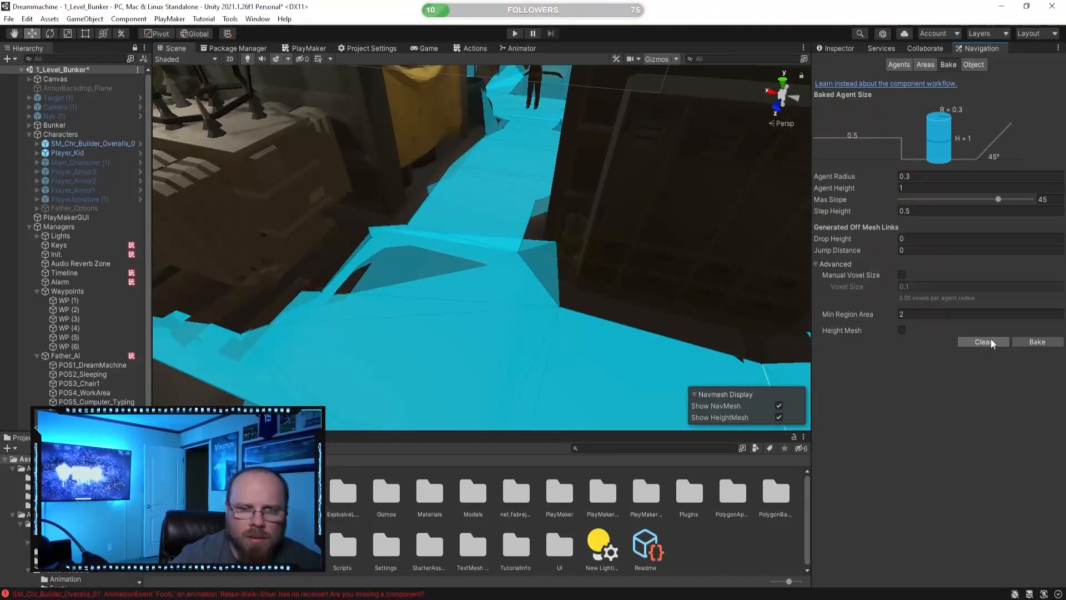
pyautogui.click(972, 65)
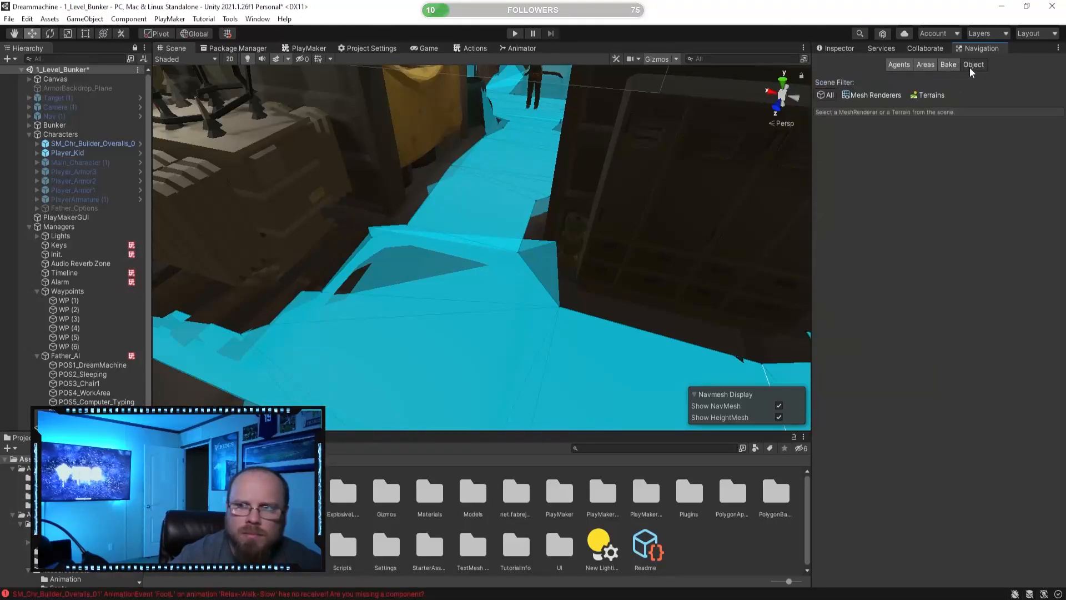
pyautogui.click(861, 94)
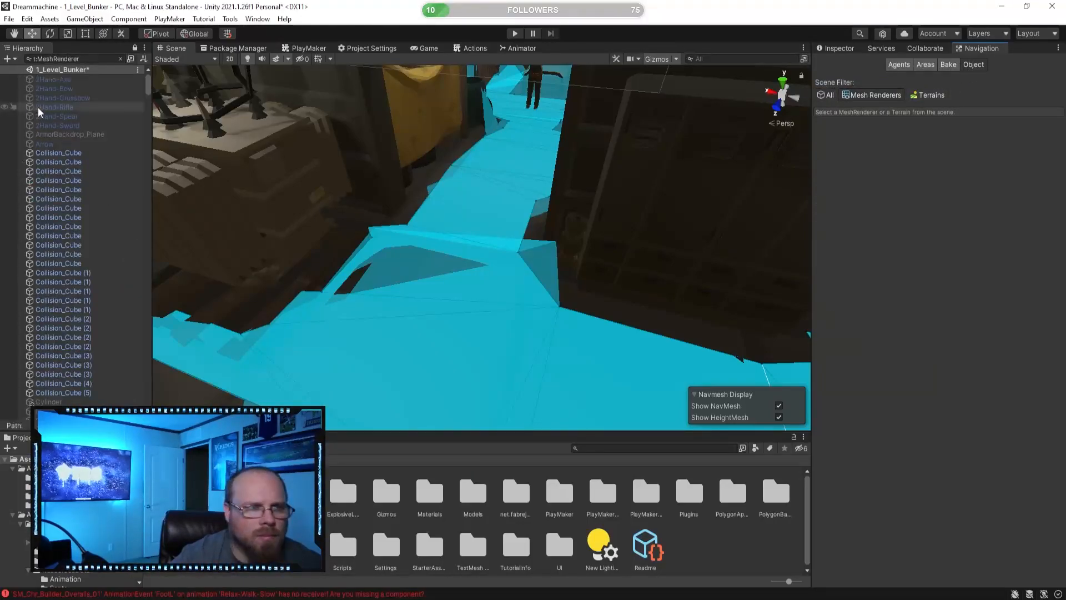
pyautogui.click(120, 59)
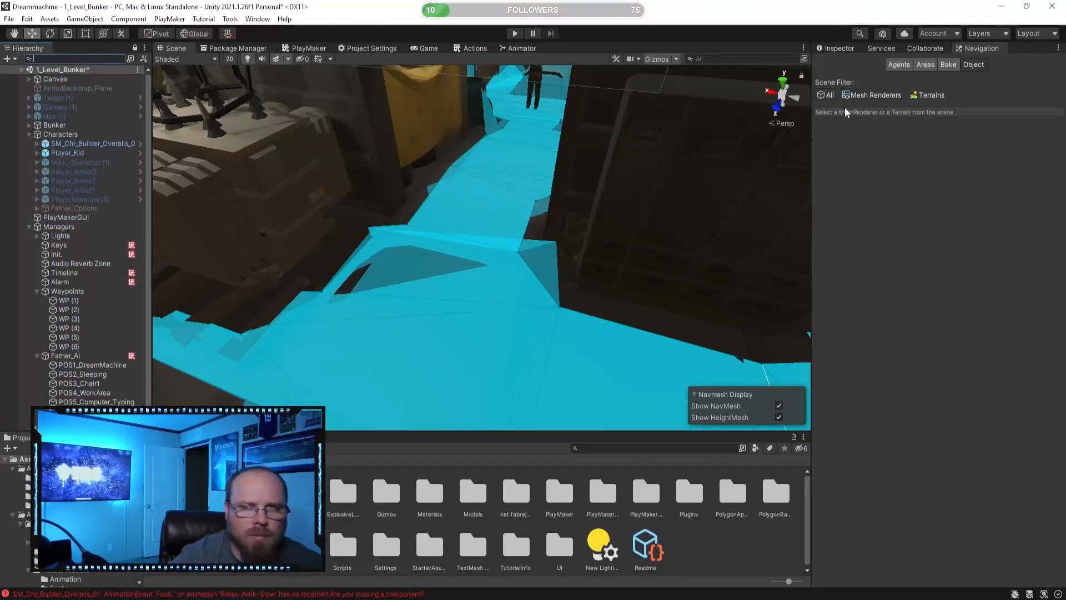
pyautogui.click(927, 95)
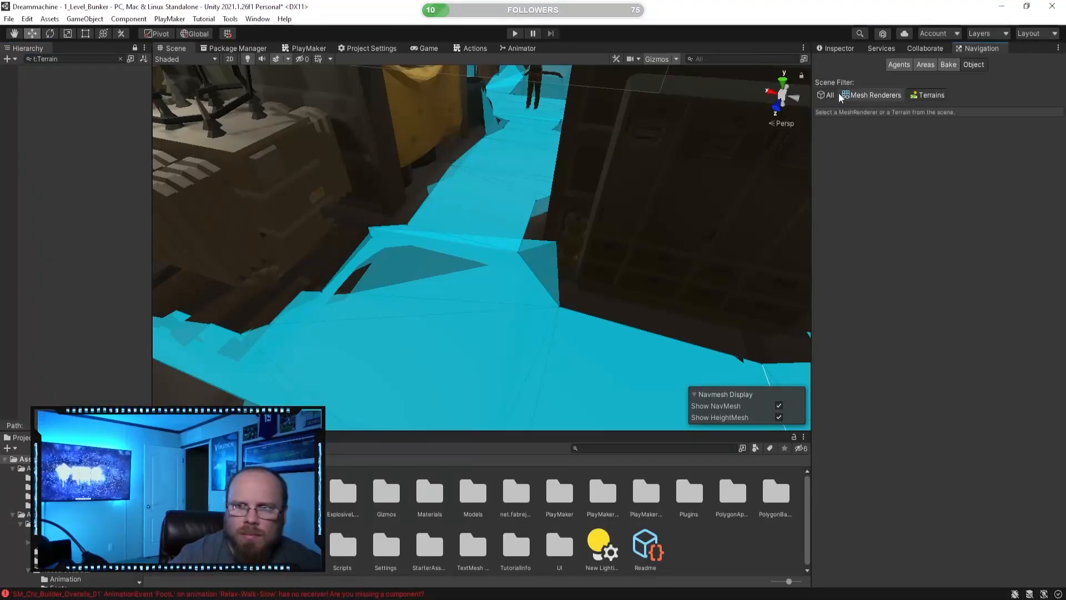
pyautogui.click(120, 58)
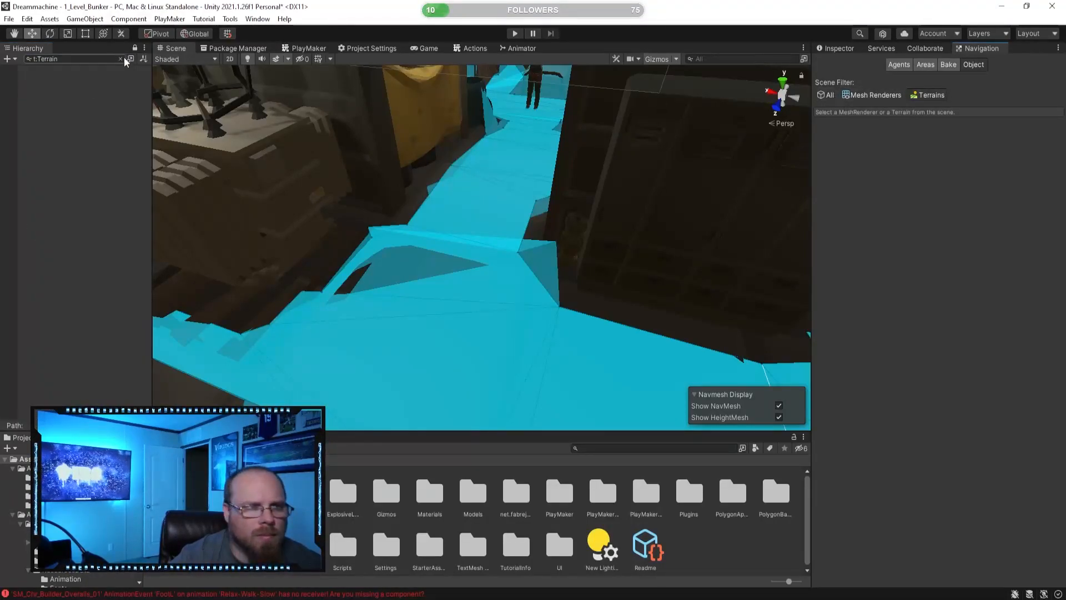
# - Set the Humanoid navigation agent's step height to 0.5
pyautogui.click(901, 65)
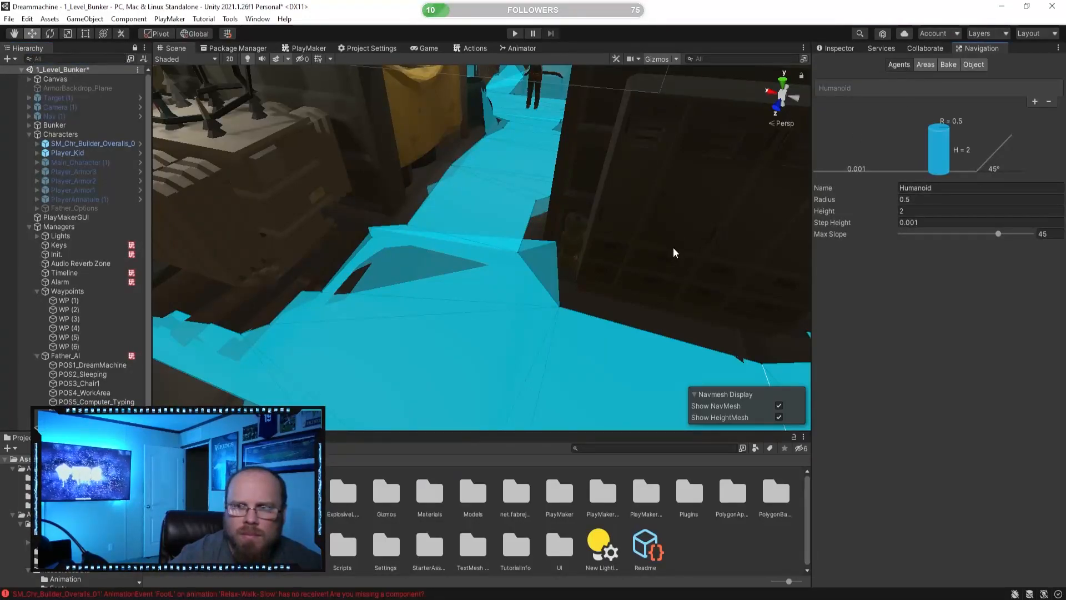
pyautogui.click(938, 223)
pyautogui.write('.5')
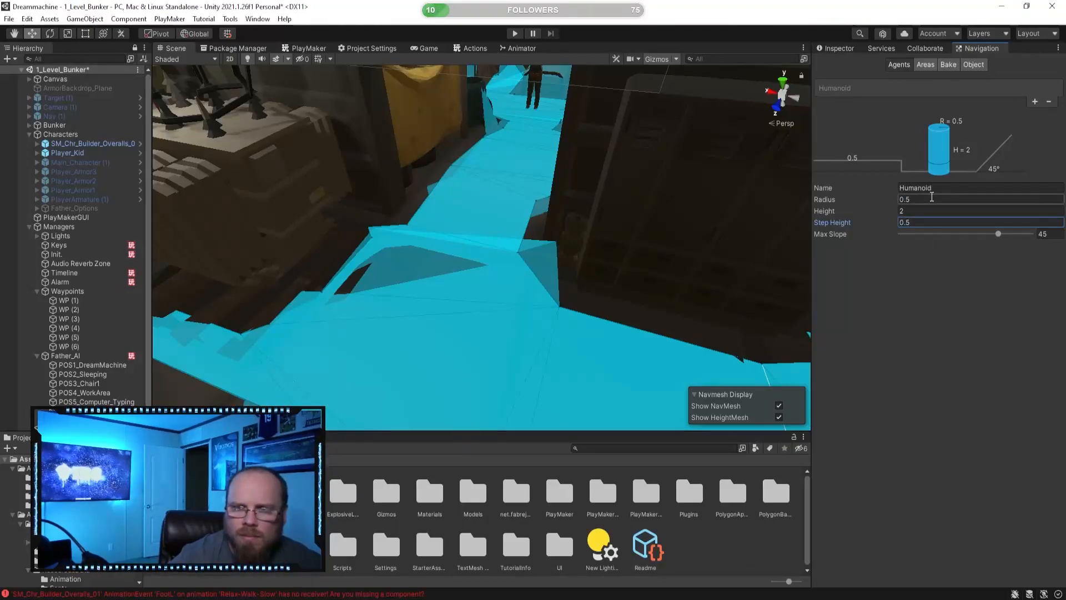
pyautogui.moveTo(509, 259); pyautogui.dragTo(565, 199, button='right')
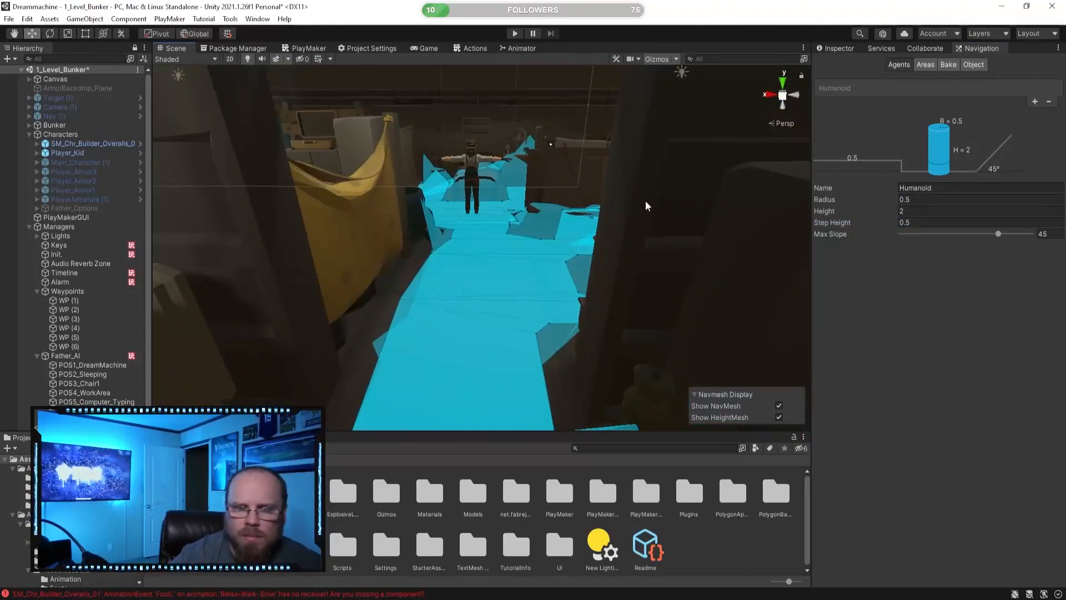
# - Review the navigation area, bake, object and agent settings against the NavMesh shown in the passage
pyautogui.click(930, 66)
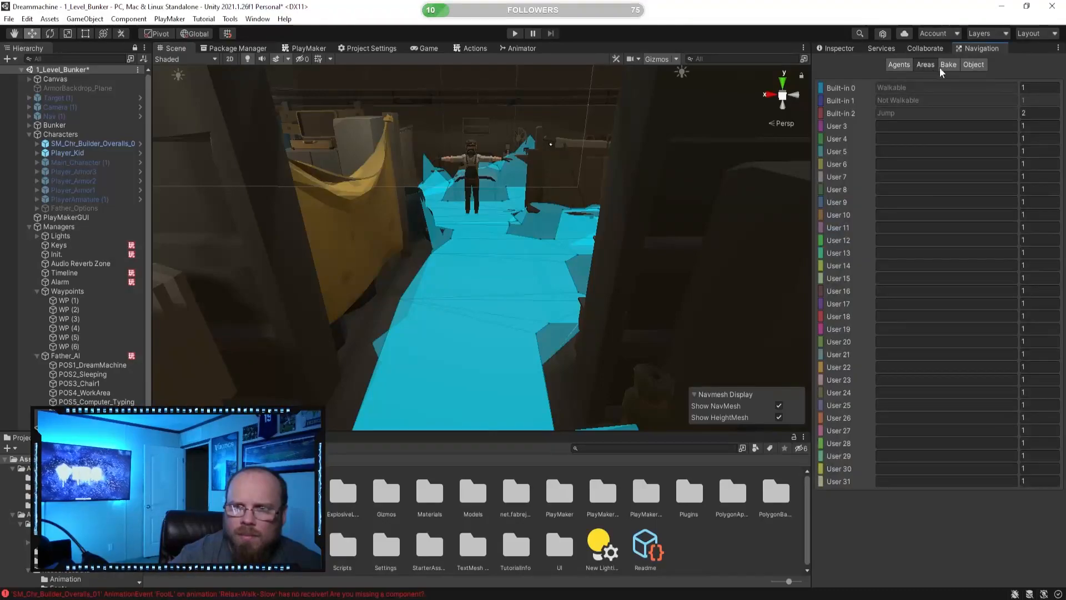
pyautogui.click(949, 65)
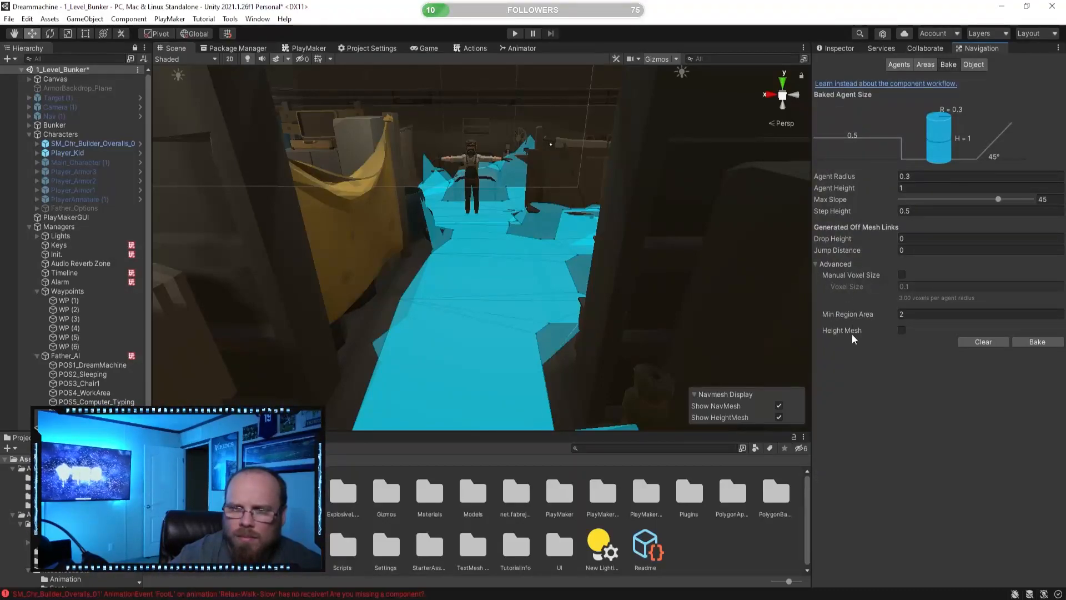
pyautogui.click(974, 66)
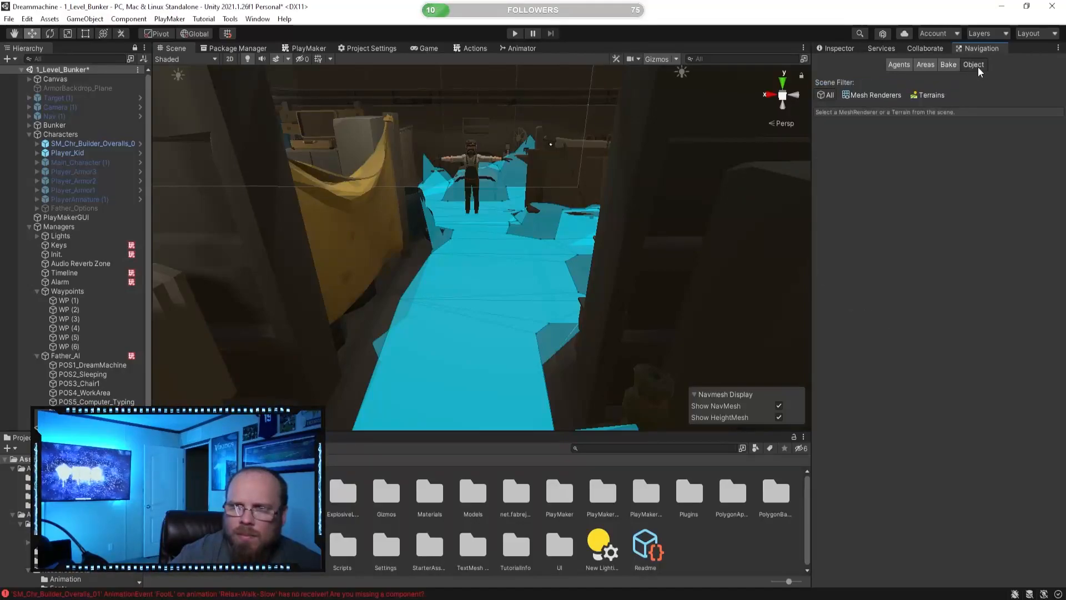
pyautogui.click(898, 65)
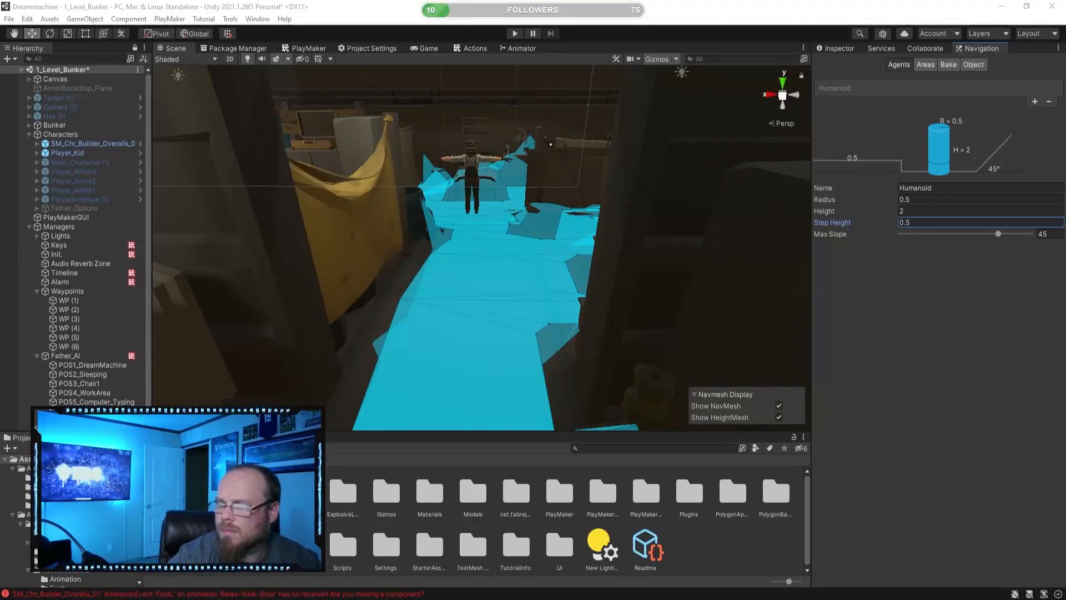
pyautogui.click(717, 545)
pyautogui.moveTo(378, 283); pyautogui.dragTo(422, 264, button='right')
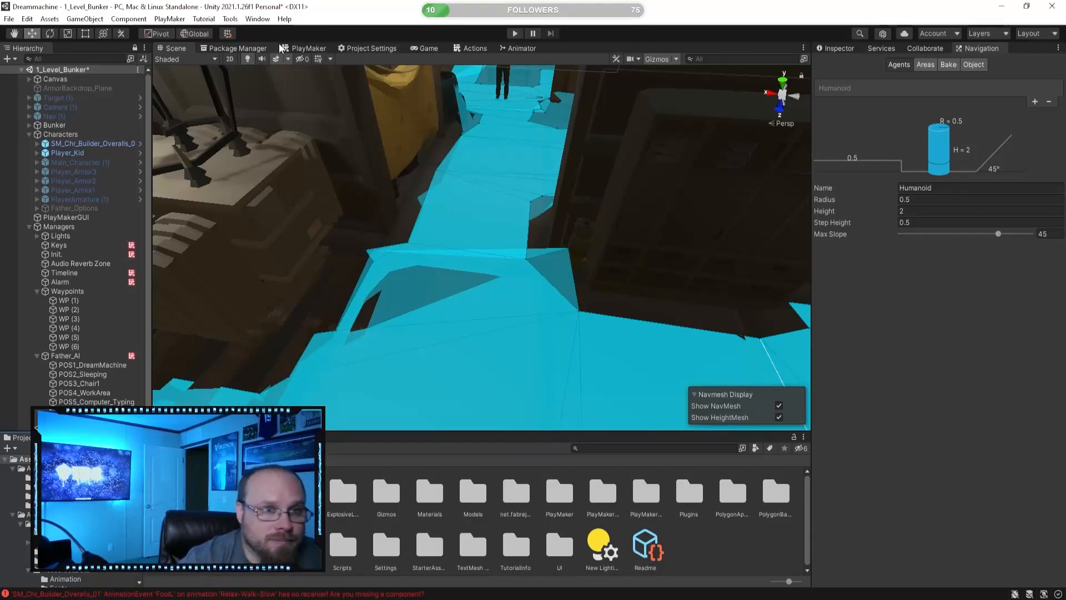
# - Search the PlayMaker actions for "remove" and "data" to find one that removes NavMesh data
pyautogui.click(305, 48)
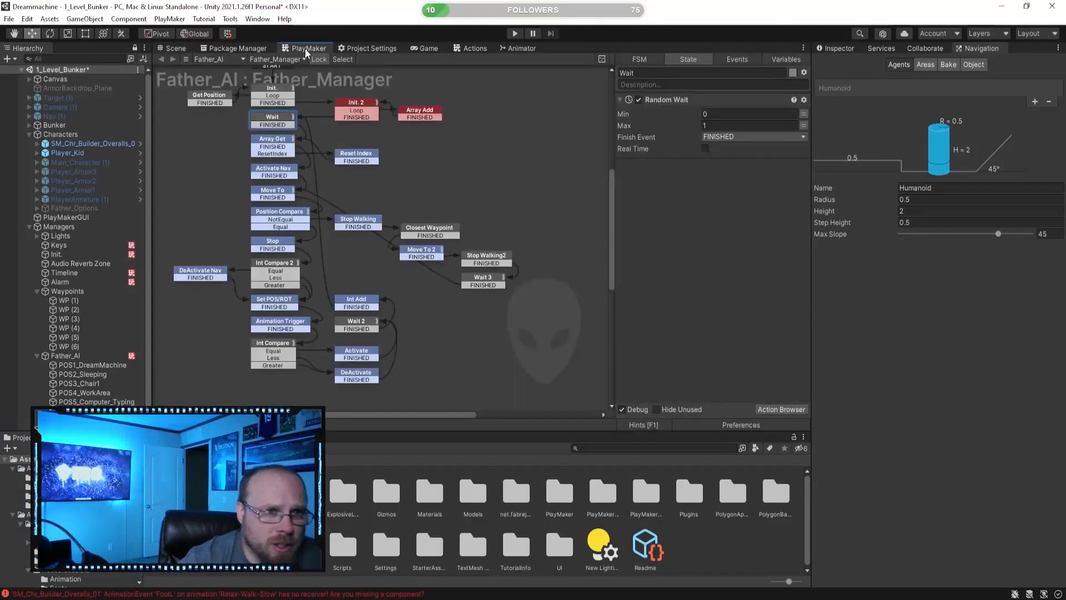
pyautogui.click(487, 50)
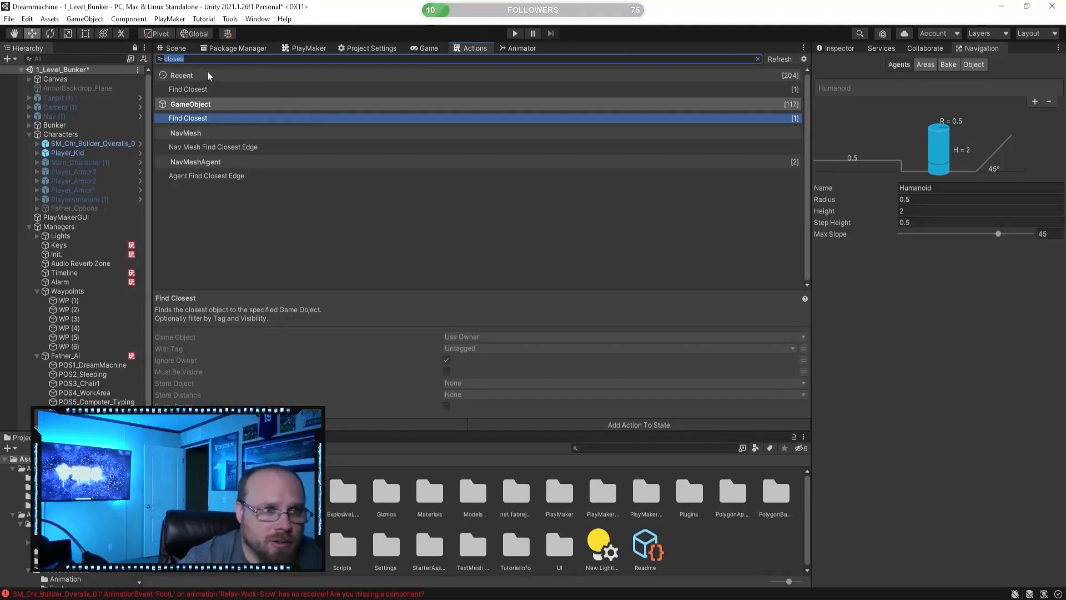
pyautogui.write('remove')
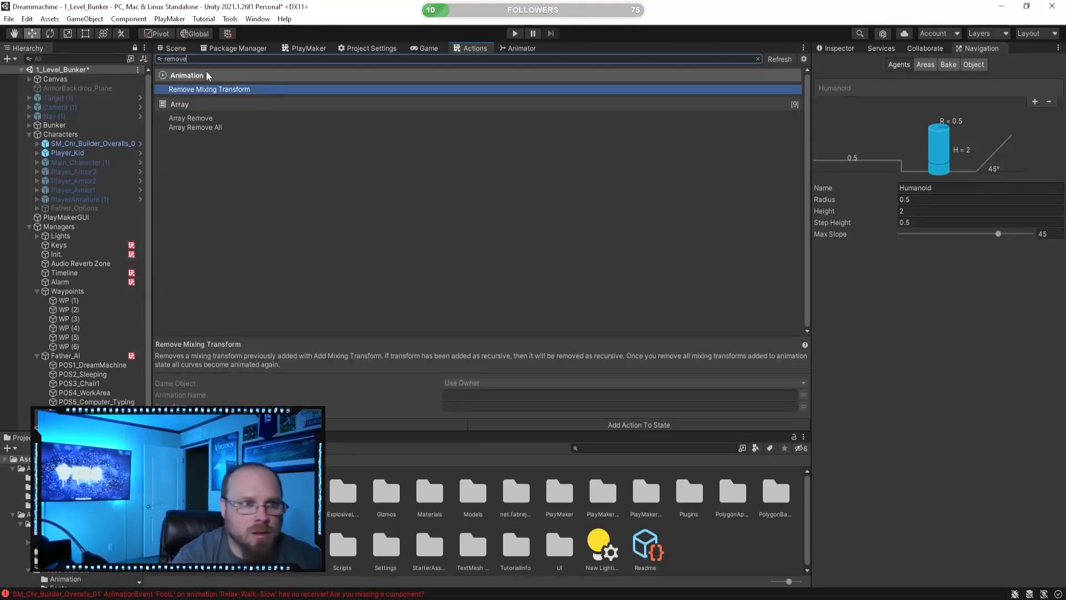
pyautogui.press('BackSpace')
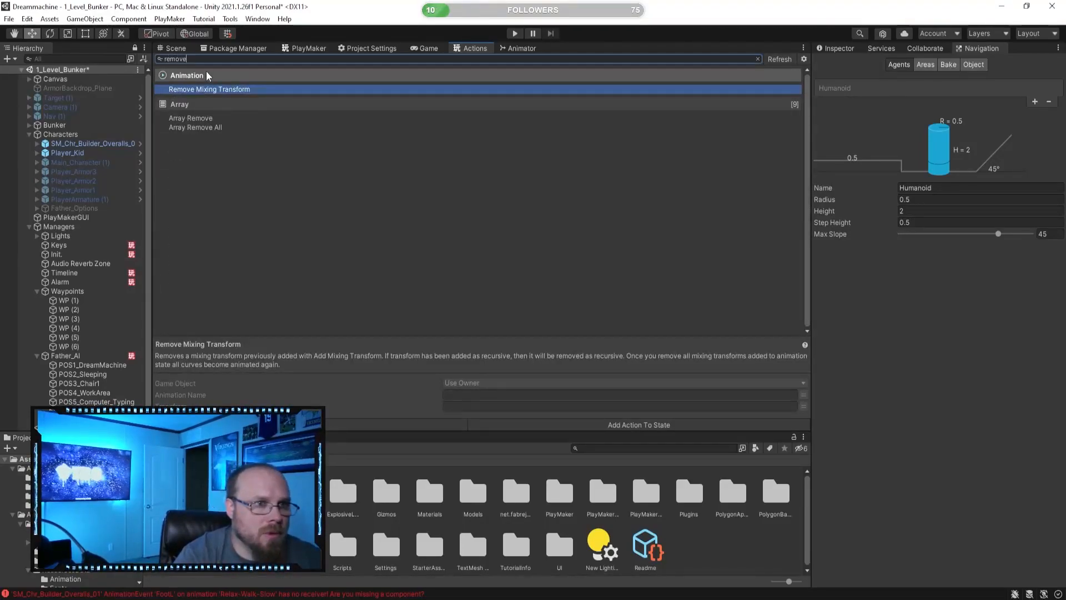
pyautogui.press('BackSpace')
pyautogui.press('BackSpace')
pyautogui.press('BackSpace')
pyautogui.press('BackSpace')
pyautogui.press('BackSpace')
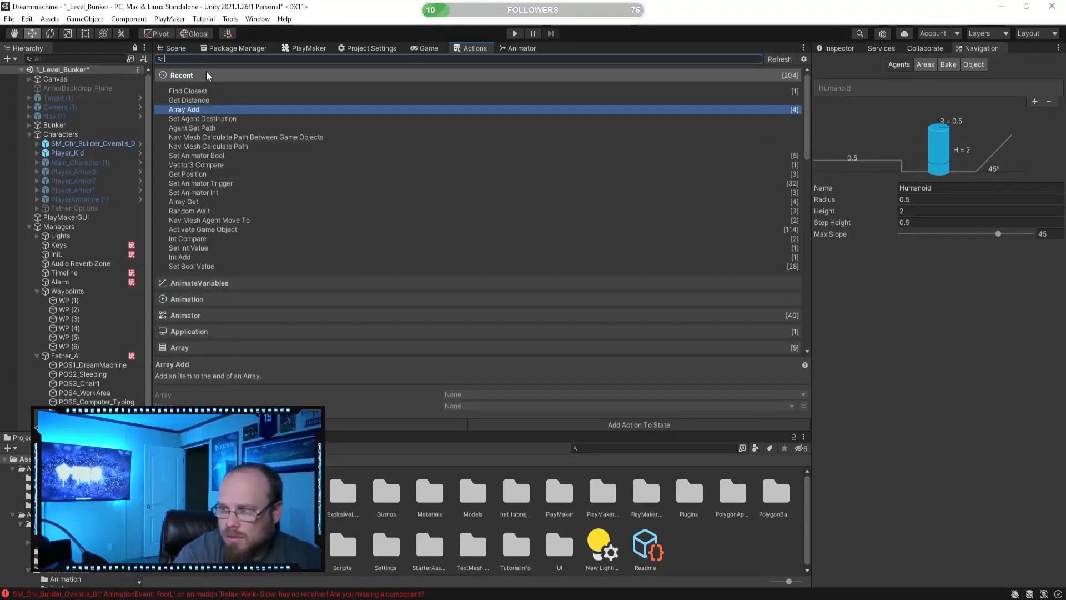
pyautogui.write('data')
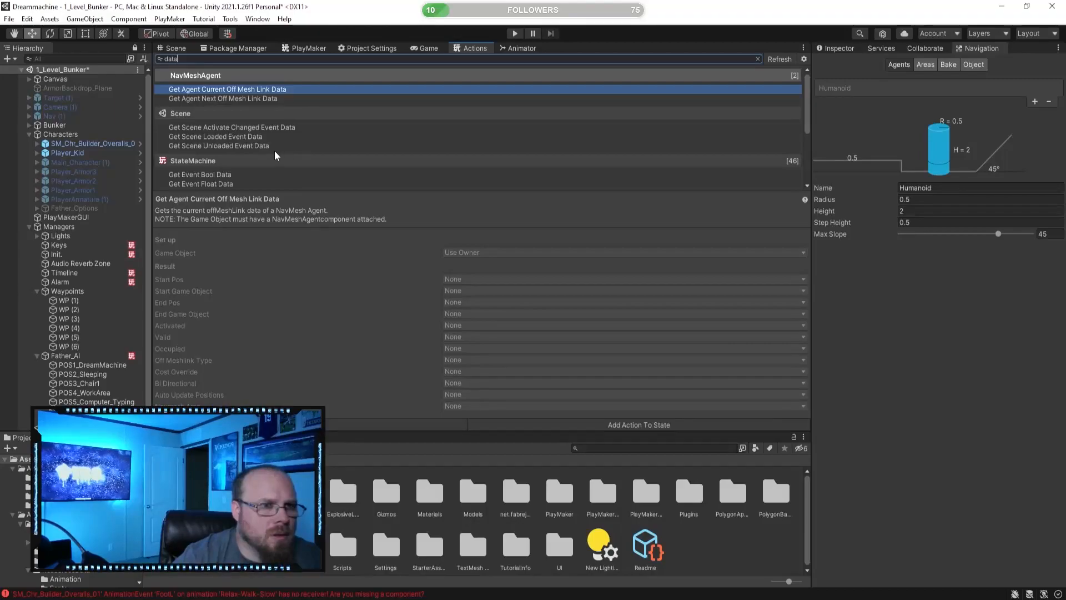
pyautogui.scroll(-2, 272, 156)
pyautogui.scroll(2, 311, 95)
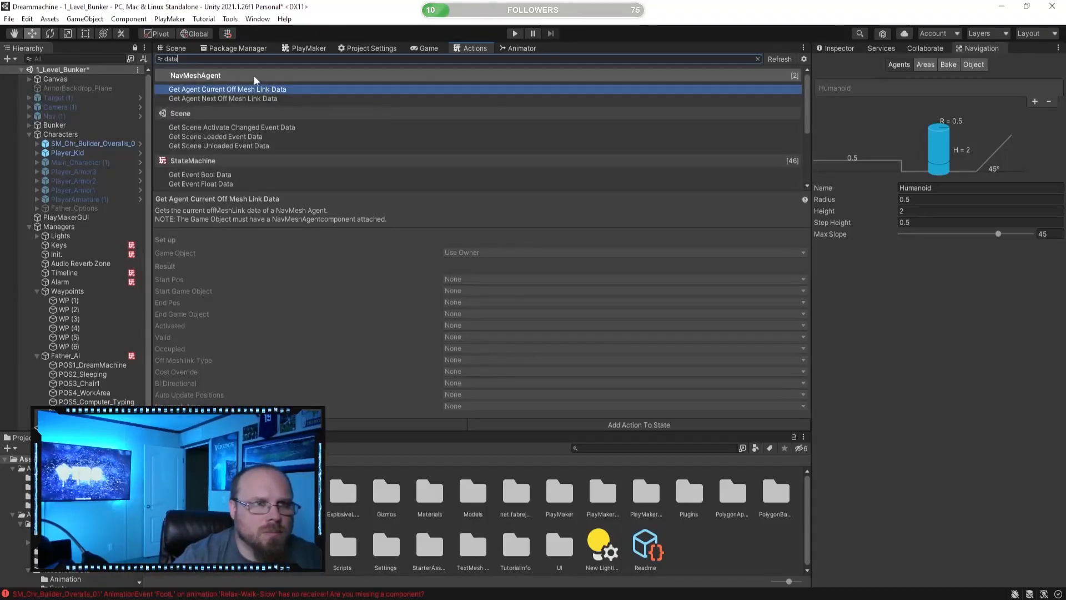
# - Create a C# script named ForceCleanUp in the Assets/Scripts folder and open it in Visual Studio
pyautogui.click(178, 49)
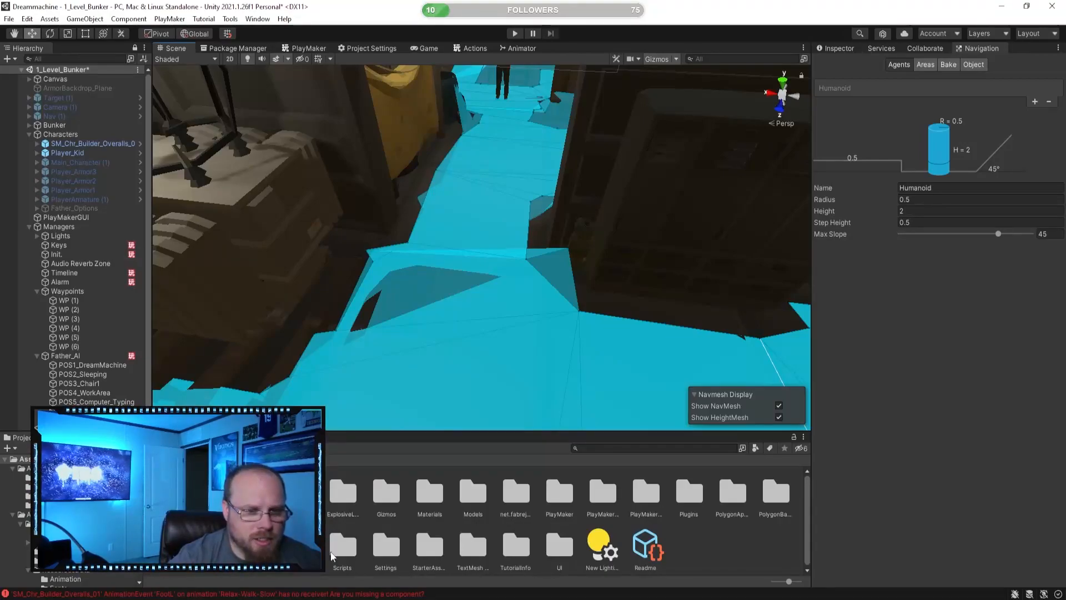
pyautogui.doubleClick(349, 547)
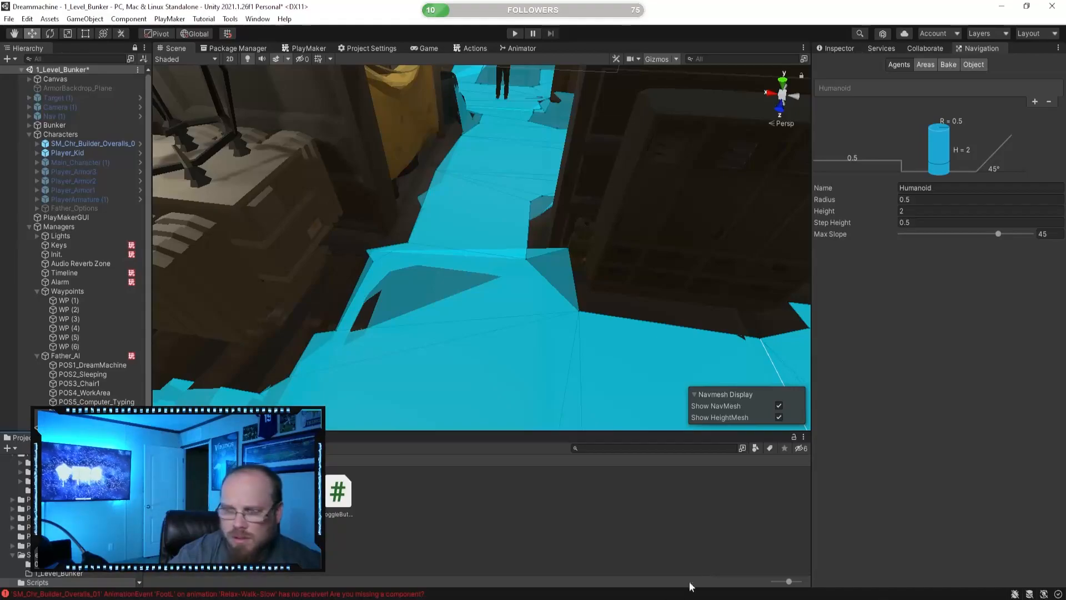
pyautogui.rightClick(453, 518)
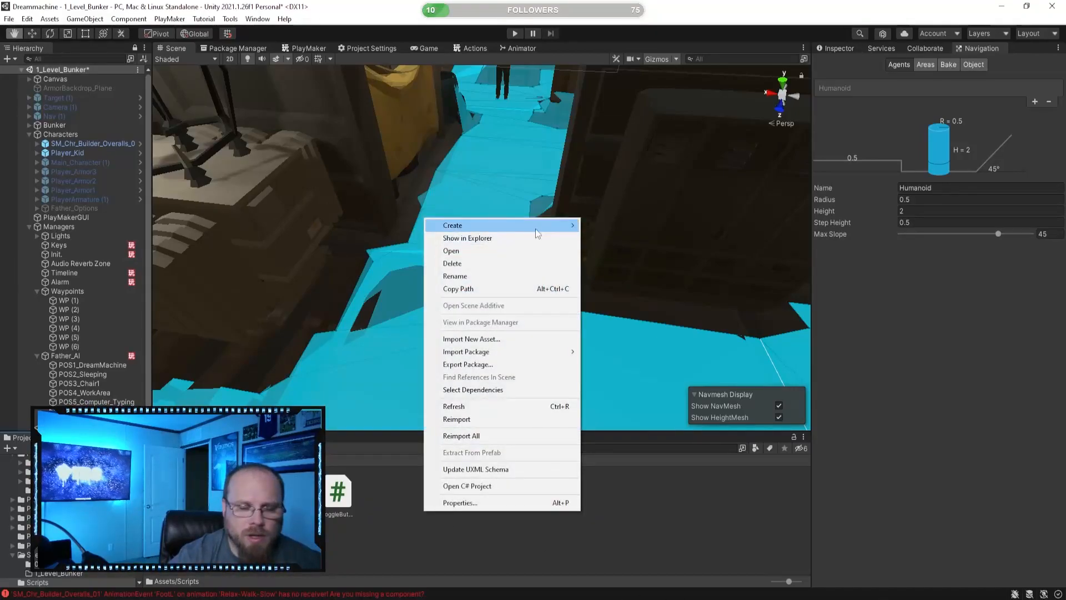
pyautogui.moveTo(542, 224)
pyautogui.click(640, 47)
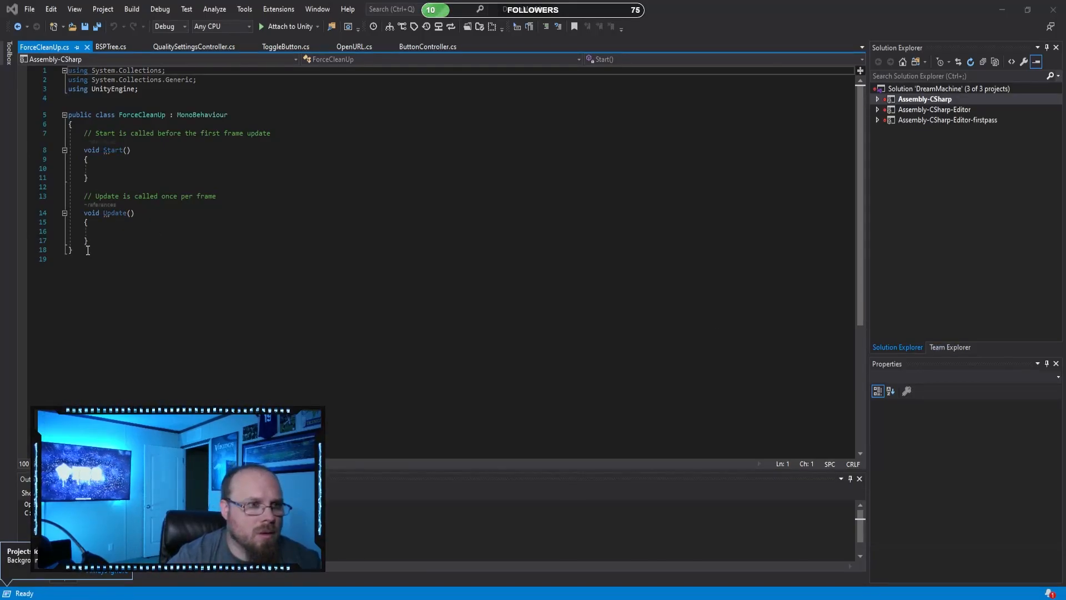
# - Replace the ForceCleanUp class with a static ForceCleanupNavMesh menu-item method calling NavMesh.RemoveAllNavMeshData() outside play mode, and save the script
pyautogui.moveTo(88, 251); pyautogui.dragTo(57, 119)
pyautogui.write('[MenuItem("Light Brigade/Debug/Force Cleanup NavMesh")]  public static void ForceCleanupNavMesh() {     if (Application.isPlaying)         return;      NavMesh.RemoveAllNavMeshData(); }')
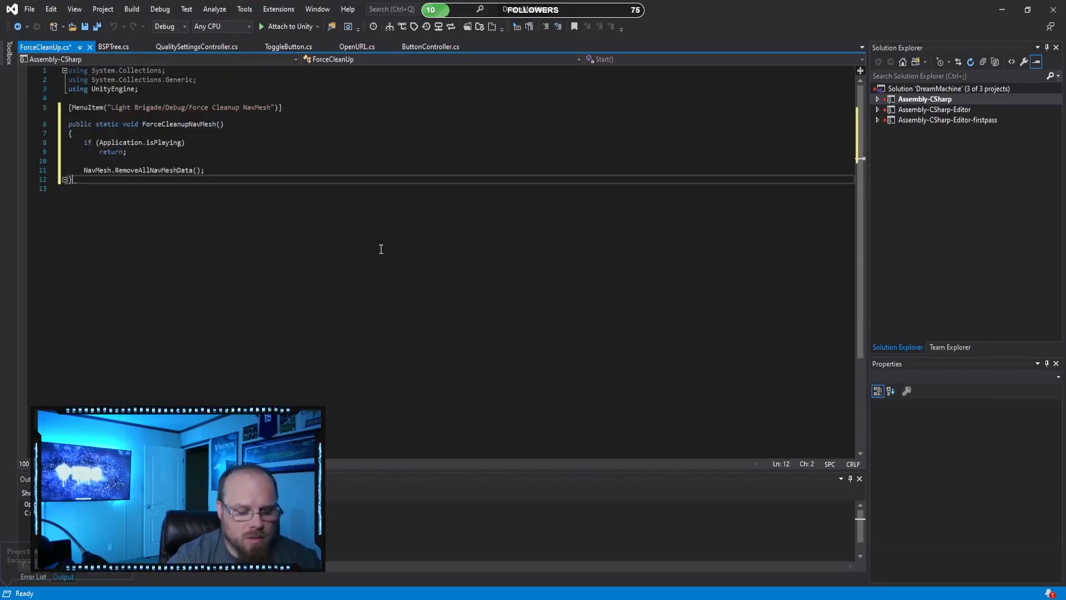
pyautogui.hotkey('ctrl', 's')
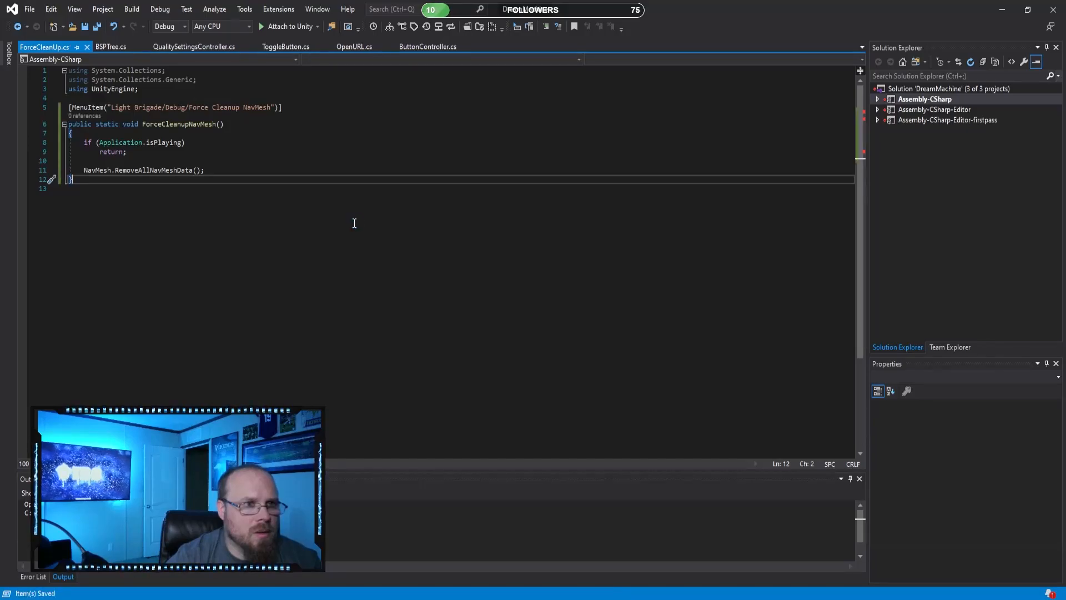
pyautogui.press('Down')
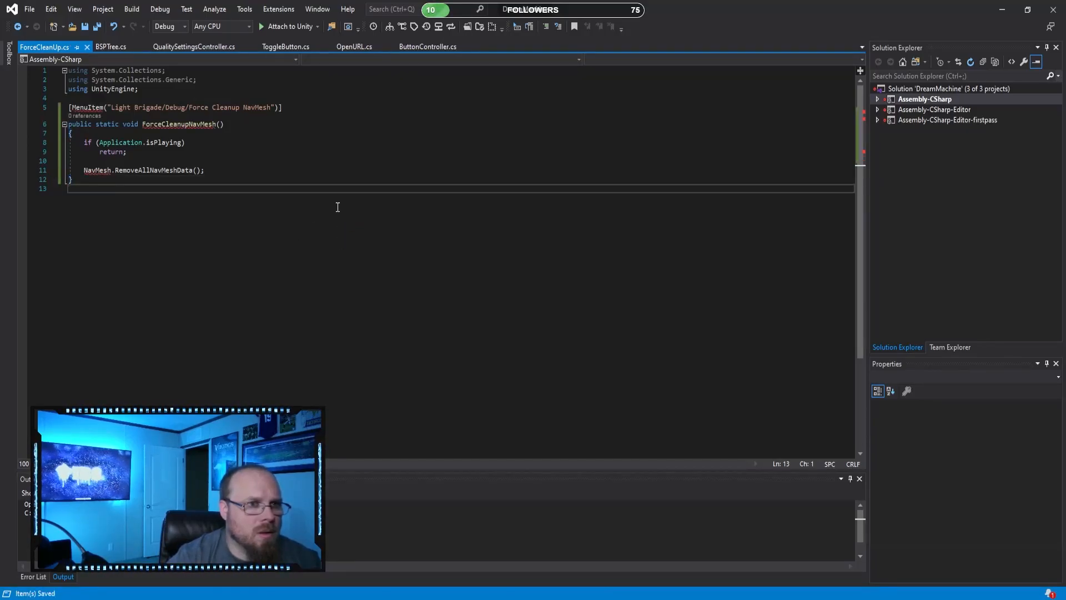
pyautogui.hotkey('alt', 'Tab')
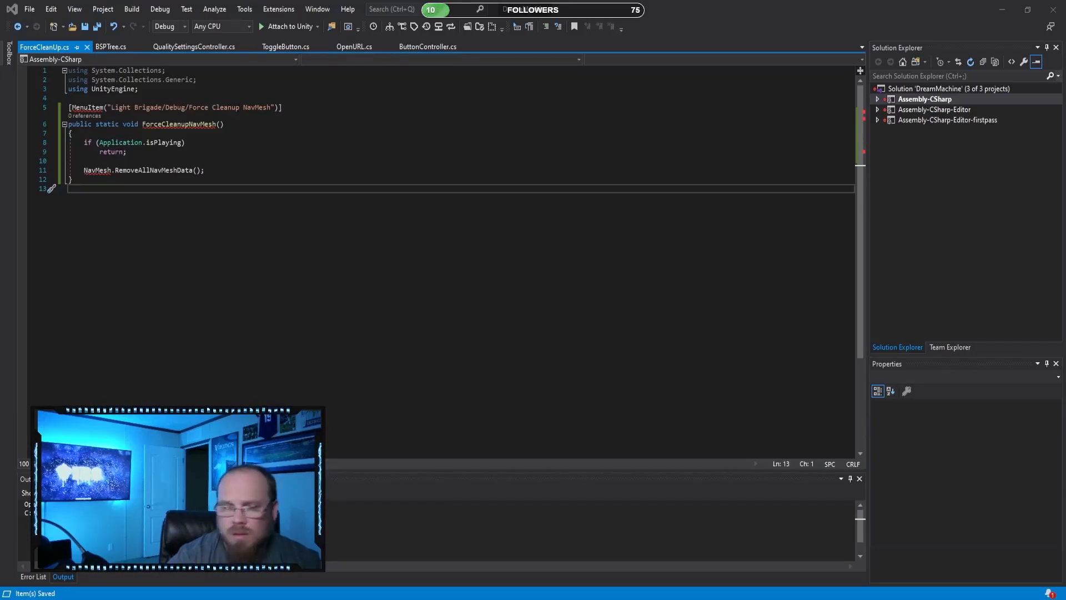
pyautogui.moveTo(100, 108)
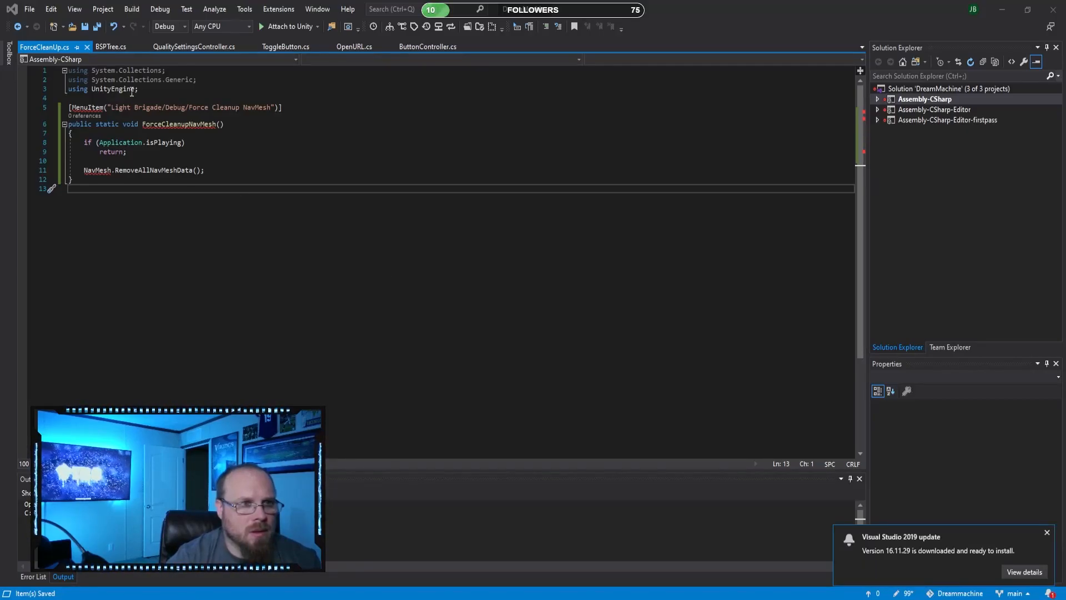
pyautogui.click(139, 89)
pyautogui.press('Return')
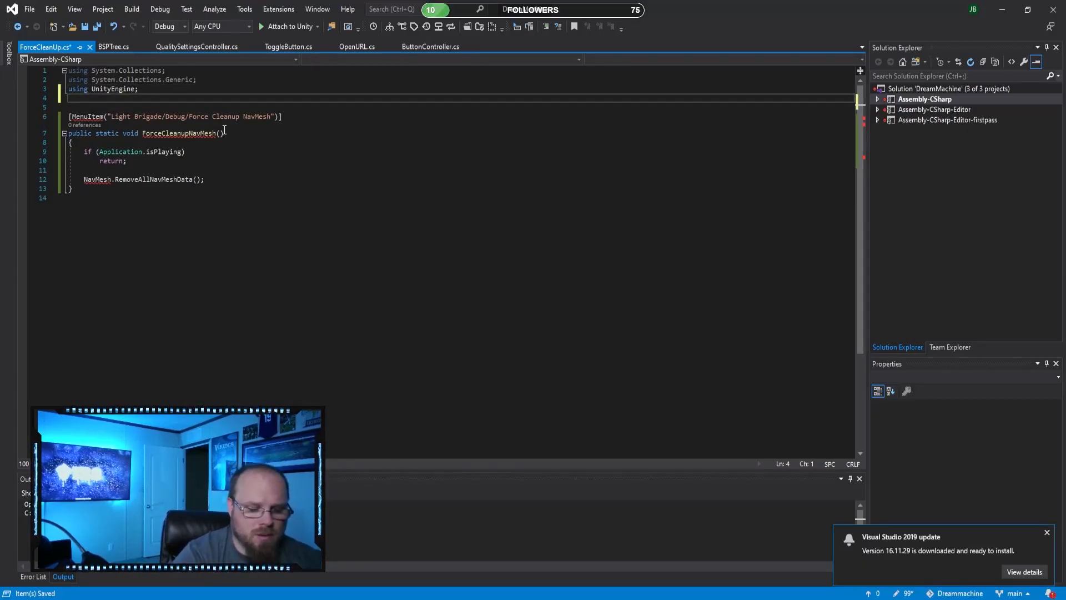
pyautogui.write('using ')
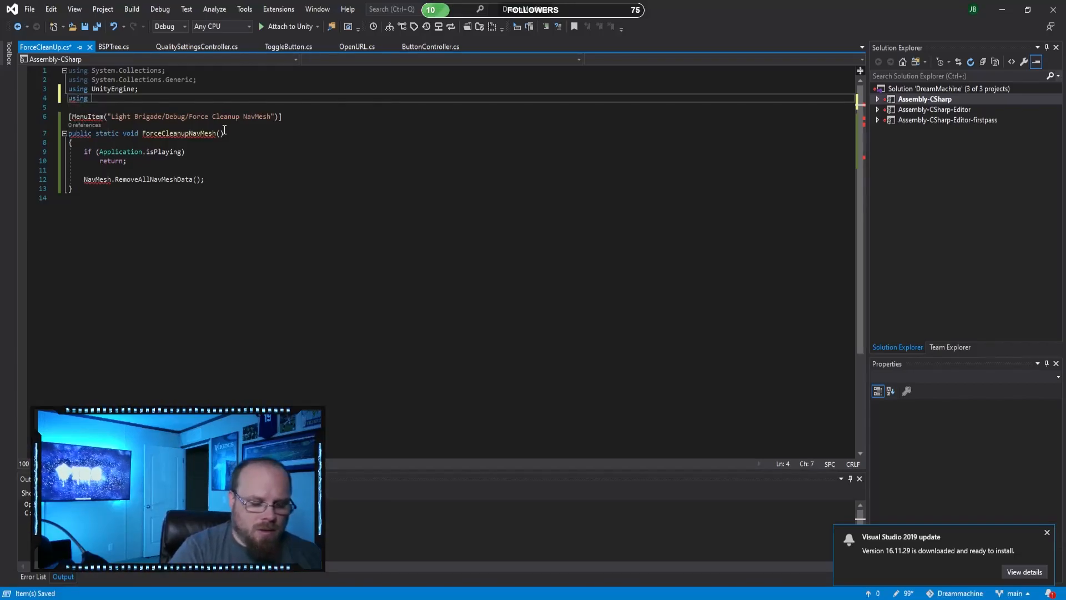
pyautogui.write('uni')
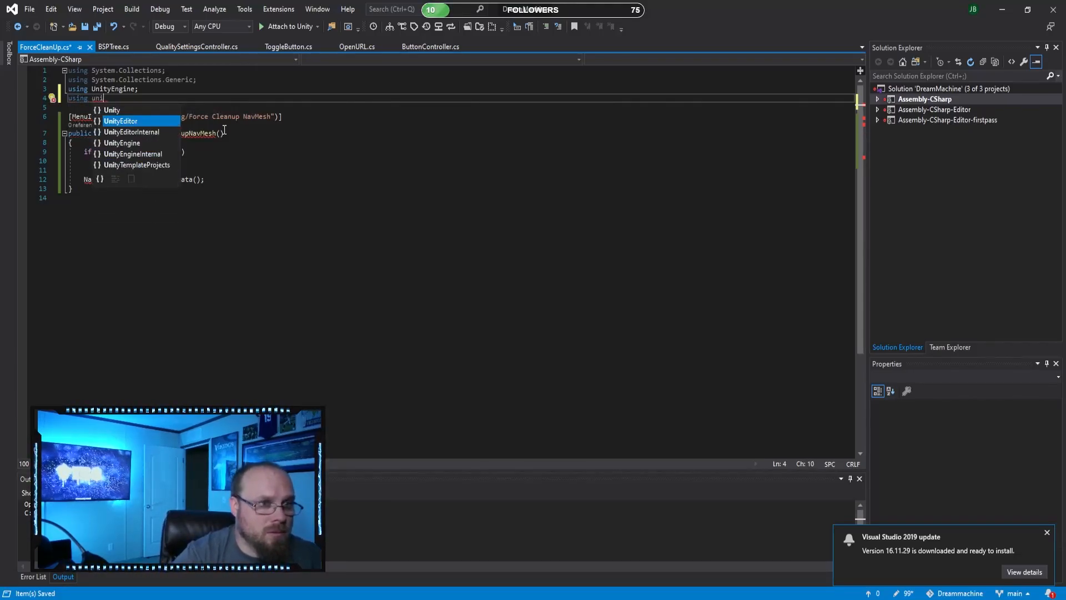
pyautogui.press('Tab')
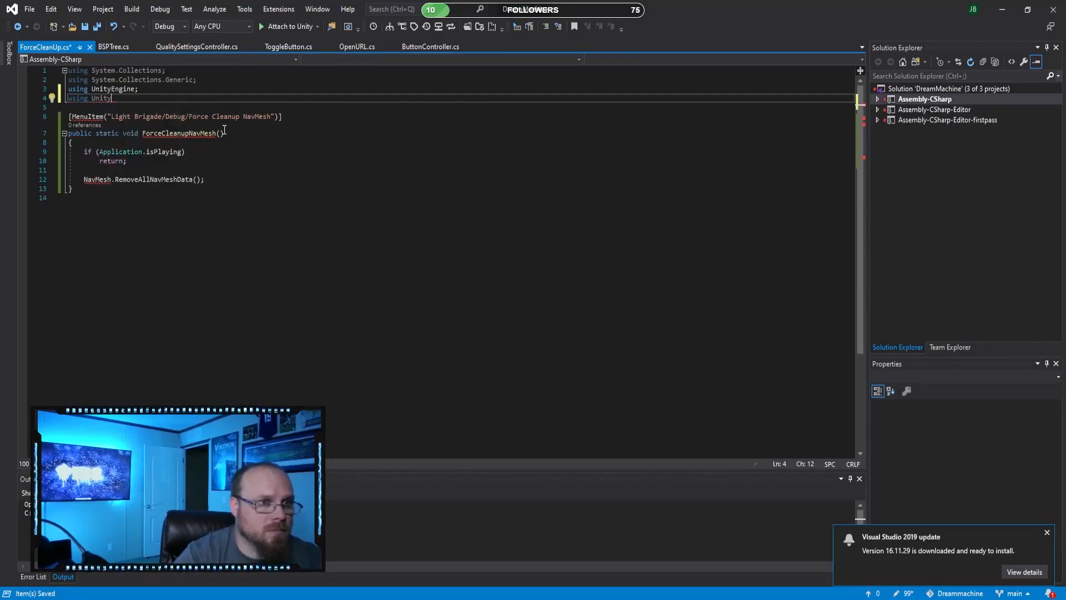
pyautogui.write('Navmes')
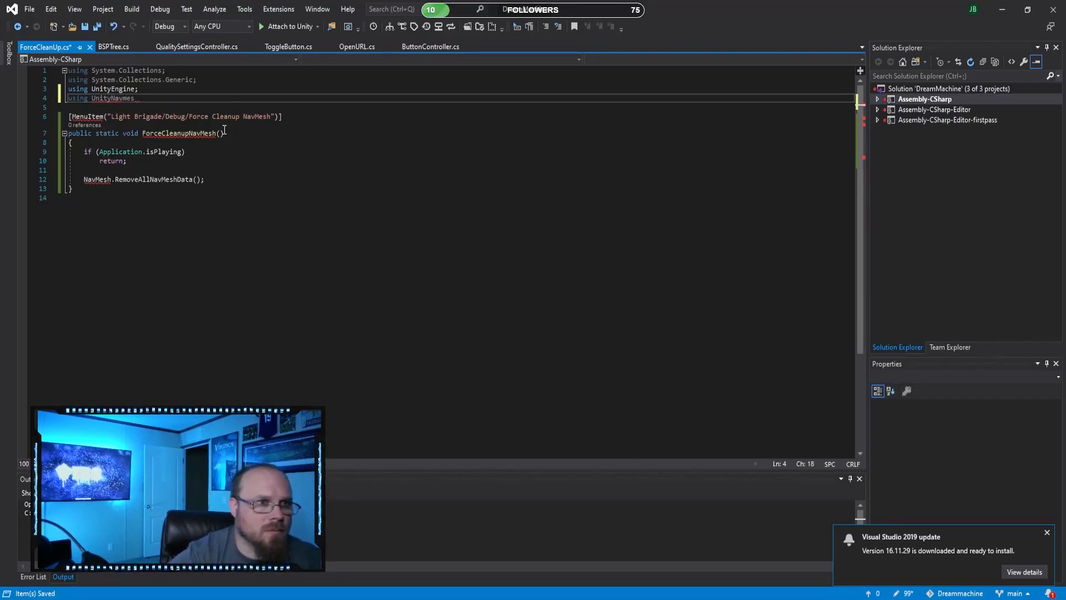
pyautogui.press('BackSpace')
pyautogui.press('BackSpace')
pyautogui.press('BackSpace')
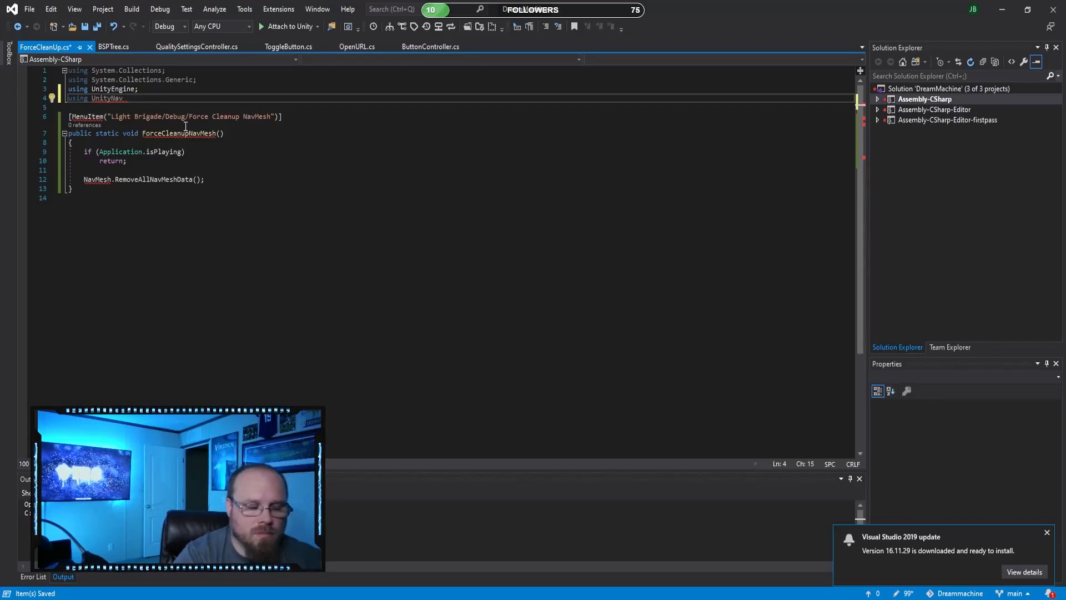
pyautogui.write('me')
pyautogui.click(339, 313)
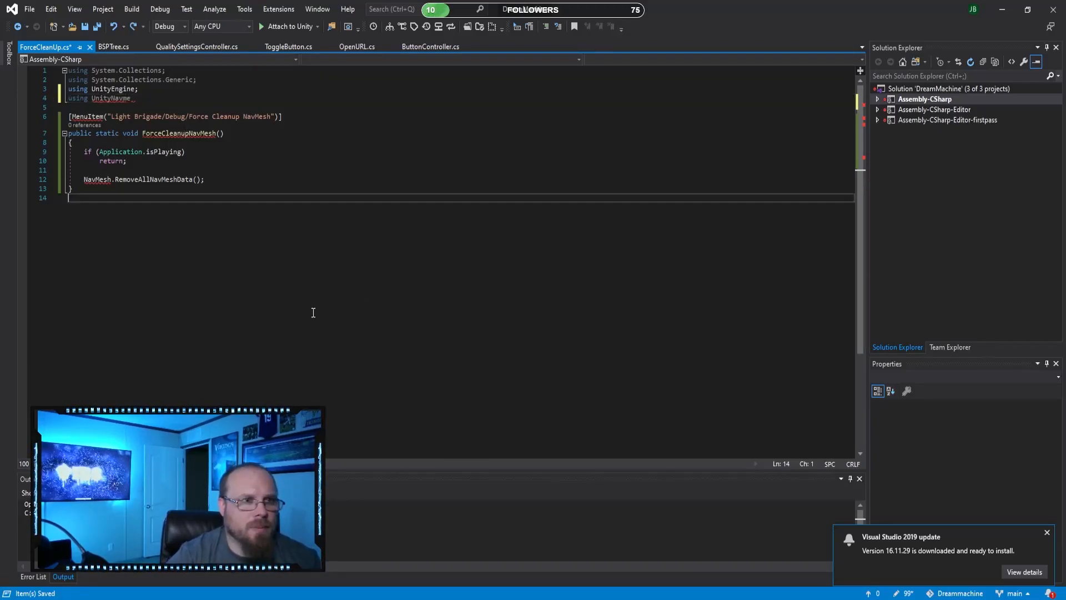
pyautogui.click(138, 100)
pyautogui.press('BackSpace')
pyautogui.press('BackSpace')
pyautogui.press('BackSpace')
pyautogui.press('BackSpace')
pyautogui.press('BackSpace')
pyautogui.press('BackSpace')
pyautogui.press('BackSpace')
pyautogui.press('BackSpace')
pyautogui.press('BackSpace')
pyautogui.press('BackSpace')
pyautogui.press('BackSpace')
pyautogui.press('BackSpace')
pyautogui.press('BackSpace')
pyautogui.press('BackSpace')
pyautogui.press('BackSpace')
pyautogui.press('BackSpace')
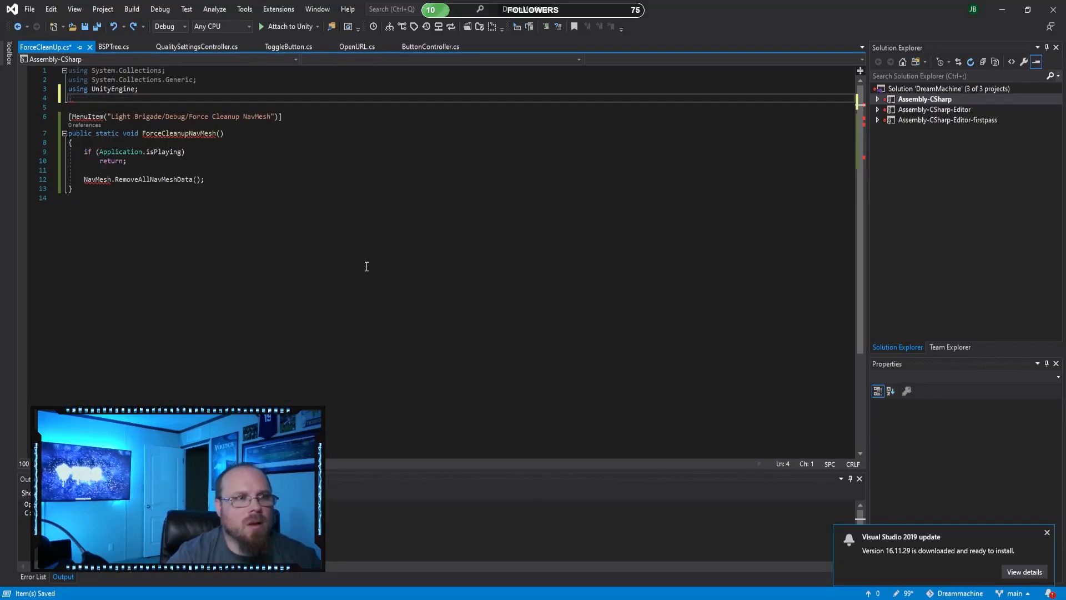
pyautogui.press('BackSpace')
pyautogui.click(379, 295)
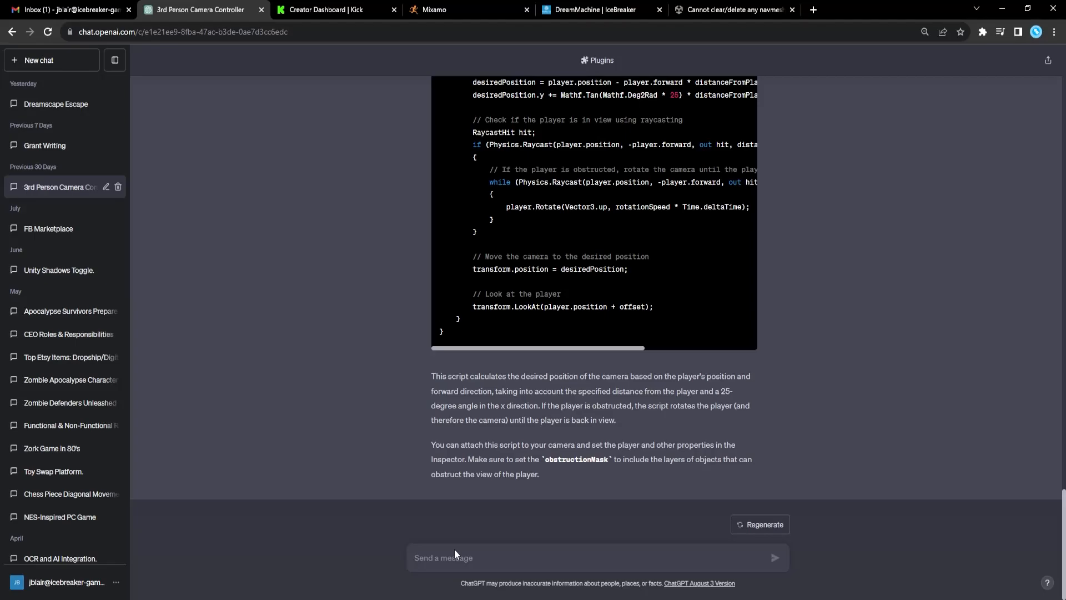
# - Switch to ChatGPT, ask it to create a Unity C# script that removes all navmesh data, and copy the generated code
pyautogui.write('create a unity c')
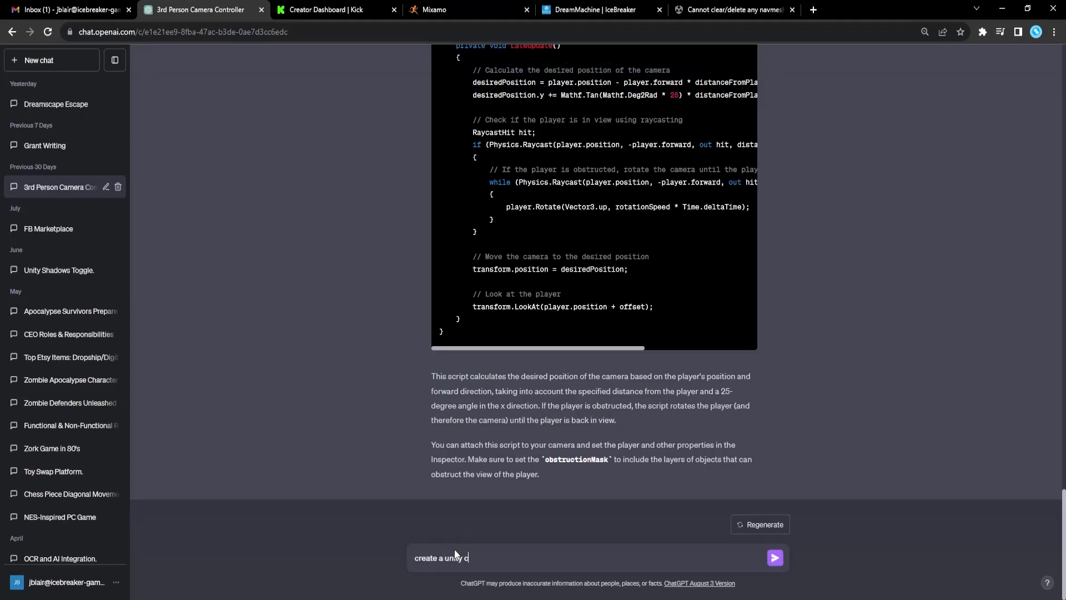
pyautogui.write('# script that removes all nach')
pyautogui.press('BackSpace')
pyautogui.press('BackSpace')
pyautogui.write('vmesh data.')
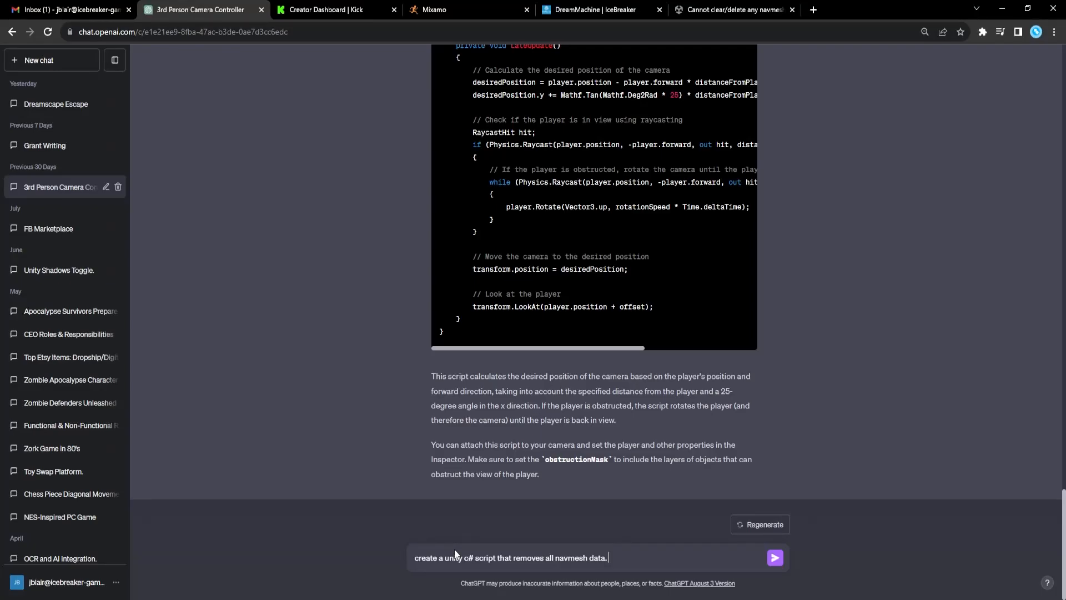
pyautogui.press('Return')
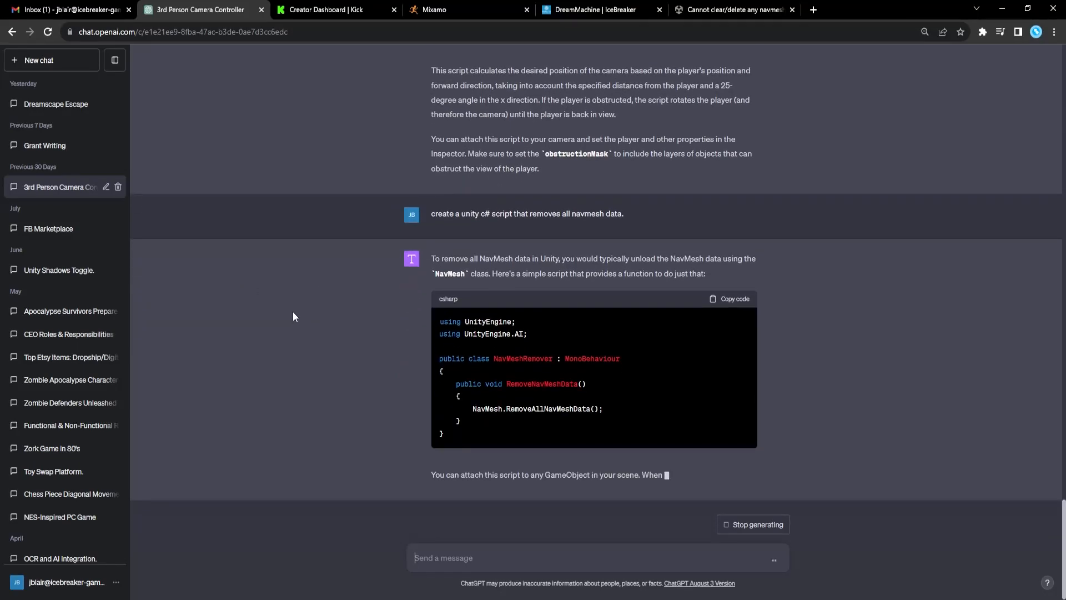
pyautogui.click(714, 285)
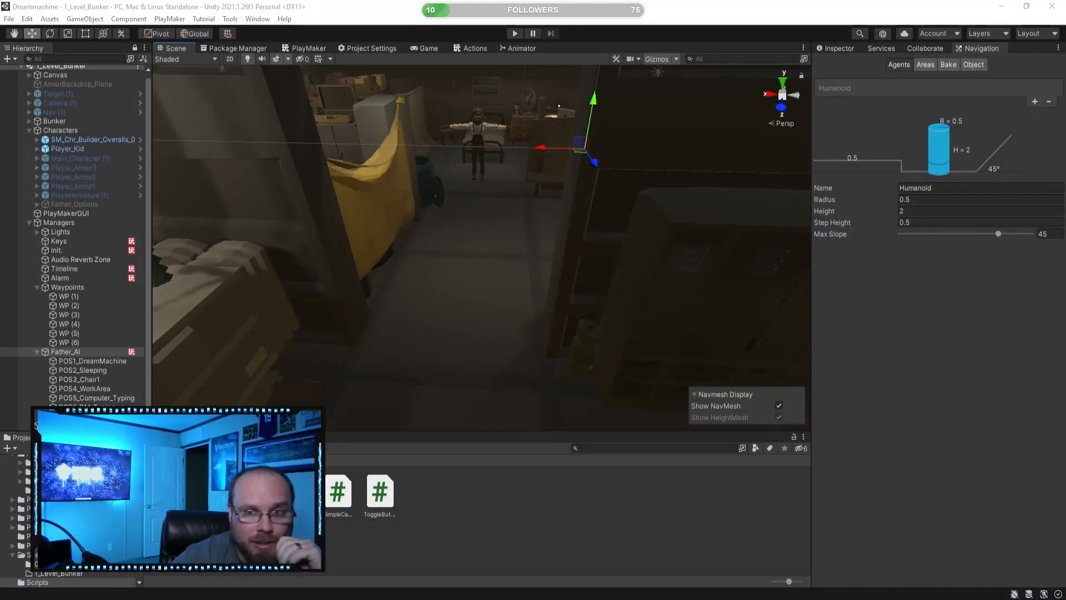
# - Select the SM_Chr_Builder_Overalls_01 character in the Unity scene, and try a Humanoid agent radius of 1.13 before undoing it
pyautogui.moveTo(488, 272); pyautogui.dragTo(414, 217, button='right')
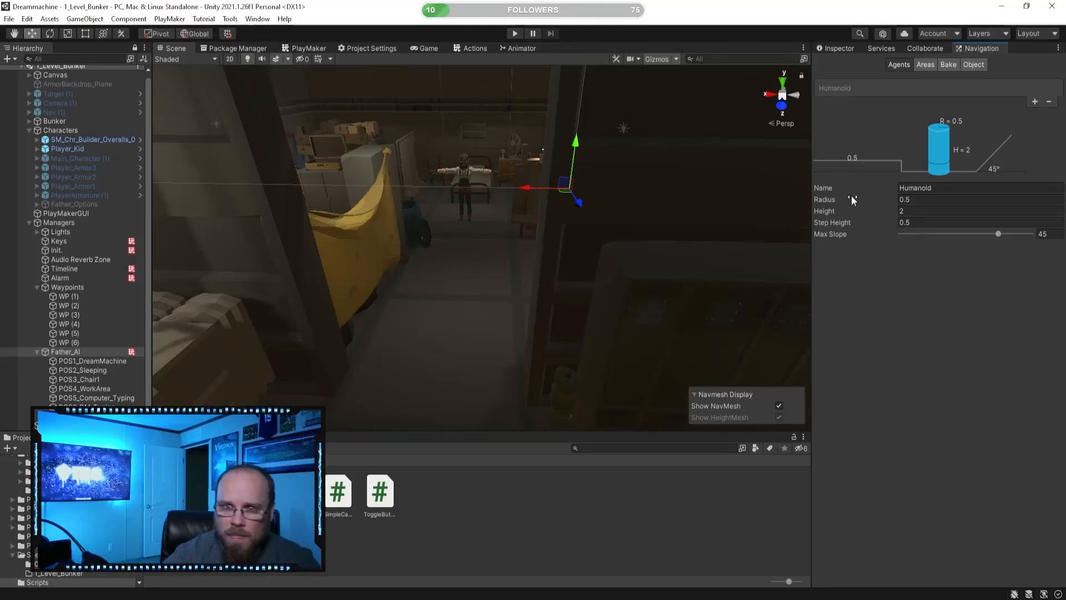
pyautogui.moveTo(467, 234); pyautogui.dragTo(466, 202, button='right')
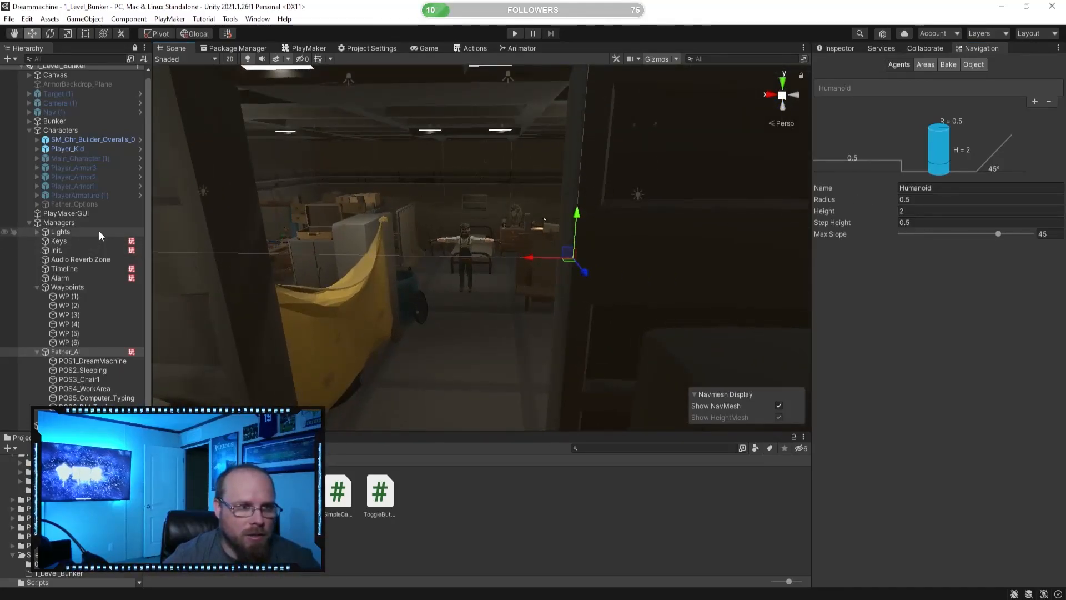
pyautogui.click(89, 140)
pyautogui.press('w')
pyautogui.moveTo(365, 245); pyautogui.dragTo(451, 267, button='right')
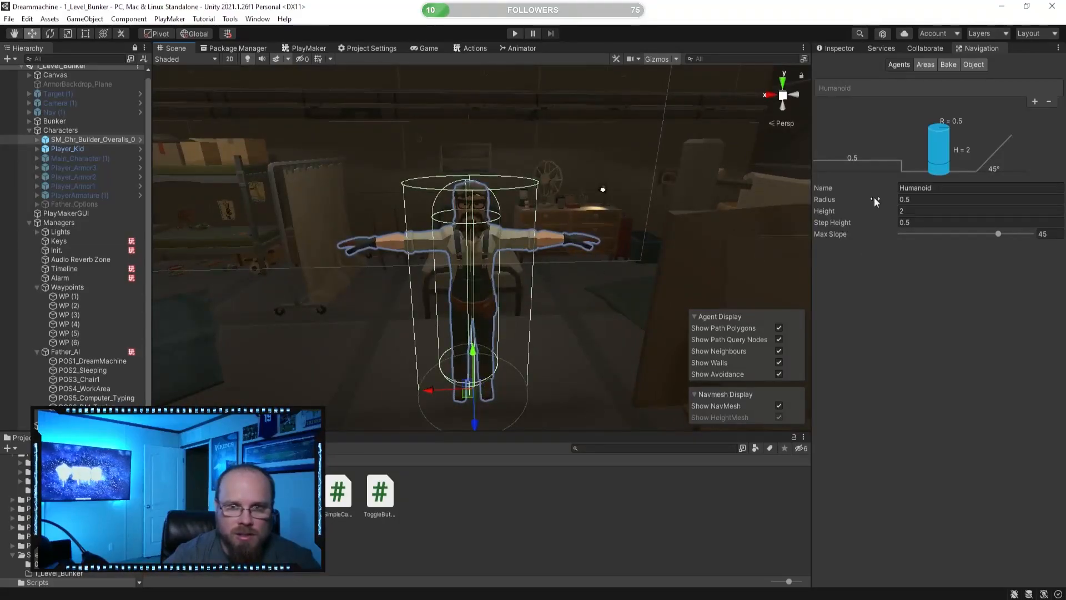
pyautogui.moveTo(864, 201); pyautogui.dragTo(878, 200)
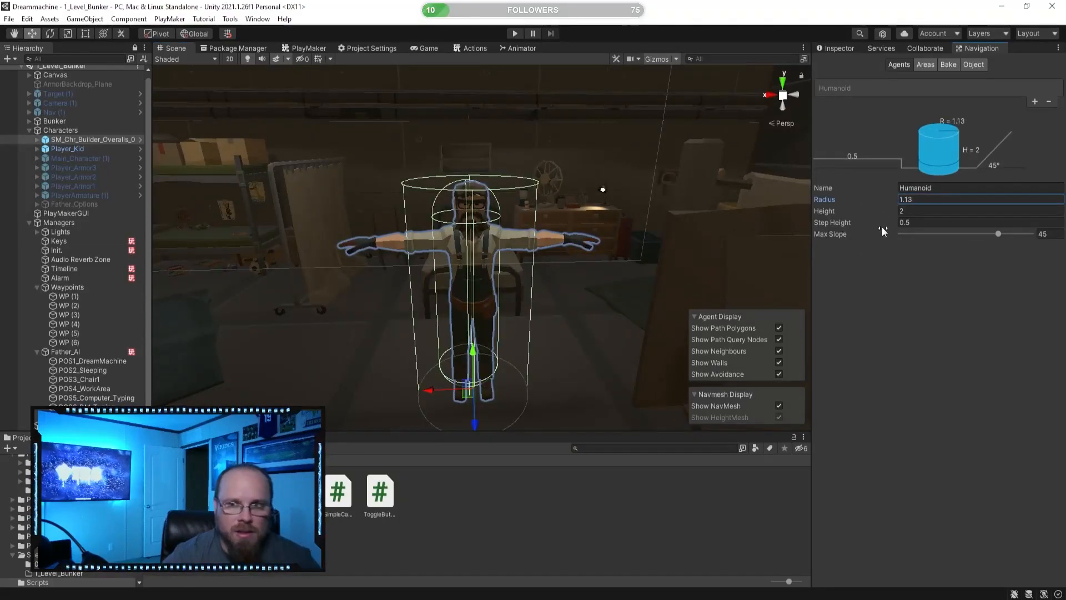
pyautogui.hotkey('ctrl', 'z')
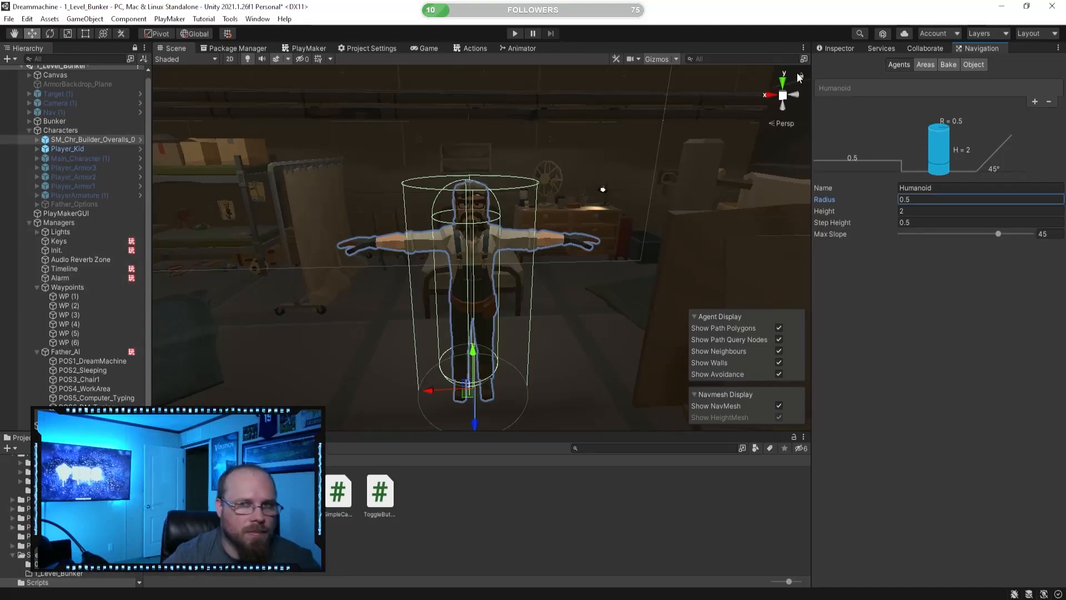
# - Set the obstacle avoidance radius of the father character's Nav Mesh Agent to 0.38
pyautogui.click(839, 48)
pyautogui.scroll(5, 473, 247)
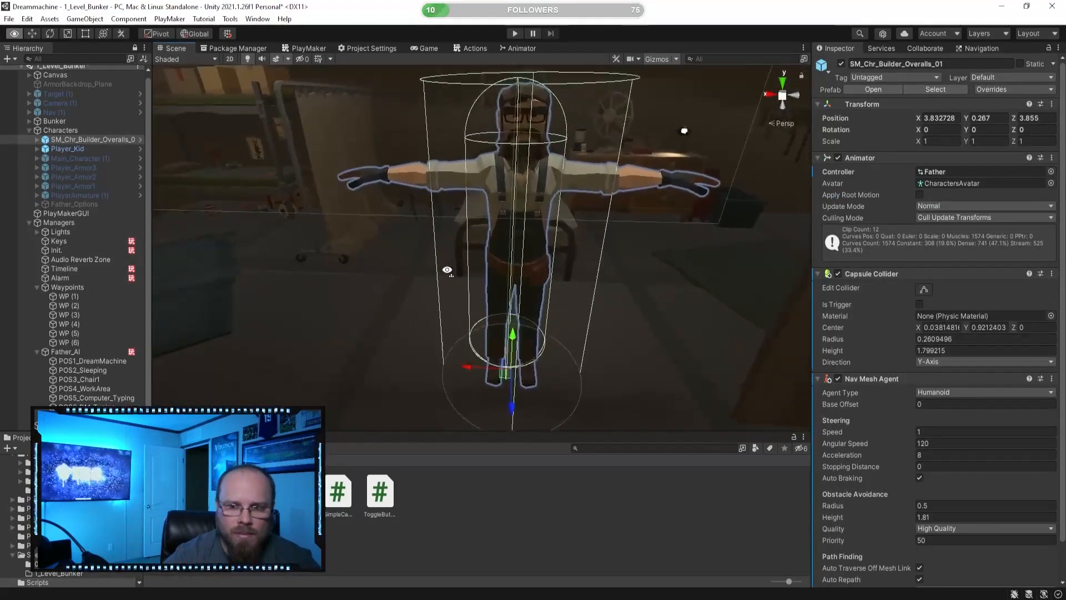
pyautogui.moveTo(899, 505); pyautogui.dragTo(895, 501)
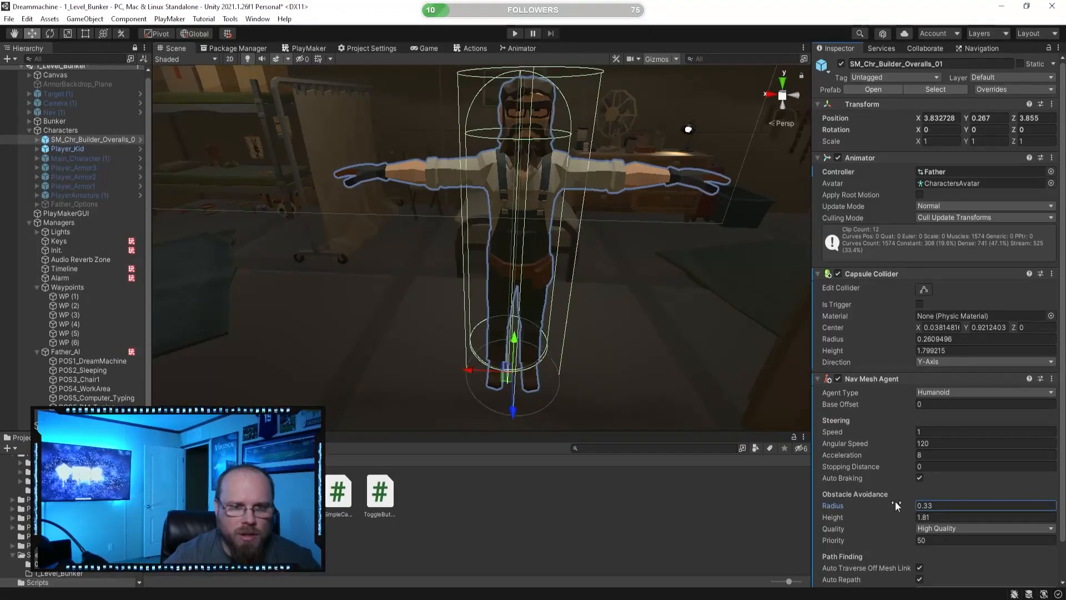
pyautogui.hotkey('ctrl', 'z')
pyautogui.moveTo(526, 412); pyautogui.dragTo(473, 366, button='right')
pyautogui.moveTo(900, 509); pyautogui.dragTo(899, 505)
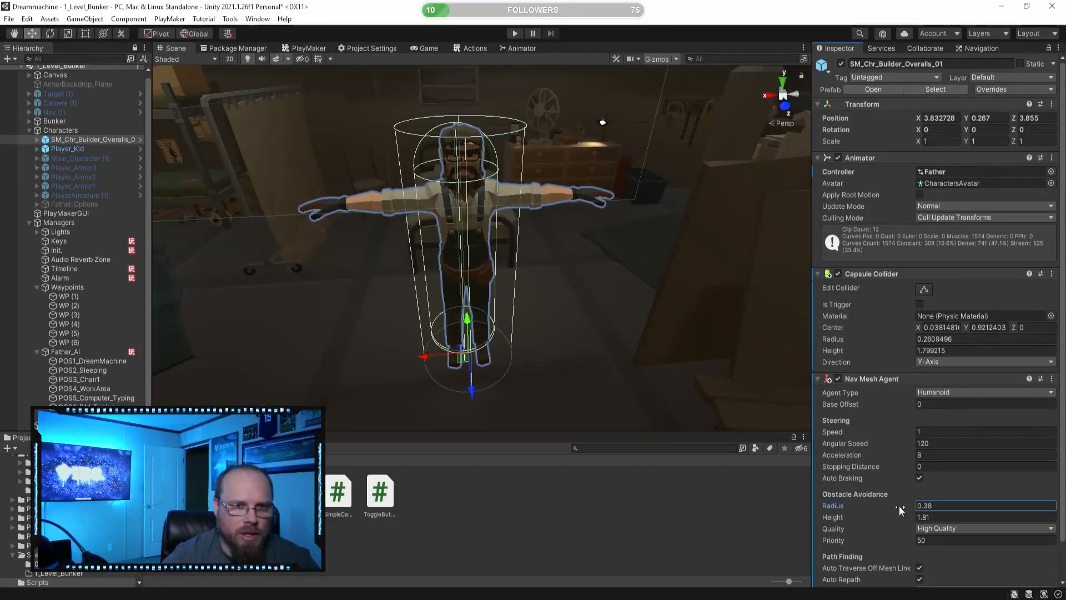
# - Set the base offset of the father's Nav Mesh Agent to -0.01 so its cylinder meets his feet
pyautogui.moveTo(600, 333); pyautogui.dragTo(558, 236, button='right')
pyautogui.press('w')
pyautogui.press('q')
pyautogui.moveTo(902, 404); pyautogui.dragTo(901, 404)
pyautogui.click(951, 403)
pyautogui.write('-0.01')
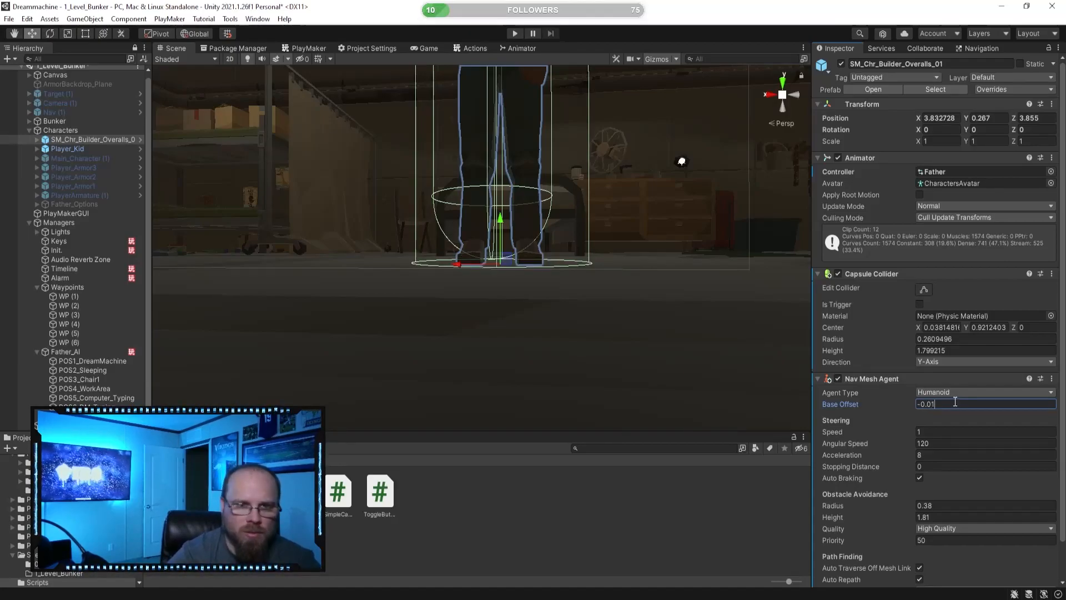
pyautogui.moveTo(578, 322); pyautogui.dragTo(583, 369, button='right')
pyautogui.press('s')
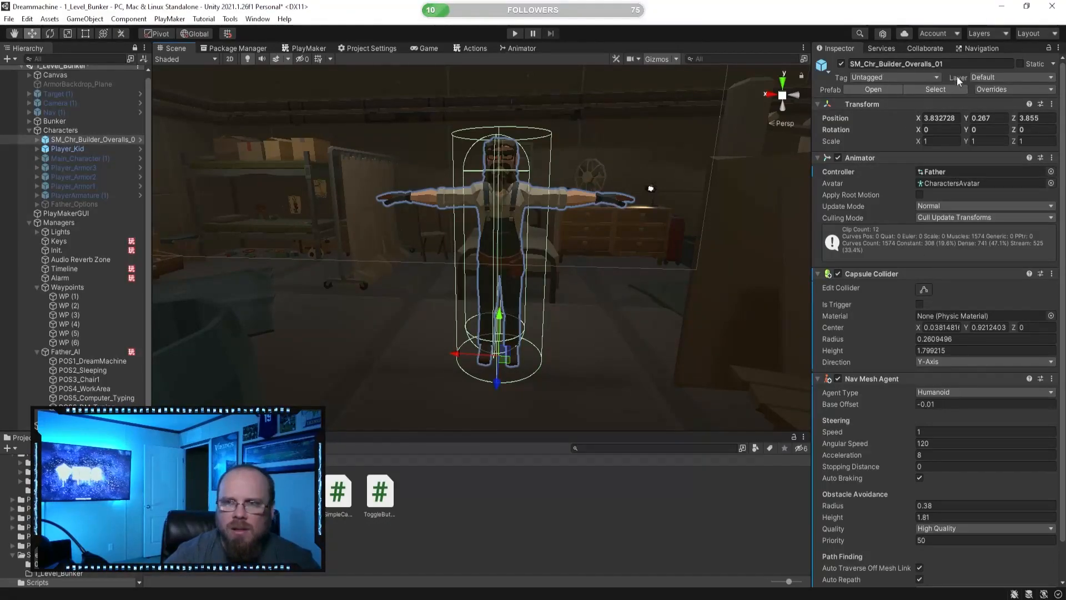
# - Set the Humanoid navigation agent's radius to 0.38, matching the father's Nav Mesh Agent component
pyautogui.click(980, 55)
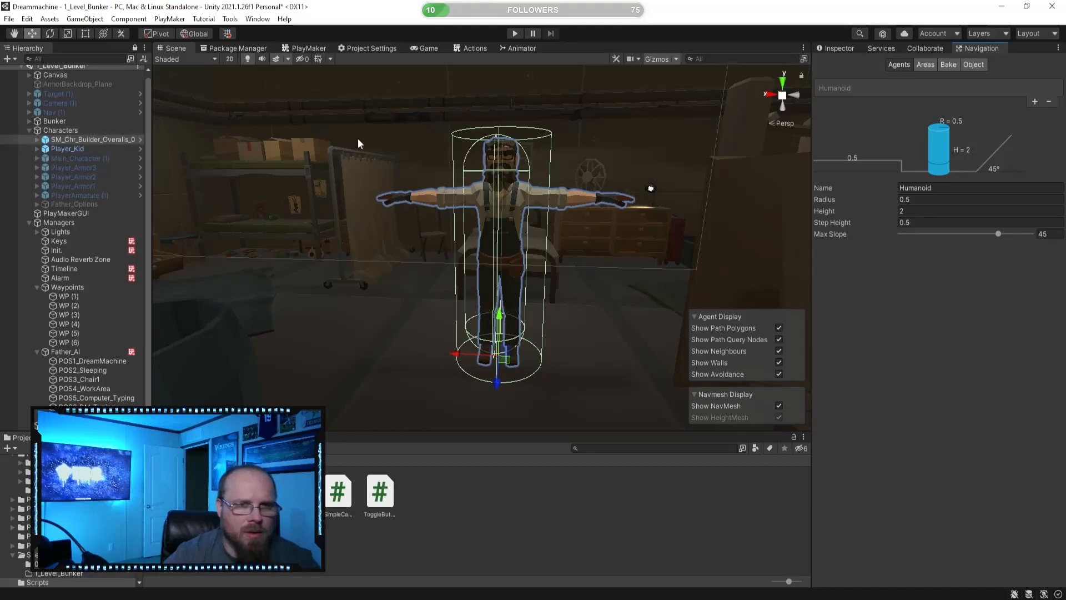
pyautogui.click(836, 48)
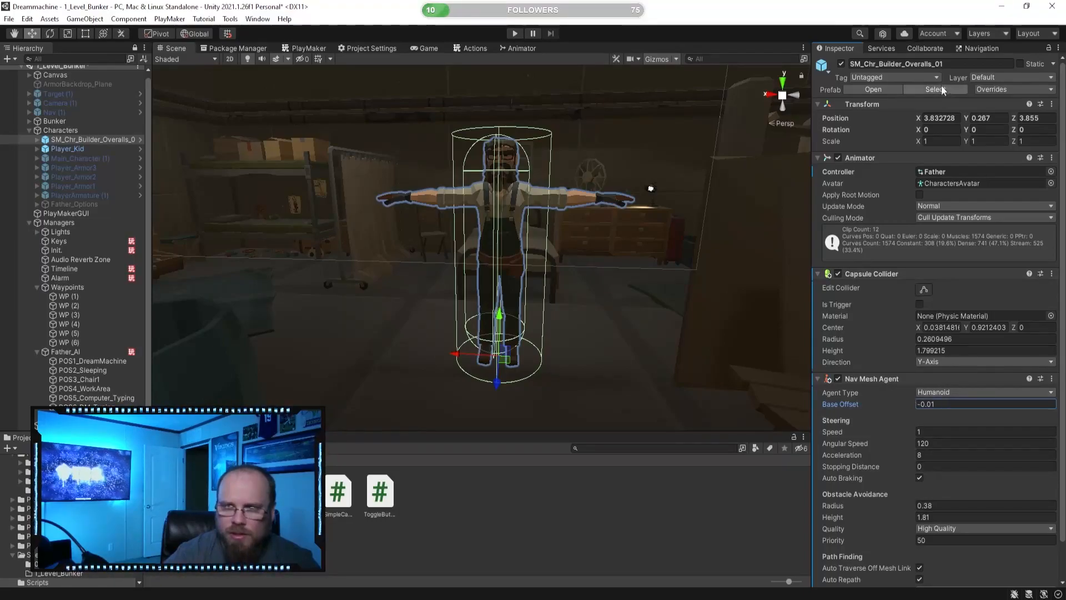
pyautogui.click(984, 49)
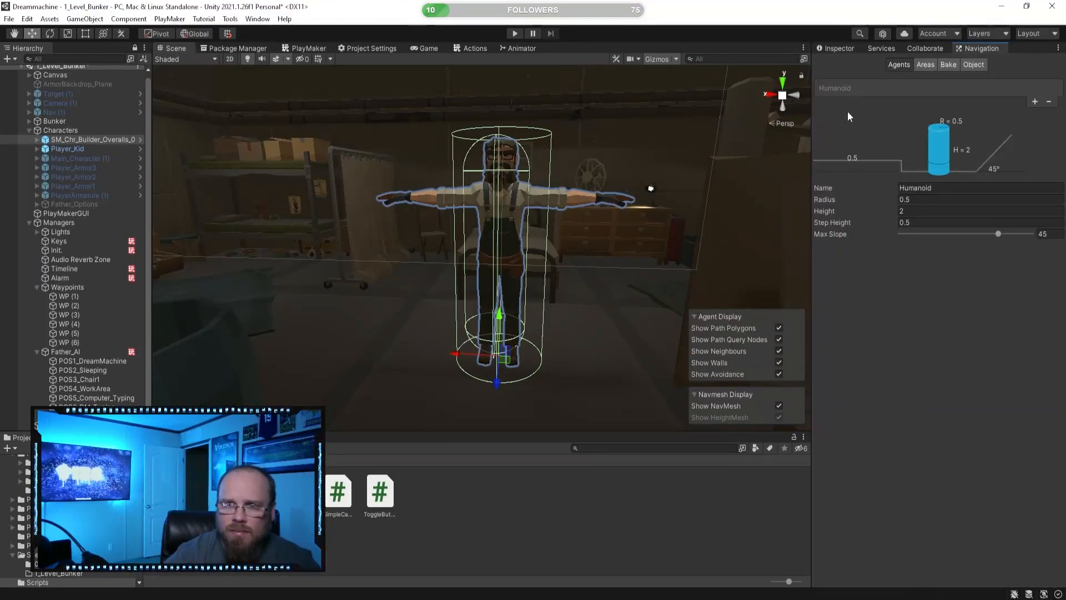
pyautogui.click(839, 49)
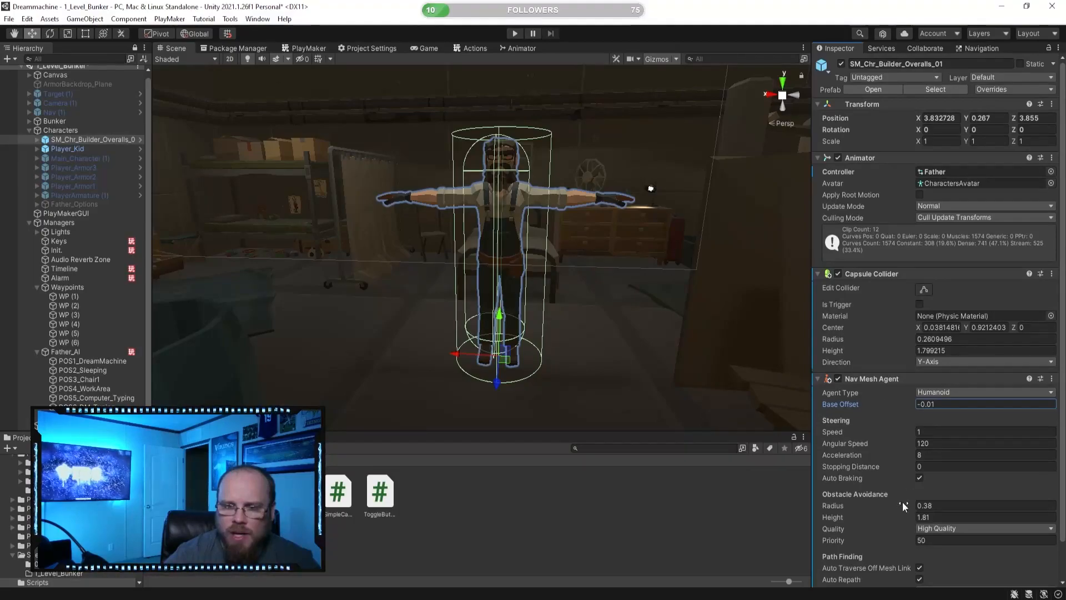
pyautogui.click(982, 49)
pyautogui.click(928, 199)
pyautogui.write('.3')
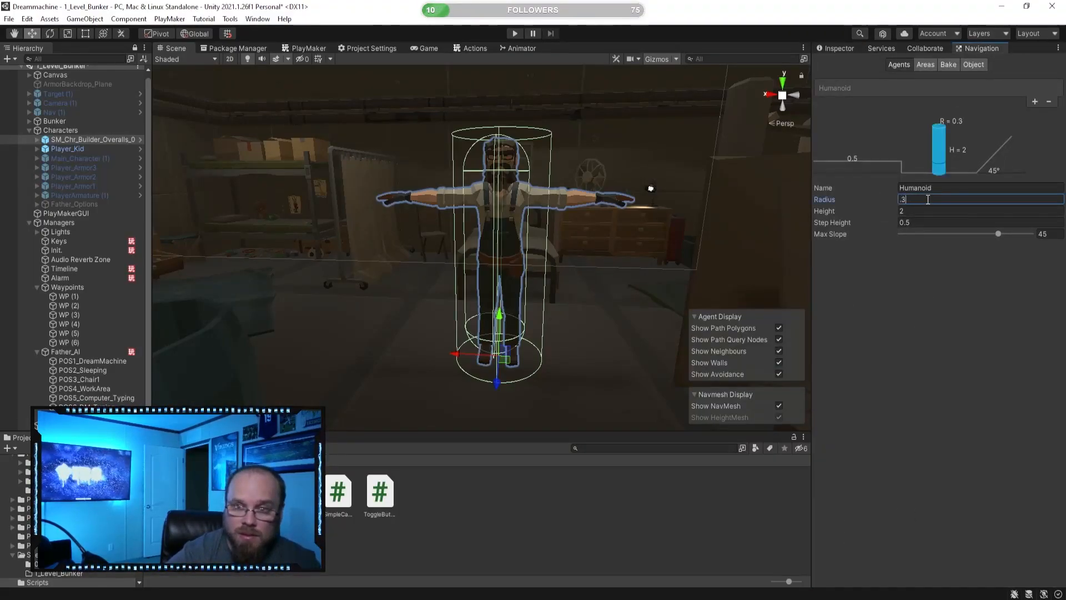
# - Set the Humanoid navigation agent's height to 1.81 and compare the agent values with the father's Nav Mesh Agent component
pyautogui.click(842, 49)
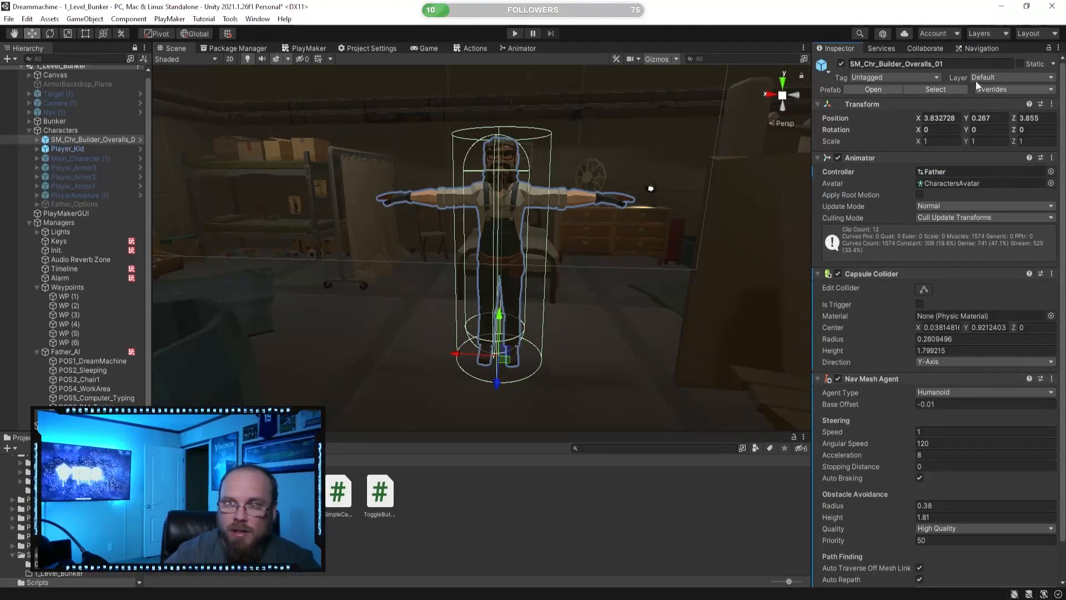
pyautogui.click(978, 49)
pyautogui.click(836, 47)
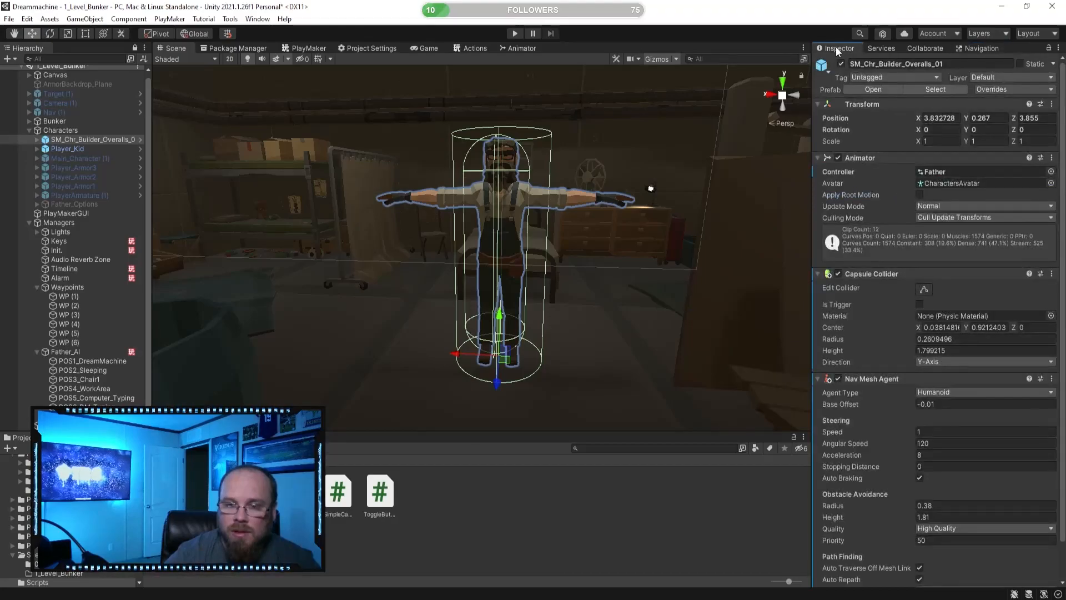
pyautogui.click(979, 49)
pyautogui.click(922, 211)
pyautogui.write('1.81')
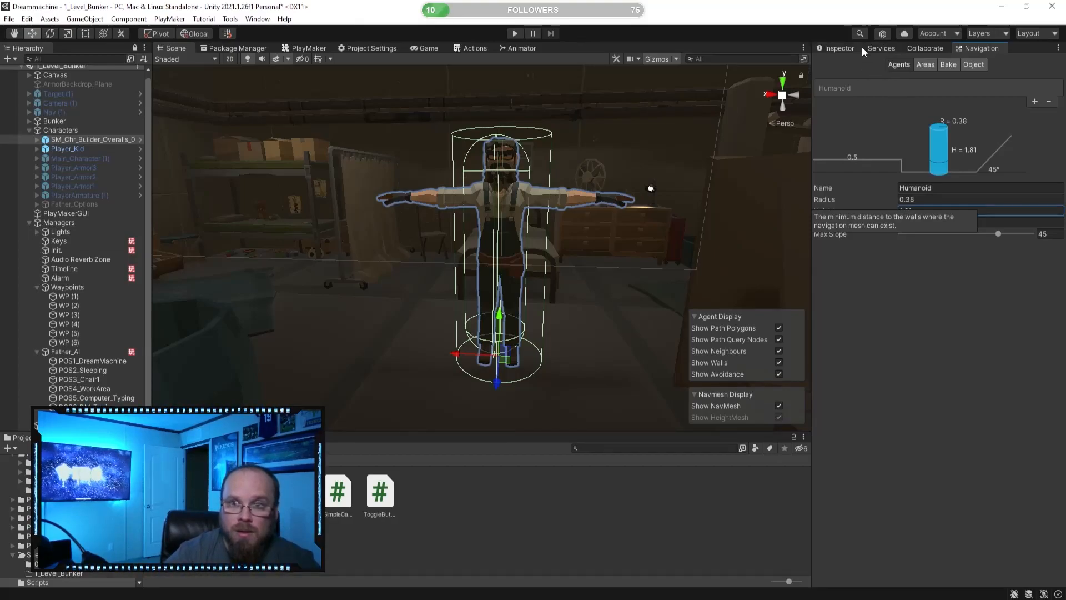
pyautogui.click(847, 50)
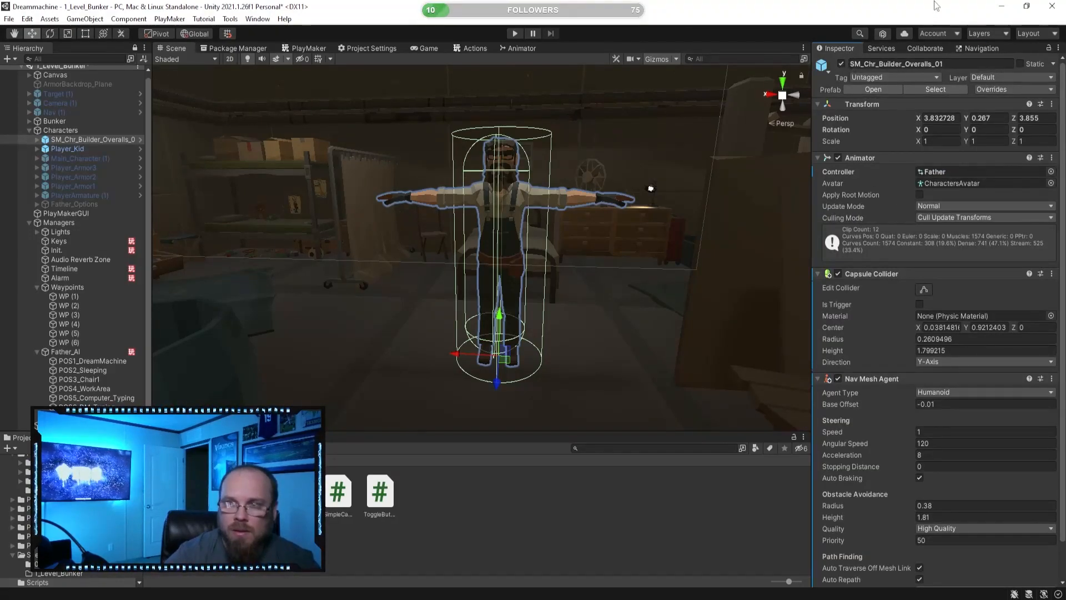
pyautogui.click(974, 50)
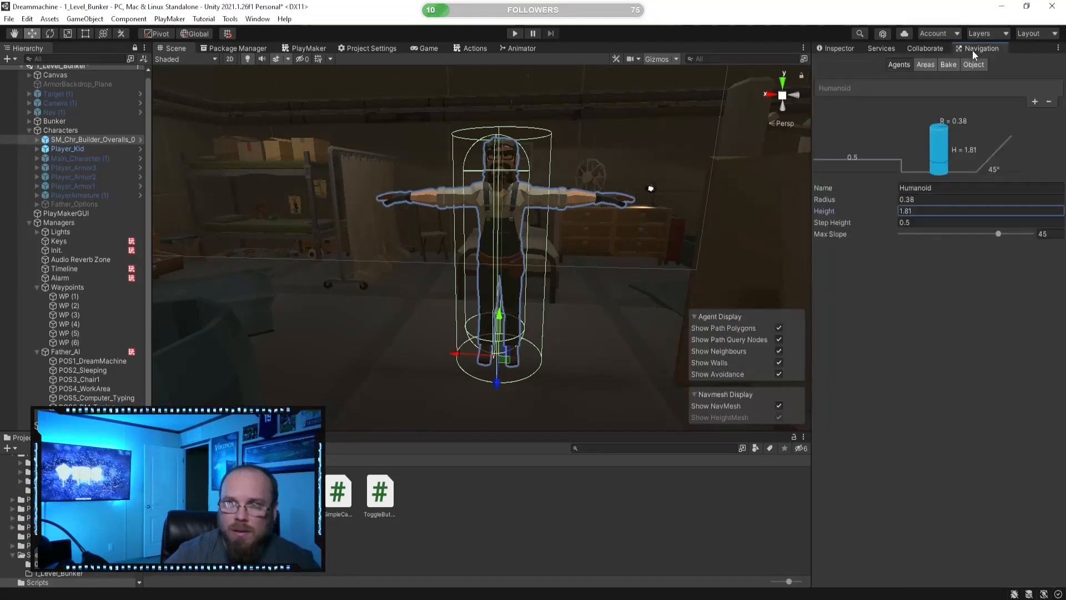
# - Set the baked agent radius to 0.38, matching the father's Nav Mesh Agent component
pyautogui.click(846, 48)
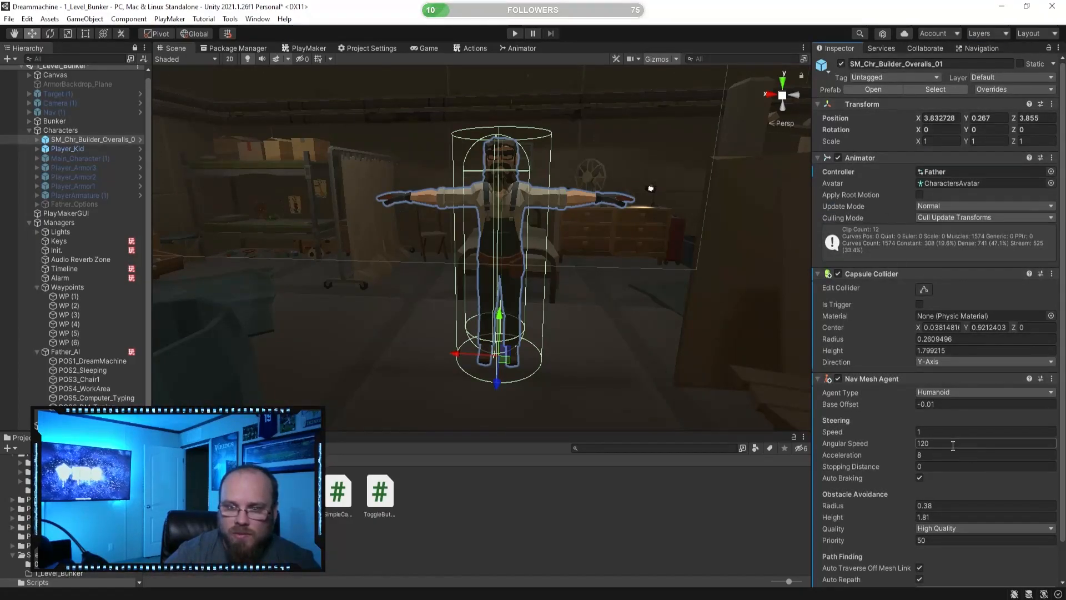
pyautogui.scroll(-2, 945, 459)
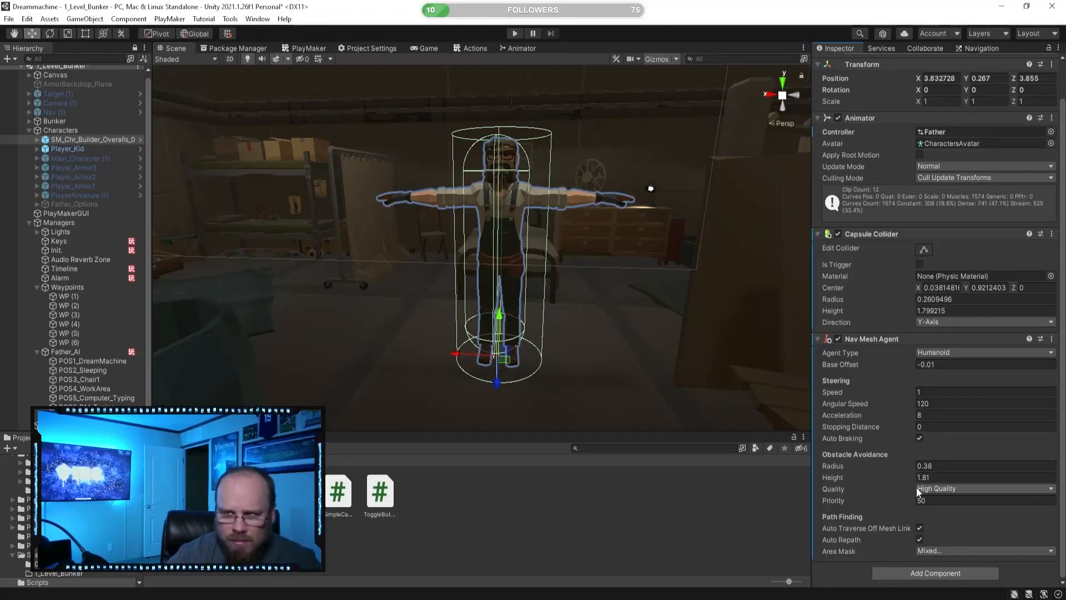
pyautogui.click(982, 48)
pyautogui.click(942, 211)
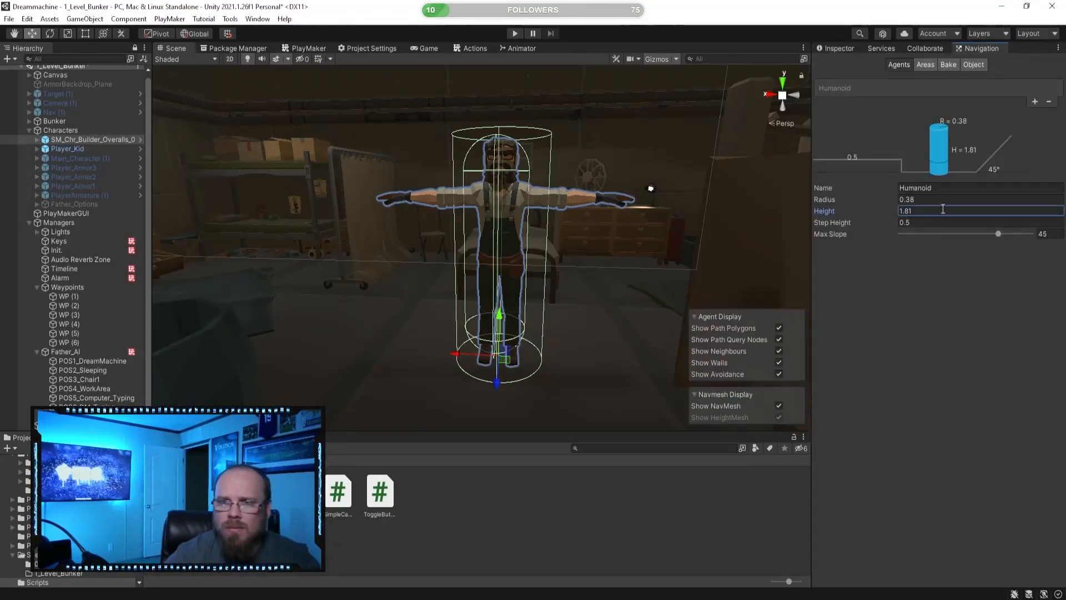
pyautogui.click(949, 65)
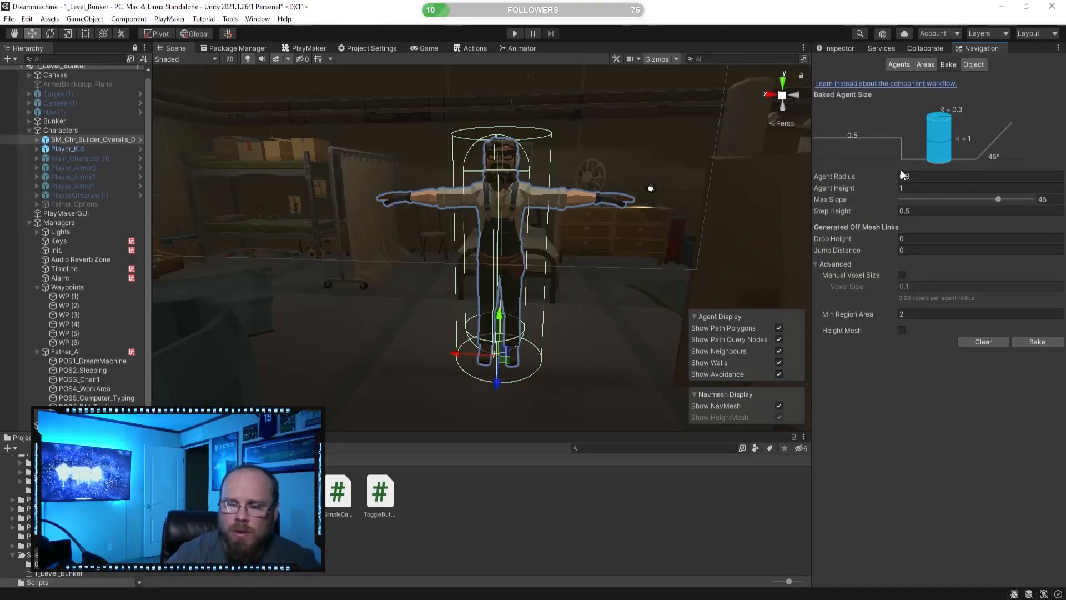
pyautogui.click(842, 49)
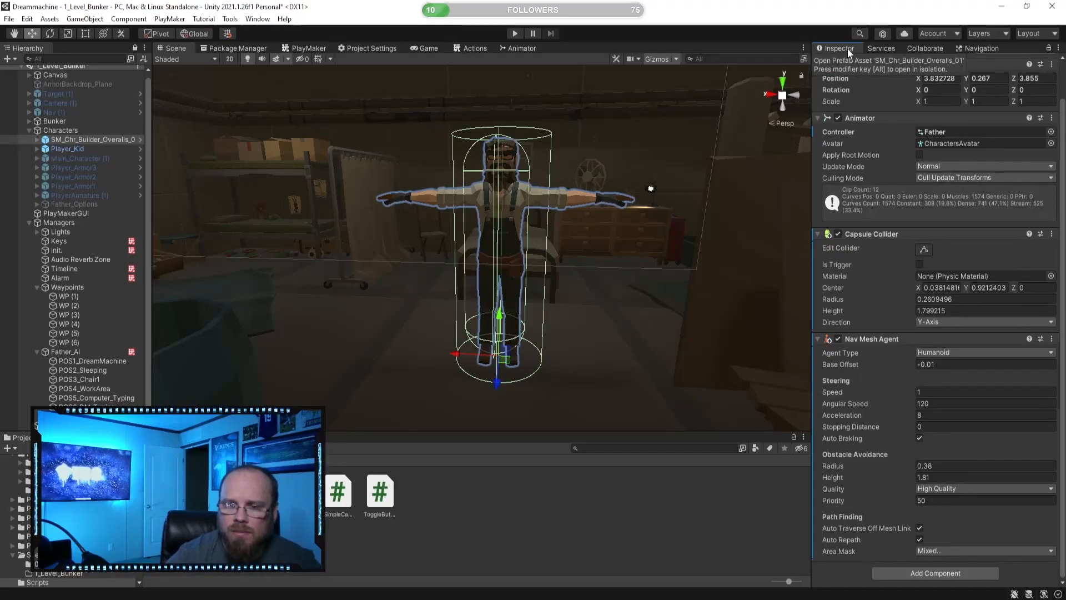
pyautogui.click(978, 48)
pyautogui.click(924, 176)
pyautogui.click(937, 174)
pyautogui.write('8')
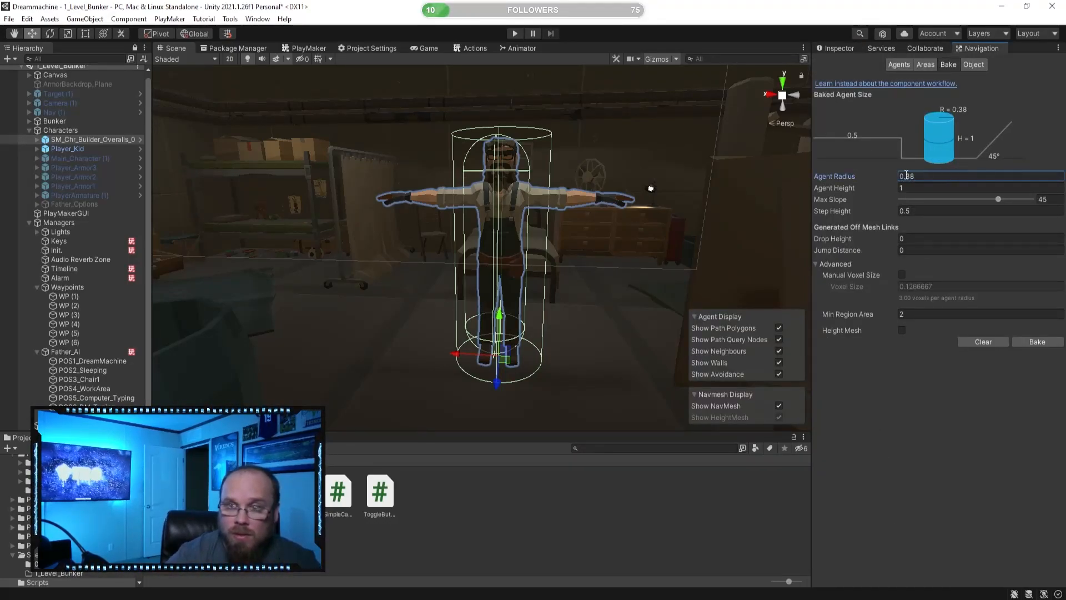
# - Set the baked agent height to 1.81 and its maximum slope to 30 degrees
pyautogui.click(846, 48)
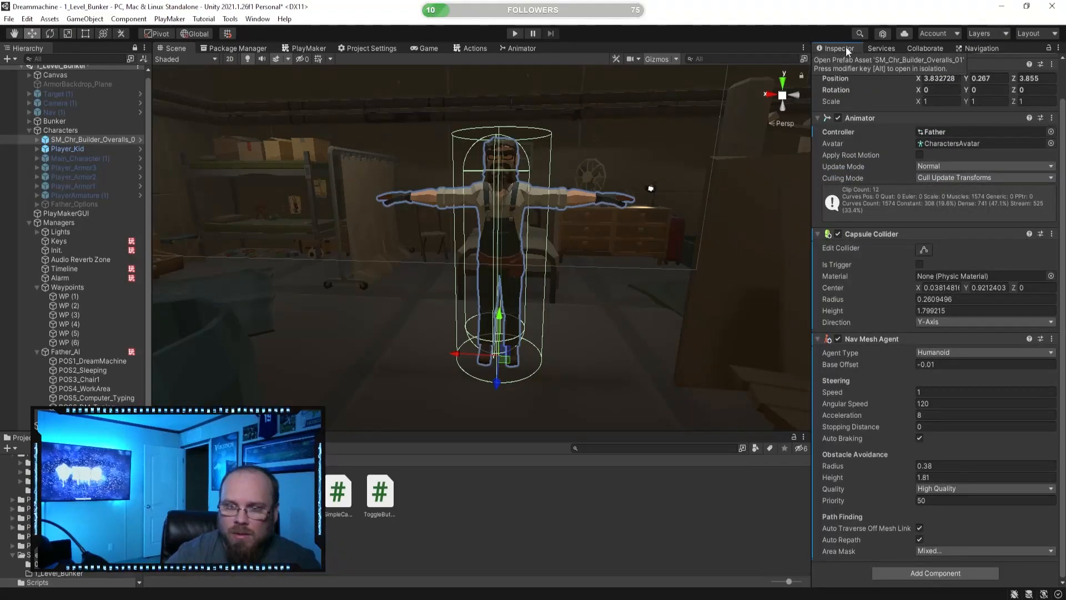
pyautogui.click(975, 48)
pyautogui.click(935, 187)
pyautogui.write('1.81')
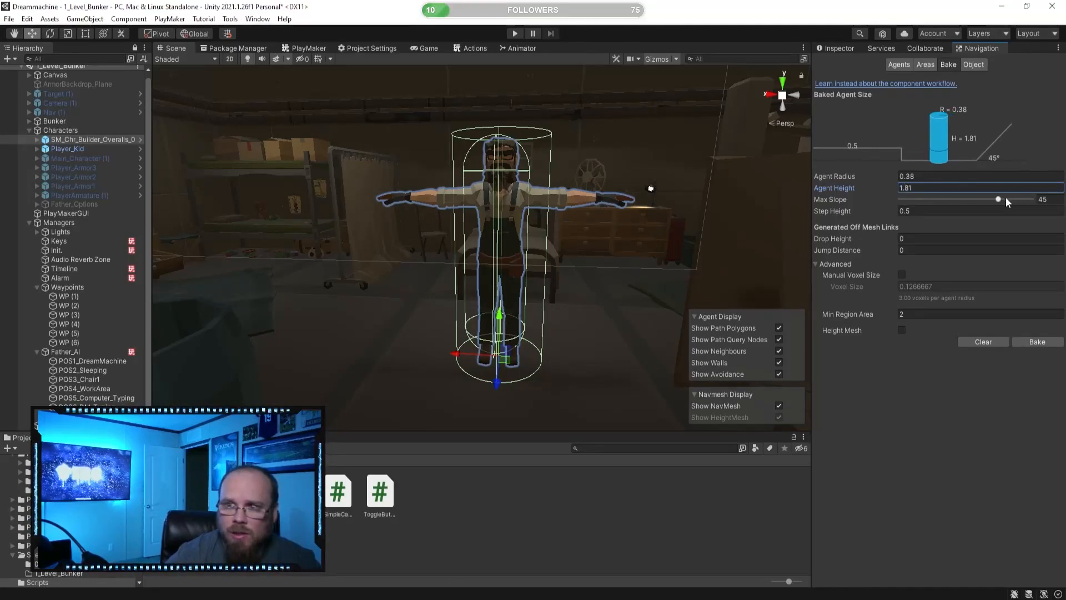
pyautogui.moveTo(985, 201)
pyautogui.mouseDown()
pyautogui.moveTo(975, 202)
pyautogui.moveTo(1004, 204)
pyautogui.moveTo(972, 205)
pyautogui.mouseUp()
pyautogui.click(1060, 200)
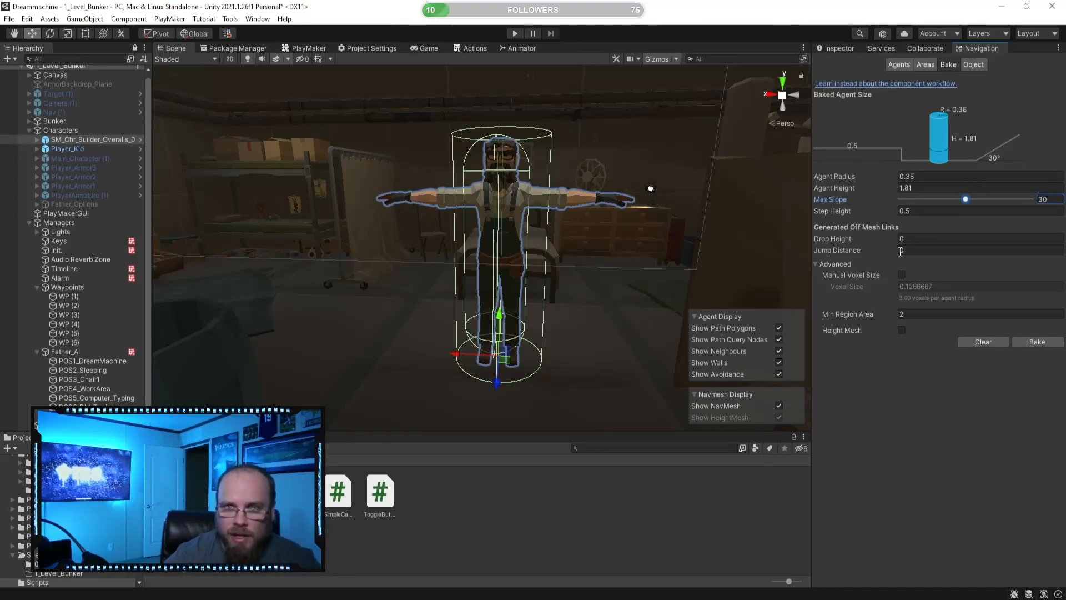
# - Set the Humanoid navigation agent's maximum slope to 30 degrees, matching the bake settings
pyautogui.click(849, 49)
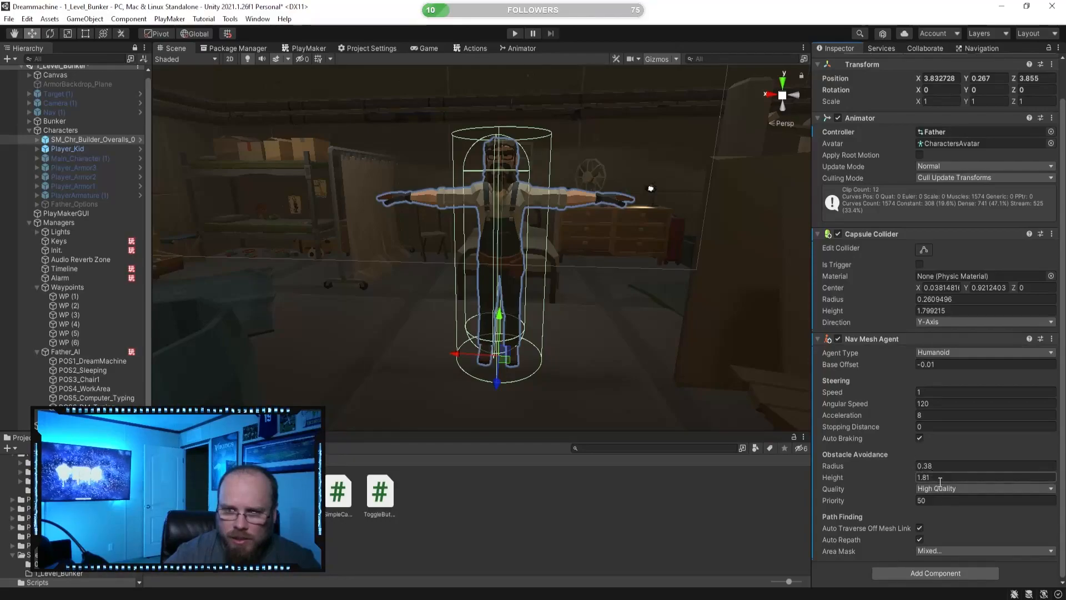
pyautogui.click(954, 48)
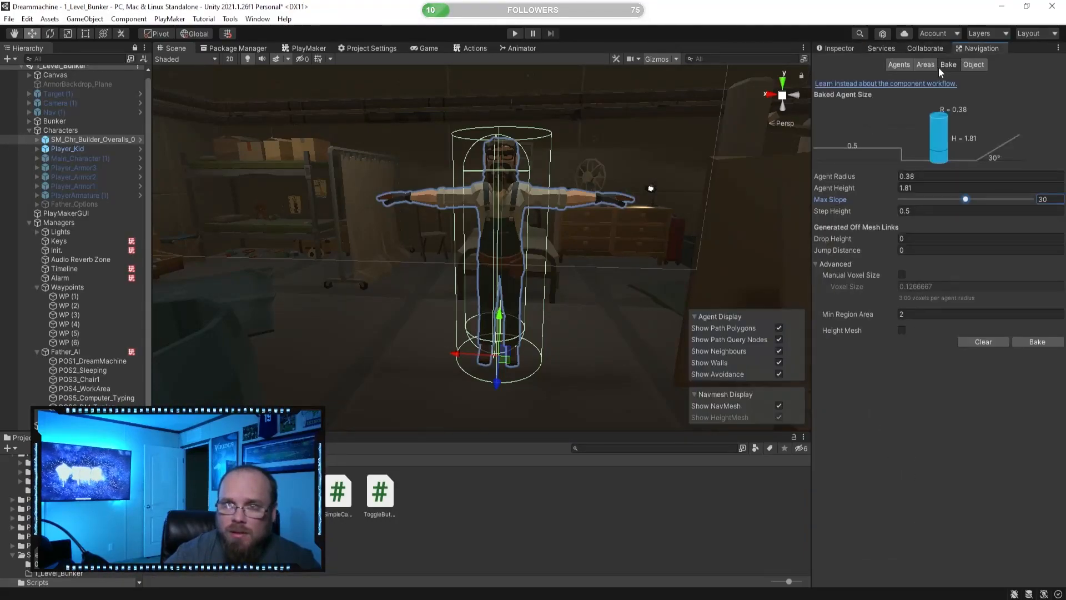
pyautogui.click(899, 66)
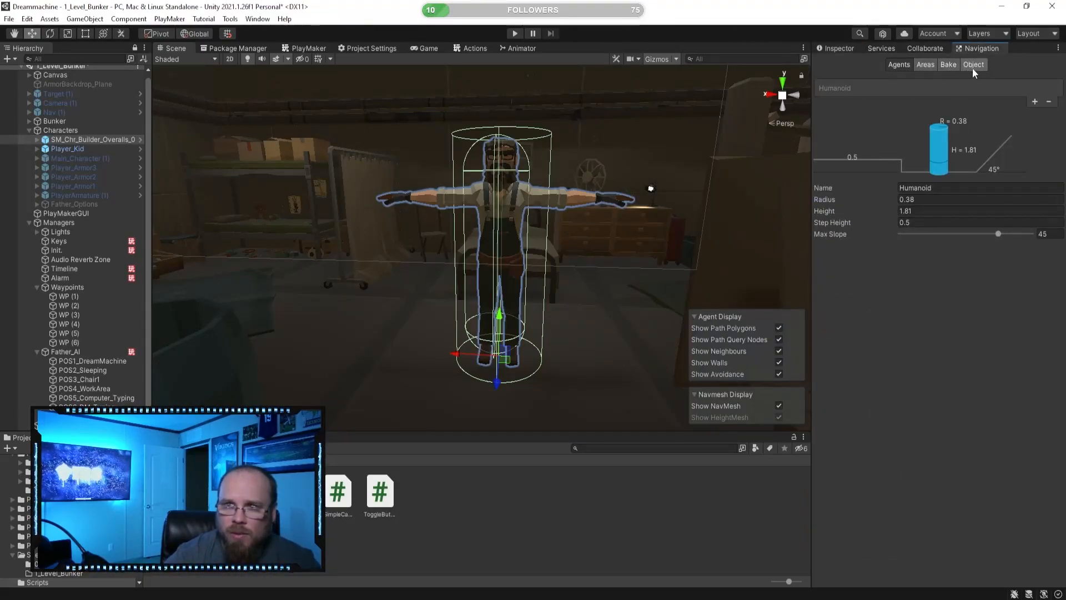
pyautogui.click(972, 66)
pyautogui.click(900, 65)
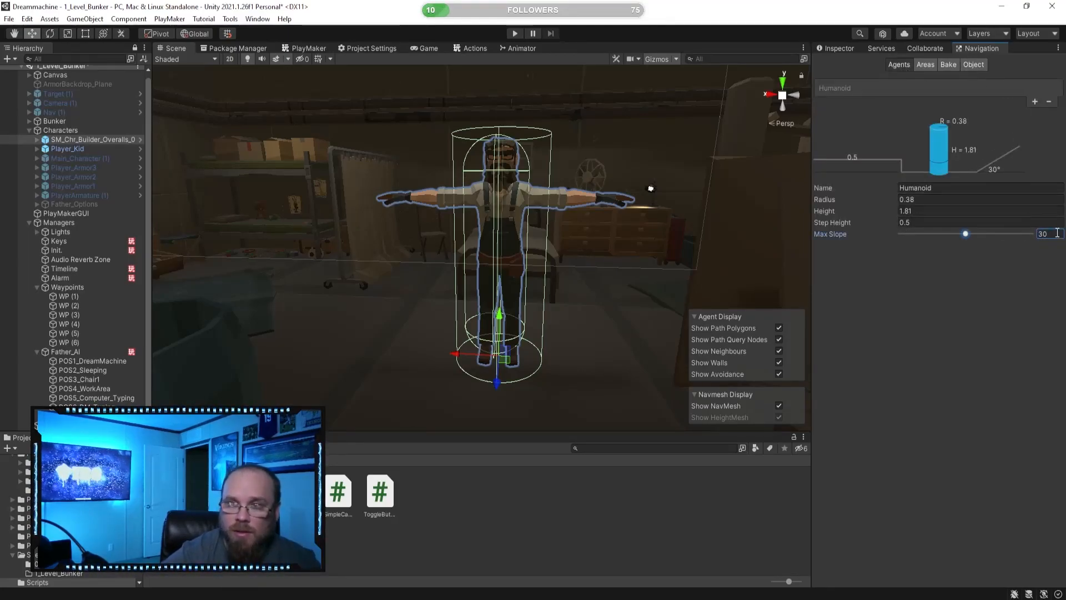
# - Bake the bunker's NavMesh with the updated agent settings and inspect the walkable surface around the father
pyautogui.click(950, 65)
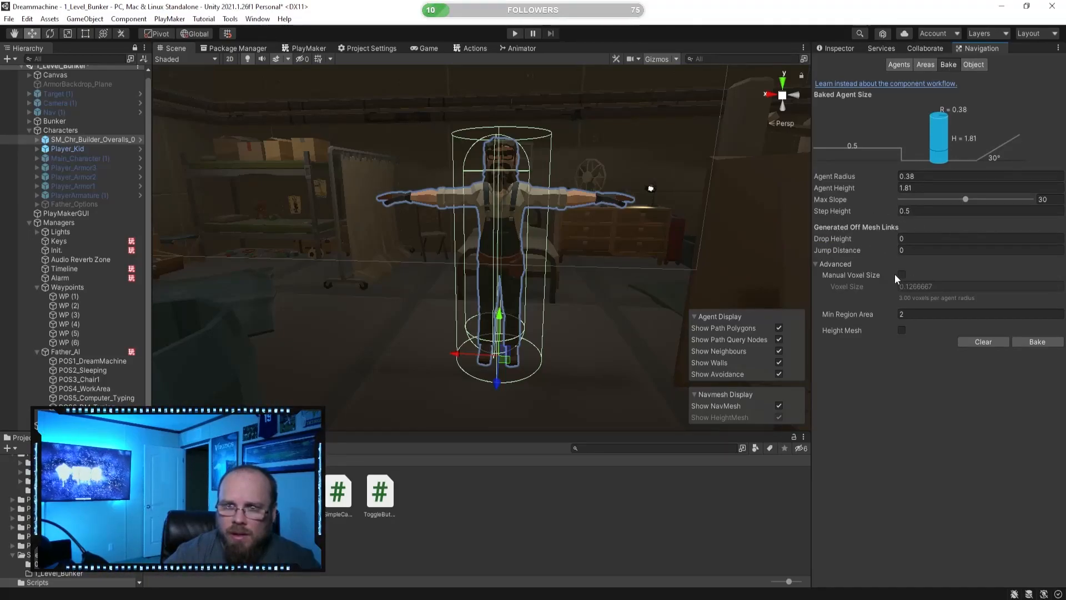
pyautogui.click(816, 264)
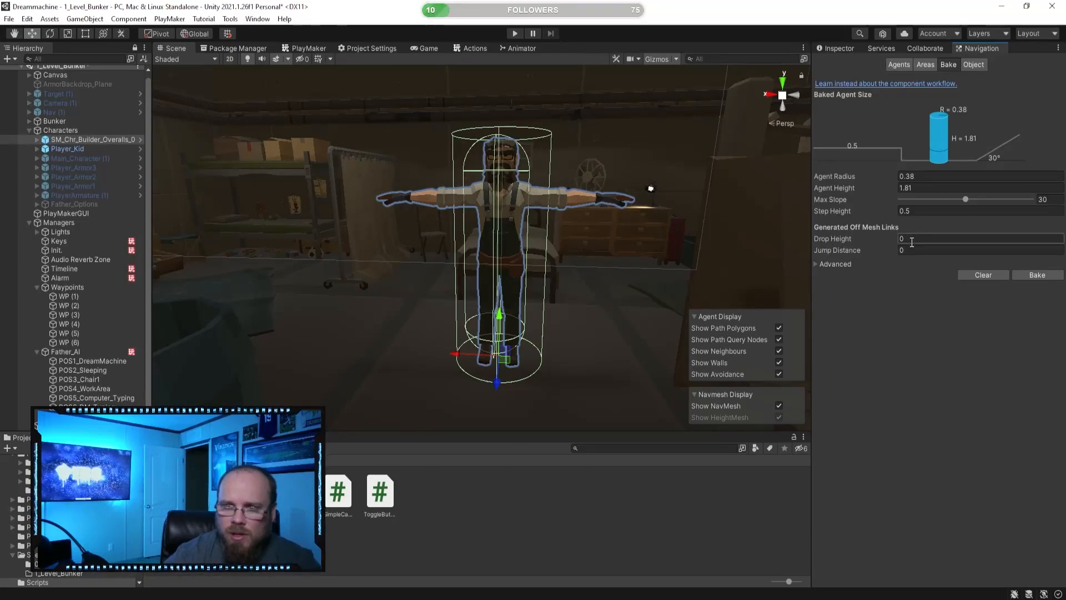
pyautogui.click(974, 65)
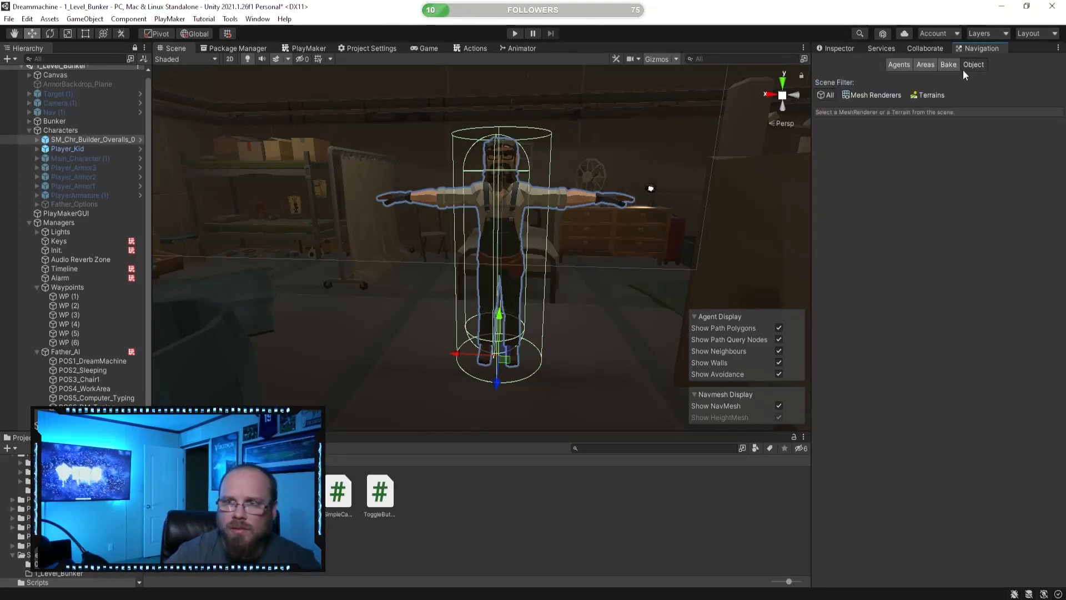
pyautogui.click(937, 65)
pyautogui.click(946, 67)
pyautogui.keyDown('alt'); pyautogui.moveTo(549, 221); pyautogui.dragTo(551, 251); pyautogui.keyUp('alt')
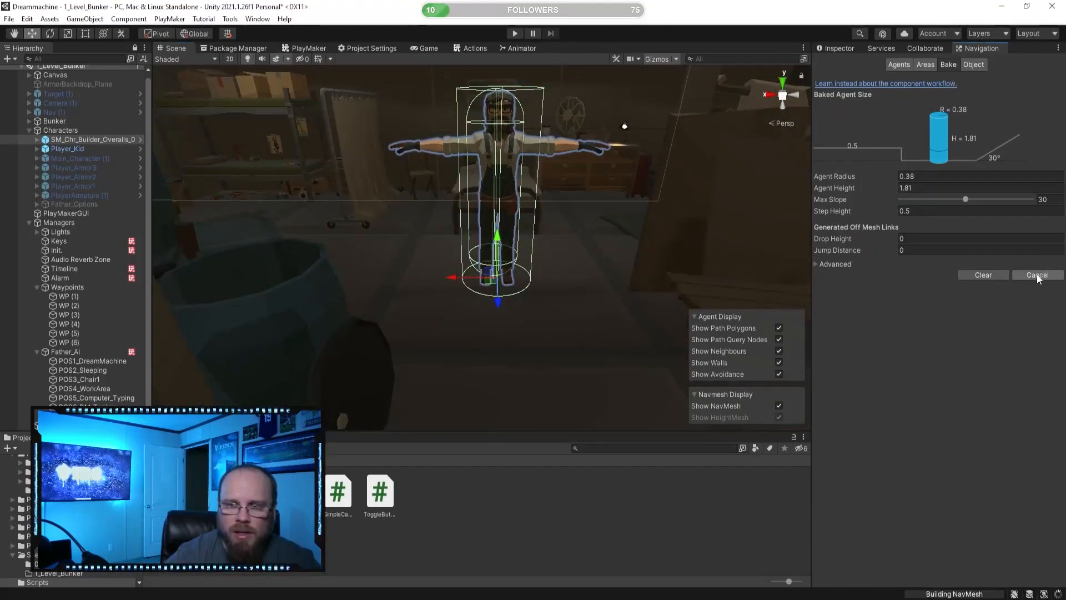
pyautogui.keyDown('alt'); pyautogui.moveTo(456, 242); pyautogui.dragTo(506, 206); pyautogui.keyUp('alt')
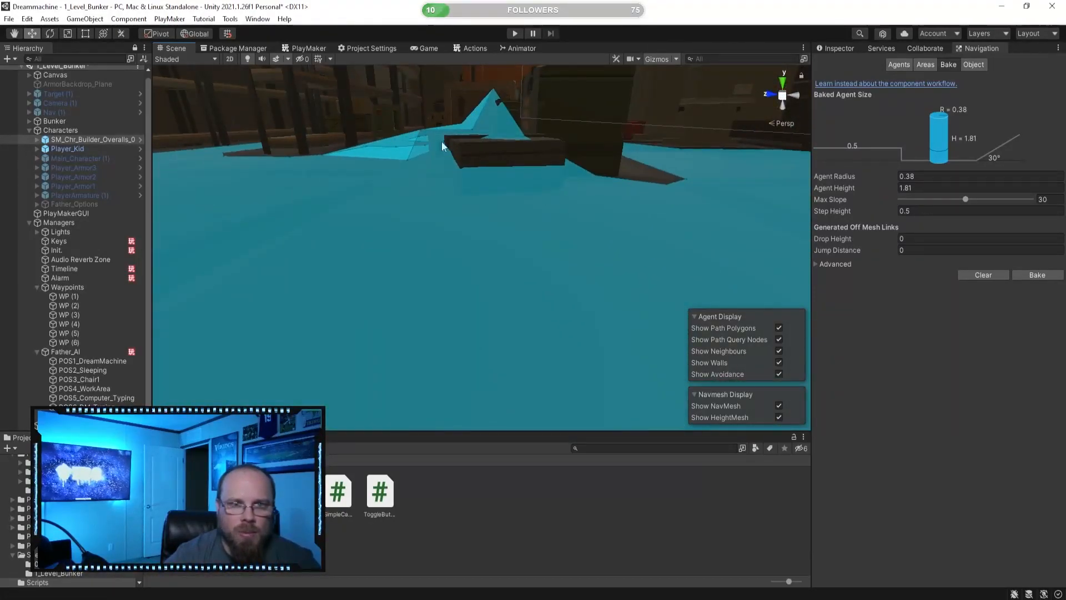
pyautogui.keyDown('alt'); pyautogui.moveTo(465, 175); pyautogui.dragTo(383, 238); pyautogui.keyUp('alt')
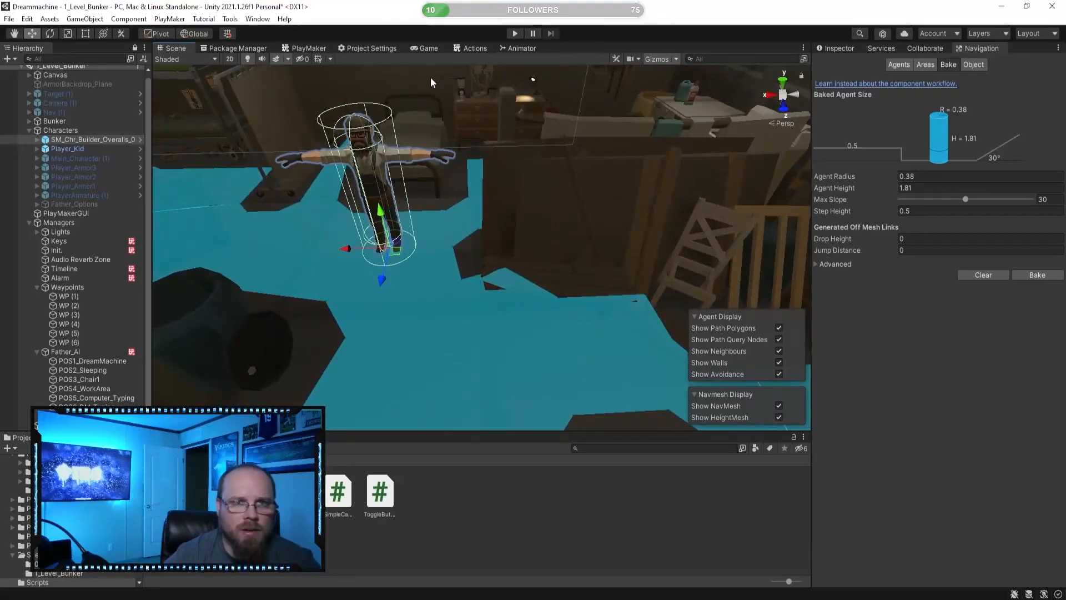
# - Make Init. the start state of the Father_Manager FSM and delete State 1, which calls RemoveNavMeshData
pyautogui.click(307, 48)
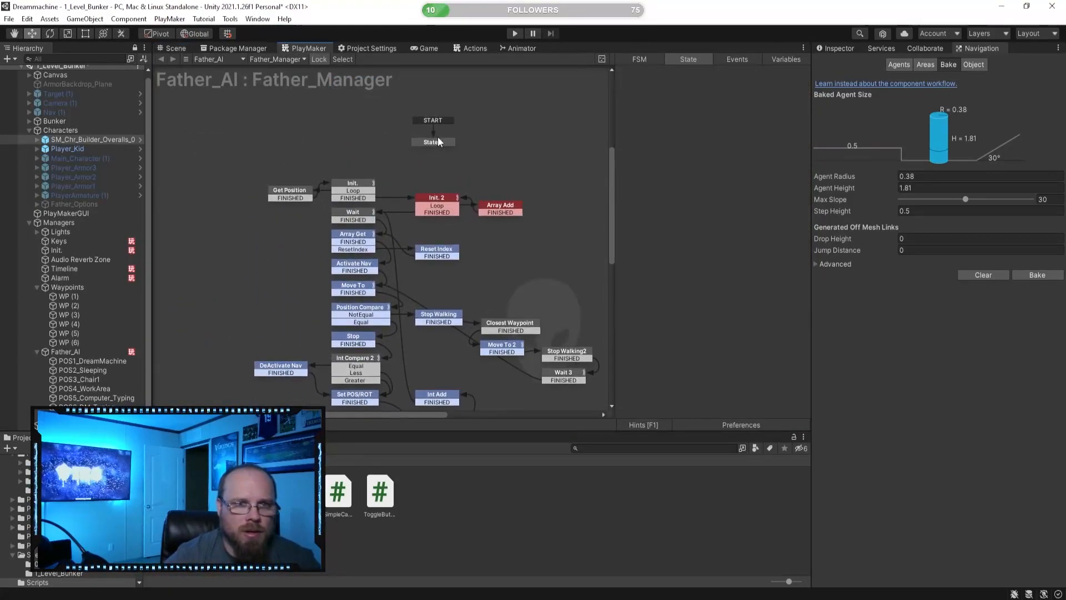
pyautogui.rightClick(353, 183)
pyautogui.click(396, 224)
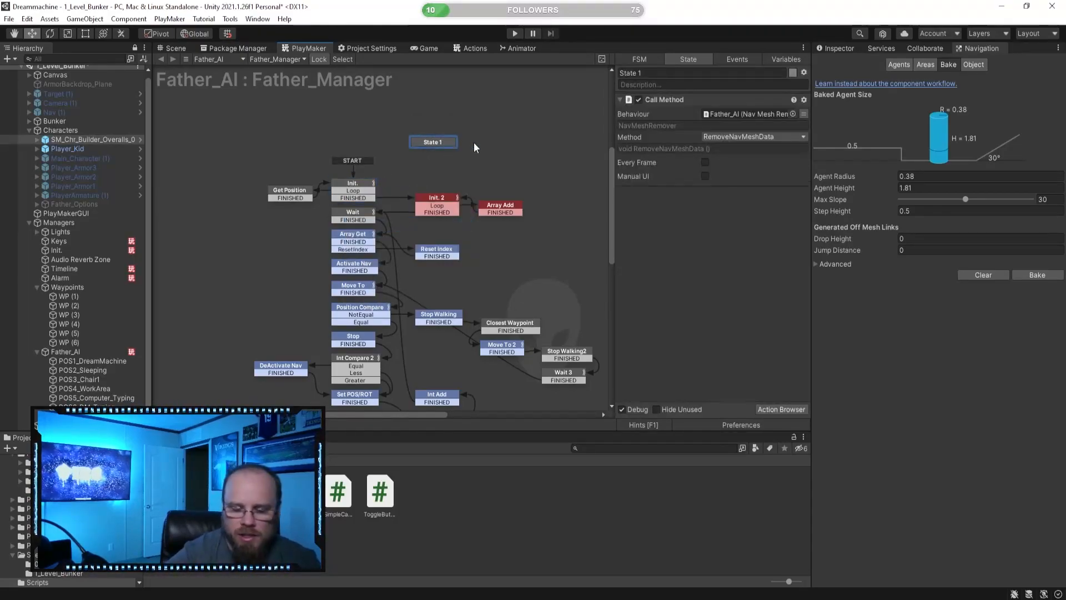
pyautogui.press('Delete')
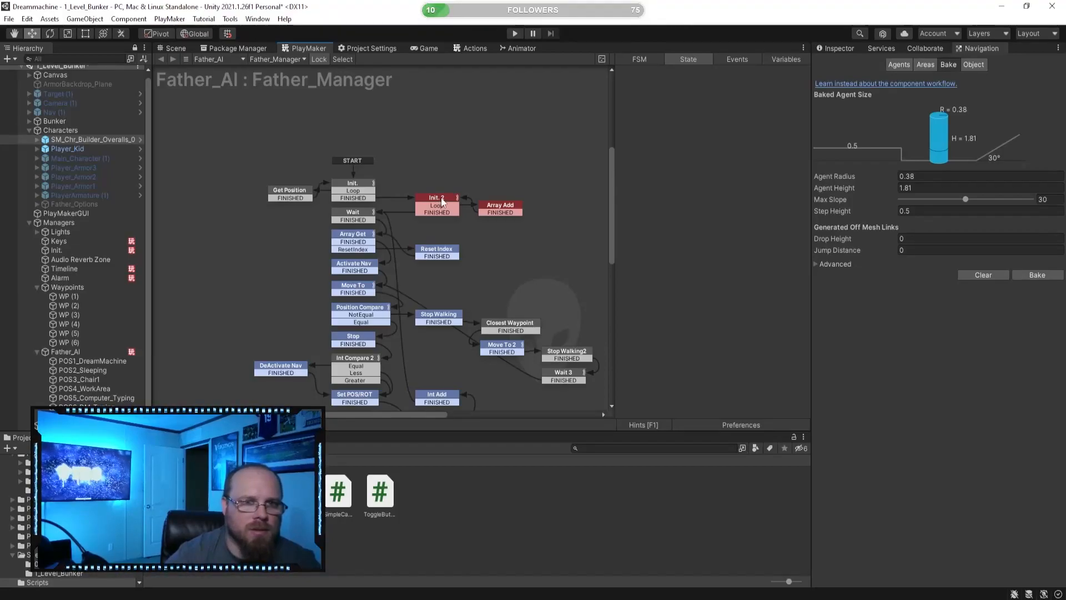
# - Review the actions of the Stop Walking and Closest Waypoint states in the Father_Manager FSM
pyautogui.moveTo(544, 251); pyautogui.dragTo(495, 163, button='middle')
pyautogui.click(447, 233)
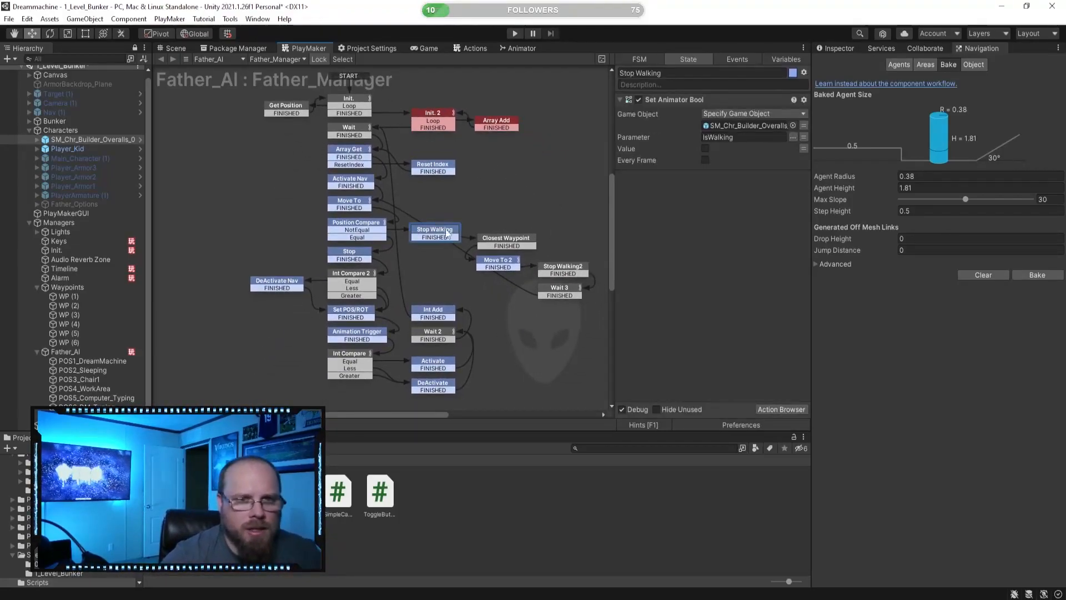
pyautogui.click(501, 242)
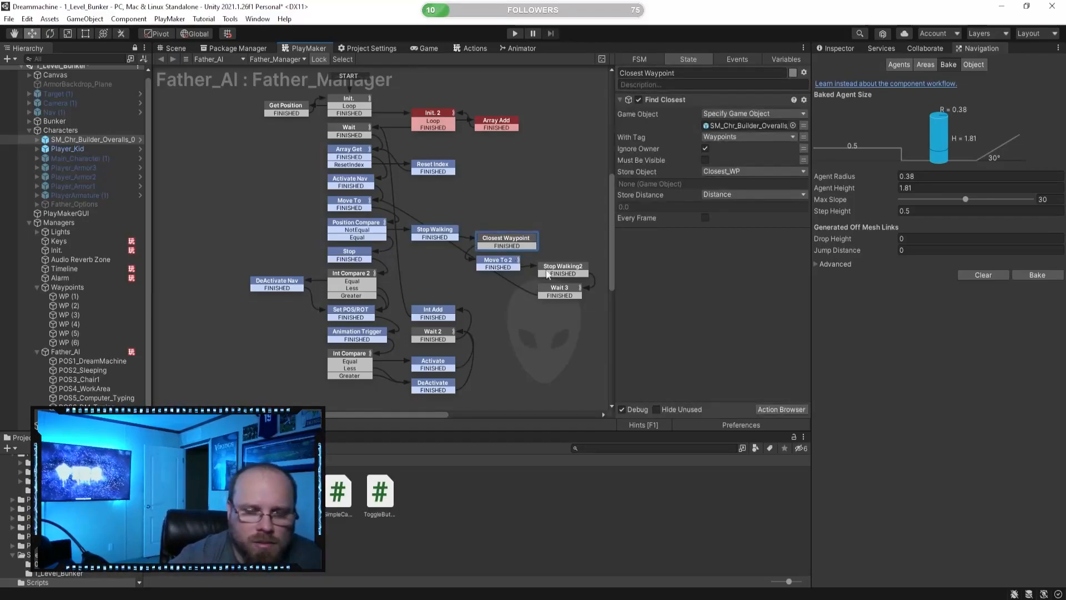
pyautogui.click(496, 210)
pyautogui.moveTo(472, 220); pyautogui.dragTo(476, 222)
# - Run the level and watch the father walk across the newly baked NavMesh in the Scene view
pyautogui.click(176, 47)
pyautogui.moveTo(347, 215); pyautogui.dragTo(275, 195, button='right')
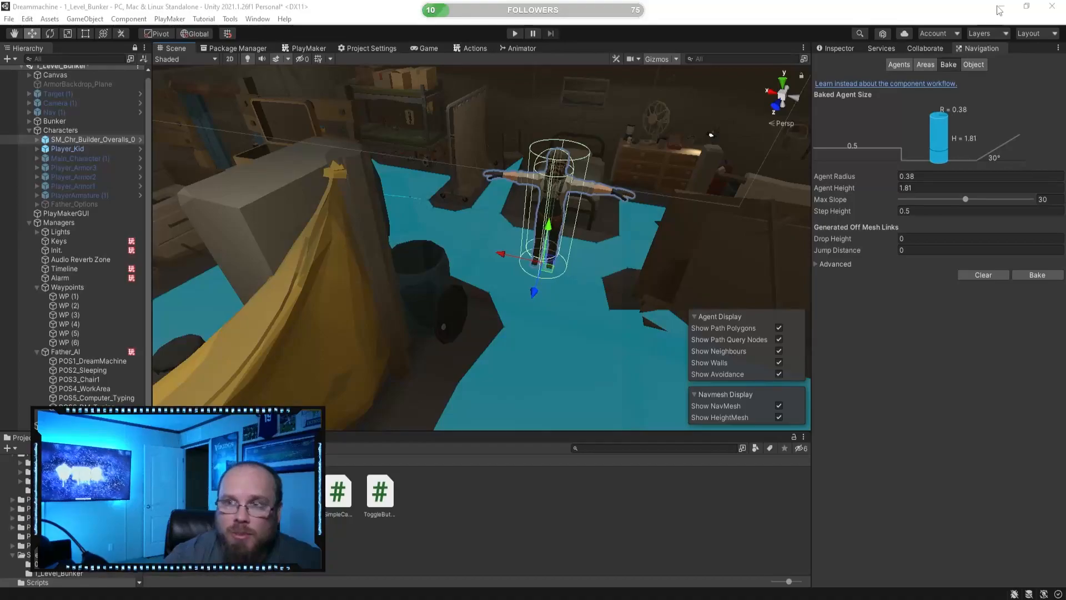
pyautogui.moveTo(501, 275); pyautogui.dragTo(572, 291, button='right')
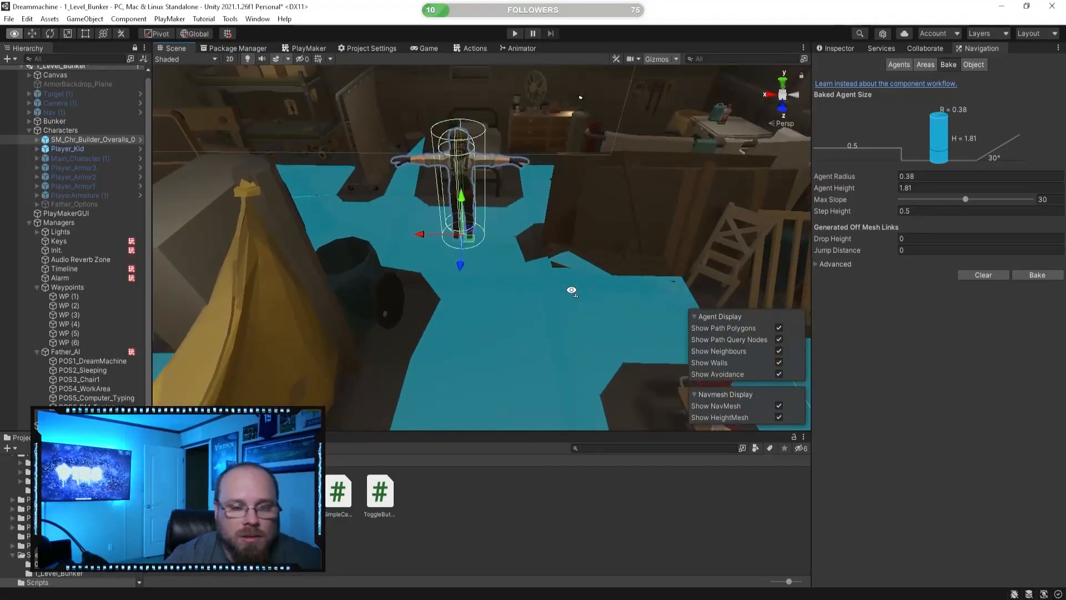
pyautogui.moveTo(508, 265); pyautogui.dragTo(535, 269, button='right')
pyautogui.click(515, 34)
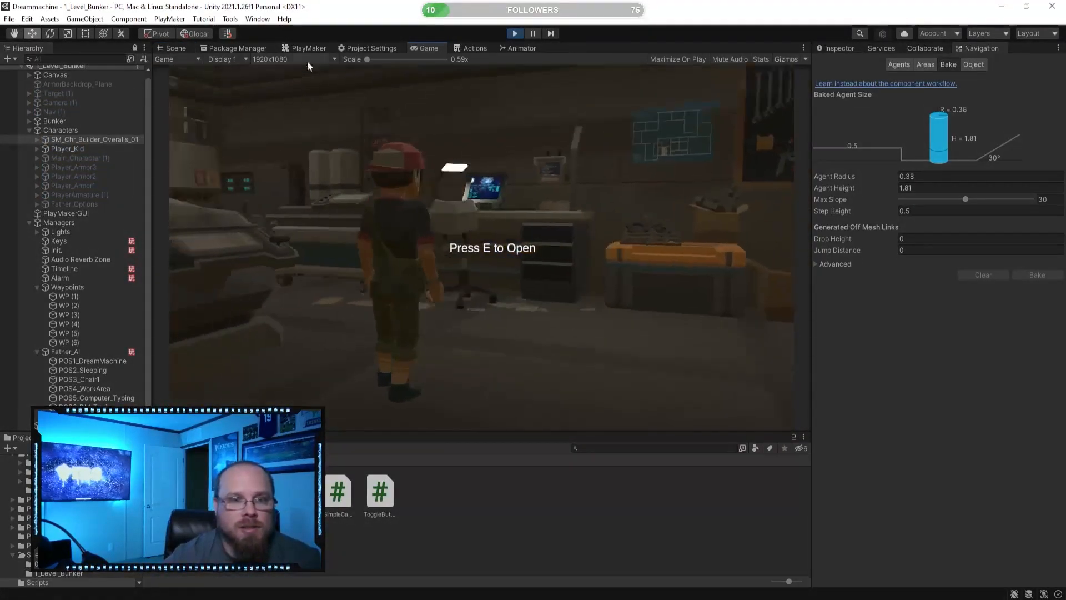
pyautogui.click(183, 48)
pyautogui.moveTo(563, 238); pyautogui.dragTo(502, 292, button='right')
pyautogui.moveTo(541, 251)
pyautogui.mouseDown(button='right')
pyautogui.moveTo(495, 203)
pyautogui.moveTo(509, 229)
pyautogui.moveTo(533, 239)
pyautogui.mouseUp(button='right')
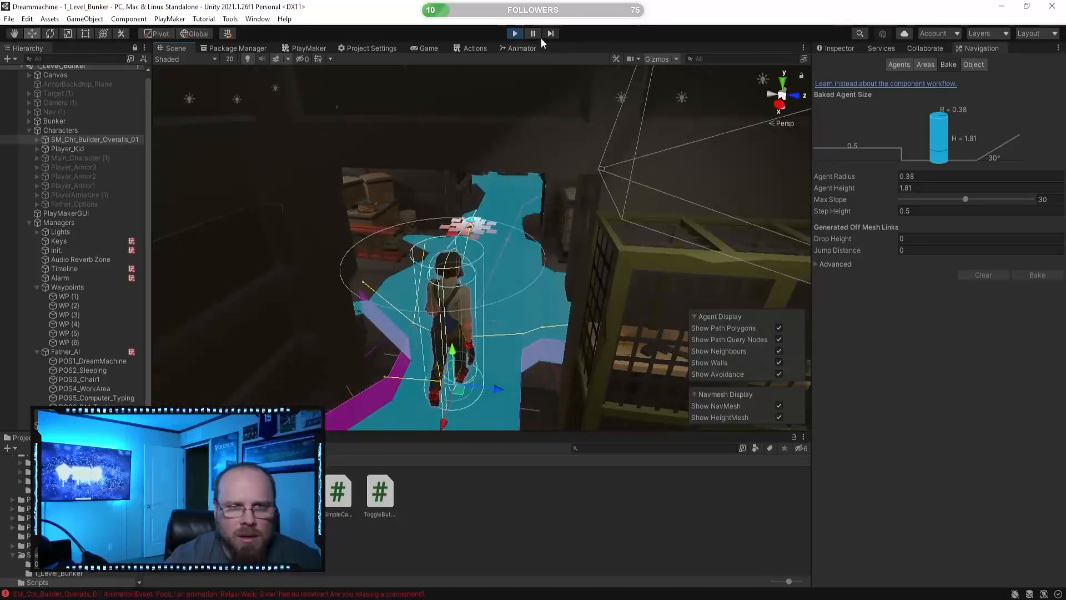
pyautogui.moveTo(511, 143); pyautogui.dragTo(501, 234, button='right')
pyautogui.moveTo(521, 197); pyautogui.dragTo(468, 271, button='right')
# - Continue the play test and follow the father through the bunker to check his route between positions
pyautogui.click(536, 33)
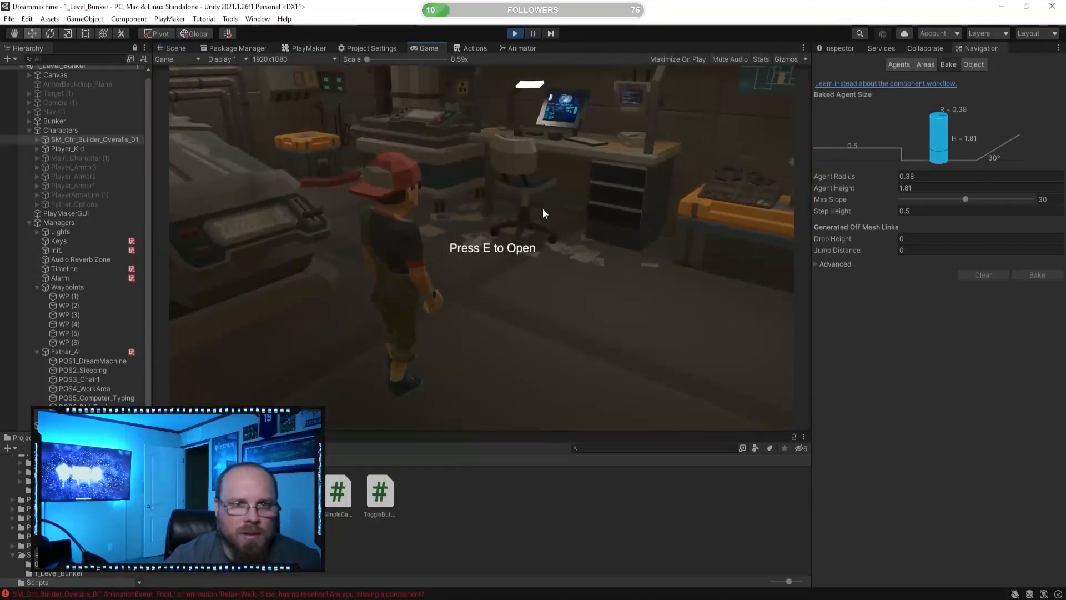
pyautogui.click(188, 48)
pyautogui.moveTo(355, 239); pyautogui.dragTo(200, 235, button='right')
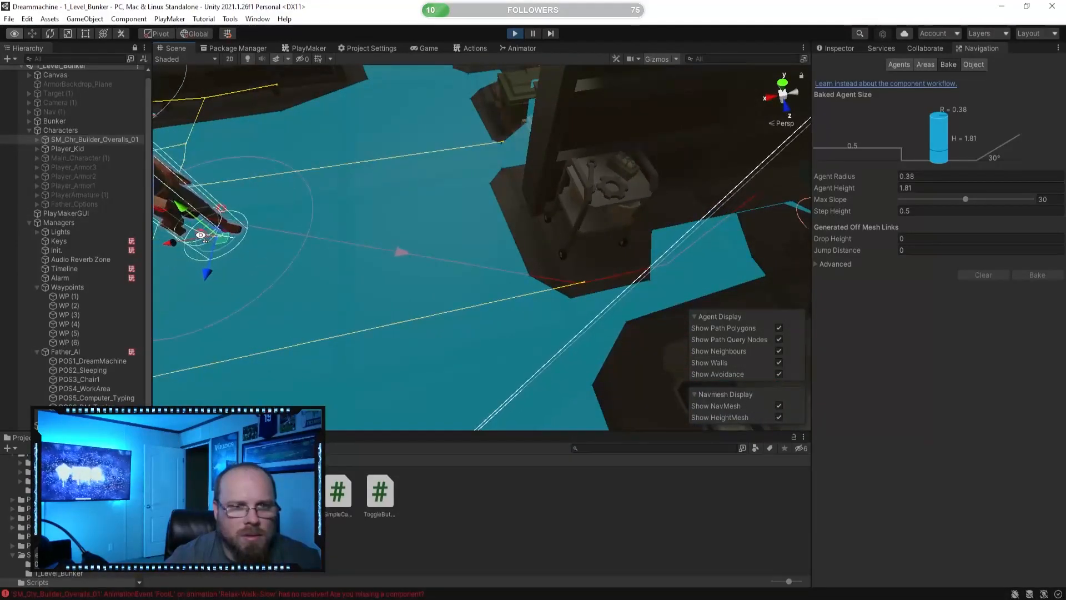
pyautogui.moveTo(200, 236); pyautogui.dragTo(312, 269, button='right')
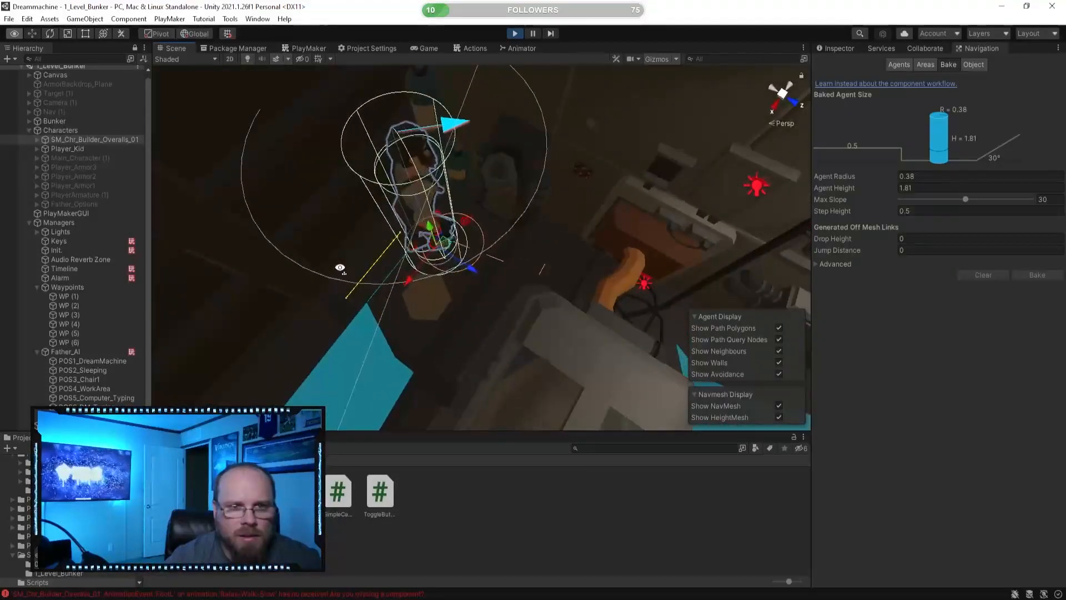
pyautogui.moveTo(383, 256); pyautogui.dragTo(385, 250, button='right')
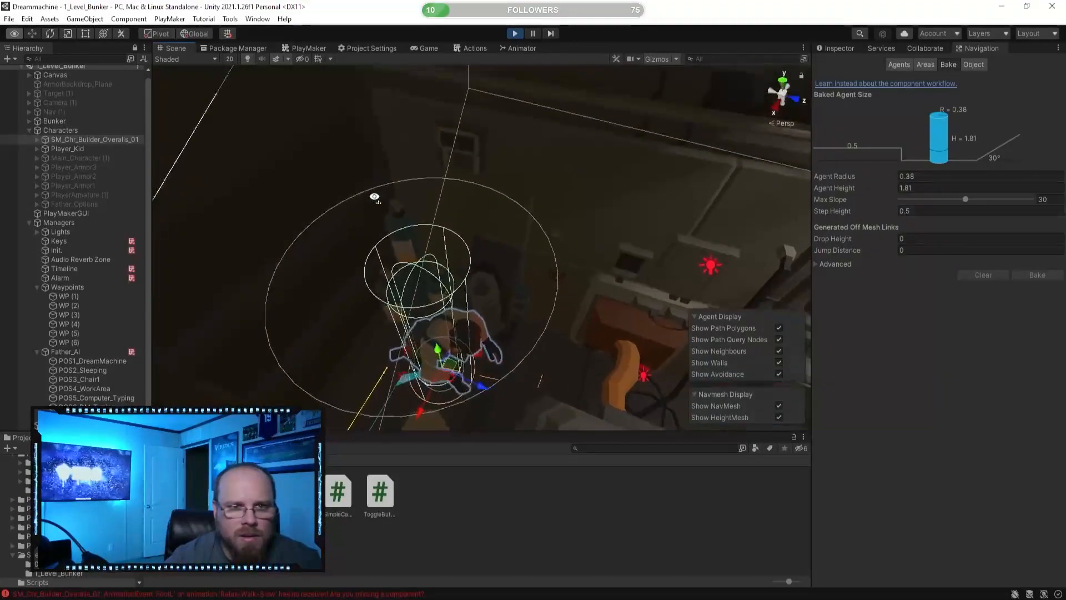
pyautogui.moveTo(408, 175)
pyautogui.mouseDown(button='right')
pyautogui.moveTo(426, 161)
pyautogui.moveTo(167, 228)
pyautogui.moveTo(544, 270)
pyautogui.moveTo(516, 255)
pyautogui.moveTo(521, 238)
pyautogui.moveTo(434, 214)
pyautogui.moveTo(500, 226)
pyautogui.moveTo(524, 246)
pyautogui.moveTo(552, 209)
pyautogui.moveTo(581, 217)
pyautogui.moveTo(520, 177)
pyautogui.moveTo(562, 241)
pyautogui.moveTo(457, 238)
pyautogui.moveTo(381, 219)
pyautogui.moveTo(674, 231)
pyautogui.moveTo(743, 185)
pyautogui.moveTo(721, 198)
pyautogui.moveTo(605, 202)
pyautogui.moveTo(672, 179)
pyautogui.moveTo(399, 160)
pyautogui.mouseUp(button='right')
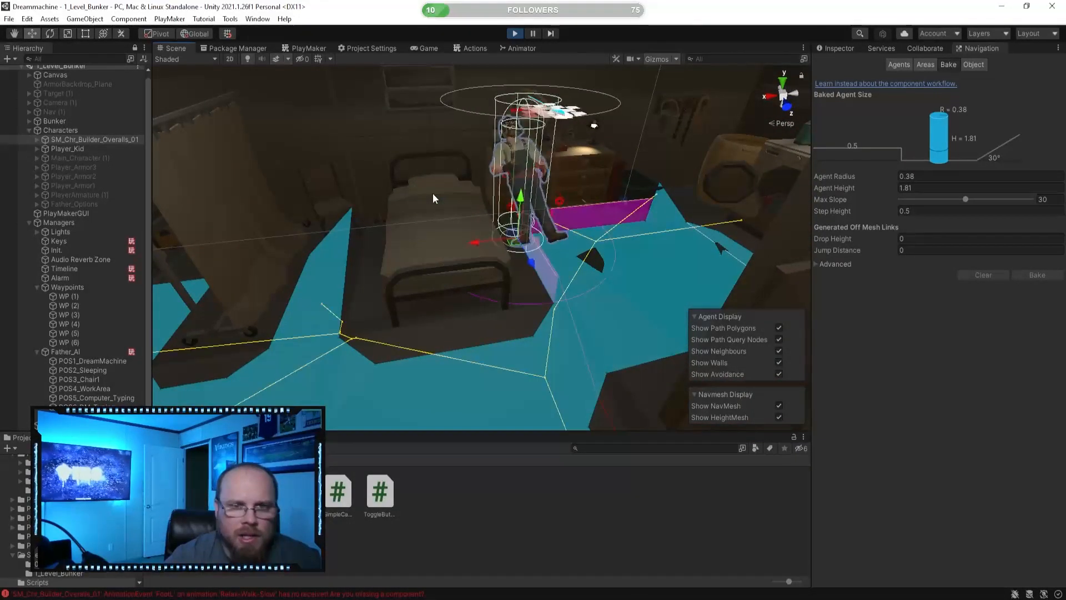
pyautogui.moveTo(432, 193); pyautogui.dragTo(609, 325, button='right')
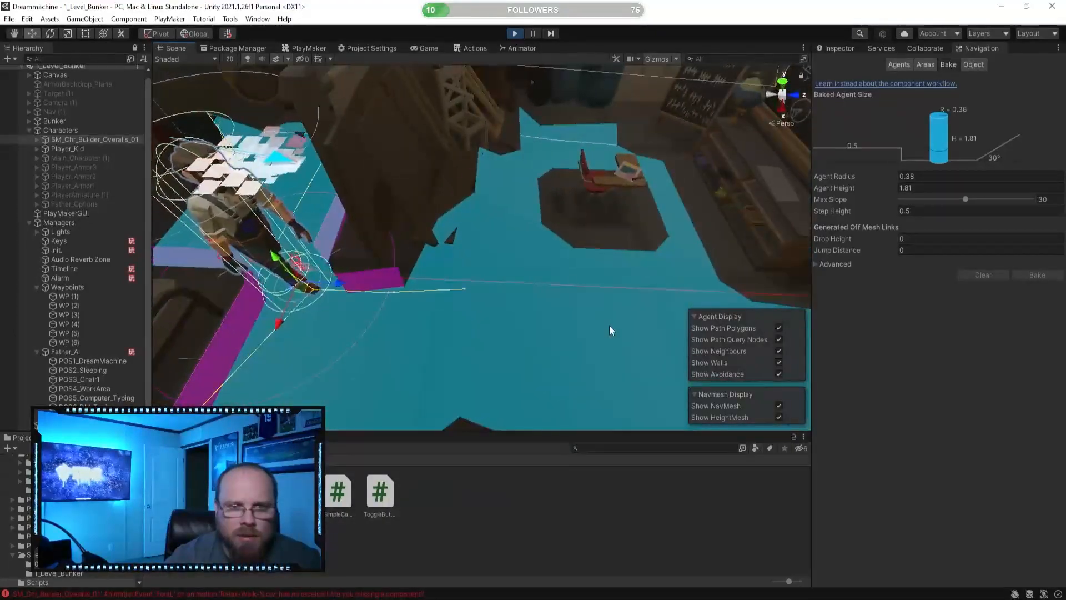
pyautogui.moveTo(535, 131); pyautogui.dragTo(308, 233, button='right')
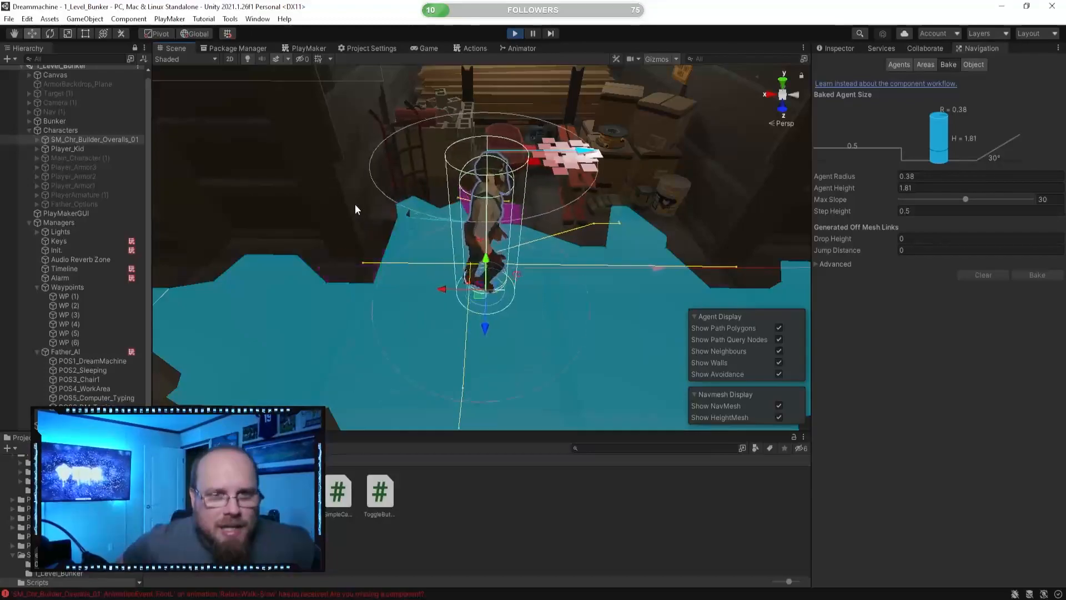
# - Frame the father in the Scene view, resume the paused play test and keep watching his route
pyautogui.moveTo(560, 237); pyautogui.dragTo(492, 292, button='right')
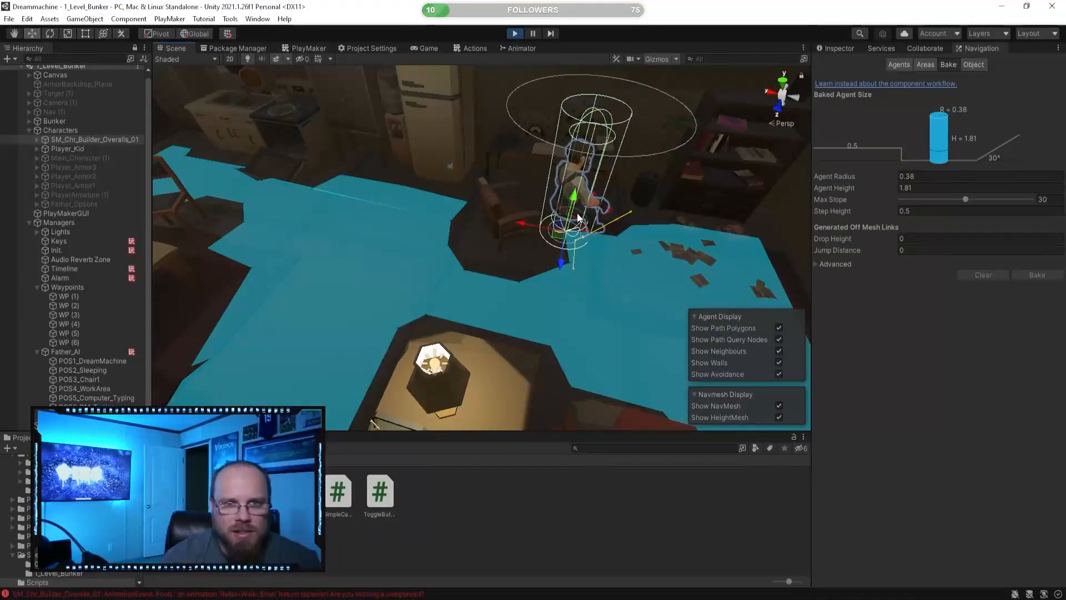
pyautogui.press('f')
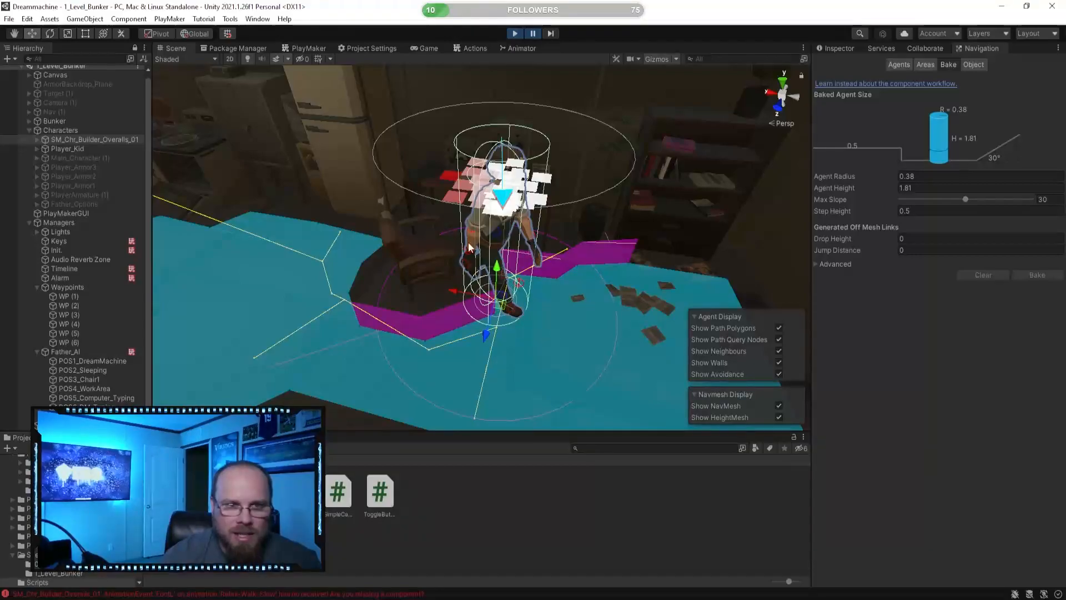
pyautogui.click(532, 34)
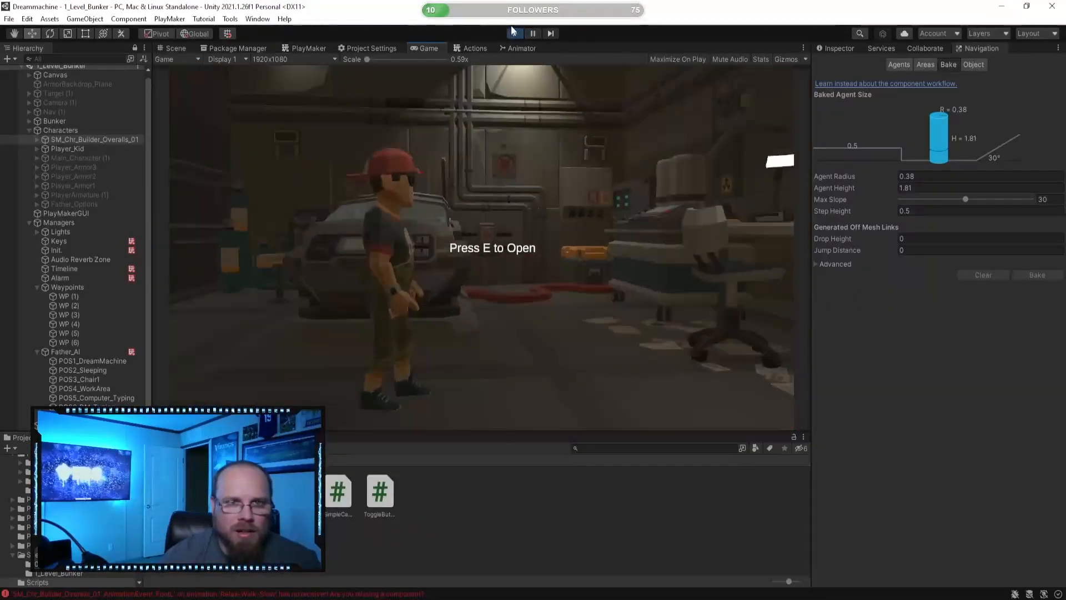
pyautogui.click(169, 48)
pyautogui.keyDown('alt'); pyautogui.moveTo(234, 144); pyautogui.dragTo(531, 225); pyautogui.keyUp('alt')
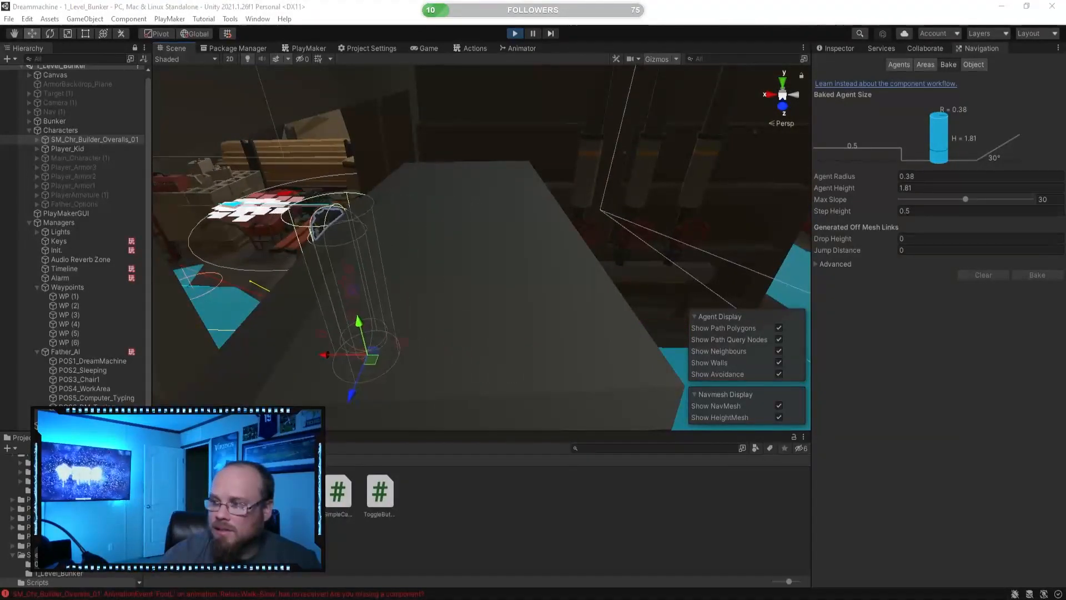
# - Examine the NavMesh coverage around the storage area and the adjoining corridor while the level runs
pyautogui.click(570, 295)
pyautogui.moveTo(510, 233); pyautogui.dragTo(510, 232, button='right')
pyautogui.press('w')
pyautogui.press('a')
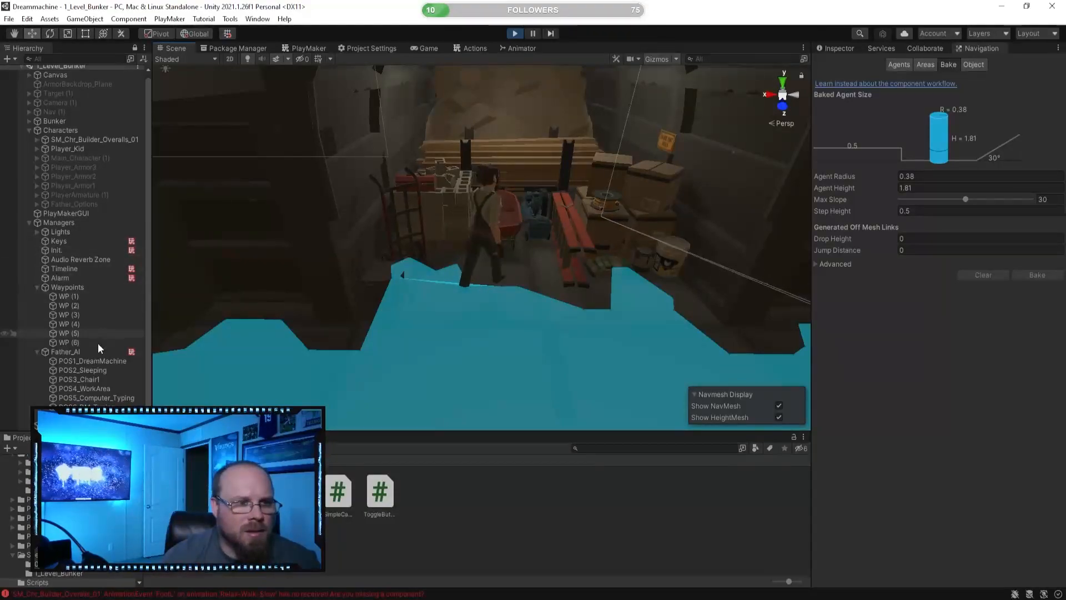
pyautogui.moveTo(578, 281); pyautogui.dragTo(498, 315, button='right')
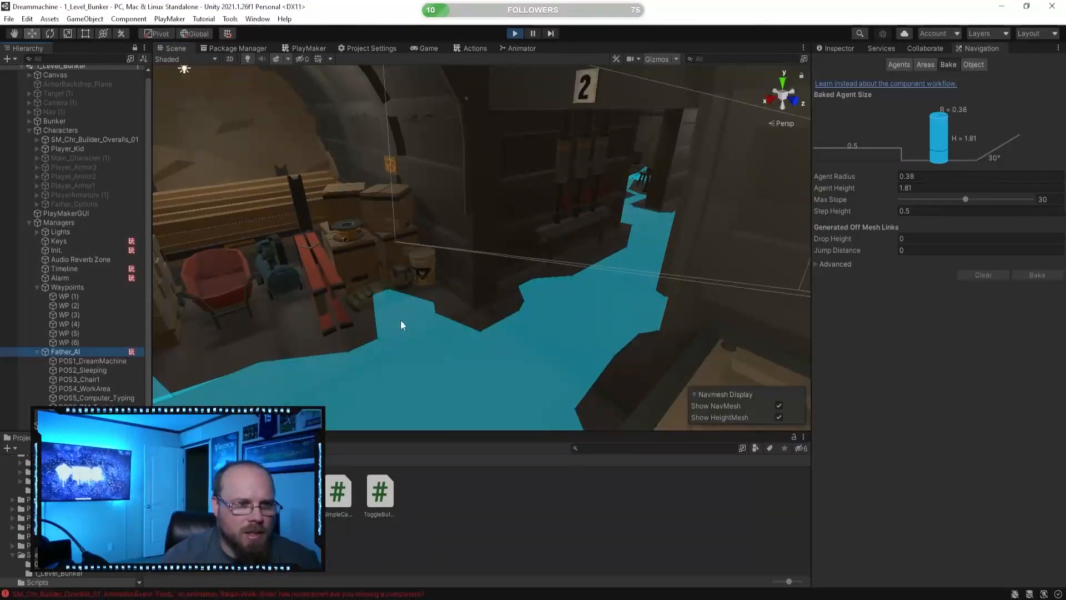
# - Frame SM_Chr_Builder_Overalls_01 and follow him through the bunker to check how he navigates past the player and furniture
pyautogui.doubleClick(118, 139)
pyautogui.moveTo(345, 269); pyautogui.dragTo(426, 299, button='right')
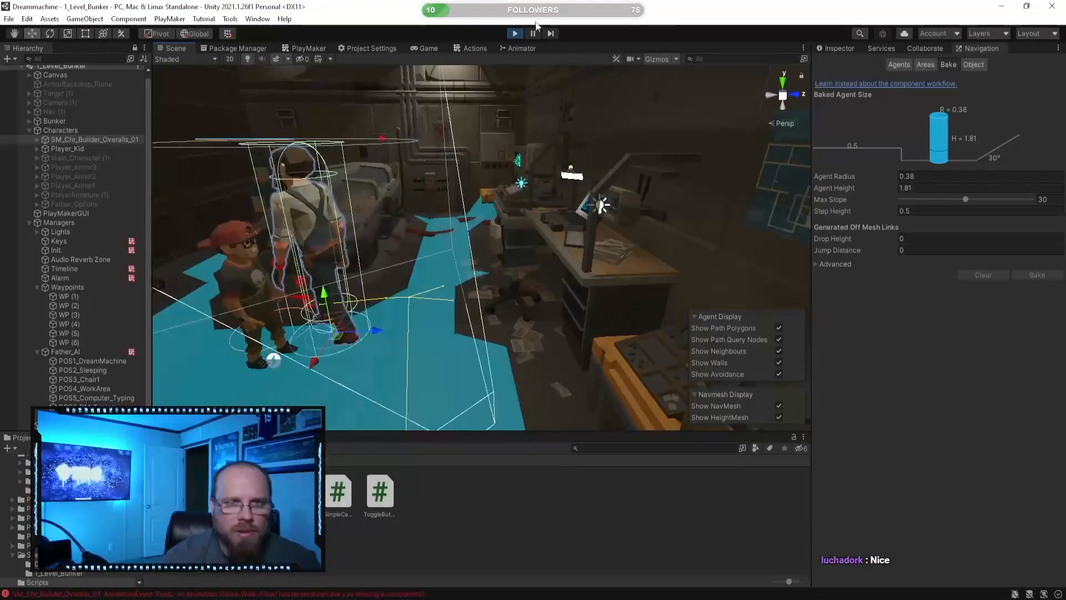
pyautogui.moveTo(505, 149); pyautogui.dragTo(317, 159, button='right')
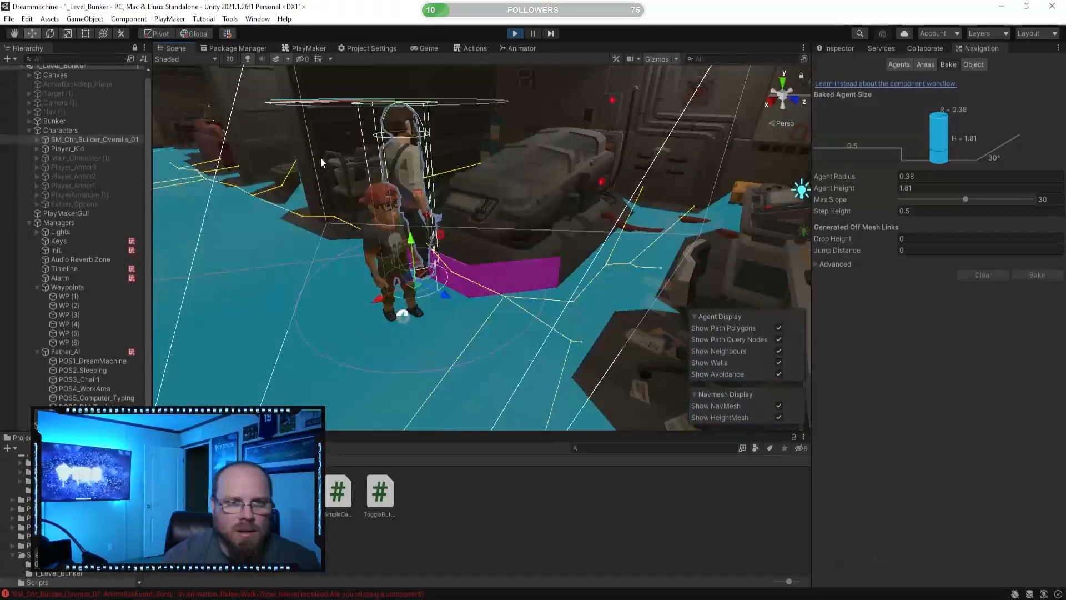
pyautogui.moveTo(454, 204); pyautogui.dragTo(138, 206, button='right')
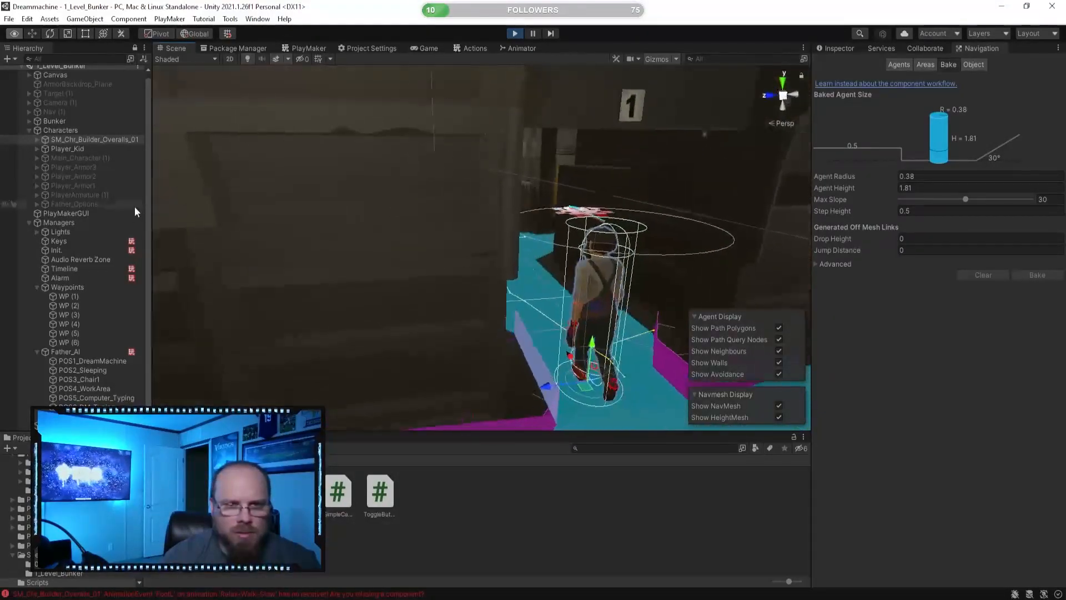
pyautogui.moveTo(311, 211); pyautogui.dragTo(347, 246, button='right')
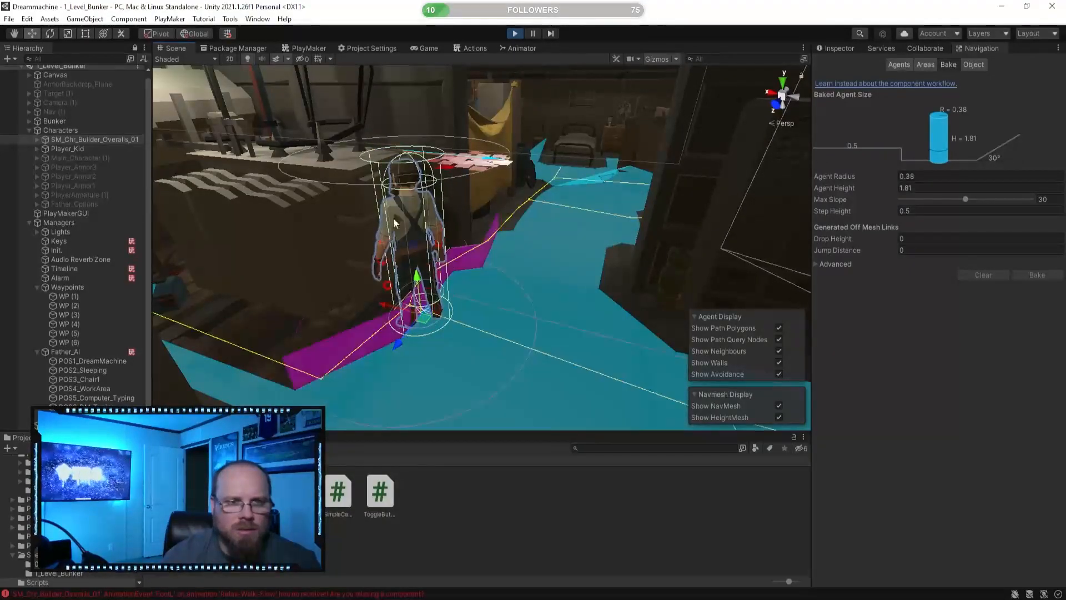
pyautogui.moveTo(389, 260); pyautogui.dragTo(504, 205, button='right')
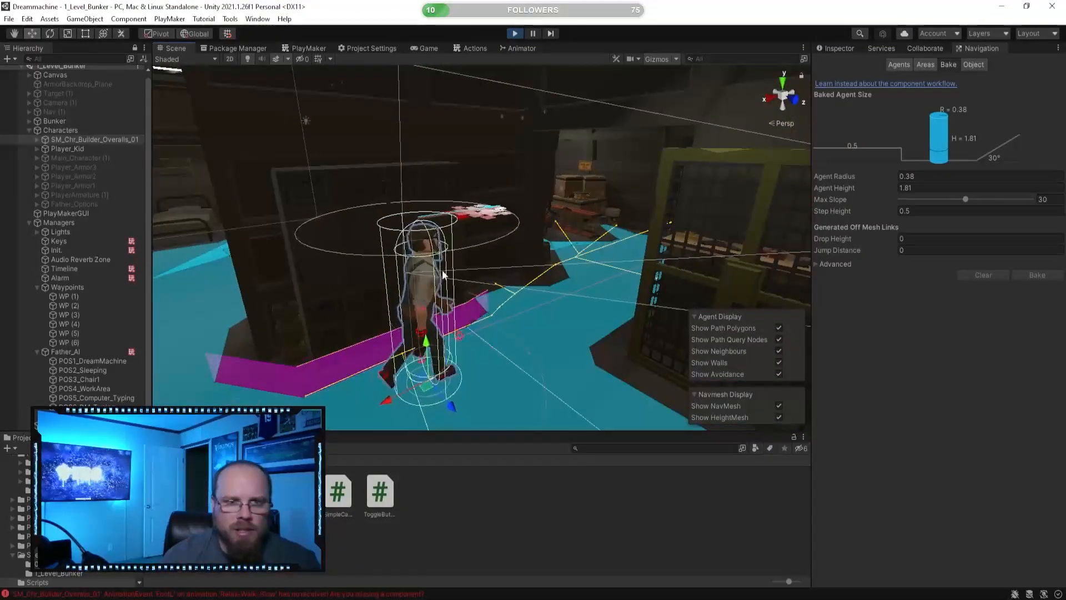
pyautogui.moveTo(365, 232); pyautogui.dragTo(216, 251, button='right')
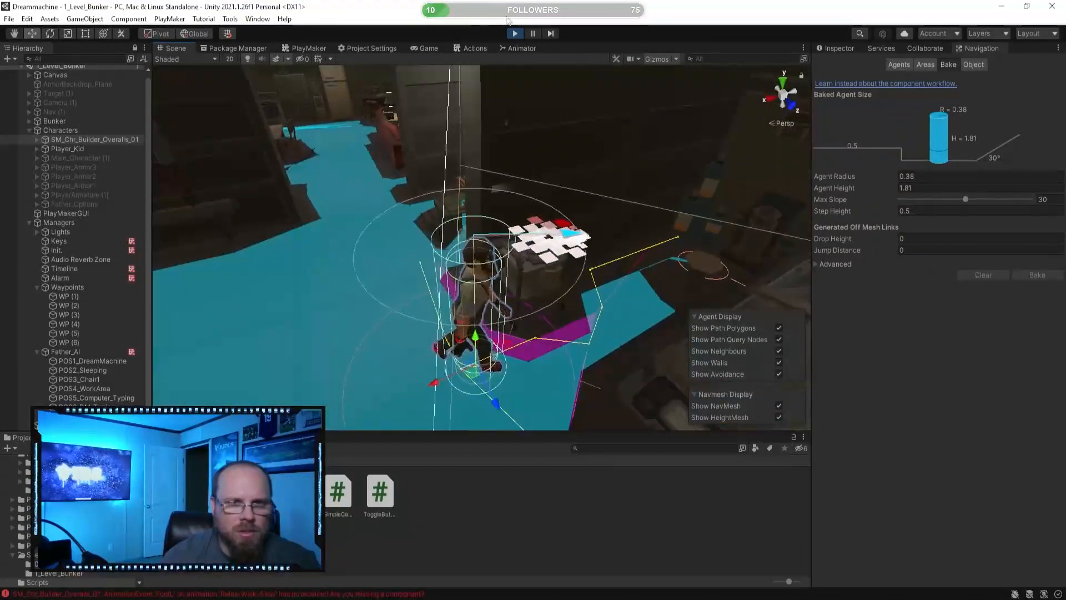
# - Stop the play test and deselect the father in the Scene view
pyautogui.click(516, 35)
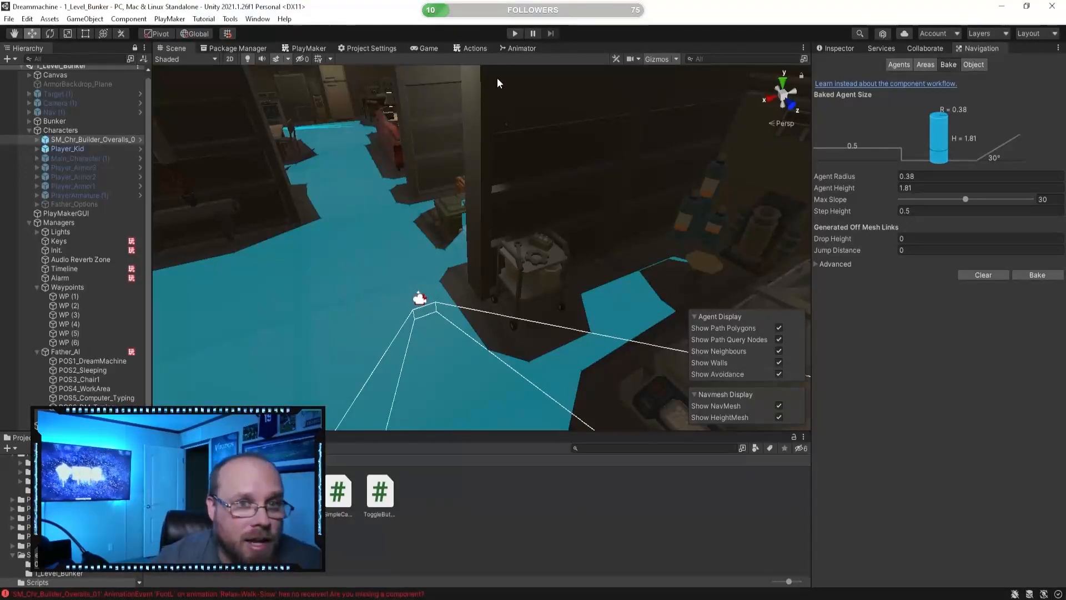
pyautogui.moveTo(431, 174); pyautogui.dragTo(402, 162, button='right')
pyautogui.moveTo(634, 93); pyautogui.dragTo(525, 210, button='right')
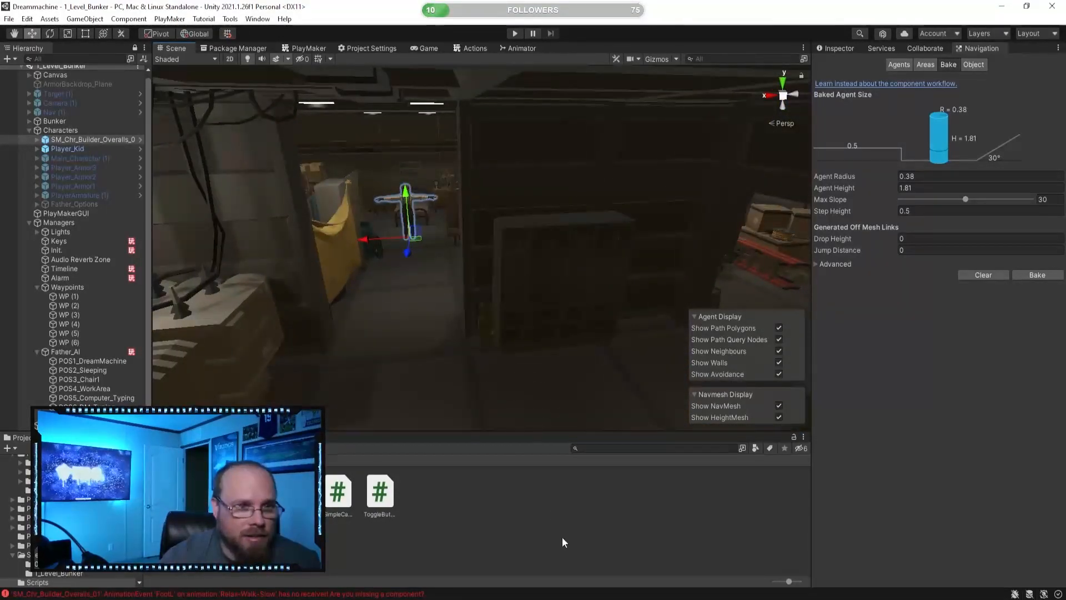
pyautogui.click(407, 167)
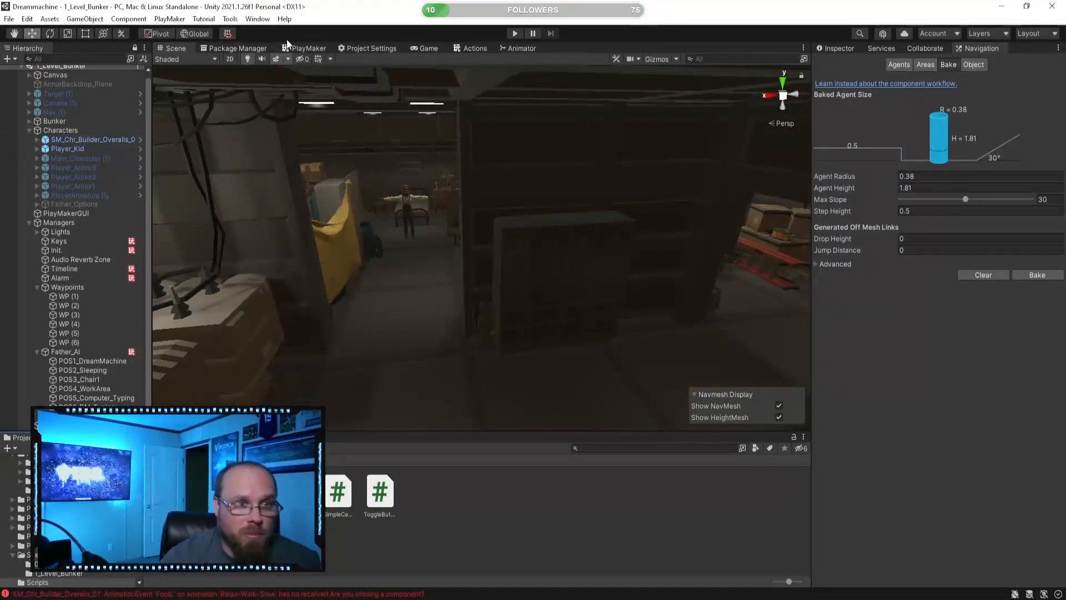
# - Color the Wait 3 and Stop Walking2 states red in the Father_Manager FSM
pyautogui.click(304, 49)
pyautogui.click(511, 298)
pyautogui.moveTo(526, 163); pyautogui.dragTo(451, 142, button='middle')
pyautogui.moveTo(381, 189); pyautogui.dragTo(409, 191)
pyautogui.click(551, 285)
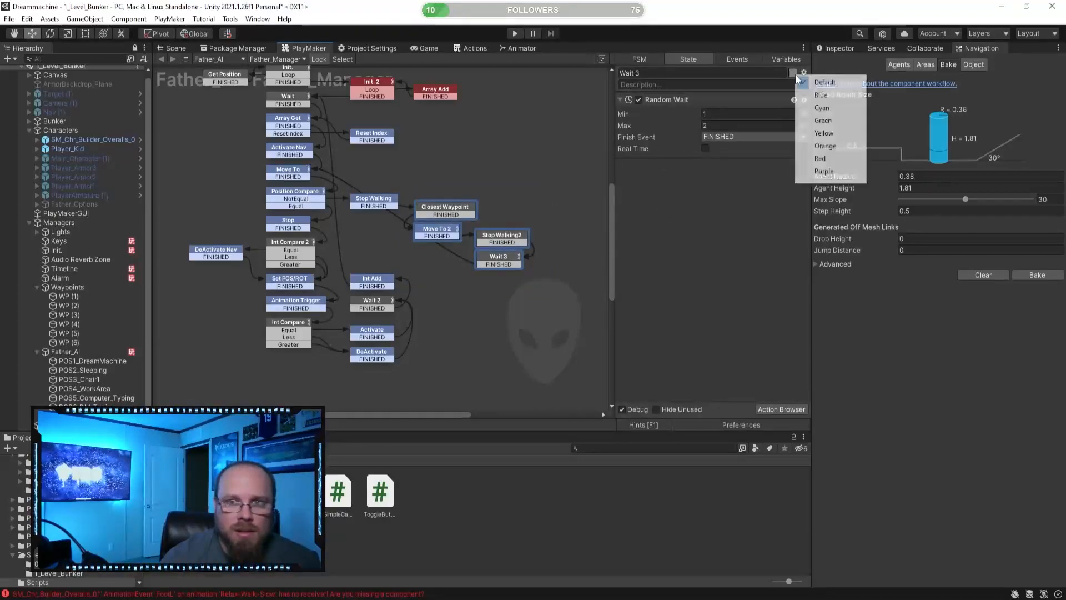
pyautogui.click(820, 159)
pyautogui.click(513, 321)
pyautogui.click(512, 236)
pyautogui.click(793, 73)
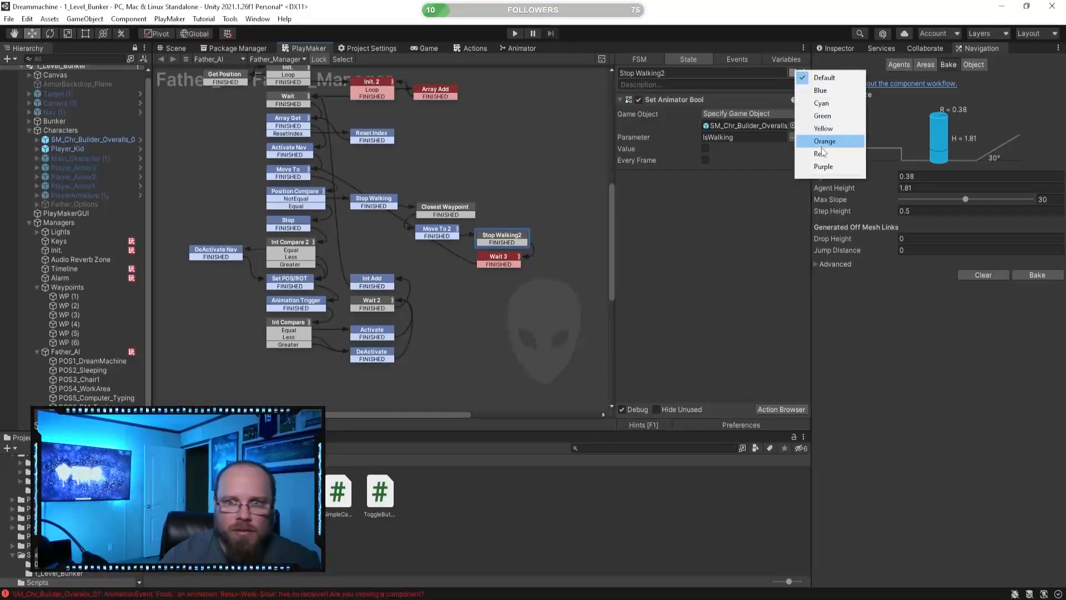
pyautogui.click(821, 154)
# - Color the Move To 2, Closest Waypoint and Stop Walking states red in the Father_Manager FSM
pyautogui.click(550, 250)
pyautogui.click(445, 233)
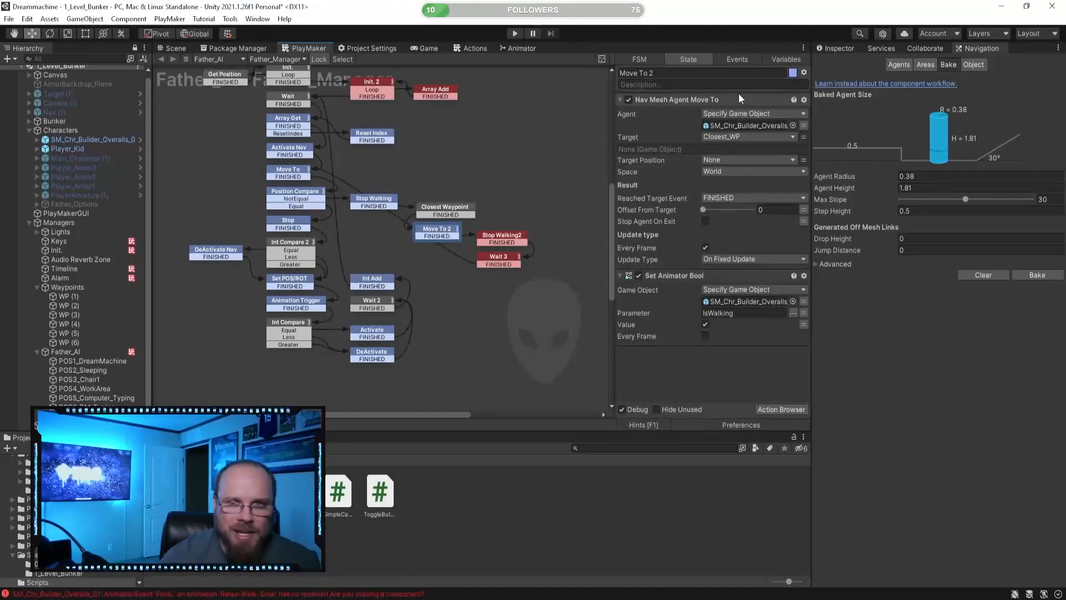
pyautogui.click(793, 72)
pyautogui.click(815, 155)
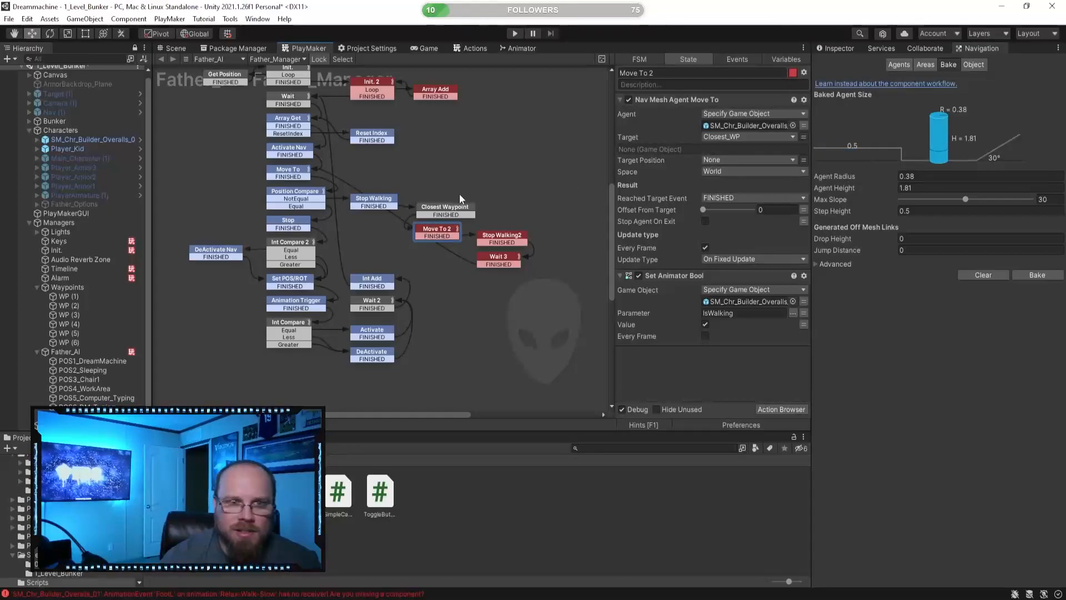
pyautogui.click(465, 209)
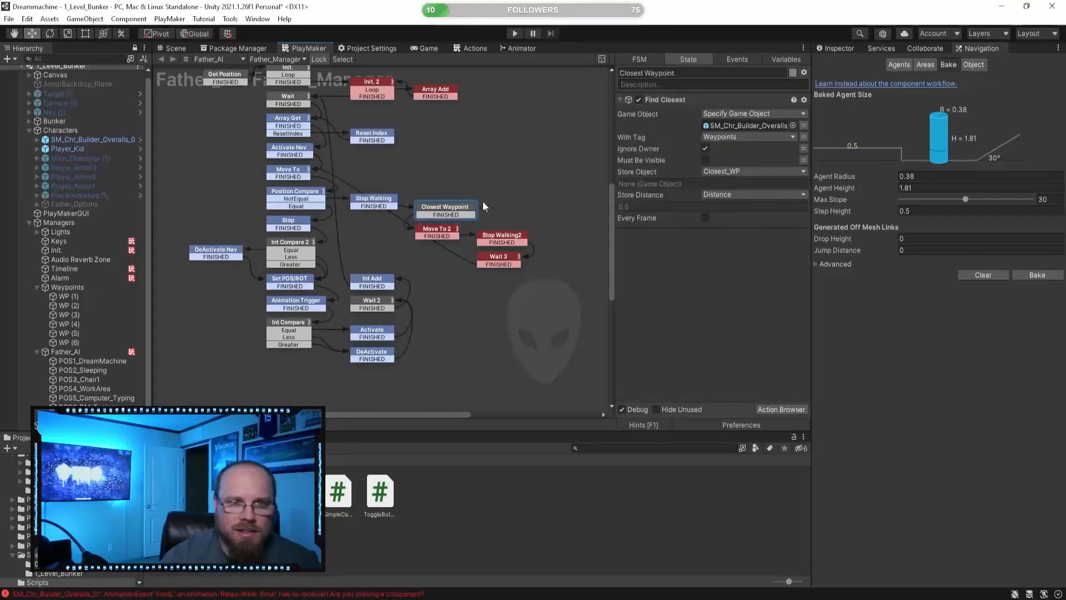
pyautogui.click(793, 73)
pyautogui.click(822, 156)
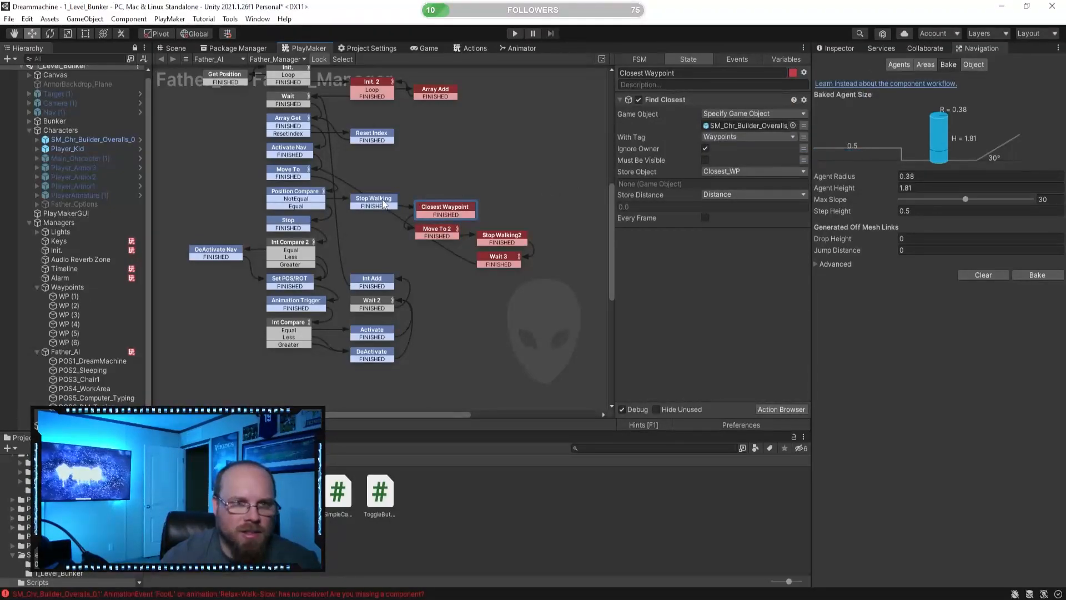
pyautogui.click(793, 73)
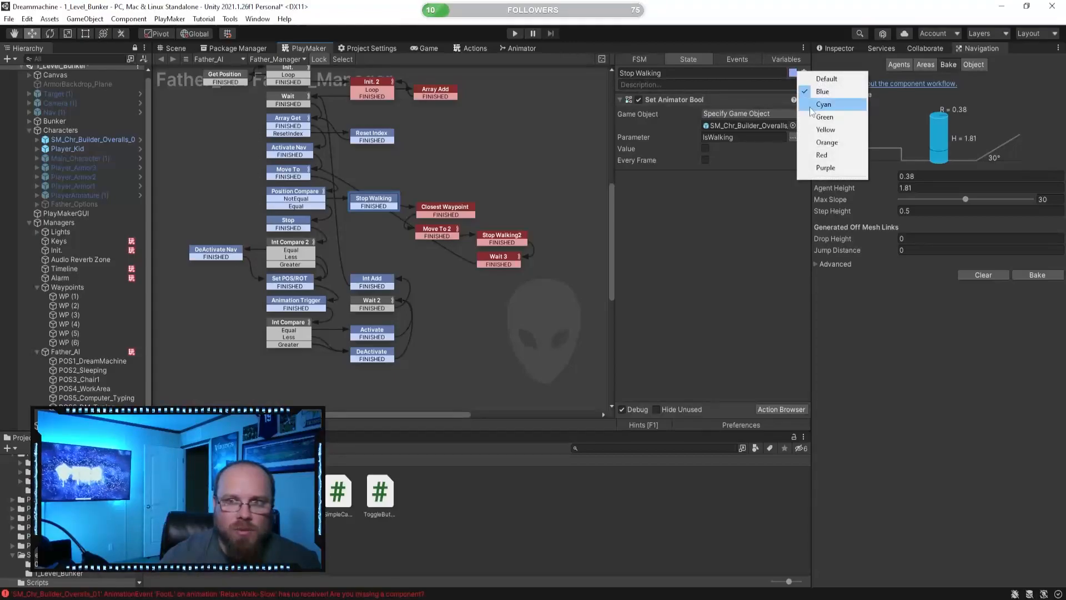
pyautogui.click(823, 156)
pyautogui.click(541, 181)
# - Dock the PlayMaker window between the Game and Actions windows
pyautogui.moveTo(527, 251); pyautogui.dragTo(438, 118, button='middle')
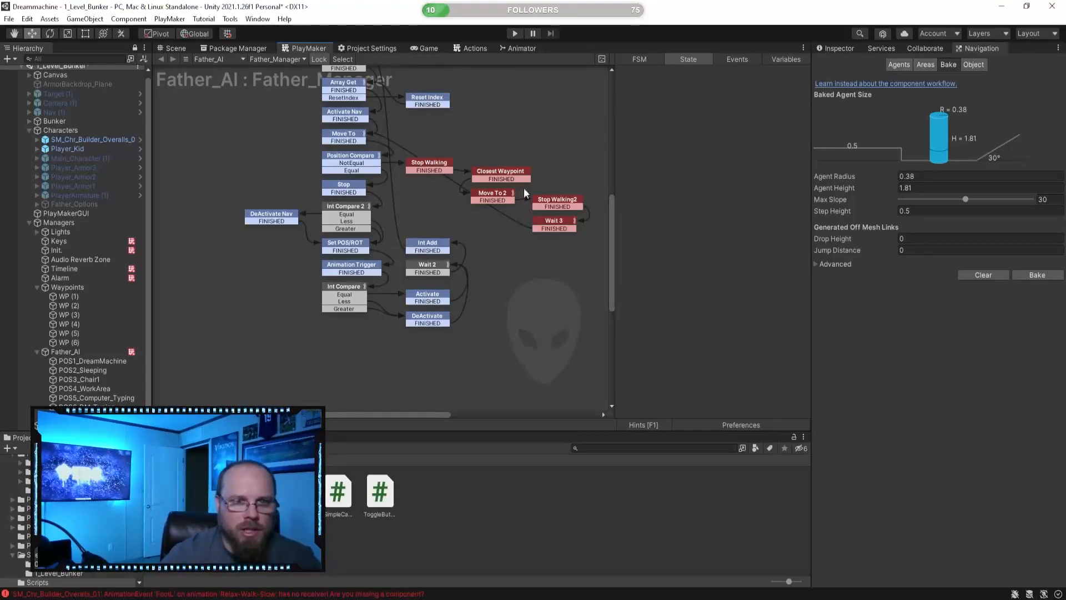
pyautogui.scroll(4, 524, 197)
pyautogui.click(176, 49)
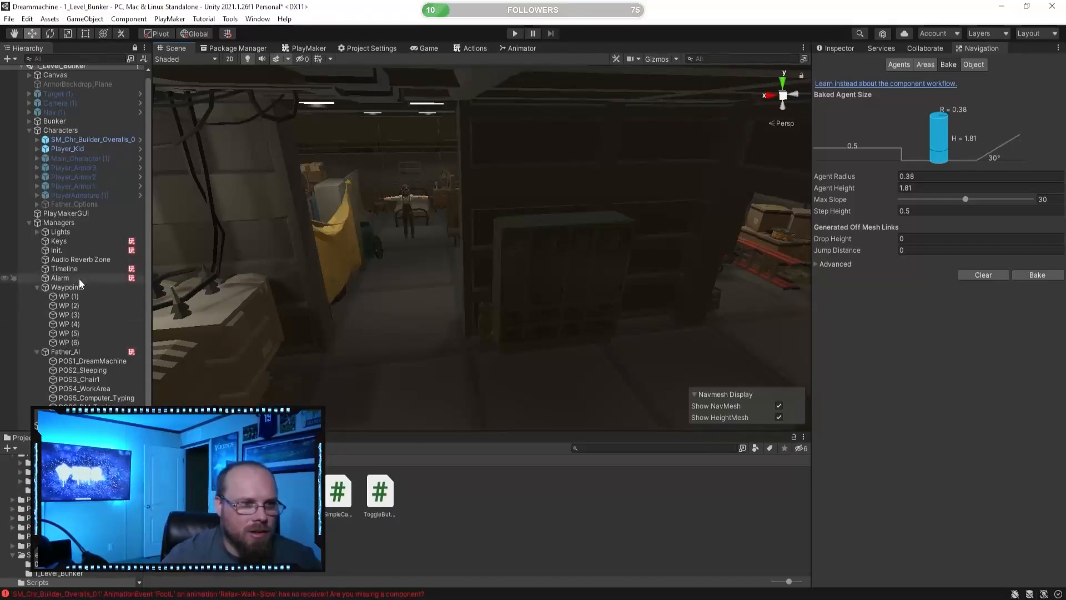
pyautogui.moveTo(294, 300); pyautogui.dragTo(467, 255, button='right')
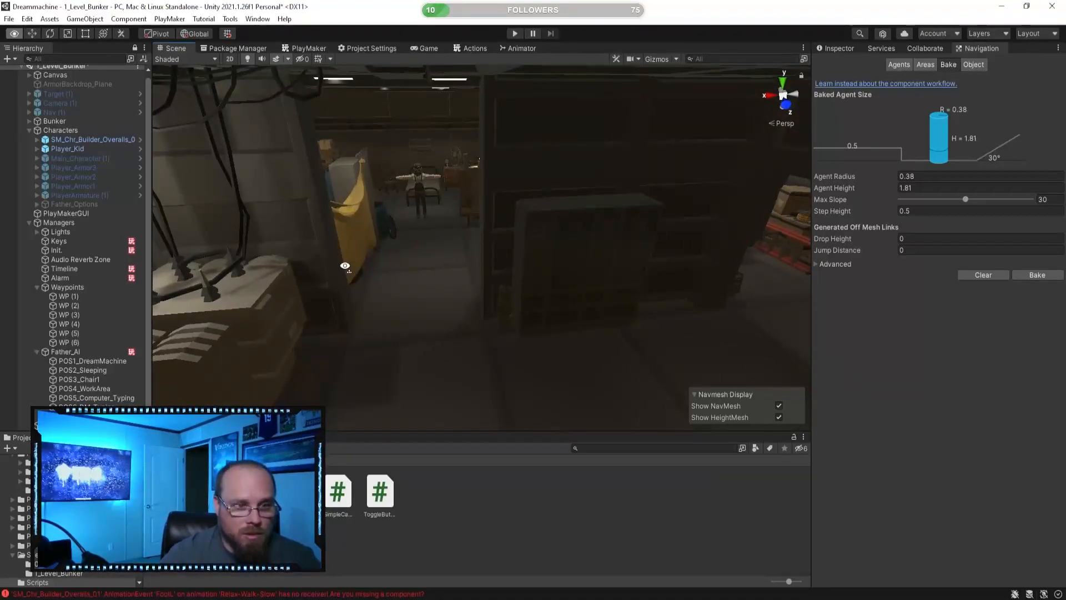
pyautogui.moveTo(345, 266); pyautogui.dragTo(404, 253, button='right')
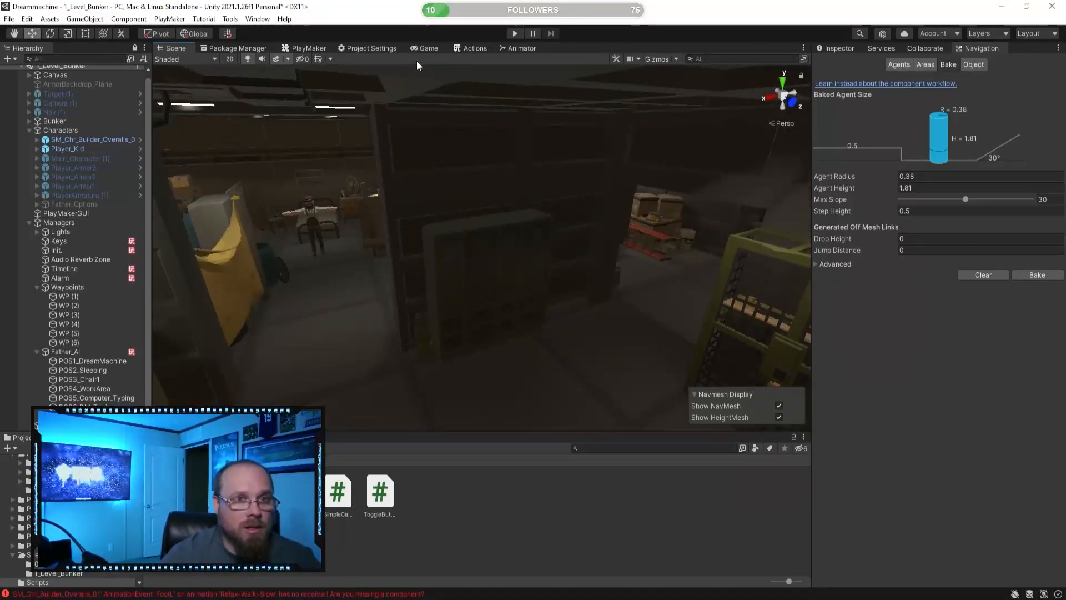
pyautogui.click(516, 48)
pyautogui.moveTo(299, 50); pyautogui.dragTo(411, 48)
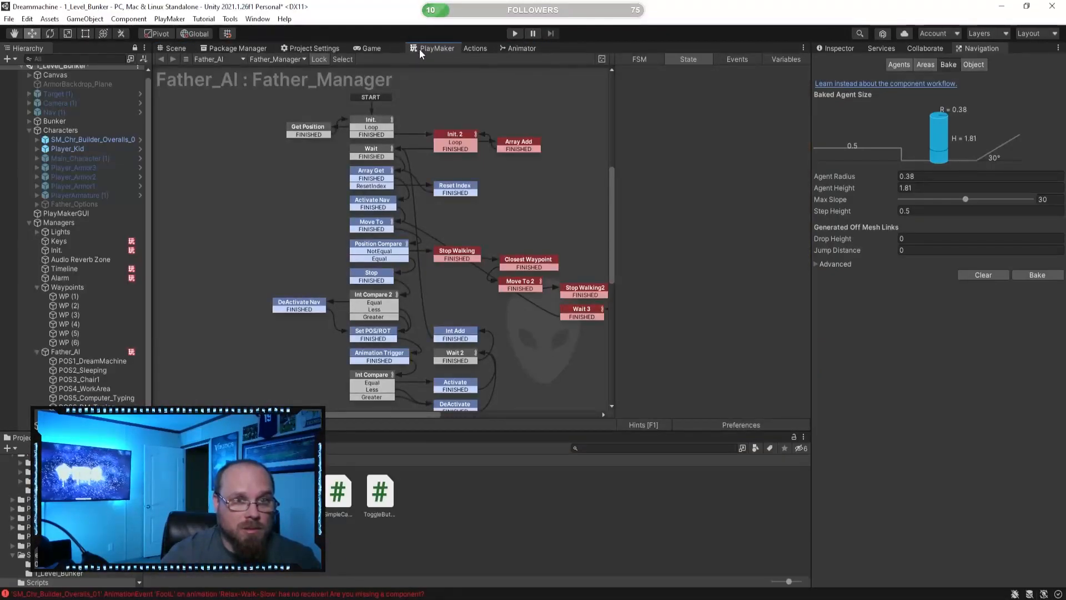
# - Review the actions of the Int Compare 2 and DeActivate Nav states in the Father_Manager FSM
pyautogui.moveTo(331, 240); pyautogui.dragTo(328, 165, button='middle')
pyautogui.scroll(2, 370, 206)
pyautogui.moveTo(435, 207); pyautogui.dragTo(456, 248, button='middle')
pyautogui.click(406, 271)
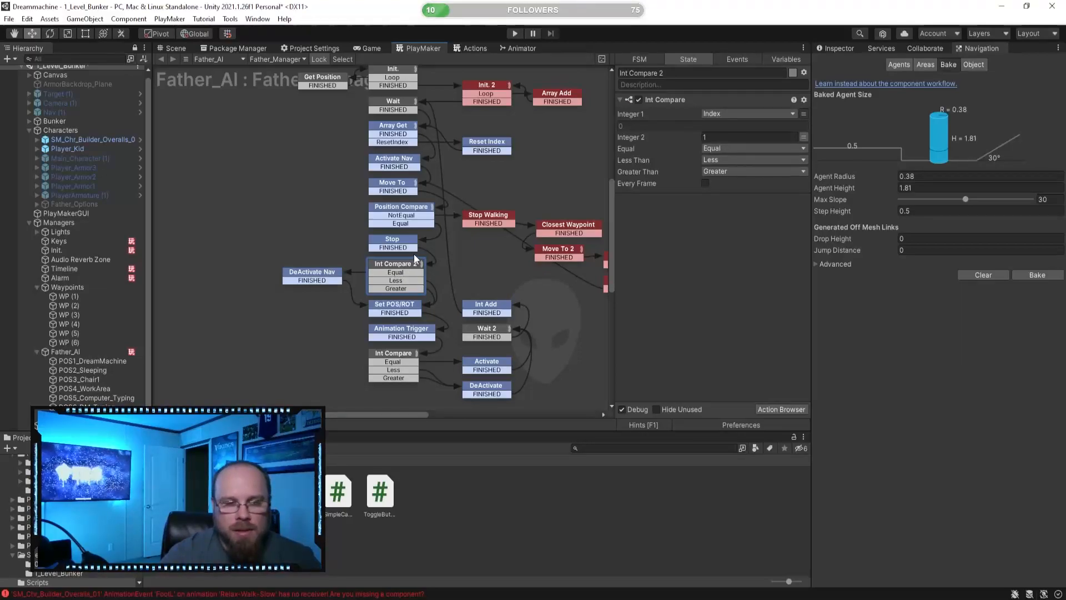
pyautogui.click(330, 279)
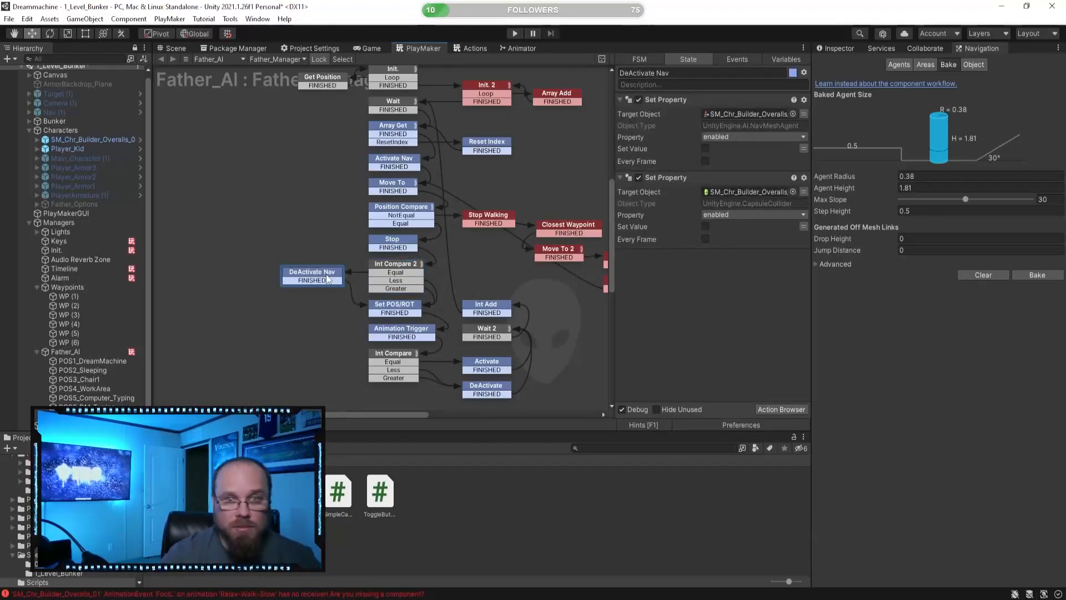
pyautogui.click(409, 265)
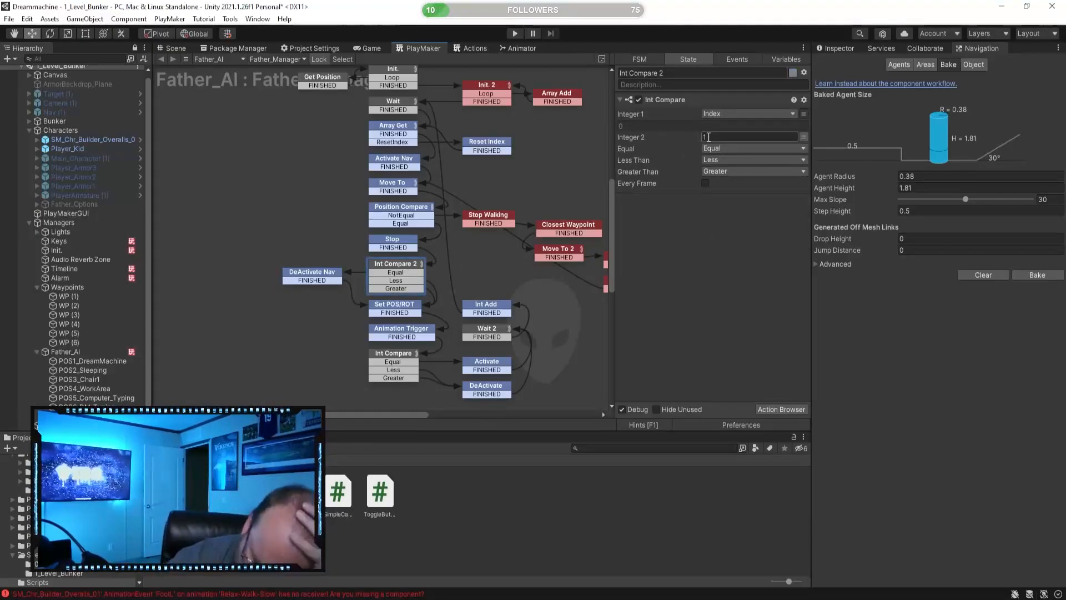
pyautogui.click(310, 267)
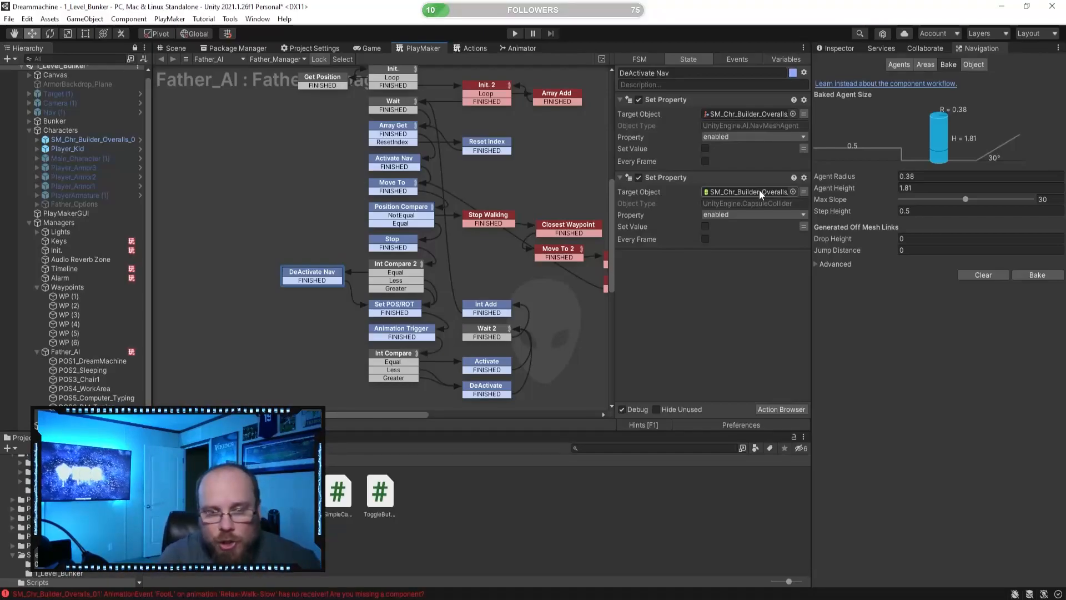
# - Clear the Less Than and Greater Than events of the Int Compare action in the Int Compare 2 state
pyautogui.click(423, 269)
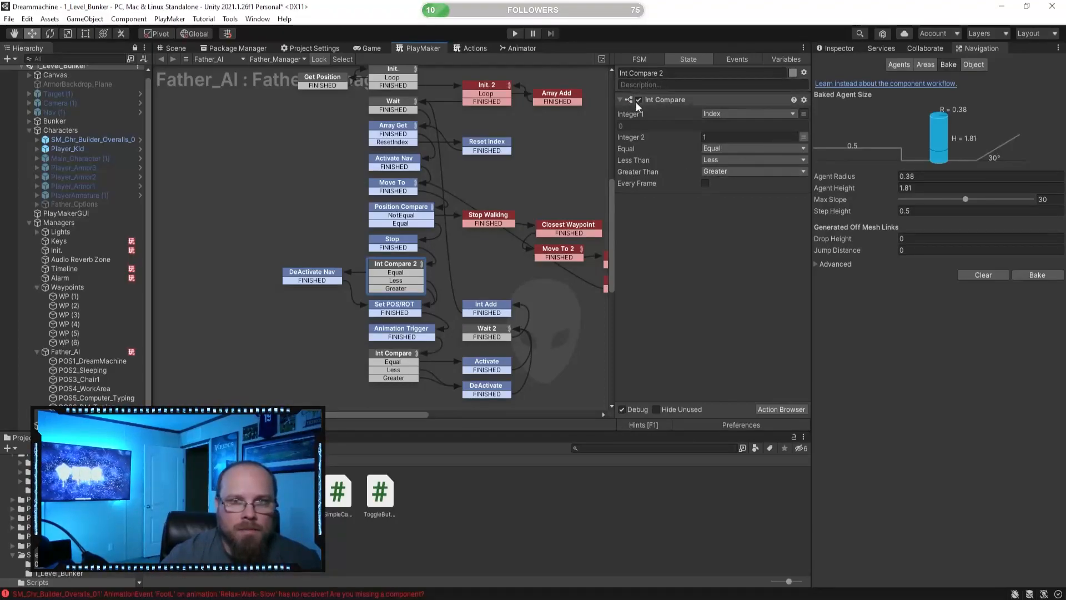
pyautogui.click(737, 160)
pyautogui.click(729, 173)
pyautogui.click(732, 172)
pyautogui.click(728, 184)
# - Duplicate the Int Compare action within the Int Compare 2 state and set the copy's Integer 2 to 2
pyautogui.click(665, 104)
pyautogui.hotkey('ctrl', 'c')
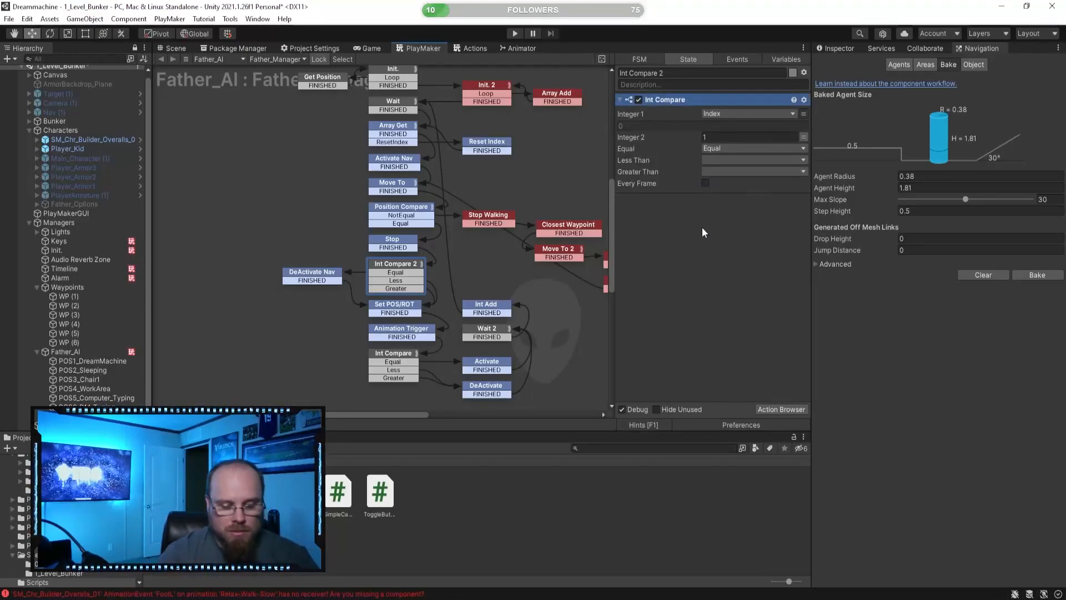
pyautogui.hotkey('ctrl', 'v')
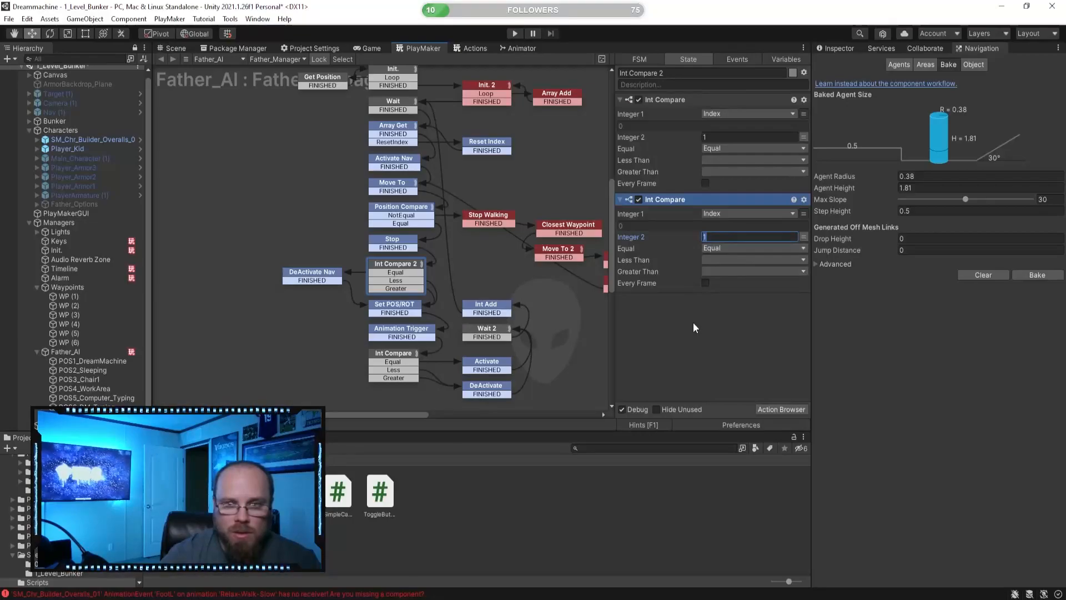
pyautogui.click(693, 322)
pyautogui.click(727, 236)
pyautogui.write('2')
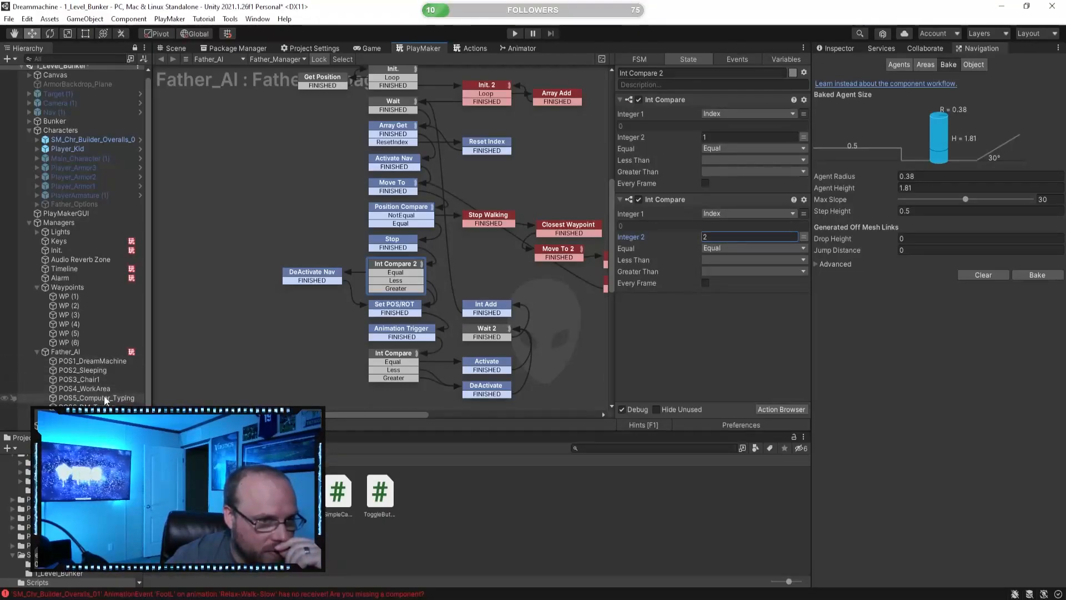
# - Duplicate the Int Compare action in the Int Compare 2 state again and set the new copy's Integer 2 to 4
pyautogui.click(669, 200)
pyautogui.hotkey('ctrl', 'd')
pyautogui.click(720, 332)
pyautogui.write('4')
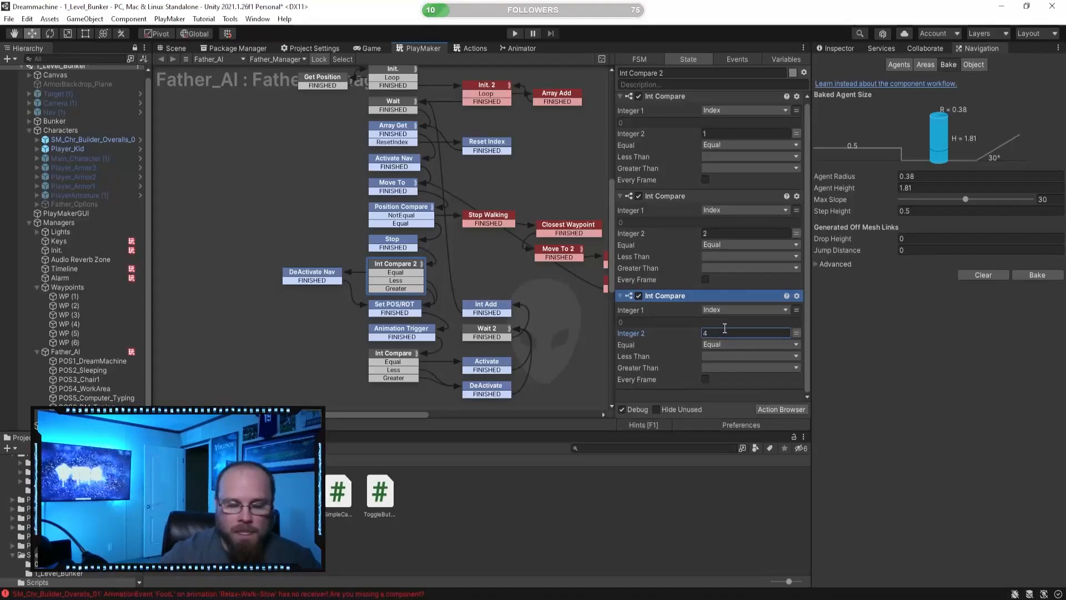
pyautogui.click(707, 394)
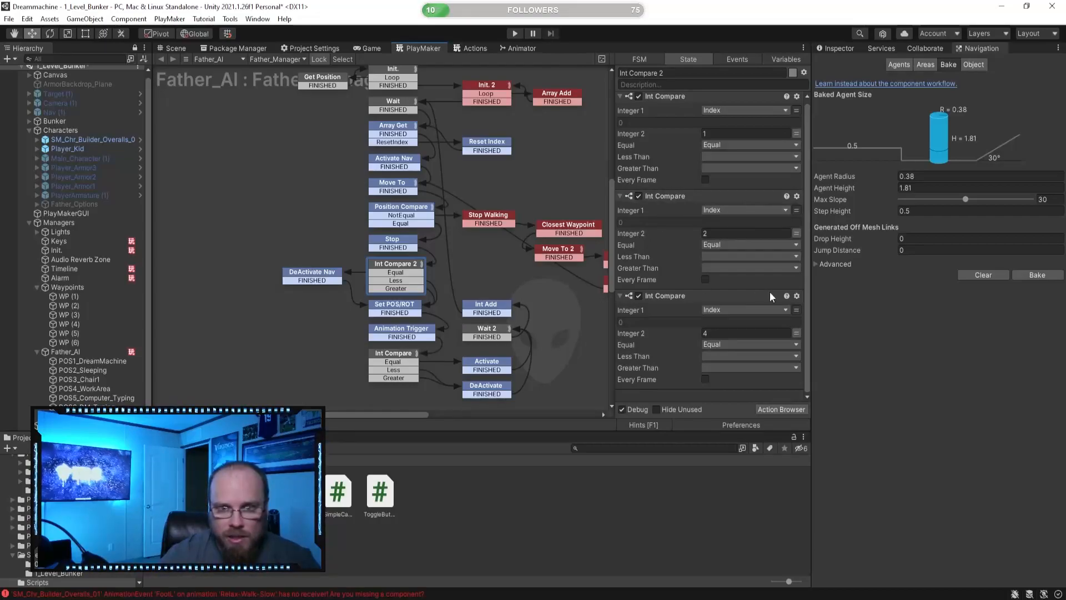
# - Set the third Int Compare action's Less Than event to Less and its Greater Than event to Greater
pyautogui.click(715, 356)
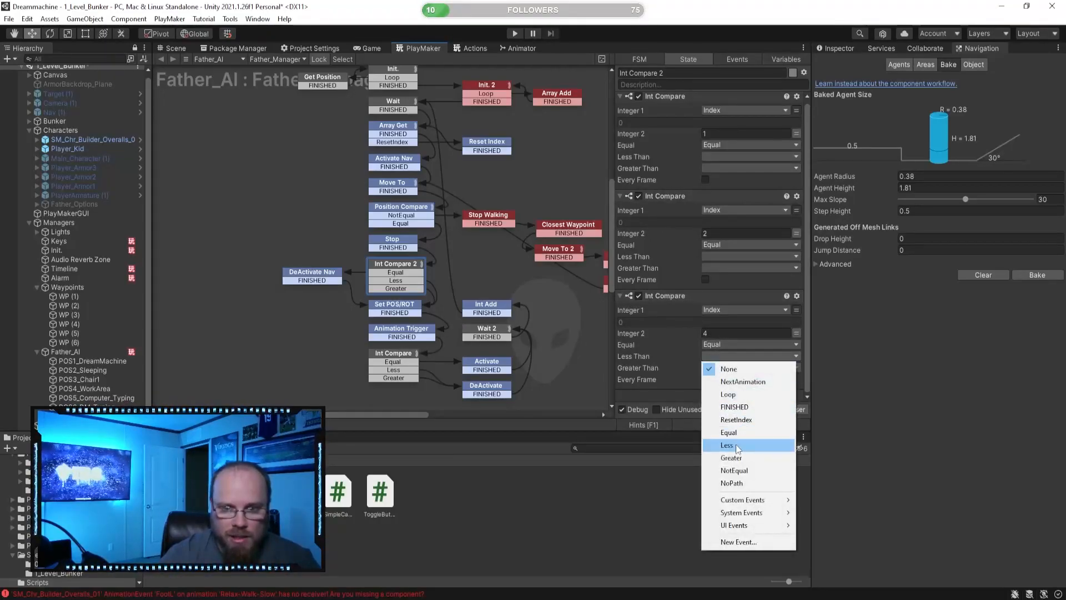
pyautogui.click(738, 443)
pyautogui.click(725, 368)
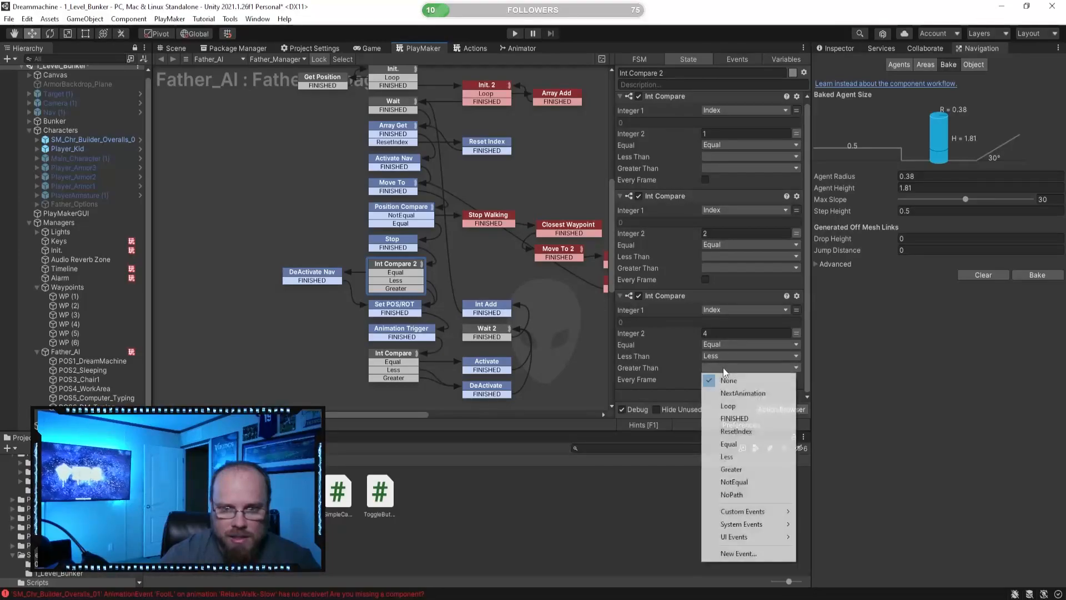
pyautogui.click(731, 471)
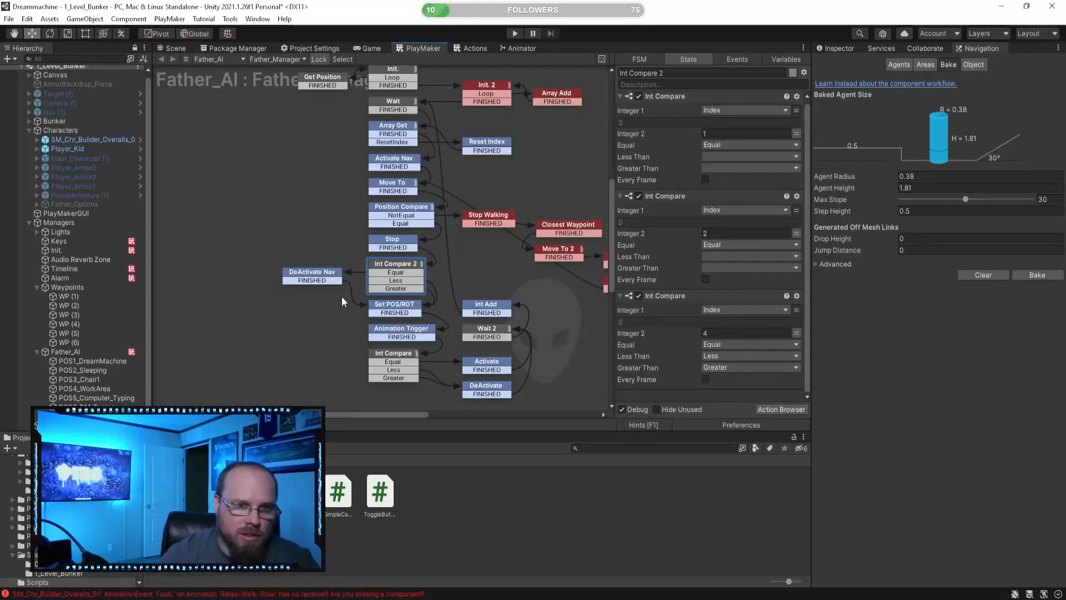
pyautogui.click(313, 245)
# - Review the actions of the Set POS/ROT, Animation Trigger, Int Compare, Activate and DeActivate states in the Father_Manager FSM
pyautogui.moveTo(465, 250); pyautogui.dragTo(435, 217, button='middle')
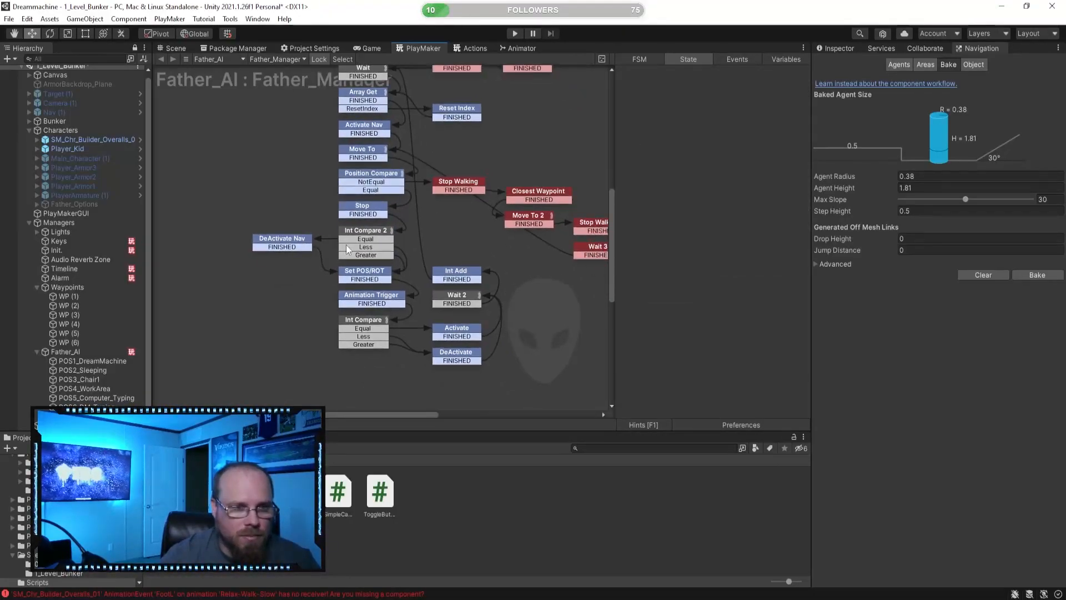
pyautogui.click(366, 270)
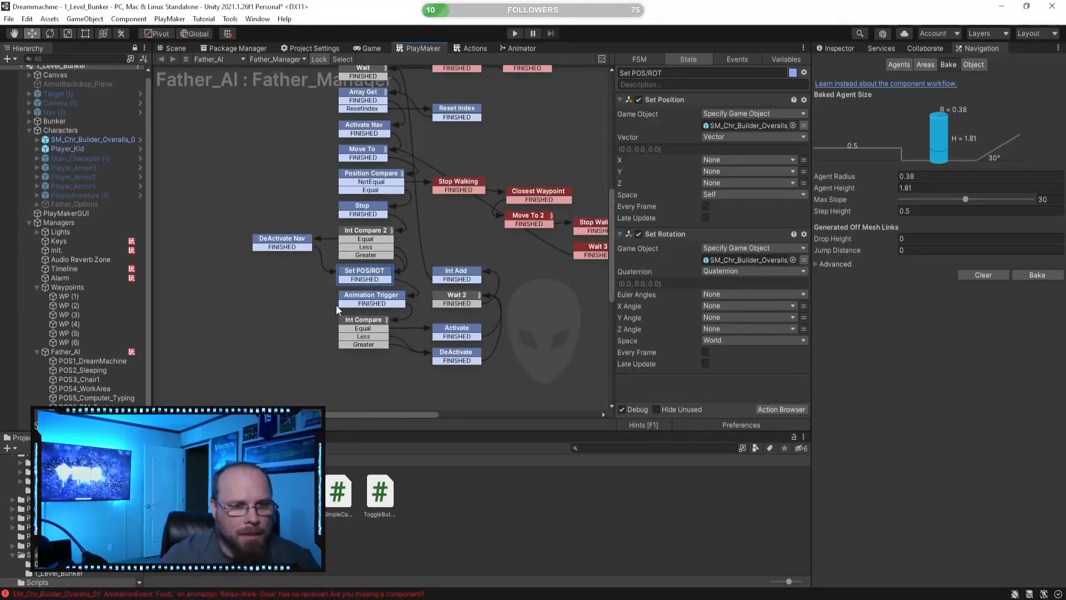
pyautogui.click(381, 300)
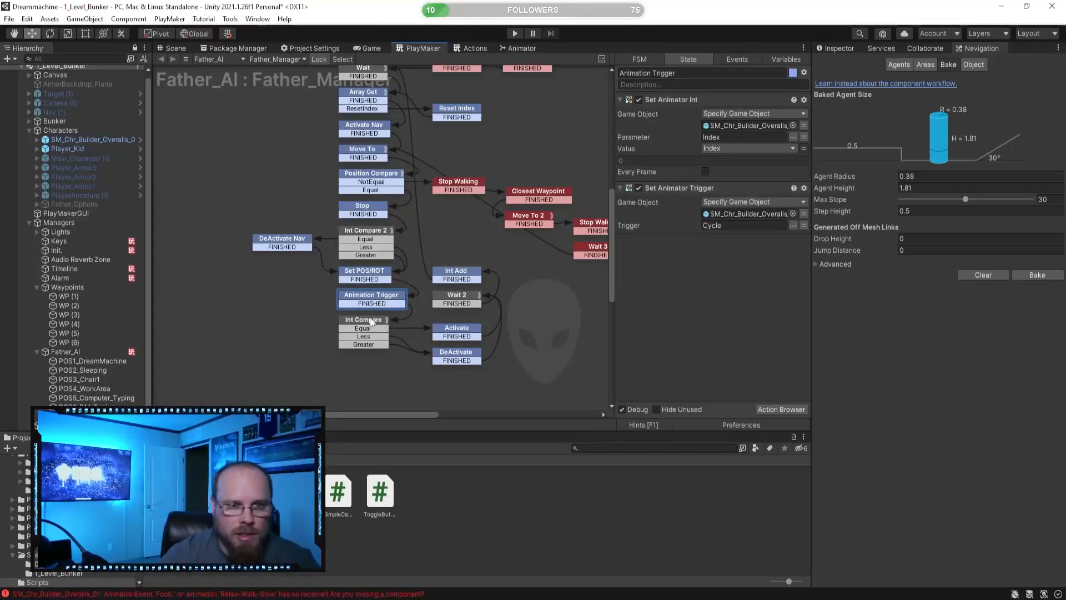
pyautogui.click(380, 321)
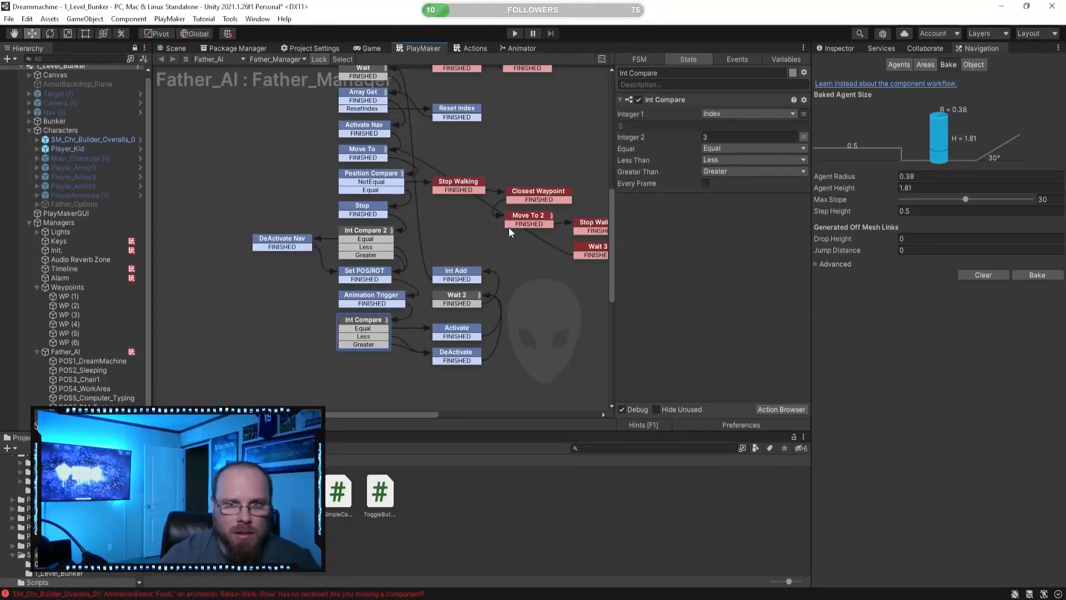
pyautogui.click(467, 330)
pyautogui.click(369, 326)
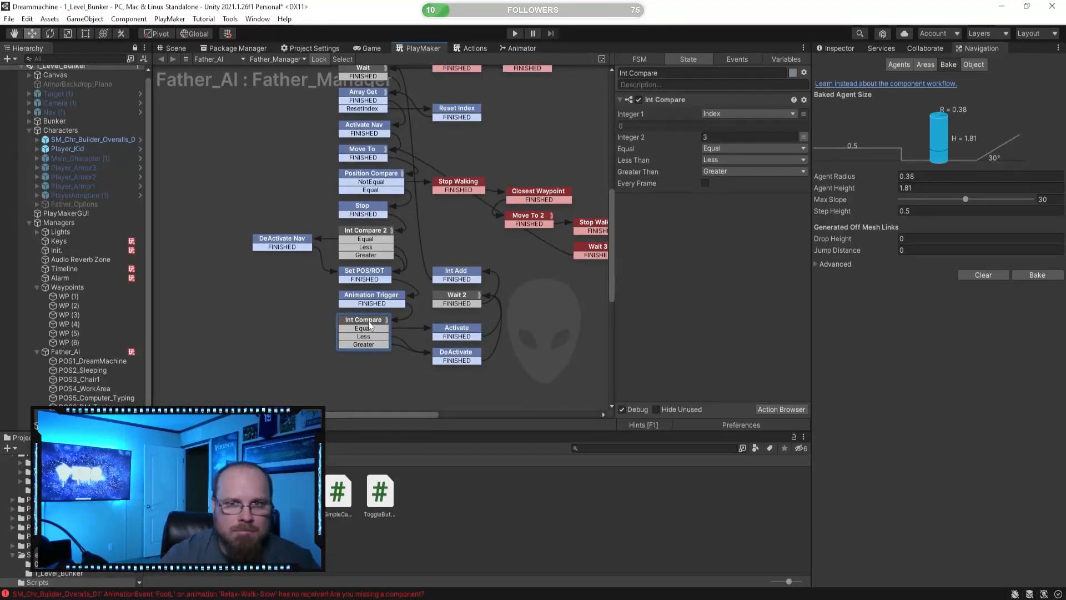
pyautogui.click(463, 353)
pyautogui.click(497, 322)
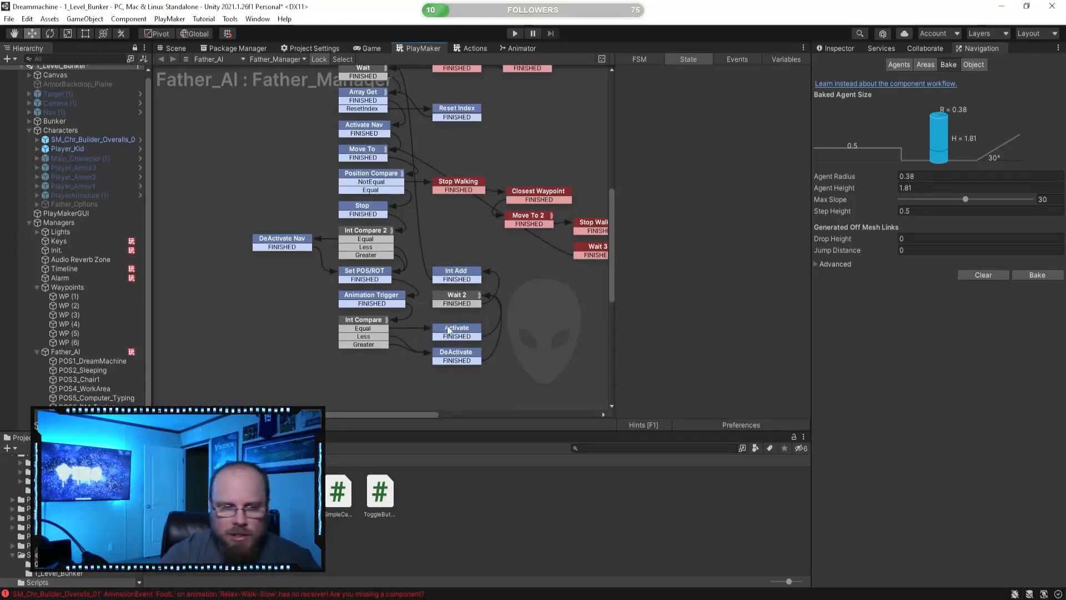
pyautogui.click(467, 358)
pyautogui.click(453, 332)
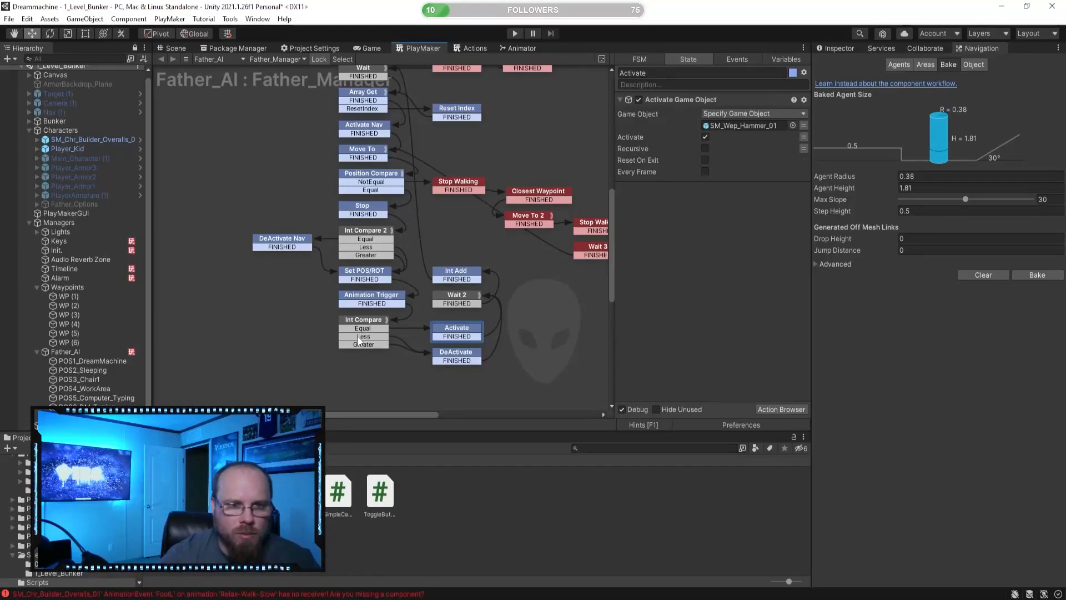
pyautogui.click(526, 312)
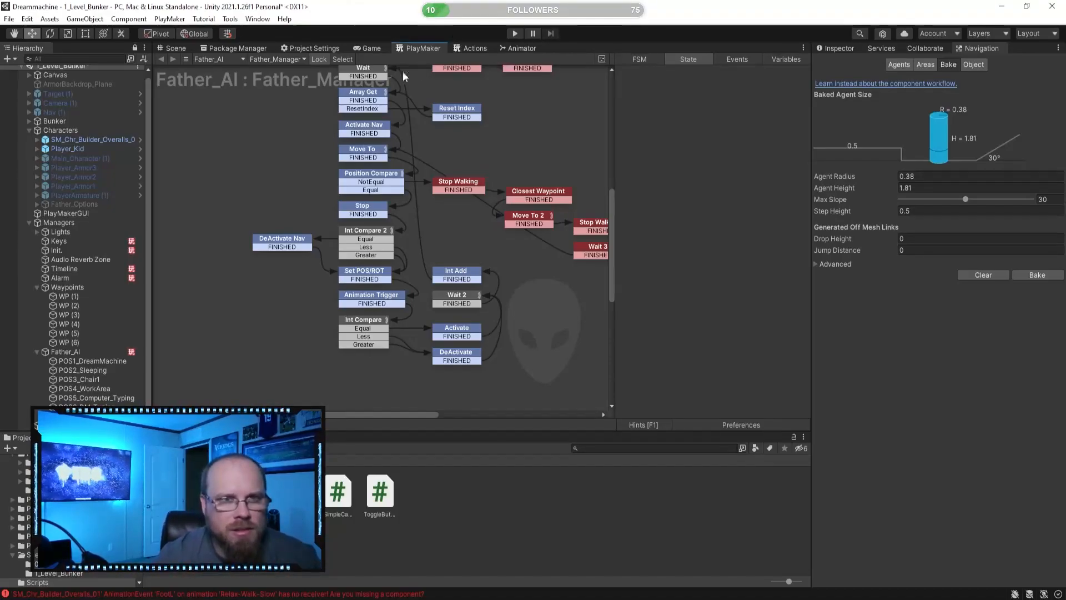
pyautogui.moveTo(448, 222); pyautogui.dragTo(448, 245, button='middle')
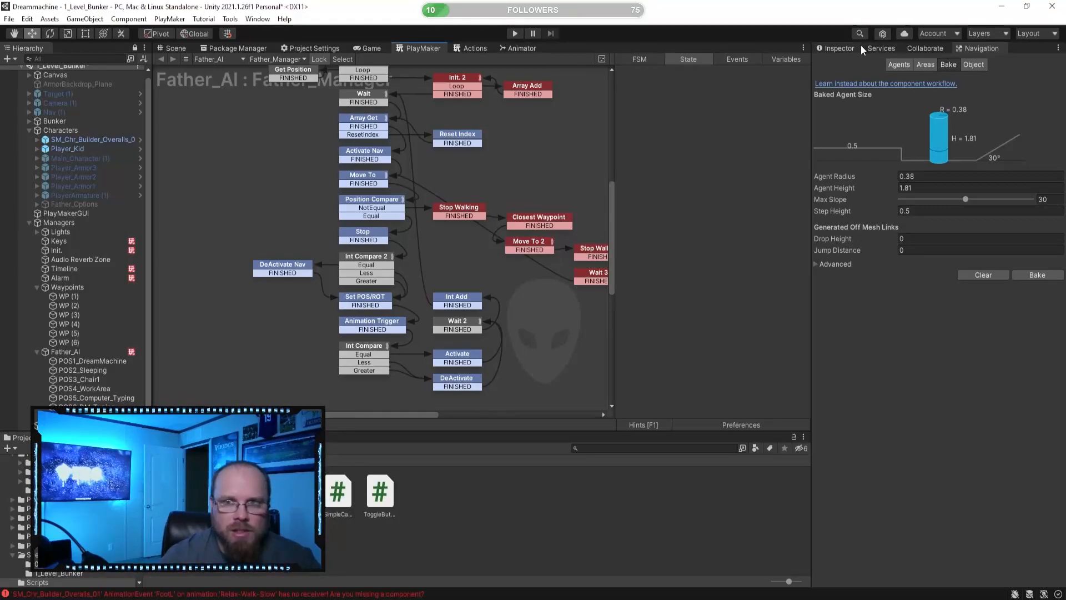
# - Show the Inspector and examine the animation states and transitions of the Father animator controller's Base Layer
pyautogui.click(836, 48)
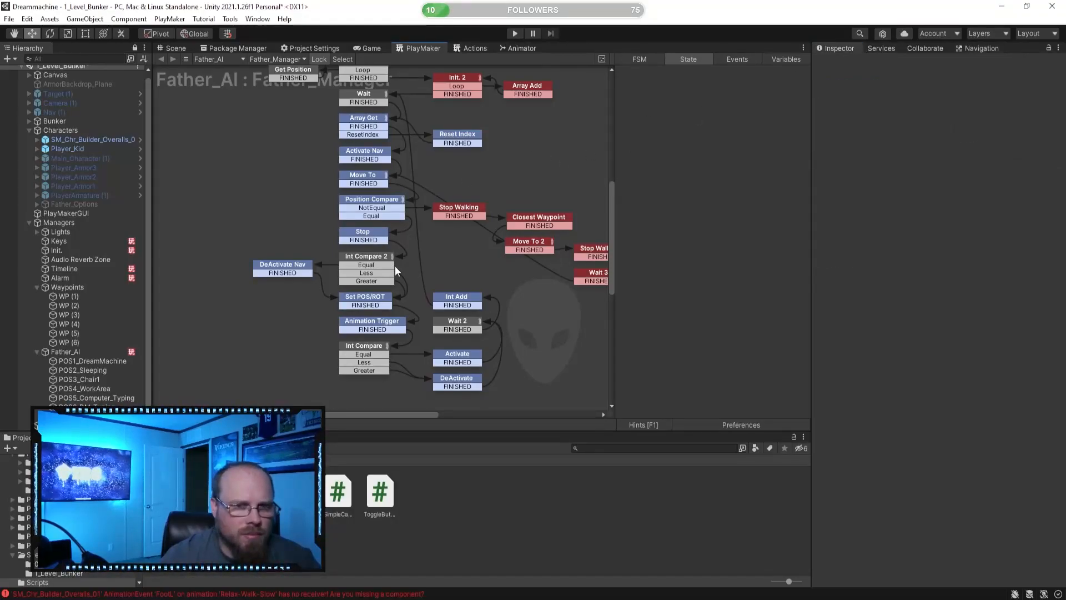
pyautogui.click(524, 48)
pyautogui.scroll(-5, 369, 206)
pyautogui.moveTo(418, 214); pyautogui.dragTo(475, 214, button='middle')
pyautogui.scroll(5, 498, 243)
pyautogui.scroll(-2, 509, 248)
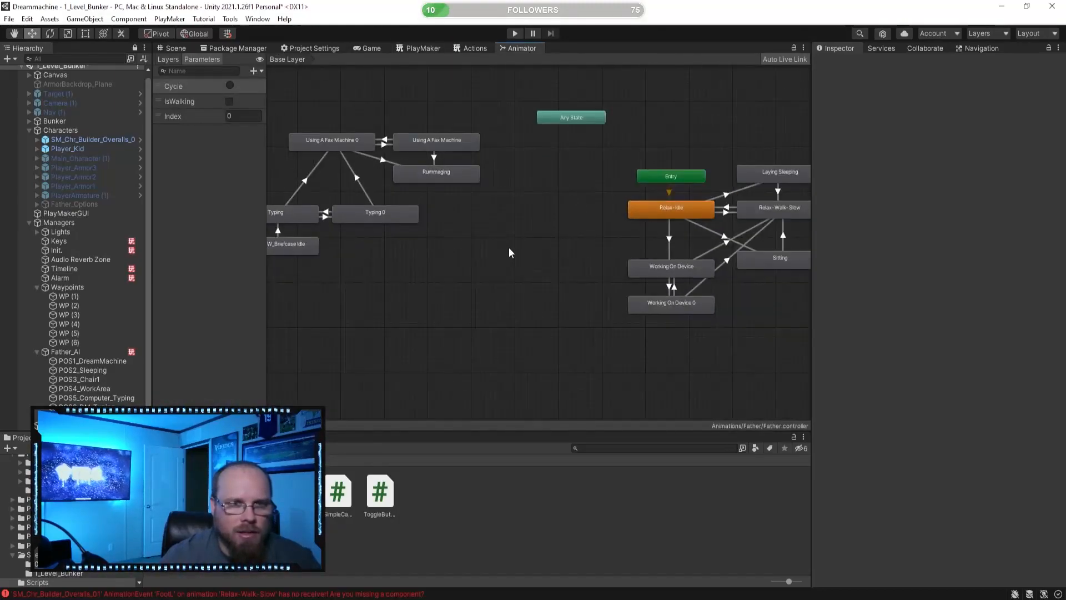
# - Move the Standing W_Briefcase Idle state beside the Relax-Idle group and delete its transition to Typing
pyautogui.moveTo(586, 234); pyautogui.dragTo(494, 227, button='middle')
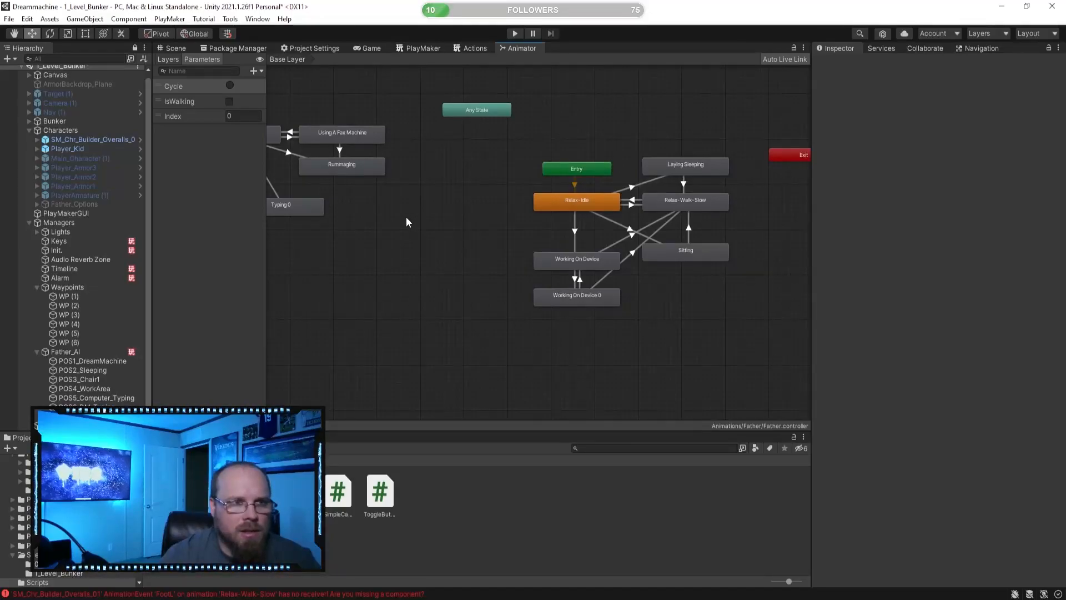
pyautogui.moveTo(406, 216); pyautogui.dragTo(457, 222, button='middle')
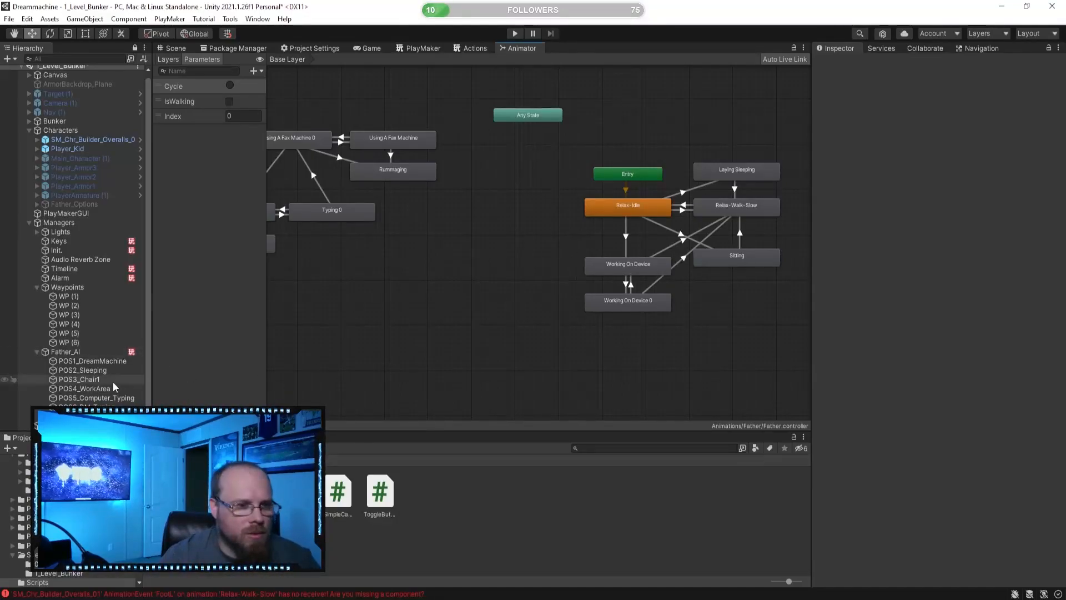
pyautogui.click(99, 380)
pyautogui.click(100, 389)
pyautogui.scroll(-1, 391, 275)
pyautogui.moveTo(392, 275); pyautogui.dragTo(461, 248, button='middle')
pyautogui.scroll(2, 462, 233)
pyautogui.moveTo(362, 253); pyautogui.dragTo(654, 272)
pyautogui.moveTo(654, 269); pyautogui.dragTo(512, 337, button='middle')
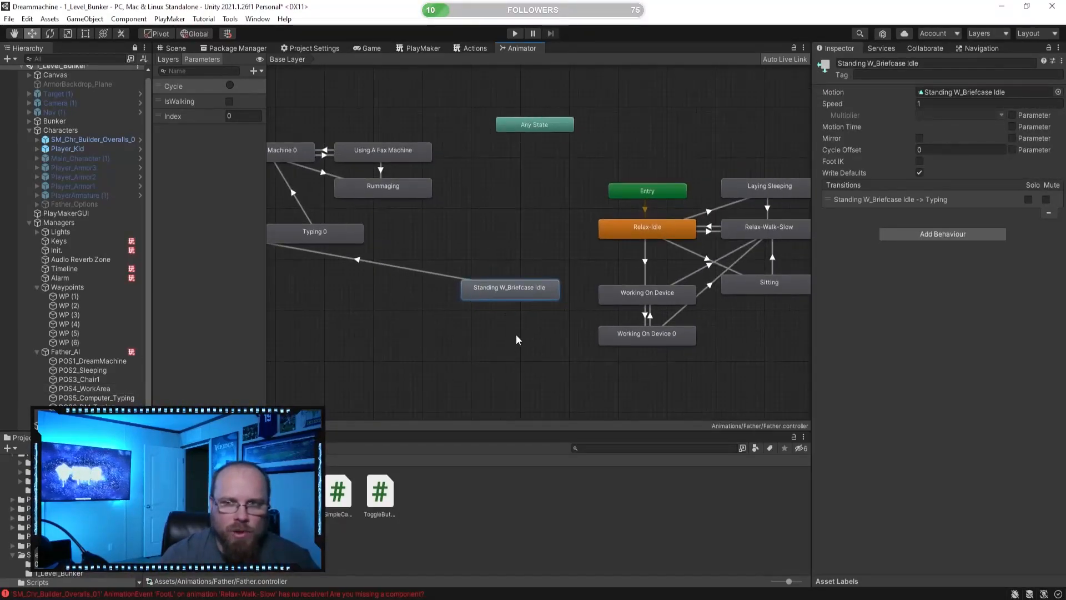
pyautogui.click(437, 275)
pyautogui.press('Delete')
# - Rename the Standing W_Briefcase Idle state as POS4_WorkArea
pyautogui.click(489, 287)
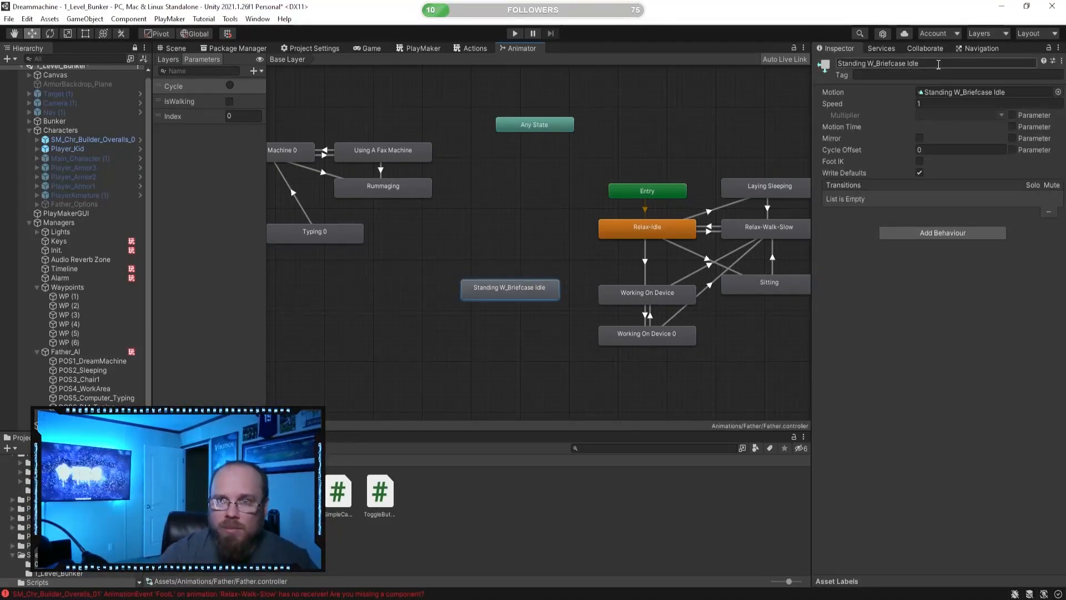
pyautogui.moveTo(582, 346); pyautogui.dragTo(488, 359, button='middle')
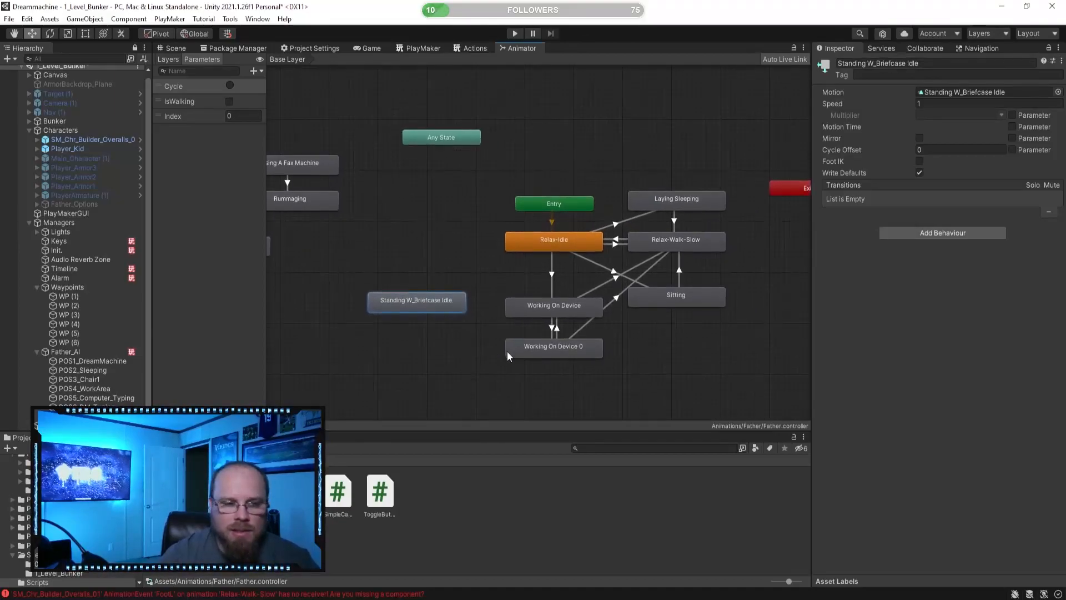
pyautogui.click(927, 64)
pyautogui.write('POS')
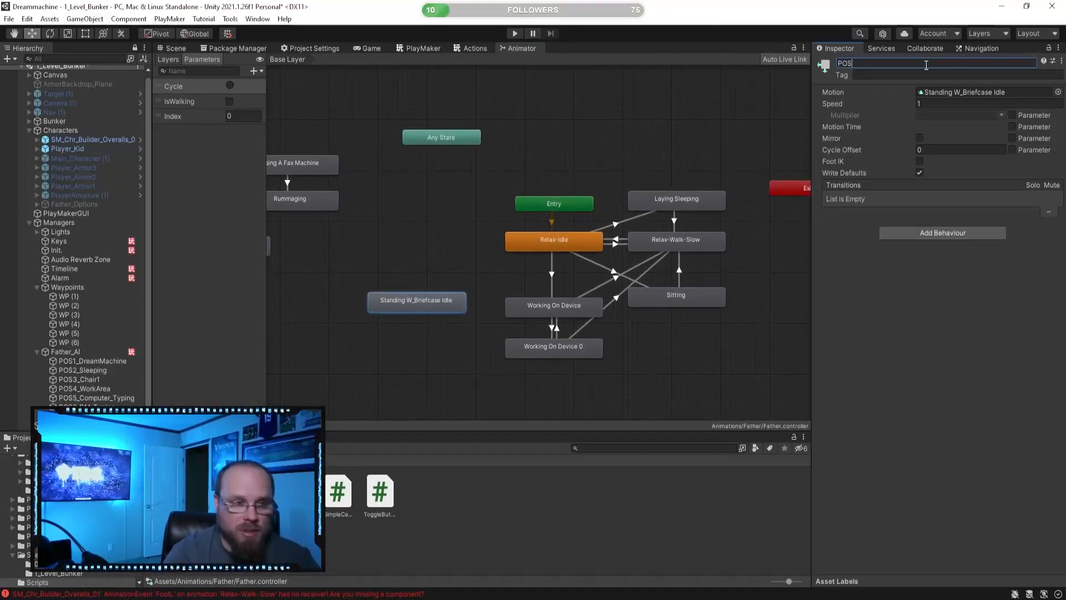
pyautogui.write('4_')
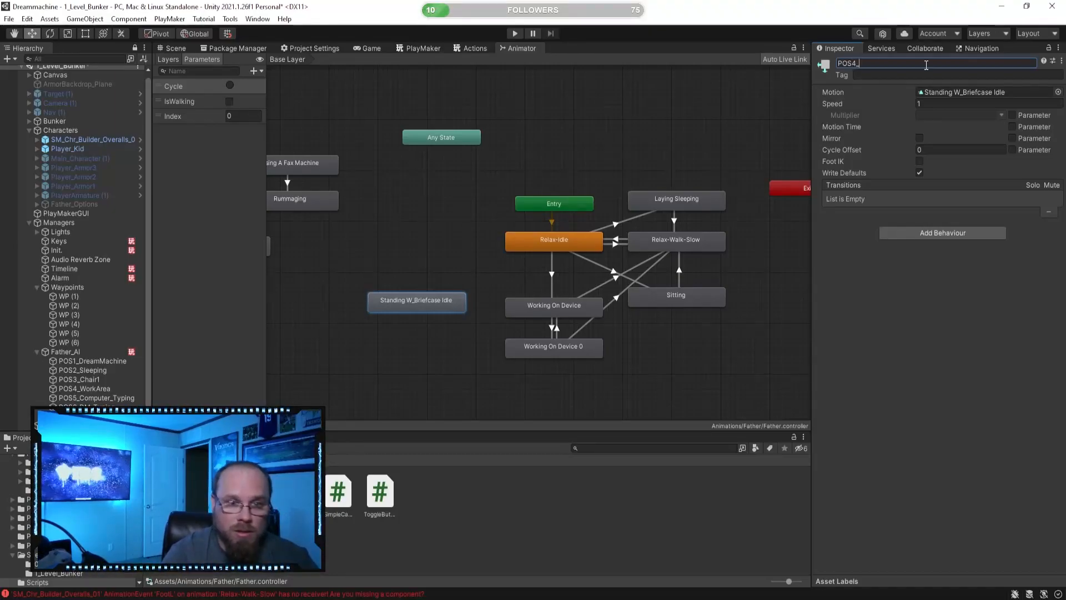
pyautogui.write('WorkArea')
pyautogui.press('Return')
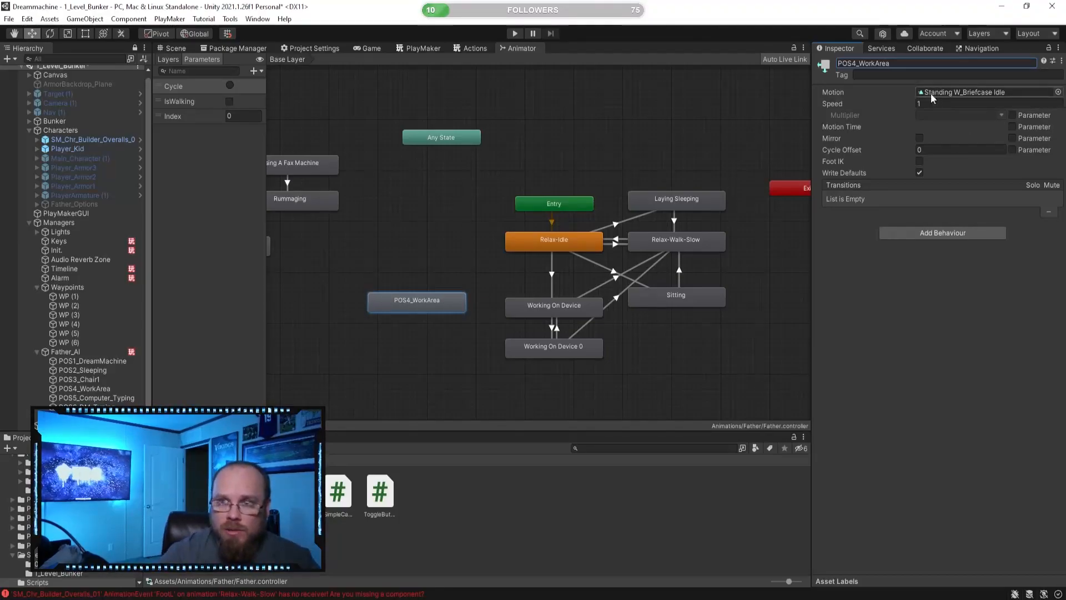
pyautogui.click(419, 317)
pyautogui.click(464, 296)
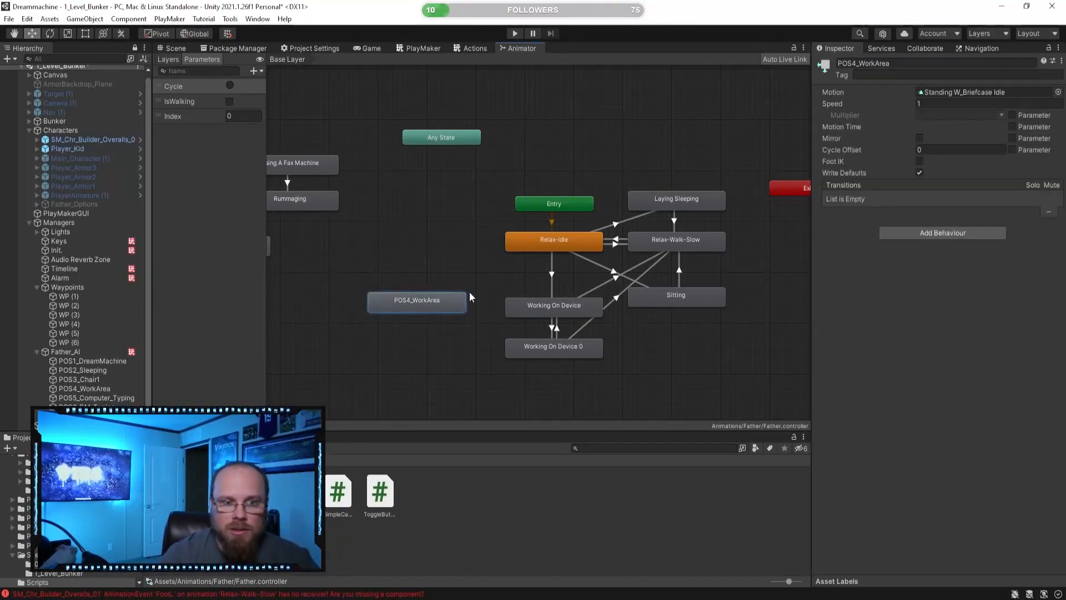
# - Rename the Working On Device state below Relax-Idle as POS1_DM
pyautogui.click(494, 377)
pyautogui.click(568, 305)
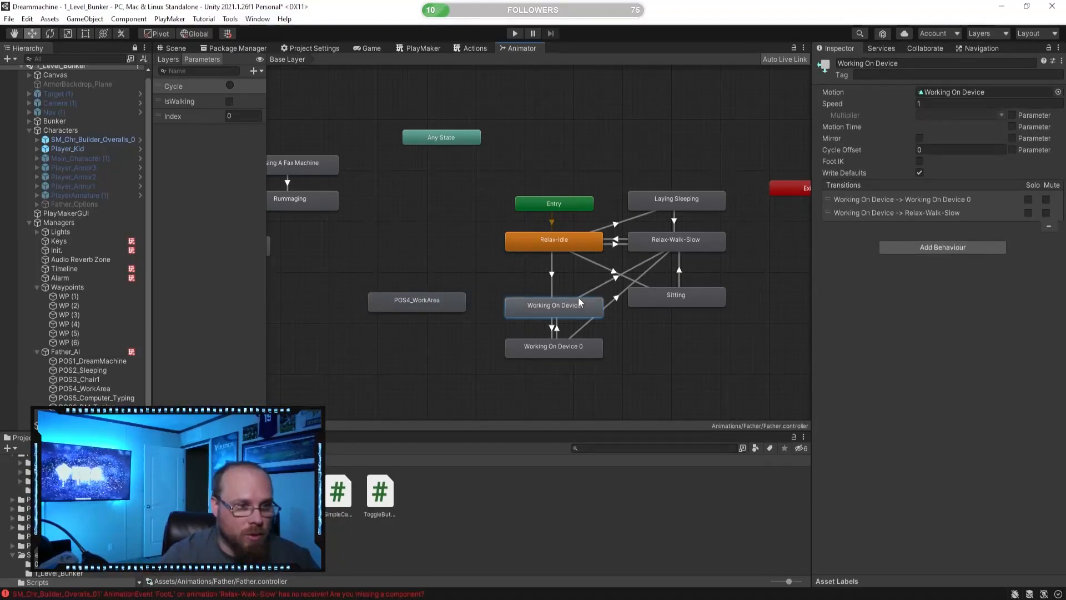
pyautogui.click(966, 94)
pyautogui.click(951, 64)
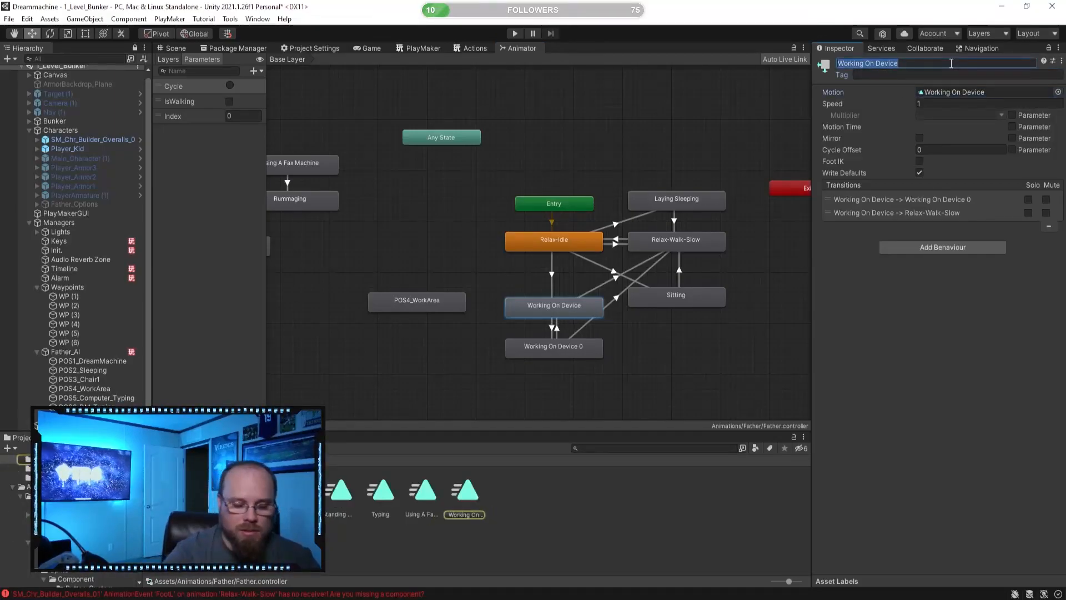
pyautogui.write('POS1_DM')
pyautogui.press('Return')
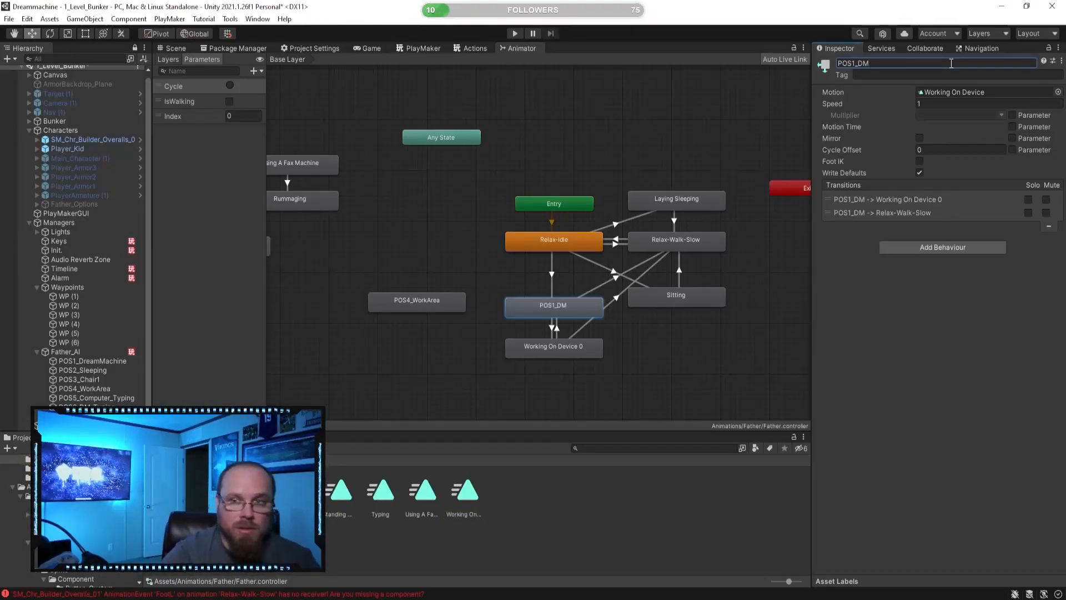
# - Rename the Working On Device 0 state as POS1_DM2
pyautogui.click(554, 349)
pyautogui.click(906, 63)
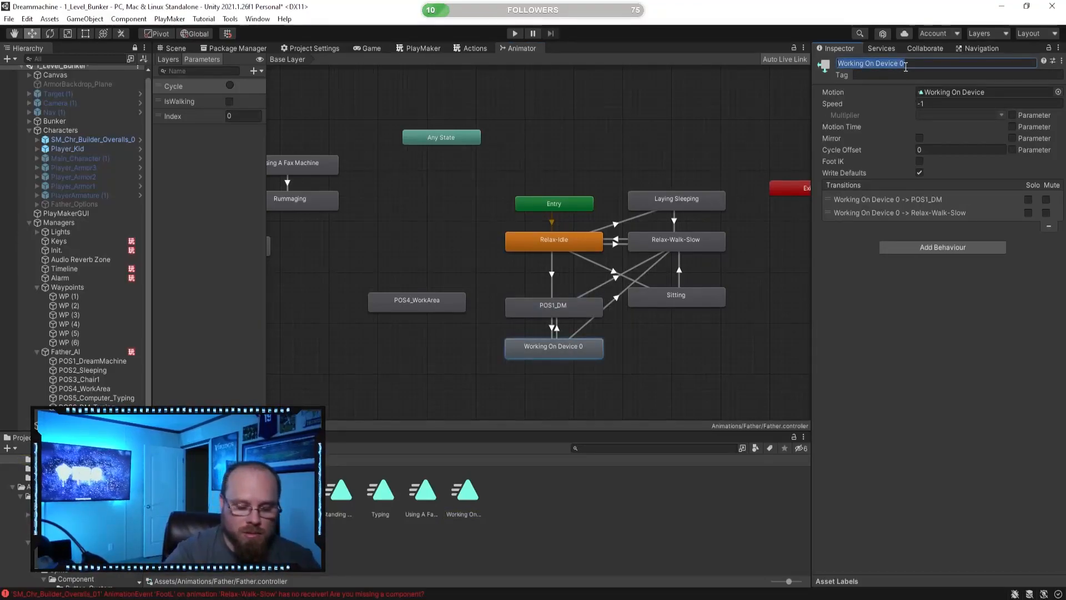
pyautogui.write('PO')
pyautogui.press('BackSpace')
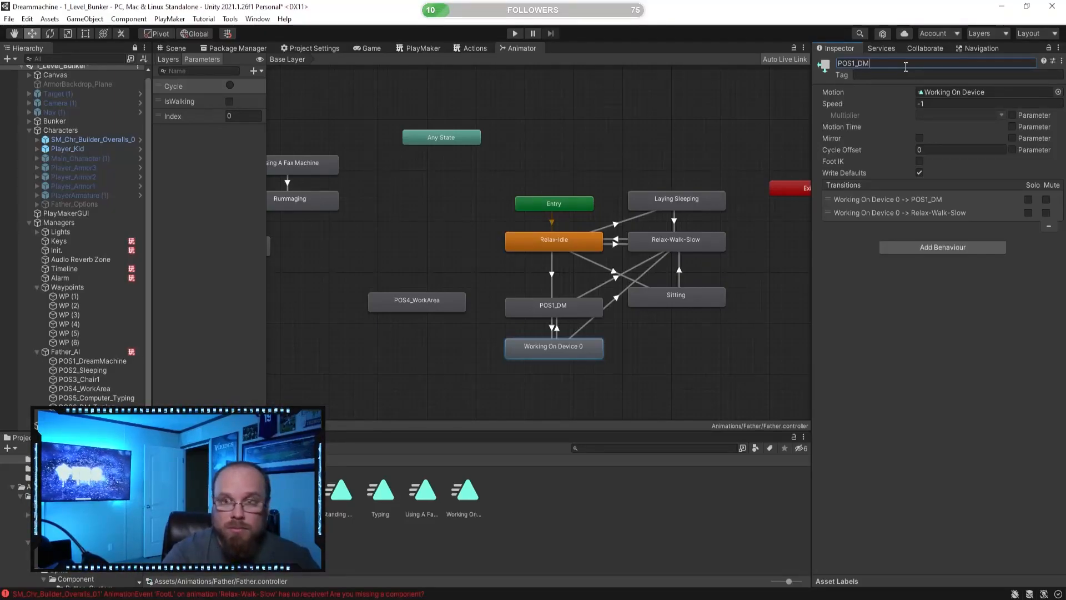
pyautogui.click(662, 310)
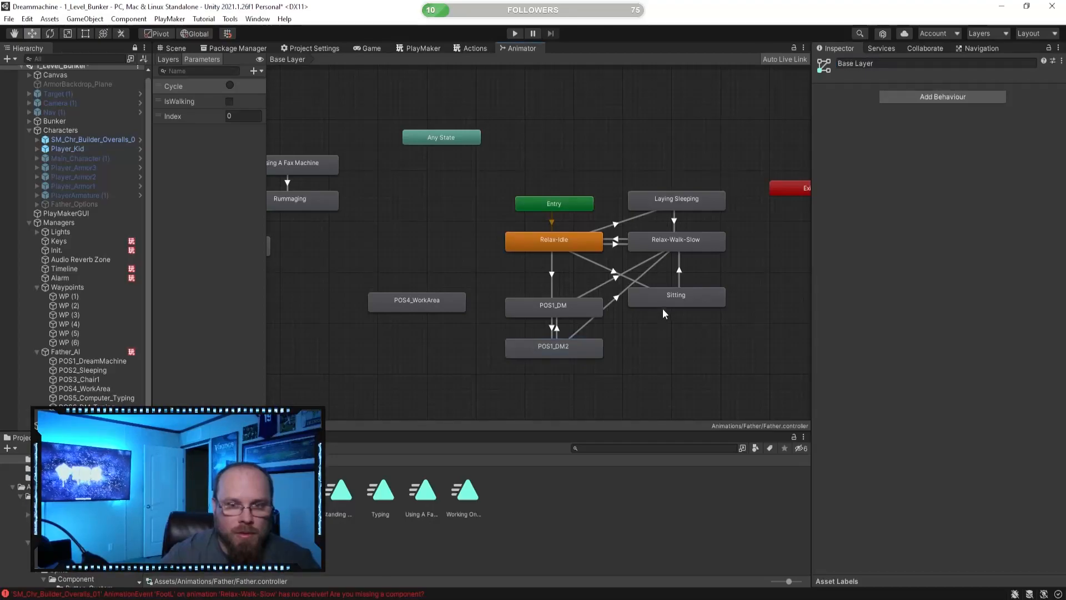
# - Rename the Sitting state as POS3_Chair
pyautogui.click(688, 294)
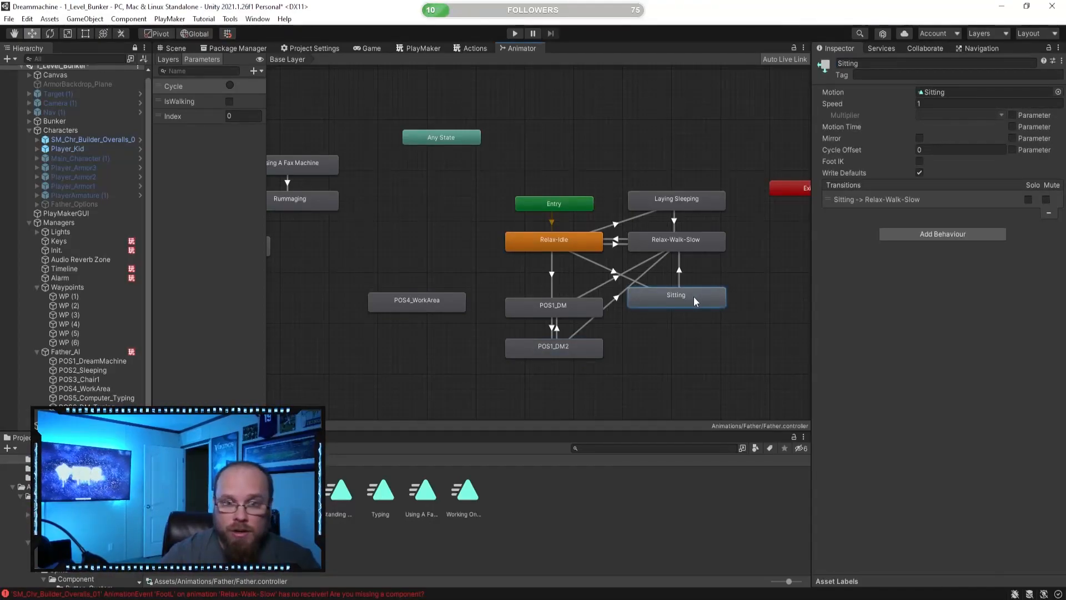
pyautogui.click(608, 264)
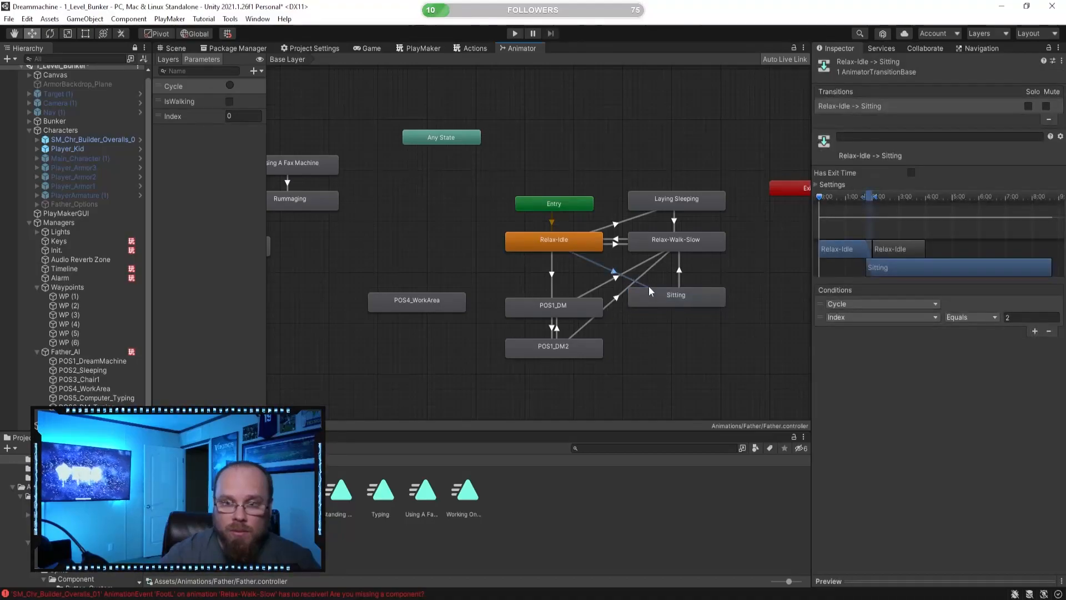
pyautogui.click(678, 299)
pyautogui.click(892, 63)
pyautogui.write('POS3_Chair')
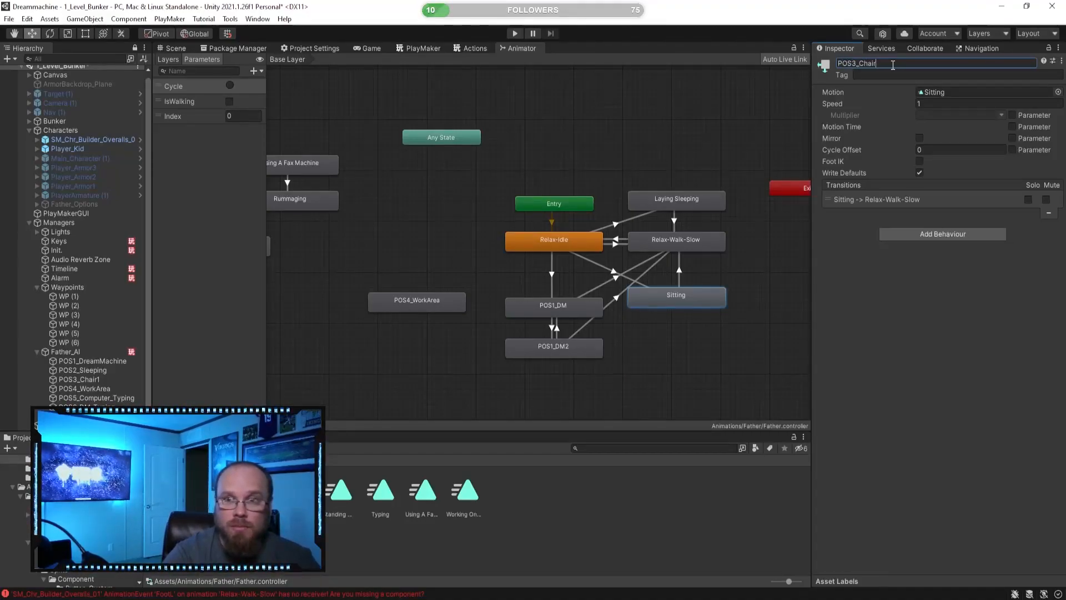
pyautogui.press('Return')
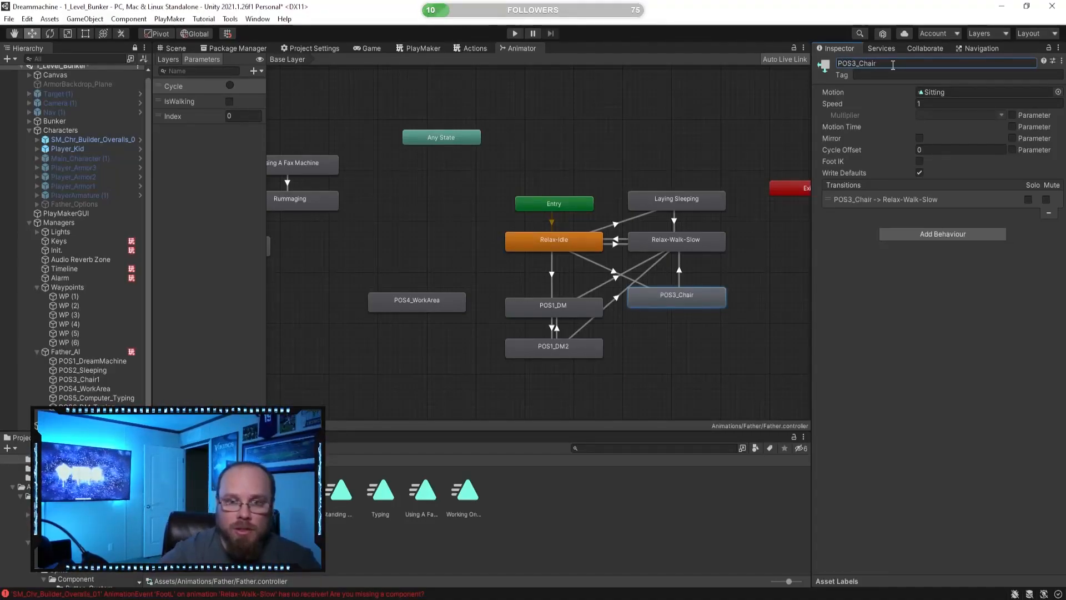
# - Rename the Laying Sleeping state as POS2_Sleeping
pyautogui.click(684, 243)
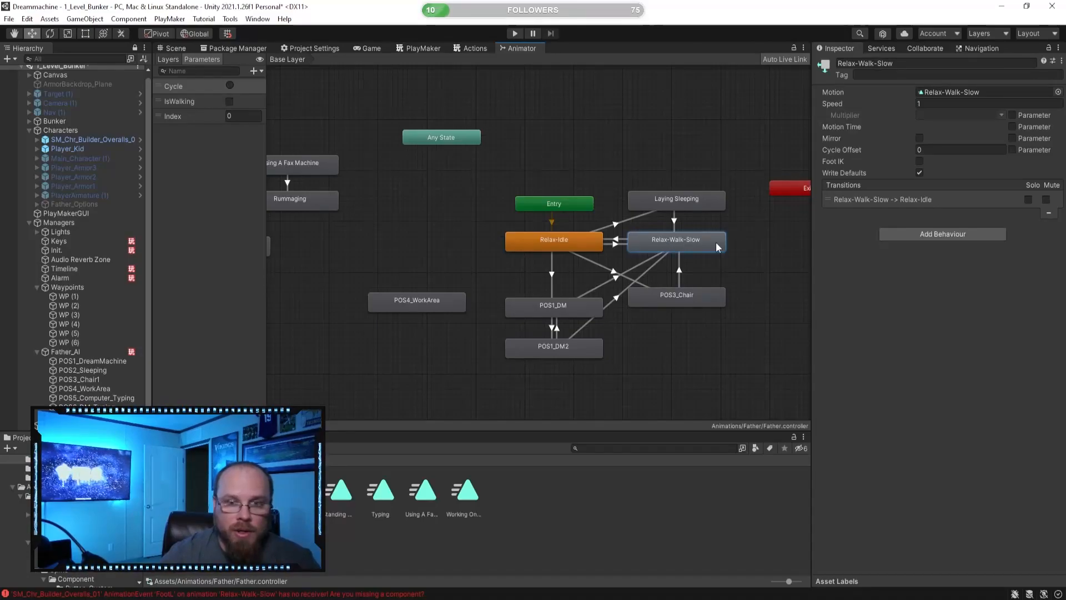
pyautogui.click(677, 198)
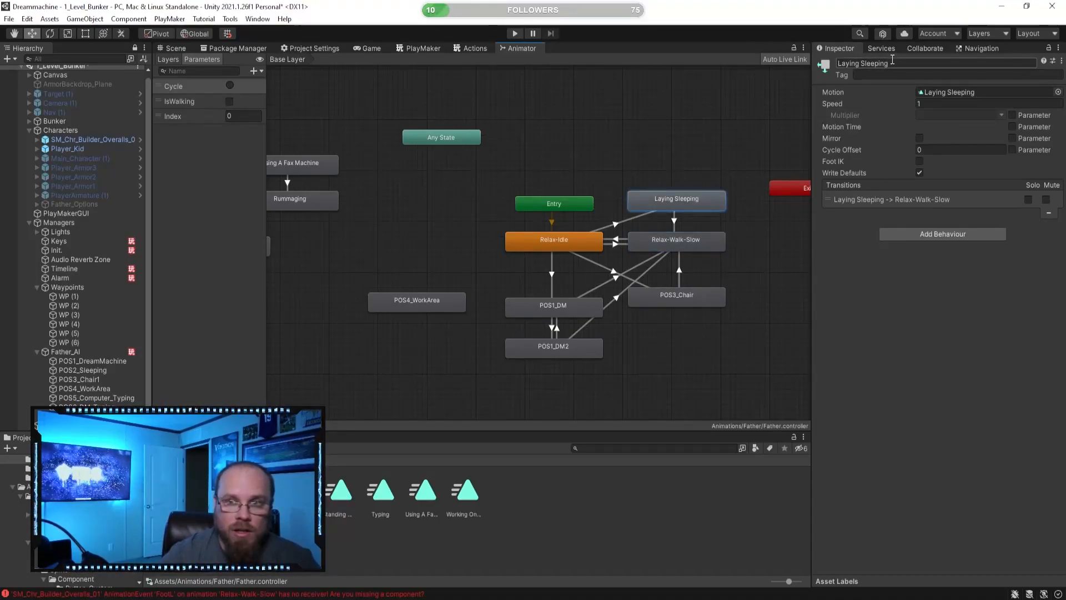
pyautogui.click(913, 63)
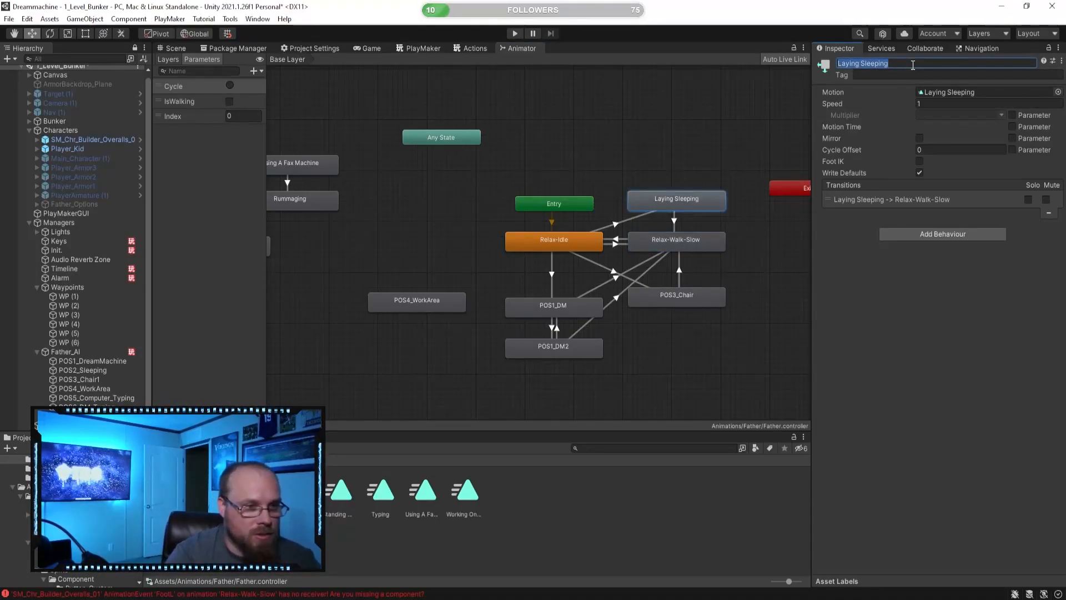
pyautogui.write('_Sle')
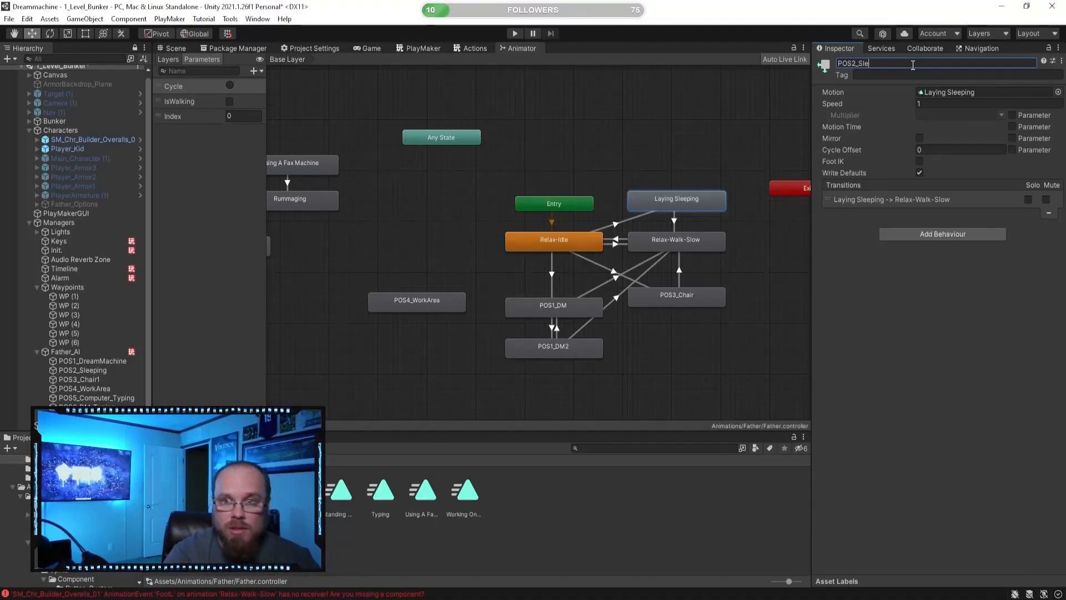
pyautogui.write('eping')
pyautogui.press('Return')
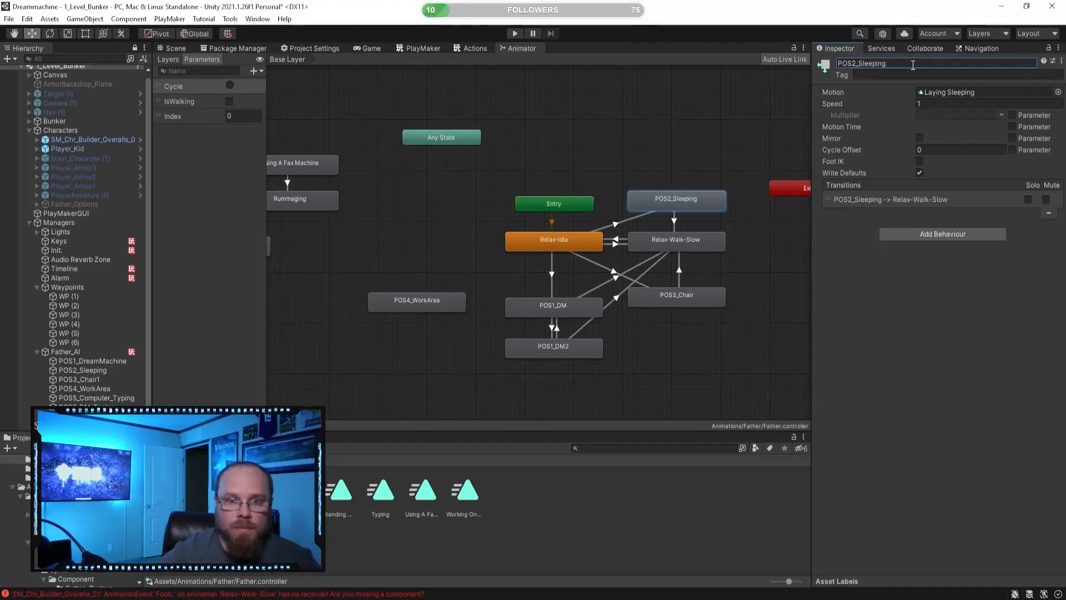
pyautogui.click(787, 300)
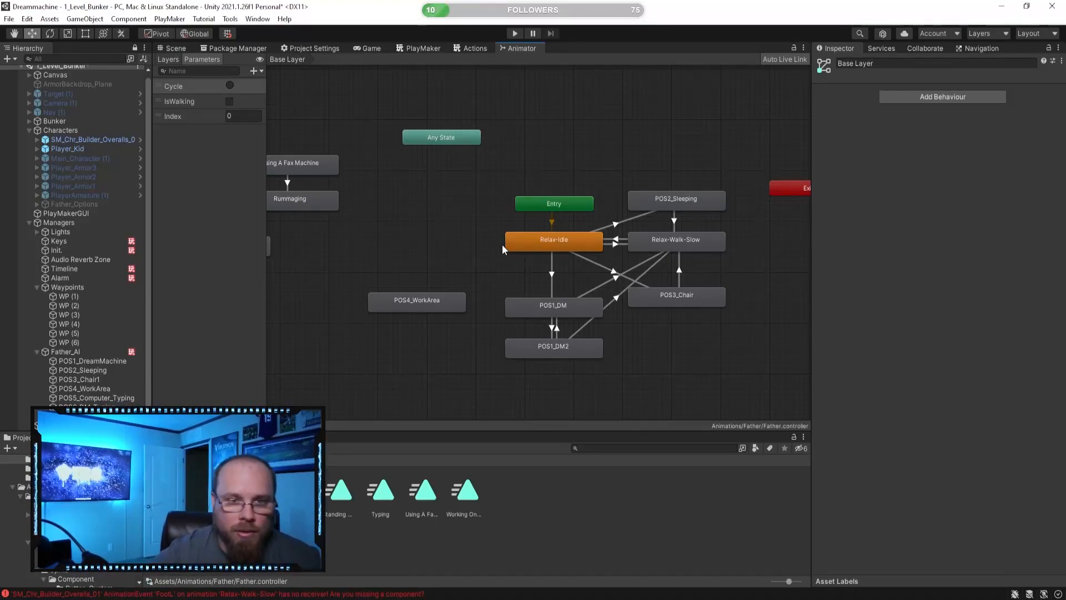
# - Create a transition from the Relax-Idle state to the POS4_WorkArea state
pyautogui.rightClick(528, 245)
pyautogui.click(561, 254)
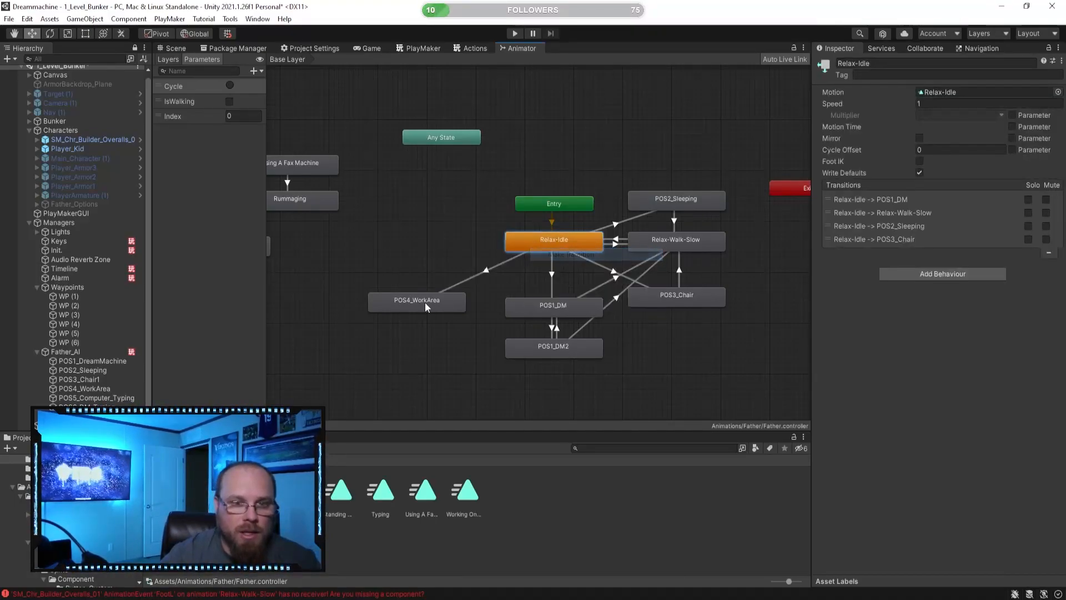
pyautogui.click(426, 303)
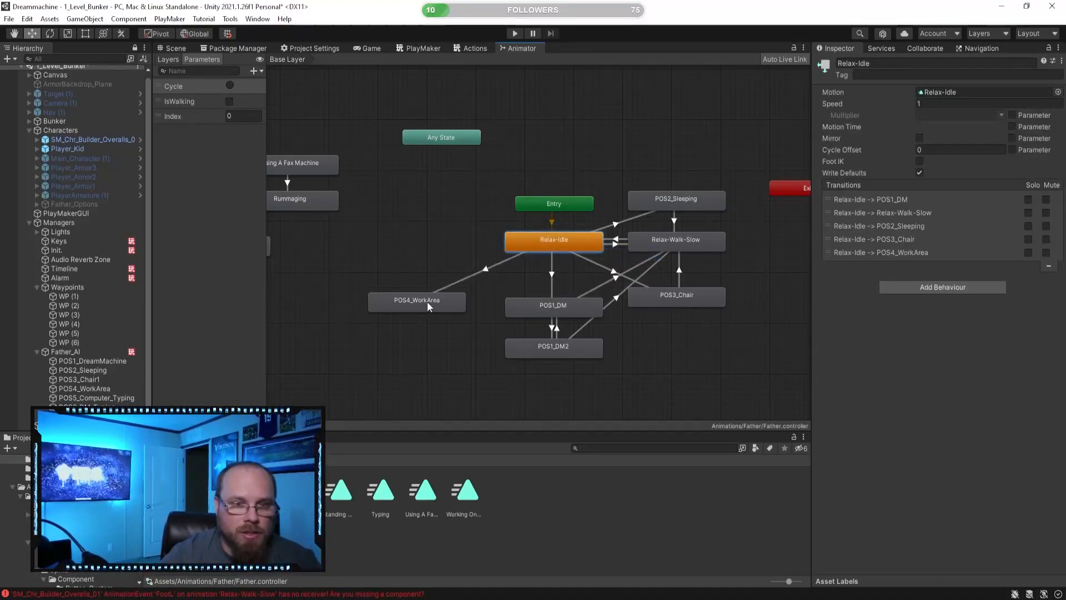
# - Disable exit time on the Relax-Idle to POS4_WorkArea transition and add the conditions Cycle and Index Equals 3
pyautogui.click(488, 268)
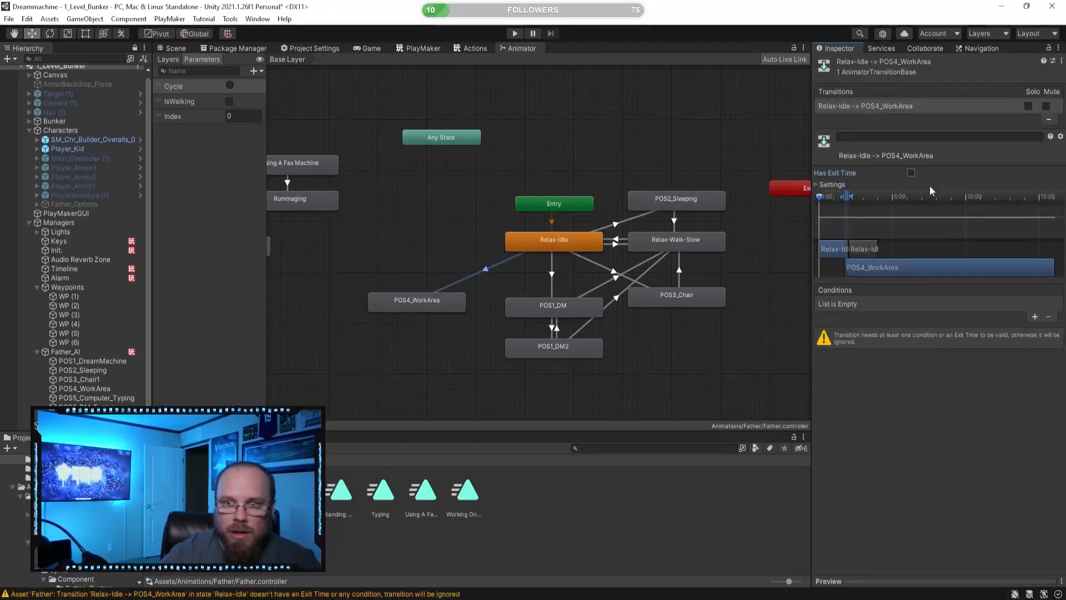
pyautogui.click(1035, 316)
pyautogui.click(1035, 317)
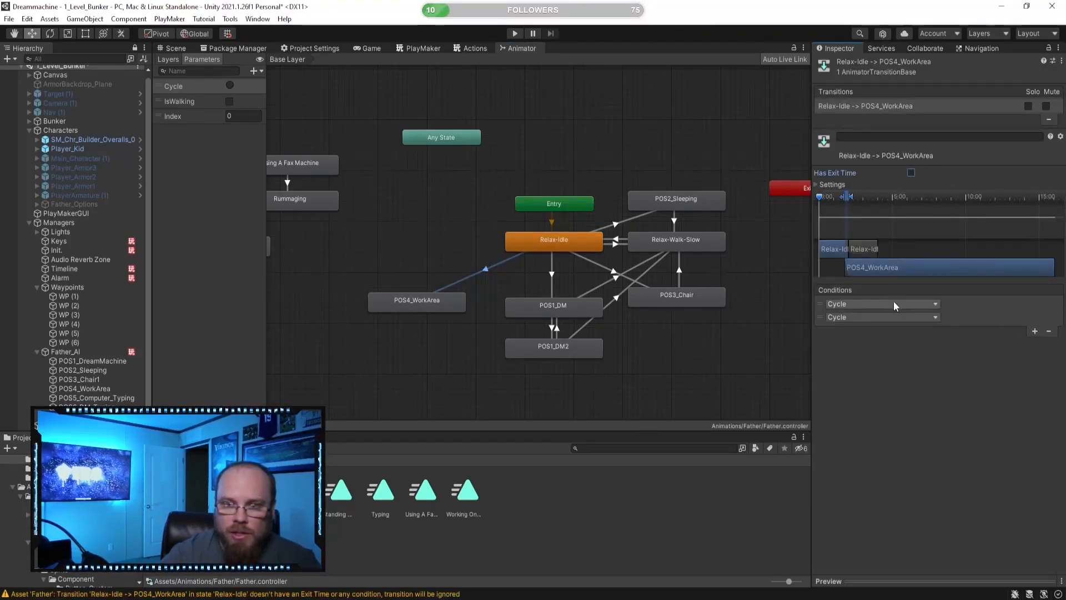
pyautogui.click(900, 315)
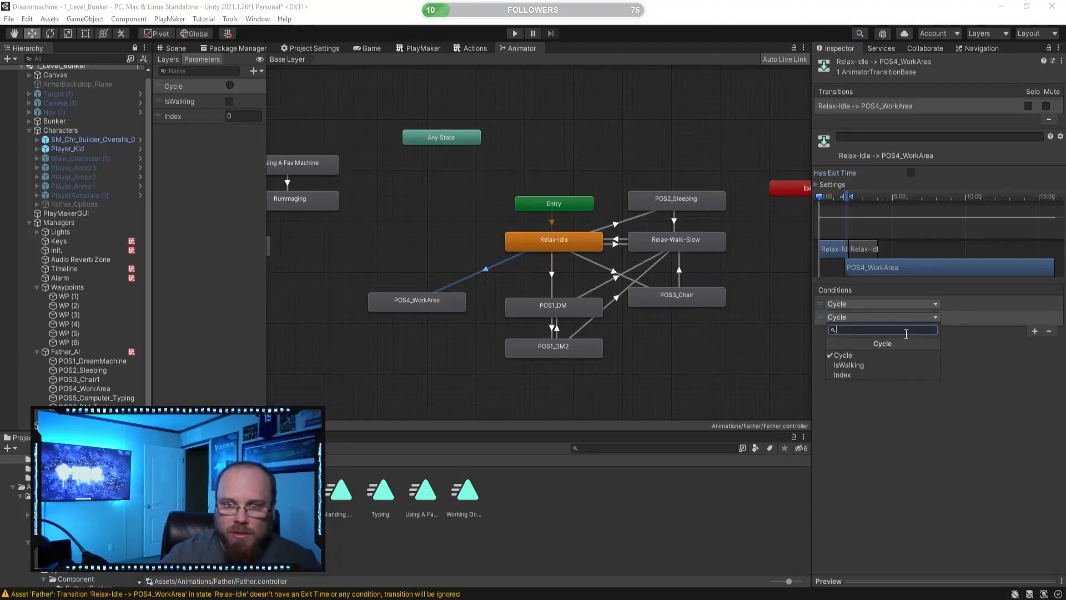
pyautogui.click(865, 375)
pyautogui.click(994, 317)
pyautogui.click(973, 343)
pyautogui.click(972, 317)
pyautogui.click(970, 356)
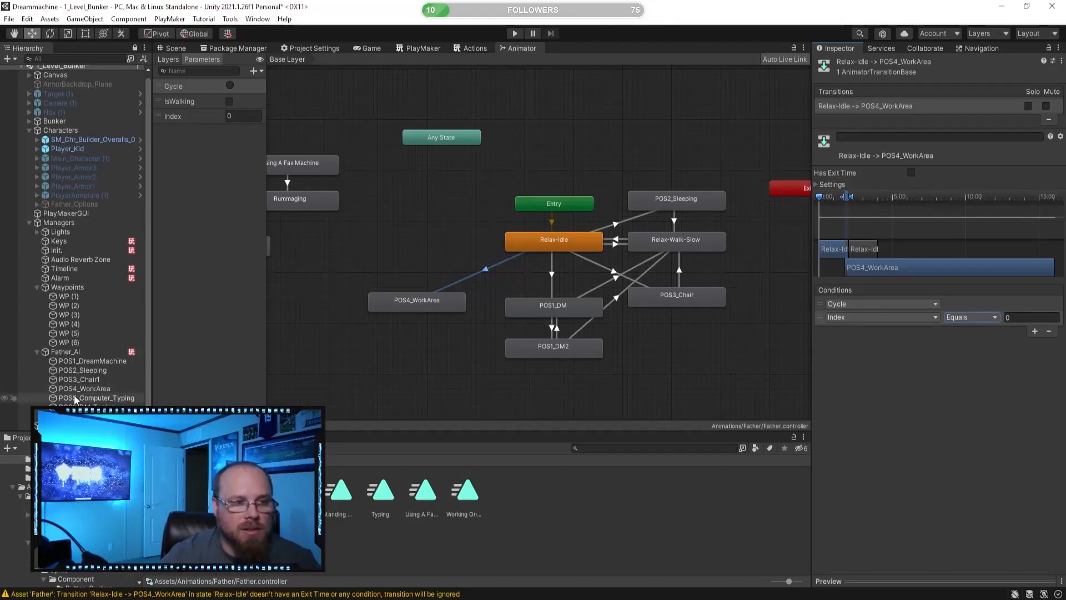
pyautogui.click(1007, 317)
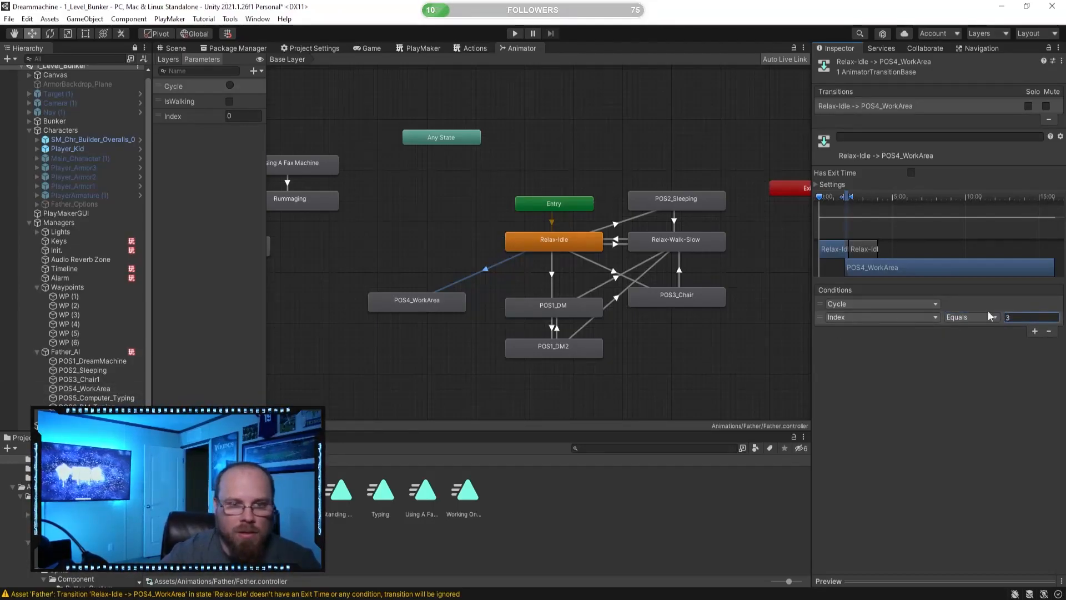
pyautogui.click(463, 354)
# - Create a transition from the POS4_WorkArea state to the Relax-Walk-Slow state
pyautogui.moveTo(457, 317); pyautogui.dragTo(434, 323, button='middle')
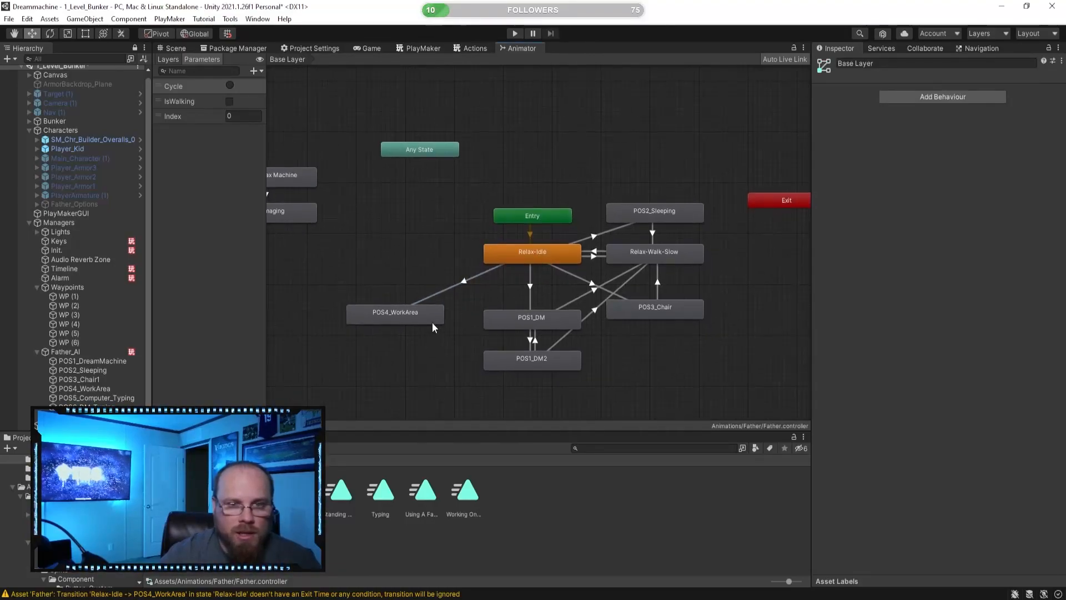
pyautogui.click(421, 321)
pyautogui.rightClick(421, 321)
pyautogui.click(439, 331)
pyautogui.click(640, 264)
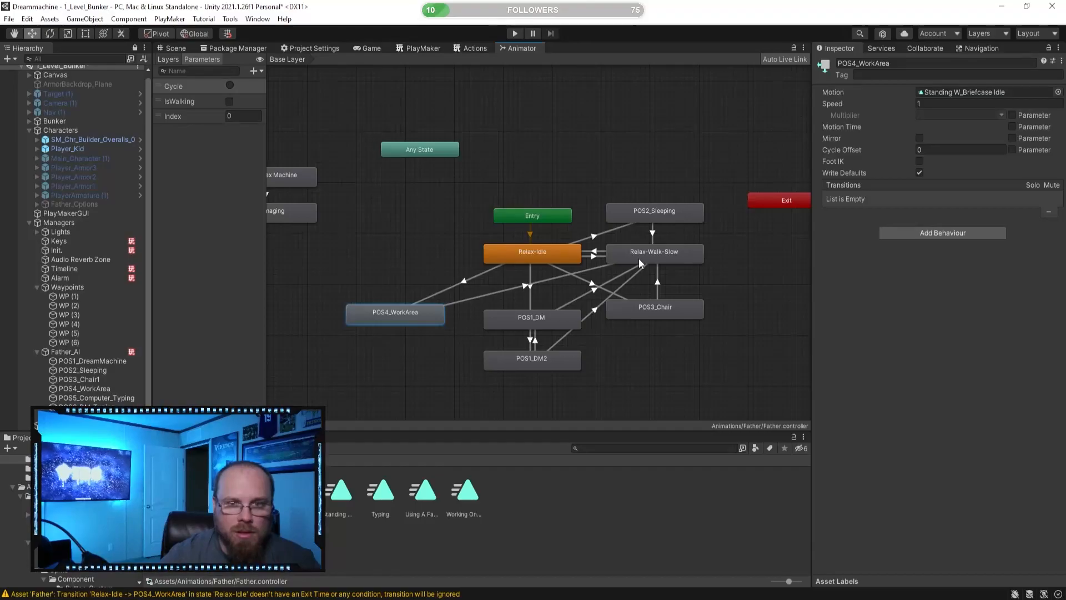
pyautogui.click(671, 402)
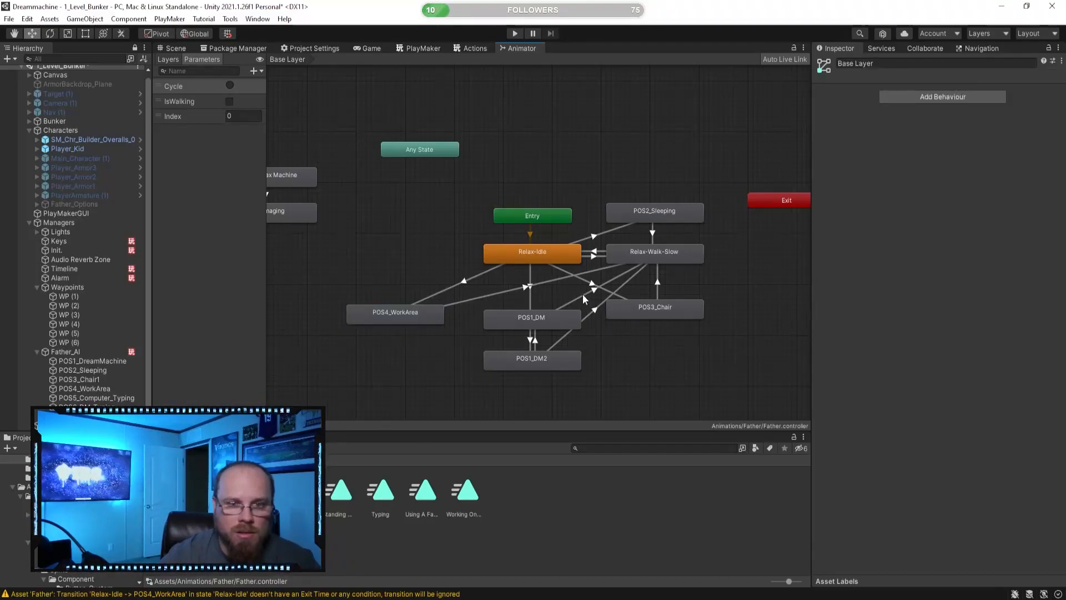
# - Add the condition IsWalking true to the transition from POS4_WorkArea to Relax-Walk-Slow
pyautogui.click(581, 293)
pyautogui.click(508, 282)
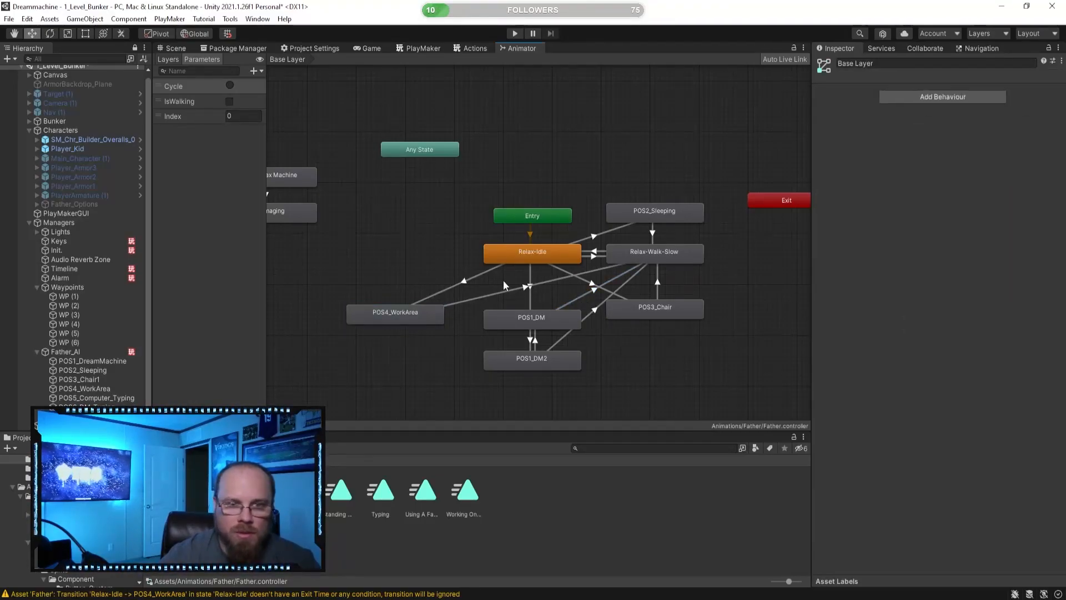
pyautogui.click(515, 289)
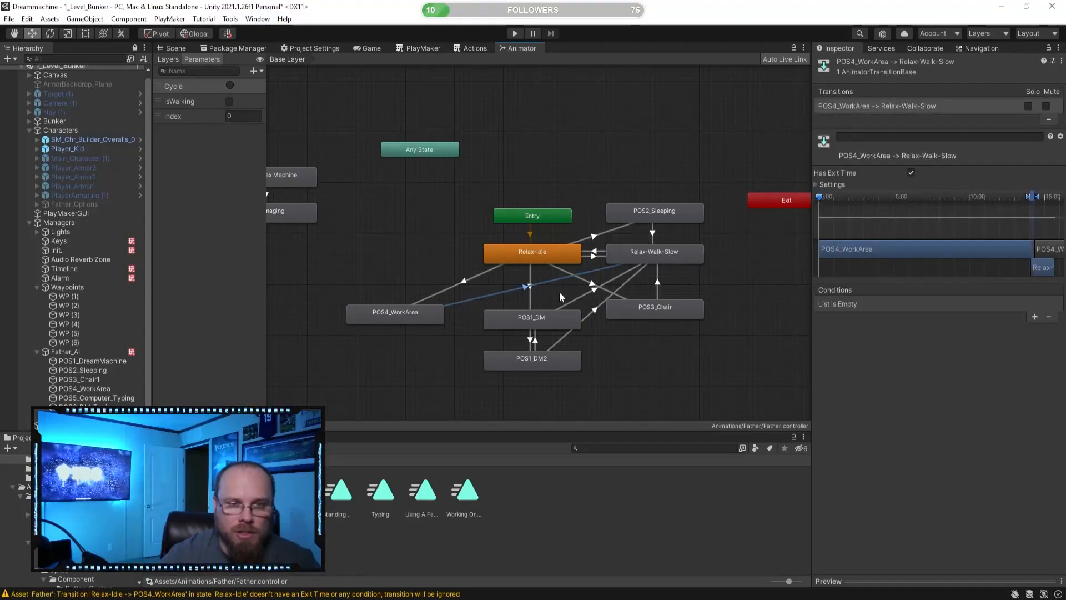
pyautogui.click(1035, 317)
pyautogui.click(861, 303)
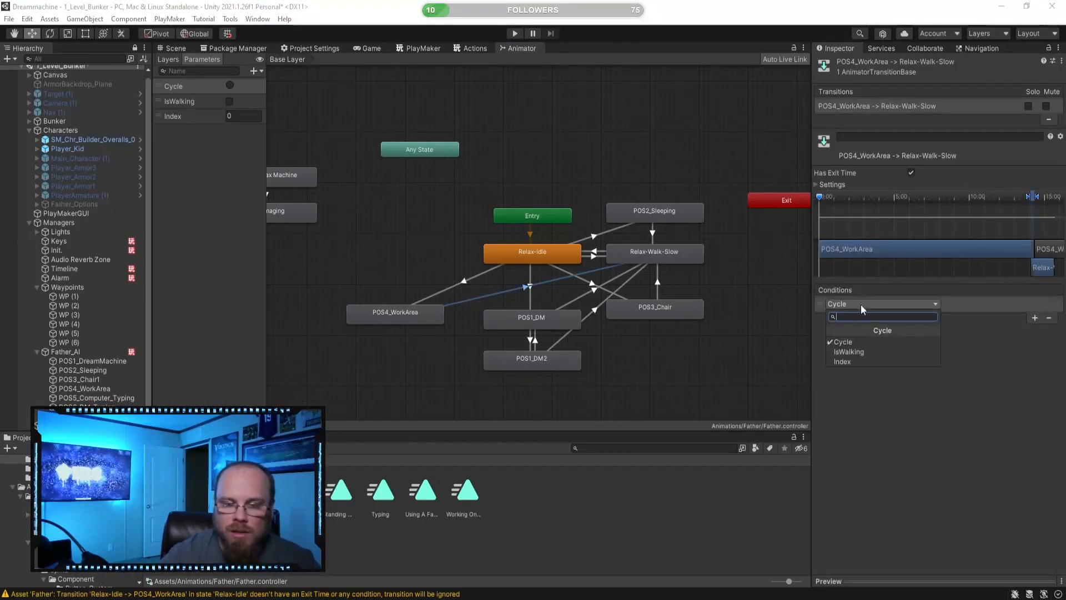
pyautogui.click(859, 351)
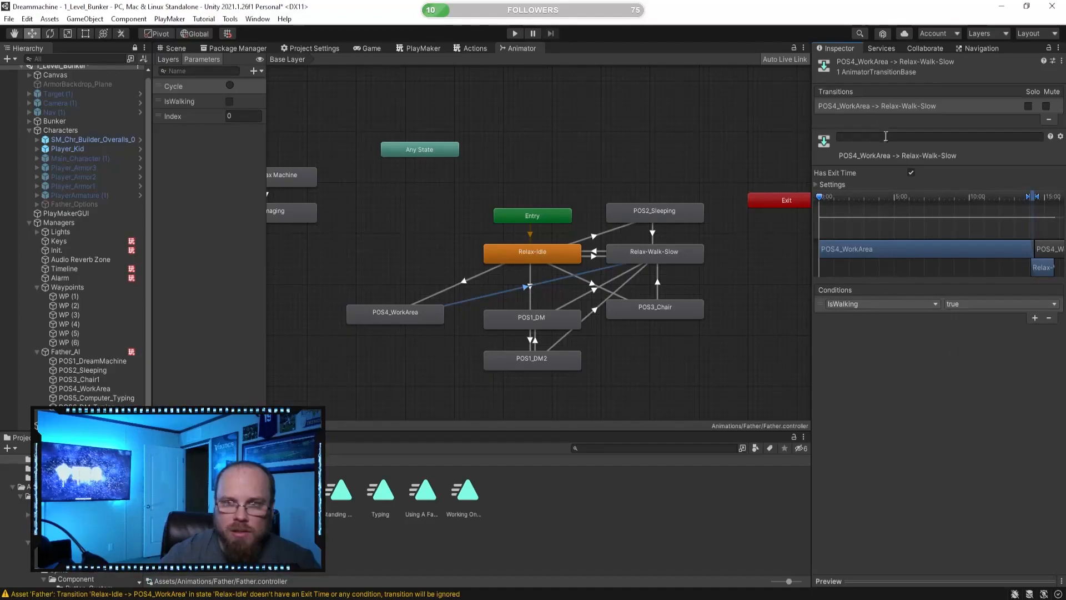
pyautogui.click(473, 314)
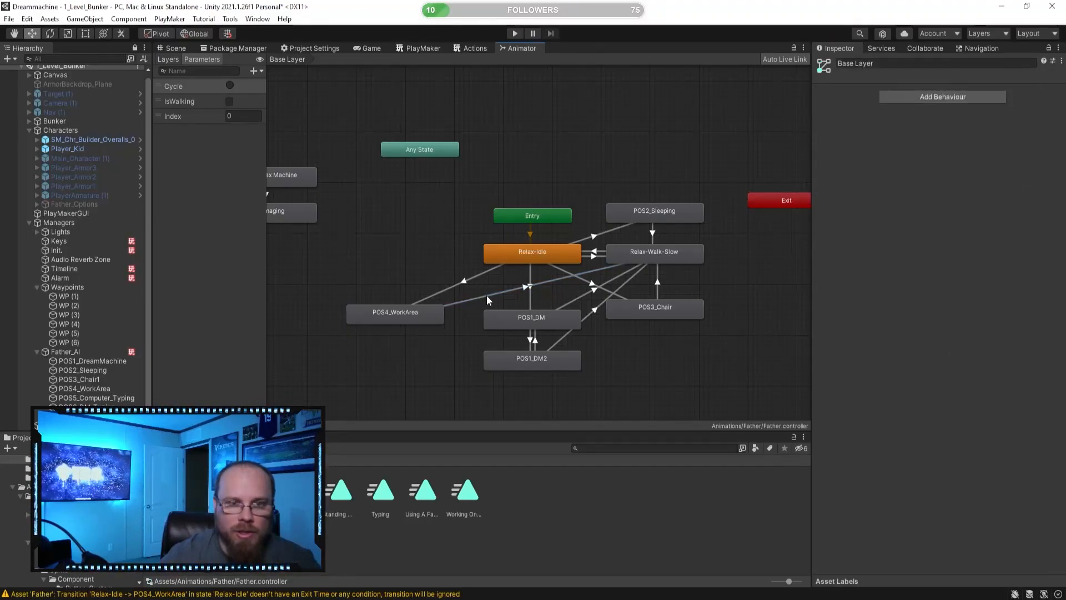
pyautogui.click(484, 297)
pyautogui.click(419, 349)
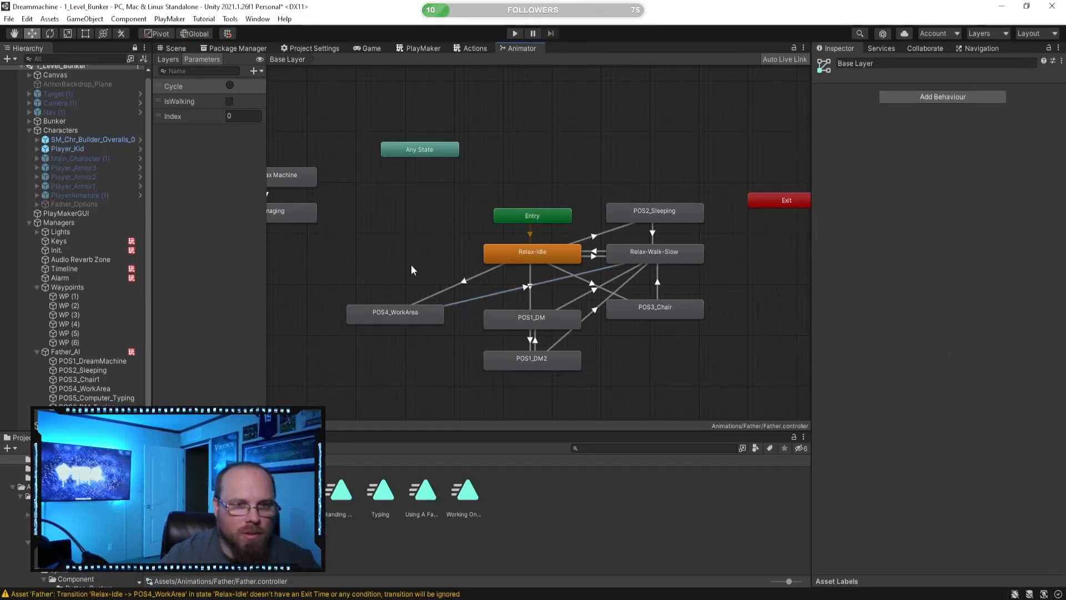
# - Move the POS4_WorkArea state closer to the POS1_DM state
pyautogui.moveTo(414, 267); pyautogui.dragTo(437, 267, button='middle')
pyautogui.click(425, 321)
pyautogui.moveTo(427, 325); pyautogui.dragTo(441, 325)
pyautogui.click(413, 242)
# - Compare the Typing and Typing 0 states and rename the Typing state as POS5_Typing
pyautogui.moveTo(413, 241); pyautogui.dragTo(518, 287, button='middle')
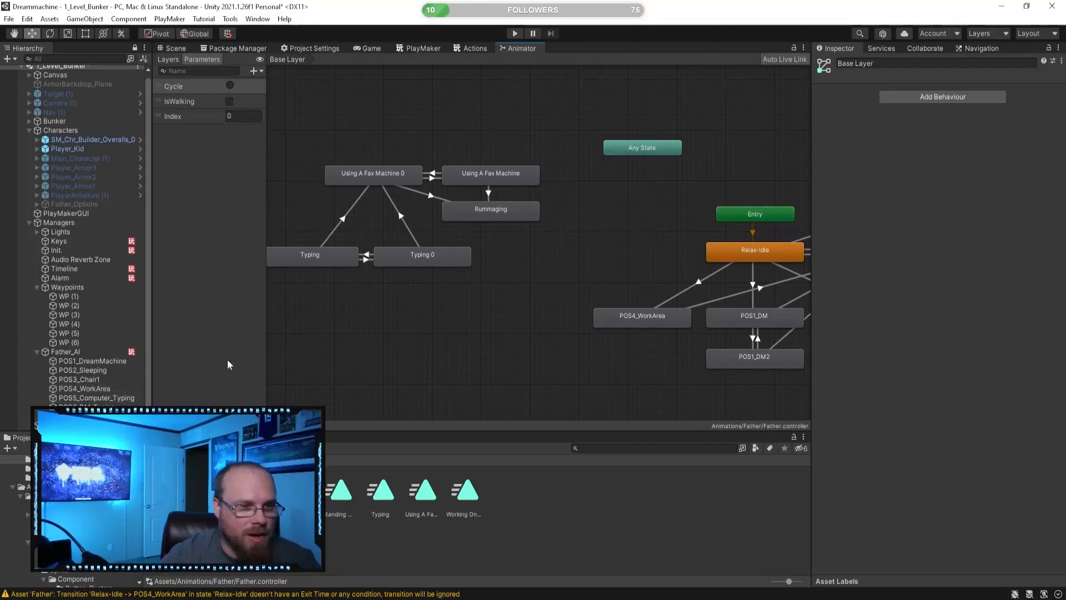
pyautogui.click(402, 259)
pyautogui.click(312, 259)
pyautogui.click(382, 265)
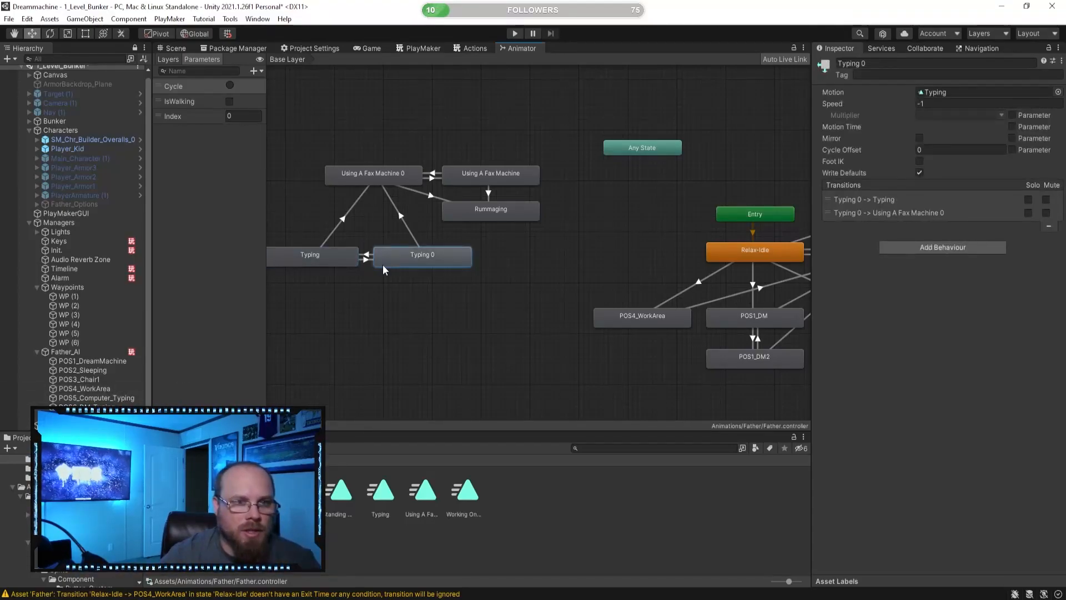
pyautogui.click(327, 261)
pyautogui.click(399, 261)
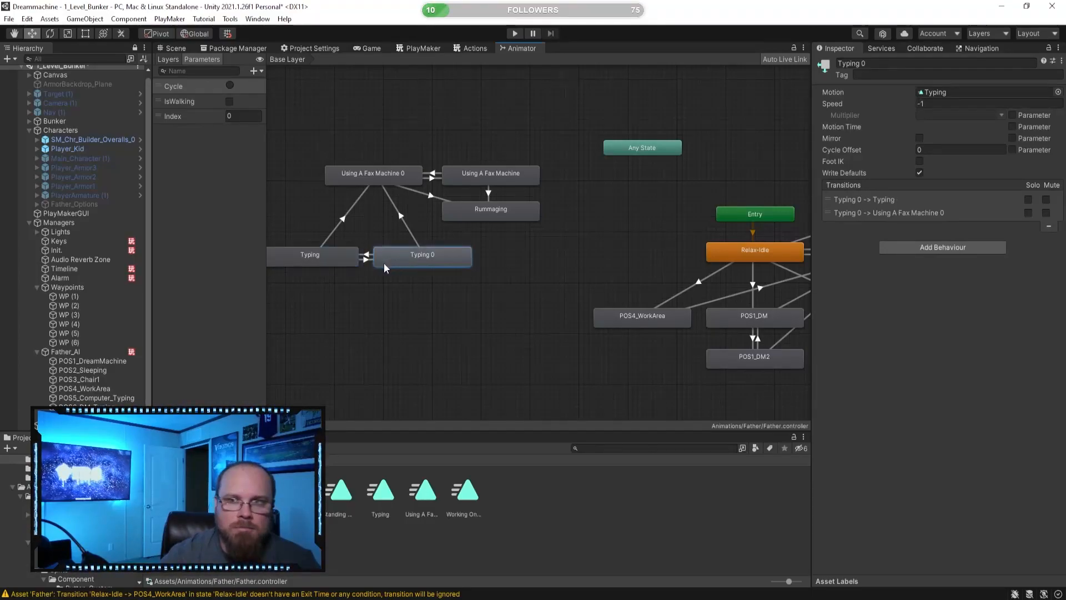
pyautogui.click(331, 263)
pyautogui.click(881, 64)
pyautogui.doubleClick(881, 64)
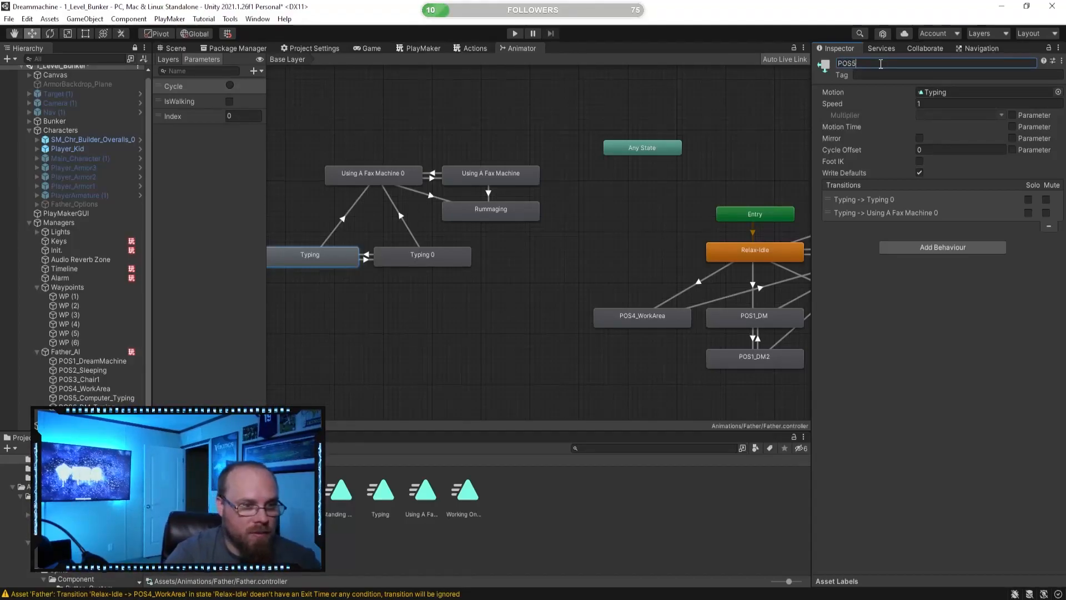
pyautogui.write('POS5_')
pyautogui.press('BackSpace')
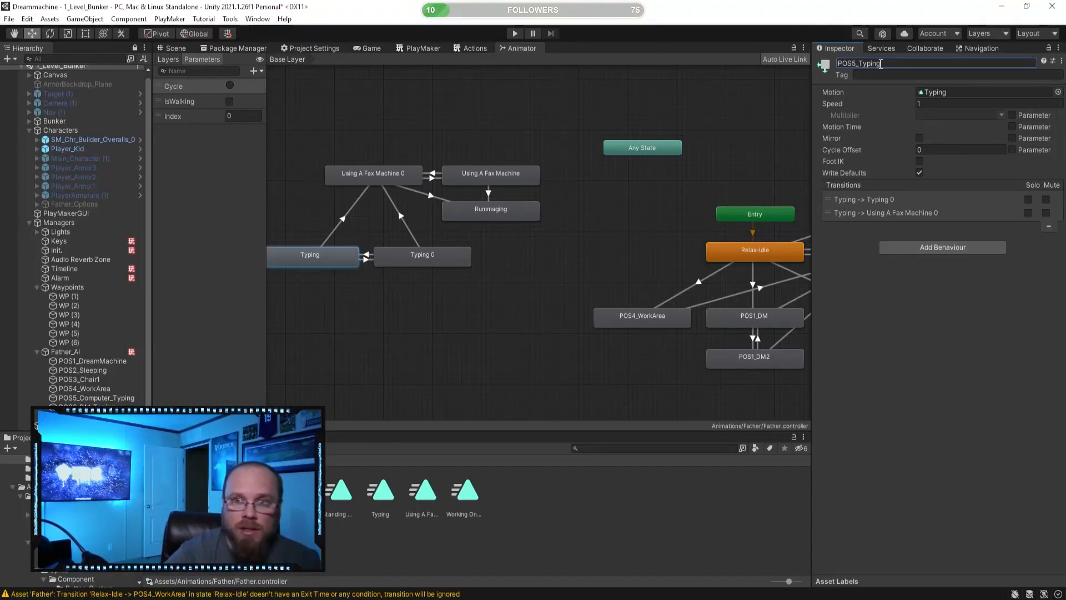
pyautogui.press('Return')
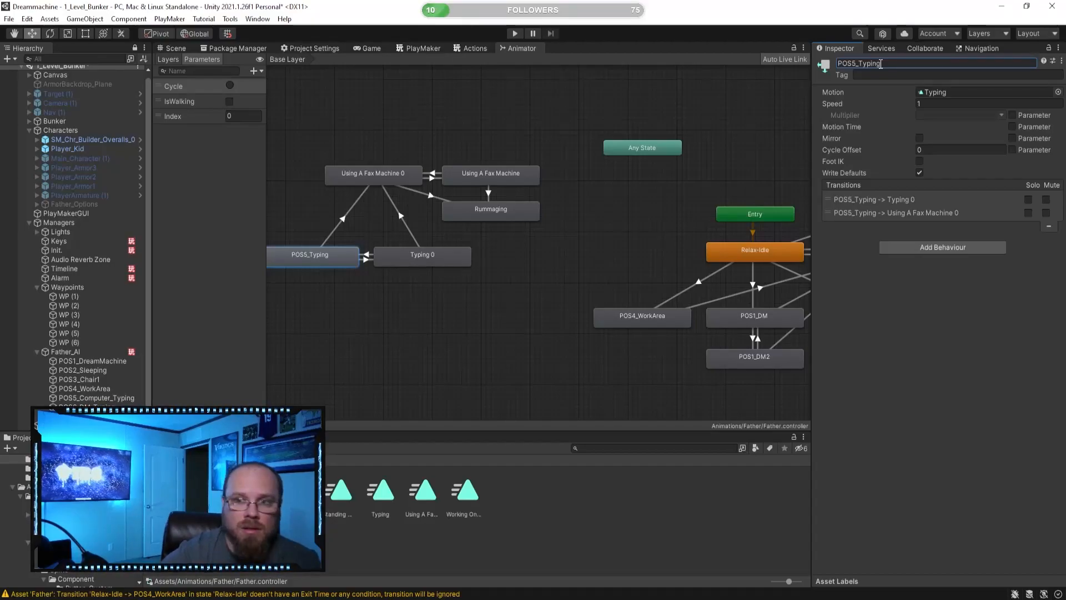
# - Rename the Typing 0 state as POS5_Typing2
pyautogui.click(444, 258)
pyautogui.click(907, 63)
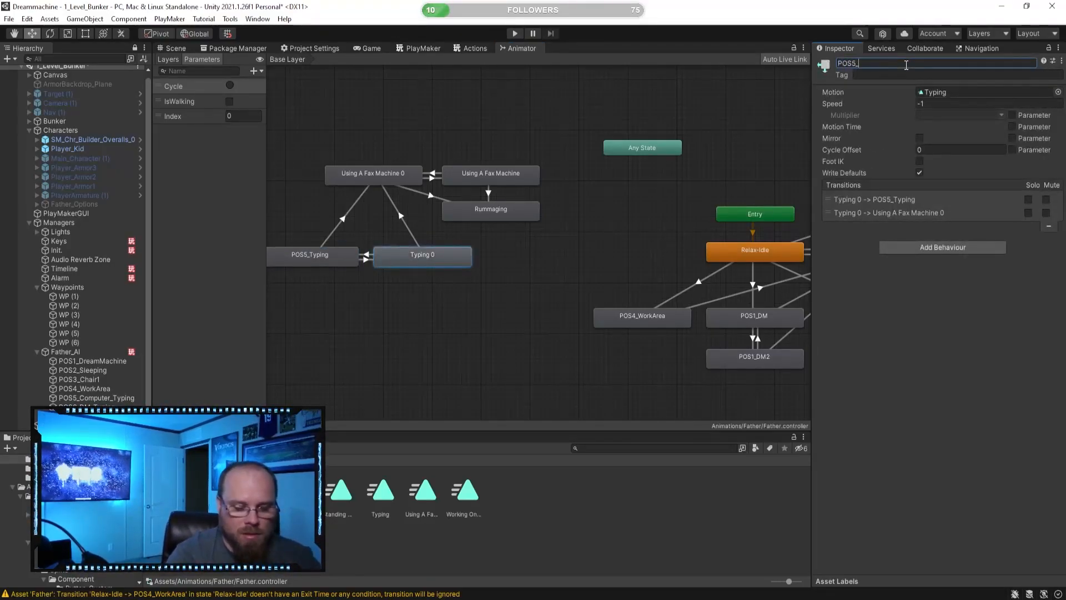
pyautogui.write('POS5_Typing2')
pyautogui.press('Return')
pyautogui.click(433, 300)
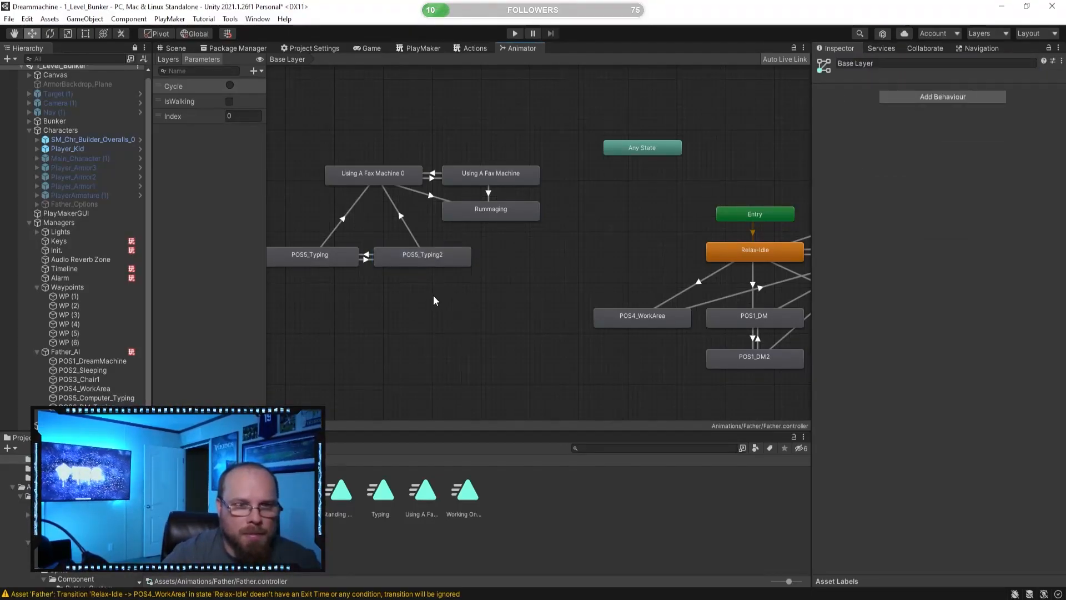
# - Delete the transitions from POS5_Typing and POS5_Typing2 to the Using A Fax Machine 0 state
pyautogui.click(406, 223)
pyautogui.press('Delete')
pyautogui.click(343, 222)
pyautogui.press('Delete')
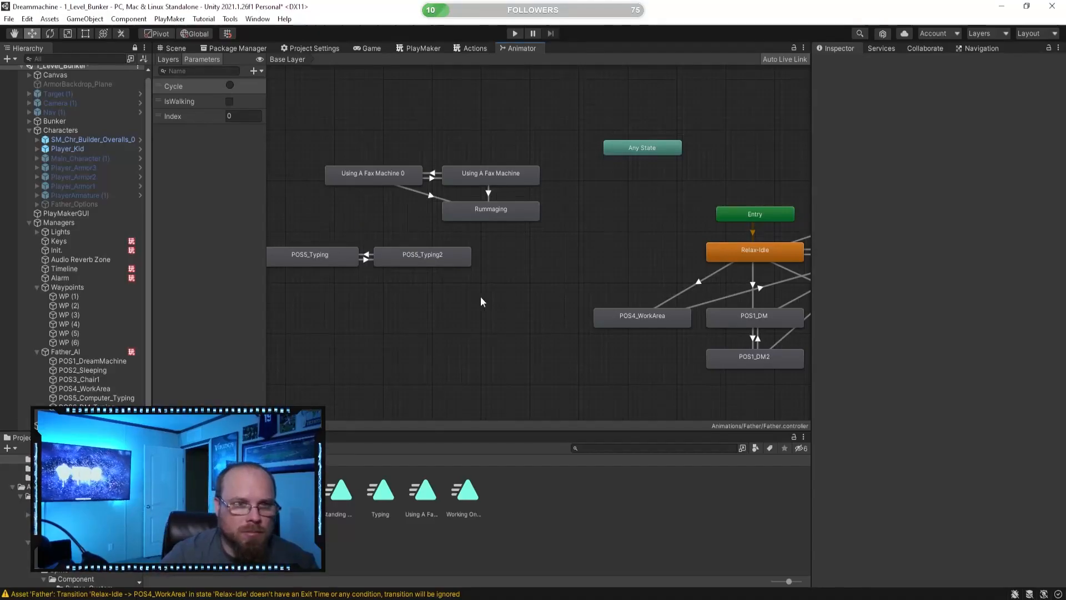
# - Move both POS5 typing states near Relax-Idle, stacking POS5_Typing directly above POS5_Typing2
pyautogui.moveTo(501, 295); pyautogui.dragTo(484, 287, button='middle')
pyautogui.moveTo(489, 279); pyautogui.dragTo(486, 253)
pyautogui.moveTo(507, 309); pyautogui.dragTo(365, 318, button='middle')
pyautogui.click(404, 325)
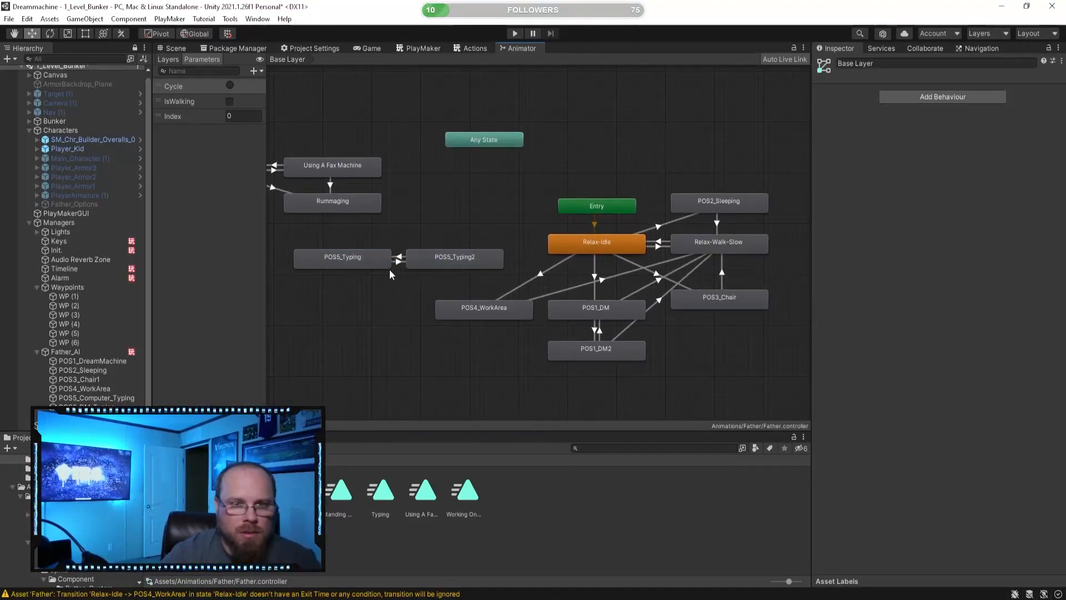
pyautogui.moveTo(358, 257); pyautogui.dragTo(471, 229)
pyautogui.click(442, 285)
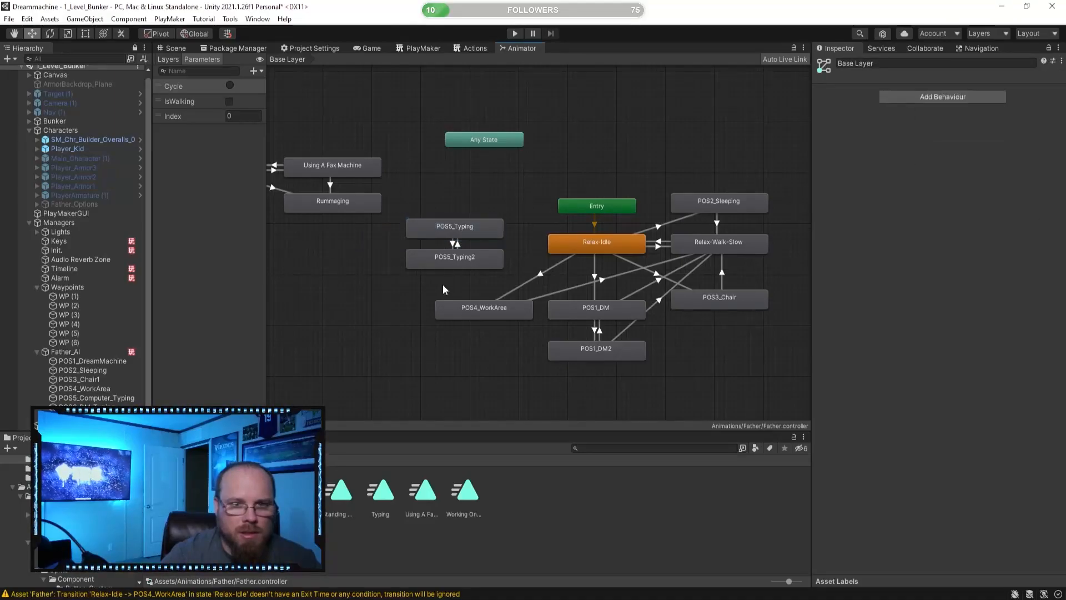
# - Create a transition from the Relax-Idle state to the POS5_Typing state
pyautogui.moveTo(442, 285); pyautogui.dragTo(375, 281, button='middle')
pyautogui.rightClick(516, 241)
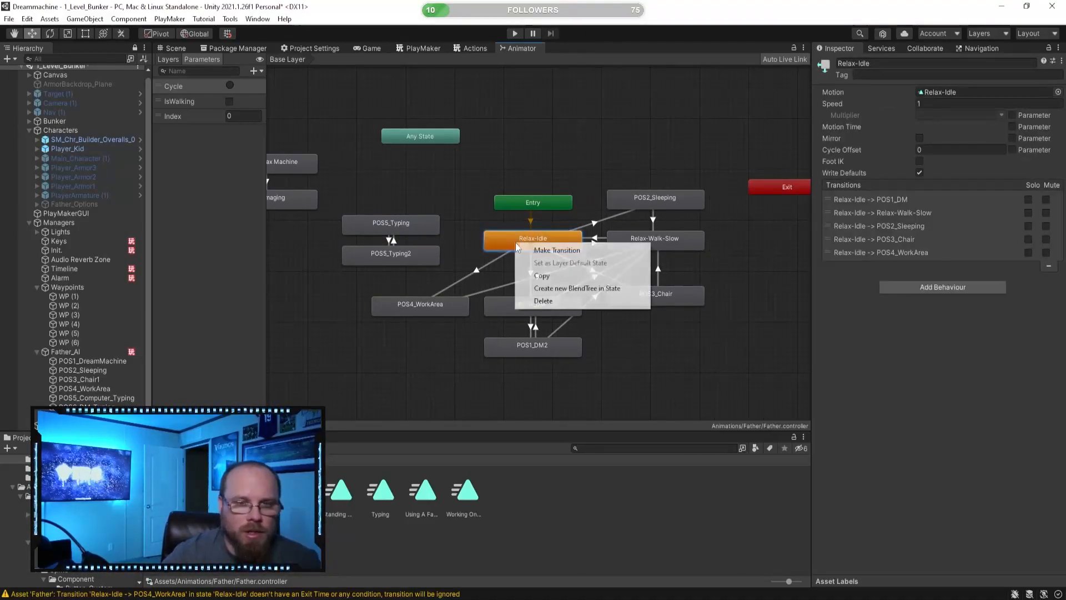
pyautogui.click(550, 251)
pyautogui.click(412, 231)
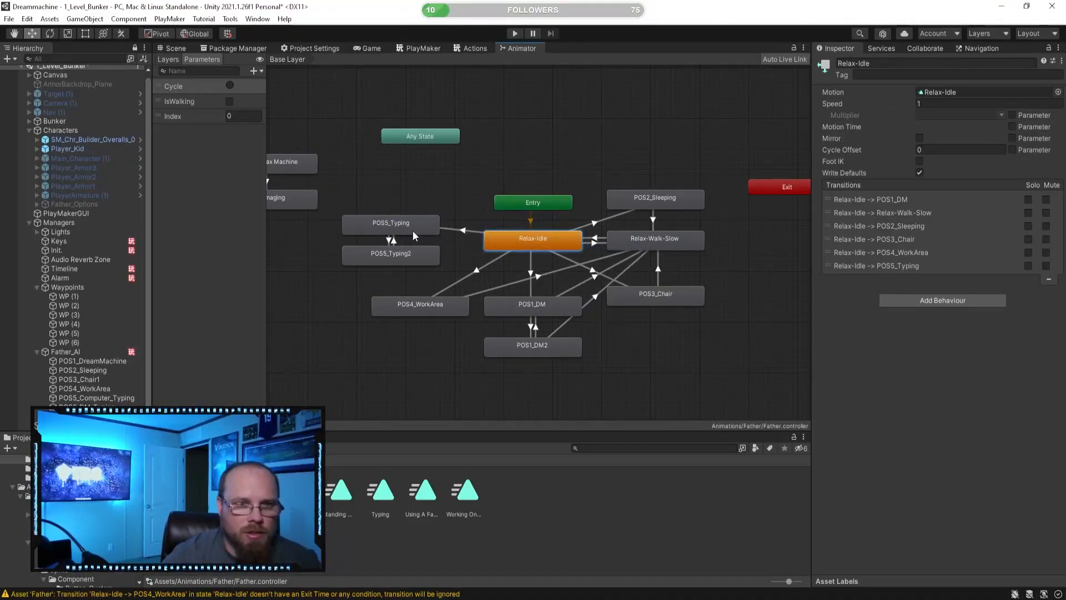
# - Add the conditions Cycle and Index Equals 4 to the Relax-Idle to POS5_Typing transition and disable its exit time
pyautogui.click(464, 230)
pyautogui.click(1034, 318)
pyautogui.click(855, 304)
pyautogui.click(1032, 319)
pyautogui.click(1035, 331)
pyautogui.click(898, 320)
pyautogui.click(864, 372)
pyautogui.click(1009, 318)
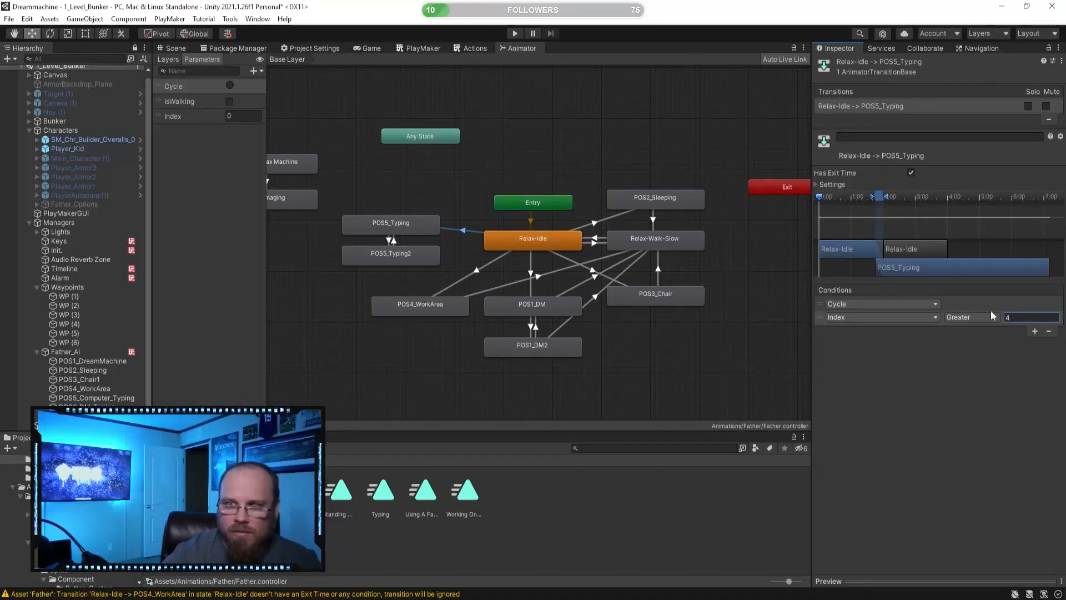
pyautogui.write('4')
pyautogui.click(970, 318)
pyautogui.click(984, 351)
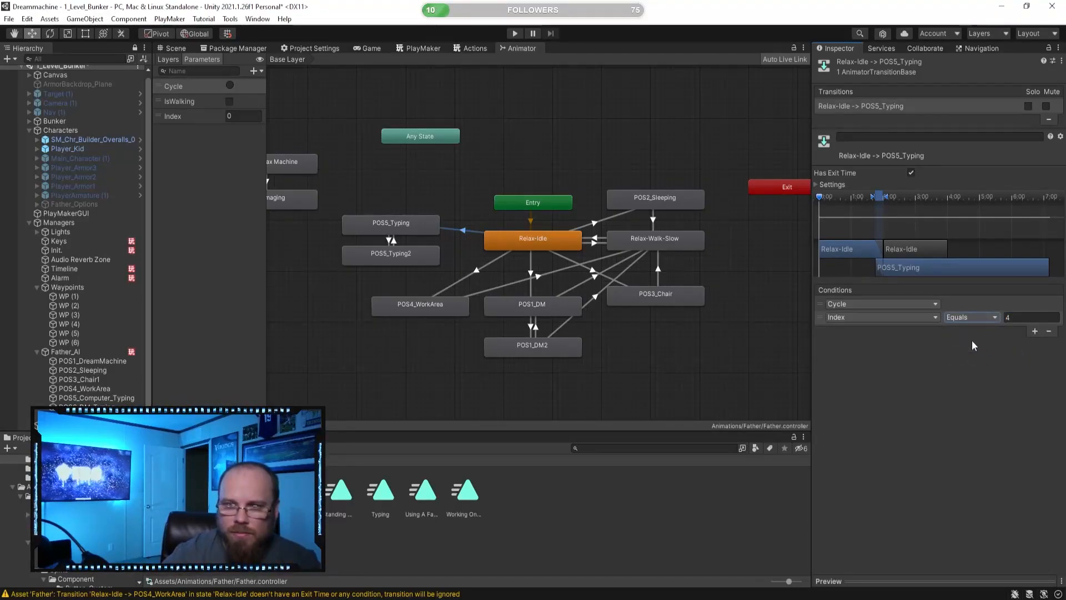
pyautogui.click(910, 173)
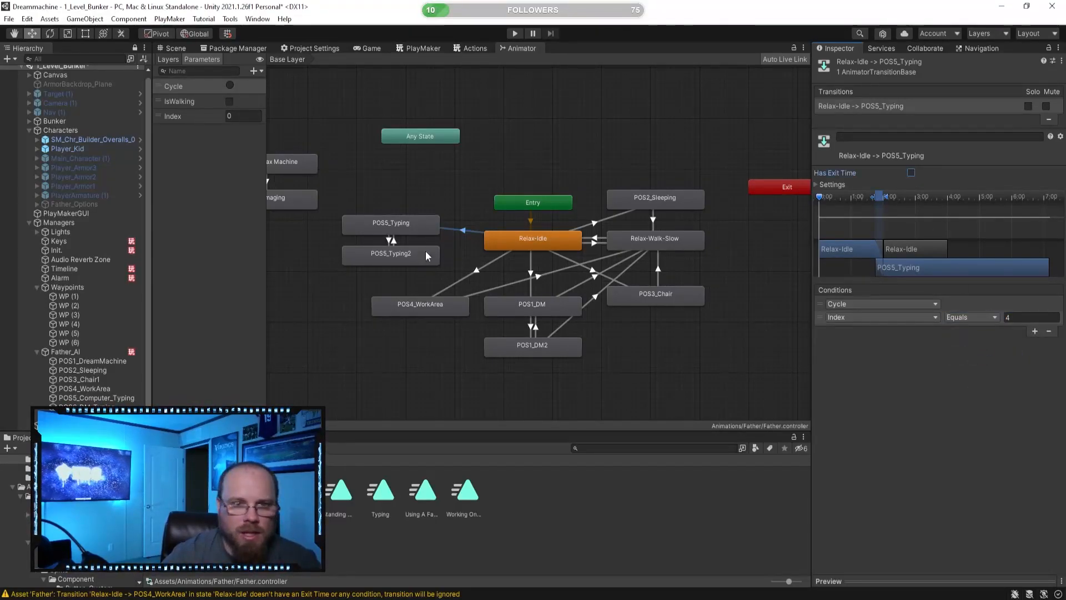
# - Create a transition from the POS5_Typing2 state to the Relax-Walk-Slow state
pyautogui.click(431, 253)
pyautogui.rightClick(429, 256)
pyautogui.click(447, 262)
pyautogui.click(663, 246)
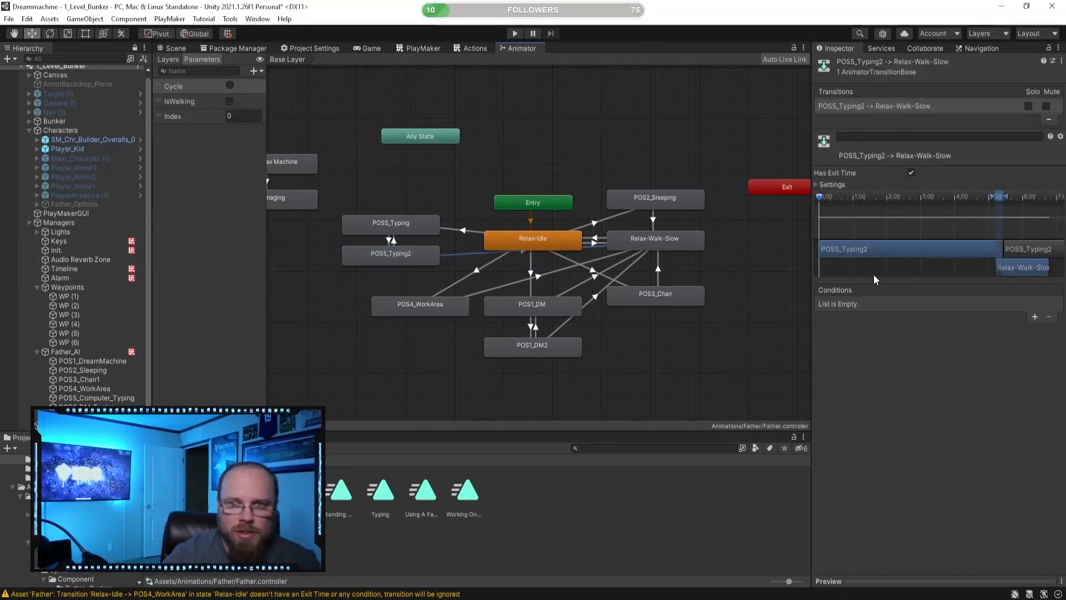
# - Disable exit time on the POS5_Typing2 to Relax-Walk-Slow transition and add the condition IsWalking true
pyautogui.click(911, 173)
pyautogui.click(1035, 317)
pyautogui.click(882, 304)
pyautogui.click(857, 352)
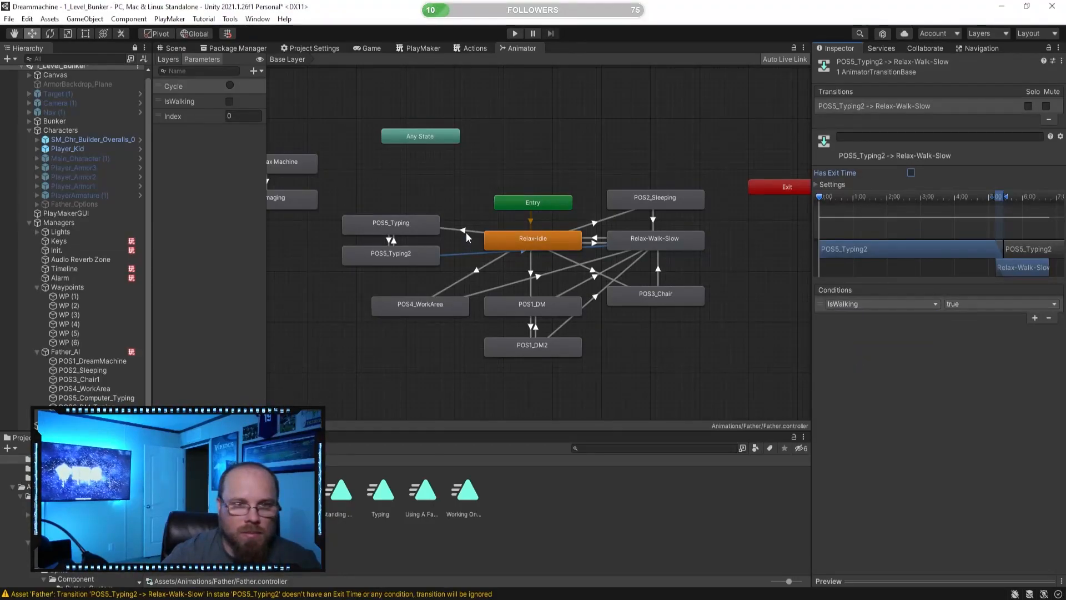
# - Create a transition from the POS5_Typing state to the Relax-Walk-Slow state
pyautogui.rightClick(438, 225)
pyautogui.click(452, 231)
pyautogui.click(655, 239)
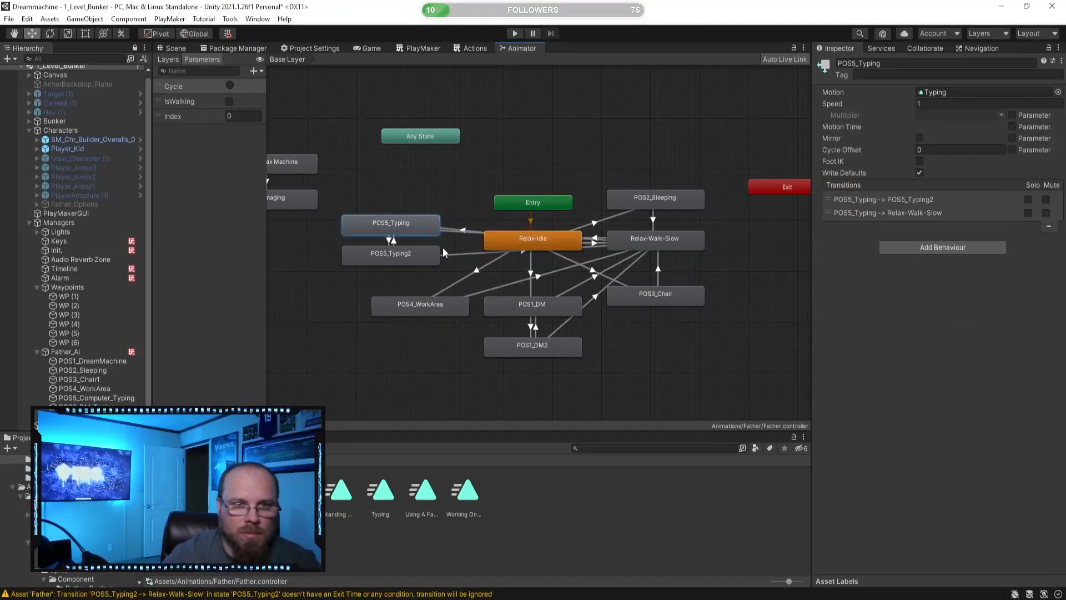
# - Disable exit time on the POS5_Typing to Relax-Walk-Slow transition and add the condition IsWalking true
pyautogui.click(448, 231)
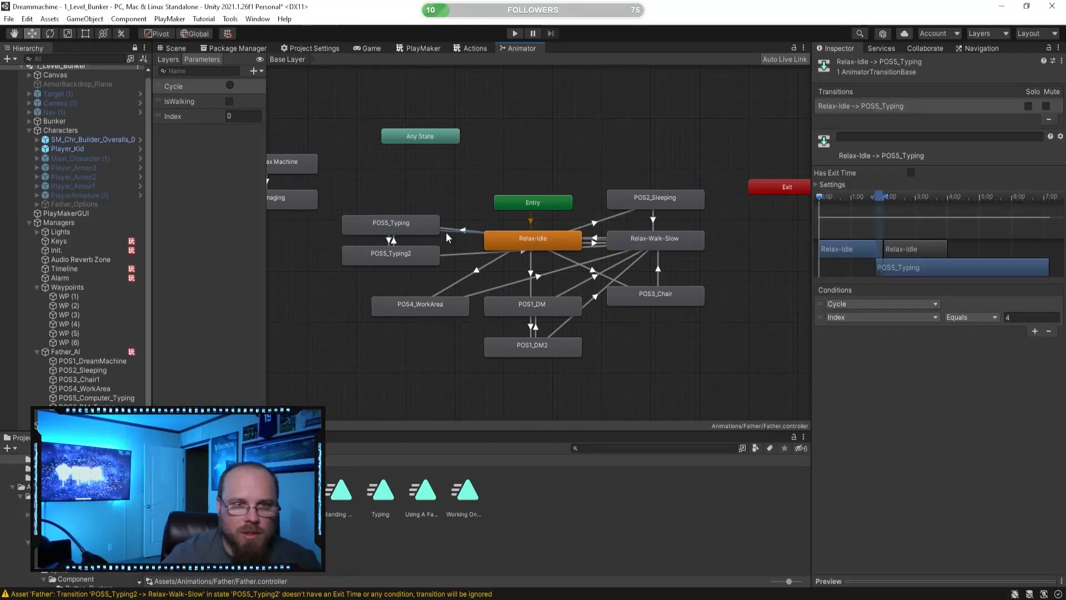
pyautogui.click(911, 172)
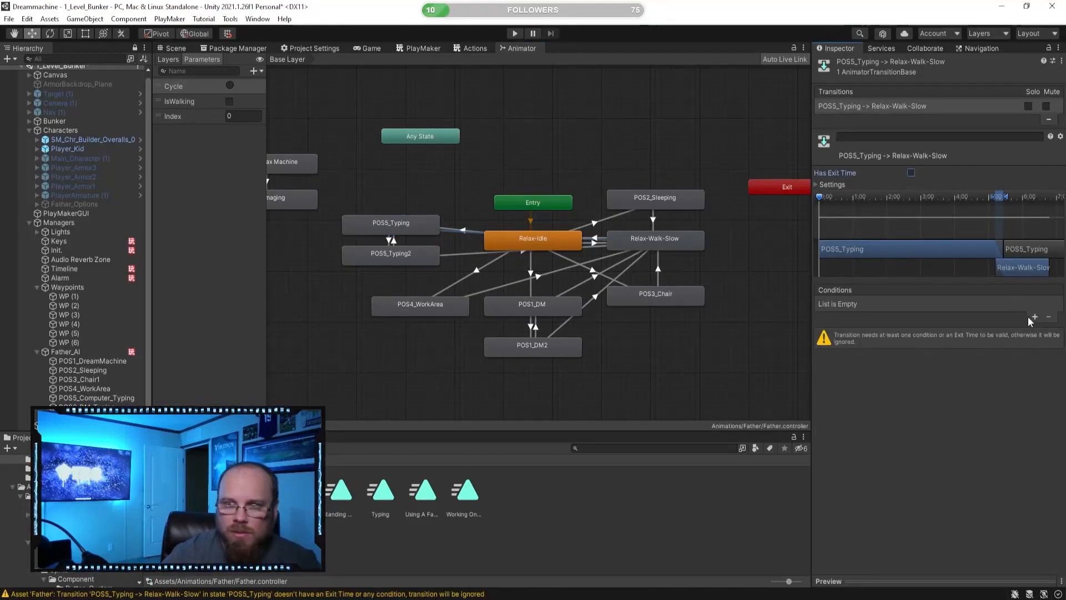
pyautogui.click(1035, 317)
pyautogui.click(842, 305)
pyautogui.click(854, 351)
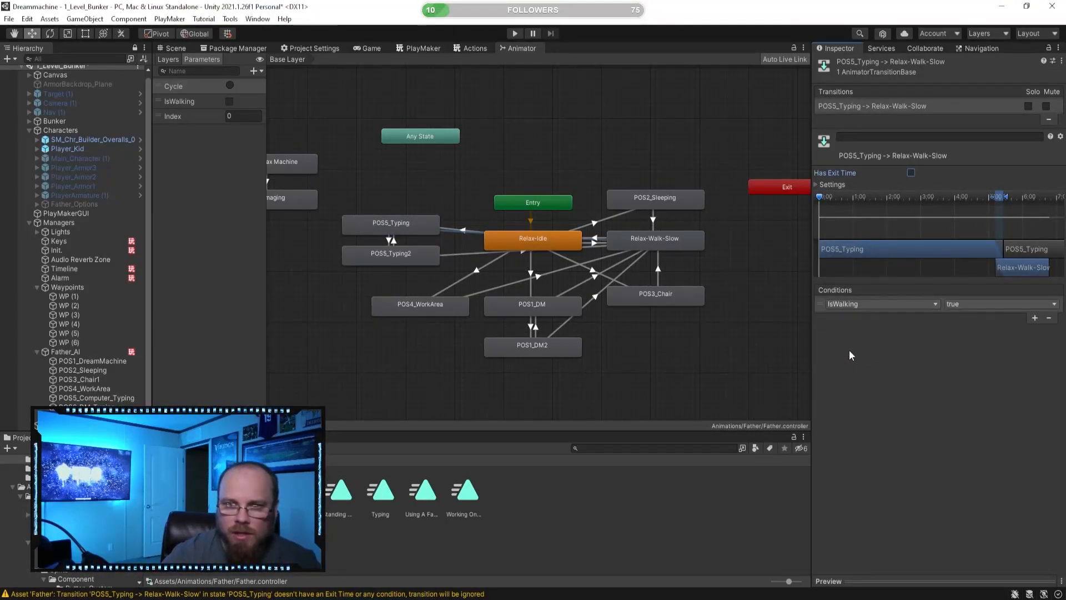
pyautogui.click(343, 280)
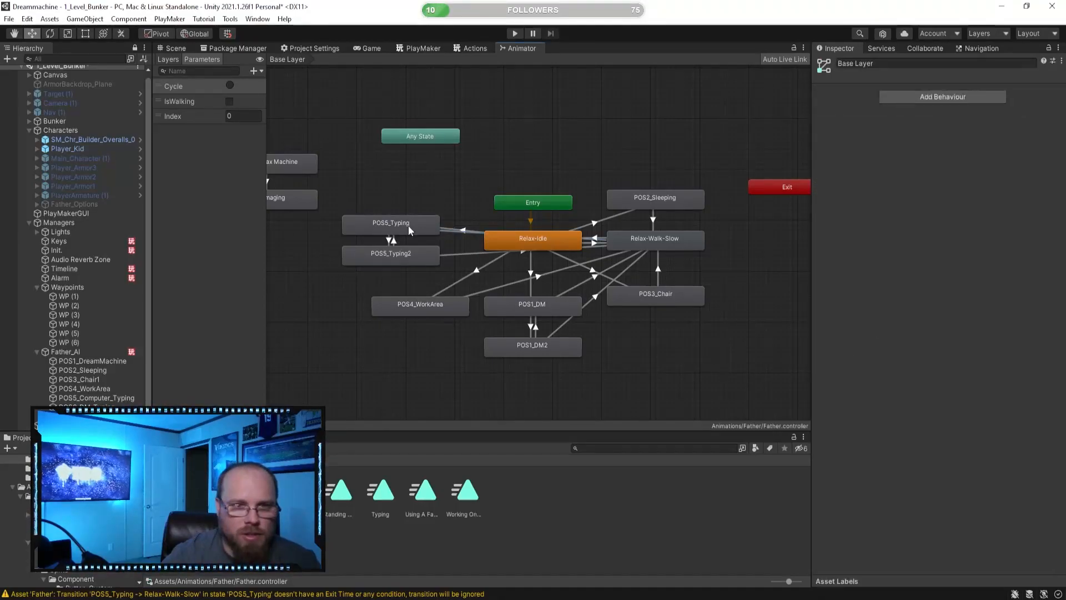
# - Move the POS5_Typing and POS5_Typing2 states together to just above the Entry node
pyautogui.moveTo(654, 352); pyautogui.dragTo(639, 337, button='middle')
pyautogui.moveTo(375, 254); pyautogui.dragTo(511, 118)
pyautogui.click(638, 115)
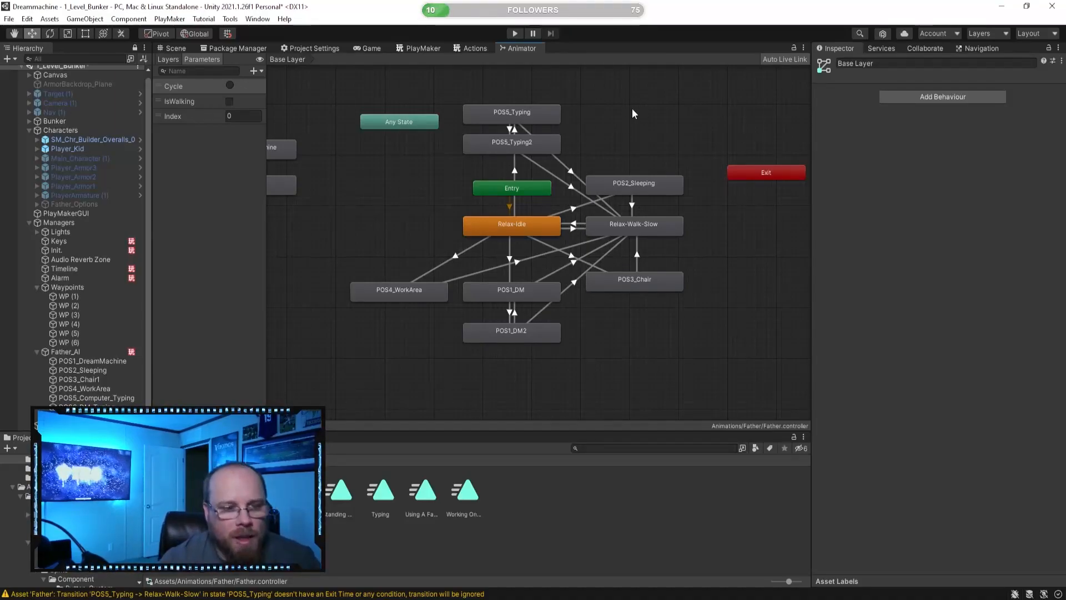
pyautogui.moveTo(569, 121); pyautogui.dragTo(601, 133, button='middle')
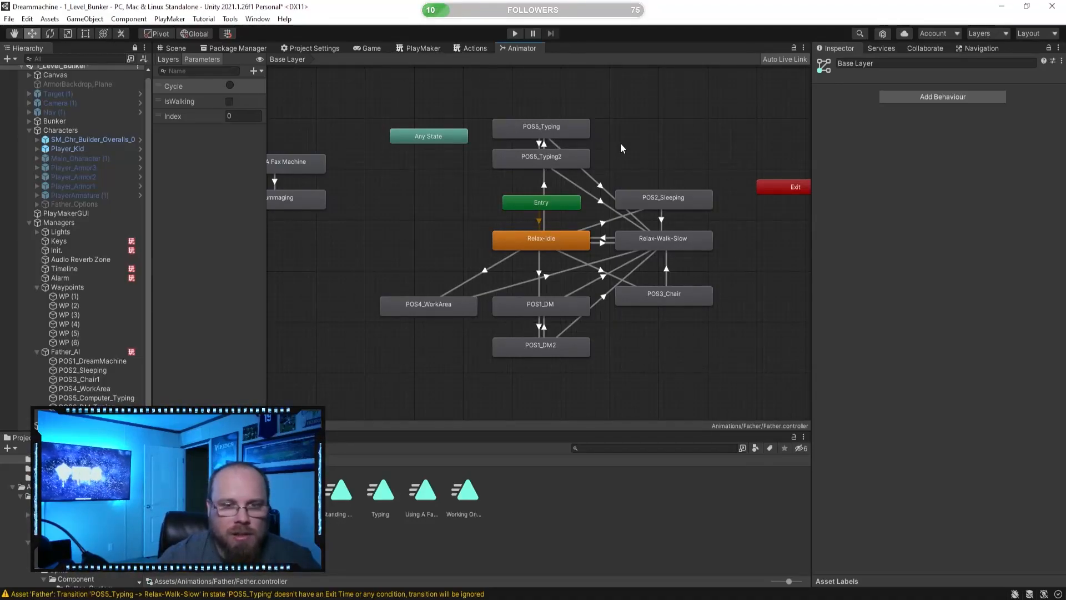
pyautogui.rightClick(653, 136)
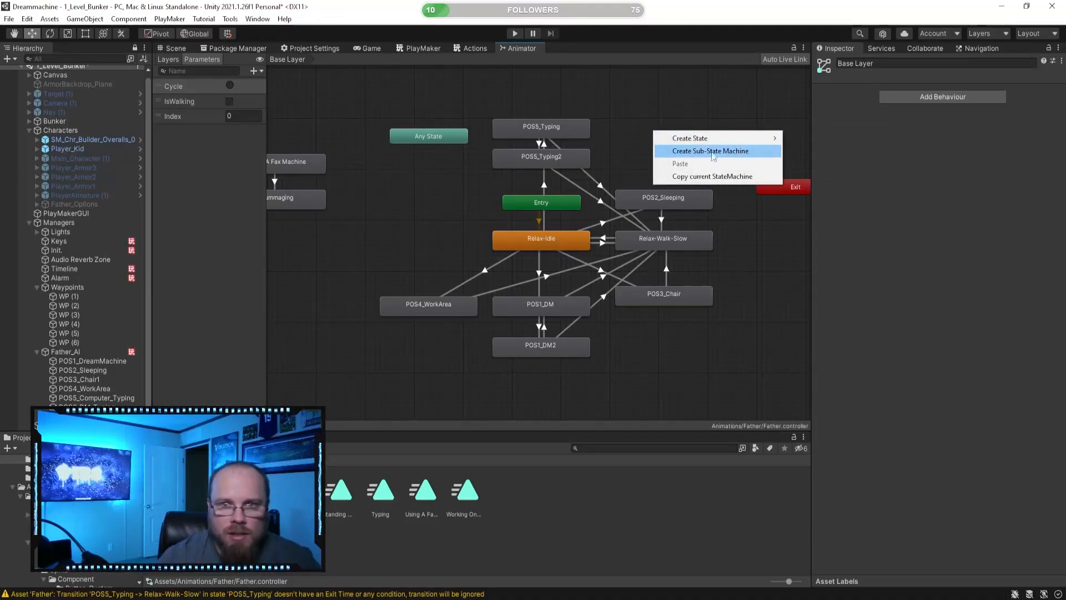
pyautogui.click(634, 111)
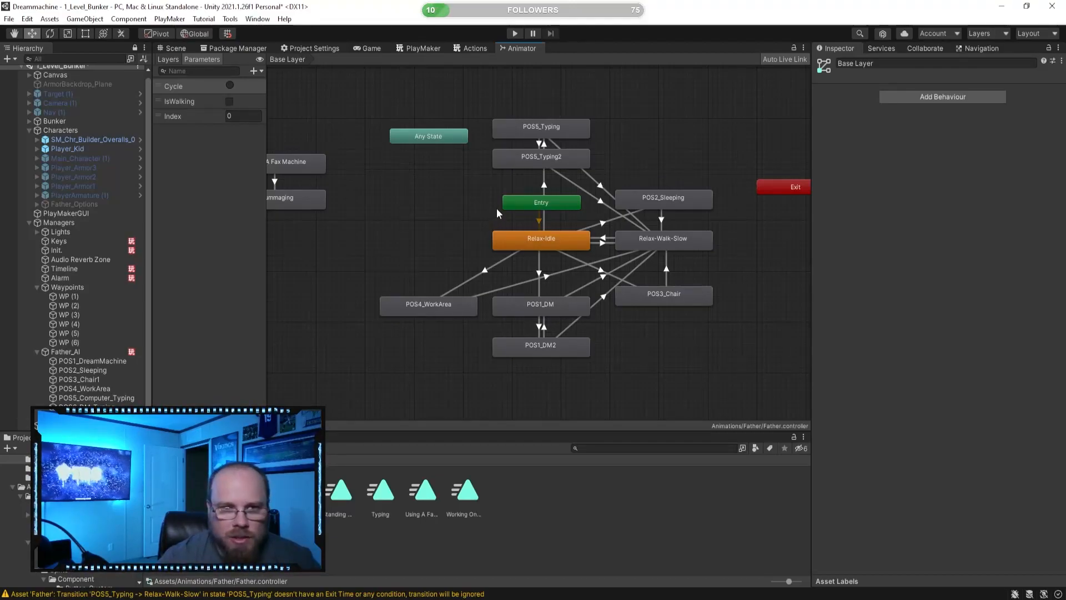
pyautogui.moveTo(461, 195); pyautogui.dragTo(410, 202, button='middle')
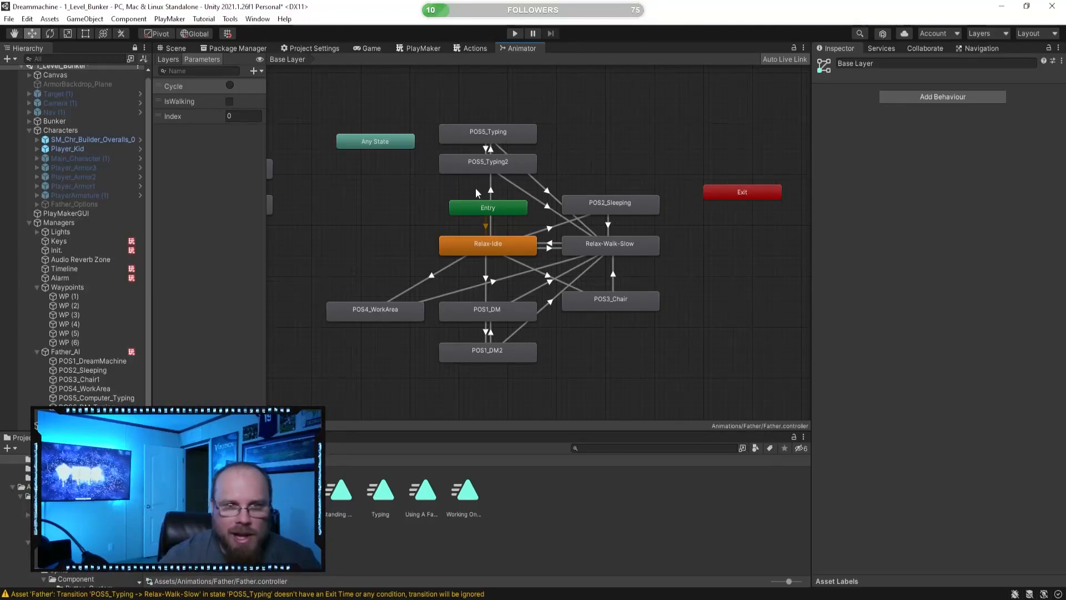
pyautogui.moveTo(445, 205); pyautogui.dragTo(532, 190, button='middle')
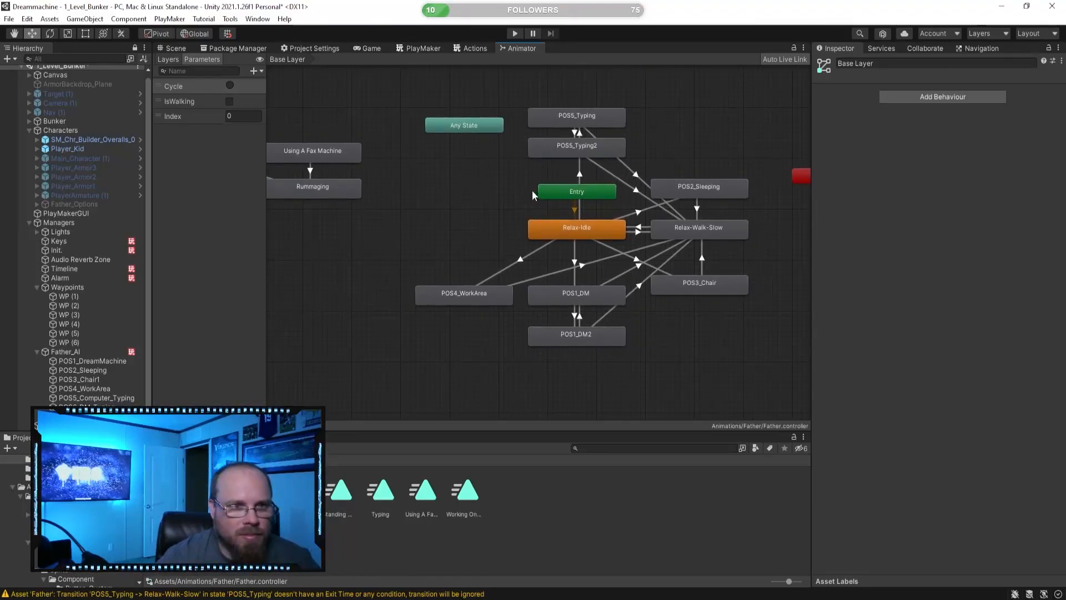
# - Check the conditions on the Relax-Idle to POS5_Typing transition and on both POS5 typing transitions to Relax-Walk-Slow
pyautogui.click(580, 168)
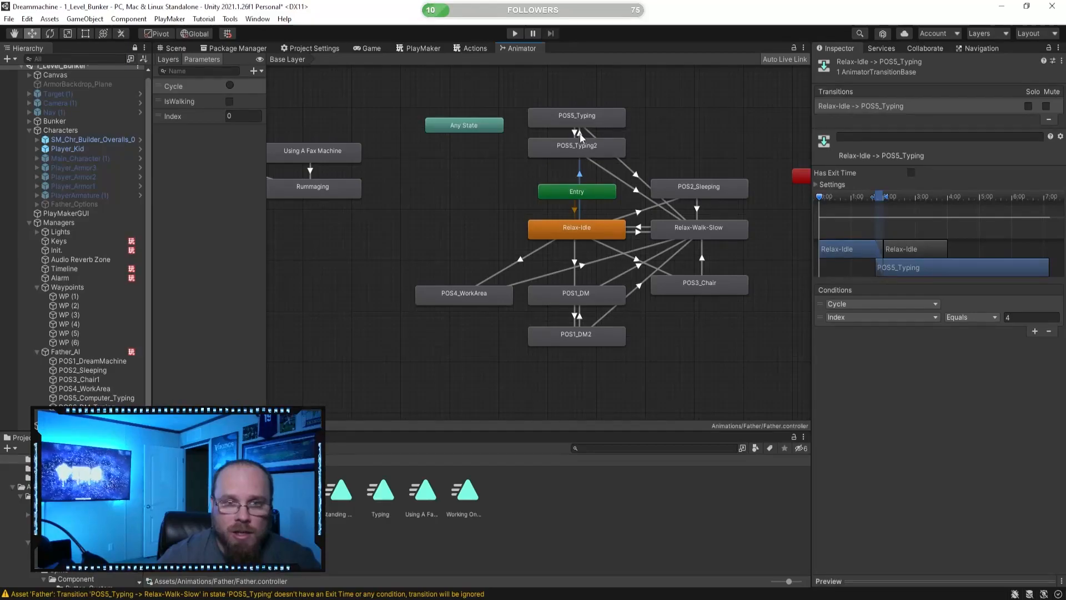
pyautogui.click(631, 179)
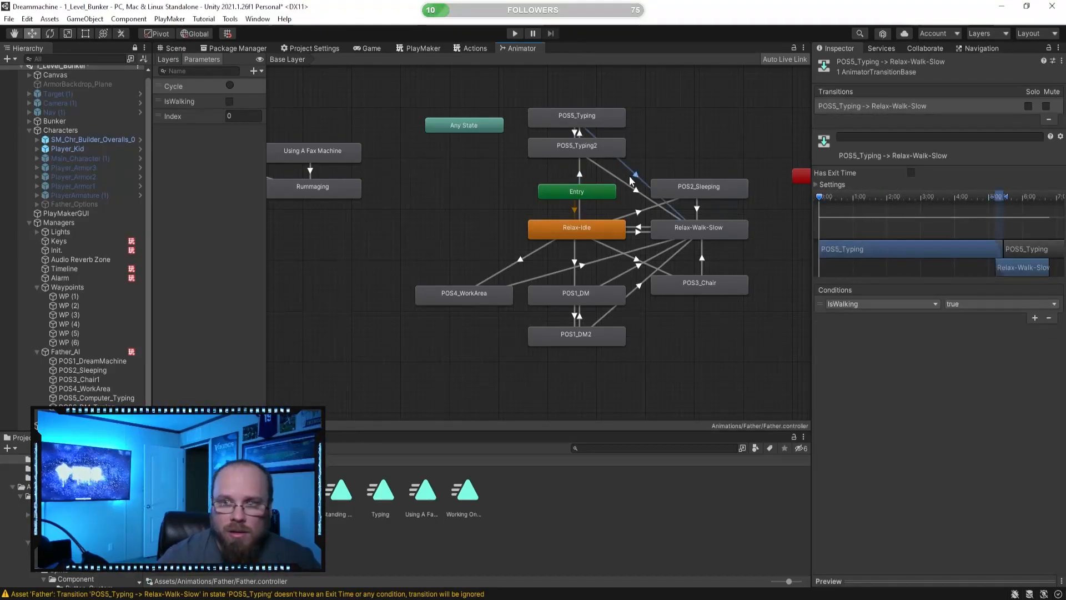
pyautogui.click(636, 194)
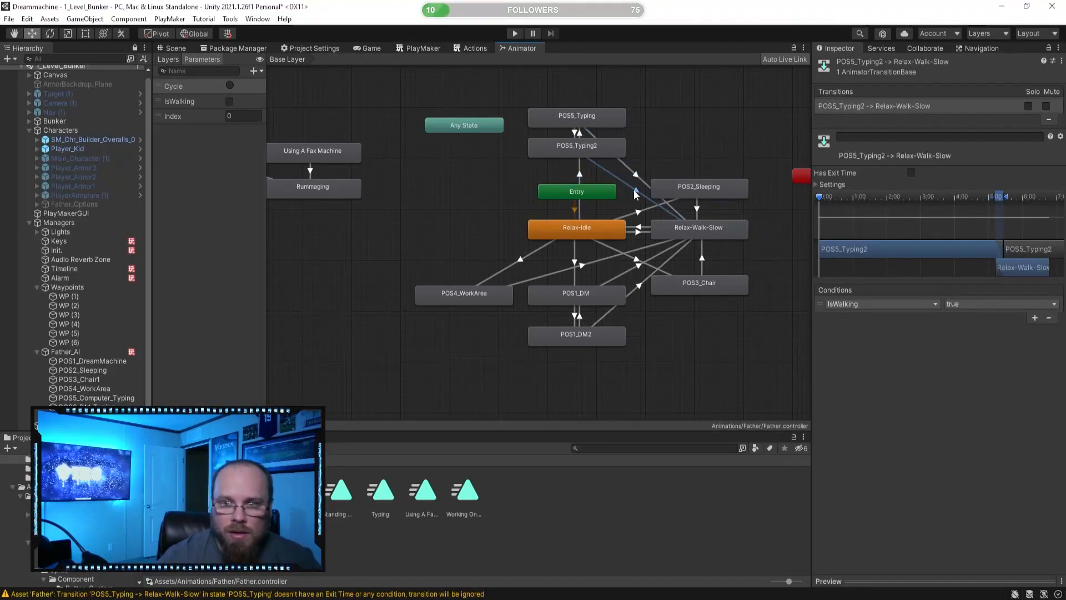
pyautogui.click(684, 134)
# - Separate the two Using A Fax Machine states from Rummaging and delete both of their transitions to it
pyautogui.moveTo(457, 212); pyautogui.dragTo(569, 220, button='middle')
pyautogui.moveTo(485, 265); pyautogui.dragTo(420, 271, button='middle')
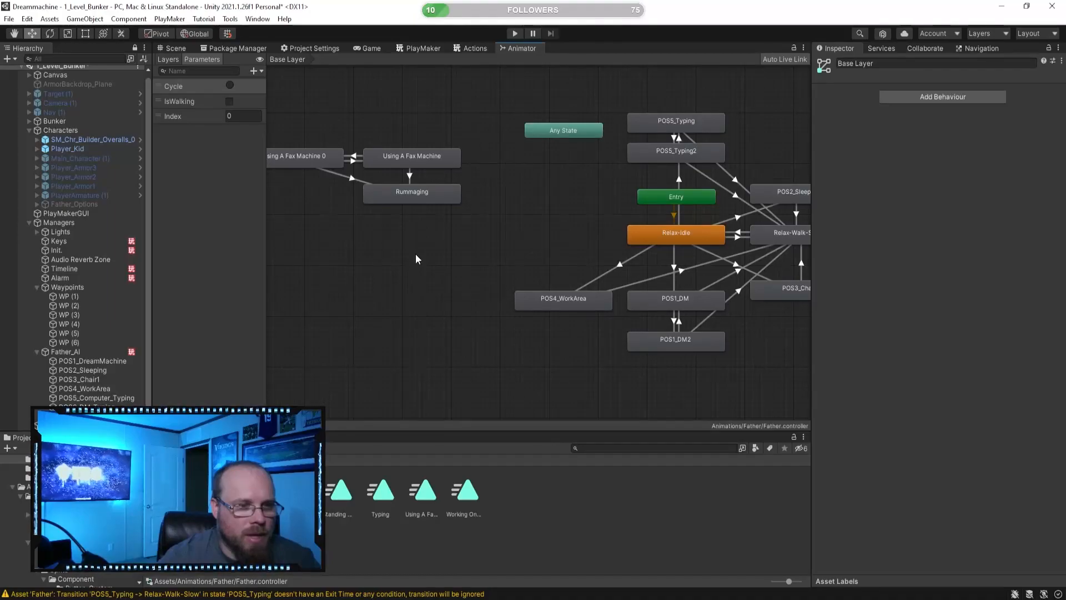
pyautogui.click(424, 157)
pyautogui.moveTo(356, 205); pyautogui.dragTo(419, 281, button='middle')
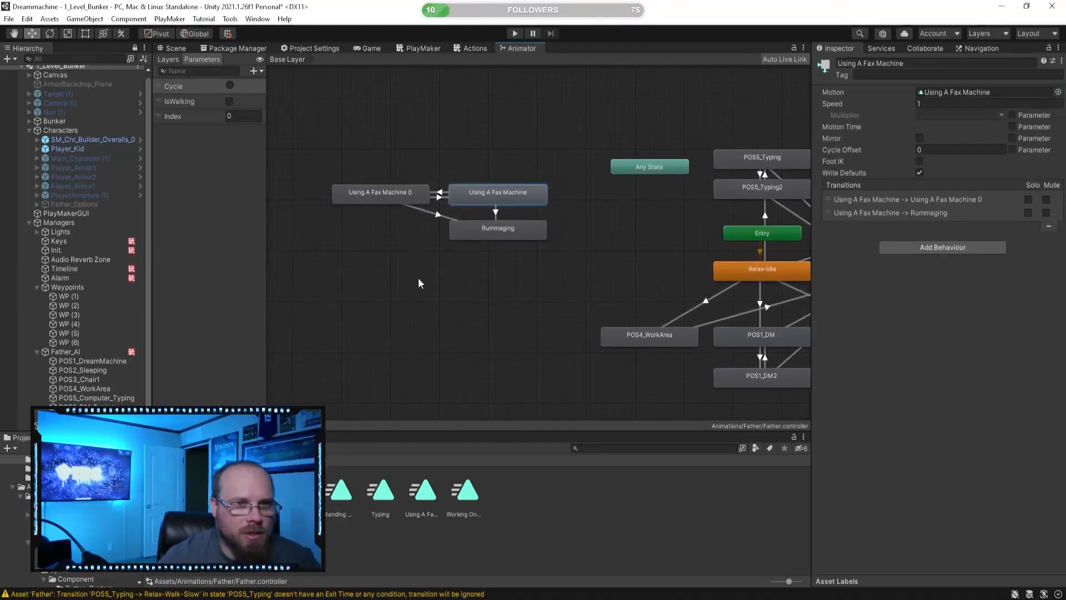
pyautogui.click(475, 268)
pyautogui.moveTo(351, 152); pyautogui.dragTo(488, 208)
pyautogui.moveTo(489, 208); pyautogui.dragTo(458, 229, button='middle')
pyautogui.moveTo(469, 161); pyautogui.dragTo(511, 118)
pyautogui.click(491, 157)
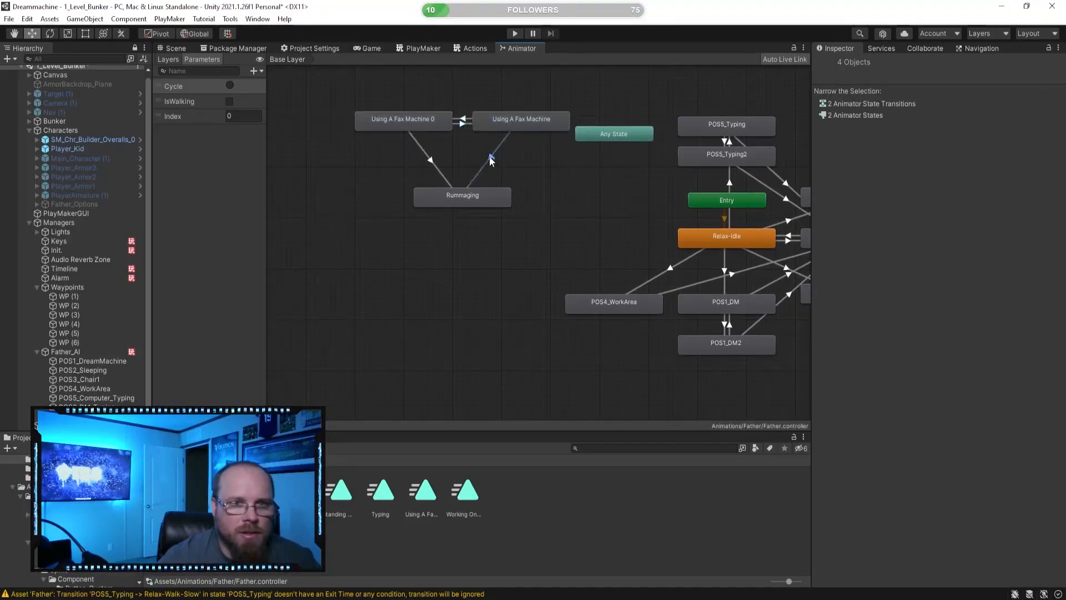
pyautogui.press('Delete')
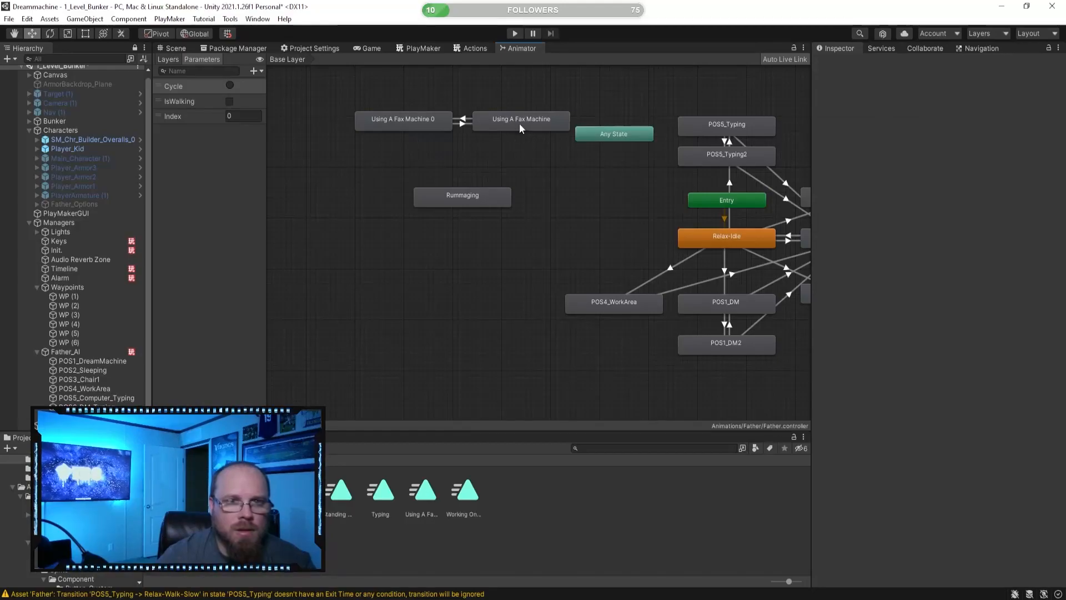
# - Stack the two Using A Fax Machine states below Any State and rename Using A Fax Machine 0 as POS6_DMTyping
pyautogui.moveTo(519, 122); pyautogui.dragTo(587, 216)
pyautogui.moveTo(411, 119); pyautogui.dragTo(594, 182)
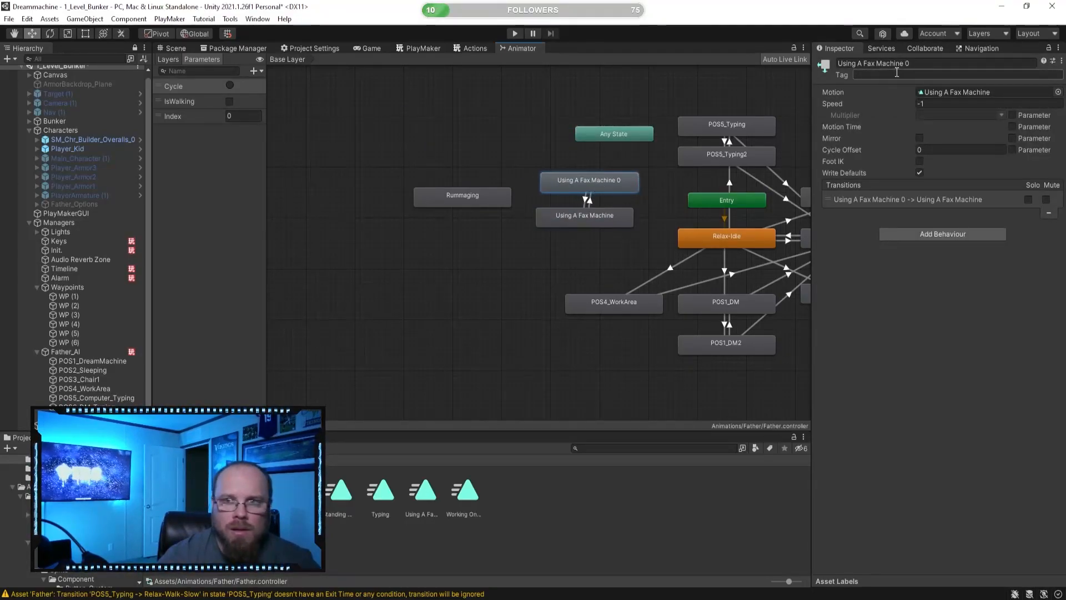
pyautogui.click(928, 63)
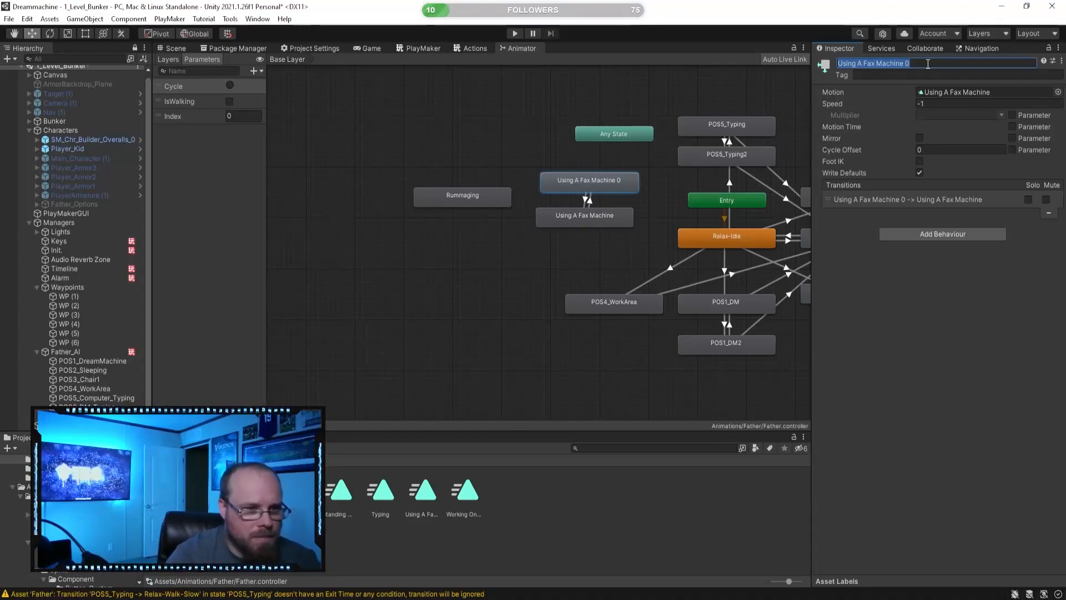
pyautogui.write('POS')
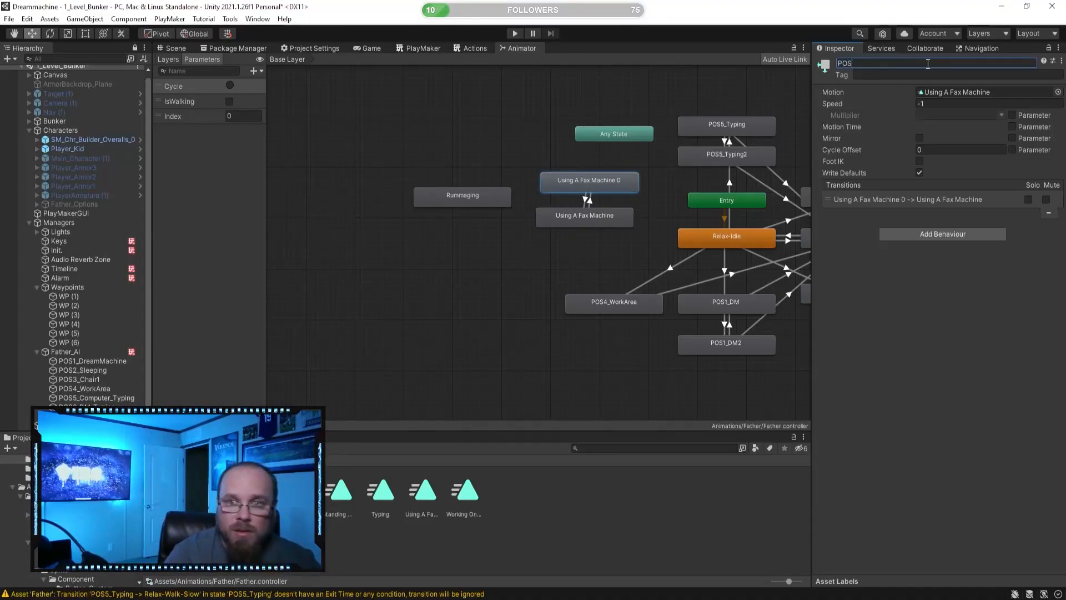
pyautogui.write('6_DMTyping')
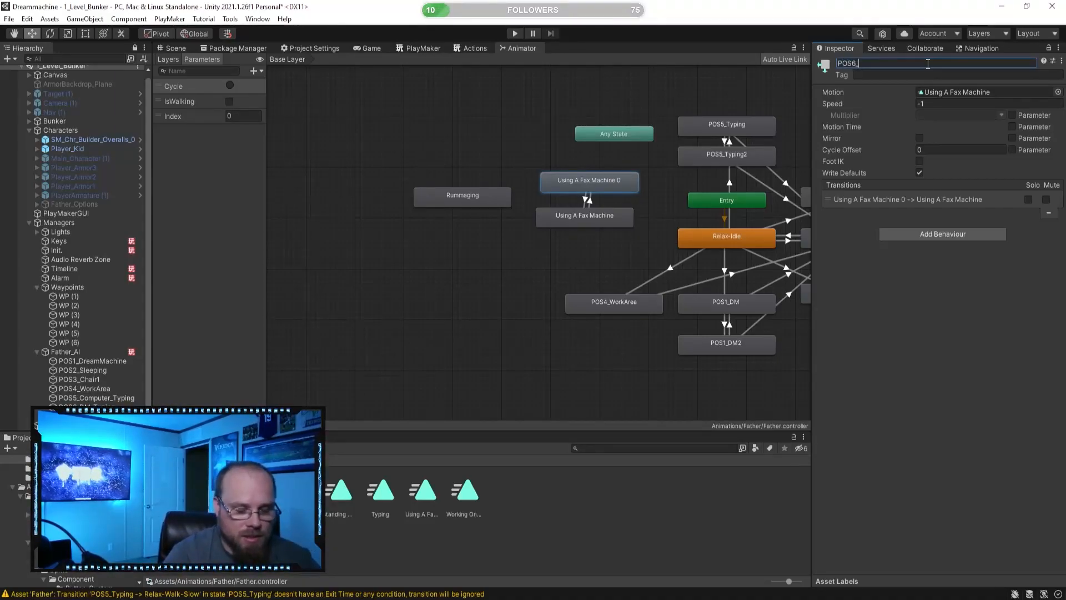
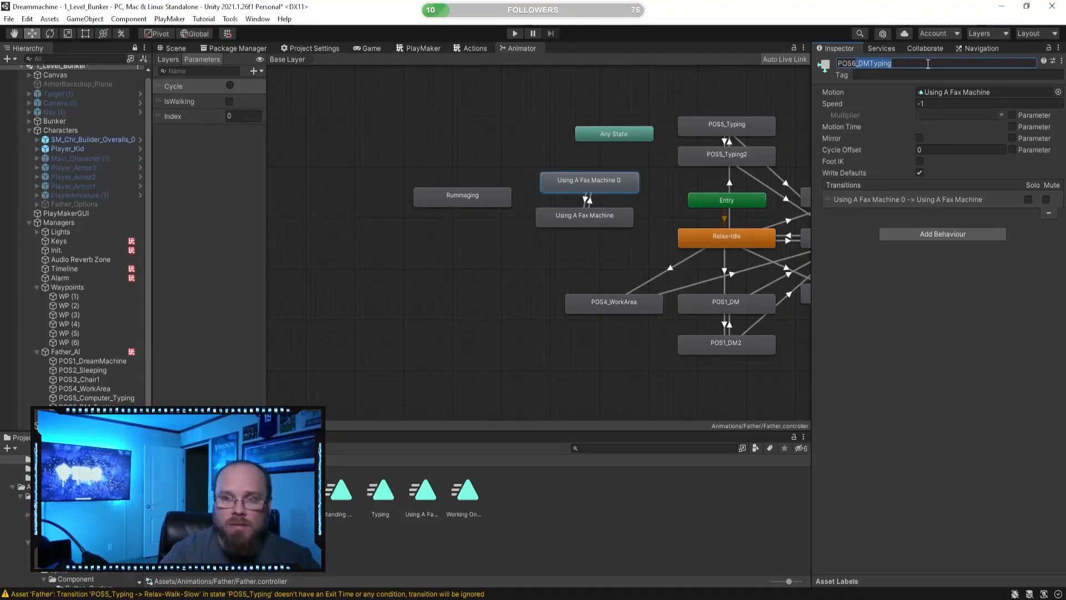
pyautogui.press('Return')
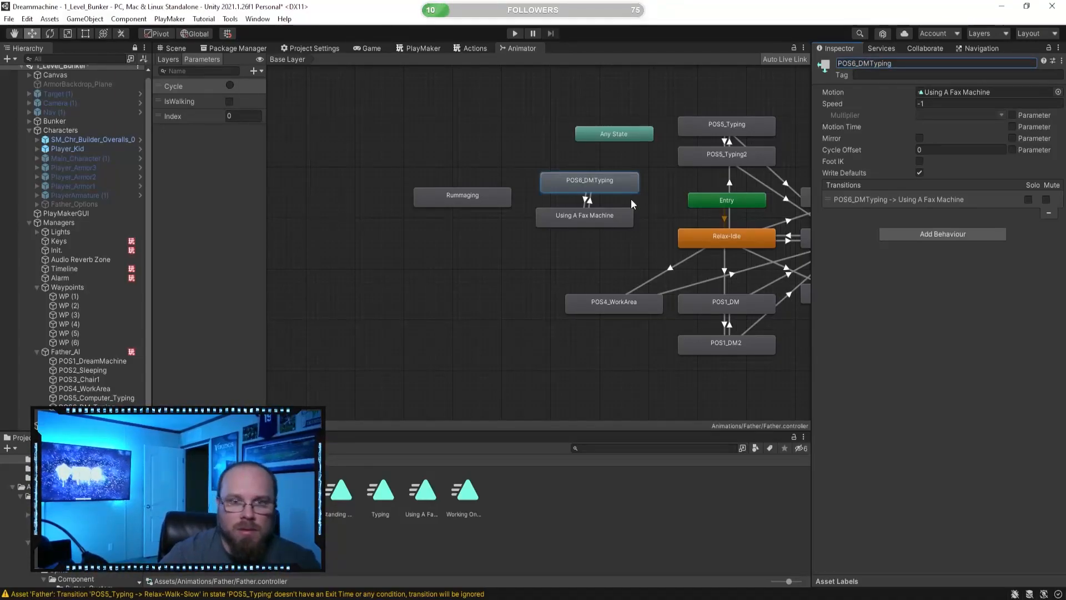
# - Rename the Using A Fax Machine state as POS6_DMTyping2 and align POS6_DMTyping directly above it
pyautogui.click(622, 217)
pyautogui.click(916, 65)
pyautogui.write('POS6_DMTyping')
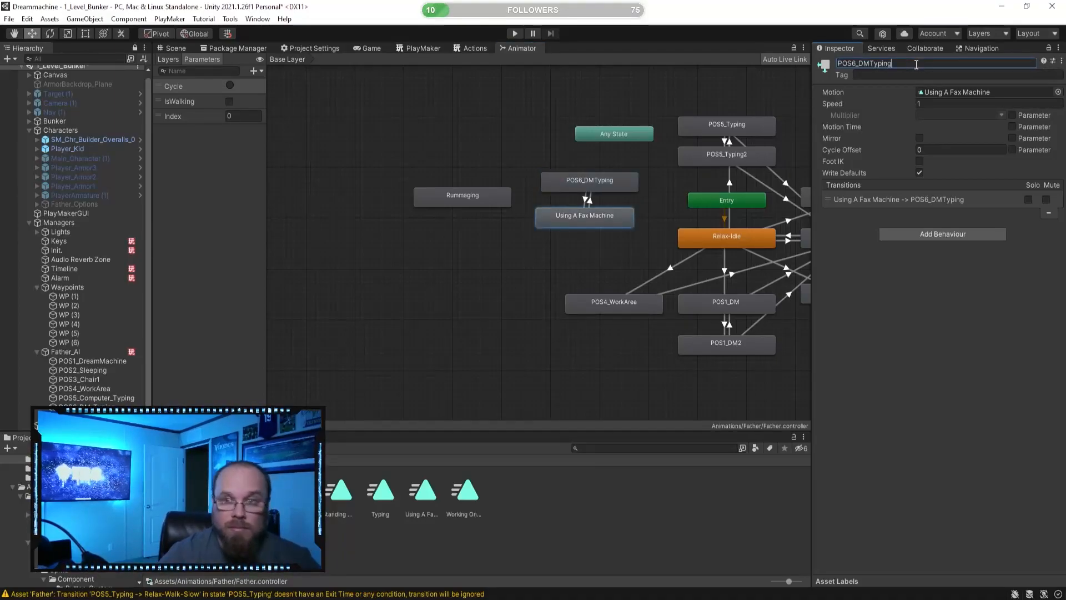
pyautogui.press('Return')
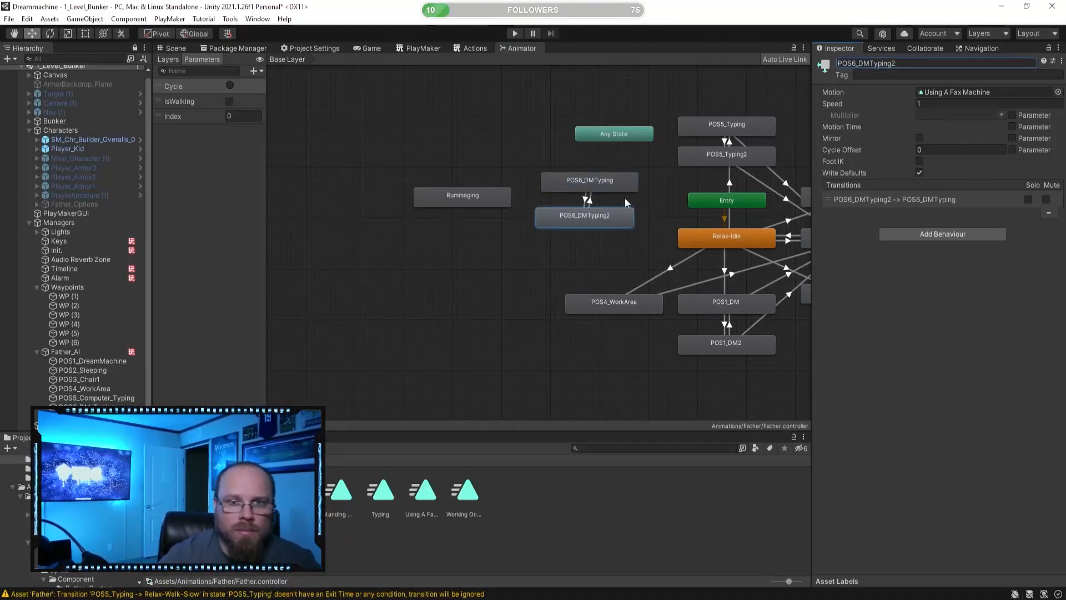
pyautogui.moveTo(600, 182); pyautogui.dragTo(594, 182)
# - Create a transition from the Relax-Idle state to the POS6_DMTyping state
pyautogui.click(615, 238)
pyautogui.moveTo(615, 238); pyautogui.dragTo(535, 250, button='middle')
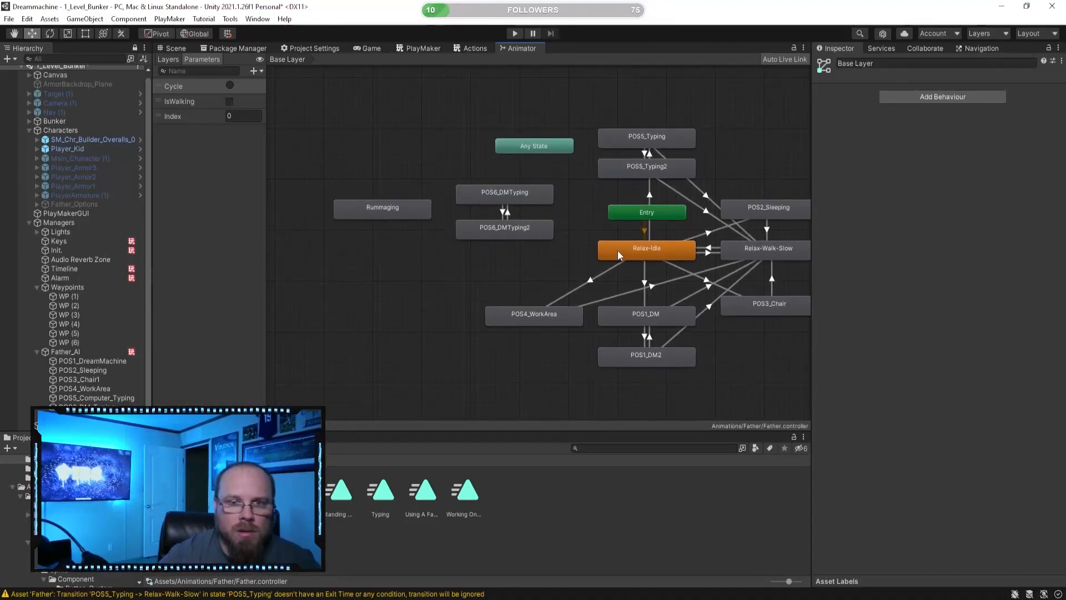
pyautogui.rightClick(620, 249)
pyautogui.click(639, 256)
pyautogui.click(551, 199)
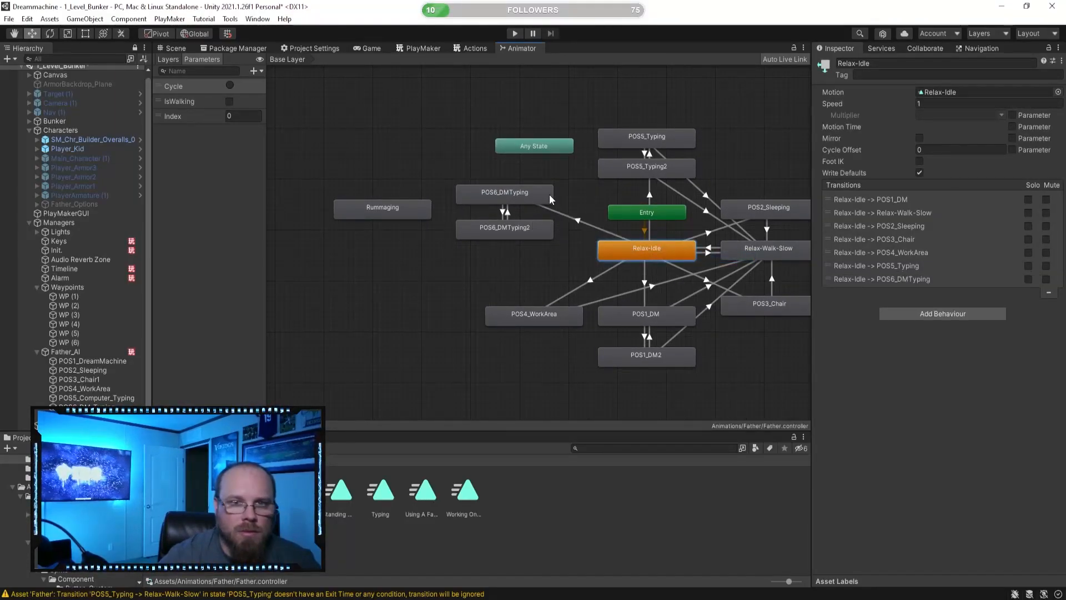
# - Disable exit time on the Relax-Idle to POS6_DMTyping transition and add the conditions Cycle and Index Equals 5
pyautogui.click(588, 224)
pyautogui.click(909, 174)
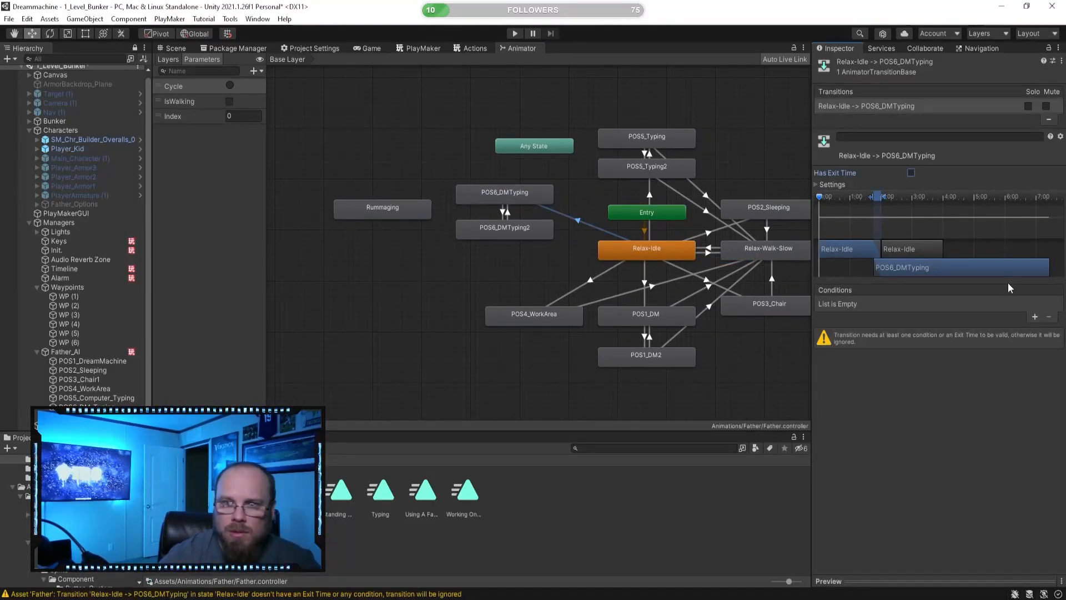
pyautogui.click(1035, 317)
pyautogui.click(1034, 318)
pyautogui.click(888, 317)
pyautogui.click(876, 375)
pyautogui.click(972, 318)
pyautogui.click(970, 354)
pyautogui.click(1024, 319)
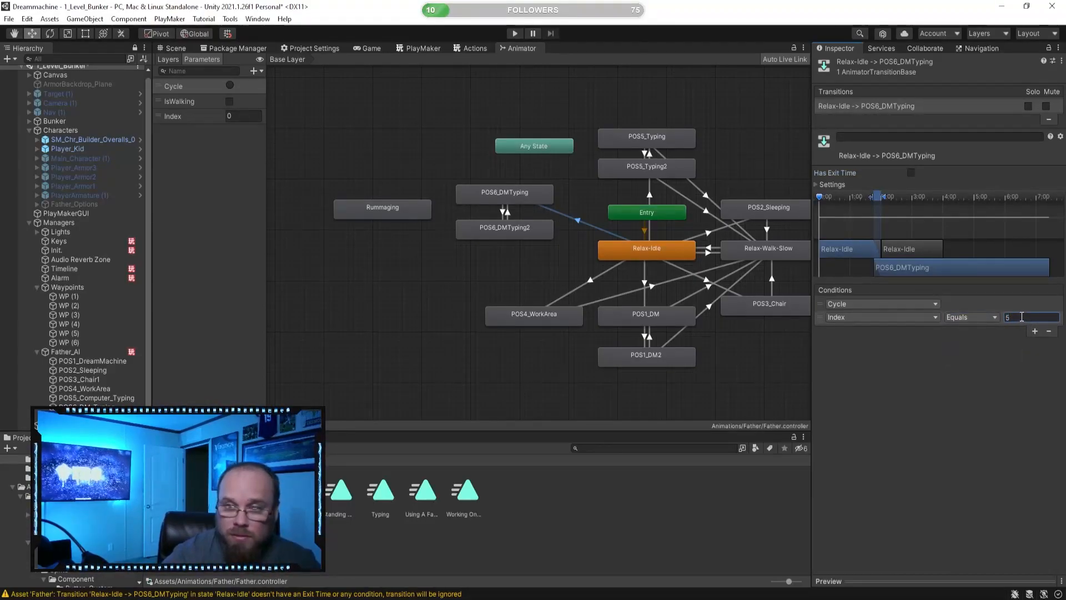
# - Create a transition from the POS6_DMTyping2 state to the Relax-Walk-Slow state
pyautogui.click(541, 248)
pyautogui.moveTo(541, 250); pyautogui.dragTo(448, 237, button='middle')
pyautogui.click(452, 224)
pyautogui.rightClick(452, 225)
pyautogui.click(489, 232)
pyautogui.click(676, 253)
pyautogui.click(474, 272)
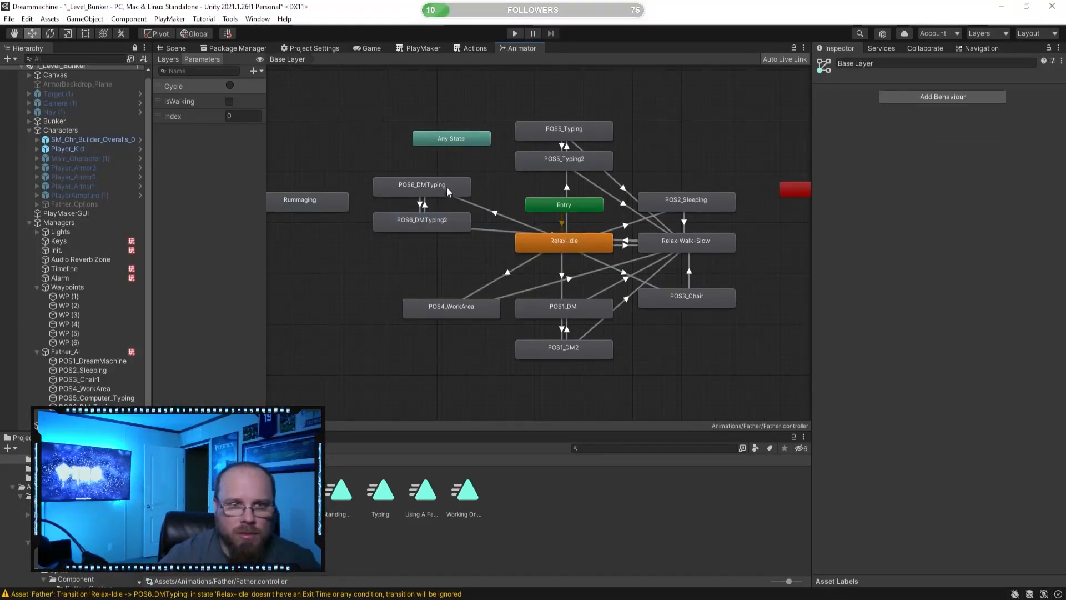
# - Create a transition from the POS6_DMTyping state to the Relax-Walk-Slow state
pyautogui.click(451, 189)
pyautogui.rightClick(451, 189)
pyautogui.click(499, 199)
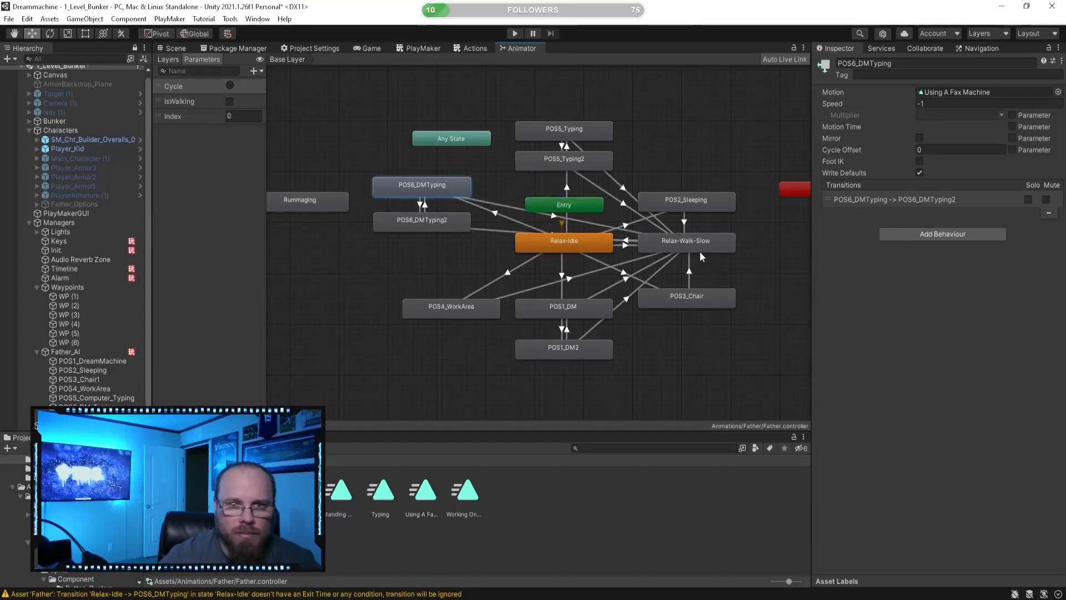
pyautogui.click(698, 247)
pyautogui.moveTo(719, 366); pyautogui.dragTo(722, 354, button='middle')
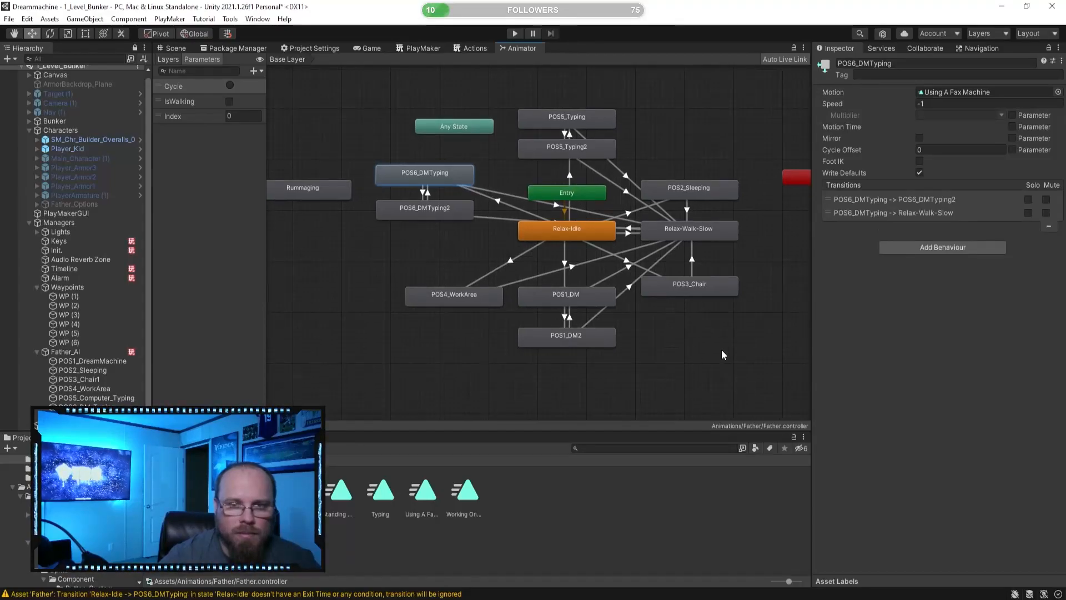
# - Disable exit time on the POS6_DMTyping to Relax-Walk-Slow transition and add the condition IsWalking true
pyautogui.click(502, 193)
pyautogui.click(911, 173)
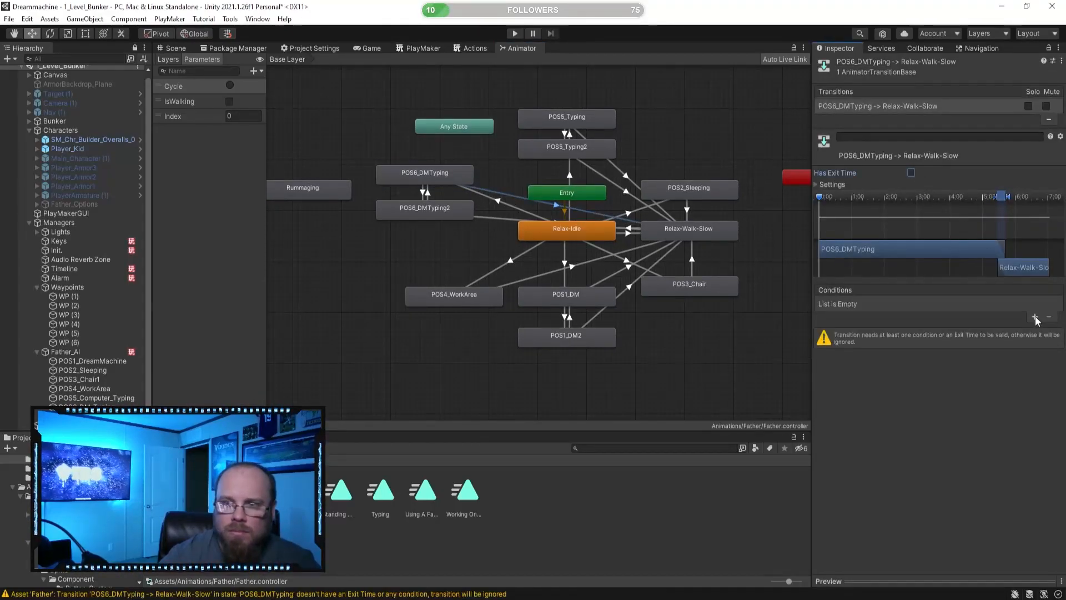
pyautogui.click(1036, 317)
pyautogui.click(873, 305)
pyautogui.click(870, 352)
# - Add the condition IsWalking true to the POS6_DMTyping2 to Relax-Walk-Slow transition and disable its exit time
pyautogui.click(489, 221)
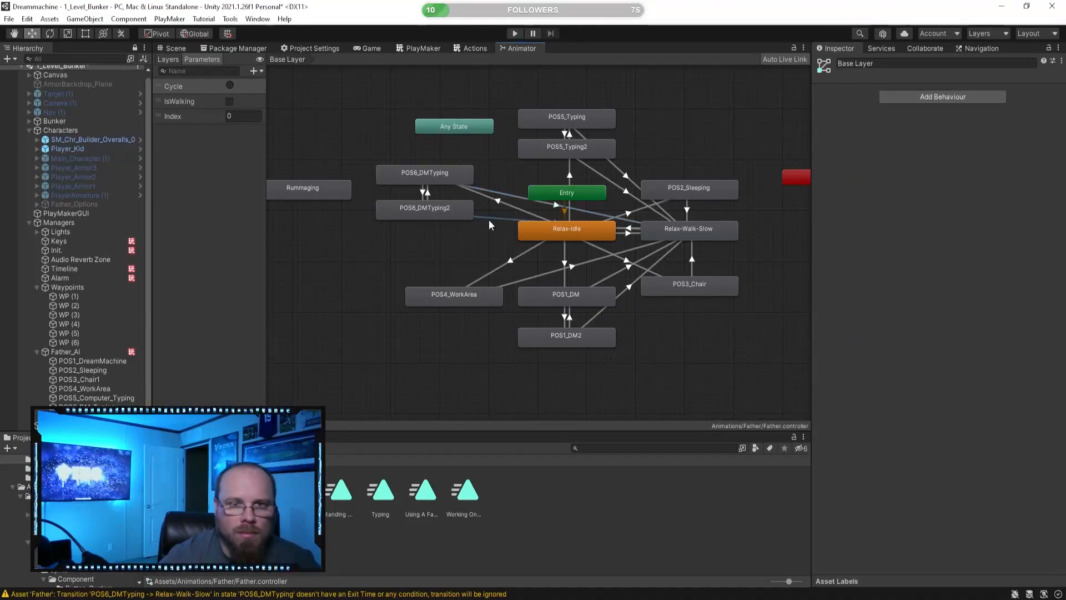
pyautogui.click(487, 223)
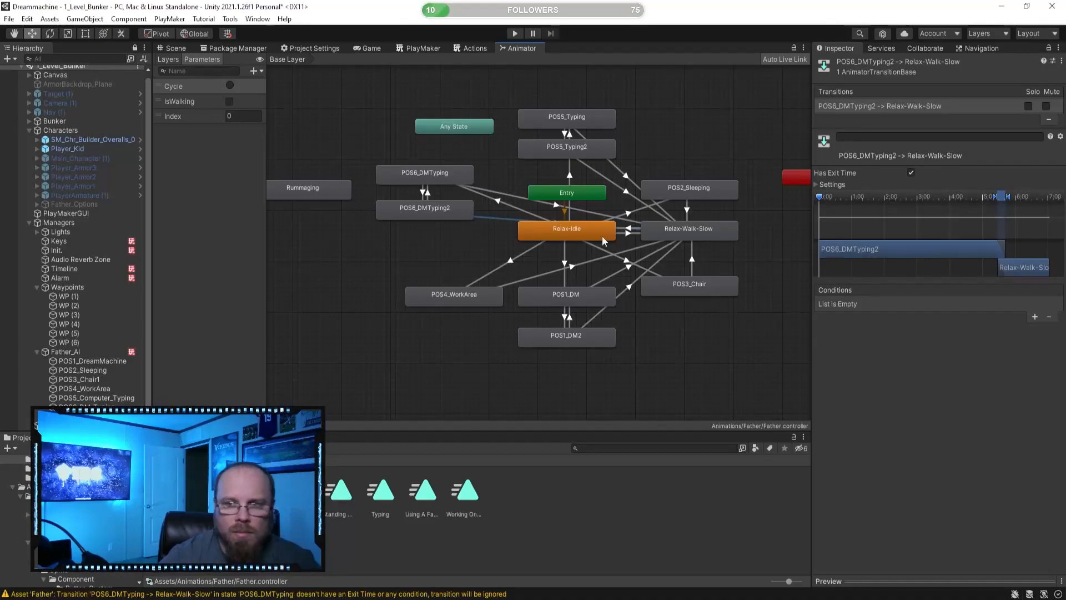
pyautogui.click(1034, 317)
pyautogui.click(885, 305)
pyautogui.click(876, 351)
pyautogui.click(912, 393)
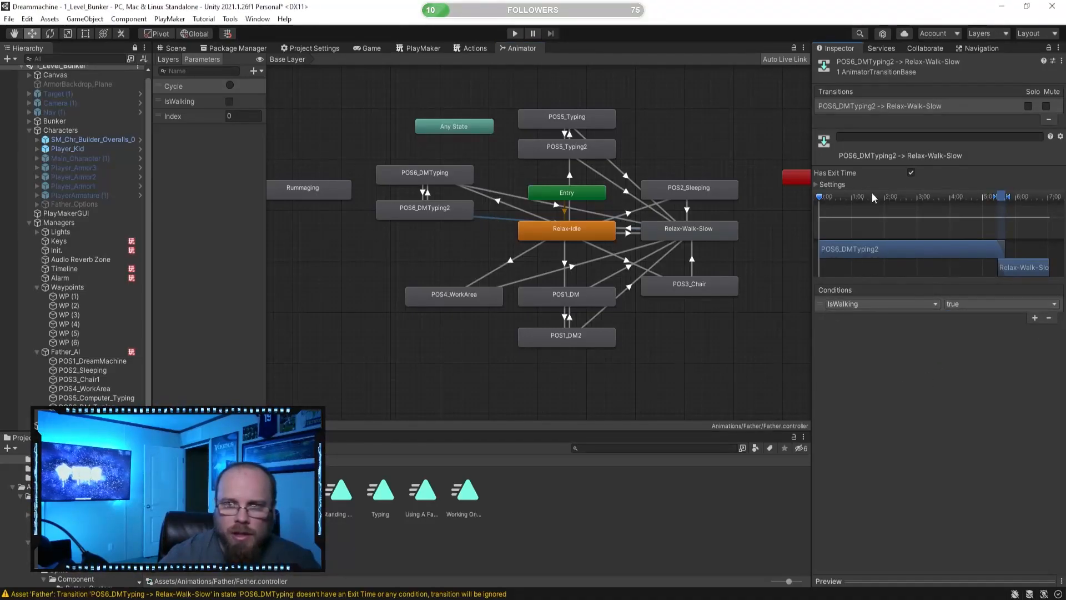
pyautogui.click(910, 173)
# - Move the Any State node so it is centred above the POS6_DMTyping state
pyautogui.moveTo(767, 219); pyautogui.dragTo(668, 209, button='middle')
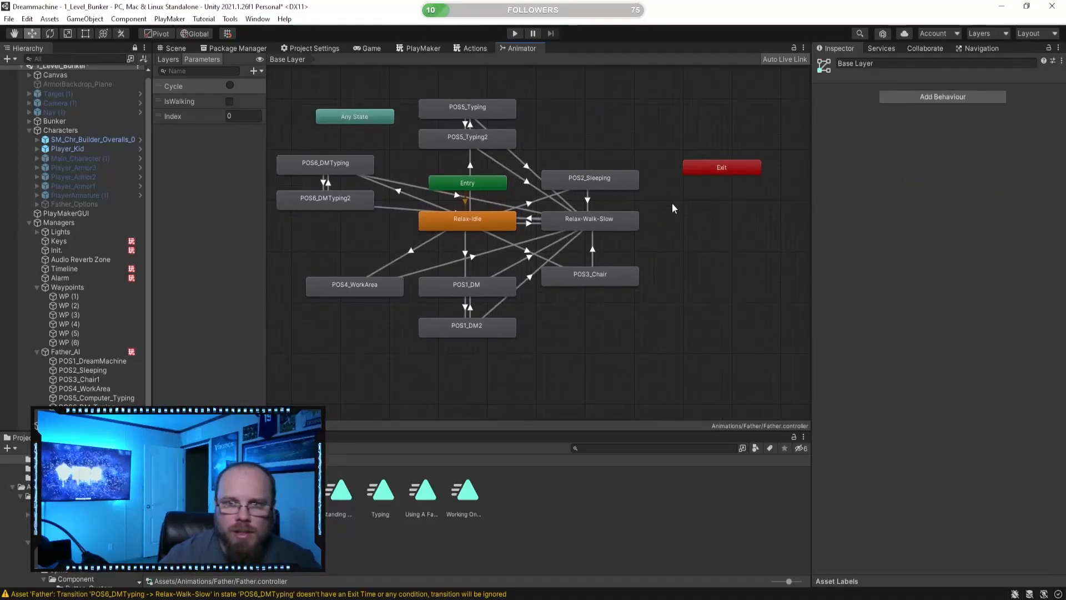
pyautogui.moveTo(332, 120); pyautogui.dragTo(473, 158, button='middle')
pyautogui.moveTo(473, 158); pyautogui.dragTo(452, 142)
pyautogui.click(455, 188)
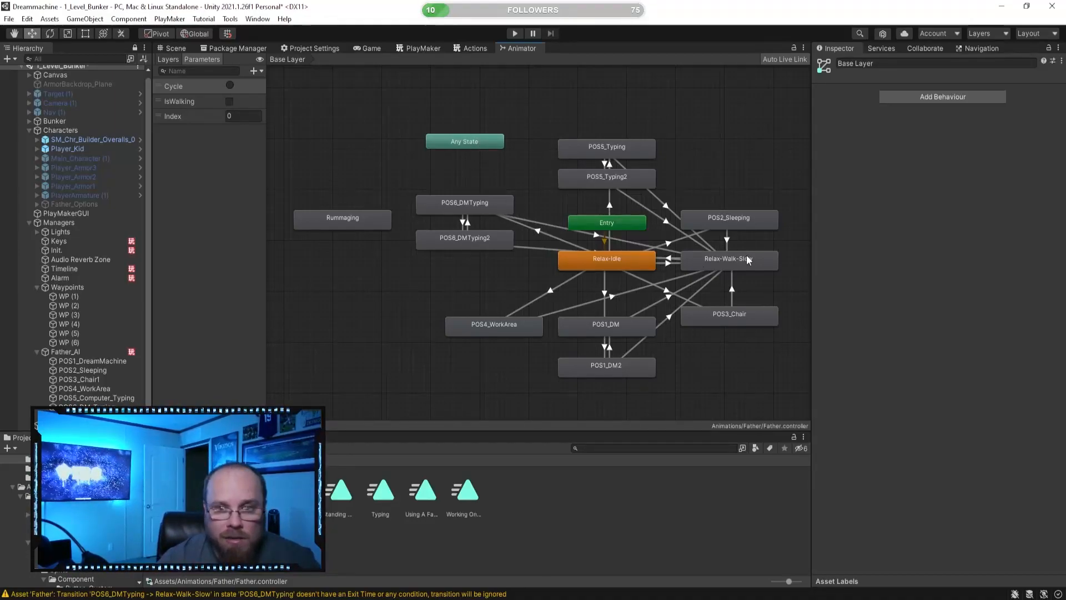
# - Review the Relax-Walk-Slow, Any State and Rummaging nodes and the settings of the transitions around POS6_DMTyping
pyautogui.click(771, 262)
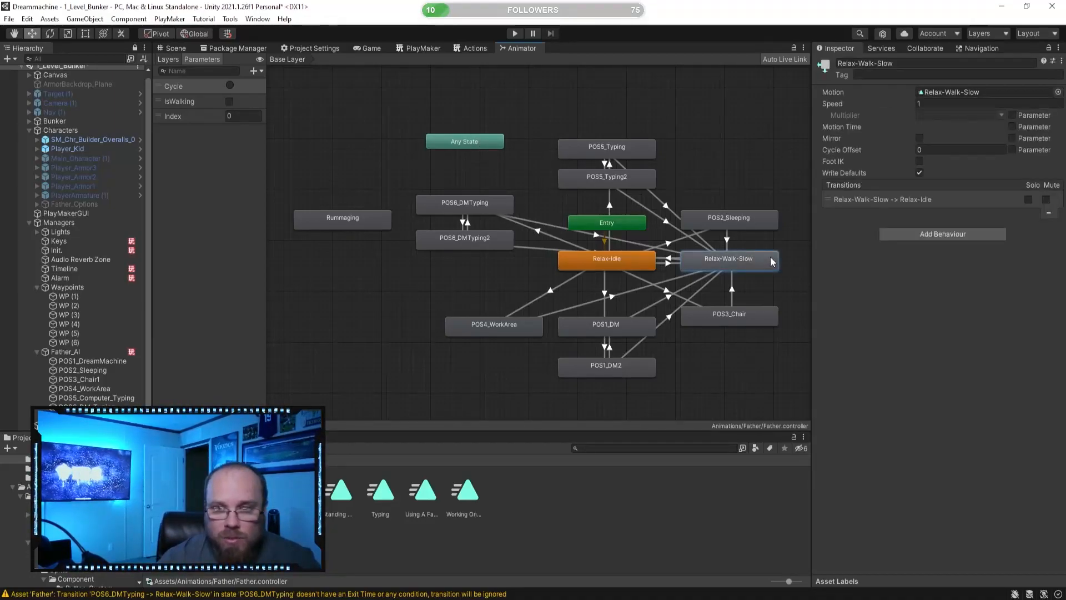
pyautogui.click(474, 143)
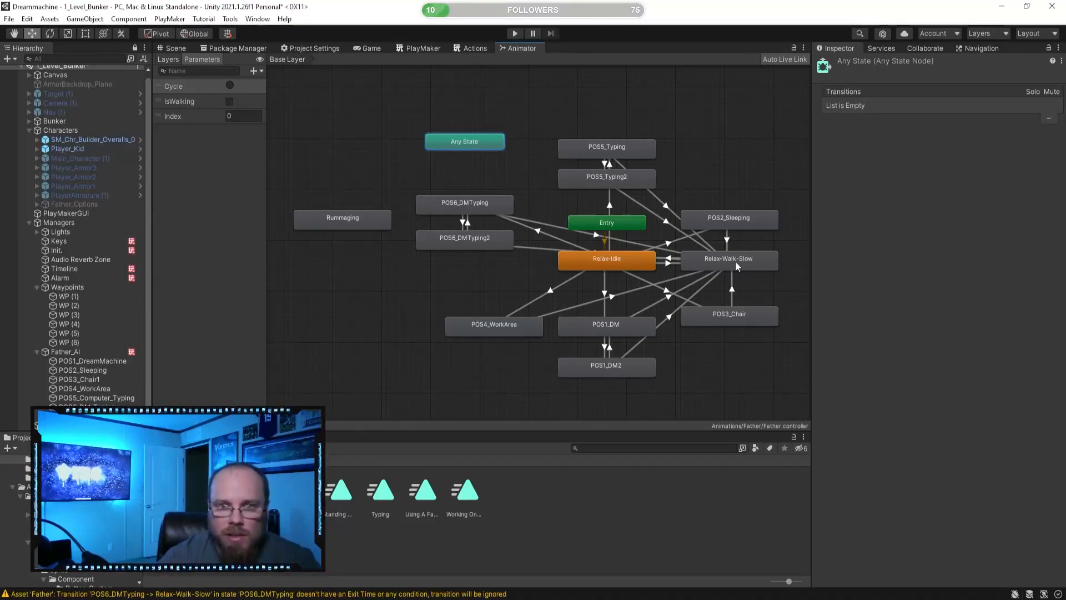
pyautogui.click(411, 287)
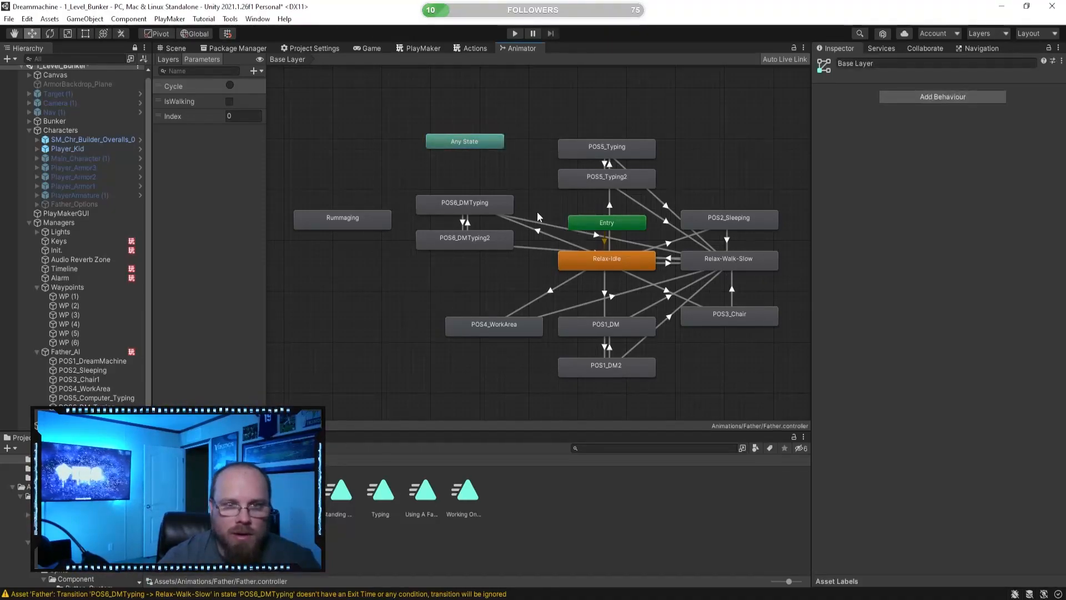
pyautogui.click(360, 219)
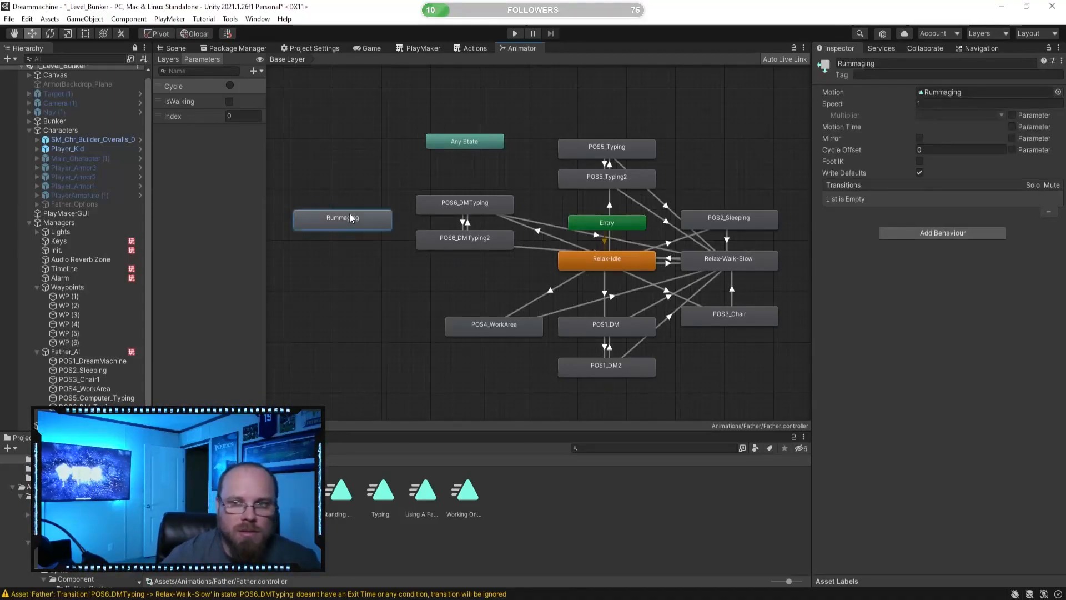
pyautogui.click(539, 245)
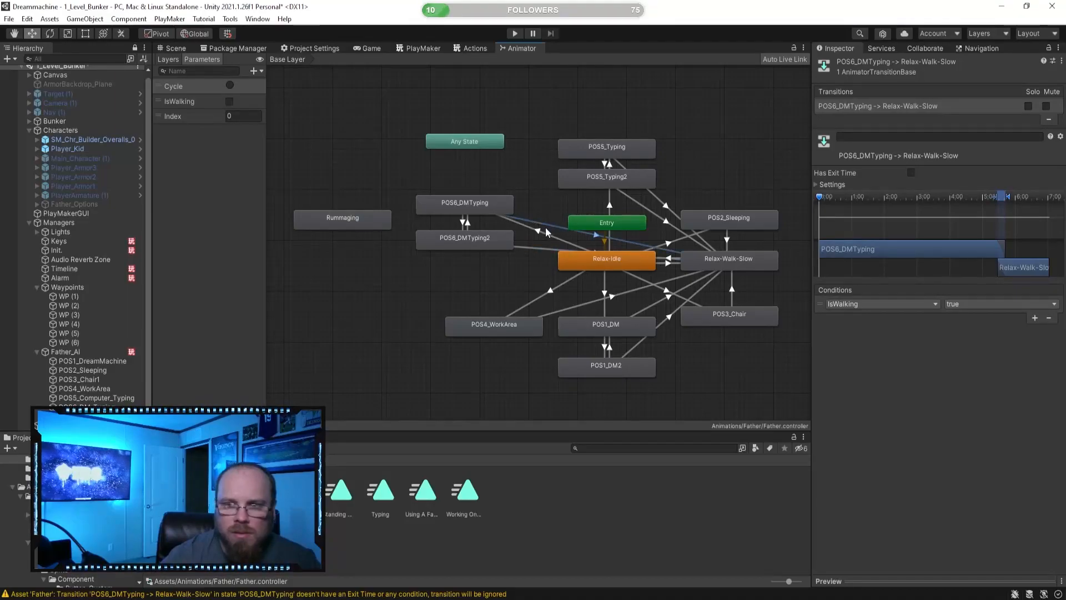
pyautogui.click(470, 223)
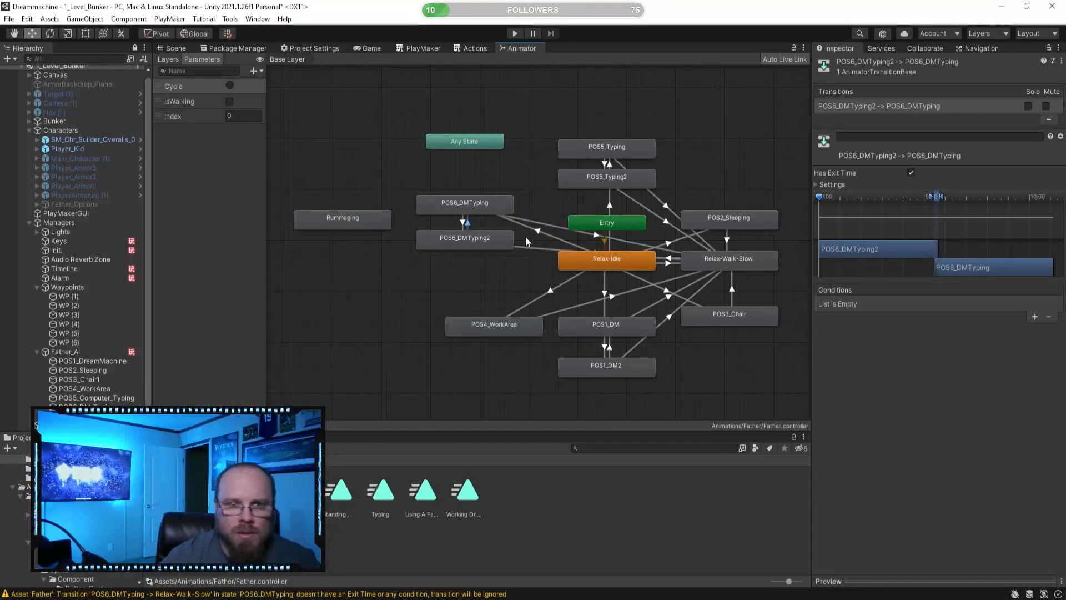
pyautogui.click(542, 230)
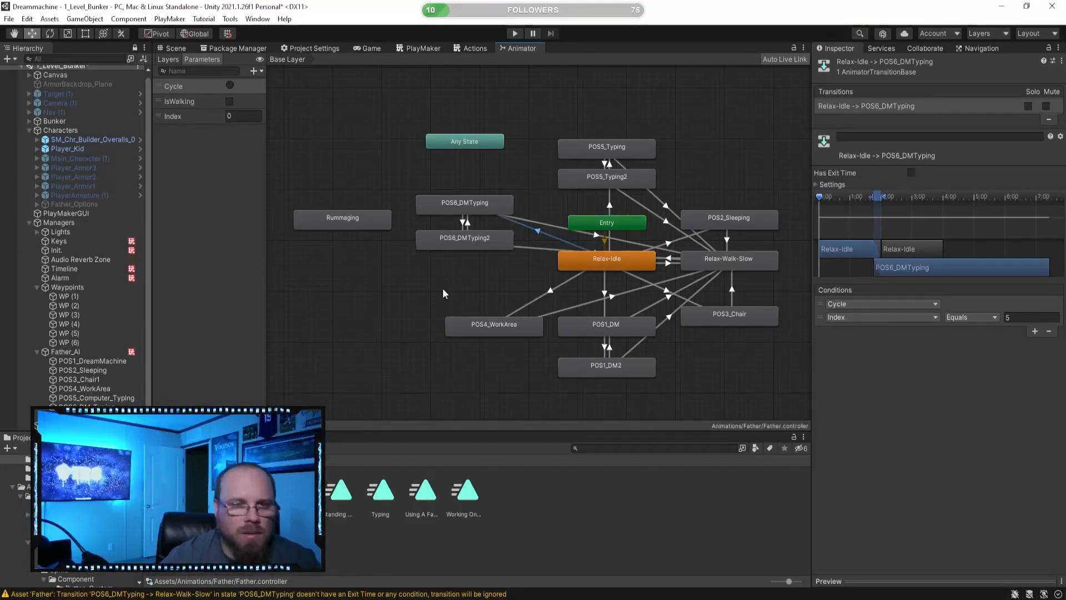
# - Rename the Rummaging state to POS7_GenFix and move it lower, below and beside POS6_DMTyping2
pyautogui.click(341, 218)
pyautogui.click(920, 64)
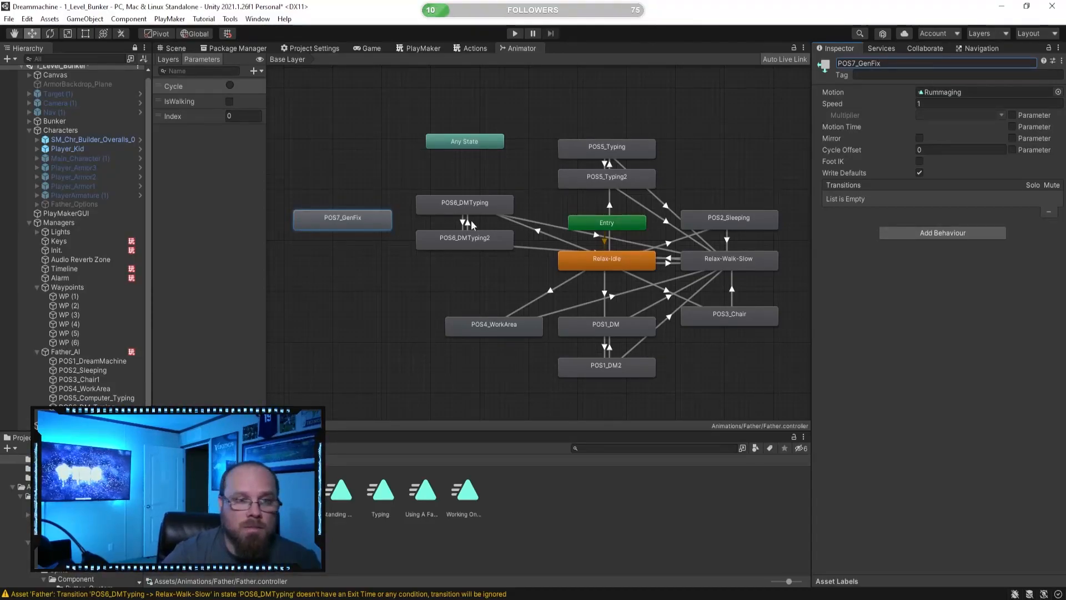
pyautogui.click(353, 250)
pyautogui.moveTo(362, 212); pyautogui.dragTo(358, 270)
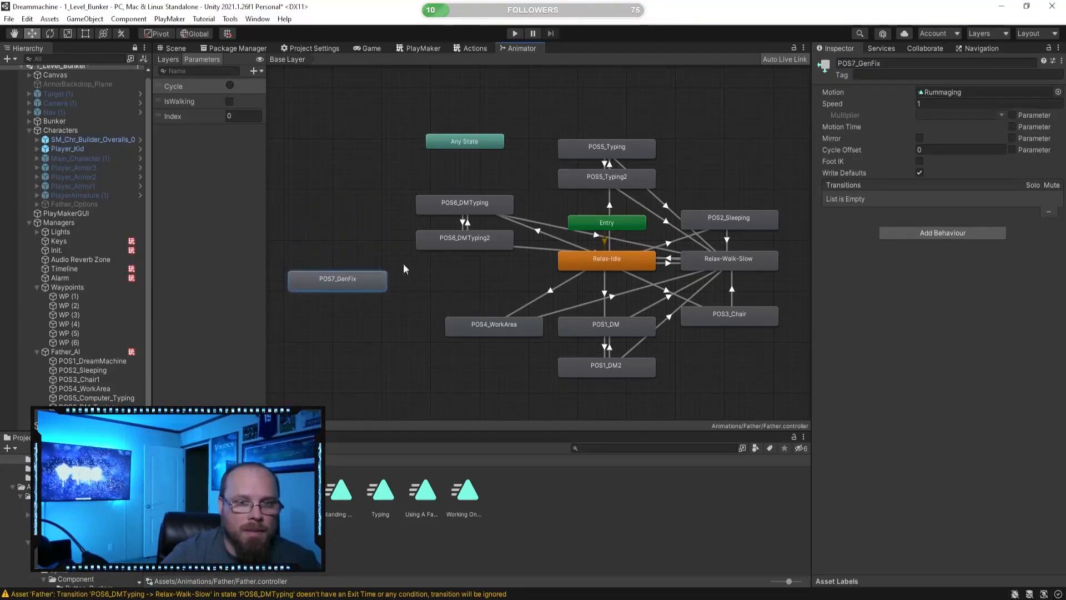
# - Create a transition from Relax-Idle to POS7_GenFix and disable its exit time
pyautogui.rightClick(588, 262)
pyautogui.click(618, 269)
pyautogui.click(383, 286)
pyautogui.click(471, 268)
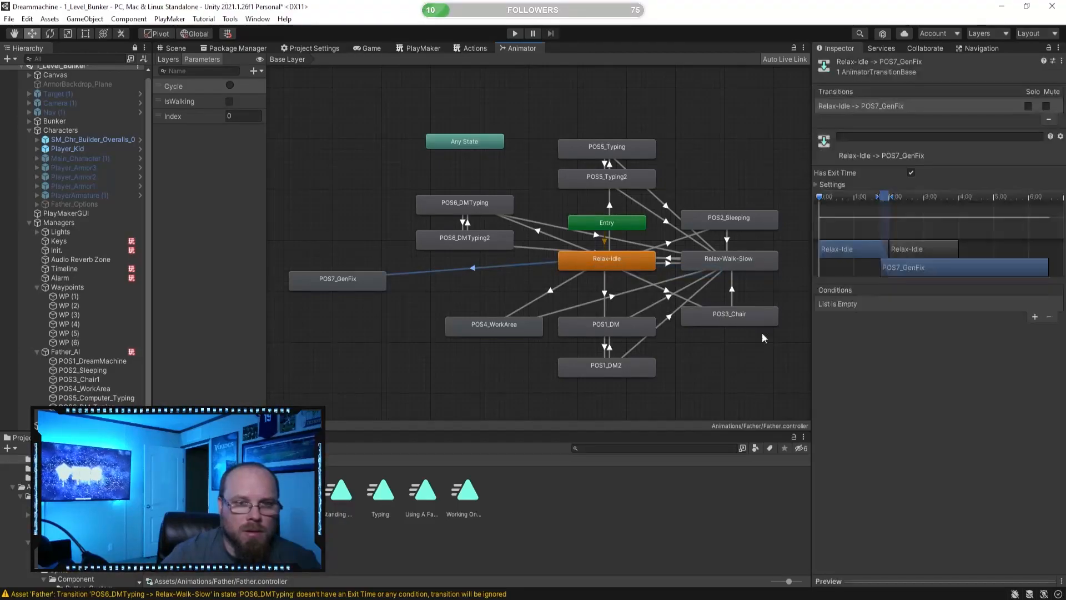
pyautogui.click(912, 173)
# - Add a Cycle condition and an Index Equals condition to the Relax-Idle to POS7_GenFix transition, and check the index used for POS6_DMTyping
pyautogui.click(1035, 317)
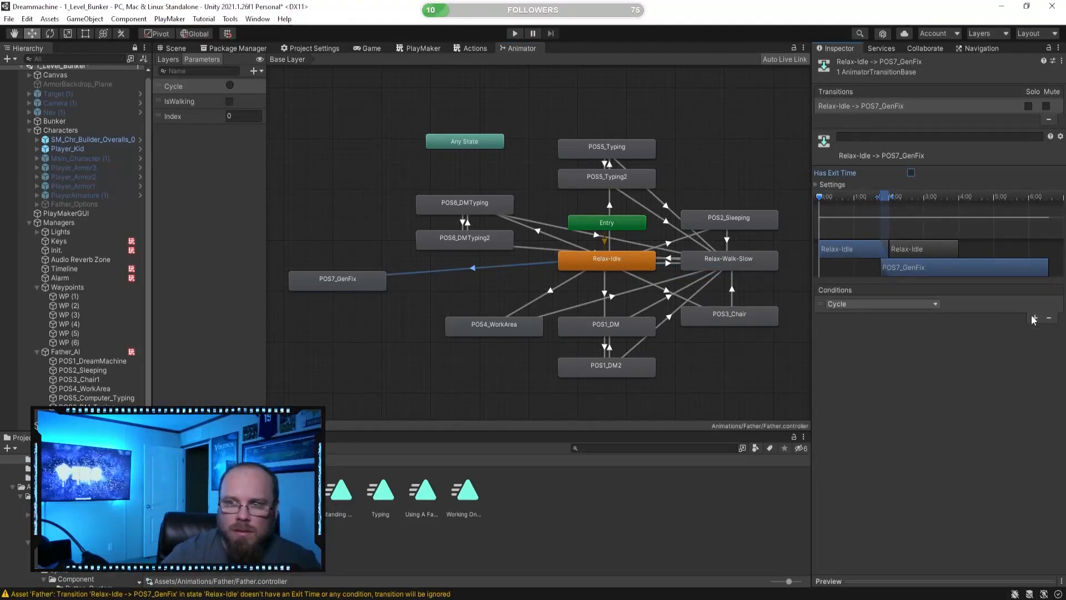
pyautogui.click(904, 307)
pyautogui.click(882, 341)
pyautogui.click(1035, 318)
pyautogui.click(861, 318)
pyautogui.click(863, 371)
pyautogui.click(972, 317)
pyautogui.click(973, 355)
pyautogui.click(1019, 318)
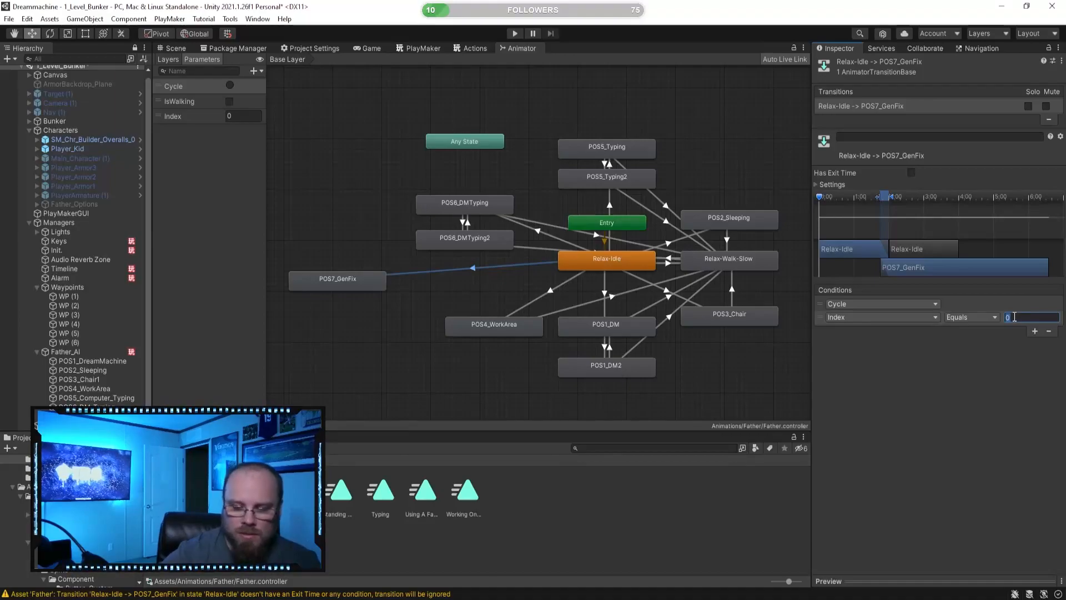
pyautogui.click(555, 238)
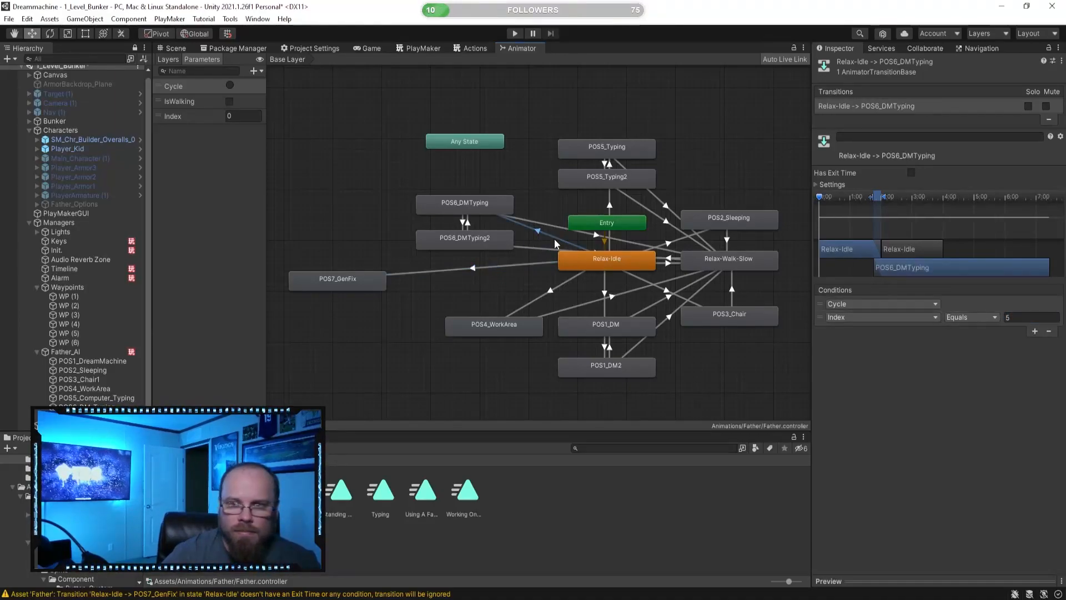
# - Create a transition from POS7_GenFix to Relax-Walk-Slow and disable its exit time
pyautogui.click(374, 337)
pyautogui.rightClick(359, 278)
pyautogui.click(445, 284)
pyautogui.click(722, 267)
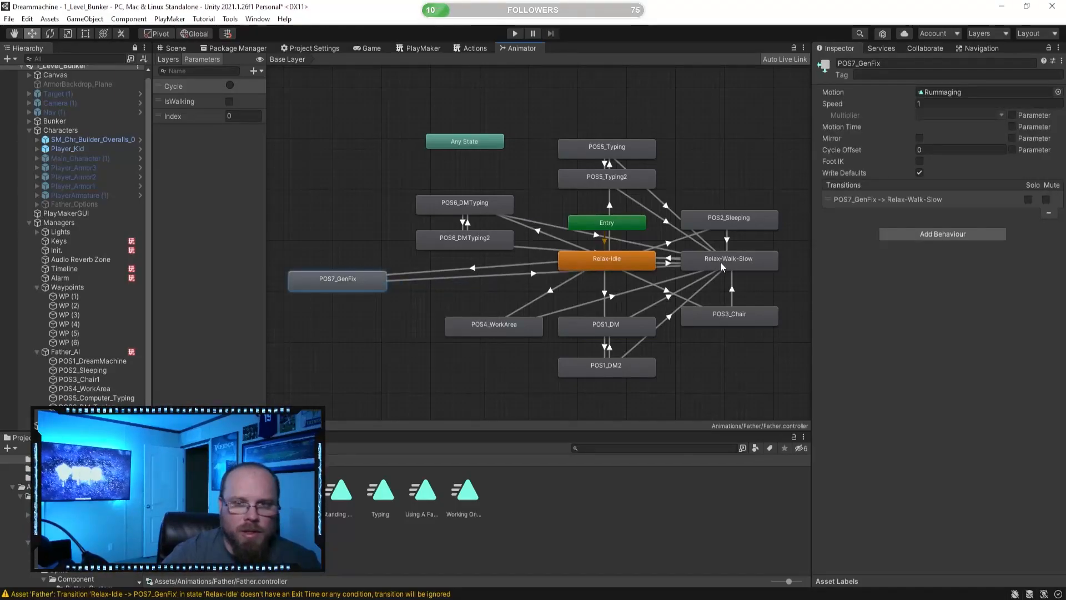
pyautogui.click(482, 276)
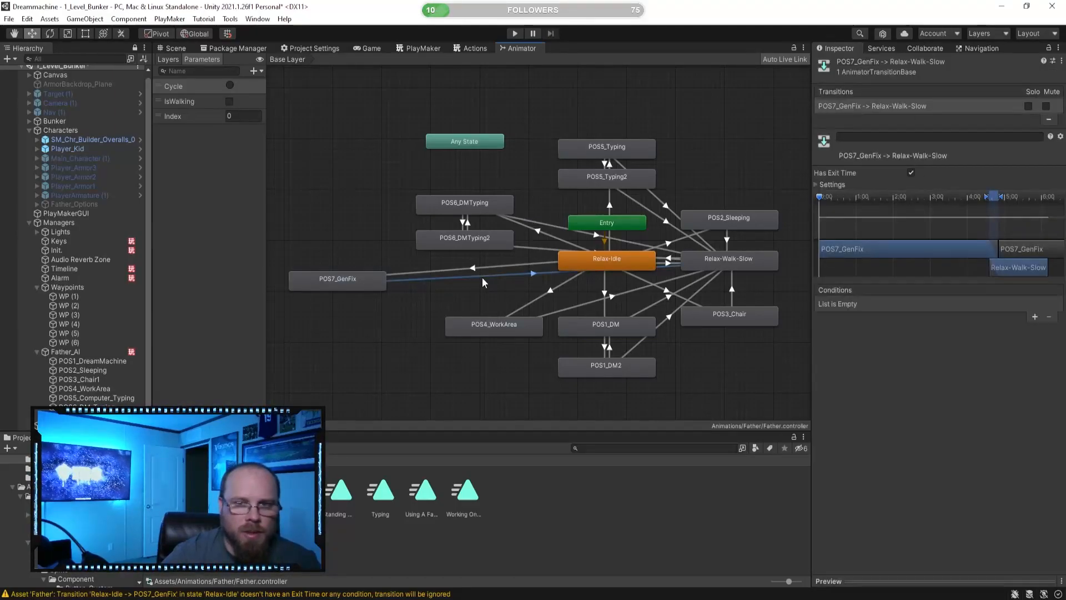
pyautogui.click(911, 172)
# - Add an IsWalking condition to the POS7_GenFix to Relax-Walk-Slow transition
pyautogui.click(1035, 317)
pyautogui.click(883, 303)
pyautogui.click(866, 347)
pyautogui.click(963, 310)
pyautogui.click(978, 303)
pyautogui.click(967, 315)
# - Move the POS7_GenFix node so it sits directly beneath POS6_DMTyping2
pyautogui.click(323, 307)
pyautogui.moveTo(338, 277); pyautogui.dragTo(465, 278)
pyautogui.click(378, 305)
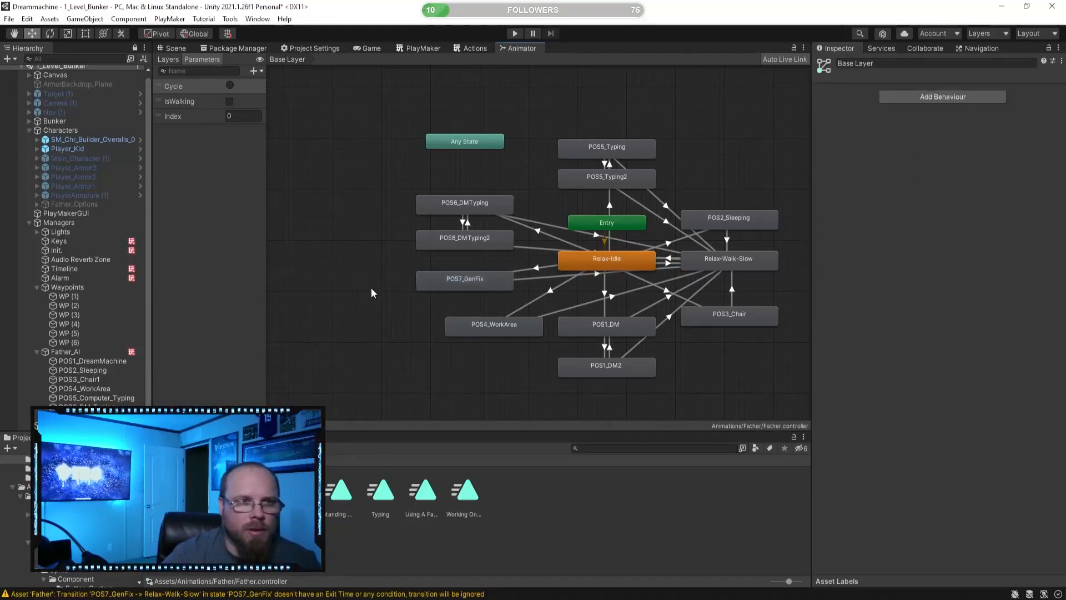
pyautogui.scroll(-5, 382, 234)
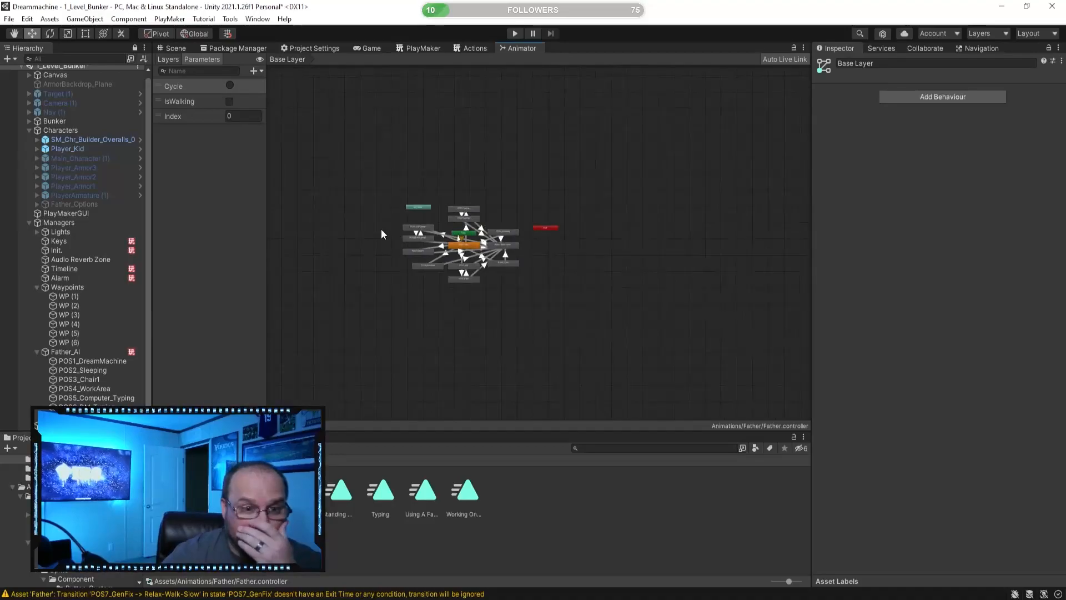
pyautogui.scroll(5, 389, 217)
# - Save the 1_Level_Bunker scene and start play mode to test the father's animations
pyautogui.click(169, 60)
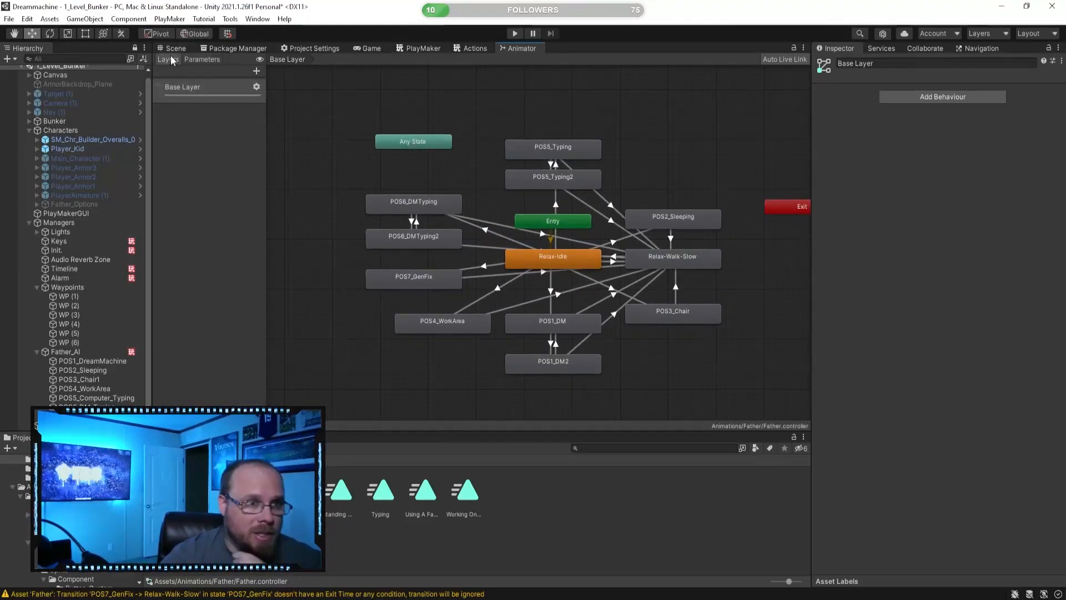
pyautogui.click(176, 48)
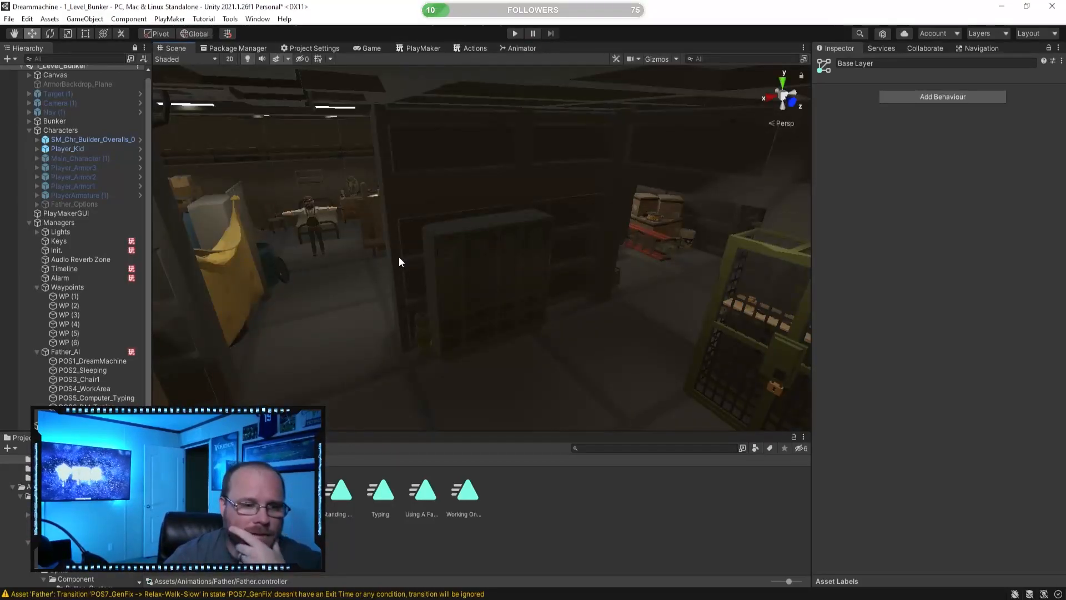
pyautogui.hotkey('ctrl', 's')
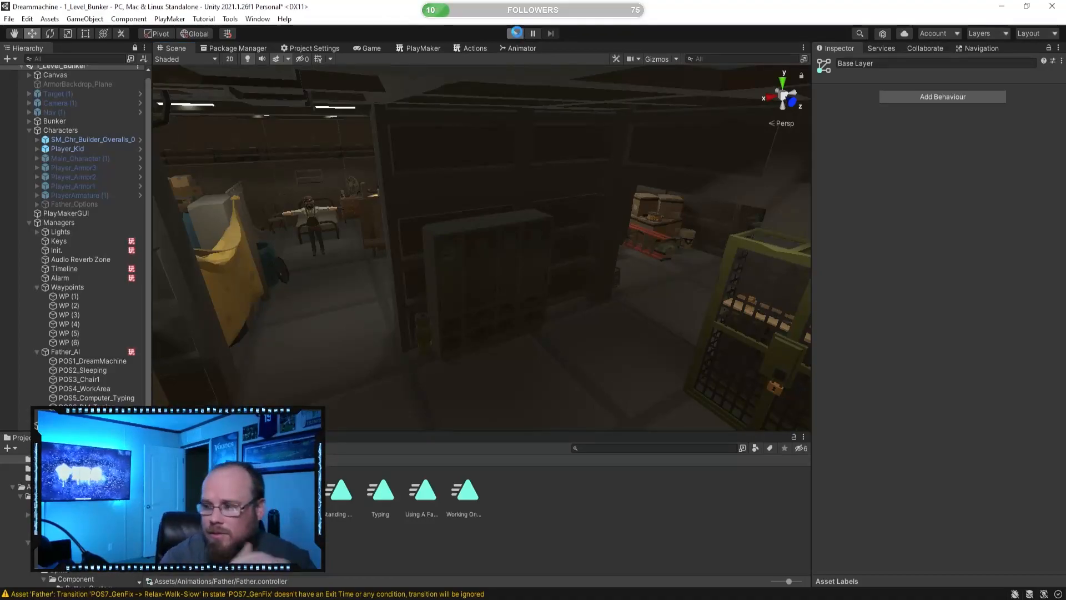
pyautogui.click(516, 34)
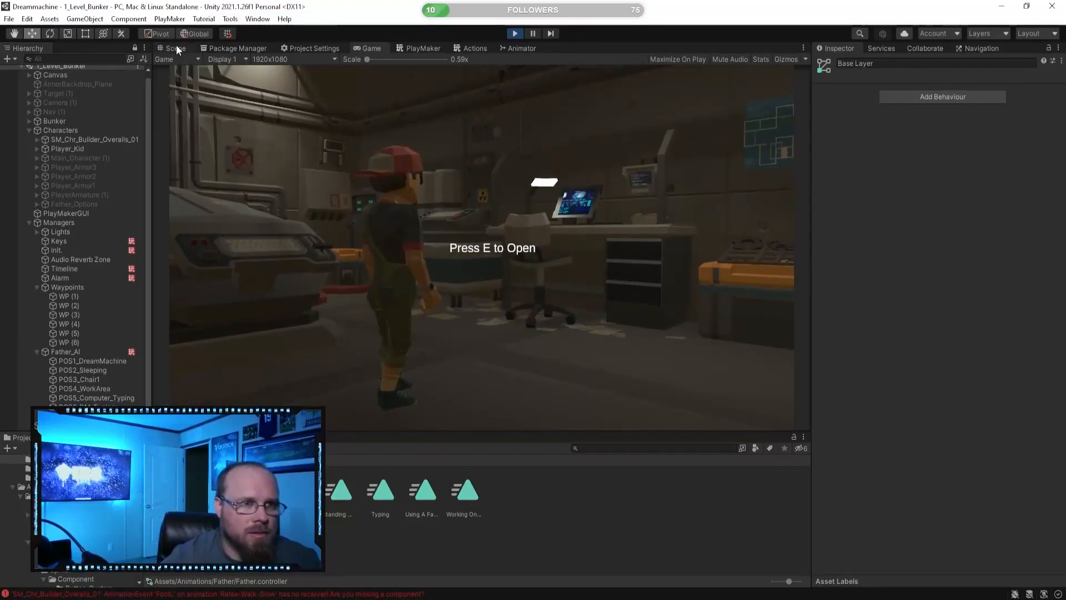
# - Watch the running level in the Scene view and select the SM_Chr_Builder_Overalls_01 character to track it
pyautogui.click(172, 48)
pyautogui.moveTo(567, 247); pyautogui.dragTo(333, 312, button='right')
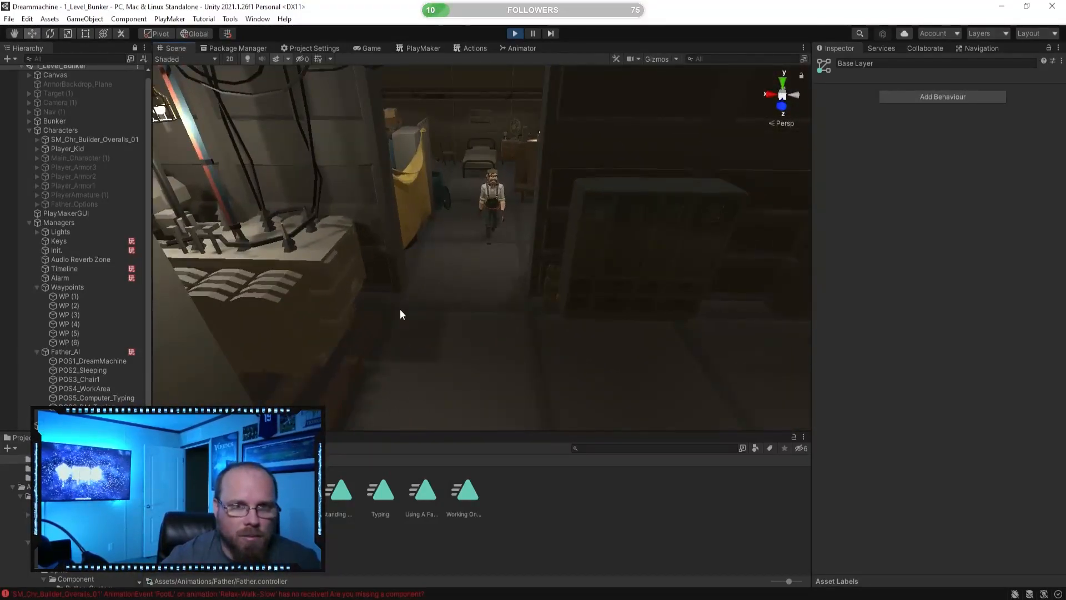
pyautogui.click(93, 351)
pyautogui.click(102, 146)
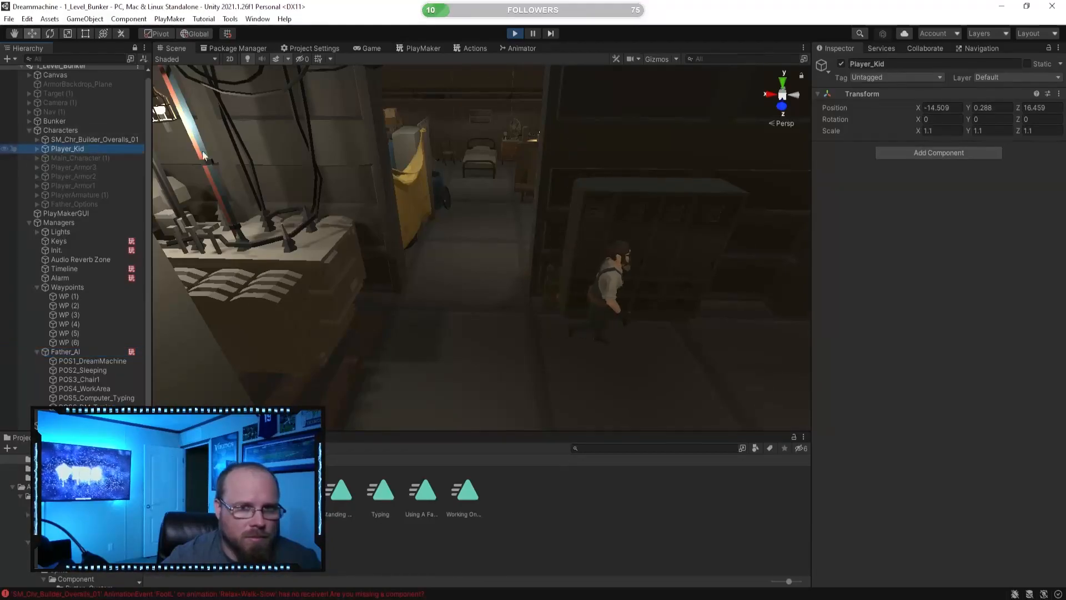
pyautogui.click(105, 139)
pyautogui.moveTo(488, 118); pyautogui.dragTo(544, 161, button='right')
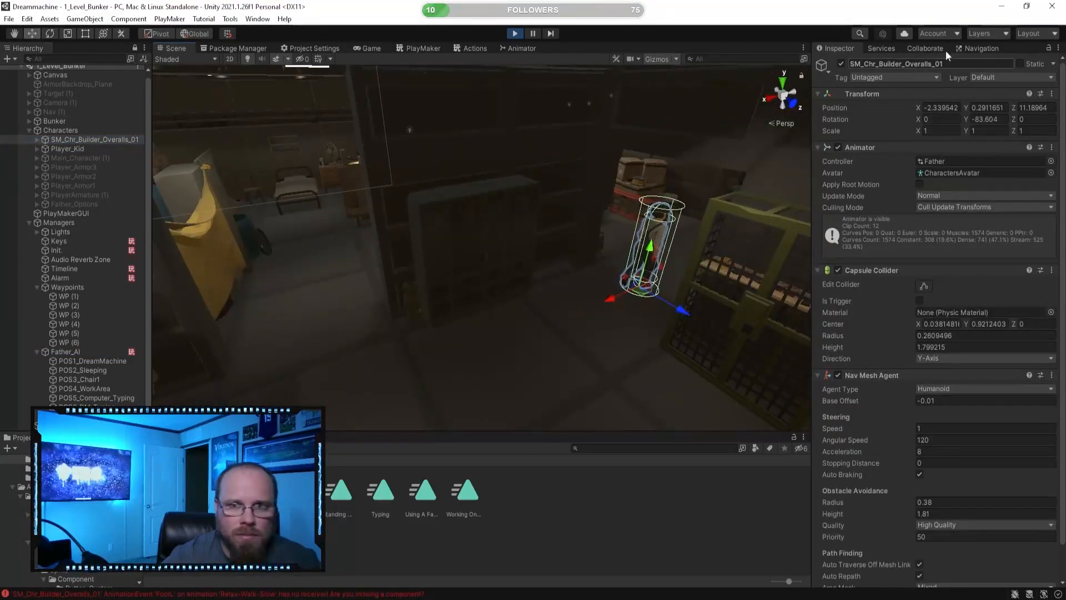
# - Display the navmesh and follow SM_Chr_Builder_Overalls_01 around the bunker, examining its walking paths and the animation at each position
pyautogui.click(982, 49)
pyautogui.moveTo(538, 243); pyautogui.dragTo(461, 282, button='right')
pyautogui.moveTo(377, 343); pyautogui.dragTo(512, 338, button='right')
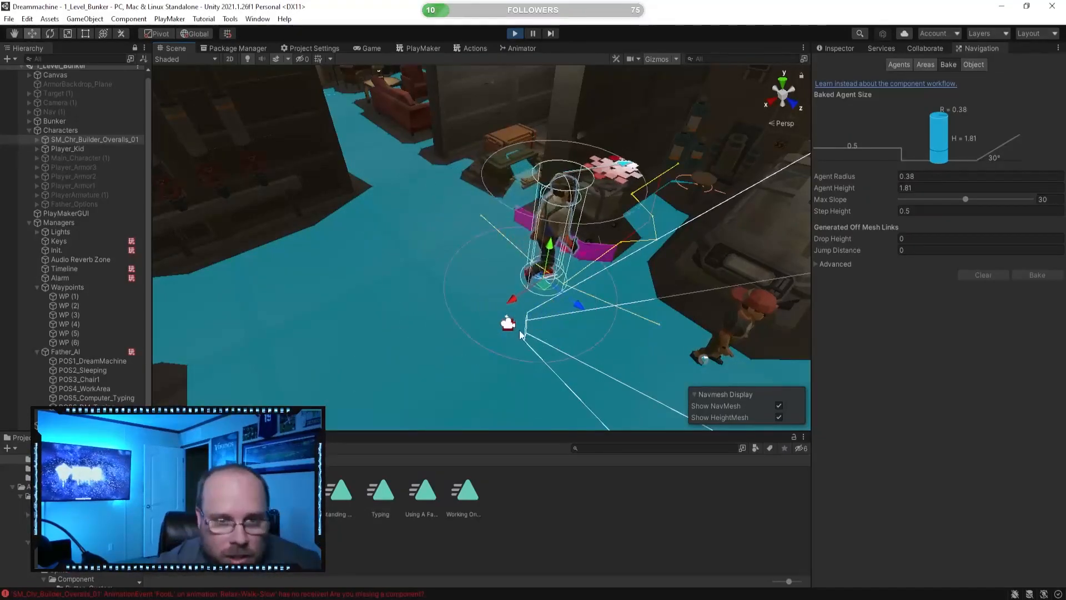
pyautogui.moveTo(517, 319); pyautogui.dragTo(546, 325, button='right')
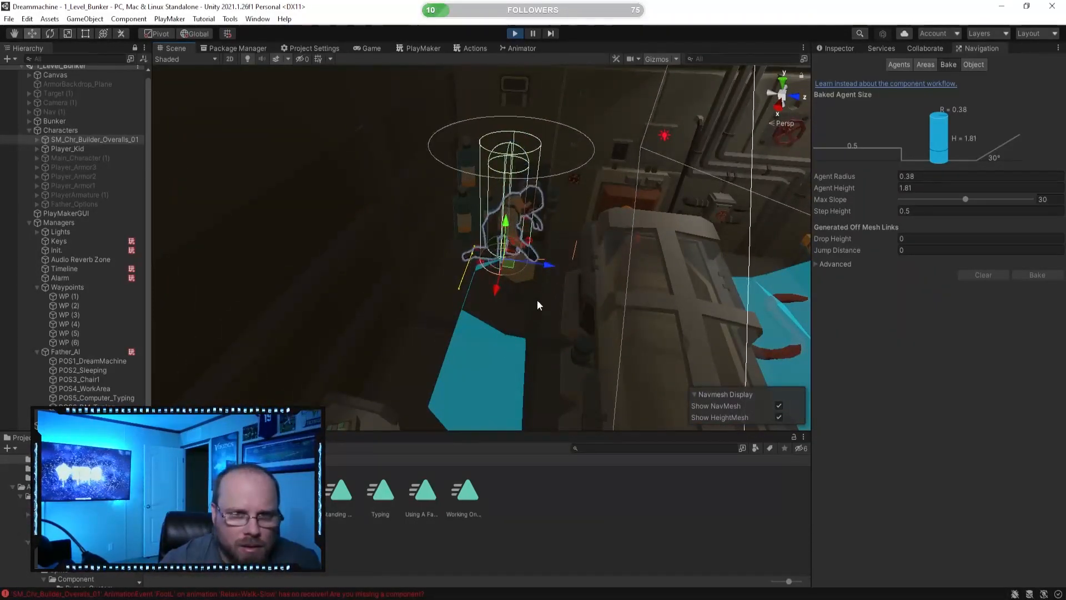
pyautogui.moveTo(545, 288); pyautogui.dragTo(545, 324, button='right')
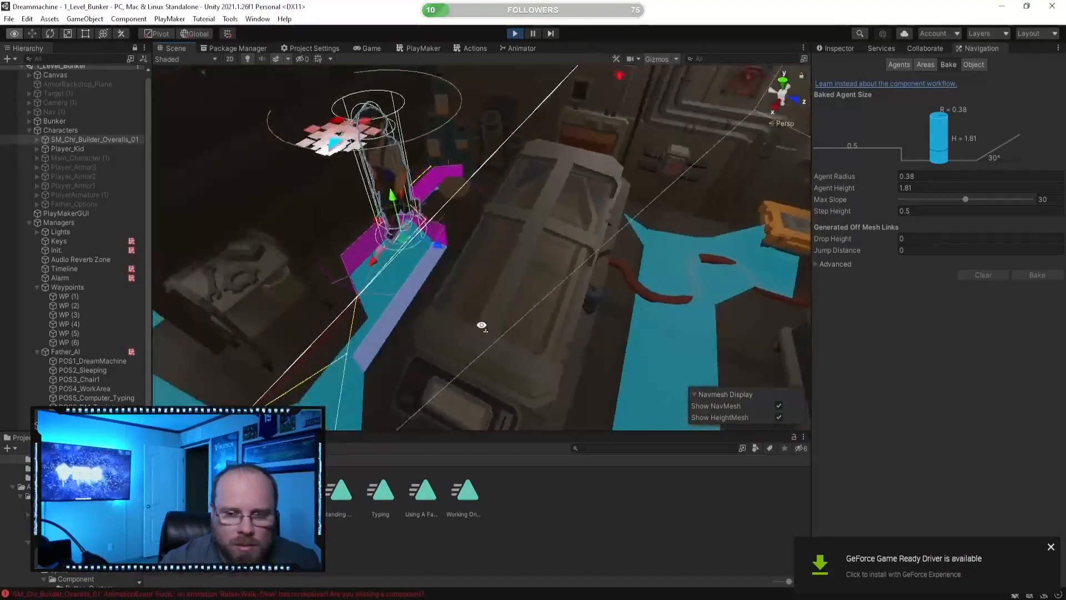
pyautogui.click(1043, 548)
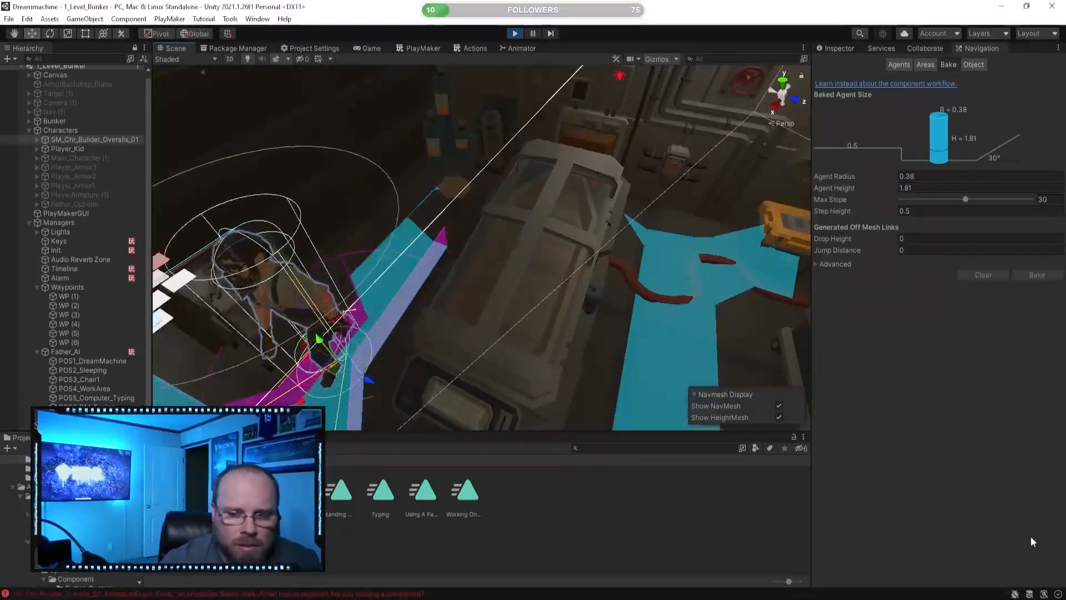
pyautogui.moveTo(575, 331); pyautogui.dragTo(481, 277, button='right')
pyautogui.moveTo(394, 265); pyautogui.dragTo(598, 244, button='right')
pyautogui.moveTo(575, 197); pyautogui.dragTo(361, 199, button='right')
pyautogui.press('a')
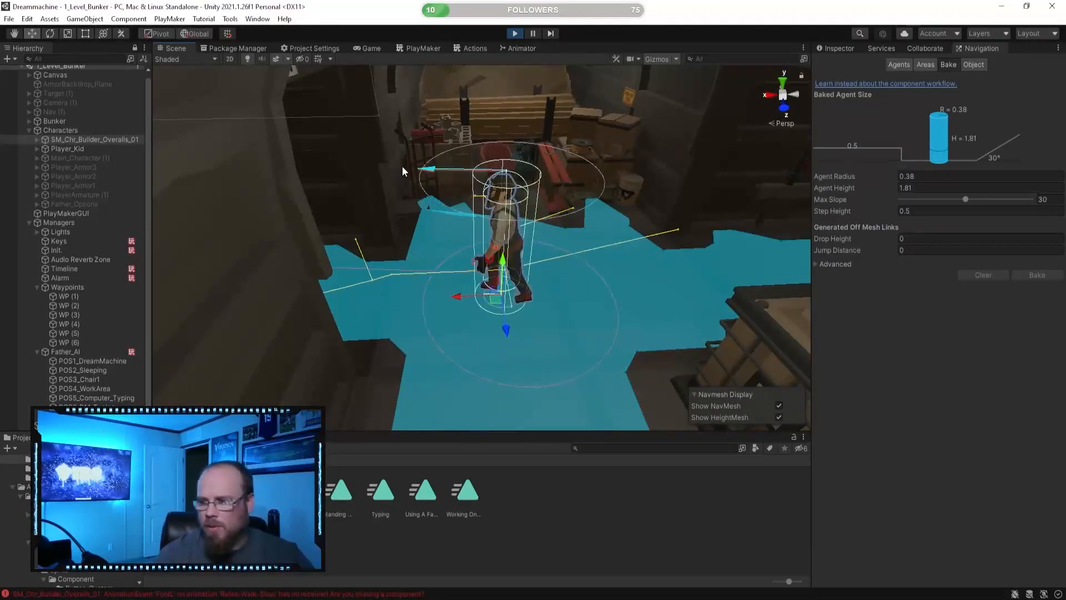
pyautogui.moveTo(405, 167); pyautogui.dragTo(557, 328, button='right')
pyautogui.moveTo(450, 250)
pyautogui.mouseDown(button='right')
pyautogui.moveTo(448, 263)
pyautogui.moveTo(443, 249)
pyautogui.moveTo(457, 242)
pyautogui.mouseUp(button='right')
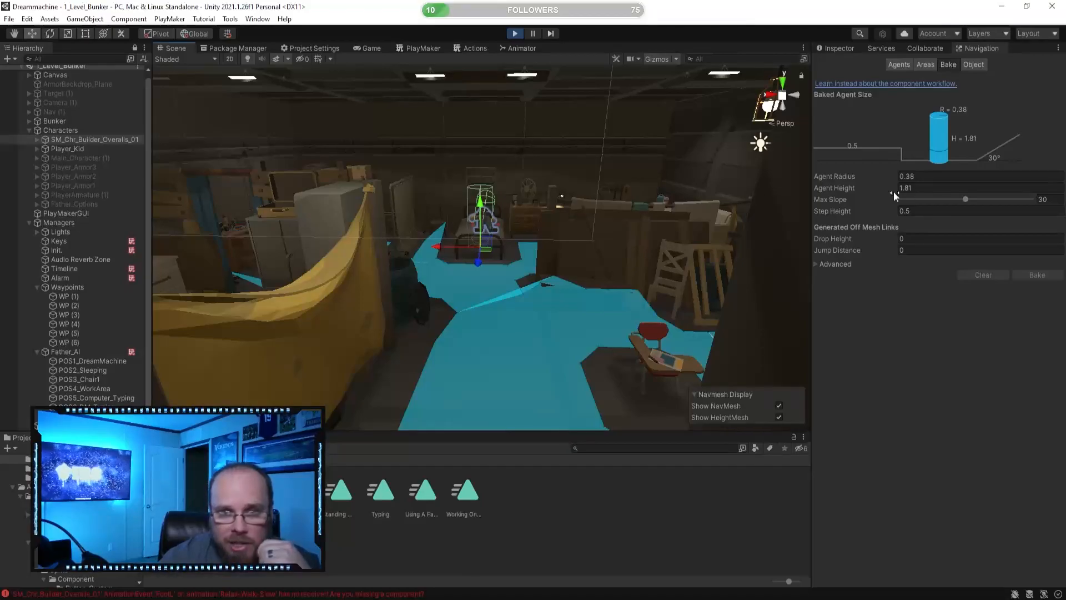
pyautogui.moveTo(479, 258); pyautogui.dragTo(532, 294, button='right')
pyautogui.moveTo(391, 321); pyautogui.dragTo(487, 261, button='right')
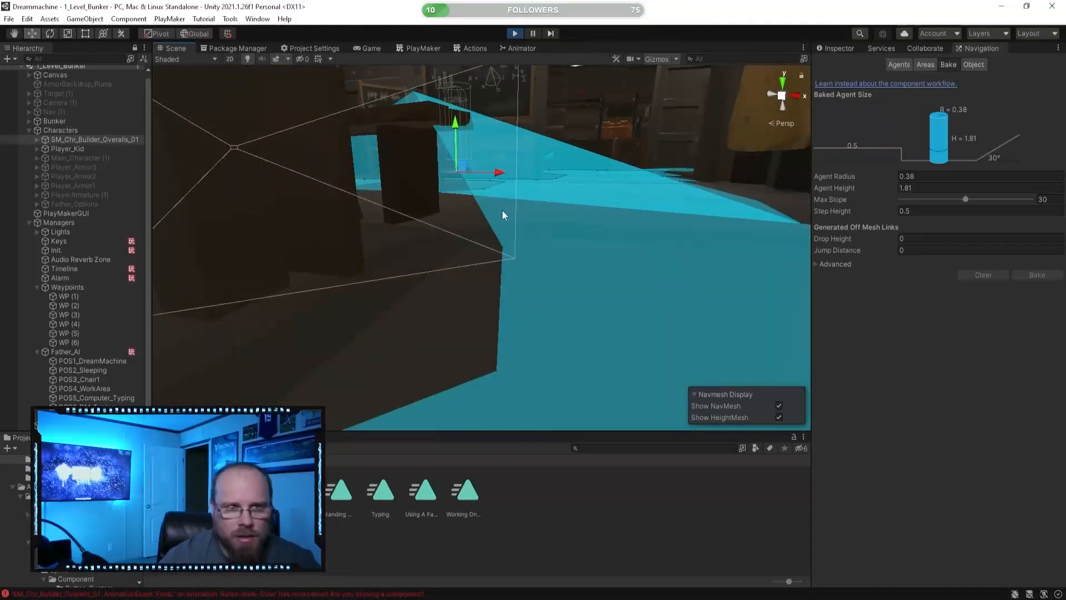
pyautogui.moveTo(453, 138); pyautogui.dragTo(451, 146, button='right')
pyautogui.moveTo(491, 243); pyautogui.dragTo(141, 291, button='right')
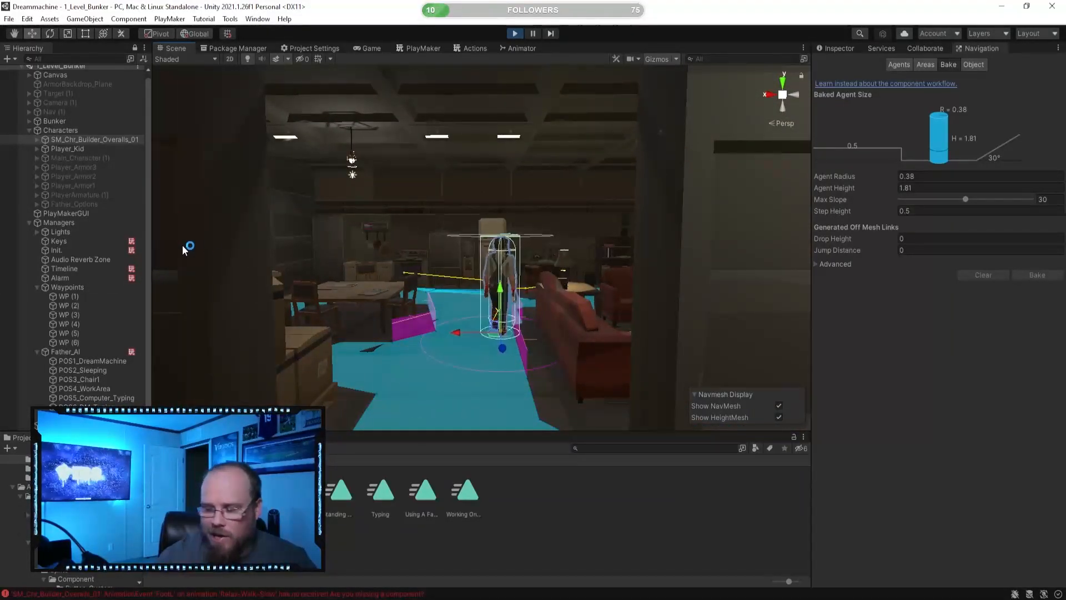
pyautogui.press('w')
pyautogui.moveTo(421, 314); pyautogui.dragTo(325, 387, button='right')
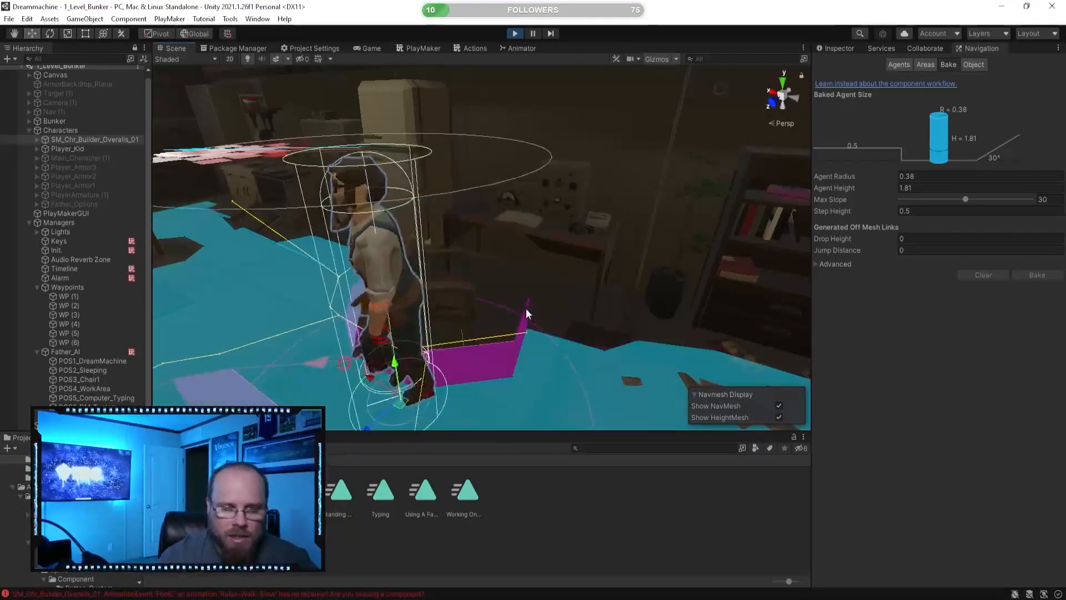
pyautogui.moveTo(512, 279); pyautogui.dragTo(372, 212, button='right')
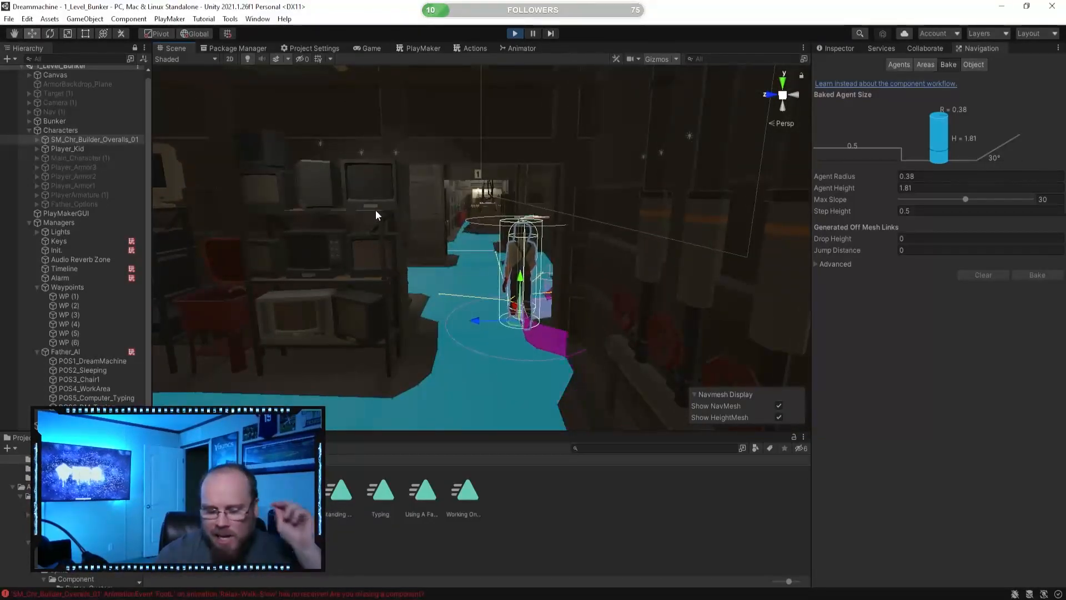
pyautogui.moveTo(415, 282); pyautogui.dragTo(203, 263, button='right')
pyautogui.press('d')
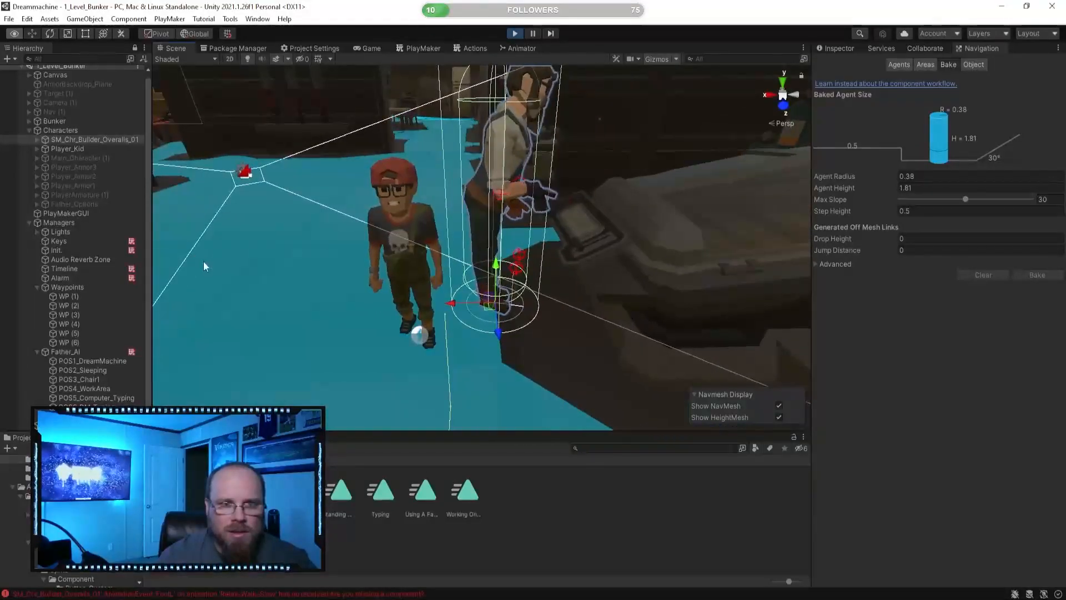
pyautogui.moveTo(500, 300); pyautogui.dragTo(454, 261, button='right')
pyautogui.press('w')
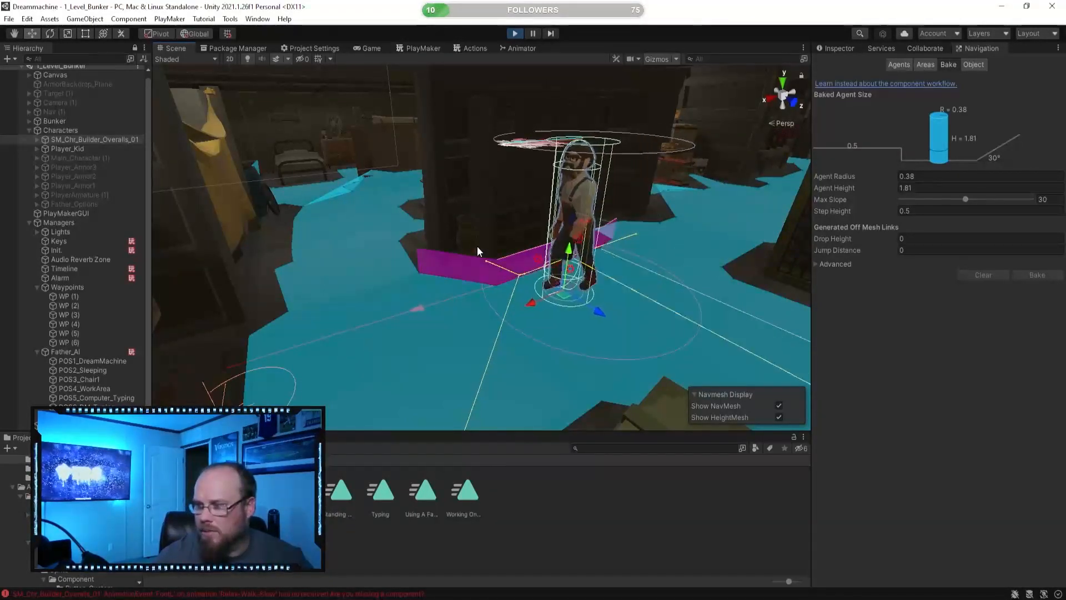
pyautogui.moveTo(504, 261); pyautogui.dragTo(454, 296, button='right')
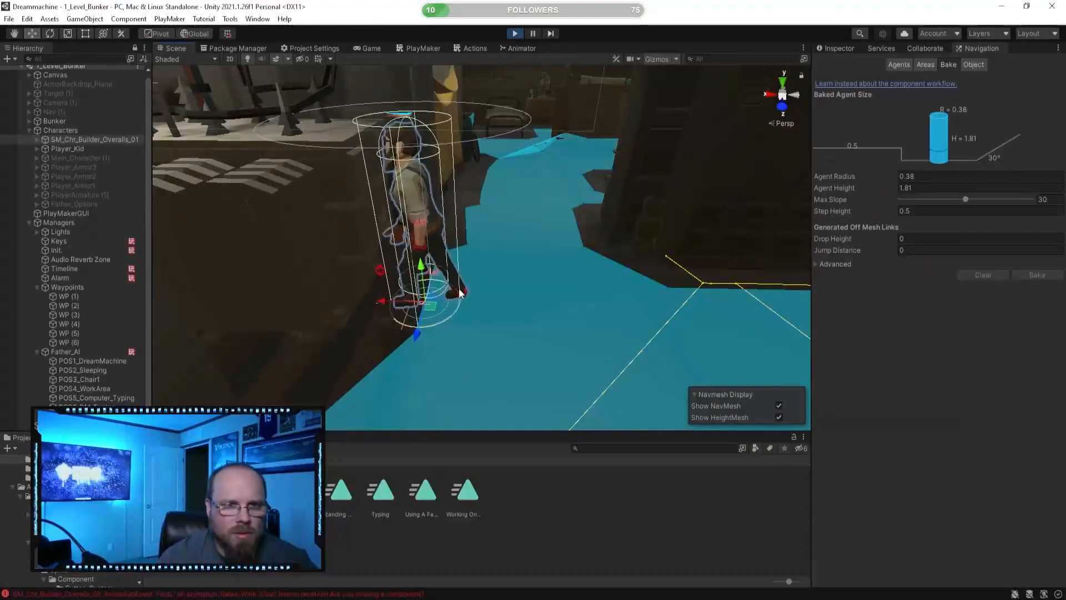
pyautogui.moveTo(459, 288); pyautogui.dragTo(662, 277, button='right')
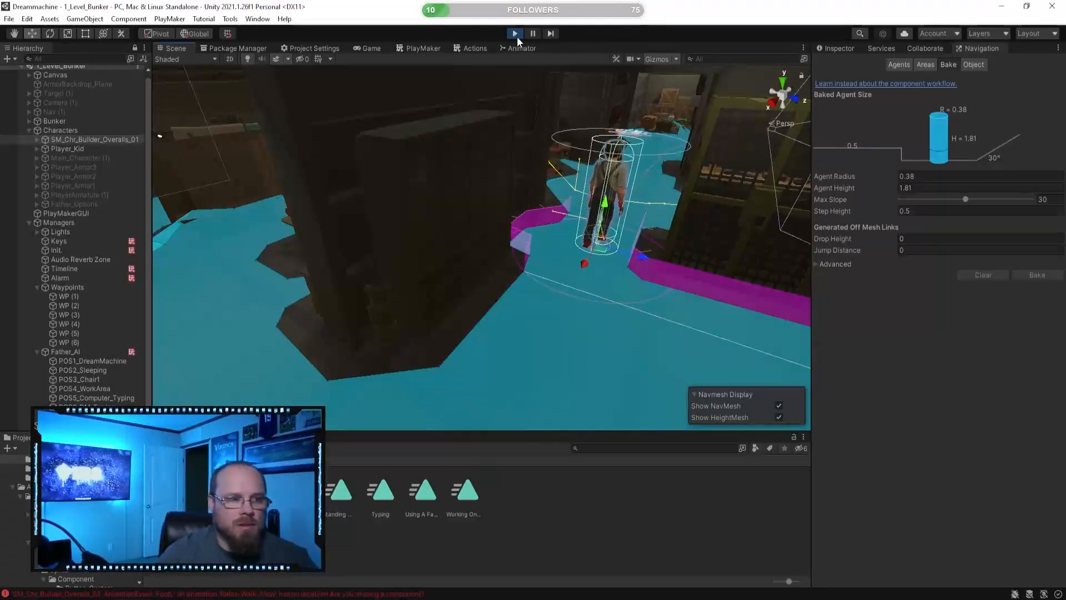
pyautogui.moveTo(403, 269); pyautogui.dragTo(595, 205, button='right')
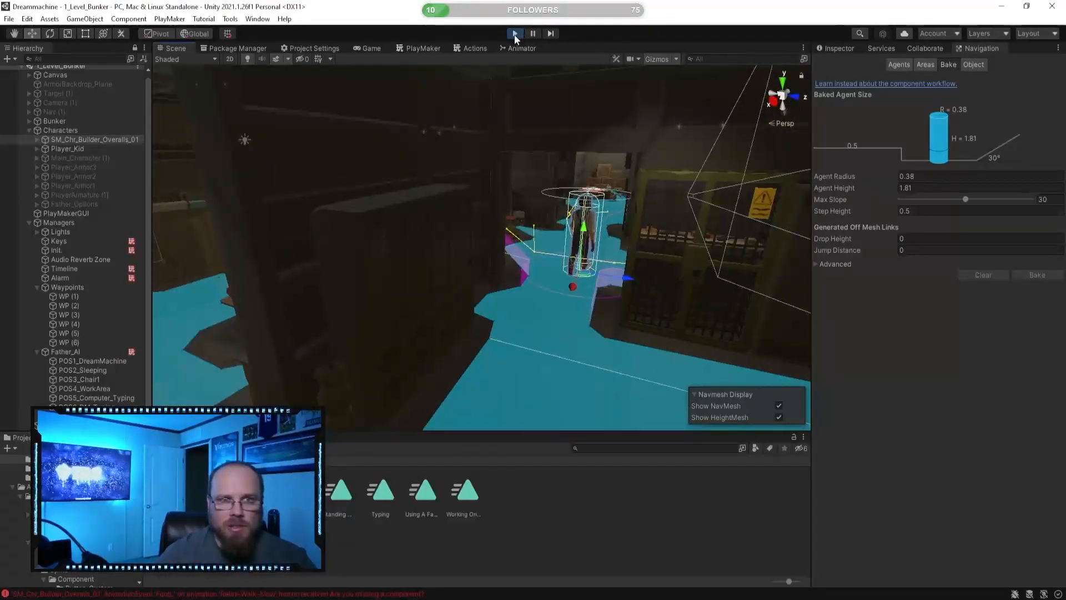
# - Stop play mode and turn off gizmos in the Scene view, facing the father character
pyautogui.click(514, 35)
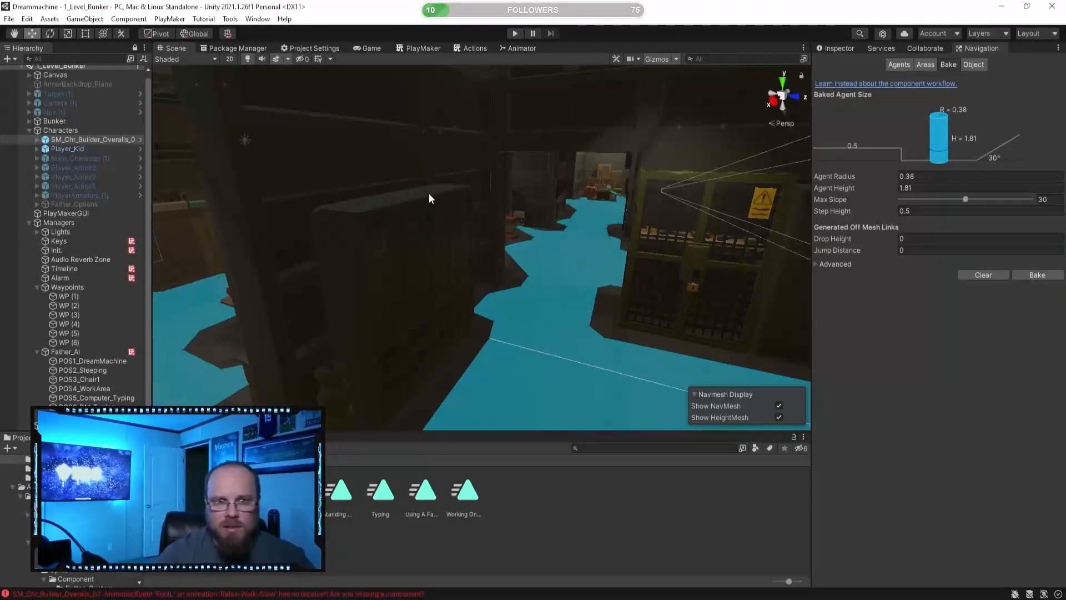
pyautogui.moveTo(360, 269); pyautogui.dragTo(188, 269, button='right')
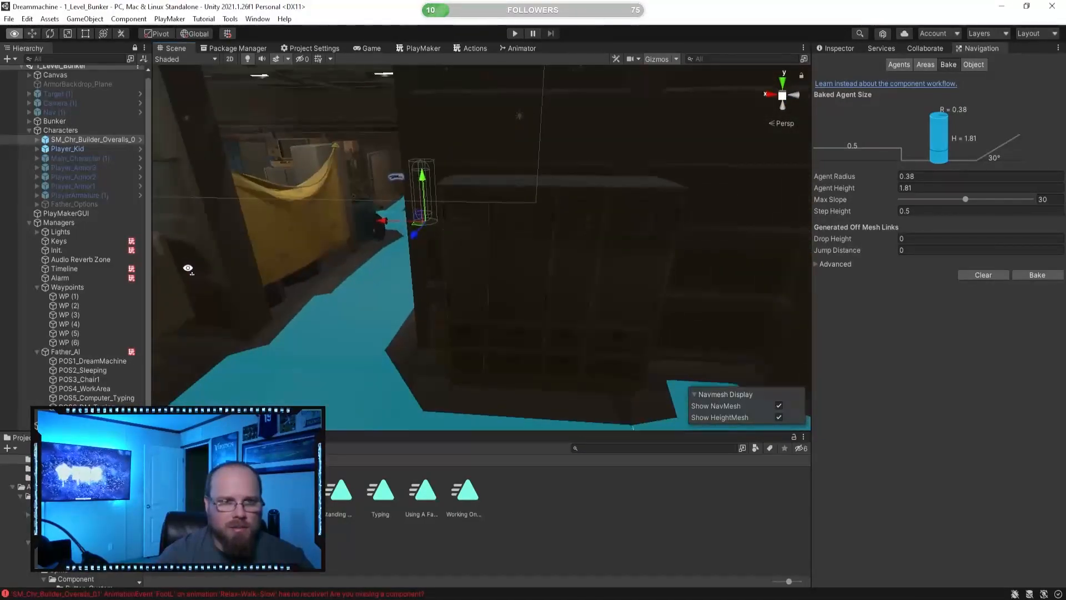
pyautogui.click(657, 59)
pyautogui.moveTo(371, 118); pyautogui.dragTo(397, 137, button='right')
pyautogui.press('a')
pyautogui.press('w')
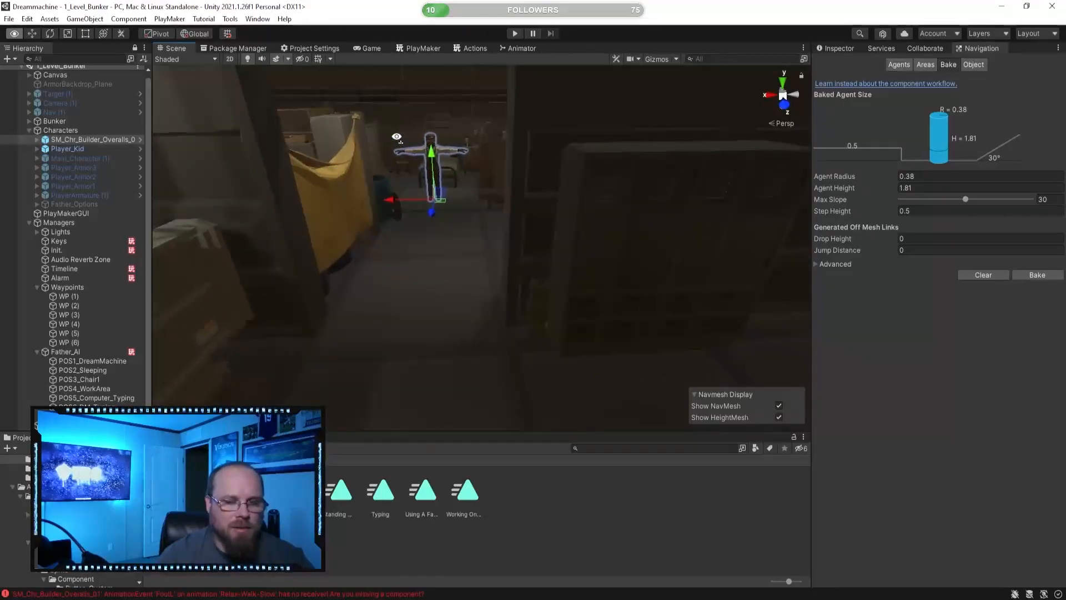
# - Inspect SM_Chr_Builder_Overalls_01's component settings and examine the character and its surroundings from several angles in the Scene view
pyautogui.moveTo(433, 214); pyautogui.dragTo(518, 206, button='right')
pyautogui.moveTo(392, 318); pyautogui.dragTo(303, 316, button='right')
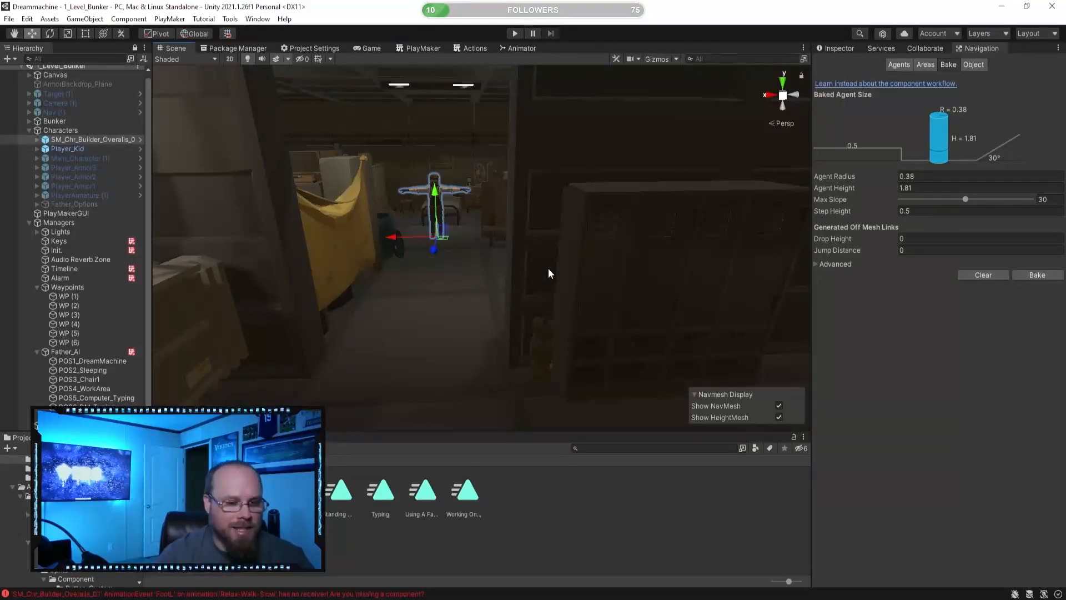
pyautogui.moveTo(402, 324); pyautogui.dragTo(458, 343, button='right')
pyautogui.click(845, 52)
pyautogui.moveTo(644, 219); pyautogui.dragTo(627, 250, button='right')
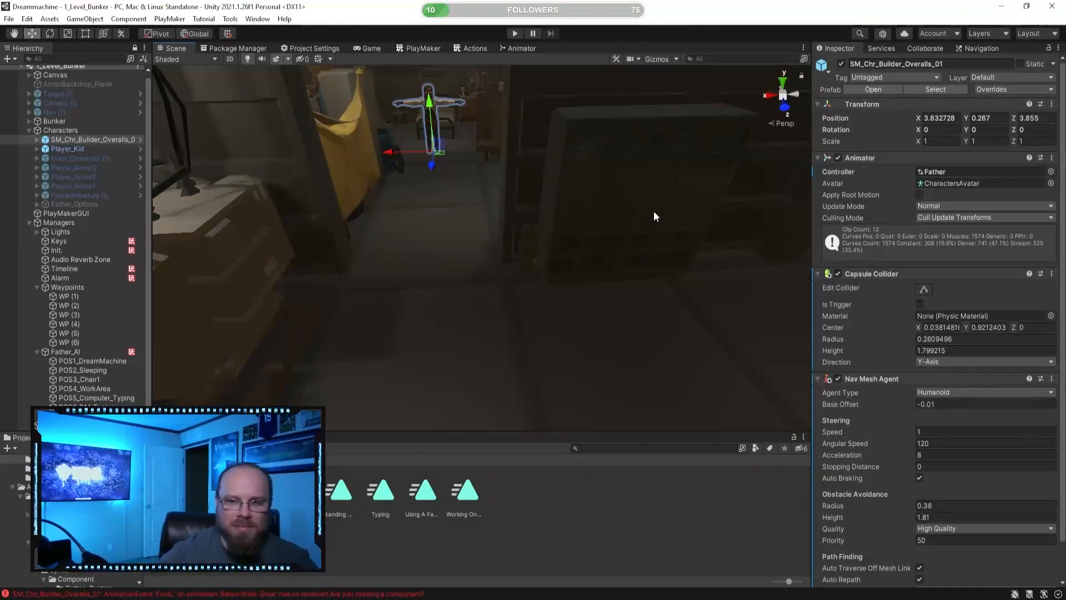
pyautogui.moveTo(552, 223); pyautogui.dragTo(413, 261, button='right')
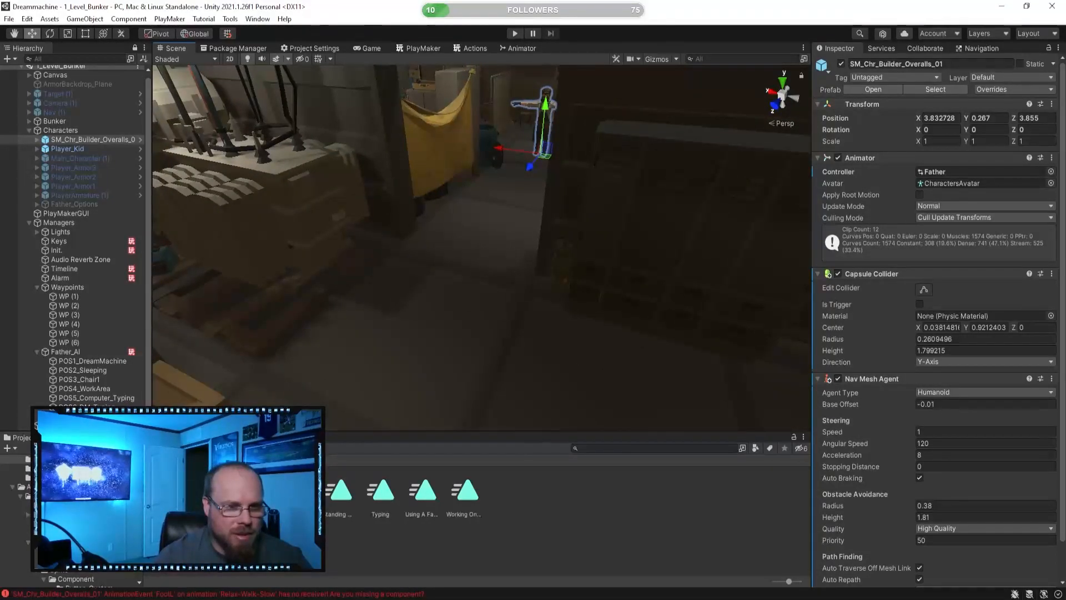
pyautogui.moveTo(284, 346); pyautogui.dragTo(349, 335, button='right')
pyautogui.press('a')
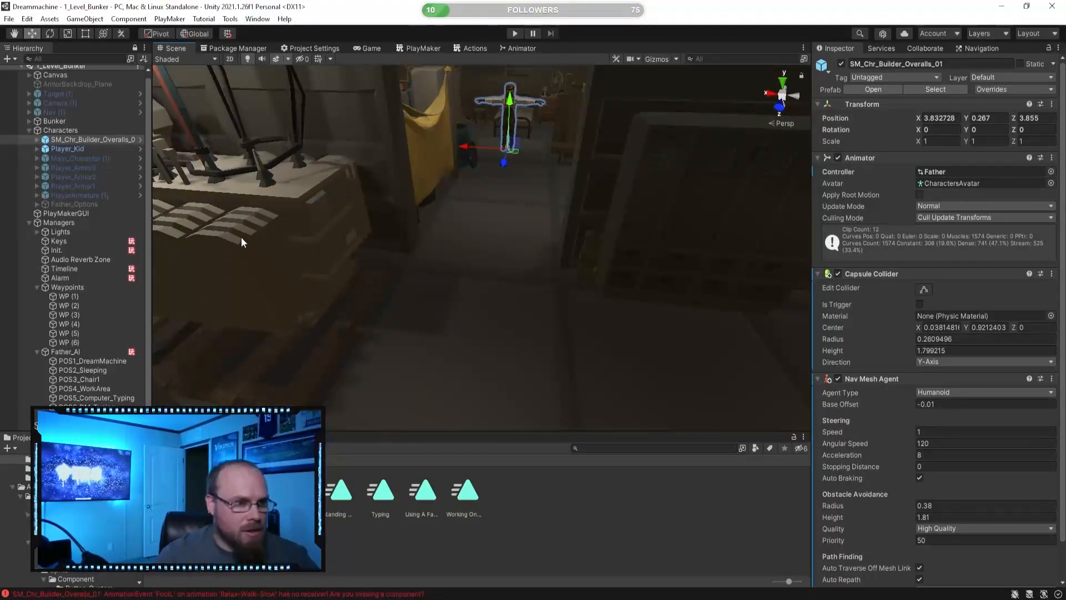
pyautogui.moveTo(423, 359); pyautogui.dragTo(431, 325, button='right')
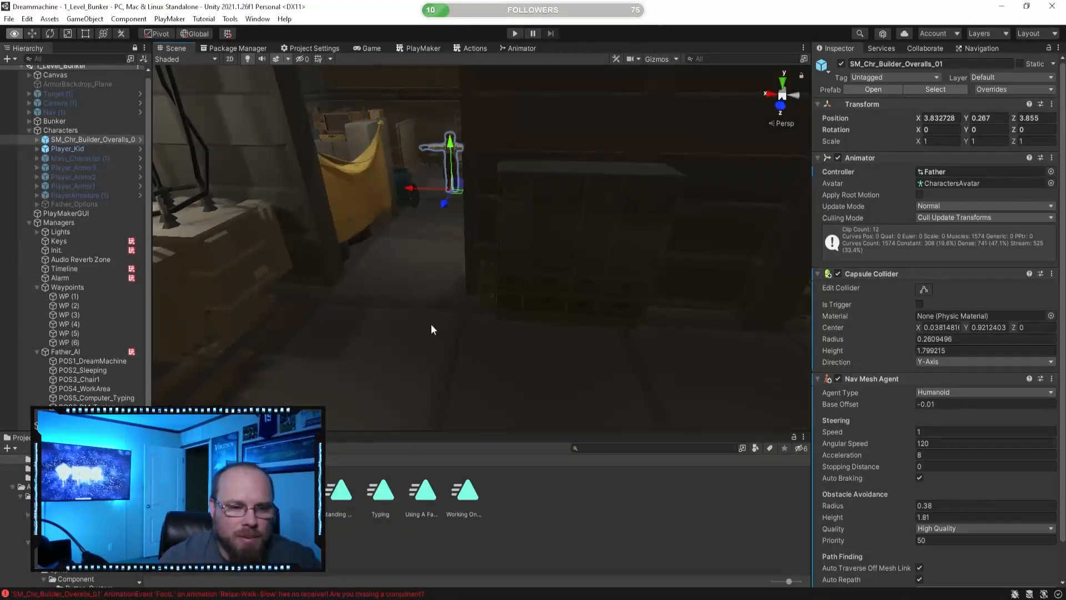
pyautogui.moveTo(354, 331); pyautogui.dragTo(442, 327, button='right')
# - Review the state flow of Father_AI's Father_Manager FSM in PlayMaker
pyautogui.click(423, 49)
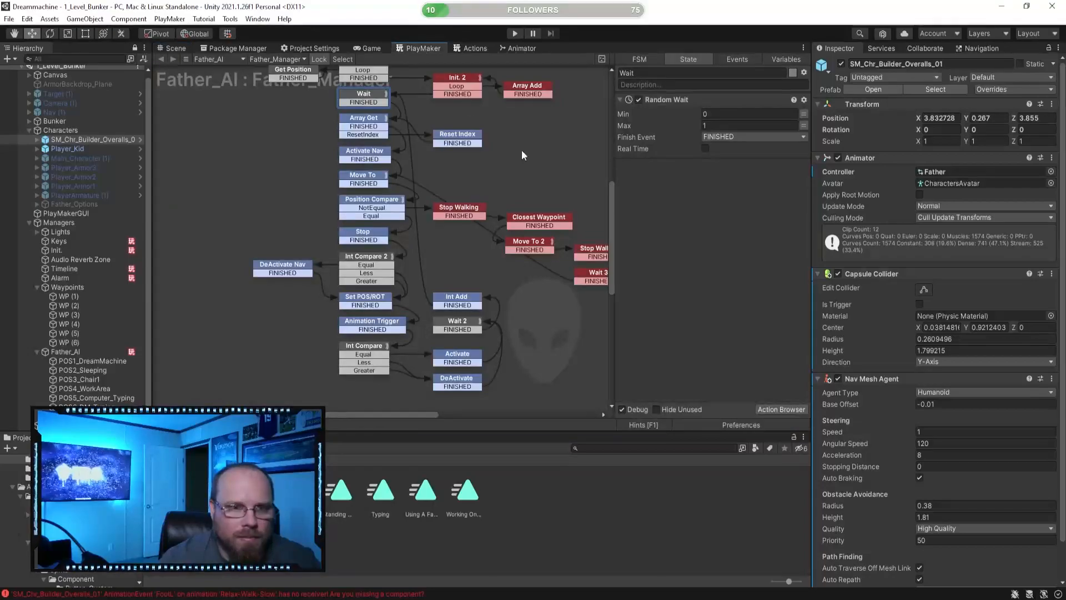
pyautogui.moveTo(546, 185); pyautogui.dragTo(423, 239, button='middle')
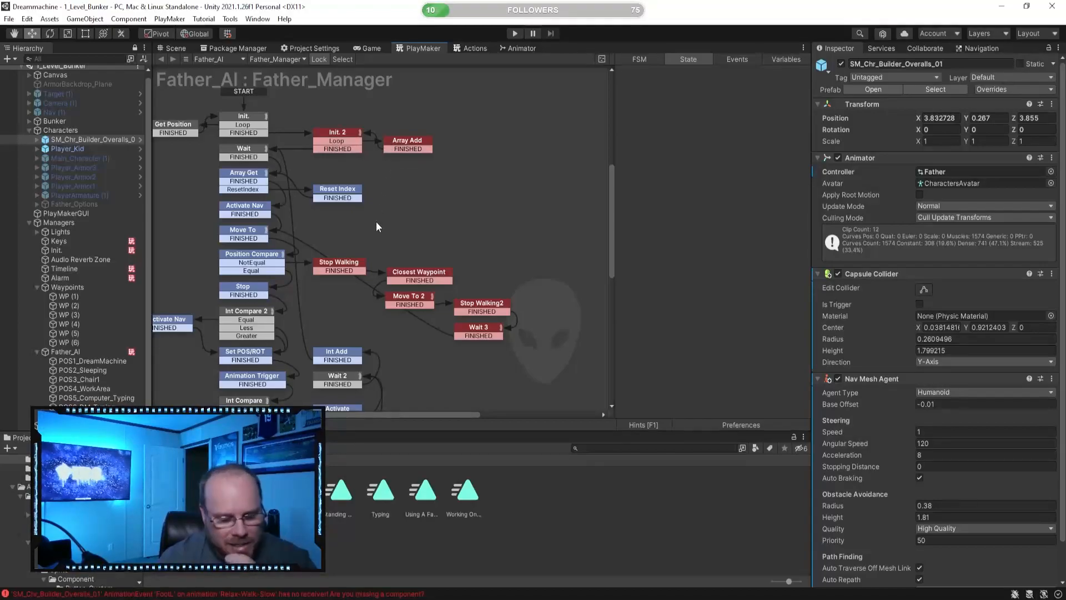
pyautogui.moveTo(381, 219); pyautogui.dragTo(456, 170, button='middle')
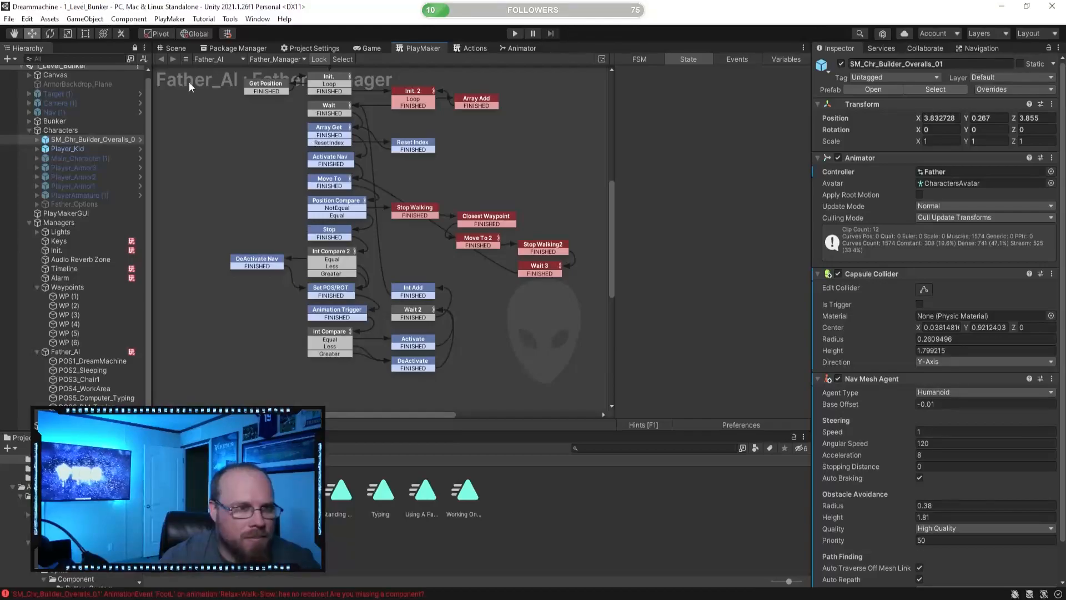
# - Deselect the father character and look around the bunker's corridor and living area in the Scene view
pyautogui.click(177, 48)
pyautogui.click(608, 542)
pyautogui.moveTo(435, 350); pyautogui.dragTo(356, 330, button='right')
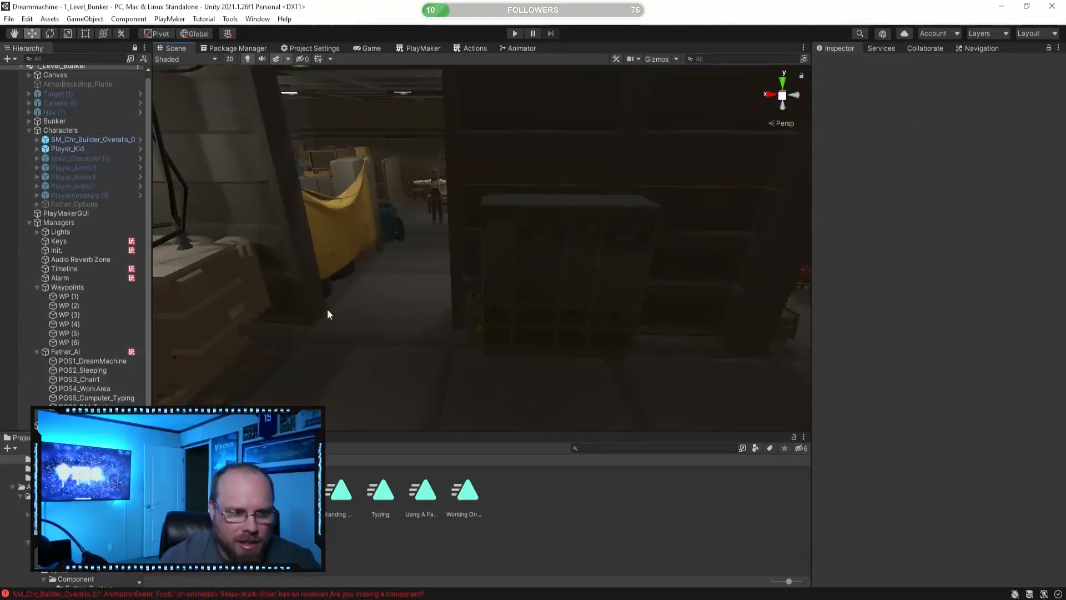
pyautogui.moveTo(391, 292); pyautogui.dragTo(215, 352, button='right')
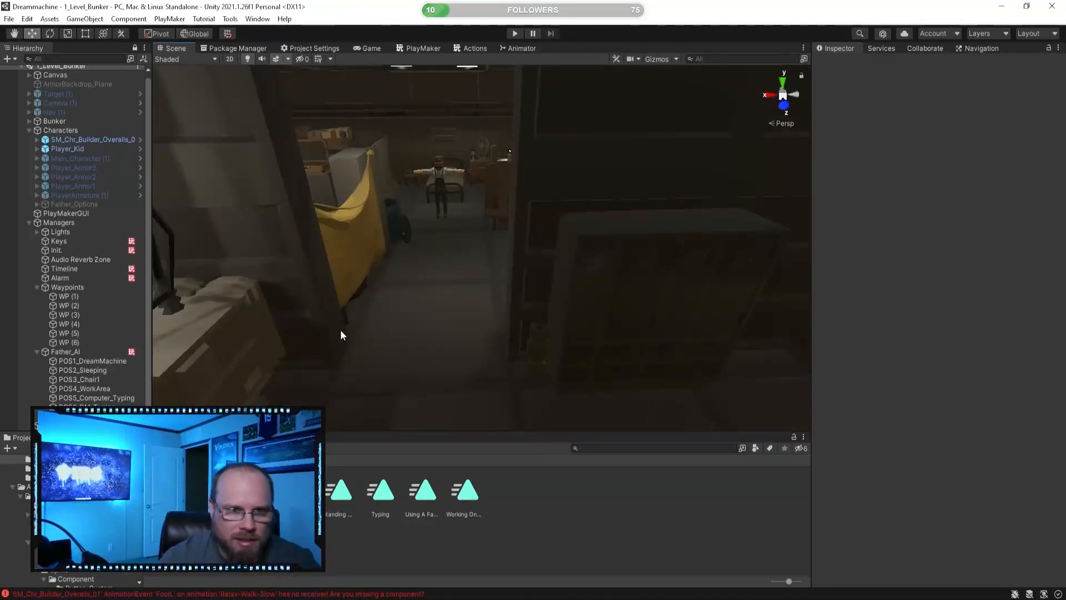
pyautogui.moveTo(310, 303); pyautogui.dragTo(251, 323, button='right')
pyautogui.moveTo(234, 327); pyautogui.dragTo(431, 276, button='right')
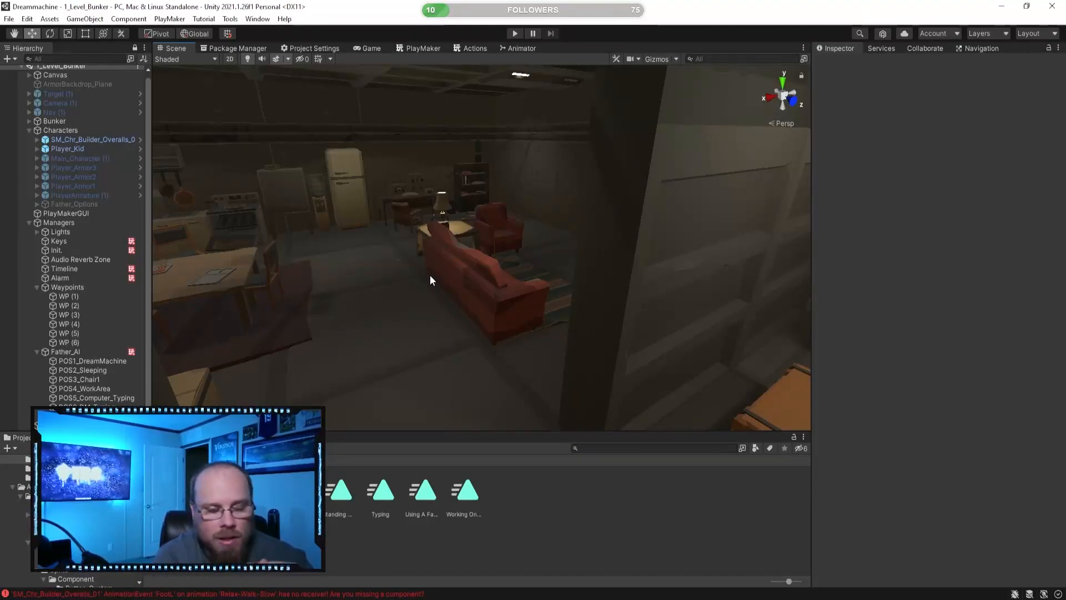
# - Review the states and transitions on the Base Layer of the Father animator controller
pyautogui.click(508, 50)
pyautogui.click(452, 378)
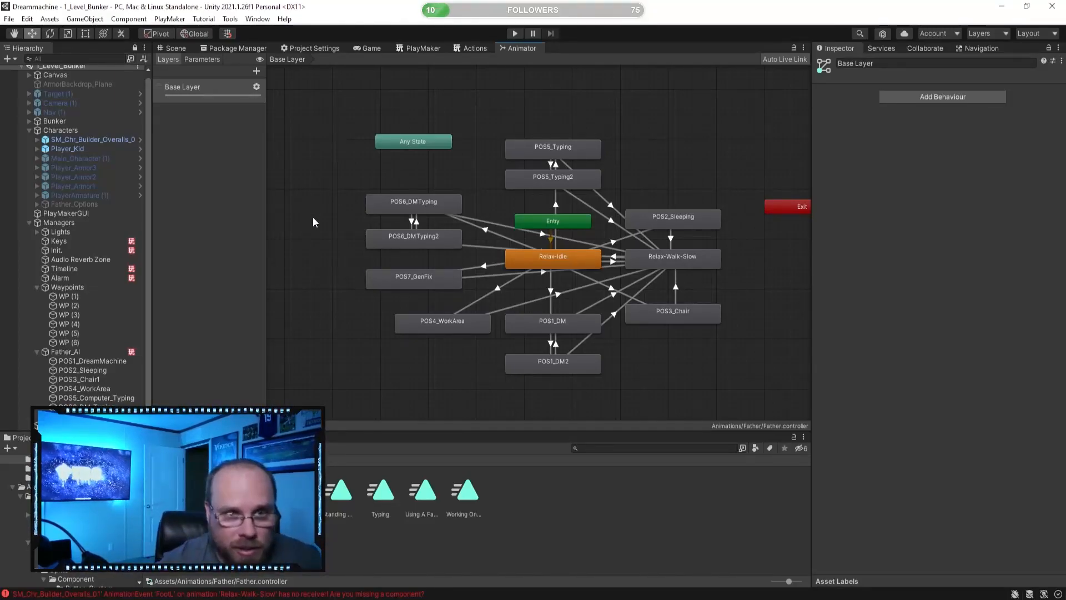
pyautogui.moveTo(335, 222); pyautogui.dragTo(307, 237, button='middle')
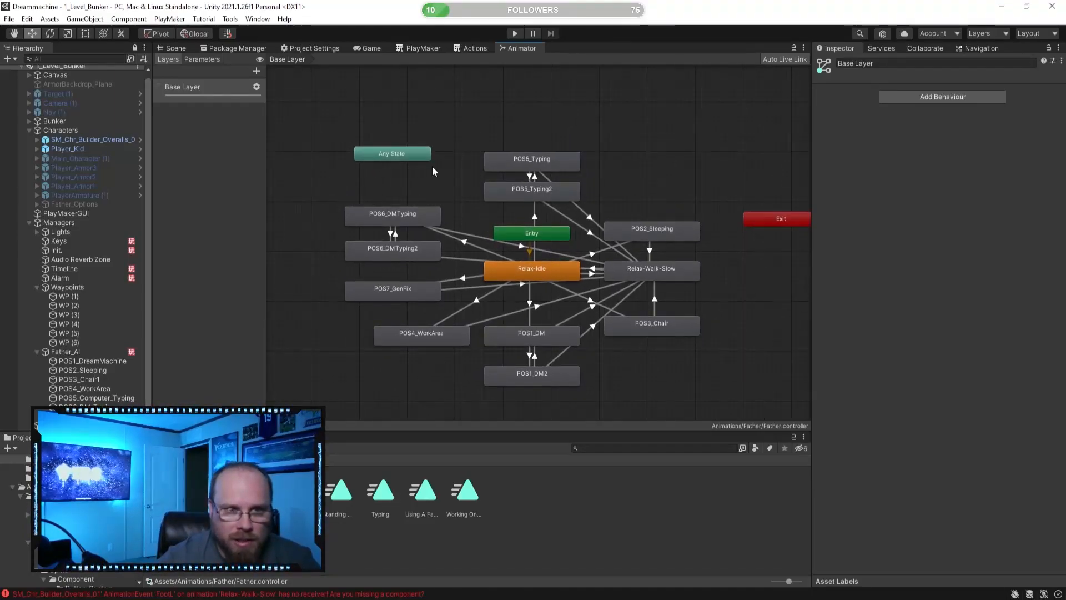
pyautogui.moveTo(438, 196)
pyautogui.mouseDown(button='middle')
pyautogui.moveTo(427, 190)
pyautogui.moveTo(441, 216)
pyautogui.moveTo(449, 181)
pyautogui.moveTo(434, 205)
pyautogui.mouseUp(button='middle')
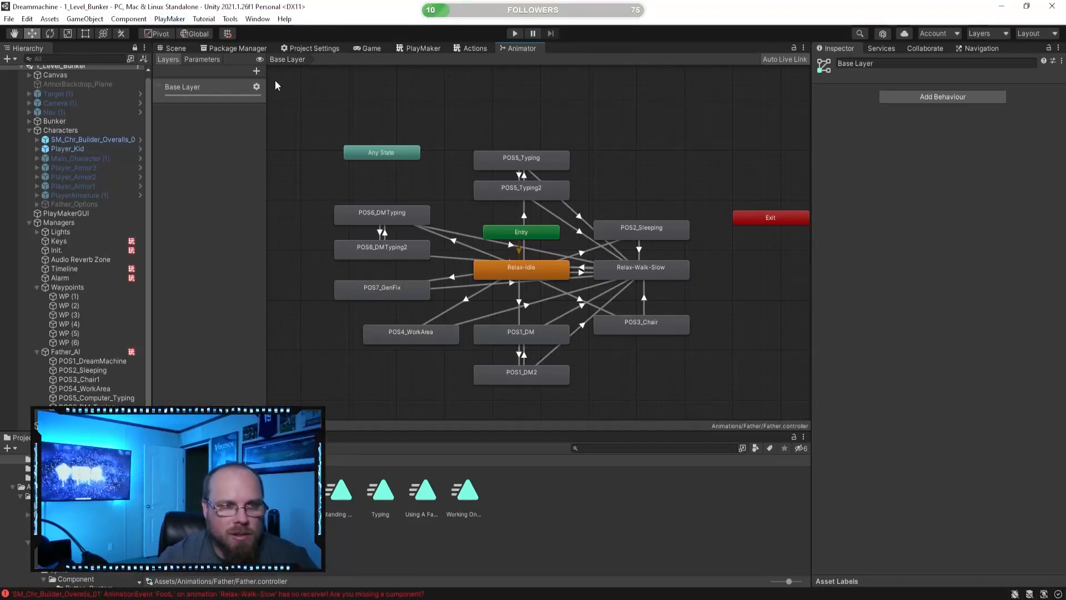
# - Open the Assets/Animations/Father folder and import Ch08_nonPBR@Sitting Drinking.fbx into it
pyautogui.click(174, 49)
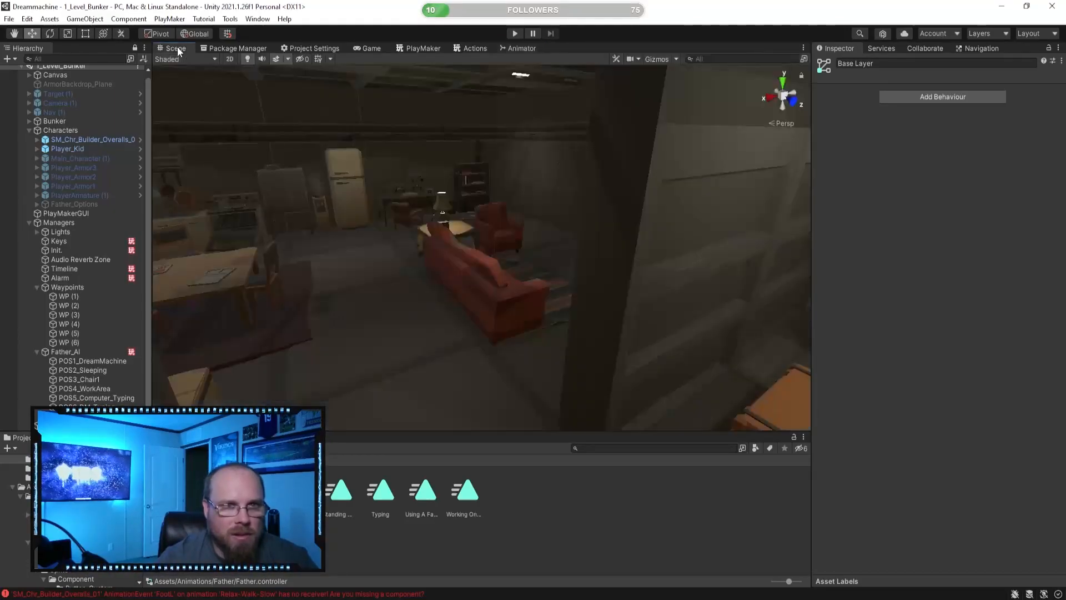
pyautogui.moveTo(454, 227); pyautogui.dragTo(340, 245, button='right')
pyautogui.click(161, 460)
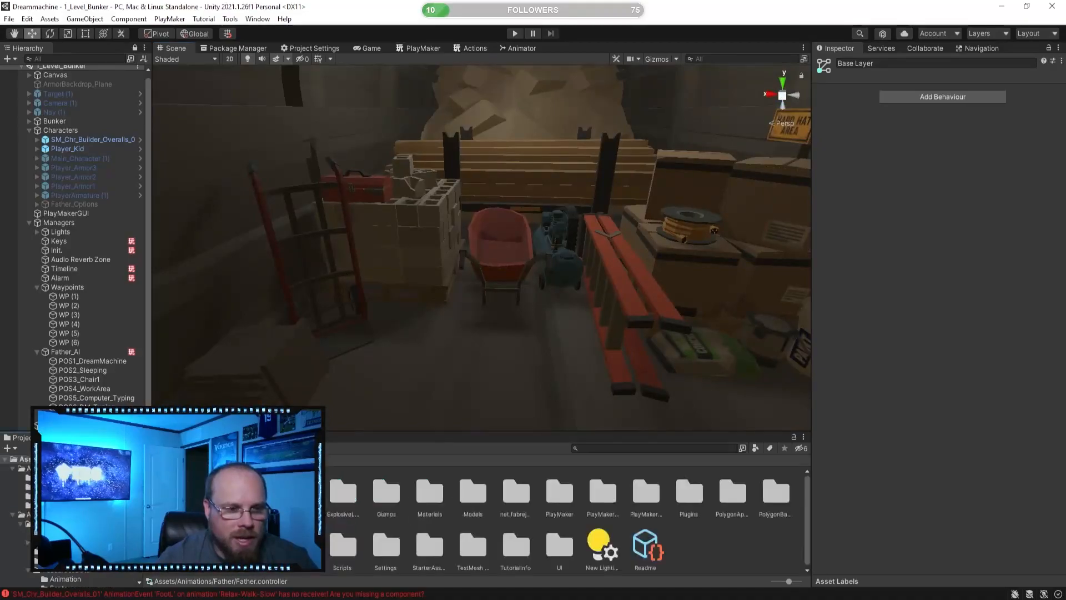
pyautogui.doubleClick(170, 491)
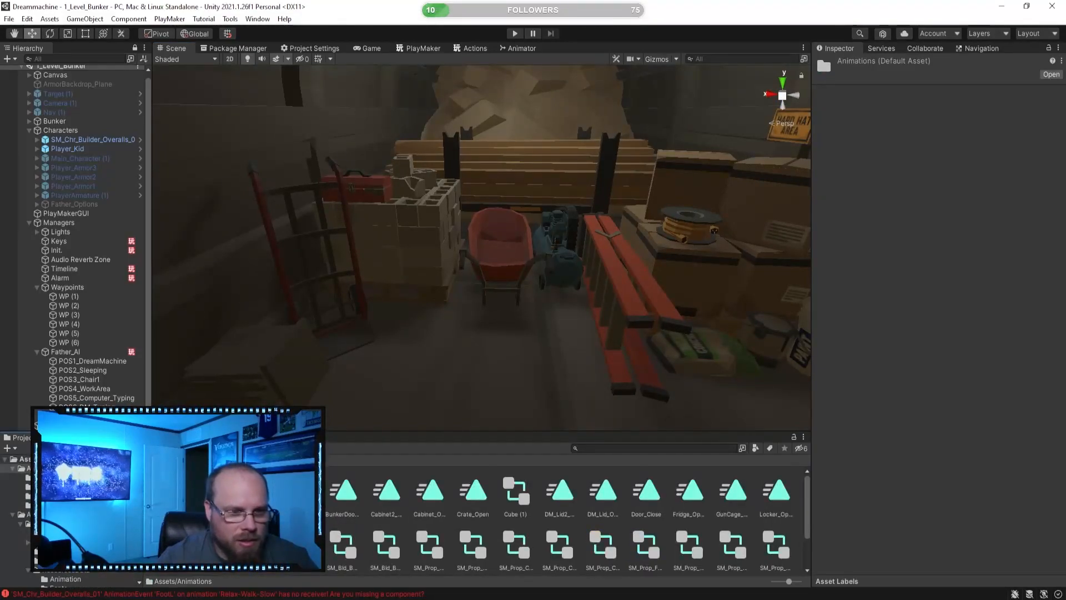
pyautogui.doubleClick(213, 491)
pyautogui.click(343, 552)
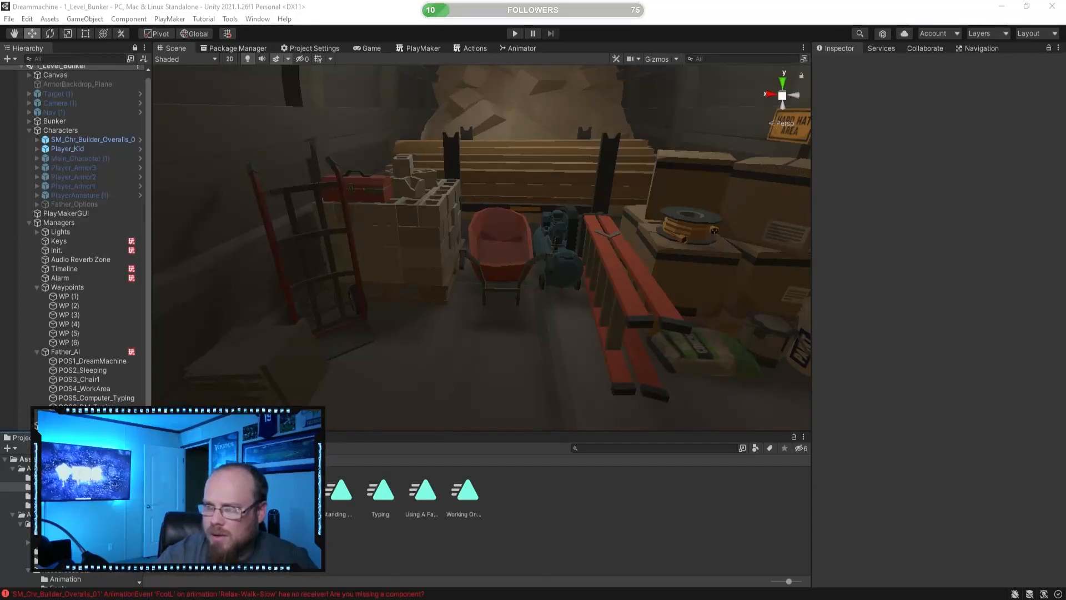
pyautogui.click(506, 524)
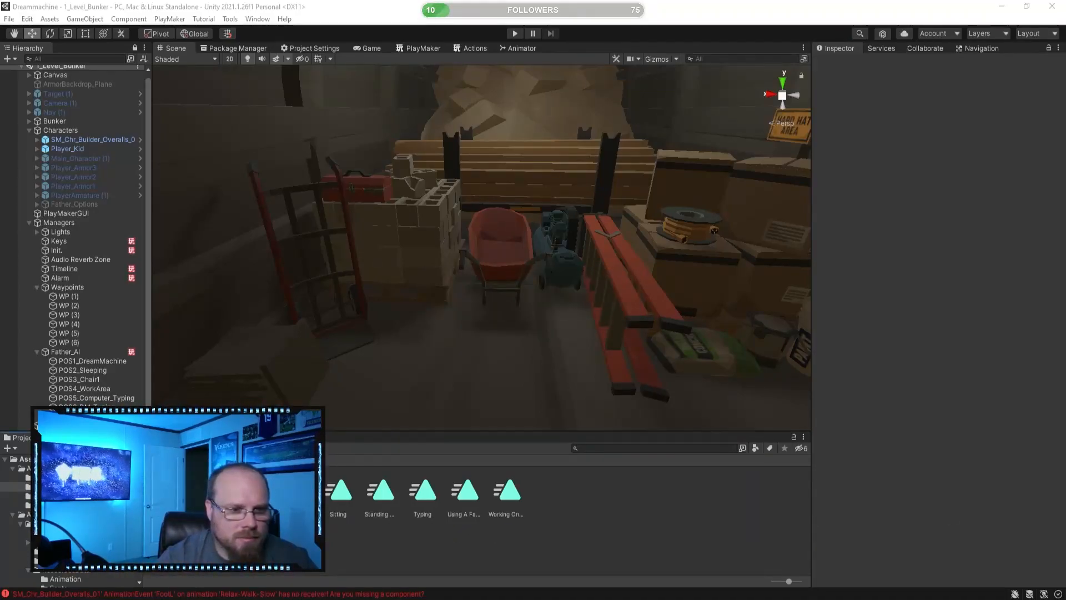
# - Set the imported Sitting Drinking model's rig animation type to Humanoid and apply the change
pyautogui.click(933, 110)
pyautogui.click(985, 162)
pyautogui.click(1050, 217)
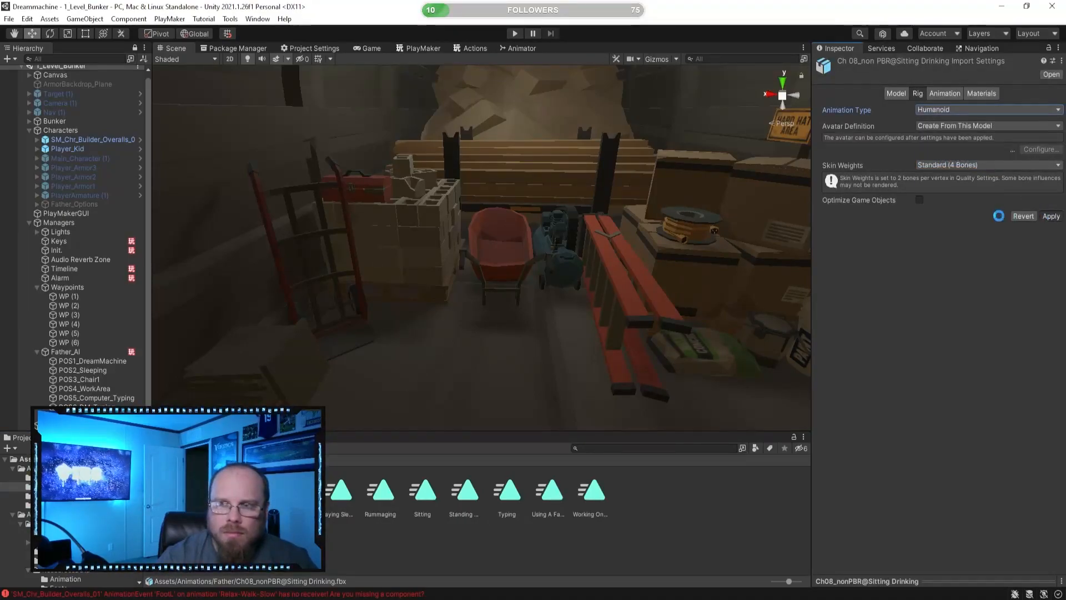
# - Duplicate the Sitting Drinking clip out of its FBX as a standalone animation and delete the source FBX
pyautogui.click(661, 543)
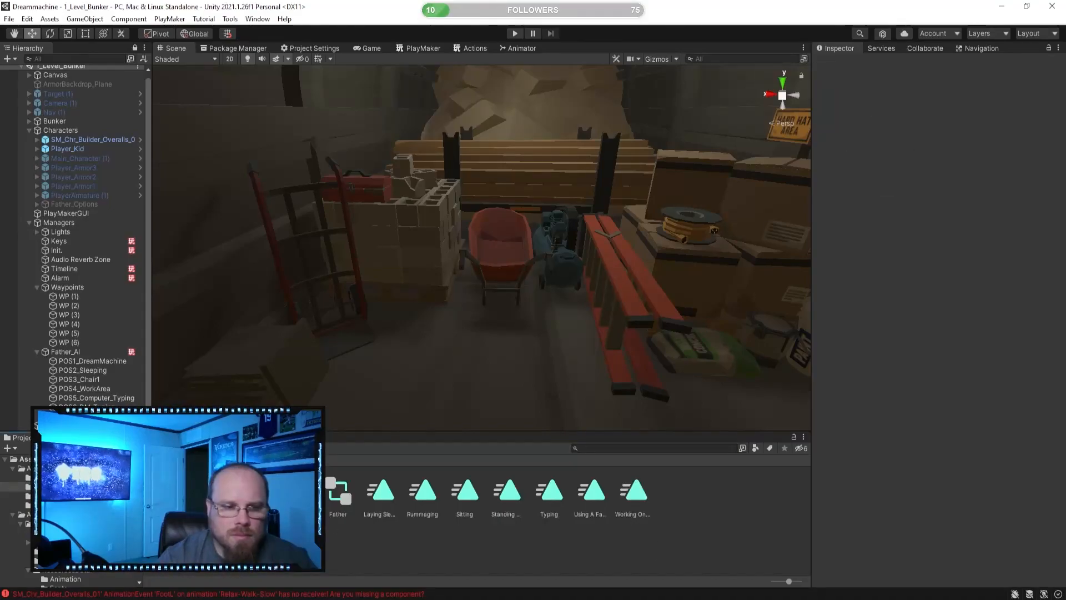
pyautogui.click(295, 492)
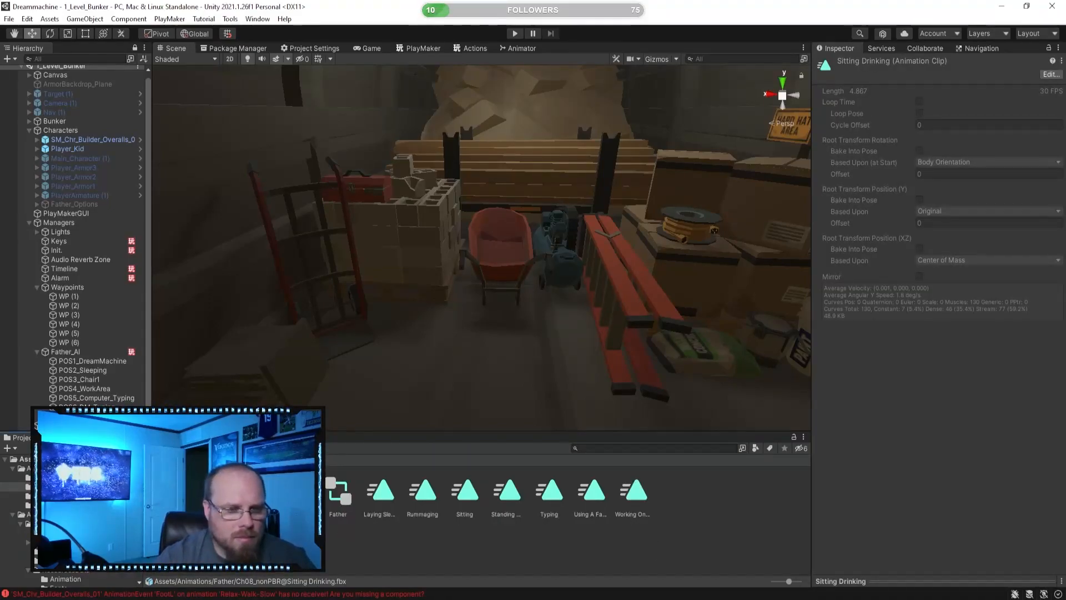
pyautogui.hotkey('ctrl', 'd')
pyautogui.click(296, 543)
pyautogui.click(185, 491)
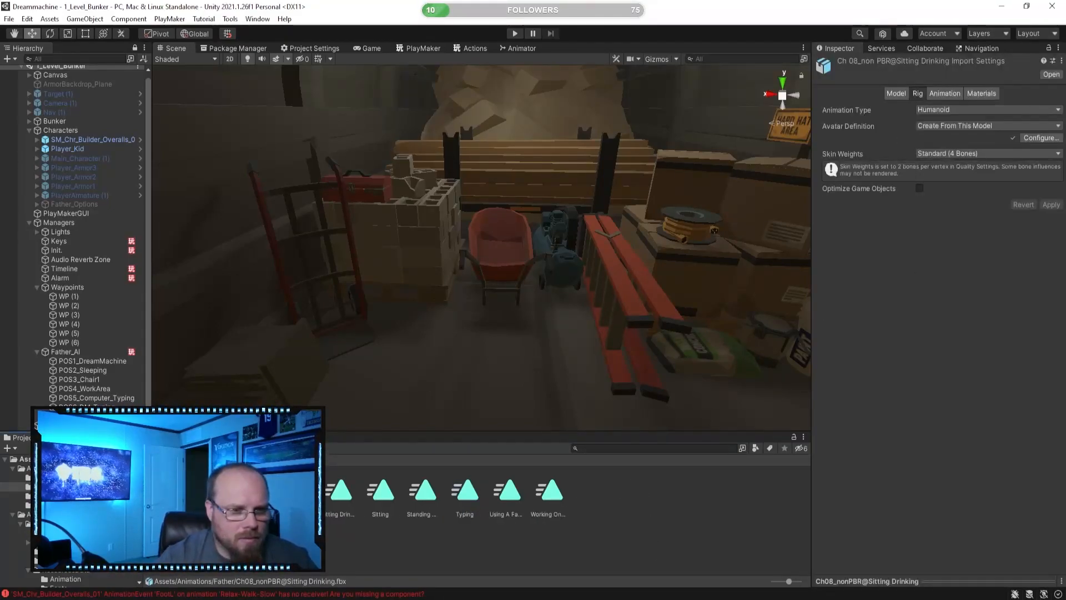
pyautogui.press('Delete')
pyautogui.click(565, 326)
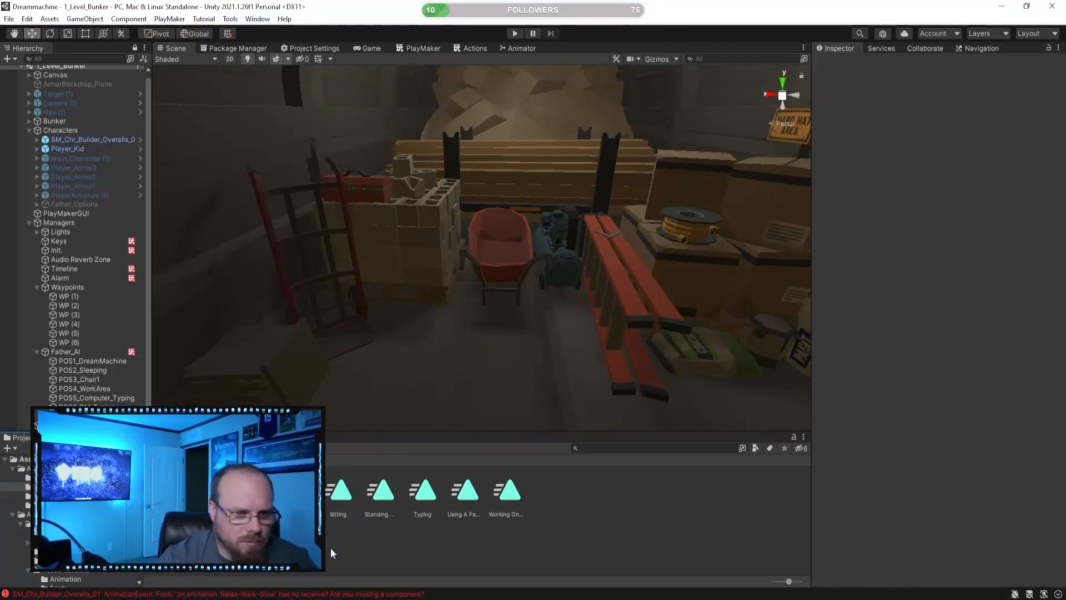
# - Preview the Sitting Drinking clip on SM_Chr_Builder_Overalls_01, examining the seated drinking motion from the front and side
pyautogui.click(295, 491)
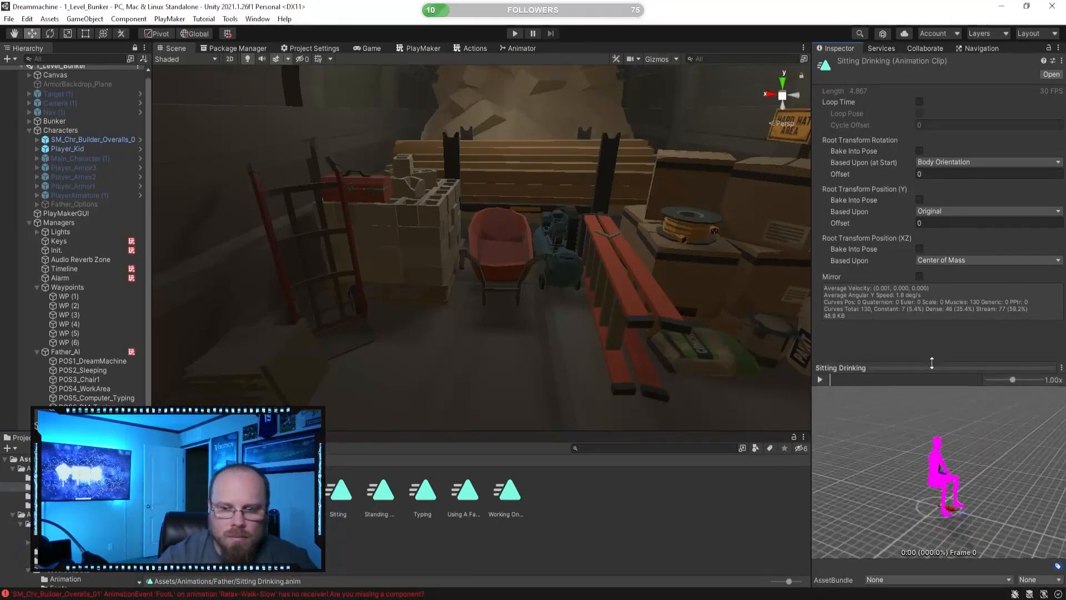
pyautogui.moveTo(66, 139); pyautogui.dragTo(978, 454)
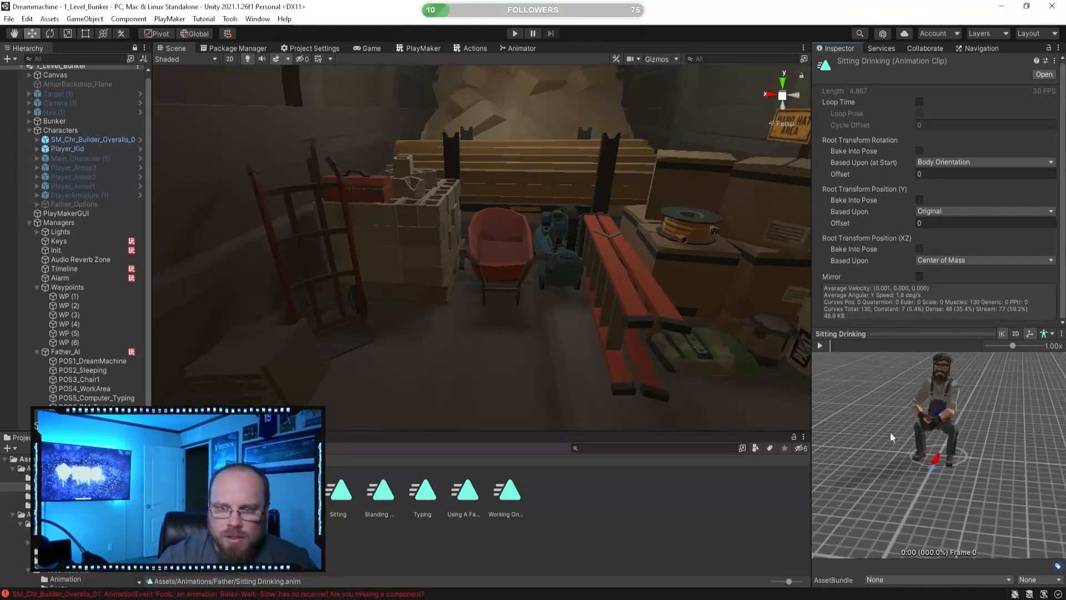
pyautogui.click(824, 336)
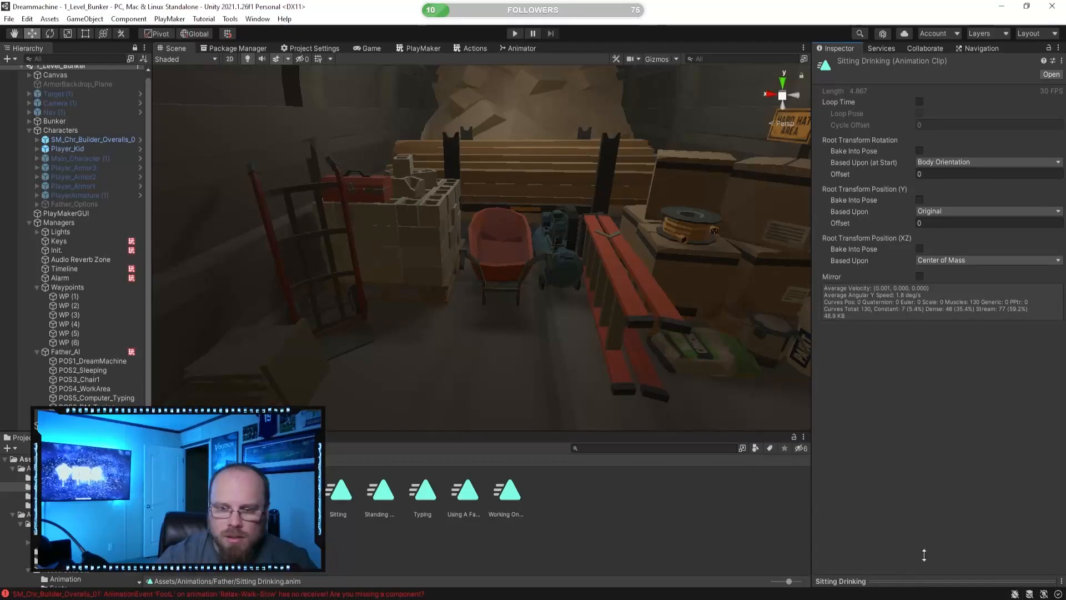
pyautogui.click(922, 581)
pyautogui.click(820, 337)
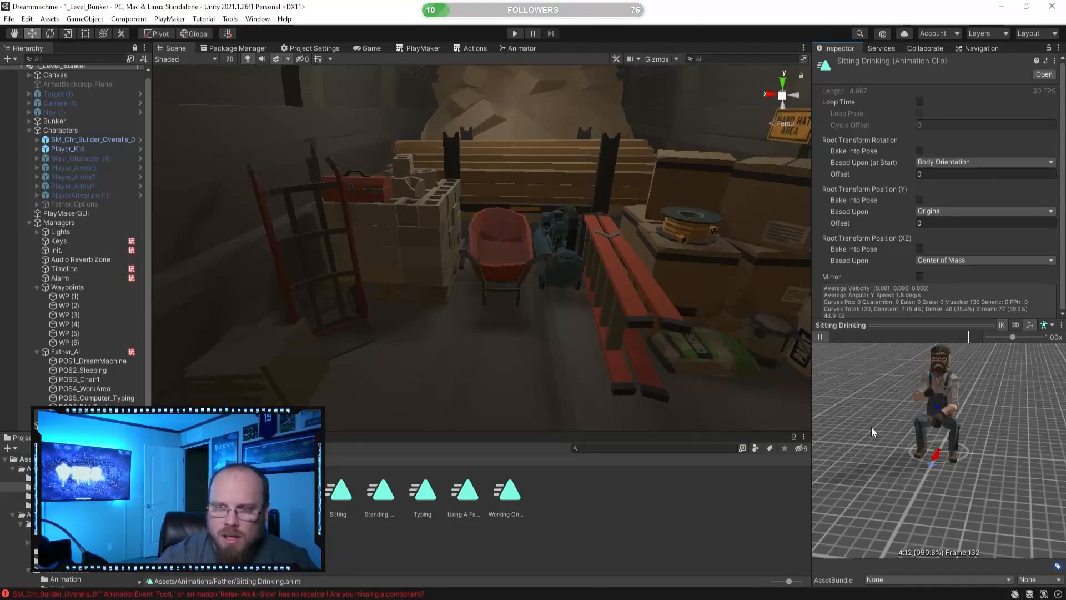
pyautogui.moveTo(871, 426); pyautogui.dragTo(940, 432, button='middle')
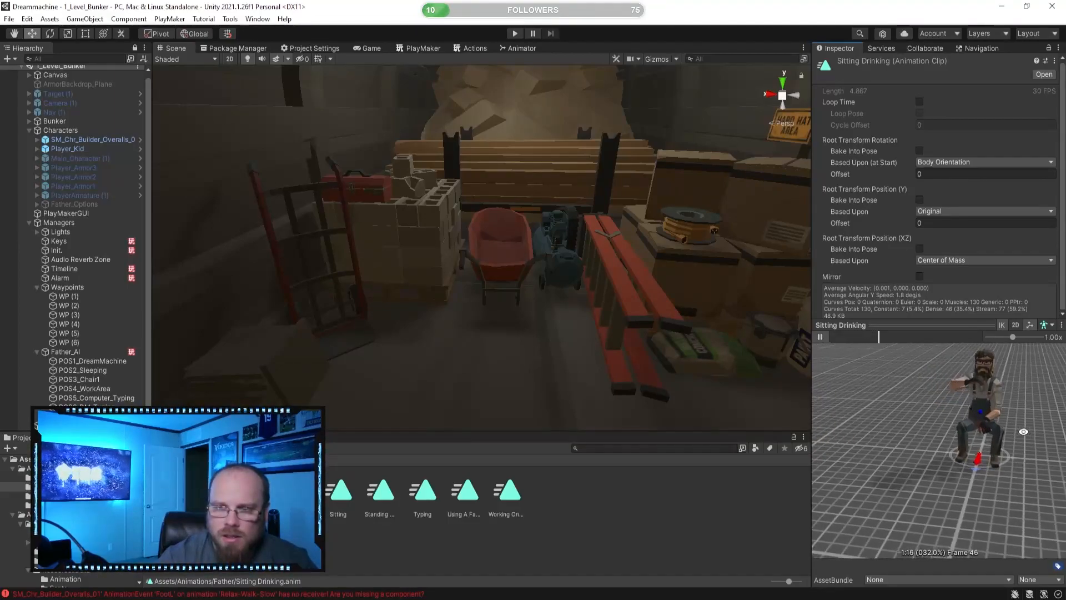
pyautogui.moveTo(939, 432); pyautogui.dragTo(934, 418)
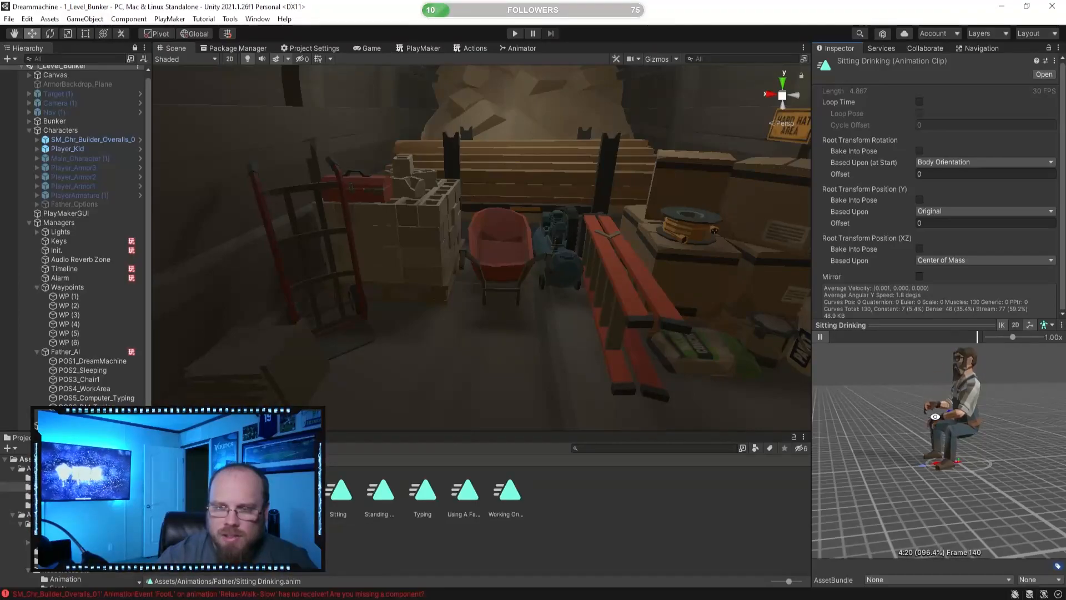
pyautogui.click(825, 337)
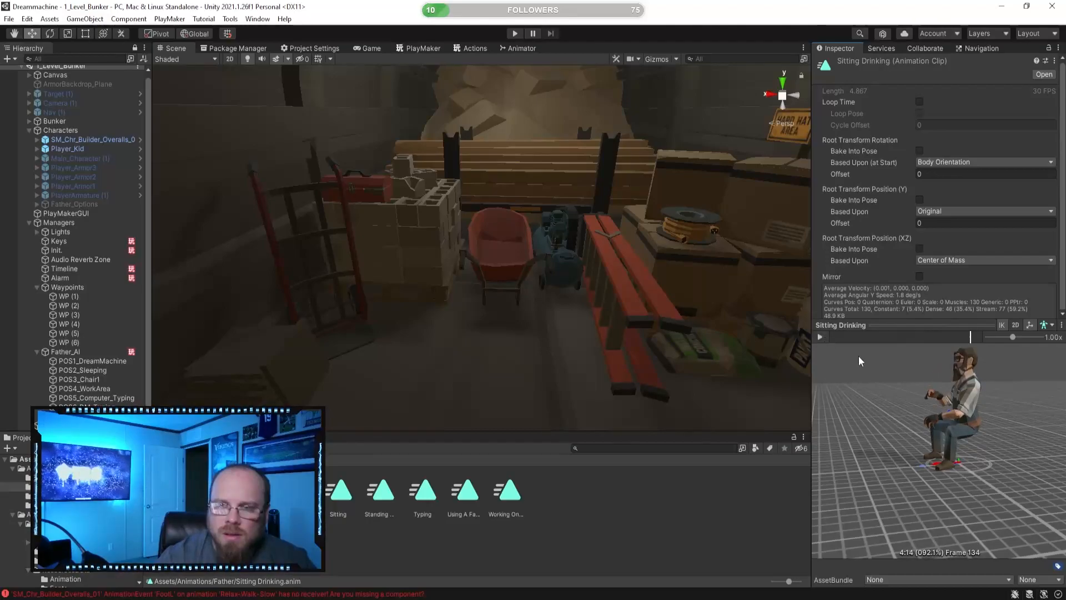
# - Add the Sitting Drinking clip as a new state in the Father animator controller, placed apart from the existing states
pyautogui.click(614, 541)
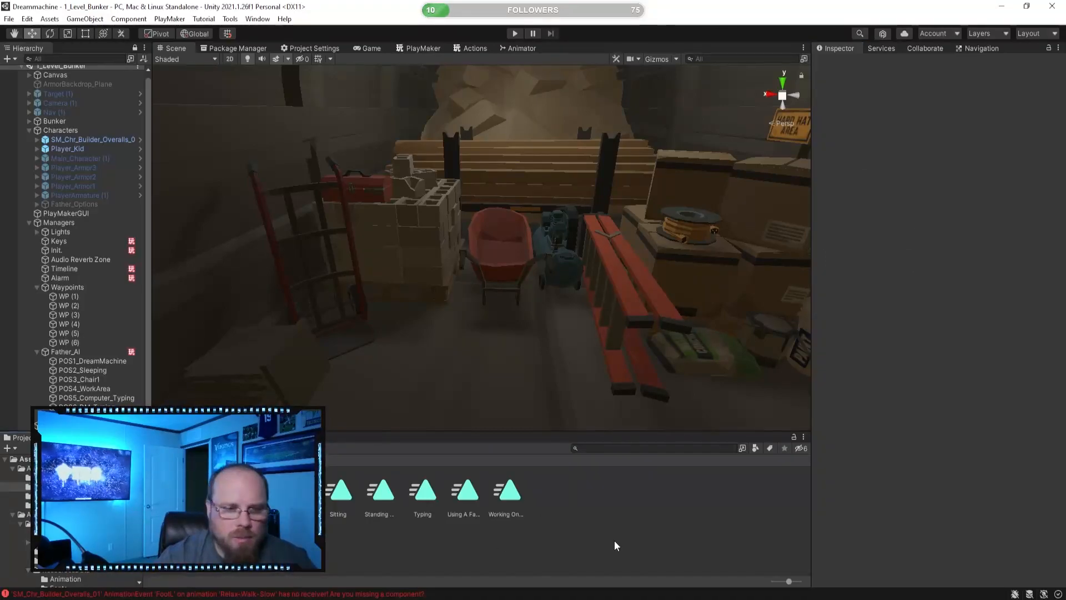
pyautogui.click(515, 47)
pyautogui.moveTo(352, 395); pyautogui.dragTo(557, 380, button='middle')
pyautogui.moveTo(431, 232); pyautogui.dragTo(392, 238)
pyautogui.click(394, 274)
pyautogui.moveTo(354, 223); pyautogui.dragTo(430, 278, button='middle')
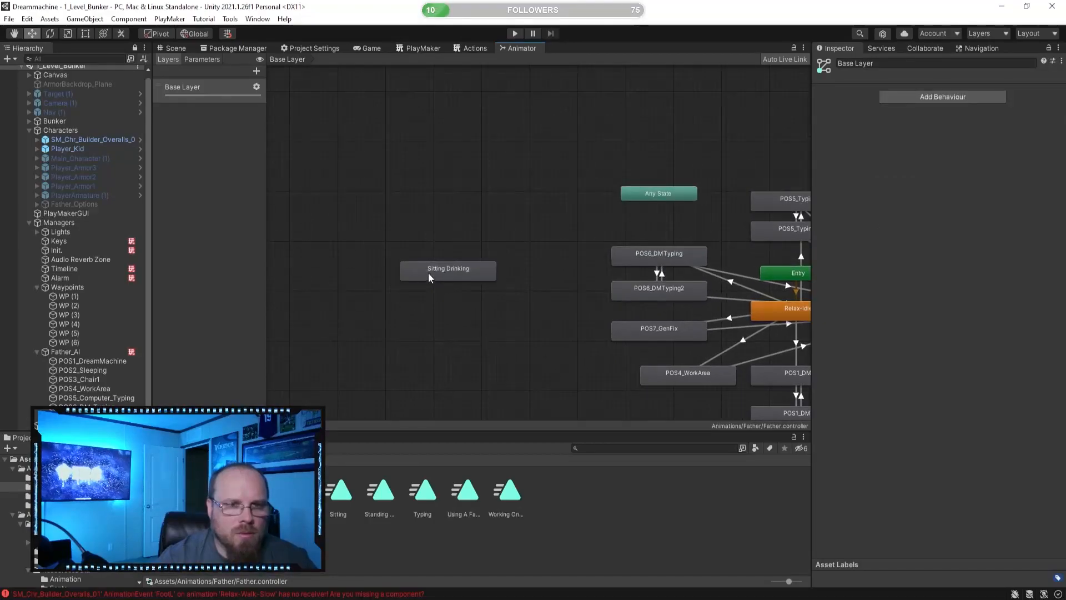
# - Make Sitting Drinking the layer default state of the Father animator controller and select that state
pyautogui.rightClick(428, 268)
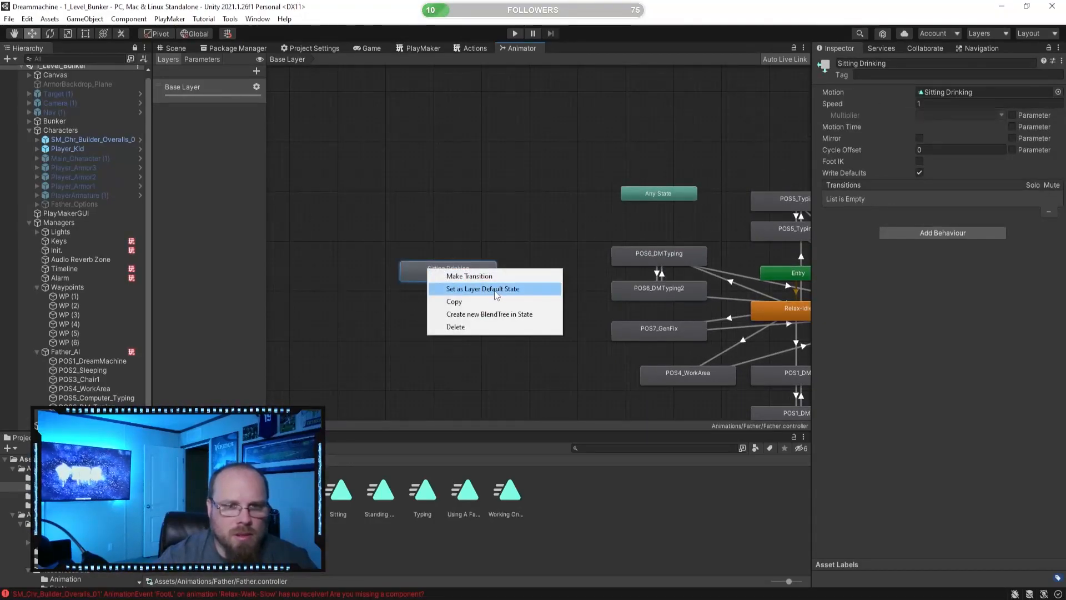
pyautogui.click(496, 289)
pyautogui.click(472, 317)
pyautogui.click(451, 278)
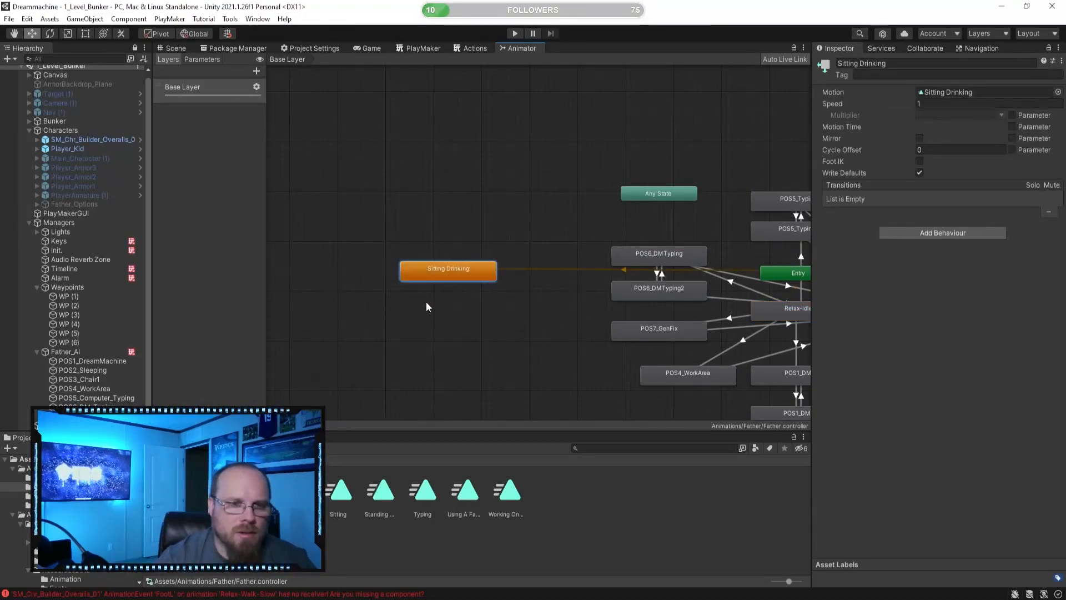
pyautogui.rightClick(427, 303)
pyautogui.moveTo(500, 310)
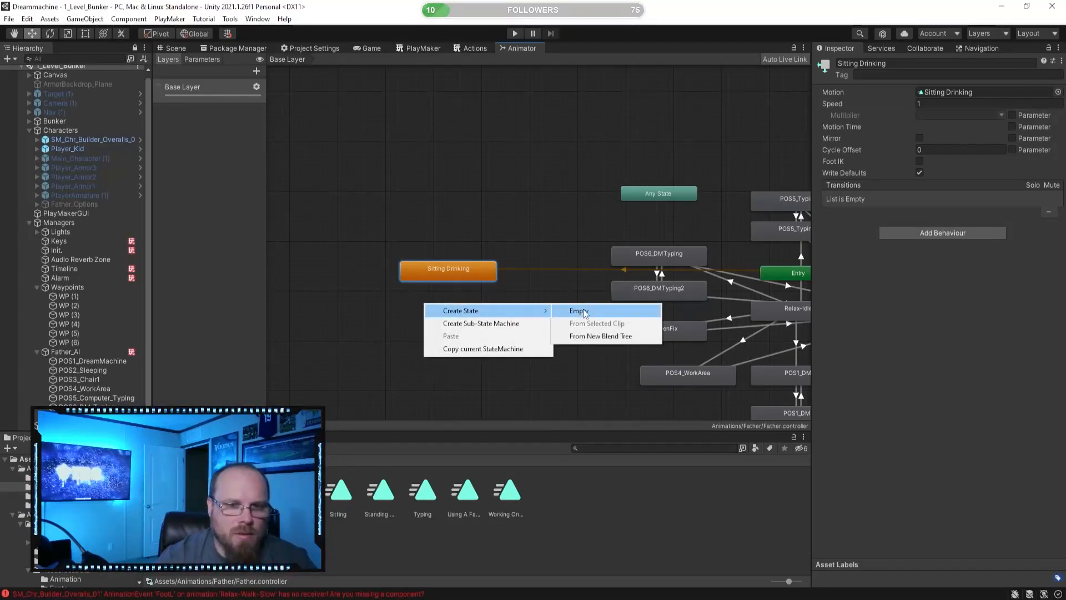
pyautogui.click(542, 295)
pyautogui.click(451, 269)
# - Run the scene, examine the father's Sitting Drinking motion in the Scene view, and pause playback
pyautogui.click(514, 34)
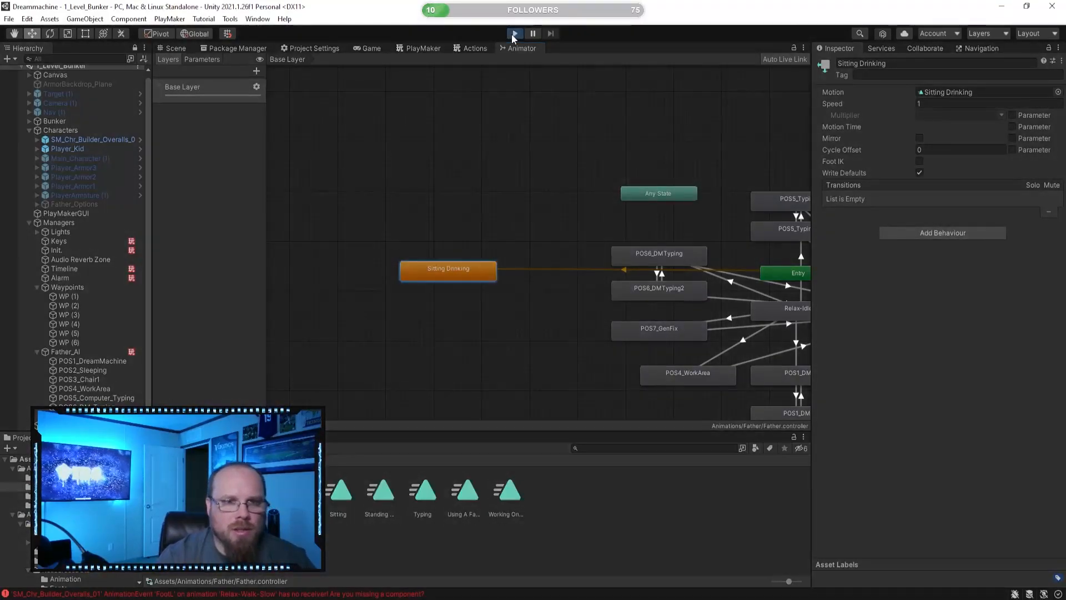
pyautogui.click(177, 49)
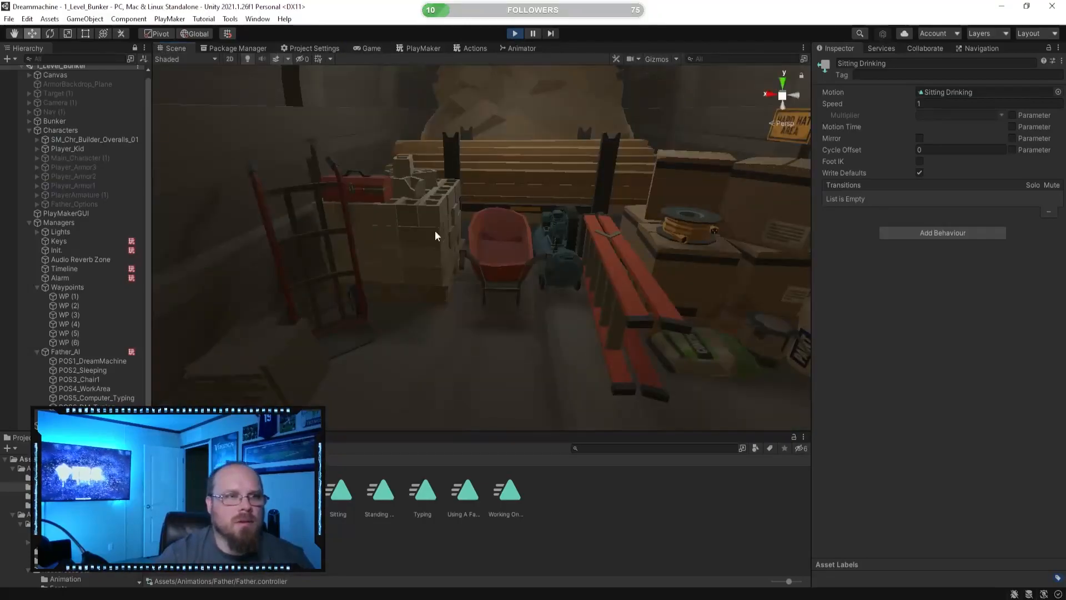
pyautogui.scroll(-3, 299, 300)
pyautogui.press('w')
pyautogui.moveTo(299, 300); pyautogui.dragTo(729, 326, button='right')
pyautogui.press('w')
pyautogui.click(533, 33)
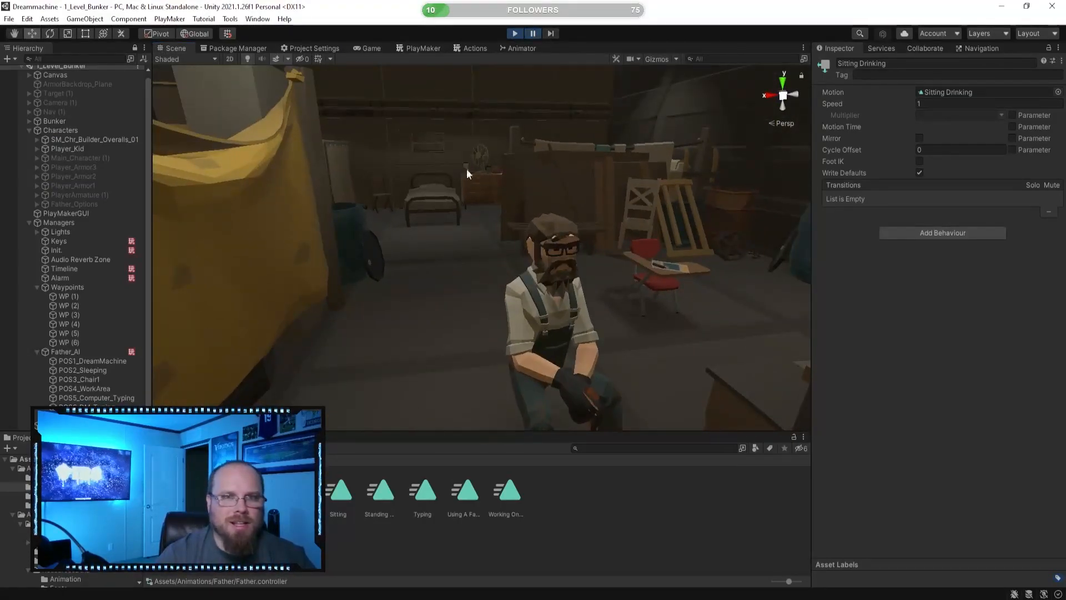
# - Stop the running scene and disable the PlayMakerFSM component on Father_AI
pyautogui.click(88, 351)
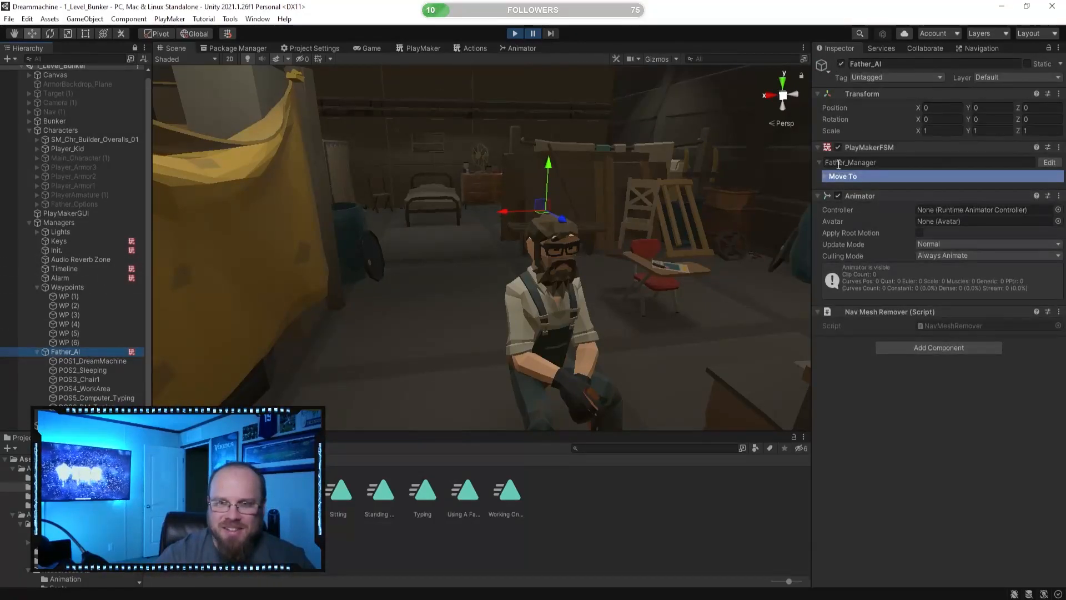
pyautogui.click(512, 33)
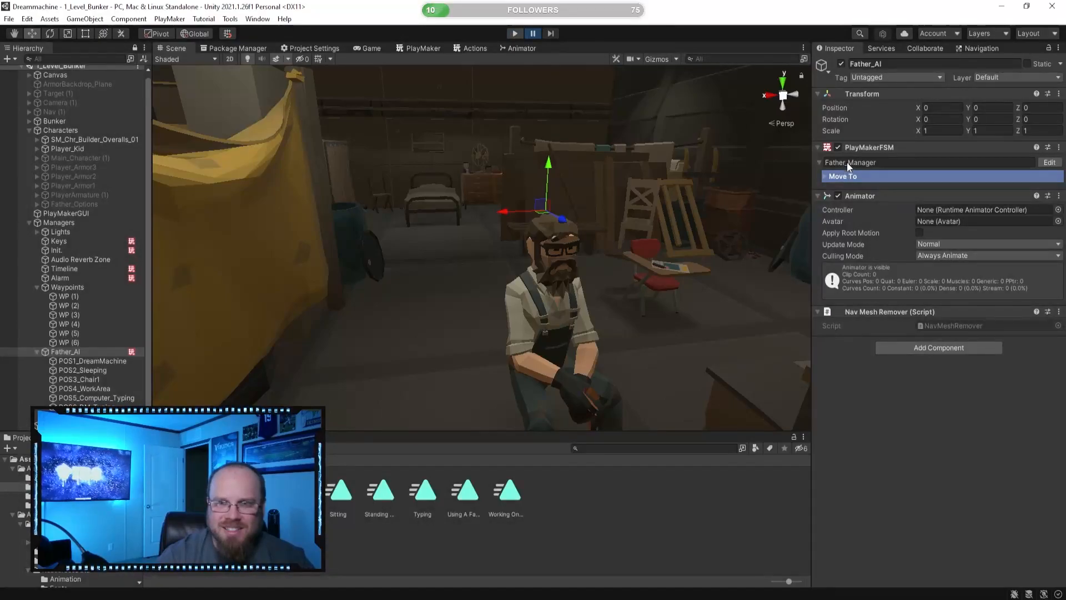
pyautogui.click(842, 146)
pyautogui.click(838, 147)
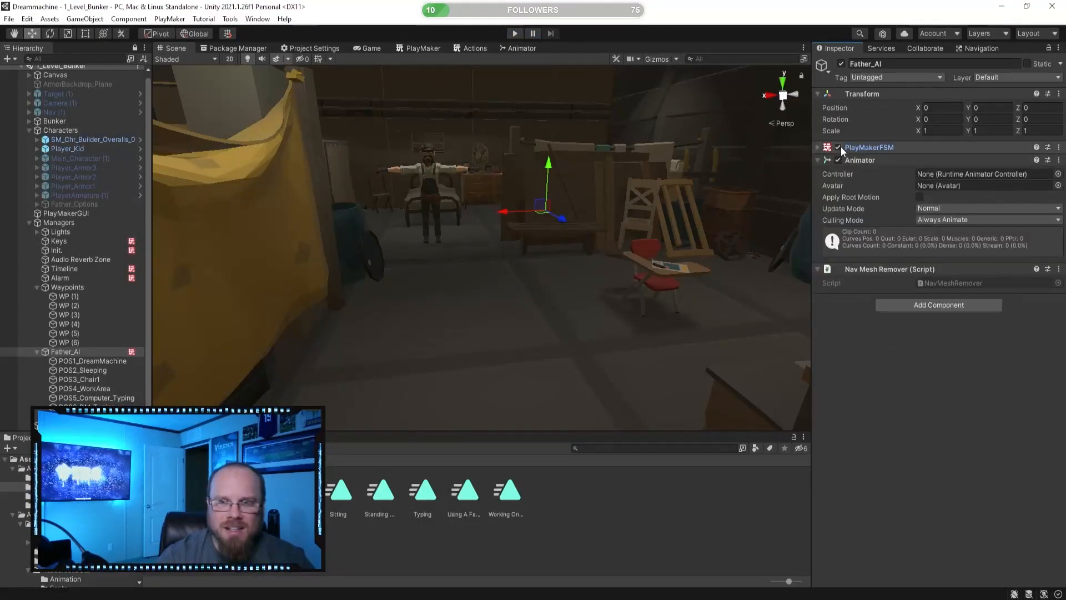
pyautogui.click(818, 146)
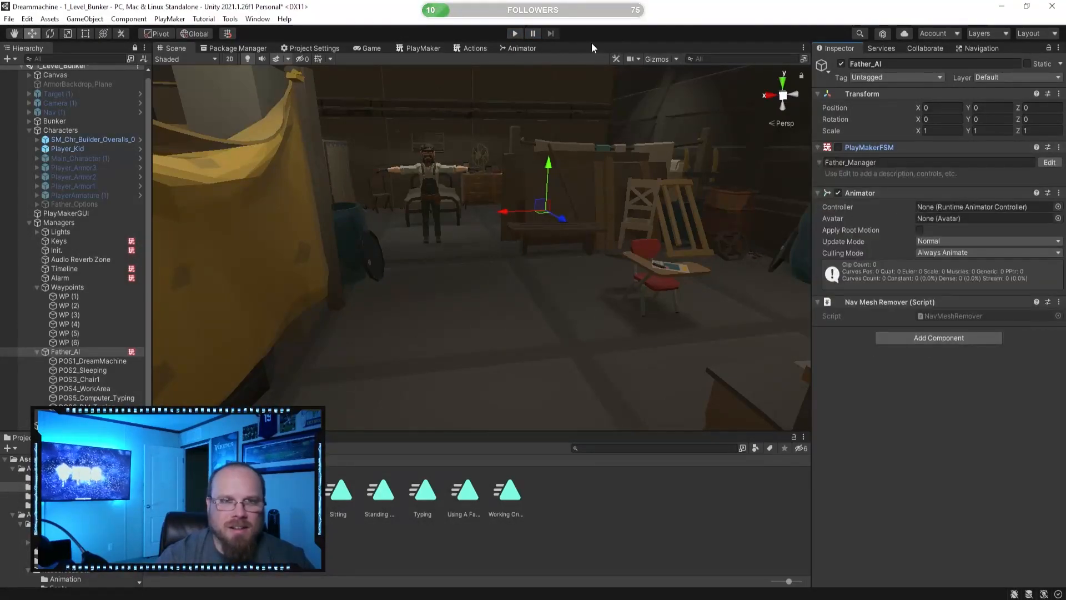
# - Rerun the scene, examine the seated father up close from the front in the Scene view, and stop playback
pyautogui.click(517, 33)
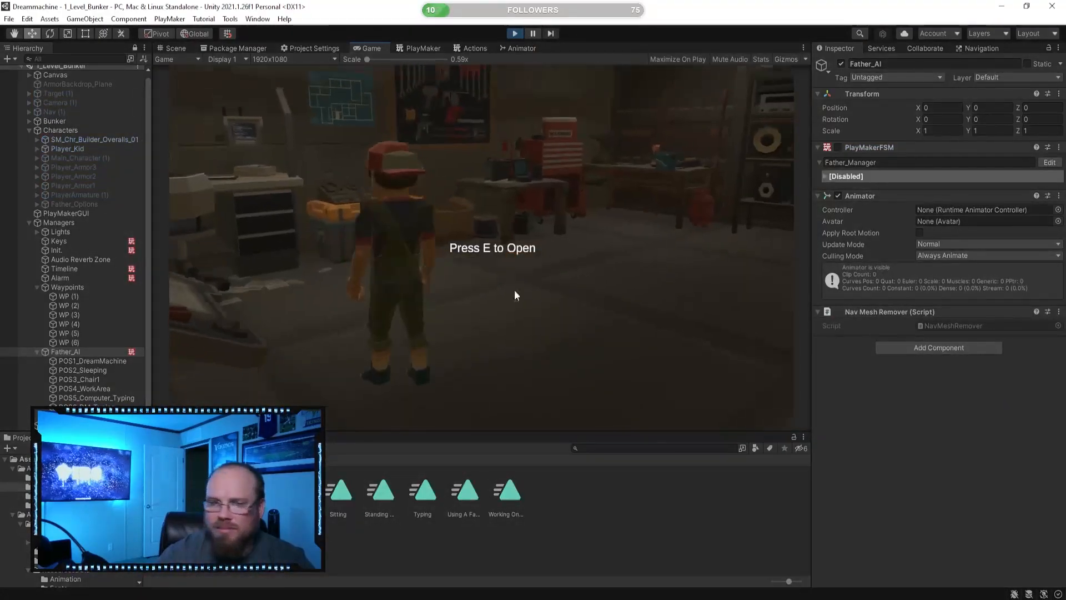
pyautogui.click(171, 48)
pyautogui.press('w')
pyautogui.moveTo(535, 248); pyautogui.dragTo(542, 261, button='right')
pyautogui.press('s')
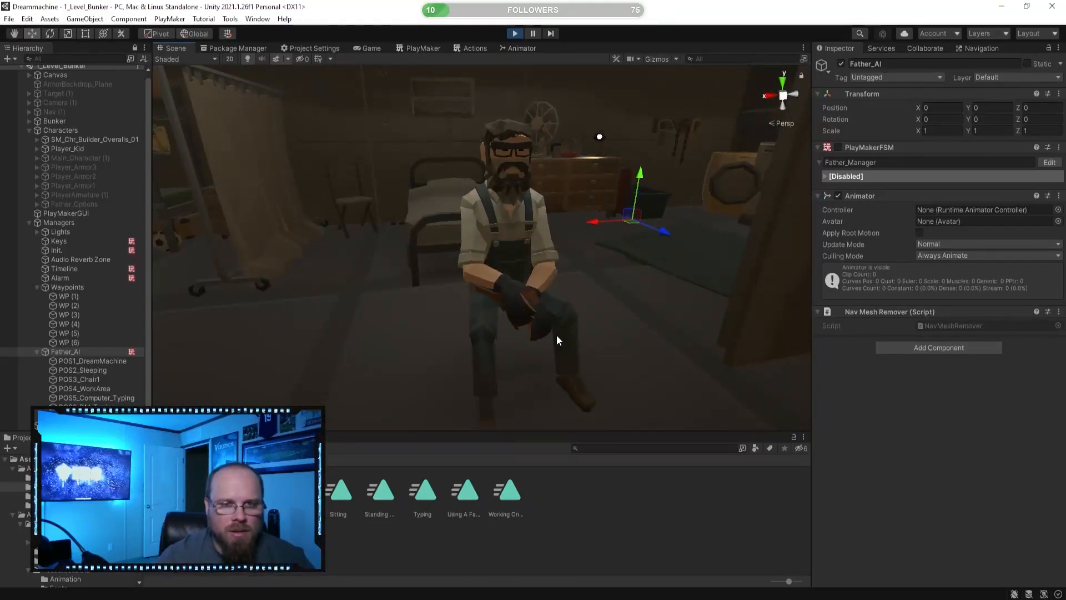
pyautogui.moveTo(469, 300); pyautogui.dragTo(397, 272, button='right')
pyautogui.press('s')
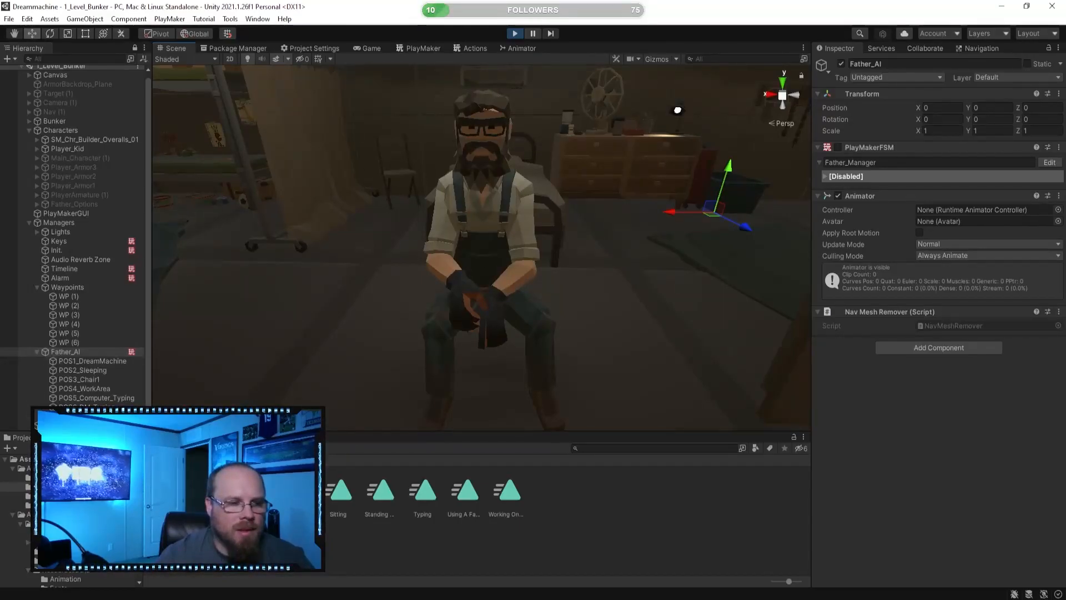
pyautogui.click(515, 34)
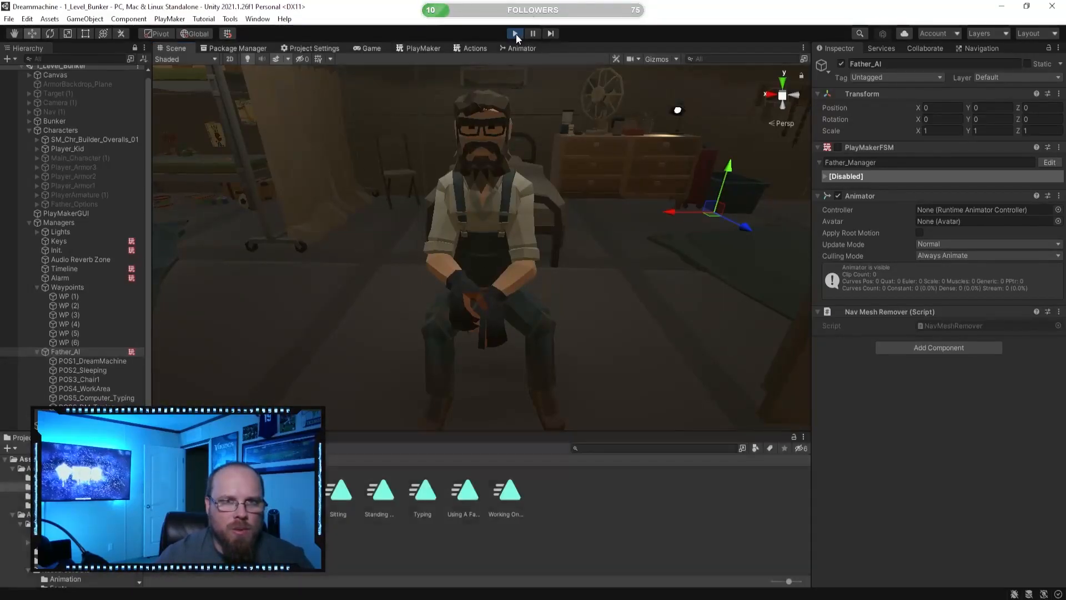
# - Duplicate the Sitting Drinking state in the Father animator controller and place the copy directly below the original
pyautogui.click(516, 48)
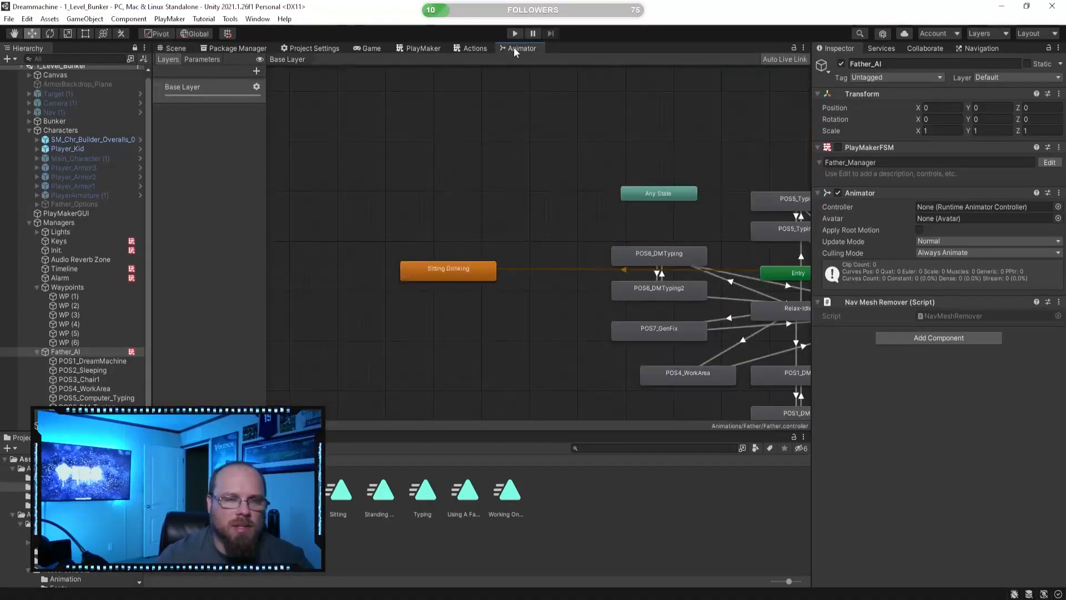
pyautogui.click(448, 270)
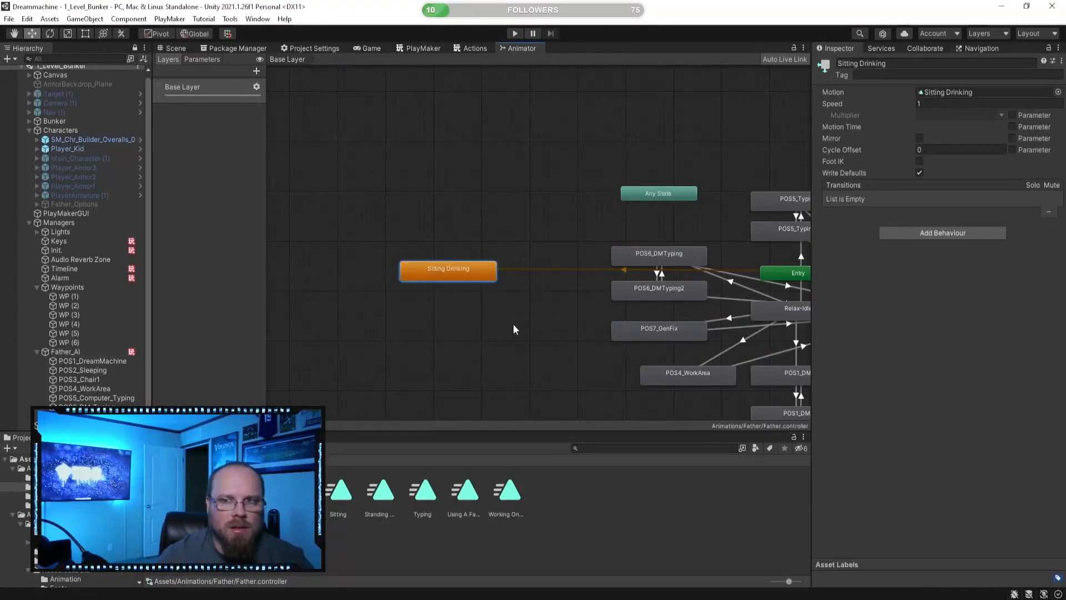
pyautogui.click(488, 333)
pyautogui.click(474, 283)
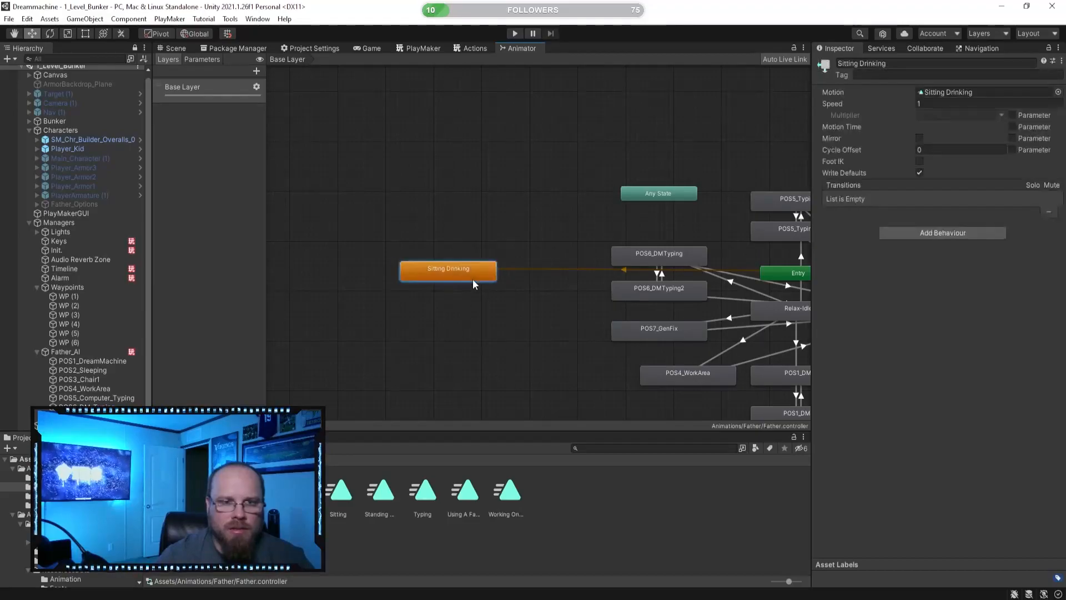
pyautogui.click(472, 302)
pyautogui.click(465, 272)
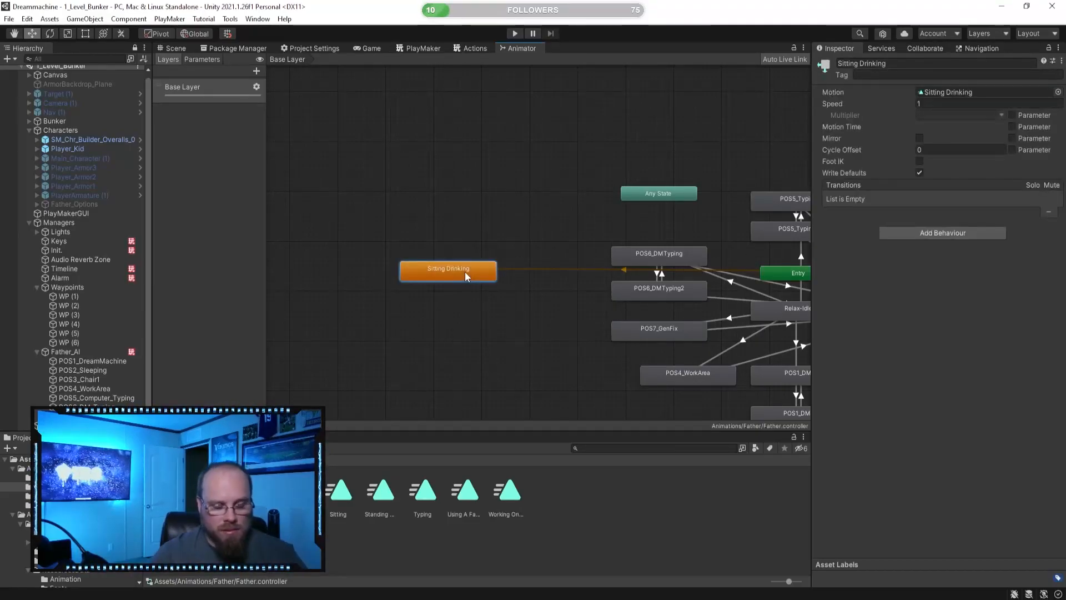
pyautogui.hotkey('ctrl', 'd')
pyautogui.moveTo(668, 195); pyautogui.dragTo(437, 315)
pyautogui.click(461, 291)
# - Make a transition from Sitting Drinking to Sitting Drinking 0 and inspect its timing and conditions
pyautogui.rightClick(469, 270)
pyautogui.click(507, 279)
pyautogui.click(447, 314)
pyautogui.click(939, 207)
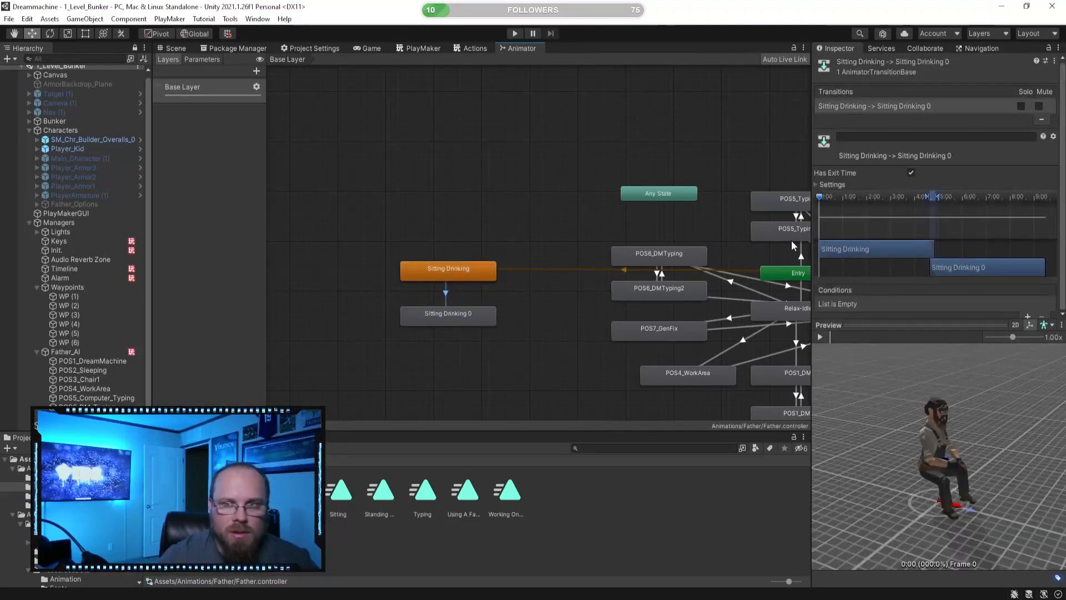
pyautogui.moveTo(891, 217); pyautogui.dragTo(963, 237)
pyautogui.scroll(-1, 1012, 294)
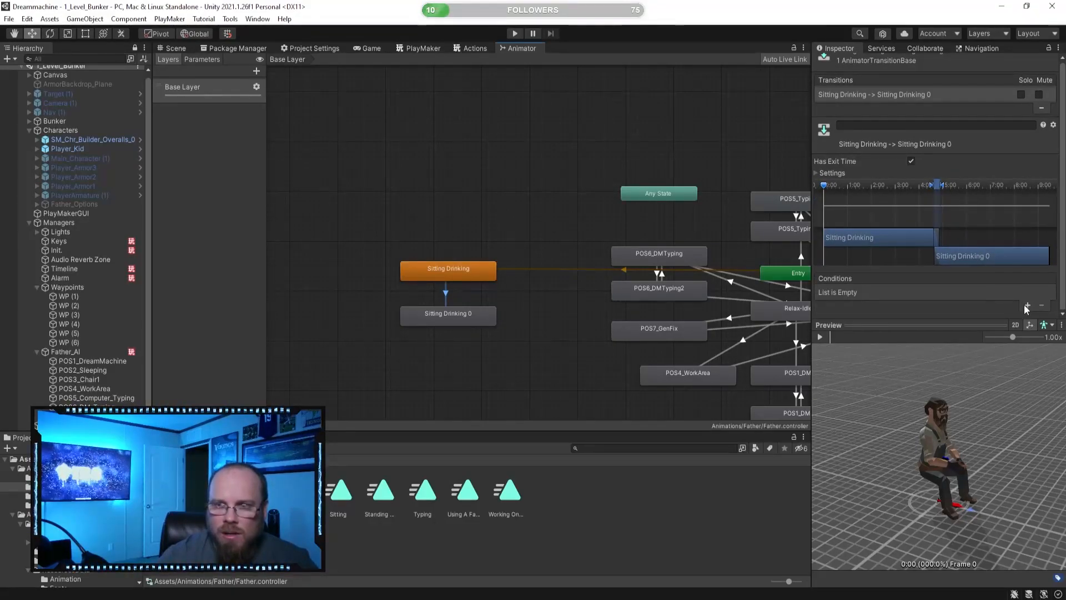
pyautogui.click(1028, 306)
pyautogui.click(918, 293)
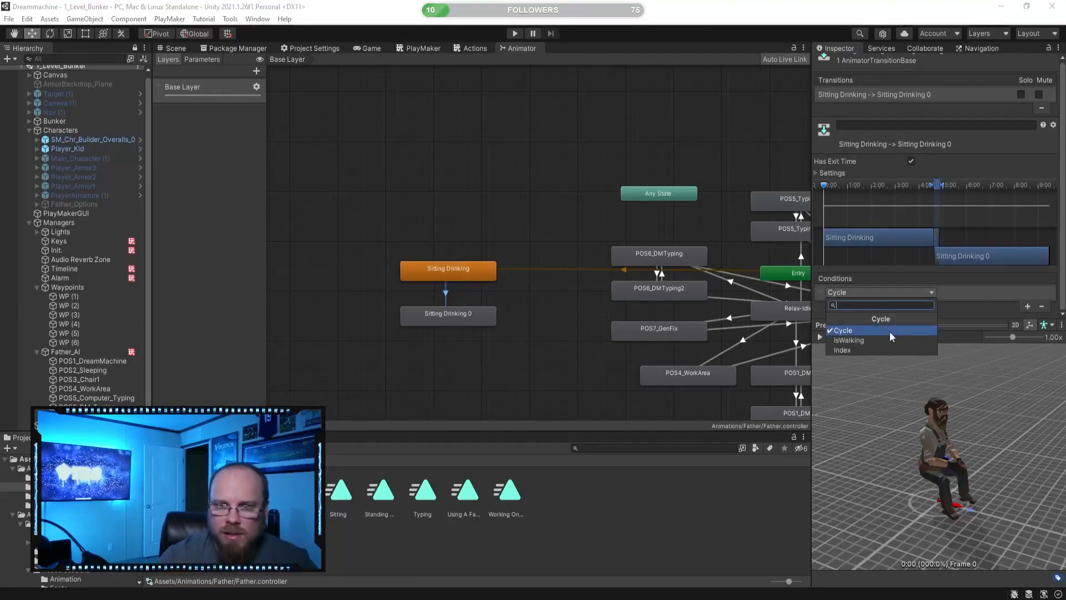
pyautogui.click(992, 313)
pyautogui.click(1042, 306)
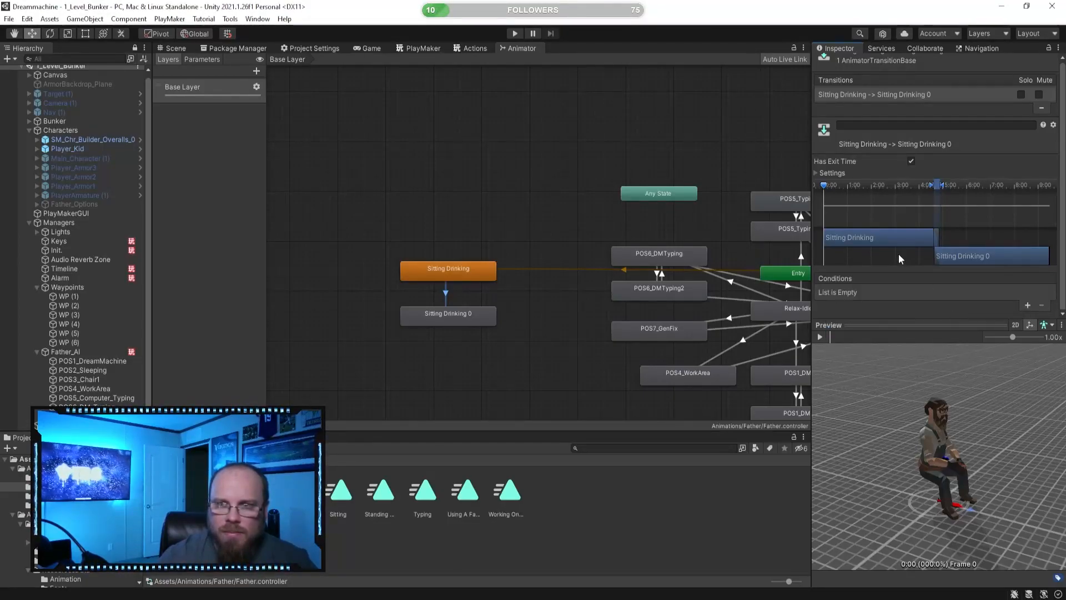
# - Play the preview of the transition from Sitting Drinking to Sitting Drinking 0
pyautogui.click(819, 336)
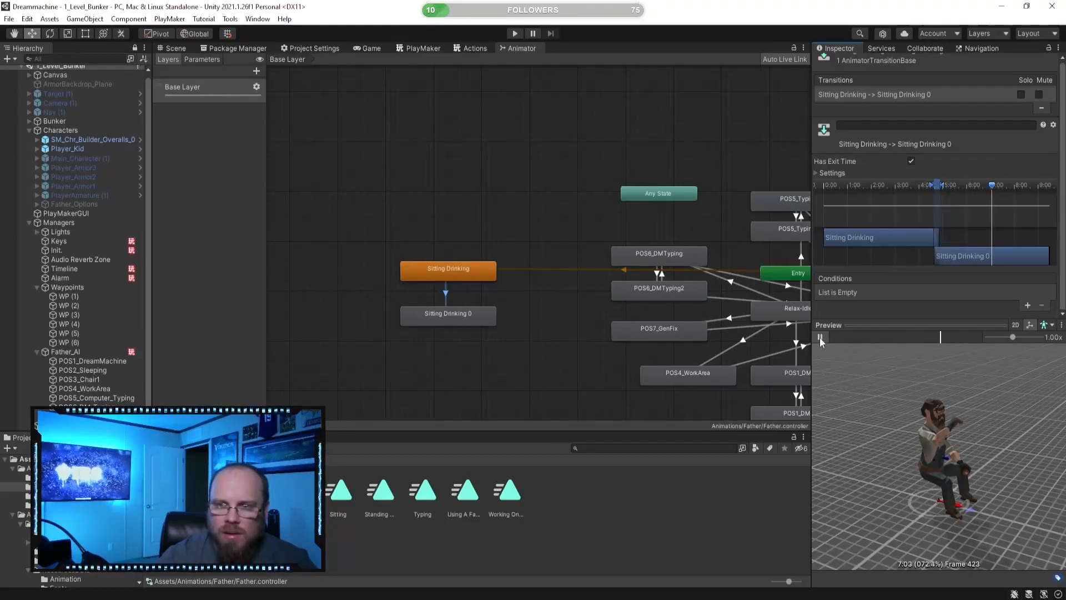
pyautogui.click(486, 348)
pyautogui.click(460, 272)
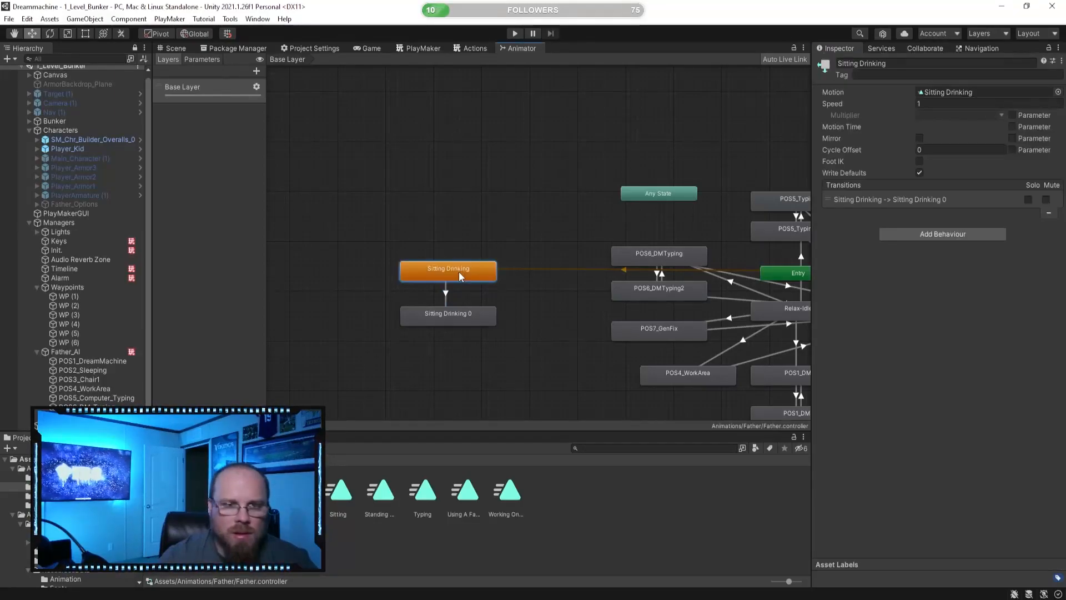
pyautogui.click(484, 300)
# - Set the speed of Sitting Drinking 0 to 0 and move the state closer beneath Sitting Drinking
pyautogui.click(452, 316)
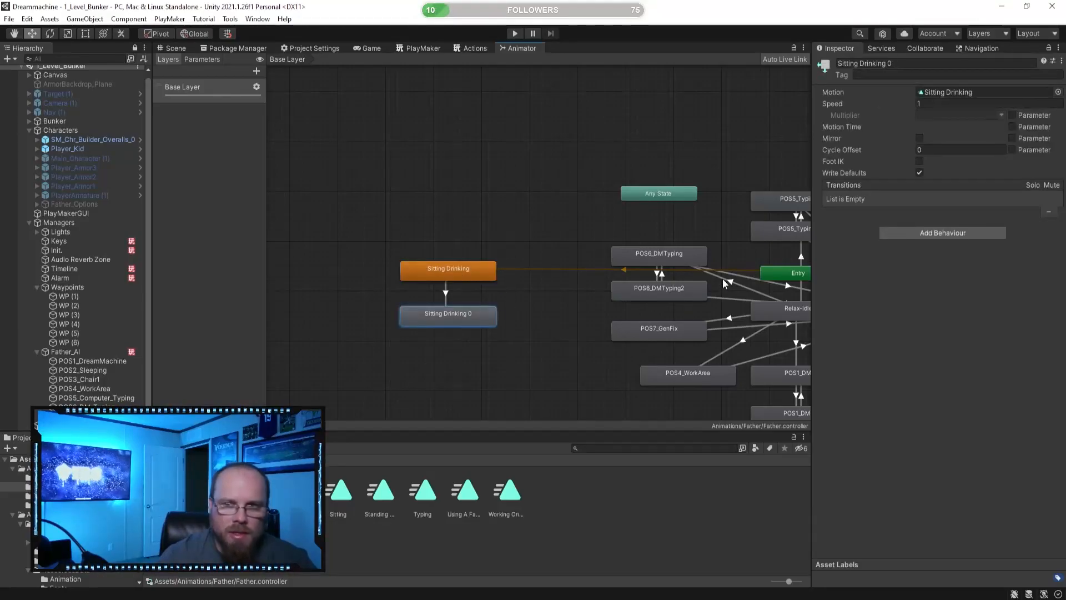
pyautogui.click(923, 103)
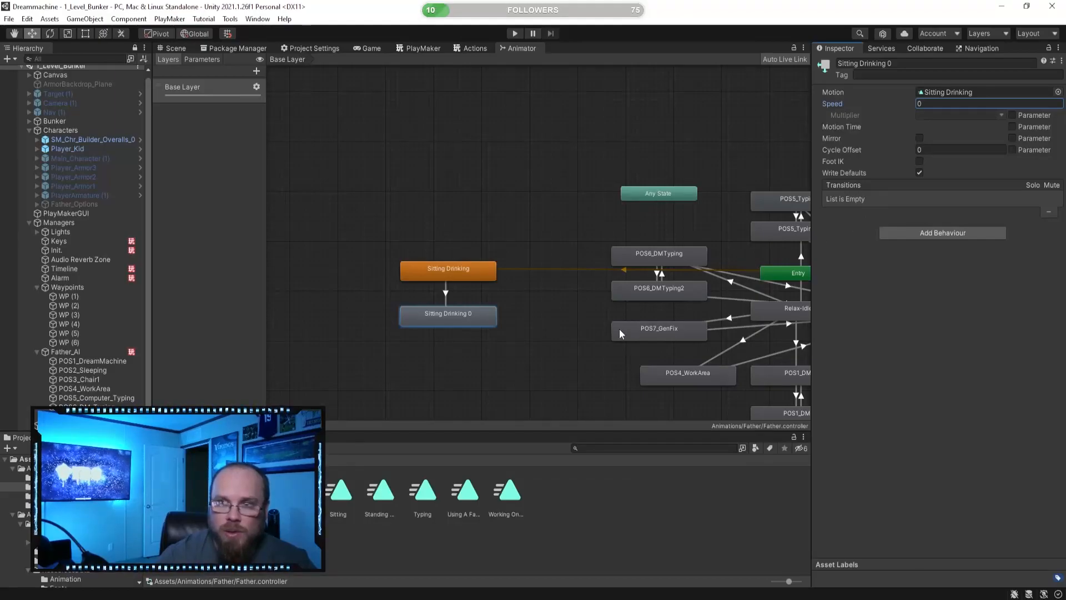
pyautogui.moveTo(469, 318); pyautogui.dragTo(468, 304)
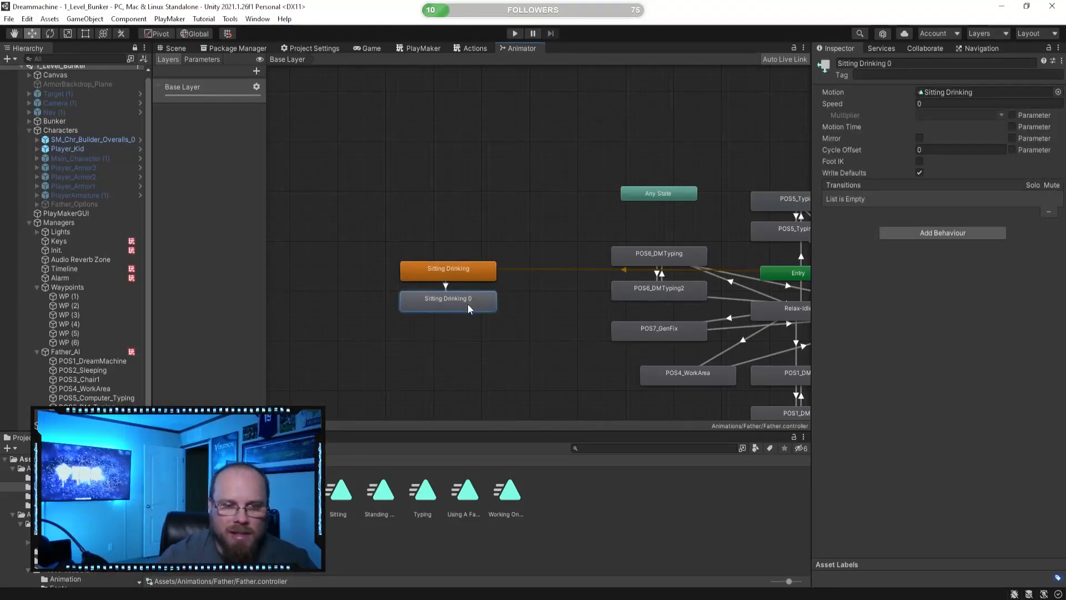
# - Set the speed of the Sitting Drinking 0 state to 0.1
pyautogui.click(494, 327)
pyautogui.moveTo(513, 311); pyautogui.dragTo(535, 297, button='middle')
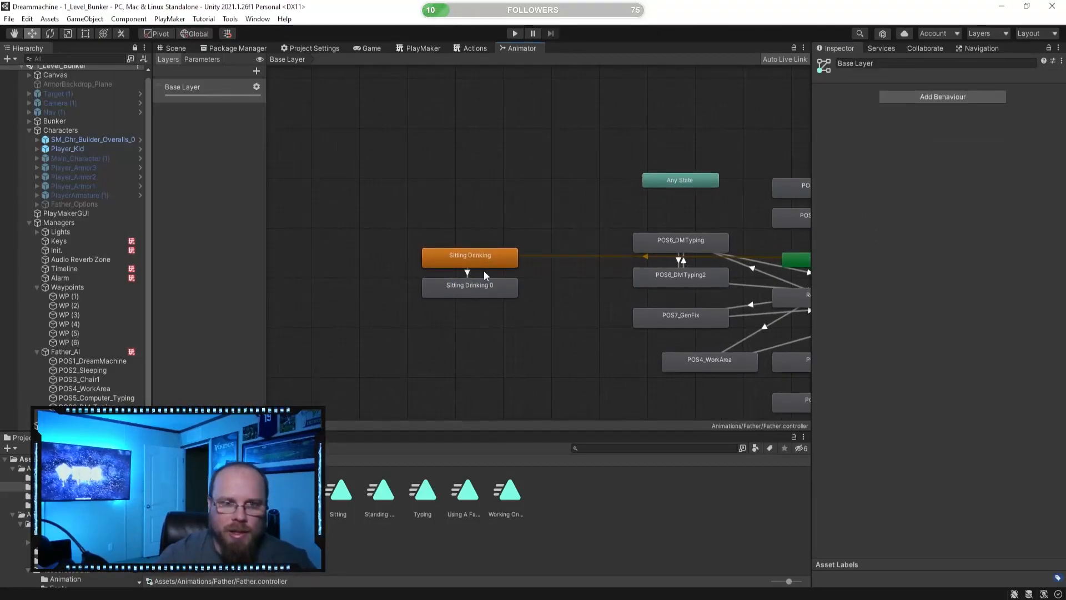
pyautogui.click(495, 290)
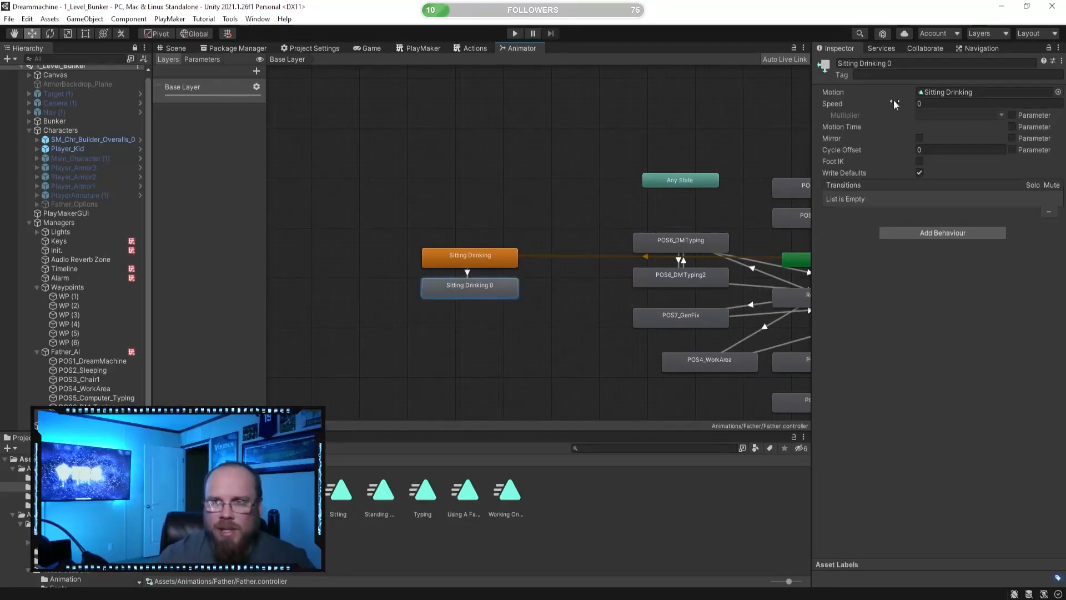
pyautogui.click(481, 336)
pyautogui.rightClick(477, 292)
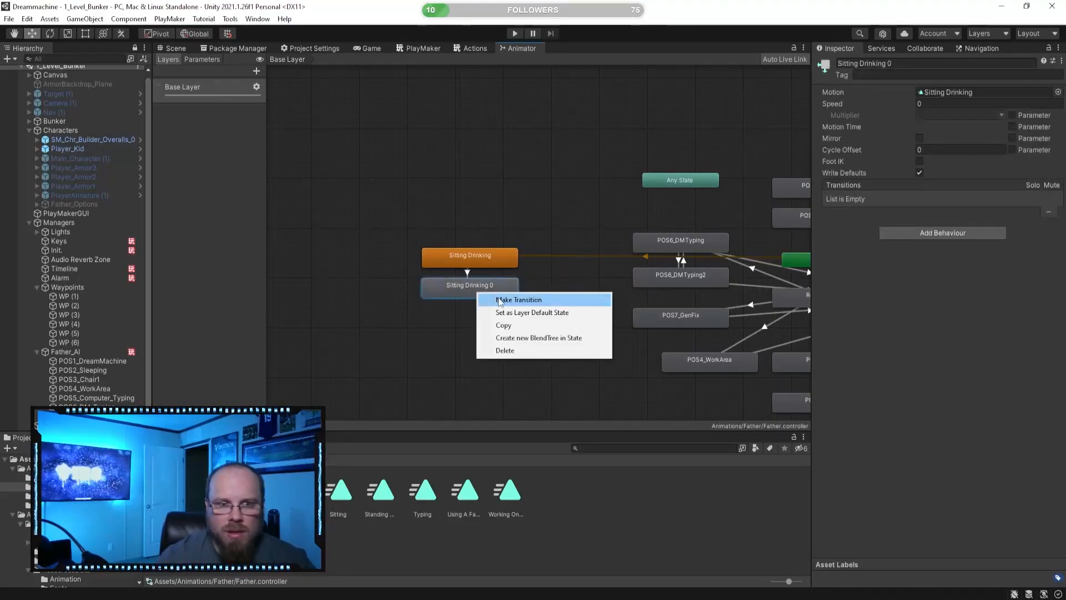
pyautogui.click(455, 302)
pyautogui.click(931, 104)
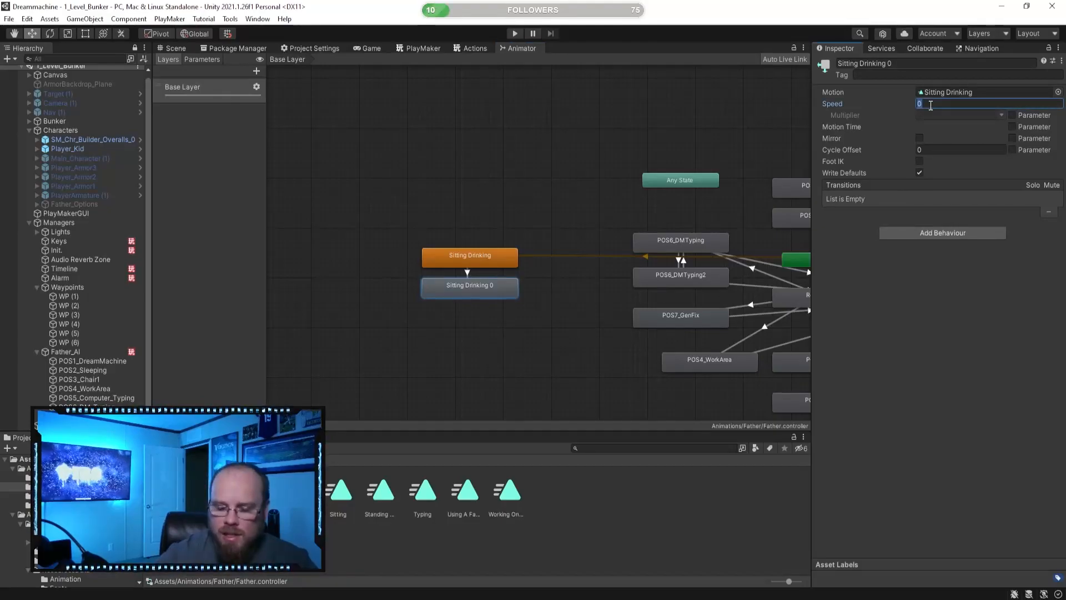
pyautogui.write('.1')
pyautogui.press('Return')
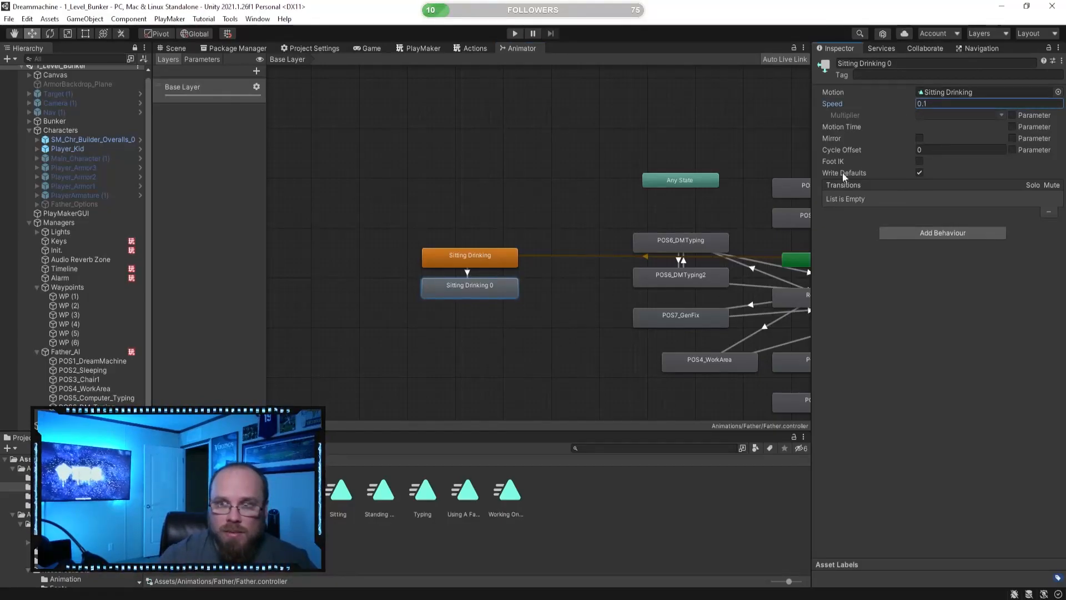
# - Drive the Motion Time of the Sitting Drinking 0 state with a new float parameter named Time
pyautogui.click(1012, 127)
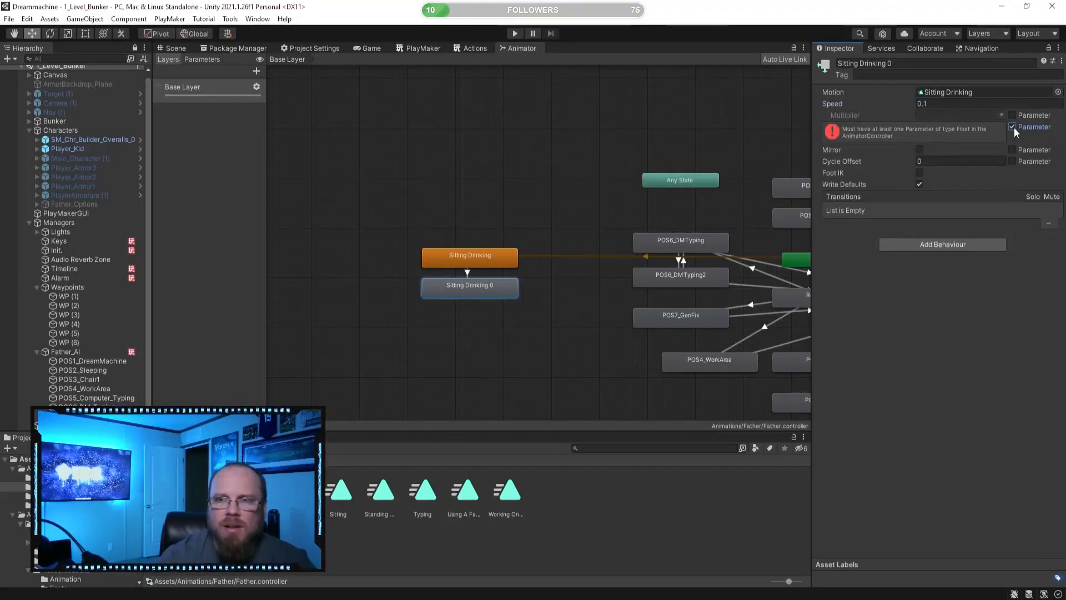
pyautogui.click(1013, 127)
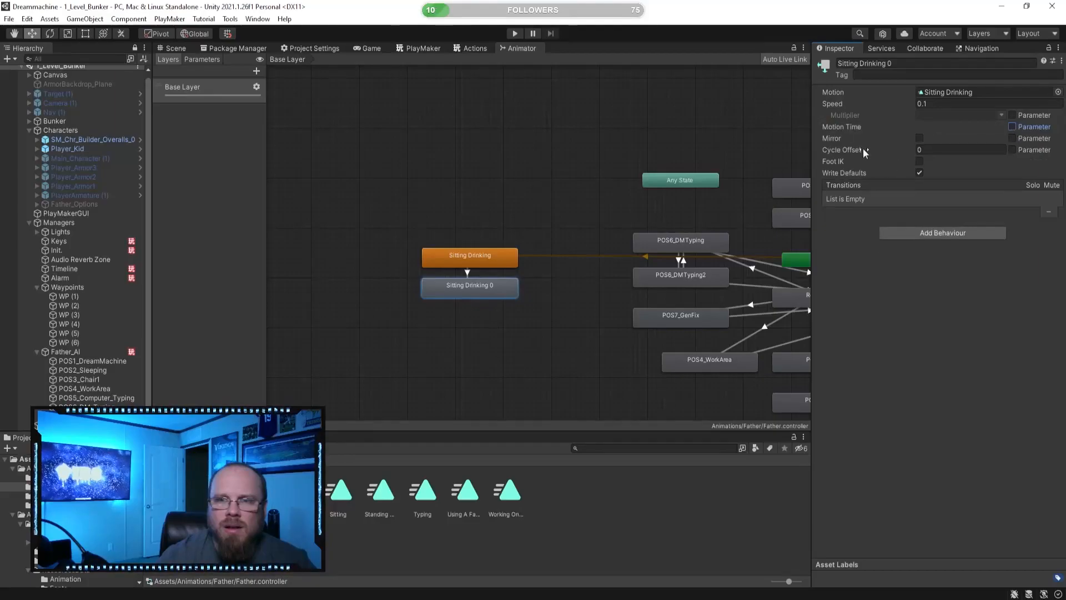
pyautogui.click(1013, 127)
pyautogui.click(215, 60)
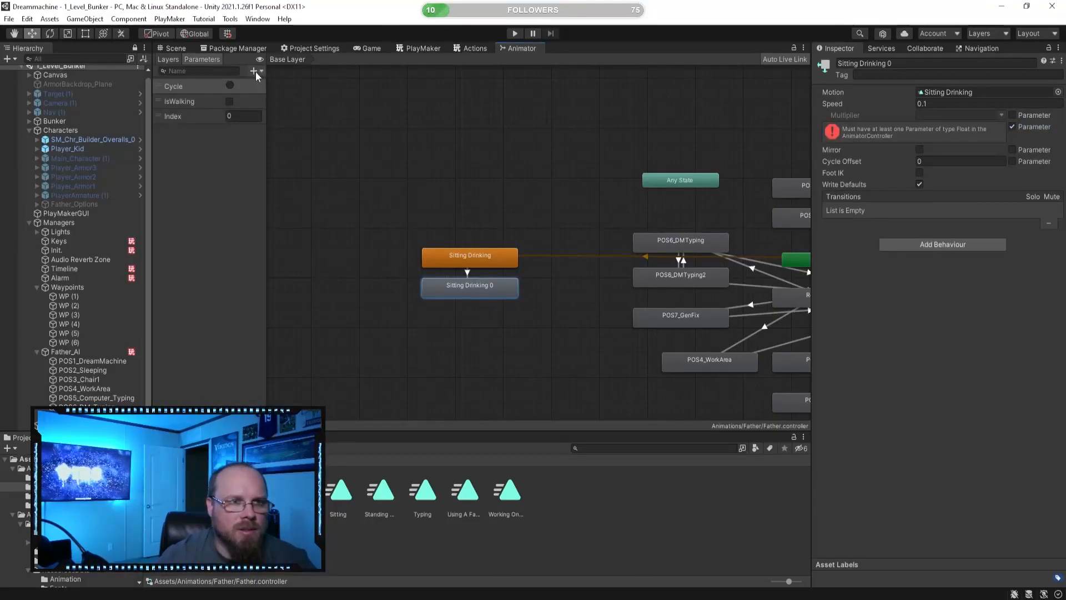
pyautogui.click(254, 71)
pyautogui.click(293, 89)
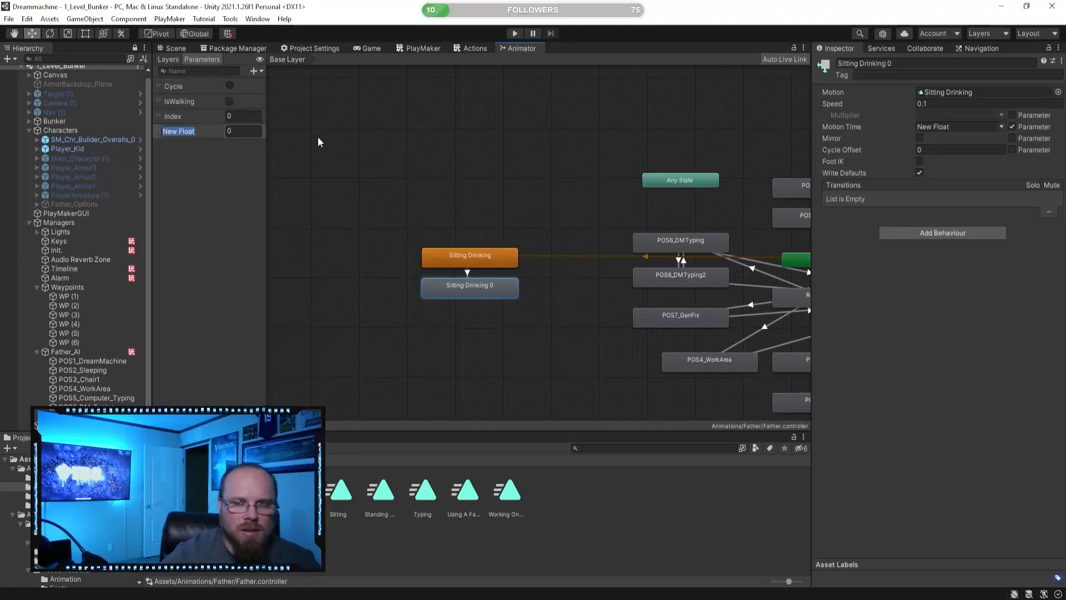
pyautogui.write('Time')
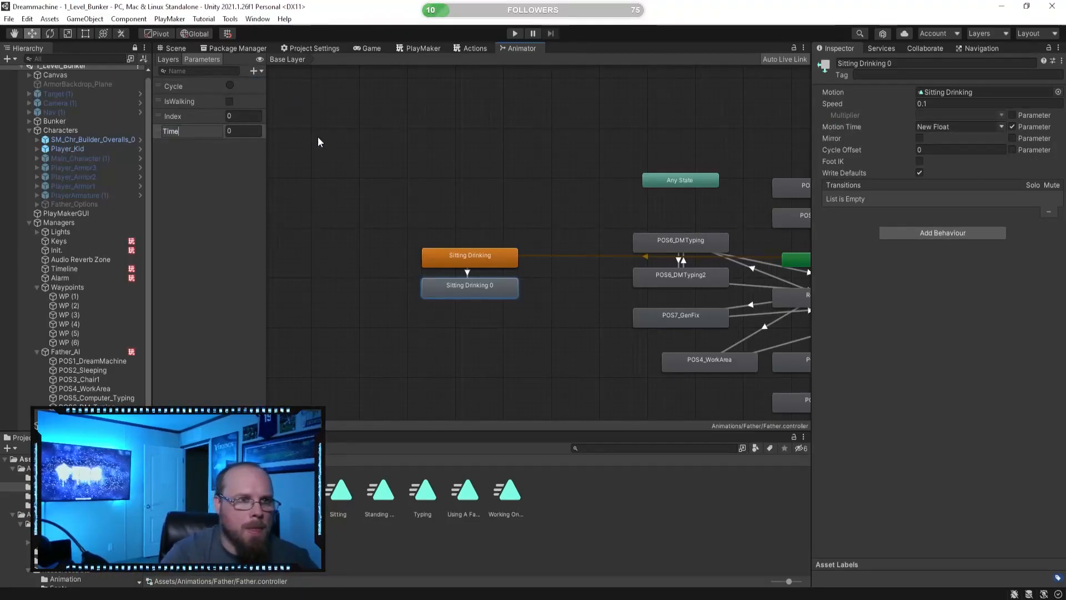
pyautogui.press('Return')
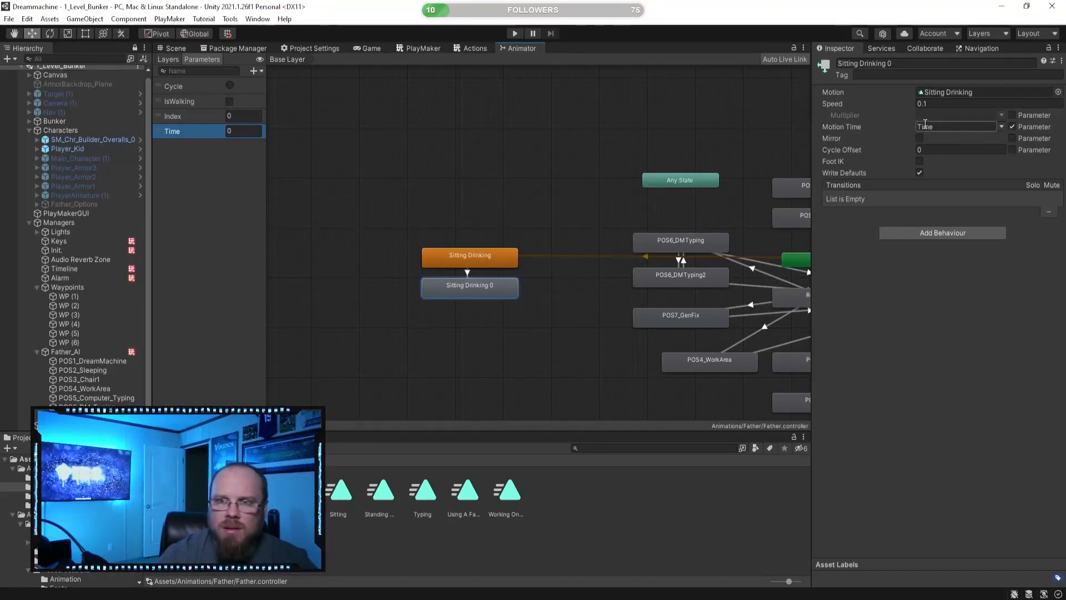
# - Set the Time parameter to 10 and run the game while watching the state's playback in the animator graph
pyautogui.click(242, 131)
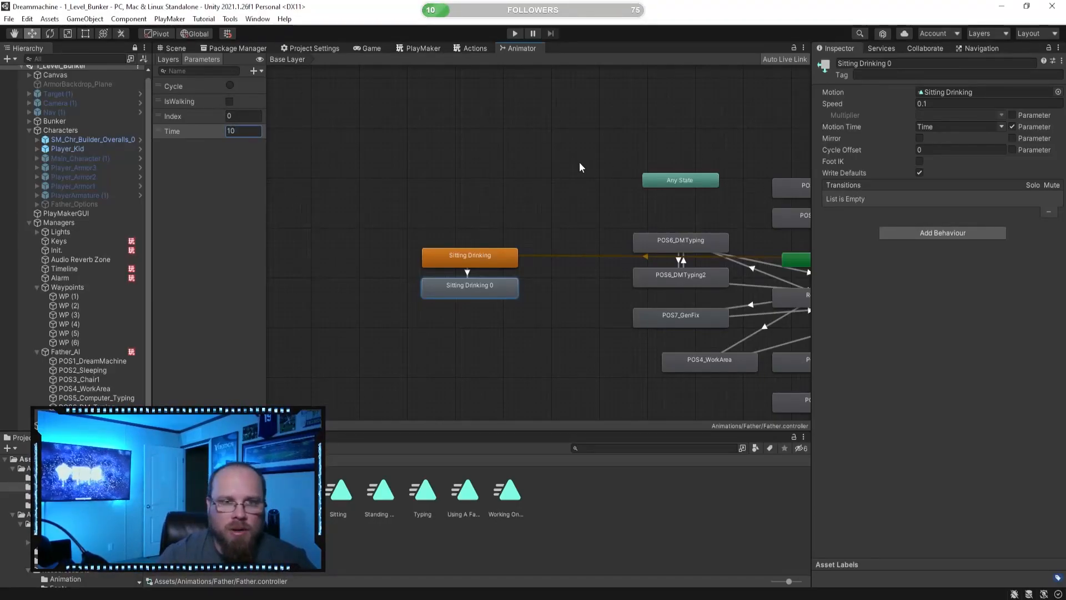
pyautogui.write('10')
pyautogui.click(520, 33)
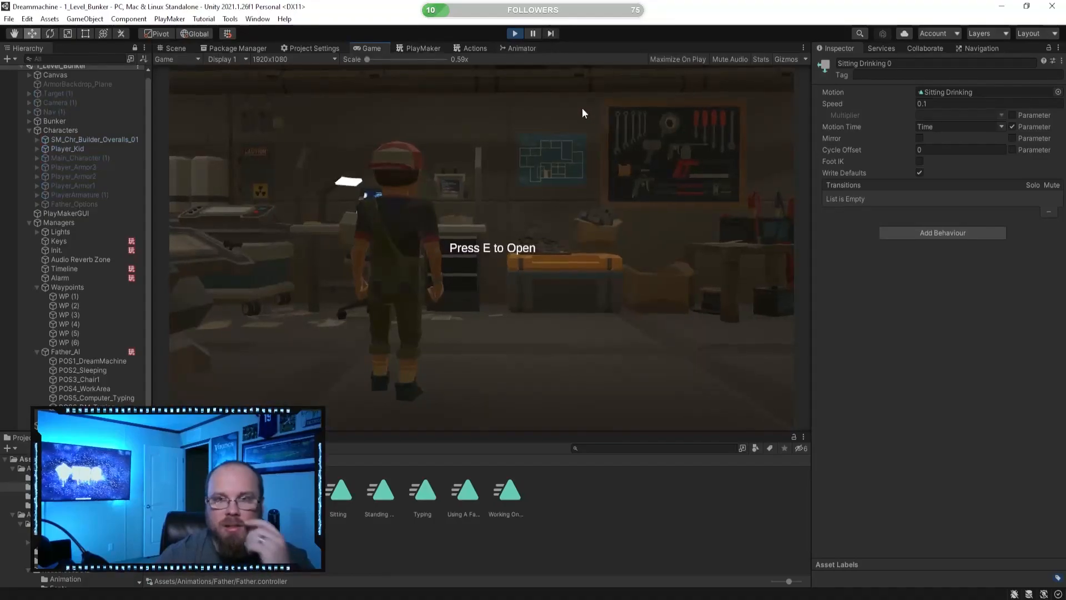
pyautogui.click(518, 49)
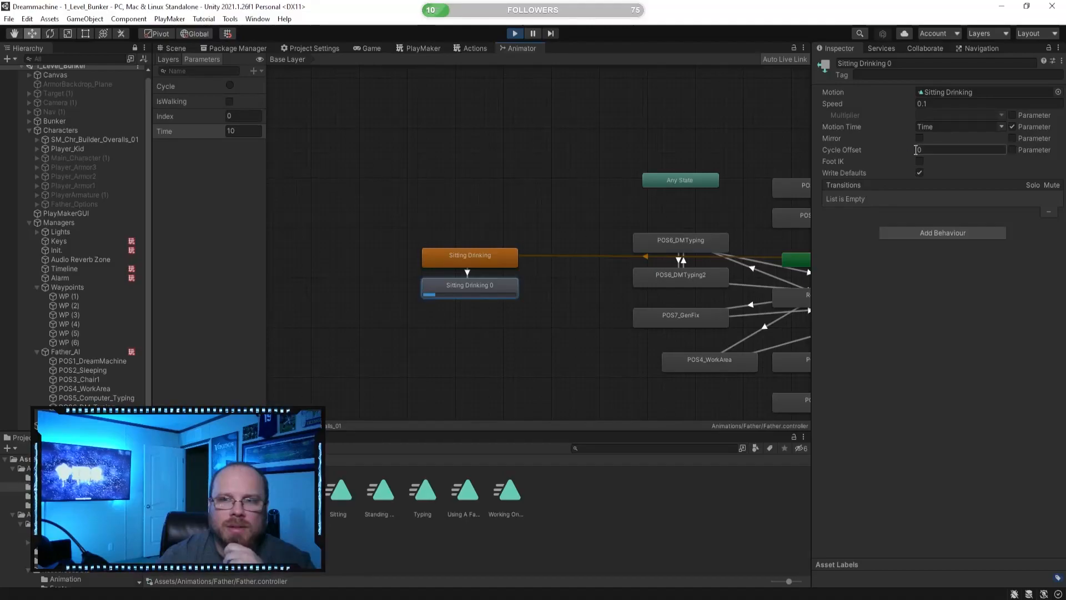
# - Set the speed of Sitting Drinking 0 to 1 during the test run and stop the game
pyautogui.click(940, 104)
pyautogui.write('1')
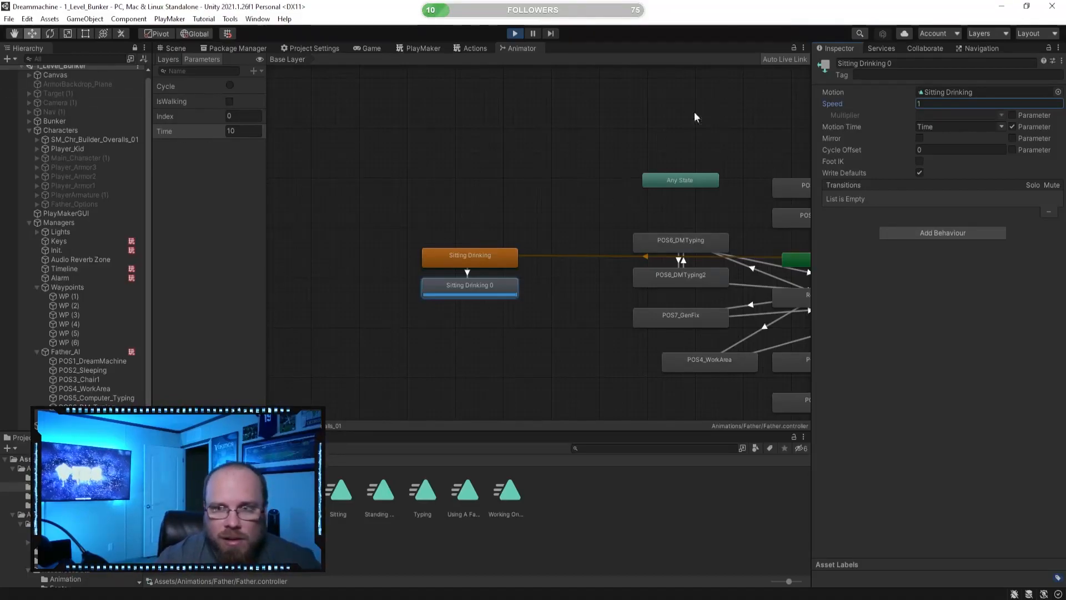
pyautogui.click(517, 34)
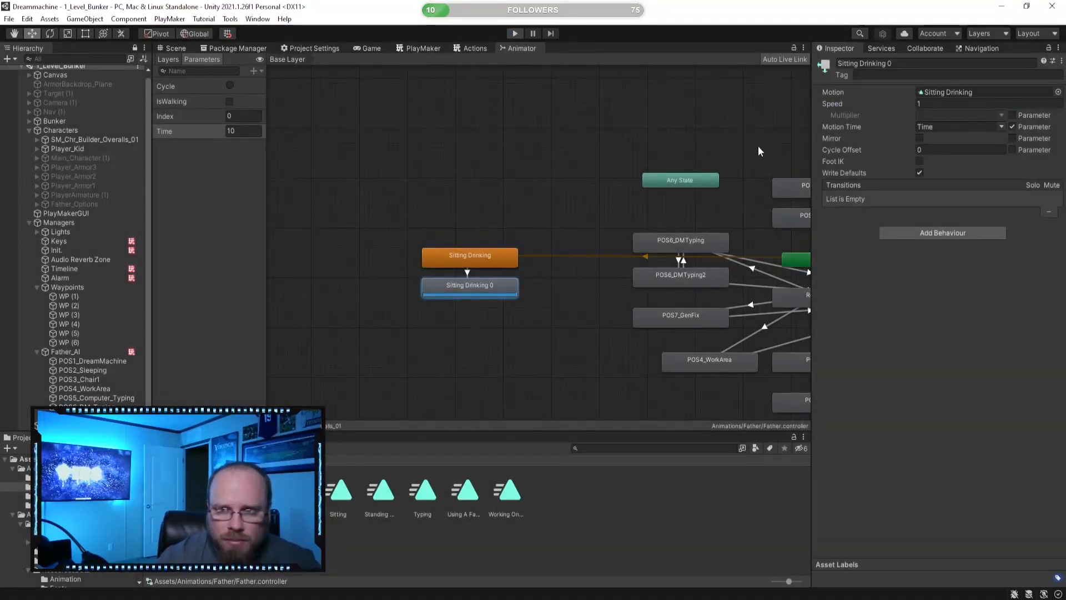
# - Set the speed of the Sitting Drinking 0 state to 0.5
pyautogui.click(950, 104)
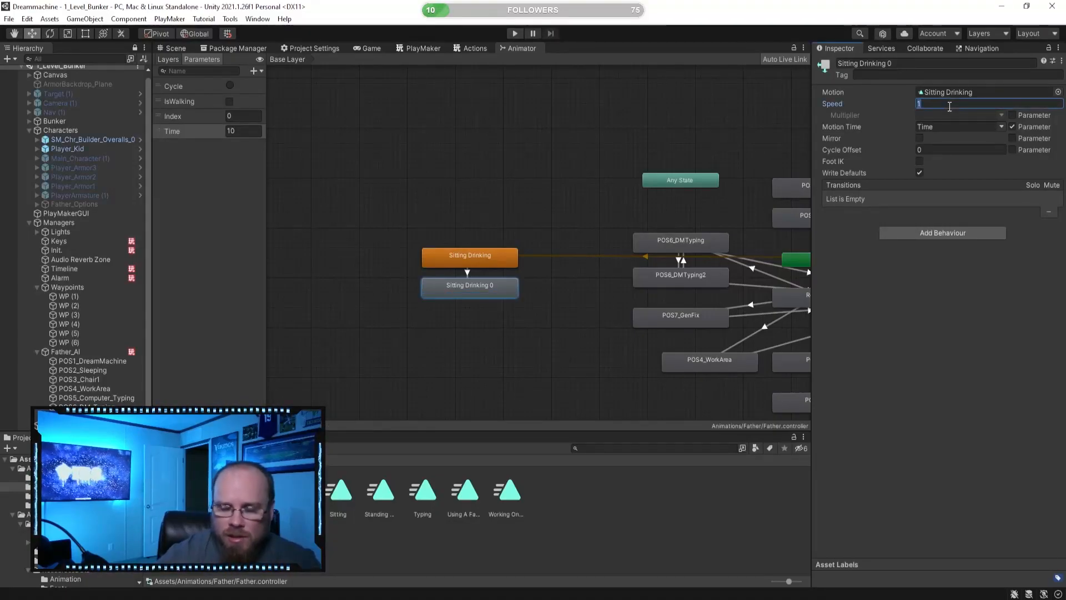
pyautogui.write('.5')
pyautogui.press('Return')
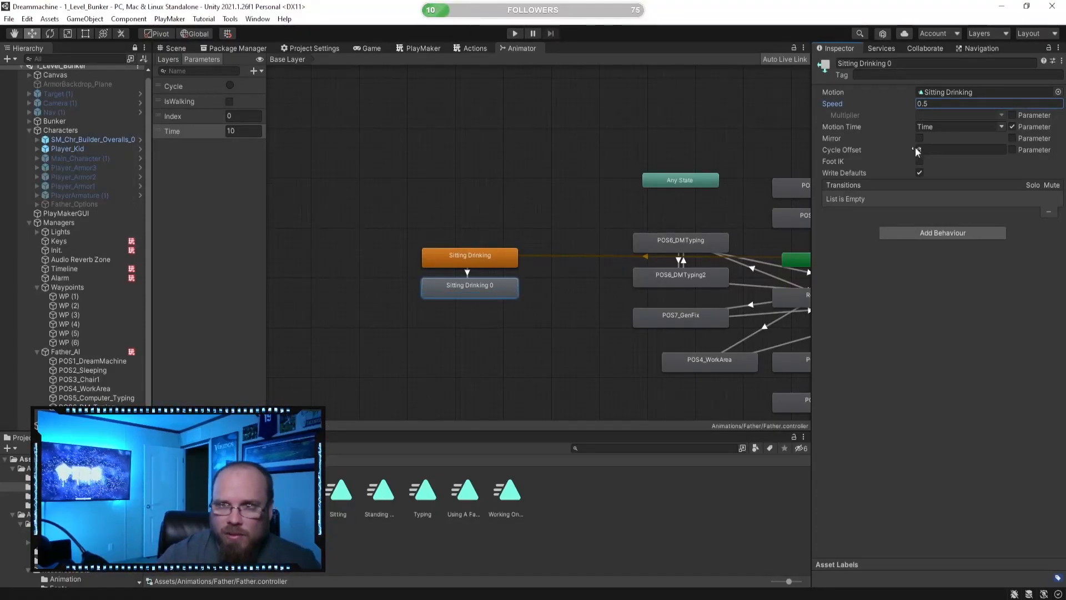
# - Disable the Motion Time parameter on Sitting Drinking 0 and delete the Time parameter from the controller
pyautogui.click(1012, 126)
pyautogui.click(191, 134)
pyautogui.rightClick(194, 139)
pyautogui.click(223, 144)
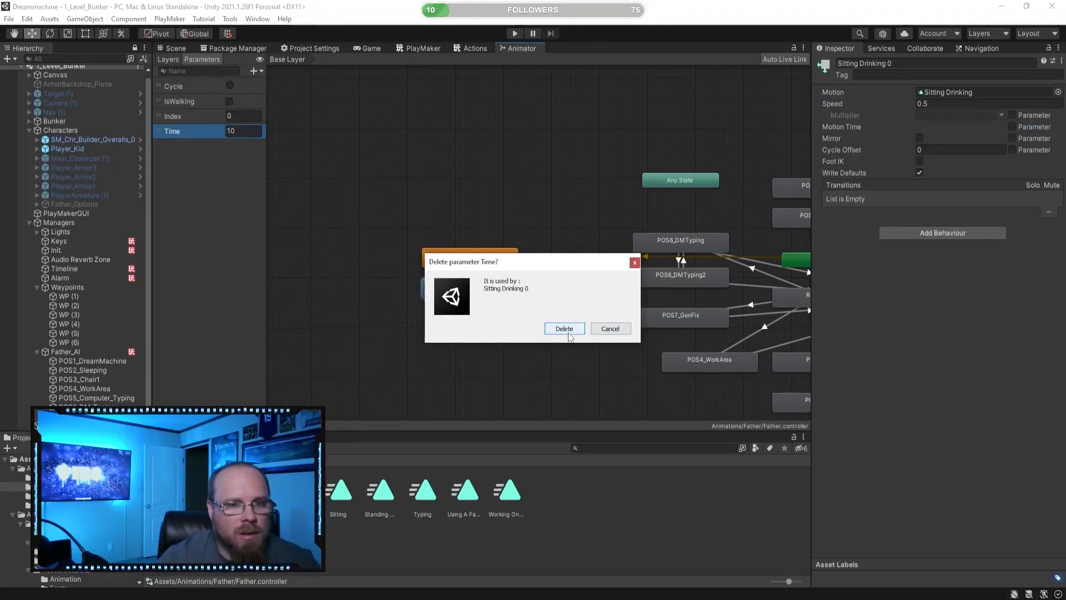
pyautogui.click(569, 334)
# - Make a return transition from Sitting Drinking 0 to Sitting Drinking
pyautogui.click(472, 258)
pyautogui.click(484, 291)
pyautogui.click(495, 264)
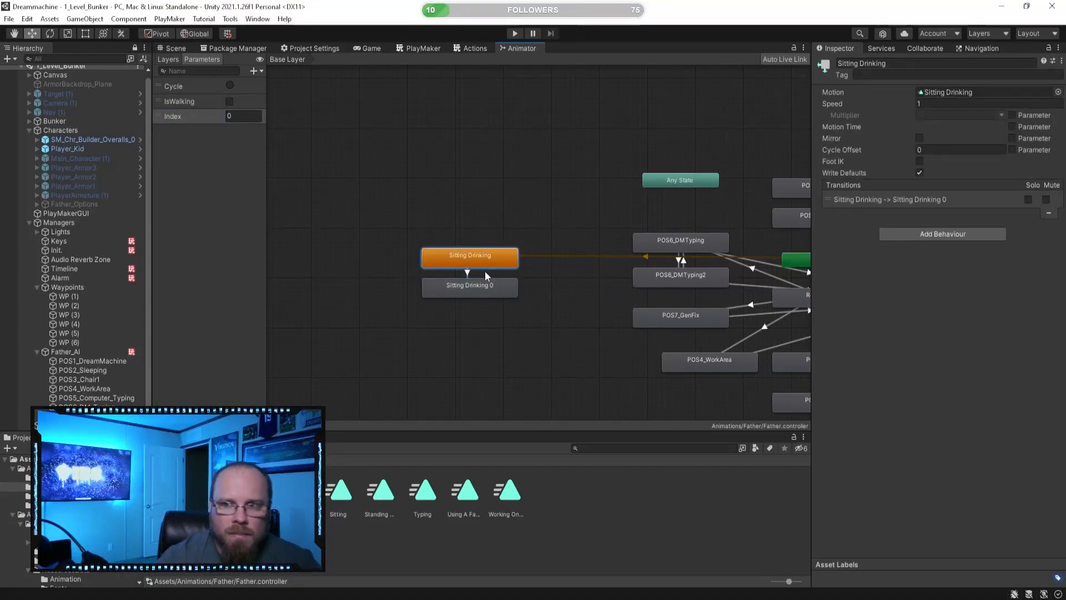
pyautogui.click(480, 296)
pyautogui.rightClick(486, 288)
pyautogui.click(519, 295)
pyautogui.click(495, 258)
pyautogui.click(473, 272)
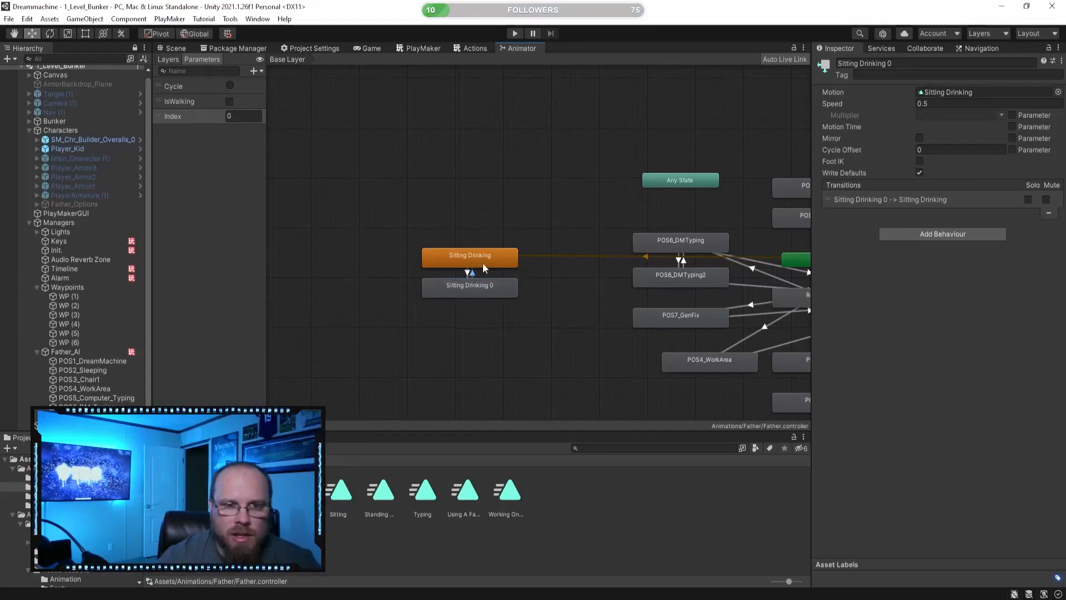
pyautogui.click(489, 287)
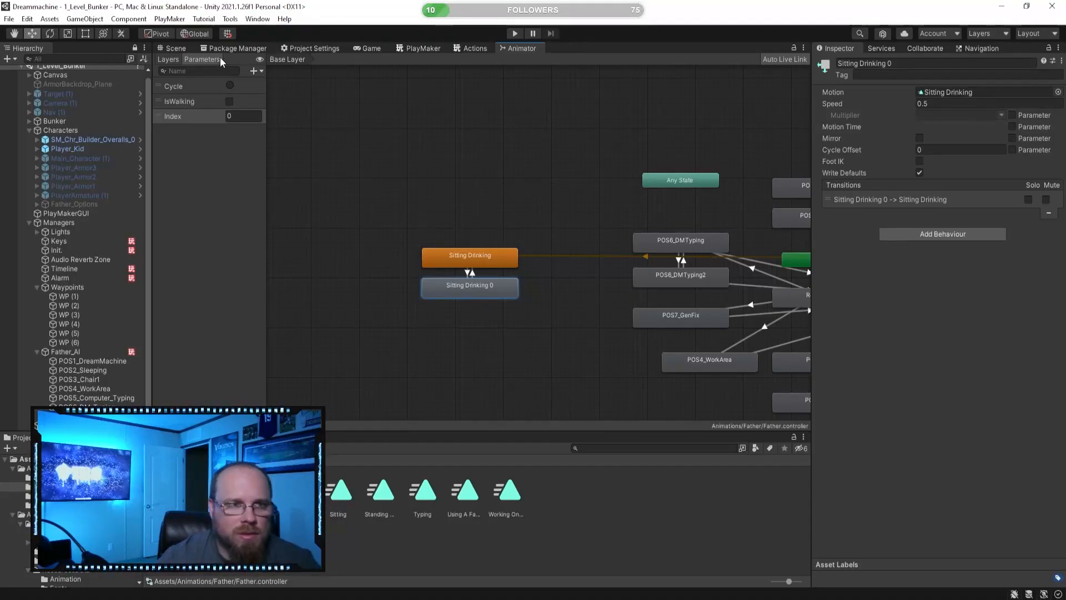
# - Run the game and watch the father's seated drinking motion in the scene, comparing it with the active state in the animator graph
pyautogui.click(177, 48)
pyautogui.click(515, 33)
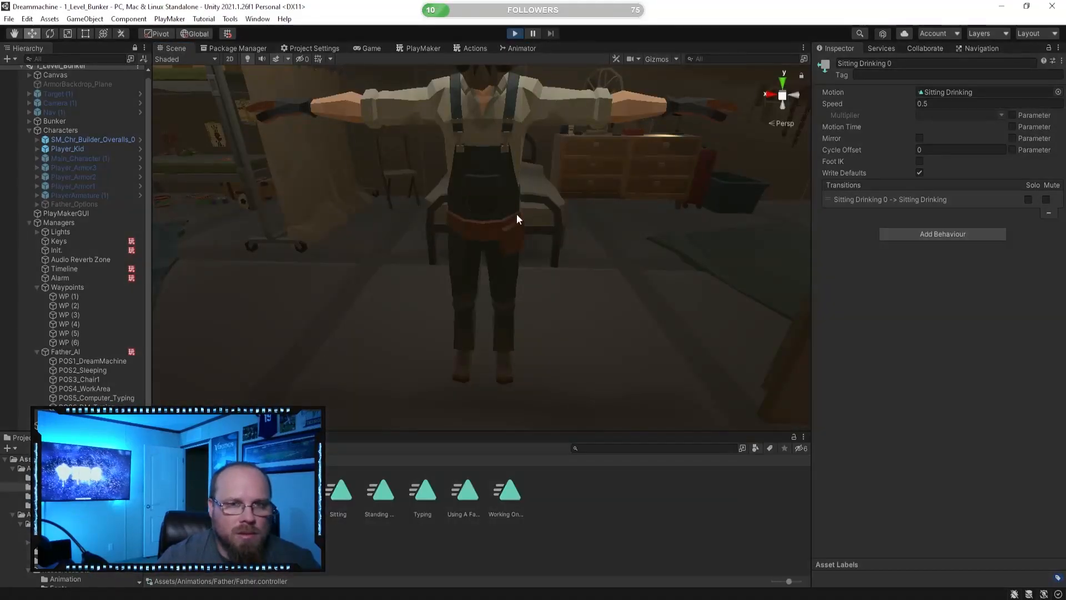
pyautogui.click(172, 48)
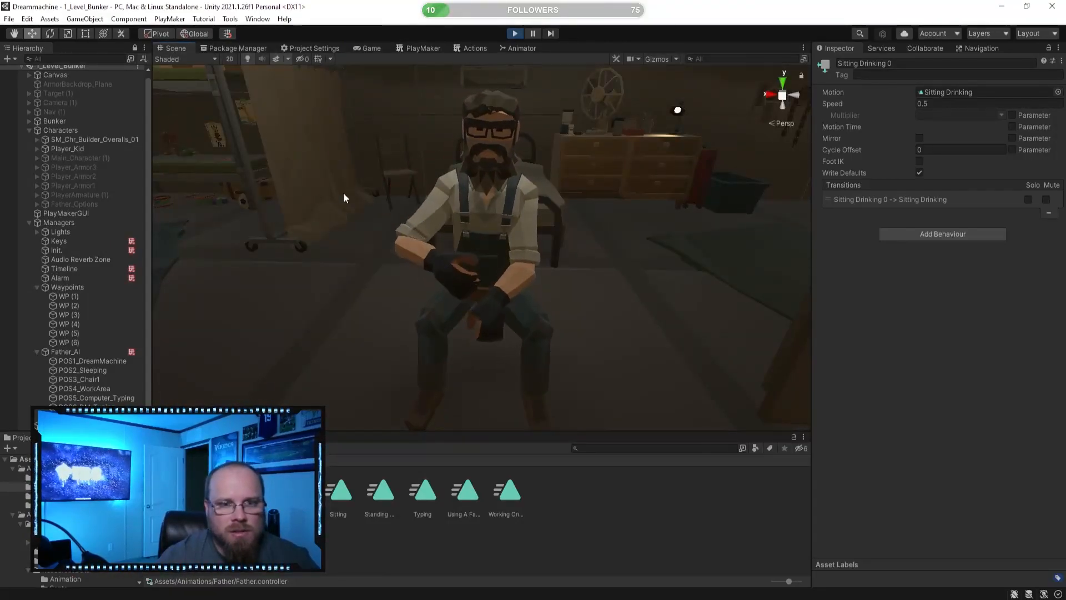
pyautogui.click(436, 49)
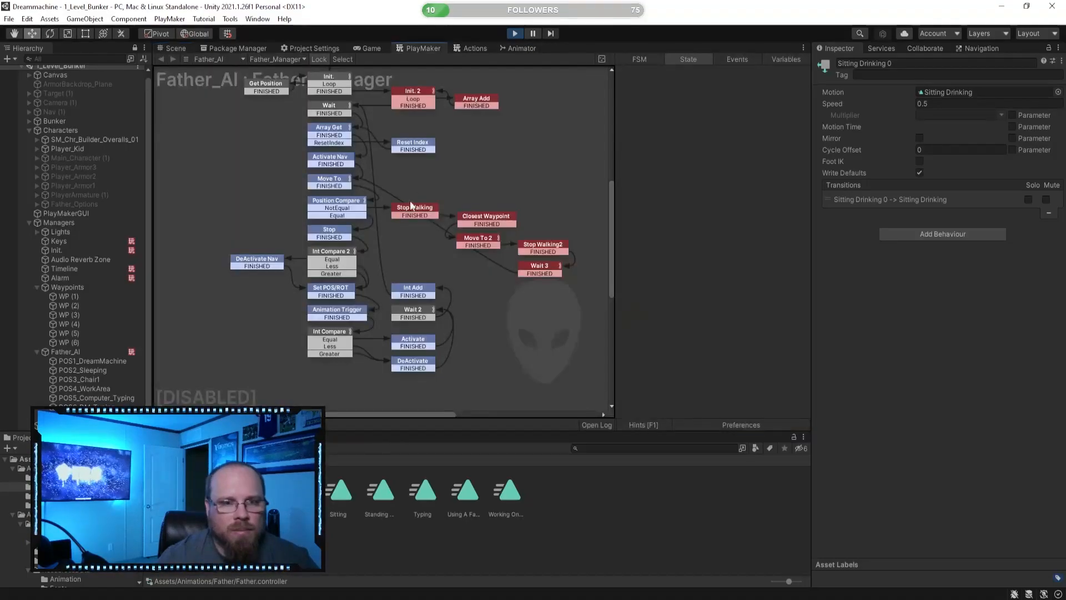
pyautogui.click(176, 49)
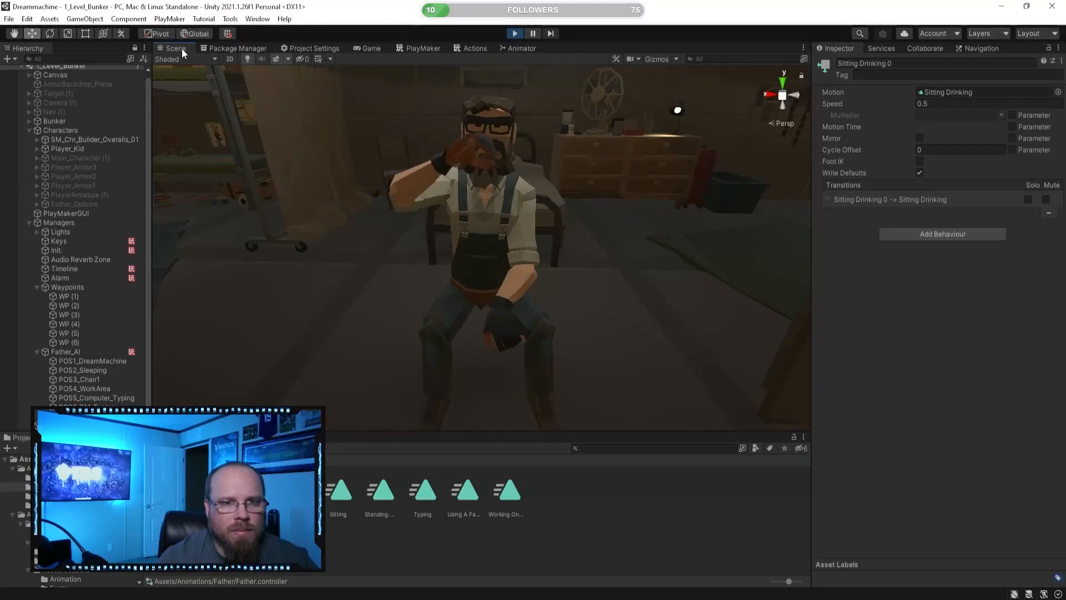
pyautogui.click(525, 49)
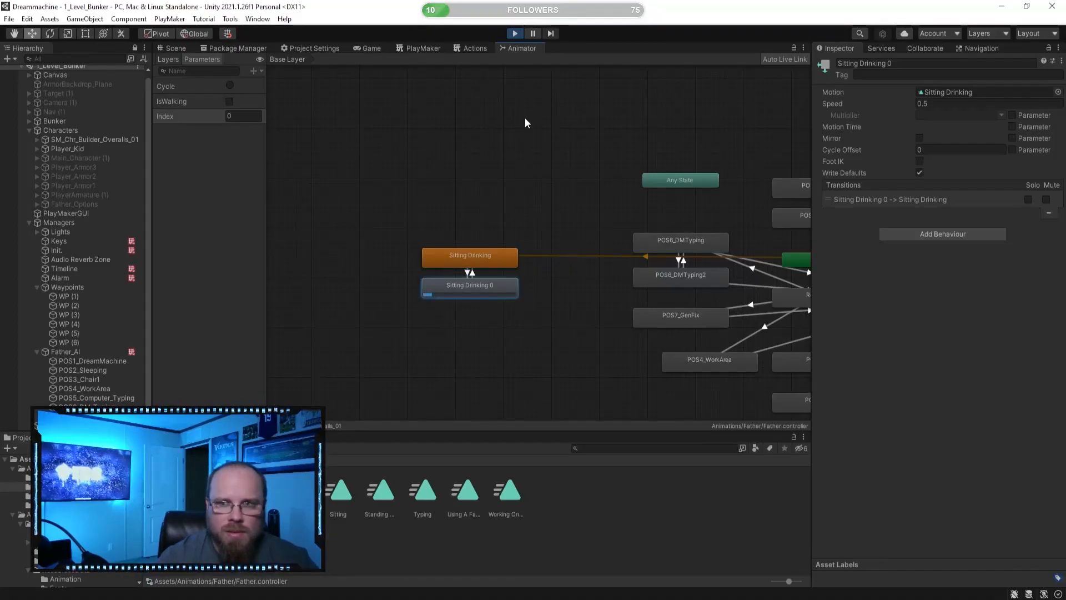
pyautogui.click(177, 48)
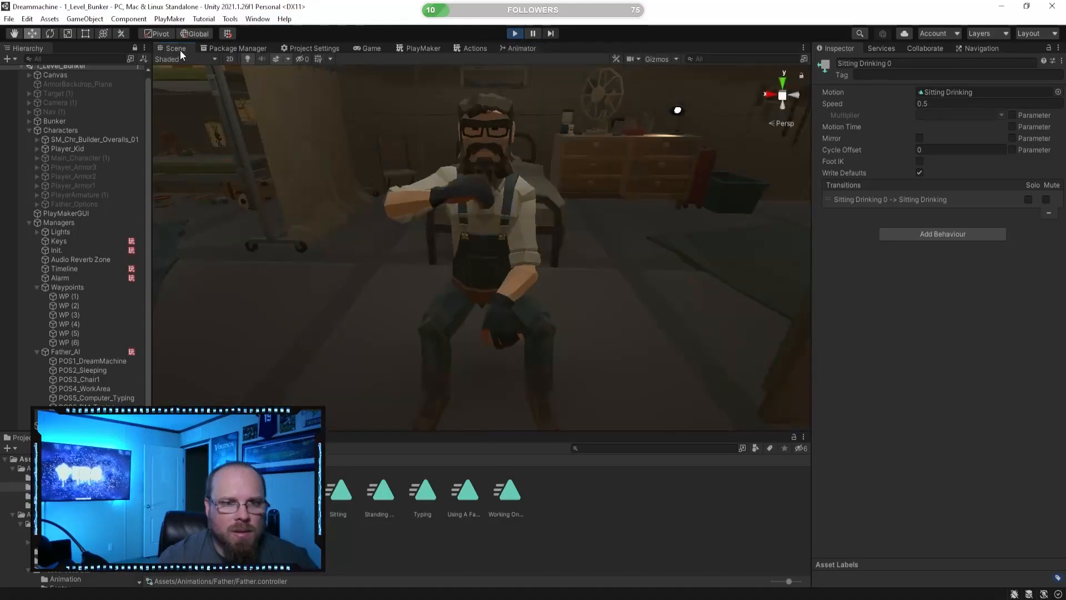
pyautogui.click(424, 49)
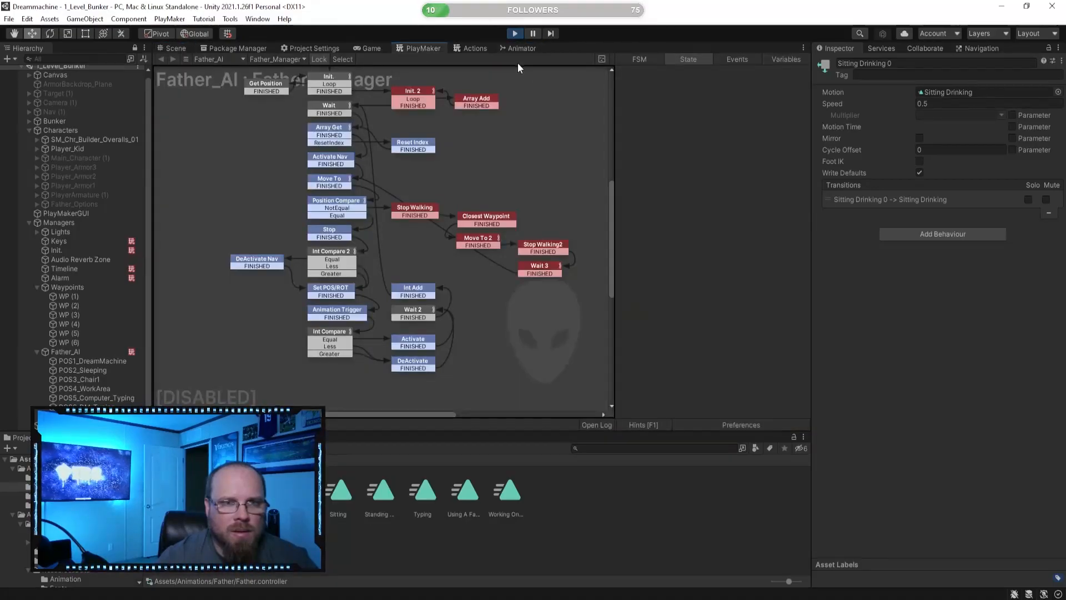
pyautogui.click(176, 48)
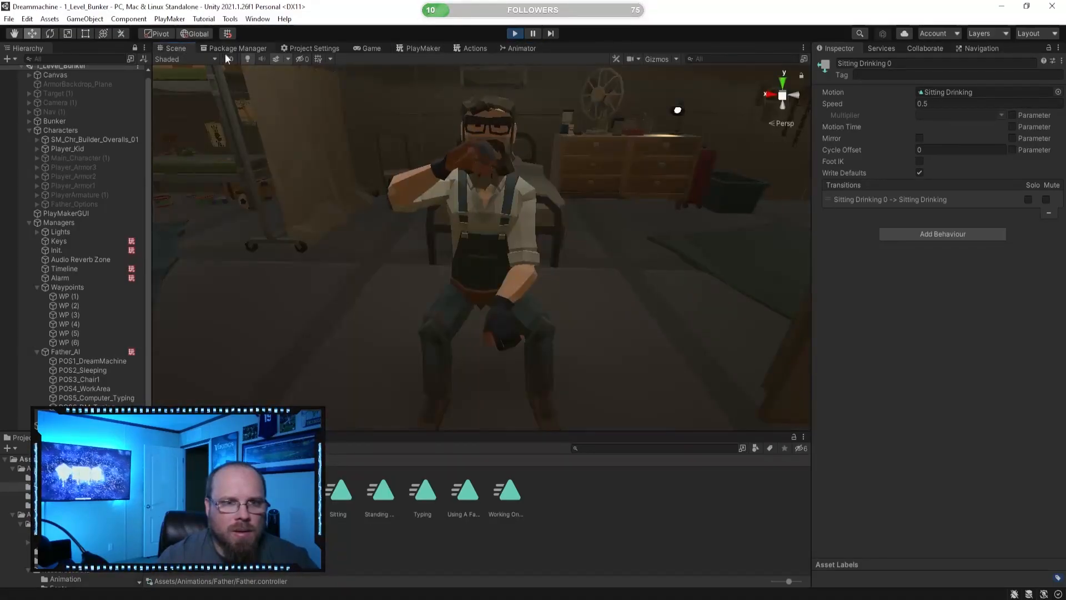
pyautogui.click(520, 50)
pyautogui.click(533, 33)
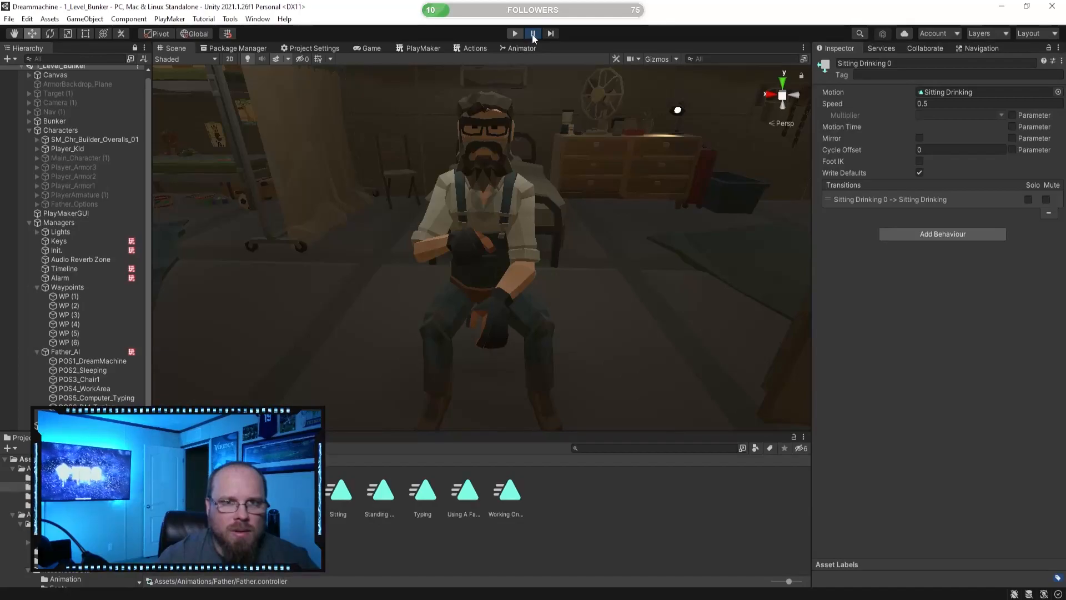
# - Try a much longer blend for the transition from Sitting Drinking to Sitting Drinking 0, preview it, and undo the change
pyautogui.click(515, 48)
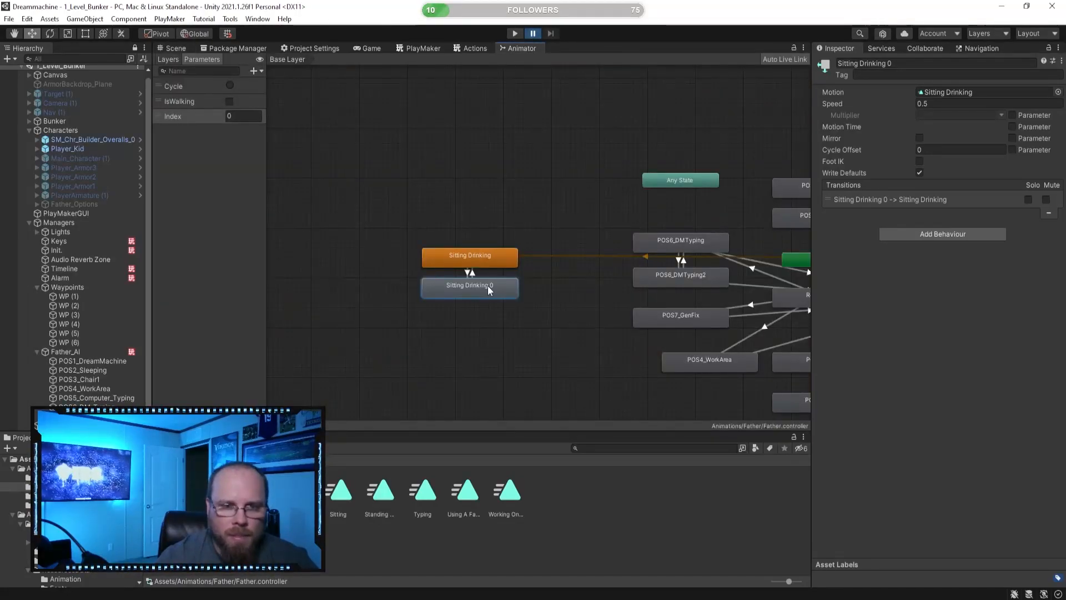
pyautogui.click(467, 273)
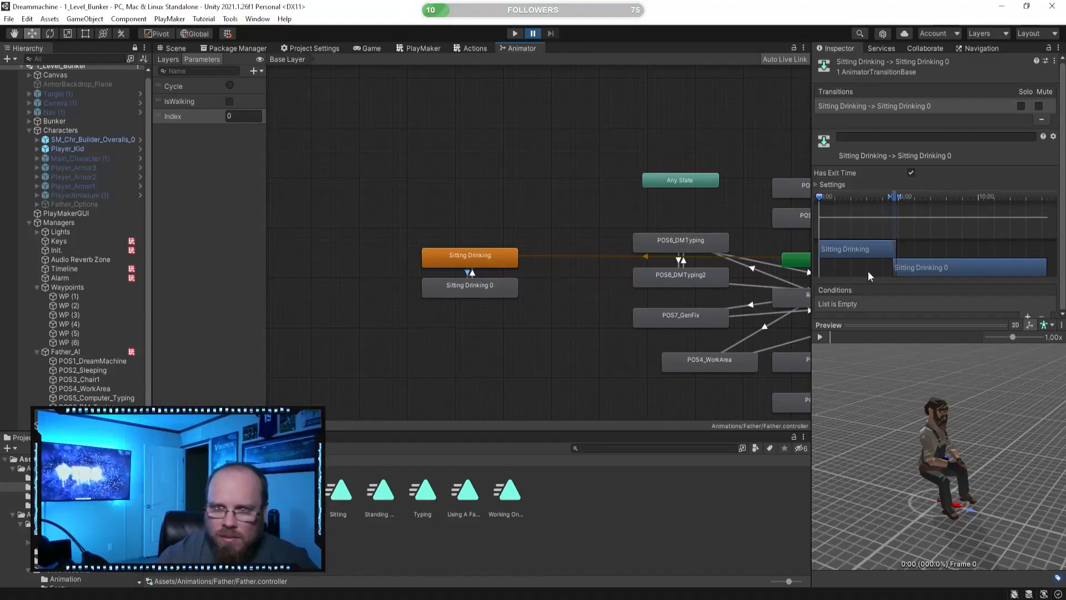
pyautogui.moveTo(898, 197); pyautogui.dragTo(1024, 205)
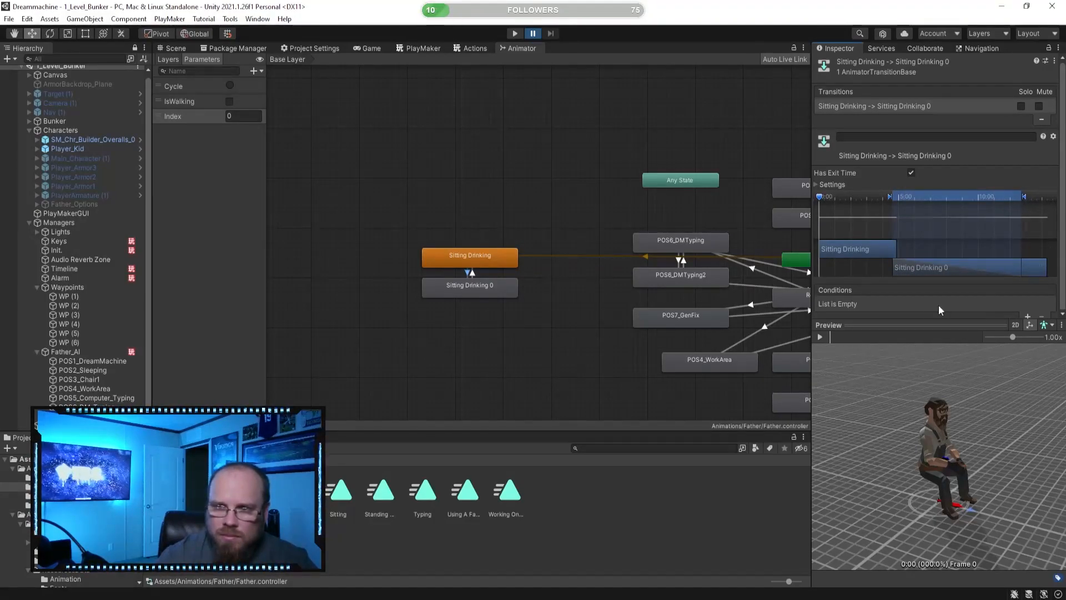
pyautogui.click(821, 338)
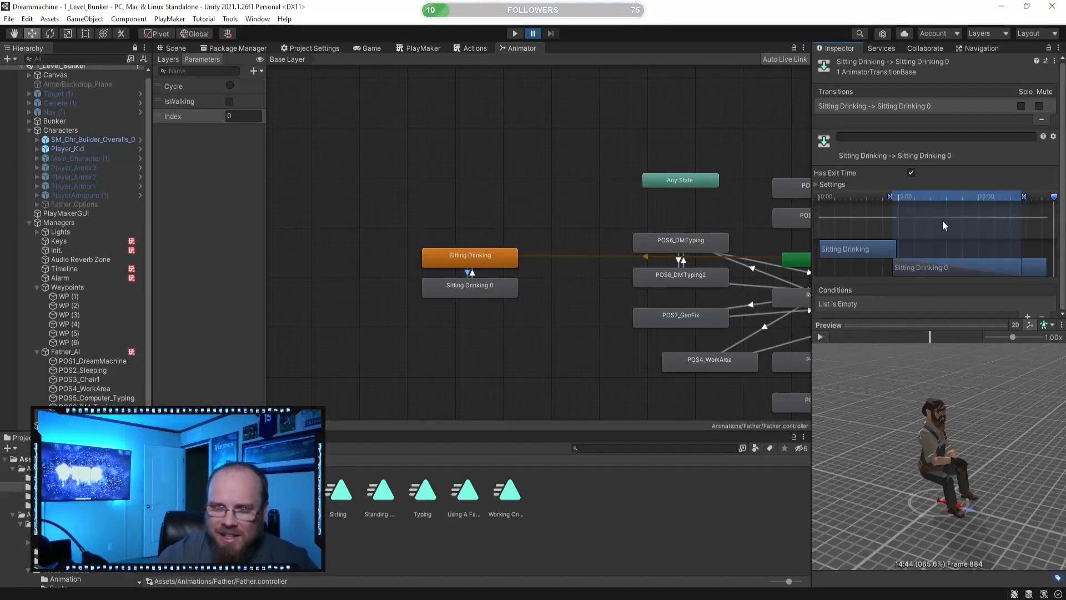
pyautogui.hotkey('ctrl', 'z')
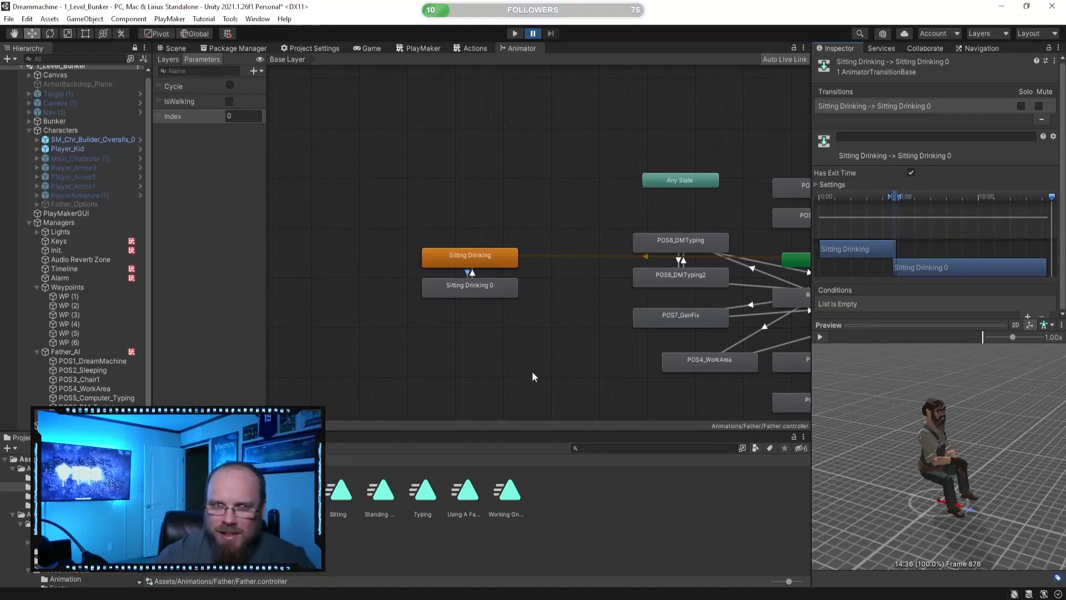
# - Set the speed of Sitting Drinking 0 to 0.1 and its cycle offset to 0.82, saving the scene
pyautogui.click(481, 292)
pyautogui.click(941, 105)
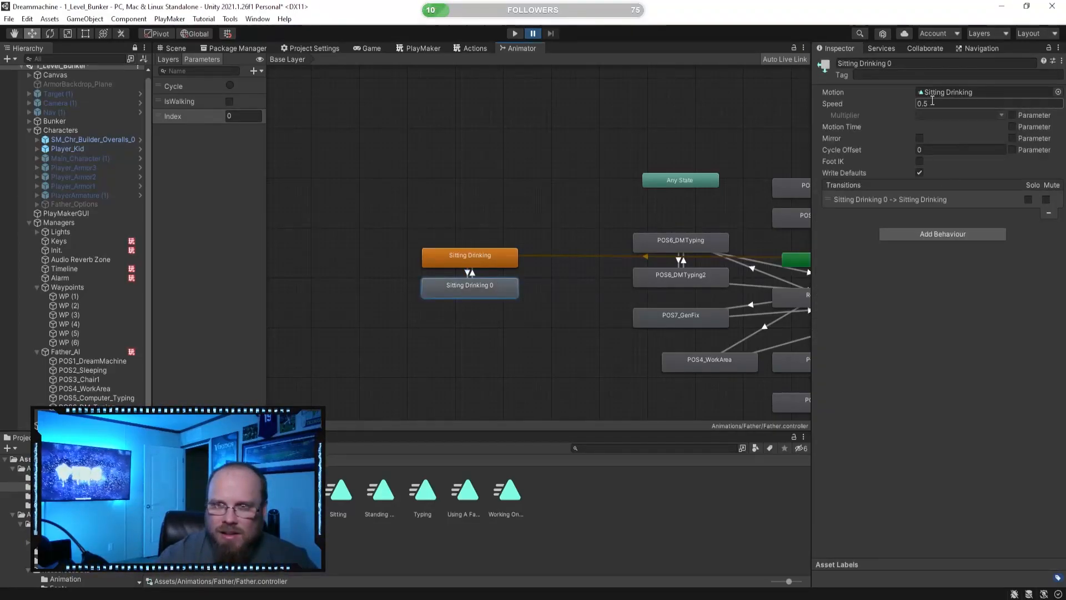
pyautogui.write('0')
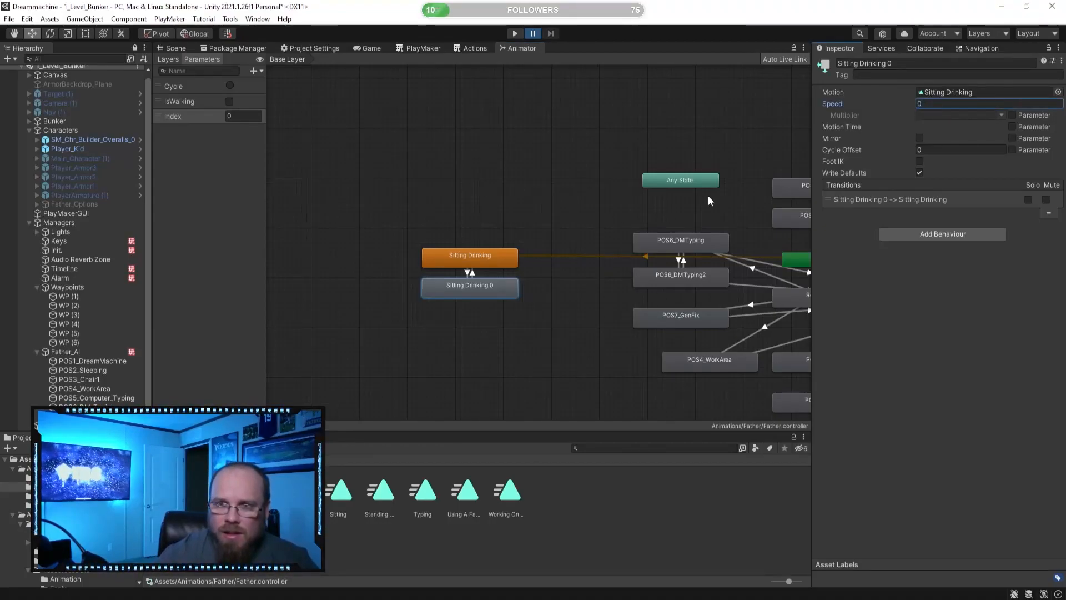
pyautogui.hotkey('ctrl', 's')
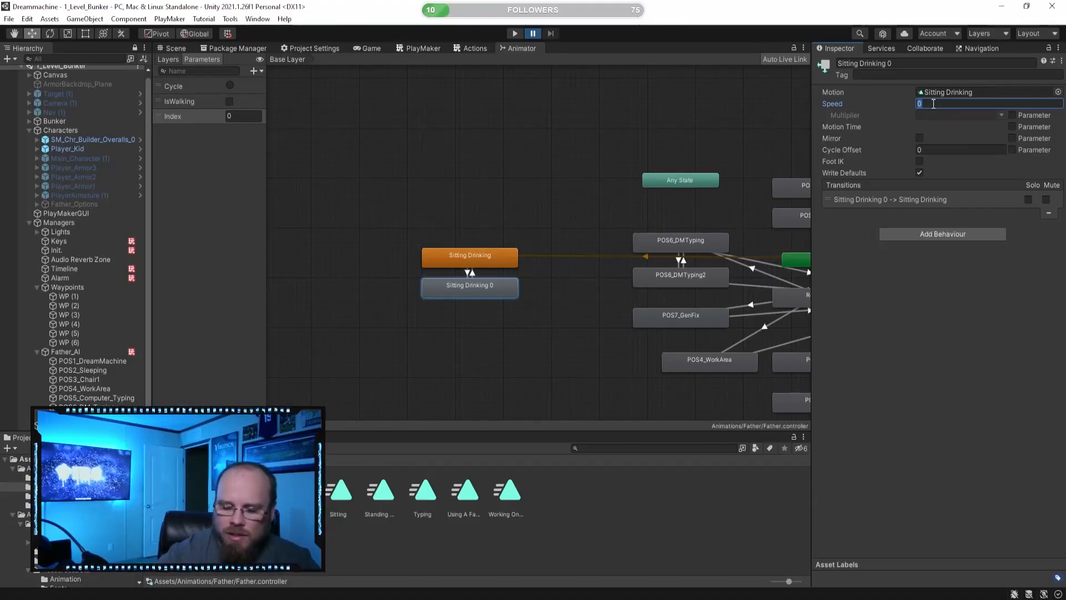
pyautogui.click(927, 151)
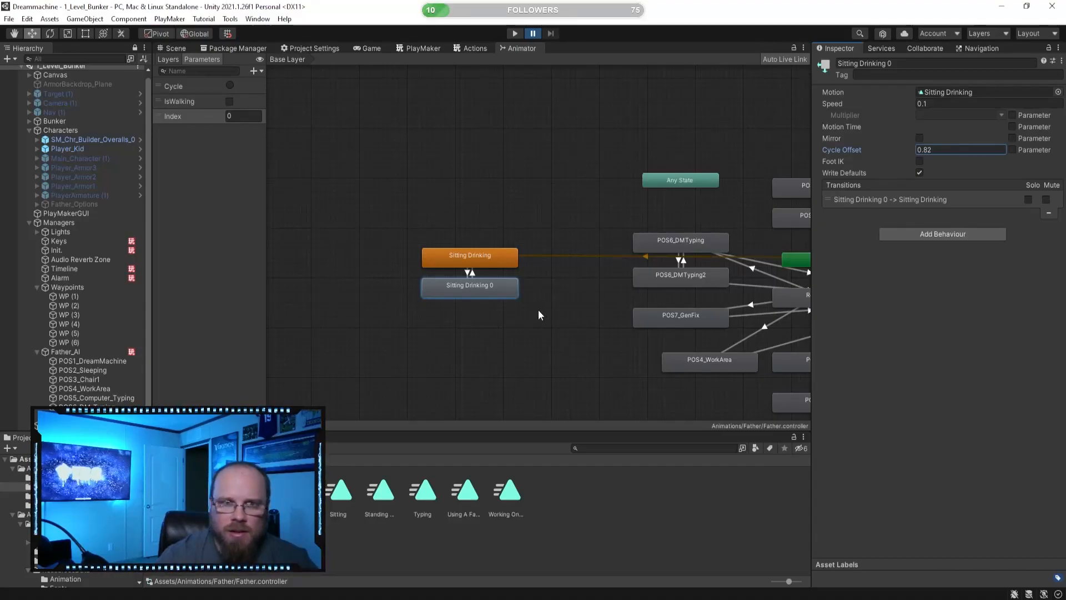
# - Play the preview of the transition from Sitting Drinking to Sitting Drinking 0 and stop it
pyautogui.click(466, 272)
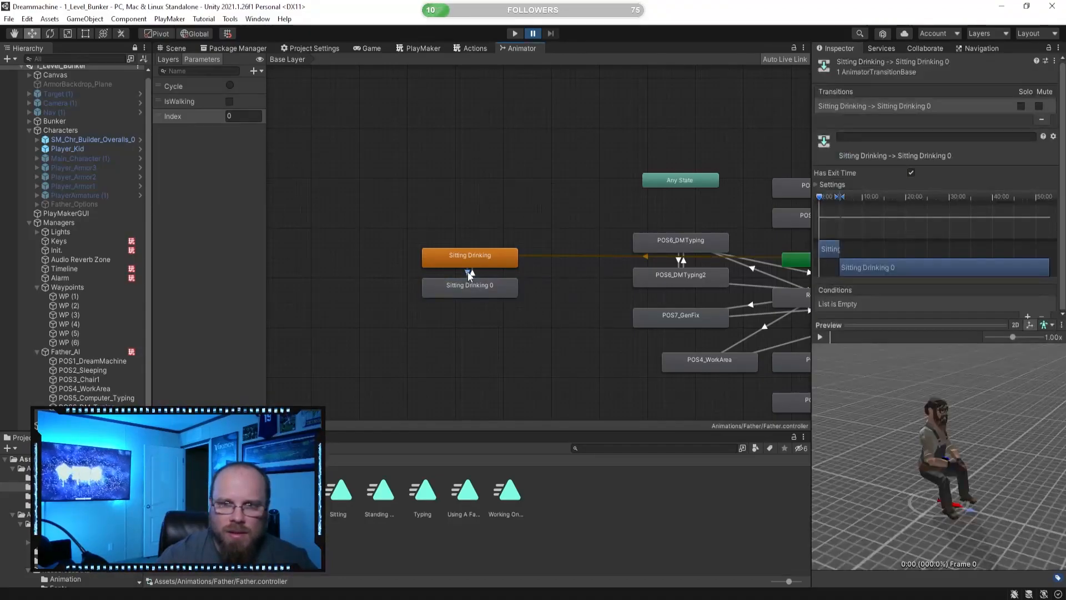
pyautogui.click(825, 336)
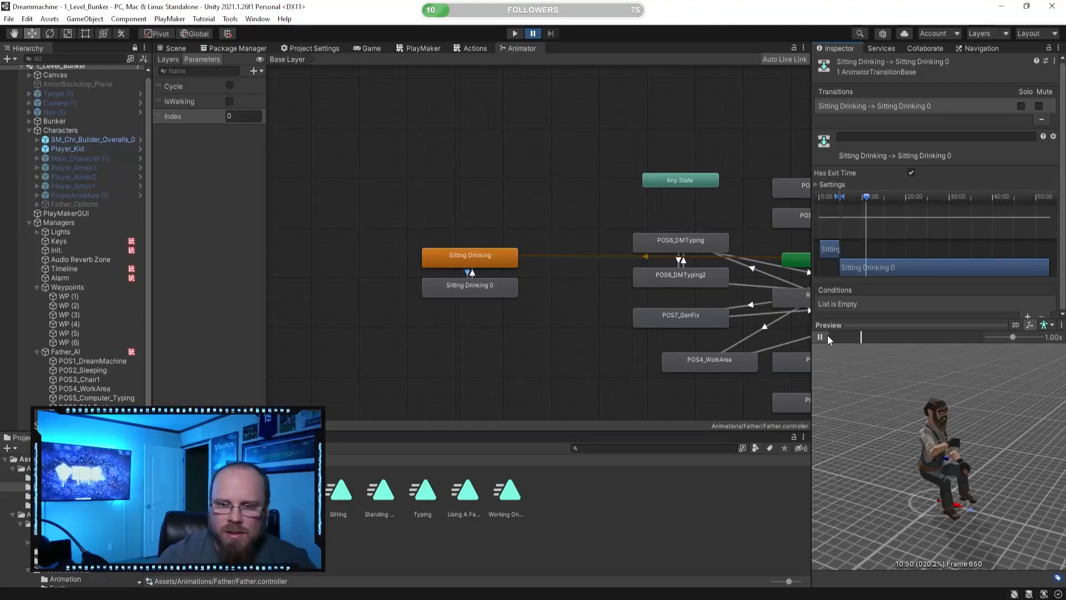
pyautogui.click(825, 335)
# - Turn off the editor's pause mode and delete the Sitting Drinking 0 state from the animator graph
pyautogui.click(534, 33)
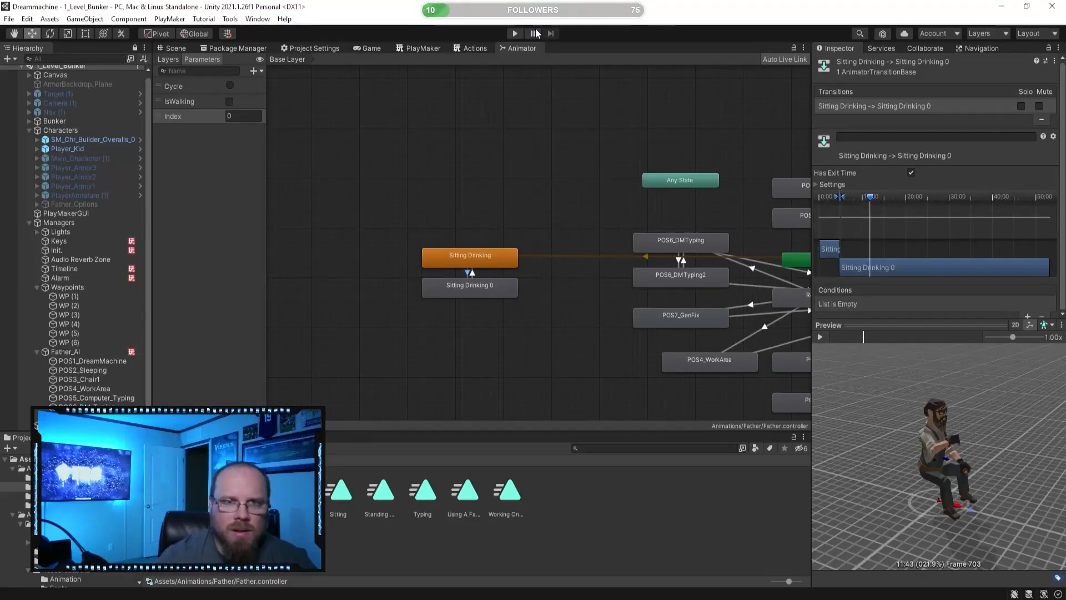
pyautogui.click(460, 287)
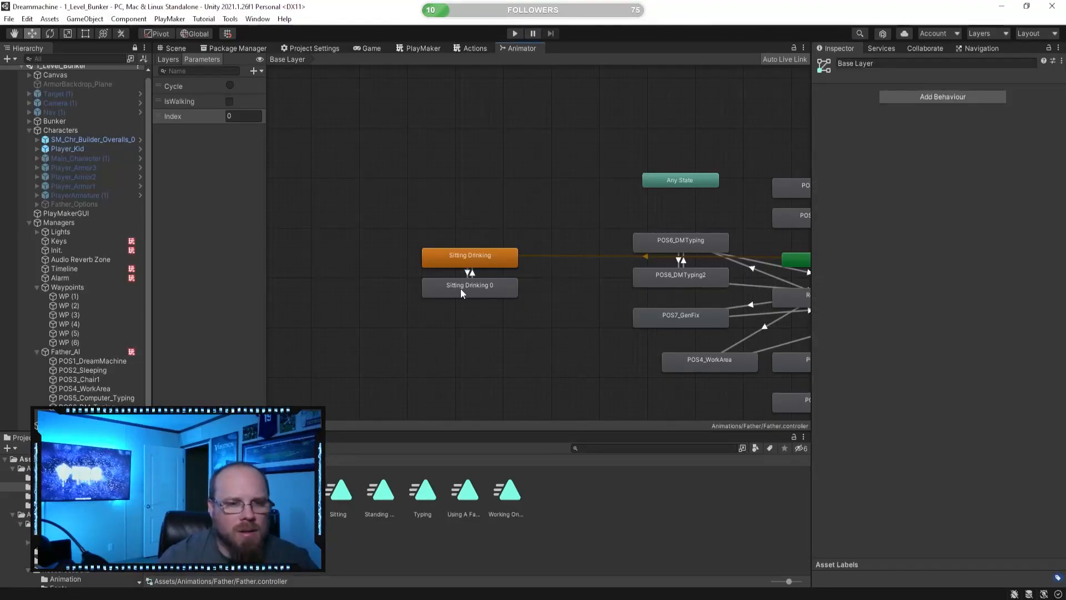
pyautogui.press('Delete')
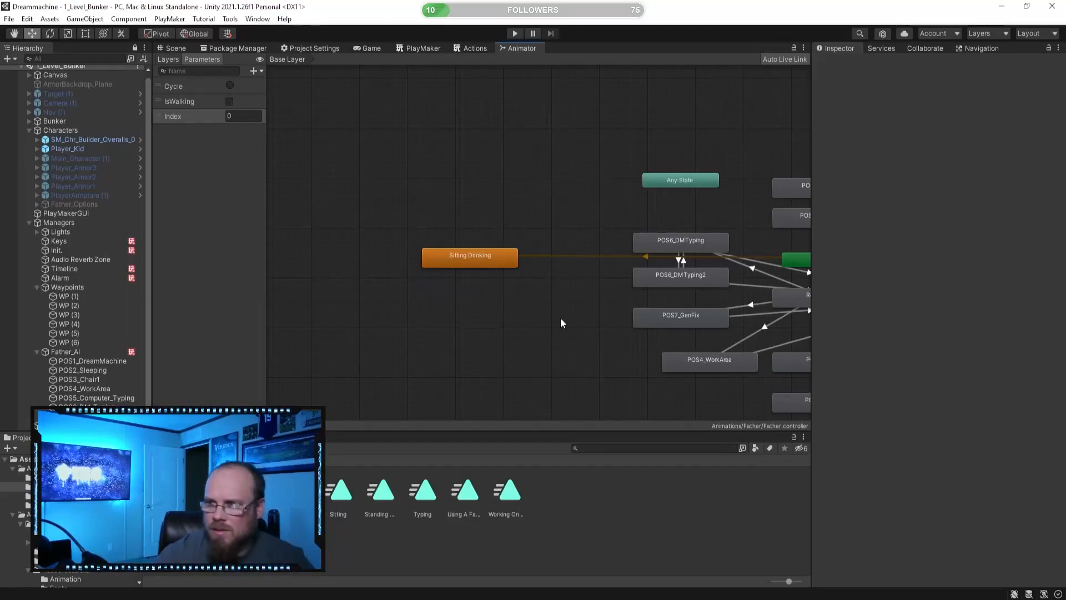
pyautogui.click(454, 255)
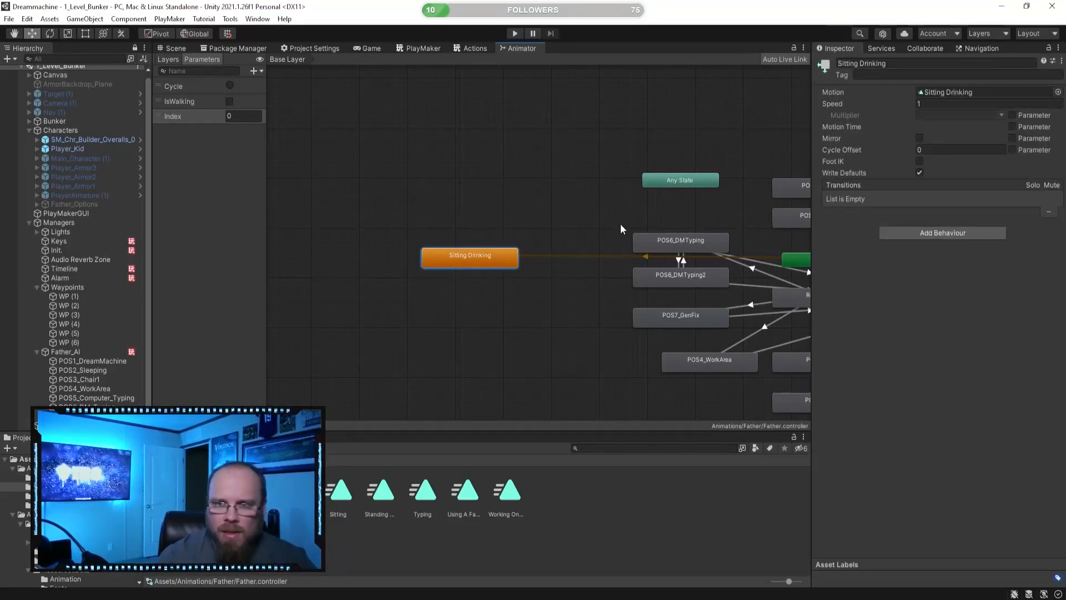
pyautogui.click(549, 290)
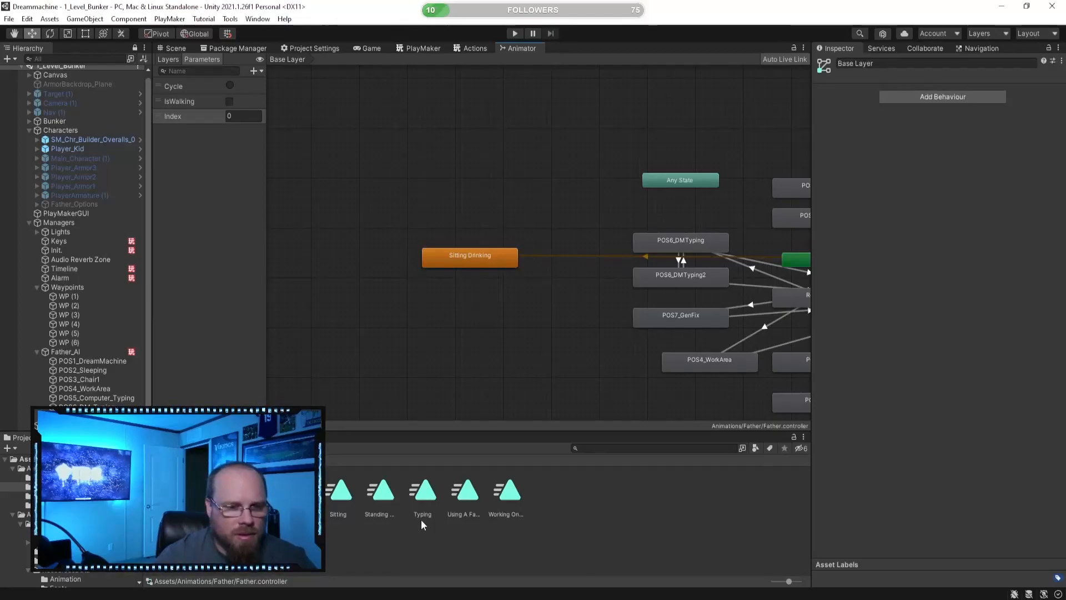
# - Try adding the Sitting clip as a state below Sitting Drinking, with a transition from Sitting Drinking to it, and preview the blend
pyautogui.moveTo(326, 508); pyautogui.dragTo(464, 285)
pyautogui.rightClick(478, 255)
pyautogui.click(511, 262)
pyautogui.click(478, 290)
pyautogui.click(470, 273)
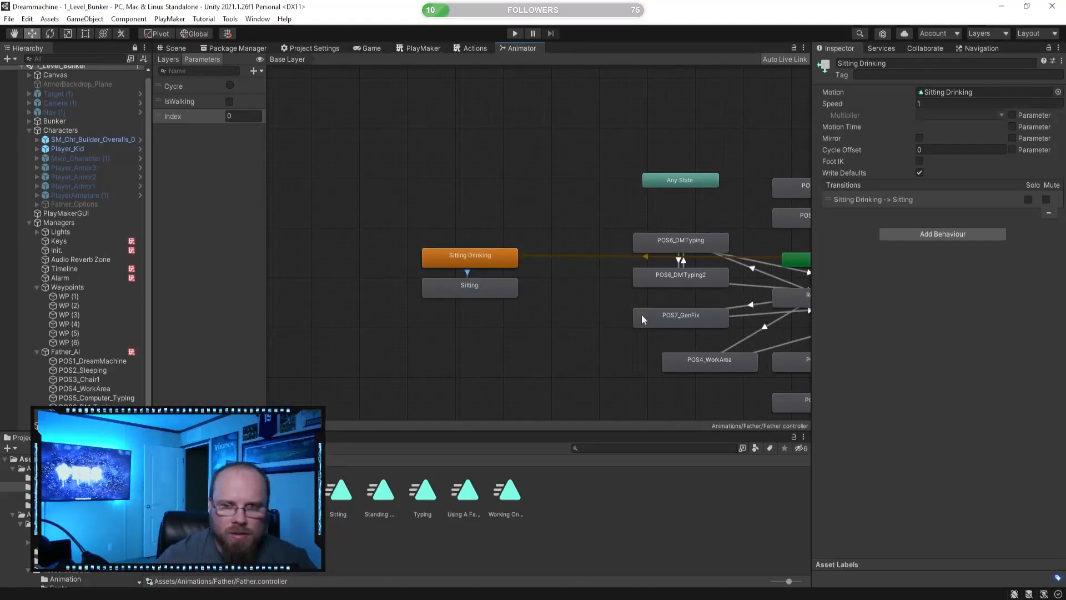
pyautogui.click(821, 337)
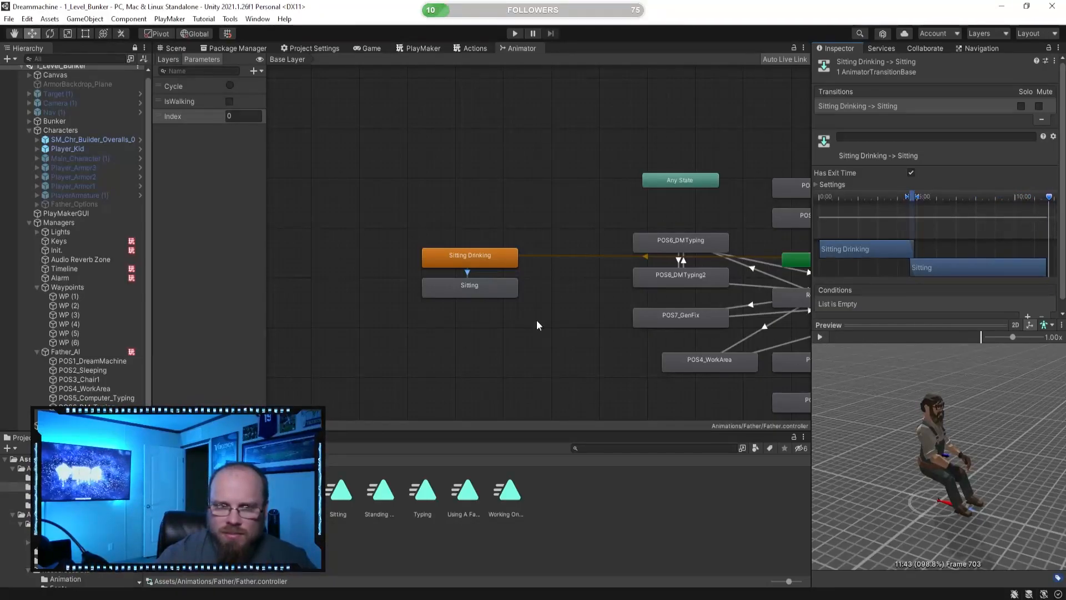
# - Delete the Sitting state below Sitting Drinking together with its transition
pyautogui.click(470, 256)
pyautogui.click(483, 289)
pyautogui.click(507, 259)
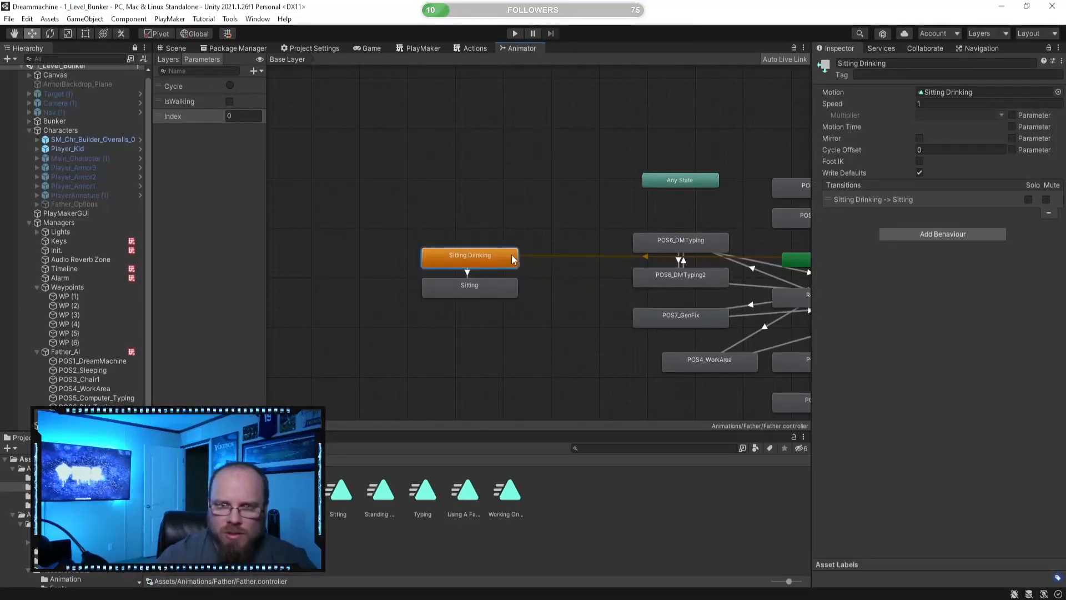
pyautogui.click(499, 273)
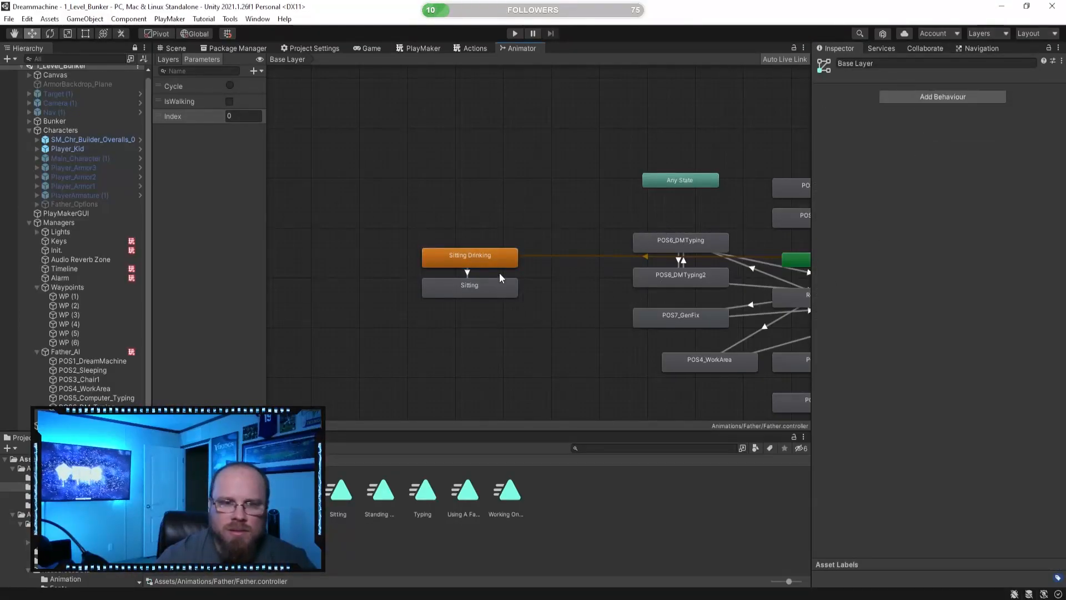
pyautogui.click(505, 289)
pyautogui.press('Delete')
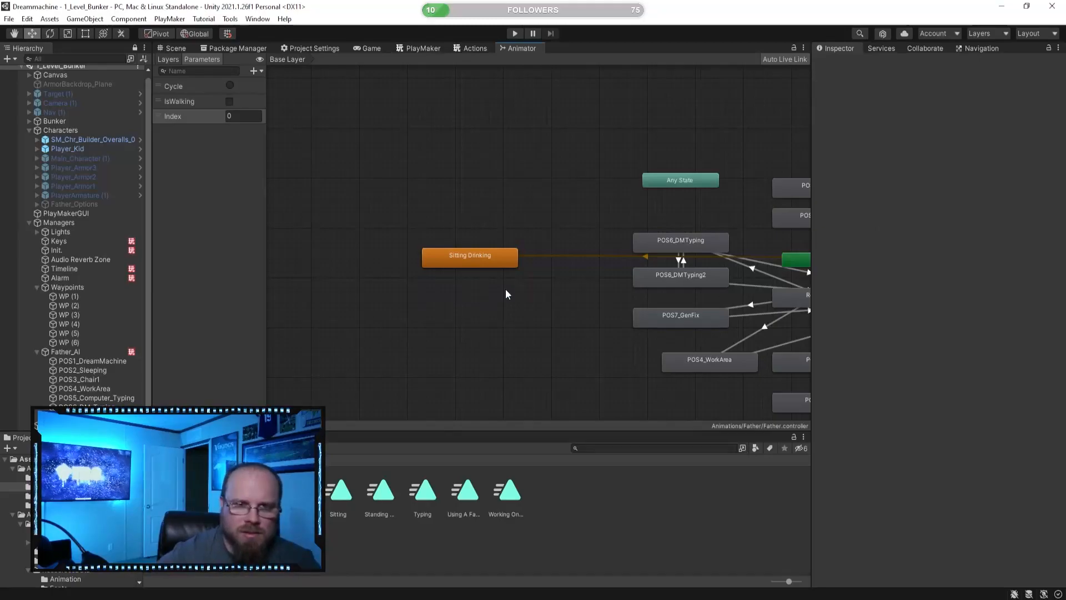
pyautogui.click(509, 259)
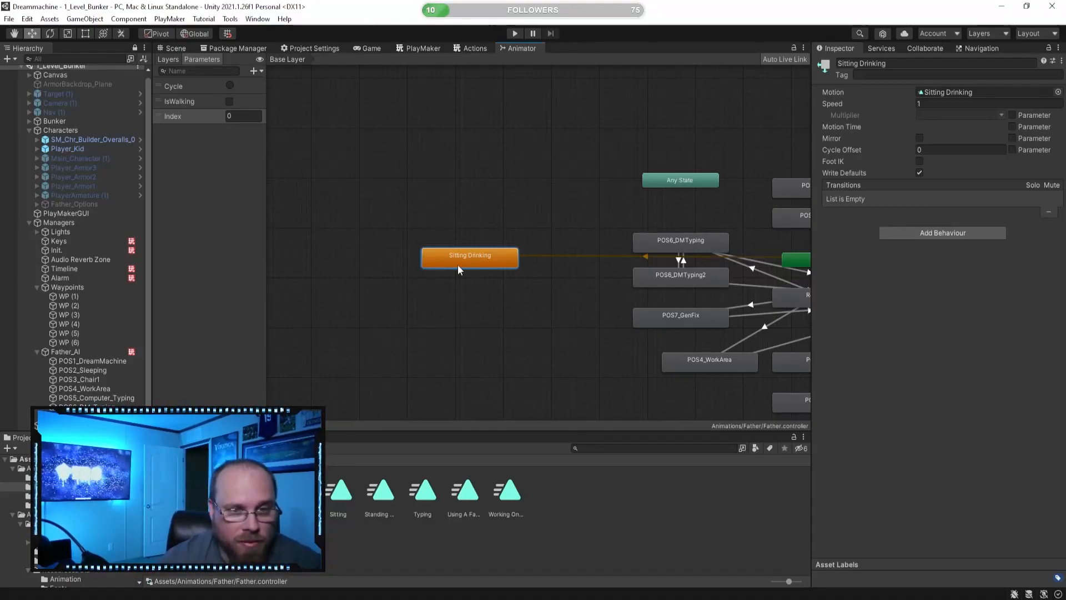
pyautogui.click(500, 280)
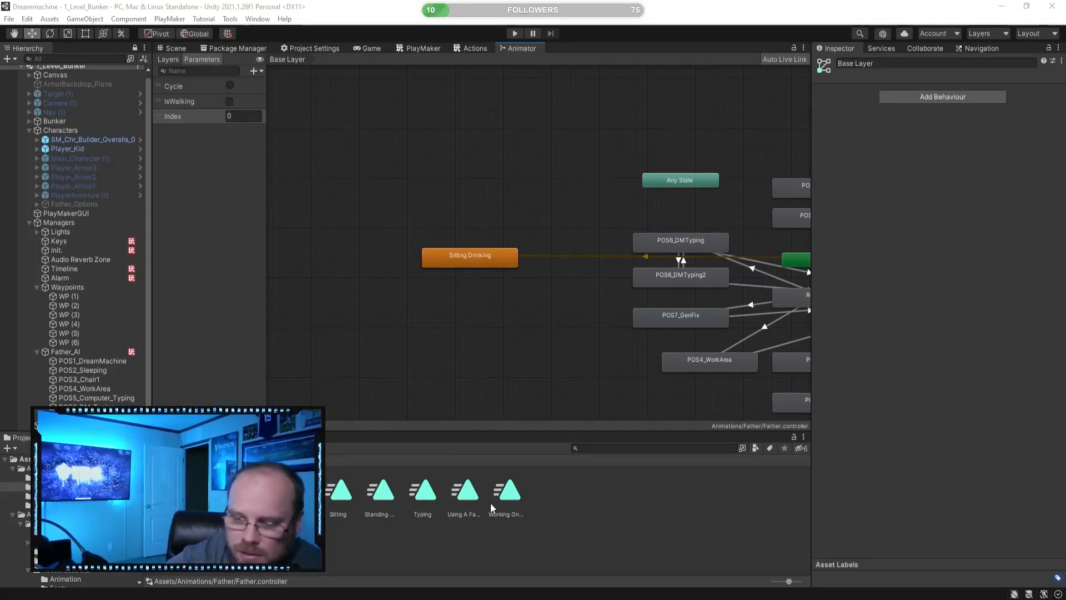
# - Switch to Mixamo in the browser, reload the page, load Sitting Drinking on the character and view the seated character from the front
pyautogui.hotkey('alt', 'Tab')
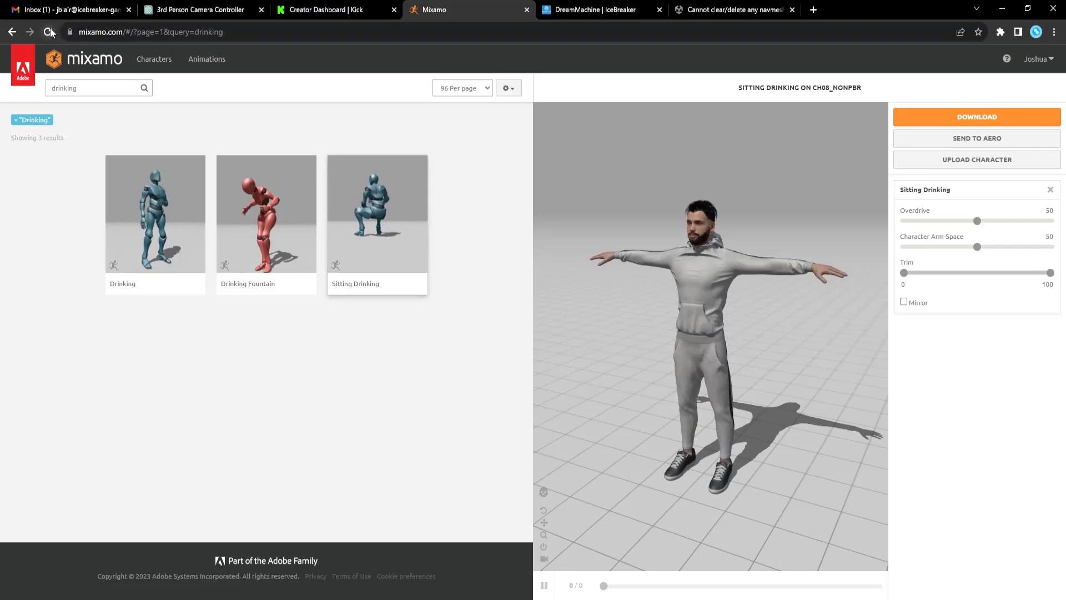
pyautogui.click(342, 206)
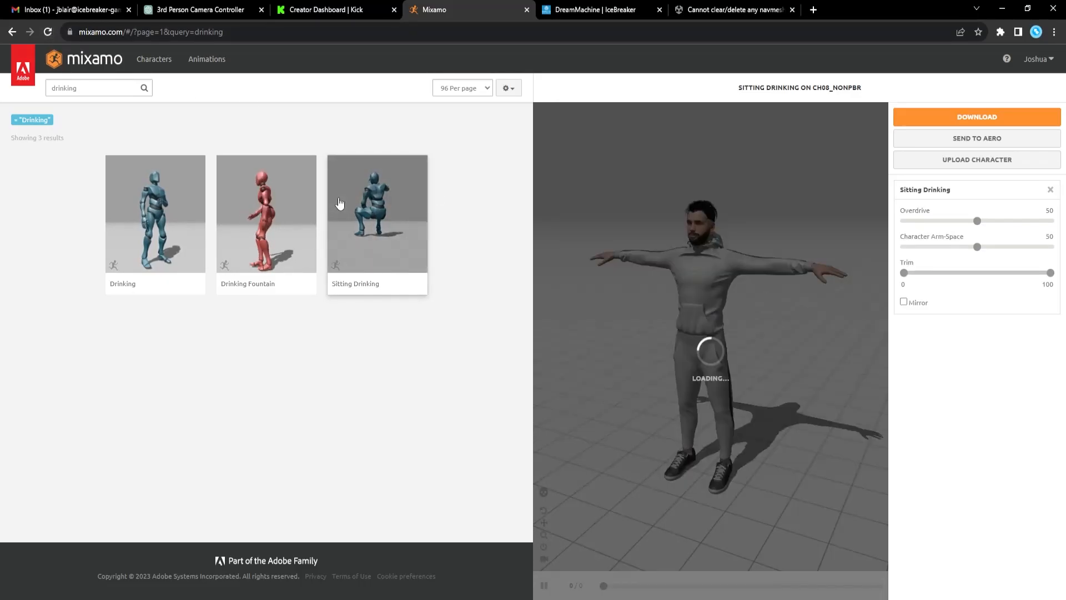
pyautogui.click(48, 32)
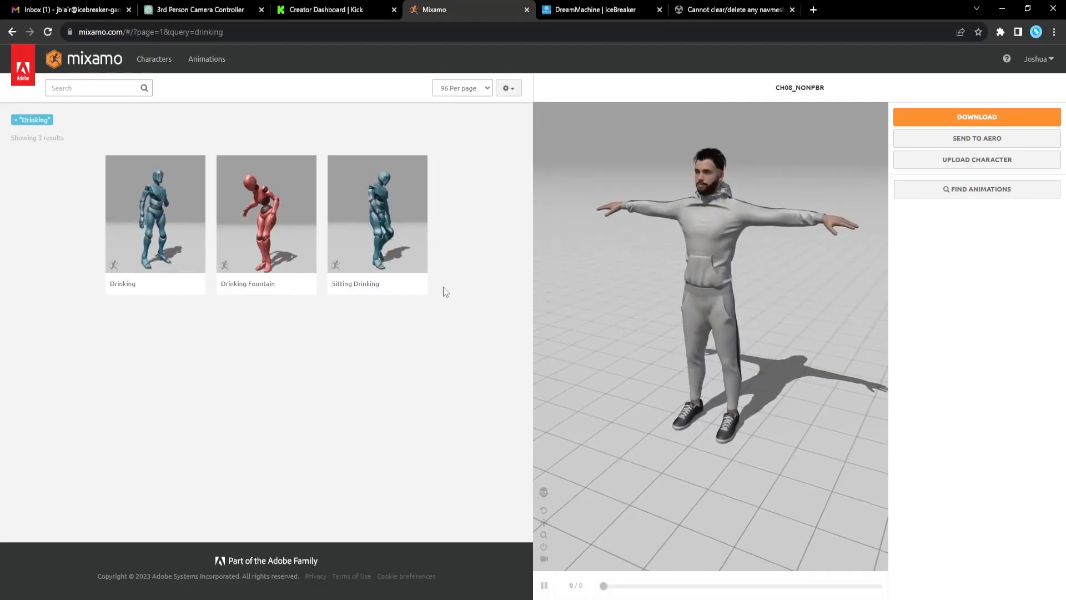
pyautogui.click(391, 211)
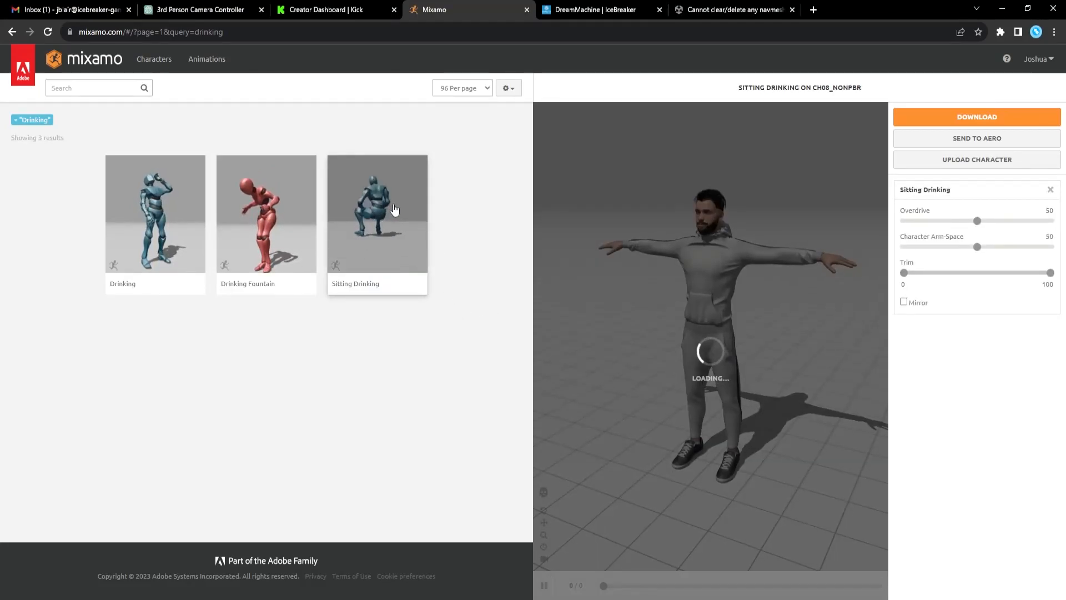
pyautogui.scroll(-3, 596, 438)
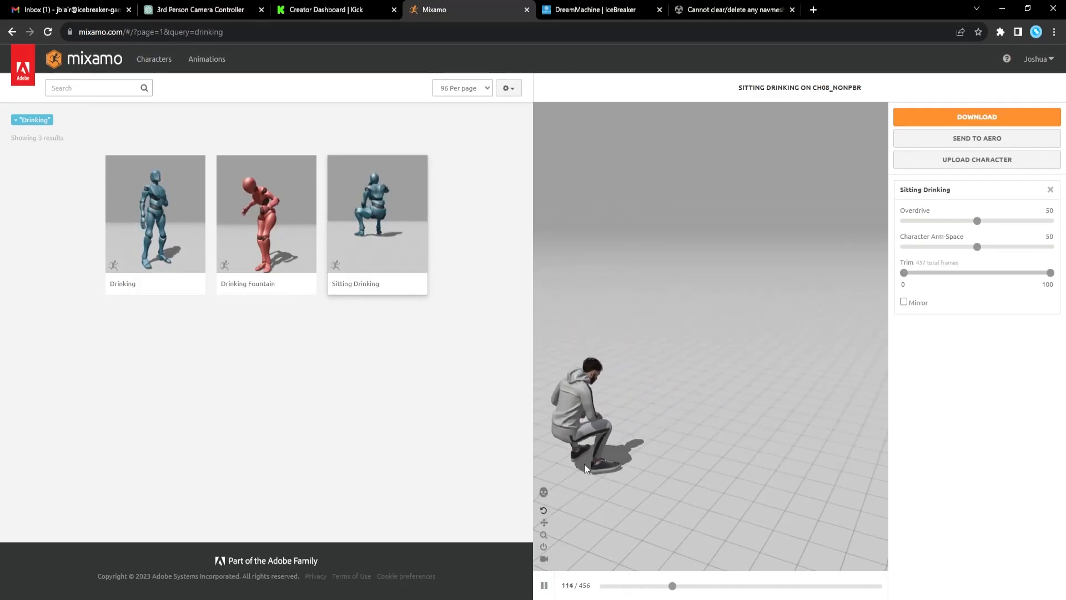
pyautogui.moveTo(722, 441); pyautogui.dragTo(622, 438)
pyautogui.moveTo(655, 305); pyautogui.dragTo(716, 295)
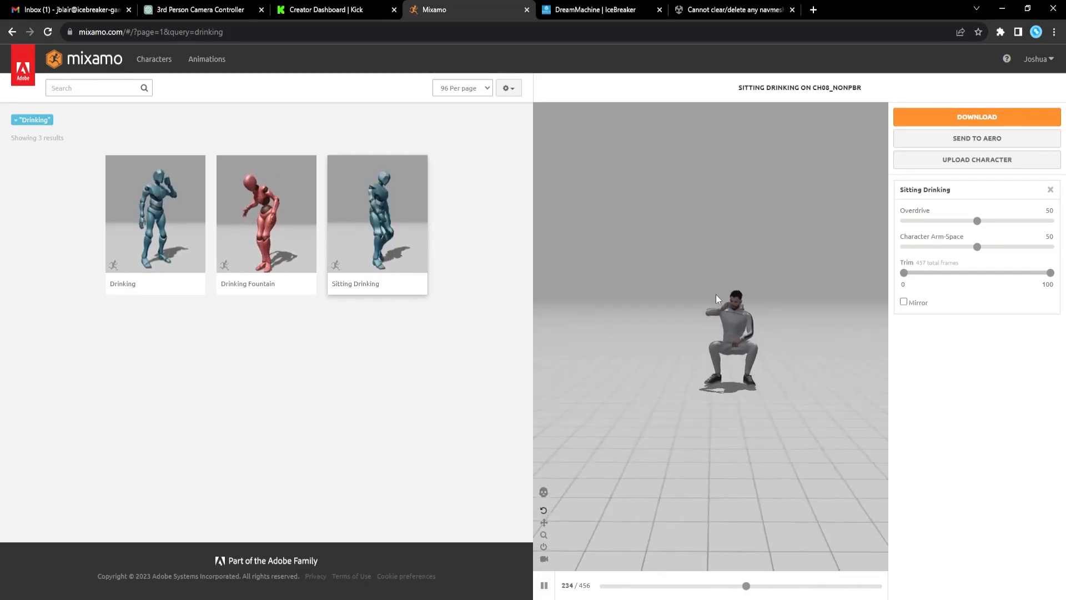
# - Try trimming Sitting Drinking to short sections, using ranges 39–46, 51–59 and 72–77
pyautogui.moveTo(906, 274); pyautogui.dragTo(962, 273)
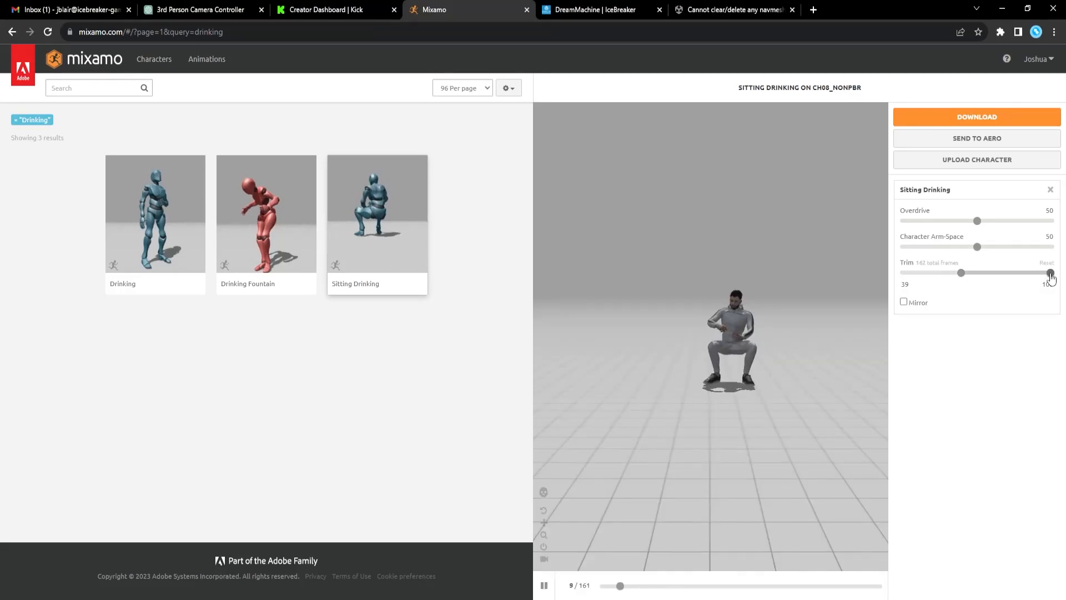
pyautogui.scroll(5, 764, 322)
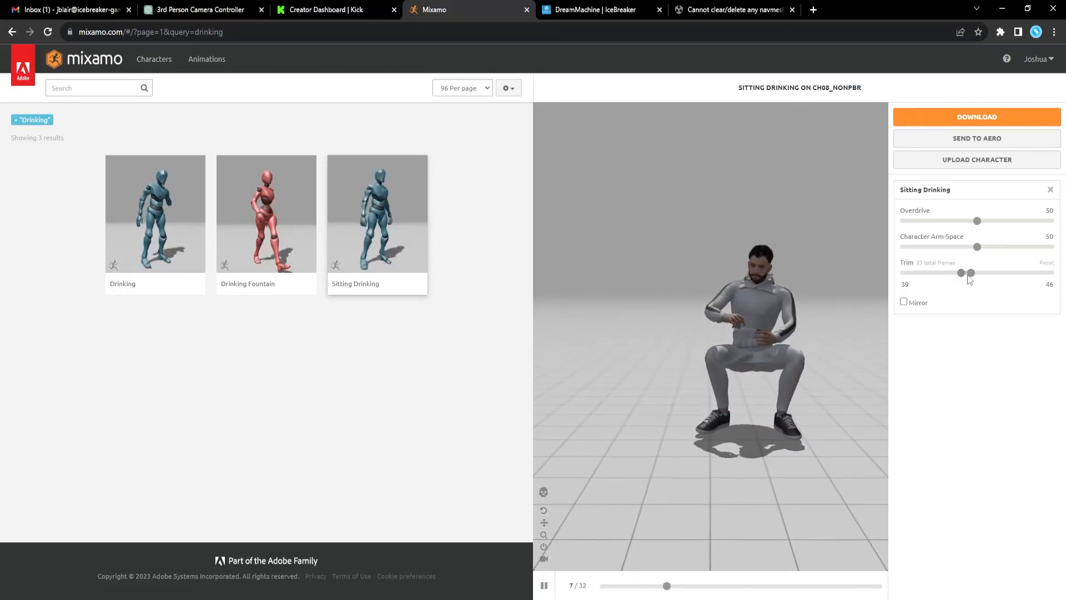
pyautogui.moveTo(971, 273)
pyautogui.mouseDown()
pyautogui.moveTo(991, 273)
pyautogui.moveTo(971, 278)
pyautogui.moveTo(984, 279)
pyautogui.mouseUp()
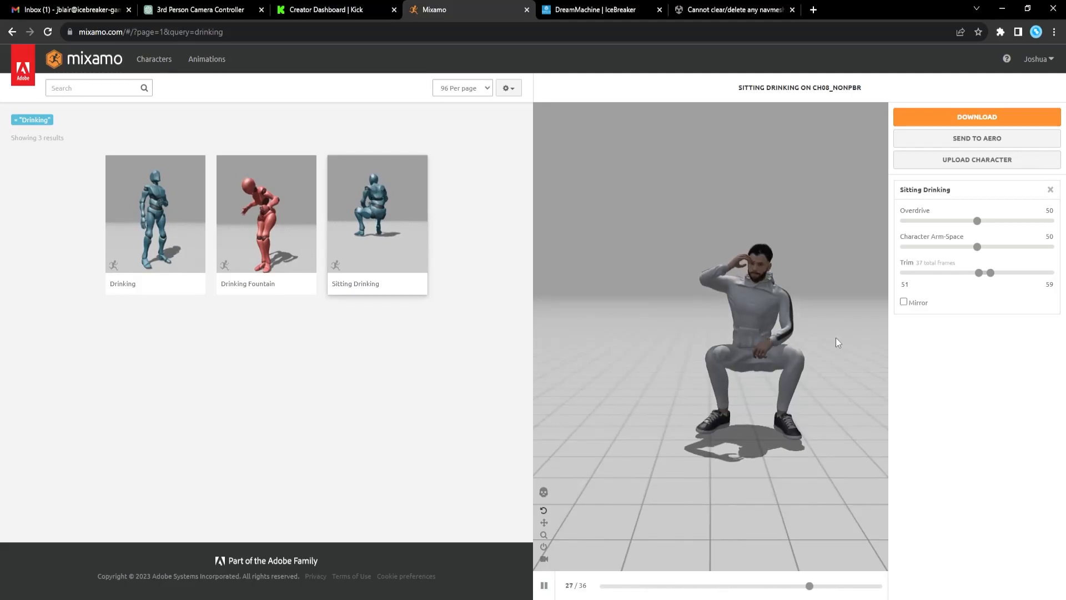
pyautogui.moveTo(991, 273); pyautogui.dragTo(1017, 274)
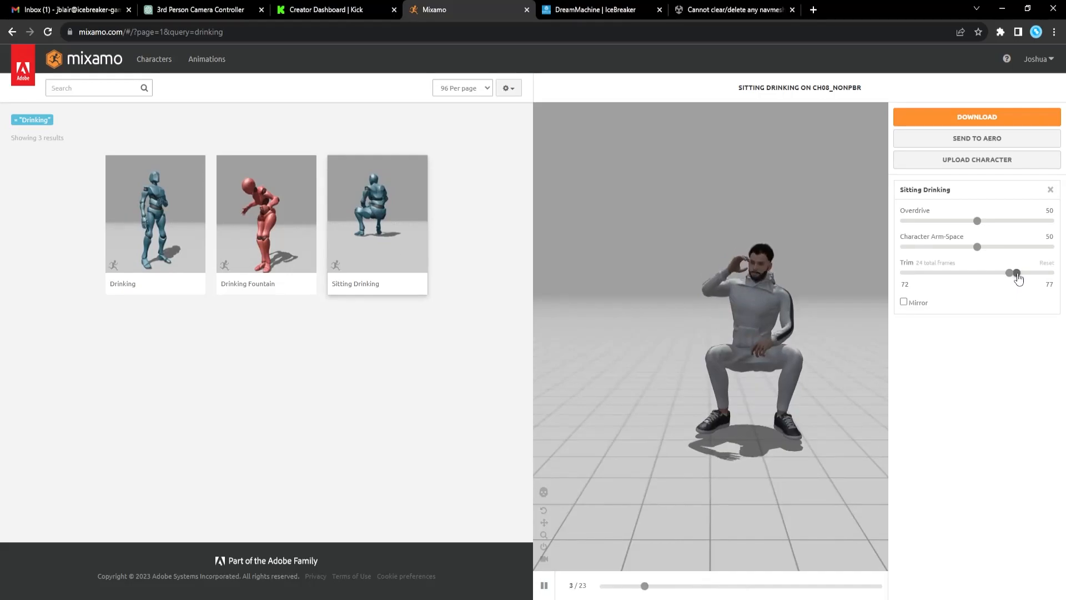
# - Try narrowing the Sitting Drinking trim to the arm-lowered pose, using ranges 79–83, 79–82 and 79–80
pyautogui.moveTo(1018, 275)
pyautogui.mouseDown()
pyautogui.moveTo(1030, 277)
pyautogui.moveTo(1020, 278)
pyautogui.mouseUp()
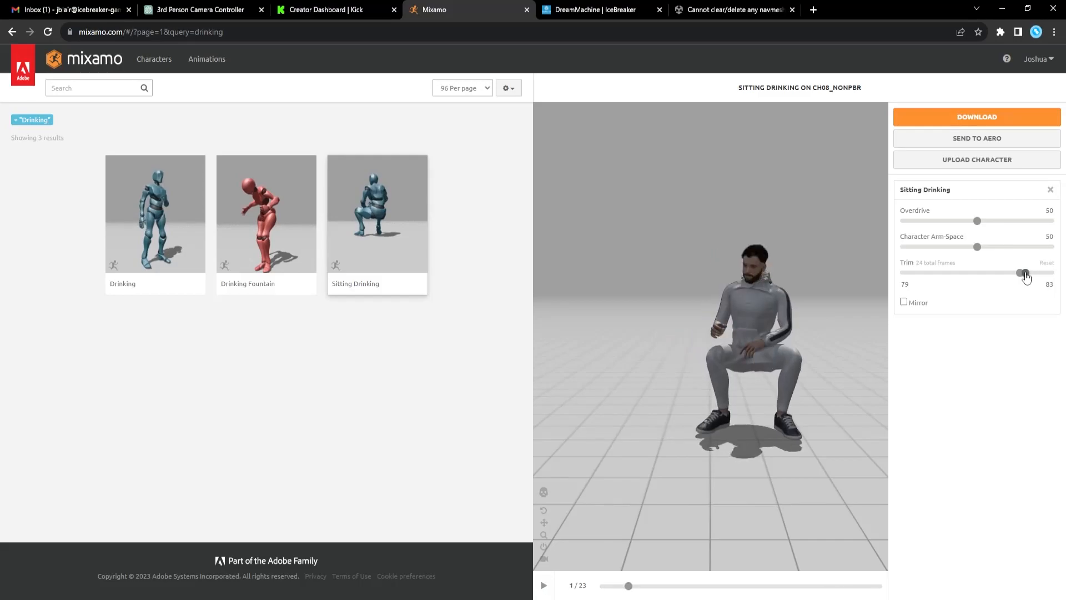
pyautogui.moveTo(1027, 277); pyautogui.dragTo(1026, 278)
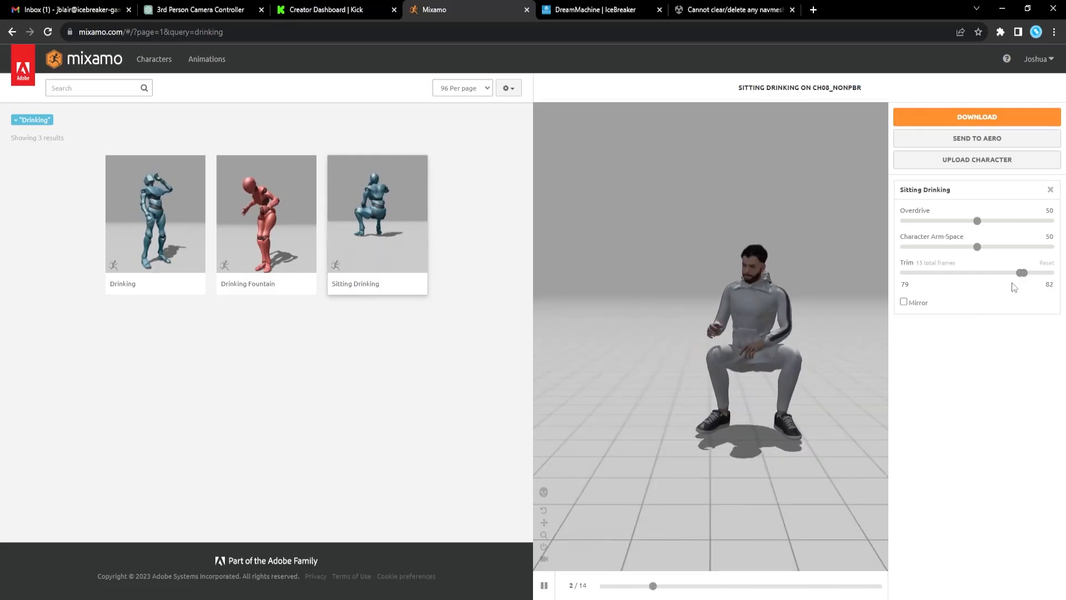
pyautogui.moveTo(1027, 277); pyautogui.dragTo(1020, 276)
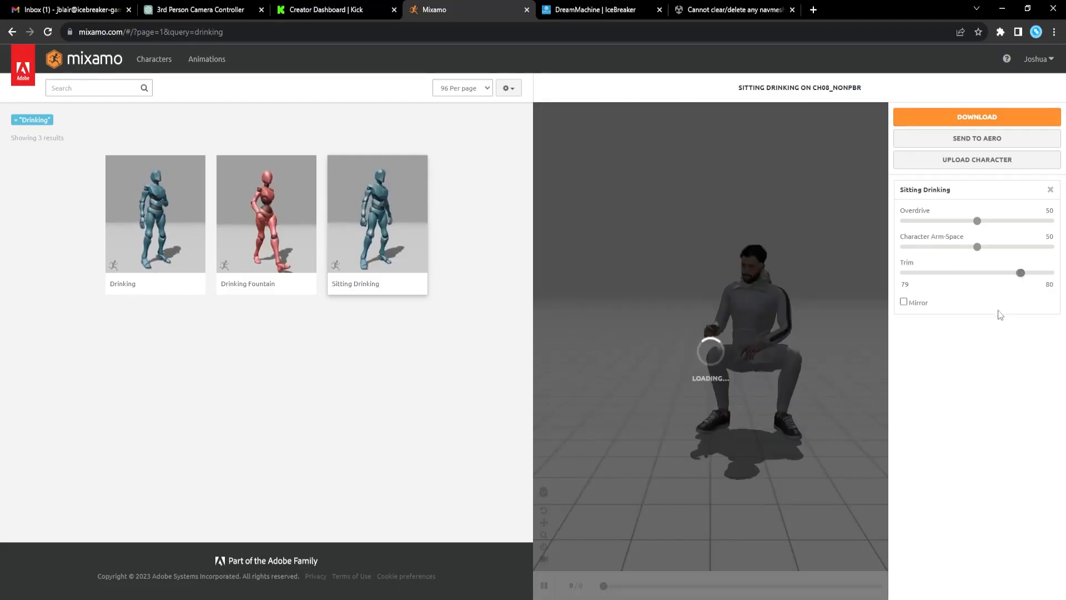
pyautogui.click(1015, 272)
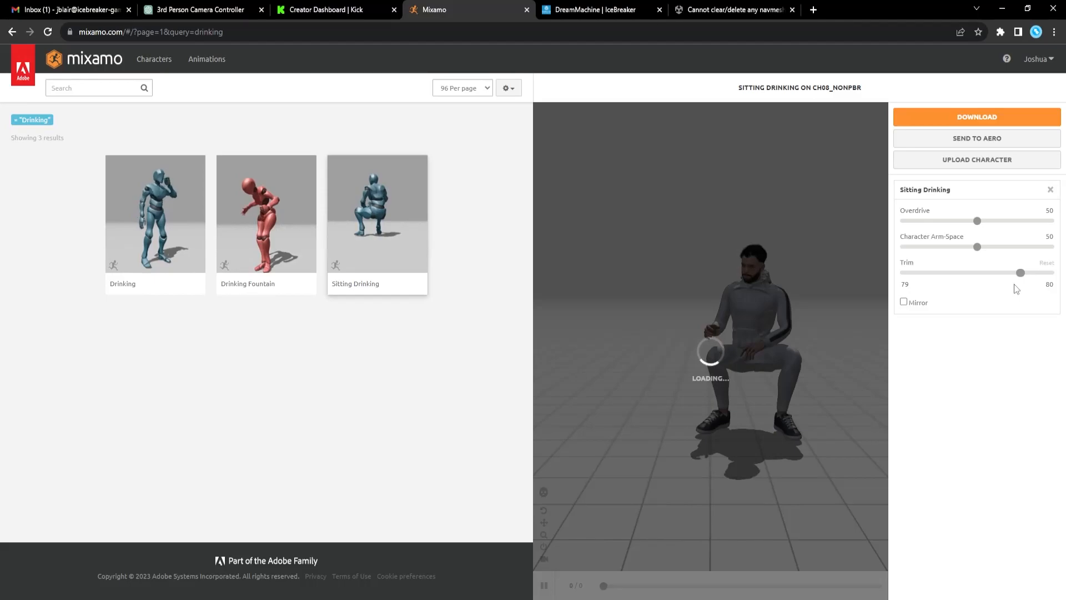
# - Try Sitting Drinking trim ranges of 77–83 and 81–83, and widen the range to 18–83
pyautogui.moveTo(1016, 274); pyautogui.dragTo(1021, 276)
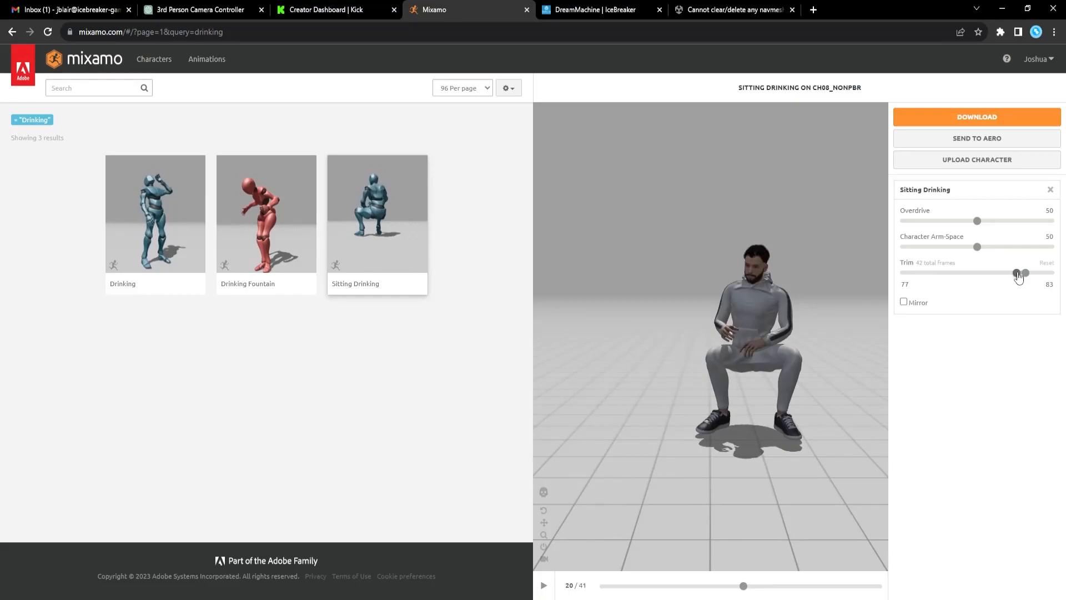
pyautogui.moveTo(1019, 278); pyautogui.dragTo(1020, 279)
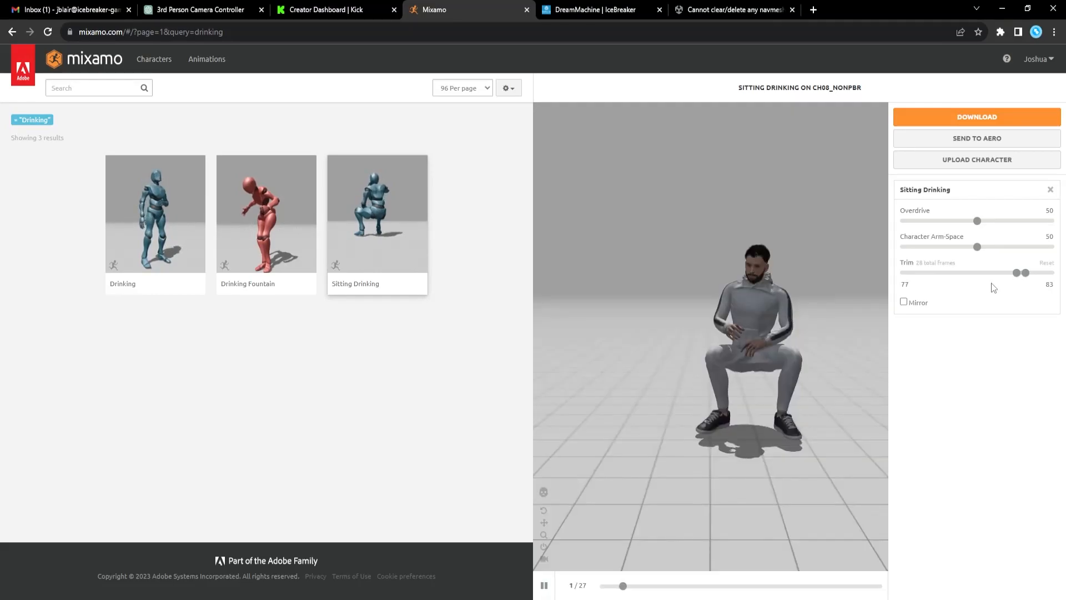
pyautogui.click(1018, 271)
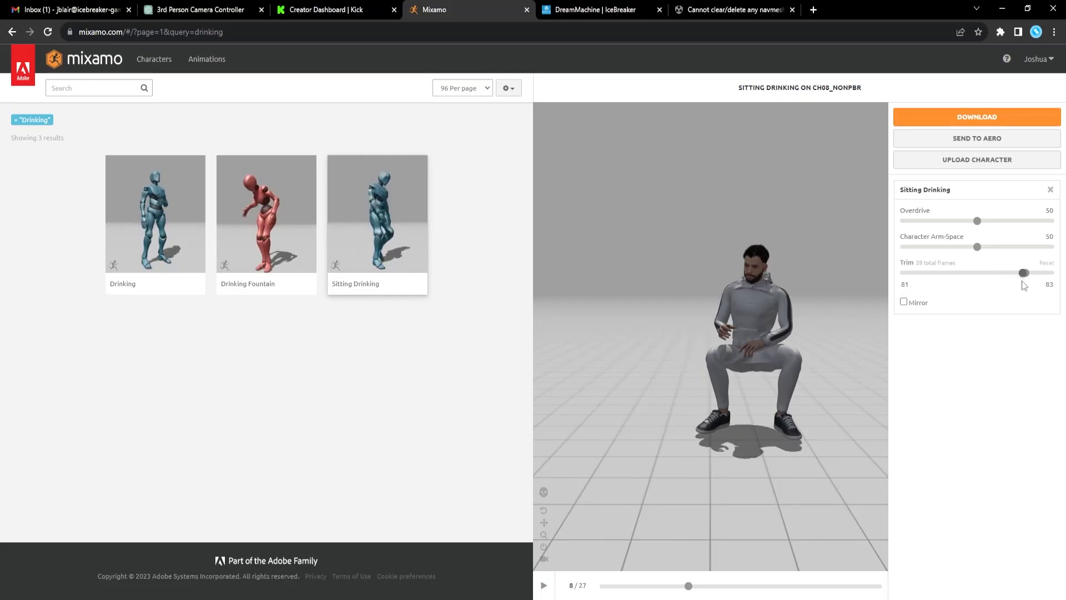
pyautogui.moveTo(1022, 281); pyautogui.dragTo(1021, 282)
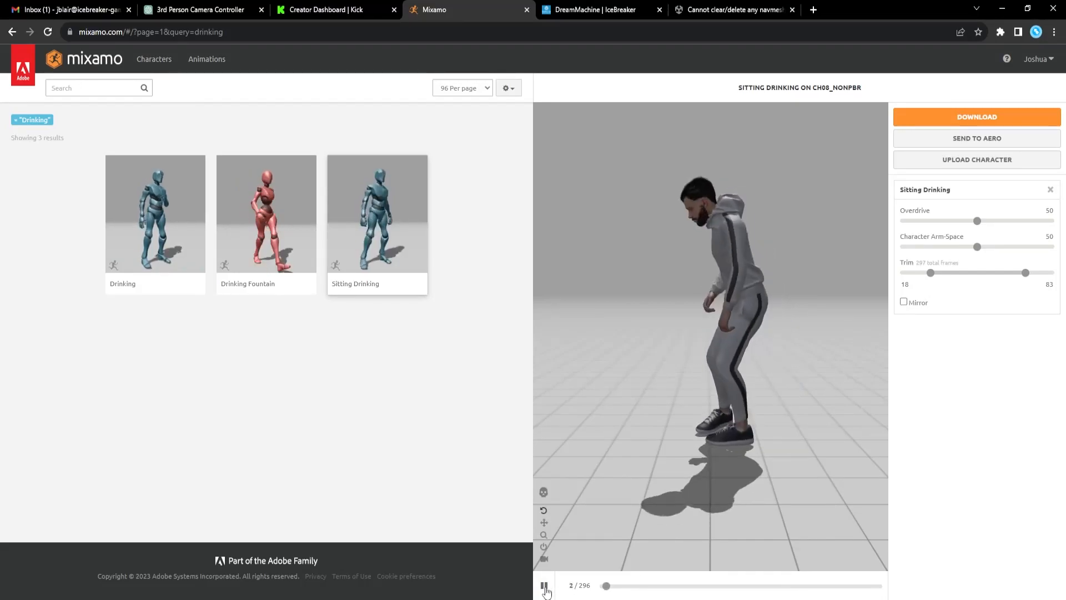
# - Pause the trimmed animation, scrub it to about frame 272, and reset the trim to the full 0–100 range
pyautogui.click(544, 585)
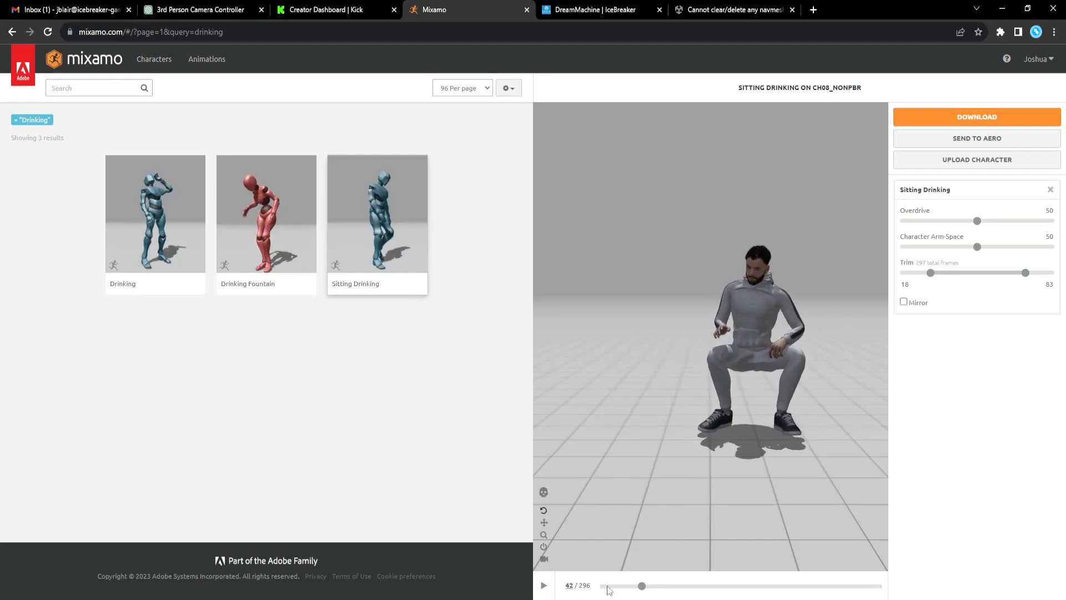
pyautogui.moveTo(642, 586); pyautogui.dragTo(857, 594)
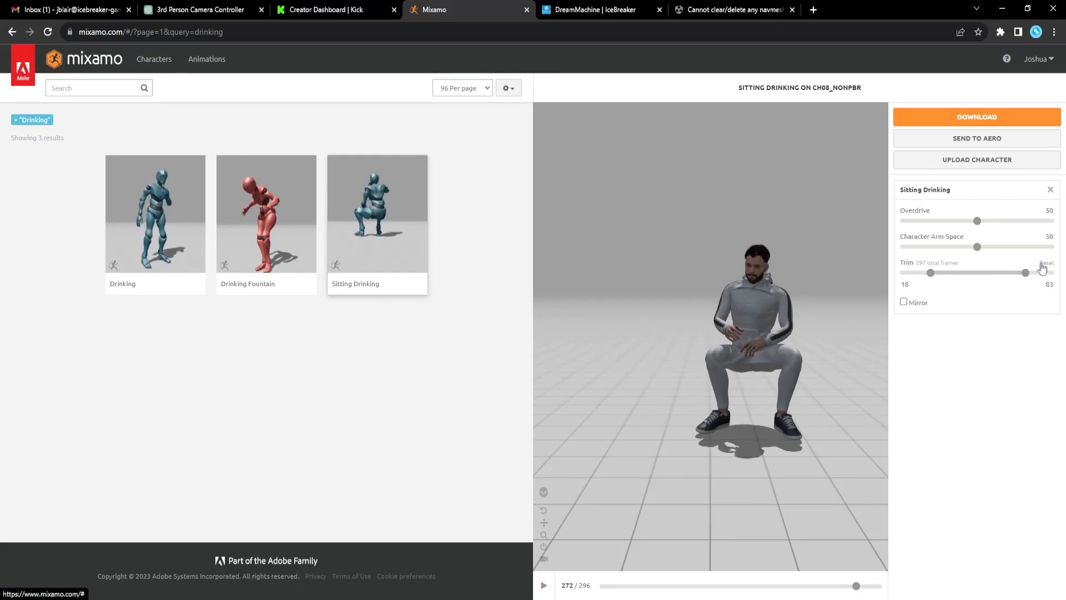
pyautogui.click(1046, 263)
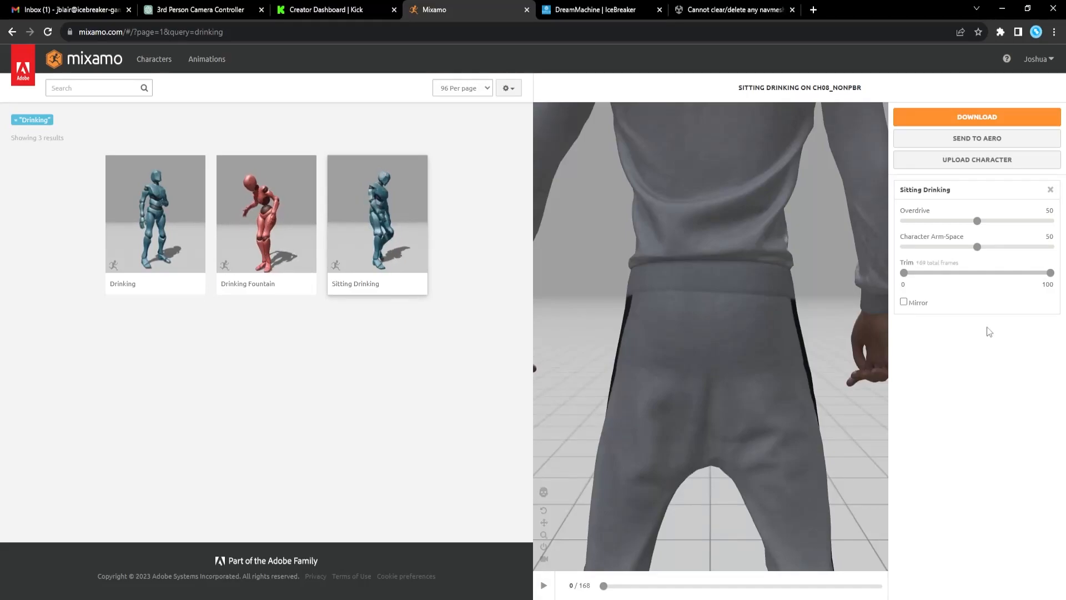
# - Try Sitting Drinking trim ranges of 77–81 and 81–82, and pause the preview
pyautogui.moveTo(904, 274); pyautogui.dragTo(1032, 274)
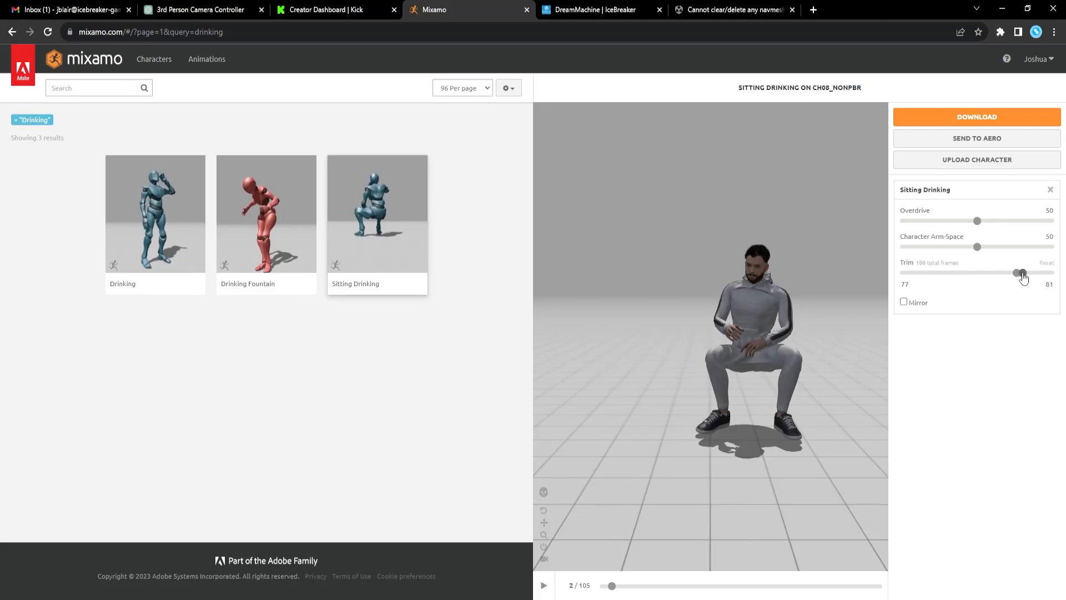
pyautogui.moveTo(1019, 273); pyautogui.dragTo(1024, 276)
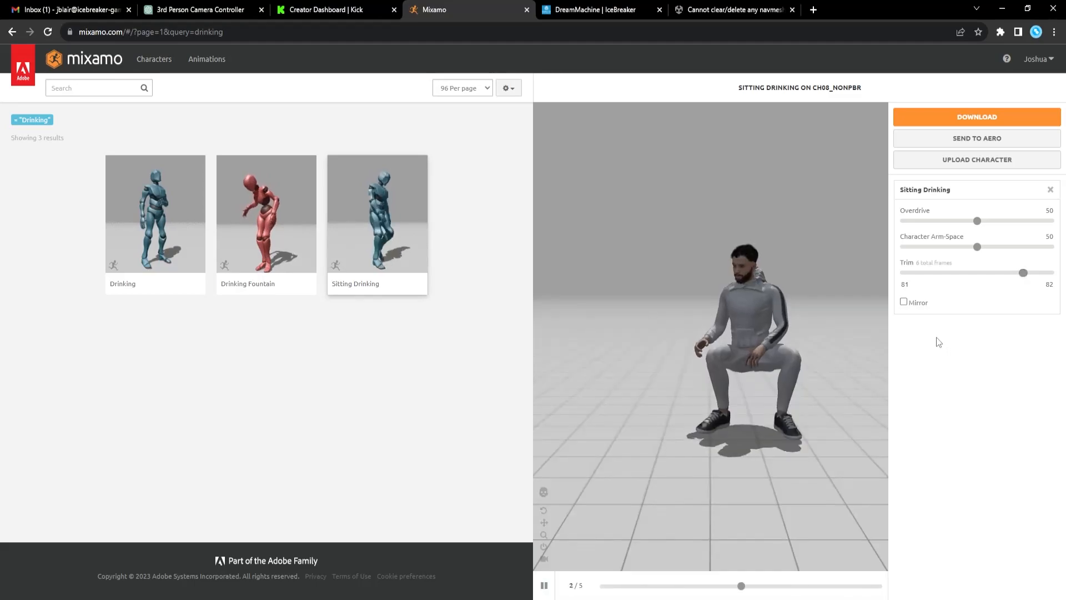
pyautogui.click(546, 587)
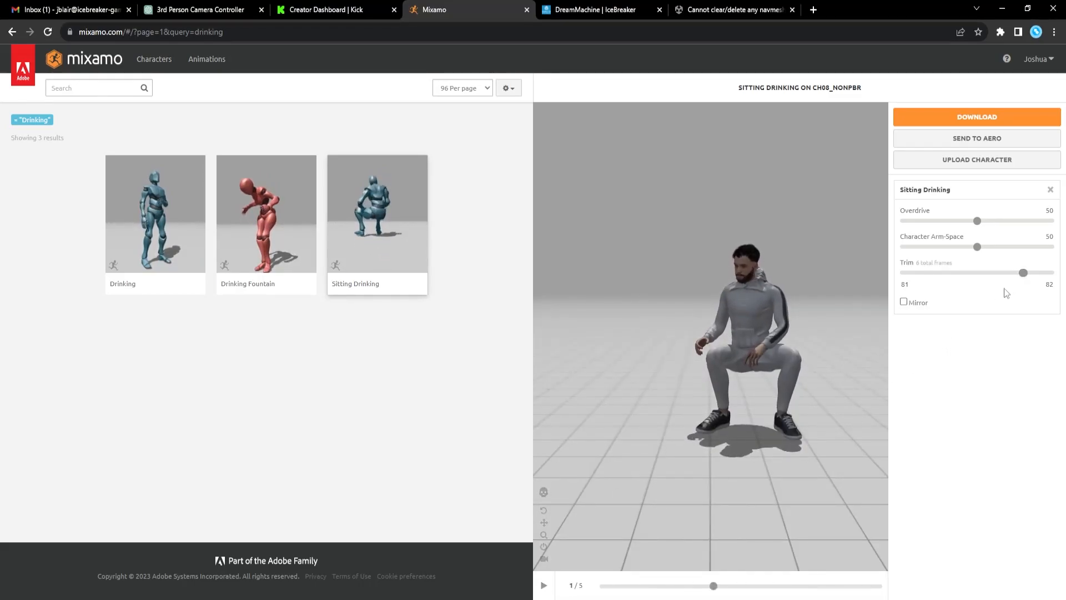
# - Try Sitting Drinking trim ranges of 75–82, 75–78 and 75–77, and scrub the paused preview to its last frame
pyautogui.click(1013, 274)
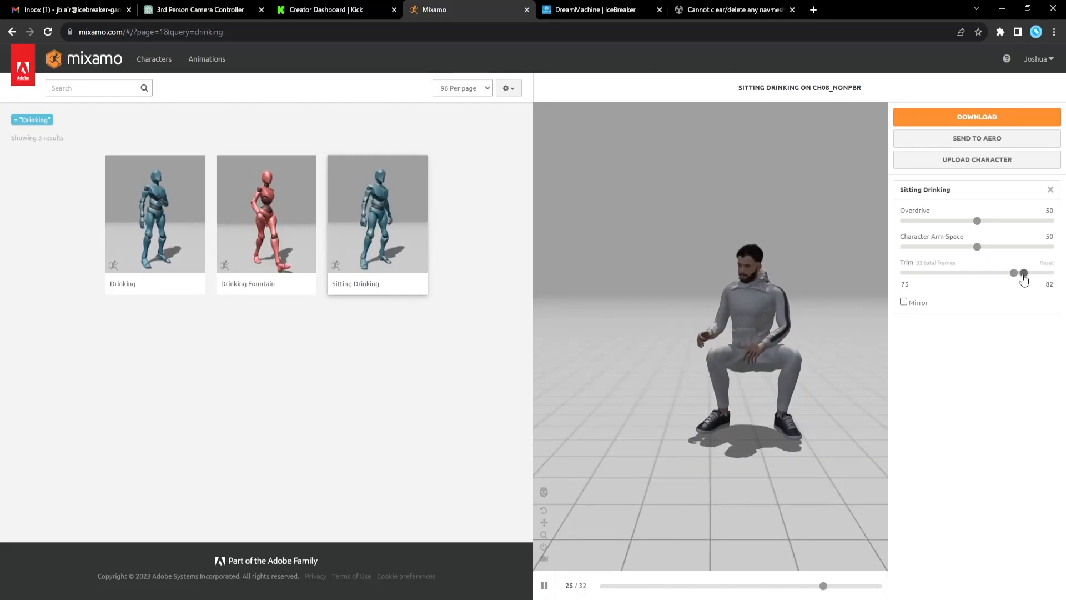
pyautogui.moveTo(1025, 280); pyautogui.dragTo(1018, 281)
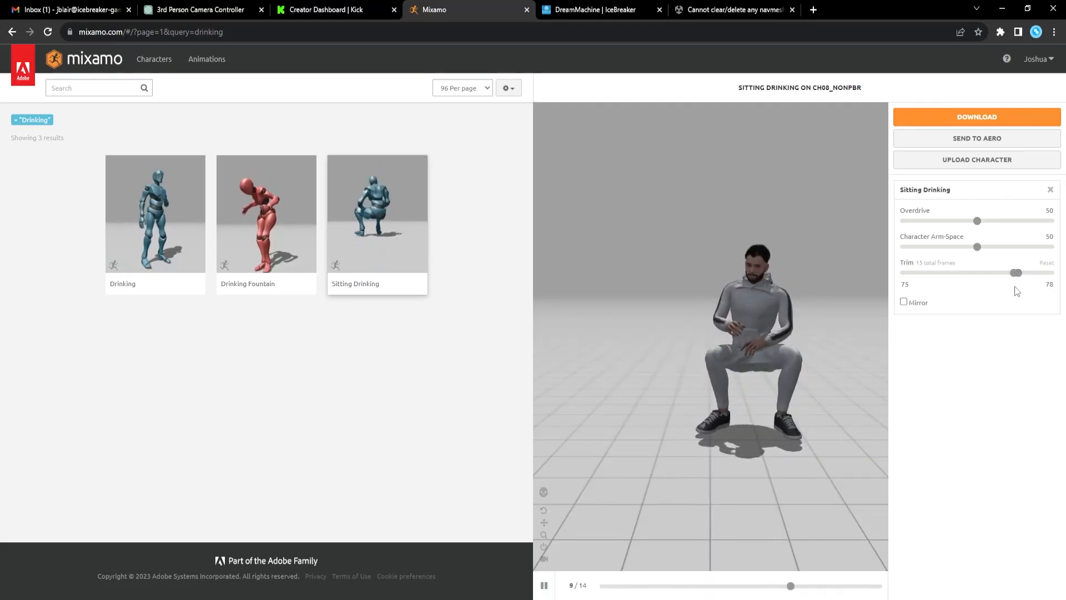
pyautogui.moveTo(1019, 278); pyautogui.dragTo(1018, 278)
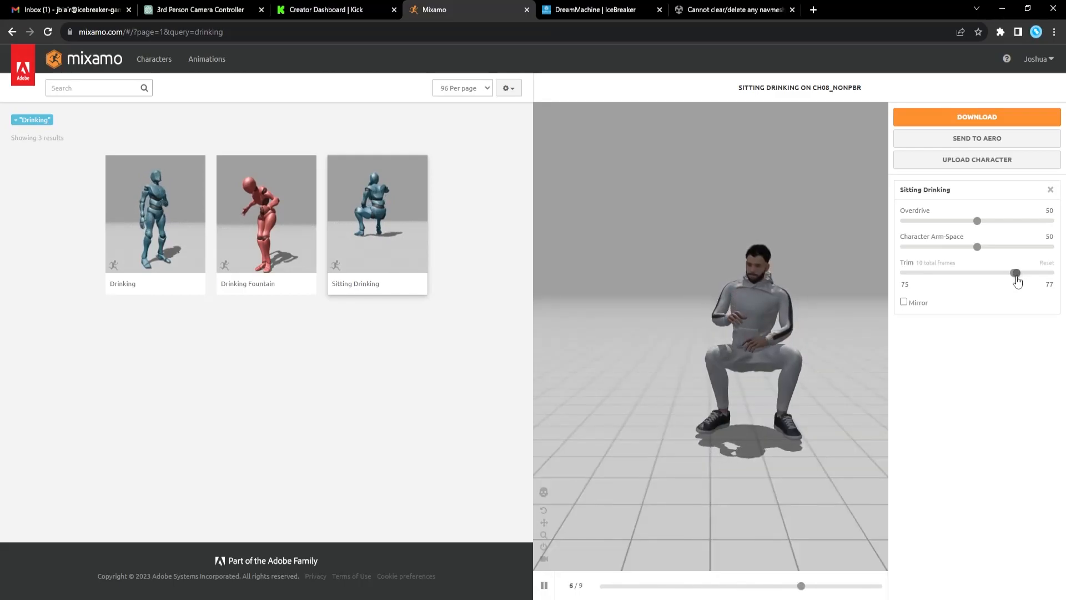
pyautogui.click(544, 586)
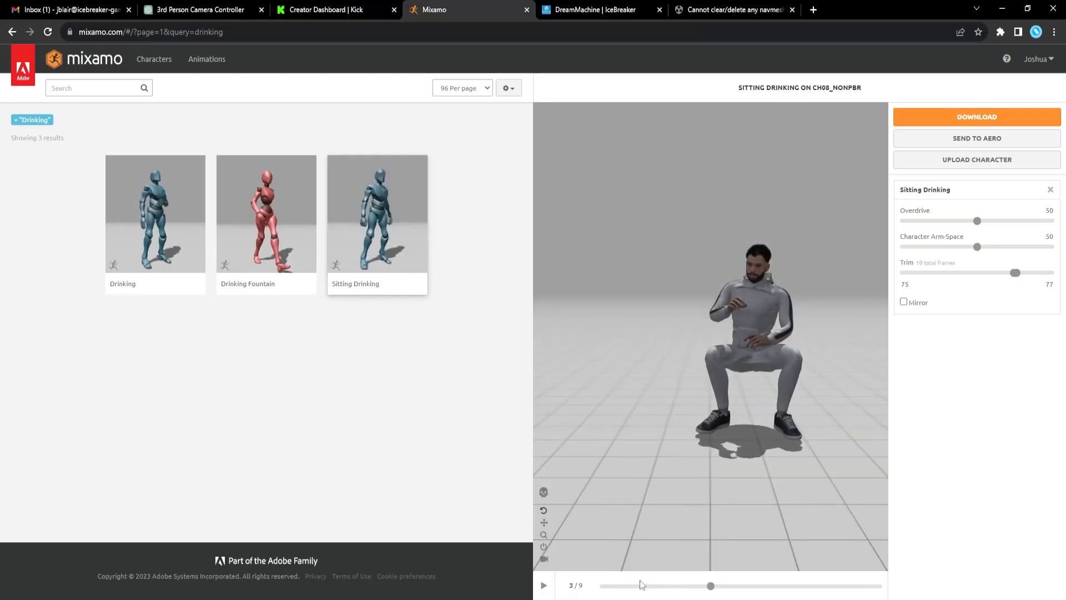
pyautogui.moveTo(709, 586); pyautogui.dragTo(878, 586)
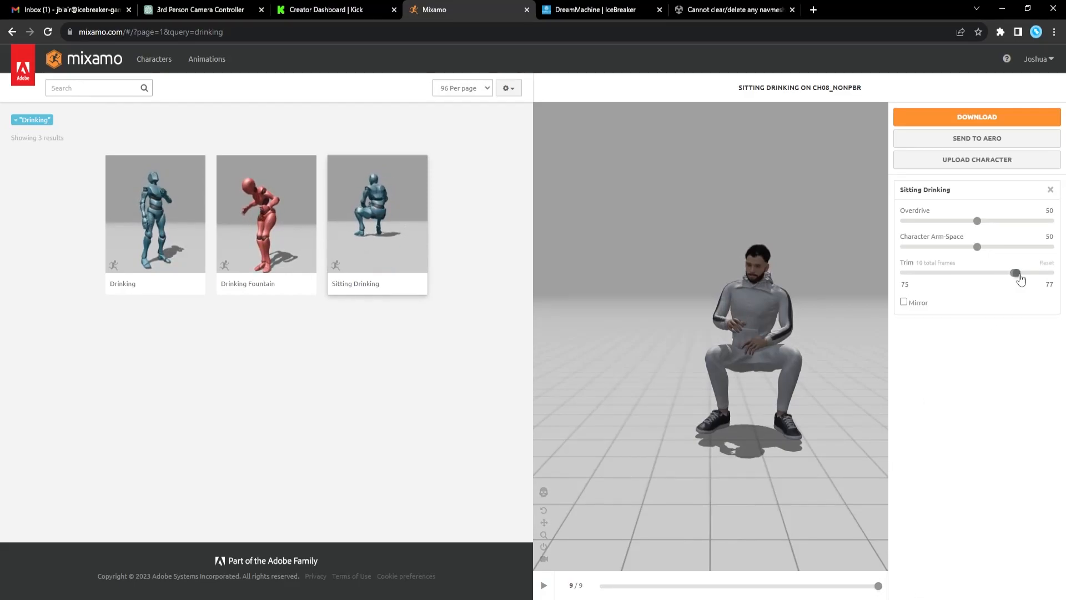
# - Try Sitting Drinking trim ranges of 80–81, 78–81, 78–79, 76–79 and 76–77
pyautogui.moveTo(1022, 273); pyautogui.dragTo(1024, 273)
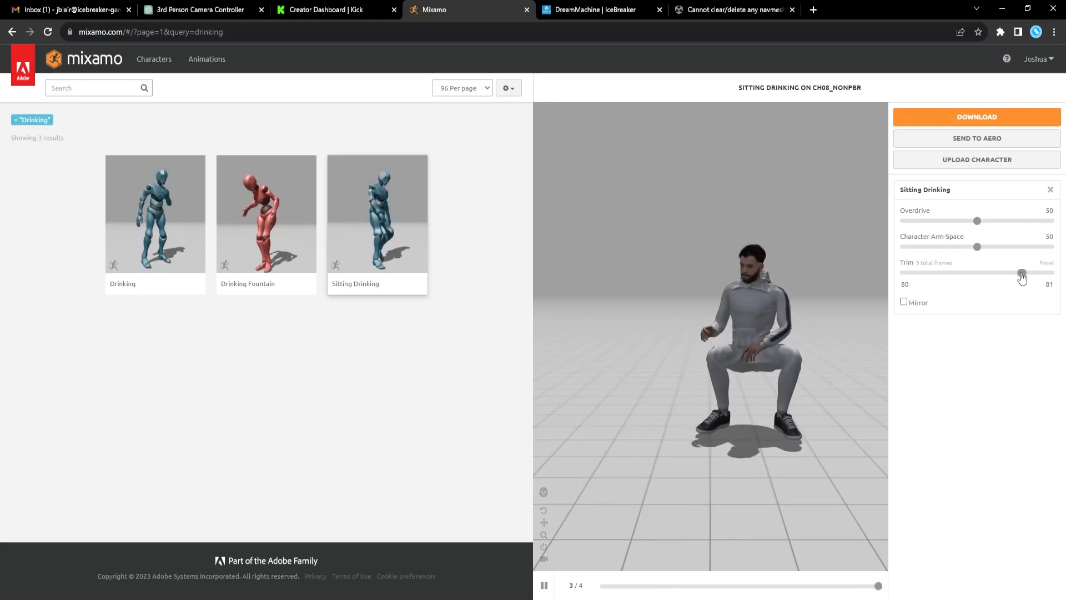
pyautogui.moveTo(1021, 272); pyautogui.dragTo(1019, 272)
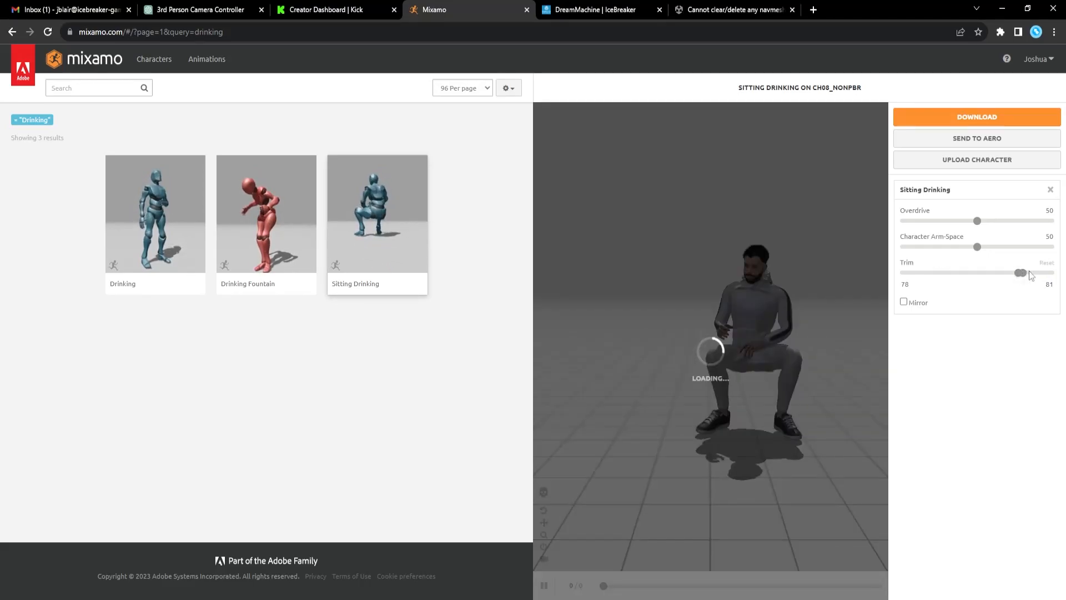
pyautogui.moveTo(1021, 273); pyautogui.dragTo(1019, 273)
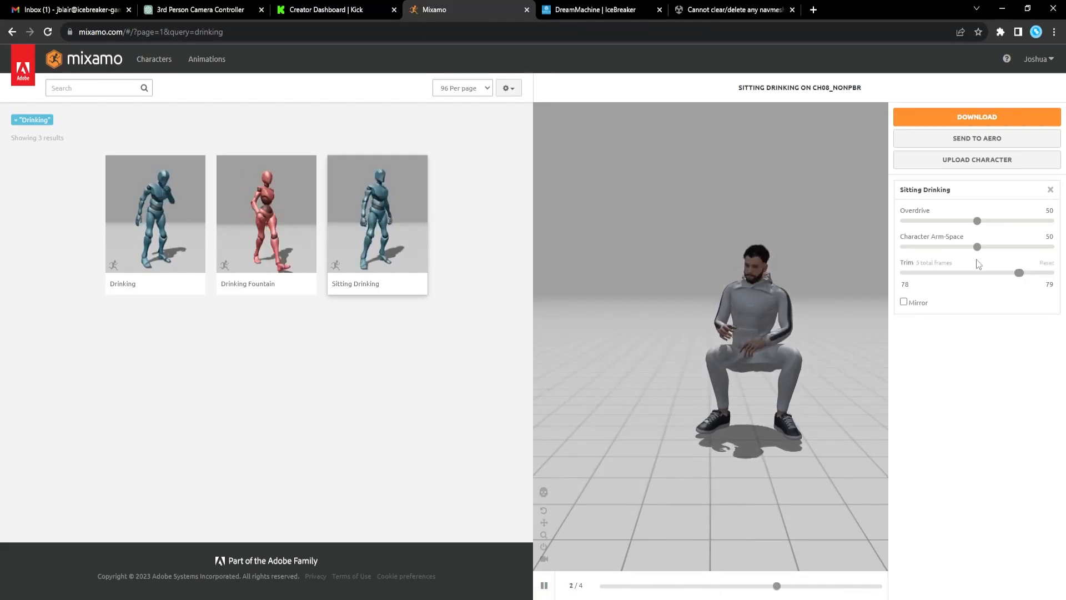
pyautogui.click(1017, 274)
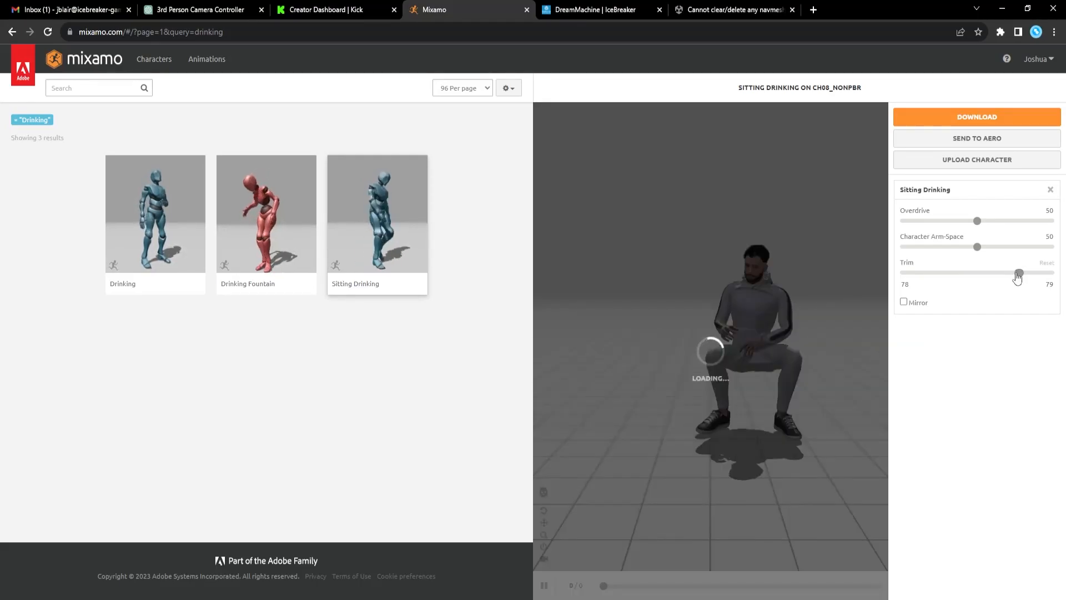
pyautogui.moveTo(1015, 273); pyautogui.dragTo(1012, 274)
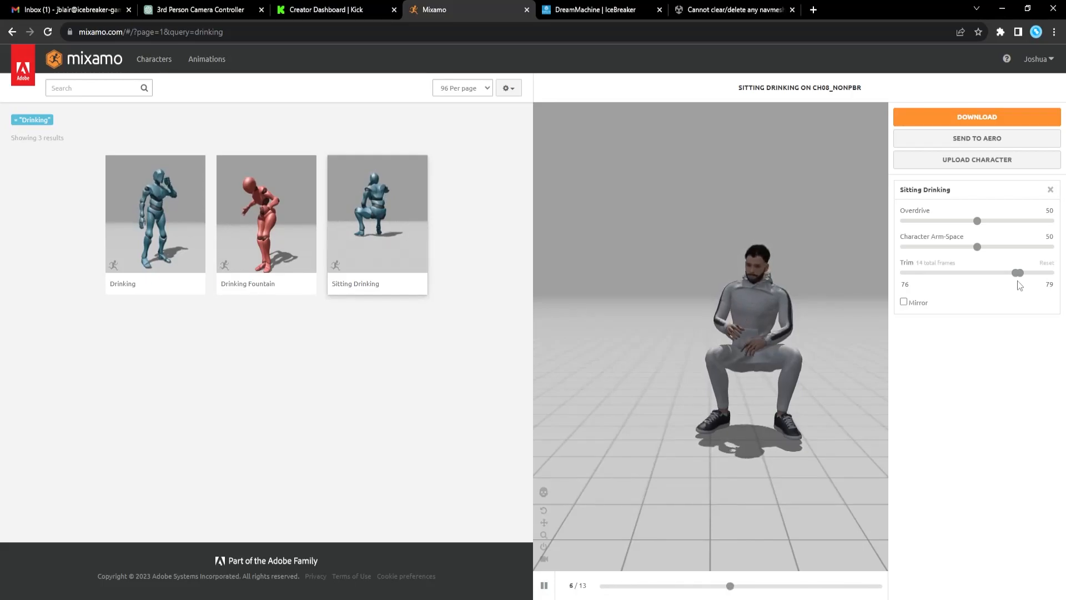
pyautogui.moveTo(1021, 277); pyautogui.dragTo(1015, 278)
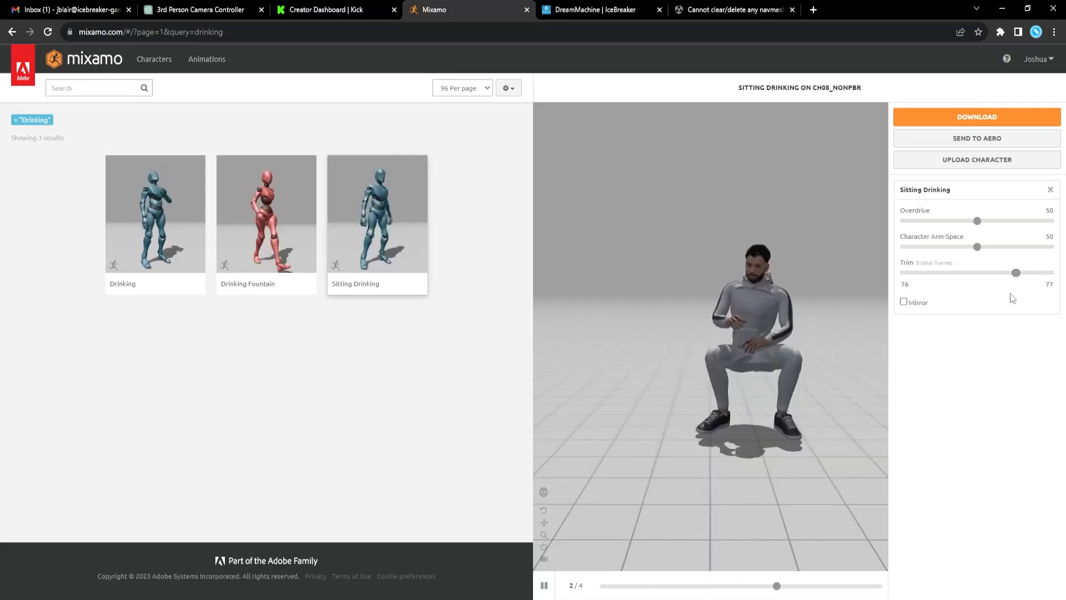
# - Set the Sitting Drinking trim range to 77–78 and pause the preview
pyautogui.moveTo(1018, 276); pyautogui.dragTo(1031, 279)
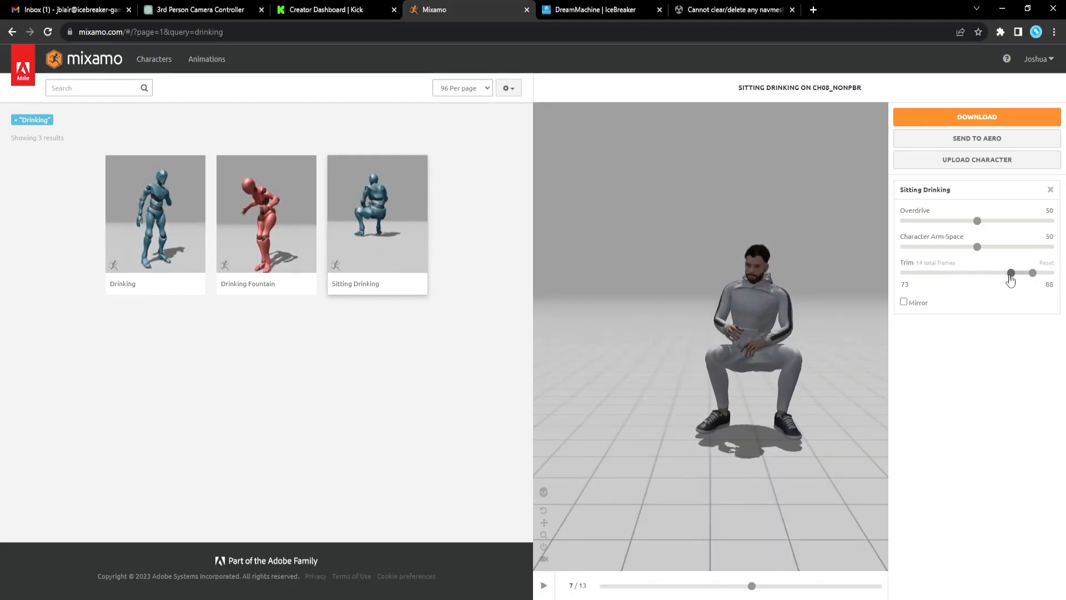
pyautogui.moveTo(1016, 281); pyautogui.dragTo(1017, 282)
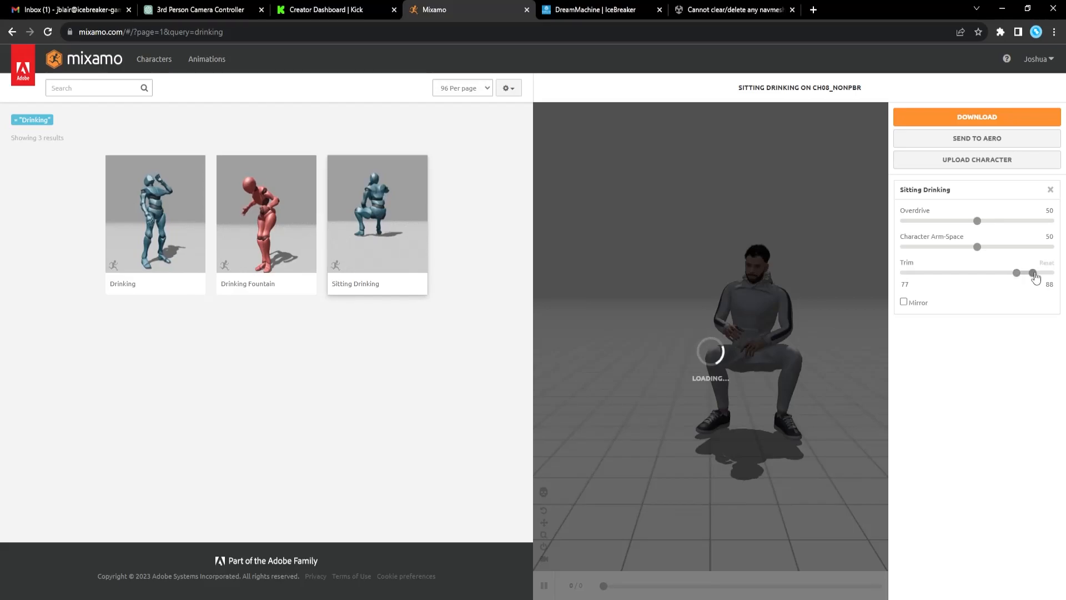
pyautogui.moveTo(1036, 278); pyautogui.dragTo(1018, 281)
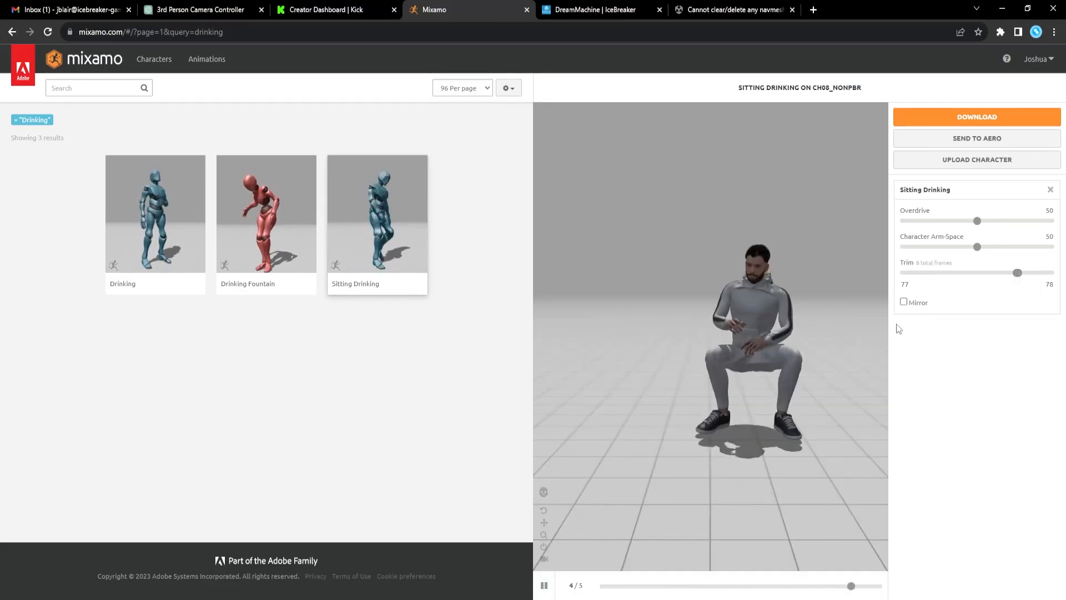
pyautogui.click(544, 586)
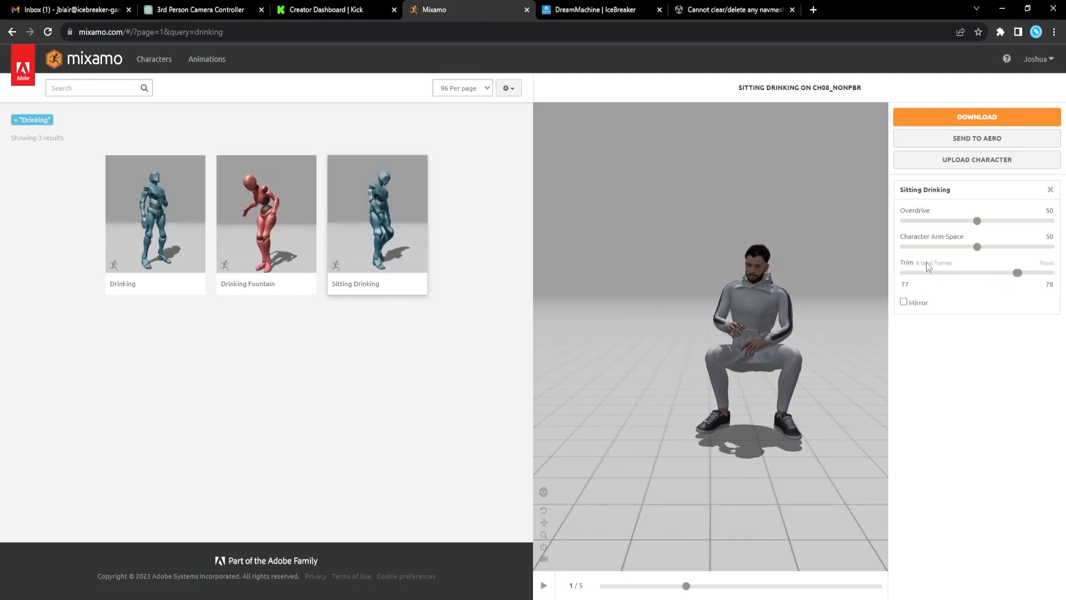
# - Download the trimmed Sitting Drinking animation as FBX for Unity(.fbx), Without Skin
pyautogui.click(977, 117)
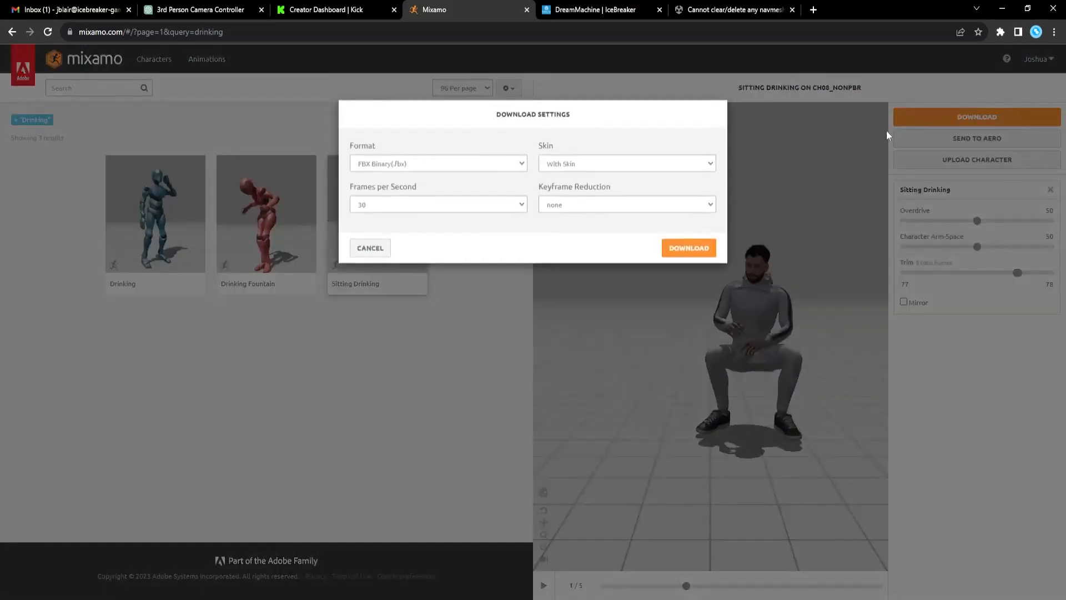
pyautogui.click(478, 164)
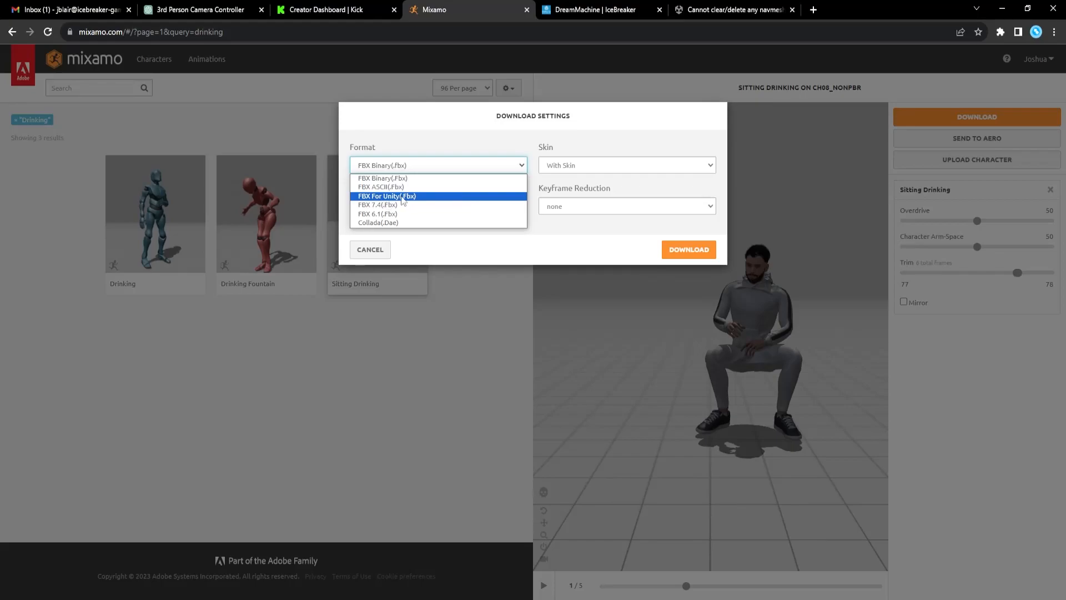
pyautogui.click(450, 197)
pyautogui.click(611, 165)
pyautogui.click(571, 188)
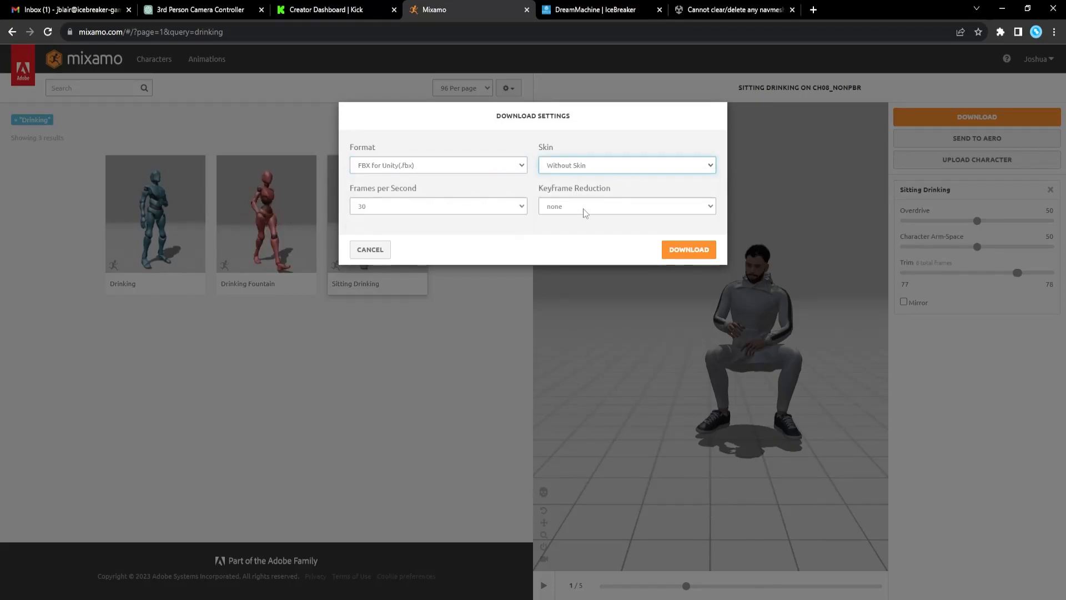
pyautogui.click(689, 250)
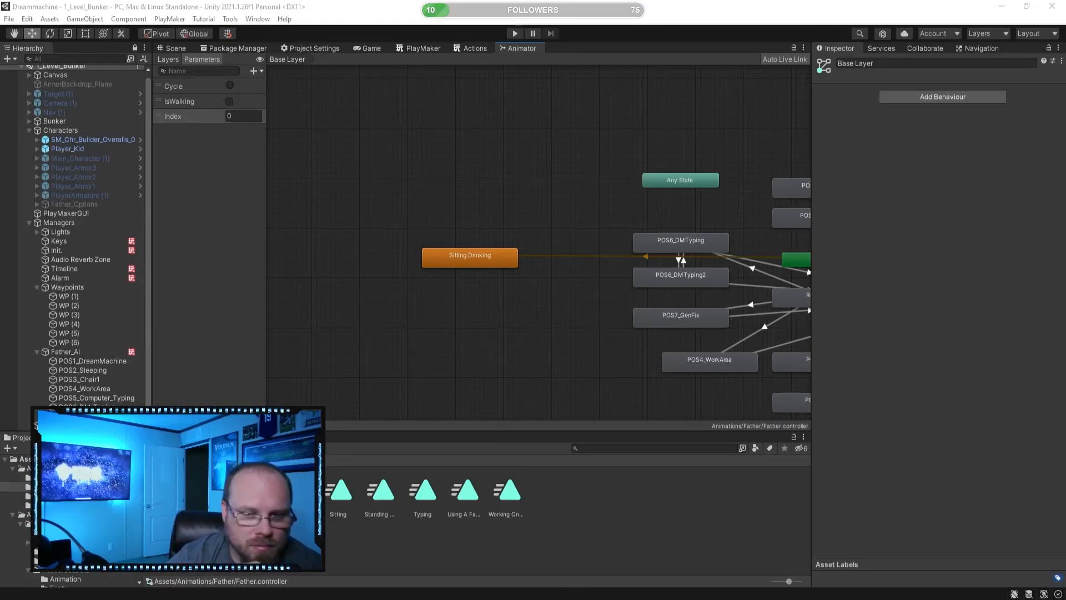
# - In Unity, import Ch08_nonPBR@Sitting Drinking.fbx into the Animations/Father folder and apply a Humanoid rig to it
pyautogui.click(658, 496)
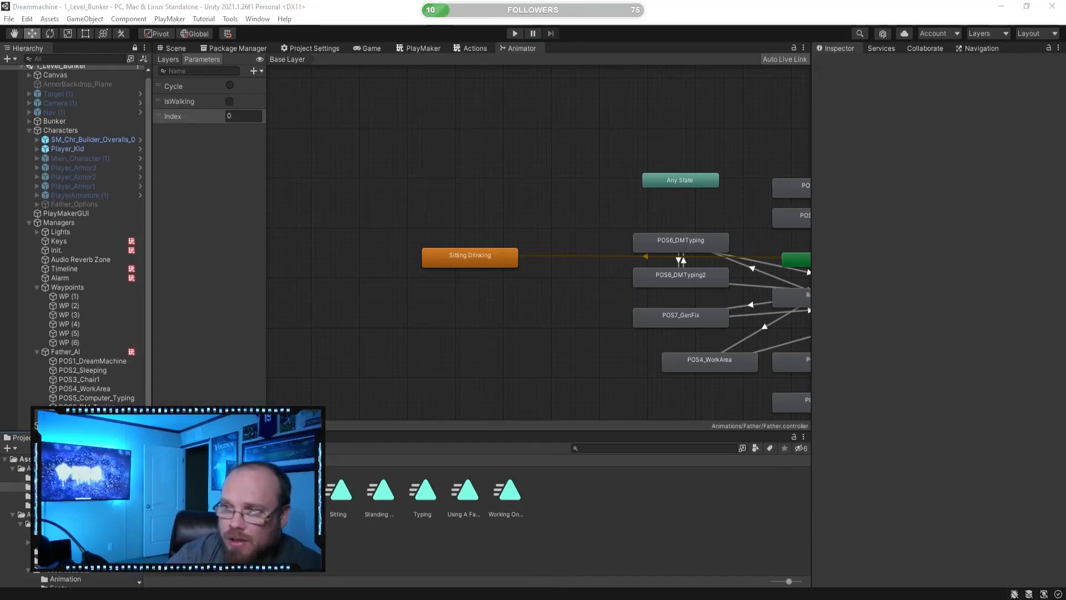
pyautogui.moveTo(546, 559); pyautogui.dragTo(565, 538)
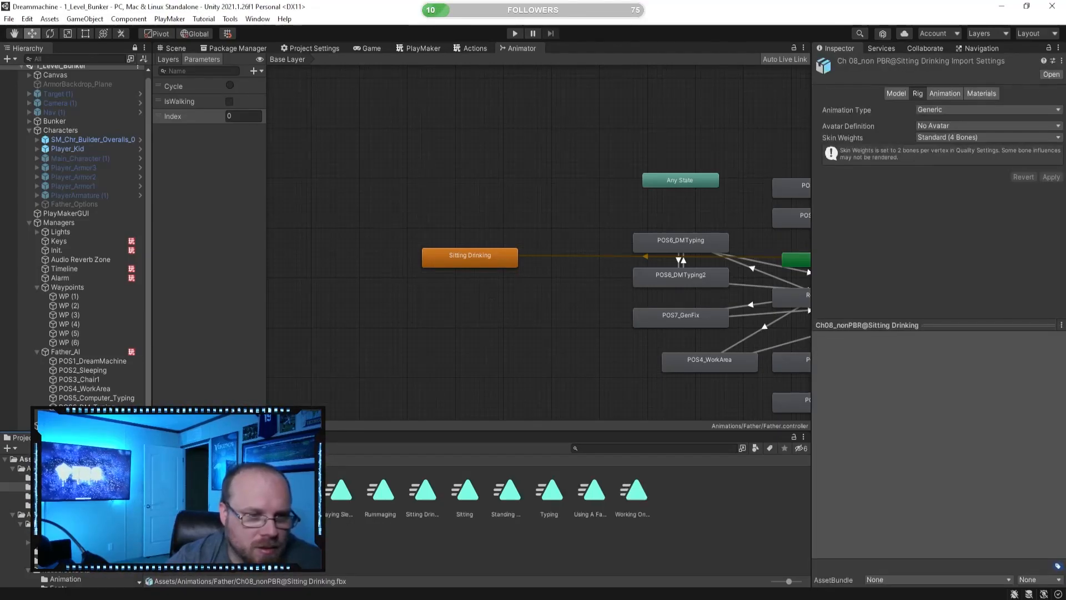
pyautogui.click(945, 110)
pyautogui.click(944, 160)
pyautogui.click(1051, 216)
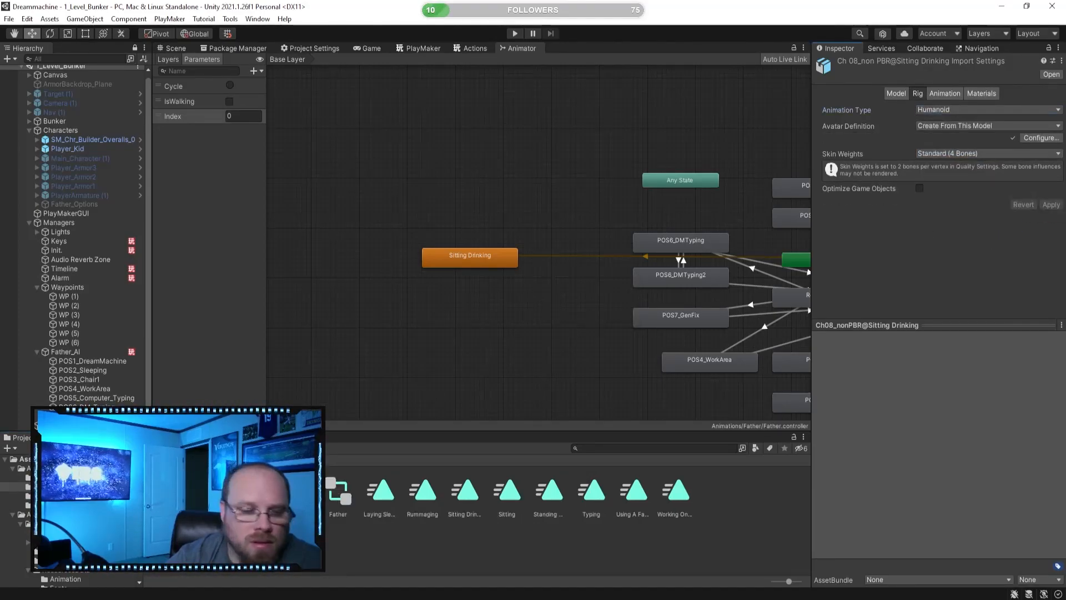
# - Duplicate the Sitting Drinking clip out of the imported FBX and delete Ch08_nonPBR@Sitting Drinking.fbx
pyautogui.click(296, 491)
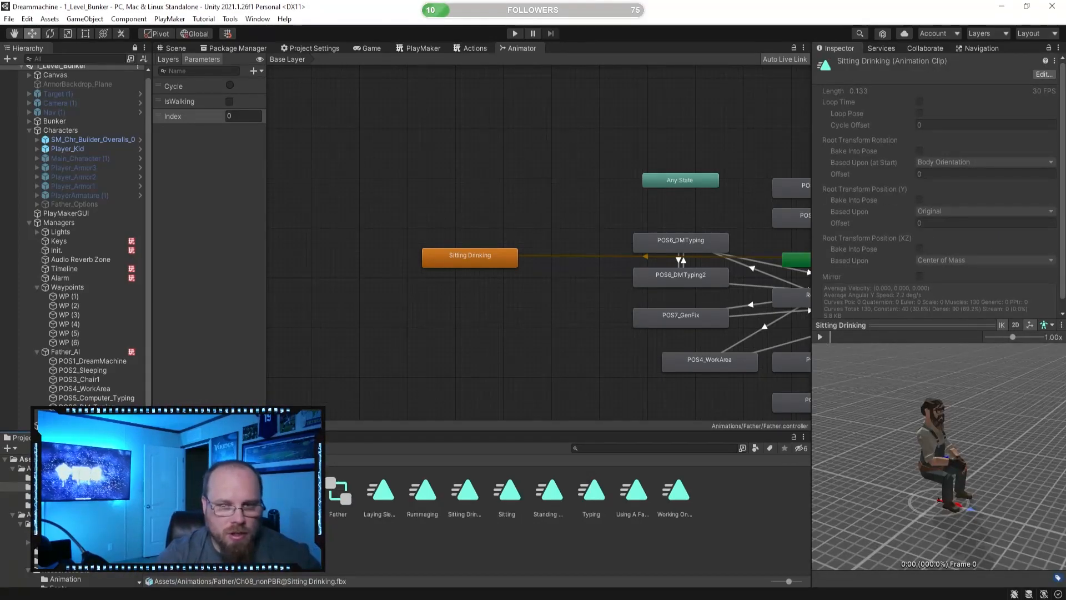
pyautogui.hotkey('ctrl', 'd')
pyautogui.click(186, 491)
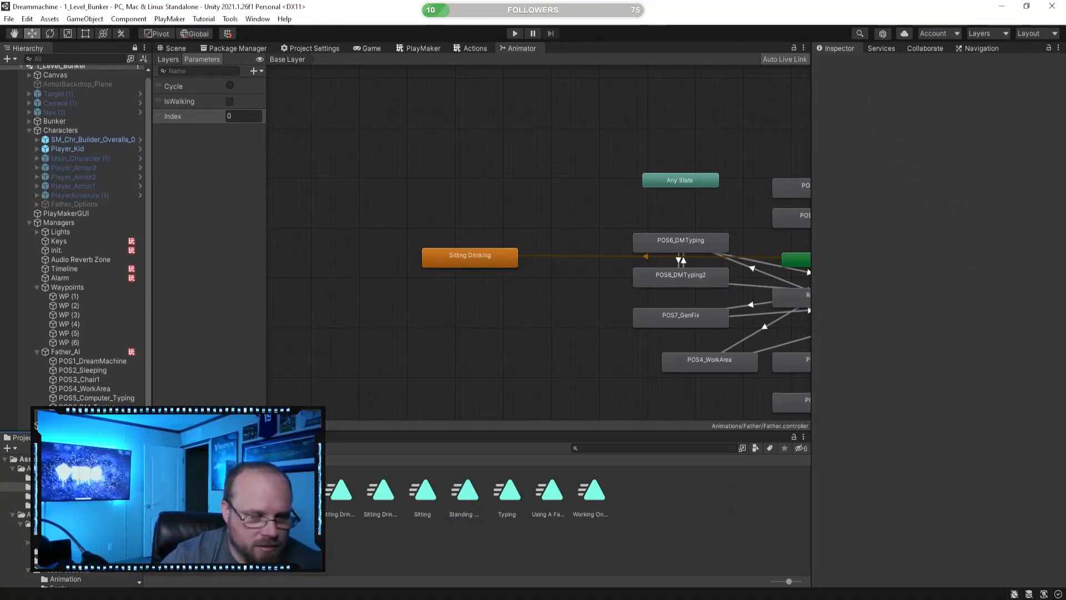
pyautogui.click(170, 492)
pyautogui.press('Delete')
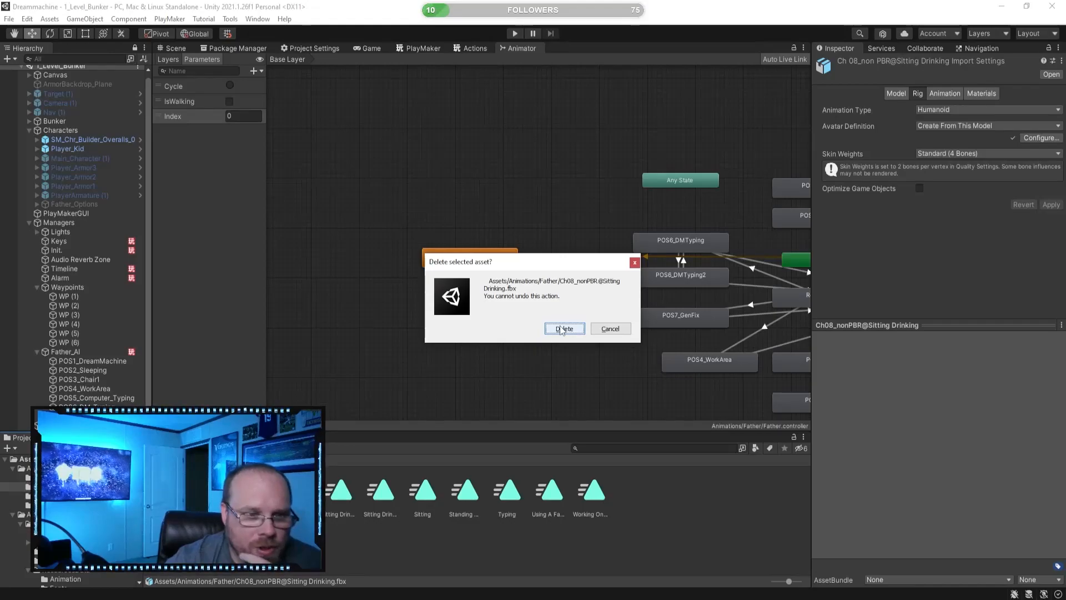
pyautogui.click(562, 329)
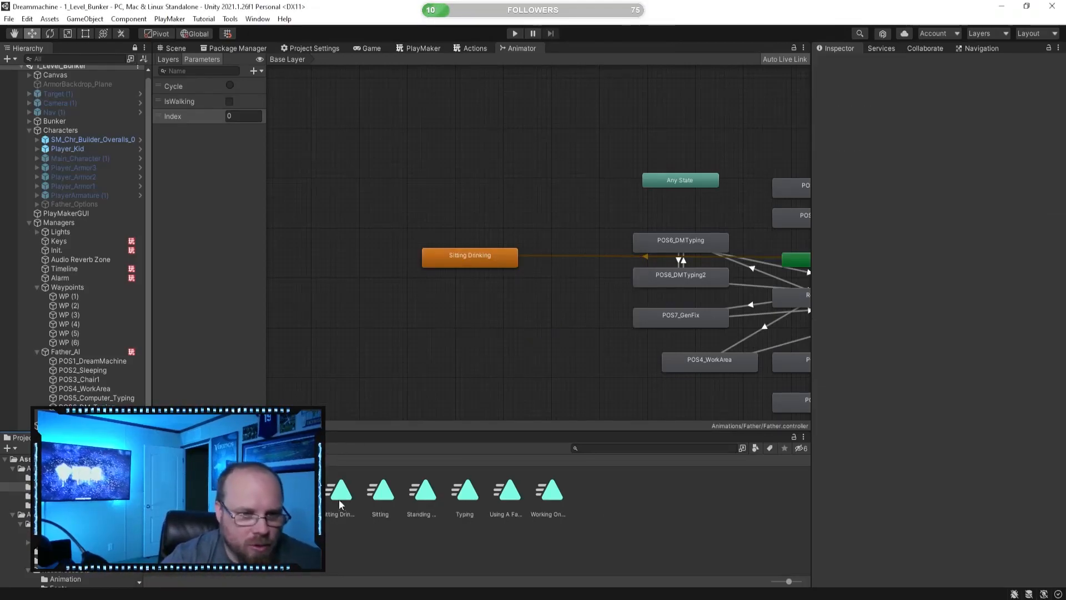
# - Compare the seated poses of the Sitting Drinking and Sitting Drinking 1 clips and play the short clip's preview
pyautogui.click(338, 495)
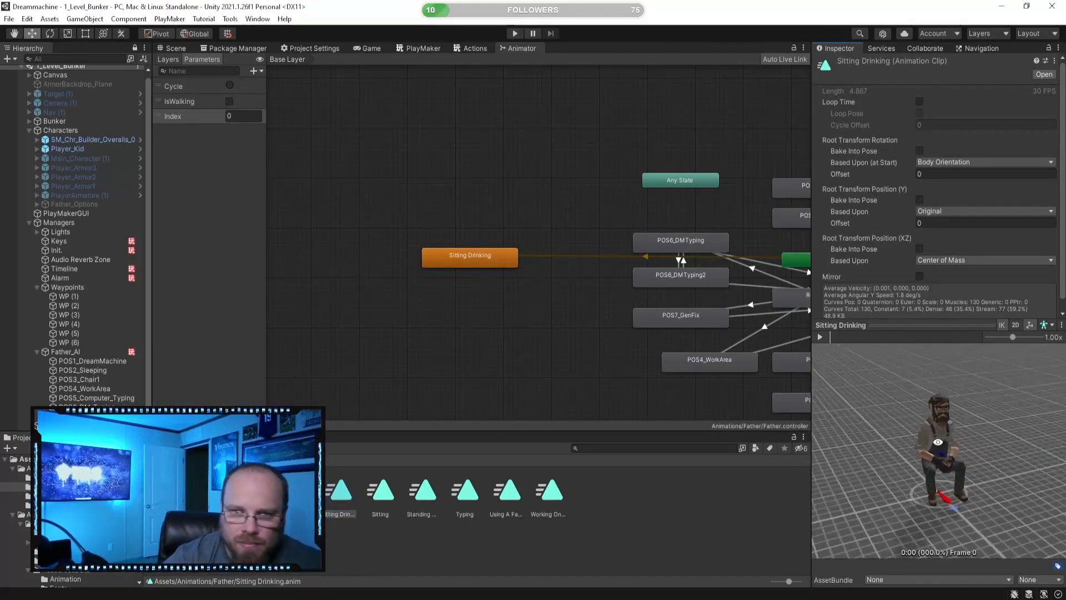
pyautogui.moveTo(938, 442); pyautogui.dragTo(925, 444)
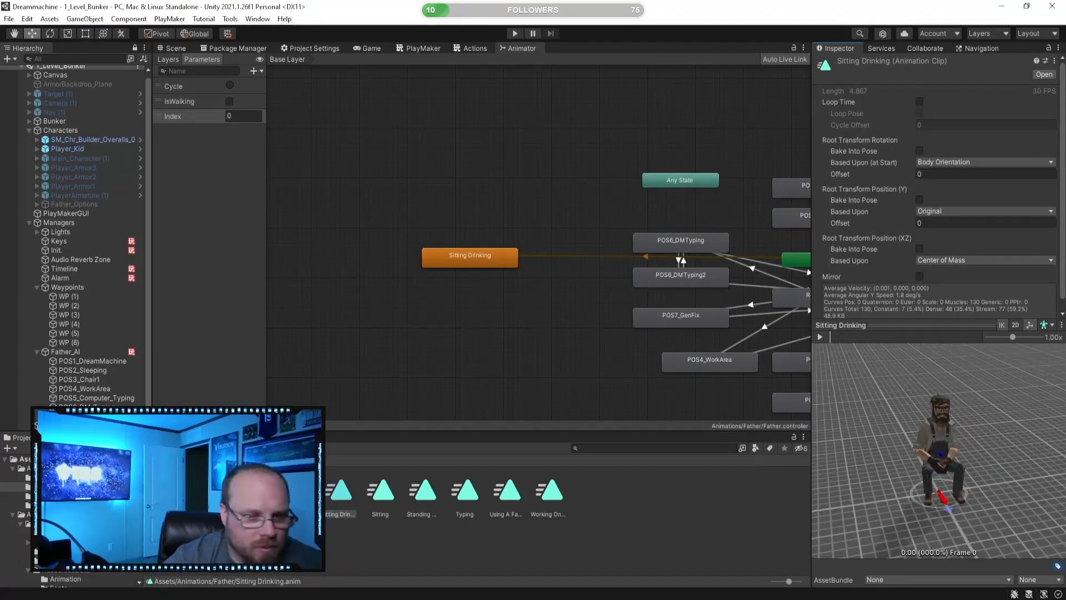
pyautogui.click(343, 514)
pyautogui.moveTo(912, 480); pyautogui.dragTo(884, 459)
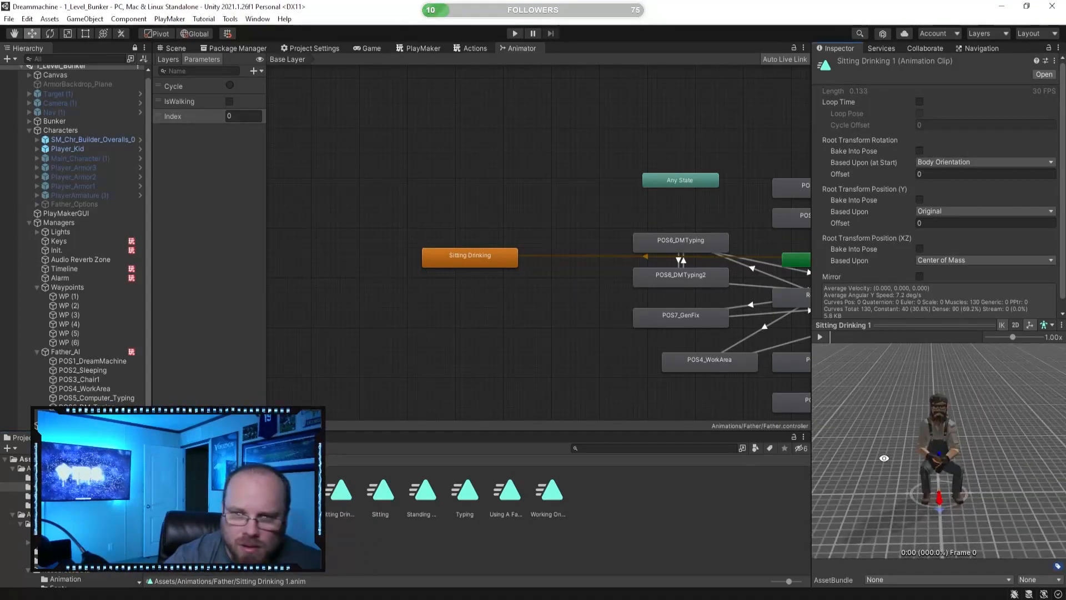
pyautogui.click(824, 336)
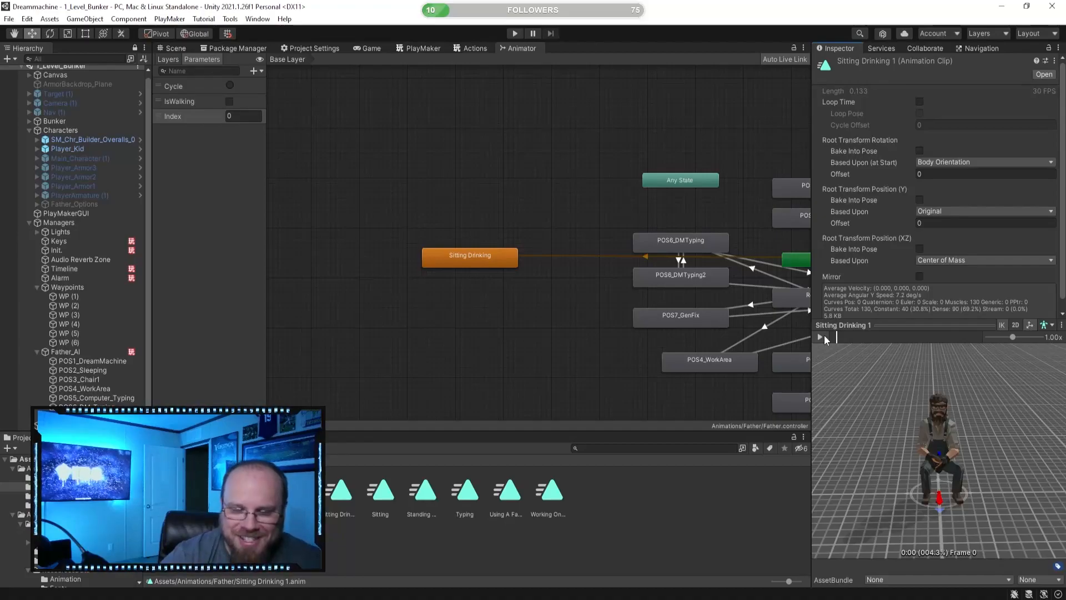
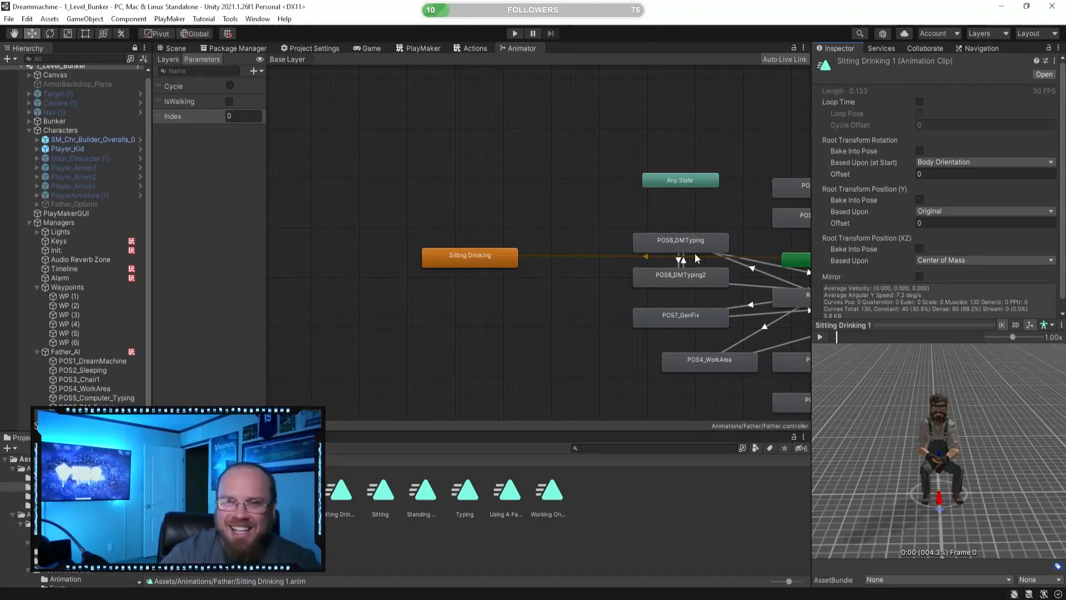
# - Add the Sitting Drinking 1 clip as a state below Sitting Drinking in the father's animator and set its speed to 0.01
pyautogui.moveTo(434, 315); pyautogui.dragTo(486, 292)
pyautogui.click(942, 104)
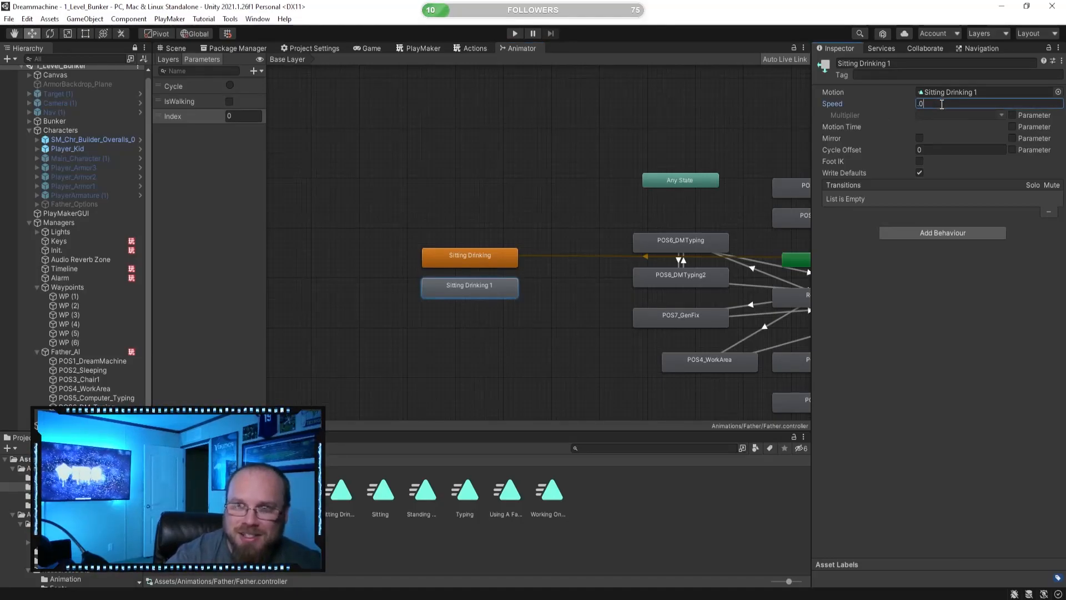
pyautogui.press('Return')
# - Make a transition from Sitting Drinking to Sitting Drinking 1 and play its preview
pyautogui.click(468, 296)
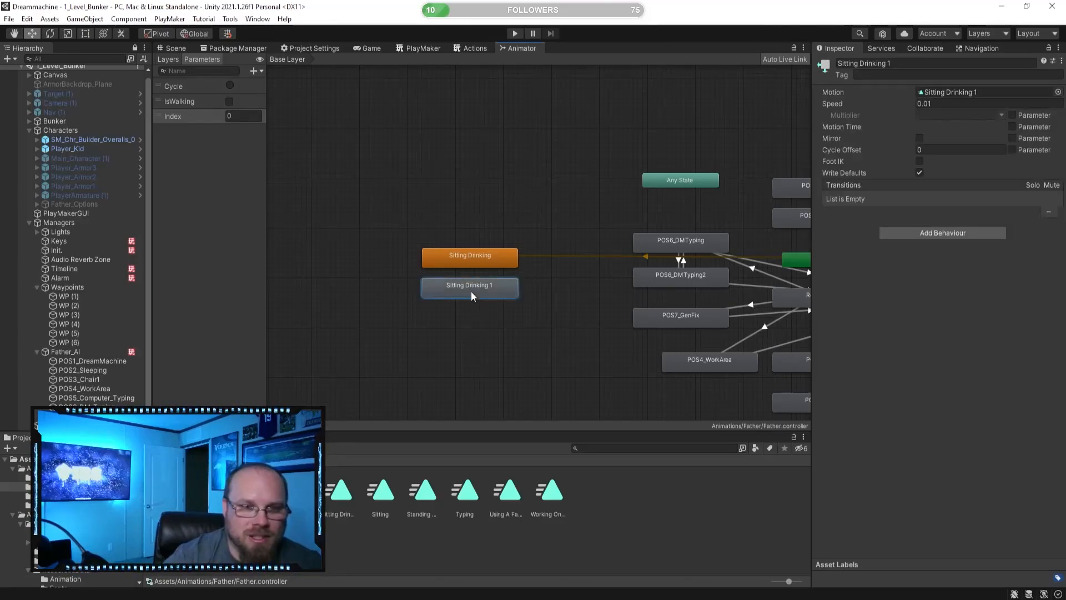
pyautogui.rightClick(476, 265)
pyautogui.click(496, 273)
pyautogui.click(474, 288)
pyautogui.click(468, 271)
pyautogui.click(822, 338)
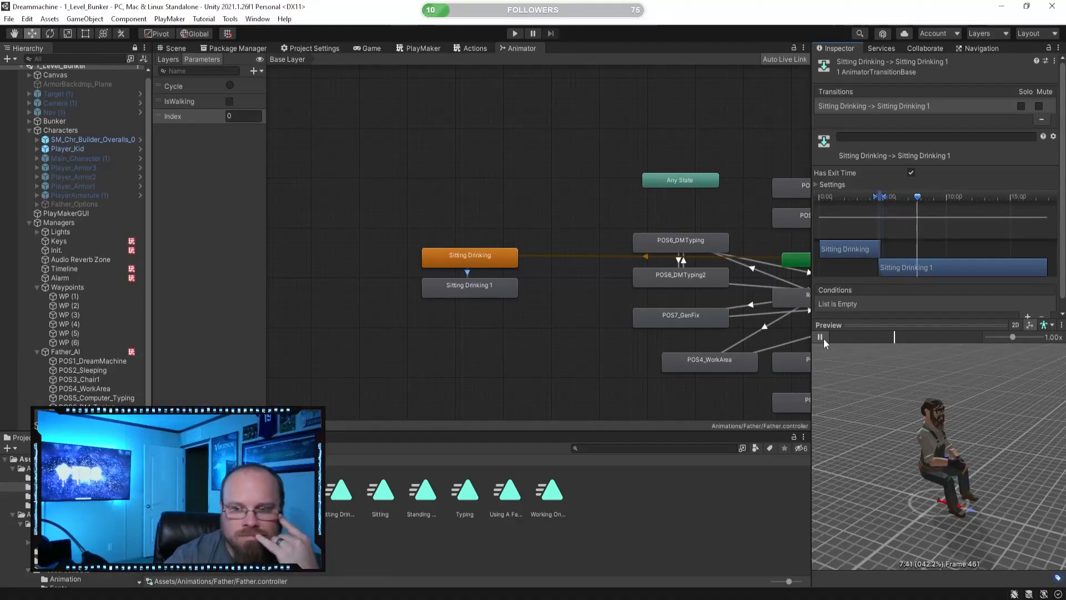
pyautogui.moveTo(933, 467); pyautogui.dragTo(890, 456)
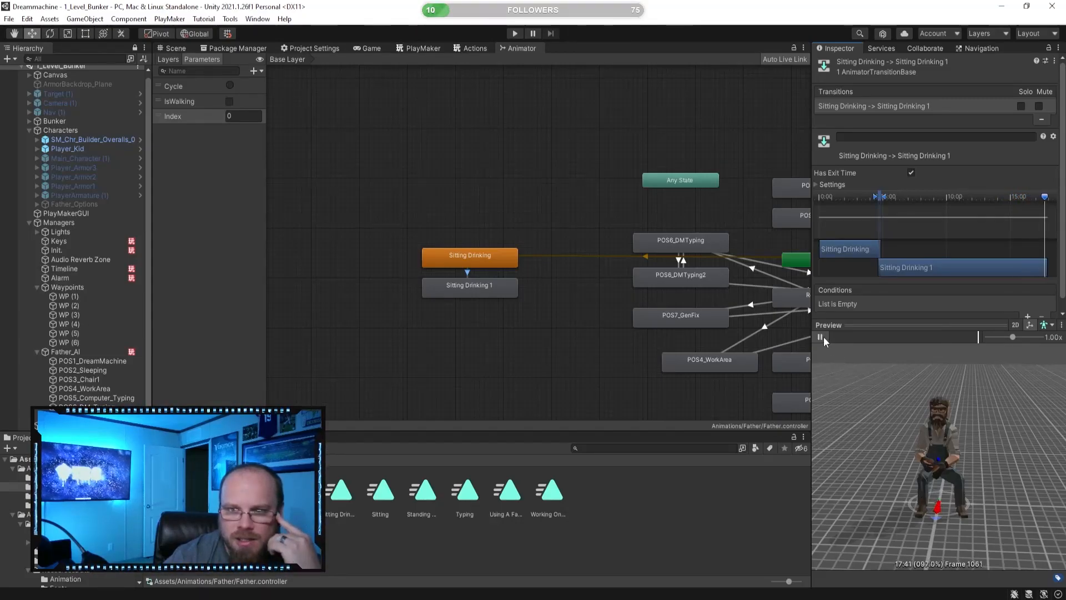
# - Make a return transition from Sitting Drinking 1 to Sitting Drinking
pyautogui.click(437, 357)
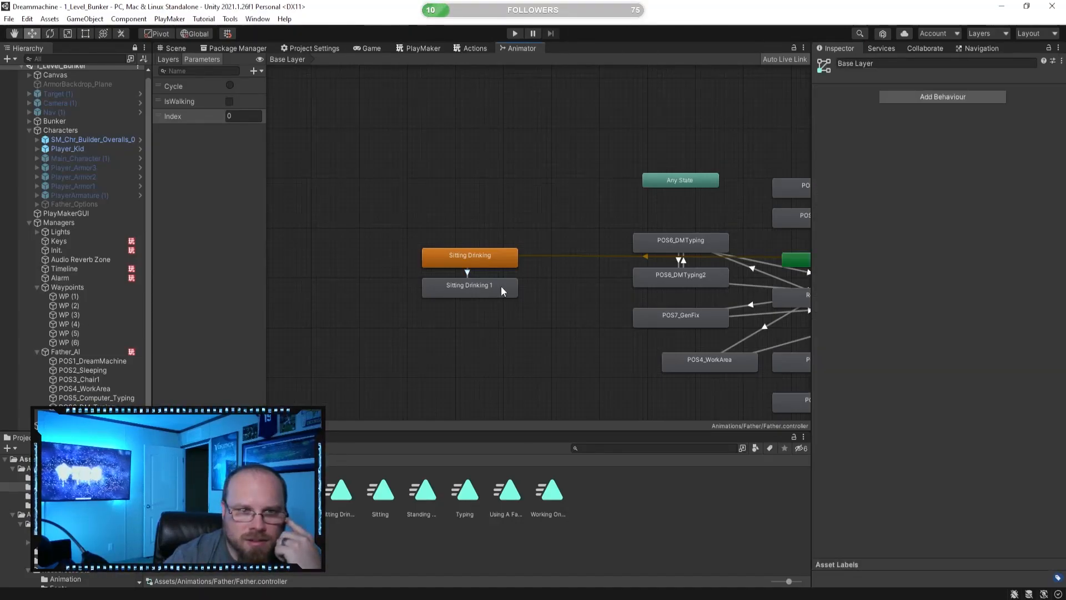
pyautogui.rightClick(501, 285)
pyautogui.click(539, 294)
pyautogui.click(490, 266)
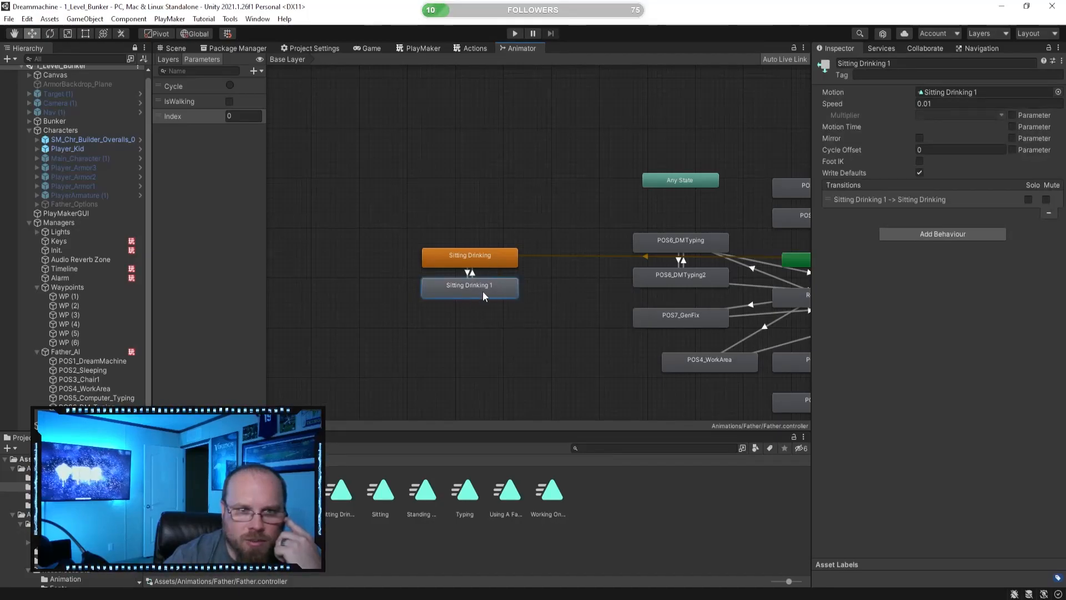
pyautogui.click(468, 273)
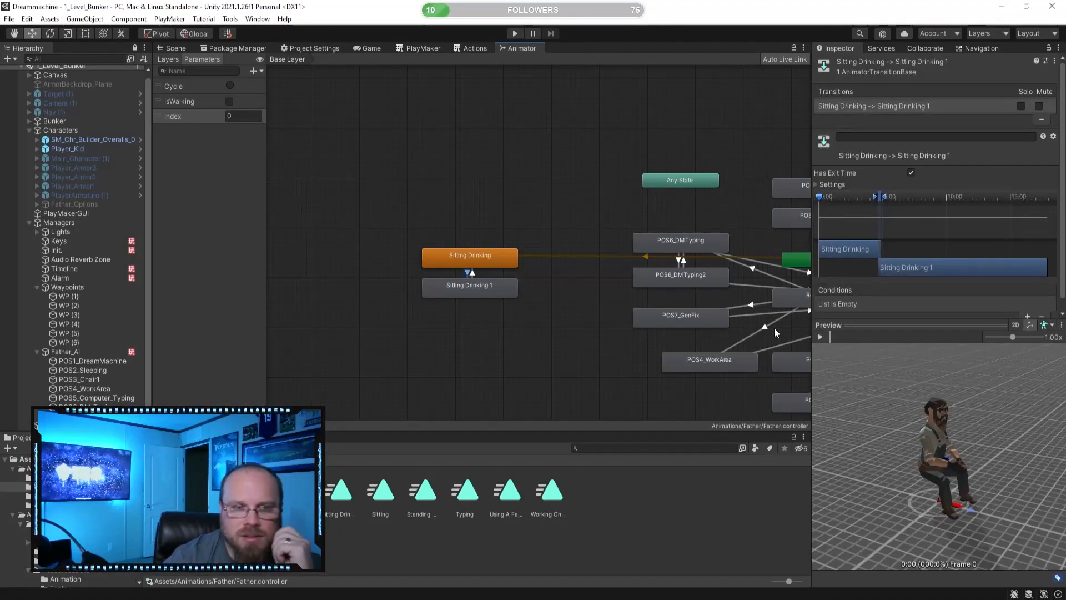
# - Play-test the level and examine the father's drinking and resting poses in the Scene view
pyautogui.click(521, 32)
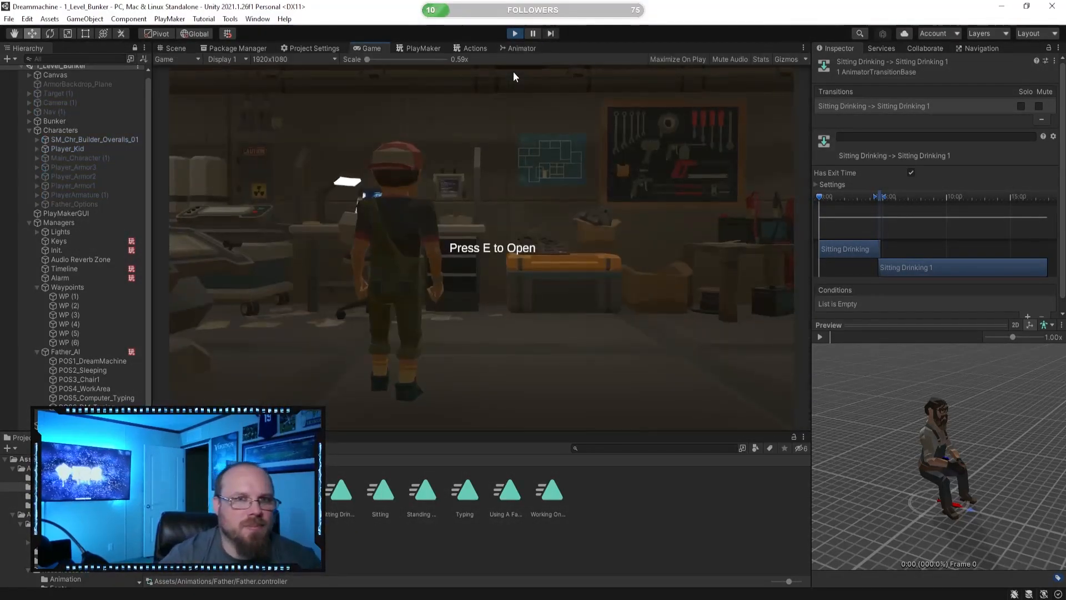
pyautogui.click(175, 48)
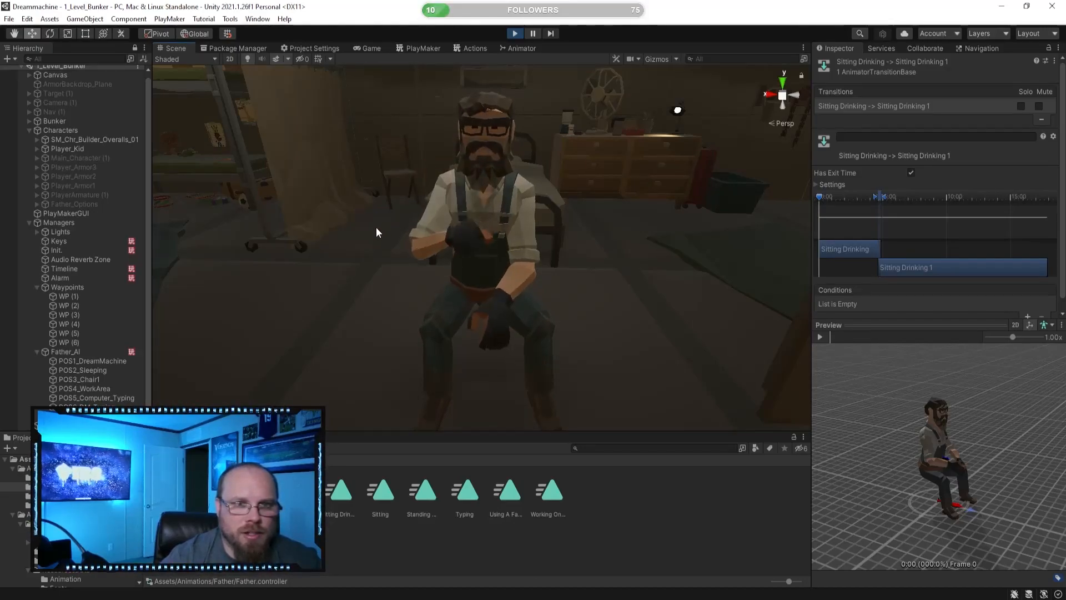
pyautogui.keyDown('alt'); pyautogui.moveTo(368, 241); pyautogui.dragTo(428, 264); pyautogui.keyUp('alt')
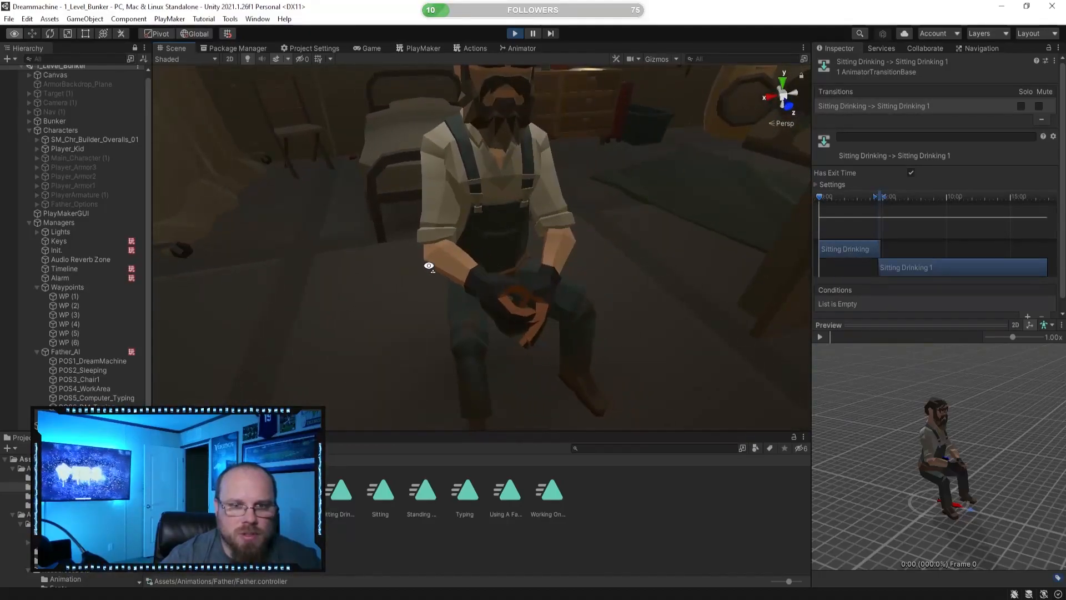
pyautogui.keyDown('alt'); pyautogui.moveTo(523, 302); pyautogui.dragTo(450, 256); pyautogui.keyUp('alt')
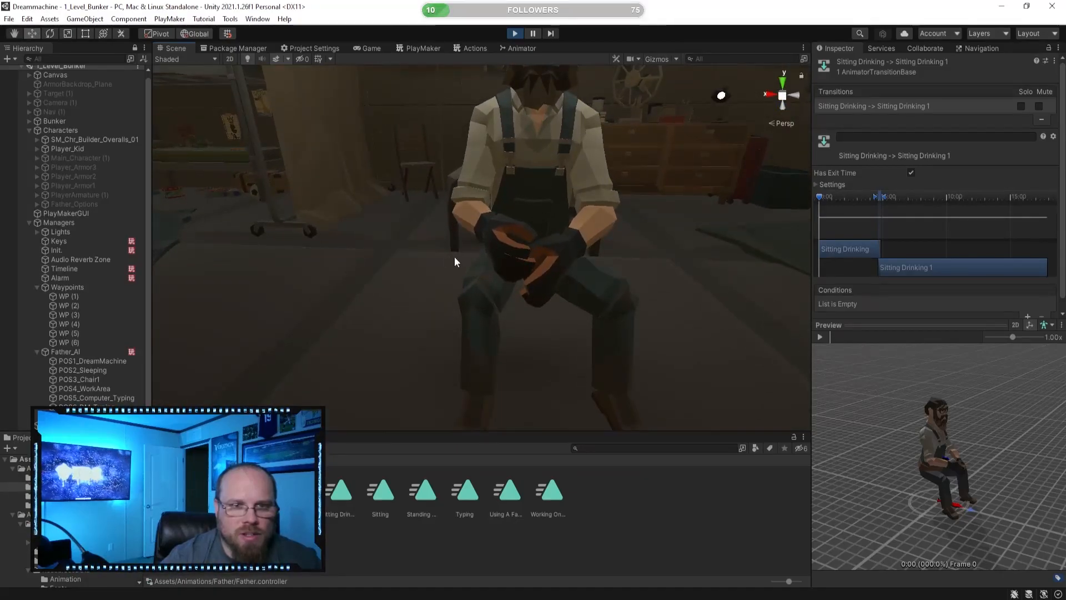
pyautogui.keyDown('alt'); pyautogui.moveTo(548, 256); pyautogui.dragTo(528, 262); pyautogui.keyUp('alt')
pyautogui.press('e')
pyautogui.moveTo(528, 261); pyautogui.dragTo(528, 261, button='right')
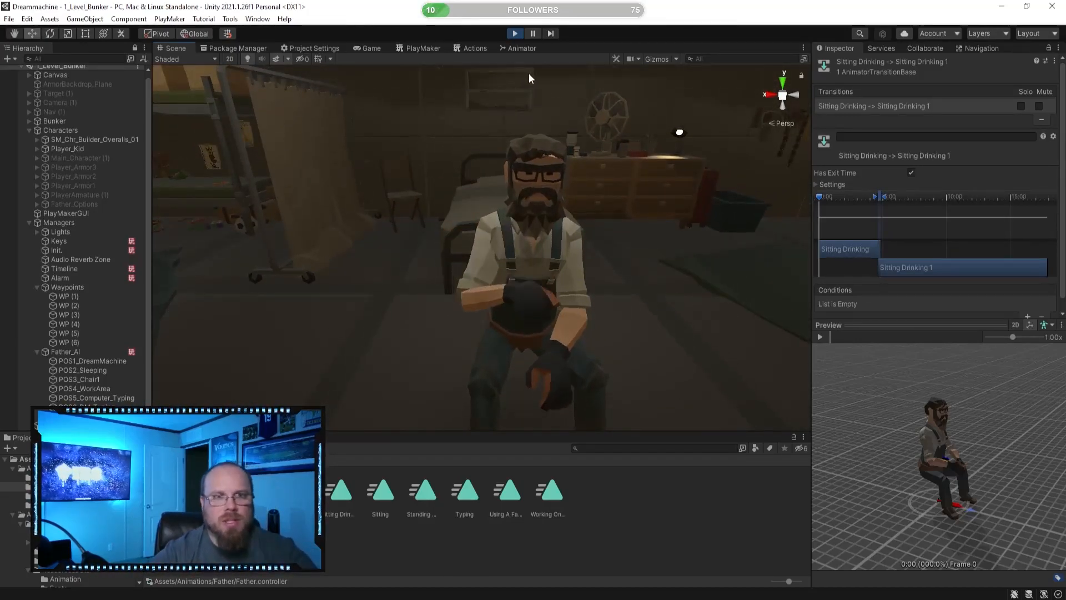
pyautogui.click(516, 33)
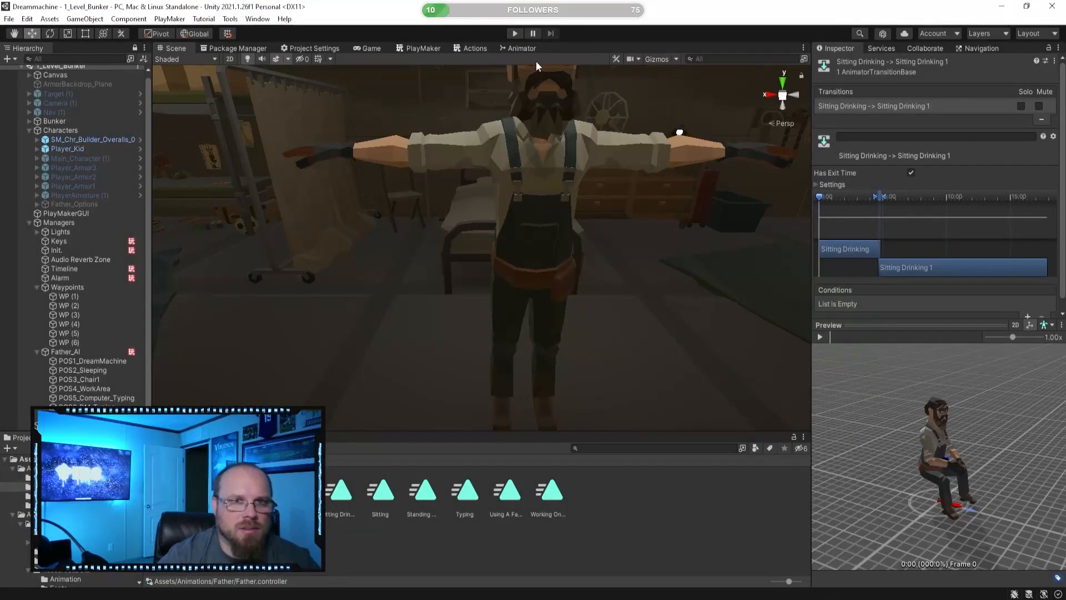
# - Make a transition from the Relax-Idle state to Sitting Drinking in the father's animator
pyautogui.click(521, 48)
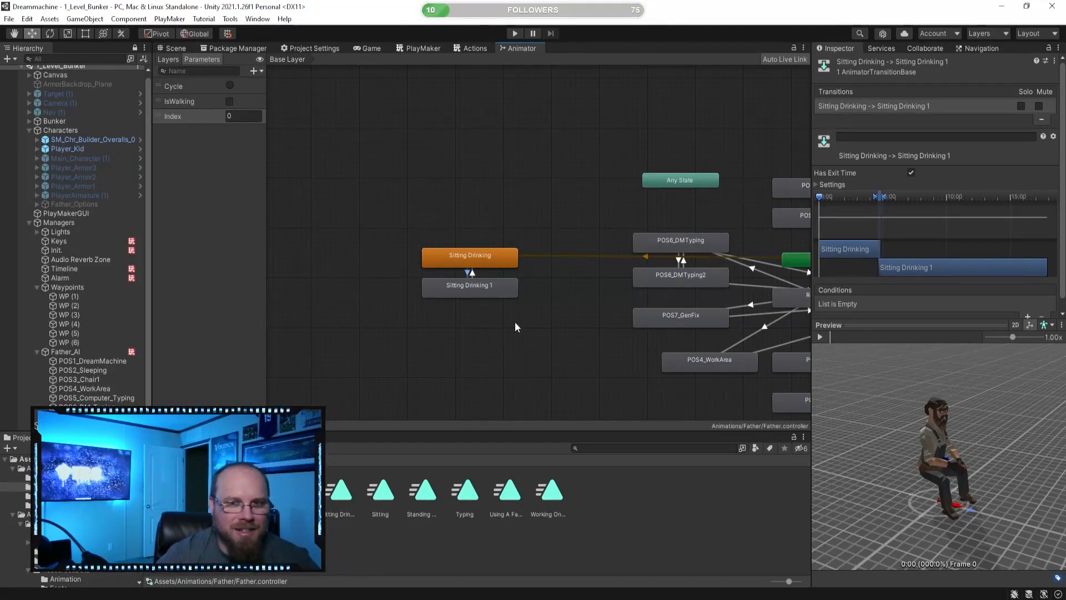
pyautogui.moveTo(614, 319); pyautogui.dragTo(475, 281, button='middle')
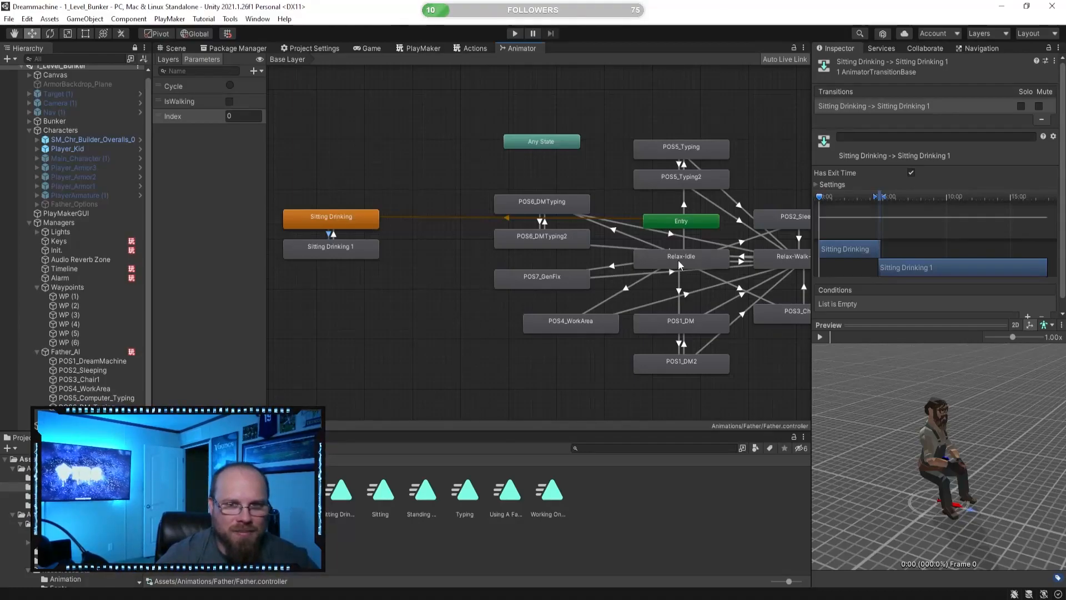
pyautogui.moveTo(410, 295); pyautogui.dragTo(385, 285, button='middle')
pyautogui.click(655, 257)
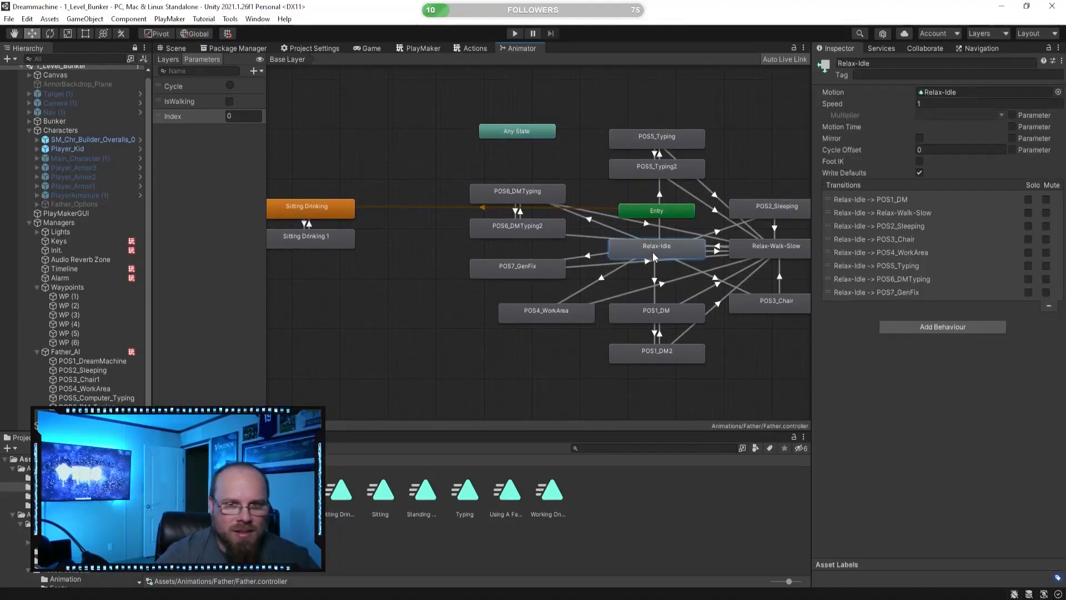
pyautogui.rightClick(653, 254)
pyautogui.click(679, 258)
pyautogui.click(316, 206)
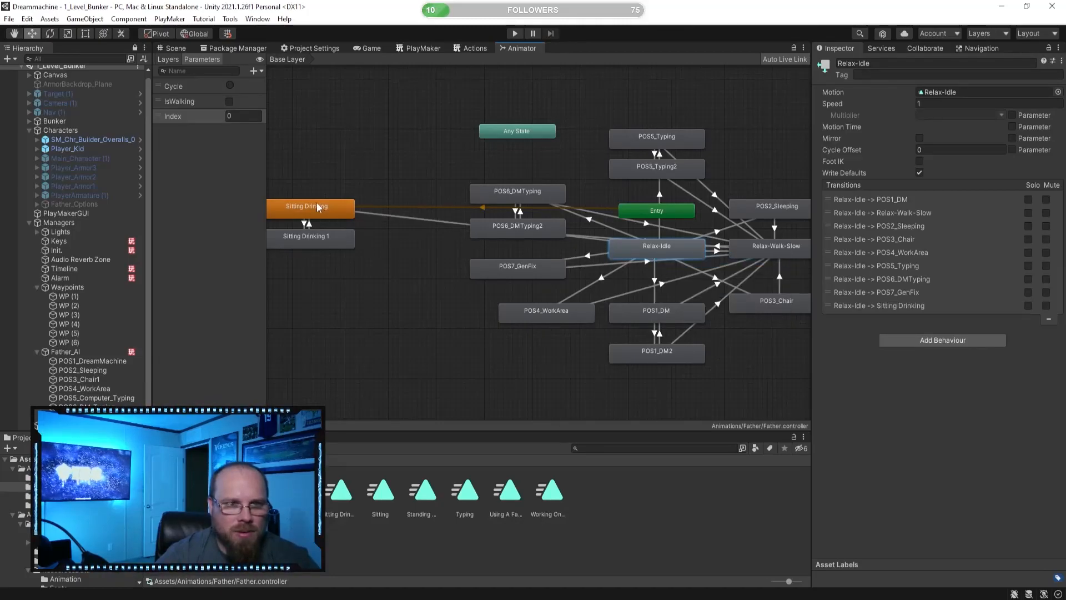
pyautogui.click(421, 244)
pyautogui.click(432, 222)
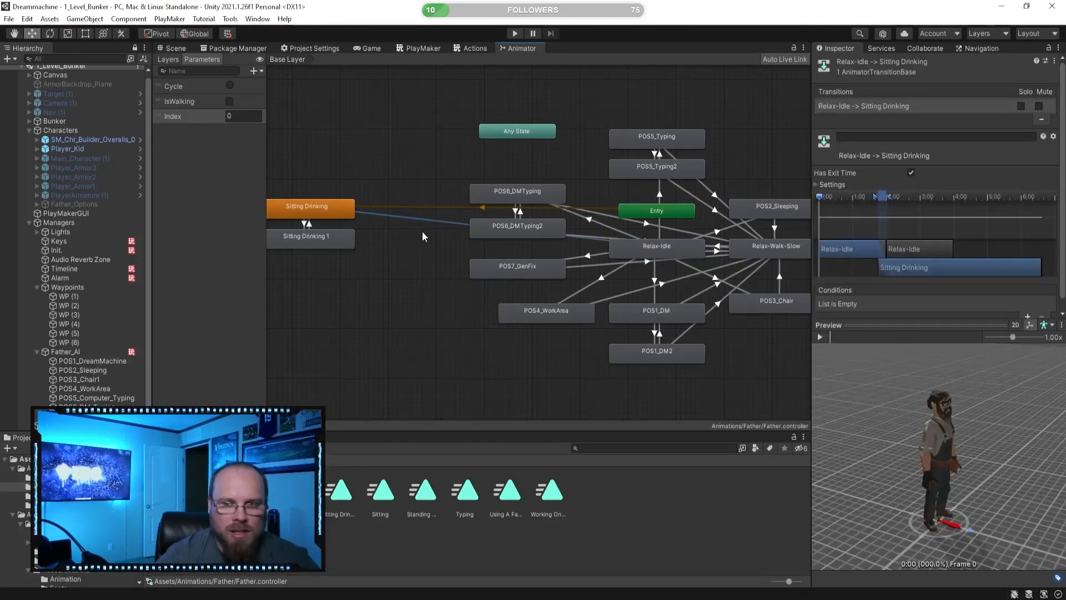
pyautogui.click(399, 316)
pyautogui.click(342, 208)
# - Run the level again and inspect SM_Chr_Builder_Overalls_01 in the Scene view, framing the seated father within the bunker
pyautogui.click(177, 48)
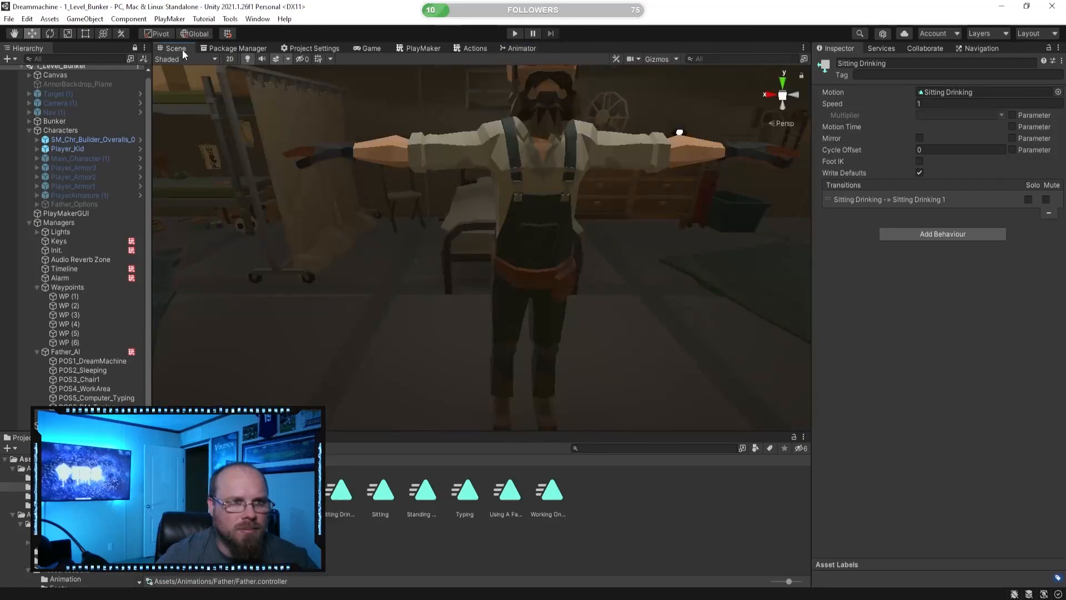
pyautogui.click(515, 34)
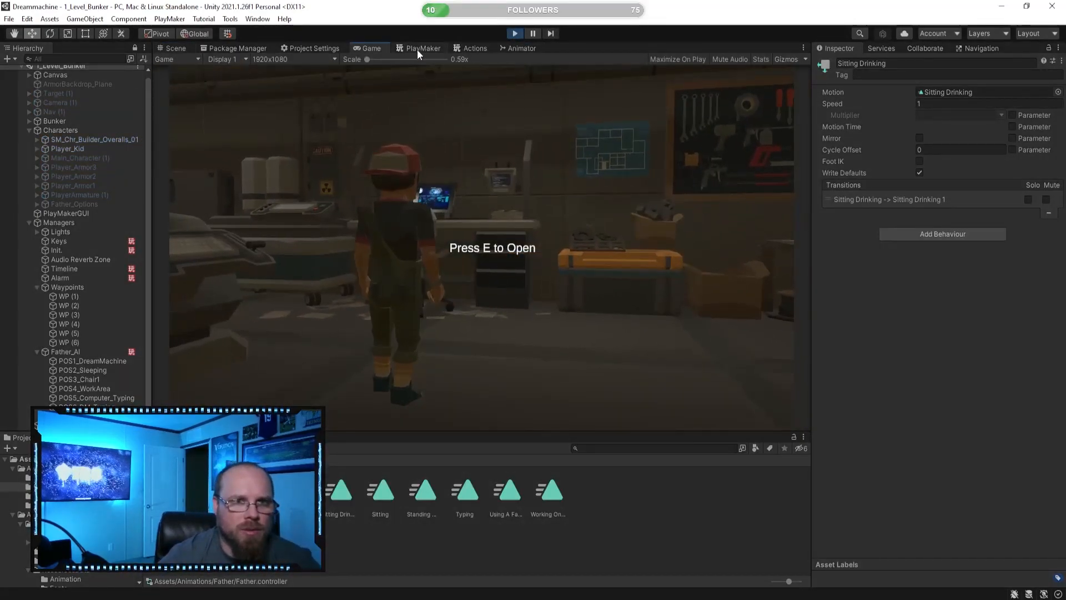
pyautogui.click(173, 48)
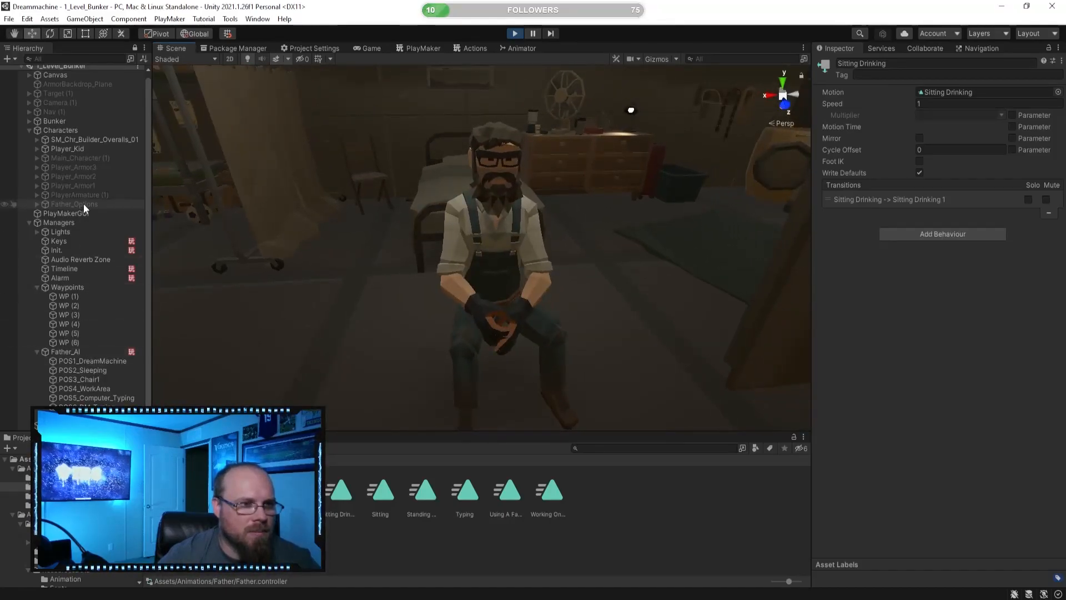
pyautogui.click(91, 140)
pyautogui.moveTo(235, 167); pyautogui.dragTo(301, 210, button='right')
pyautogui.press('s')
pyautogui.moveTo(280, 227); pyautogui.dragTo(594, 258)
pyautogui.press('w')
pyautogui.moveTo(594, 257); pyautogui.dragTo(579, 259, button='right')
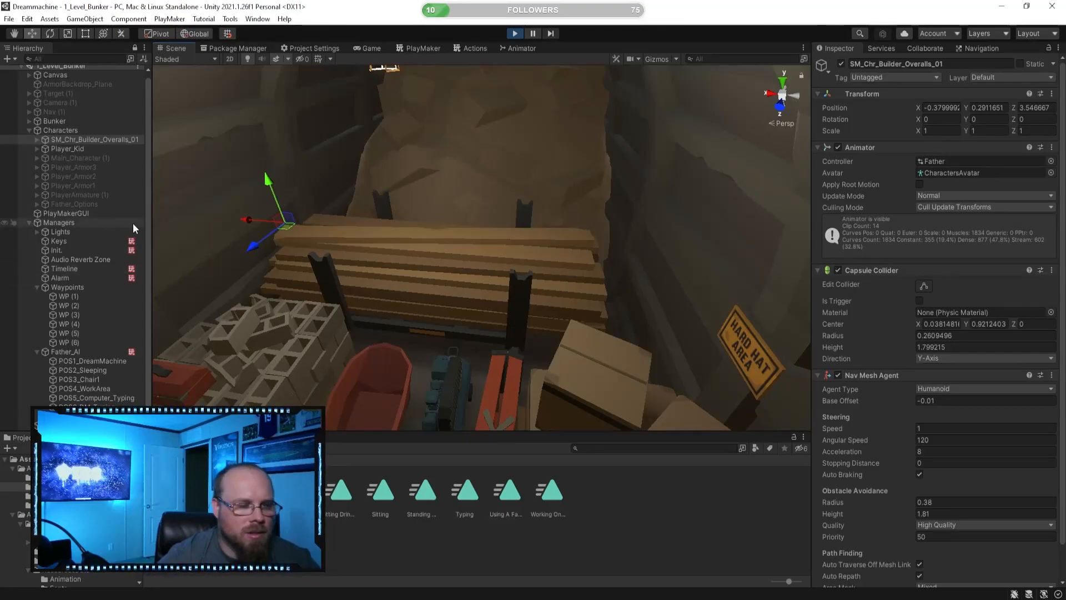
pyautogui.press('f')
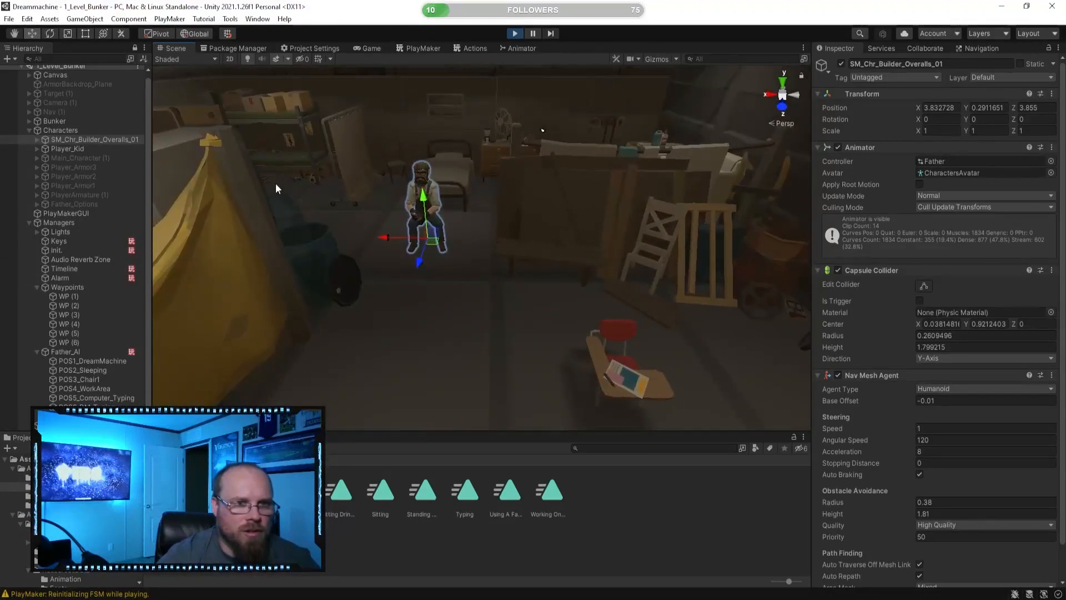
# - Disable the overalls character's Capsule Collider and Nav Mesh Agent and move it to the dining chair at about X -10.85, Z 3.09
pyautogui.click(371, 239)
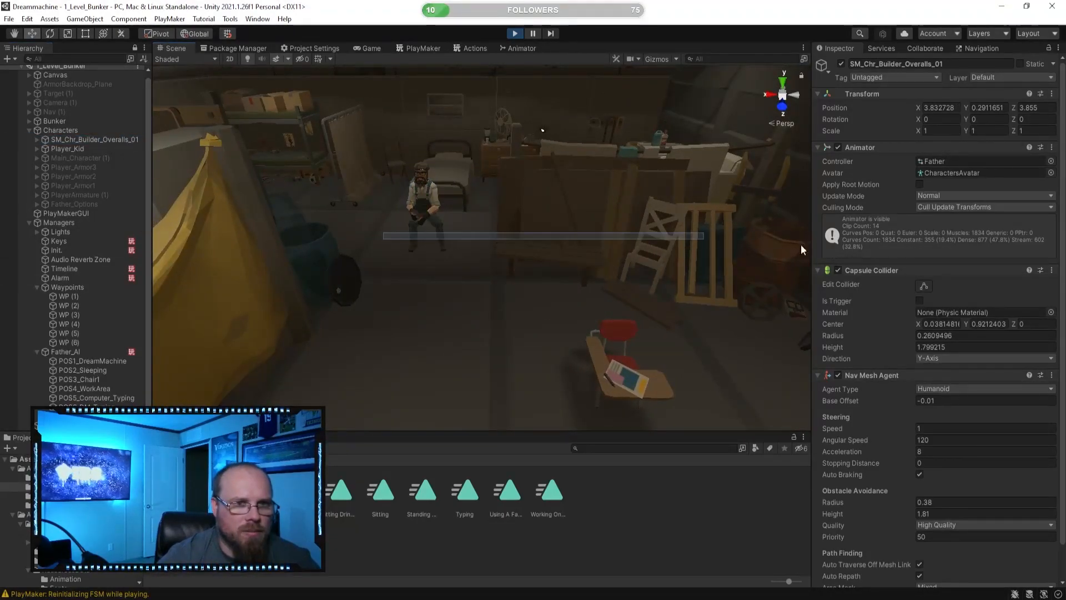
pyautogui.click(413, 238)
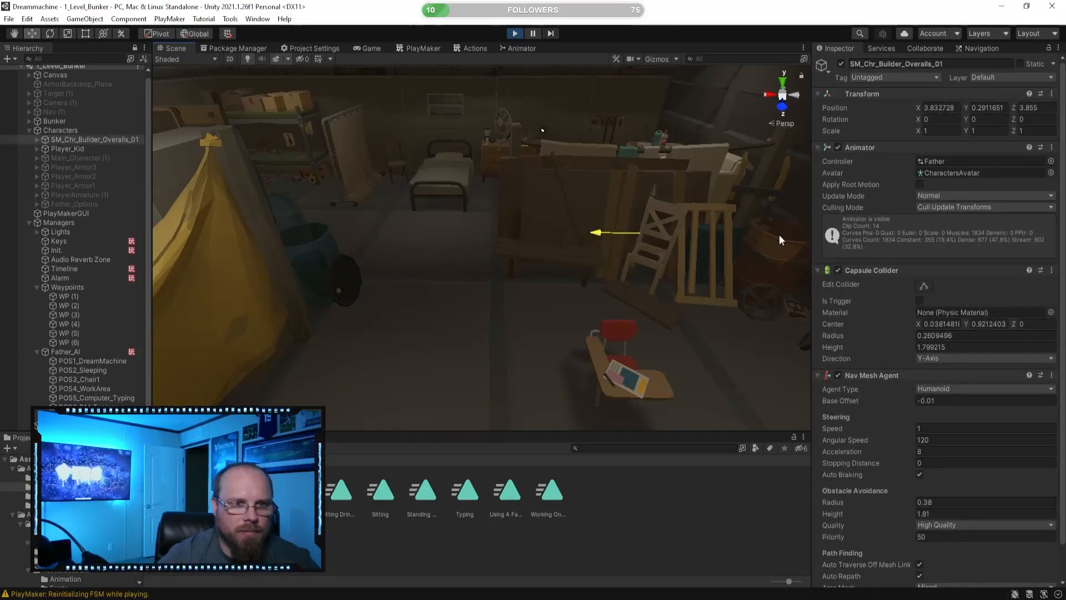
pyautogui.moveTo(597, 227); pyautogui.dragTo(647, 209, button='right')
pyautogui.press('w')
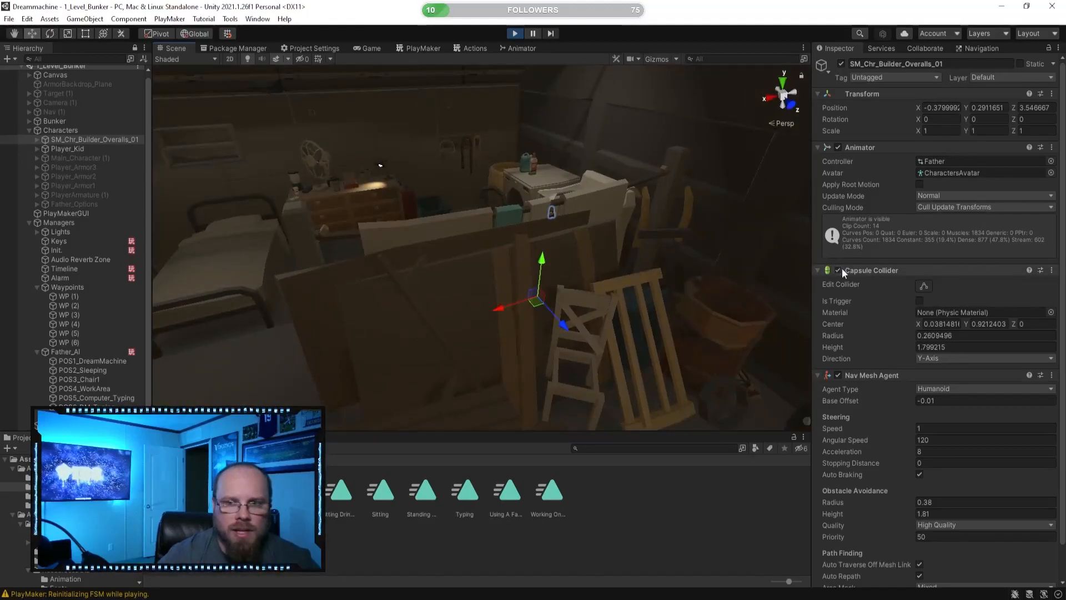
pyautogui.moveTo(719, 259); pyautogui.dragTo(639, 286, button='right')
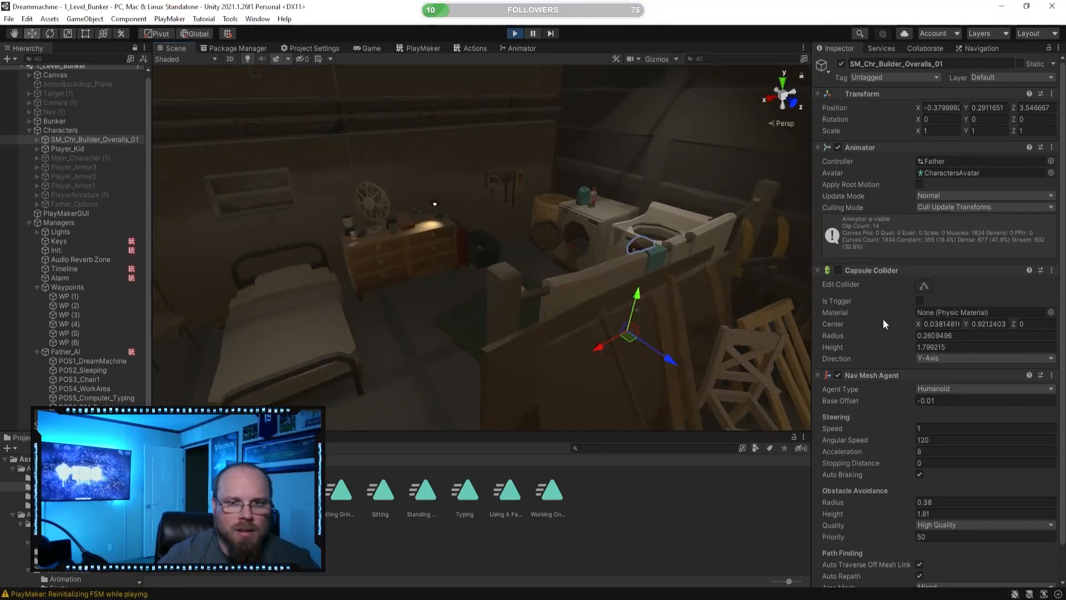
pyautogui.moveTo(601, 348); pyautogui.dragTo(757, 281)
pyautogui.moveTo(757, 281); pyautogui.dragTo(398, 288, button='right')
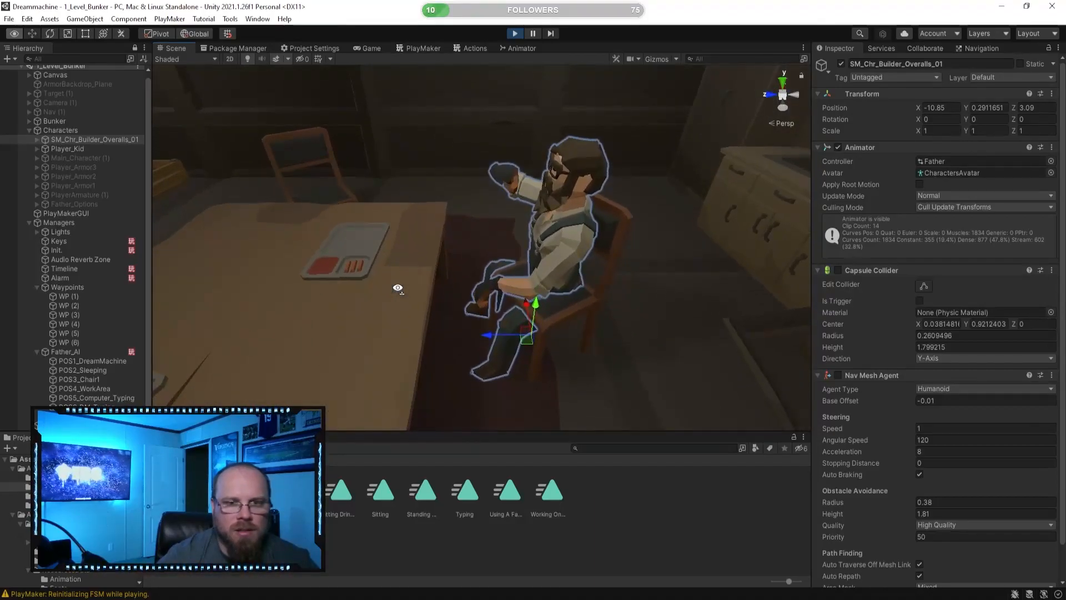
# - Rotate the seated character to about -34.04 degrees on the Y axis so it faces the table like the chair
pyautogui.click(50, 34)
pyautogui.moveTo(505, 371); pyautogui.dragTo(557, 362)
pyautogui.moveTo(558, 363); pyautogui.dragTo(614, 345, button='right')
pyautogui.click(36, 34)
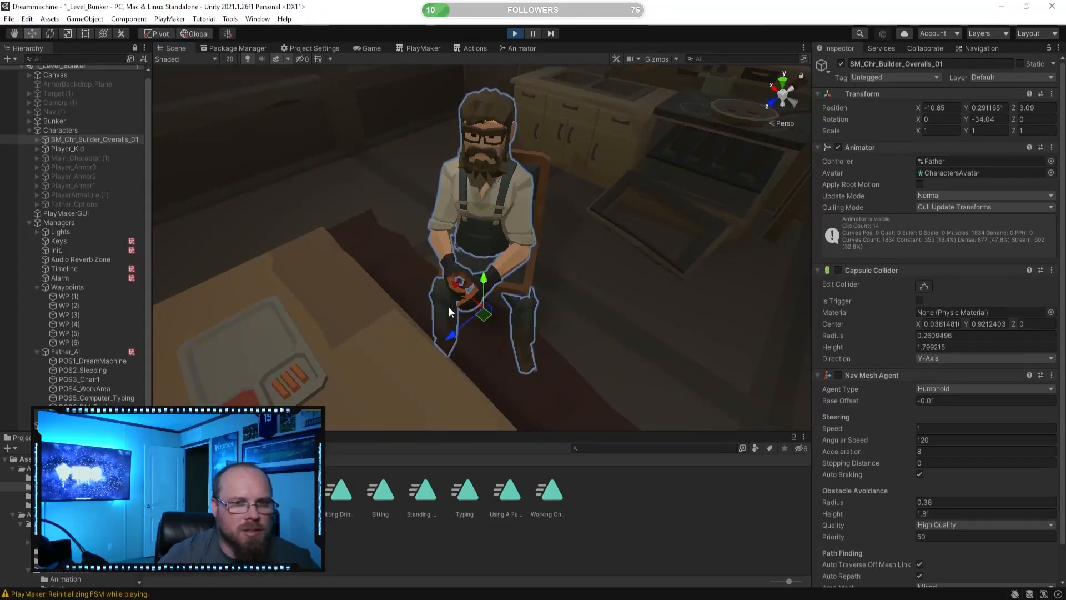
# - Adjust the seated character on the dining chair along its local axes to about X -11.048, Y 0.347, Z 3.303
pyautogui.moveTo(441, 301); pyautogui.dragTo(375, 195, button='right')
pyautogui.moveTo(535, 272)
pyautogui.mouseDown()
pyautogui.moveTo(543, 262)
pyautogui.moveTo(532, 266)
pyautogui.mouseUp()
pyautogui.moveTo(532, 267); pyautogui.dragTo(552, 489, button='right')
pyautogui.click(614, 533)
pyautogui.moveTo(422, 239); pyautogui.dragTo(341, 234, button='right')
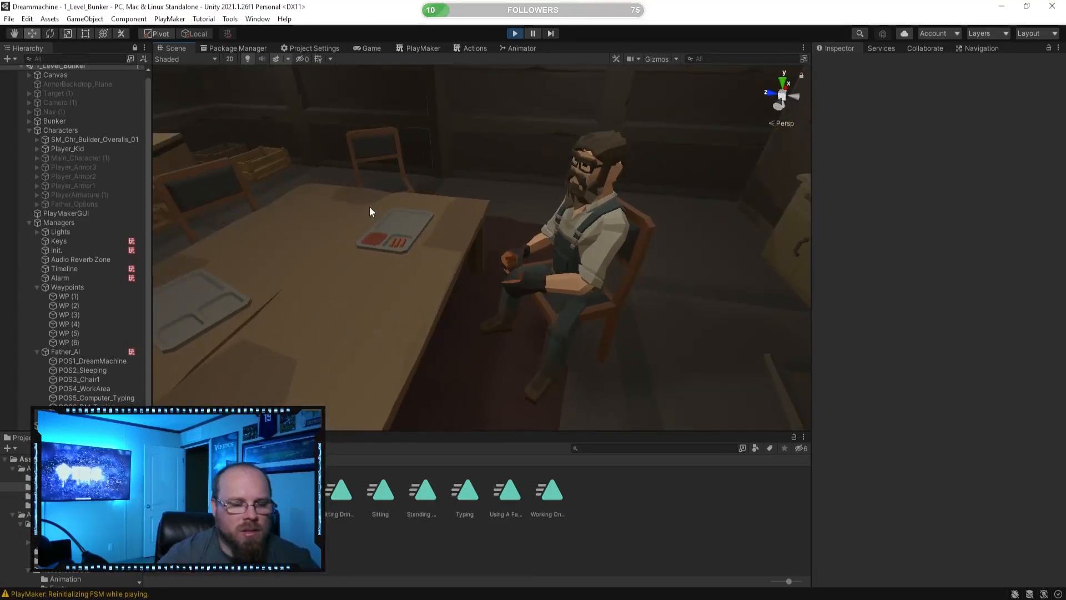
pyautogui.click(84, 139)
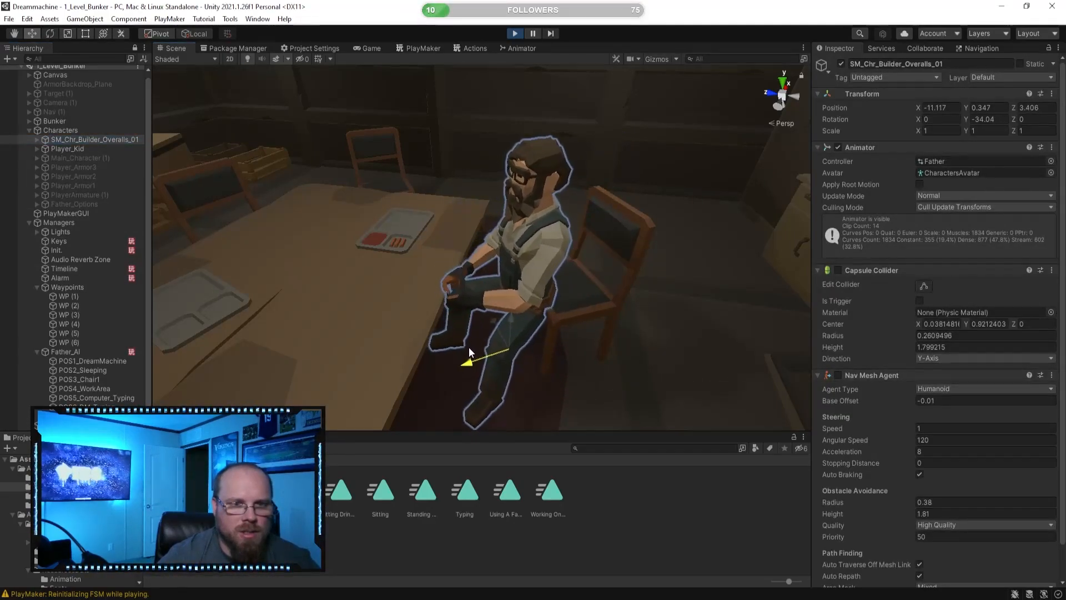
pyautogui.moveTo(463, 349); pyautogui.dragTo(489, 341)
pyautogui.moveTo(480, 345)
pyautogui.mouseDown(button='right')
pyautogui.moveTo(572, 340)
pyautogui.moveTo(484, 360)
pyautogui.mouseUp(button='right')
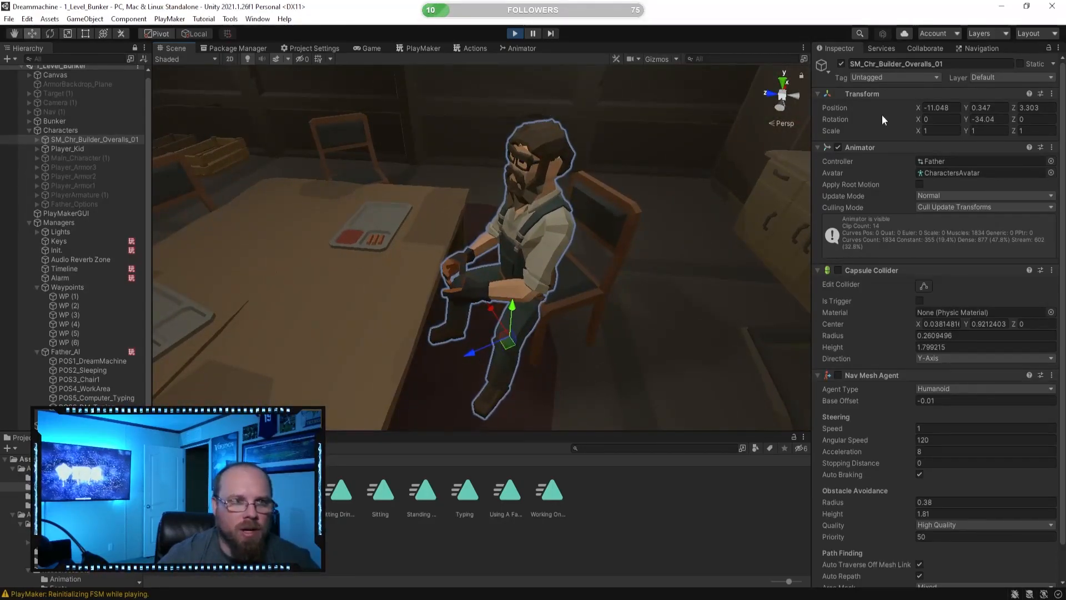
# - Copy the seated character's whole Transform component and stop play mode
pyautogui.rightClick(876, 93)
pyautogui.moveTo(928, 183)
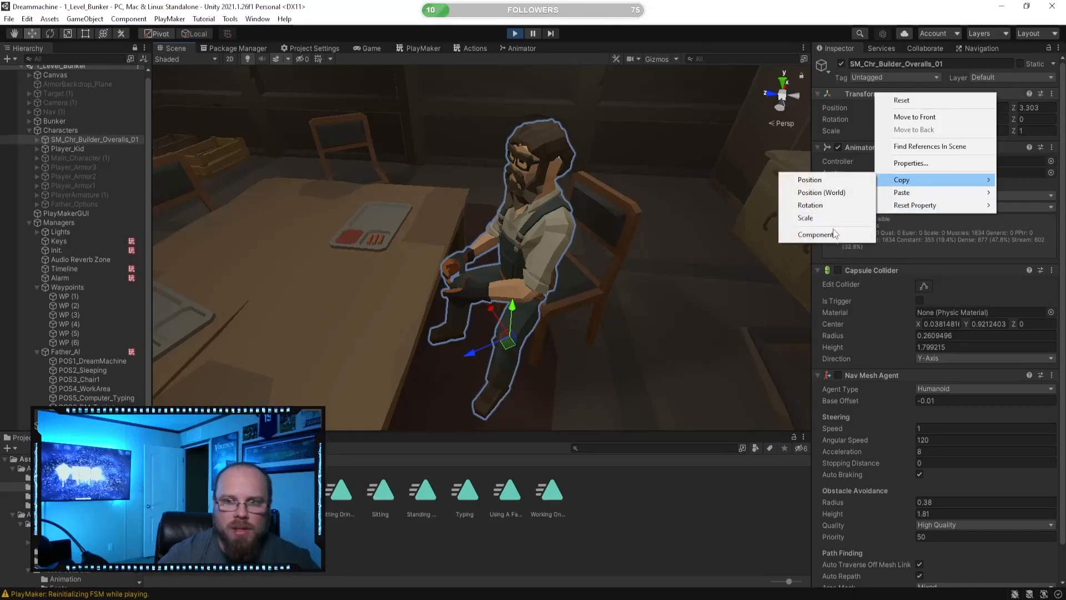
pyautogui.click(816, 234)
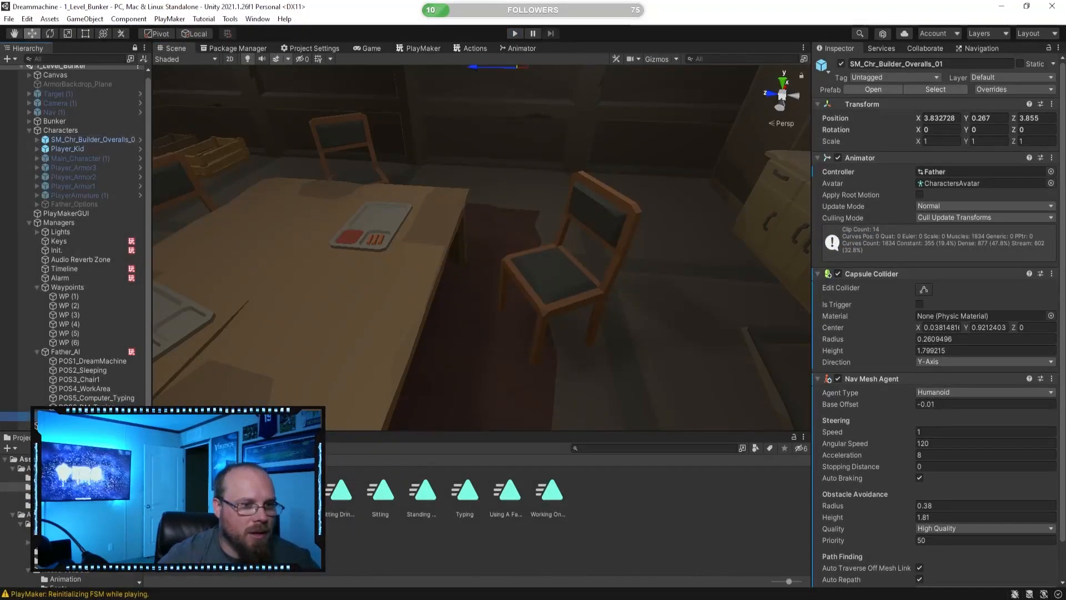
# - Create an empty child object under Father_AI and name it POS8_Drinking
pyautogui.click(81, 370)
pyautogui.click(75, 351)
pyautogui.rightClick(75, 352)
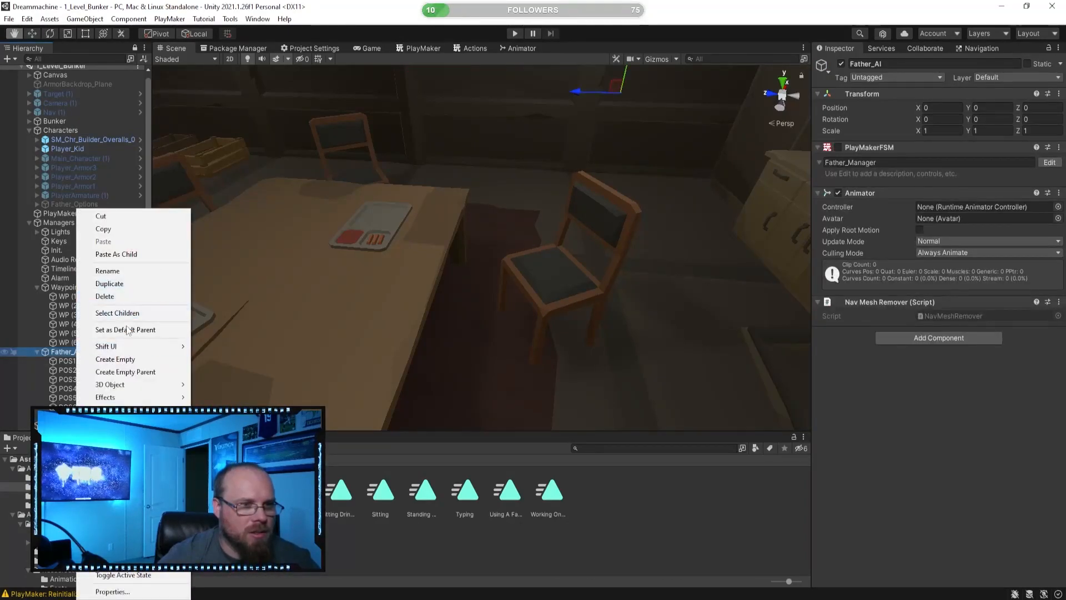
pyautogui.click(157, 362)
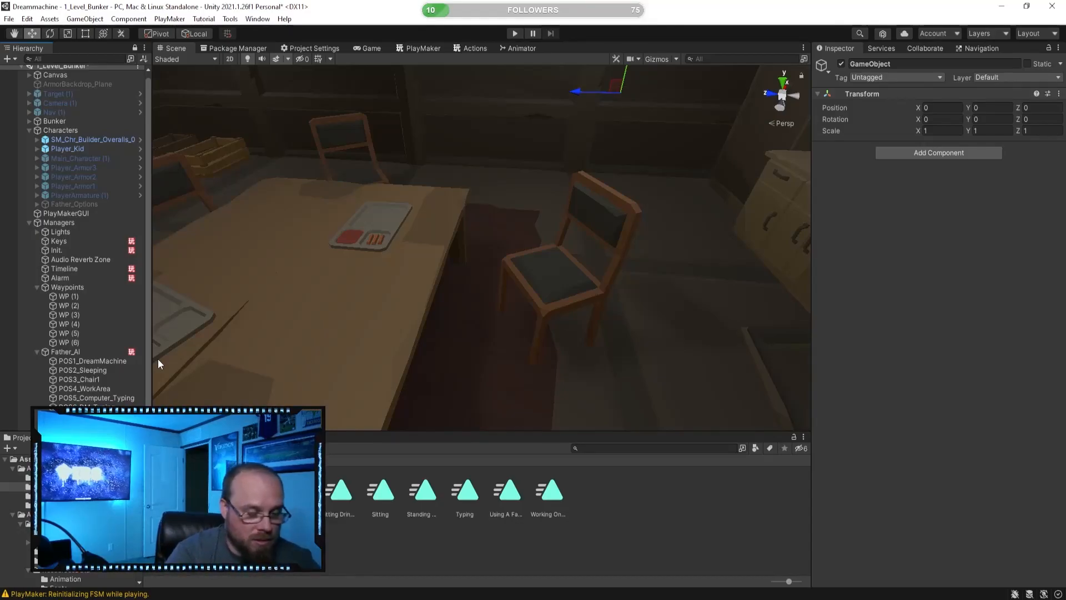
pyautogui.write('POS8_Drinking')
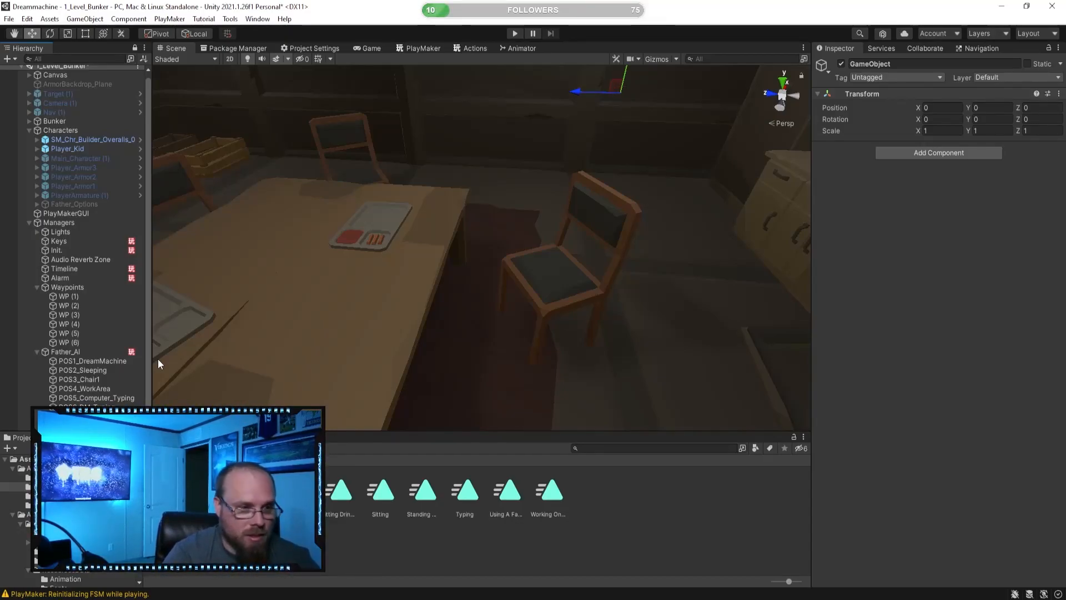
pyautogui.press('Return')
pyautogui.scroll(-1, 131, 354)
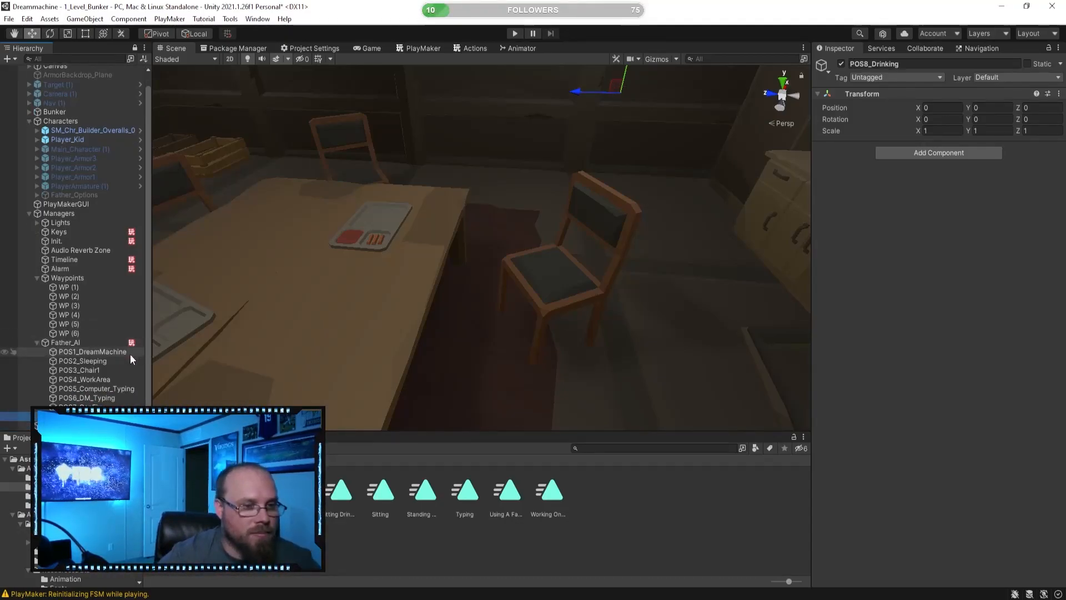
# - Paste the copied Transform component values onto POS8_Drinking
pyautogui.rightClick(858, 94)
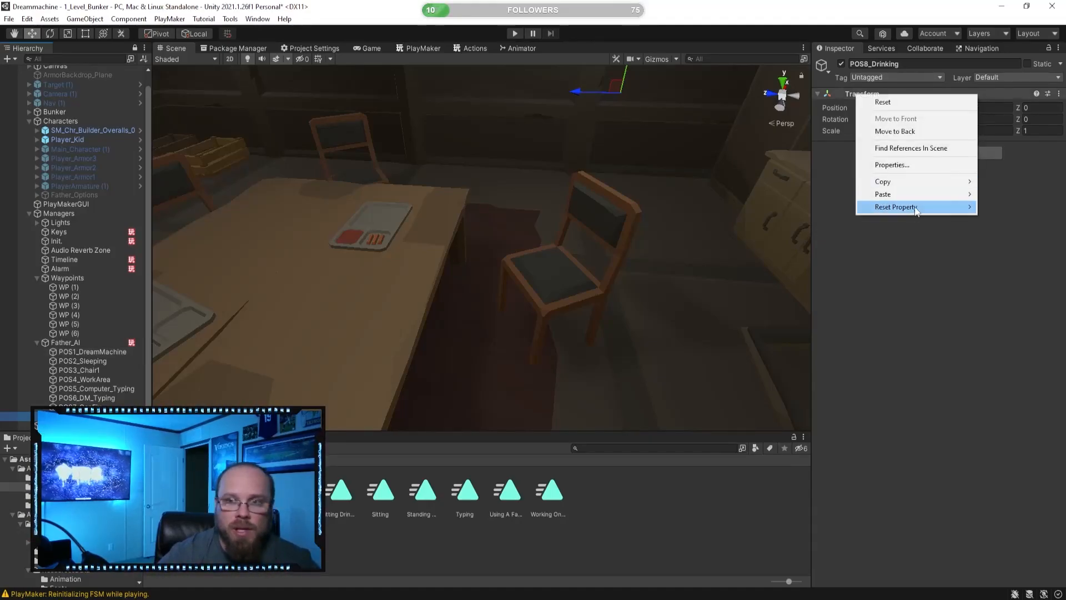
pyautogui.moveTo(924, 195)
pyautogui.click(817, 263)
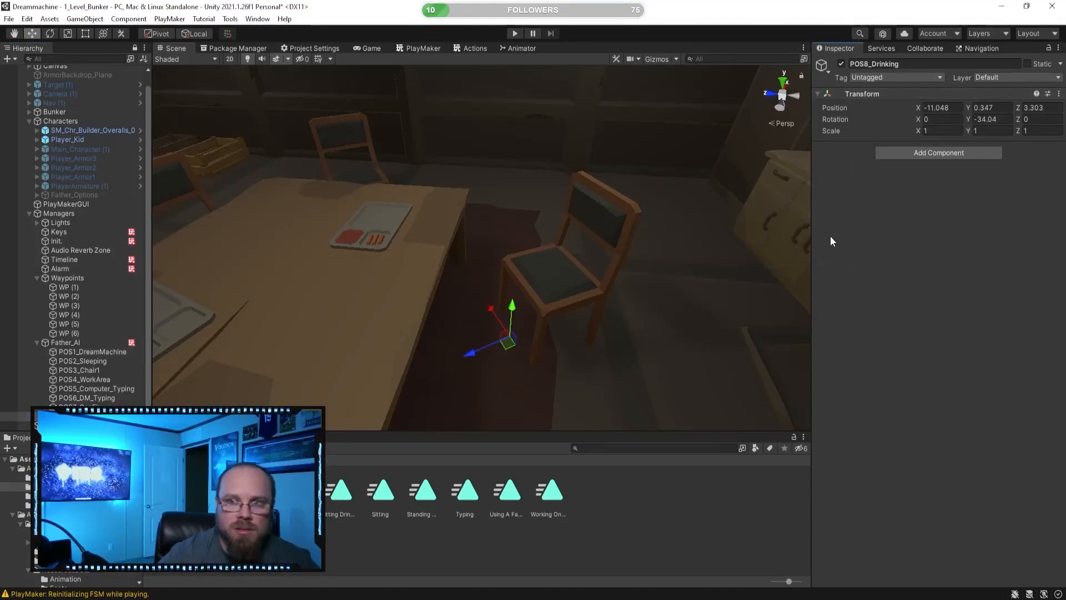
pyautogui.keyDown('alt'); pyautogui.moveTo(278, 294); pyautogui.dragTo(402, 286); pyautogui.keyUp('alt')
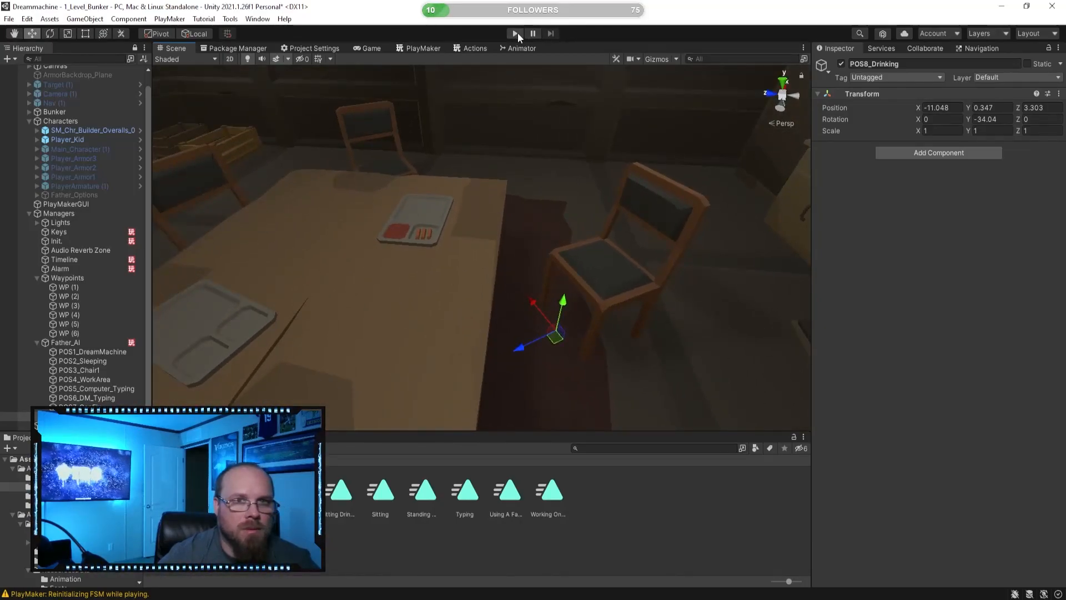
# - Run the scene, disable SM_Chr_Builder_Overalls_01's Capsule Collider and Nav Mesh Agent, and paste the copied Transform values onto it
pyautogui.click(76, 130)
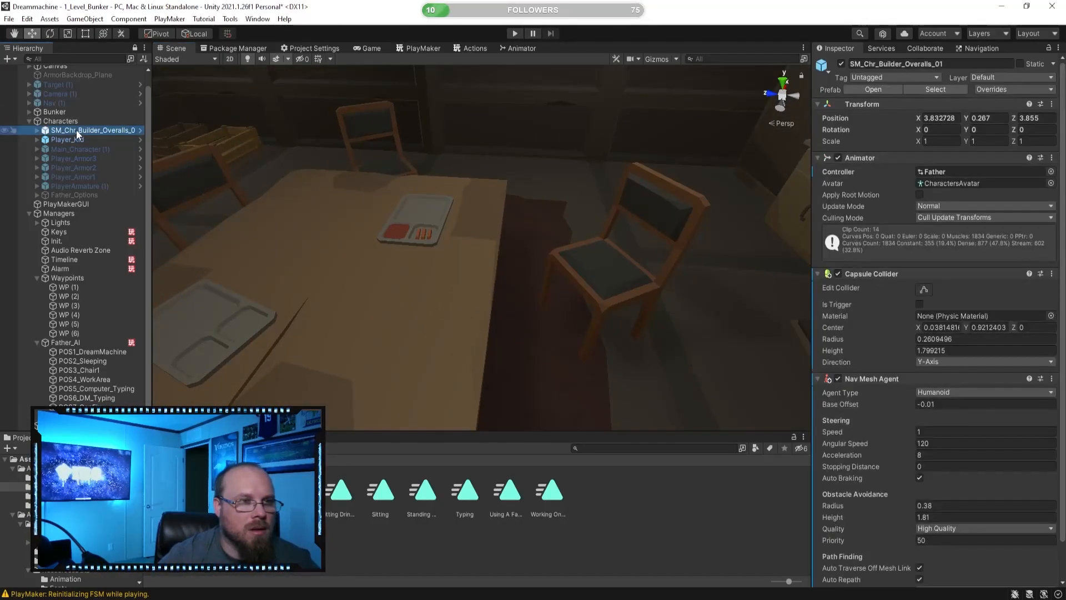
pyautogui.click(515, 34)
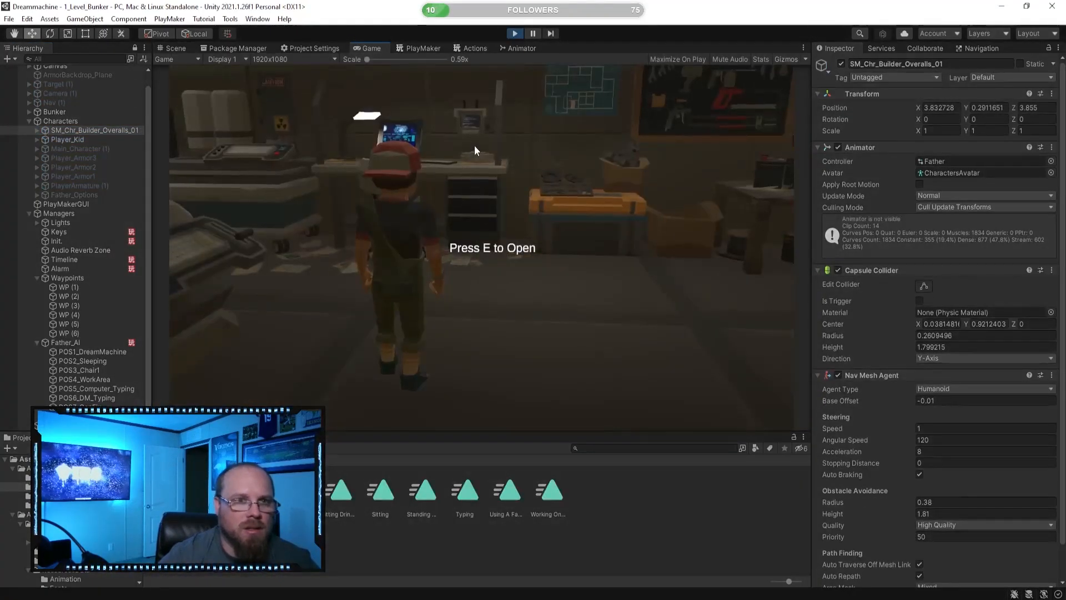
pyautogui.click(170, 48)
pyautogui.rightClick(869, 131)
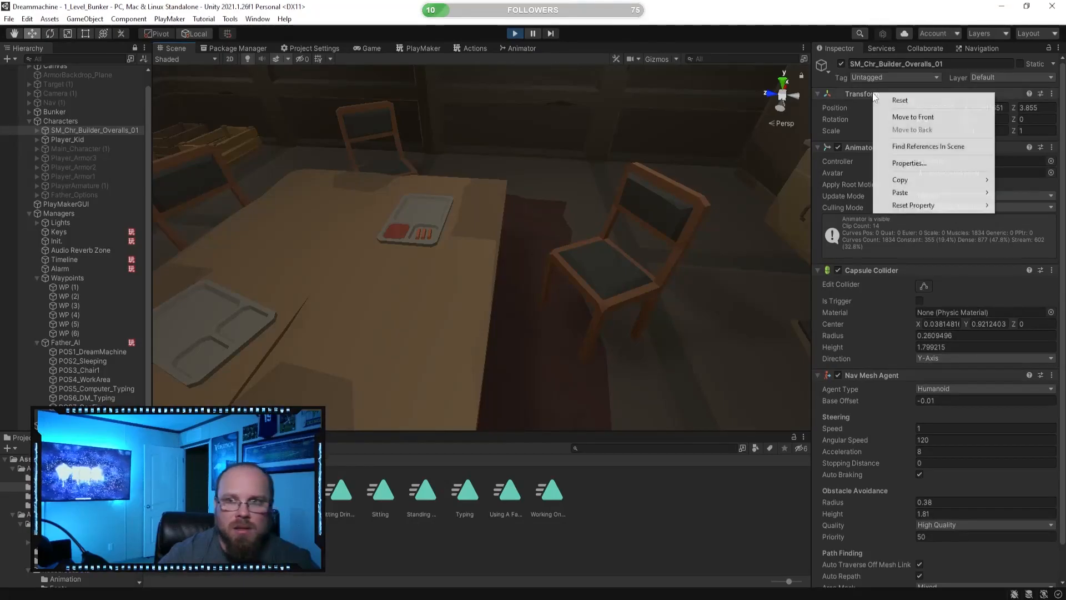
pyautogui.moveTo(911, 192)
pyautogui.click(830, 259)
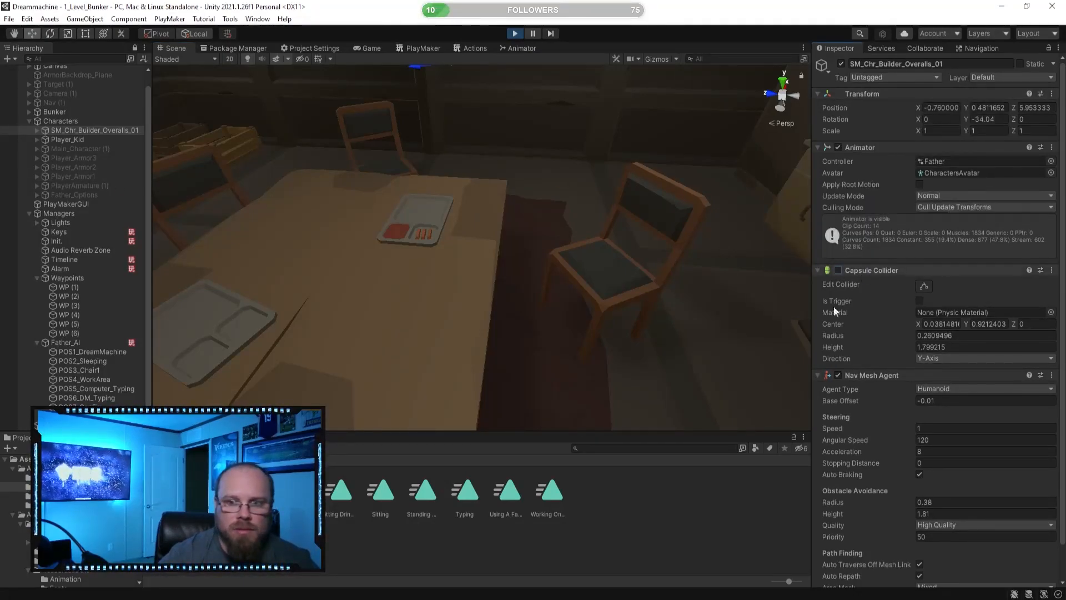
pyautogui.click(838, 375)
pyautogui.rightClick(868, 93)
pyautogui.moveTo(919, 194)
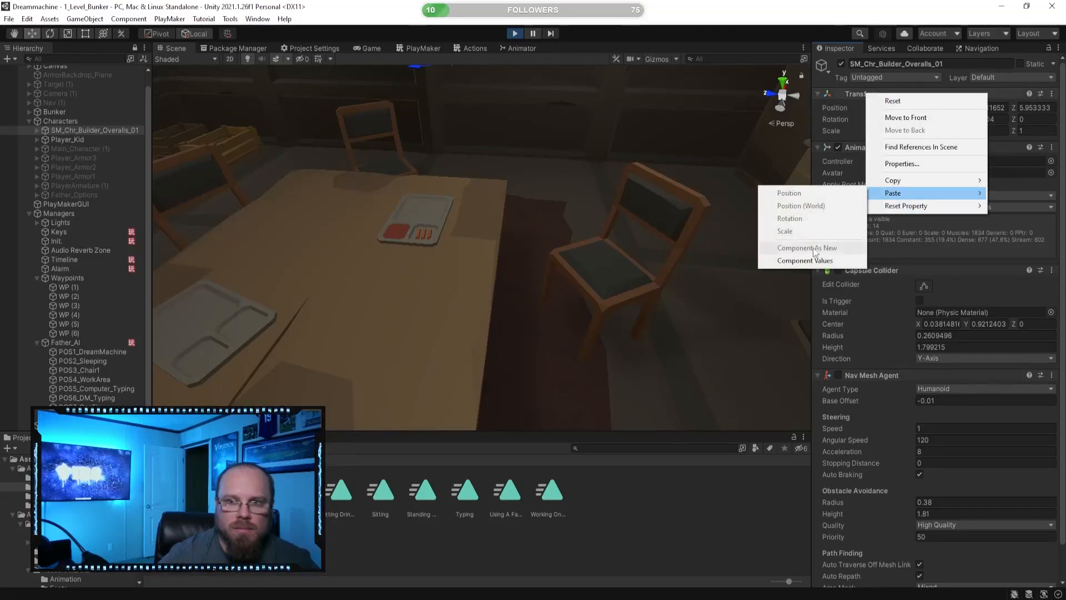
pyautogui.click(829, 260)
# - Turn off the Static flag for the character's dining chair and its child objects, in play mode and again in edit mode
pyautogui.keyDown('alt'); pyautogui.moveTo(601, 332); pyautogui.dragTo(527, 333); pyautogui.keyUp('alt')
pyautogui.moveTo(527, 333); pyautogui.dragTo(527, 286, button='middle')
pyautogui.click(622, 552)
pyautogui.click(592, 263)
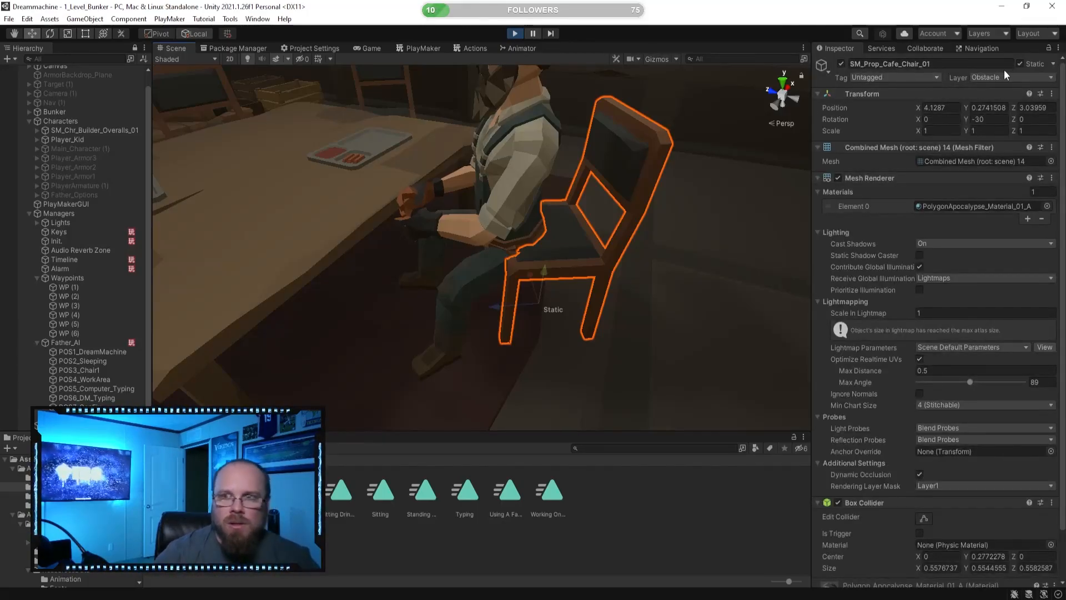
pyautogui.click(1020, 64)
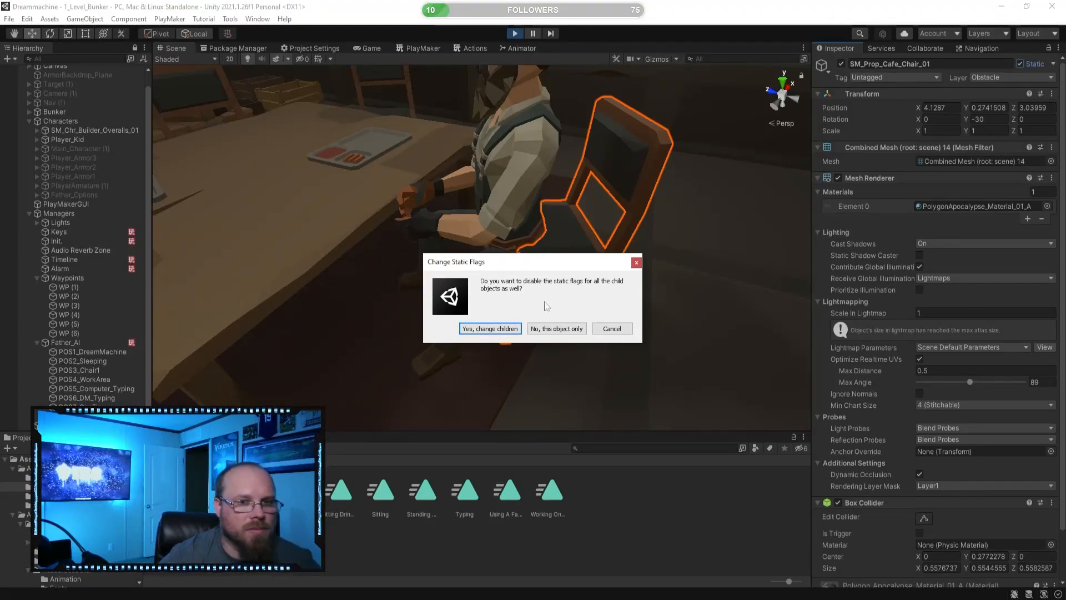
pyautogui.click(497, 329)
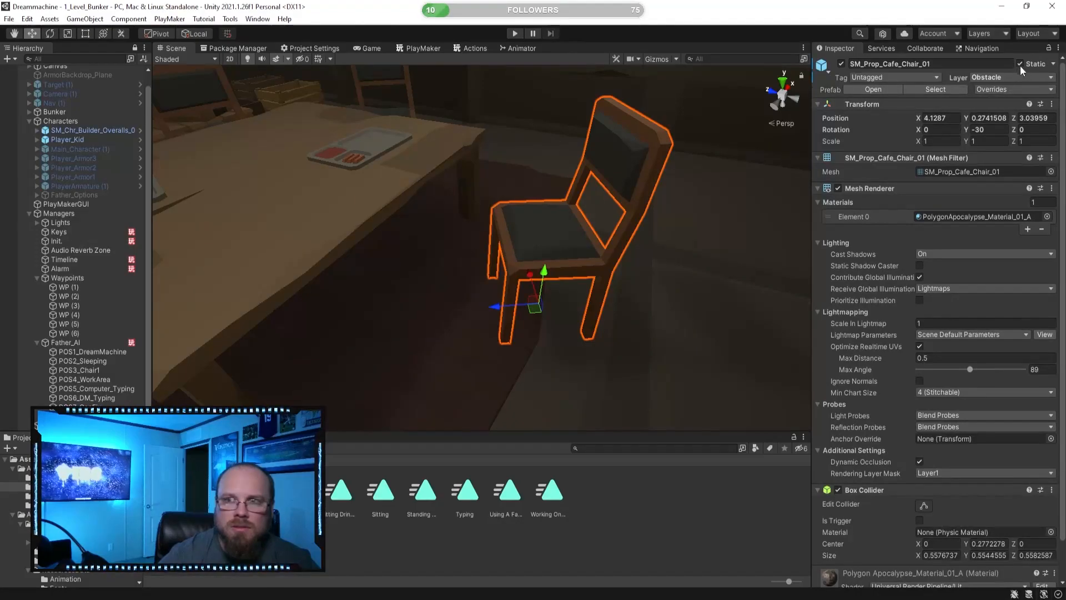
pyautogui.click(1020, 64)
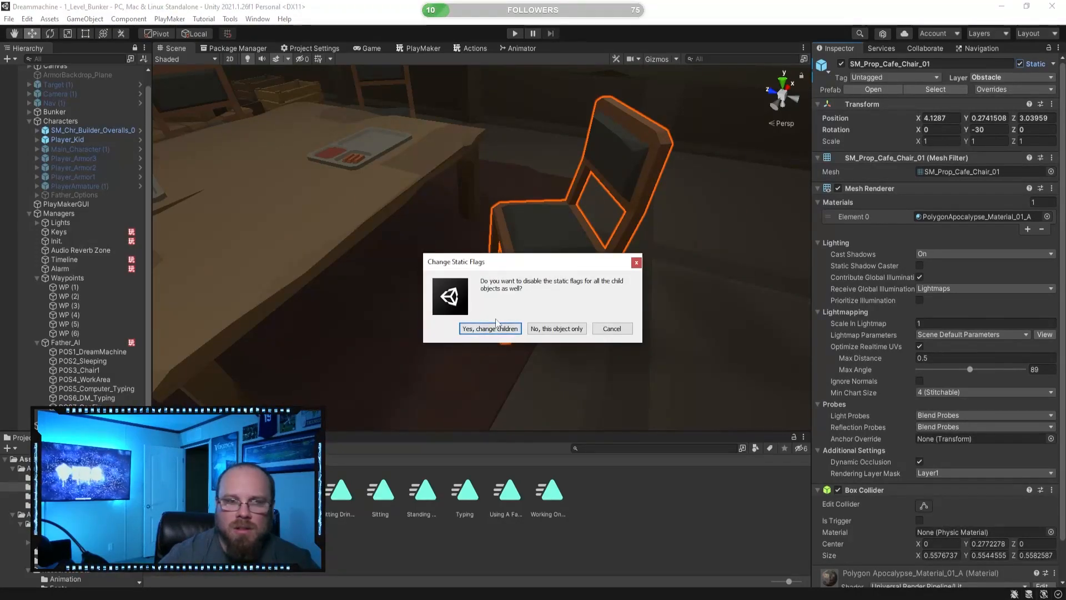
pyautogui.click(490, 328)
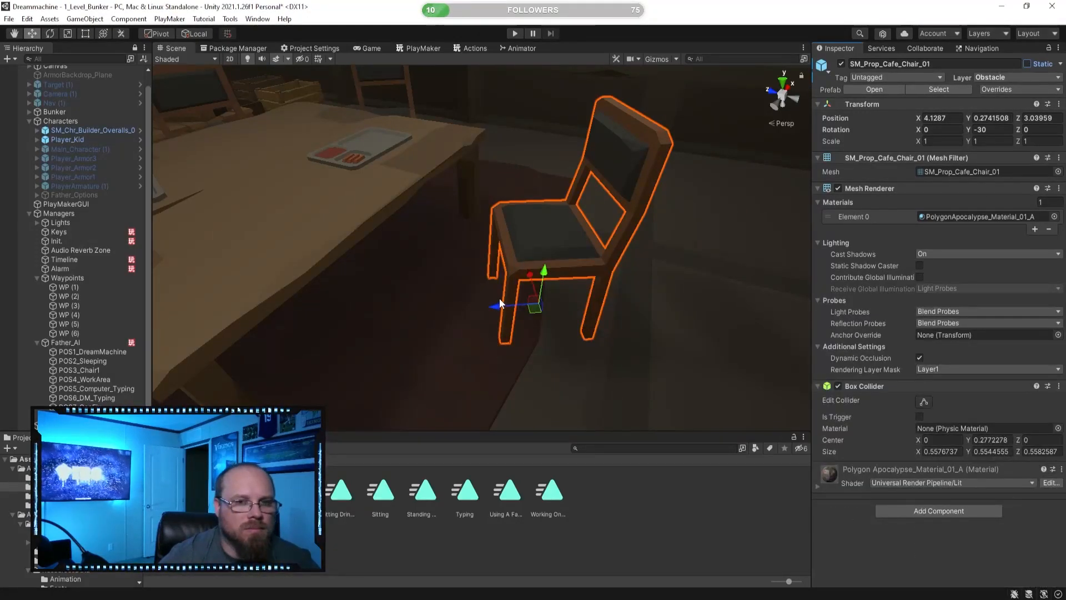
# - Restart play mode and seat the overalls character again using the copied Transform values, with its Capsule Collider and Nav Mesh Agent off
pyautogui.click(515, 33)
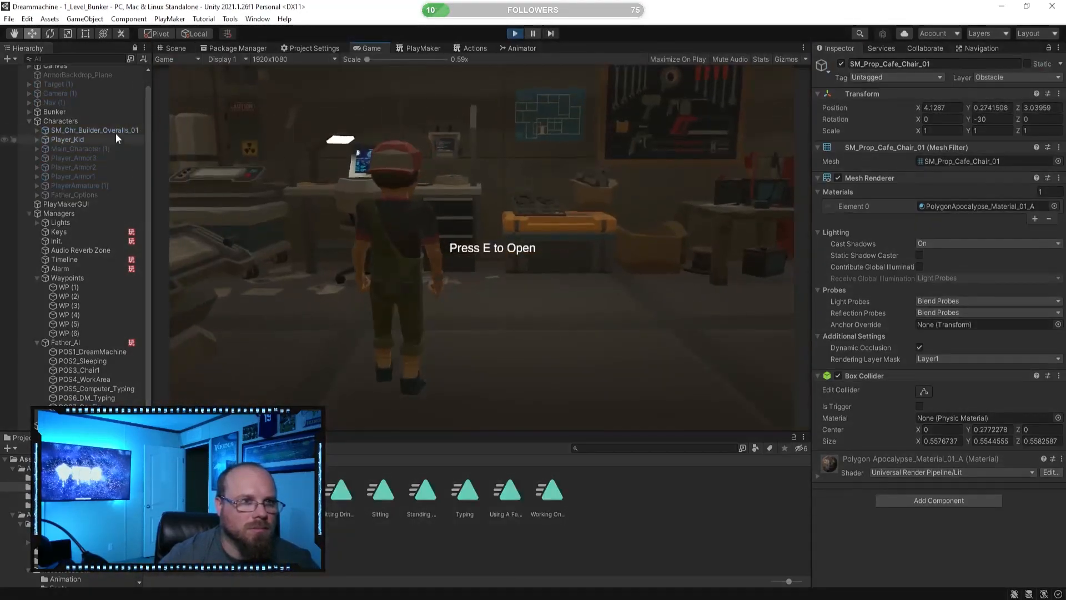
pyautogui.click(115, 131)
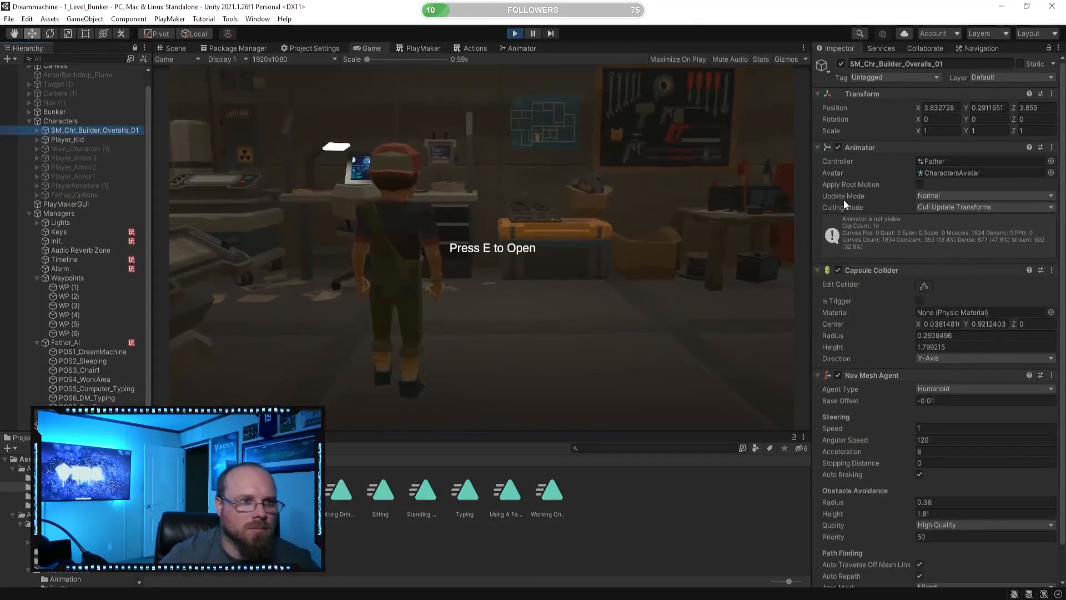
pyautogui.click(838, 270)
pyautogui.click(838, 375)
pyautogui.click(170, 49)
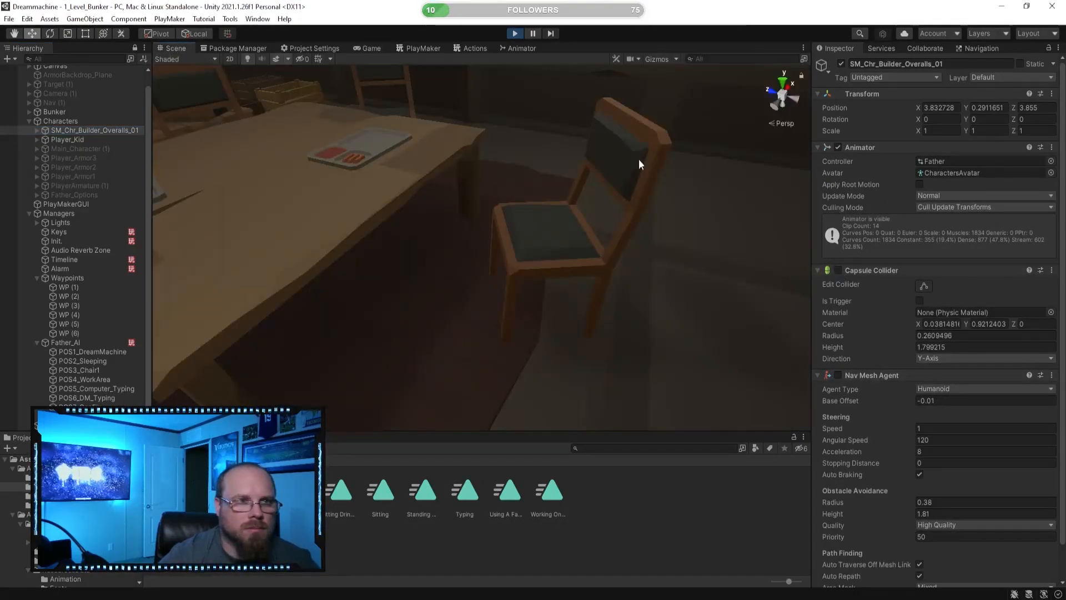
pyautogui.rightClick(874, 95)
pyautogui.moveTo(927, 196)
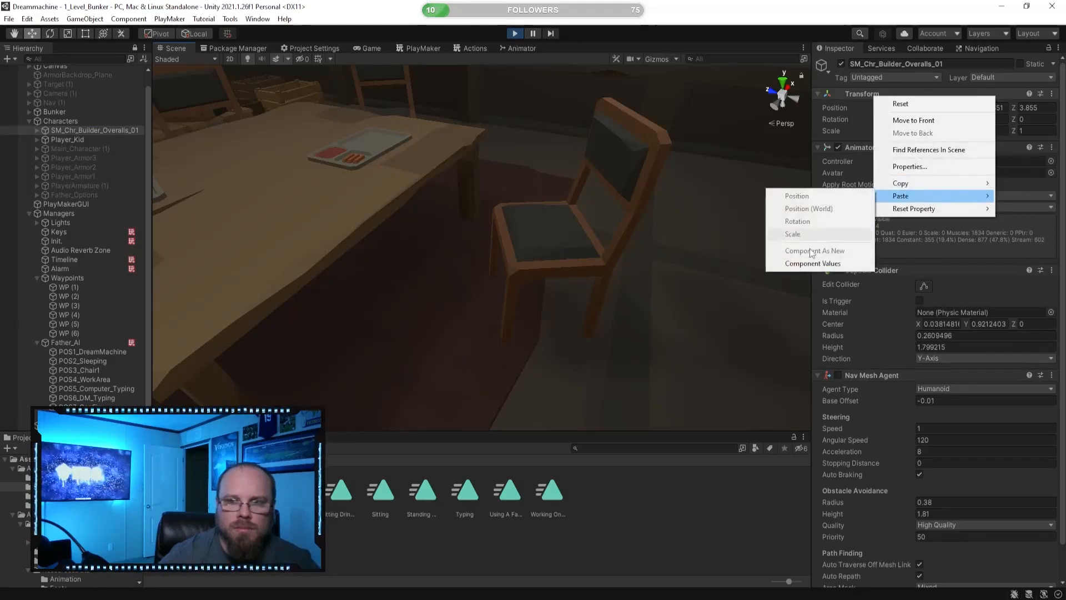
pyautogui.click(812, 263)
# - Move the dining chair under the seated character to about X 3.999, Z 3.265 and scale it uniformly to about 0.9
pyautogui.click(589, 235)
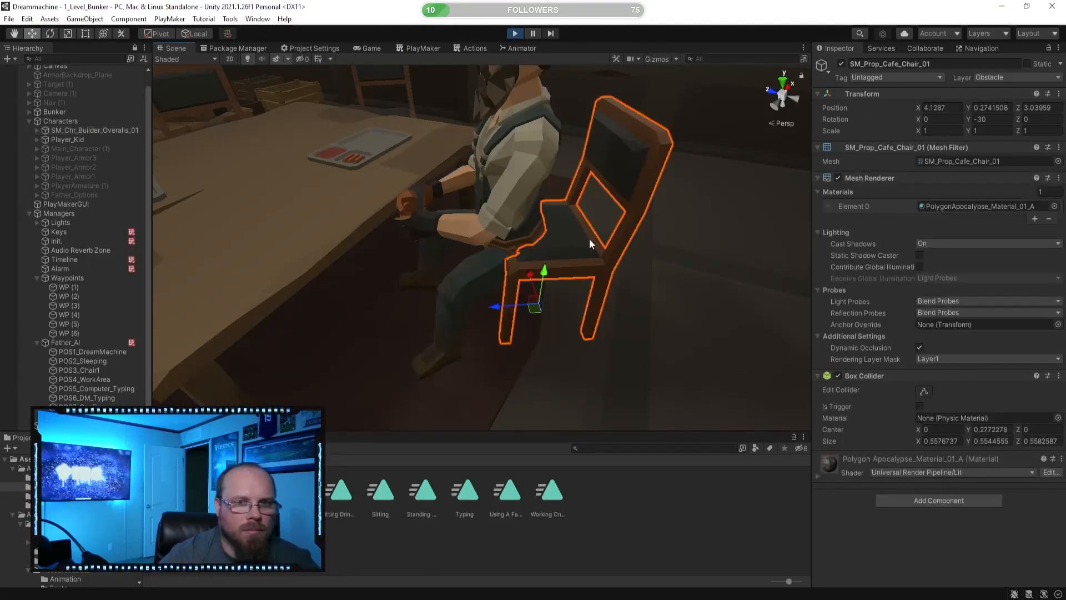
pyautogui.moveTo(496, 309); pyautogui.dragTo(448, 311)
pyautogui.moveTo(449, 311); pyautogui.dragTo(426, 254, button='right')
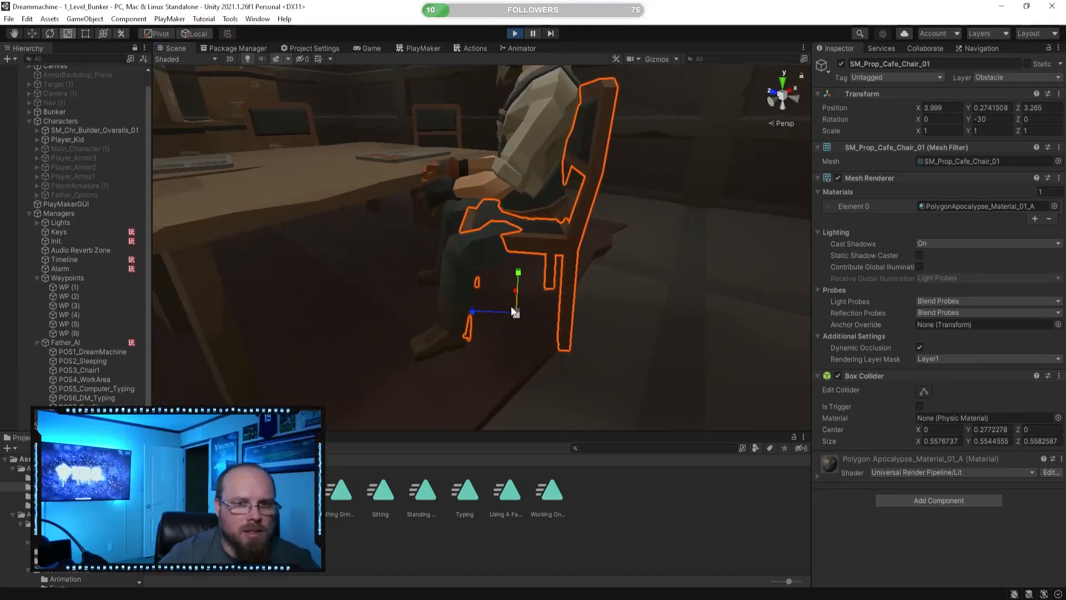
pyautogui.moveTo(516, 315); pyautogui.dragTo(511, 315)
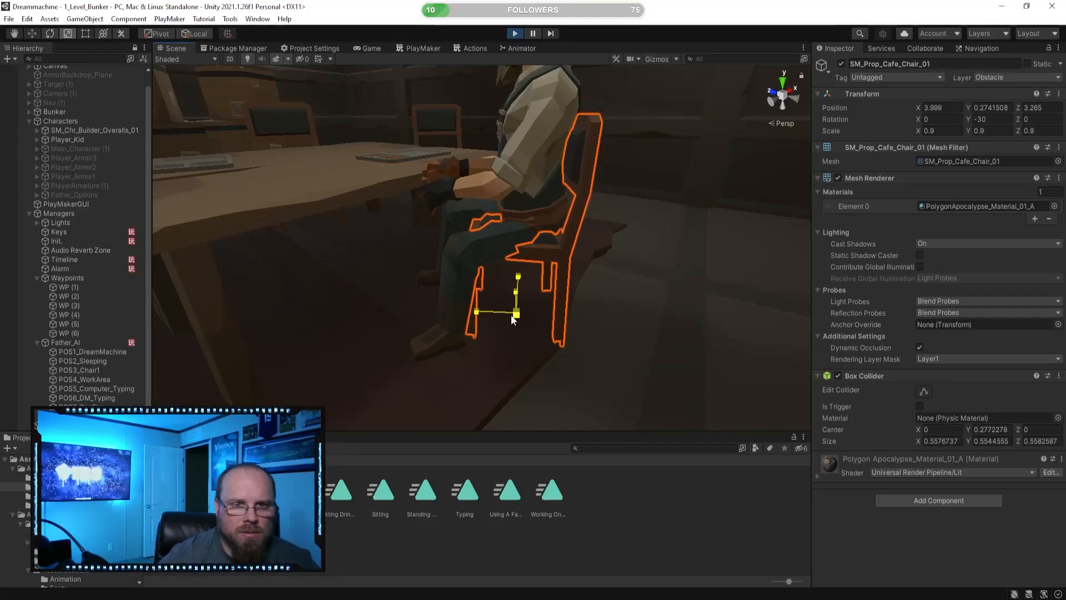
# - Shift the dining chair under the seated character to about X 4.009, Z 3.247
pyautogui.click(34, 32)
pyautogui.press('f')
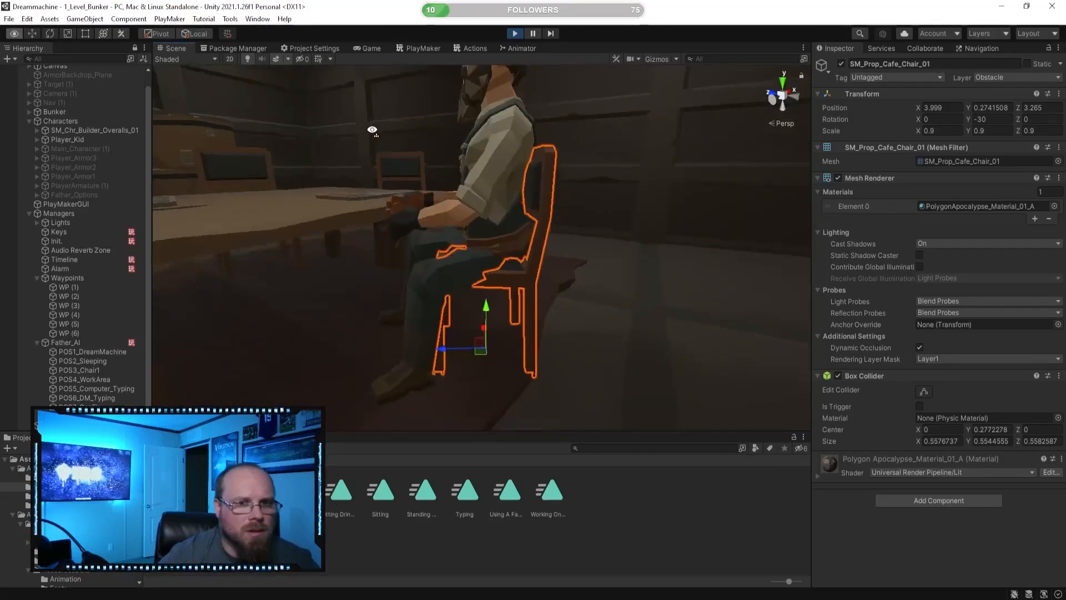
pyautogui.moveTo(450, 290); pyautogui.dragTo(451, 288)
pyautogui.moveTo(451, 288); pyautogui.dragTo(469, 270, button='right')
pyautogui.click(599, 499)
pyautogui.moveTo(515, 320); pyautogui.dragTo(549, 278, button='right')
pyautogui.press('d')
pyautogui.press('s')
pyautogui.click(609, 240)
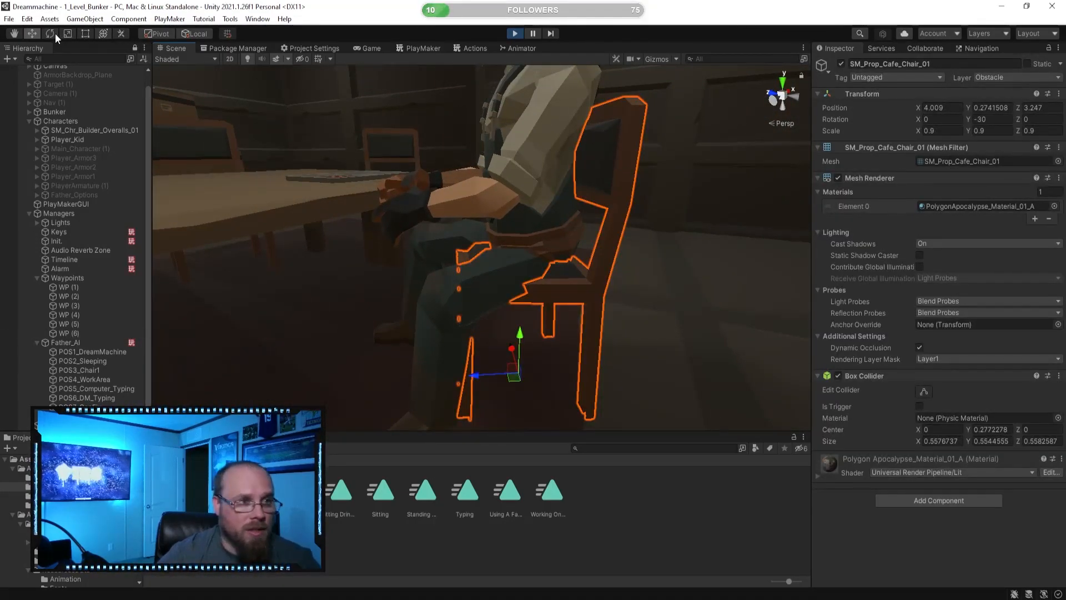
# - Shrink the dining chair under the character and set its scale to 0.82 on all three axes
pyautogui.click(69, 33)
pyautogui.moveTo(519, 378); pyautogui.dragTo(516, 381)
pyautogui.click(585, 416)
pyautogui.moveTo(586, 417); pyautogui.dragTo(415, 329, button='right')
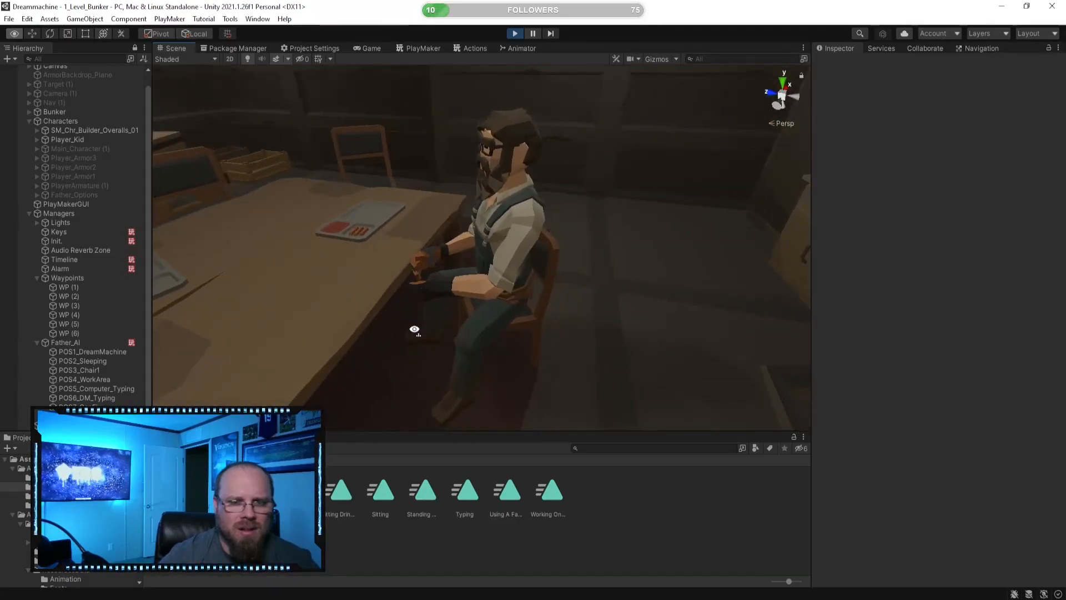
pyautogui.click(542, 307)
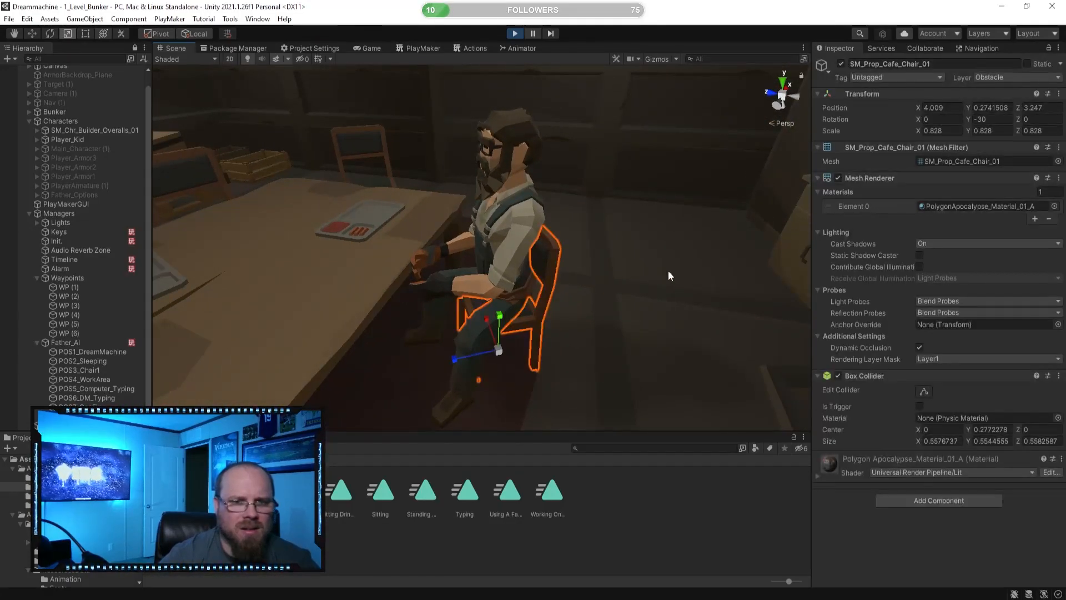
pyautogui.write('.82')
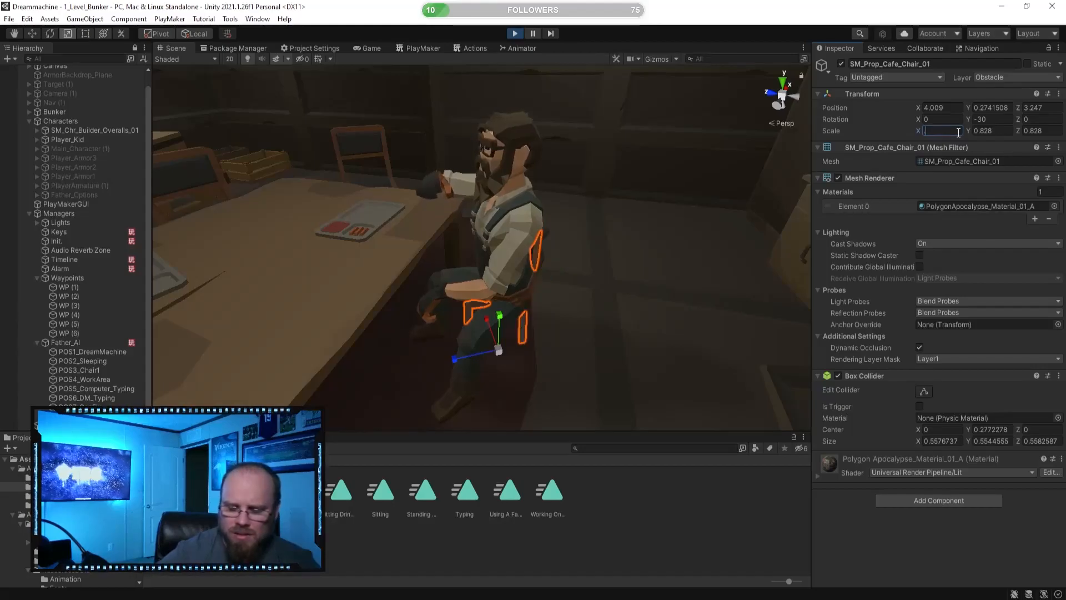
pyautogui.write('.82')
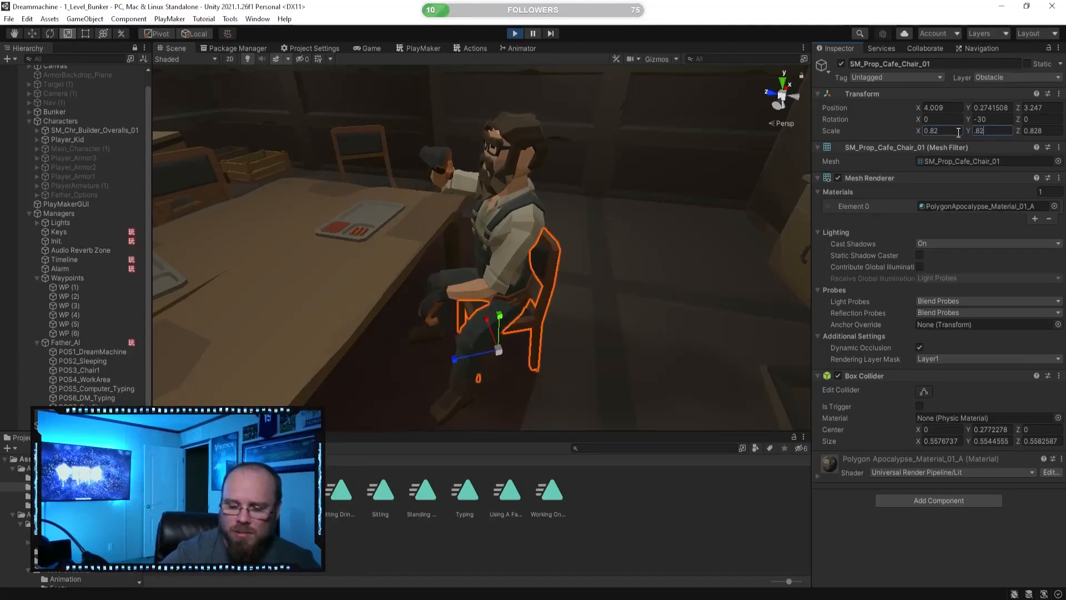
pyautogui.press('Tab')
pyautogui.press('BackSpace')
pyautogui.write('.82')
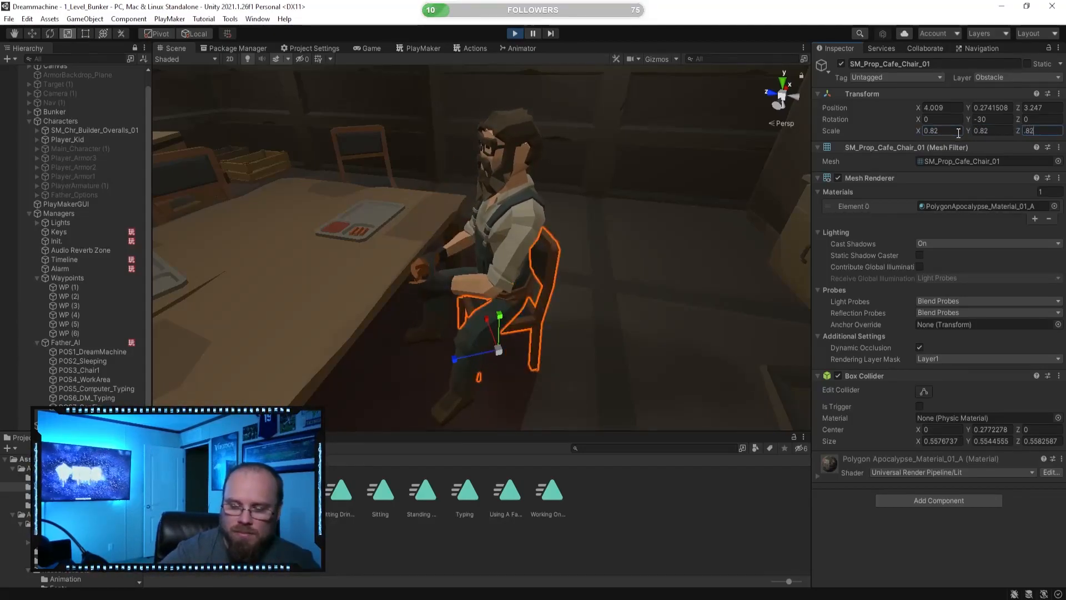
# - Copy the chair's Transform component, leave play mode, and paste the copied values onto the same chair in edit mode
pyautogui.moveTo(553, 245); pyautogui.dragTo(473, 249, button='right')
pyautogui.keyDown('alt'); pyautogui.moveTo(485, 231); pyautogui.dragTo(500, 225); pyautogui.keyUp('alt')
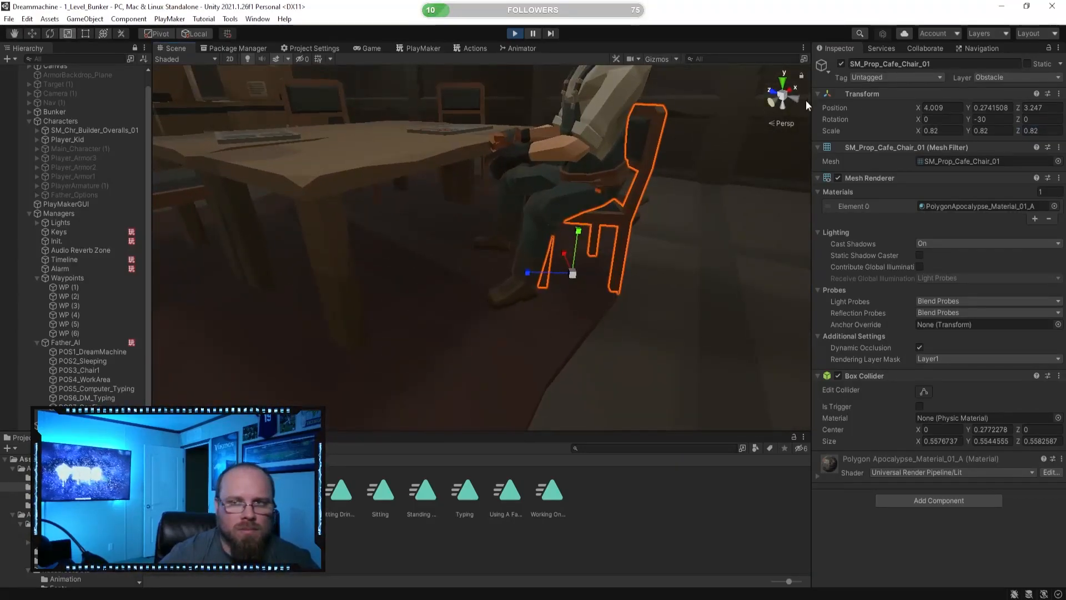
pyautogui.rightClick(855, 99)
pyautogui.moveTo(888, 184)
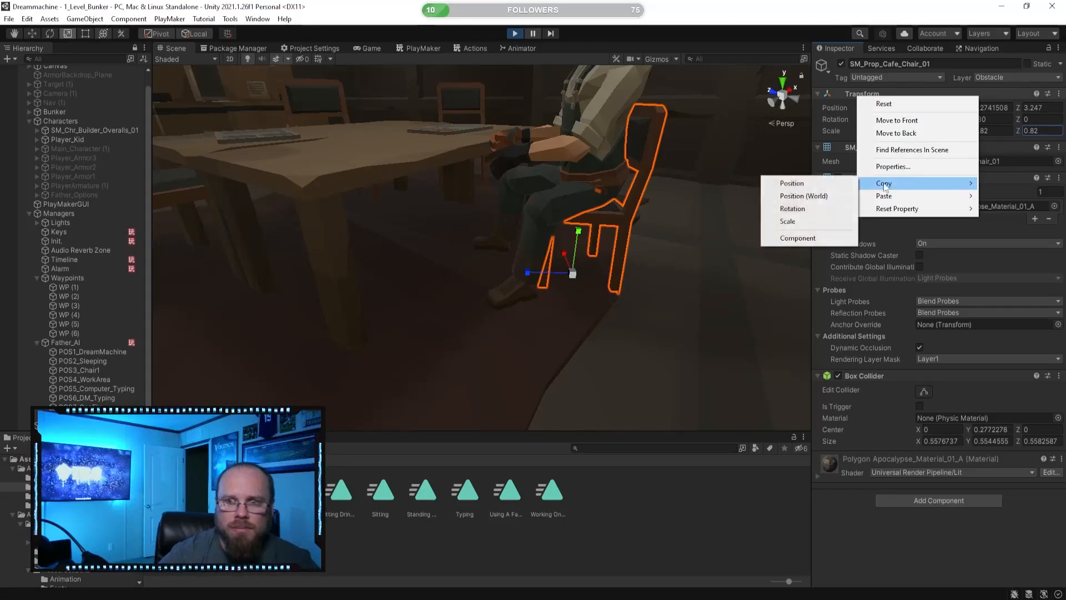
pyautogui.click(798, 239)
pyautogui.click(516, 34)
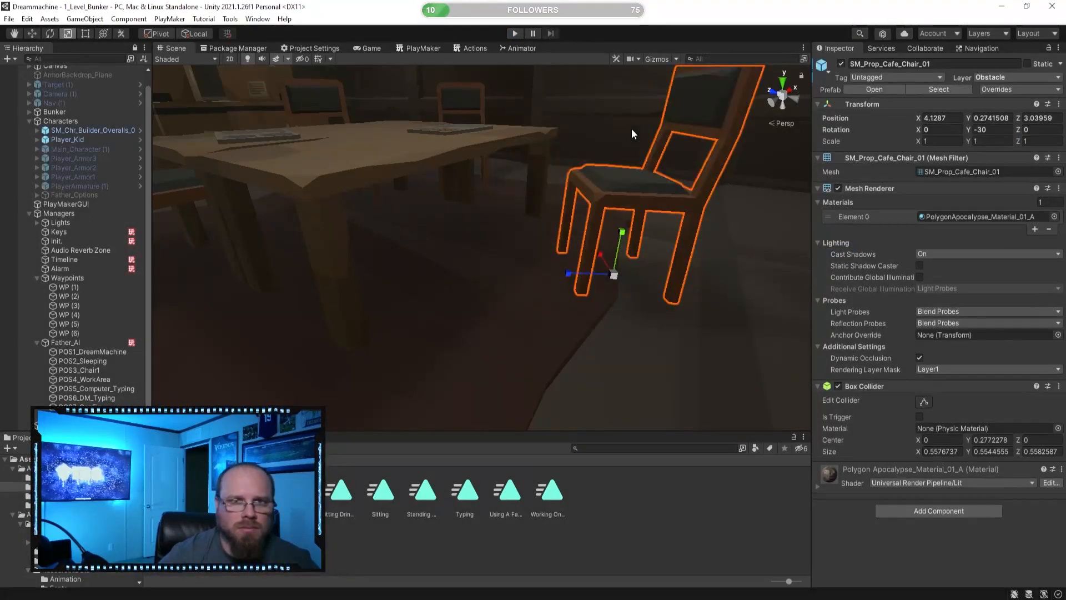
pyautogui.rightClick(886, 114)
pyautogui.moveTo(917, 207)
pyautogui.click(816, 277)
# - Apply the chair's scale override to the SM_Prop_Cafe_Chair_01 prefab
pyautogui.moveTo(555, 271); pyautogui.dragTo(558, 268, button='right')
pyautogui.press('e')
pyautogui.rightClick(834, 145)
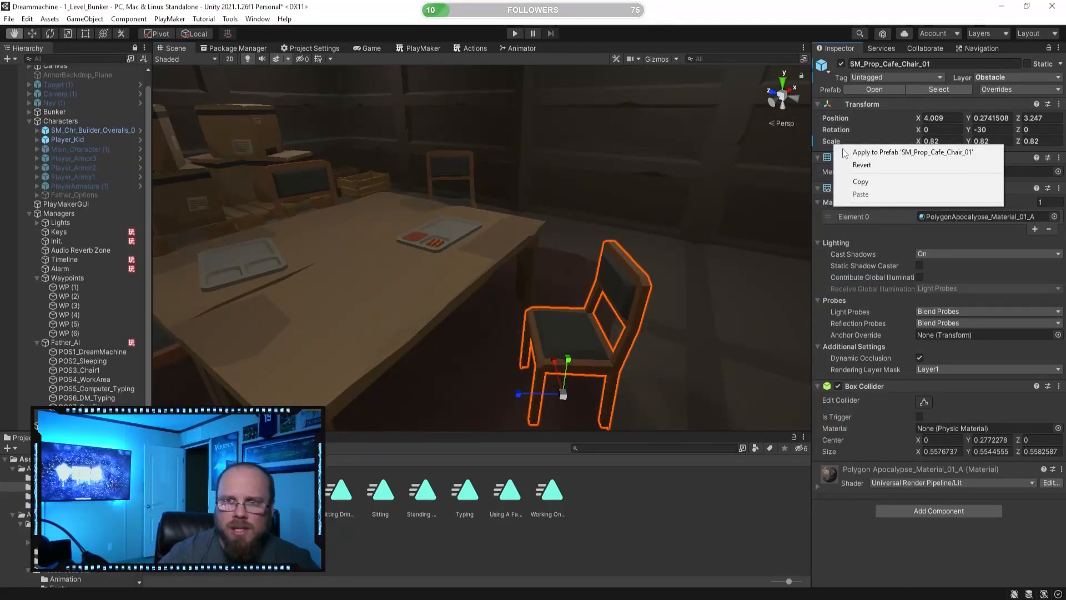
pyautogui.click(887, 152)
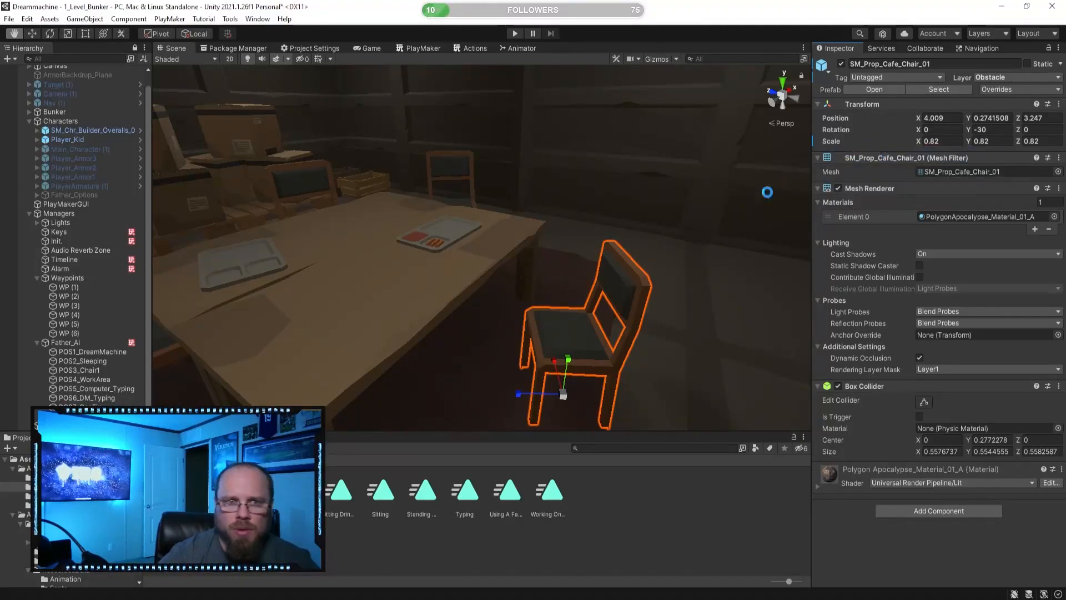
pyautogui.moveTo(500, 219); pyautogui.dragTo(731, 228, button='right')
pyautogui.moveTo(681, 427); pyautogui.dragTo(511, 343, button='right')
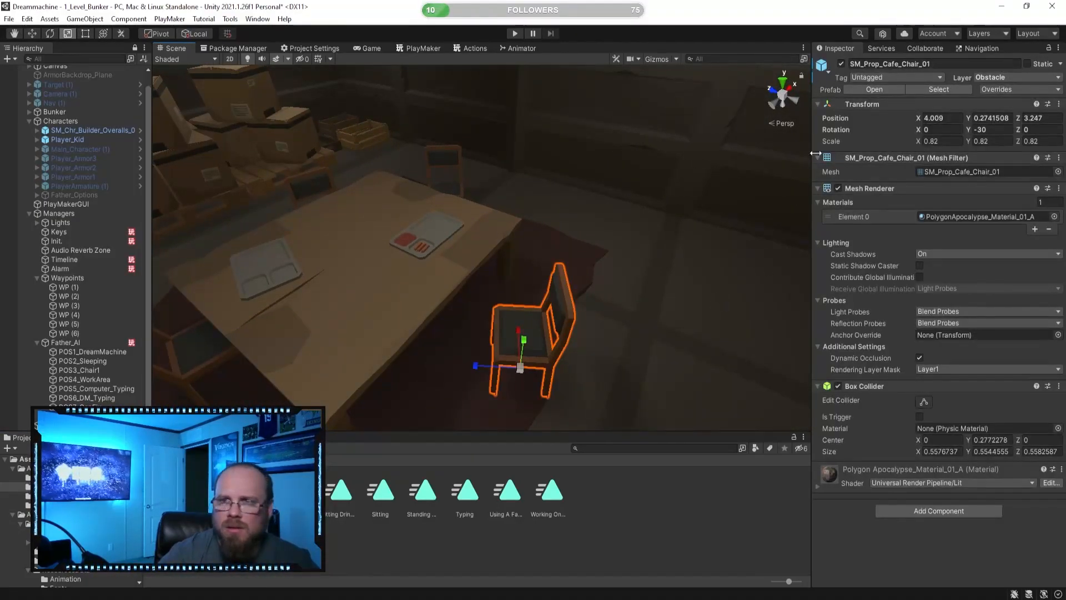
# - Turn on the Static flag for the dining chair and its child objects, then deselect the chair
pyautogui.click(1027, 64)
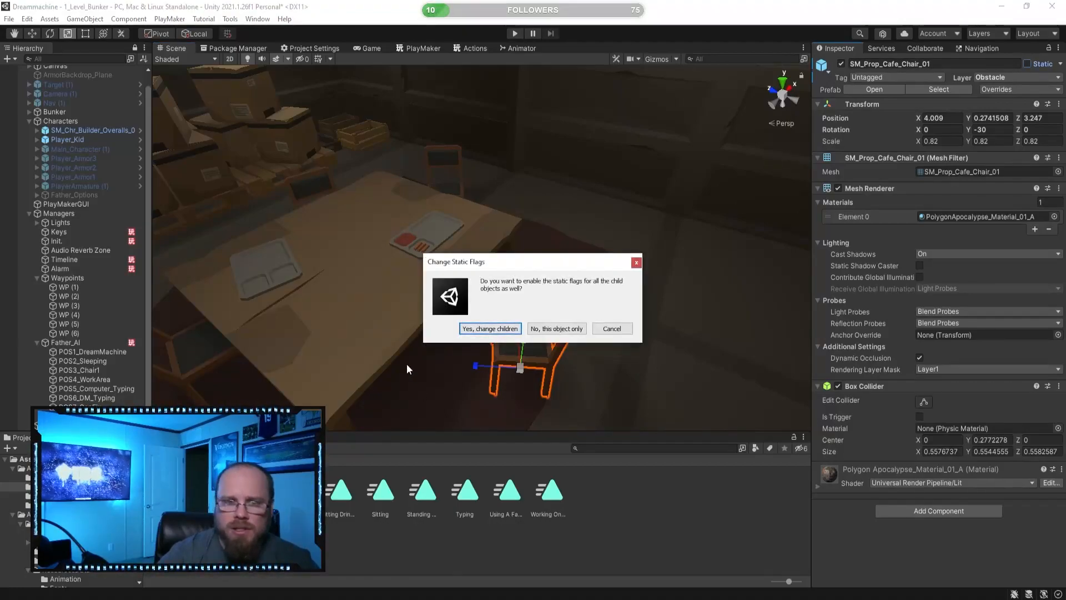
pyautogui.click(491, 331)
pyautogui.click(635, 547)
pyautogui.moveTo(500, 369); pyautogui.dragTo(356, 308, button='right')
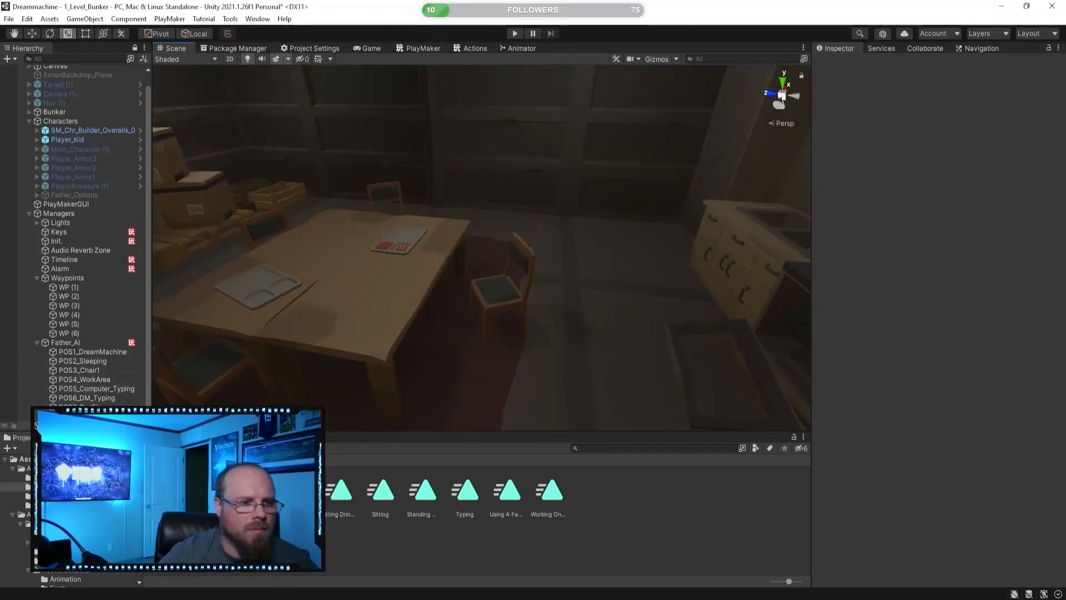
# - Select POS8_Drinking and frame it in the scene to check its placement at the dining table
pyautogui.click(83, 416)
pyautogui.click(565, 516)
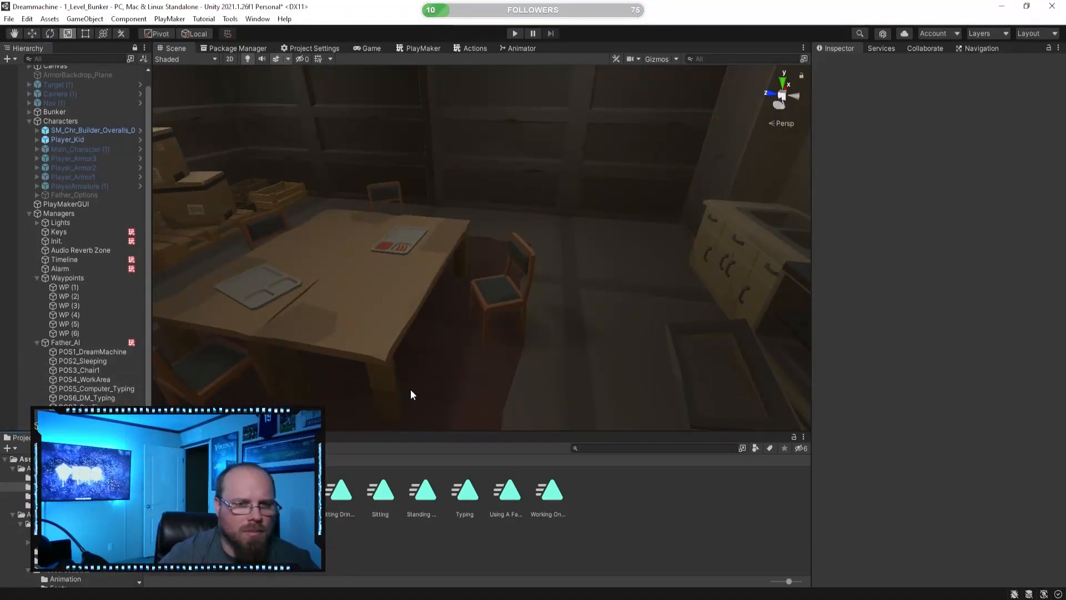
pyautogui.doubleClick(83, 416)
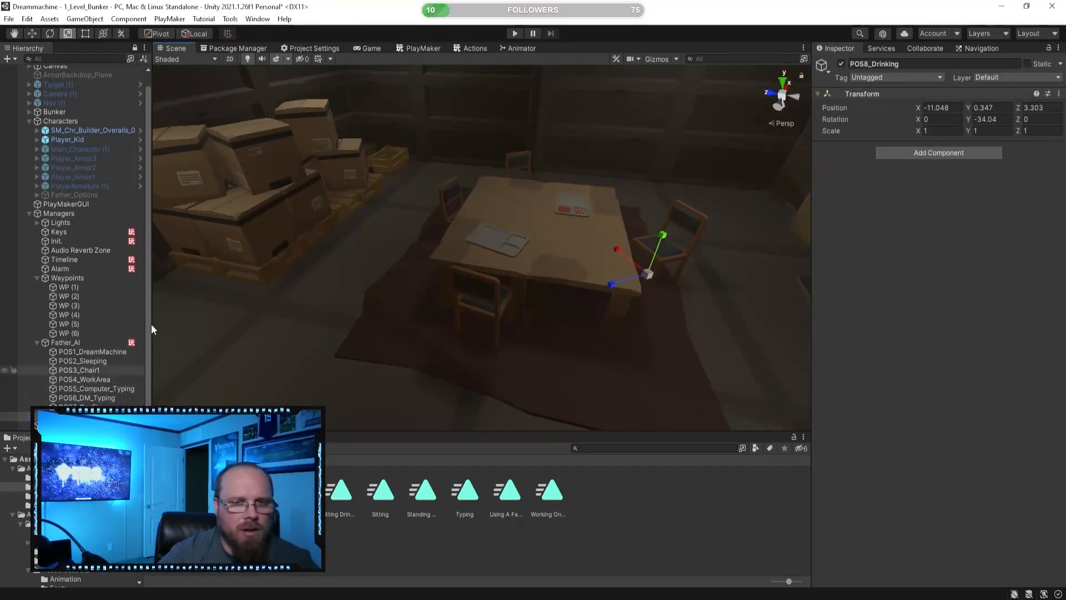
# - In the Father_Manager FSM's Int Compare 2 state, duplicate the last Int Compare action and set the copy's Integer 2 to 7
pyautogui.click(418, 48)
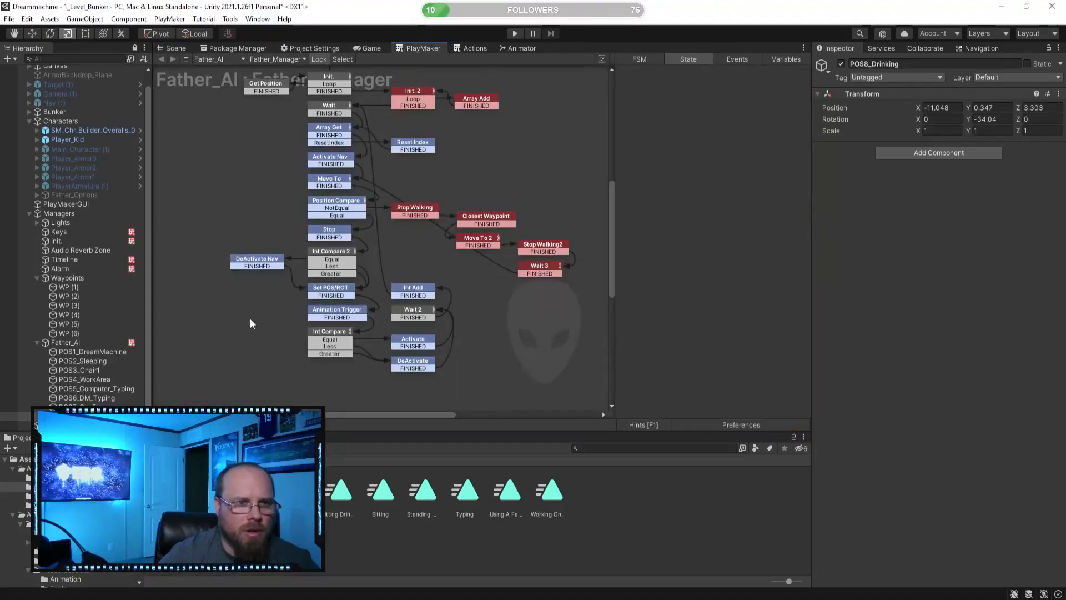
pyautogui.click(261, 263)
pyautogui.click(333, 267)
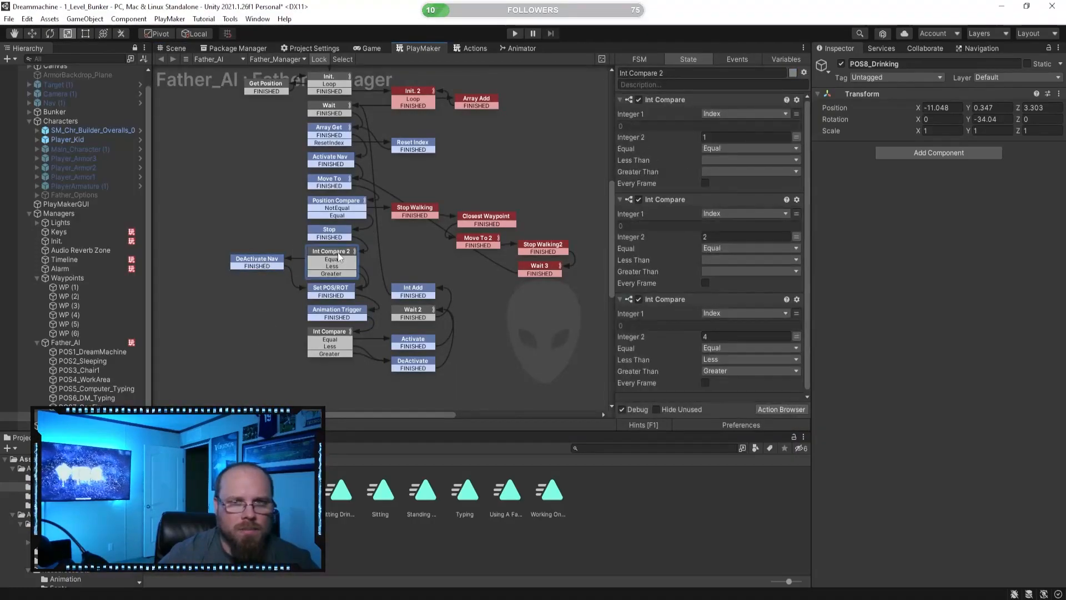
pyautogui.click(669, 298)
pyautogui.hotkey('ctrl', 'c')
pyautogui.hotkey('ctrl', 'v')
pyautogui.click(738, 330)
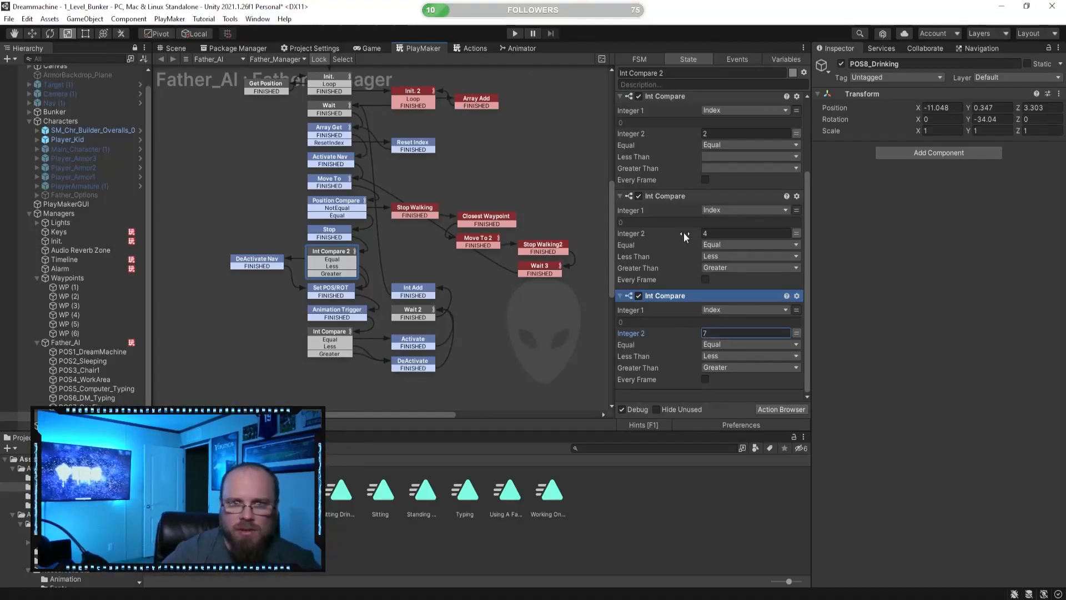
# - Set the Less Than and Greater Than events to None on the Int Compare action that checks for 4
pyautogui.click(739, 256)
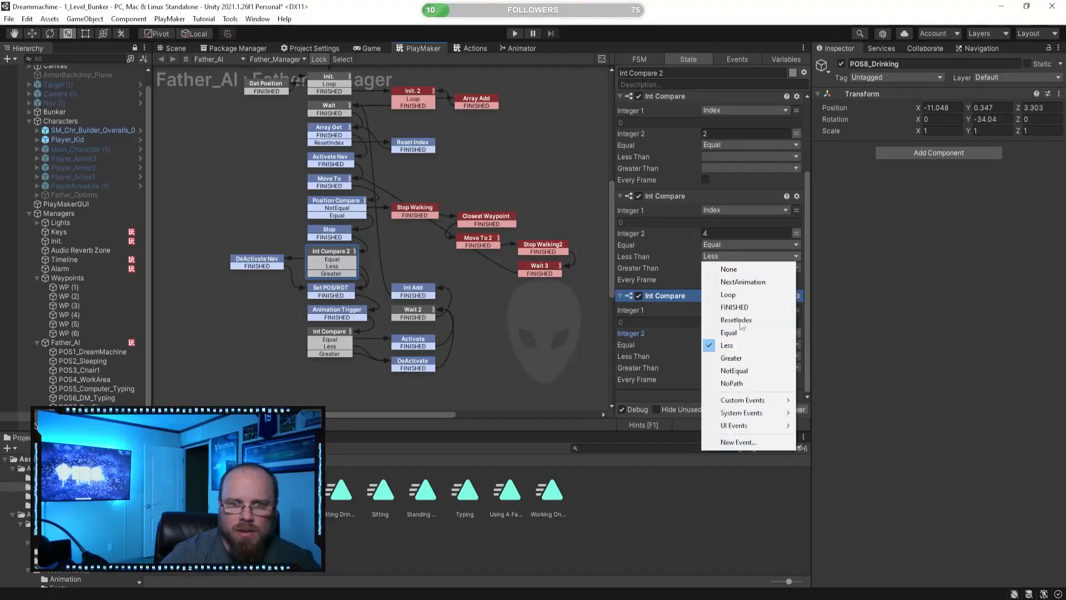
pyautogui.click(729, 269)
pyautogui.click(729, 268)
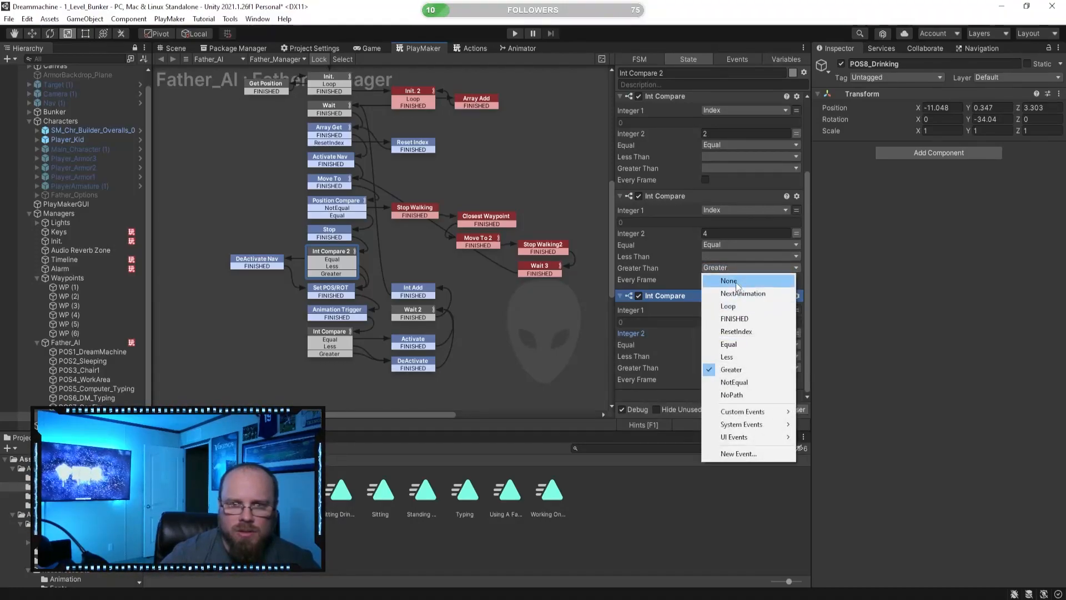
pyautogui.click(737, 281)
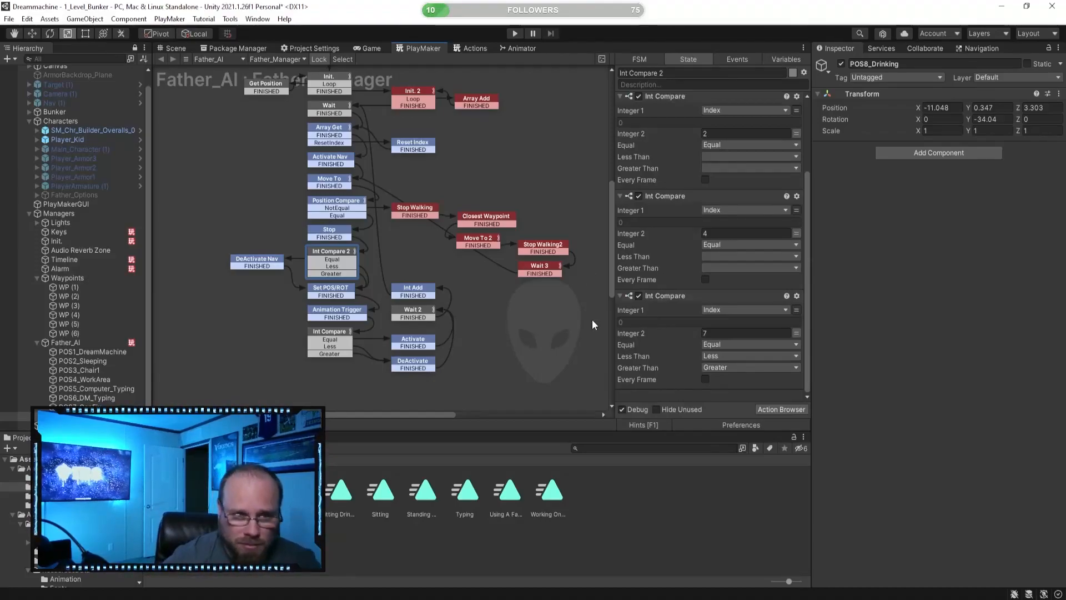
pyautogui.click(406, 259)
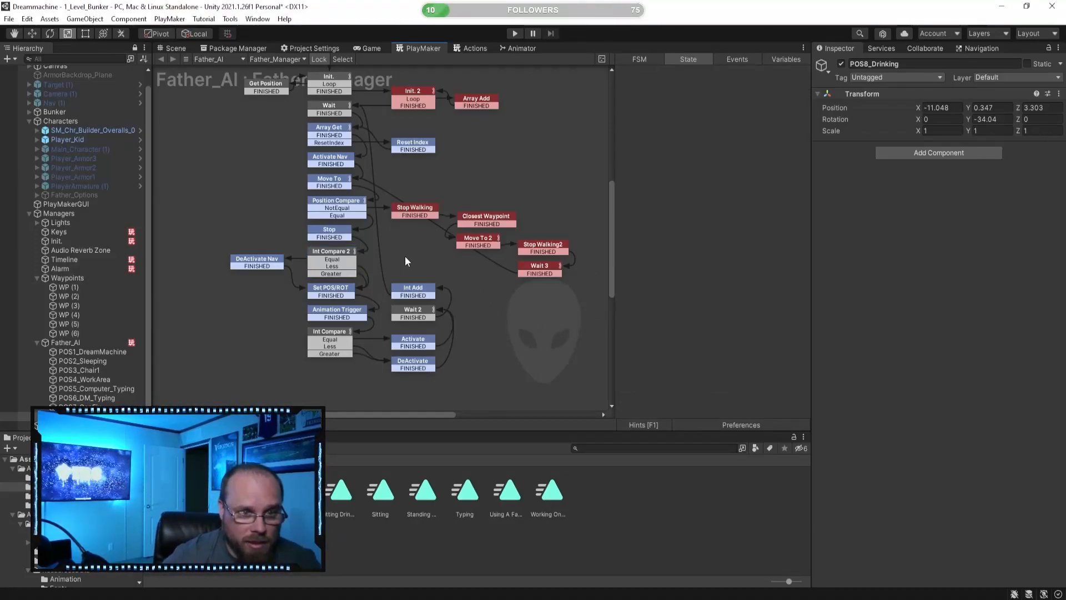
# - In the Father animator, turn off Has Exit Time on the Relax-Idle to Sitting Drinking transition
pyautogui.click(172, 48)
pyautogui.keyDown('alt'); pyautogui.moveTo(367, 186); pyautogui.dragTo(463, 208); pyautogui.keyUp('alt')
pyautogui.click(517, 48)
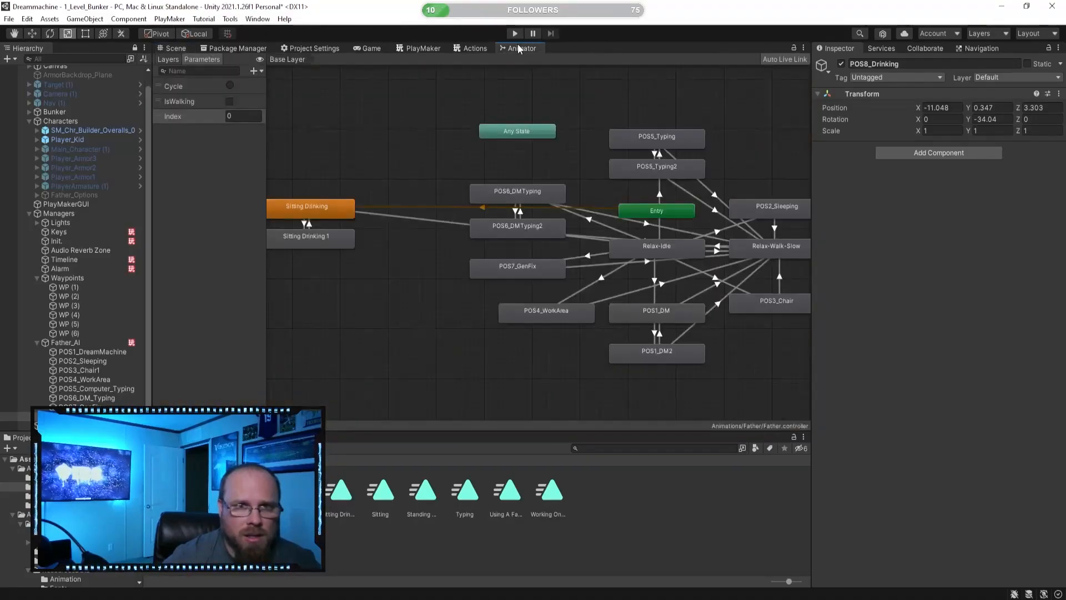
pyautogui.click(396, 273)
pyautogui.click(314, 206)
pyautogui.click(418, 225)
pyautogui.click(424, 220)
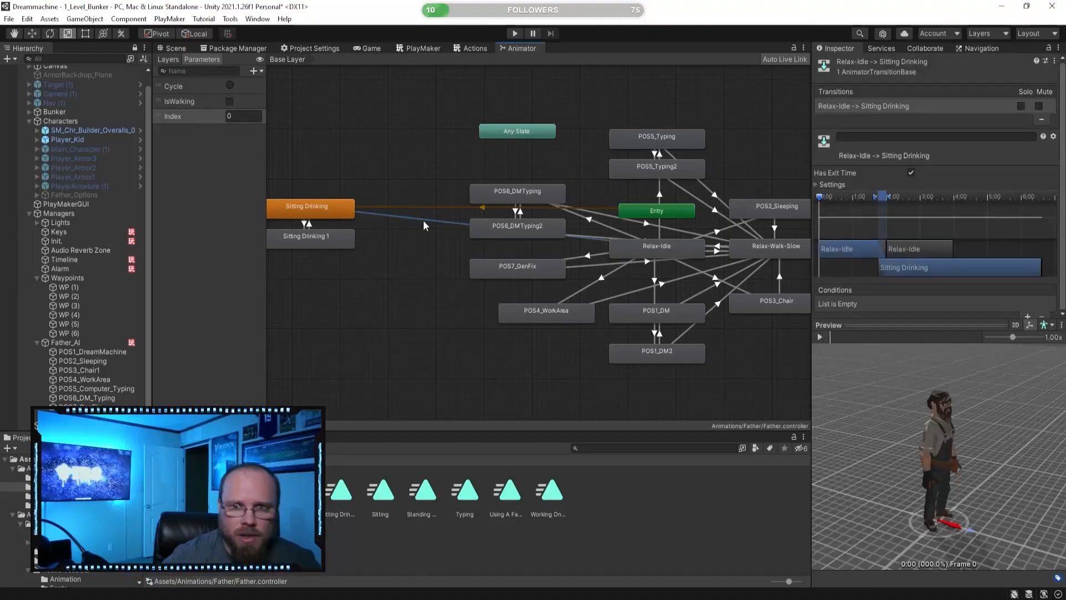
pyautogui.click(910, 172)
pyautogui.scroll(-2, 1023, 302)
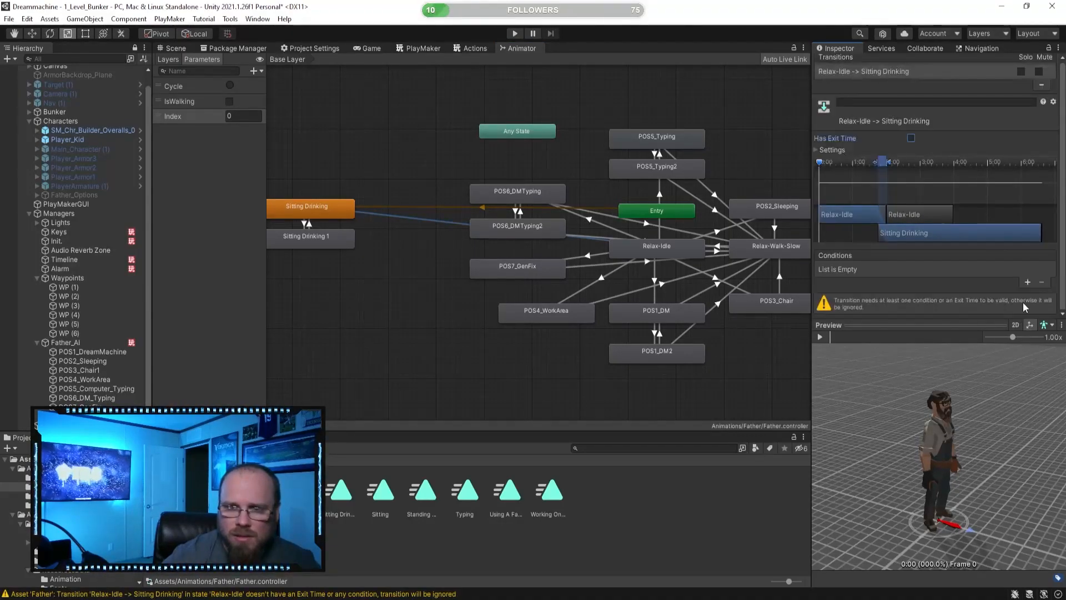
# - Add the conditions Cycle and Index Equals 7 to the Relax-Idle to Sitting Drinking transition and play its preview
pyautogui.click(1027, 282)
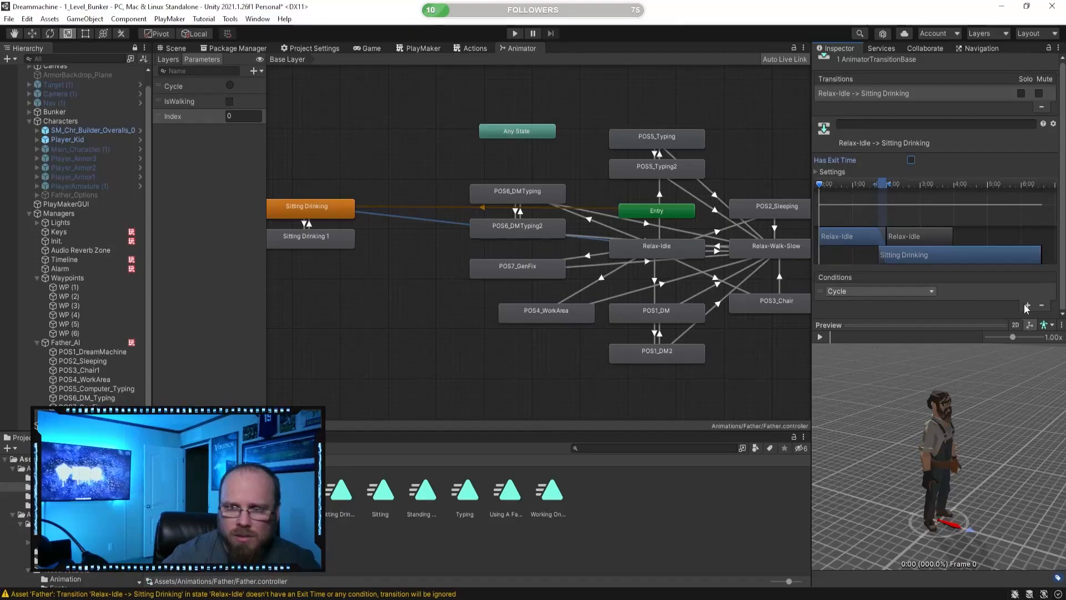
pyautogui.click(1026, 305)
pyautogui.click(885, 304)
pyautogui.click(874, 364)
pyautogui.click(995, 306)
pyautogui.click(965, 341)
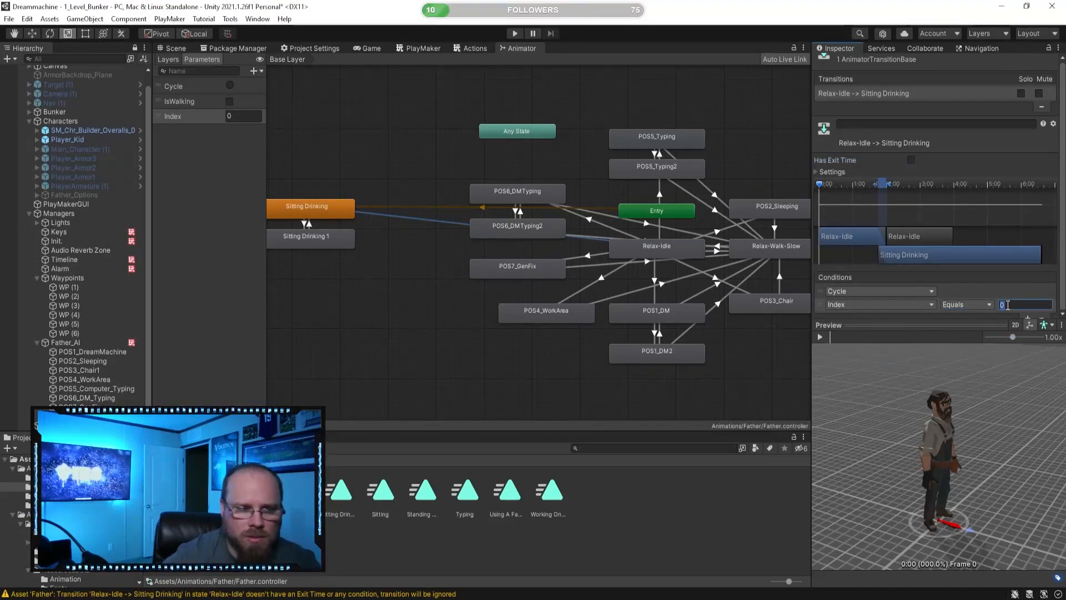
pyautogui.click(819, 338)
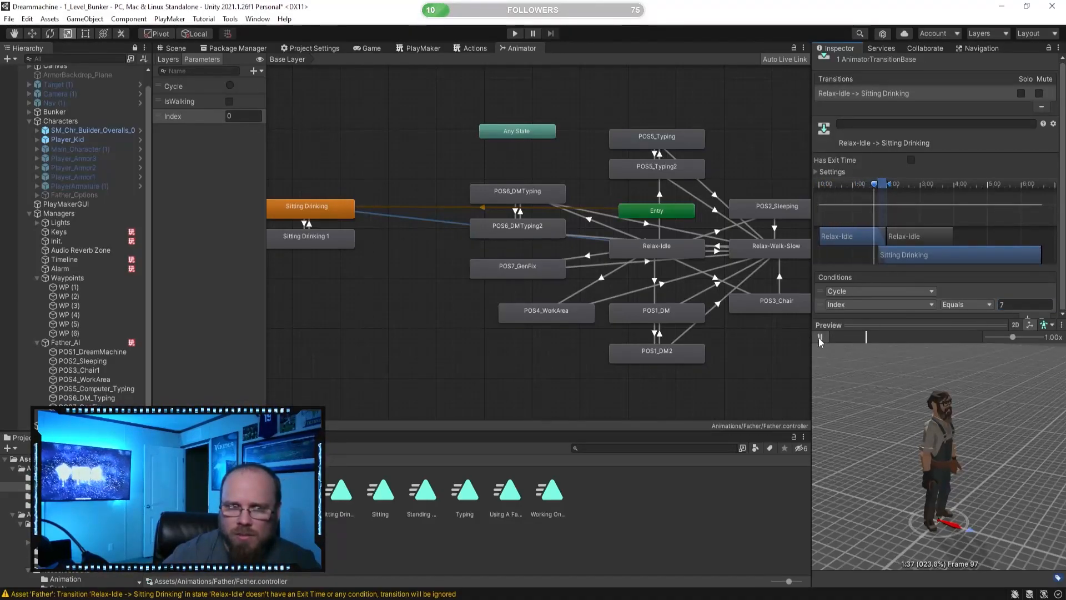
# - Make a transition from the Sitting Drinking 1 state to Relax-Walk-Slow
pyautogui.click(365, 285)
pyautogui.moveTo(386, 267); pyautogui.dragTo(358, 263, button='middle')
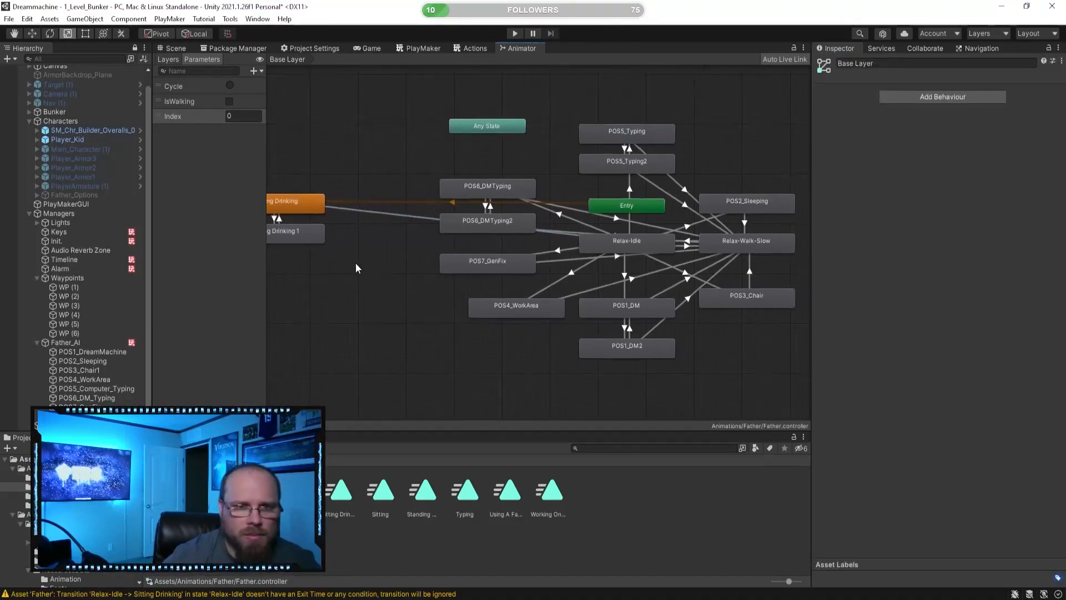
pyautogui.click(304, 237)
pyautogui.rightClick(305, 236)
pyautogui.click(325, 242)
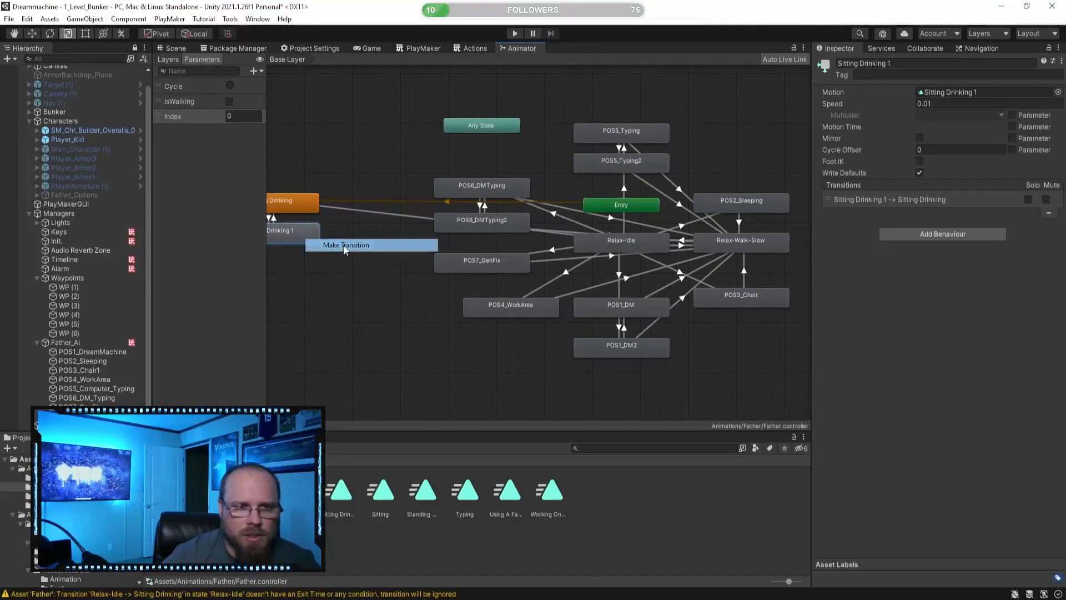
pyautogui.click(710, 239)
# - Turn off Has Exit Time on the Sitting Drinking 1 to Relax-Walk-Slow transition and add the condition IsWalking true
pyautogui.click(403, 239)
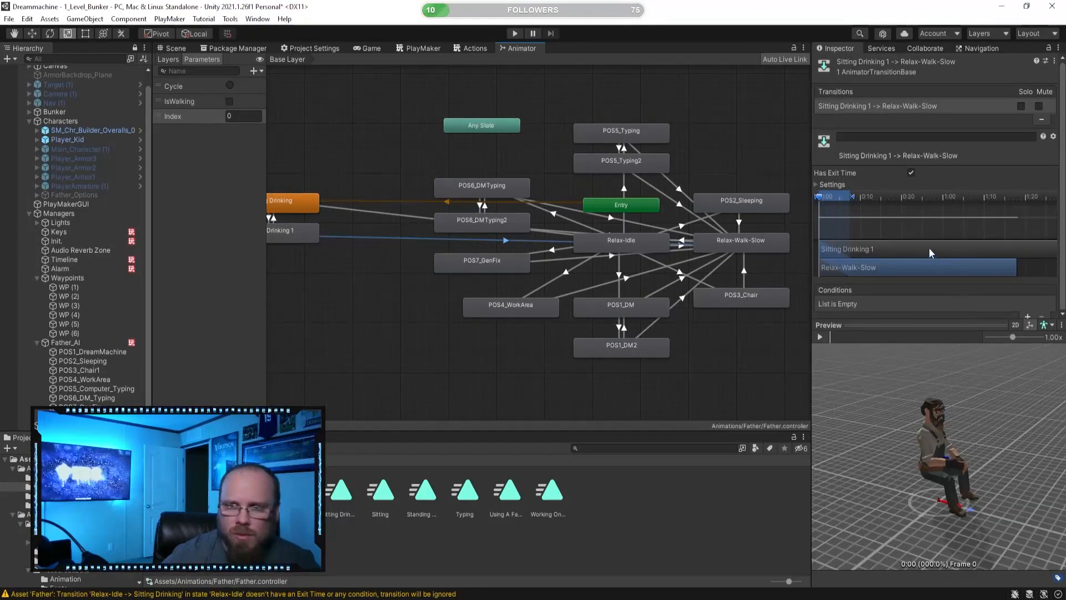
pyautogui.click(912, 173)
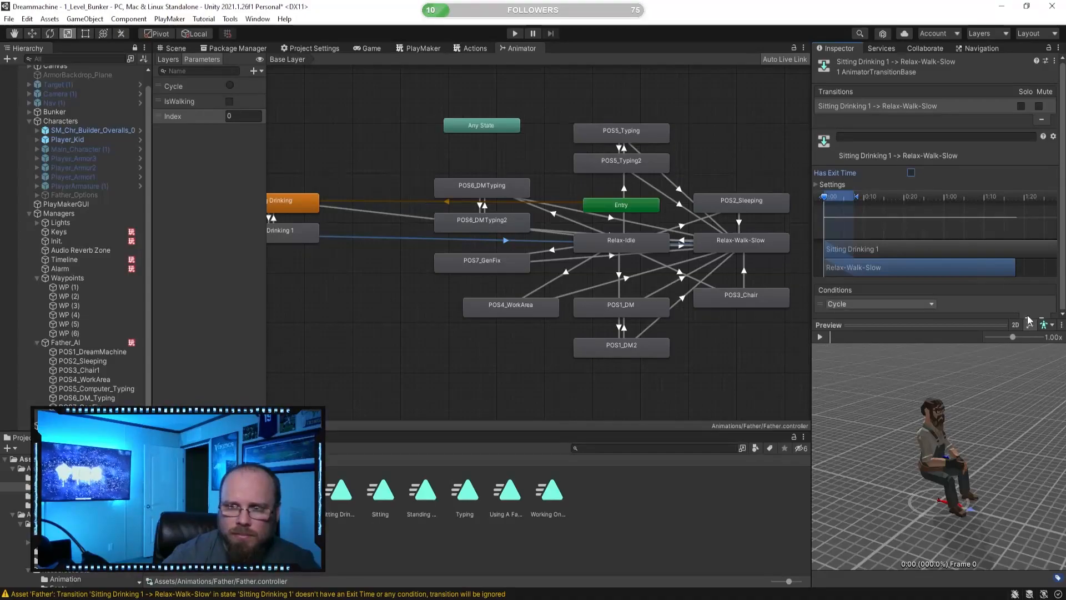
pyautogui.click(875, 304)
pyautogui.click(870, 352)
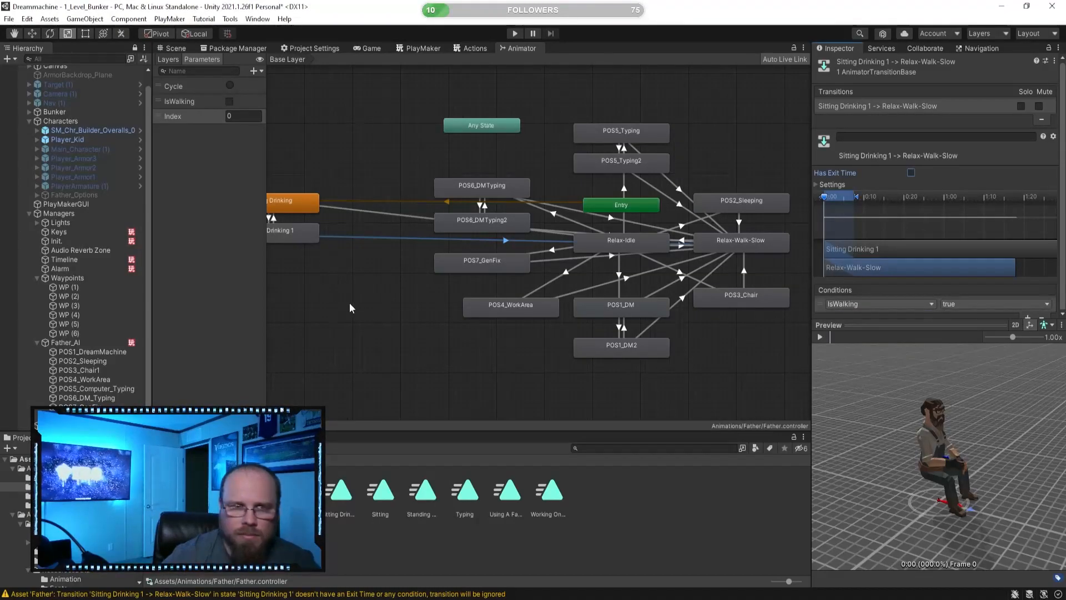
# - Make a transition from the Sitting Drinking state to Relax-Walk-Slow and add the condition IsWalking true
pyautogui.click(349, 302)
pyautogui.rightClick(292, 204)
pyautogui.click(340, 211)
pyautogui.click(725, 246)
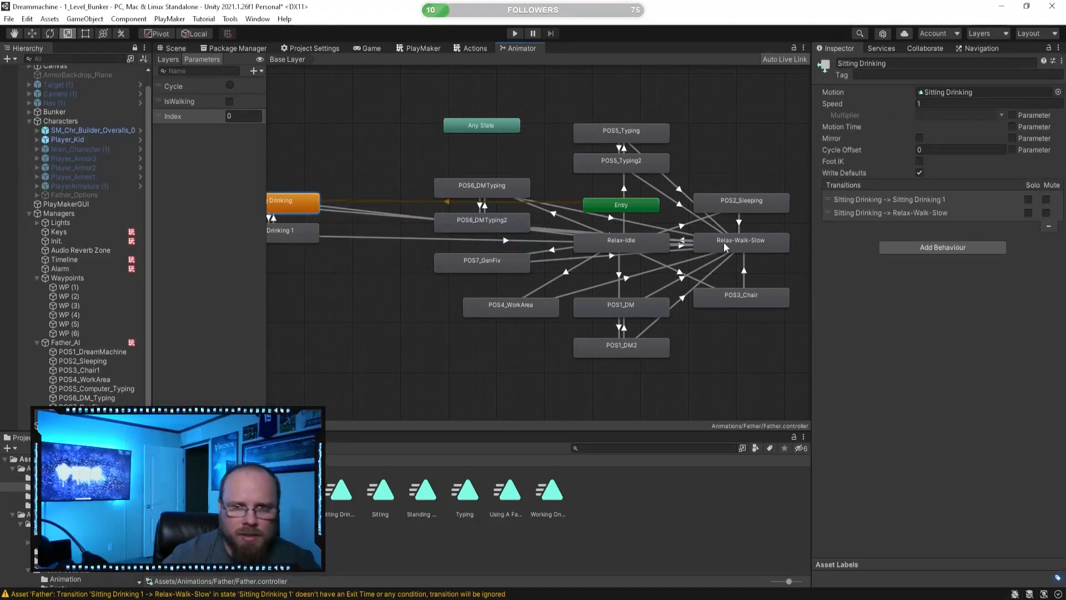
pyautogui.click(331, 212)
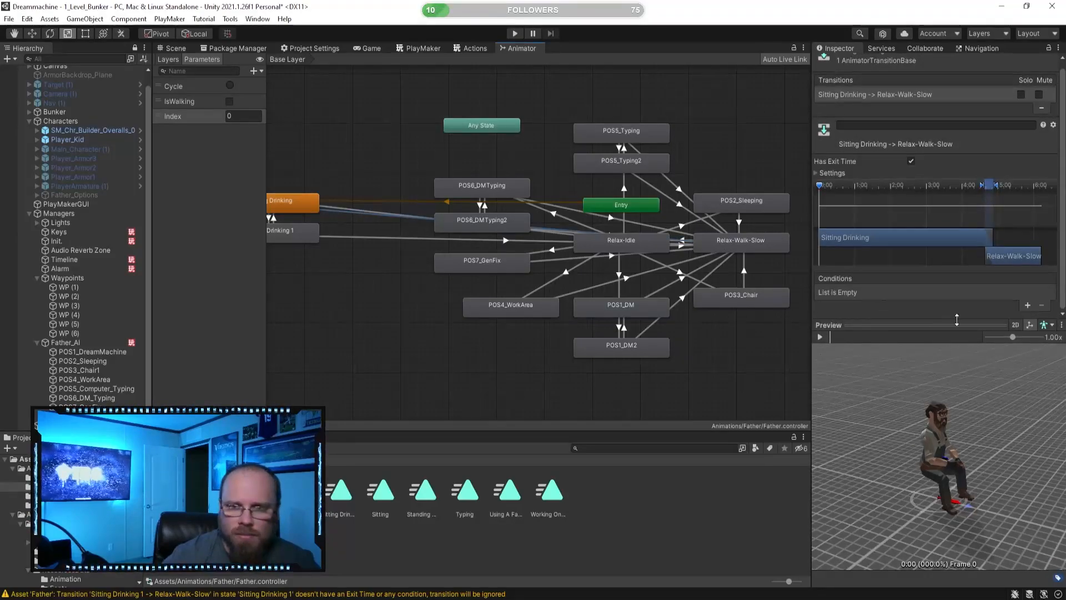
pyautogui.click(847, 293)
pyautogui.click(849, 341)
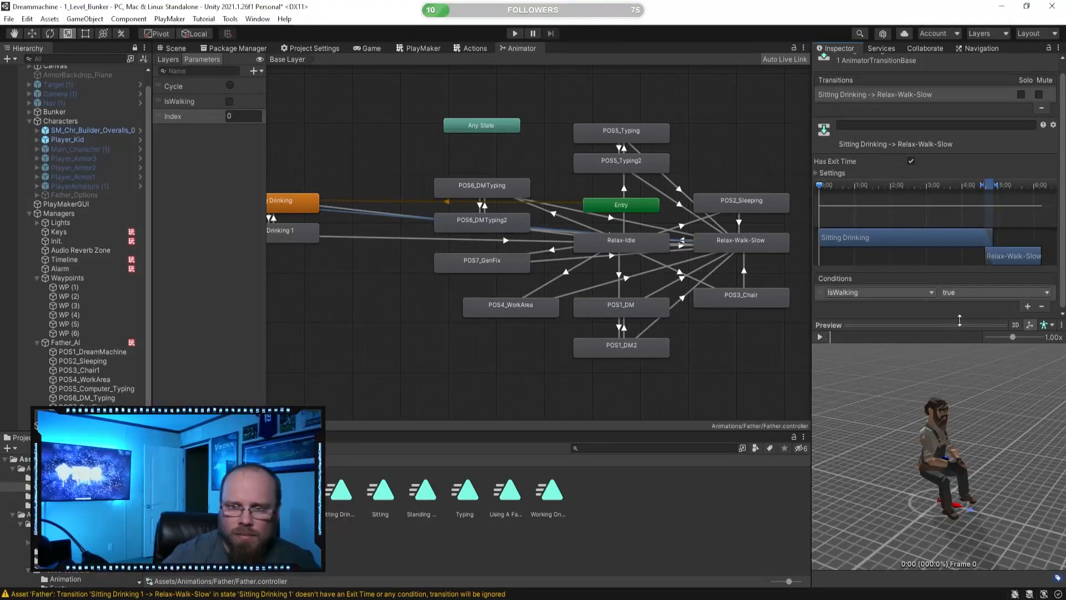
# - Set Relax-Idle as the layer default state of the Father animator
pyautogui.click(425, 243)
pyautogui.scroll(-3, 396, 283)
pyautogui.moveTo(393, 279); pyautogui.dragTo(472, 275, button='middle')
pyautogui.scroll(4, 474, 277)
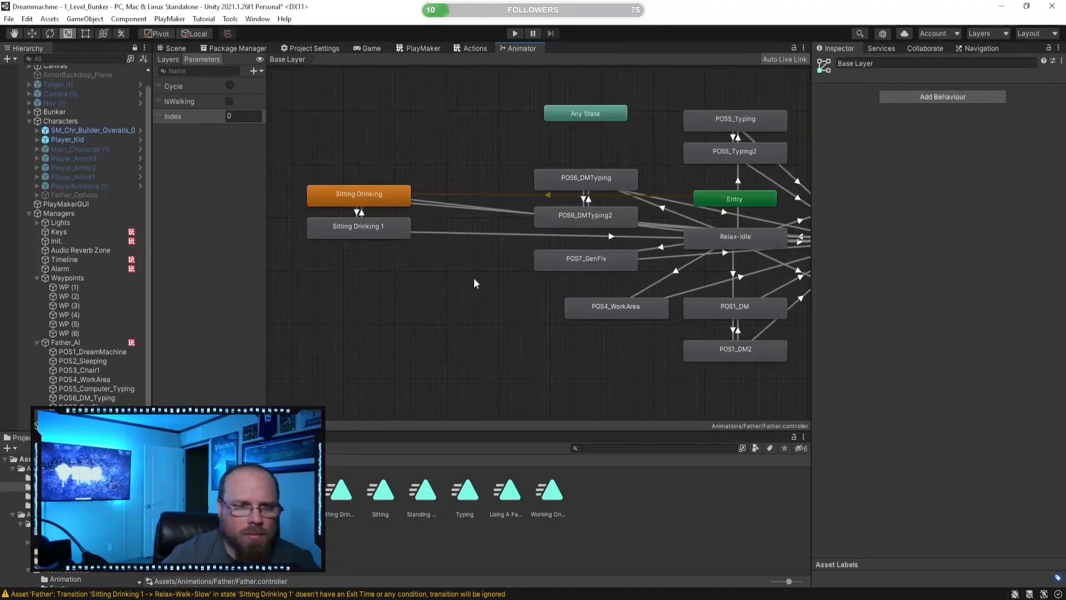
pyautogui.click(176, 49)
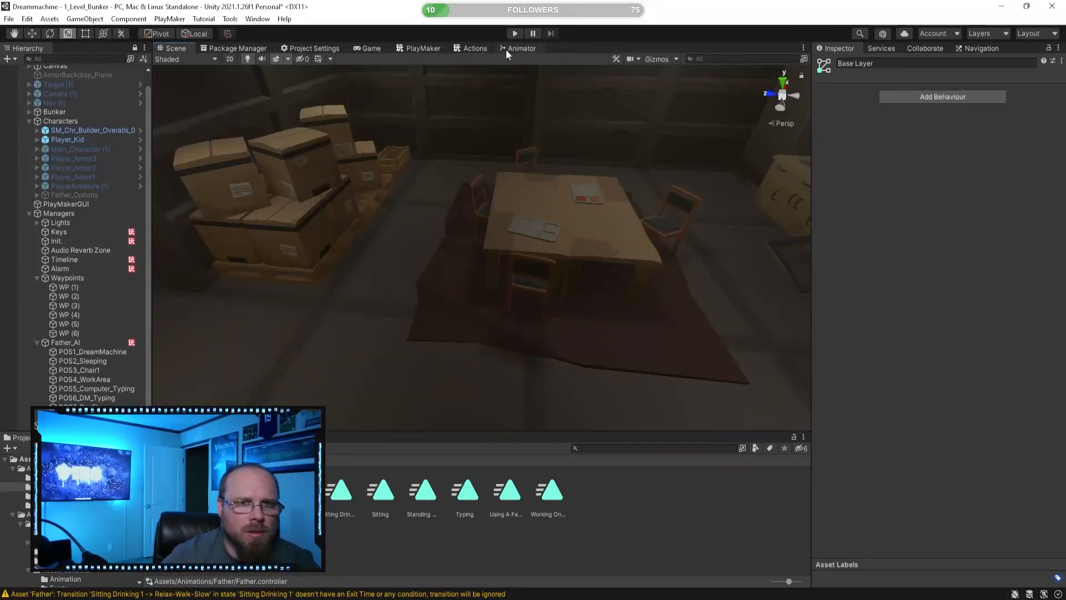
pyautogui.click(424, 49)
pyautogui.click(518, 49)
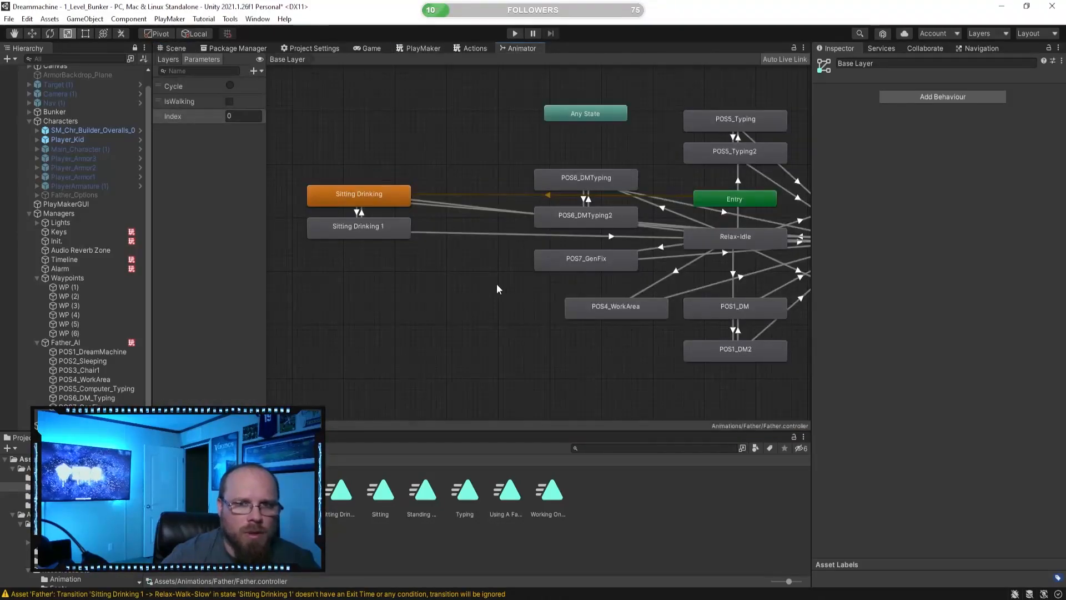
pyautogui.rightClick(701, 243)
pyautogui.click(726, 266)
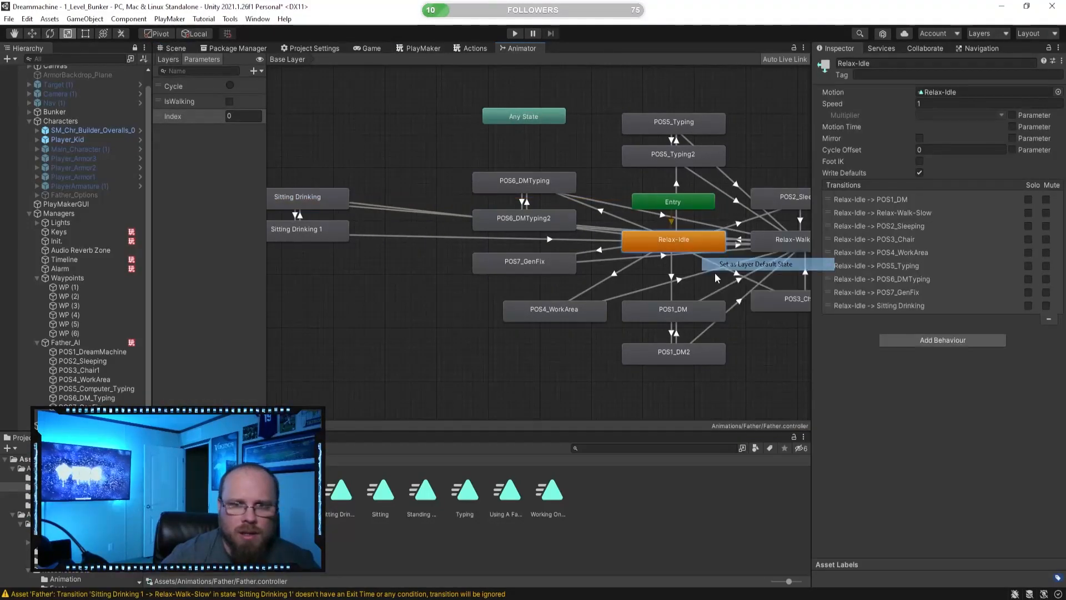
# - Move the Sitting Drinking and Sitting Drinking 1 states directly above POS2_Sleeping in the animator graph
pyautogui.click(343, 326)
pyautogui.moveTo(367, 300); pyautogui.dragTo(533, 316, button='middle')
pyautogui.moveTo(456, 264); pyautogui.dragTo(391, 272, button='middle')
pyautogui.scroll(-3, 391, 273)
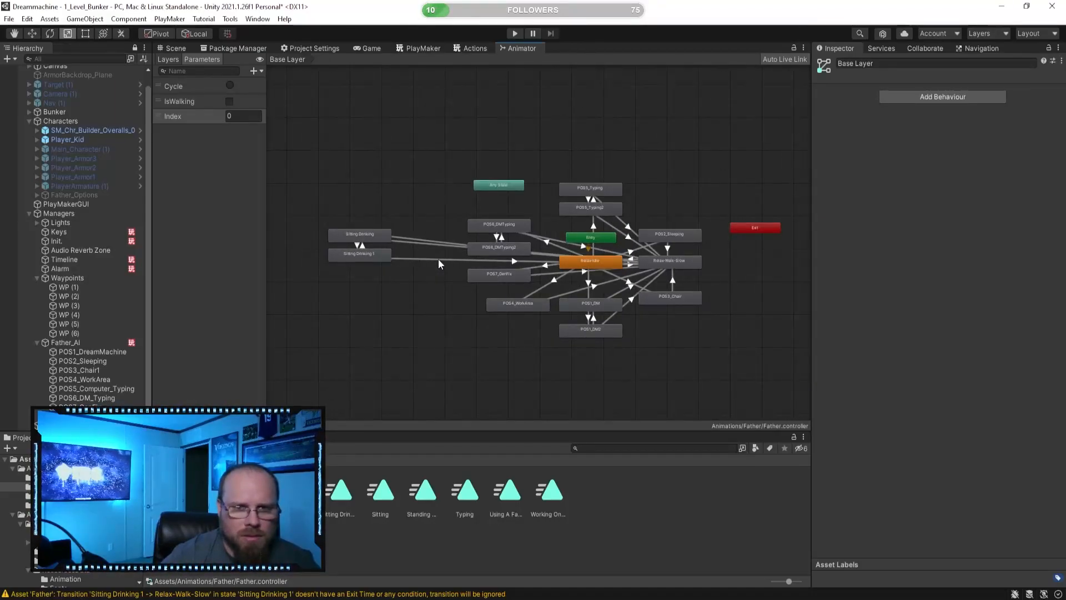
pyautogui.moveTo(408, 300); pyautogui.dragTo(645, 207)
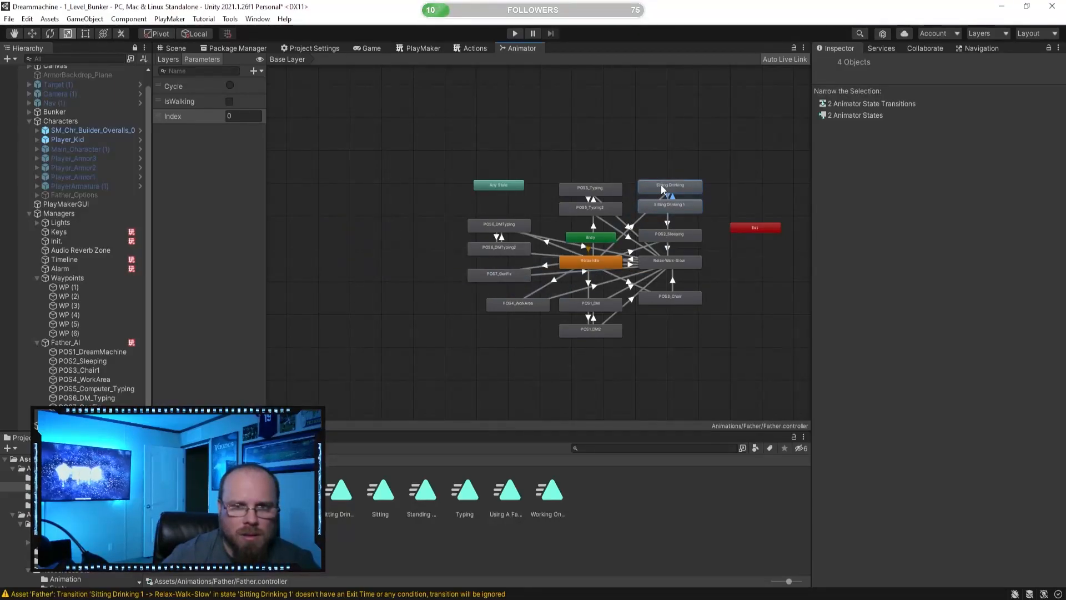
pyautogui.click(611, 247)
pyautogui.scroll(5, 603, 243)
pyautogui.scroll(-1, 632, 248)
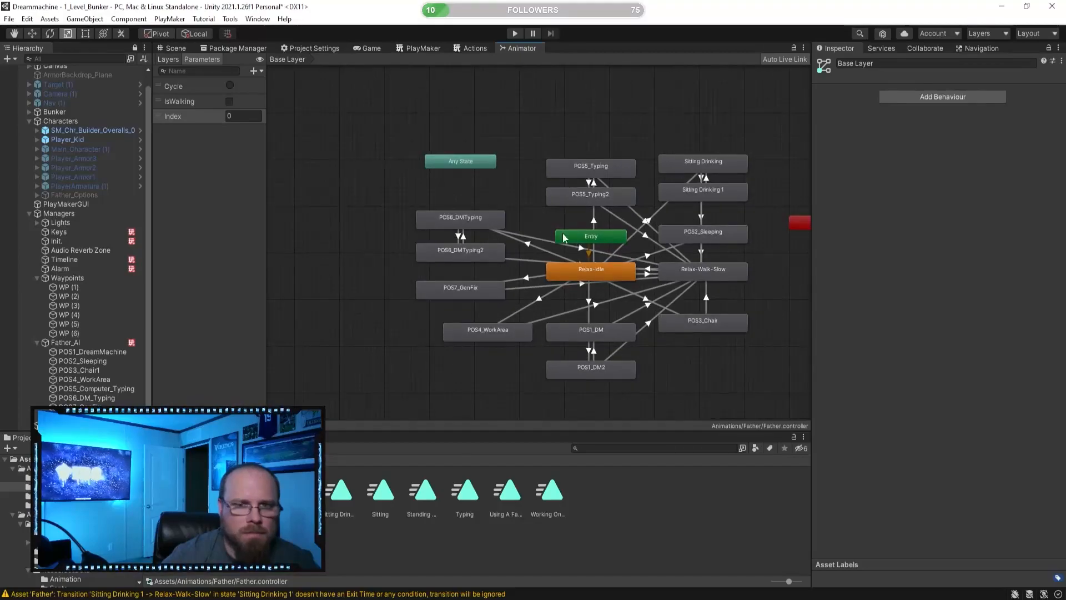
# - Start Play mode and select the father character SM_Chr_Builder_Overalls_01 while viewing the bunker in the Scene view
pyautogui.click(175, 48)
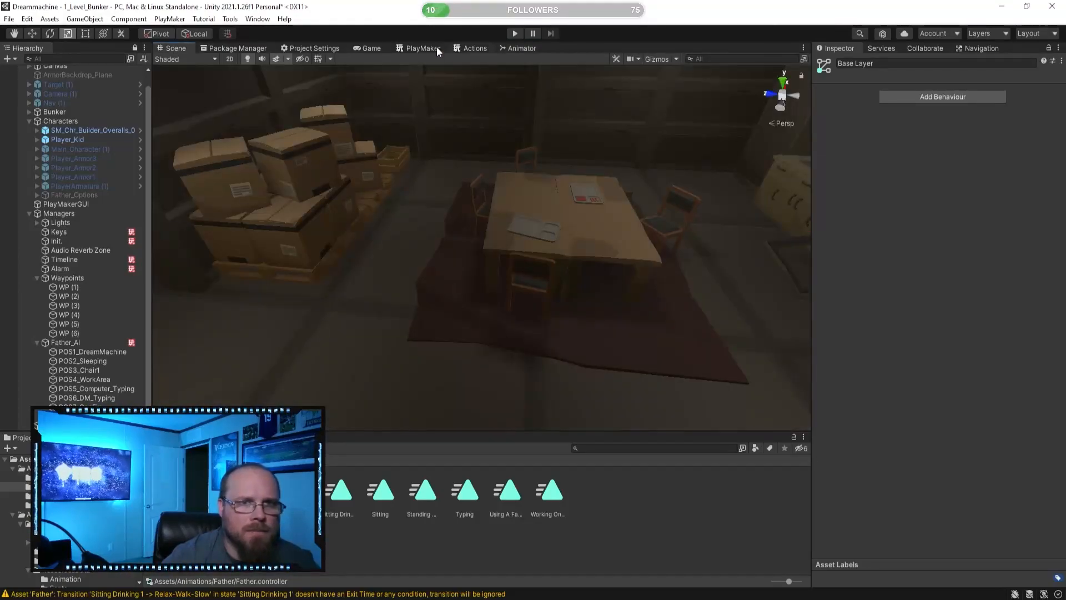
pyautogui.click(436, 49)
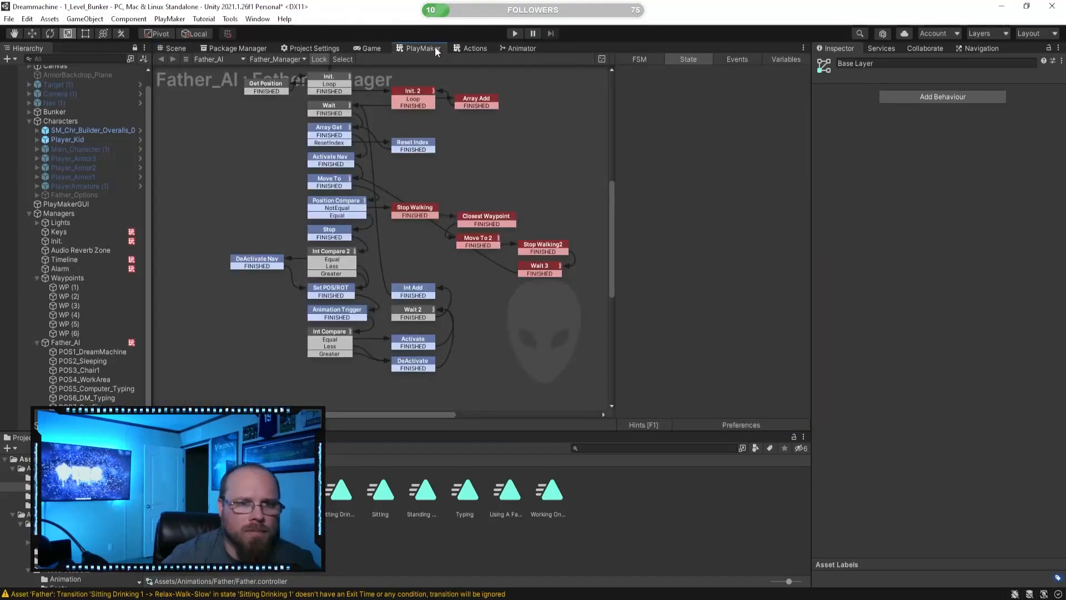
pyautogui.click(515, 34)
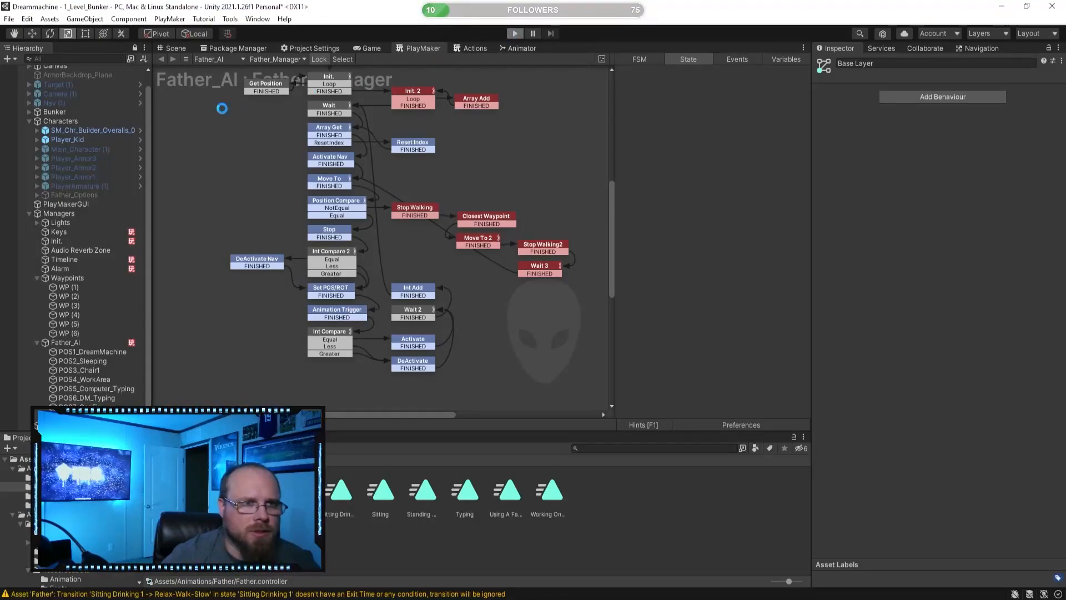
pyautogui.click(174, 47)
pyautogui.moveTo(516, 272); pyautogui.dragTo(583, 261, button='right')
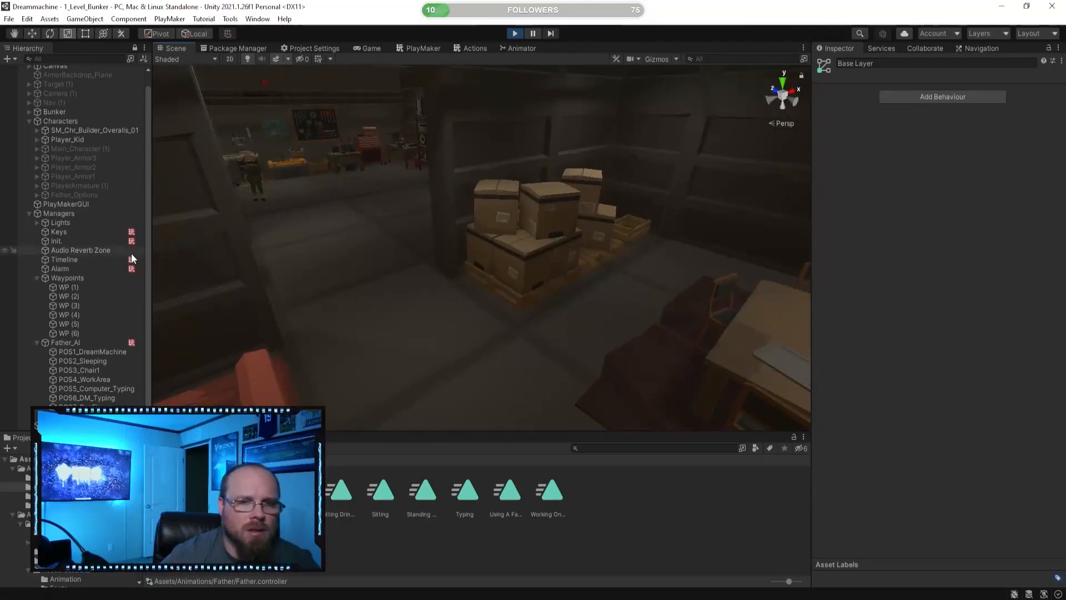
pyautogui.click(107, 131)
pyautogui.moveTo(420, 271); pyautogui.dragTo(914, 382, button='right')
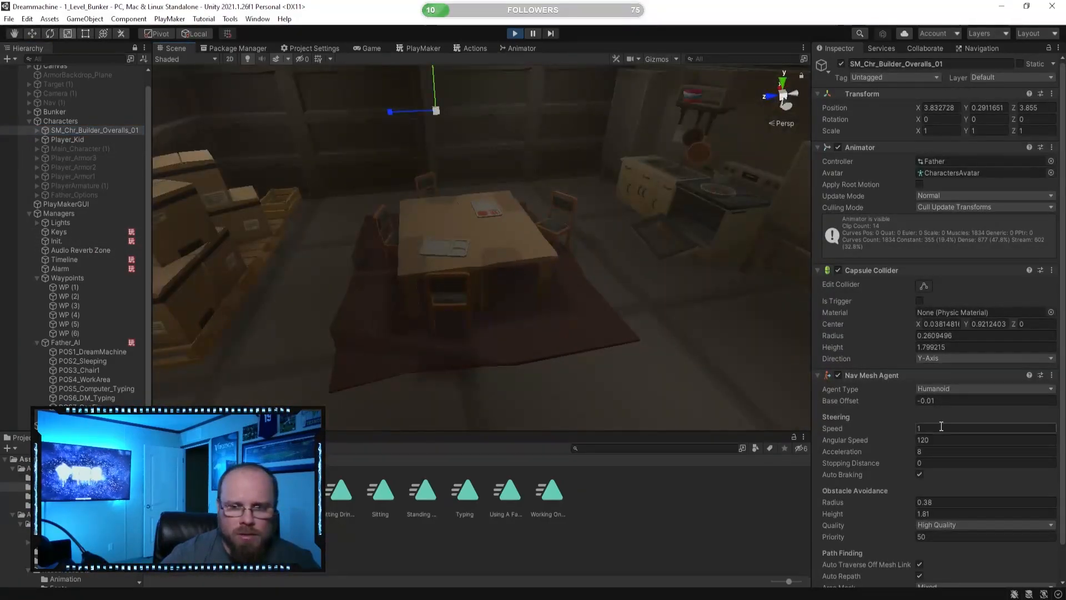
# - Look around the bunker for the father's behaviour and stop Play mode
pyautogui.moveTo(768, 385); pyautogui.dragTo(822, 301, button='right')
pyautogui.click(665, 485)
pyautogui.moveTo(581, 330); pyautogui.dragTo(619, 349, button='right')
pyautogui.press('d')
pyautogui.press('w')
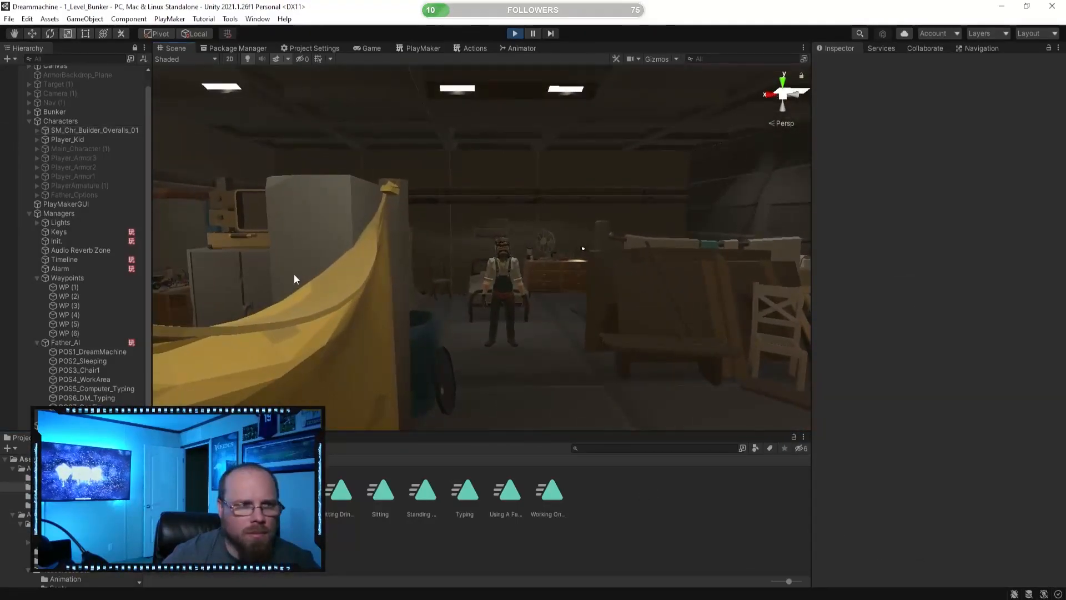
pyautogui.click(515, 33)
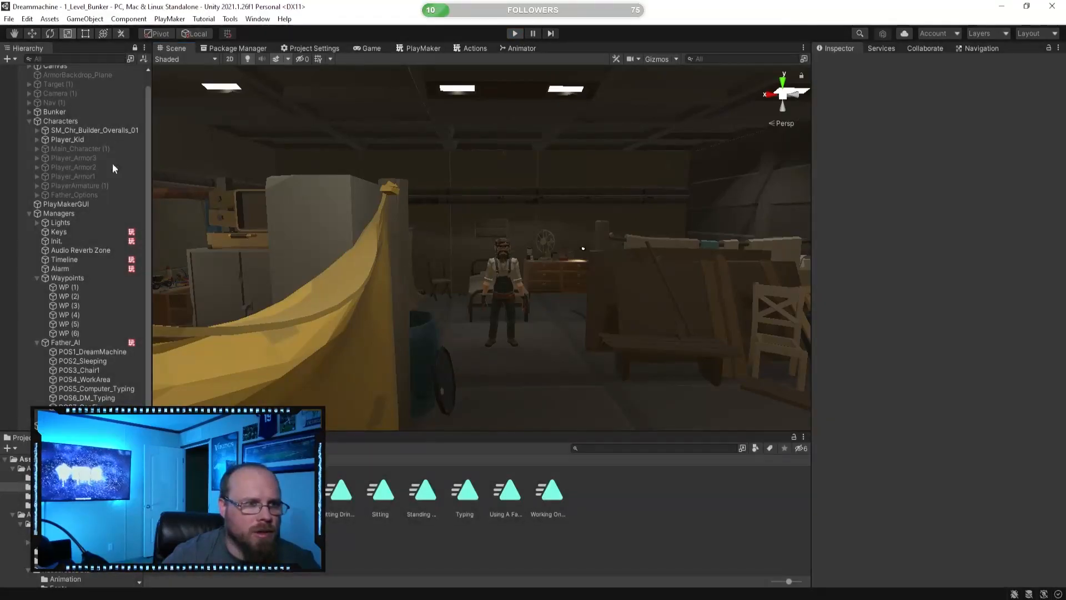
# - Enable the Father_Manager PlayMakerFSM component on Father_AI and start Play mode again
pyautogui.click(78, 342)
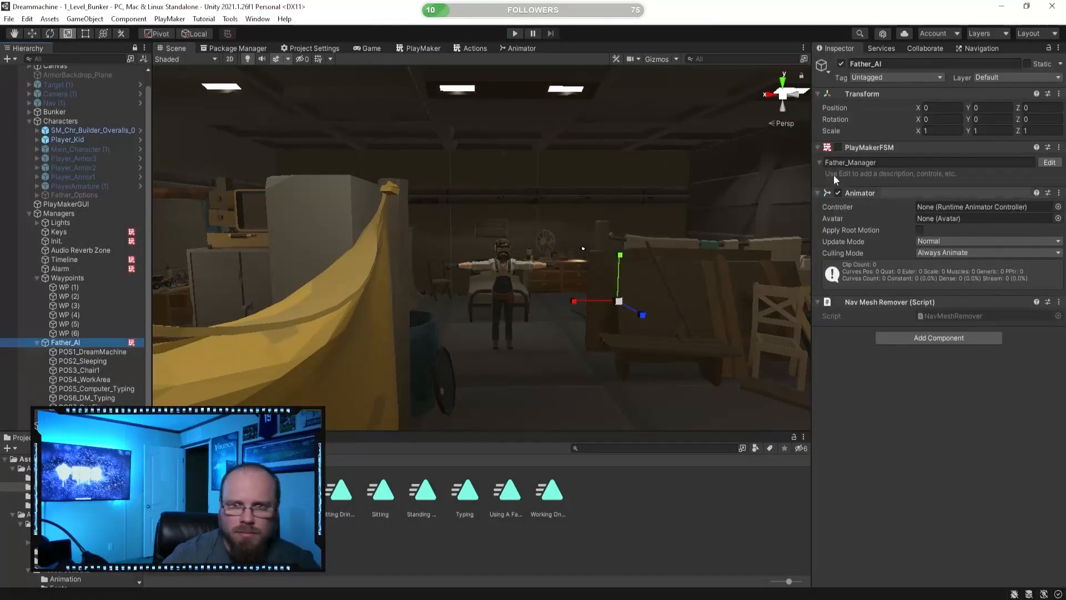
pyautogui.click(838, 147)
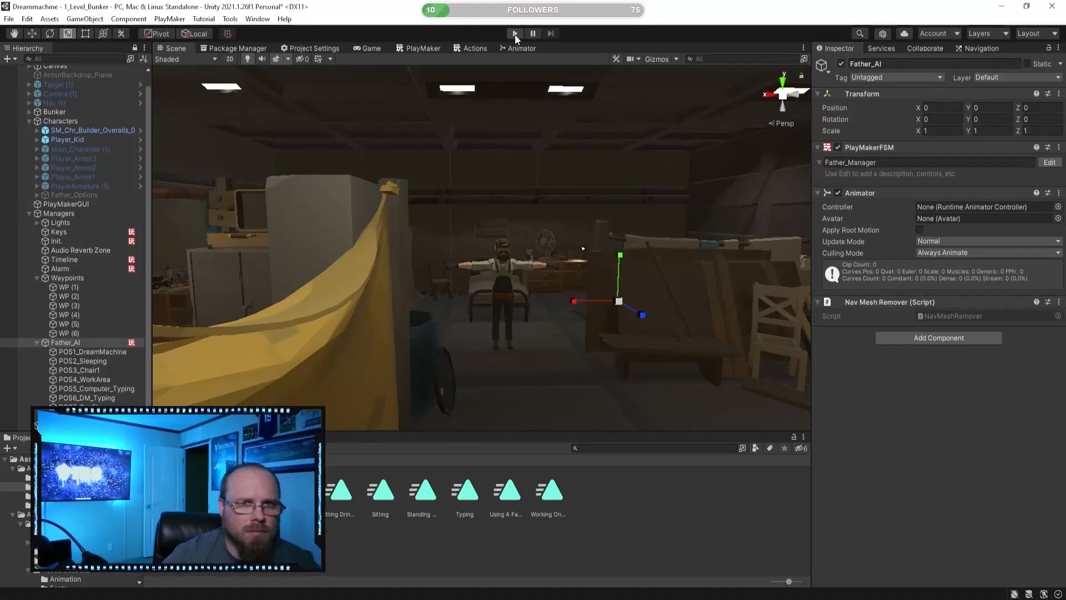
pyautogui.hotkey('ctrl', 'p')
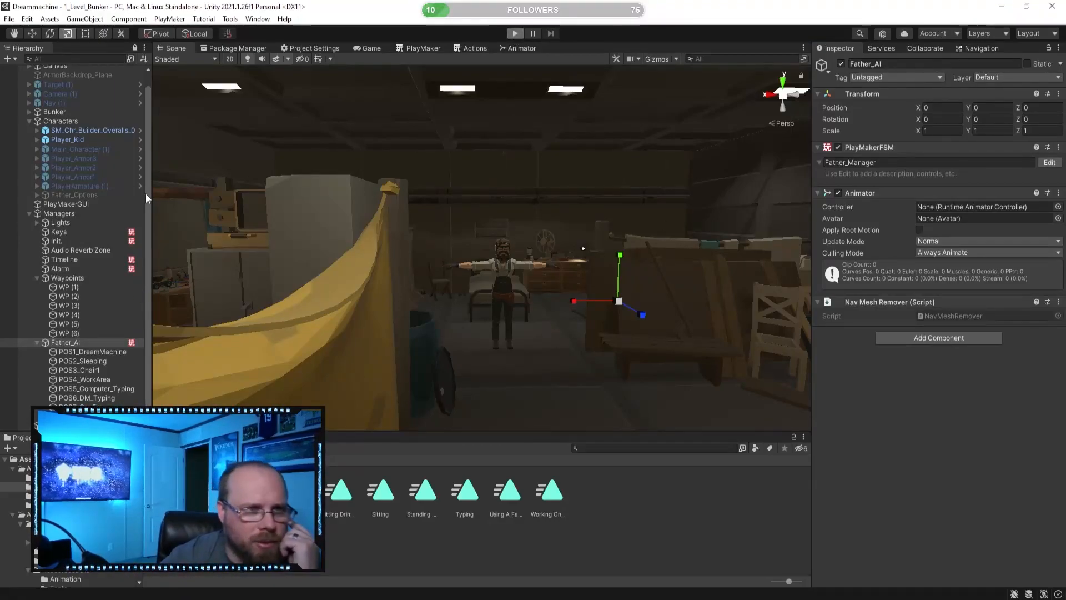
# - During play, set the father's Nav Mesh Agent speed to 3 and bring him into the Scene view
pyautogui.click(70, 129)
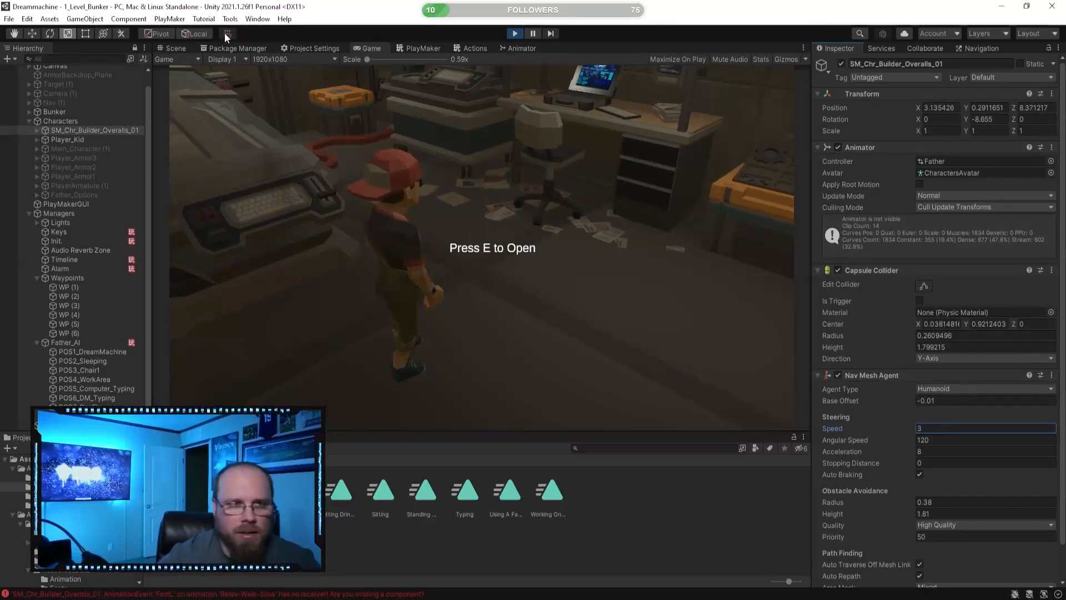
pyautogui.click(174, 49)
pyautogui.moveTo(463, 257); pyautogui.dragTo(505, 341, button='right')
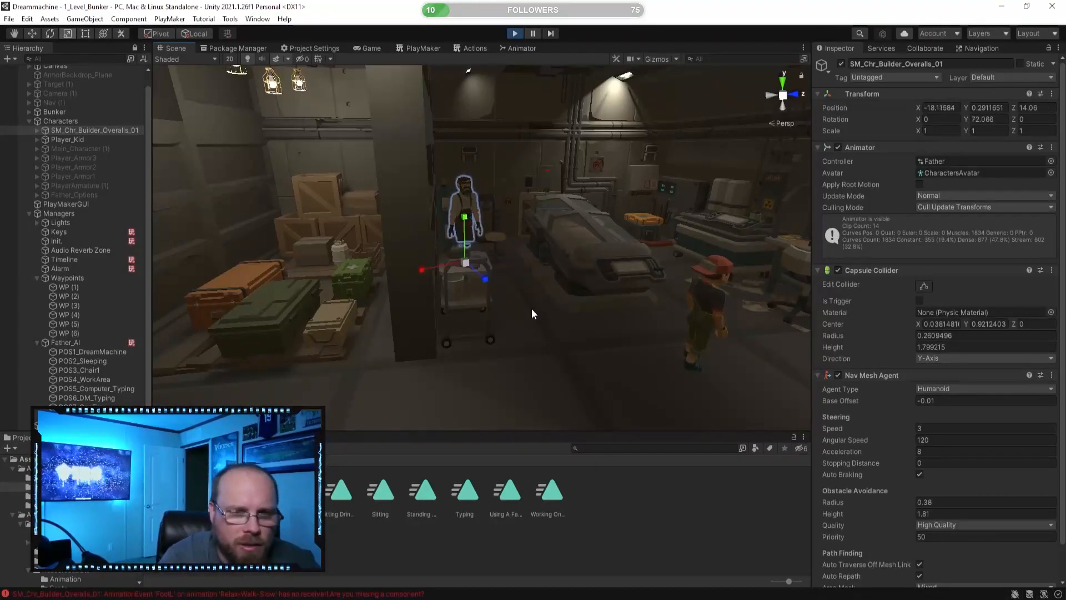
# - Follow the father through the bunker to examine his walking and position animations, and stop Play mode
pyautogui.moveTo(560, 301); pyautogui.dragTo(507, 212, button='right')
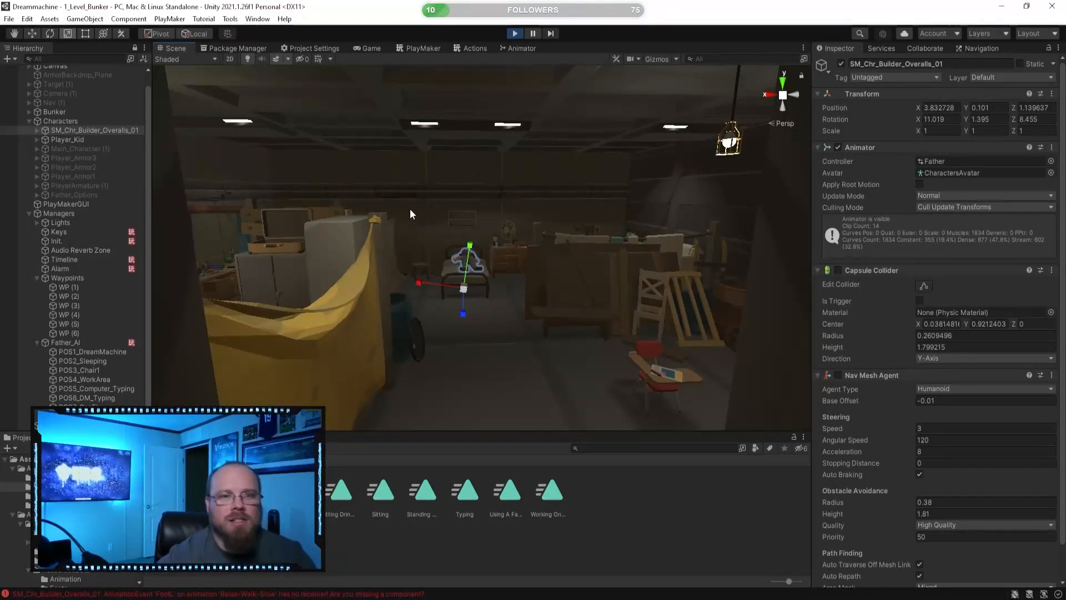
pyautogui.moveTo(413, 214); pyautogui.dragTo(372, 292, button='right')
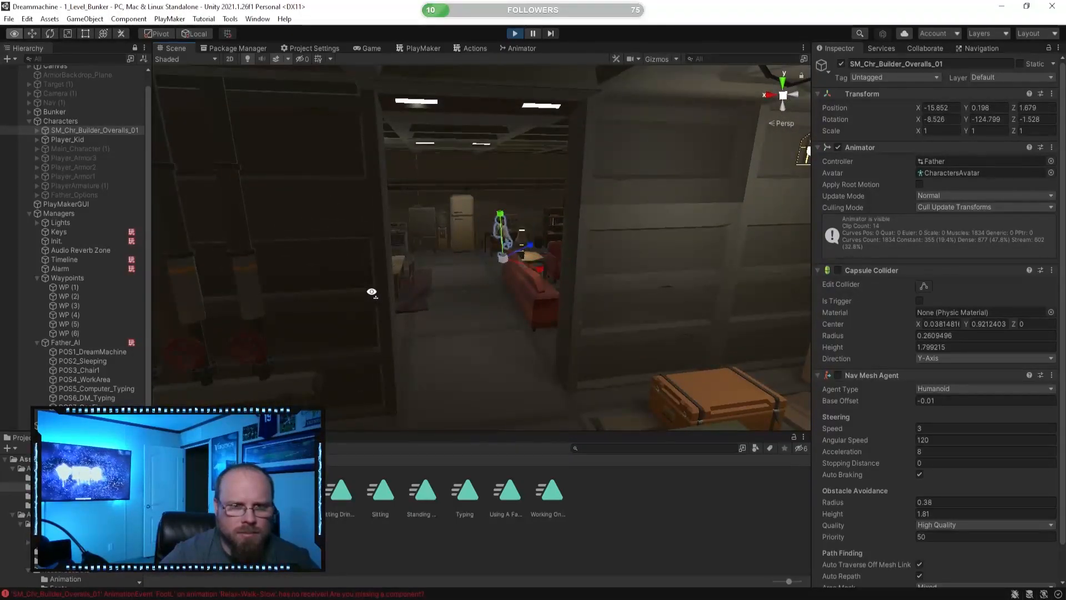
pyautogui.moveTo(372, 292); pyautogui.dragTo(289, 306, button='right')
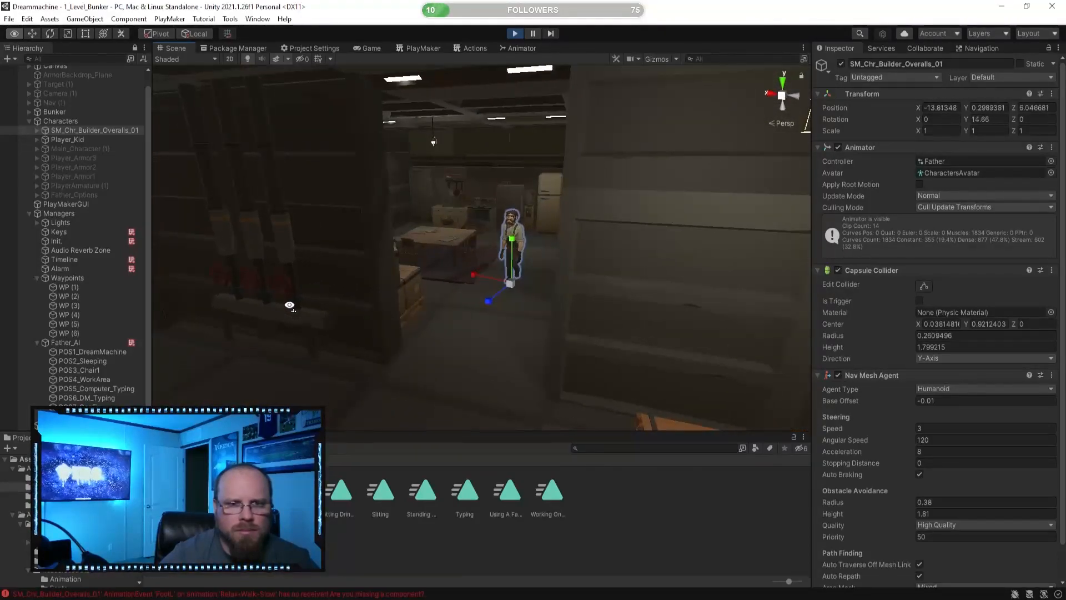
pyautogui.click(579, 528)
pyautogui.moveTo(571, 311)
pyautogui.mouseDown(button='right')
pyautogui.moveTo(412, 331)
pyautogui.moveTo(532, 275)
pyautogui.moveTo(625, 295)
pyautogui.moveTo(615, 295)
pyautogui.moveTo(619, 307)
pyautogui.moveTo(671, 321)
pyautogui.moveTo(426, 326)
pyautogui.moveTo(493, 312)
pyautogui.moveTo(578, 326)
pyautogui.moveTo(772, 316)
pyautogui.moveTo(693, 301)
pyautogui.moveTo(578, 322)
pyautogui.mouseUp(button='right')
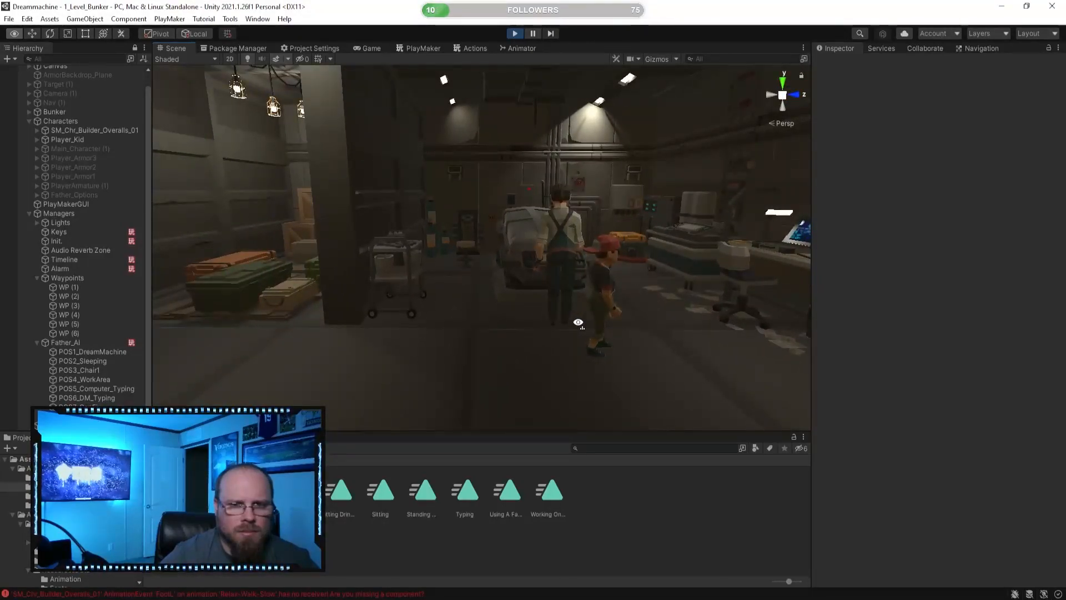
pyautogui.moveTo(578, 323); pyautogui.dragTo(139, 339, button='right')
pyautogui.press('w')
pyautogui.moveTo(398, 289); pyautogui.dragTo(503, 103, button='right')
pyautogui.click(515, 33)
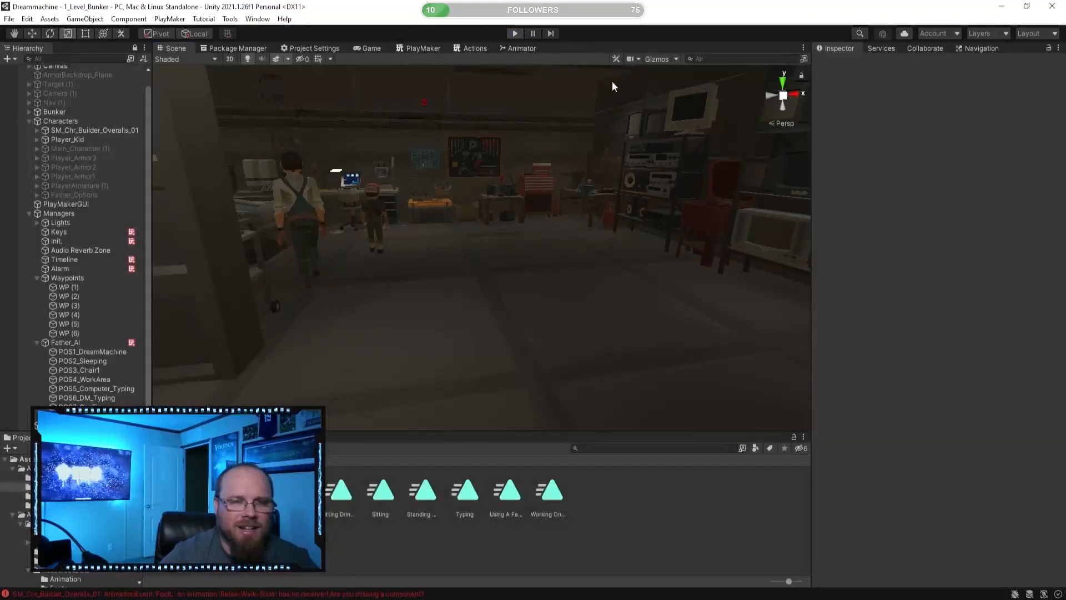
# - Move the two Sitting Drinking states apart and turn off Has Exit Time on the Sitting Drinking to Relax-Walk-Slow transition
pyautogui.click(522, 49)
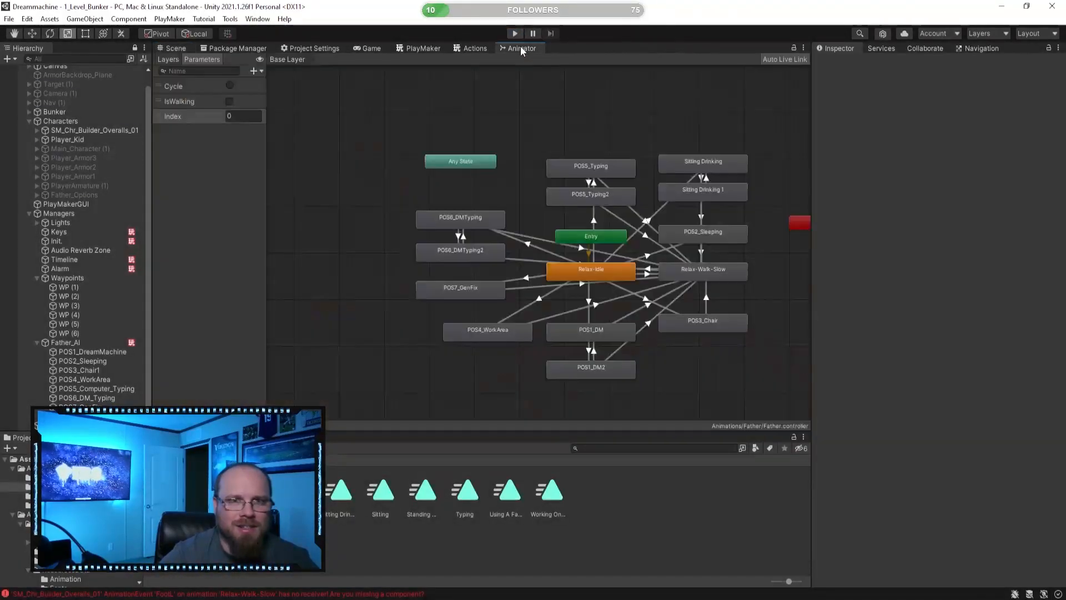
pyautogui.scroll(5, 542, 229)
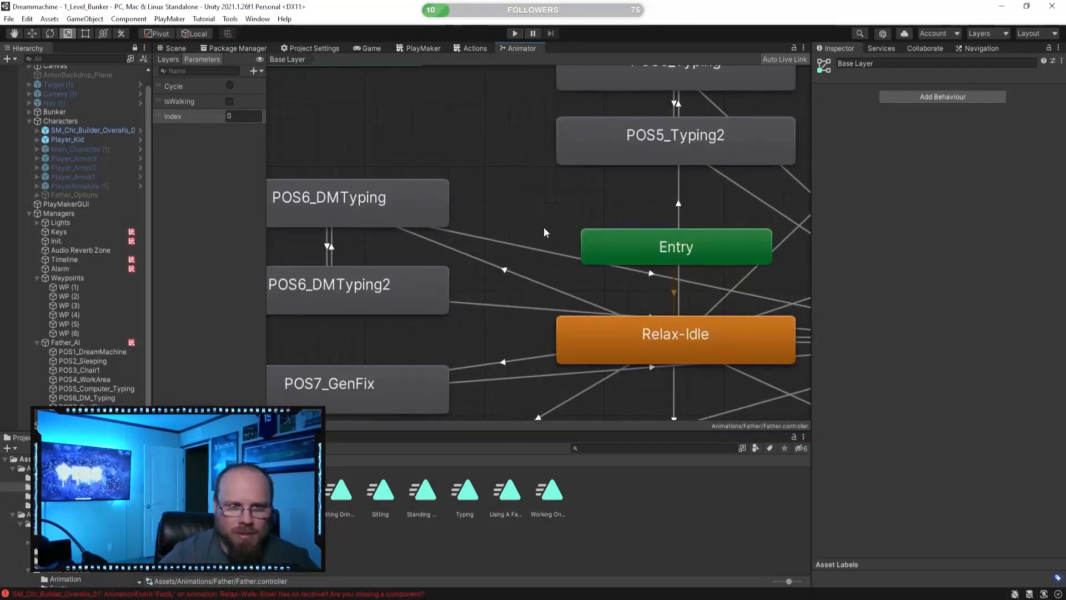
pyautogui.moveTo(543, 226); pyautogui.dragTo(452, 192, button='middle')
pyautogui.scroll(-3, 444, 211)
pyautogui.moveTo(716, 175); pyautogui.dragTo(574, 213, button='middle')
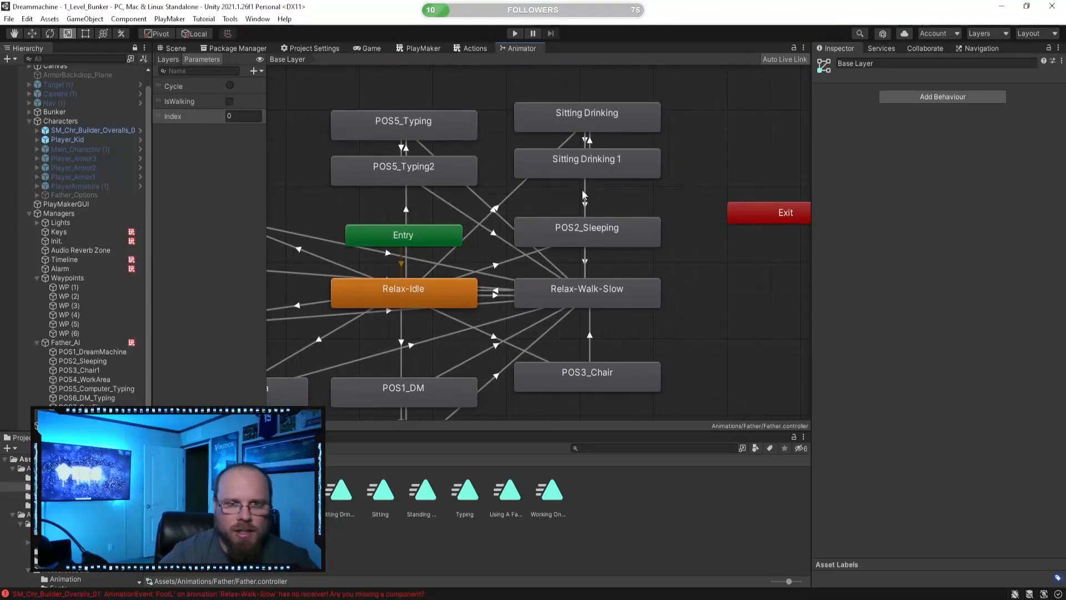
pyautogui.moveTo(598, 165); pyautogui.dragTo(706, 157)
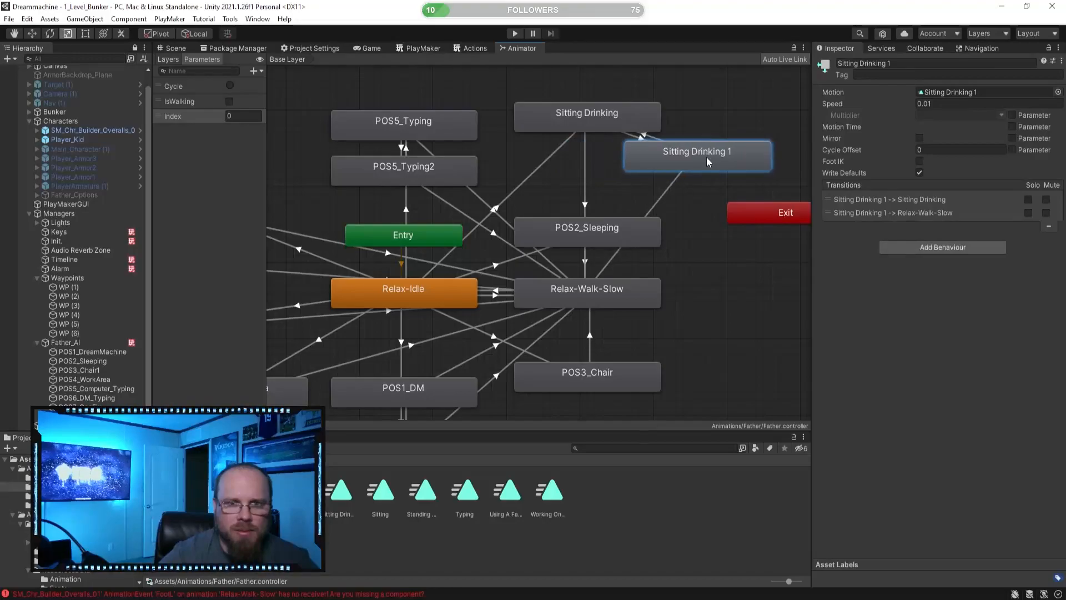
pyautogui.click(666, 190)
pyautogui.moveTo(650, 117); pyautogui.dragTo(613, 101)
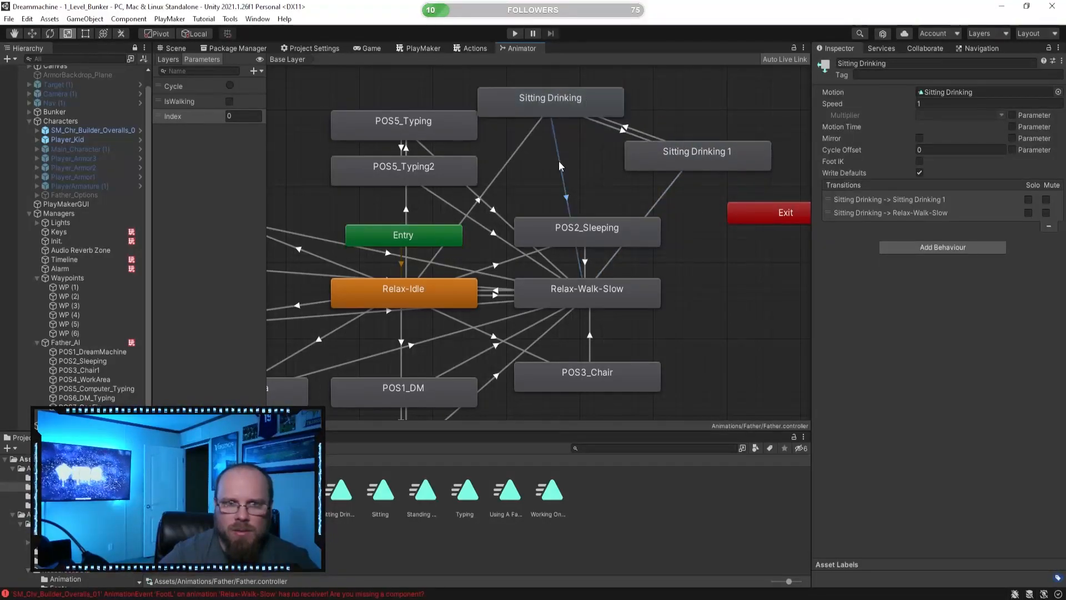
pyautogui.click(560, 162)
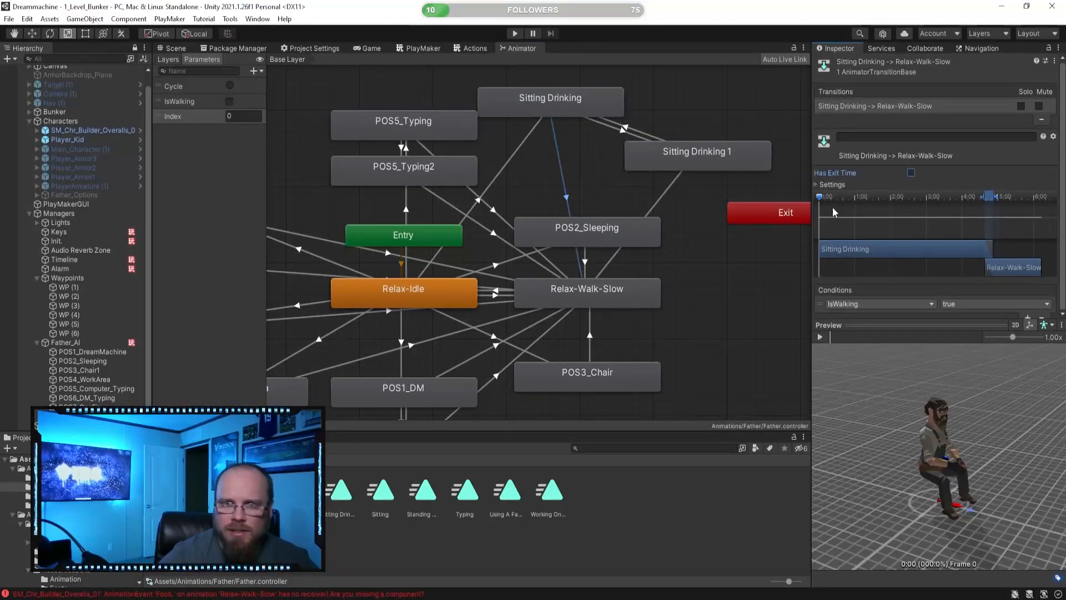
# - Stack the two Sitting Drinking states again above POS2_Sleeping and return to the Scene view
pyautogui.moveTo(701, 156); pyautogui.dragTo(585, 166)
pyautogui.moveTo(562, 111); pyautogui.dragTo(599, 118)
pyautogui.click(481, 86)
pyautogui.click(428, 48)
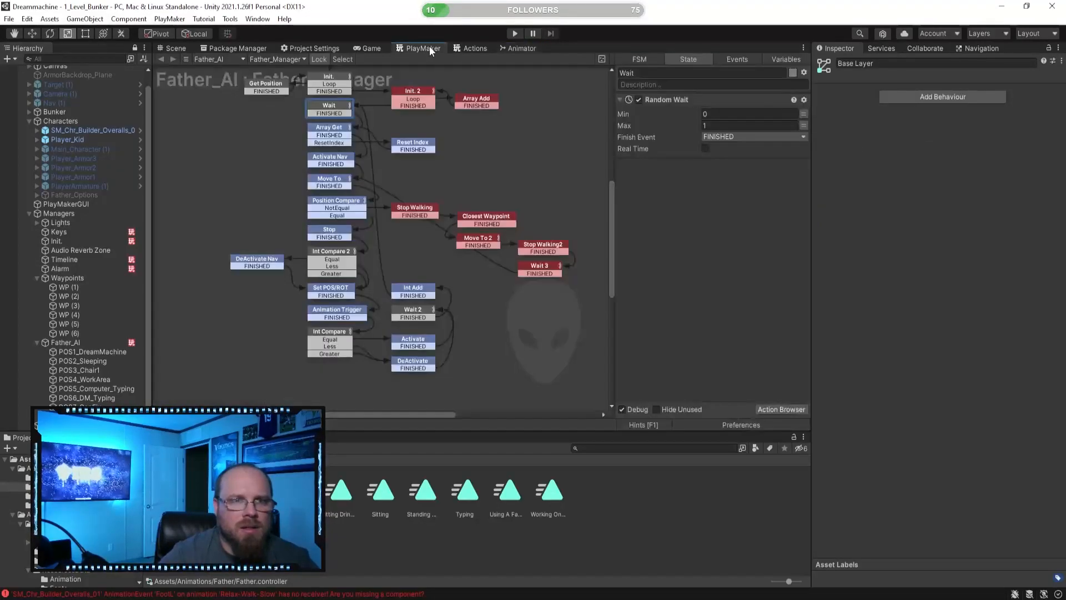
pyautogui.click(177, 48)
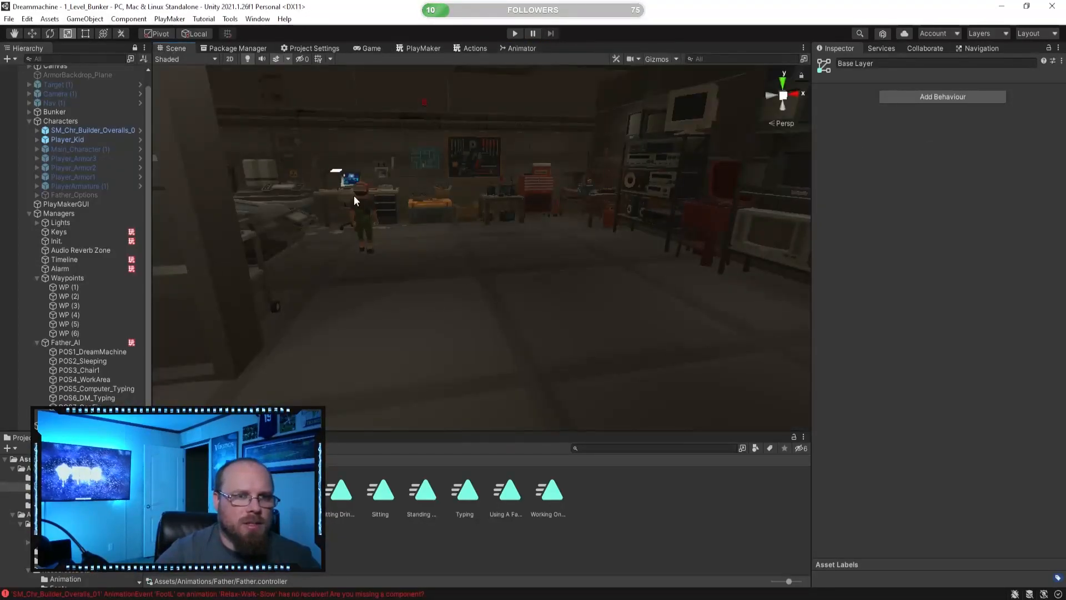
# - Make Sitting Drinking 1 the layer default state in the father's animator
pyautogui.click(517, 48)
pyautogui.rightClick(625, 169)
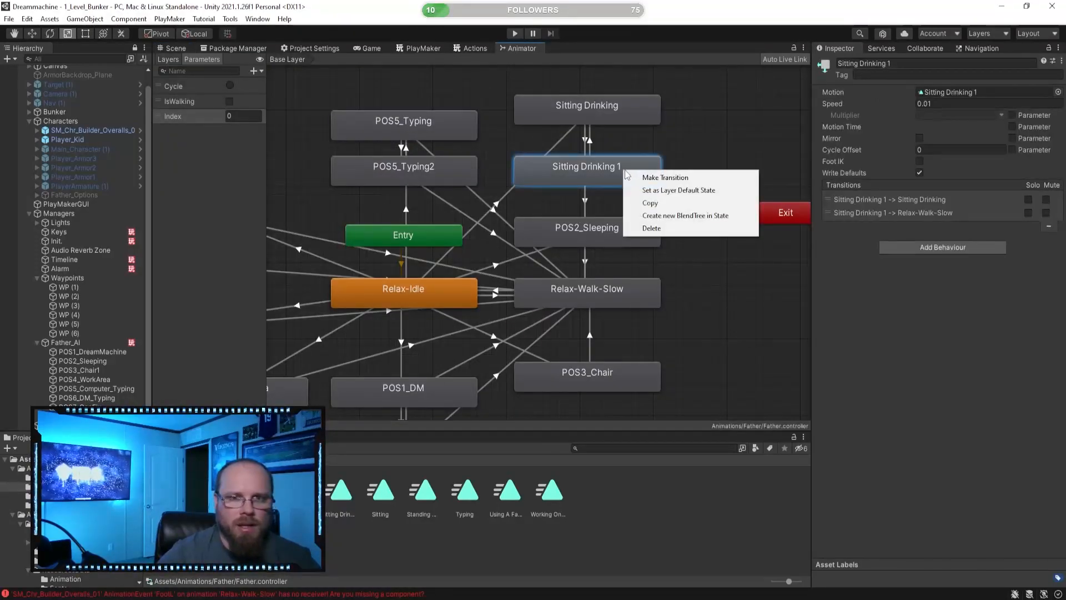
pyautogui.click(656, 191)
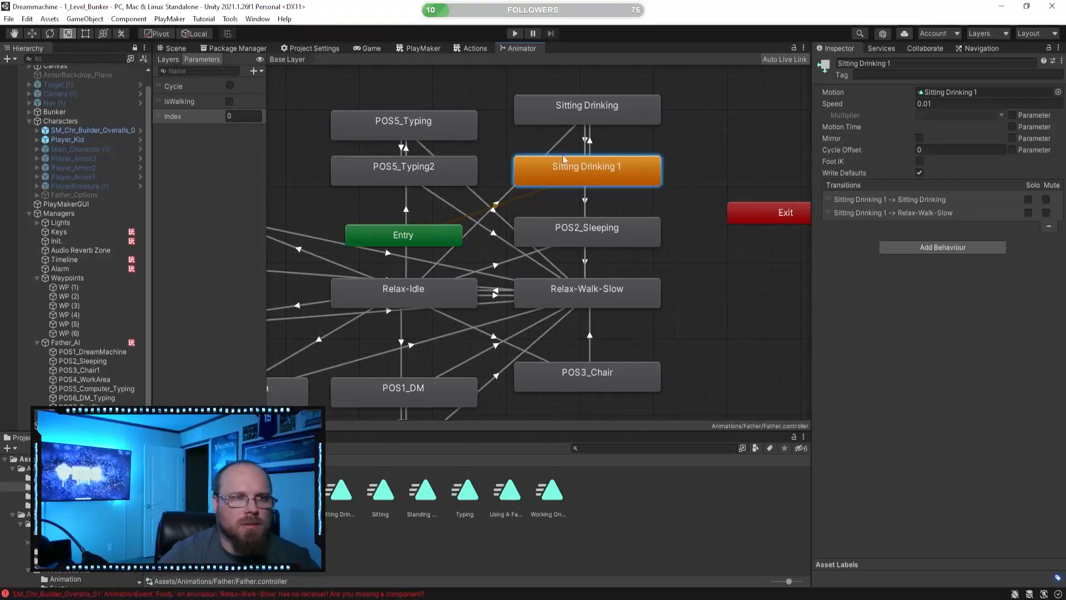
# - Disable the Father_Manager PlayMakerFSM component on Father_AI
pyautogui.click(176, 49)
pyautogui.moveTo(567, 249); pyautogui.dragTo(468, 143, button='right')
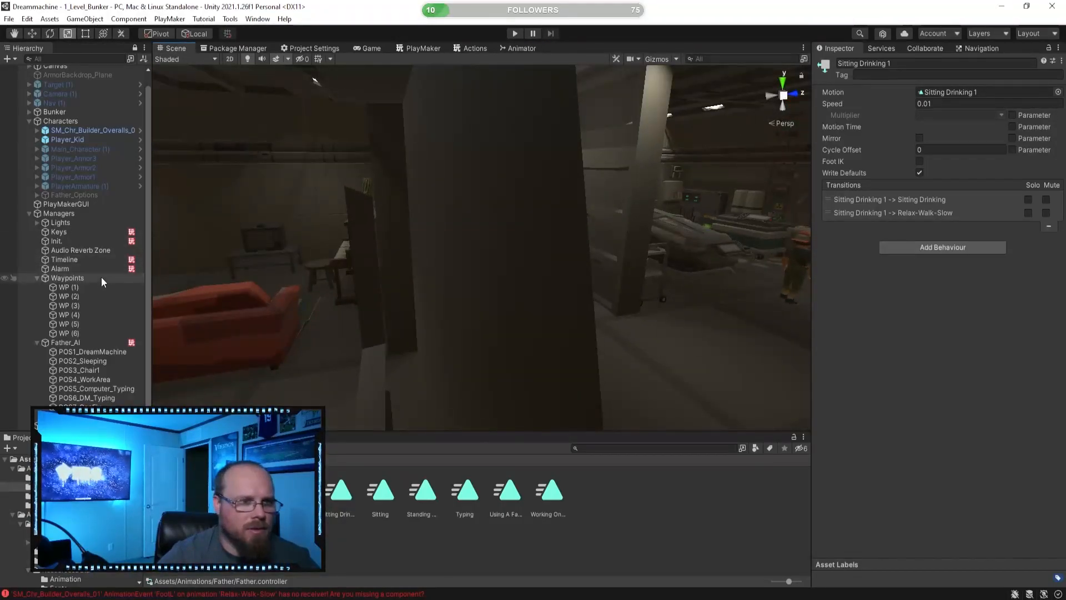
pyautogui.click(110, 342)
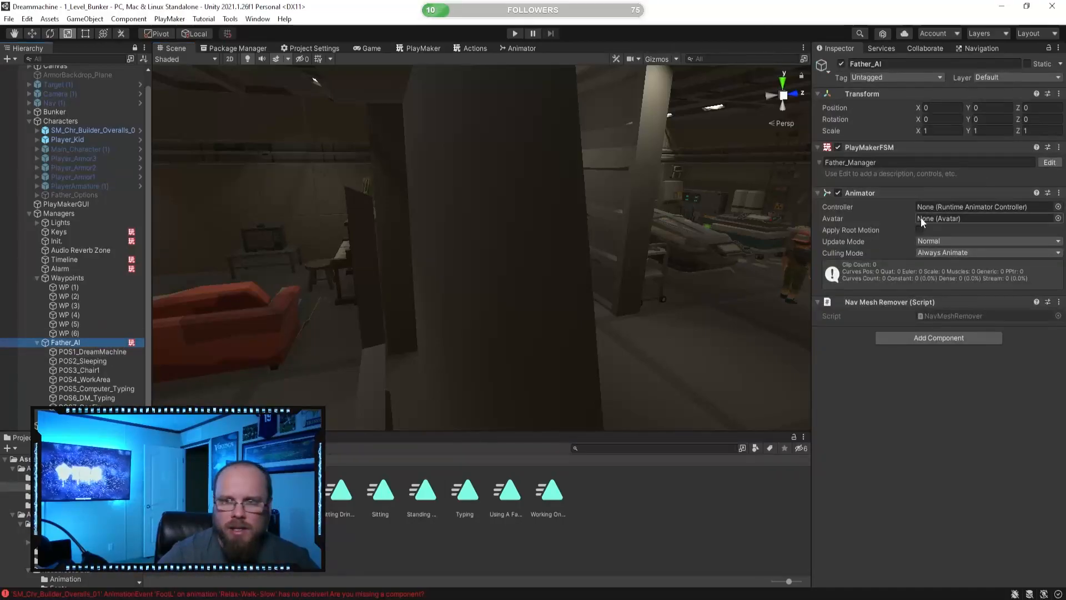
pyautogui.click(838, 148)
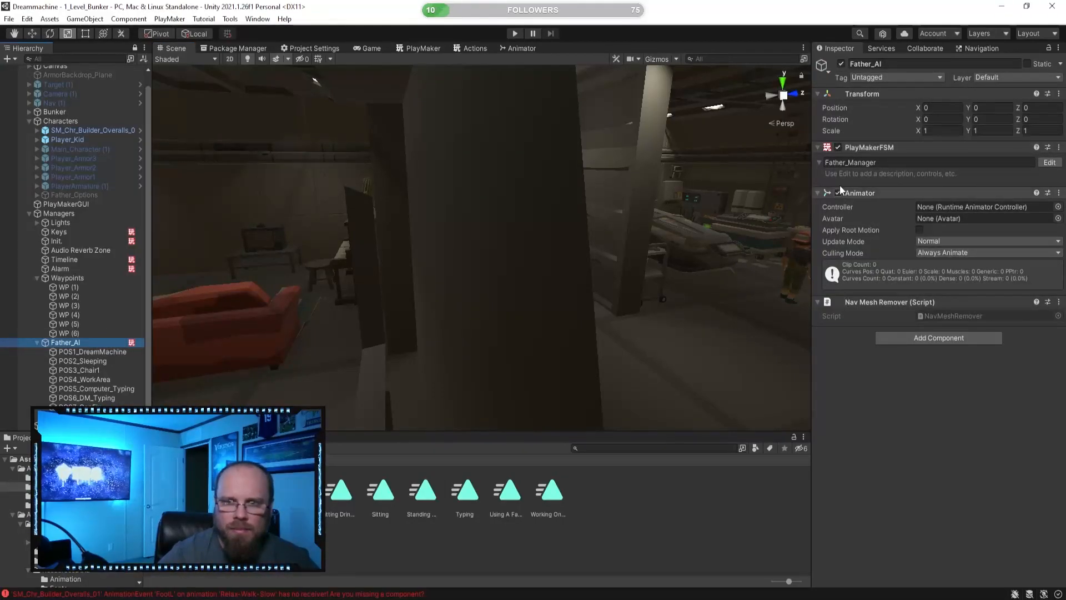
# - Play-test the scene, examine the father's seated pose in the Scene view, and stop Play mode
pyautogui.click(516, 33)
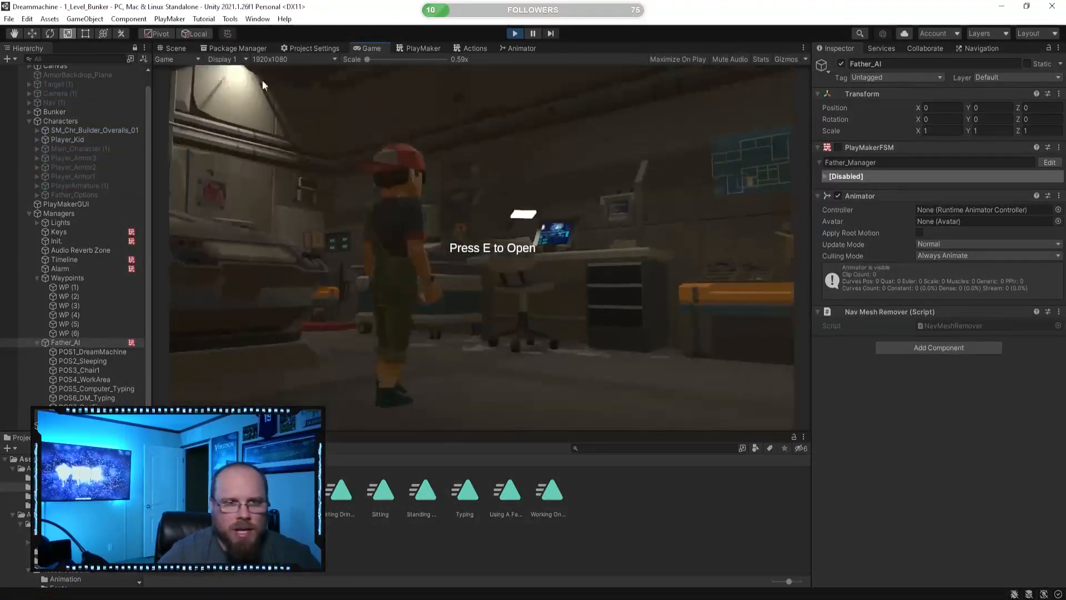
pyautogui.click(173, 48)
pyautogui.moveTo(234, 167); pyautogui.dragTo(484, 164, button='right')
pyautogui.moveTo(423, 145); pyautogui.dragTo(440, 157, button='right')
pyautogui.click(517, 33)
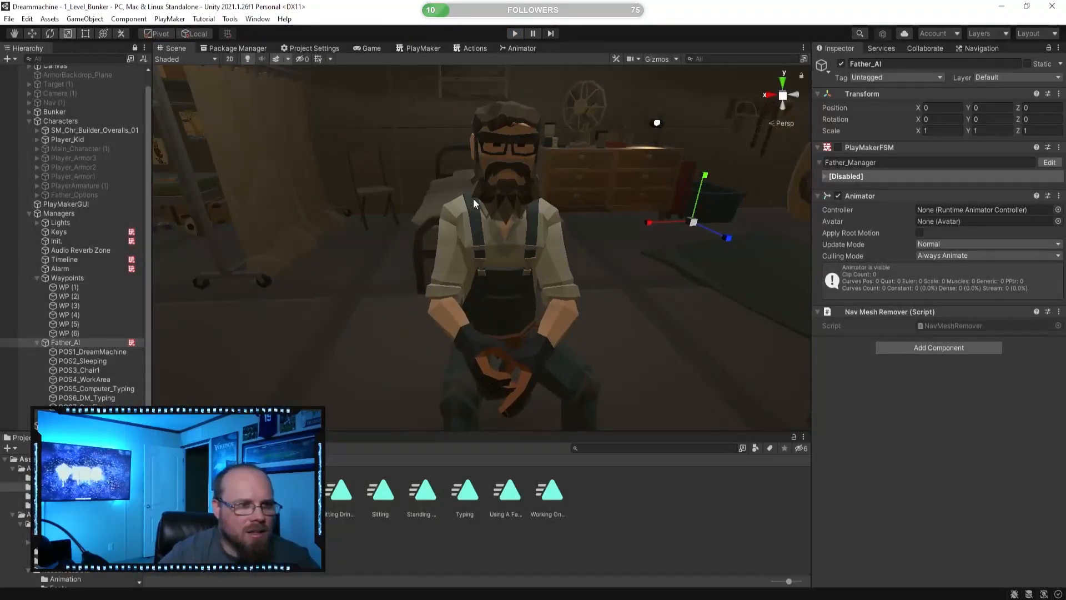
# - Expand the father's full bone hierarchy and search the project assets for "drink t:prefab"
pyautogui.keyDown('alt'); pyautogui.click(38, 131); pyautogui.keyUp('alt')
pyautogui.click(612, 448)
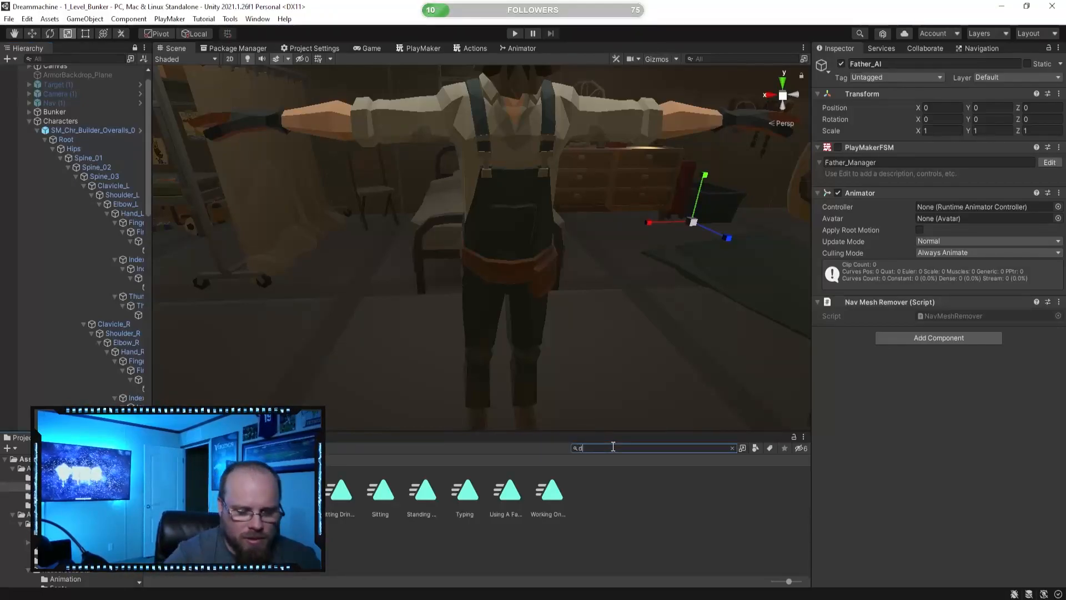
pyautogui.write('drink t:prefab')
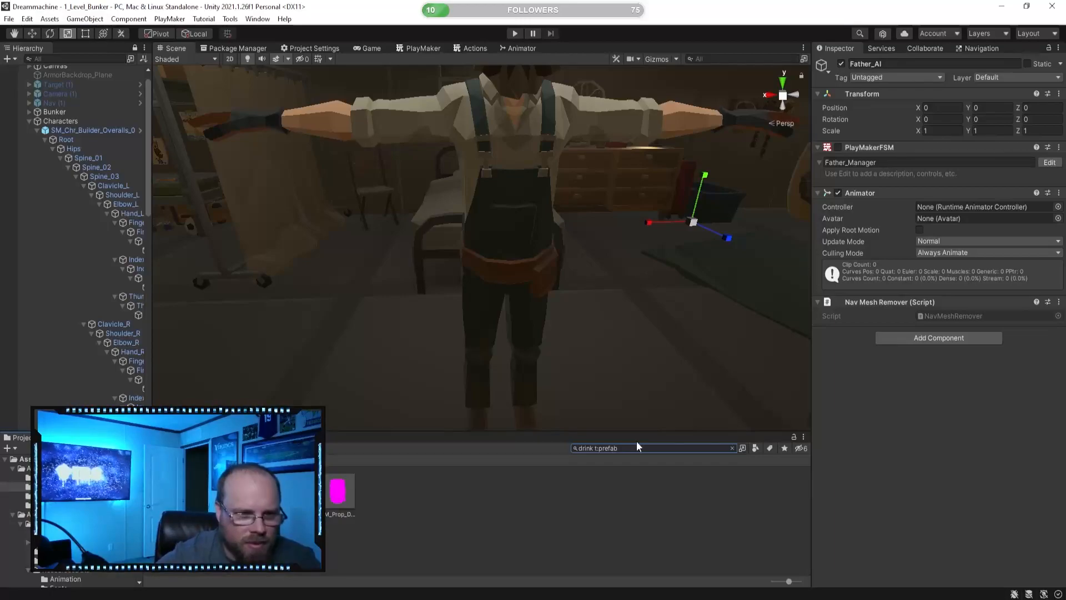
# - Preview the drink dispenser, drink can and drink bottle prefabs, and widen the Hierarchy to show the hand bones
pyautogui.click(206, 491)
pyautogui.click(328, 494)
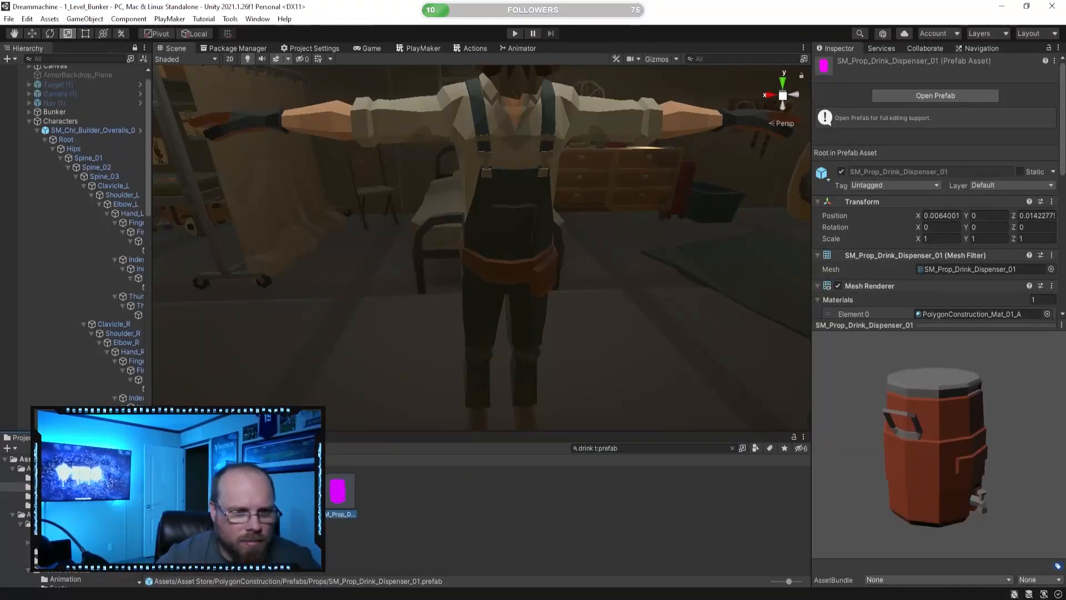
pyautogui.click(300, 491)
pyautogui.moveTo(833, 461); pyautogui.dragTo(347, 344)
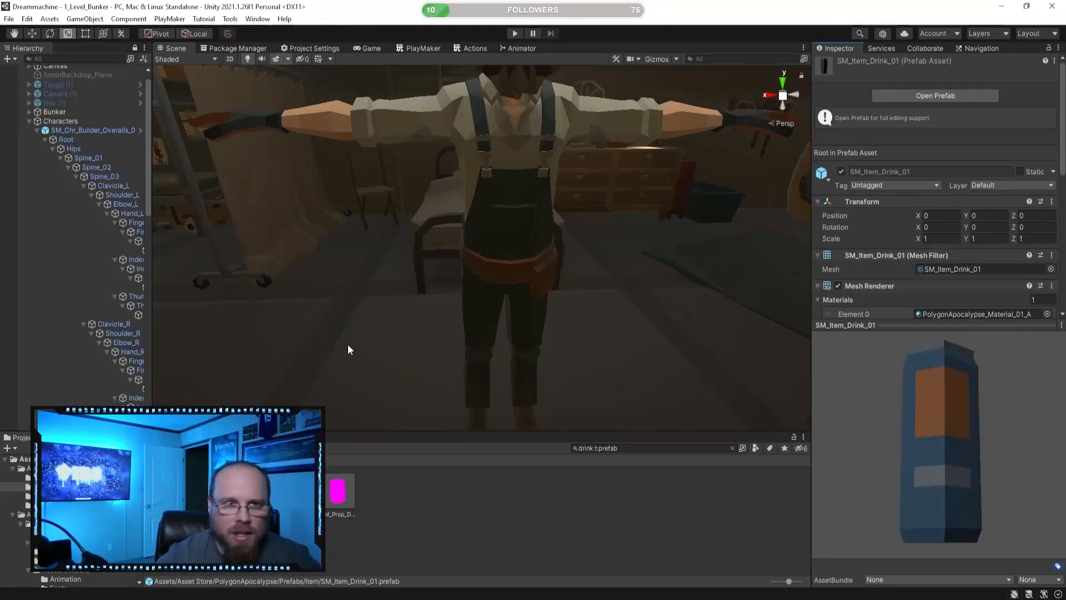
pyautogui.moveTo(151, 358); pyautogui.dragTo(284, 362)
pyautogui.moveTo(964, 428); pyautogui.dragTo(899, 504)
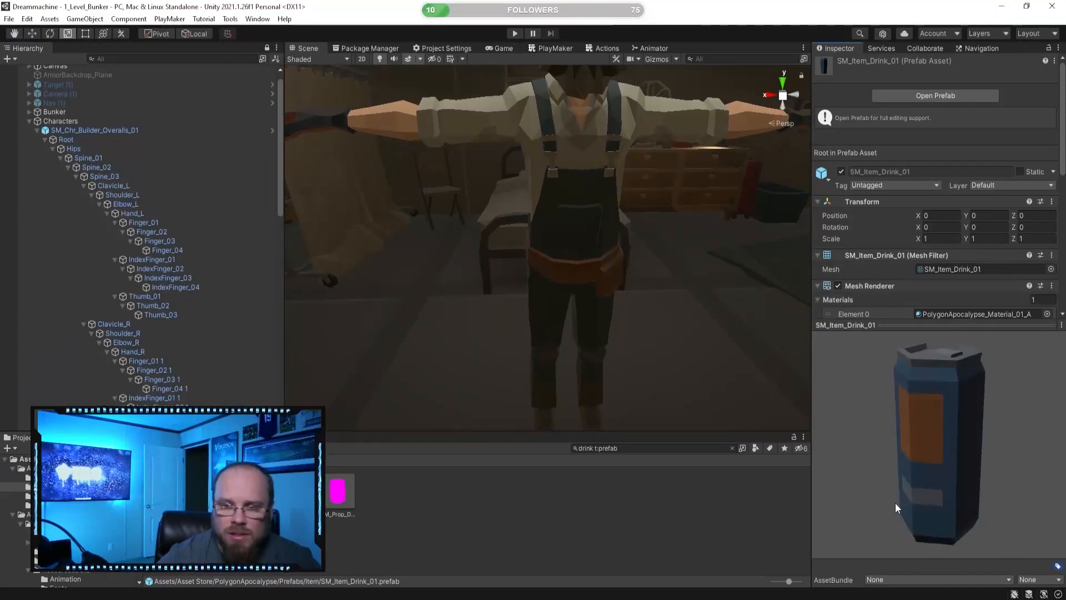
pyautogui.scroll(-4, 202, 374)
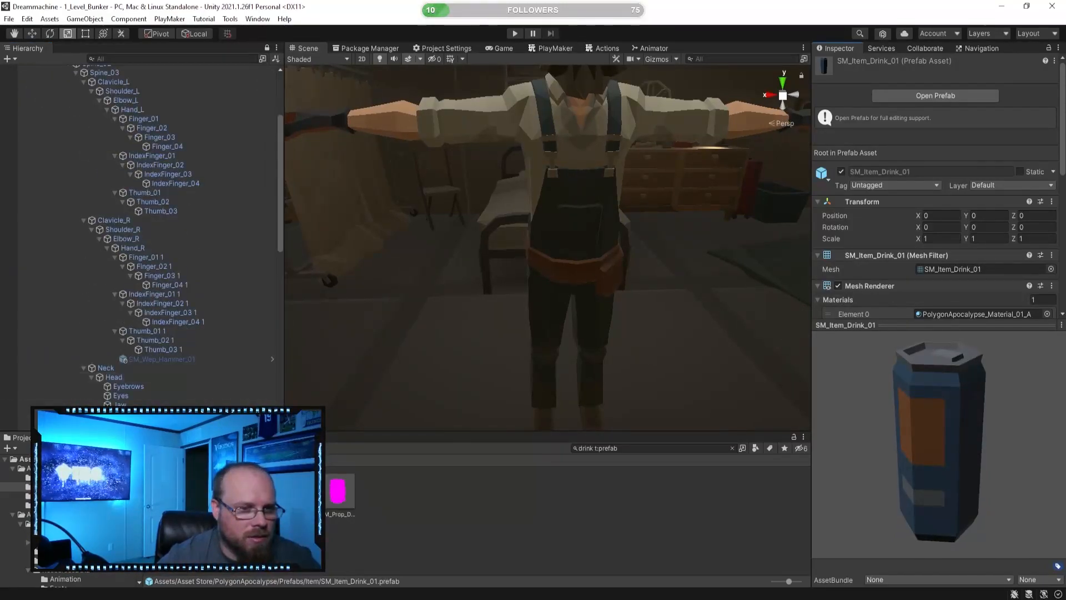
pyautogui.click(250, 491)
pyautogui.moveTo(914, 435); pyautogui.dragTo(694, 416)
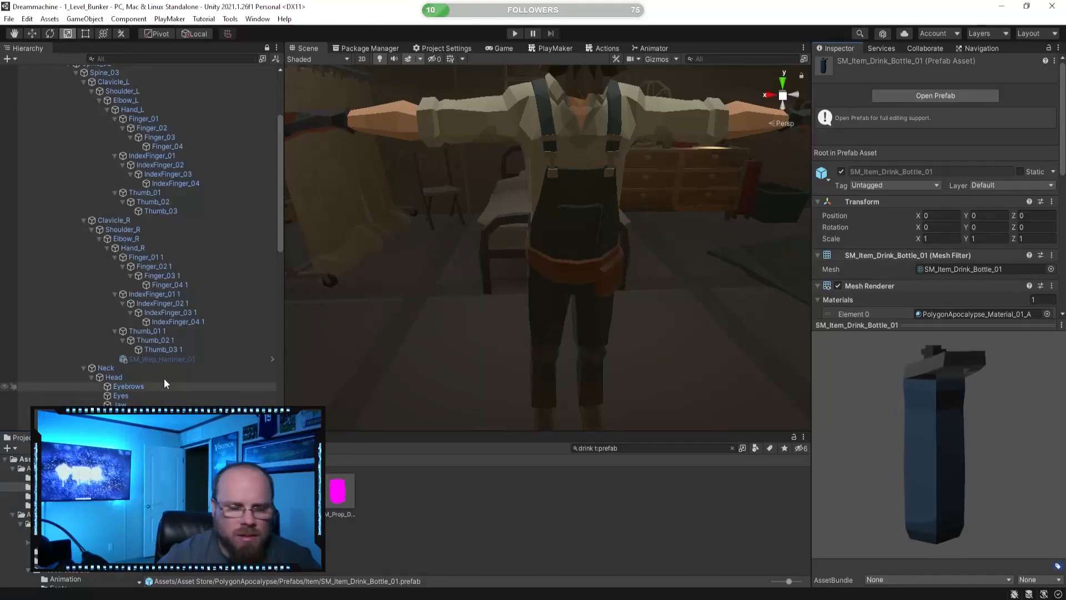
# - Add the SM_Item_Drink_01 can as a child of the father's Hand_R bone and view it in the scene
pyautogui.scroll(-1, 190, 349)
pyautogui.moveTo(151, 314)
pyautogui.mouseDown()
pyautogui.moveTo(150, 297)
pyautogui.moveTo(148, 341)
pyautogui.moveTo(144, 313)
pyautogui.mouseUp()
pyautogui.moveTo(132, 214); pyautogui.dragTo(137, 215)
pyautogui.moveTo(444, 267); pyautogui.dragTo(397, 187, button='right')
pyautogui.click(396, 187)
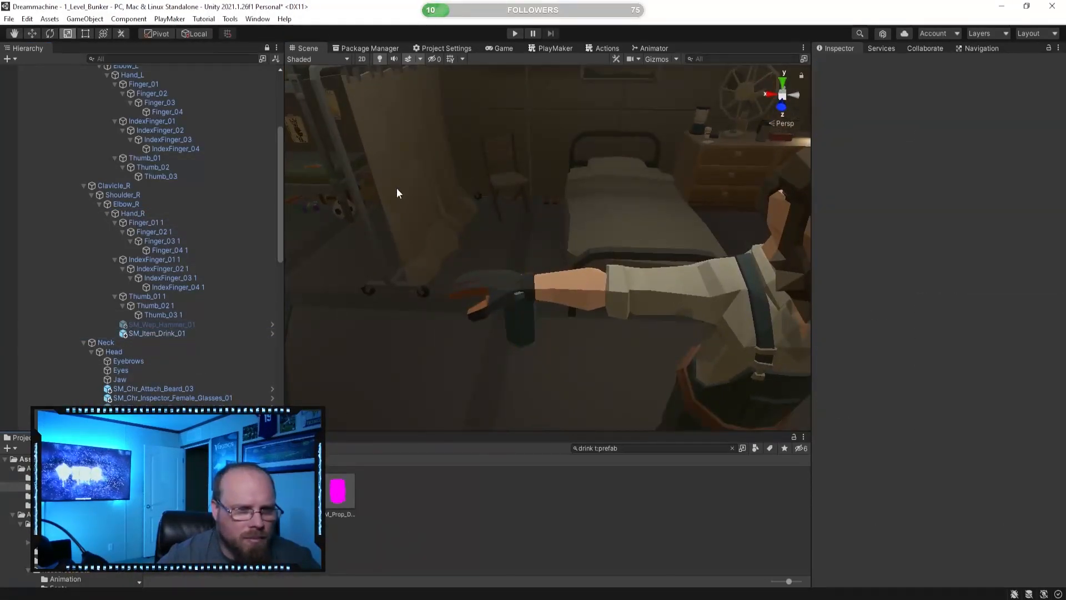
# - Start Play mode, bring the seated father into the Scene view, and pause during his drinking animation
pyautogui.click(515, 33)
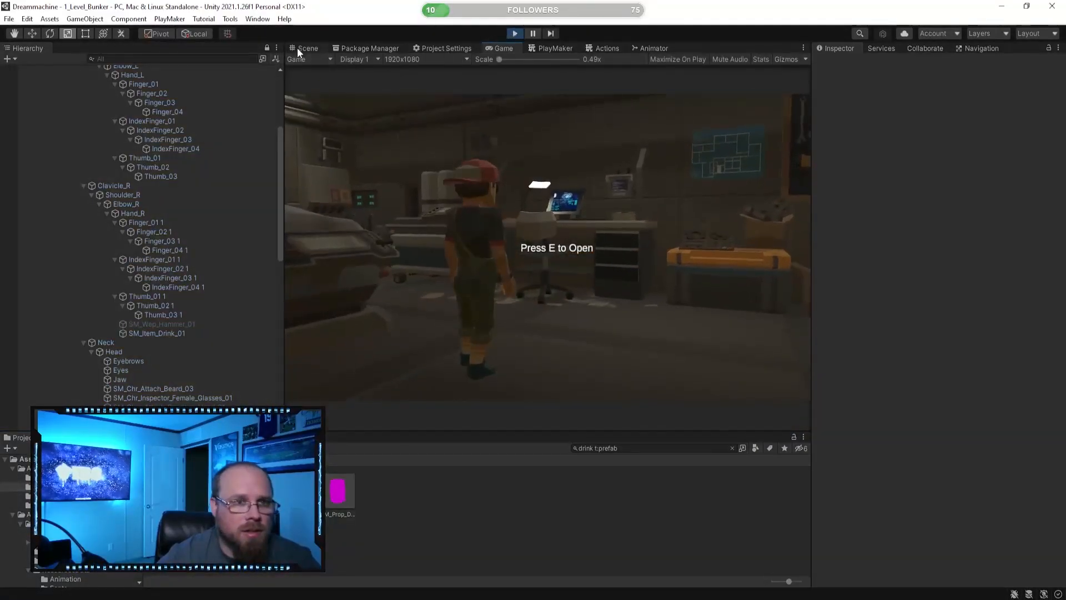
pyautogui.click(300, 48)
pyautogui.moveTo(400, 167); pyautogui.dragTo(479, 255, button='right')
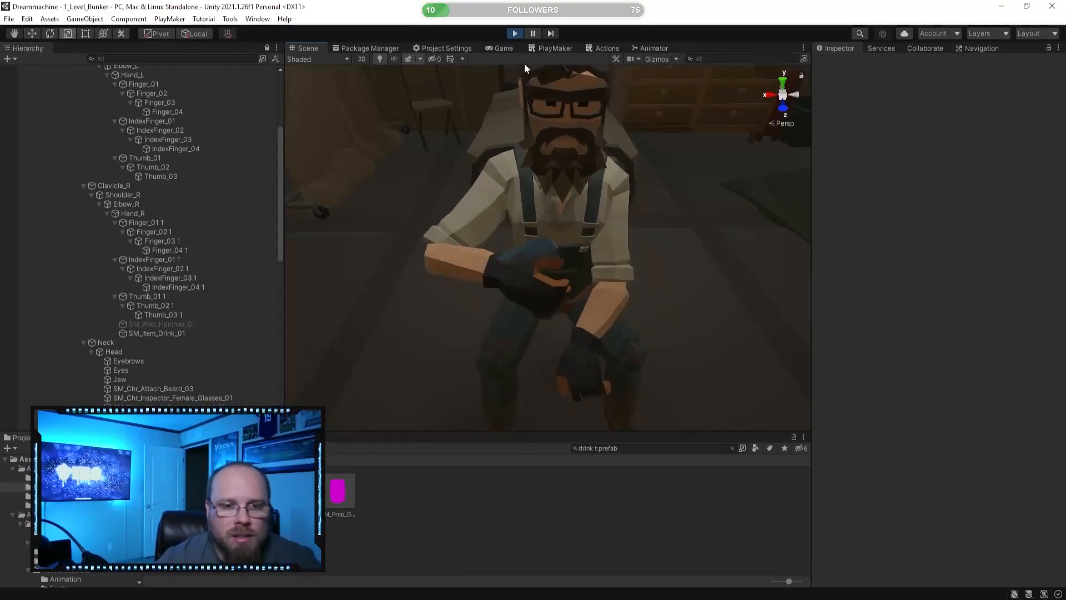
pyautogui.click(532, 33)
pyautogui.keyDown('alt'); pyautogui.moveTo(500, 138); pyautogui.dragTo(389, 183); pyautogui.keyUp('alt')
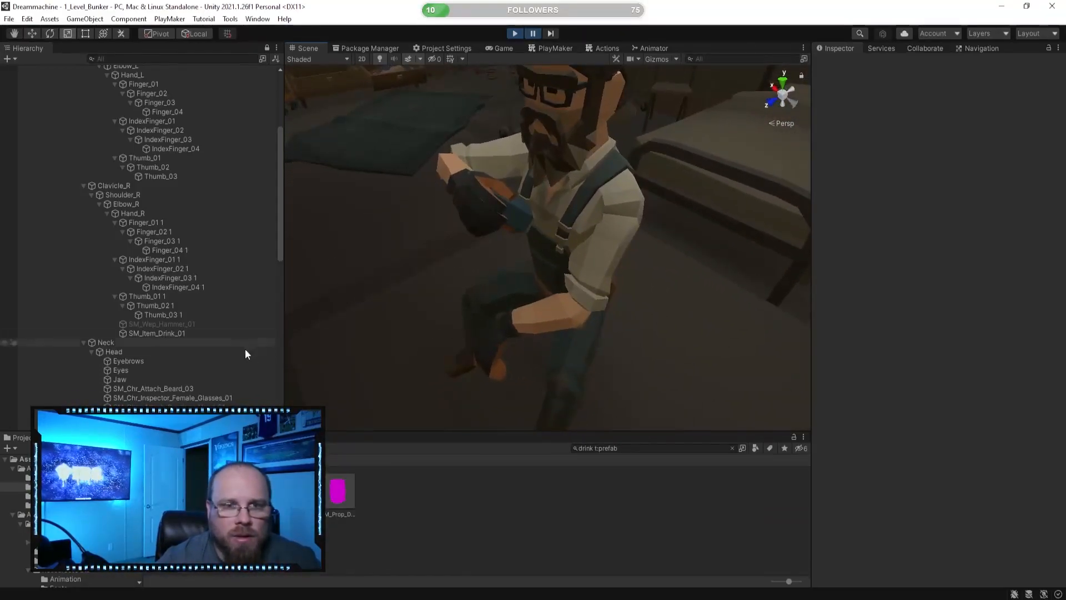
# - Rotate SM_Item_Drink_01 to about -96.7, 15.2, -26.6 and move it to 0.102, 0.005, 0.02 in the father's hand
pyautogui.click(181, 333)
pyautogui.press('f')
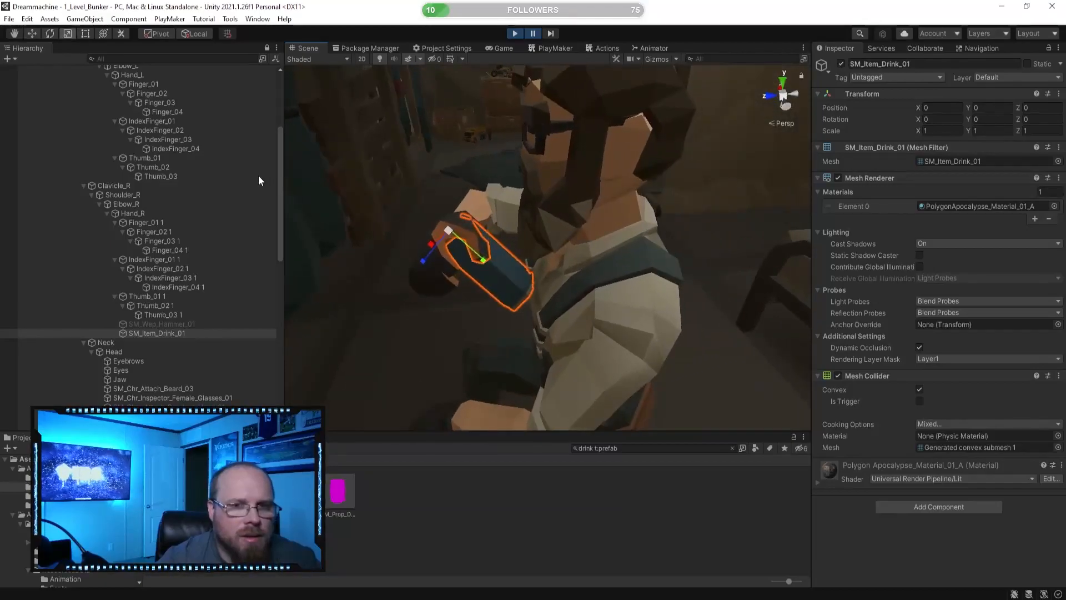
pyautogui.click(51, 33)
pyautogui.moveTo(488, 211); pyautogui.dragTo(611, 271)
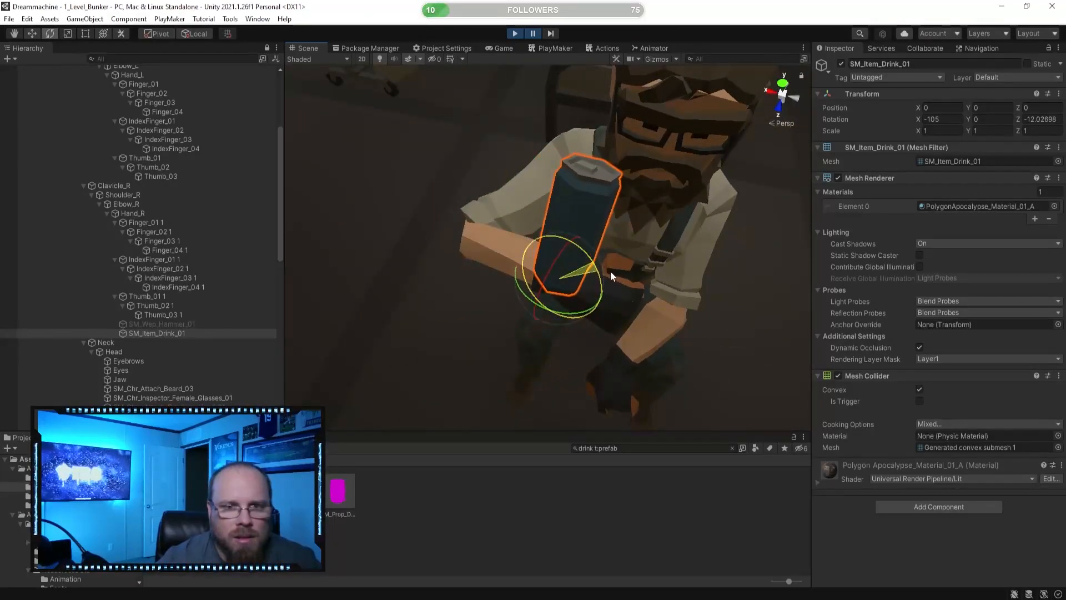
pyautogui.moveTo(541, 281)
pyautogui.mouseDown()
pyautogui.moveTo(549, 277)
pyautogui.moveTo(534, 268)
pyautogui.mouseUp()
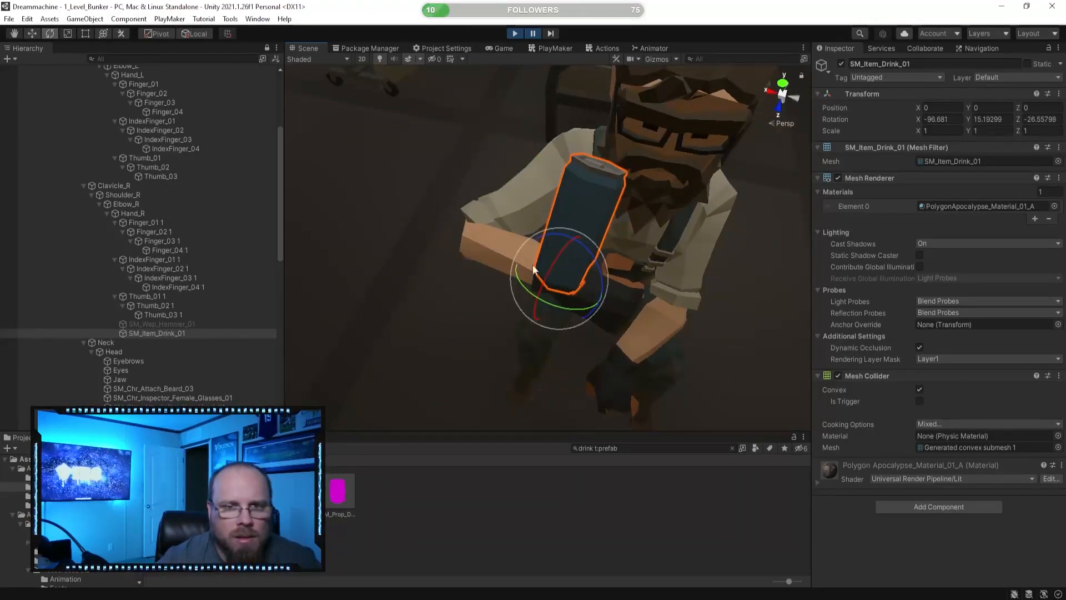
pyautogui.click(40, 33)
pyautogui.moveTo(598, 299); pyautogui.dragTo(344, 166)
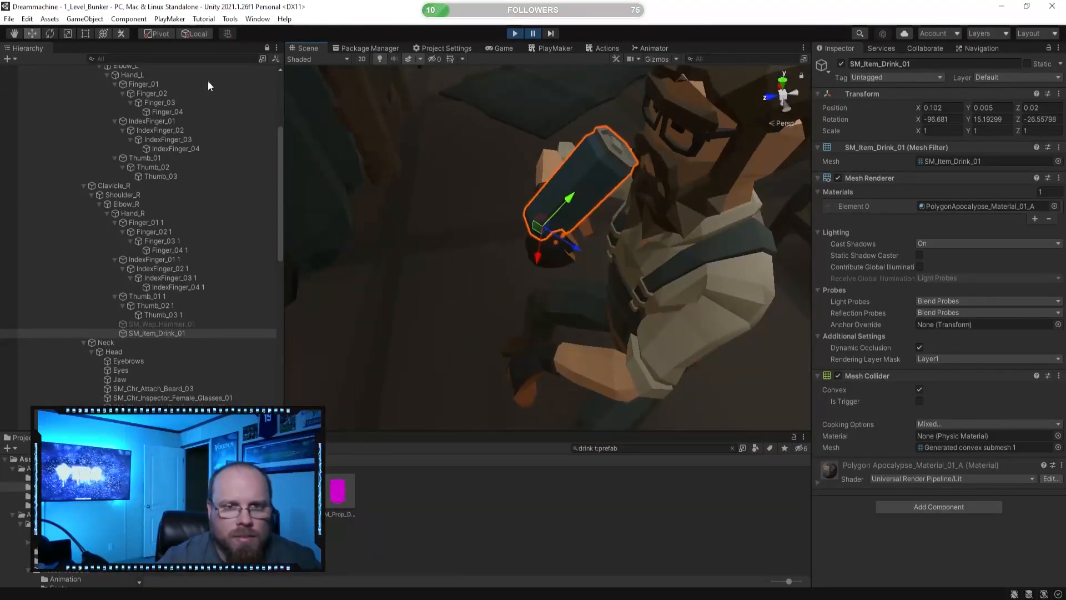
# - Refine the can's grip to position 0.084, 0.081, 0.089 and rotation of about -99.5, 7.0, -18.4
pyautogui.click(50, 32)
pyautogui.moveTo(587, 220); pyautogui.dragTo(606, 208)
pyautogui.click(32, 33)
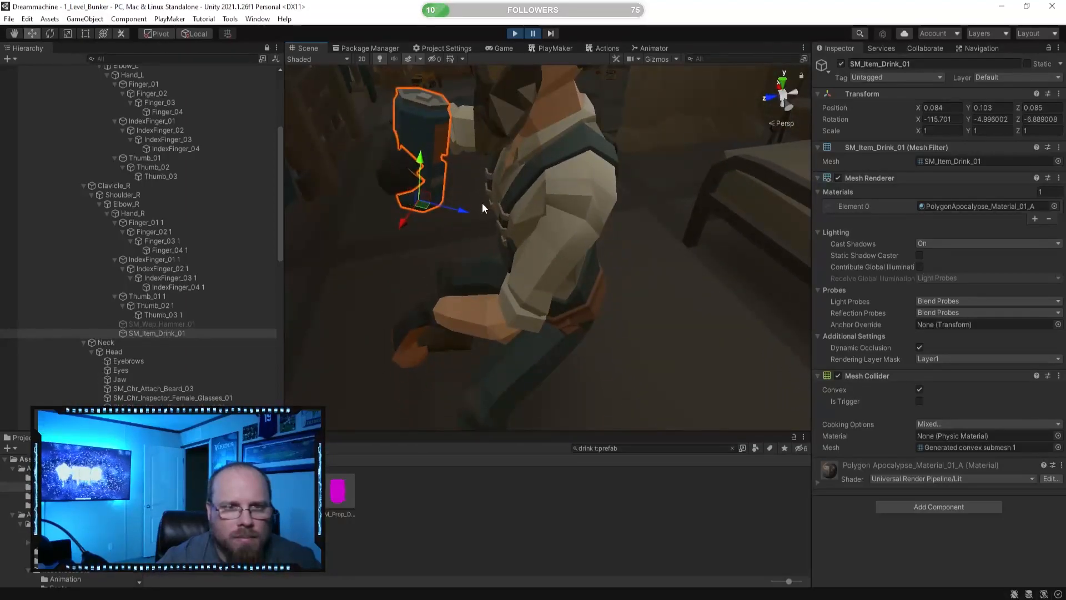
pyautogui.moveTo(445, 168); pyautogui.dragTo(434, 219)
pyautogui.press('w')
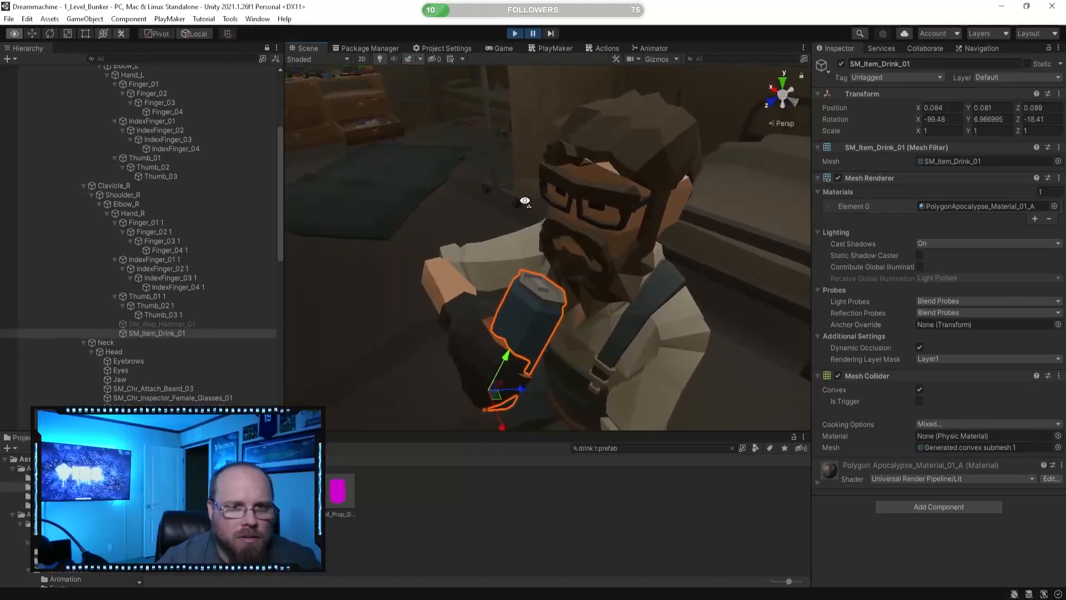
# - Resume playback, pause at another point of the drinking animation, and examine the can in the father's hand
pyautogui.click(535, 32)
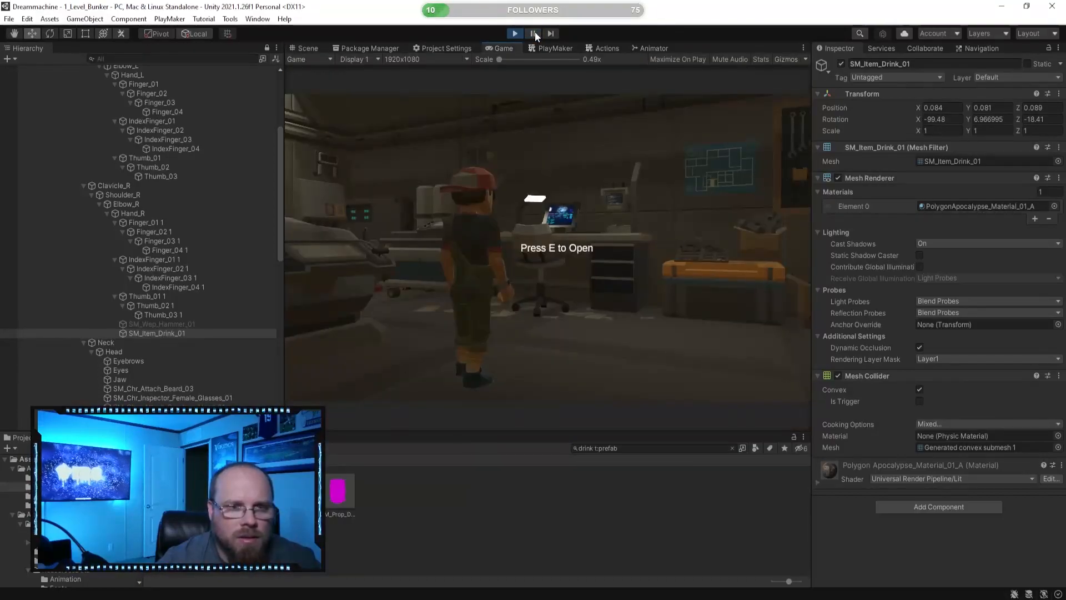
pyautogui.click(325, 47)
pyautogui.click(534, 33)
pyautogui.moveTo(489, 206); pyautogui.dragTo(415, 166, button='right')
pyautogui.click(549, 469)
pyautogui.moveTo(311, 277); pyautogui.dragTo(460, 311, button='right')
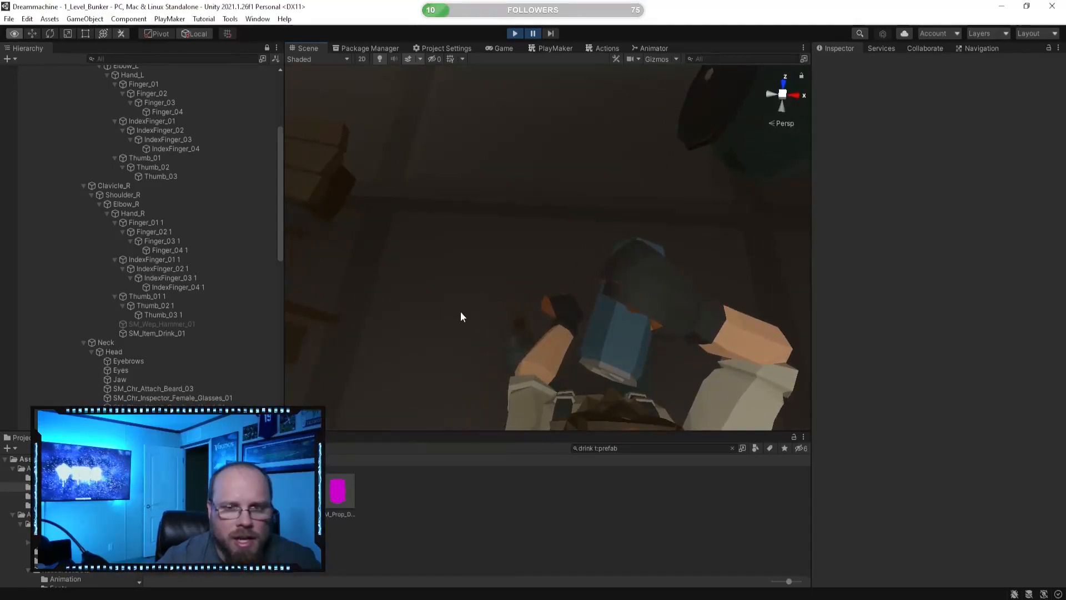
# - Rotate the can to a Z rotation of about -12 so it lines up with the father's mouth
pyautogui.click(622, 344)
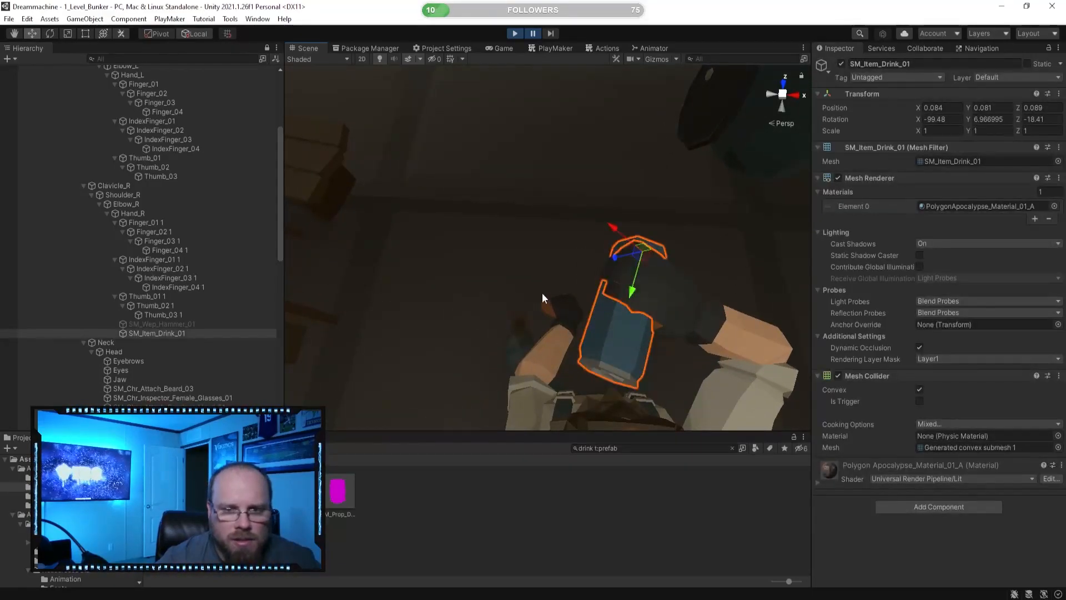
pyautogui.click(49, 33)
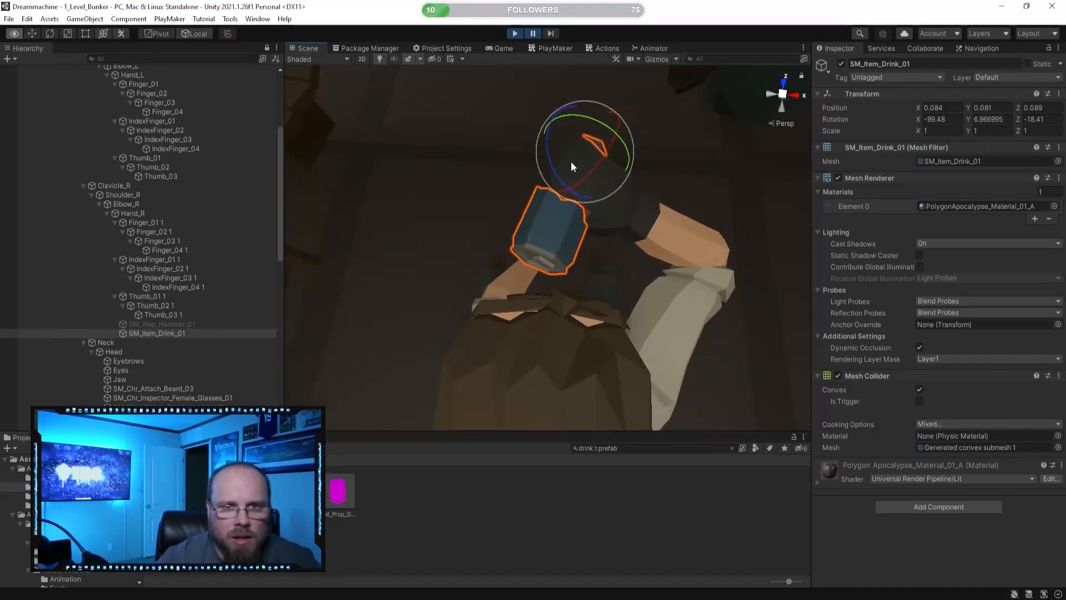
pyautogui.moveTo(518, 198); pyautogui.dragTo(608, 157)
pyautogui.moveTo(609, 157); pyautogui.dragTo(608, 157, button='right')
pyautogui.press('q')
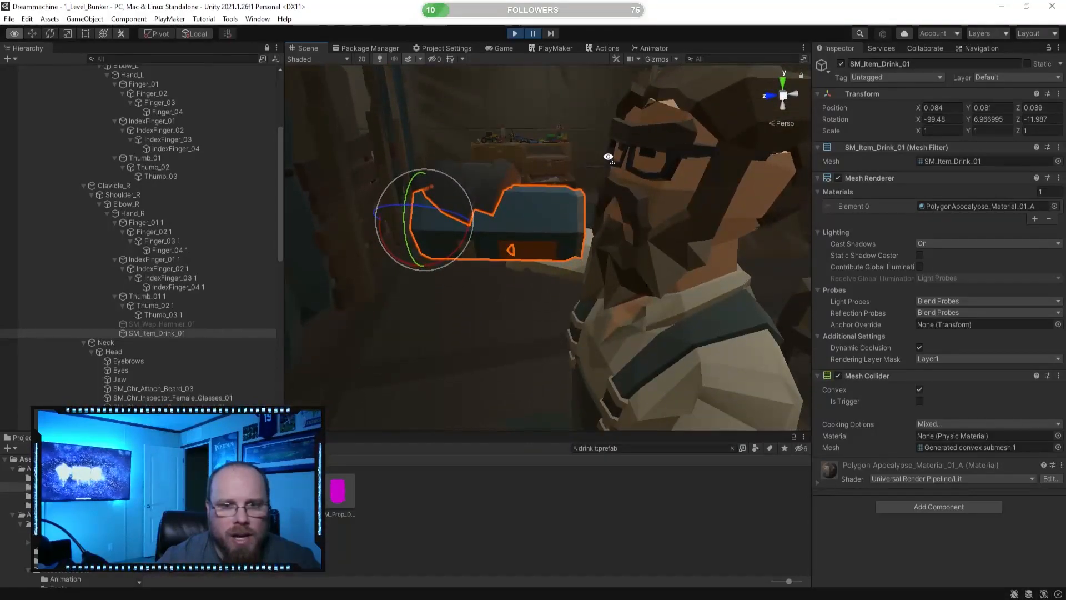
# - Rotate the can further in the father's hand to about -131.7, -84.6, 76.0
pyautogui.click(659, 484)
pyautogui.moveTo(453, 222); pyautogui.dragTo(509, 285, button='right')
pyautogui.press('s')
pyautogui.click(529, 287)
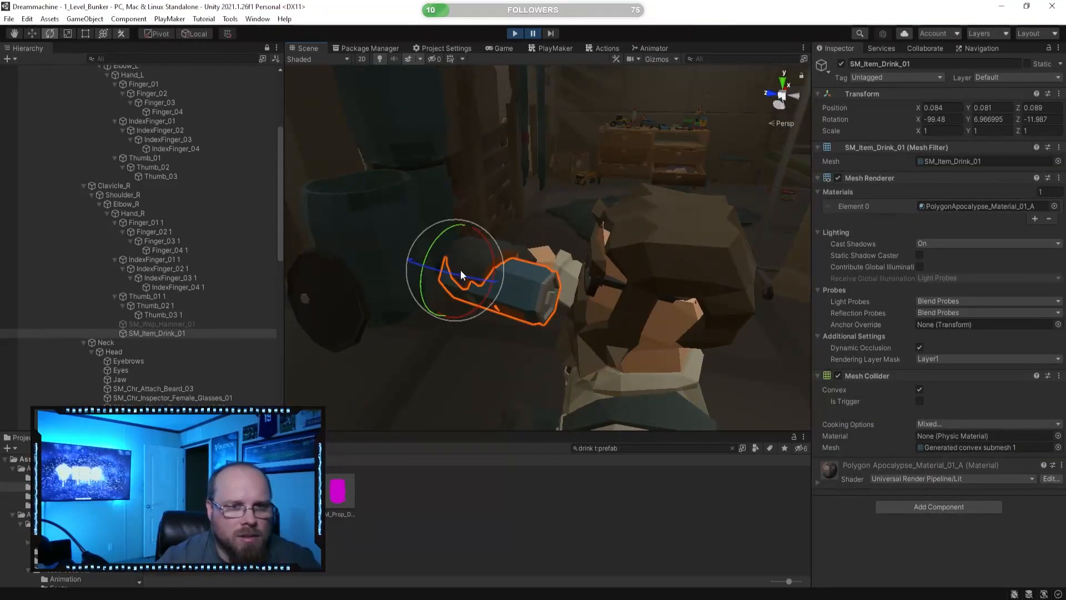
pyautogui.moveTo(431, 264); pyautogui.dragTo(464, 214)
pyautogui.keyDown('alt'); pyautogui.moveTo(555, 260); pyautogui.dragTo(488, 214); pyautogui.keyUp('alt')
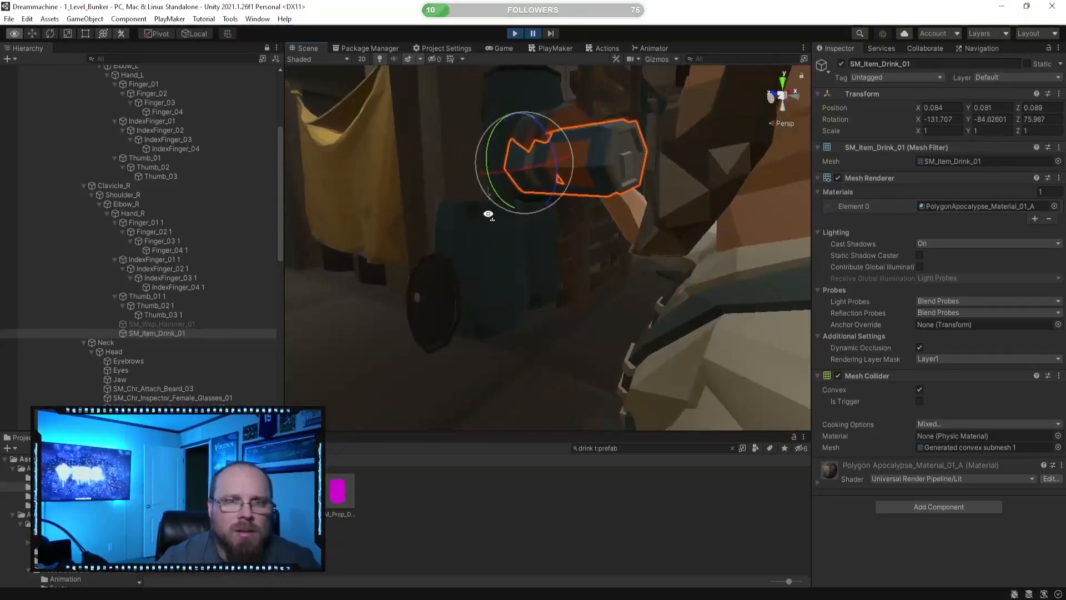
# - Resume playback, examine the can in the father's hand during the drinking animation, and stop Play mode
pyautogui.click(678, 485)
pyautogui.moveTo(400, 245); pyautogui.dragTo(530, 250, button='right')
pyautogui.press('s')
pyautogui.click(534, 35)
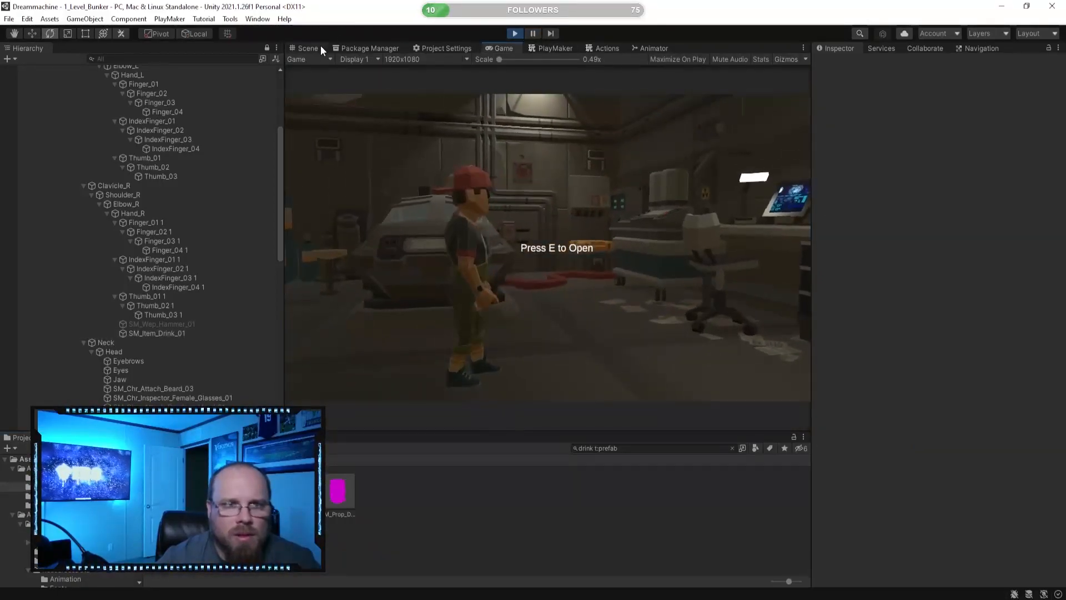
pyautogui.click(319, 47)
pyautogui.keyDown('alt'); pyautogui.moveTo(413, 245); pyautogui.dragTo(643, 275); pyautogui.keyUp('alt')
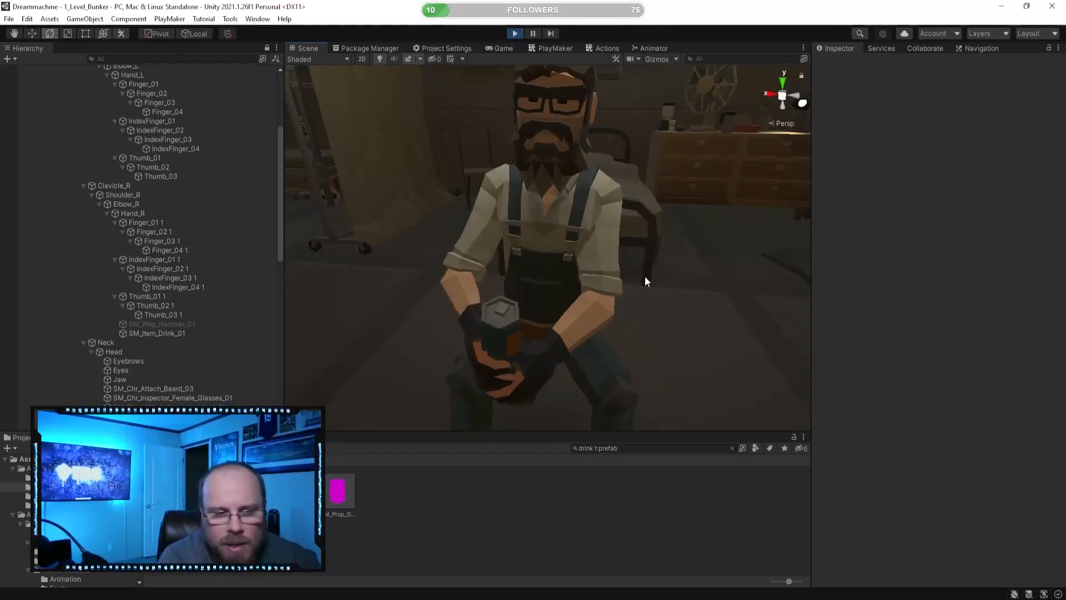
pyautogui.moveTo(660, 278); pyautogui.dragTo(492, 247, button='right')
pyautogui.press('d')
pyautogui.press('q')
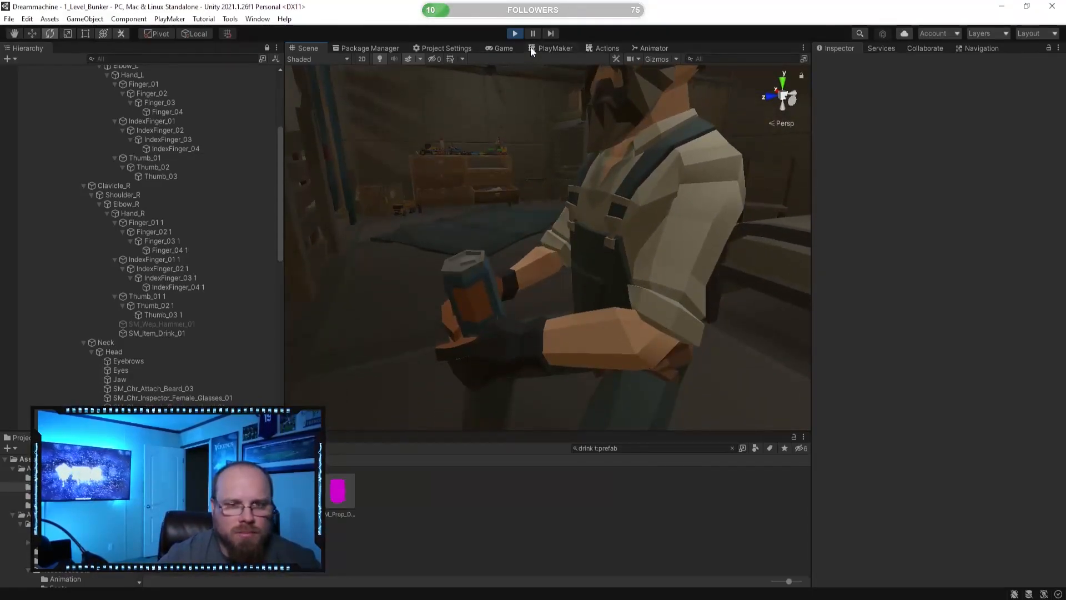
pyautogui.click(515, 34)
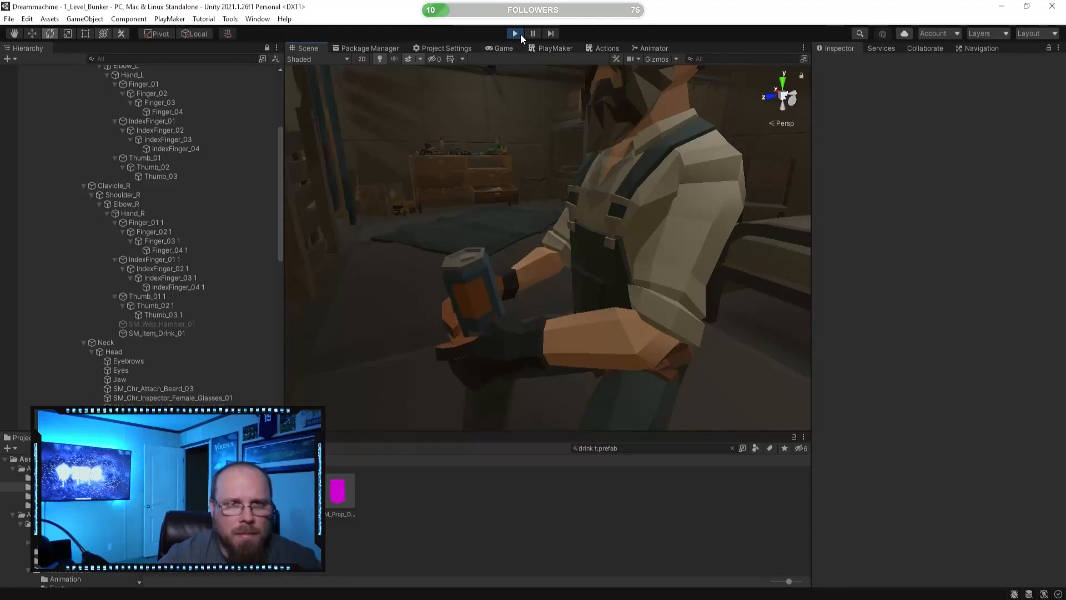
# - Copy the SM_Item_Drink_01 can's adjusted Transform from Play mode, stop Play mode, and paste the values onto the can
pyautogui.click(168, 334)
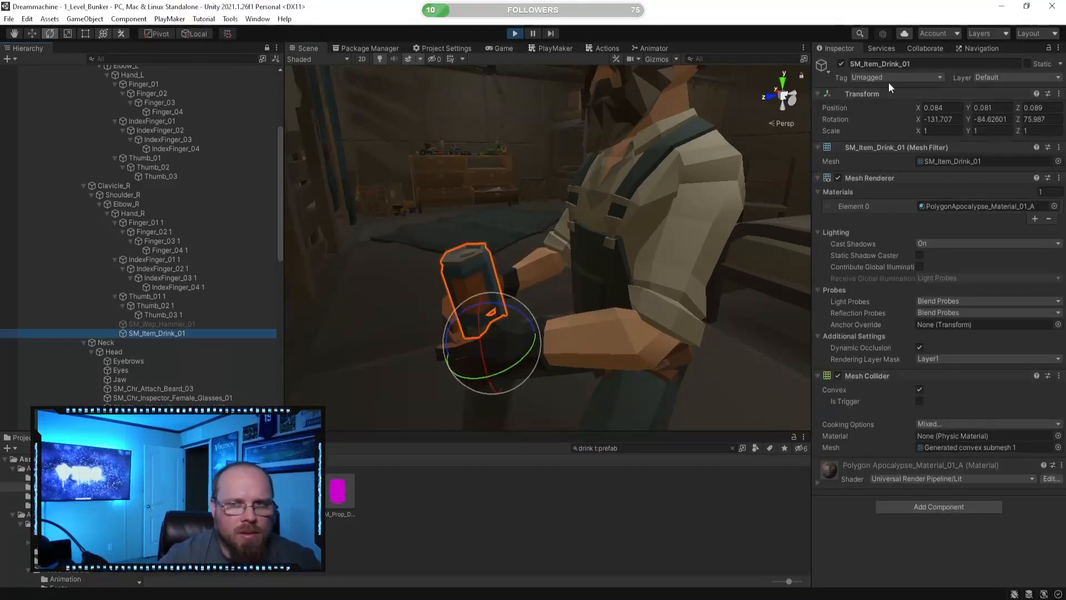
pyautogui.rightClick(877, 91)
pyautogui.moveTo(921, 176)
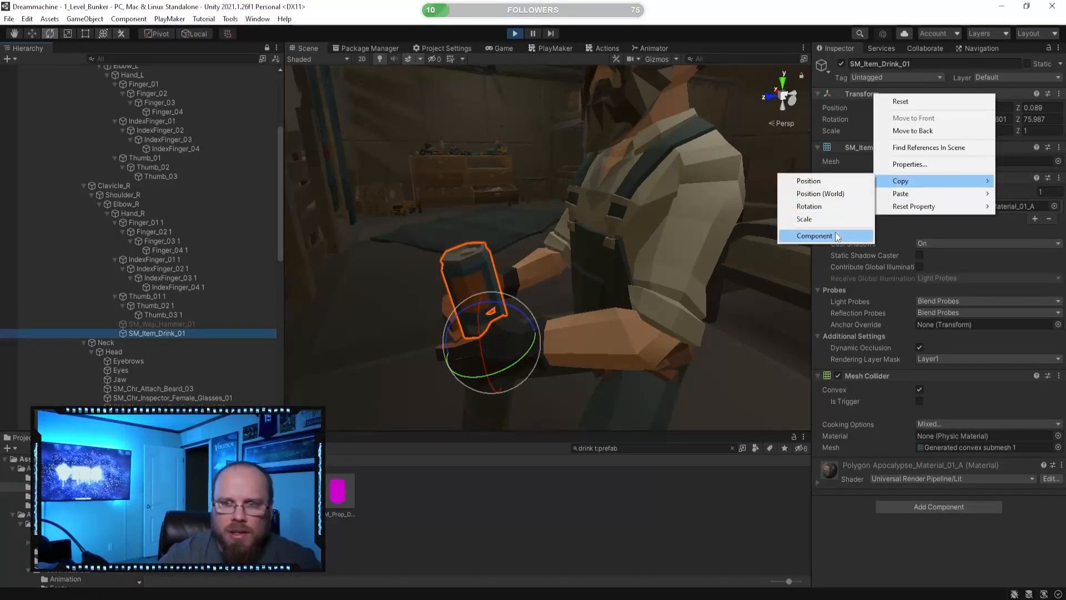
pyautogui.click(824, 231)
pyautogui.click(515, 33)
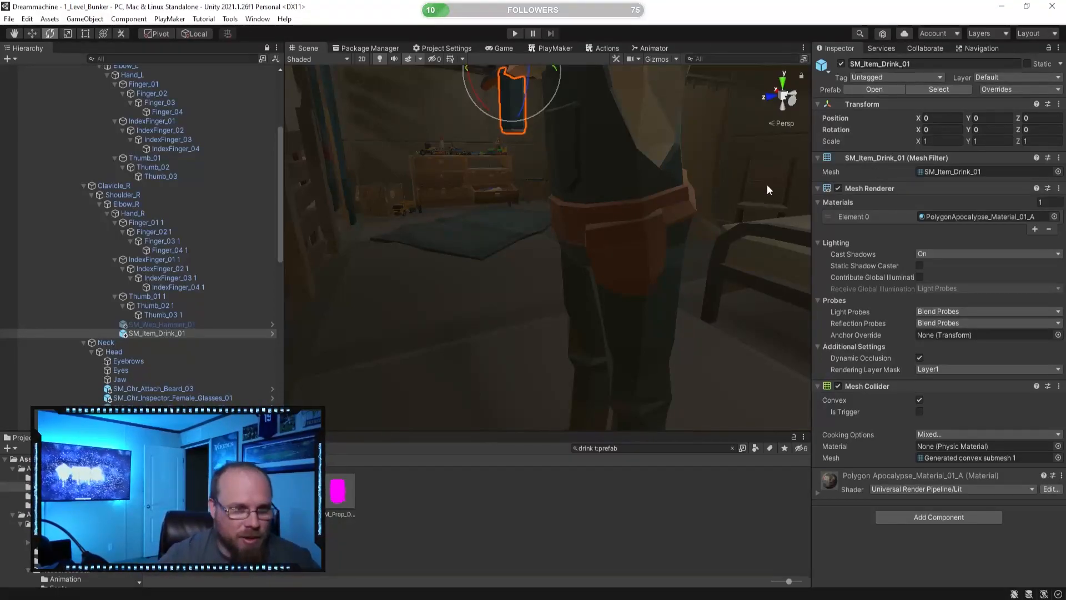
pyautogui.rightClick(864, 105)
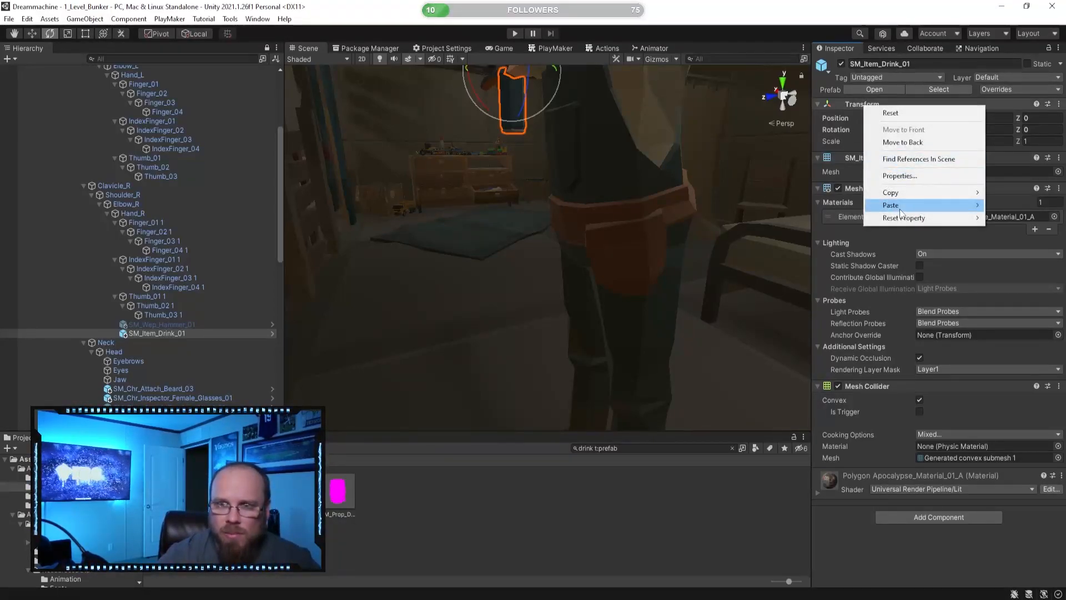
pyautogui.moveTo(899, 205)
pyautogui.click(800, 273)
# - Add the SM_Item_Drink_Bottle_02 prefab as a child of the can, and move it out to sit directly under Hand_R
pyautogui.moveTo(588, 230)
pyautogui.mouseDown(button='right')
pyautogui.moveTo(573, 211)
pyautogui.moveTo(607, 216)
pyautogui.moveTo(580, 227)
pyautogui.mouseUp(button='right')
pyautogui.press('e')
pyautogui.click(300, 528)
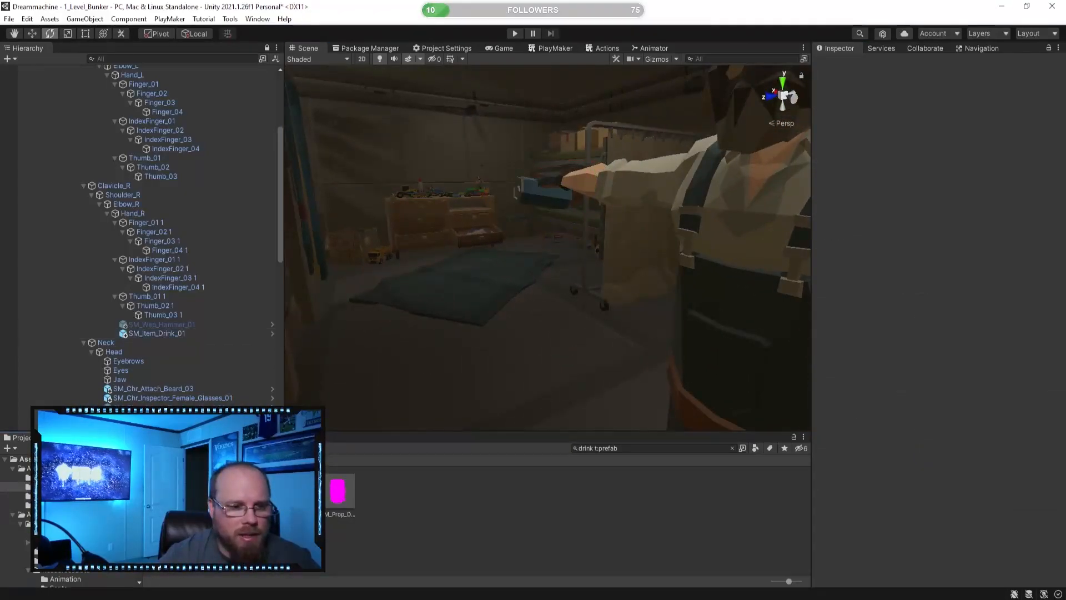
pyautogui.click(251, 491)
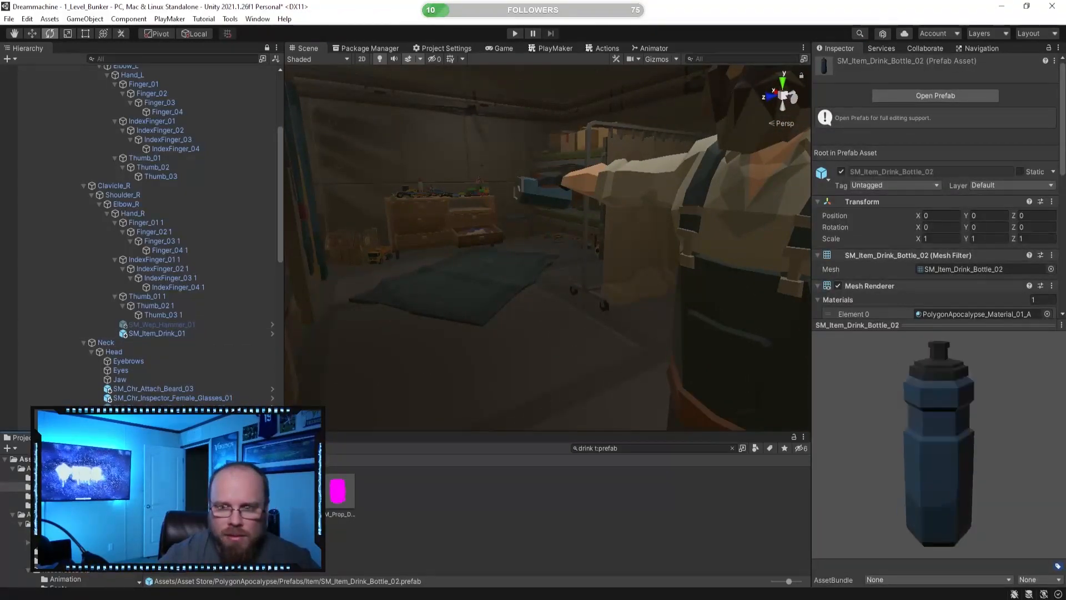
pyautogui.moveTo(192, 379); pyautogui.dragTo(167, 332)
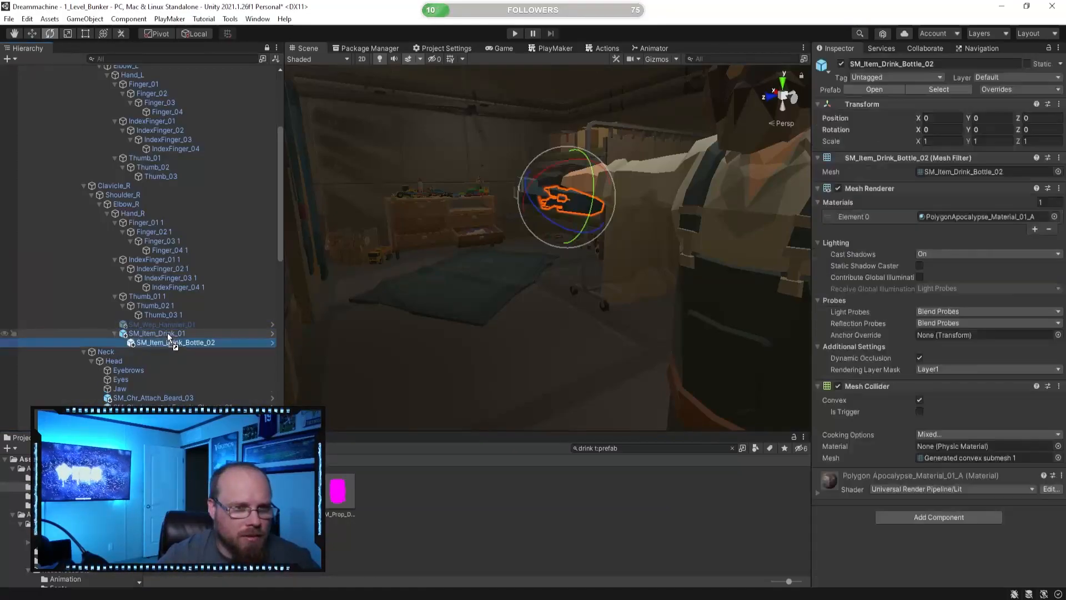
pyautogui.keyDown('alt'); pyautogui.moveTo(461, 283); pyautogui.dragTo(541, 277); pyautogui.keyUp('alt')
pyautogui.moveTo(163, 345); pyautogui.dragTo(185, 329)
pyautogui.click(562, 496)
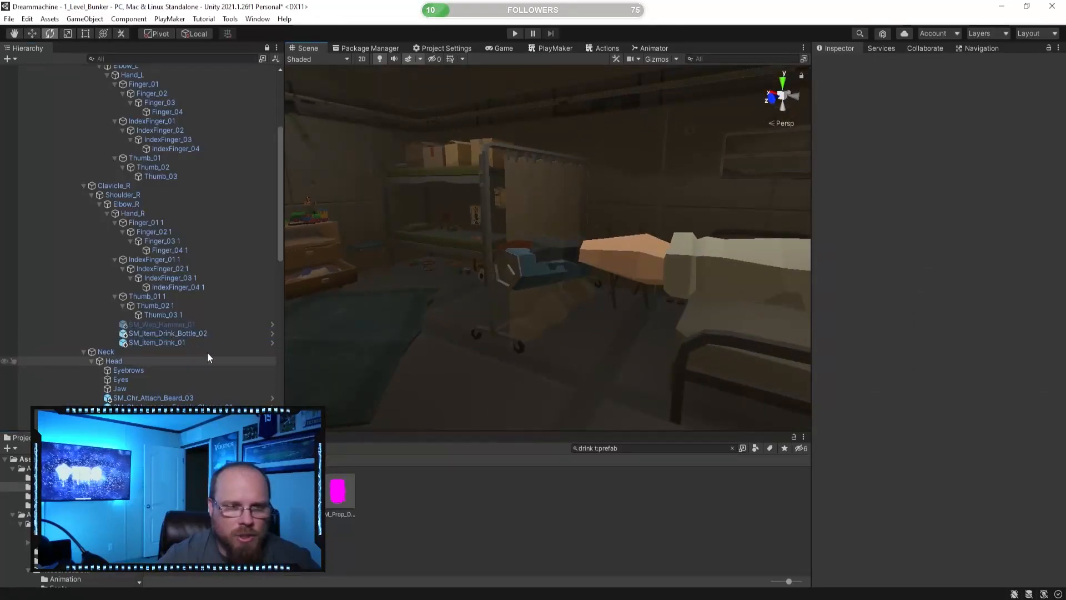
# - Deactivate SM_Item_Drink_01 so only the bottle shows in the father's right hand
pyautogui.click(178, 342)
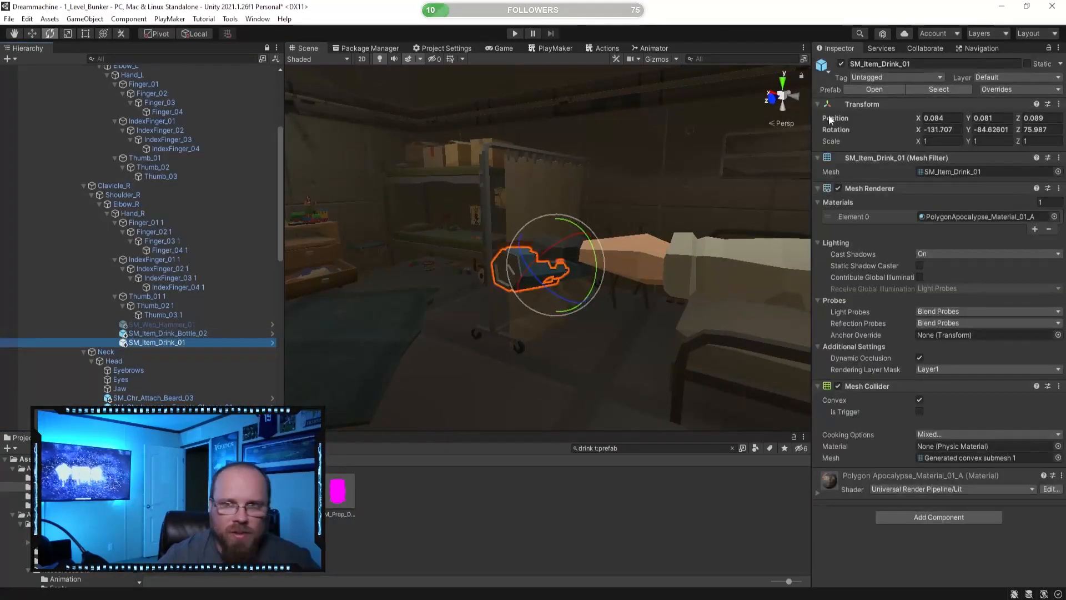
pyautogui.click(842, 64)
pyautogui.press('a')
pyautogui.moveTo(478, 347); pyautogui.dragTo(792, 369, button='right')
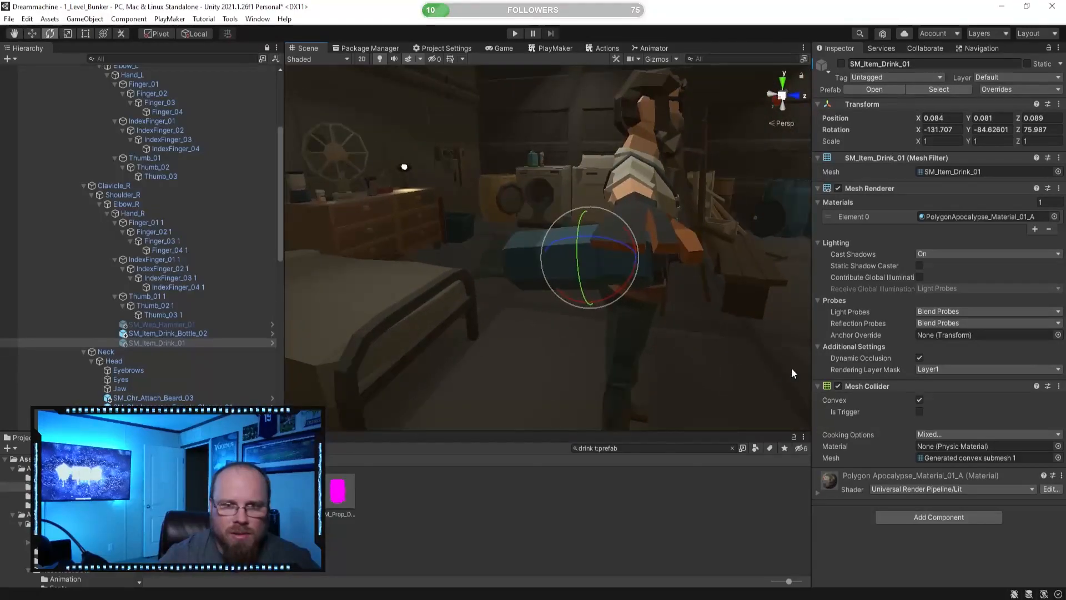
# - Enter Play mode, pause during the father's drinking animation, and examine how the bottle sits in his hand
pyautogui.click(515, 33)
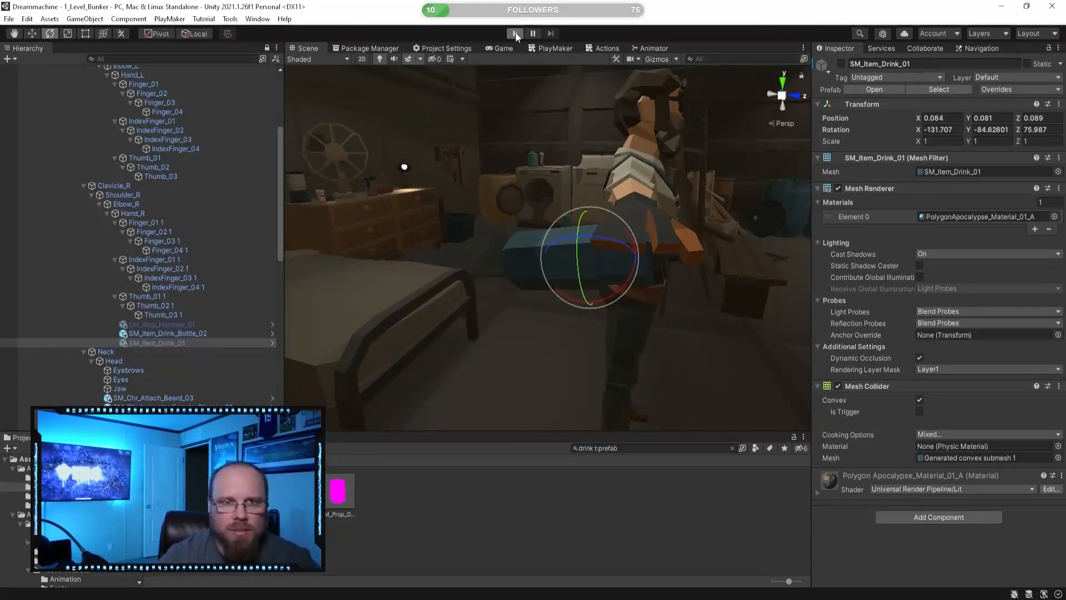
pyautogui.click(309, 48)
pyautogui.moveTo(564, 225); pyautogui.dragTo(423, 187, button='right')
pyautogui.press('d')
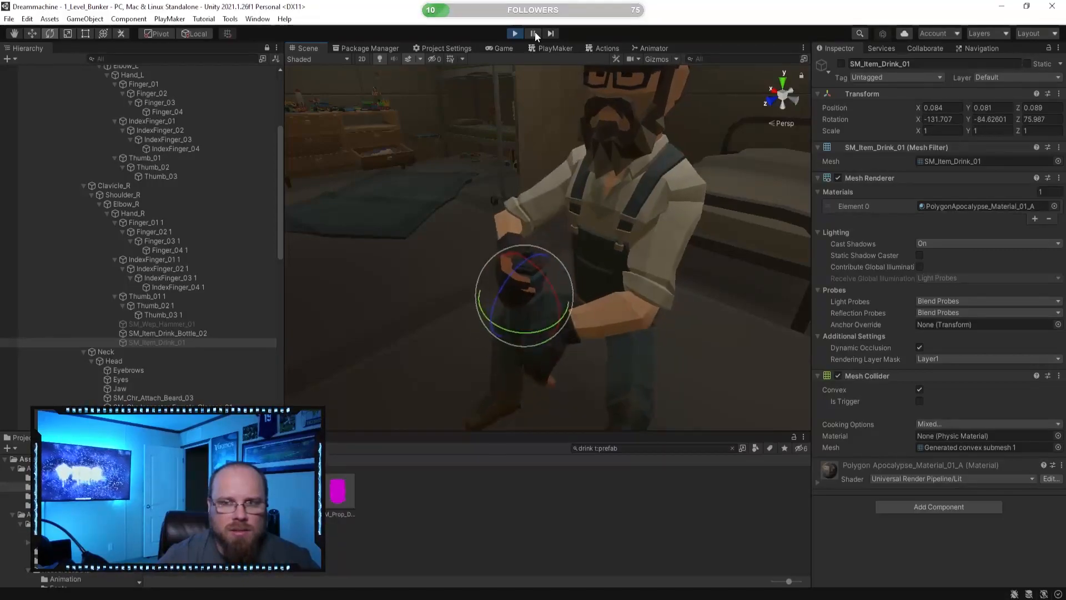
pyautogui.click(535, 33)
pyautogui.click(535, 34)
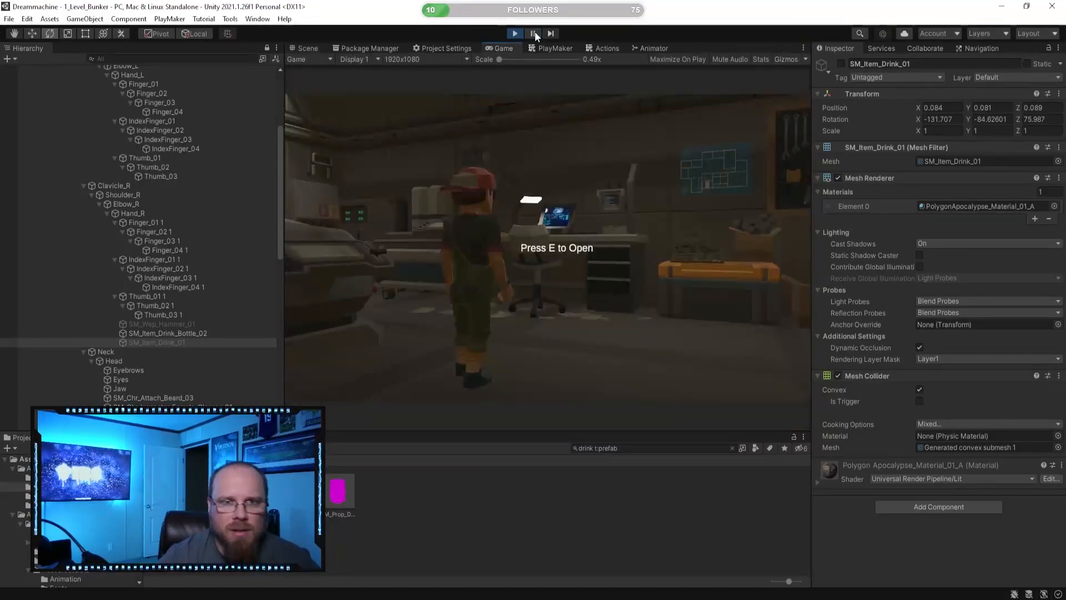
pyautogui.click(314, 49)
pyautogui.click(531, 35)
pyautogui.moveTo(522, 139); pyautogui.dragTo(395, 318, button='right')
pyautogui.click(395, 317)
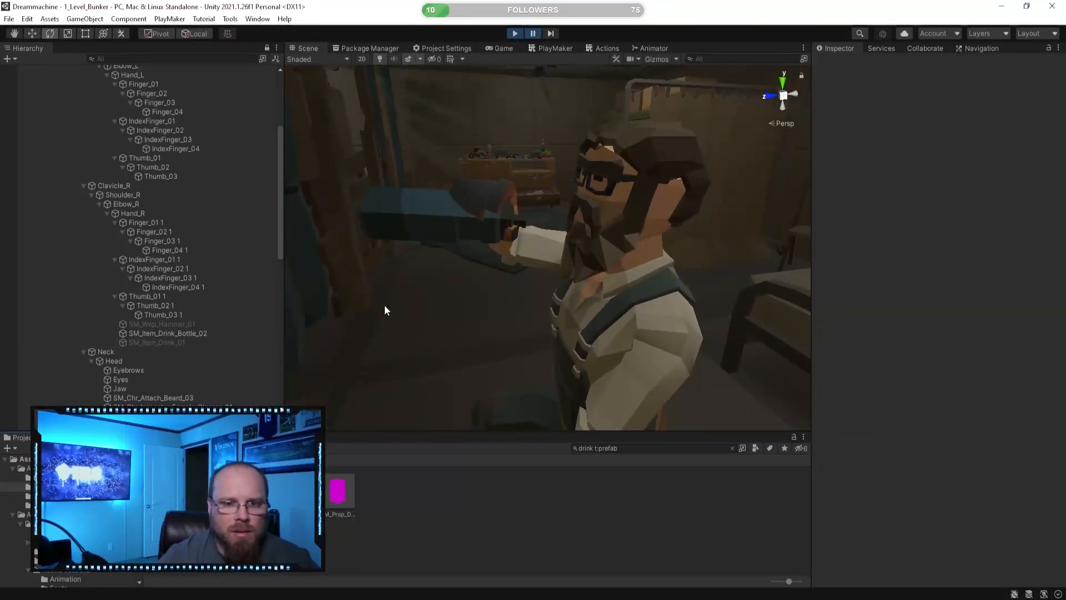
# - Move SM_Item_Drink_Bottle_02 along the hand toward the father's mouth, to position 0.095, 0.062, -0.028
pyautogui.click(183, 335)
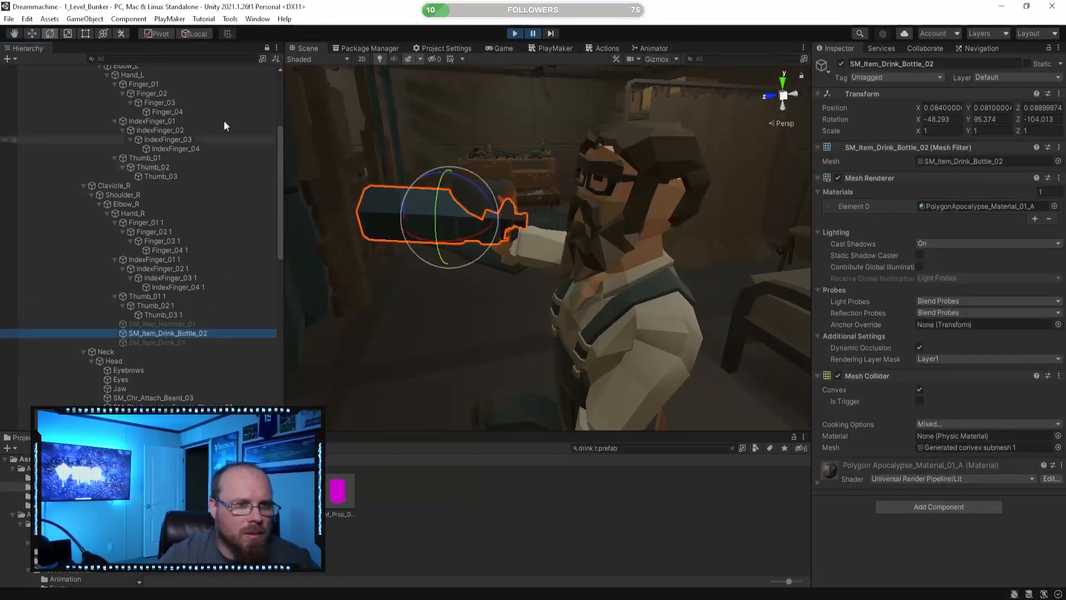
pyautogui.click(26, 35)
pyautogui.moveTo(491, 222); pyautogui.dragTo(539, 223)
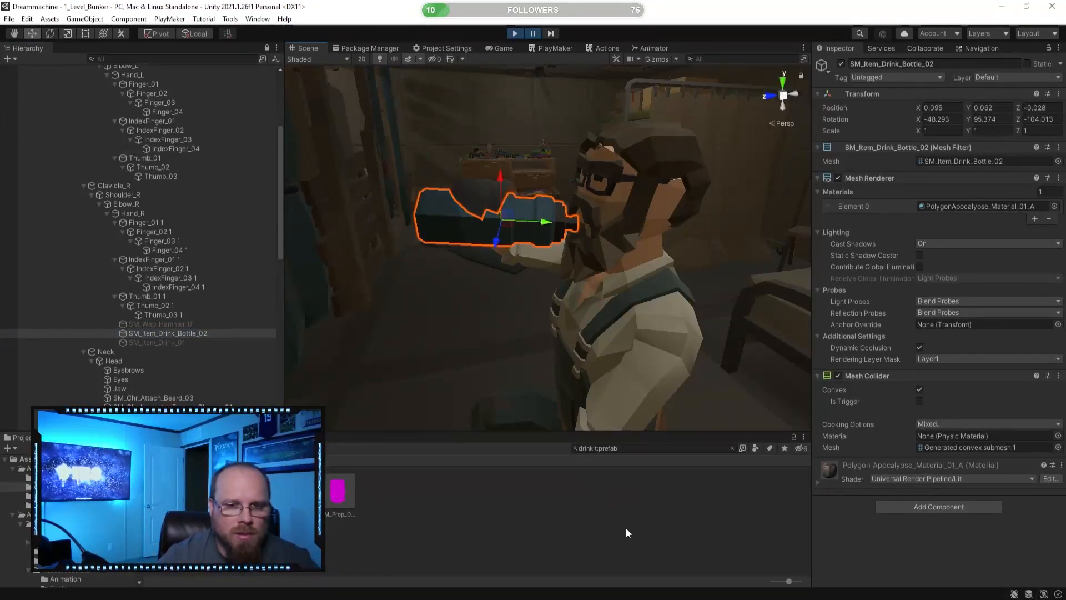
pyautogui.click(627, 528)
# - Resume playback and examine the bottle from several angles as the father drinks and lowers it
pyautogui.moveTo(511, 300); pyautogui.dragTo(541, 96, button='right')
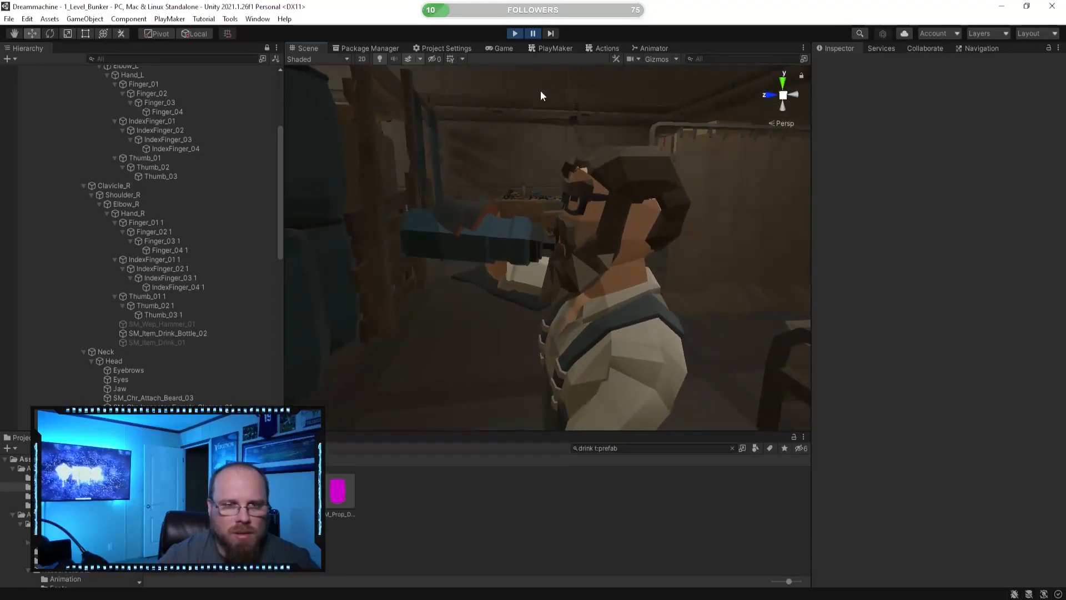
pyautogui.click(534, 33)
pyautogui.click(307, 48)
pyautogui.moveTo(493, 149); pyautogui.dragTo(732, 196, button='right')
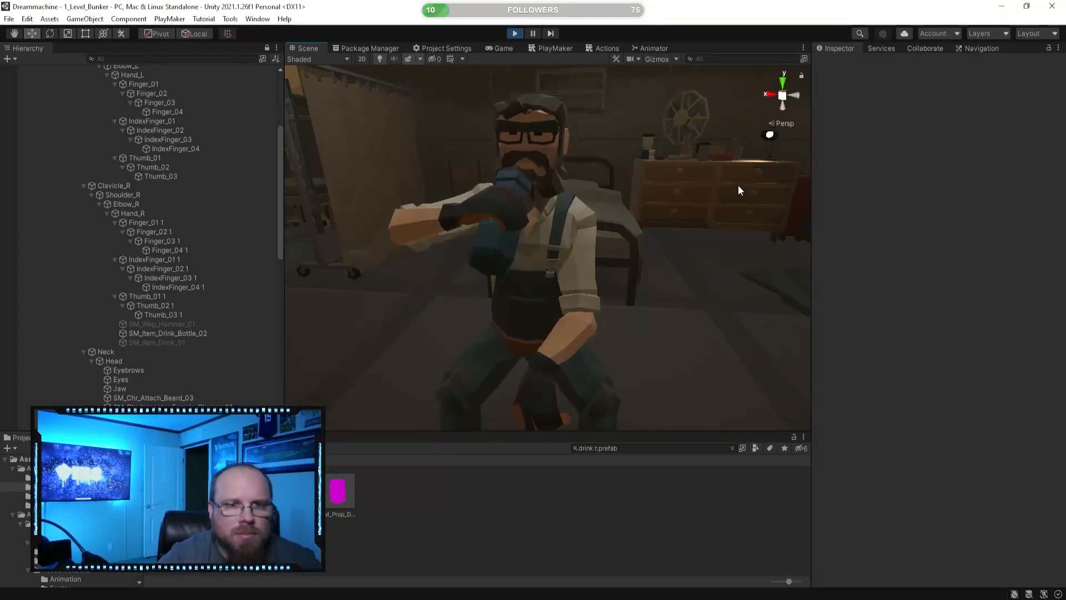
pyautogui.keyDown('alt'); pyautogui.moveTo(698, 237); pyautogui.dragTo(457, 201); pyautogui.keyUp('alt')
pyautogui.moveTo(458, 200); pyautogui.dragTo(583, 267, button='right')
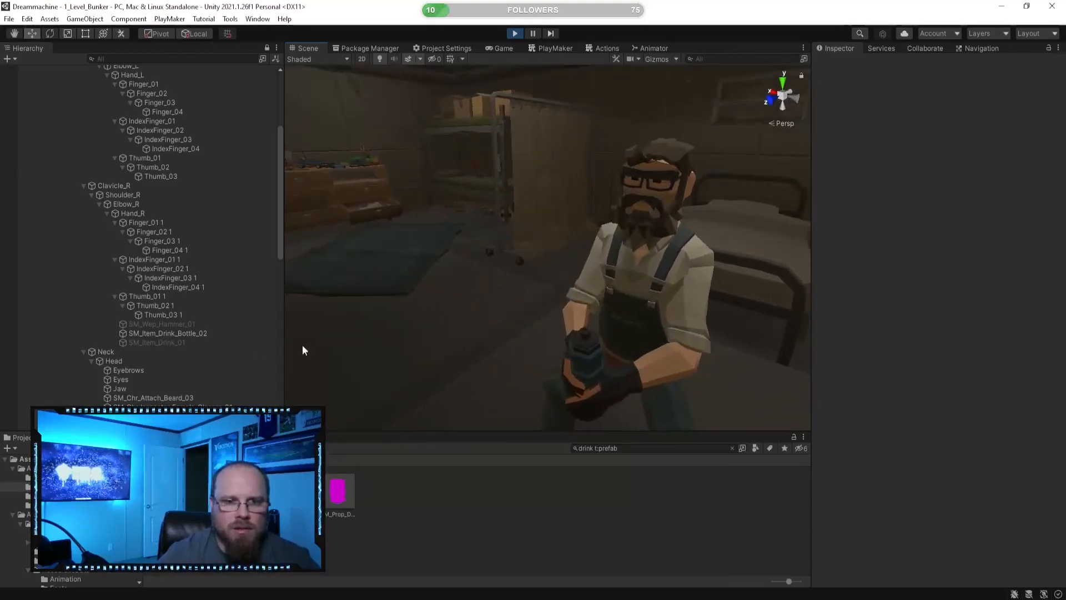
# - Pause playback, copy the bottle's Transform component, stop Play mode, and paste its values onto SM_Item_Drink_Bottle_02
pyautogui.click(189, 333)
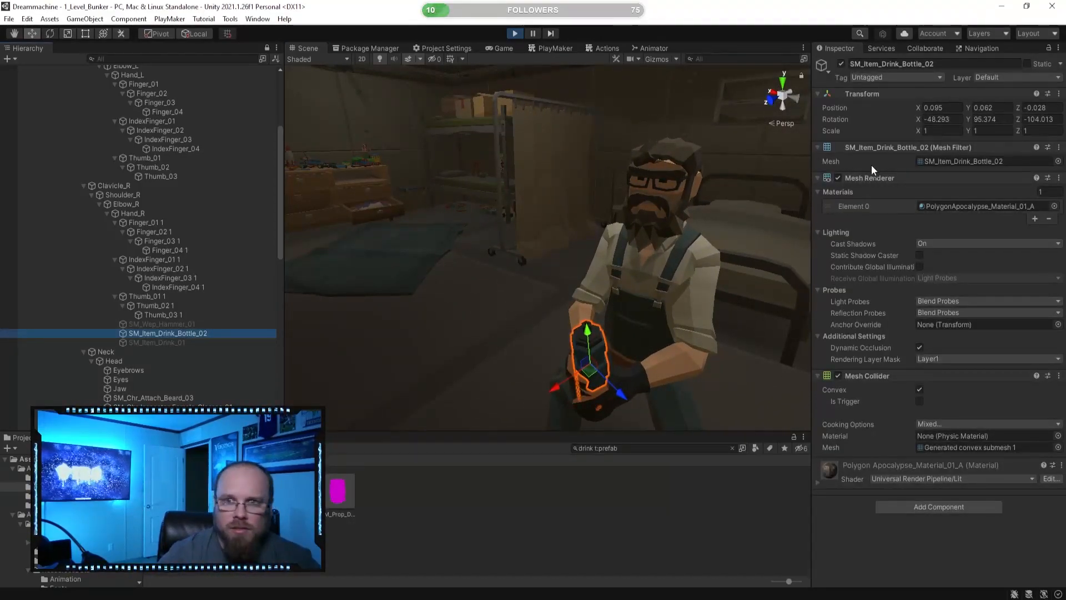
pyautogui.click(534, 33)
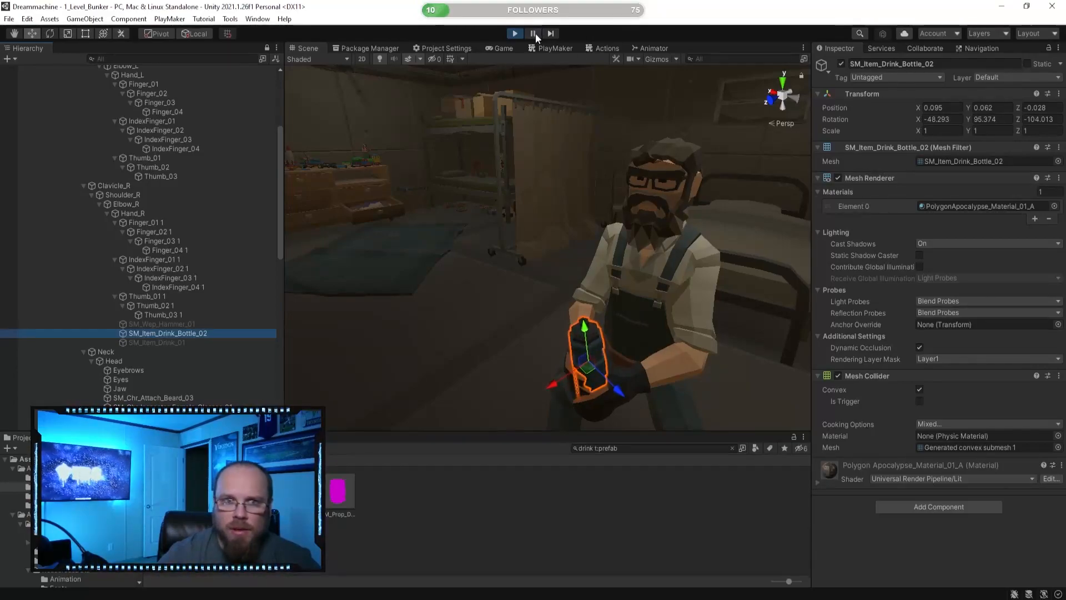
pyautogui.rightClick(865, 99)
pyautogui.moveTo(899, 179)
pyautogui.click(806, 238)
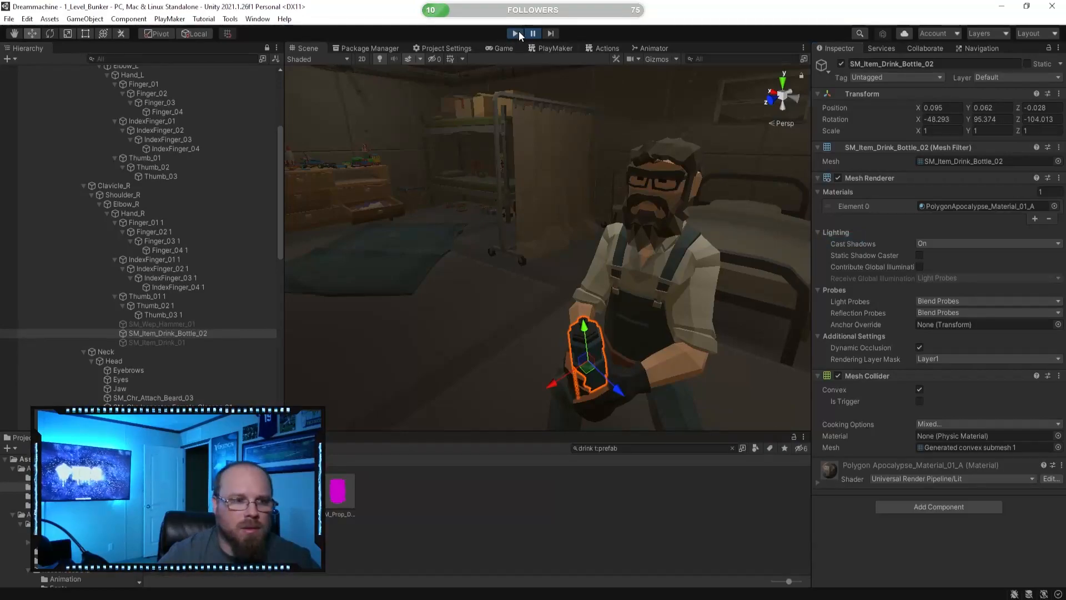
pyautogui.click(519, 33)
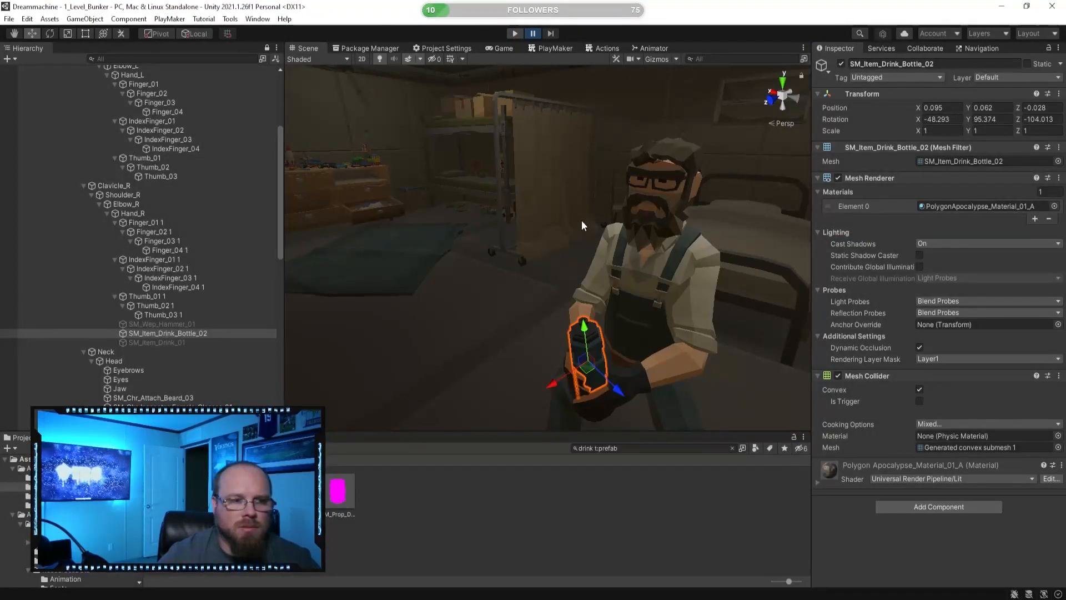
pyautogui.rightClick(873, 106)
pyautogui.moveTo(905, 202)
pyautogui.click(805, 270)
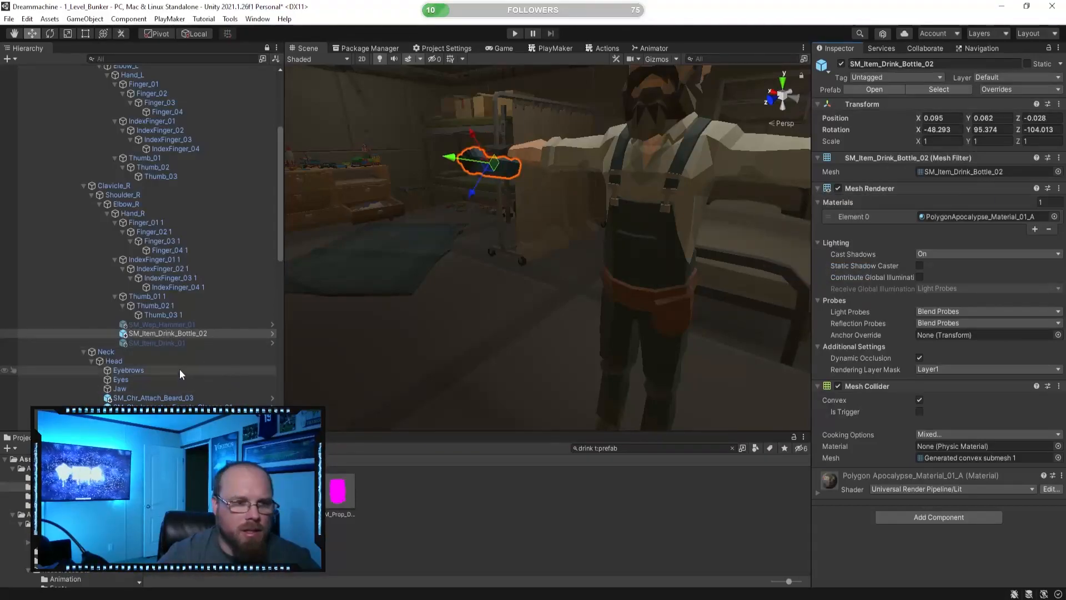
# - Delete SM_Item_Drink_01 from the father's right hand and deactivate SM_Item_Drink_Bottle_02
pyautogui.click(195, 343)
pyautogui.press('Delete')
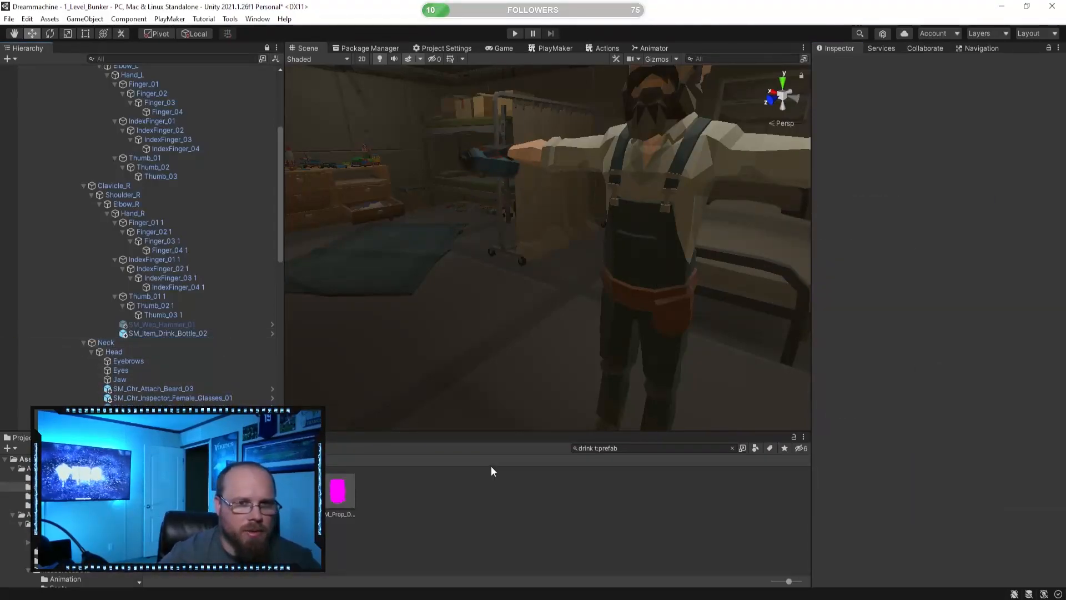
pyautogui.click(200, 333)
pyautogui.click(841, 65)
pyautogui.click(574, 524)
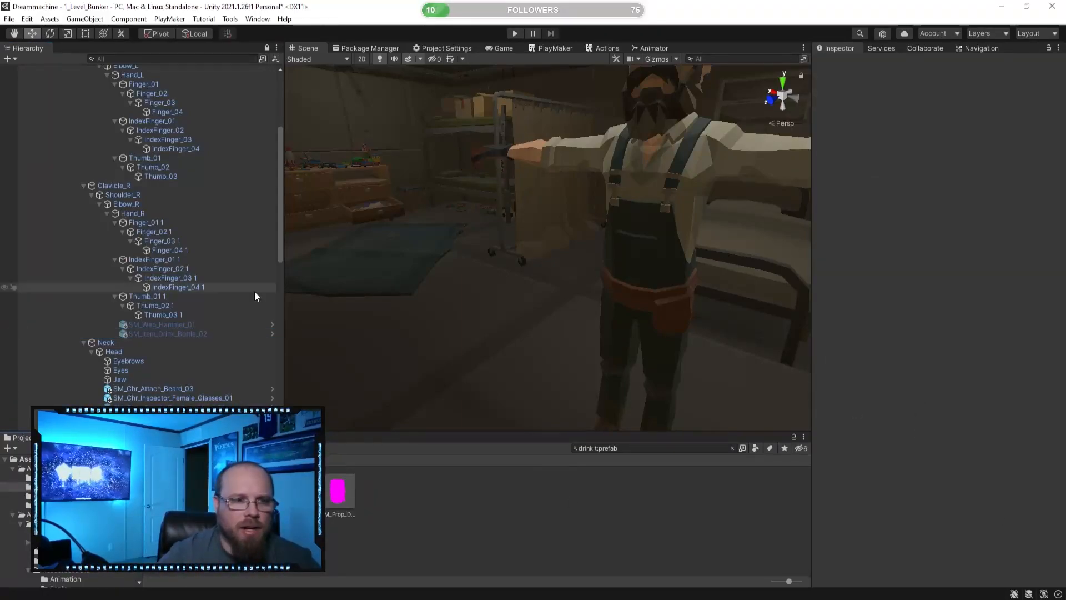
# - Collapse and review the father character SM_Chr_Builder_Overalls_01, and enable the Father_Manager PlayMakerFSM component on Father_AI
pyautogui.scroll(5, 204, 278)
pyautogui.click(37, 144)
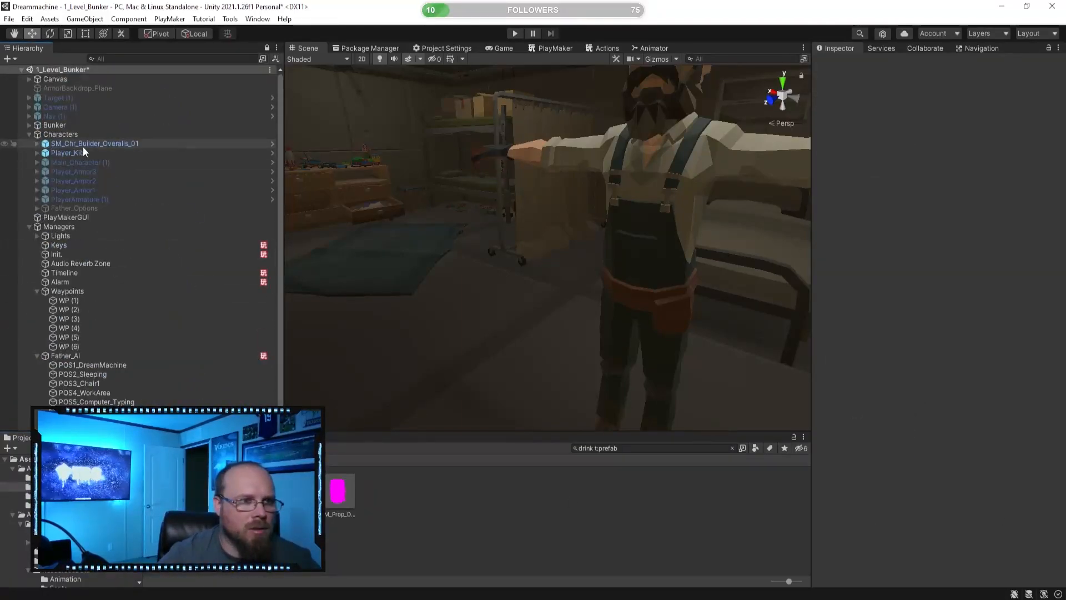
pyautogui.click(81, 145)
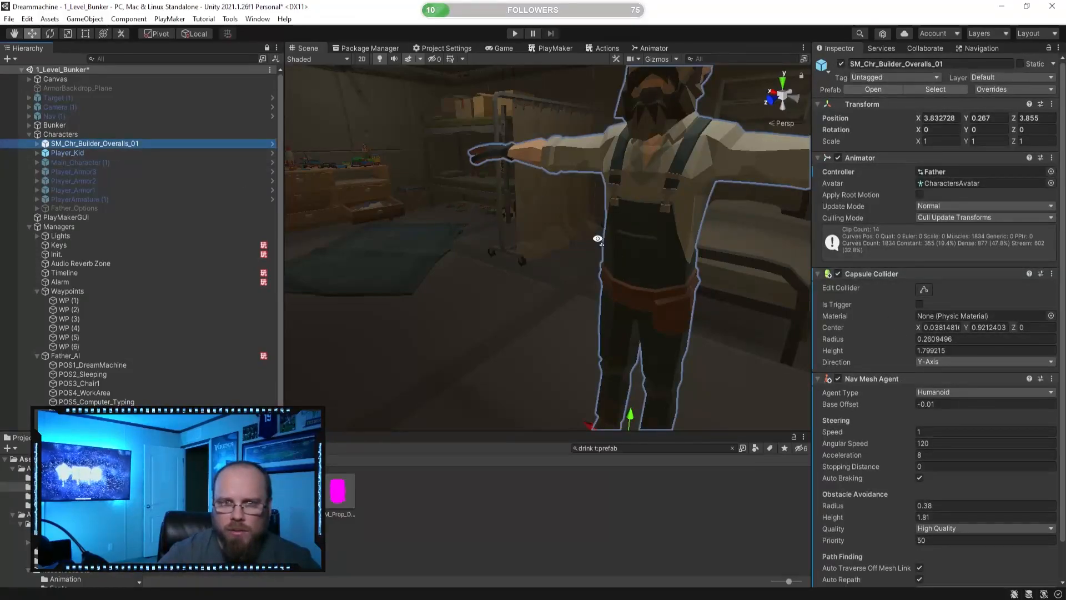
pyautogui.press('f')
pyautogui.scroll(-2, 945, 375)
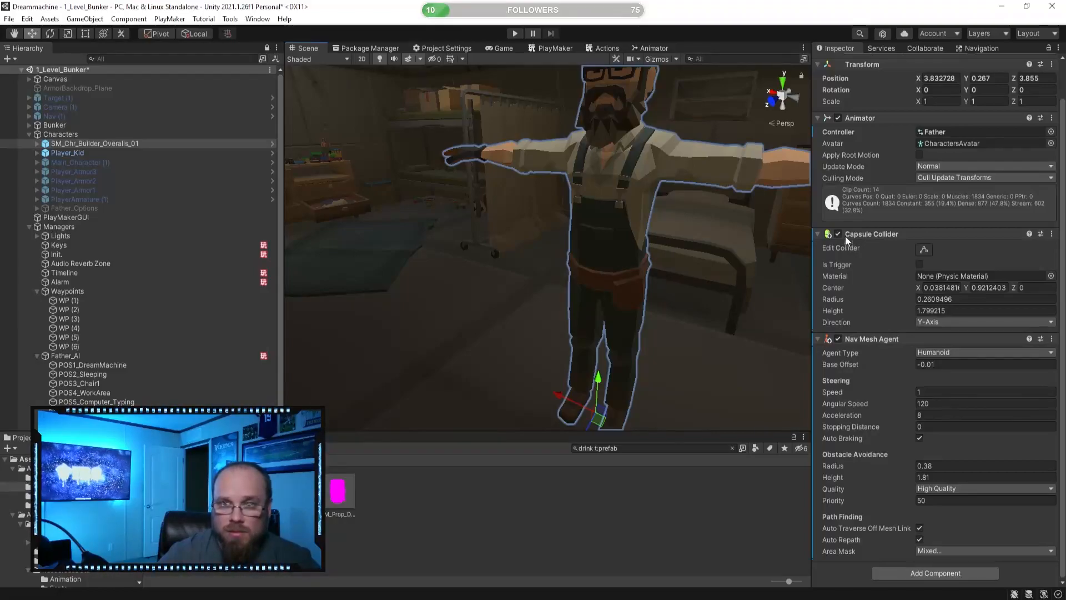
pyautogui.click(114, 356)
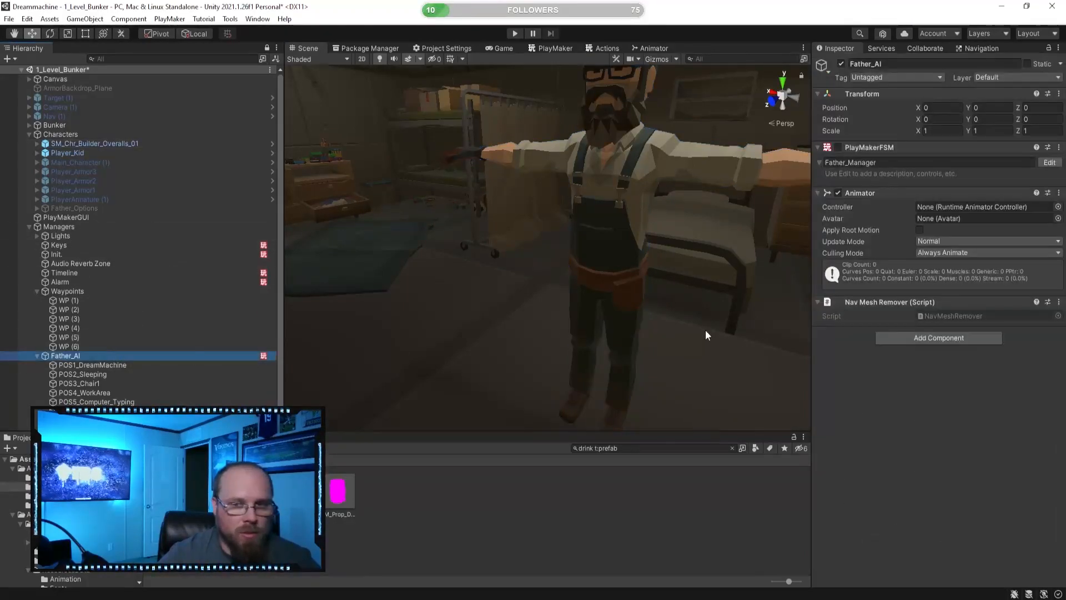
pyautogui.click(838, 147)
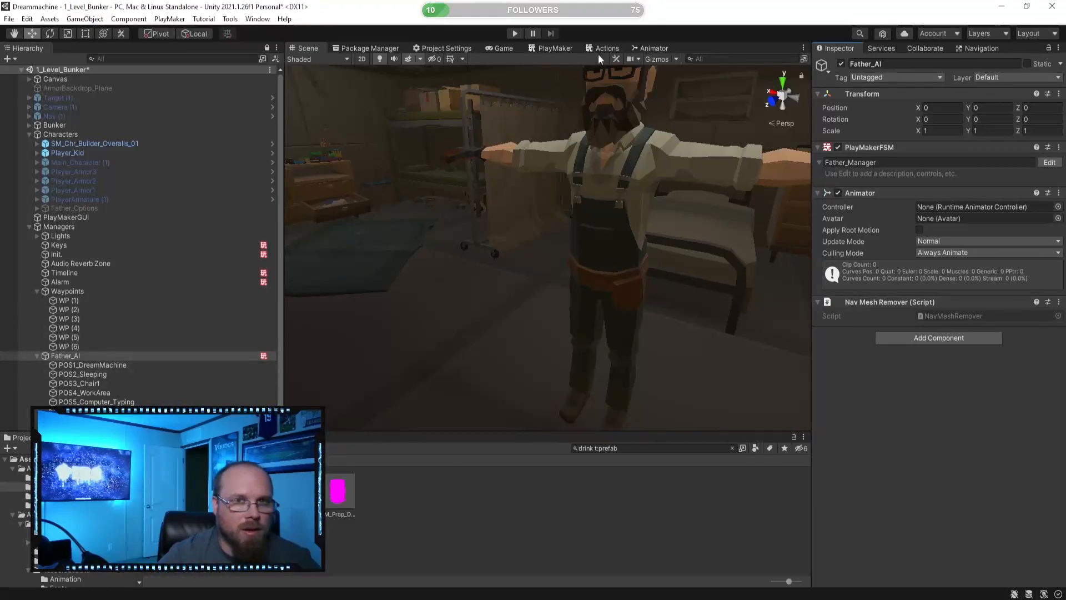
# - Duplicate the Int Compare action inside the Father_Manager FSM's Int Compare state, and open the Int Compare 2 state for reference
pyautogui.click(560, 50)
pyautogui.moveTo(527, 259); pyautogui.dragTo(445, 180, button='middle')
pyautogui.click(407, 265)
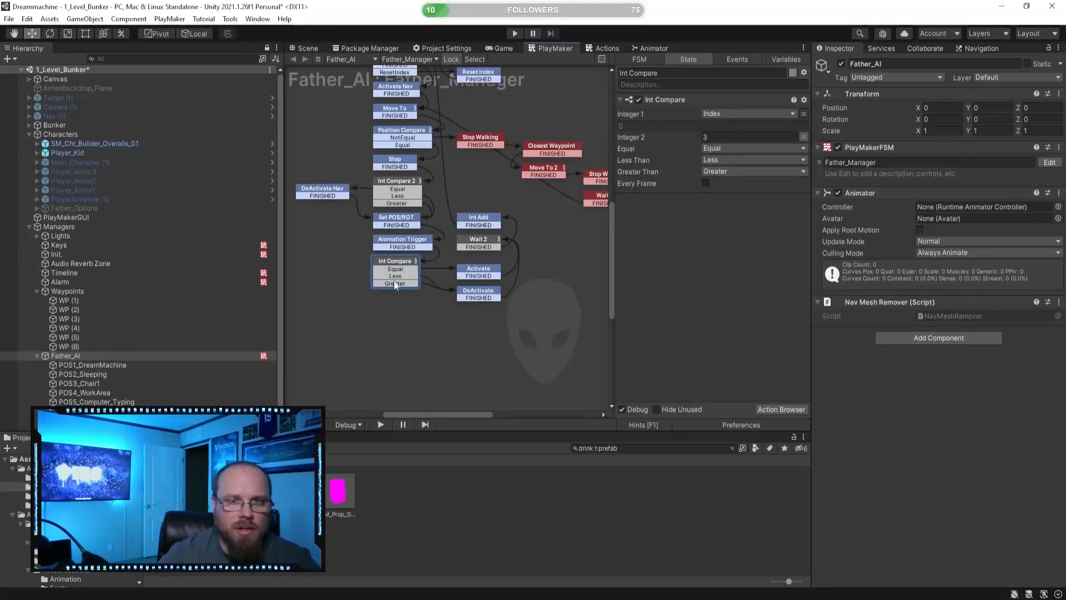
pyautogui.moveTo(407, 328); pyautogui.dragTo(442, 345, button='middle')
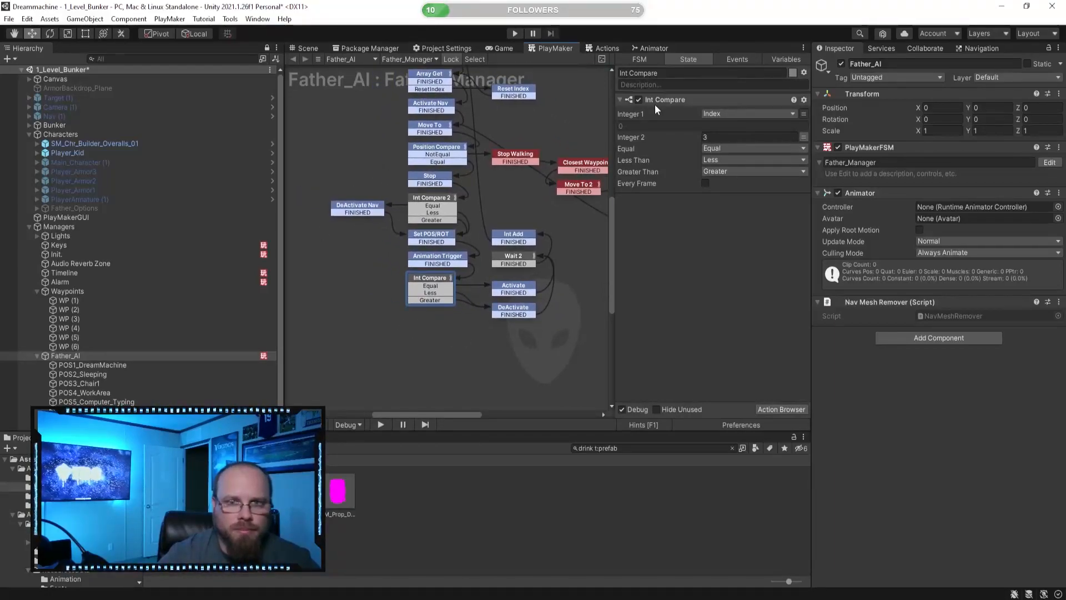
pyautogui.click(670, 102)
pyautogui.hotkey('ctrl', 'v')
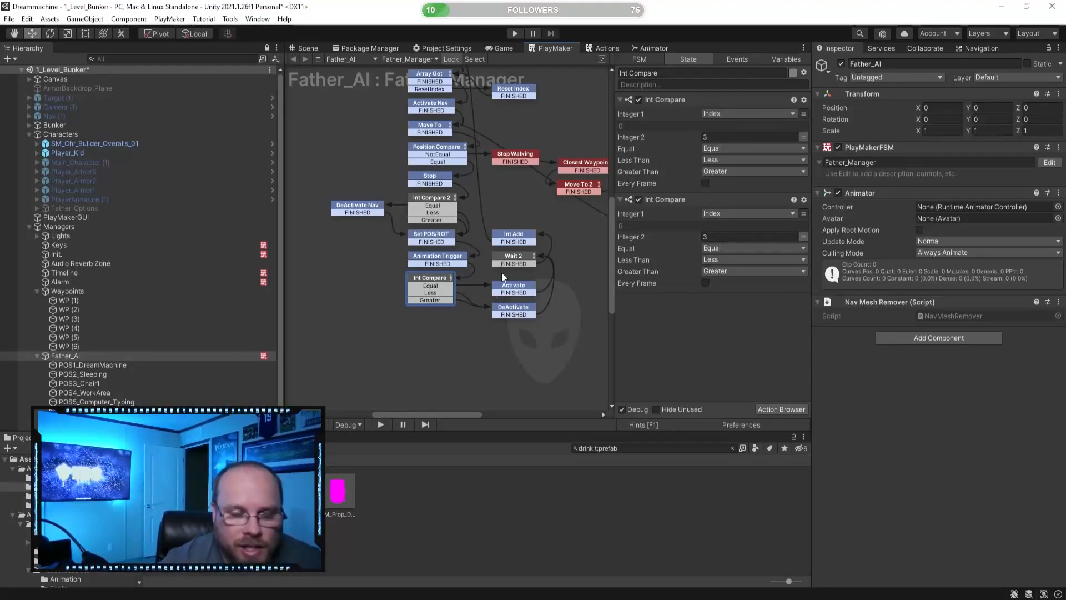
pyautogui.click(433, 203)
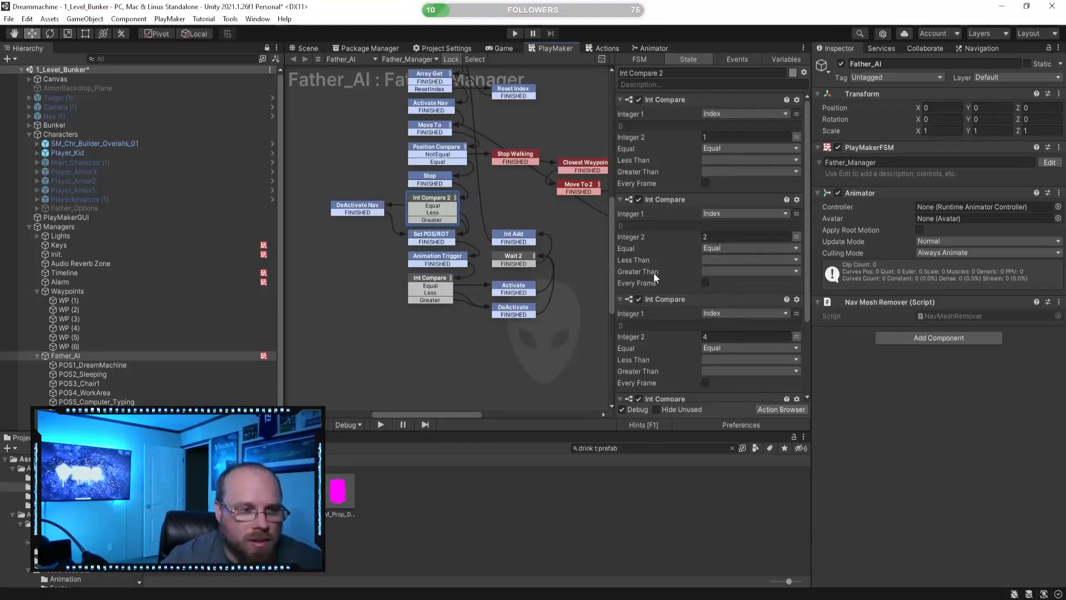
# - In the Int Compare state's second comparison, set Integer 2 to 7 and create a Seven event for Equal, adding it as a transition
pyautogui.scroll(-1, 126, 331)
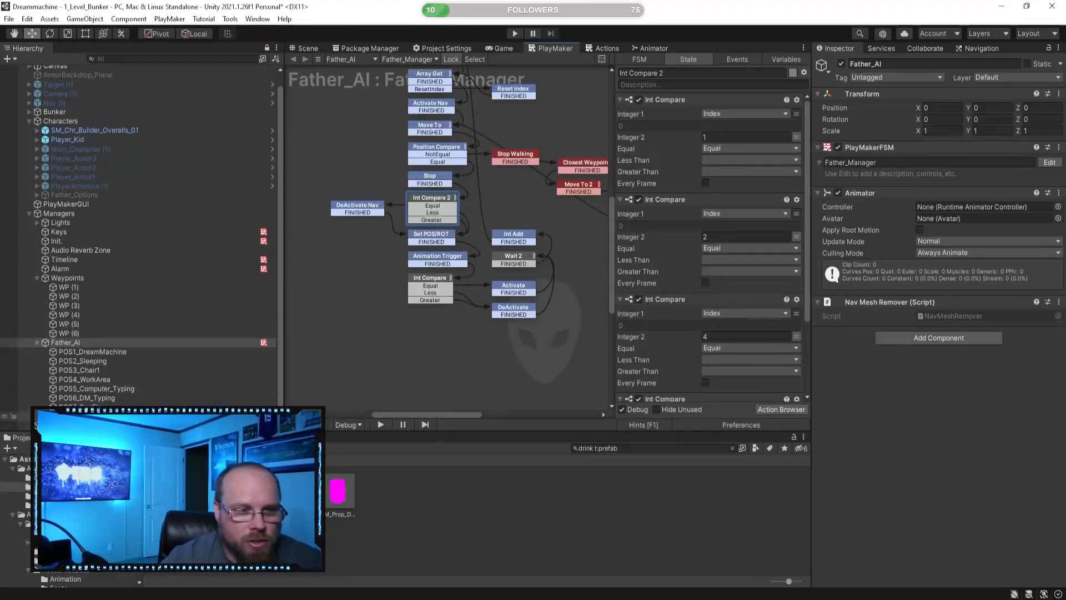
pyautogui.click(420, 282)
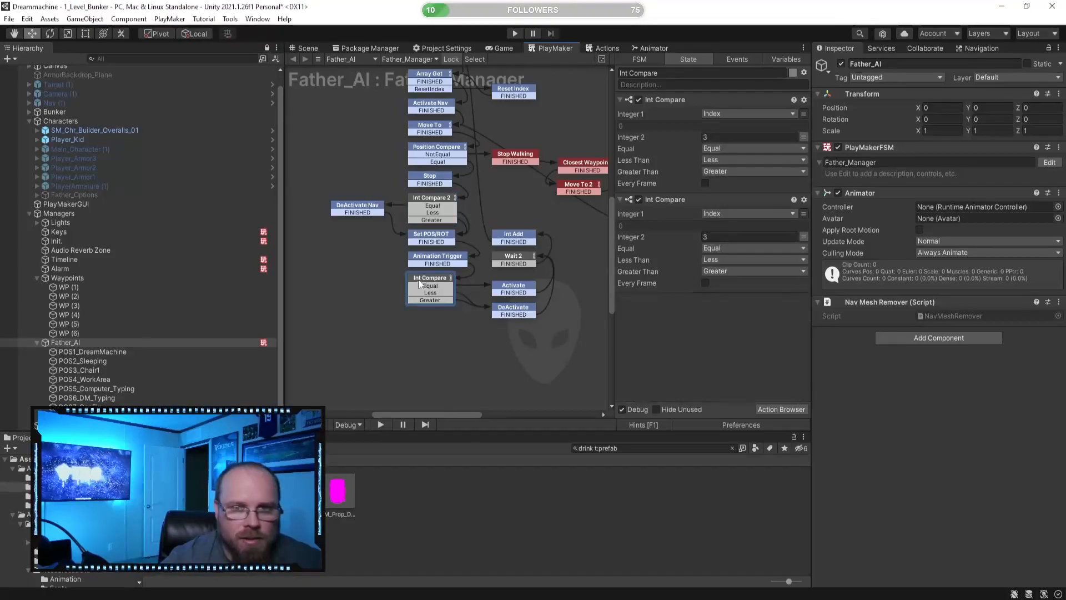
pyautogui.click(745, 247)
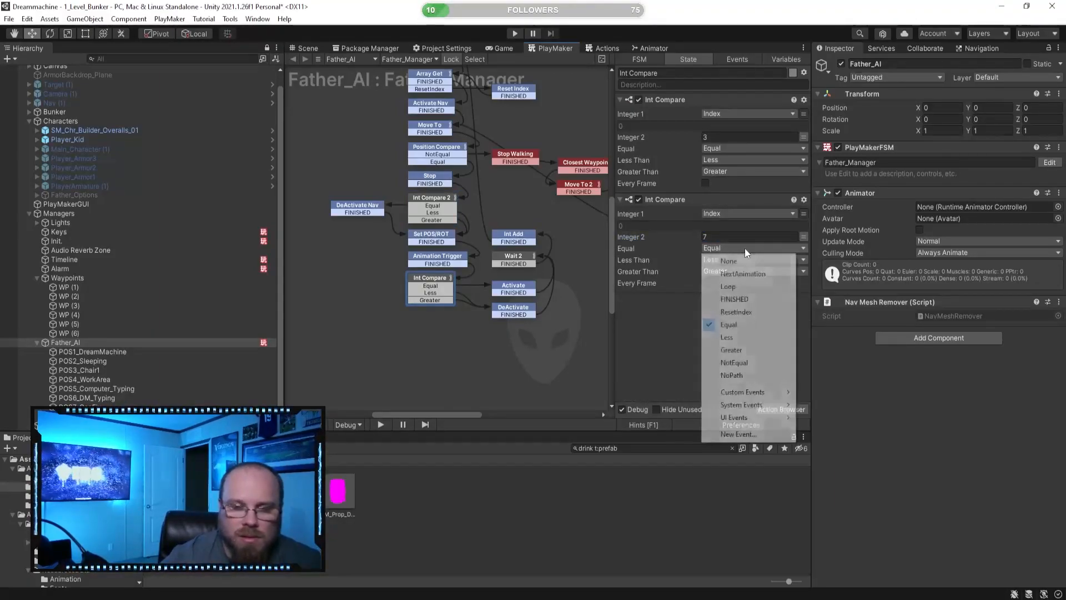
pyautogui.click(740, 434)
pyautogui.write('Seven')
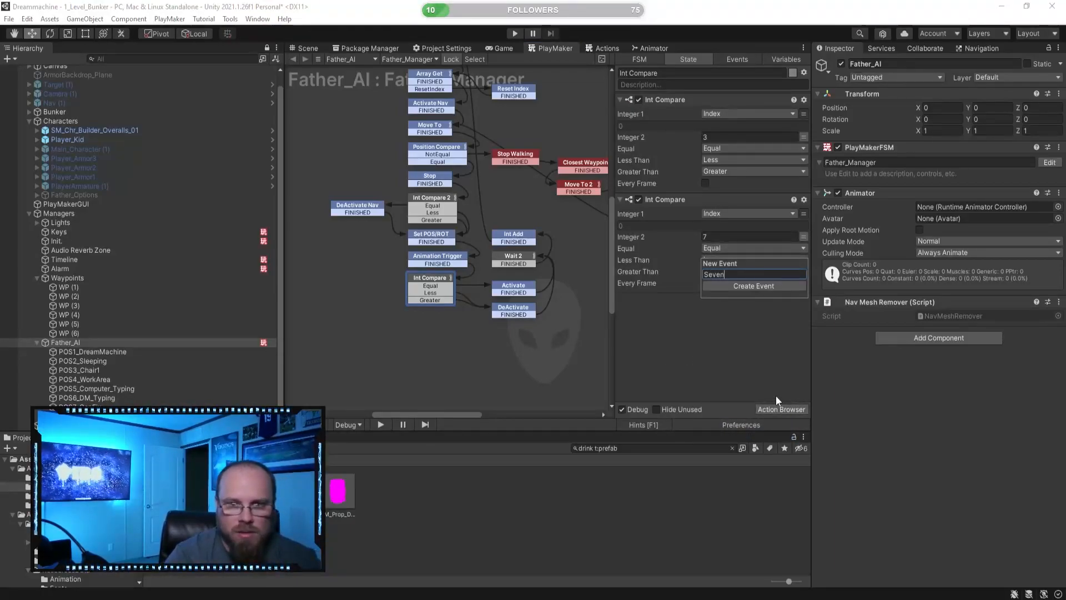
pyautogui.press('Return')
pyautogui.click(681, 267)
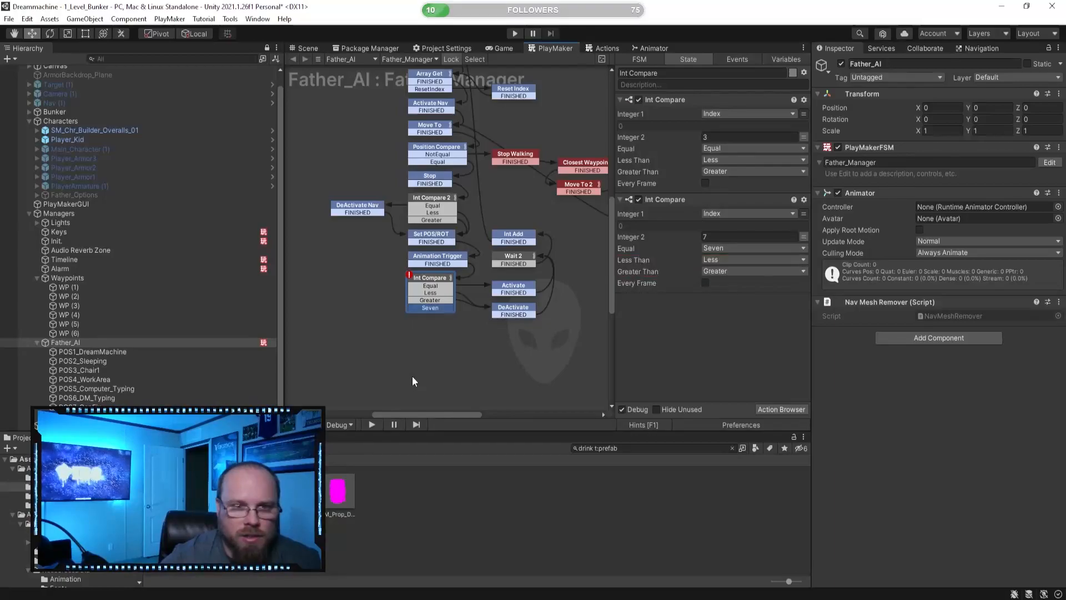
pyautogui.click(412, 375)
# - Create a Three event for the Equal result of the first Int Compare action and add it as a transition on the state
pyautogui.click(436, 283)
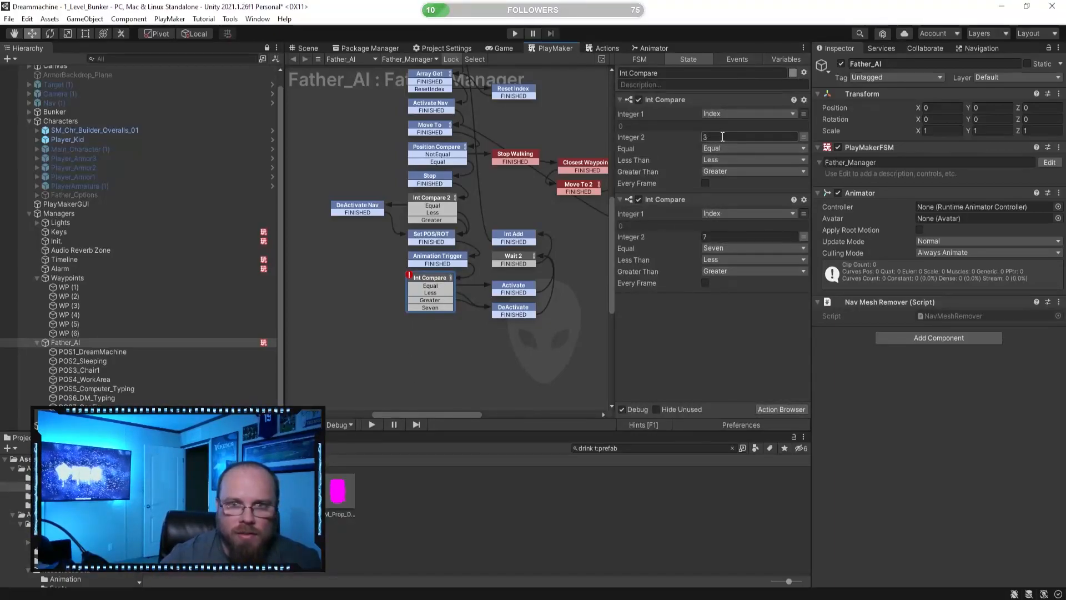
pyautogui.click(728, 149)
pyautogui.click(769, 348)
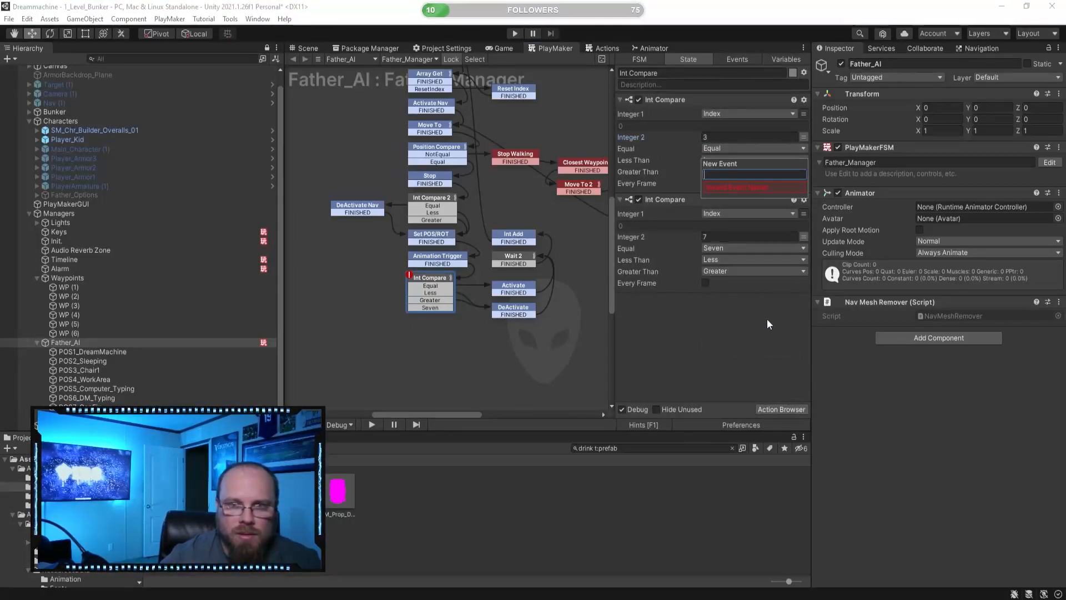
pyautogui.write('Three')
pyautogui.press('Return')
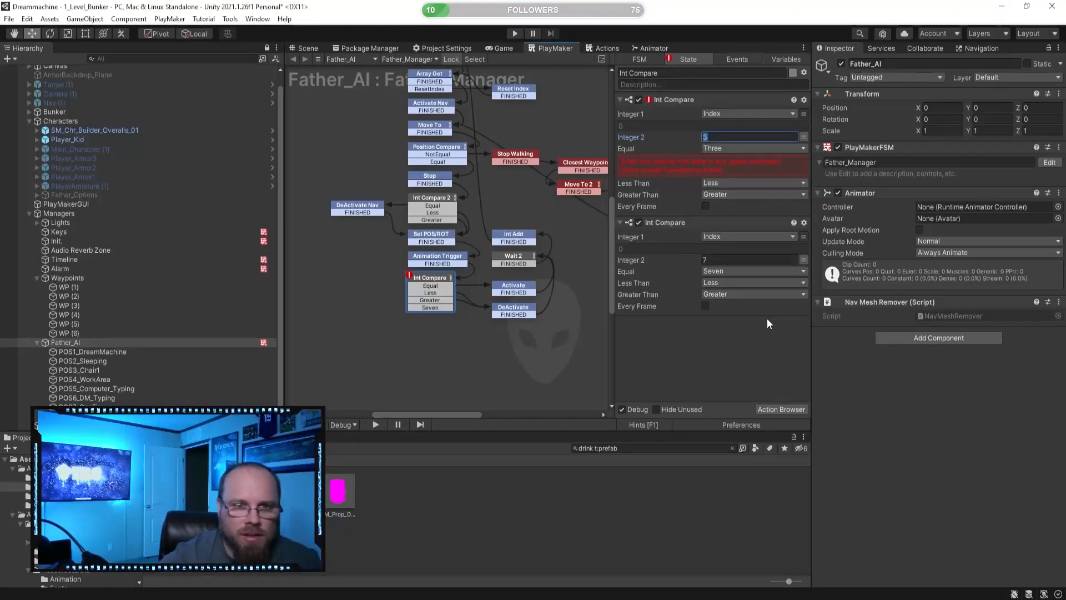
pyautogui.click(692, 171)
pyautogui.click(464, 343)
# - Link the Three transition of the Int Compare state to the Activate state
pyautogui.scroll(2, 461, 337)
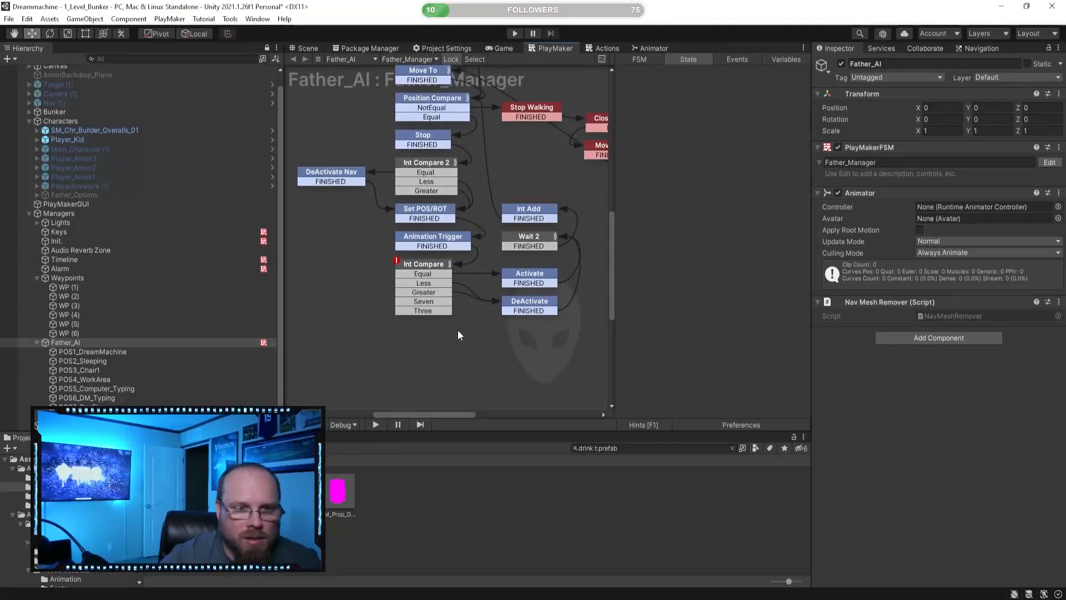
pyautogui.moveTo(442, 315); pyautogui.dragTo(522, 276)
pyautogui.click(476, 361)
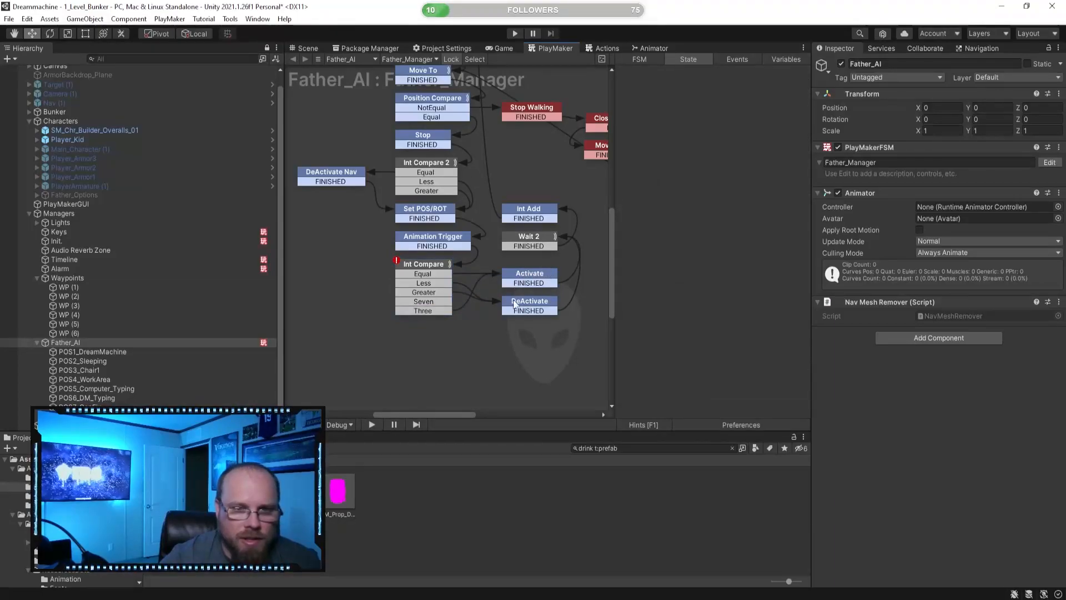
# - Duplicate the Activate and DeActivate states and place the copies on the opposite side of the Int Compare state
pyautogui.moveTo(572, 349); pyautogui.dragTo(530, 283)
pyautogui.hotkey('ctrl', 'c')
pyautogui.moveTo(433, 374); pyautogui.dragTo(467, 355, button='middle')
pyautogui.hotkey('ctrl', 'v')
pyautogui.moveTo(459, 250); pyautogui.dragTo(389, 254)
pyautogui.click(455, 331)
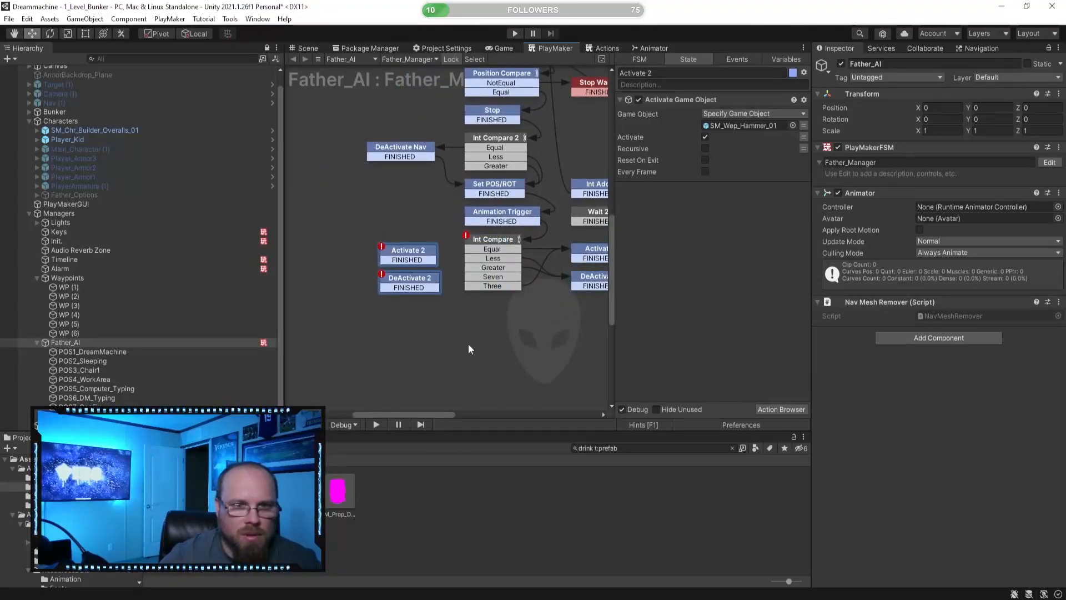
# - Link the Seven transition of the Int Compare state to the Activate 2 state
pyautogui.click(491, 283)
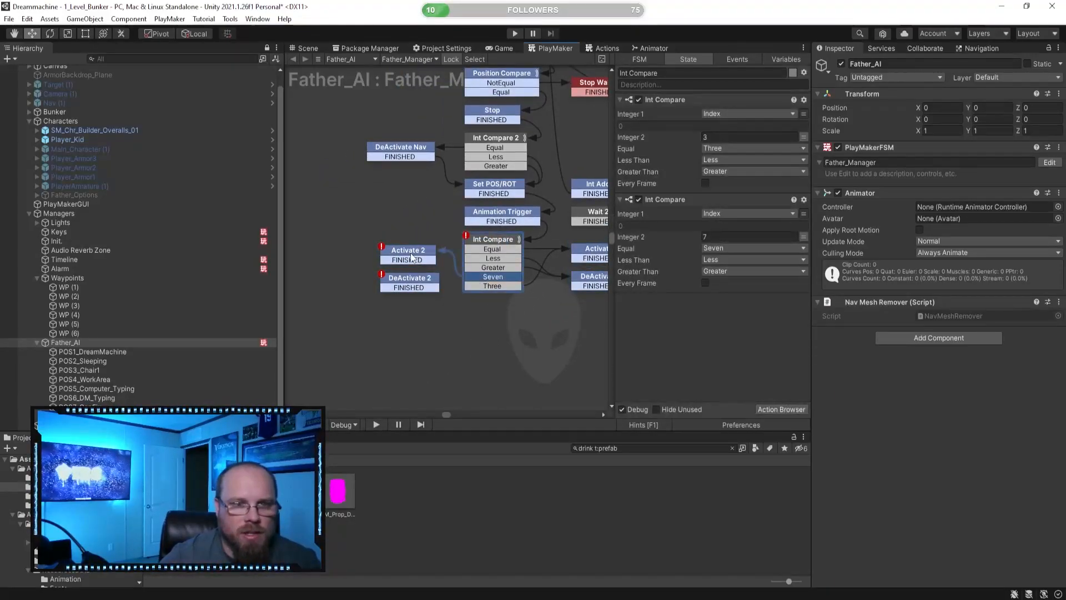
pyautogui.click(483, 338)
pyautogui.moveTo(484, 338); pyautogui.dragTo(420, 345, button='middle')
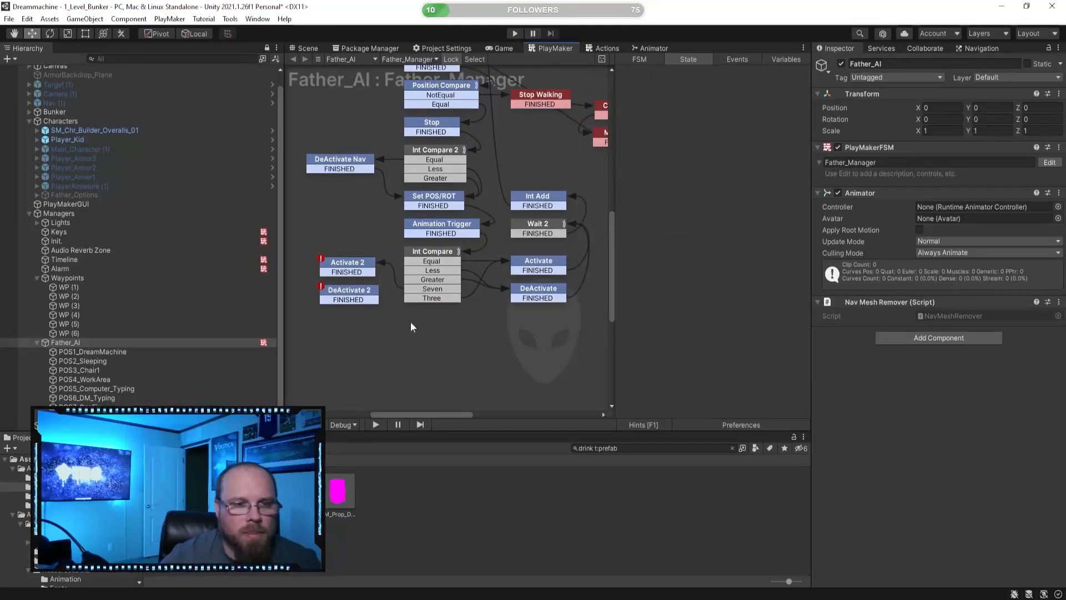
# - Add a second Activate Game Object action to the DeActivate state and assign the father's SM_Item_Drink_Bottle_02 as its game object
pyautogui.click(350, 294)
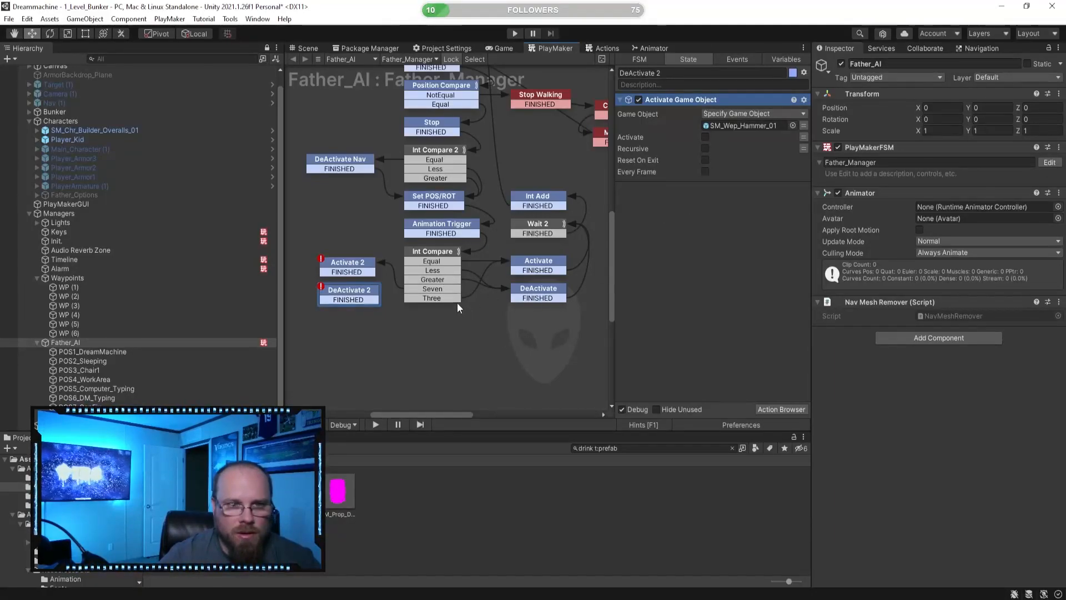
pyautogui.click(537, 293)
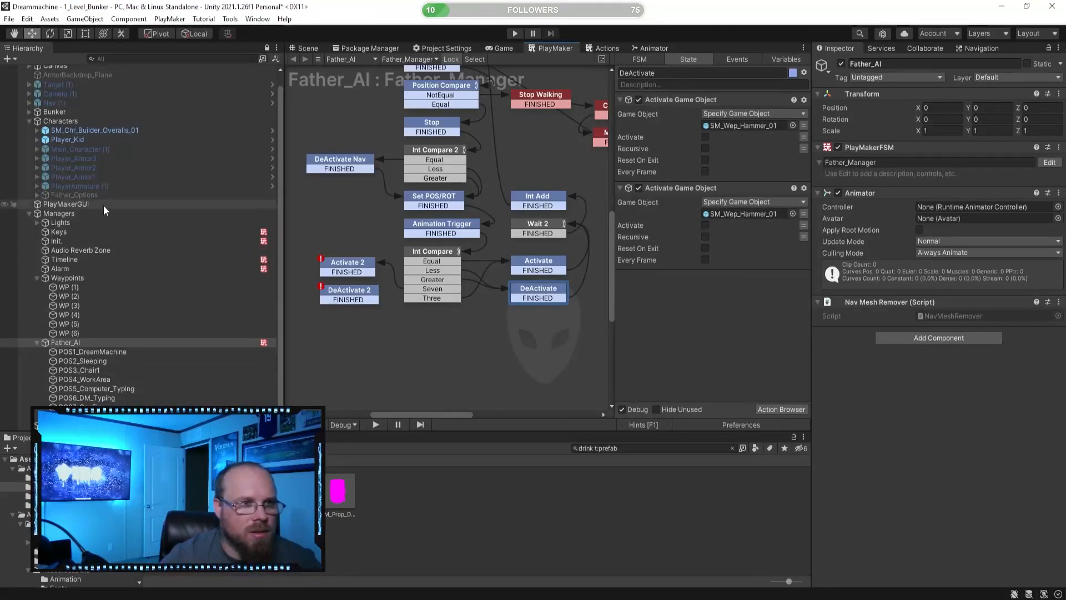
pyautogui.click(36, 129)
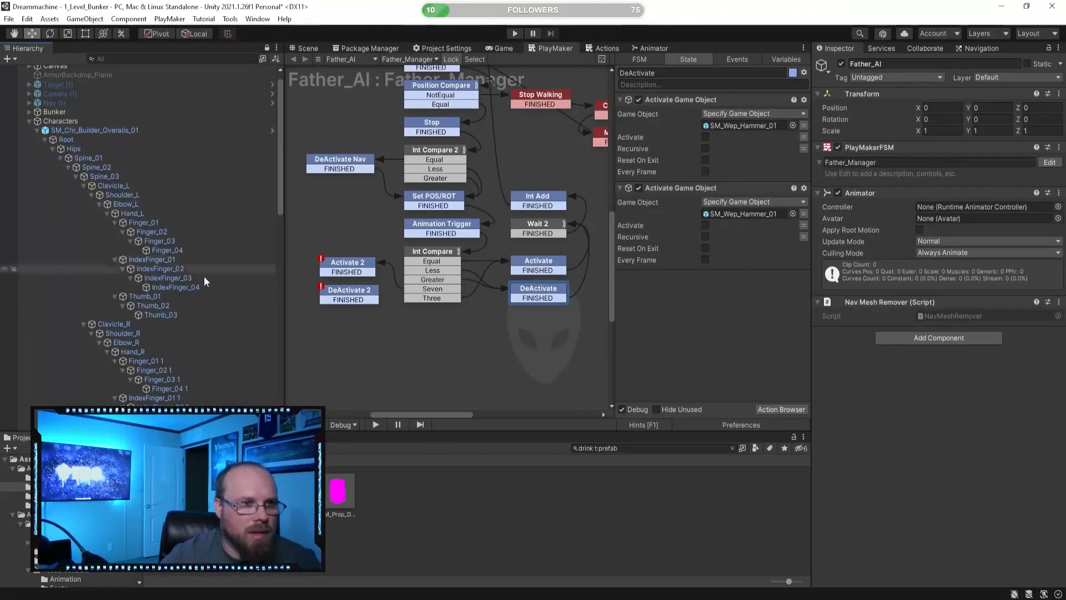
pyautogui.scroll(-5, 206, 281)
pyautogui.scroll(-5, 145, 277)
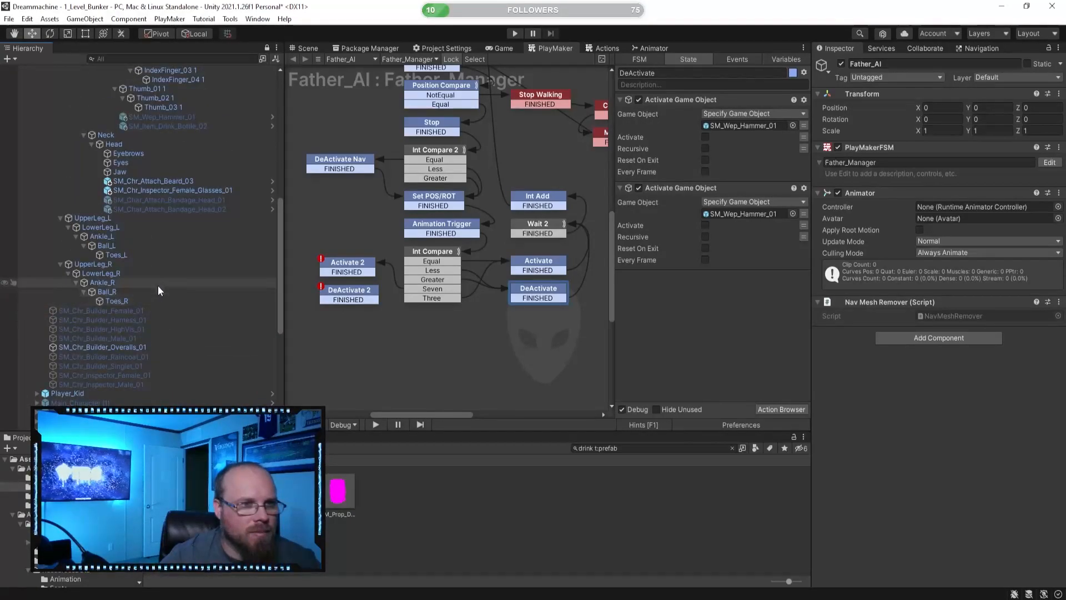
pyautogui.click(169, 127)
pyautogui.moveTo(169, 127); pyautogui.dragTo(743, 215)
# - Delete the DeActivate 2 state and move Activate 2 directly below the DeActivate state
pyautogui.click(348, 293)
pyautogui.press('Delete')
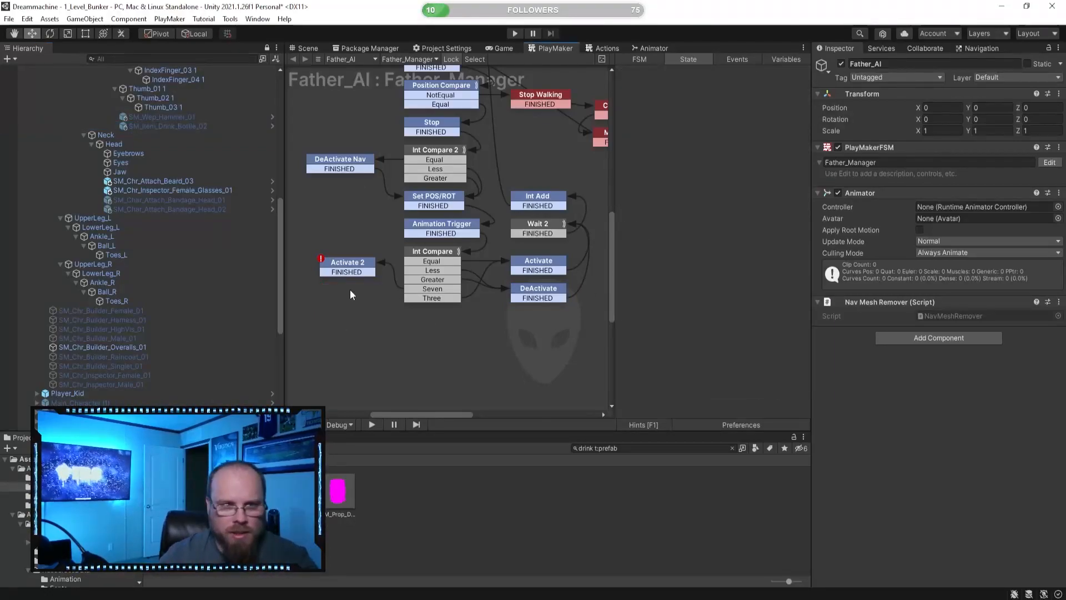
pyautogui.moveTo(332, 268); pyautogui.dragTo(528, 330)
pyautogui.click(525, 364)
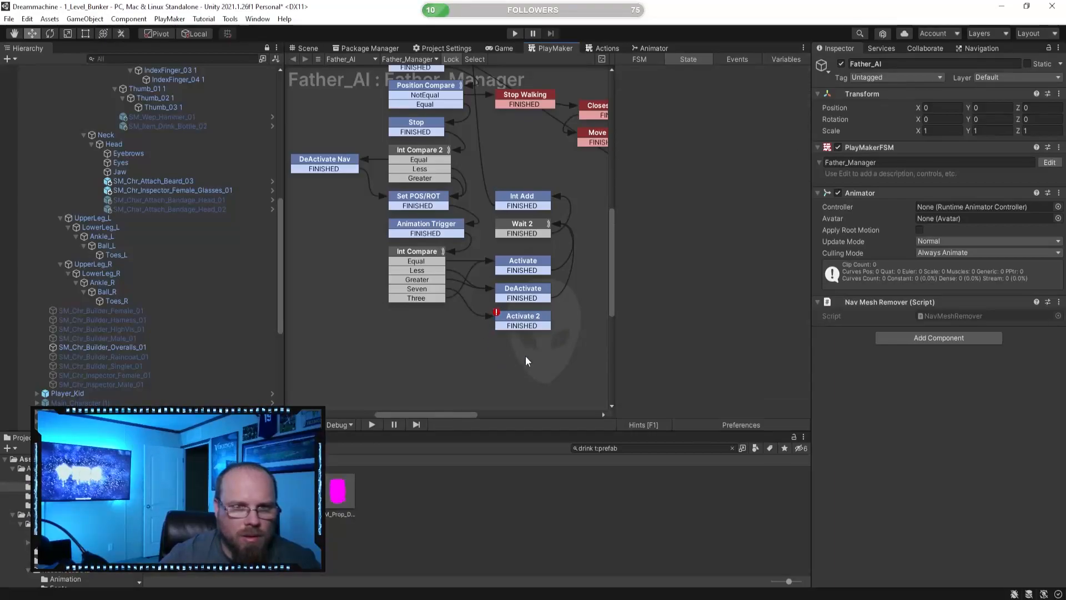
# - Link the FINISHED transition of Activate 2 to the Wait 2 state
pyautogui.moveTo(526, 355); pyautogui.dragTo(507, 352, button='middle')
pyautogui.click(522, 323)
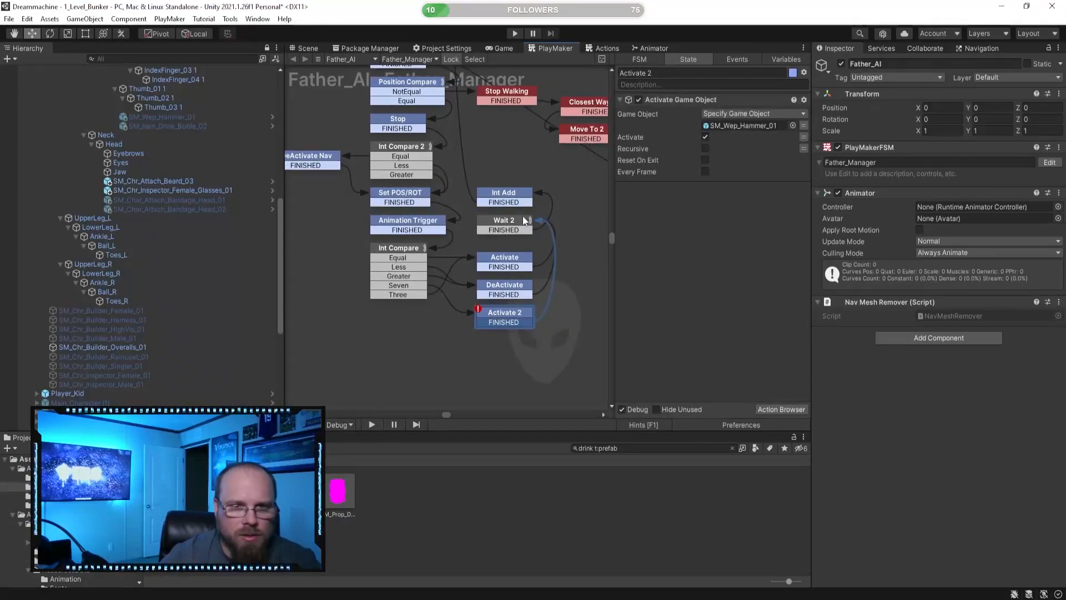
pyautogui.click(601, 348)
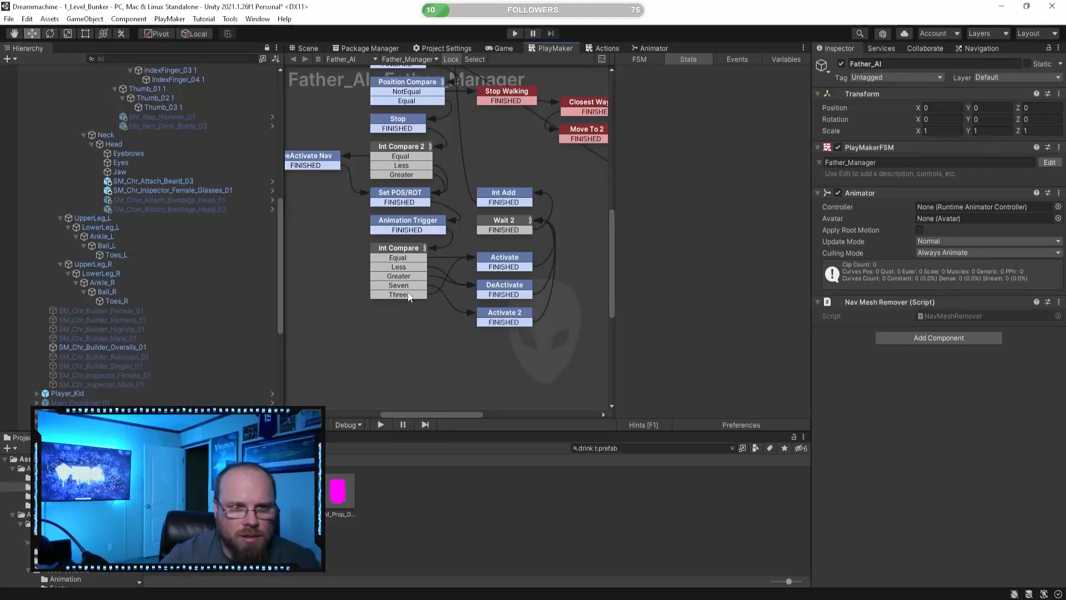
# - Delete the Equal transition from the Int Compare state
pyautogui.click(413, 254)
pyautogui.click(414, 258)
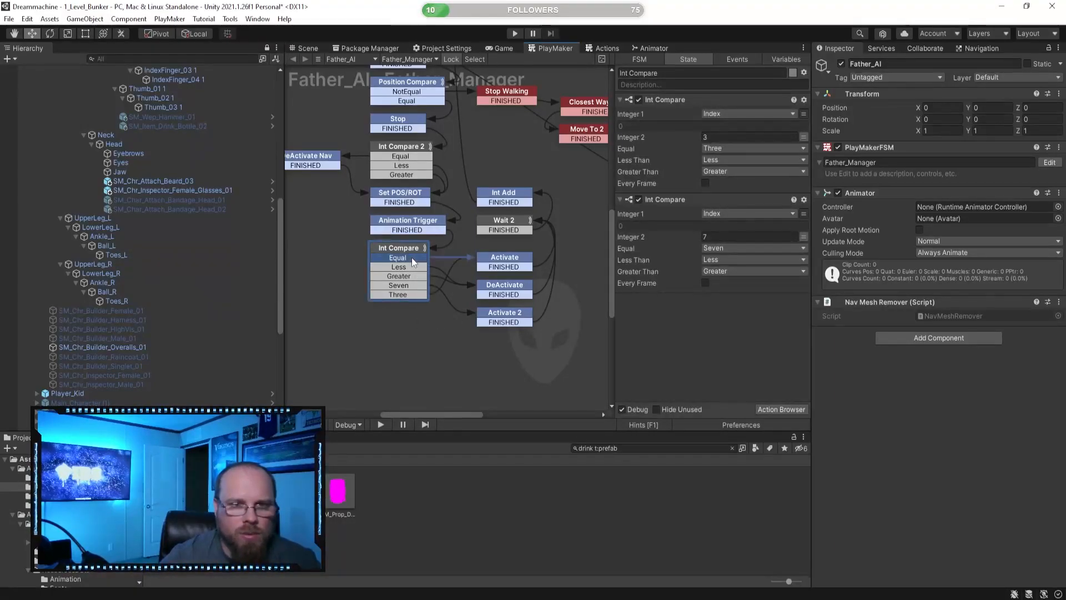
pyautogui.rightClick(414, 258)
pyautogui.click(466, 420)
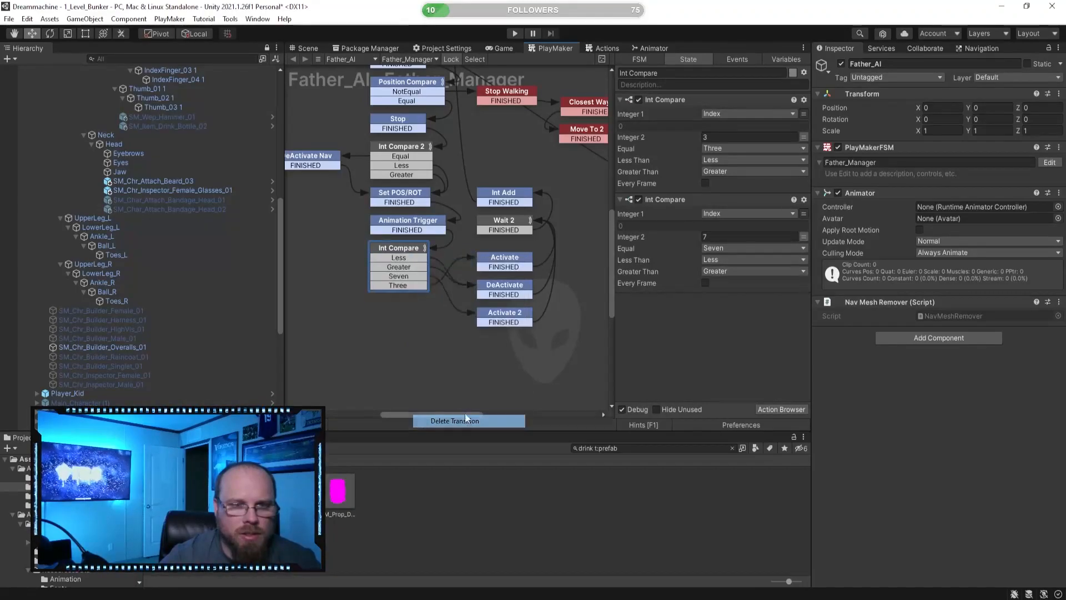
pyautogui.click(431, 328)
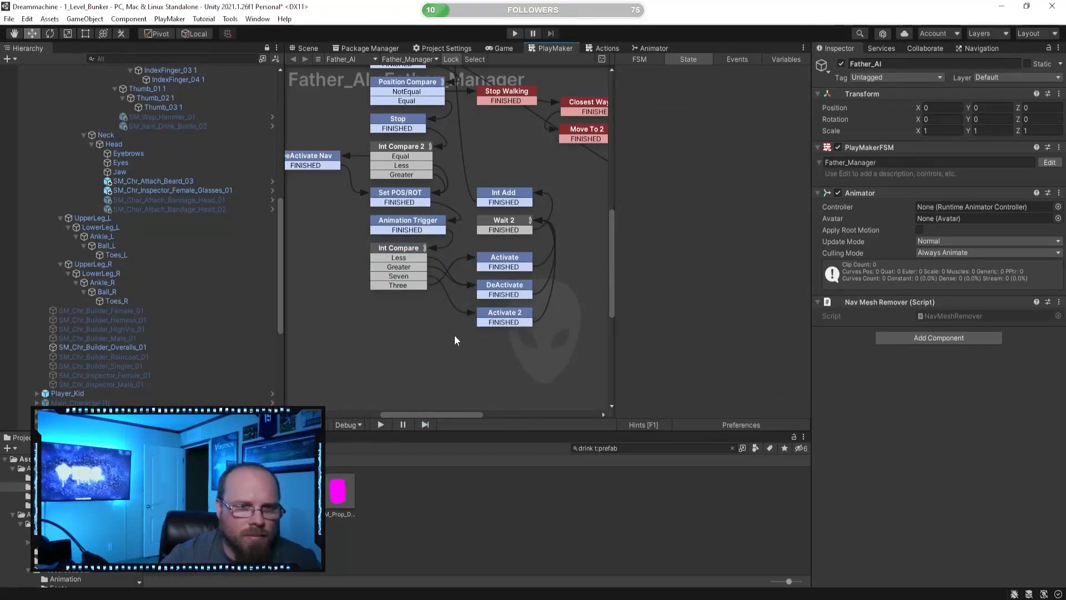
# - Move the Three transition up to first place in the Int Compare state's transition order
pyautogui.click(411, 286)
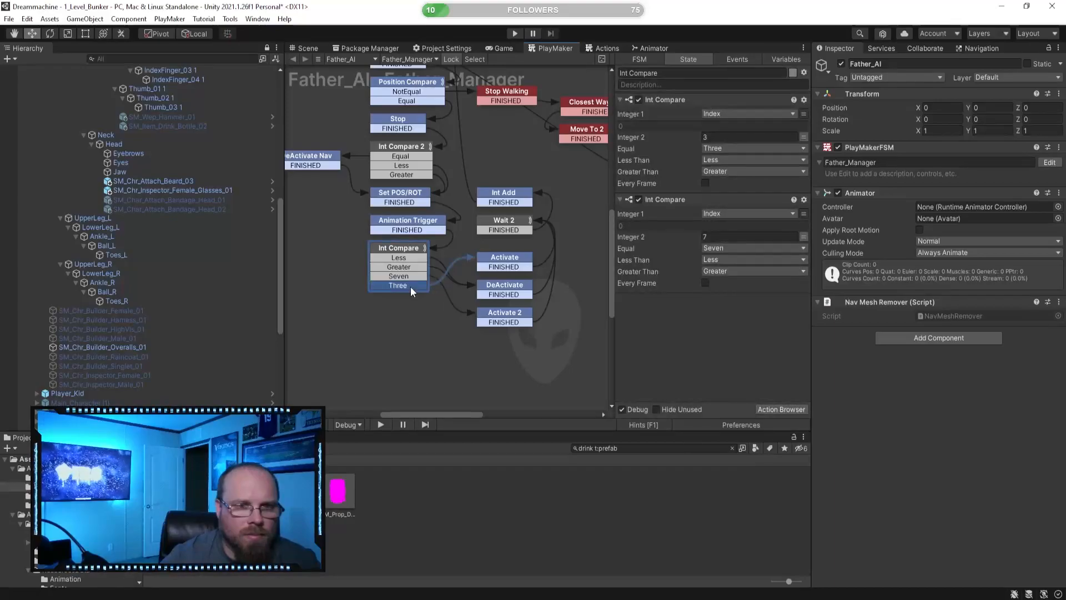
pyautogui.rightClick(411, 289)
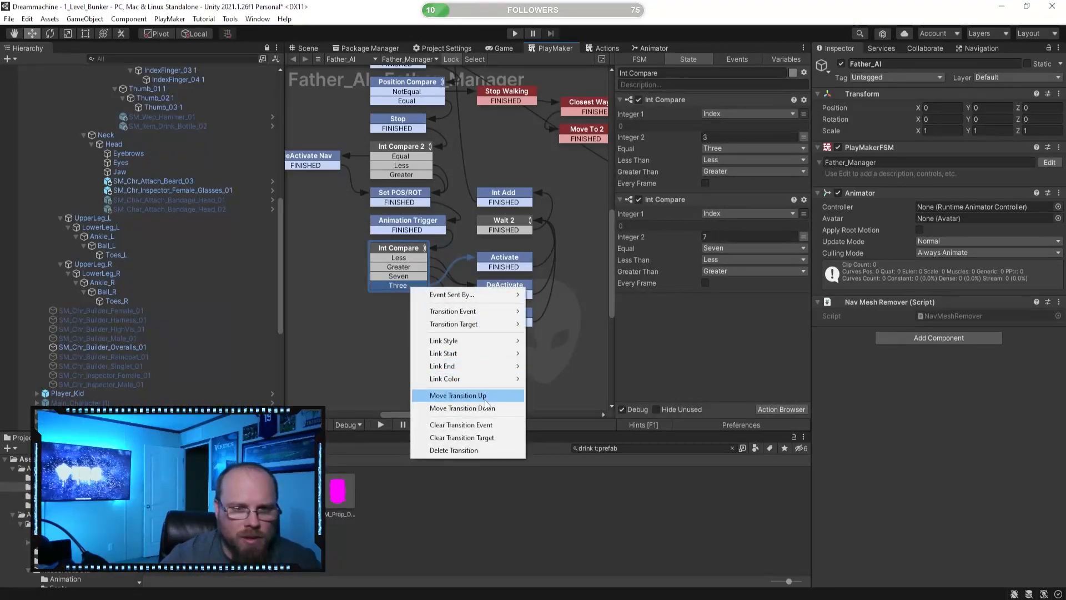
pyautogui.click(444, 396)
pyautogui.rightClick(413, 277)
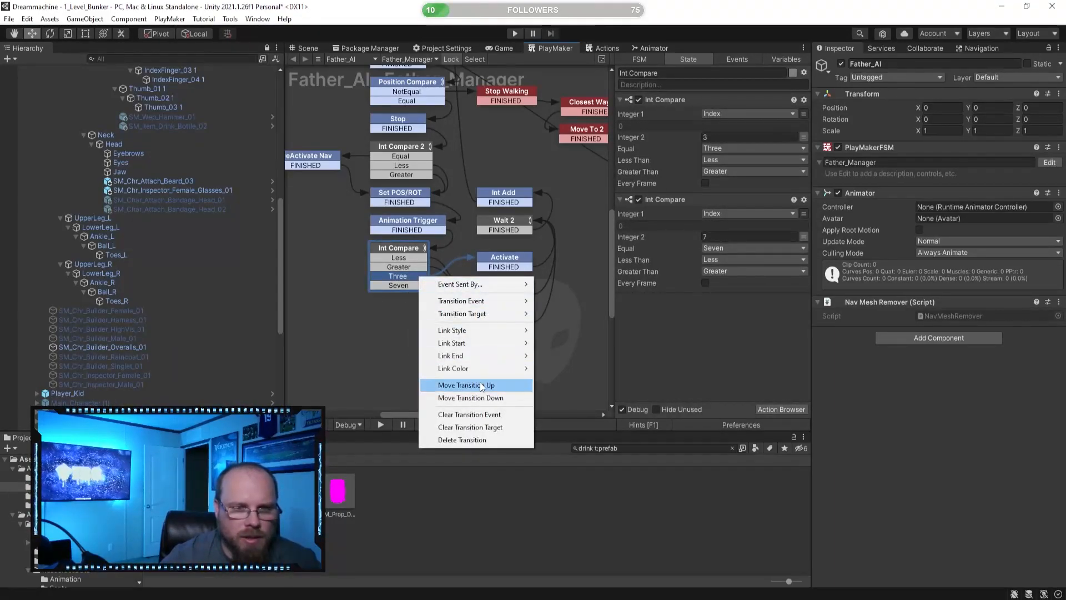
pyautogui.click(450, 385)
pyautogui.rightClick(408, 267)
pyautogui.click(447, 376)
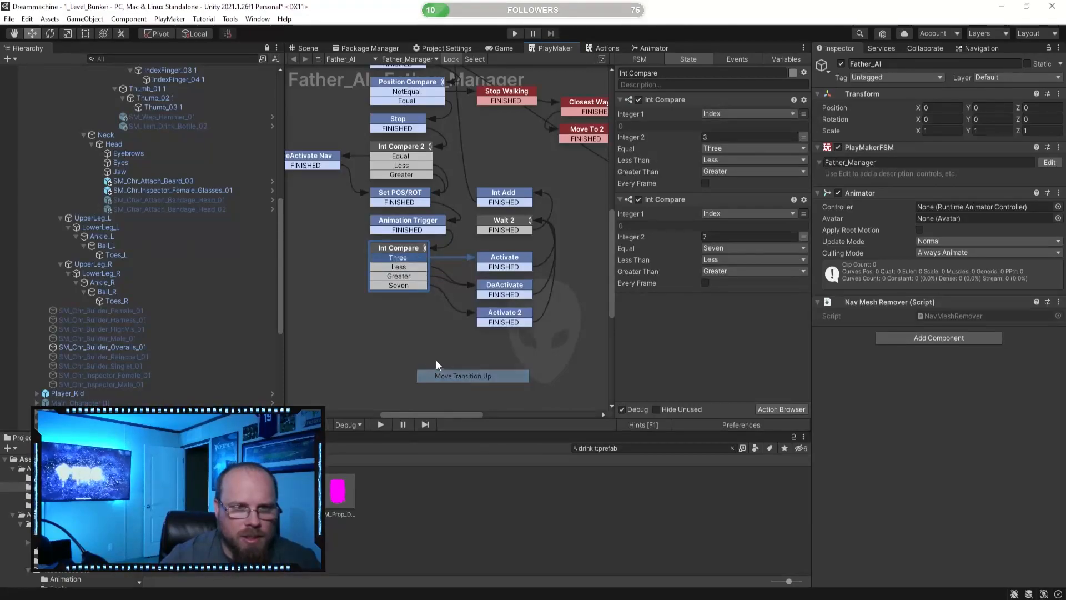
pyautogui.click(451, 341)
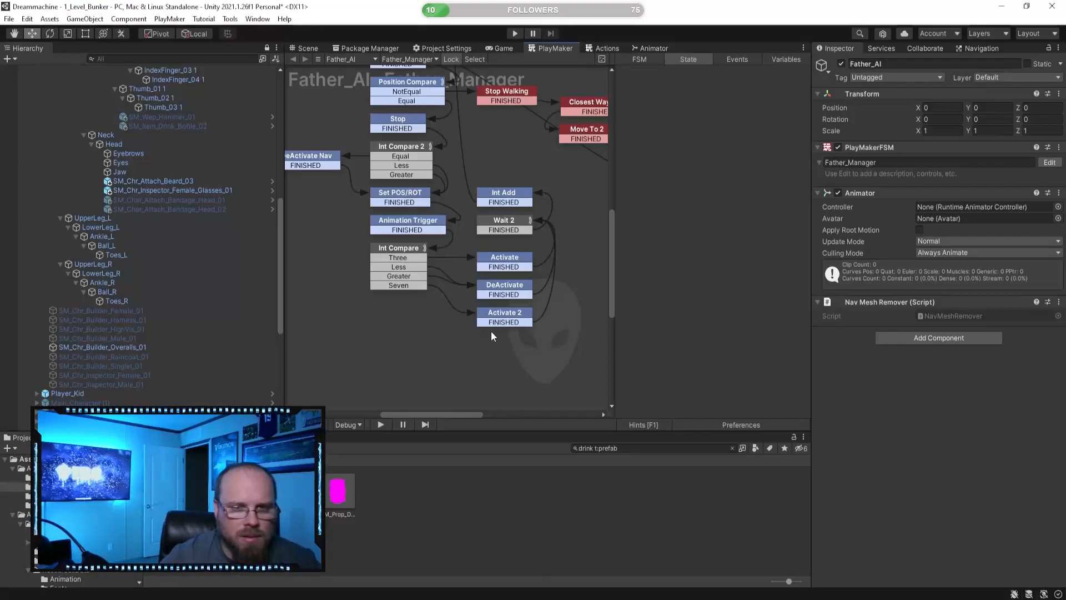
# - Set the Less Than and Greater Than events of the Int Compare state's first comparison to None
pyautogui.click(499, 317)
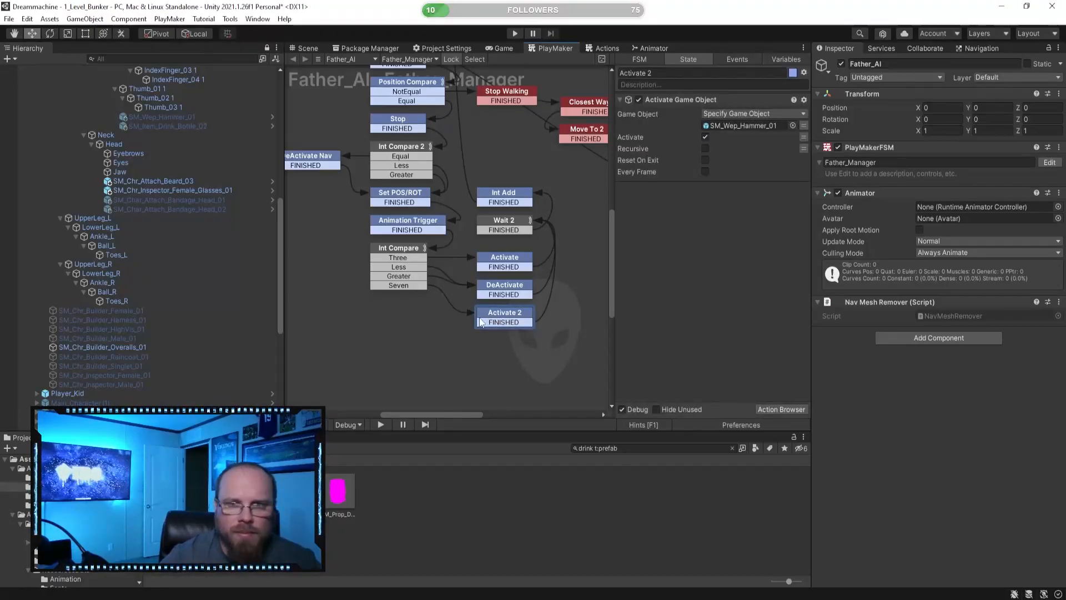
pyautogui.click(400, 249)
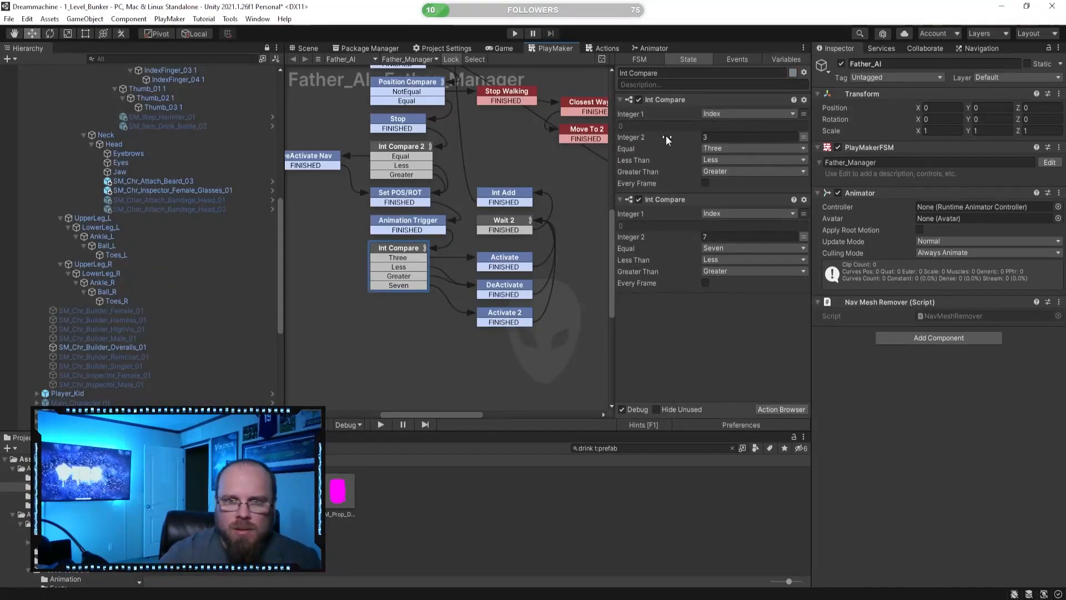
pyautogui.click(732, 160)
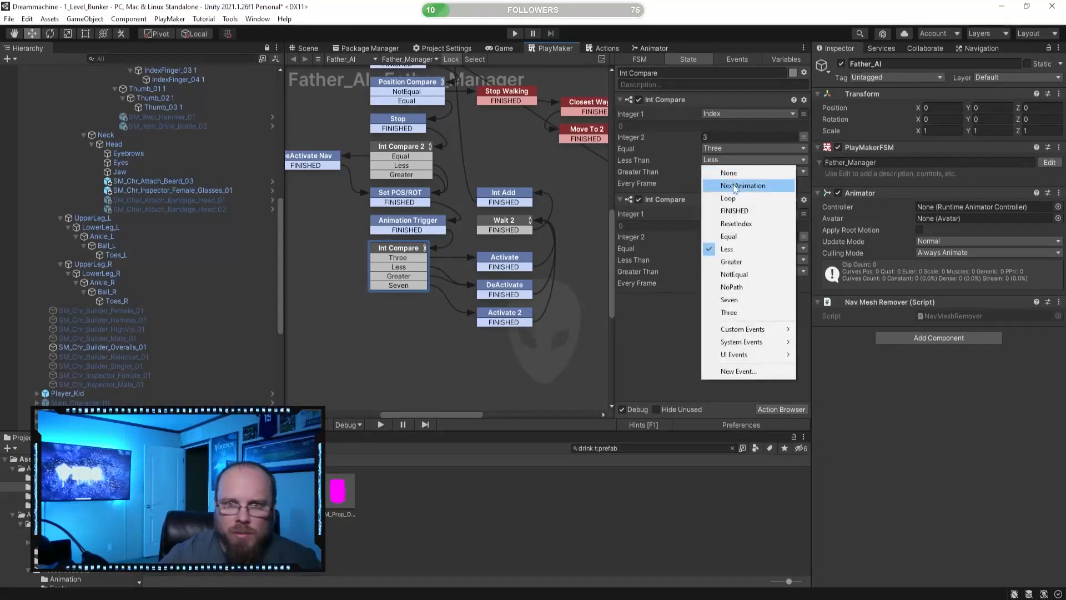
pyautogui.click(737, 174)
pyautogui.click(738, 172)
pyautogui.click(738, 185)
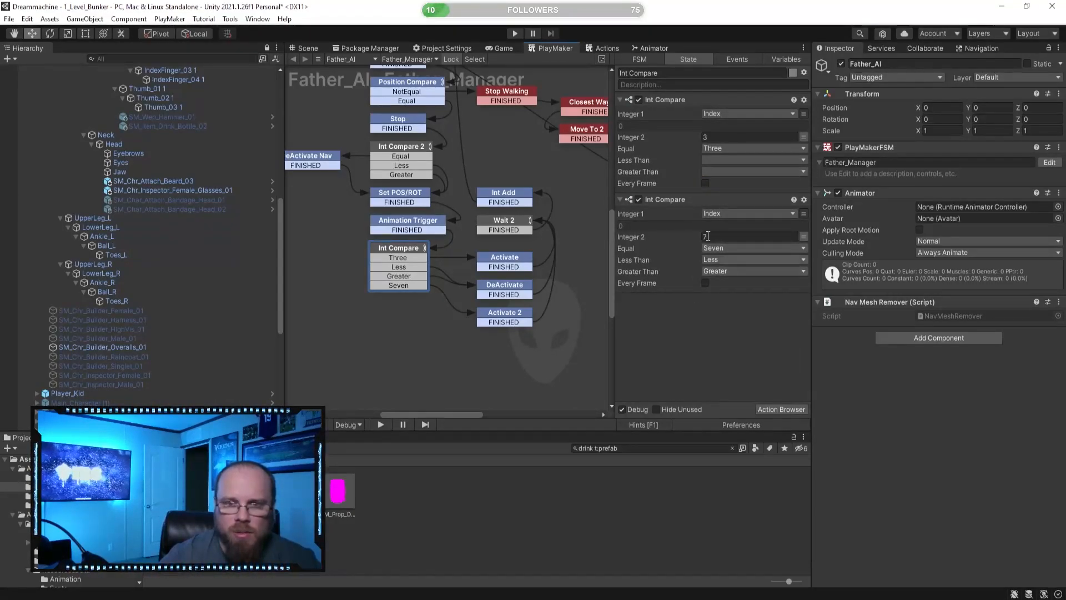
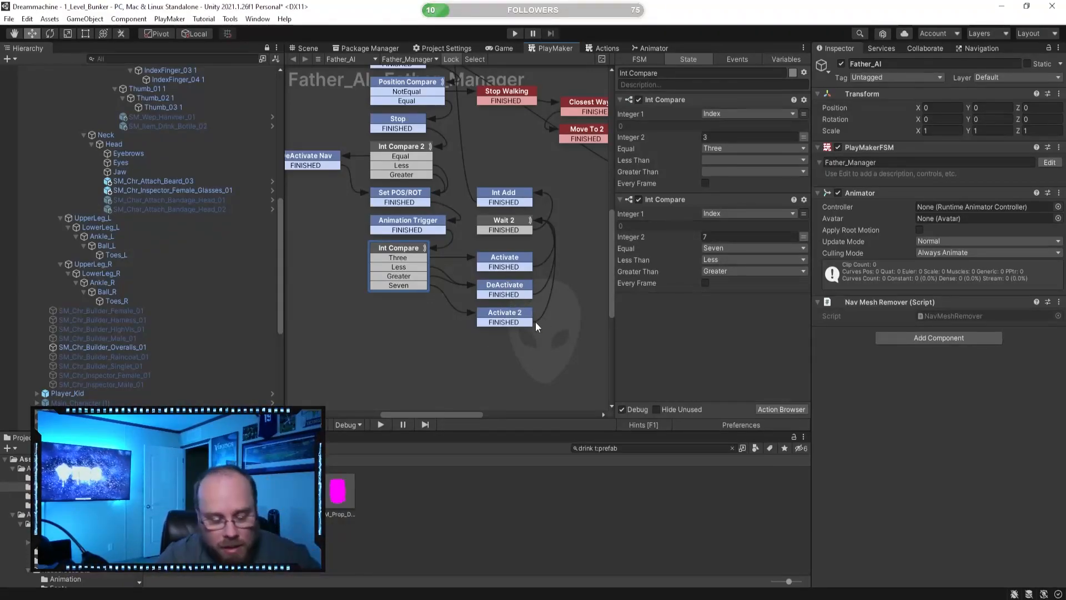
# - Assign SM_Item_Drink_Bottle_02 as the game object of the Activate 2 state's Activate Game Object action
pyautogui.click(530, 312)
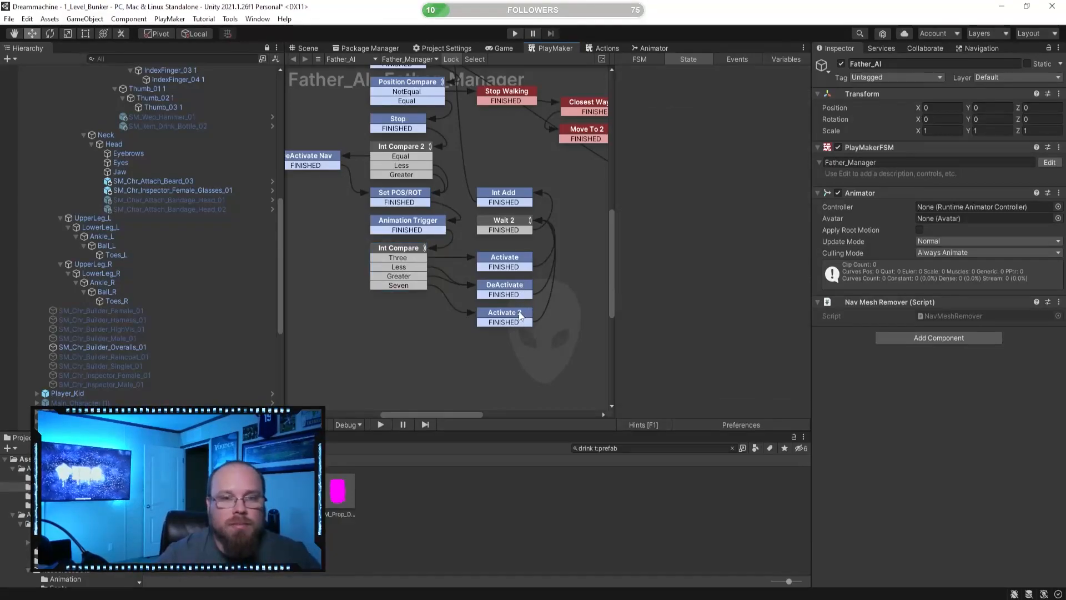
pyautogui.click(520, 265)
pyautogui.click(511, 314)
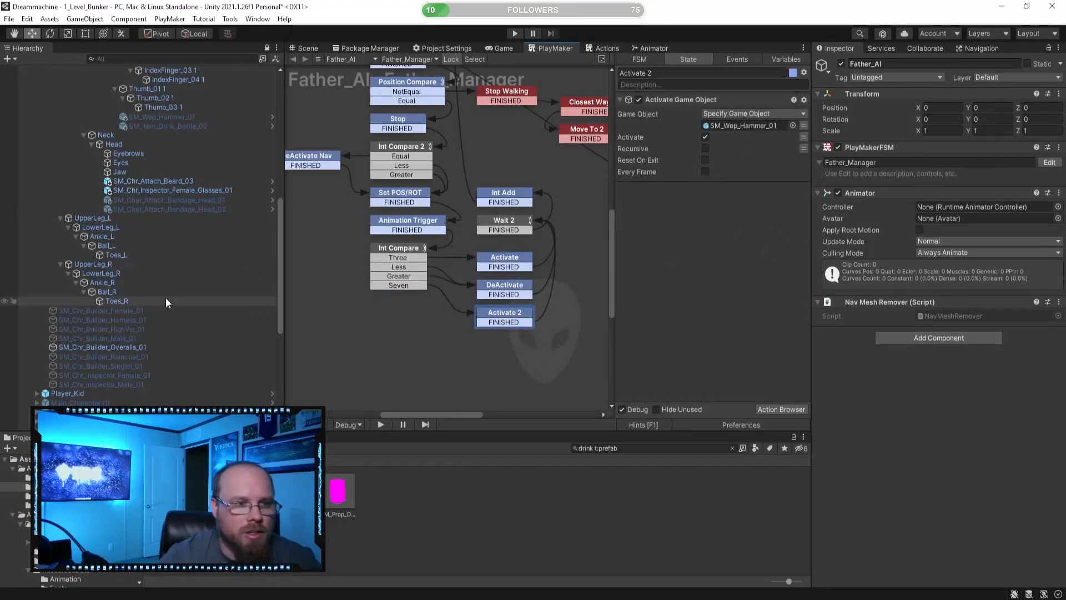
pyautogui.moveTo(161, 127); pyautogui.dragTo(745, 126)
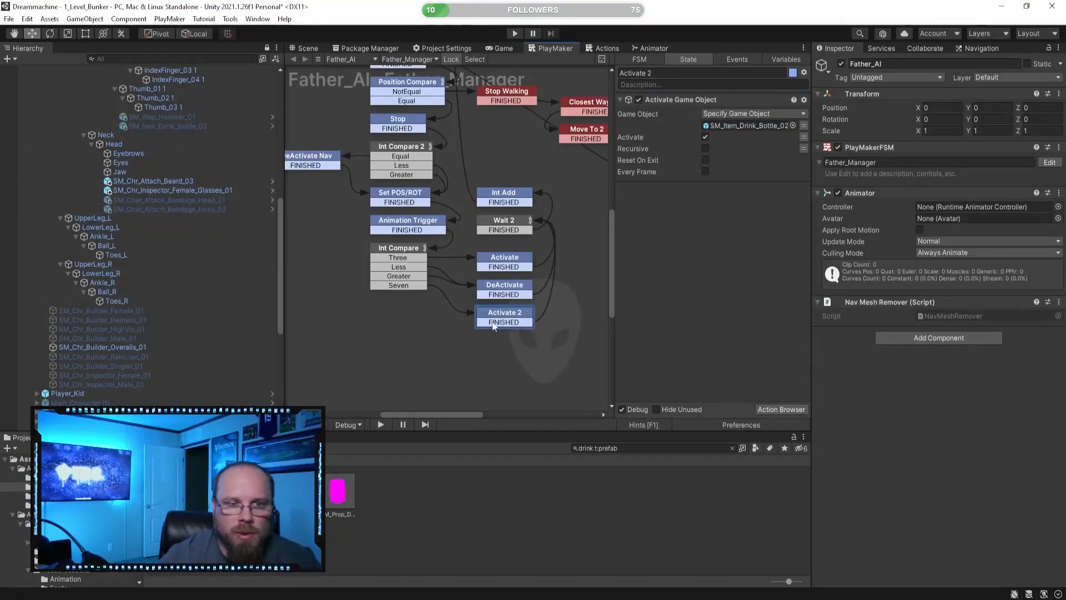
# - Check the objects assigned in the Activate and Activate 2 states, and look over the whole Father_Manager graph
pyautogui.click(505, 288)
pyautogui.click(515, 261)
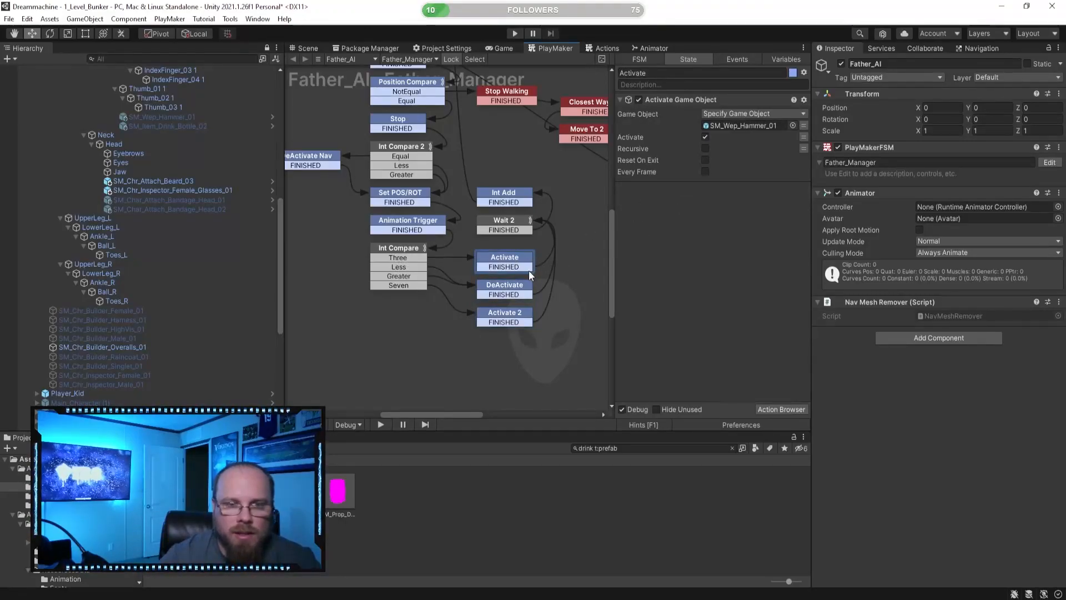
pyautogui.click(504, 319)
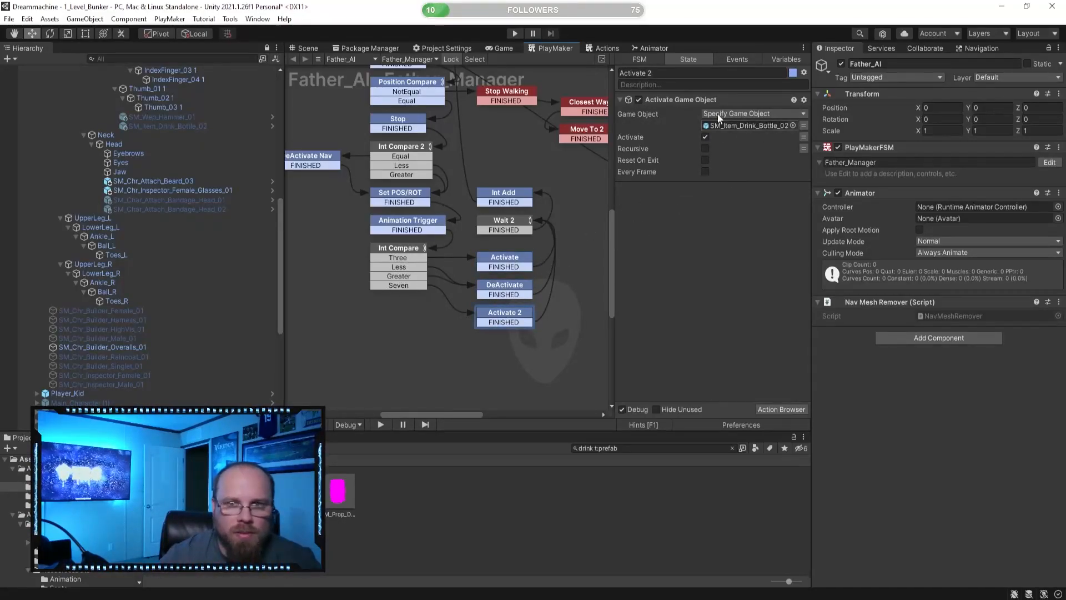
pyautogui.click(435, 383)
pyautogui.scroll(-5, 478, 242)
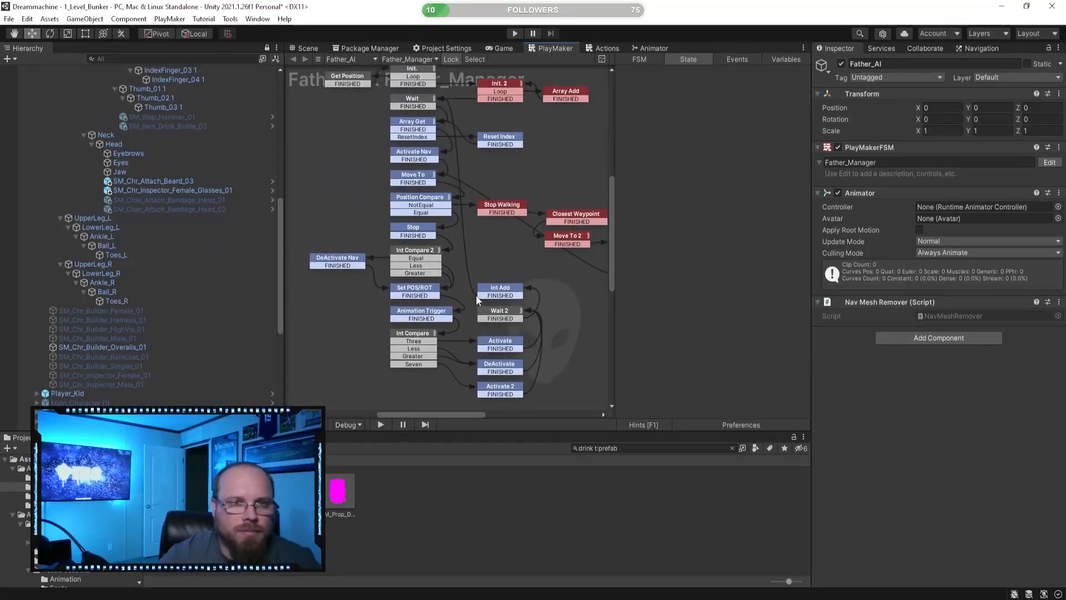
pyautogui.moveTo(491, 306); pyautogui.dragTo(476, 293, button='middle')
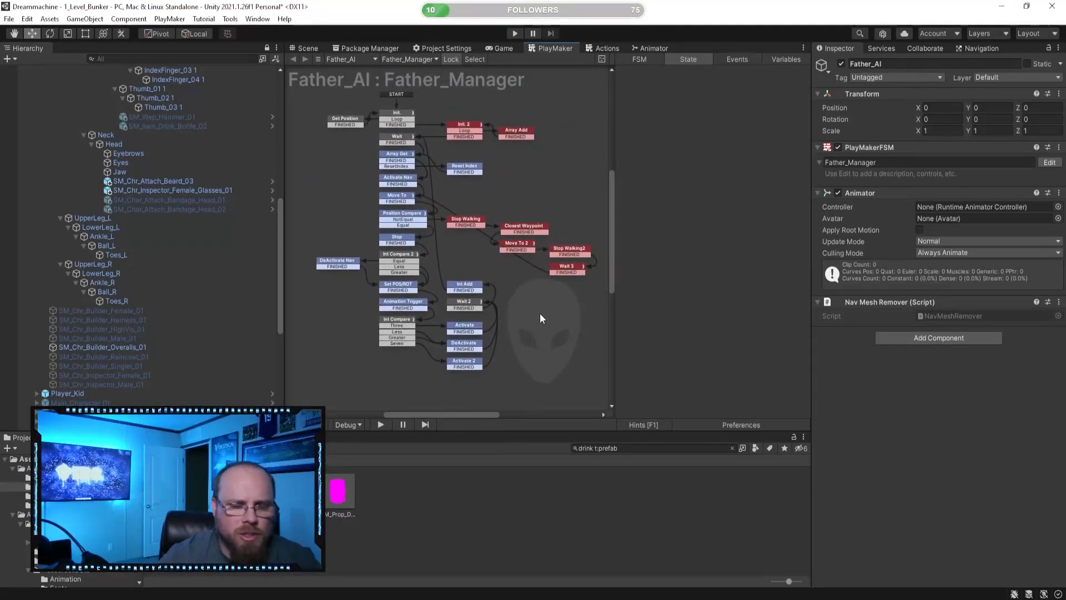
# - Collapse the SM_Chr_Builder_Overalls_01 object in the Hierarchy and start Play mode to test the father AI
pyautogui.click(304, 48)
pyautogui.scroll(-5, 444, 184)
pyautogui.scroll(10, 221, 202)
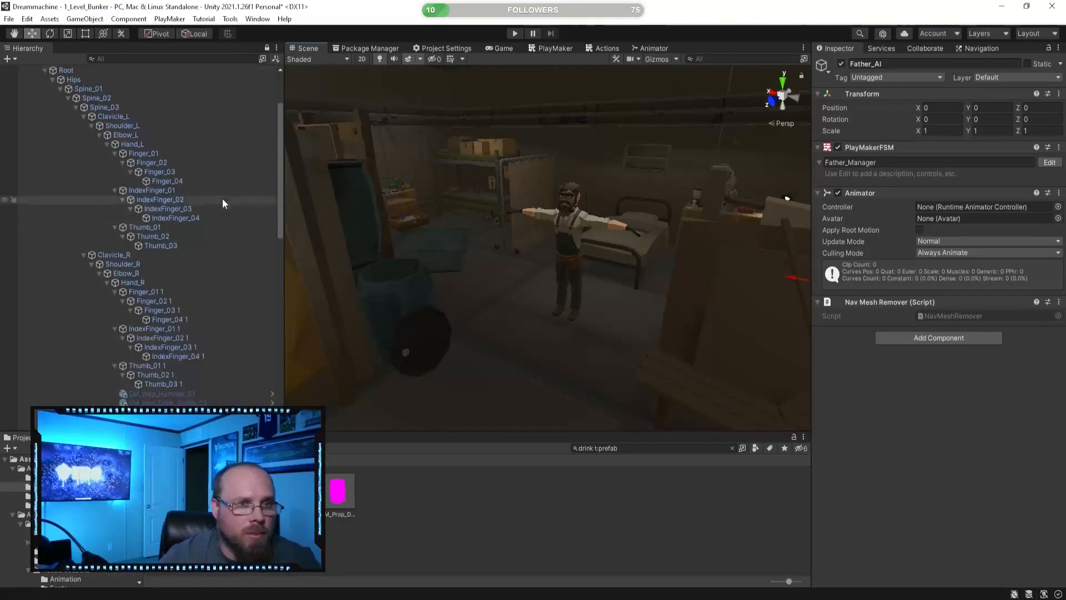
pyautogui.click(36, 143)
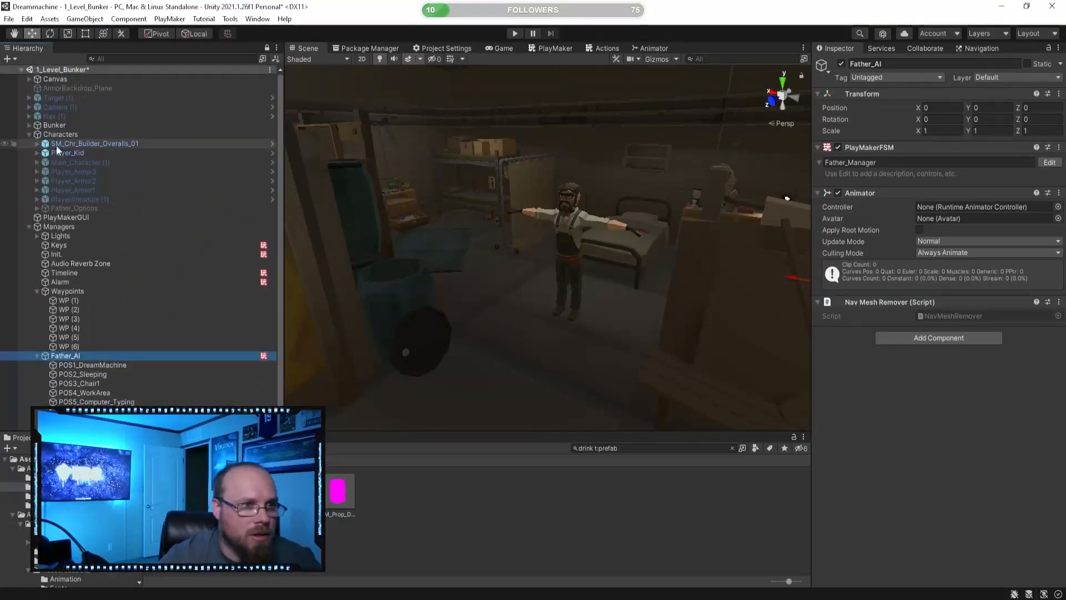
pyautogui.click(513, 34)
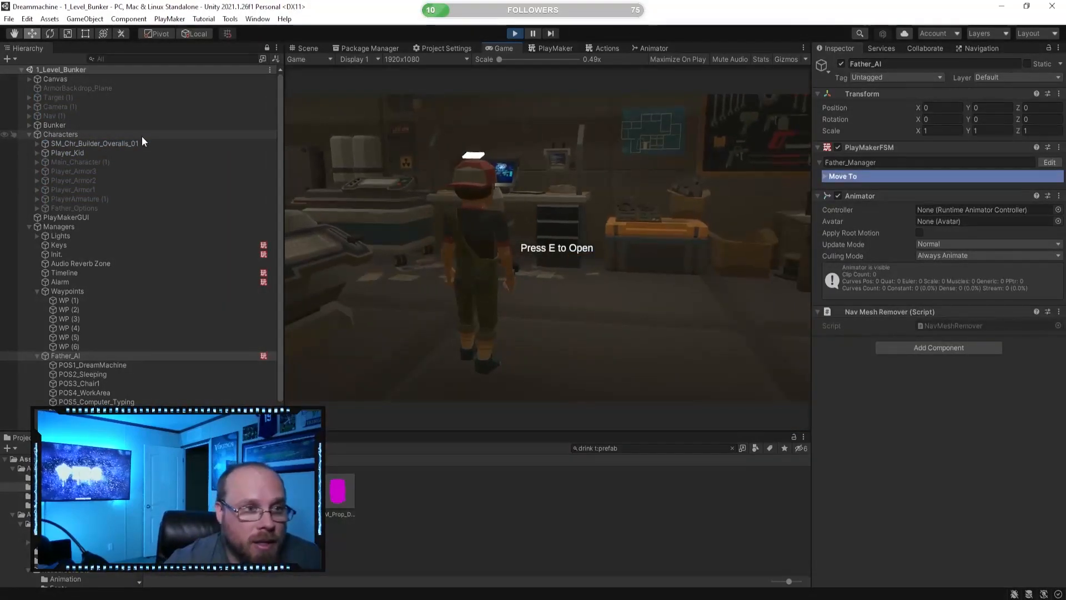
# - Set the Nav Mesh Agent speed of SM_Chr_Builder_Overalls_01 to 8 during play and follow the character in the Scene view
pyautogui.click(125, 146)
pyautogui.click(937, 427)
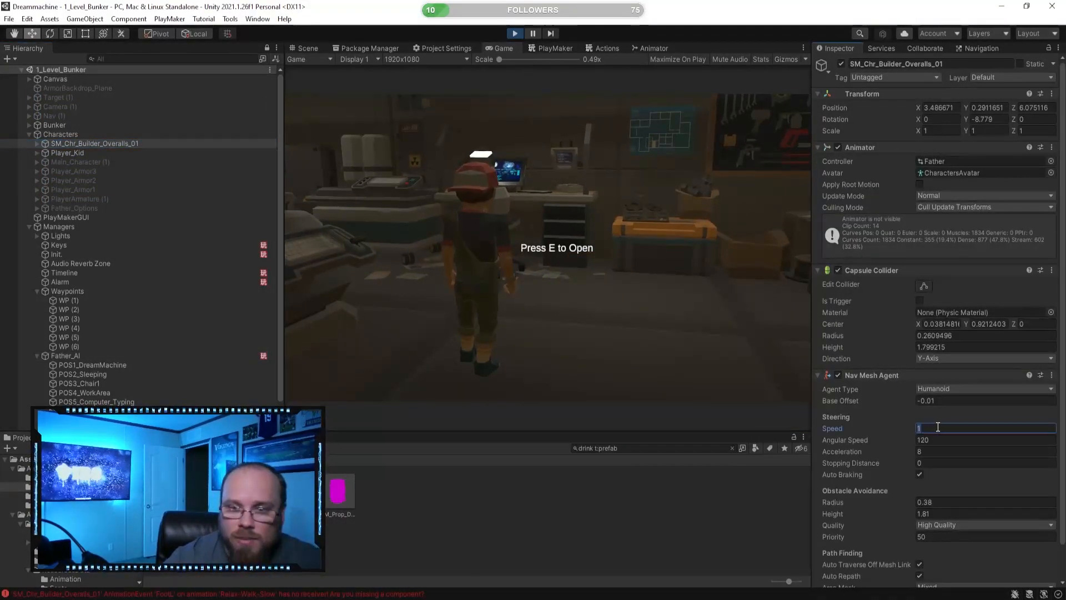
pyautogui.write('8')
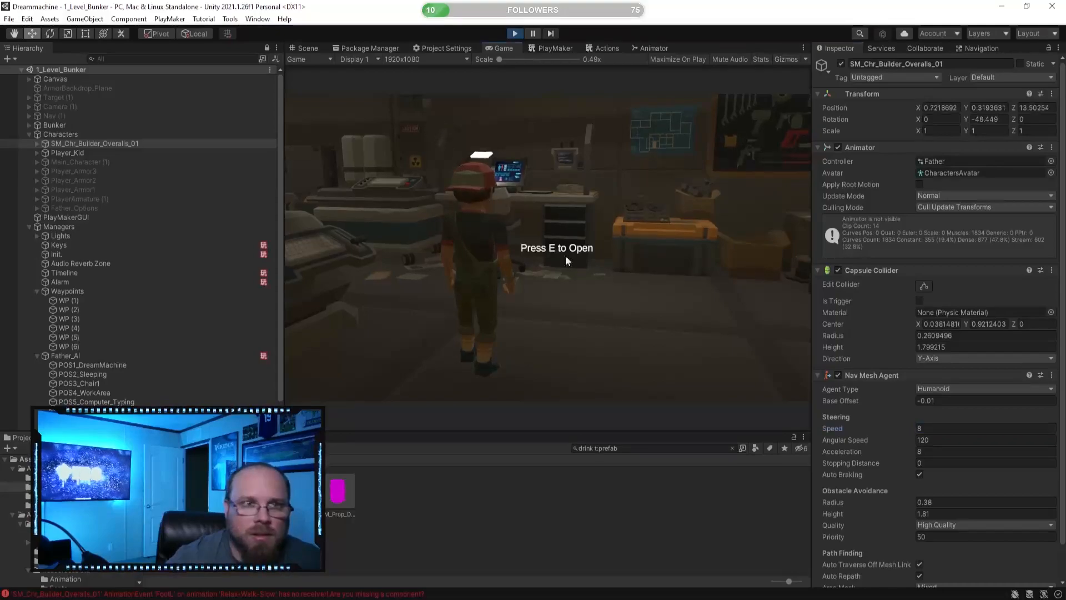
pyautogui.click(305, 48)
pyautogui.moveTo(536, 174); pyautogui.dragTo(466, 257, button='right')
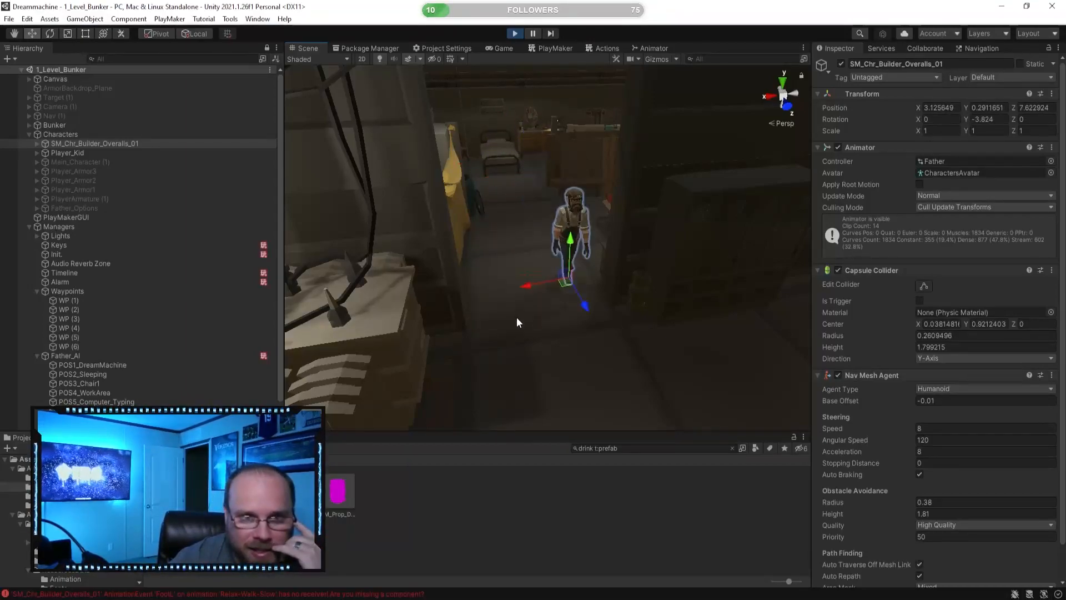
pyautogui.moveTo(528, 316); pyautogui.dragTo(468, 256, button='right')
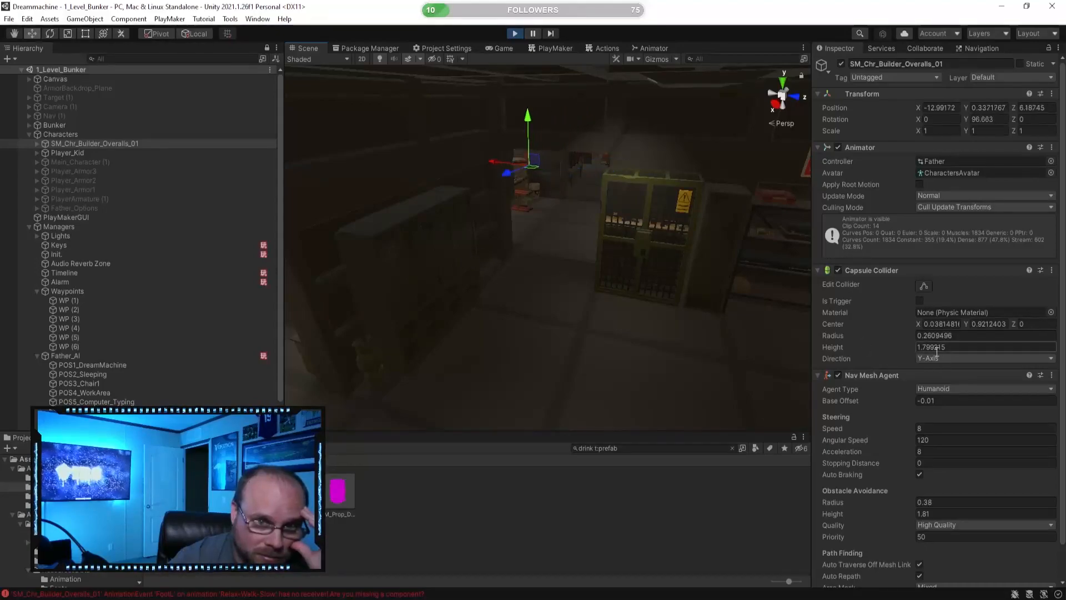
# - Set the running character's Nav Mesh Agent speed to 7 and track its movement through the bunker
pyautogui.click(955, 423)
pyautogui.write('7')
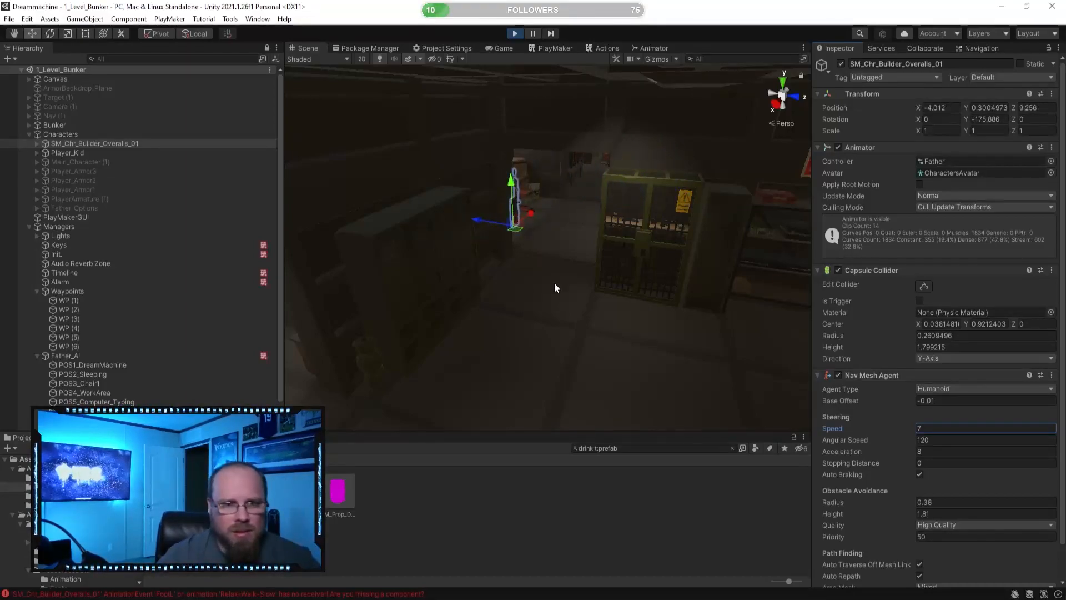
pyautogui.moveTo(553, 288)
pyautogui.mouseDown(button='right')
pyautogui.moveTo(567, 309)
pyautogui.moveTo(519, 309)
pyautogui.moveTo(549, 290)
pyautogui.mouseUp(button='right')
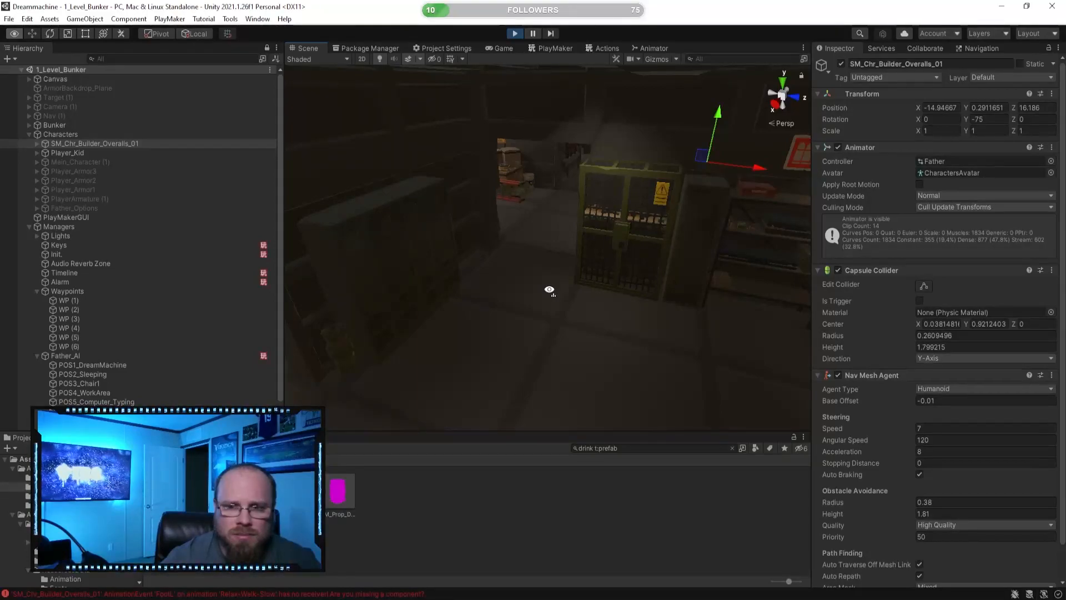
pyautogui.moveTo(549, 290); pyautogui.dragTo(410, 326, button='right')
# - Set the running character's Nav Mesh Agent speed to 1 and view the father up close in the Scene view
pyautogui.click(924, 428)
pyautogui.write('1')
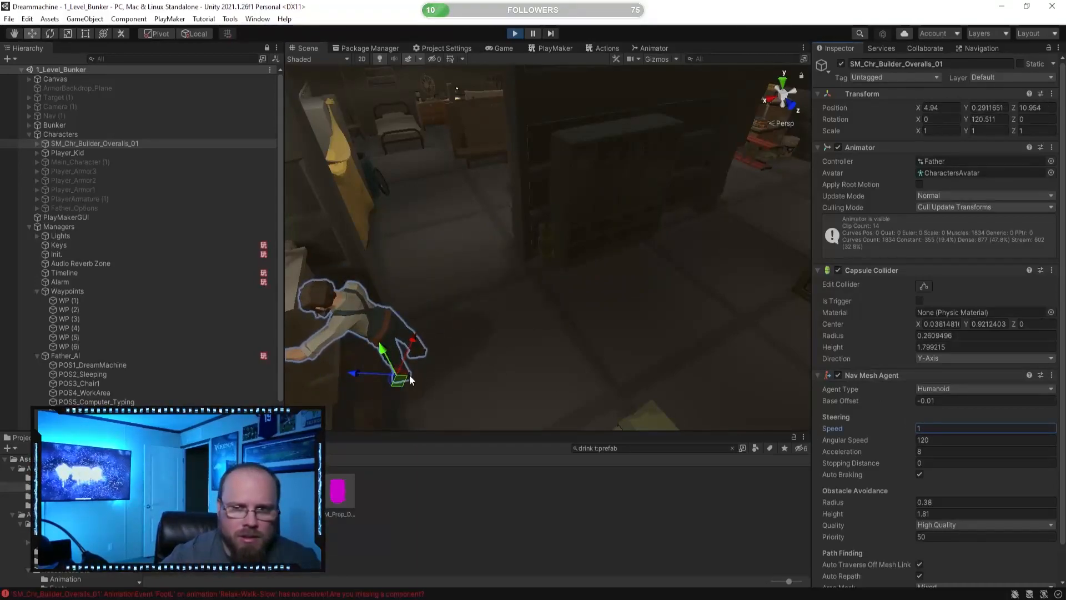
pyautogui.moveTo(551, 340); pyautogui.dragTo(563, 292, button='right')
pyautogui.moveTo(425, 333)
pyautogui.keyDown('alt'); pyautogui.mouseDown()
pyautogui.moveTo(504, 291)
pyautogui.moveTo(149, 359)
pyautogui.moveTo(430, 349)
pyautogui.mouseUp(); pyautogui.keyUp('alt')
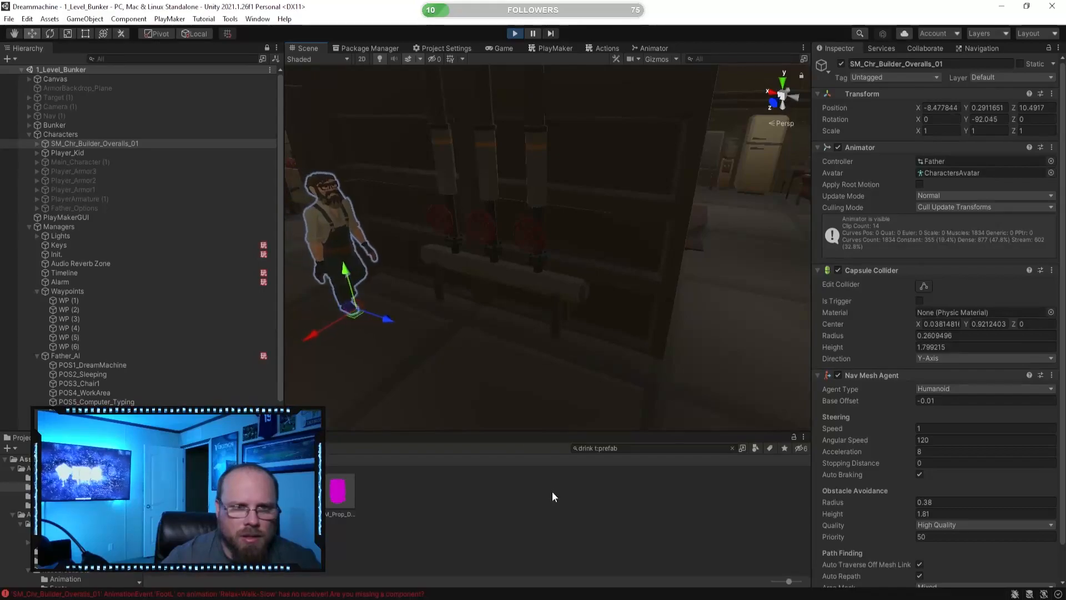
# - Follow the father on his walk past the pod to the stool area, checking for obstructions, and stop Play mode
pyautogui.press('d')
pyautogui.press('s')
pyautogui.moveTo(542, 351); pyautogui.dragTo(257, 341, button='right')
pyautogui.press('s')
pyautogui.press('d')
pyautogui.click(526, 353)
pyautogui.press('d')
pyautogui.press('w')
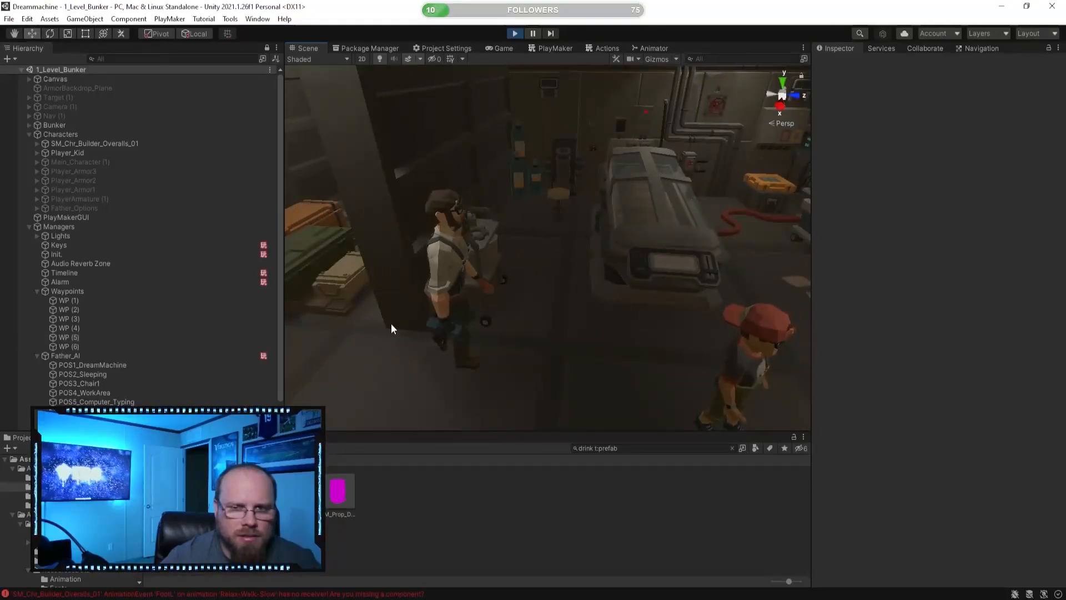
pyautogui.moveTo(488, 285)
pyautogui.mouseDown(button='right')
pyautogui.moveTo(528, 267)
pyautogui.moveTo(508, 289)
pyautogui.mouseUp(button='right')
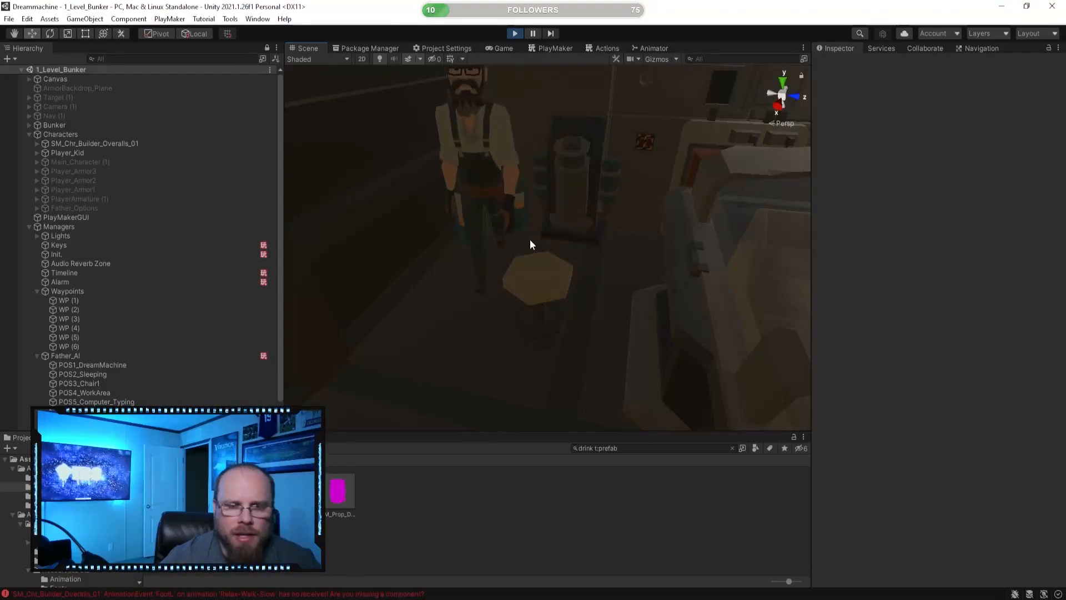
pyautogui.moveTo(538, 239); pyautogui.dragTo(538, 219, button='right')
pyautogui.click(516, 33)
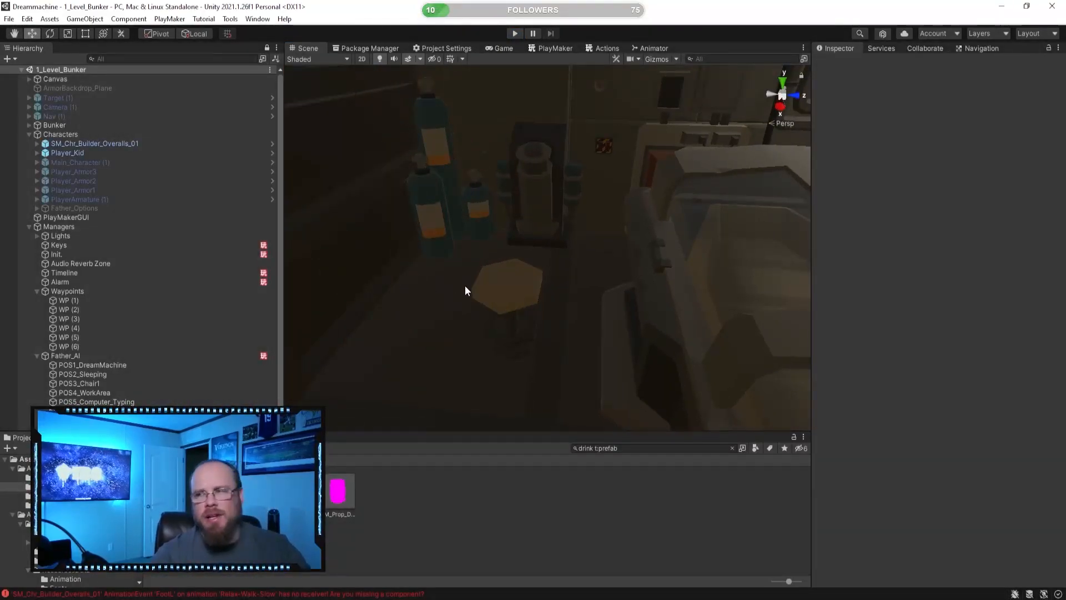
# - Move the SM_Prop_Stool_01 stool from beside the blue bottles to the opposite side of the pod, near the red hose
pyautogui.moveTo(552, 288); pyautogui.dragTo(410, 237, button='right')
pyautogui.click(516, 303)
pyautogui.moveTo(491, 298); pyautogui.dragTo(608, 145, button='right')
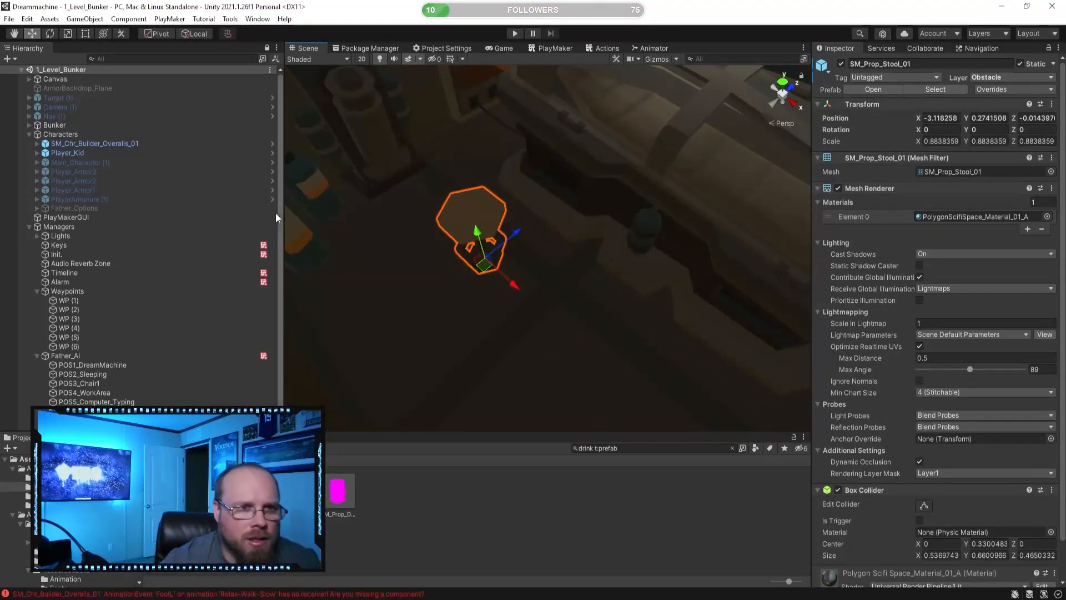
pyautogui.moveTo(511, 270); pyautogui.dragTo(630, 272, button='right')
pyautogui.moveTo(572, 293); pyautogui.dragTo(258, 254, button='right')
pyautogui.press('w')
pyautogui.moveTo(540, 244); pyautogui.dragTo(701, 268)
pyautogui.moveTo(701, 268); pyautogui.dragTo(549, 297, button='right')
pyautogui.moveTo(549, 293)
pyautogui.mouseDown()
pyautogui.moveTo(581, 278)
pyautogui.moveTo(568, 285)
pyautogui.mouseUp()
pyautogui.click(646, 488)
pyautogui.moveTo(518, 300); pyautogui.dragTo(611, 208, button='right')
# - Rebake the NavMesh for the moved stool and inspect the walkable areas on both sides of the pod
pyautogui.click(978, 48)
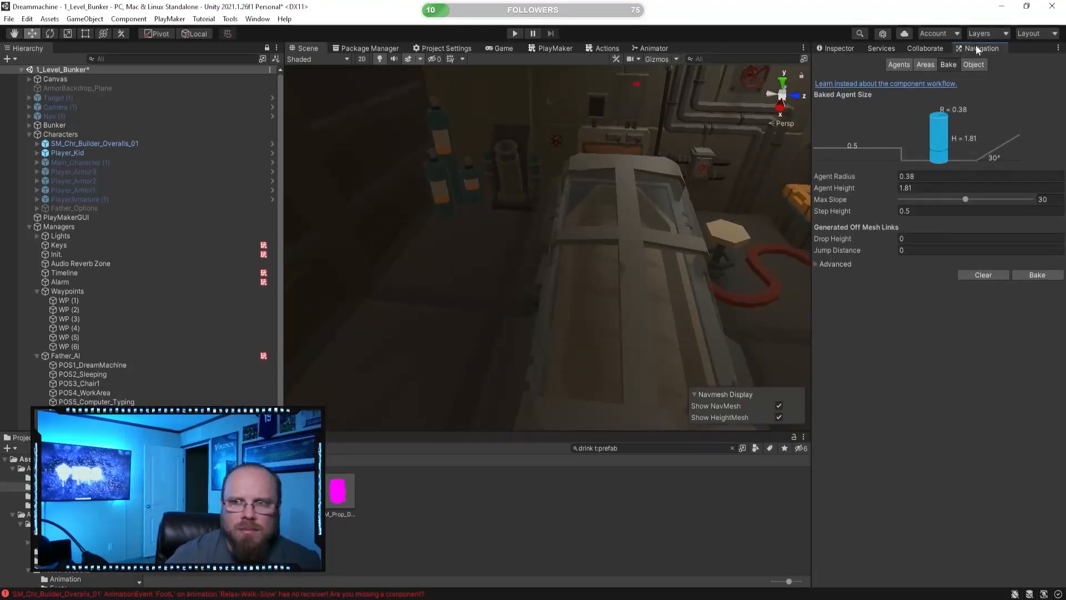
pyautogui.moveTo(533, 233); pyautogui.dragTo(598, 242, button='right')
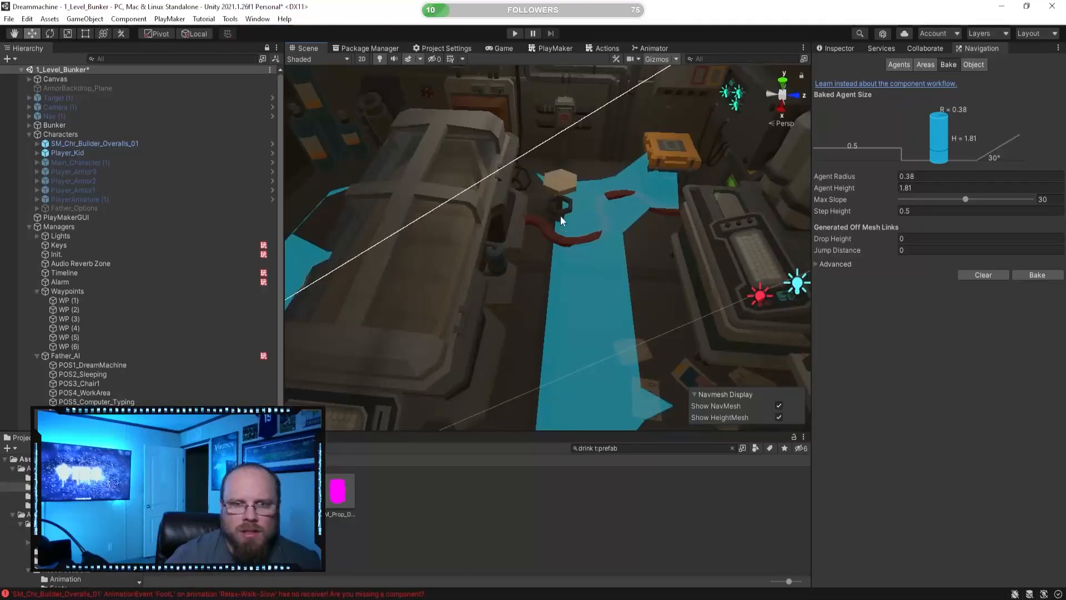
pyautogui.moveTo(614, 180); pyautogui.dragTo(351, 213, button='right')
pyautogui.moveTo(550, 245); pyautogui.dragTo(595, 263, button='right')
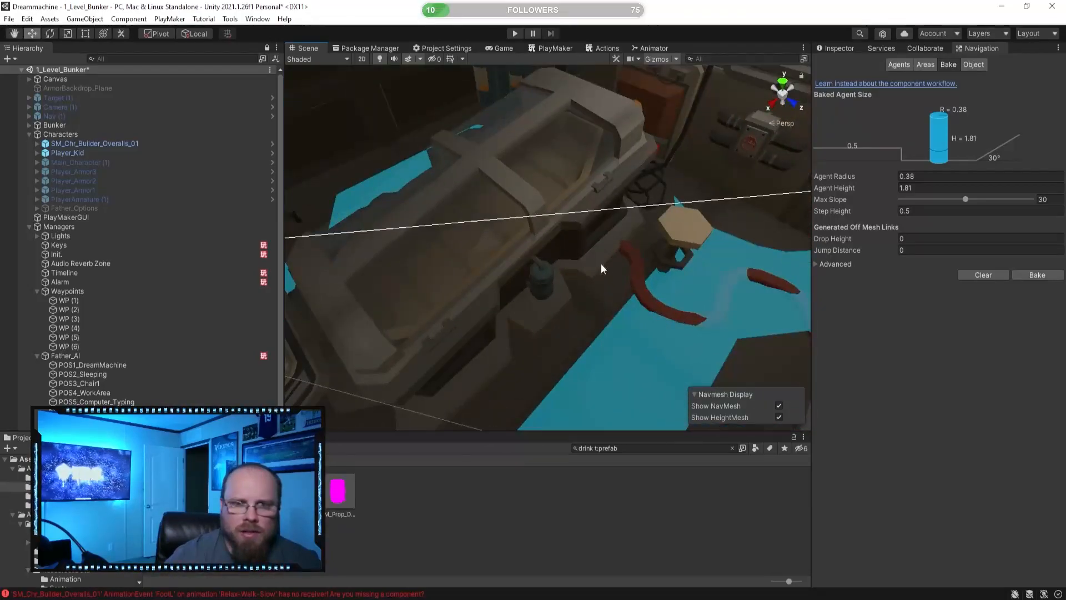
pyautogui.click(1037, 275)
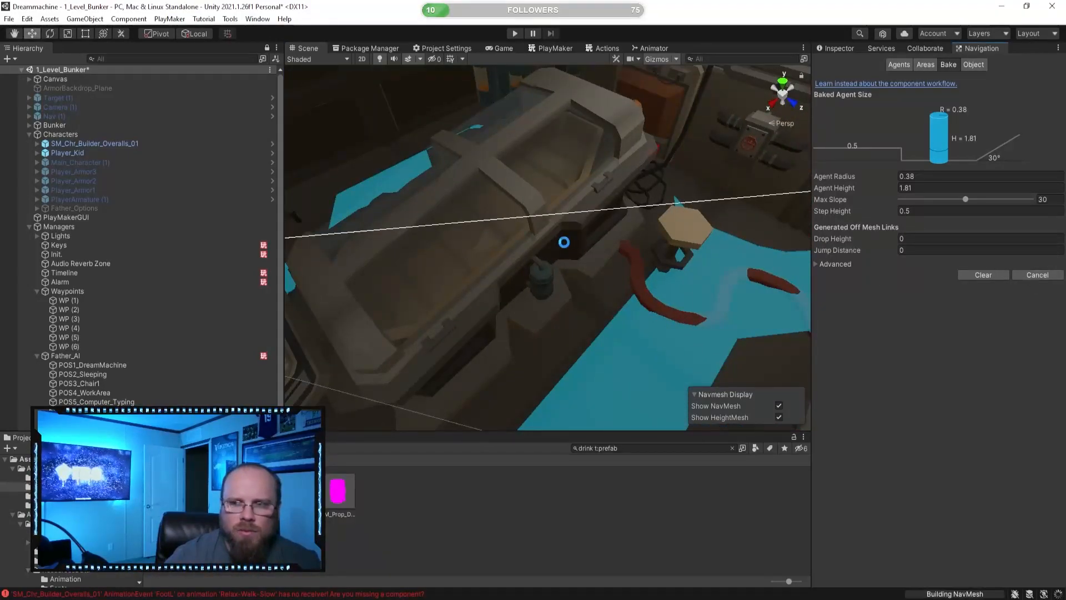
pyautogui.moveTo(589, 235); pyautogui.dragTo(726, 234, button='right')
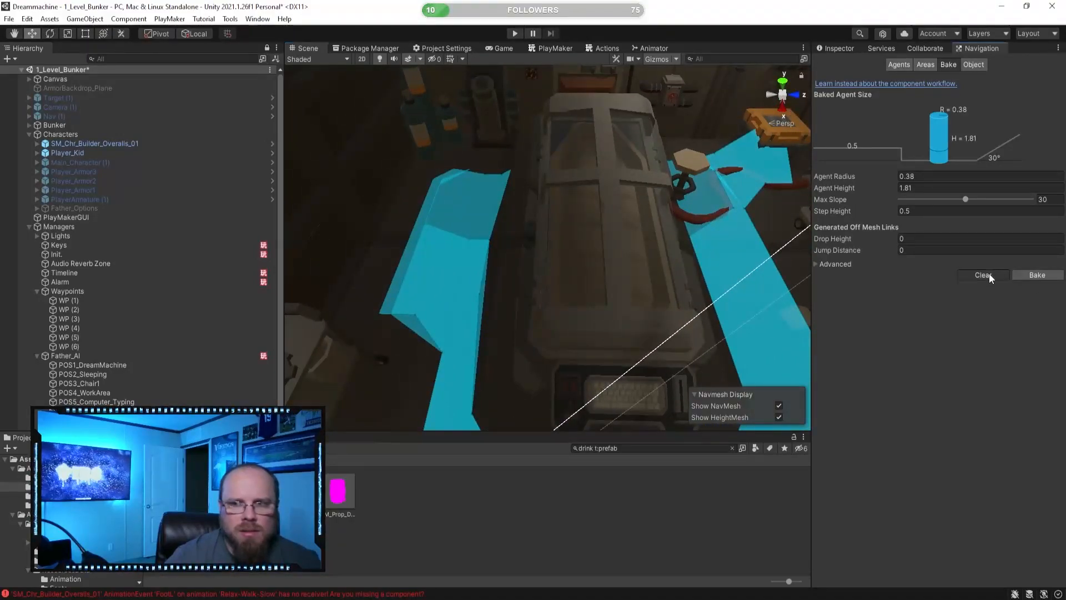
pyautogui.moveTo(756, 271); pyautogui.dragTo(598, 251, button='right')
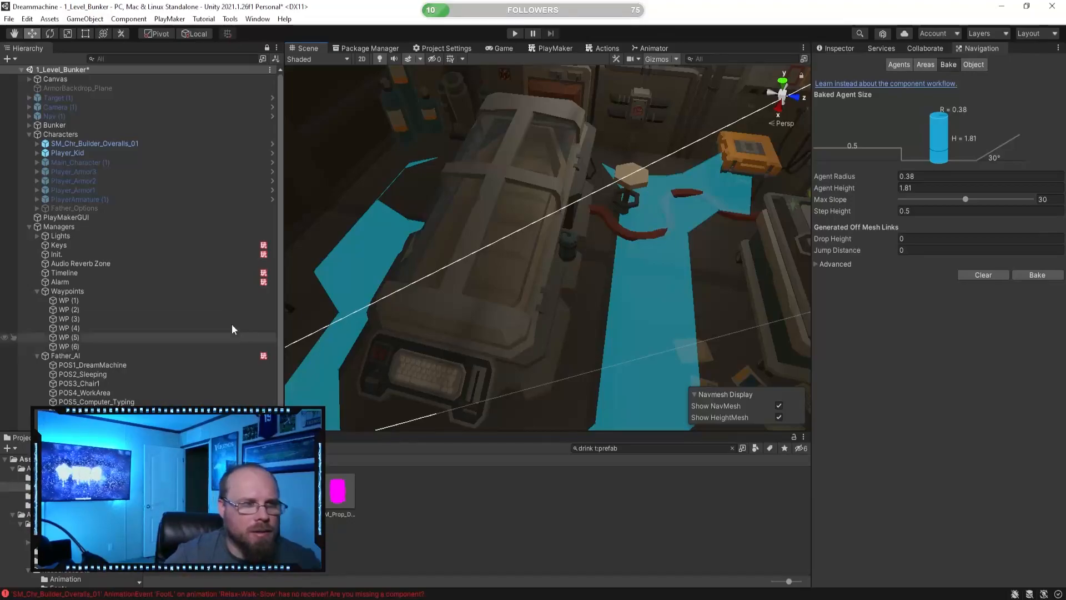
# - Add a new state to the Father_Manager FSM in the empty area above the Init. 2 state
pyautogui.click(544, 50)
pyautogui.moveTo(578, 189); pyautogui.dragTo(545, 363, button='middle')
pyautogui.rightClick(512, 185)
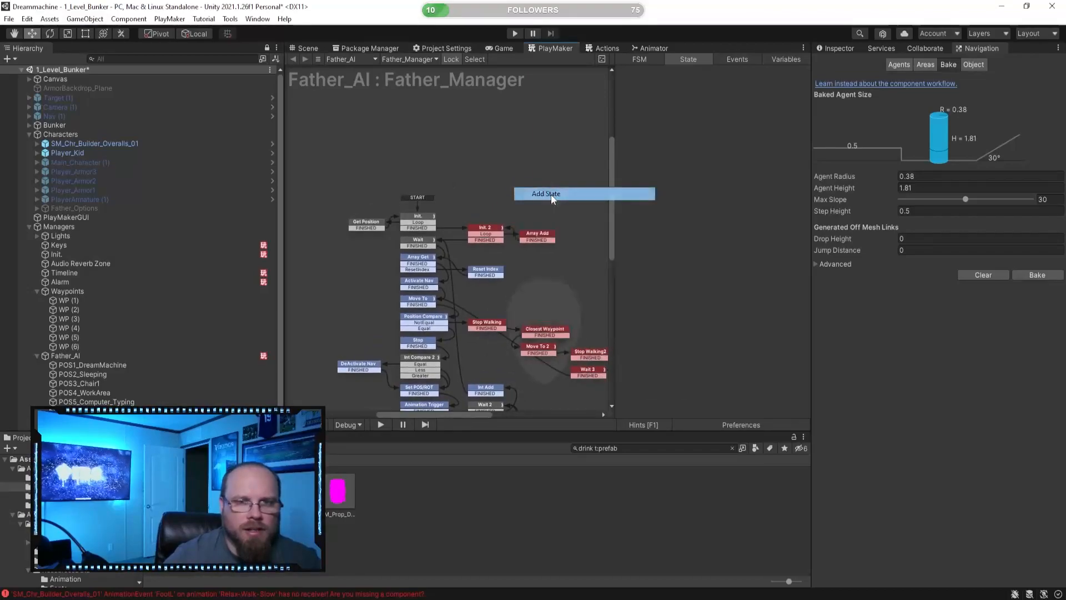
pyautogui.click(548, 192)
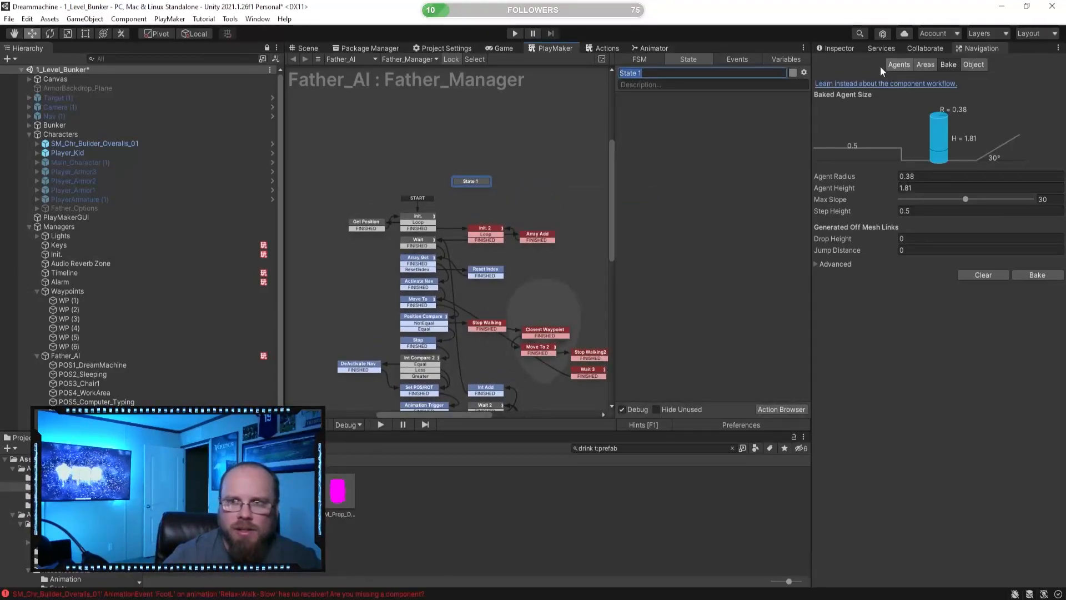
# - Set the new State 1 as the start state of the Father_Manager FSM
pyautogui.click(309, 48)
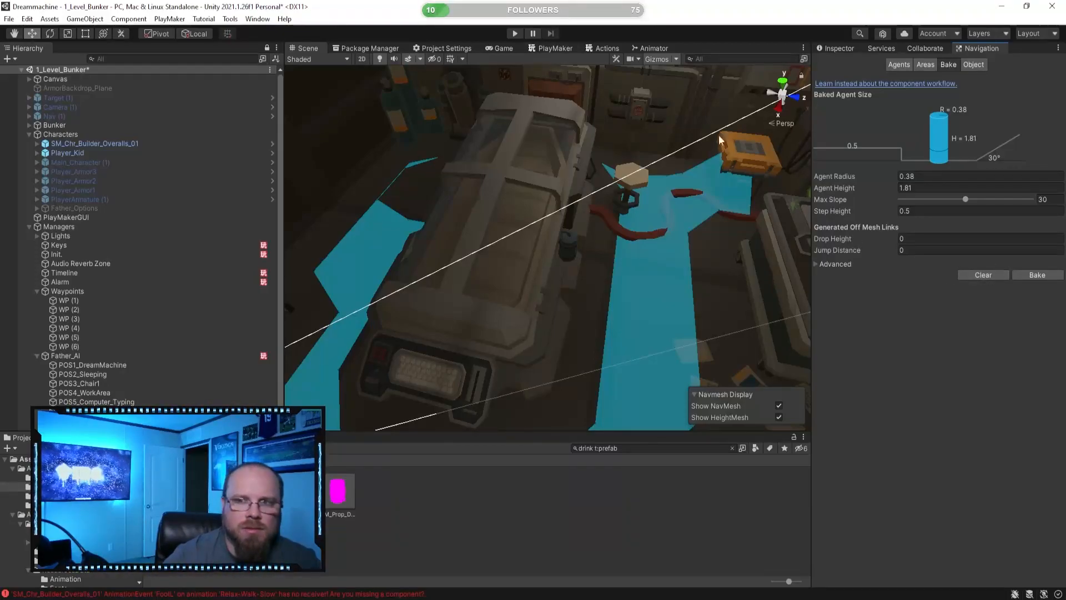
pyautogui.click(556, 50)
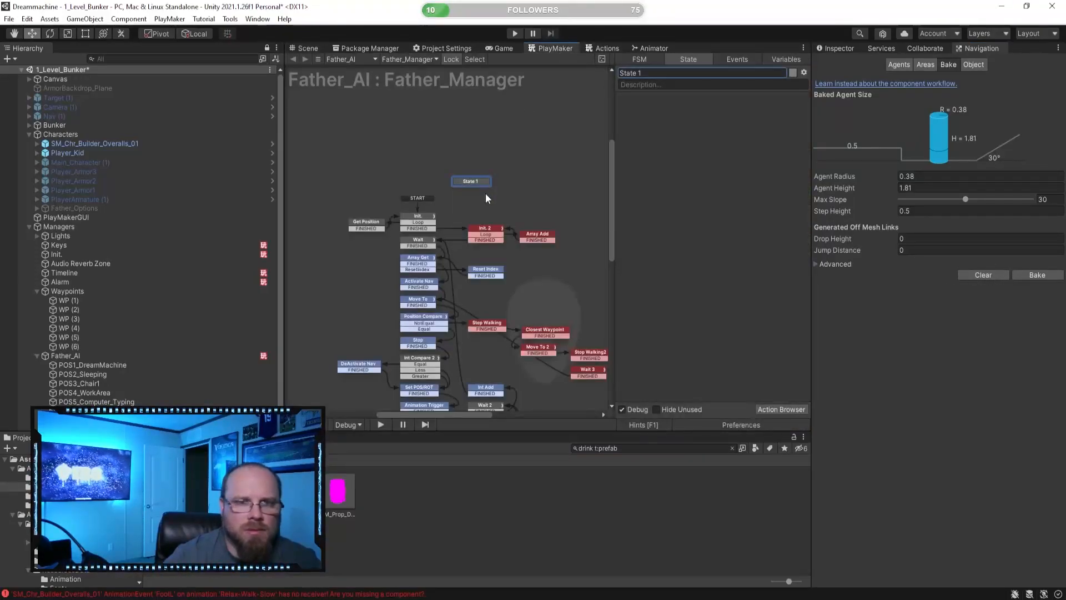
pyautogui.rightClick(475, 179)
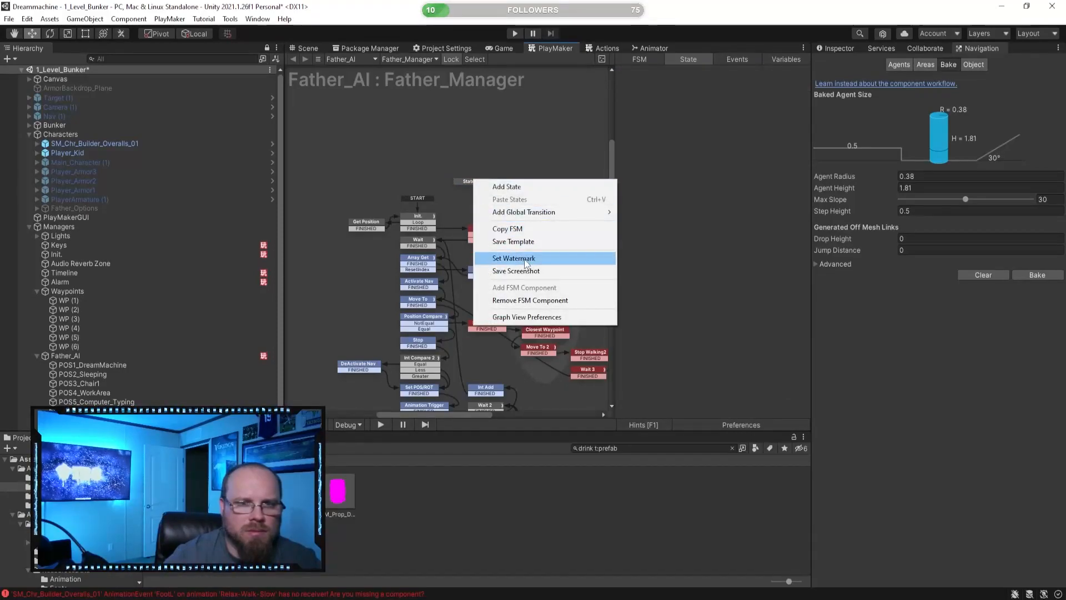
pyautogui.click(498, 142)
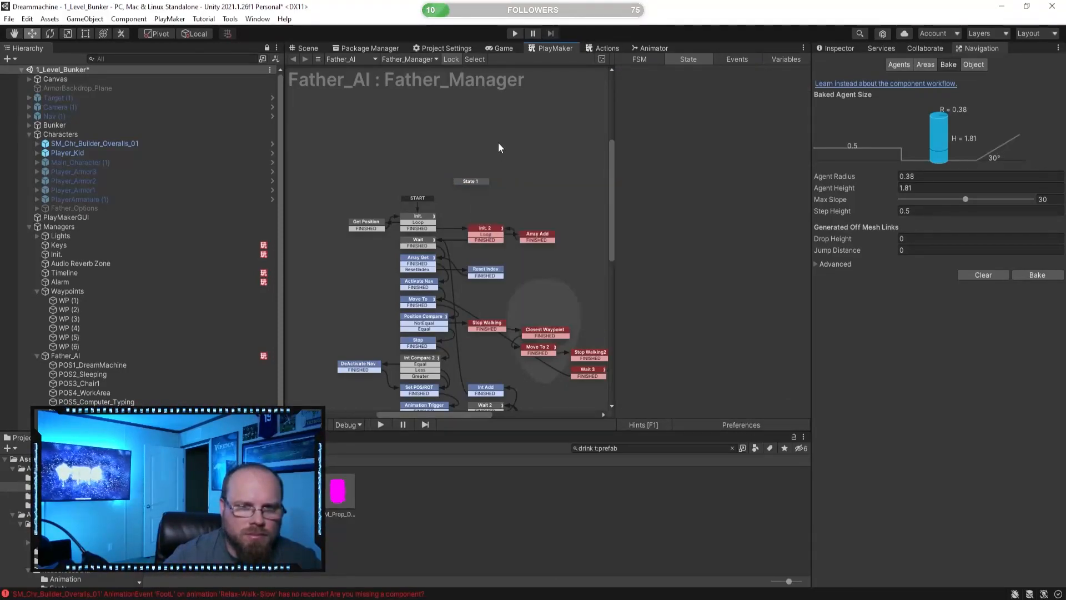
pyautogui.rightClick(472, 181)
pyautogui.click(514, 217)
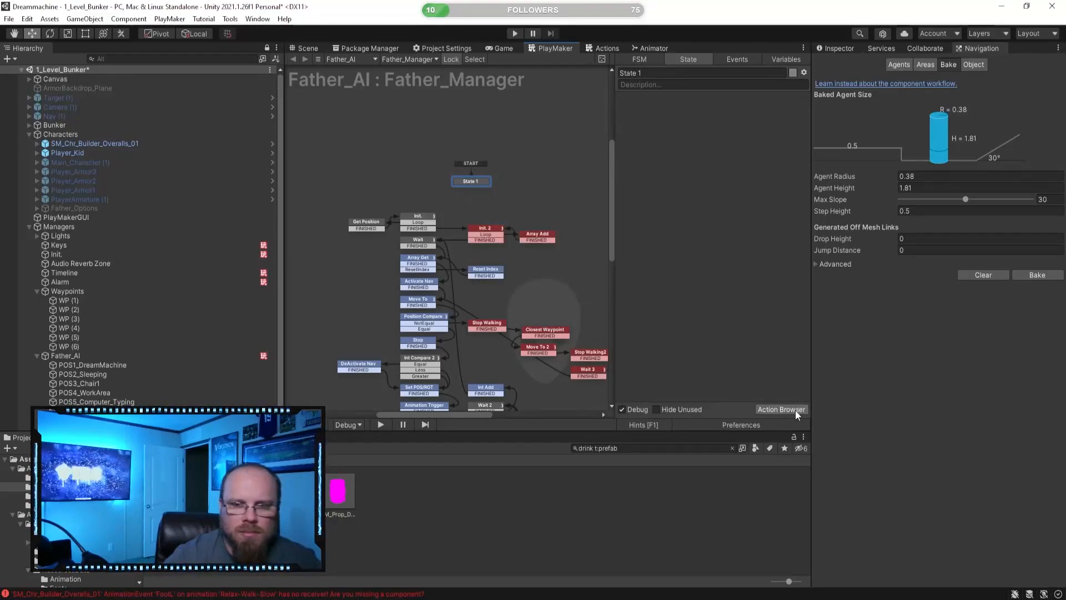
# - Add a Call Method action to State 1 of the Father_Manager FSM
pyautogui.click(781, 409)
pyautogui.write('ca')
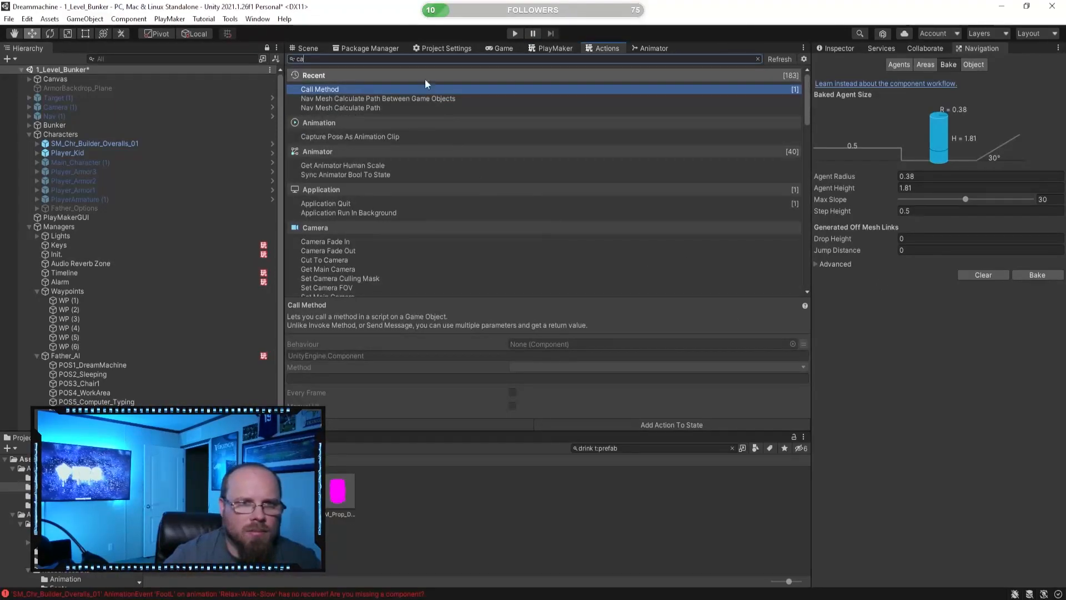
pyautogui.press('Return')
pyautogui.click(551, 48)
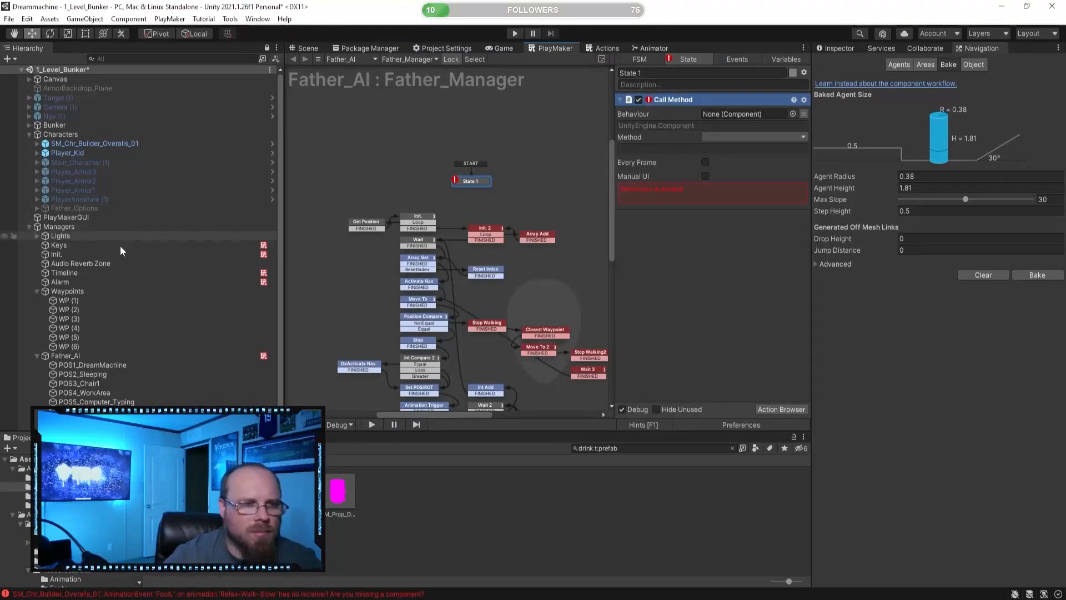
# - Try to assign the Father_AI object itself as the behaviour of the Call Method action
pyautogui.click(76, 355)
pyautogui.moveTo(75, 352); pyautogui.dragTo(736, 114)
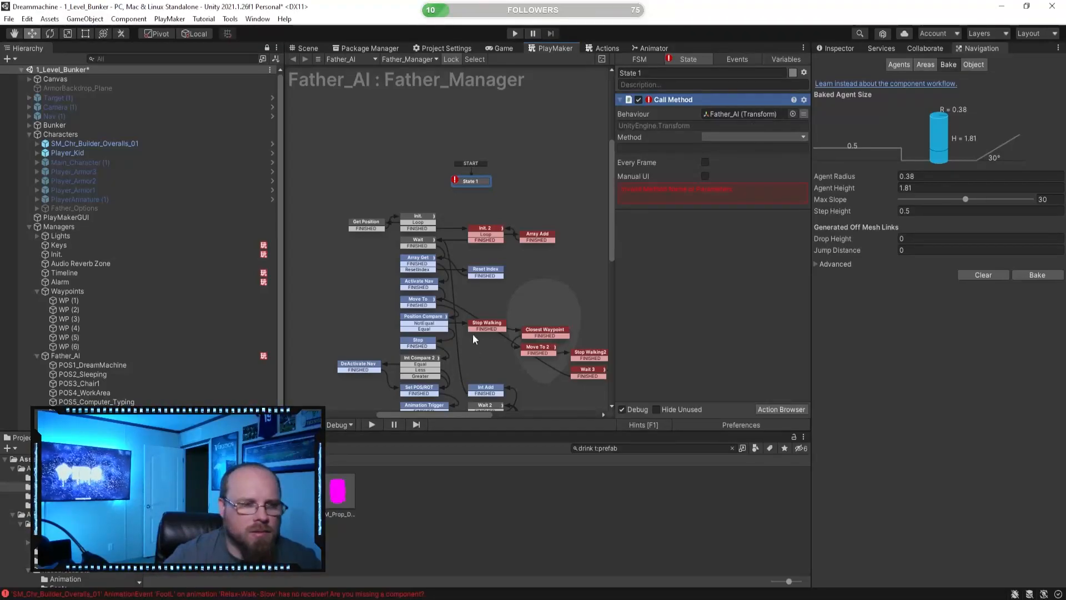
pyautogui.click(803, 113)
pyautogui.click(773, 116)
pyautogui.click(756, 228)
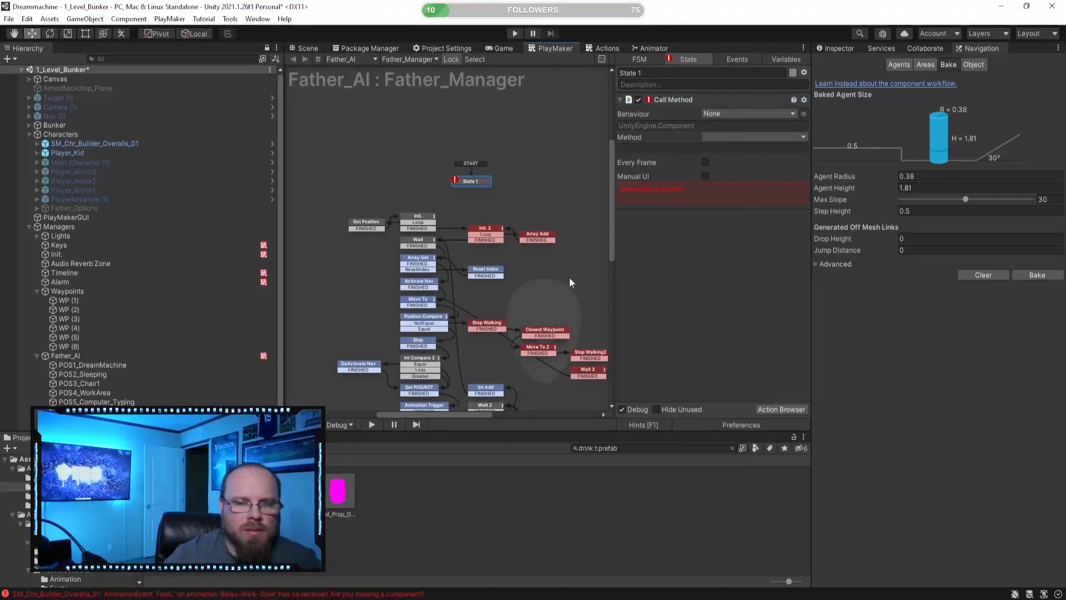
# - Assign Father_AI's Nav Mesh Remover component as the Call Method behaviour and choose the RemoveNavMeshData method
pyautogui.click(836, 49)
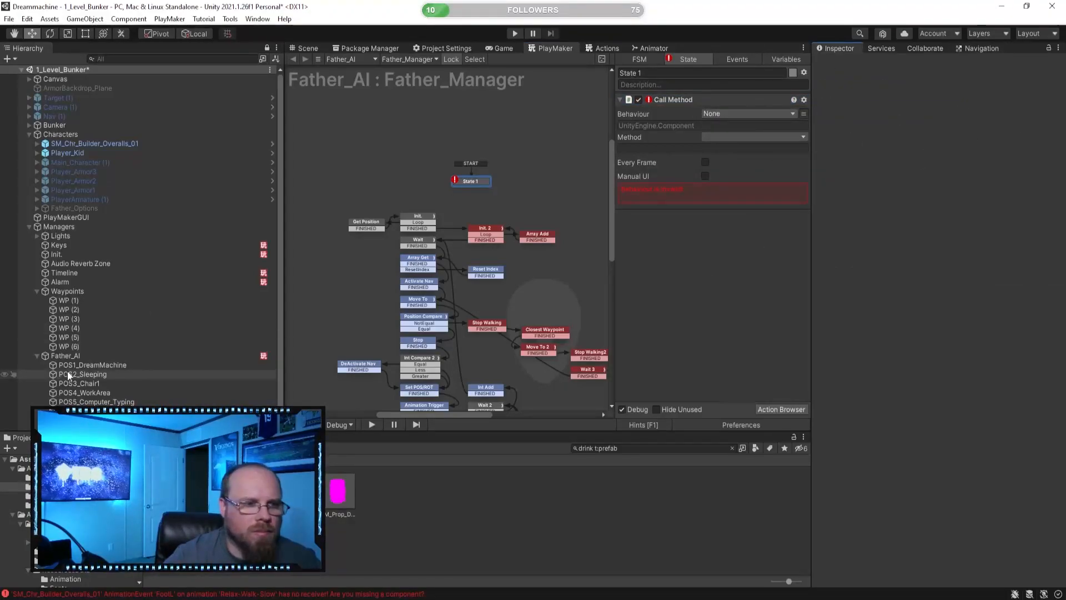
pyautogui.click(65, 356)
pyautogui.moveTo(883, 301); pyautogui.dragTo(805, 111)
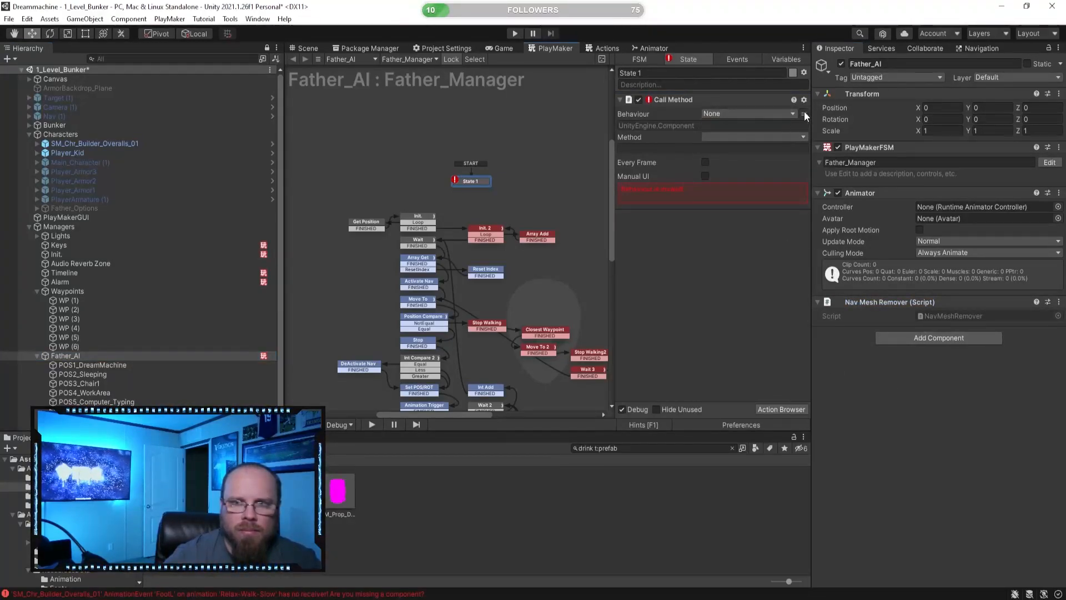
pyautogui.moveTo(731, 120); pyautogui.dragTo(731, 118)
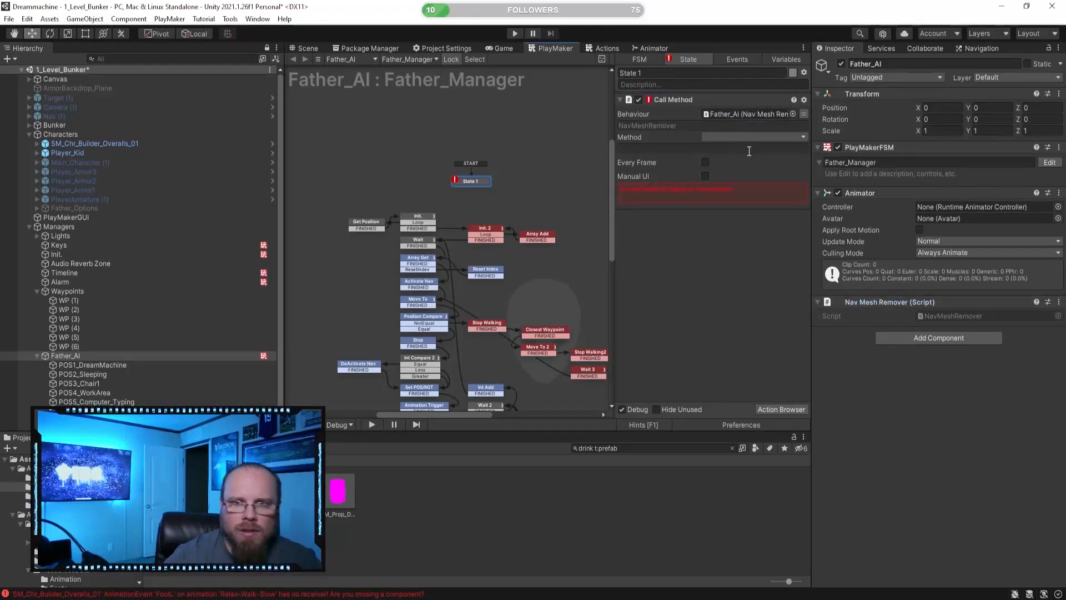
pyautogui.click(756, 137)
pyautogui.click(762, 150)
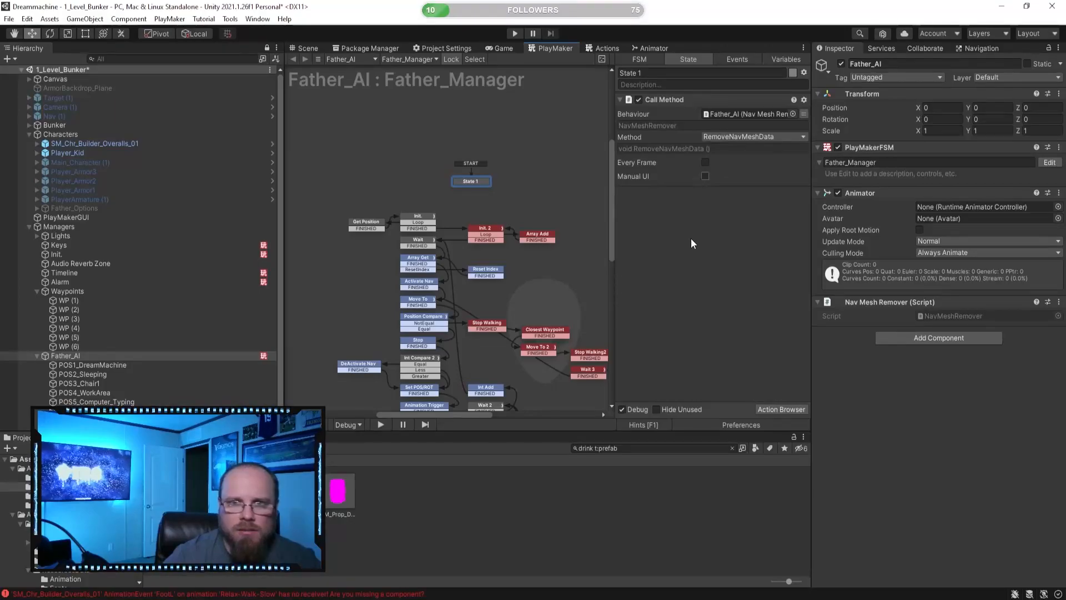
# - Rename State 1 of the Father_Manager FSM as RemoveNavMeshData
pyautogui.click(498, 188)
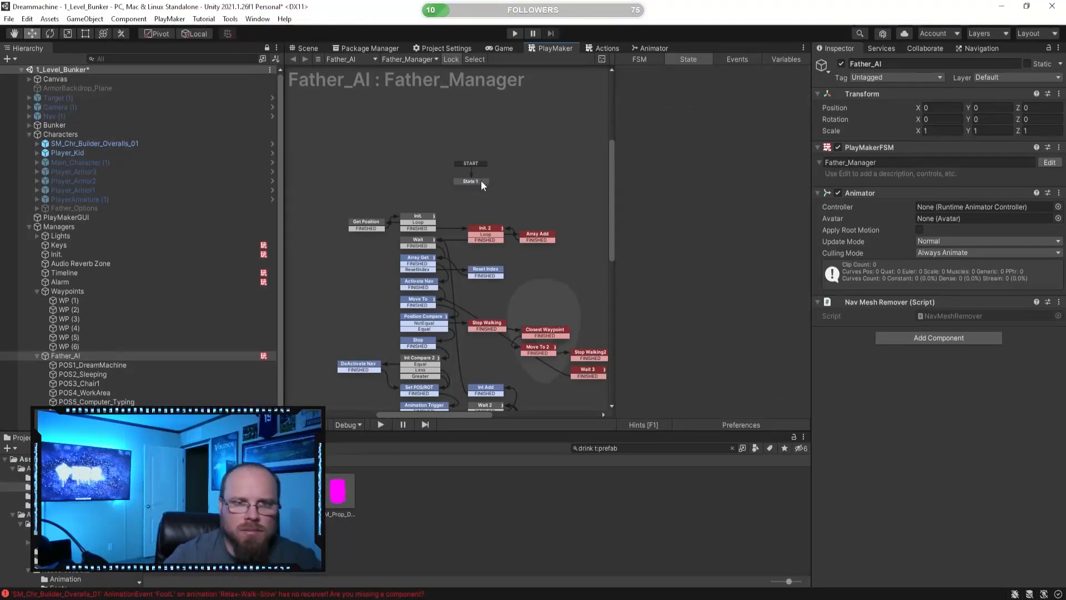
pyautogui.click(478, 181)
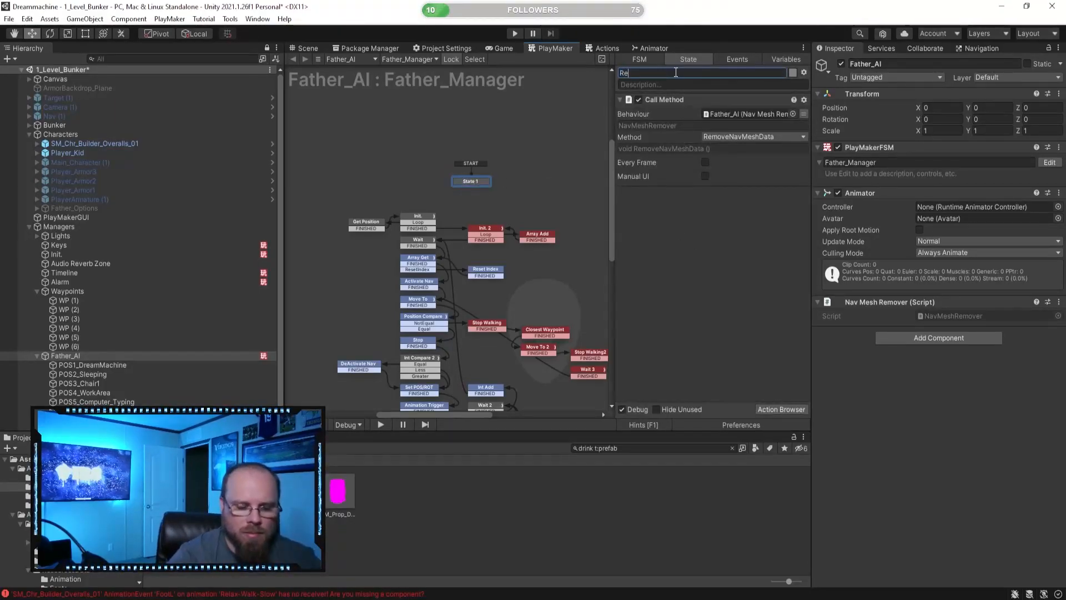
pyautogui.click(676, 72)
pyautogui.write('RemoveNavMeshData')
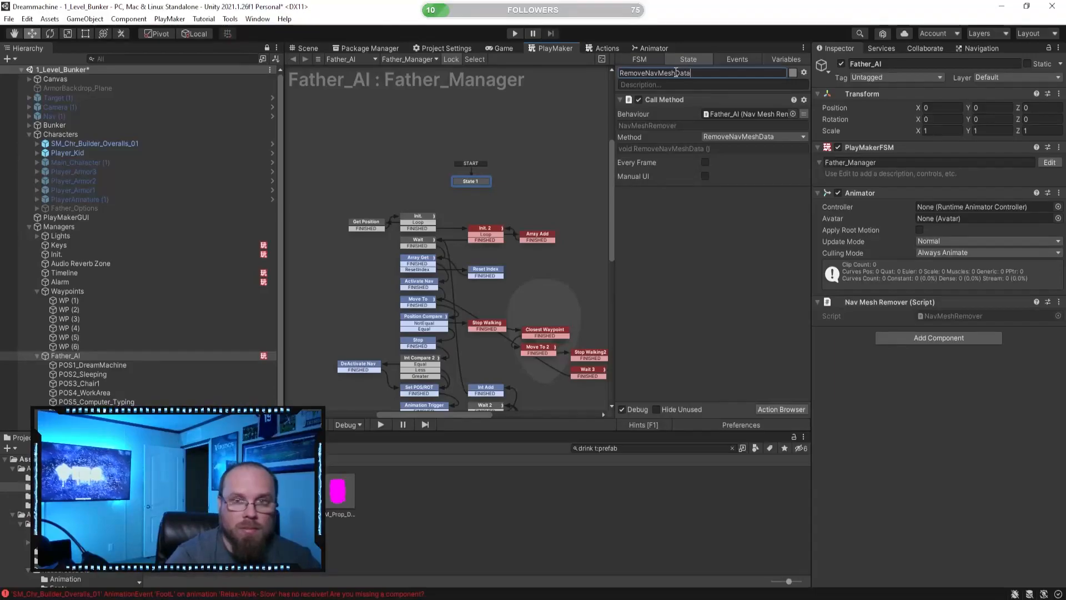
pyautogui.scroll(2, 519, 178)
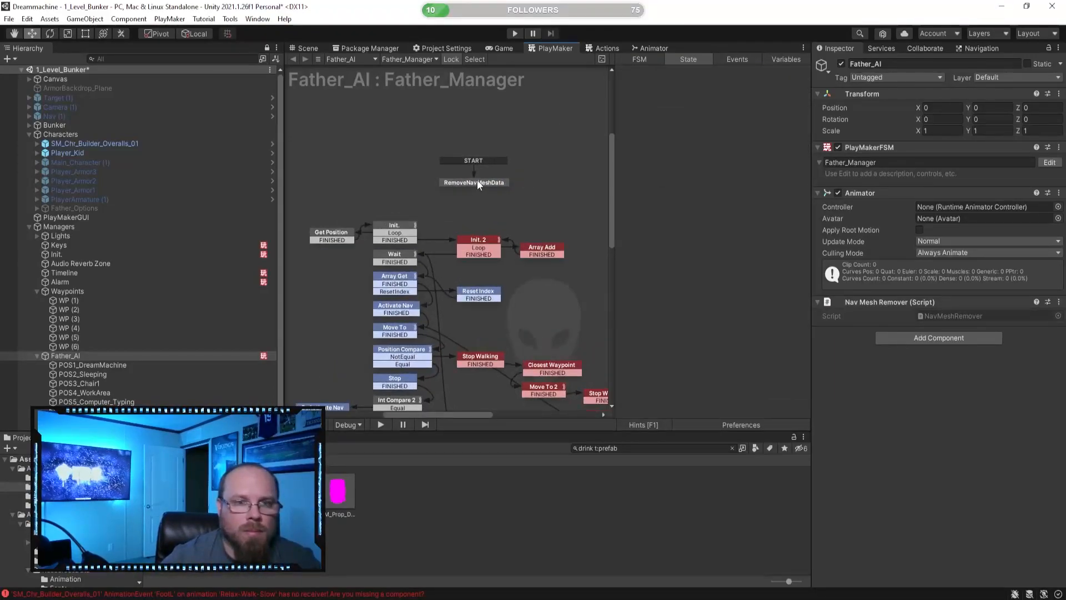
# - Run the scene briefly to execute the RemoveNavMeshData start state, stop it, and return to the FSM graph
pyautogui.click(519, 37)
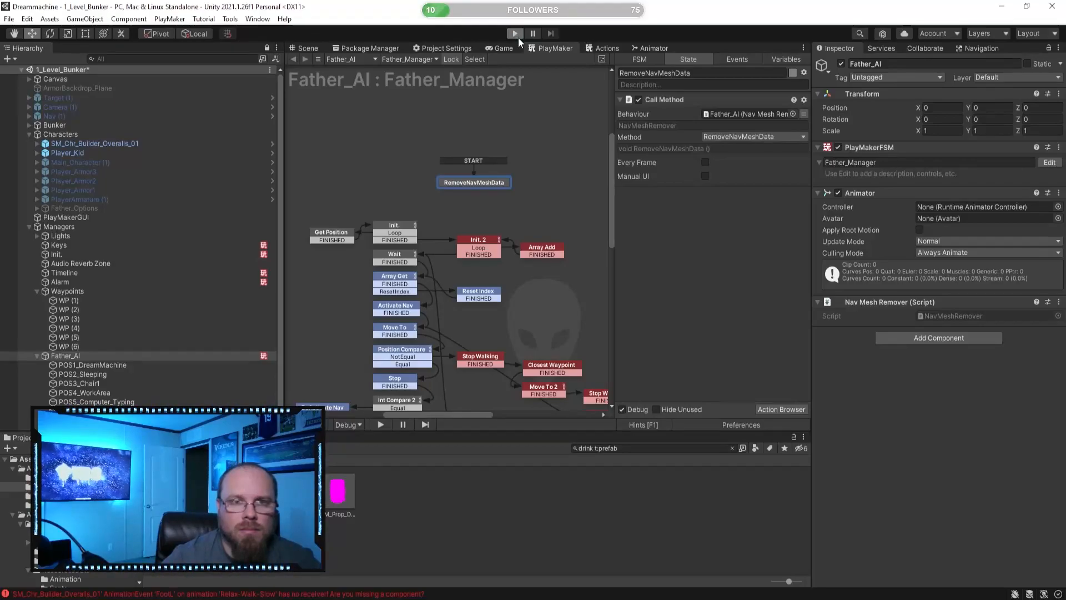
pyautogui.click(516, 34)
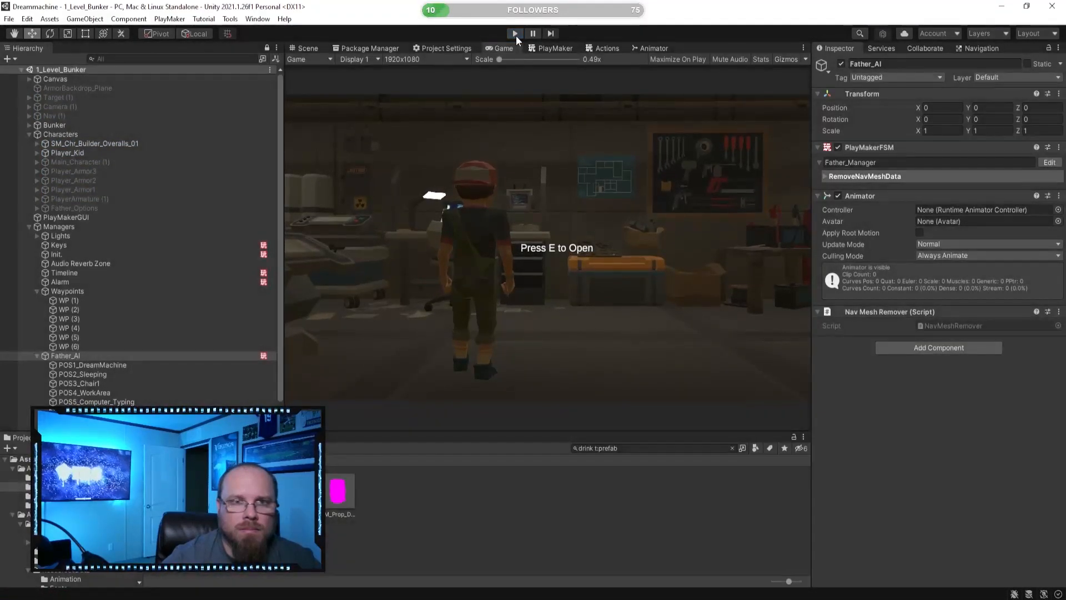
pyautogui.click(555, 48)
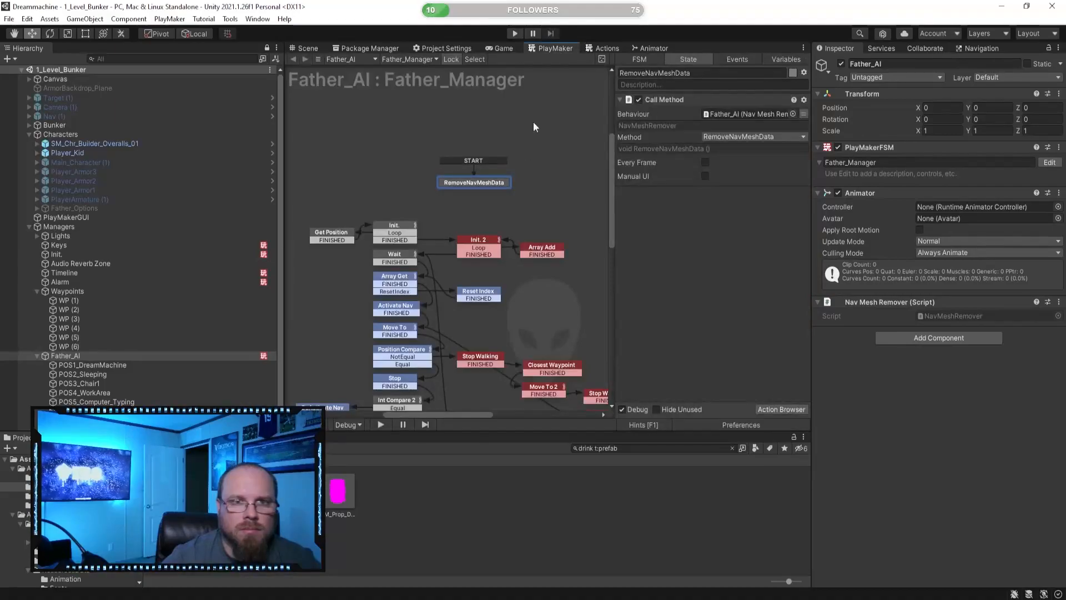
# - Make Init. the start state again and move the RemoveNavMeshData state to just above it
pyautogui.rightClick(405, 222)
pyautogui.click(439, 257)
pyautogui.click(481, 183)
pyautogui.moveTo(482, 182); pyautogui.dragTo(413, 193)
pyautogui.click(472, 187)
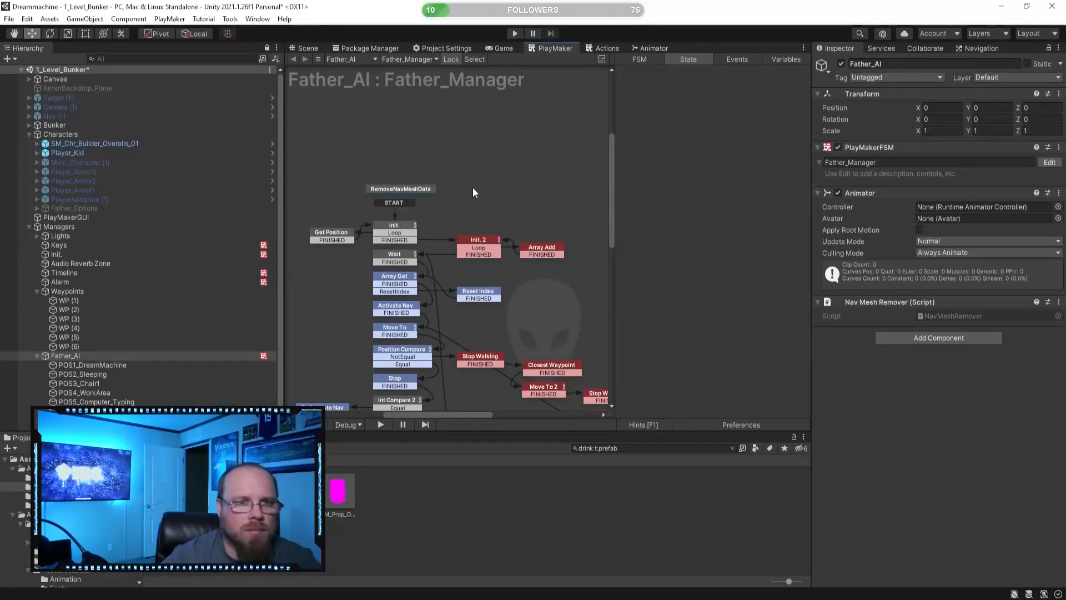
# - Bake a fresh NavMesh and inspect the walkable areas around the tool cart and the pod
pyautogui.moveTo(472, 188); pyautogui.dragTo(524, 140, button='middle')
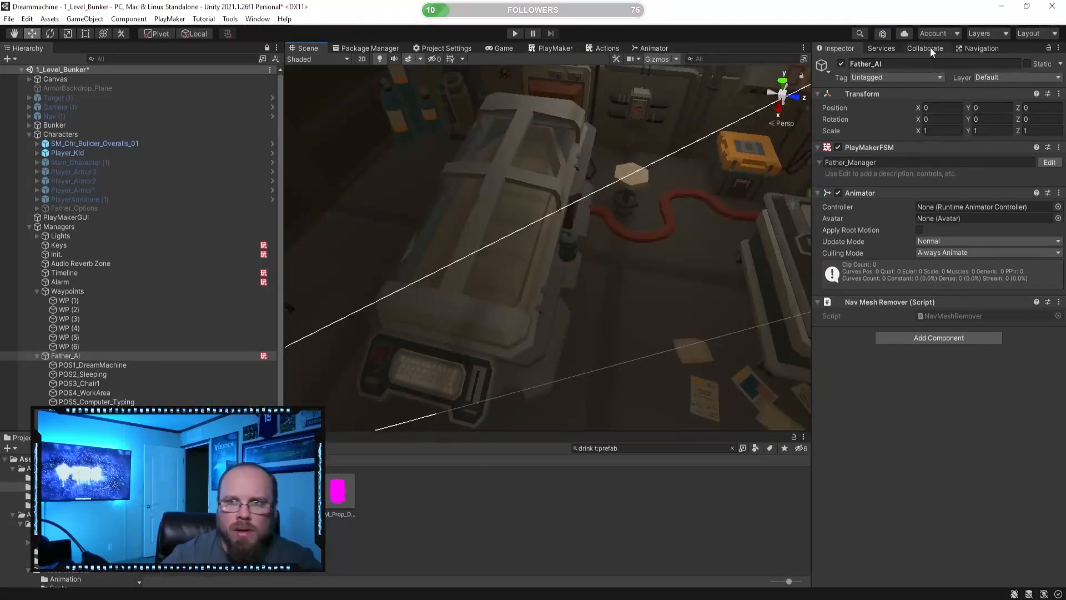
pyautogui.click(965, 49)
pyautogui.moveTo(627, 136); pyautogui.dragTo(545, 148, button='right')
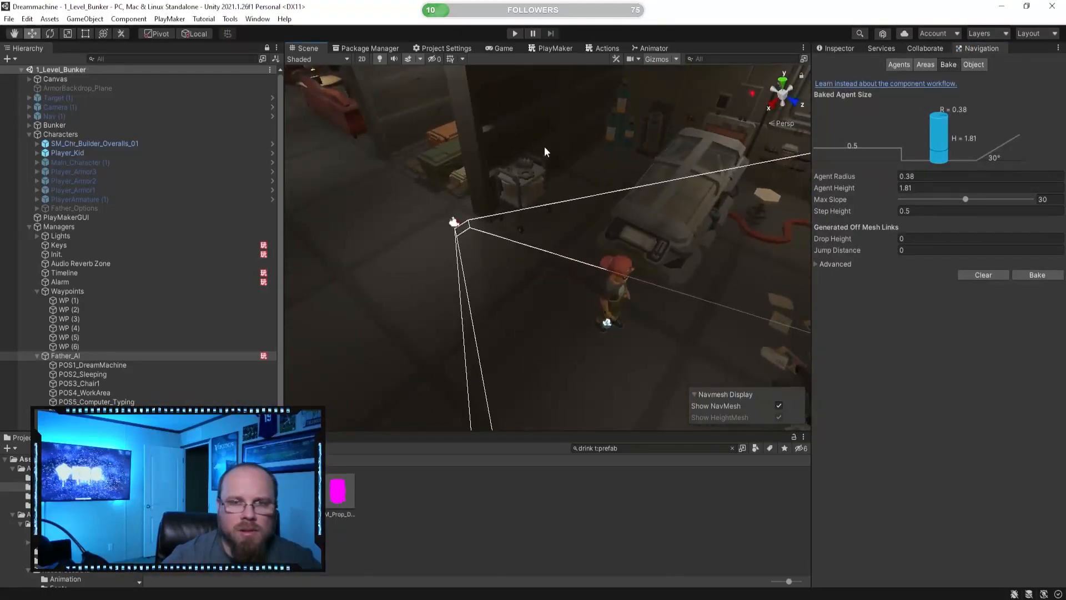
pyautogui.click(1036, 276)
pyautogui.moveTo(482, 239); pyautogui.dragTo(529, 338, button='right')
pyautogui.press('w')
pyautogui.moveTo(513, 299); pyautogui.dragTo(561, 305, button='right')
pyautogui.moveTo(469, 256)
pyautogui.mouseDown(button='right')
pyautogui.moveTo(321, 259)
pyautogui.moveTo(491, 231)
pyautogui.moveTo(614, 256)
pyautogui.moveTo(411, 291)
pyautogui.moveTo(357, 247)
pyautogui.moveTo(535, 255)
pyautogui.moveTo(439, 250)
pyautogui.moveTo(462, 245)
pyautogui.mouseUp(button='right')
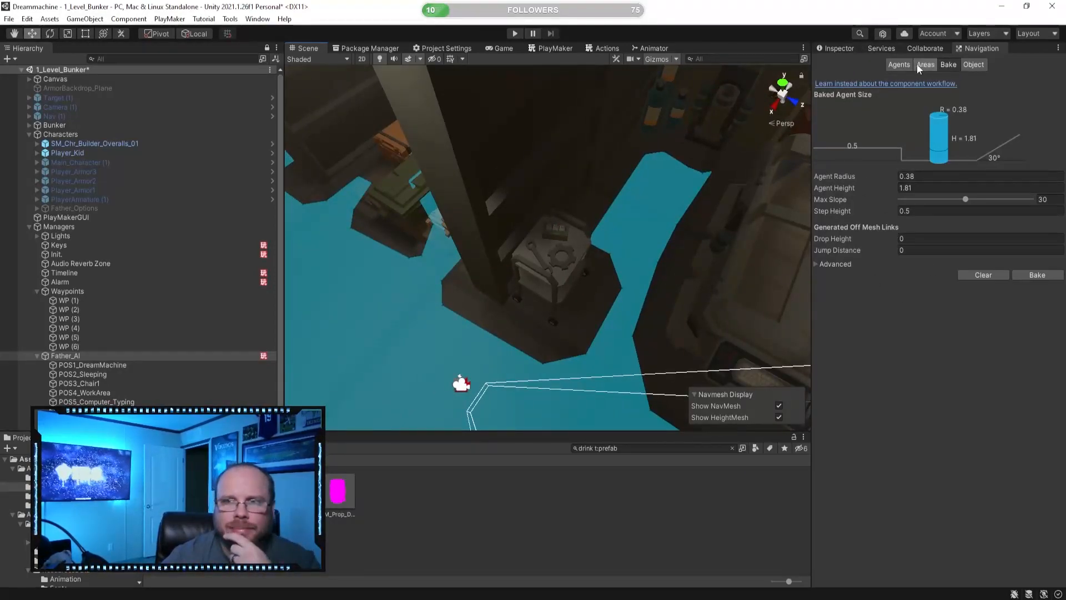
# - Compare the Humanoid navigation agent's radius and height with SM_Chr_Builder_Overalls_01's Nav Mesh Agent obstacle avoidance settings
pyautogui.click(899, 65)
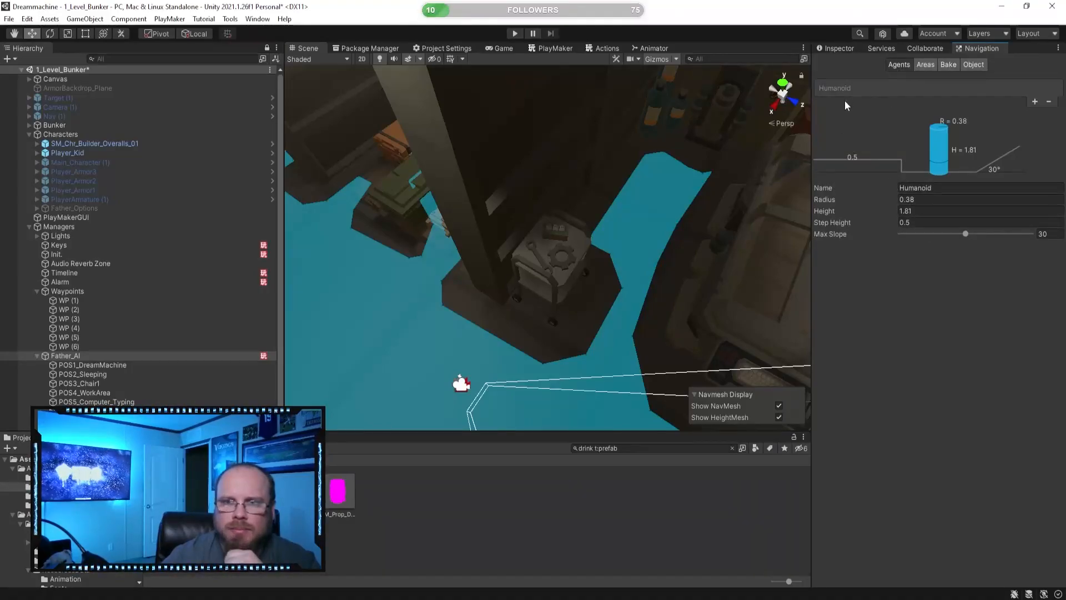
pyautogui.click(840, 48)
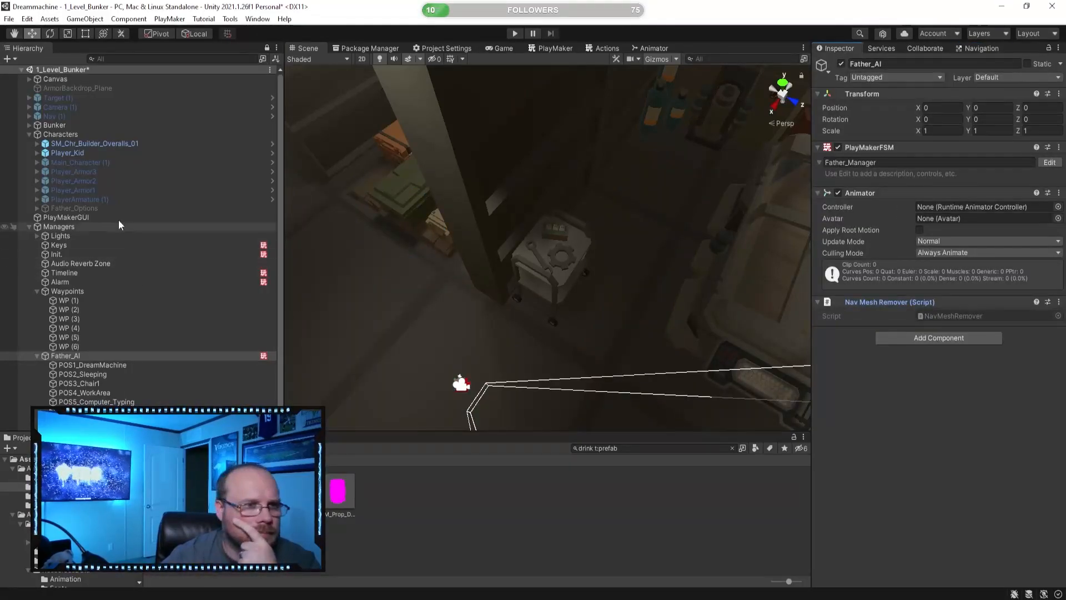
pyautogui.click(121, 144)
pyautogui.scroll(-2, 905, 507)
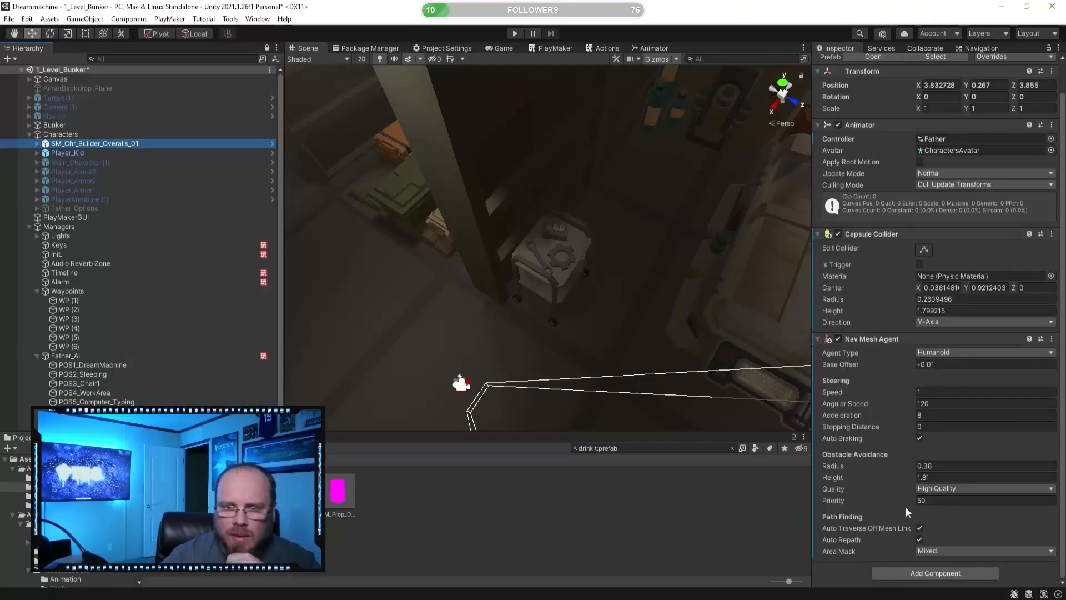
pyautogui.moveTo(902, 490)
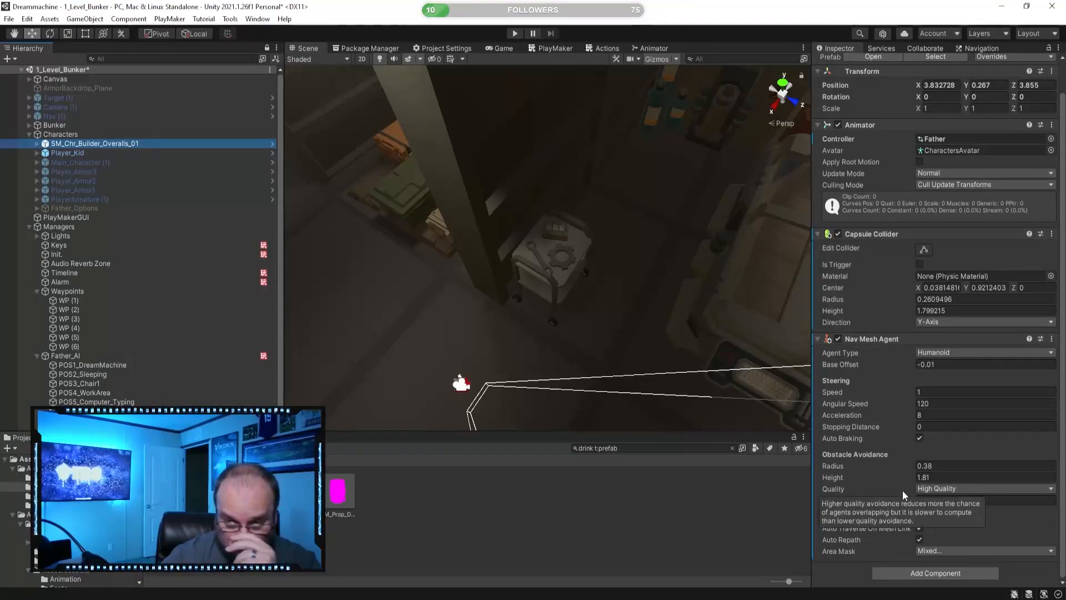
pyautogui.click(950, 465)
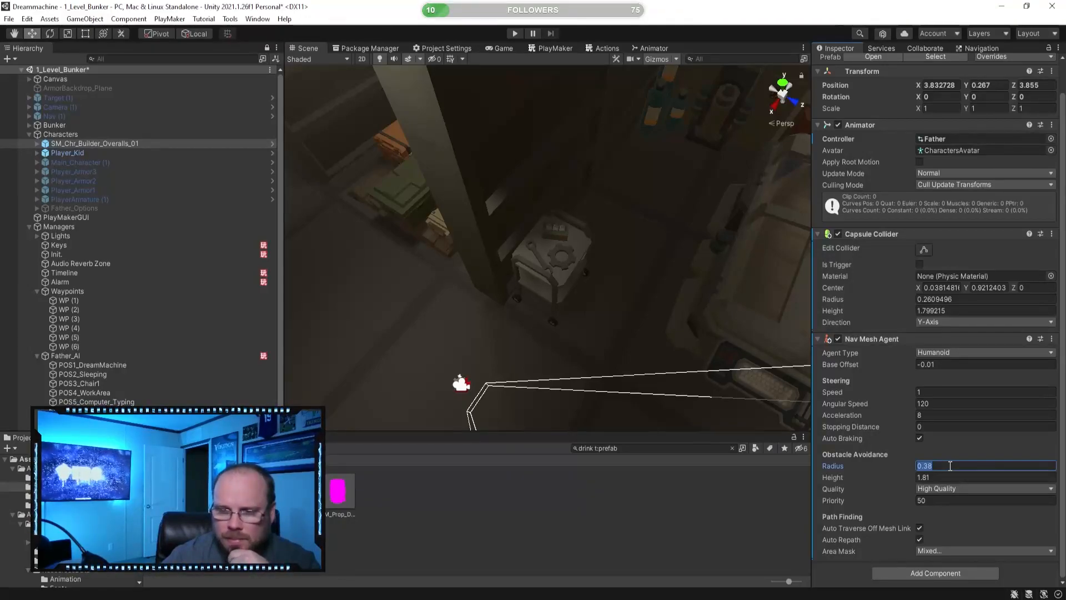
pyautogui.click(978, 49)
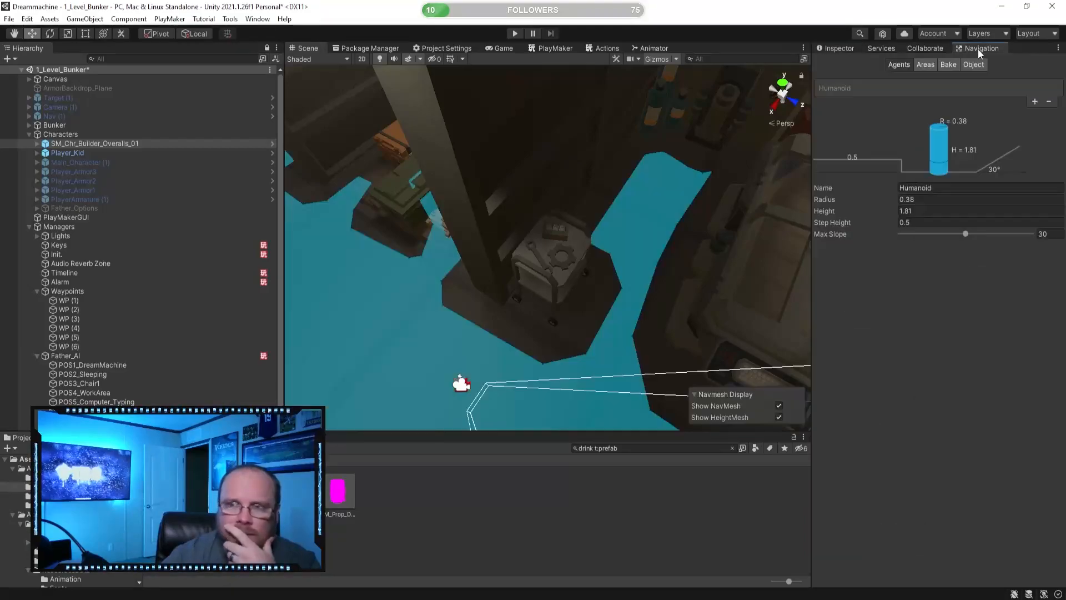
pyautogui.click(848, 51)
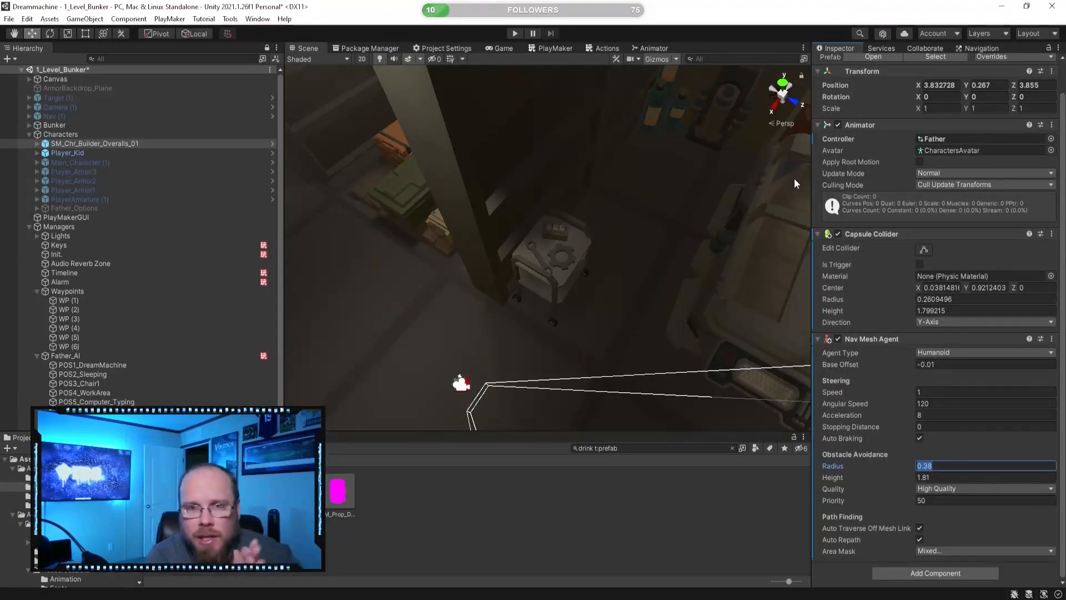
# - Play the scene and follow the father in the scene view as he walks to the pod, pausing to inspect him before stopping
pyautogui.moveTo(535, 241); pyautogui.dragTo(618, 177, button='right')
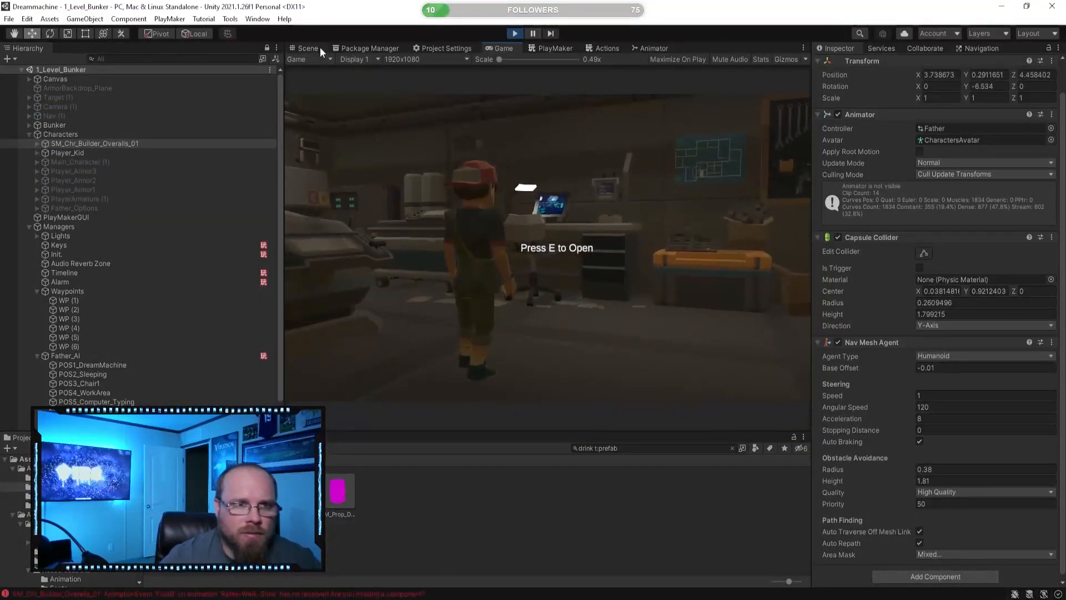
pyautogui.click(320, 49)
pyautogui.moveTo(576, 237); pyautogui.dragTo(628, 345, button='right')
pyautogui.press('d')
pyautogui.press('d')
pyautogui.moveTo(665, 225); pyautogui.dragTo(546, 259, button='right')
pyautogui.click(533, 34)
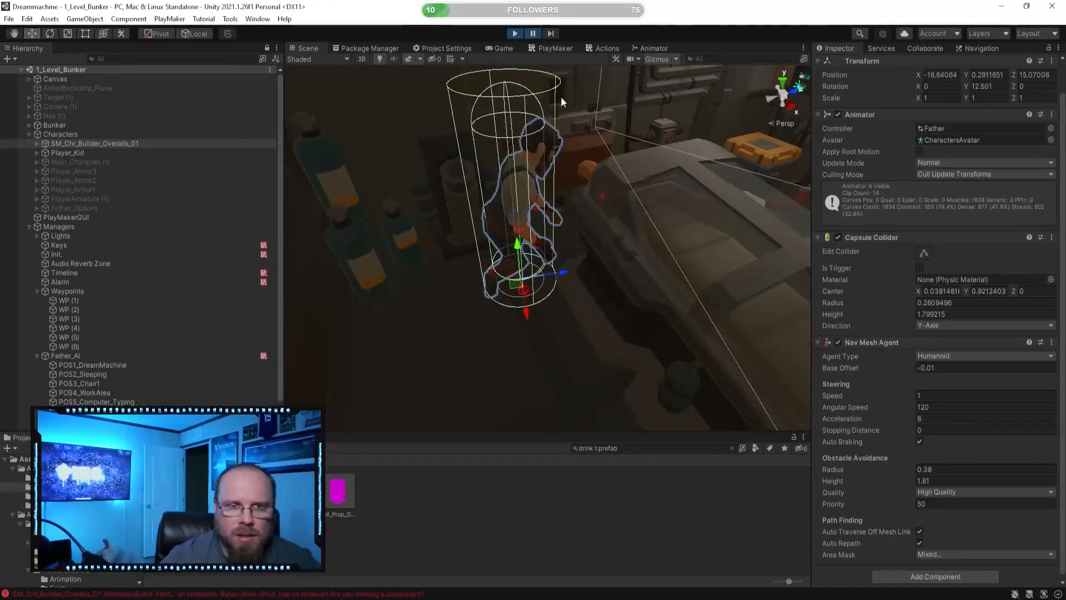
pyautogui.click(621, 415)
pyautogui.moveTo(512, 299)
pyautogui.mouseDown(button='right')
pyautogui.moveTo(476, 286)
pyautogui.moveTo(611, 289)
pyautogui.moveTo(695, 318)
pyautogui.moveTo(518, 307)
pyautogui.moveTo(518, 294)
pyautogui.mouseUp(button='right')
pyautogui.click(515, 32)
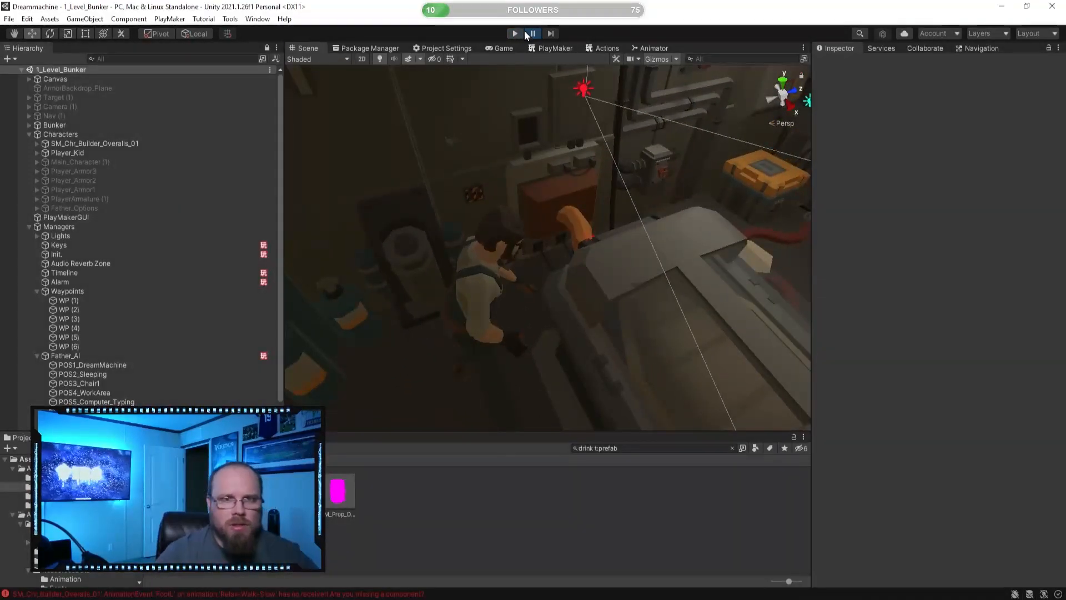
# - Duplicate the first Int Compare action in the Int Compare 2 state and set the upper copy's Integer 2 to 0
pyautogui.click(552, 49)
pyautogui.scroll(-5, 393, 278)
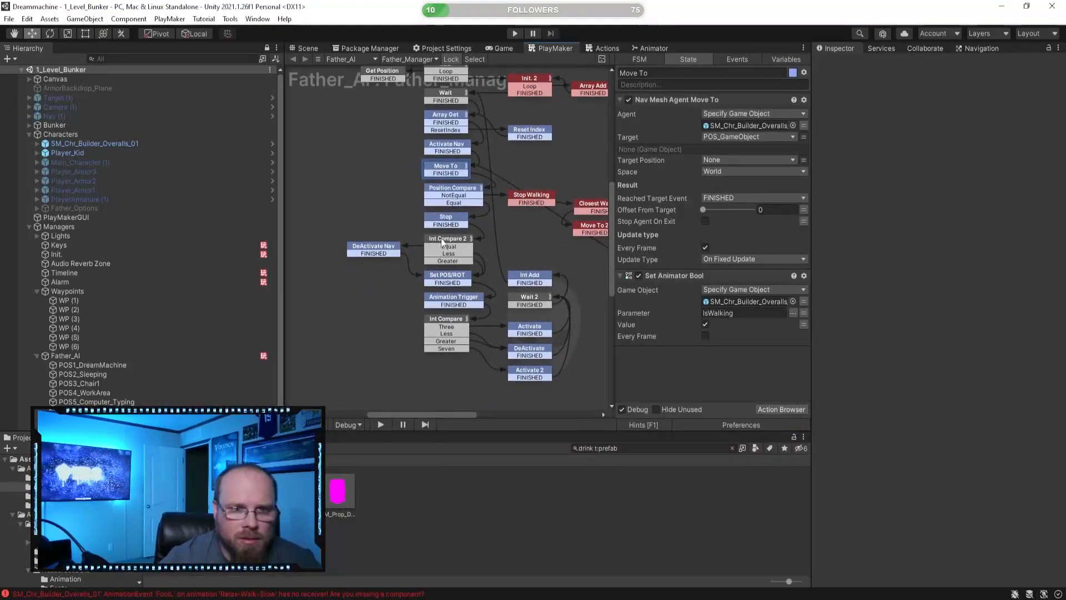
pyautogui.click(441, 240)
pyautogui.scroll(-3, 713, 237)
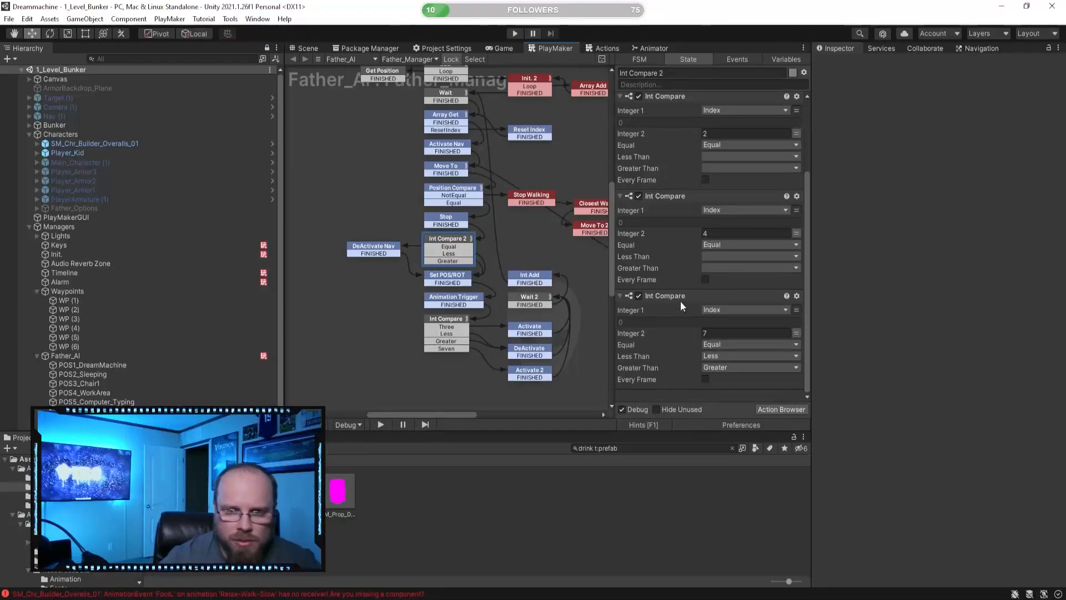
pyautogui.scroll(3, 683, 221)
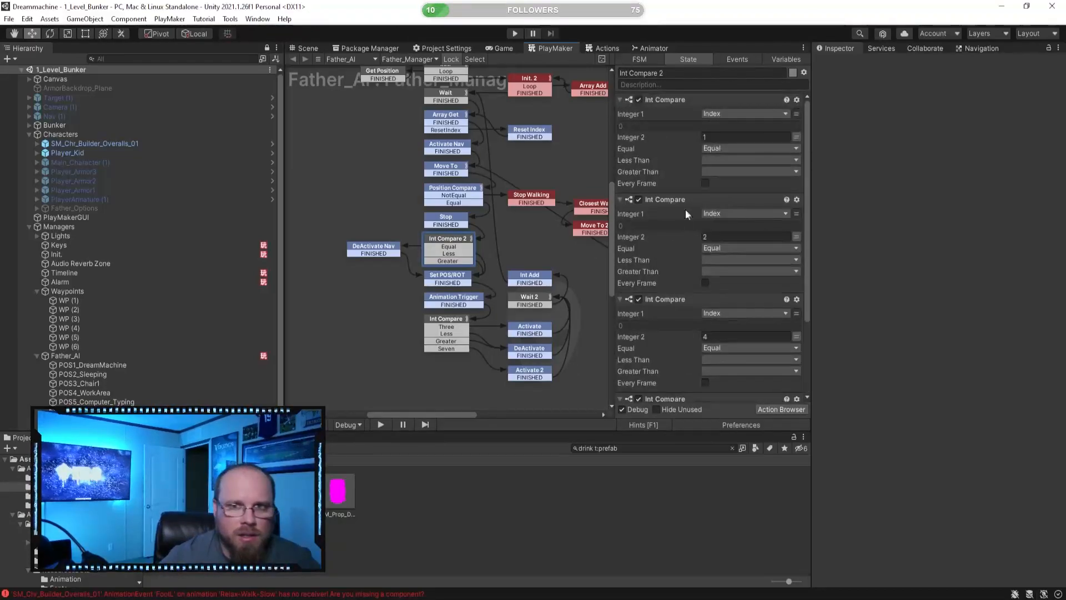
pyautogui.click(671, 99)
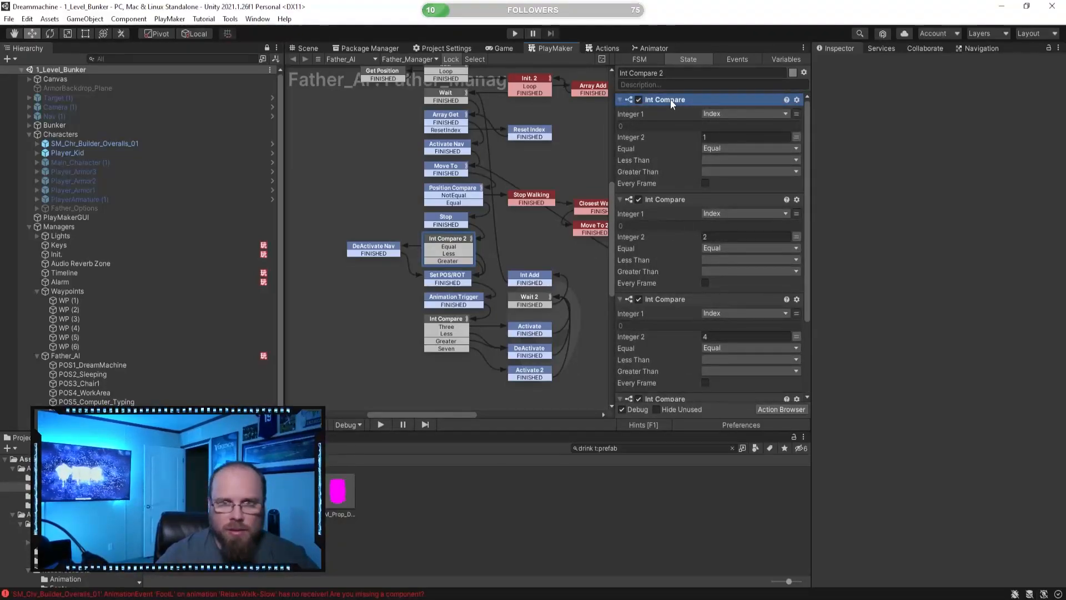
pyautogui.hotkey('ctrl', 'd')
pyautogui.click(728, 137)
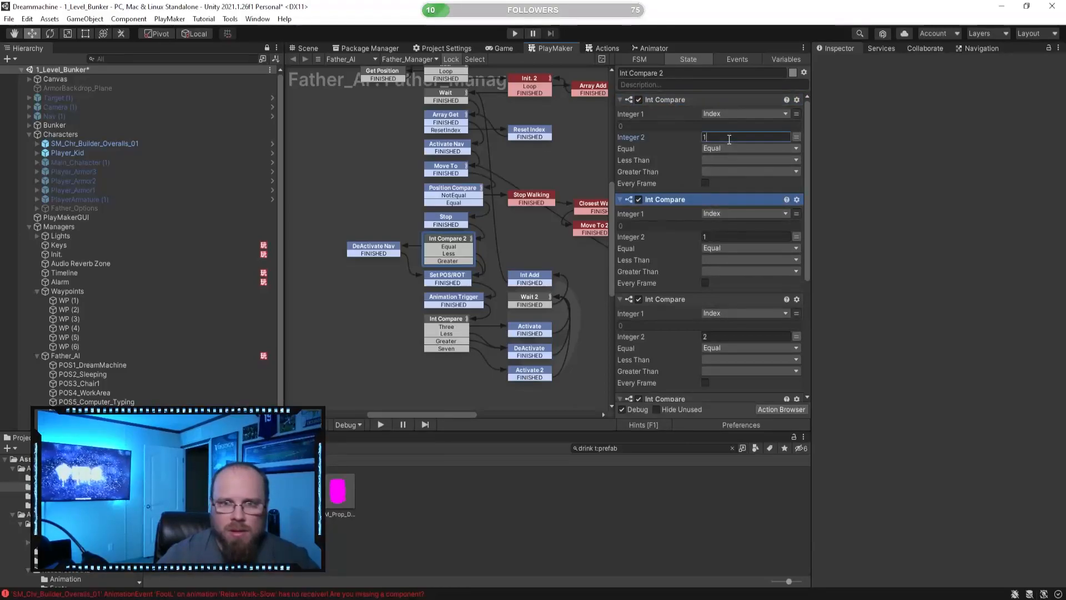
pyautogui.write('0')
pyautogui.press('Return')
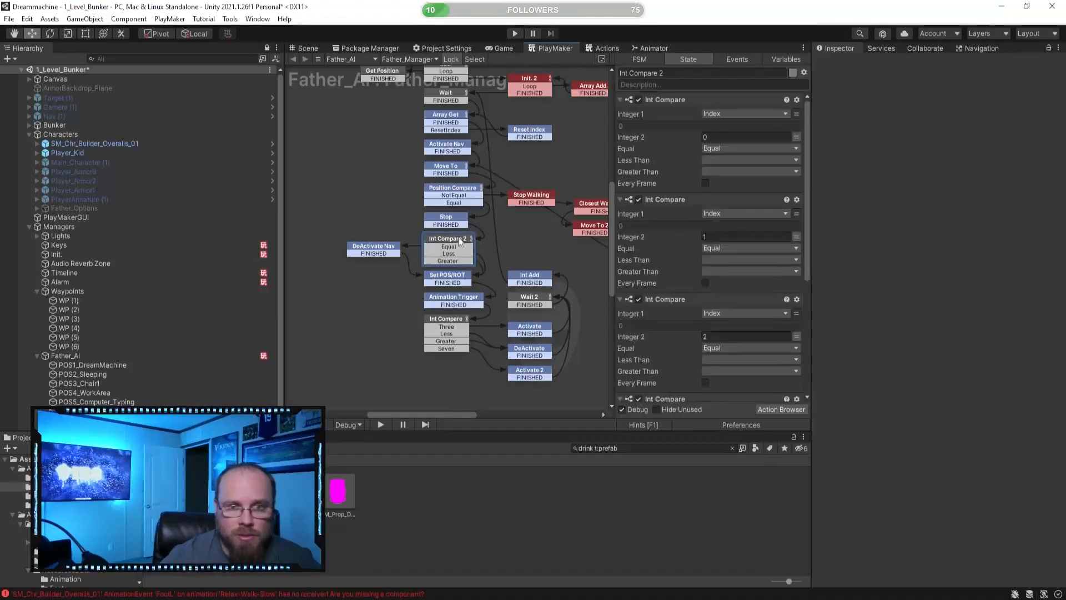
# - Review the index comparisons in the Int Compare 2 state, then test play the scene with the view near the pod
pyautogui.click(373, 250)
pyautogui.click(468, 240)
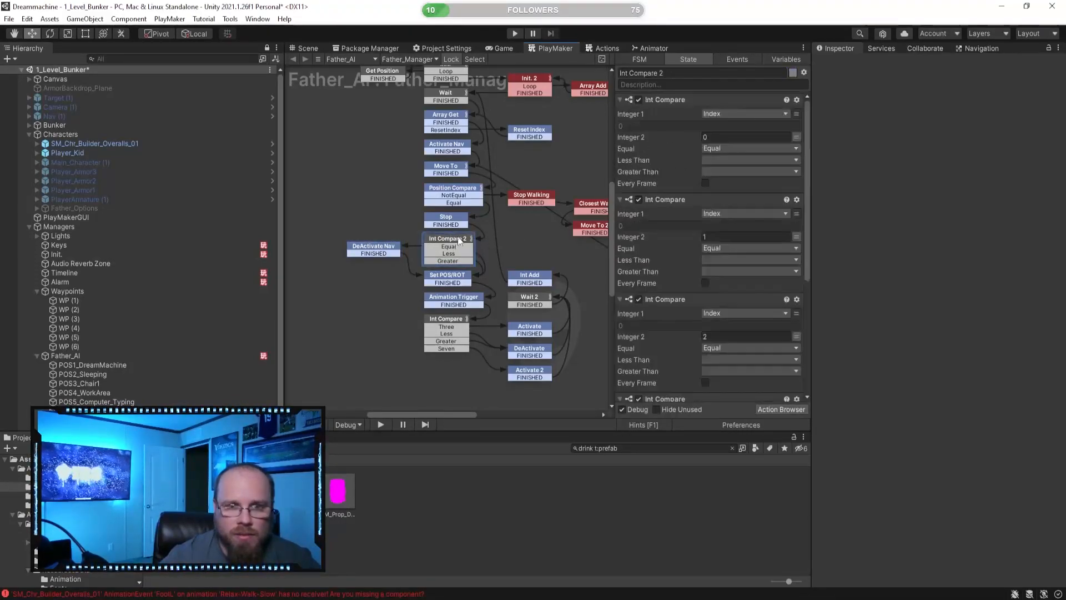
pyautogui.scroll(-5, 723, 255)
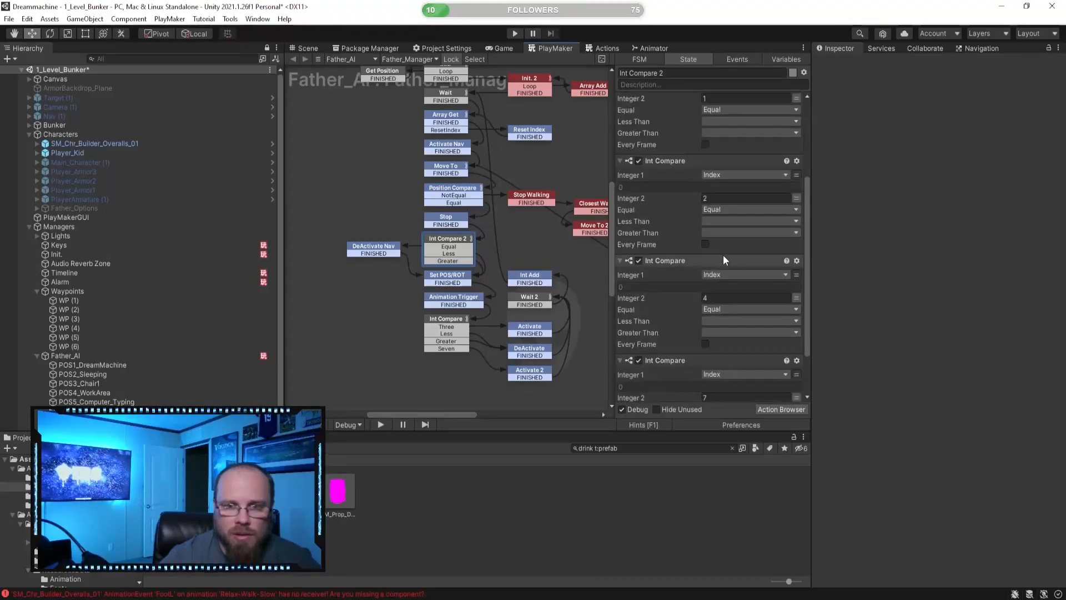
pyautogui.click(304, 48)
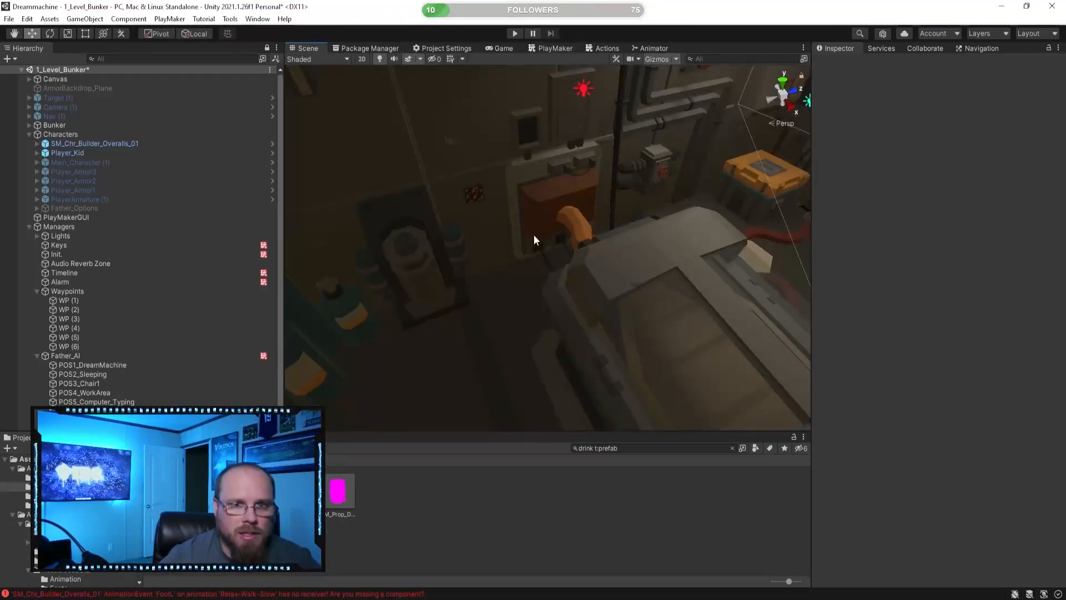
pyautogui.moveTo(532, 239); pyautogui.dragTo(519, 129, button='right')
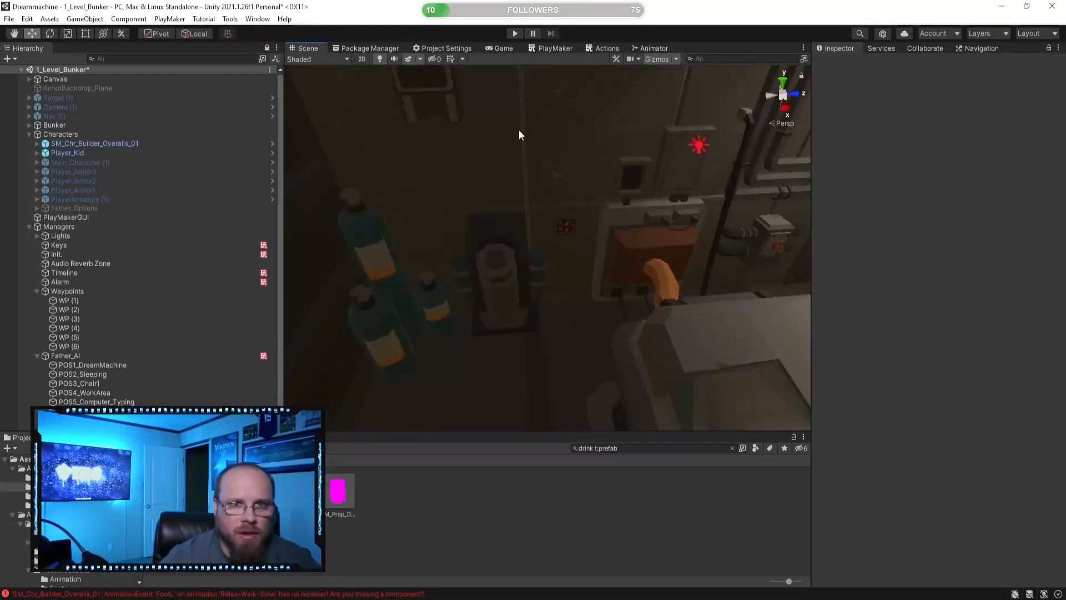
pyautogui.click(517, 34)
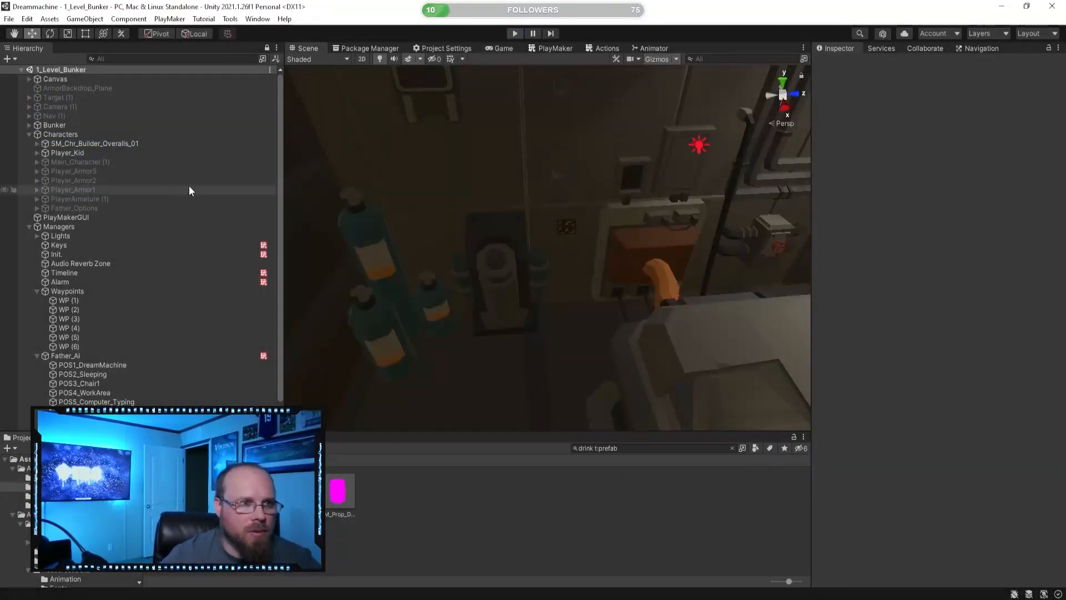
# - Activate both SM_Bld_Bunker_Wall_Caution_Door_01_With_Collisions(A) objects under Interactables and inspect the opened doorway
pyautogui.click(29, 227)
pyautogui.click(29, 125)
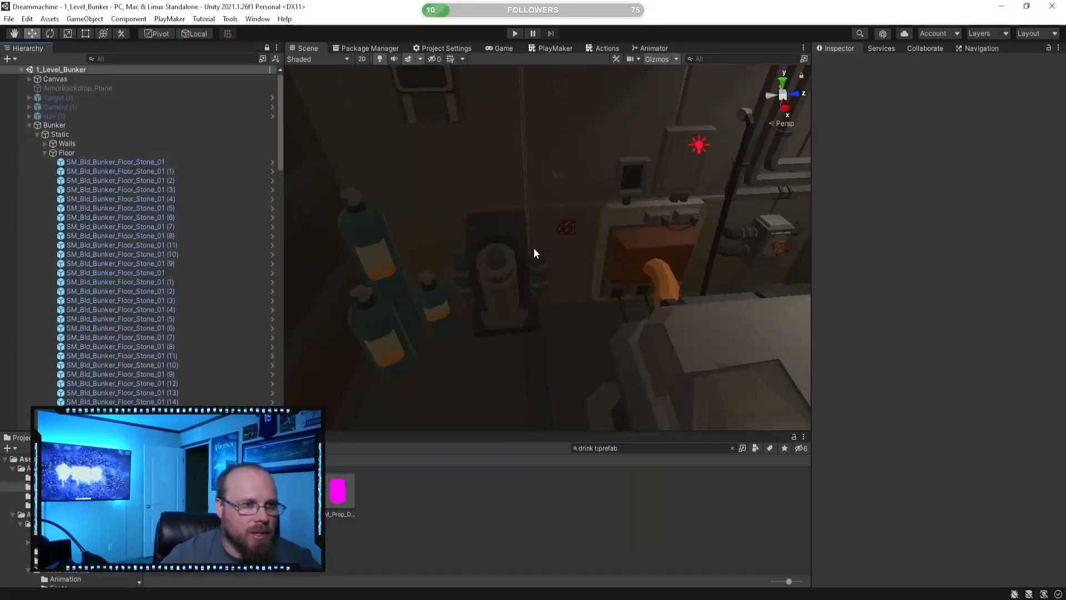
pyautogui.click(45, 152)
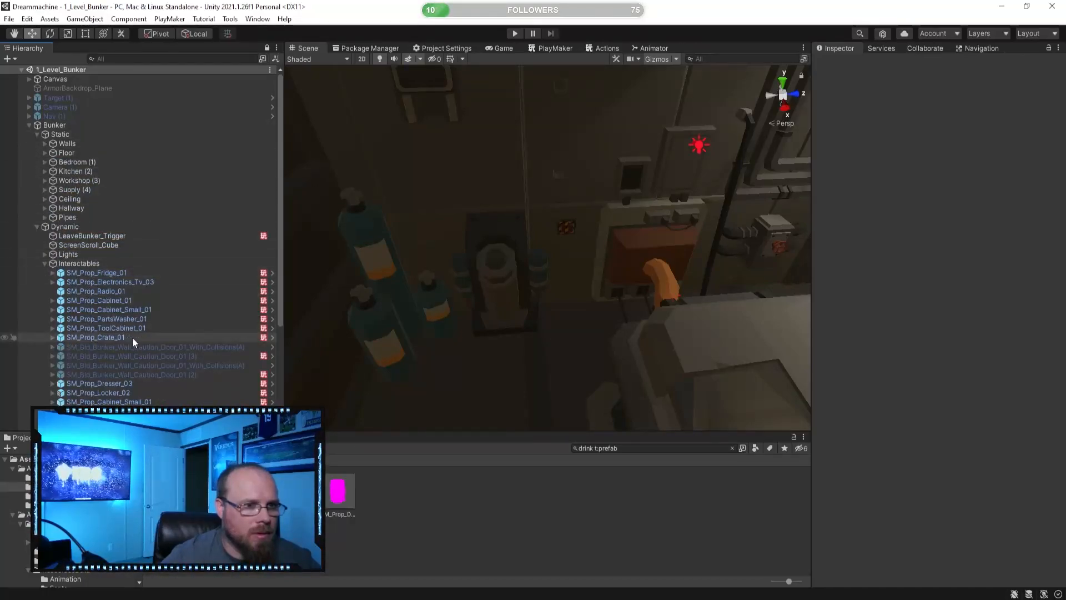
pyautogui.click(172, 348)
pyautogui.keyDown('ctrl'); pyautogui.click(191, 366); pyautogui.keyUp('ctrl')
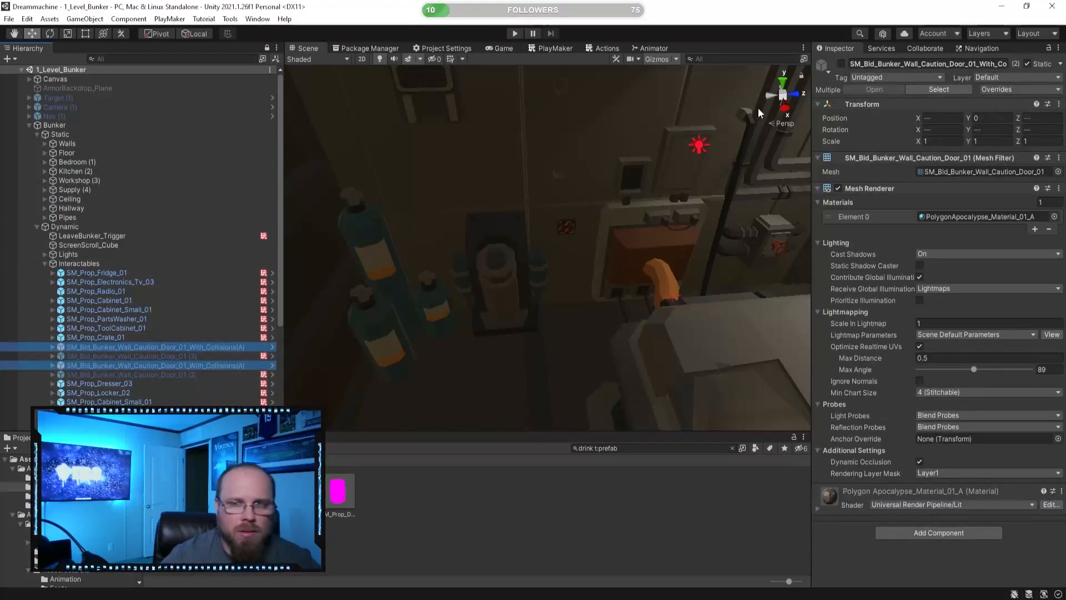
pyautogui.click(842, 64)
pyautogui.moveTo(608, 233); pyautogui.dragTo(424, 352, button='right')
pyautogui.click(588, 406)
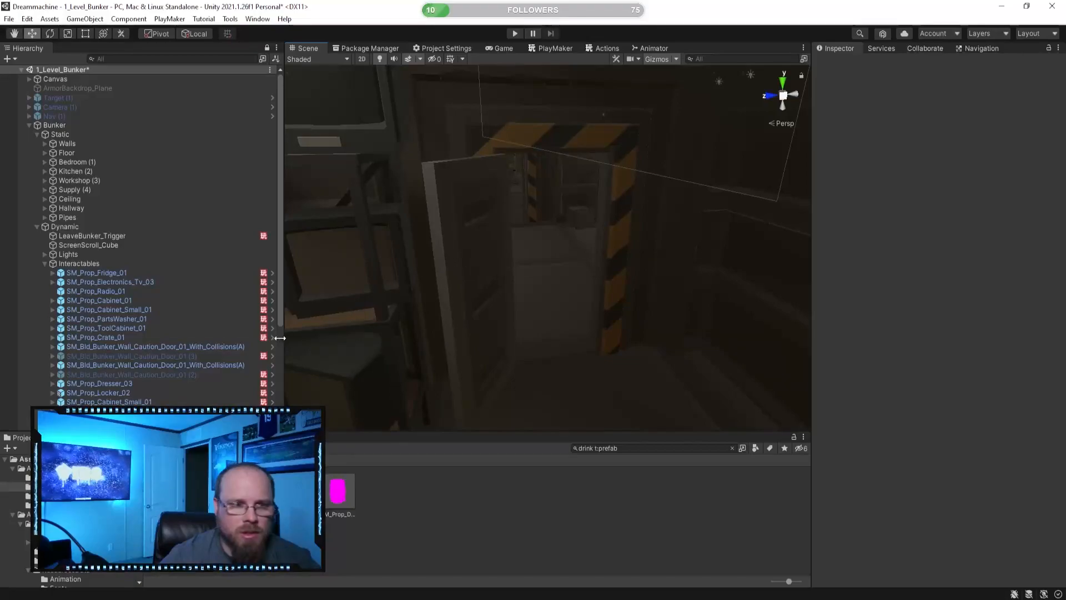
pyautogui.click(225, 365)
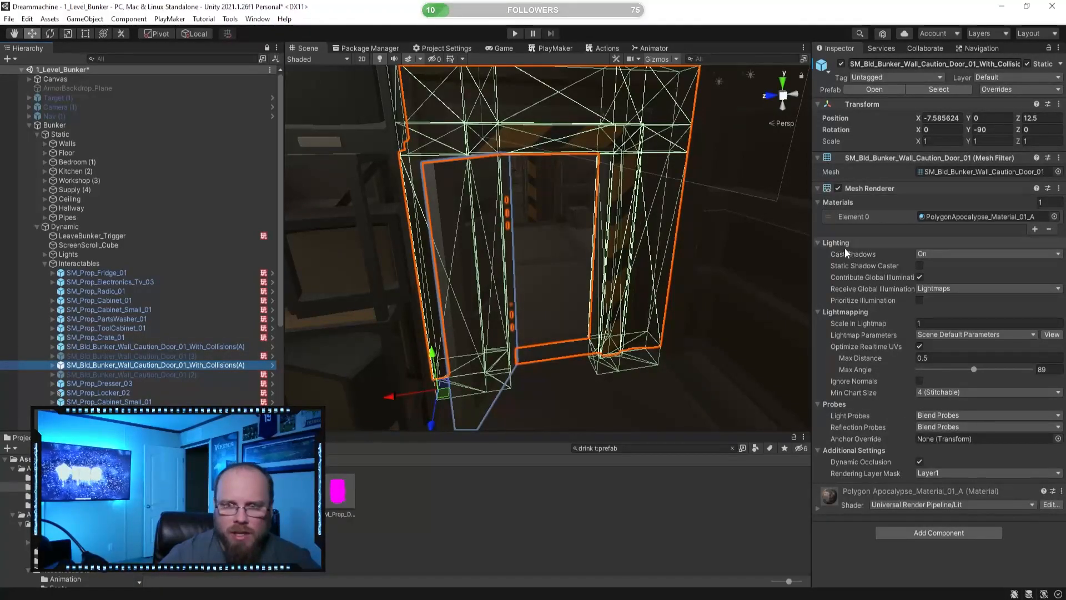
pyautogui.click(601, 544)
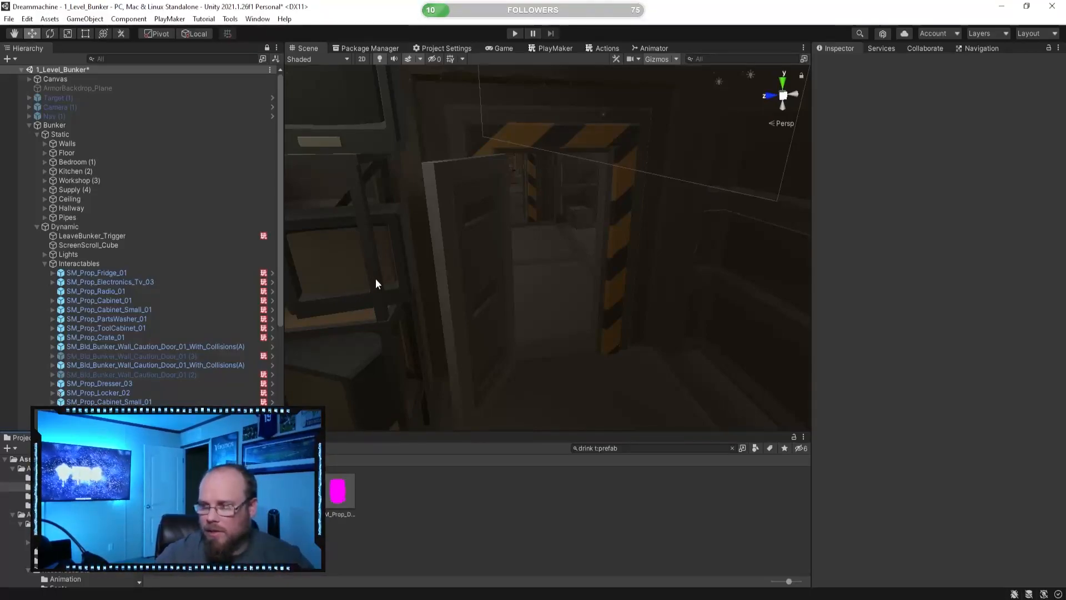
# - Play the scene with both collision doors active, starting from the locker area
pyautogui.moveTo(428, 281); pyautogui.dragTo(572, 307, button='right')
pyautogui.press('w')
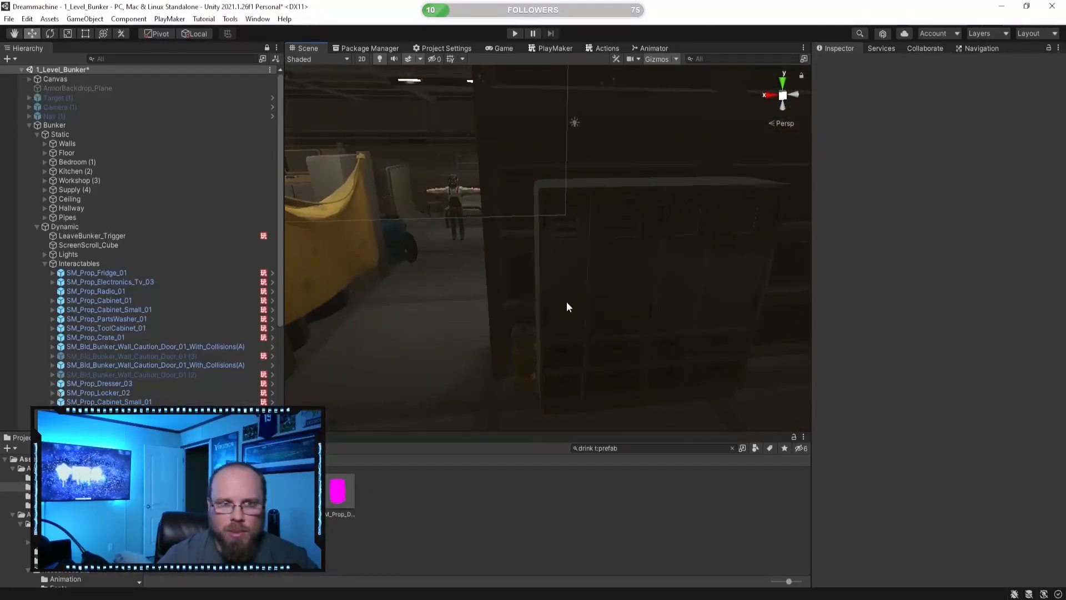
pyautogui.click(514, 34)
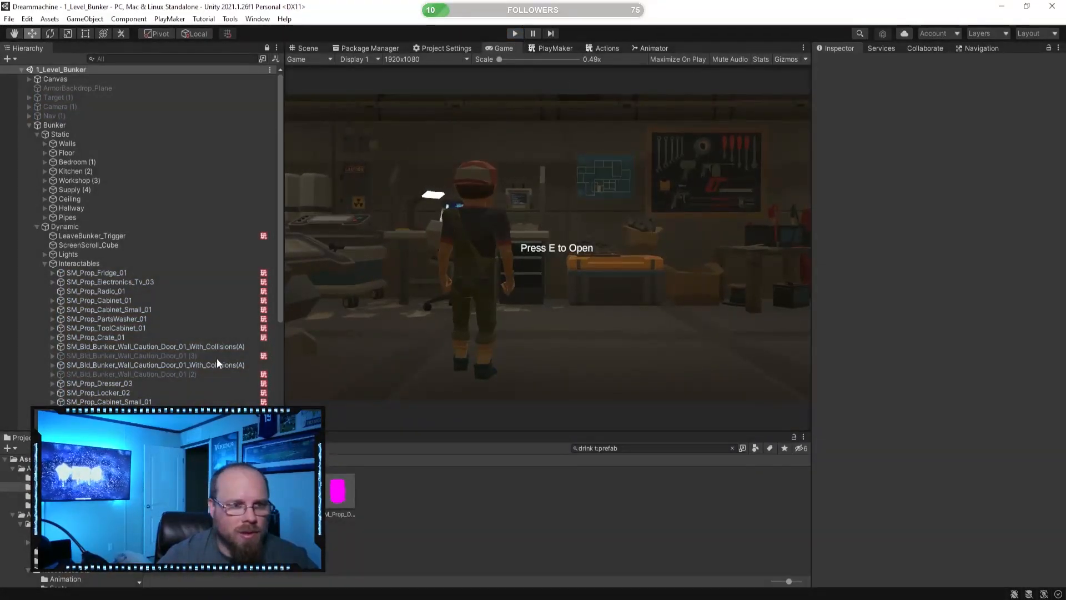
# - Bake the NavMesh with the collision doors active, using an agent radius of 0.38 and height of 1.81
pyautogui.doubleClick(229, 346)
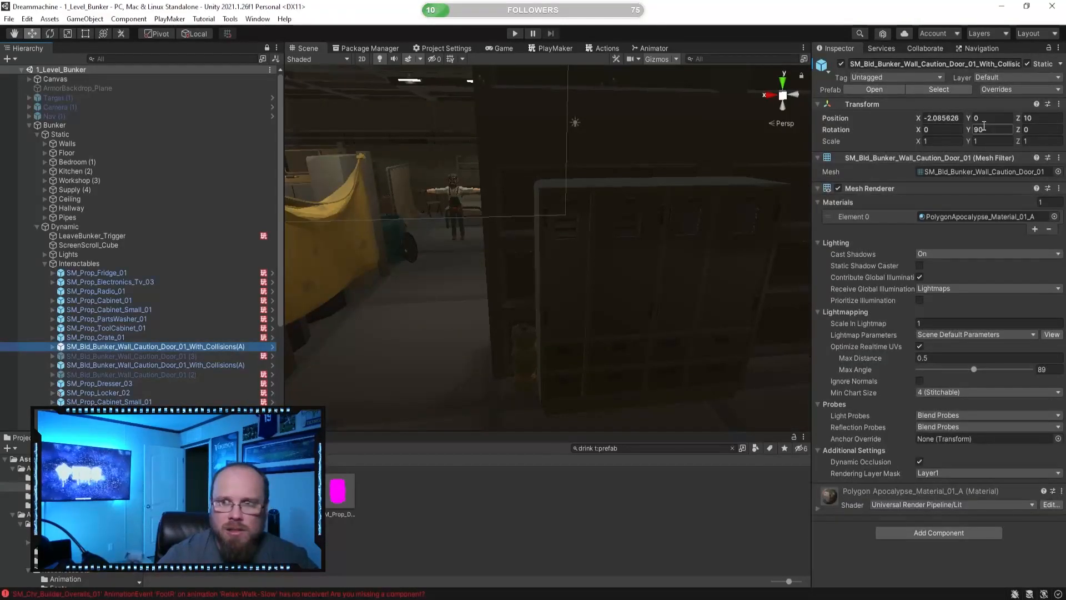
pyautogui.click(975, 49)
pyautogui.moveTo(482, 258); pyautogui.dragTo(666, 293, button='right')
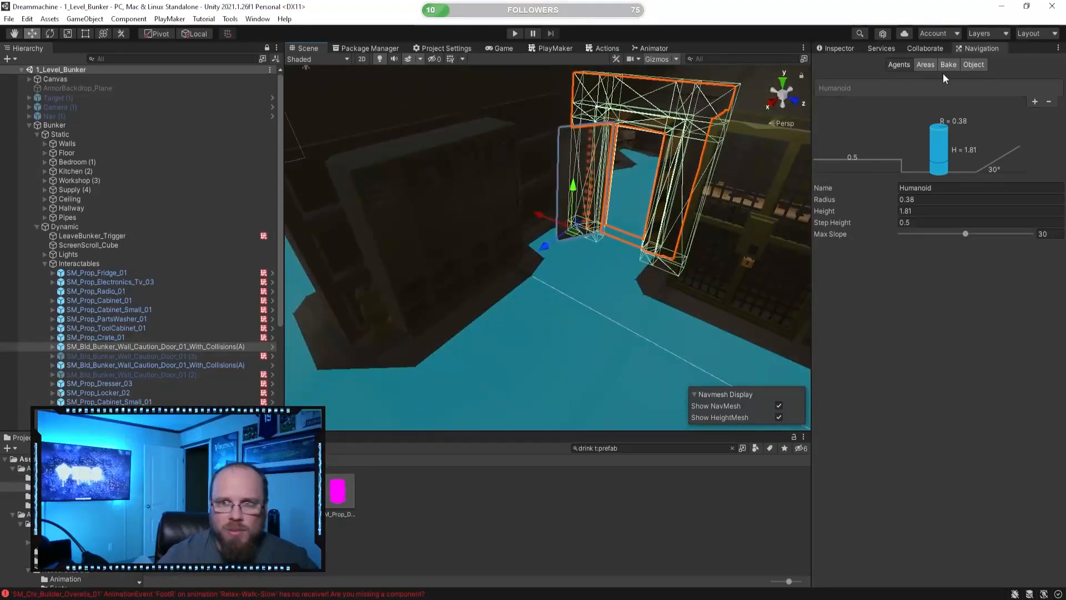
pyautogui.click(949, 65)
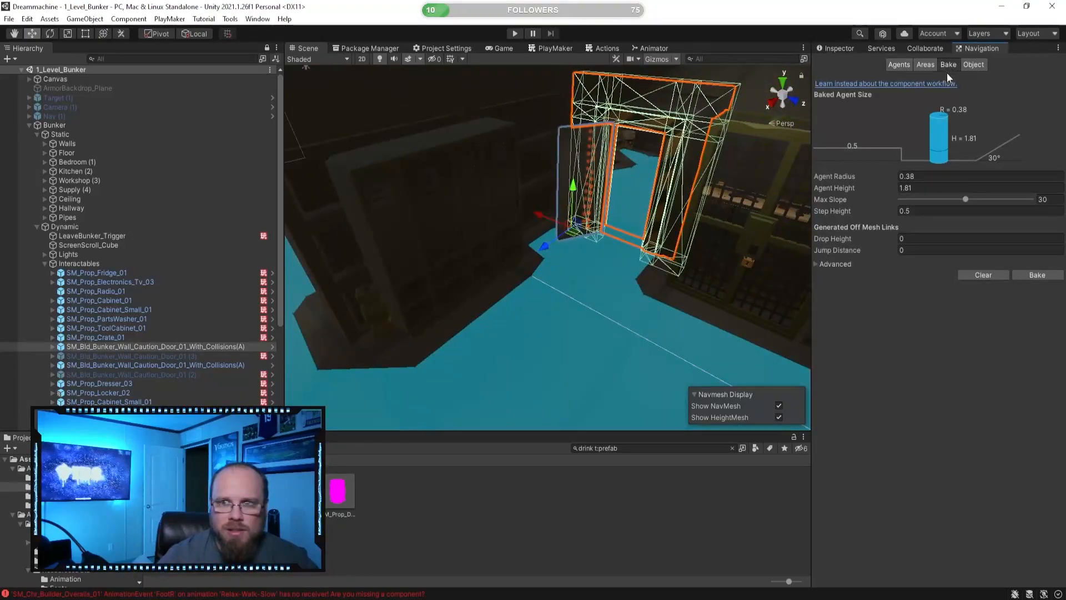
pyautogui.click(1037, 276)
pyautogui.moveTo(684, 274); pyautogui.dragTo(541, 71, button='right')
pyautogui.moveTo(555, 49); pyautogui.dragTo(557, 56)
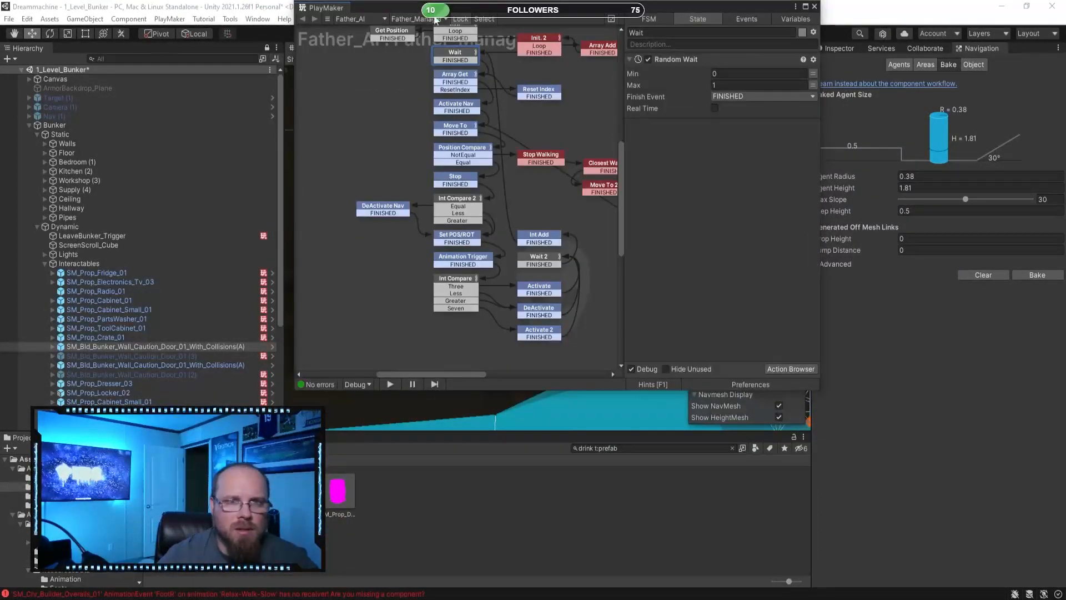
pyautogui.moveTo(318, 12); pyautogui.dragTo(455, 312)
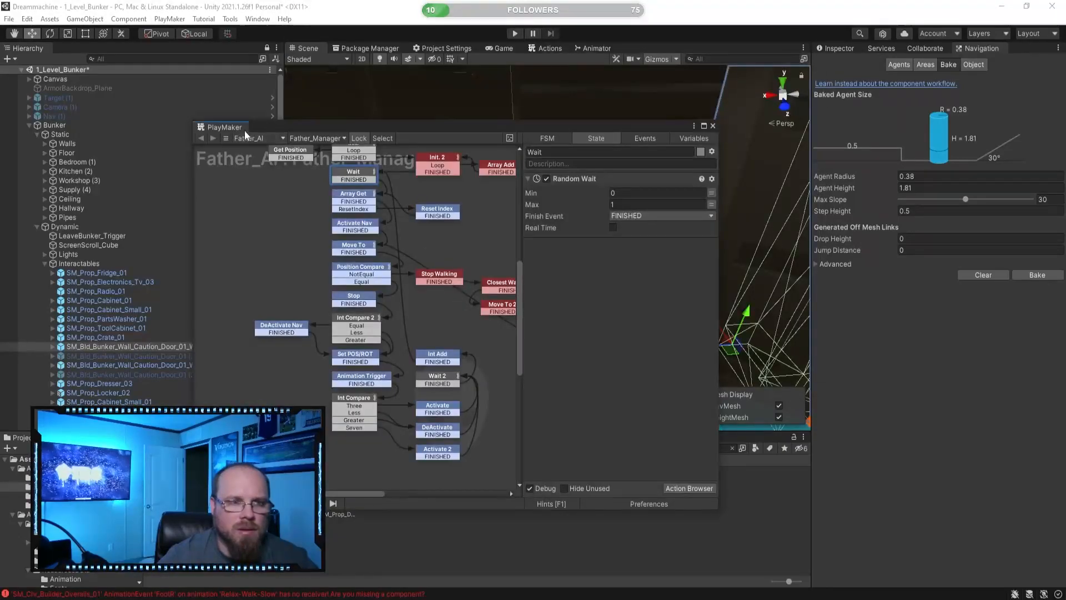
pyautogui.moveTo(421, 98); pyautogui.dragTo(546, 52)
# - Make RemoveNavMeshData the start state of the Father_Manager FSM and run the scene once to purge the old NavMesh data
pyautogui.moveTo(508, 155); pyautogui.dragTo(465, 282, button='middle')
pyautogui.click(509, 146)
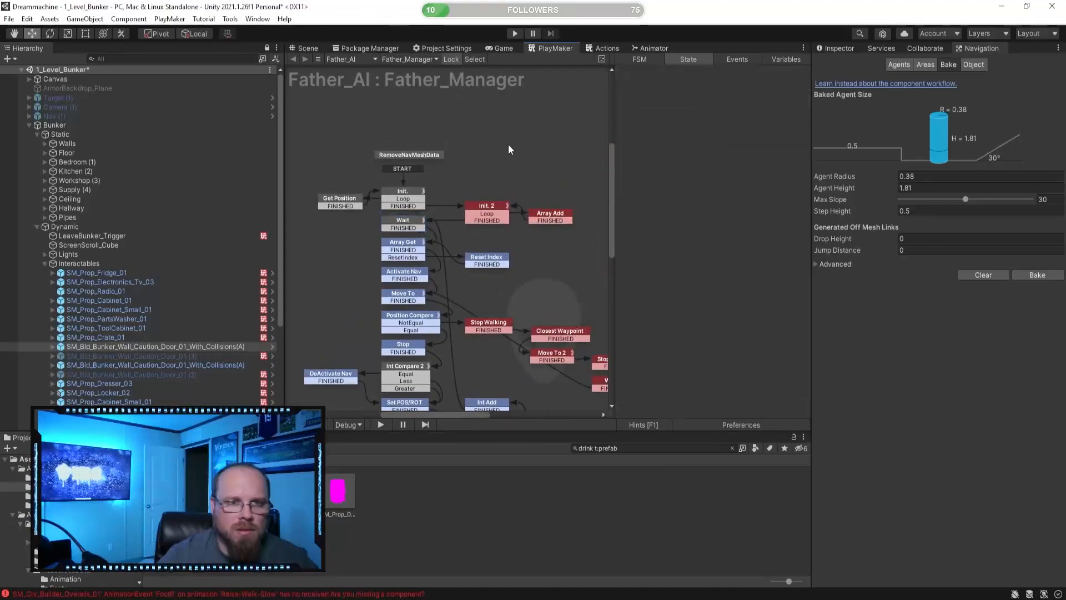
pyautogui.click(424, 156)
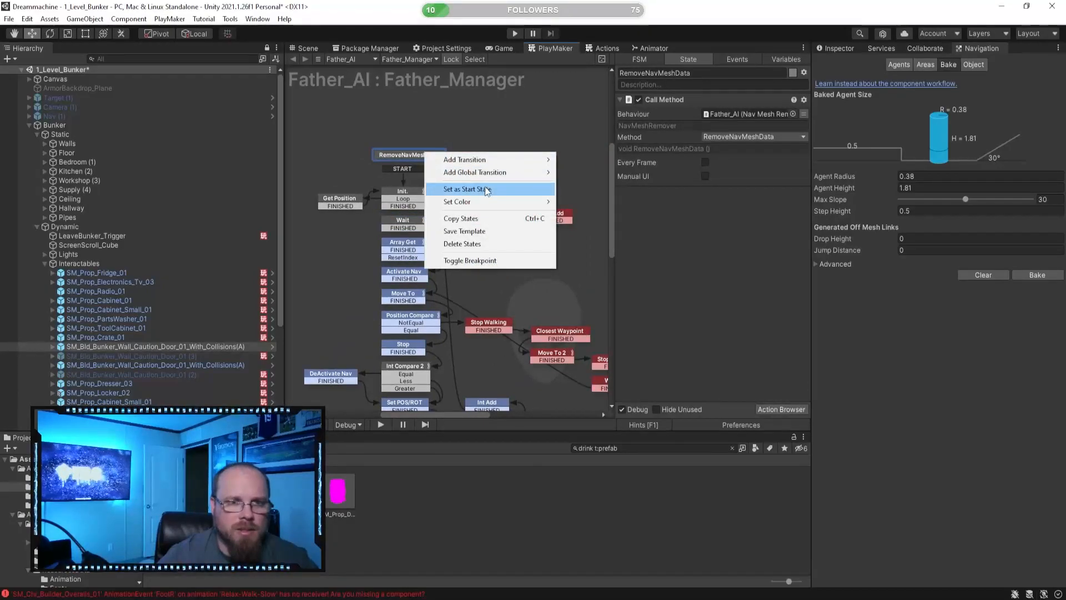
pyautogui.click(487, 191)
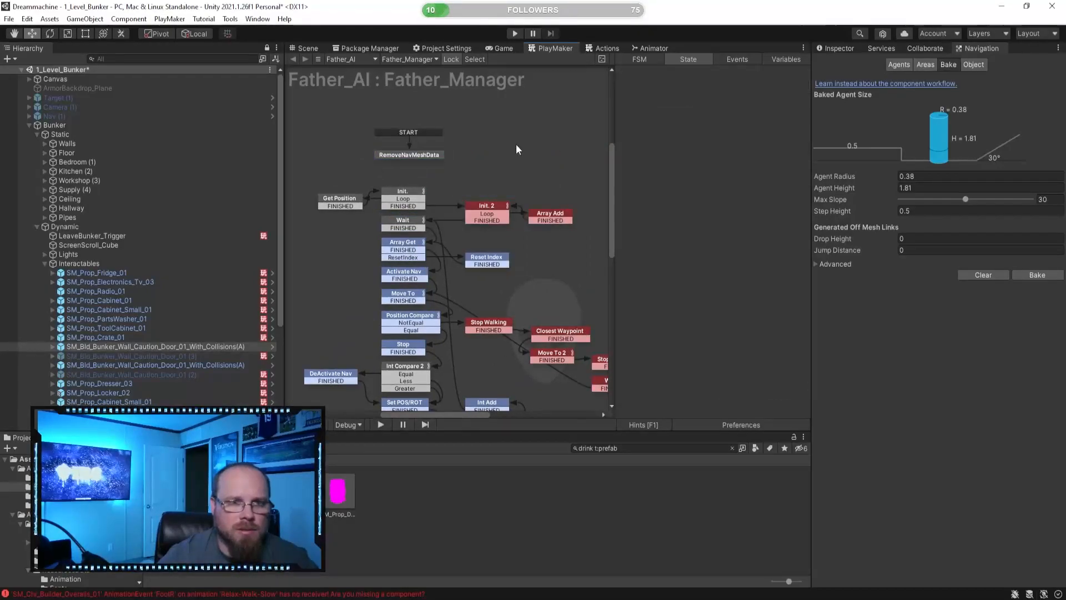
pyautogui.click(514, 31)
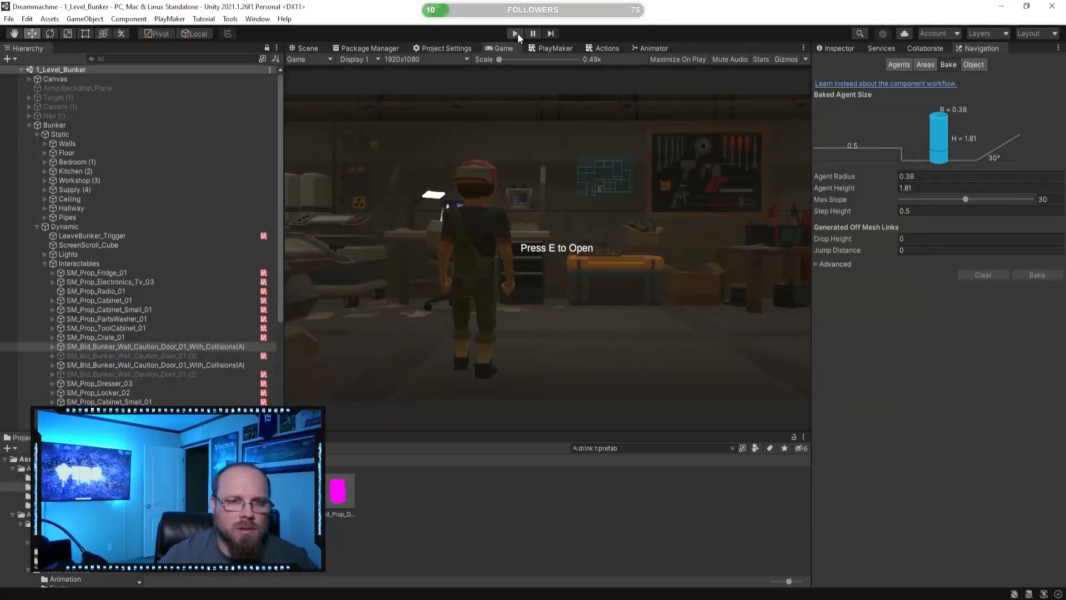
pyautogui.click(518, 32)
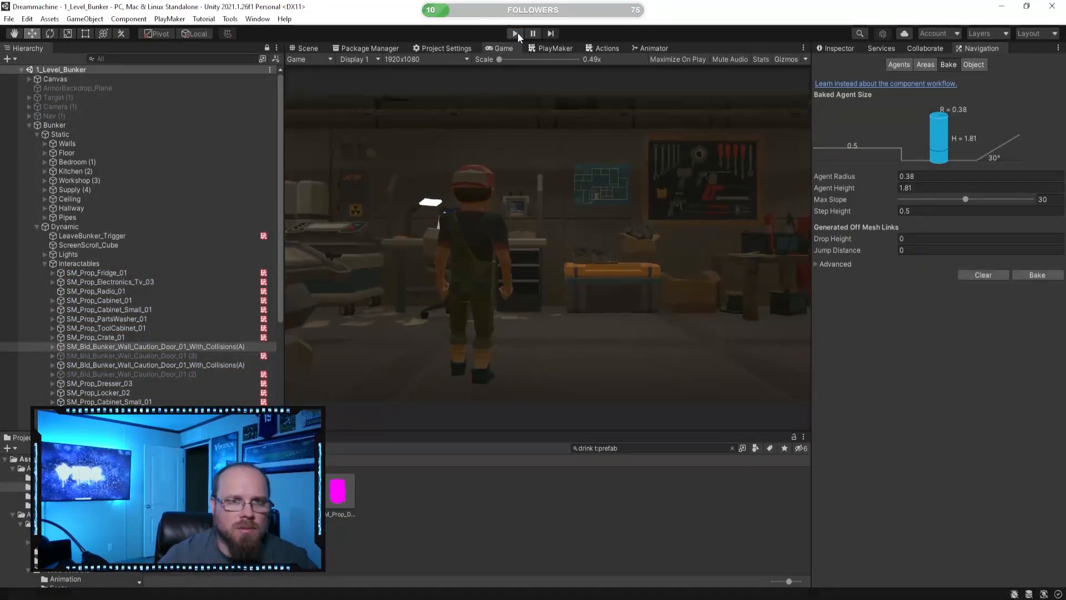
# - Restore Init. as the start state of the Father_Manager FSM
pyautogui.click(553, 49)
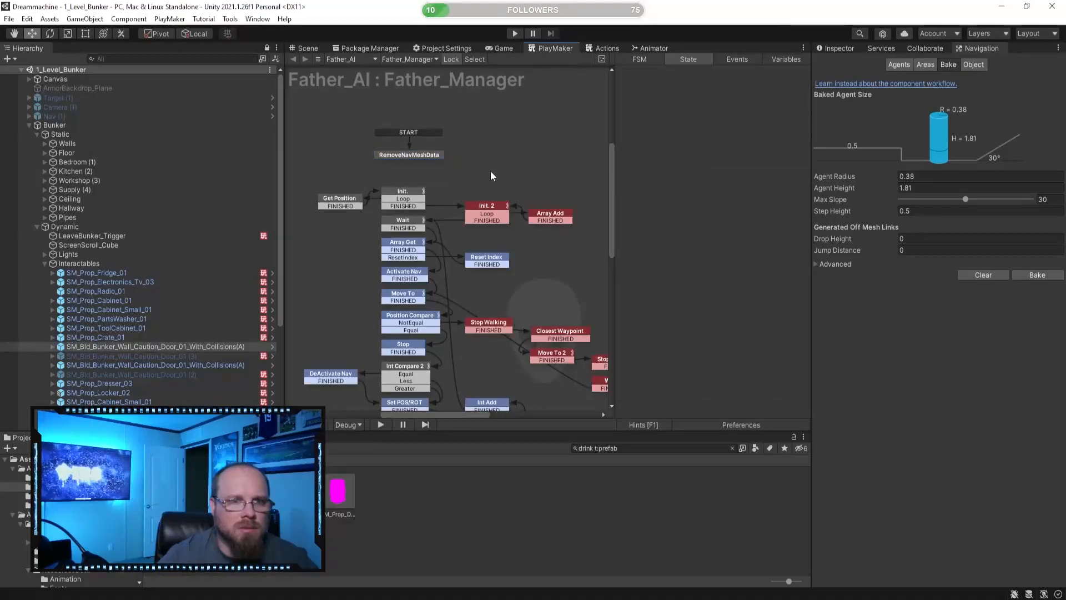
pyautogui.rightClick(388, 191)
pyautogui.click(433, 229)
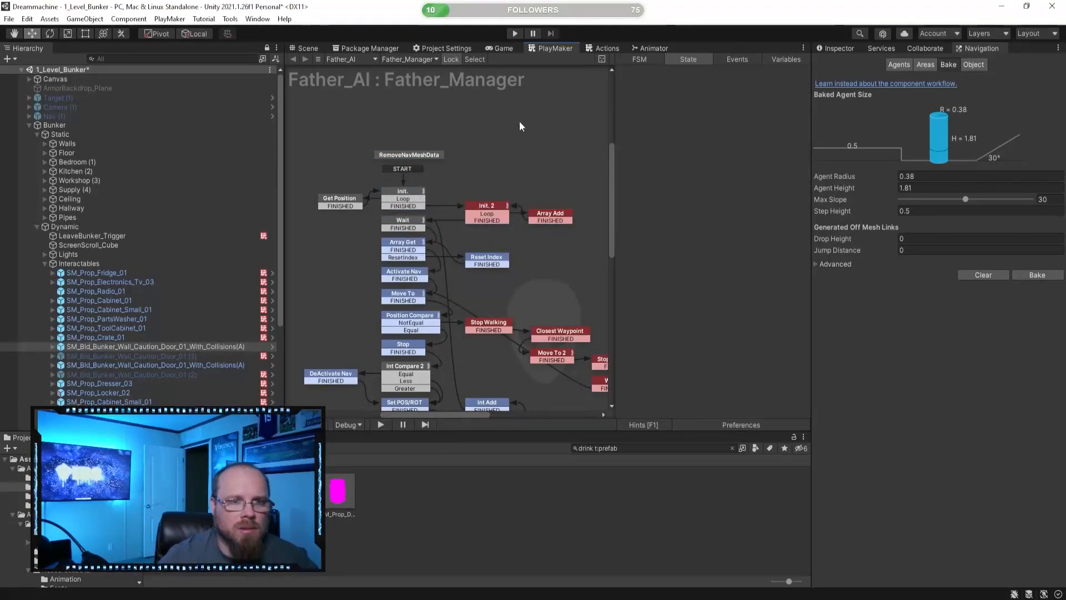
# - Check the floor around the lockers for leftover NavMesh and view the selected collision door's properties
pyautogui.click(305, 48)
pyautogui.moveTo(657, 174); pyautogui.dragTo(659, 235, button='right')
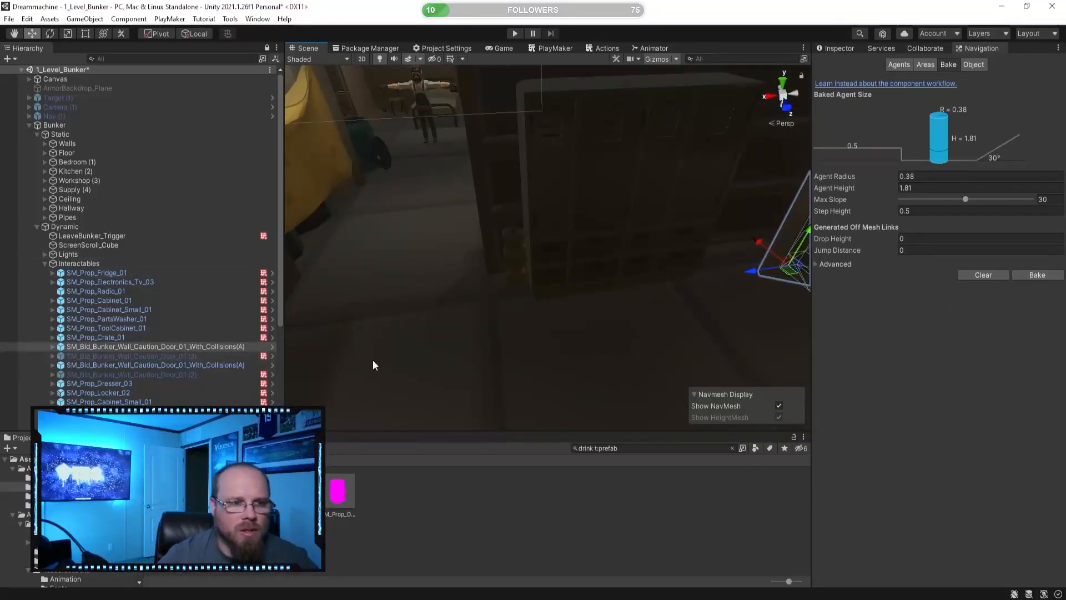
pyautogui.click(838, 48)
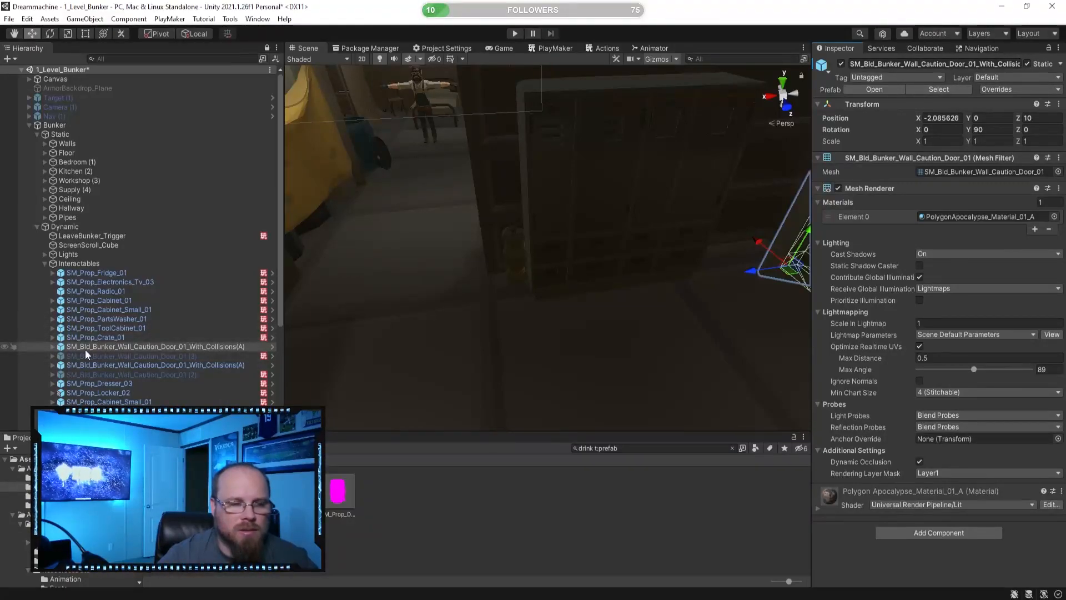
pyautogui.moveTo(570, 268); pyautogui.dragTo(590, 57, button='right')
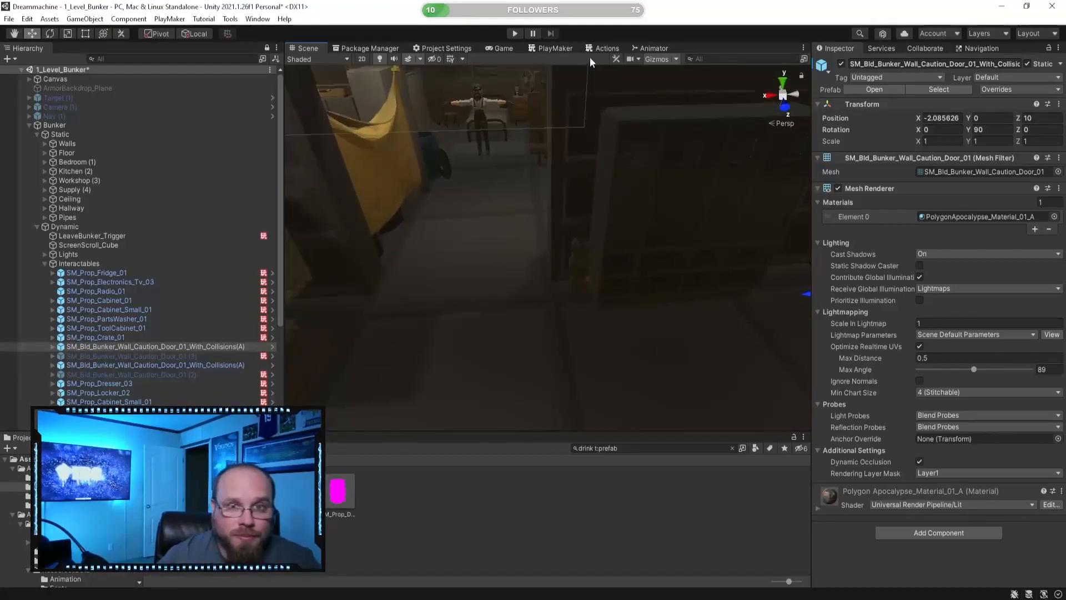
pyautogui.click(552, 49)
pyautogui.click(307, 48)
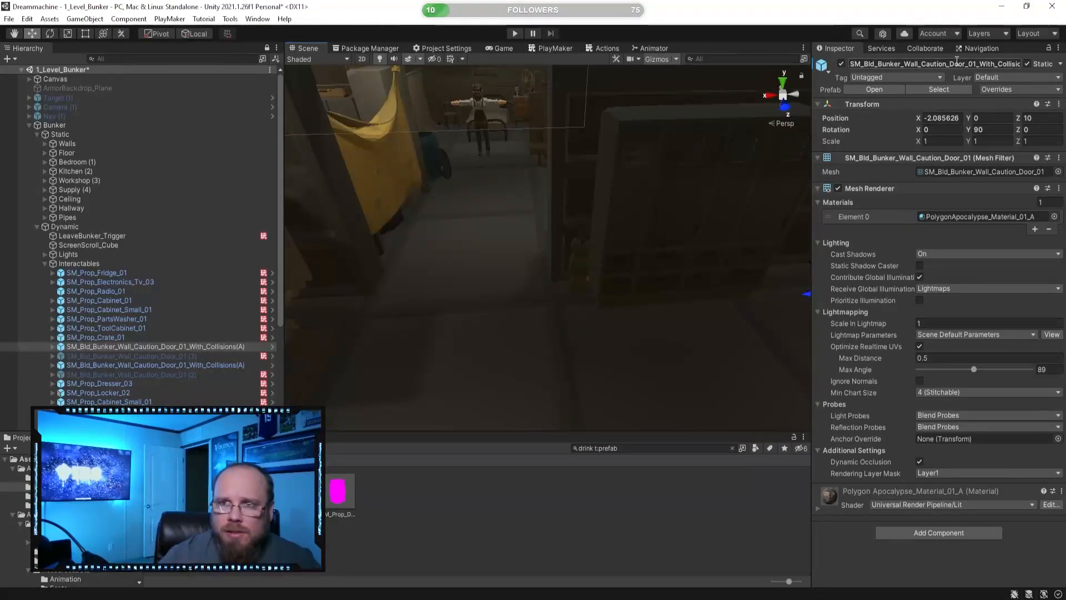
# - Rebake the NavMesh after the purge and clear the object selection
pyautogui.click(982, 49)
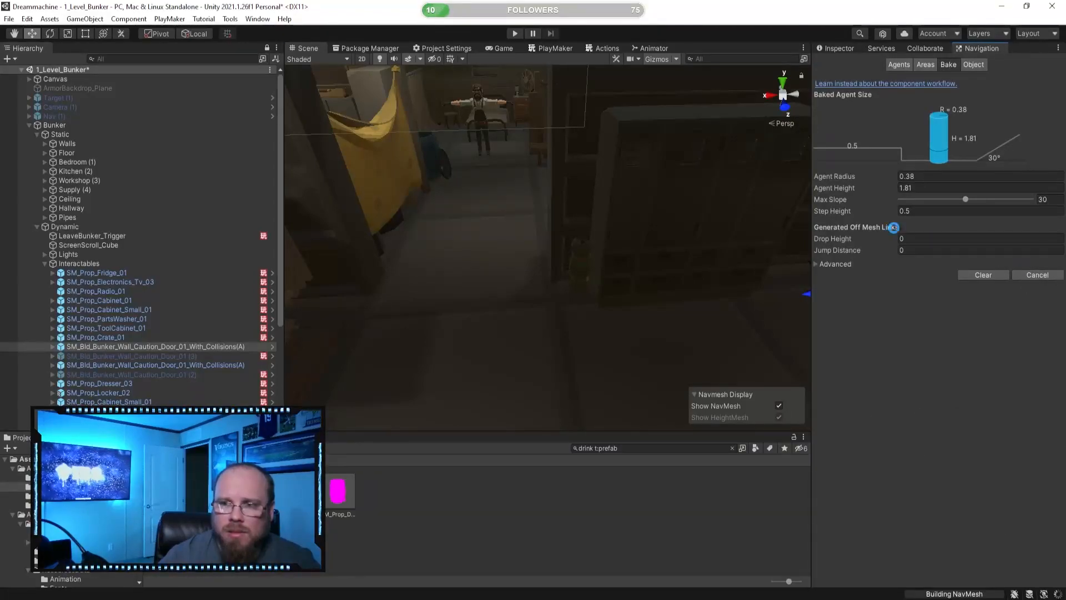
pyautogui.moveTo(555, 249); pyautogui.dragTo(744, 294, button='right')
pyautogui.press('w')
pyautogui.click(652, 477)
# - Examine the NavMesh coverage through the caution doorways, around the open door and beside the lockers
pyautogui.moveTo(550, 311); pyautogui.dragTo(604, 242, button='right')
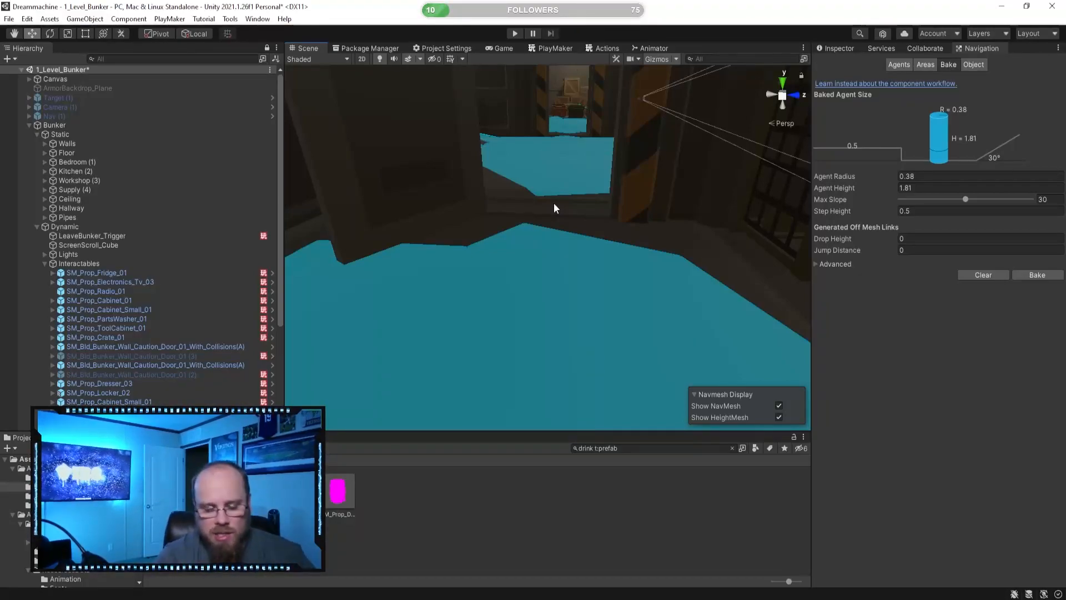
pyautogui.press('w')
pyautogui.moveTo(581, 222); pyautogui.dragTo(514, 324, button='right')
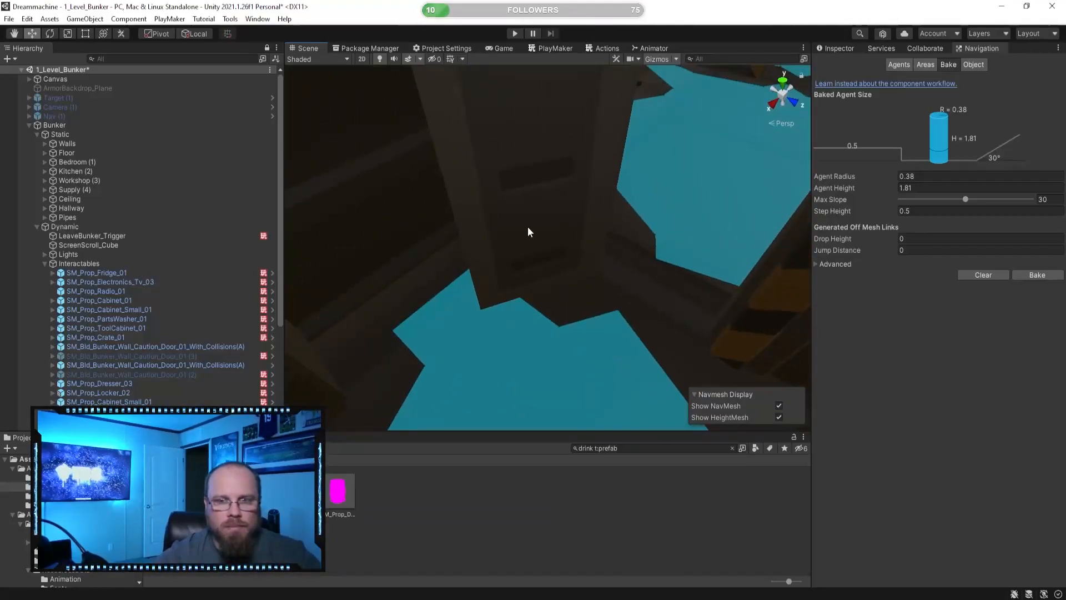
pyautogui.moveTo(527, 232); pyautogui.dragTo(600, 233, button='right')
pyautogui.click(464, 229)
pyautogui.press('f')
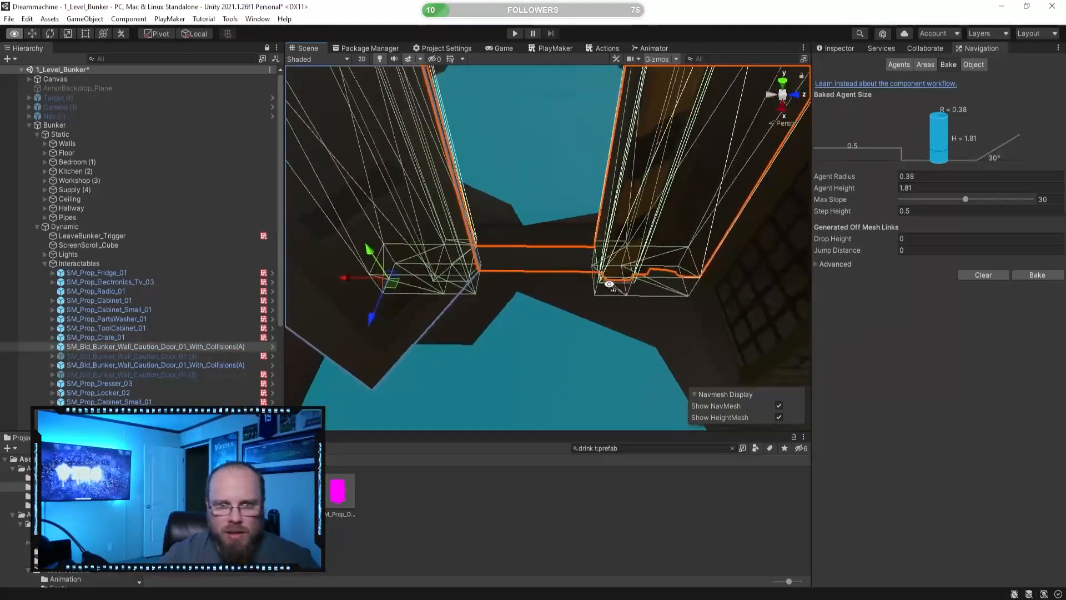
pyautogui.moveTo(588, 290); pyautogui.dragTo(480, 331, button='right')
pyautogui.moveTo(698, 226); pyautogui.dragTo(456, 233, button='right')
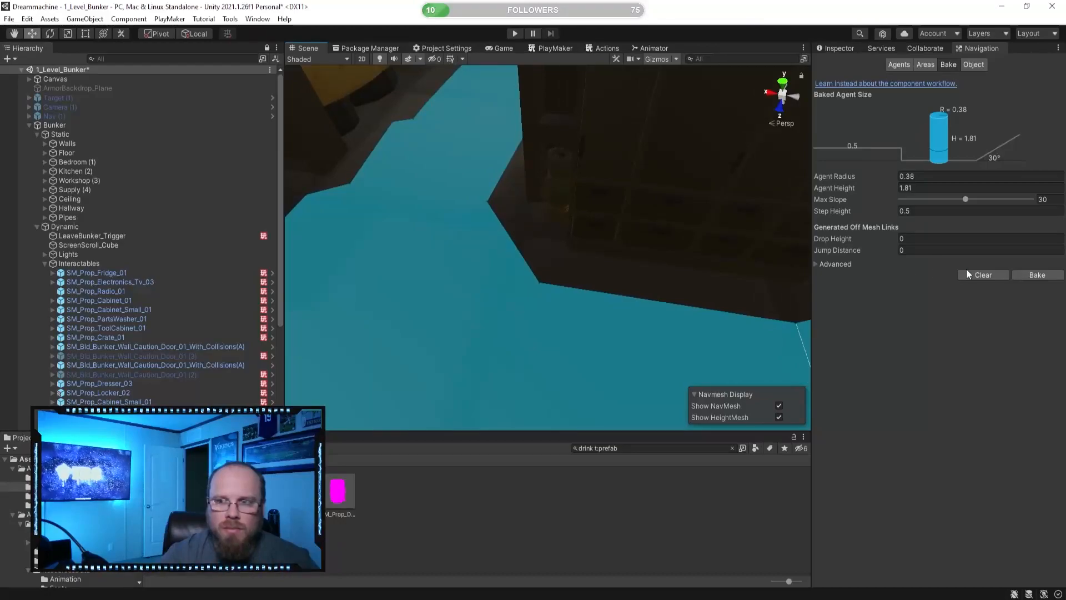
# - Clear the baked NavMesh and check the floor around the lockers
pyautogui.click(975, 275)
pyautogui.moveTo(505, 269); pyautogui.dragTo(694, 196, button='right')
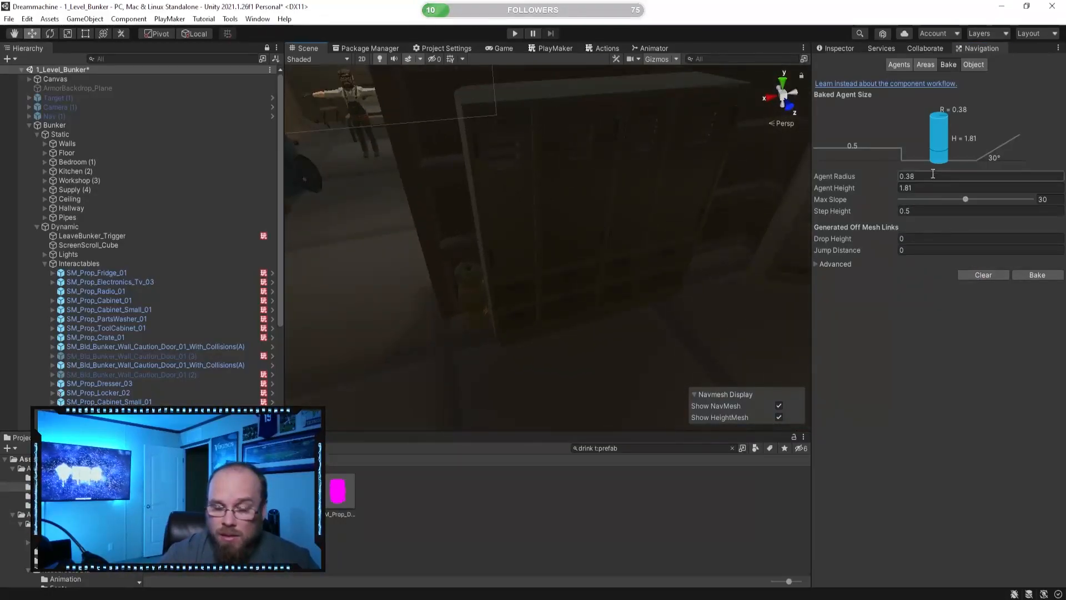
# - Select the father character in the bunker and set its Nav Mesh Agent obstacle avoidance radius to 0.26
pyautogui.moveTo(728, 192); pyautogui.dragTo(699, 189, button='right')
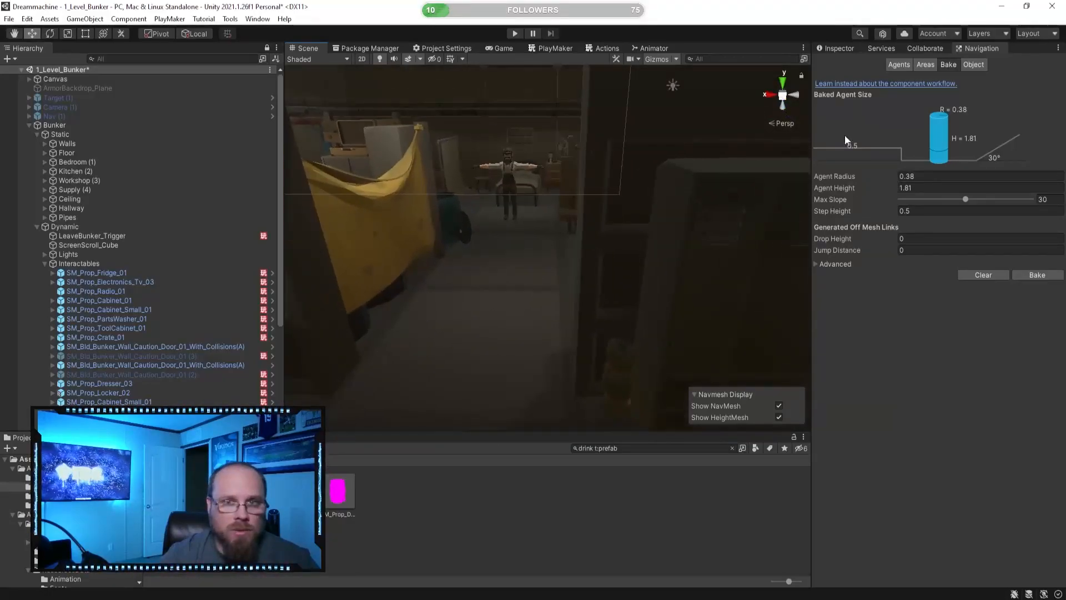
pyautogui.click(838, 48)
pyautogui.click(515, 171)
pyautogui.press('w')
pyautogui.moveTo(516, 171)
pyautogui.mouseDown(button='right')
pyautogui.moveTo(495, 230)
pyautogui.moveTo(521, 178)
pyautogui.moveTo(515, 192)
pyautogui.mouseUp(button='right')
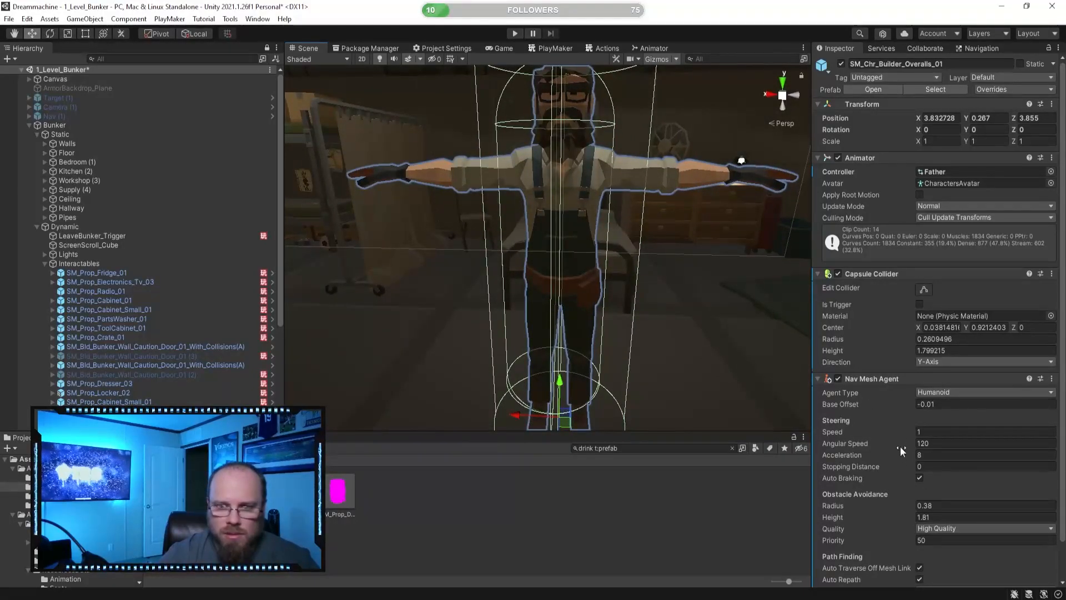
pyautogui.moveTo(895, 502); pyautogui.dragTo(894, 501)
pyautogui.click(946, 505)
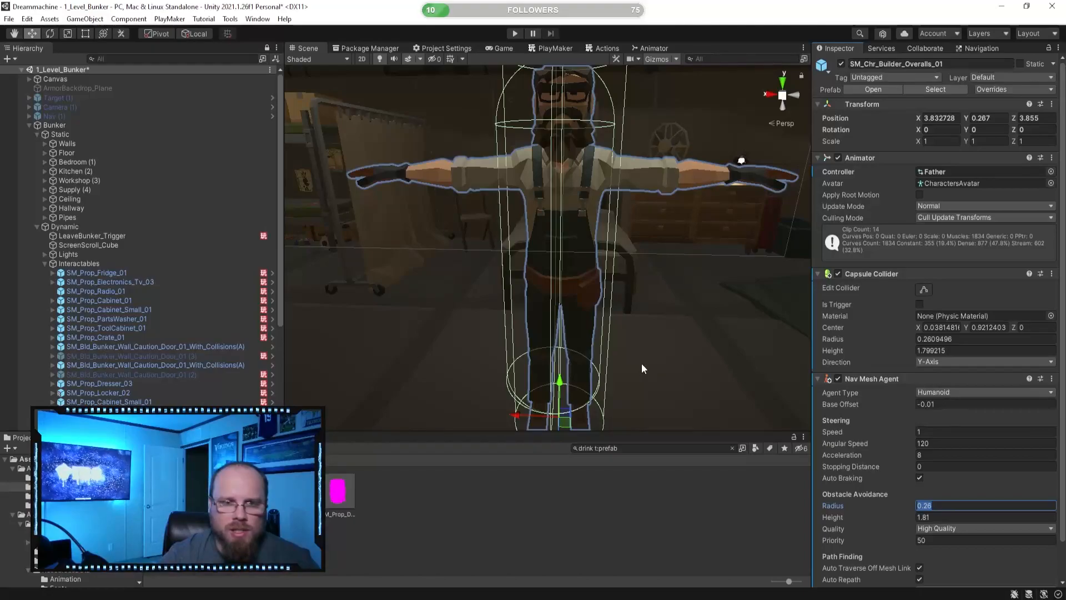
# - Set the radius to 0.26 for both the Humanoid agent type and the baked agent size
pyautogui.click(975, 49)
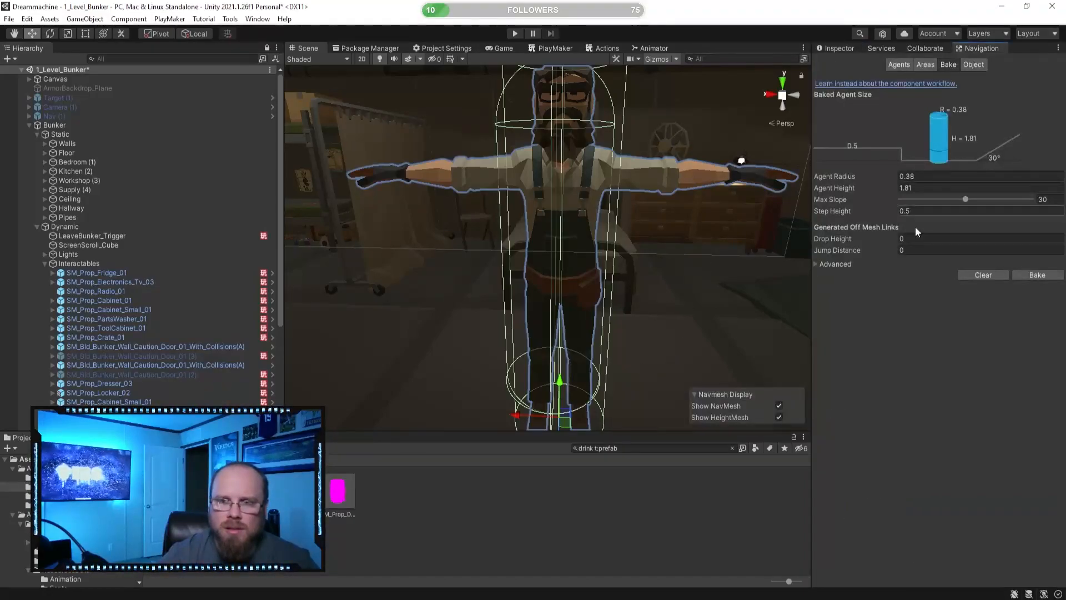
pyautogui.click(941, 176)
pyautogui.press('BackSpace')
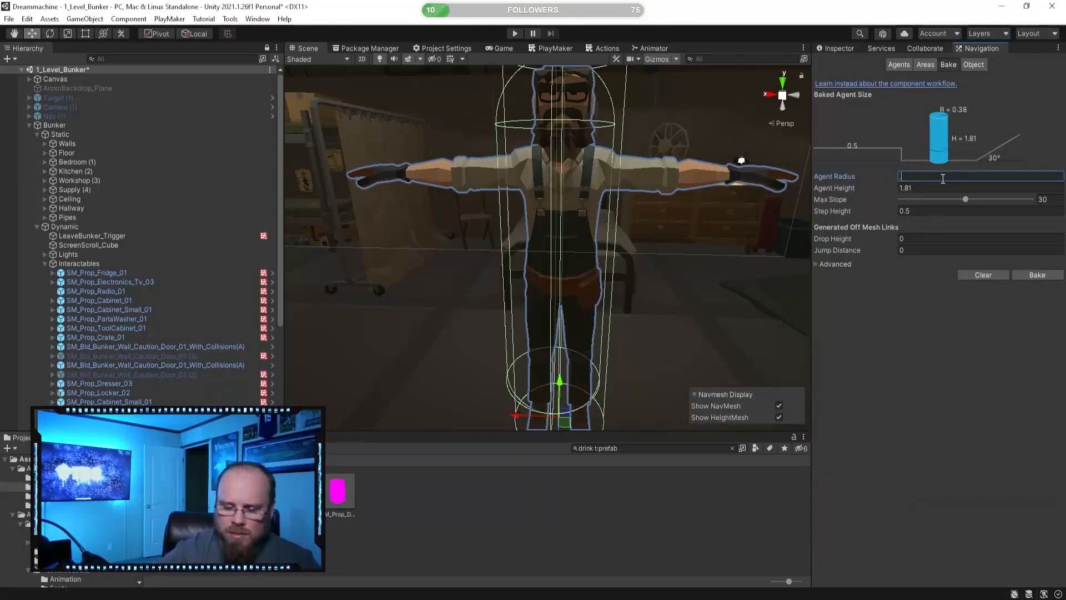
pyautogui.click(900, 64)
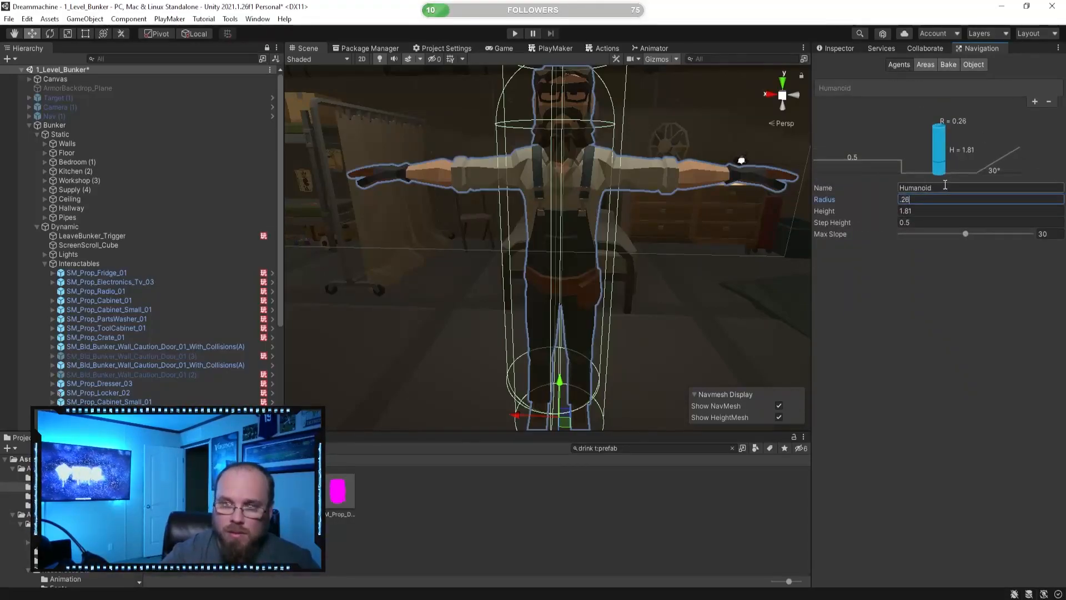
pyautogui.click(949, 65)
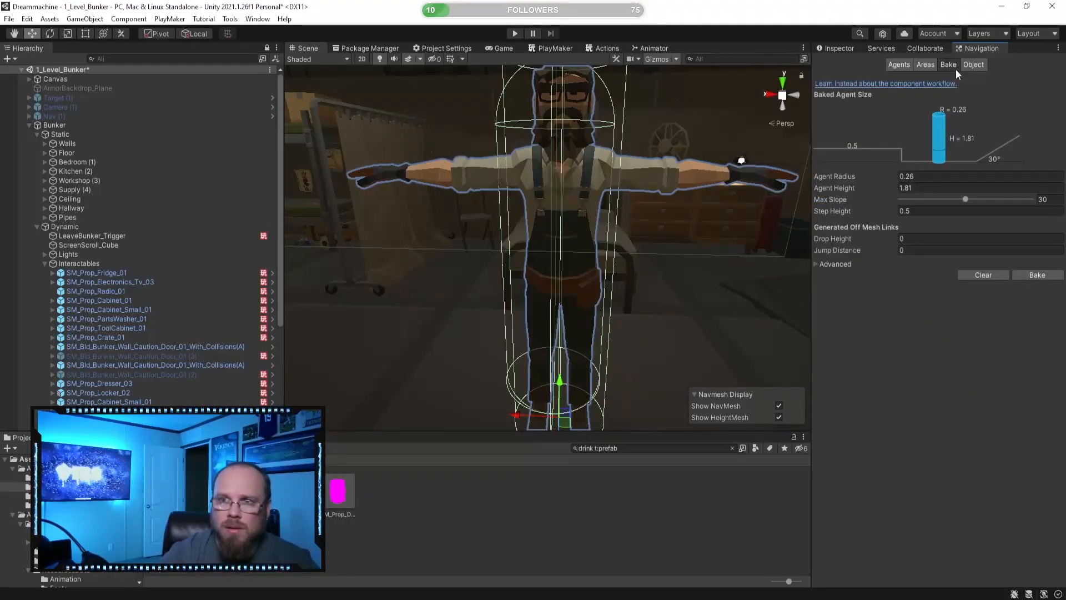
# - Rebake the NavMesh with the new agent radius and inspect its coverage around the two caution doors and nearby furniture
pyautogui.moveTo(545, 261); pyautogui.dragTo(488, 175, button='right')
pyautogui.click(568, 257)
pyautogui.keyDown('shift'); pyautogui.click(449, 195); pyautogui.keyUp('shift')
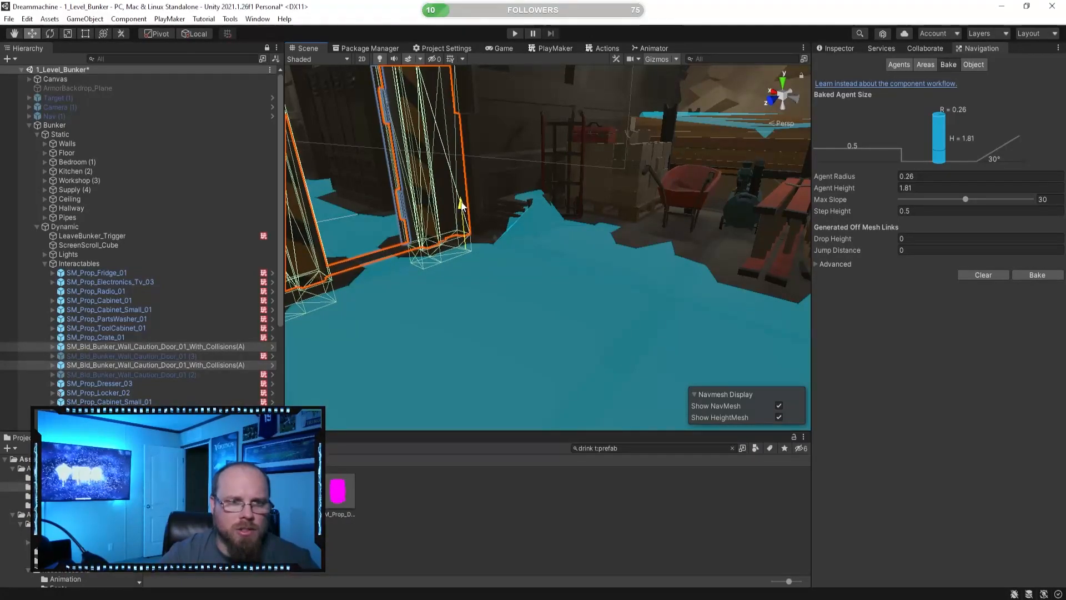
pyautogui.keyDown('alt'); pyautogui.moveTo(457, 270); pyautogui.dragTo(728, 311); pyautogui.keyUp('alt')
pyautogui.click(709, 529)
pyautogui.moveTo(495, 305); pyautogui.dragTo(527, 205, button='right')
pyautogui.moveTo(464, 191); pyautogui.dragTo(473, 229, button='right')
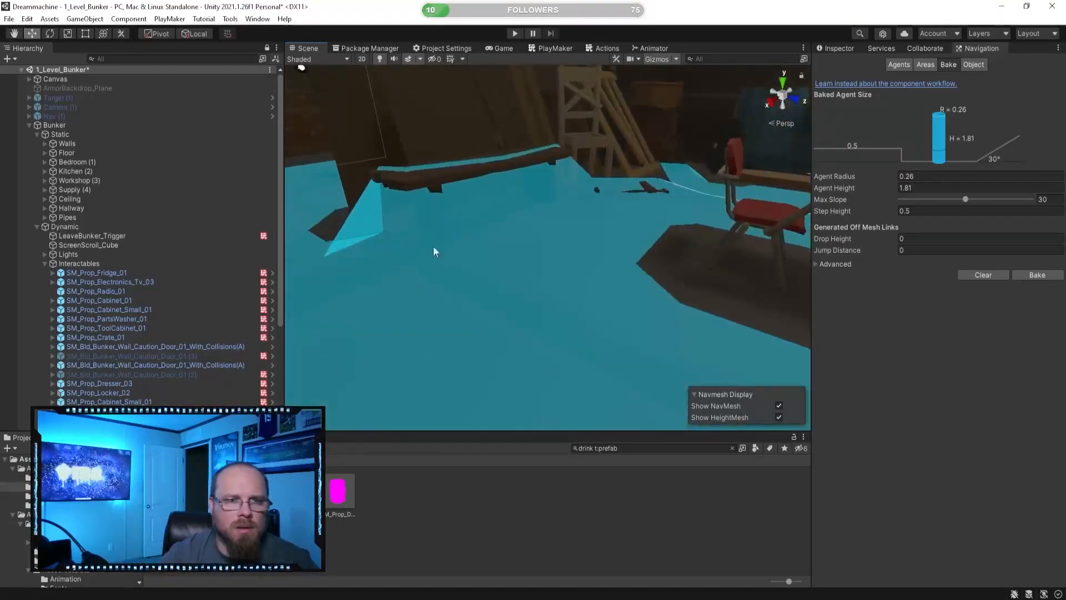
# - Run the game and observe the father's movement over the NavMesh in the Scene view
pyautogui.click(514, 34)
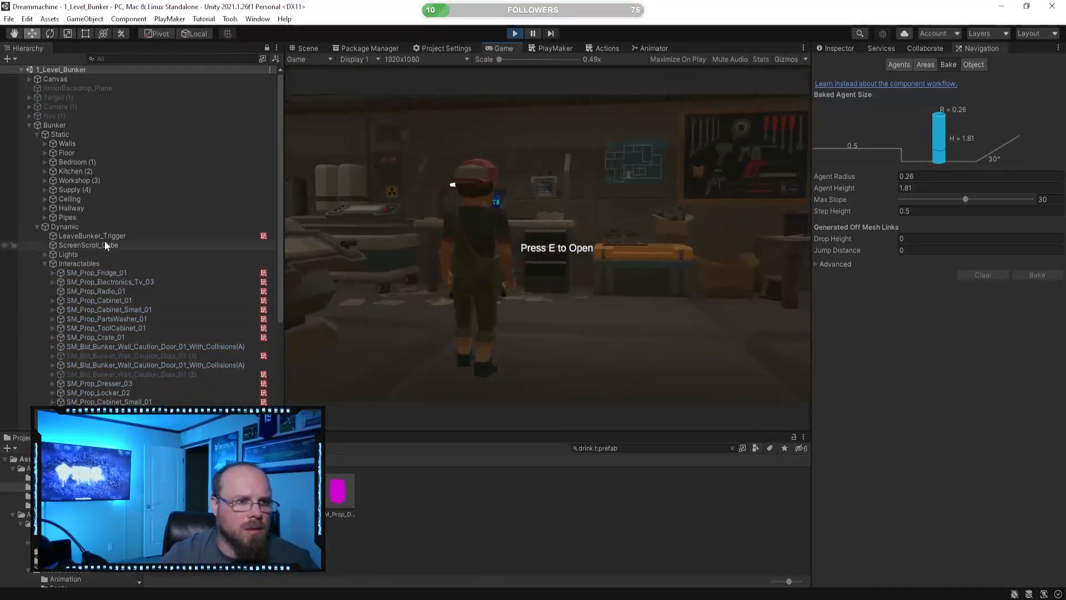
pyautogui.click(316, 47)
pyautogui.moveTo(445, 233); pyautogui.dragTo(475, 289, button='right')
pyautogui.press('s')
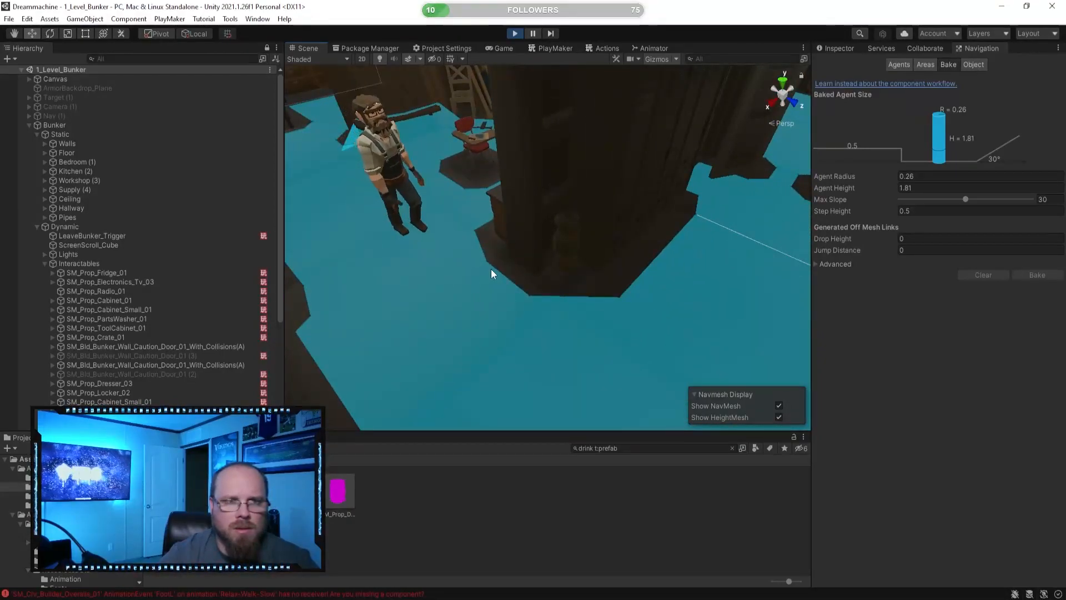
# - Hide the NavMesh overlay, follow the father's walk through the bunker's doorway and rooms, and return to the Game view
pyautogui.click(841, 48)
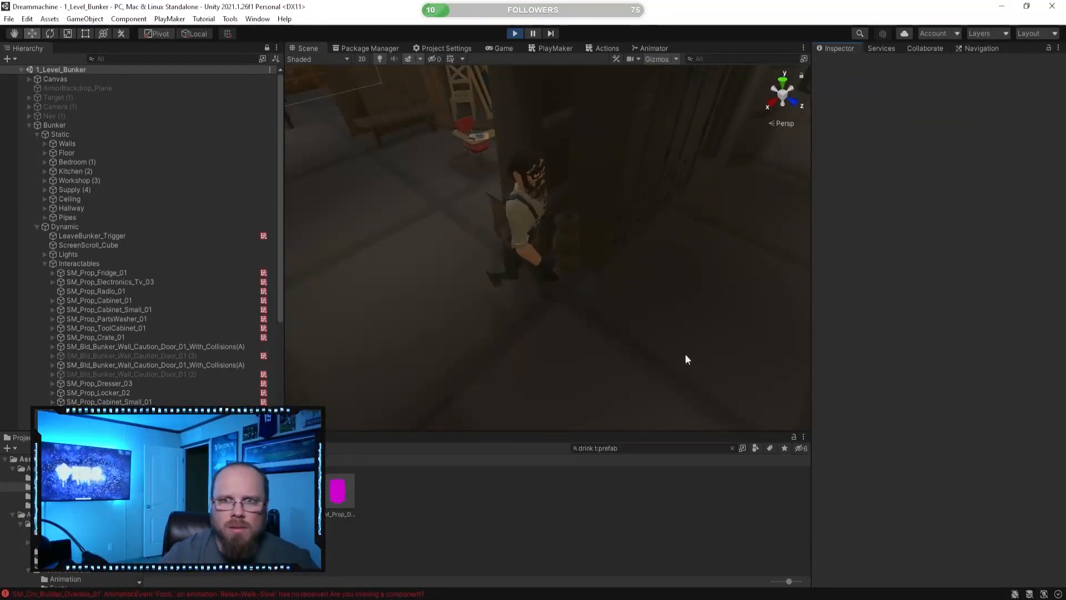
pyautogui.moveTo(474, 336); pyautogui.dragTo(562, 265, button='right')
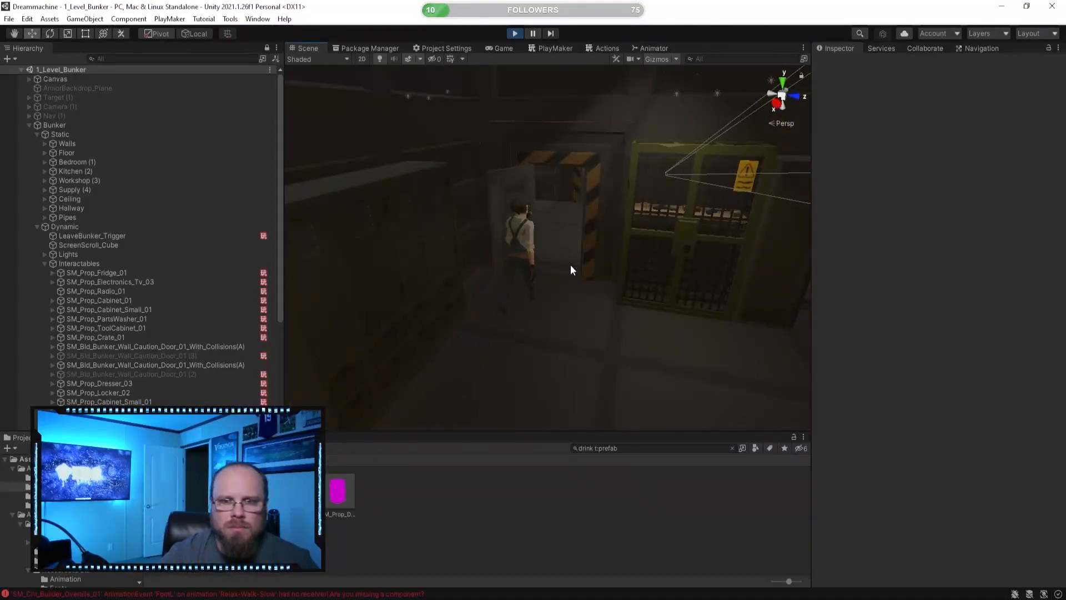
pyautogui.moveTo(571, 267); pyautogui.dragTo(645, 263, button='right')
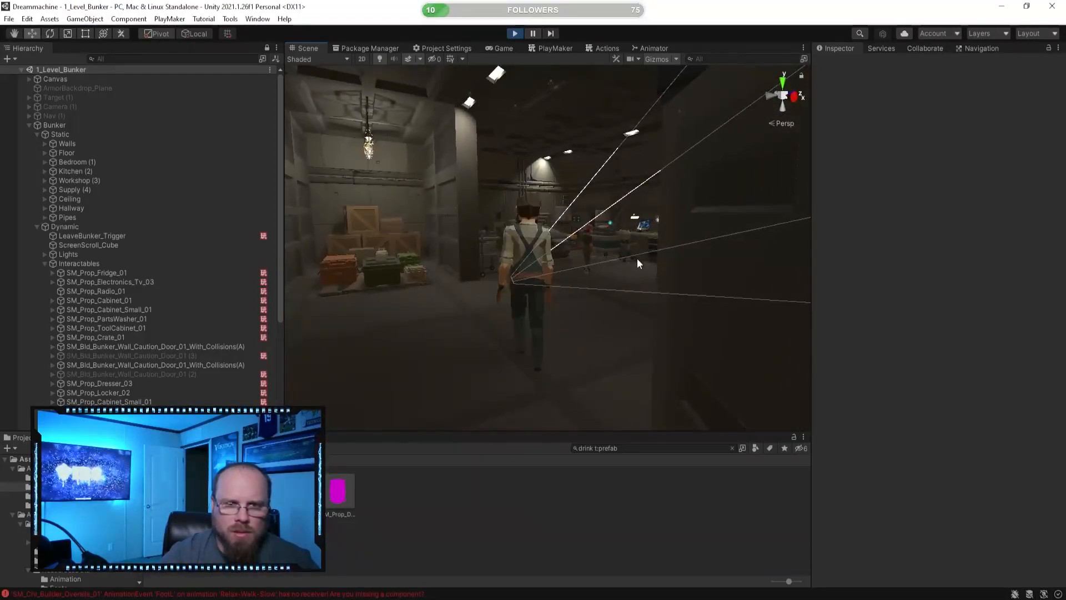
pyautogui.moveTo(522, 339); pyautogui.dragTo(440, 371, button='right')
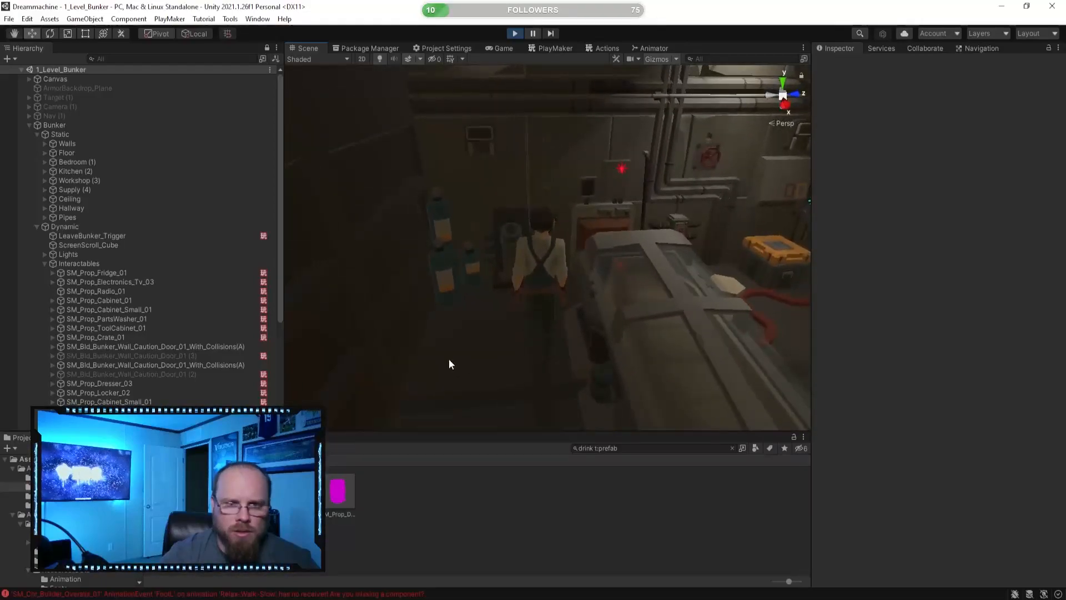
pyautogui.moveTo(548, 275); pyautogui.dragTo(428, 224, button='right')
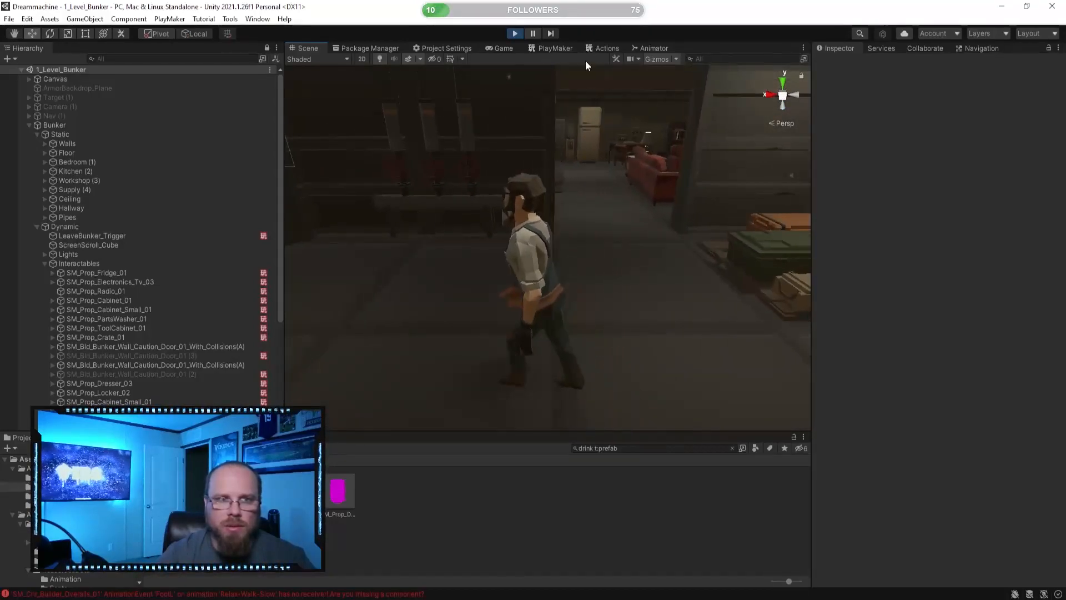
pyautogui.click(502, 48)
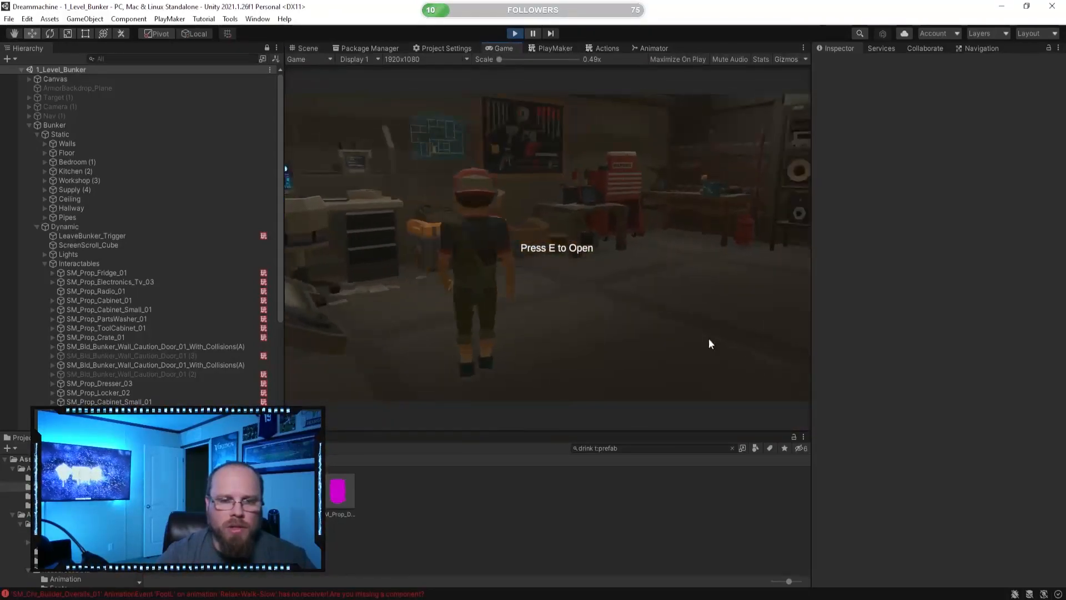